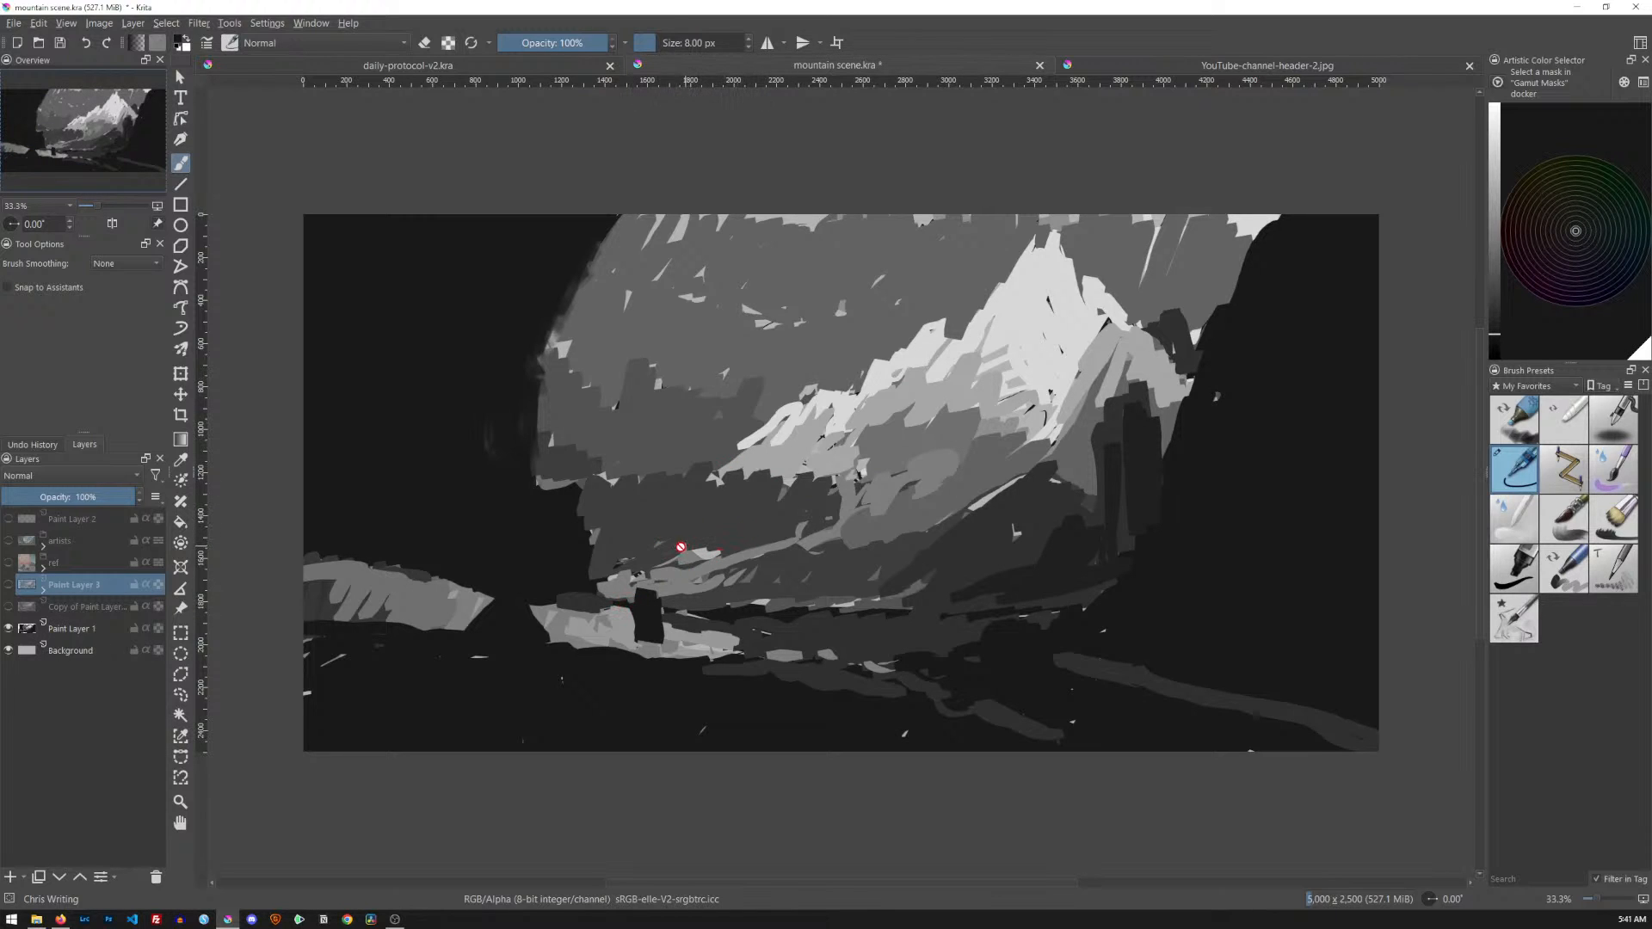
Select Paint Layer 1 and make the blurred value copy and Paint Layer 3's colour painting visible
{"action": "left_click", "coordinate": [135, 638]}
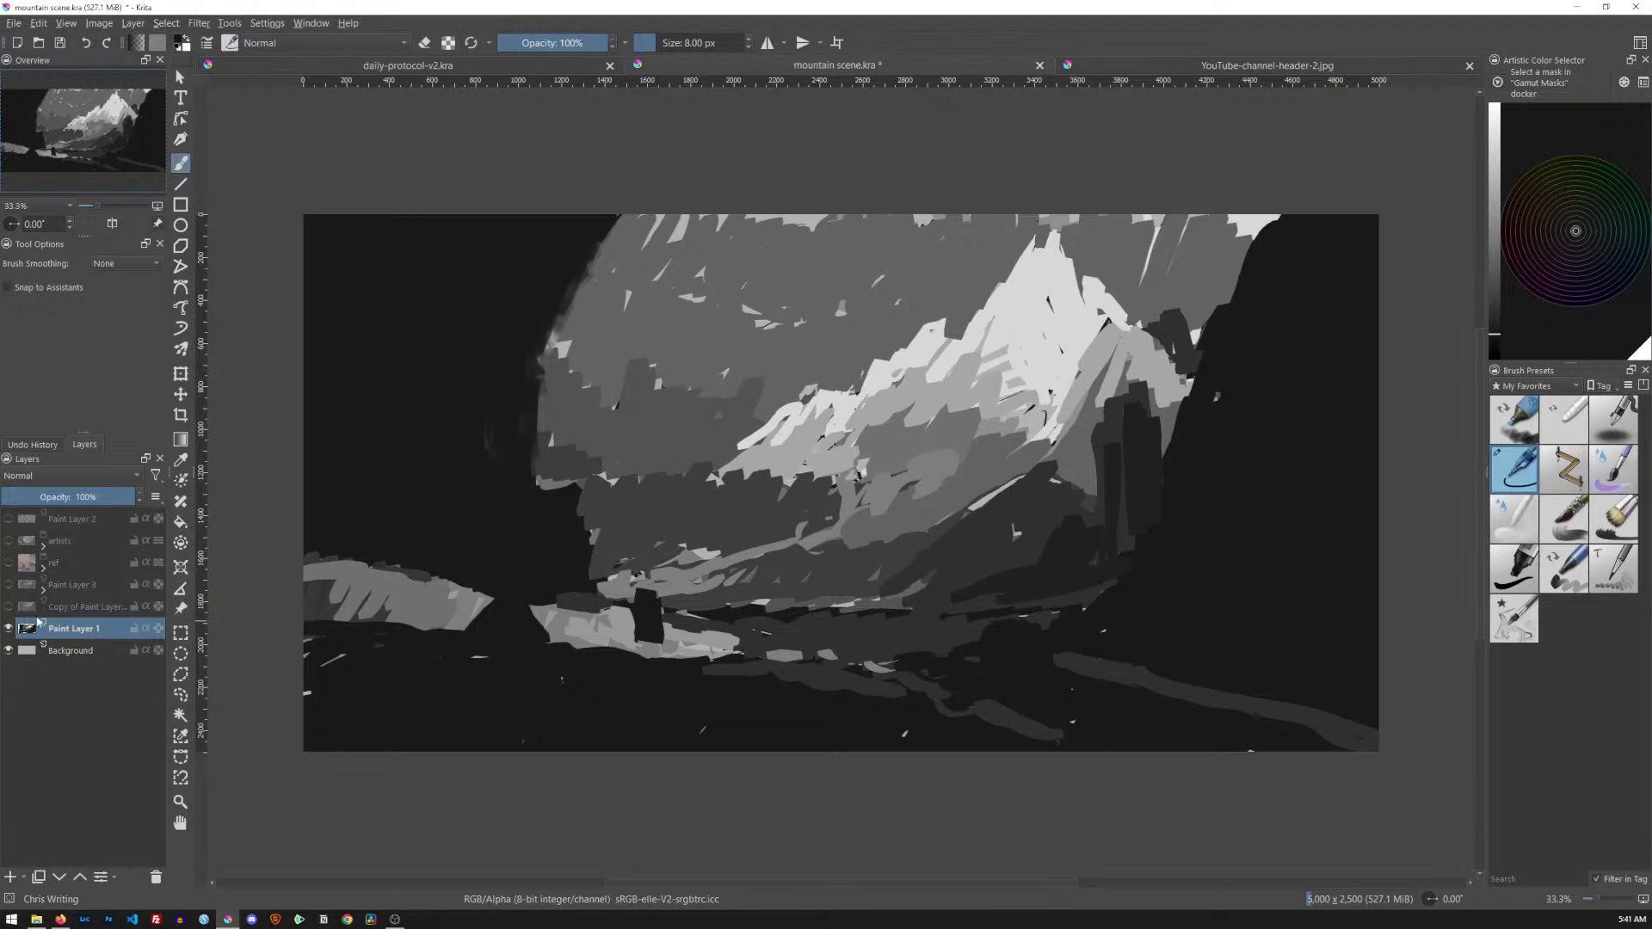
{"action": "left_click", "coordinate": [9, 607]}
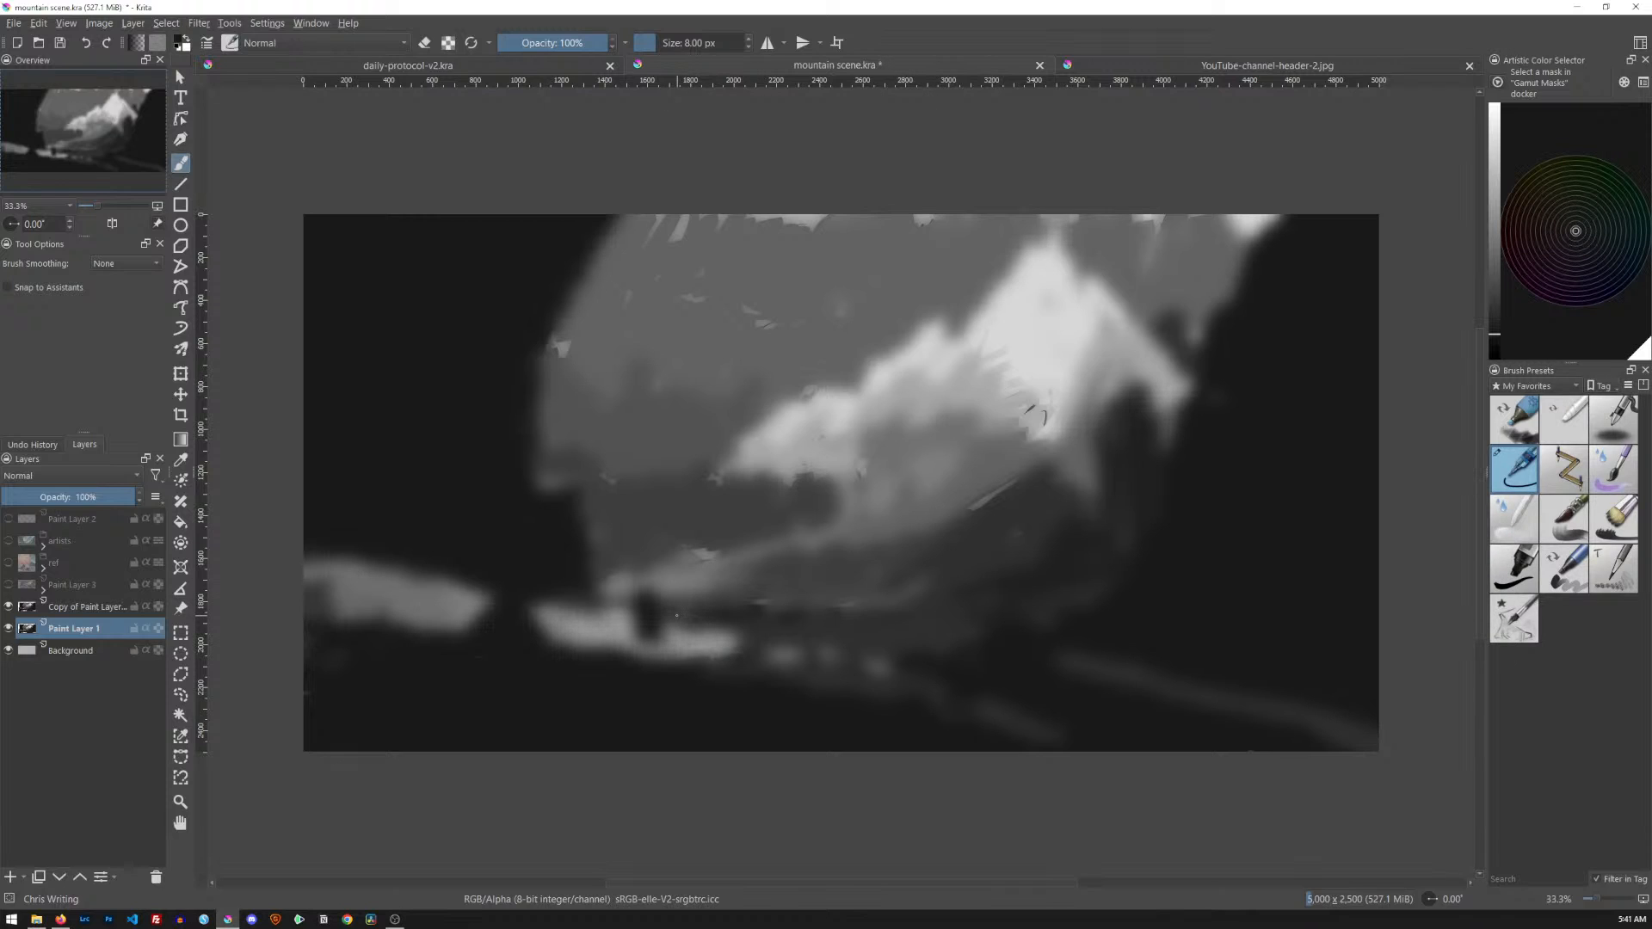
{"action": "left_click", "coordinate": [9, 585]}
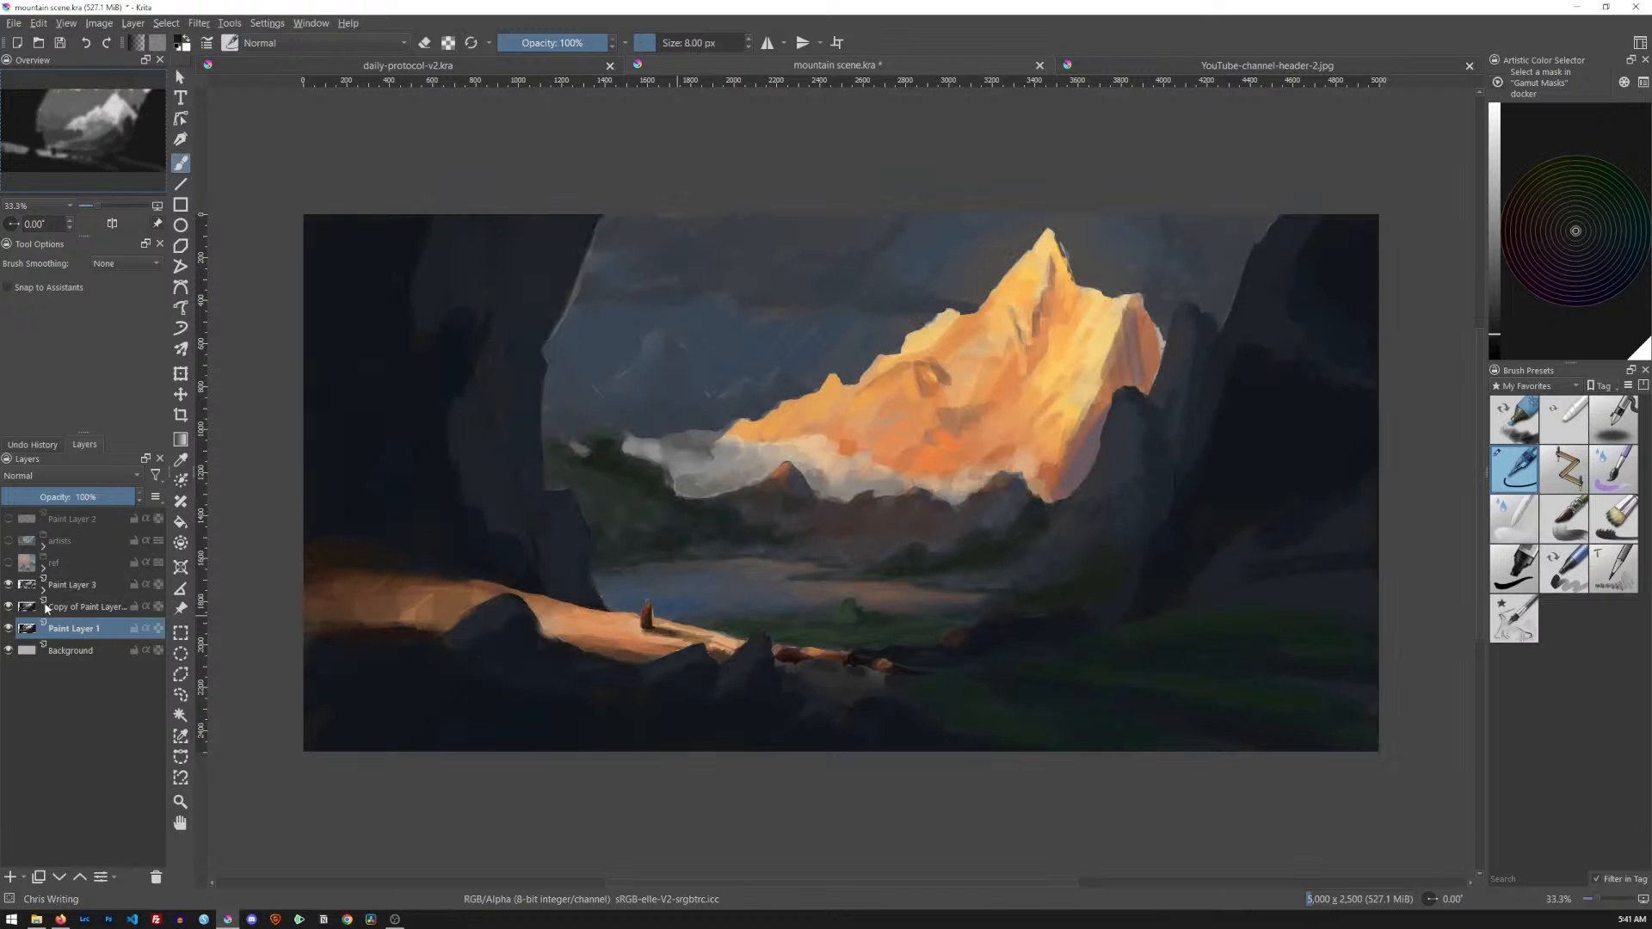
Expand Paint Layer 3 to examine its masks, from Subject and Distant Mountains down to Sky and Mountain
{"action": "mouse_move", "coordinate": [127, 651]}
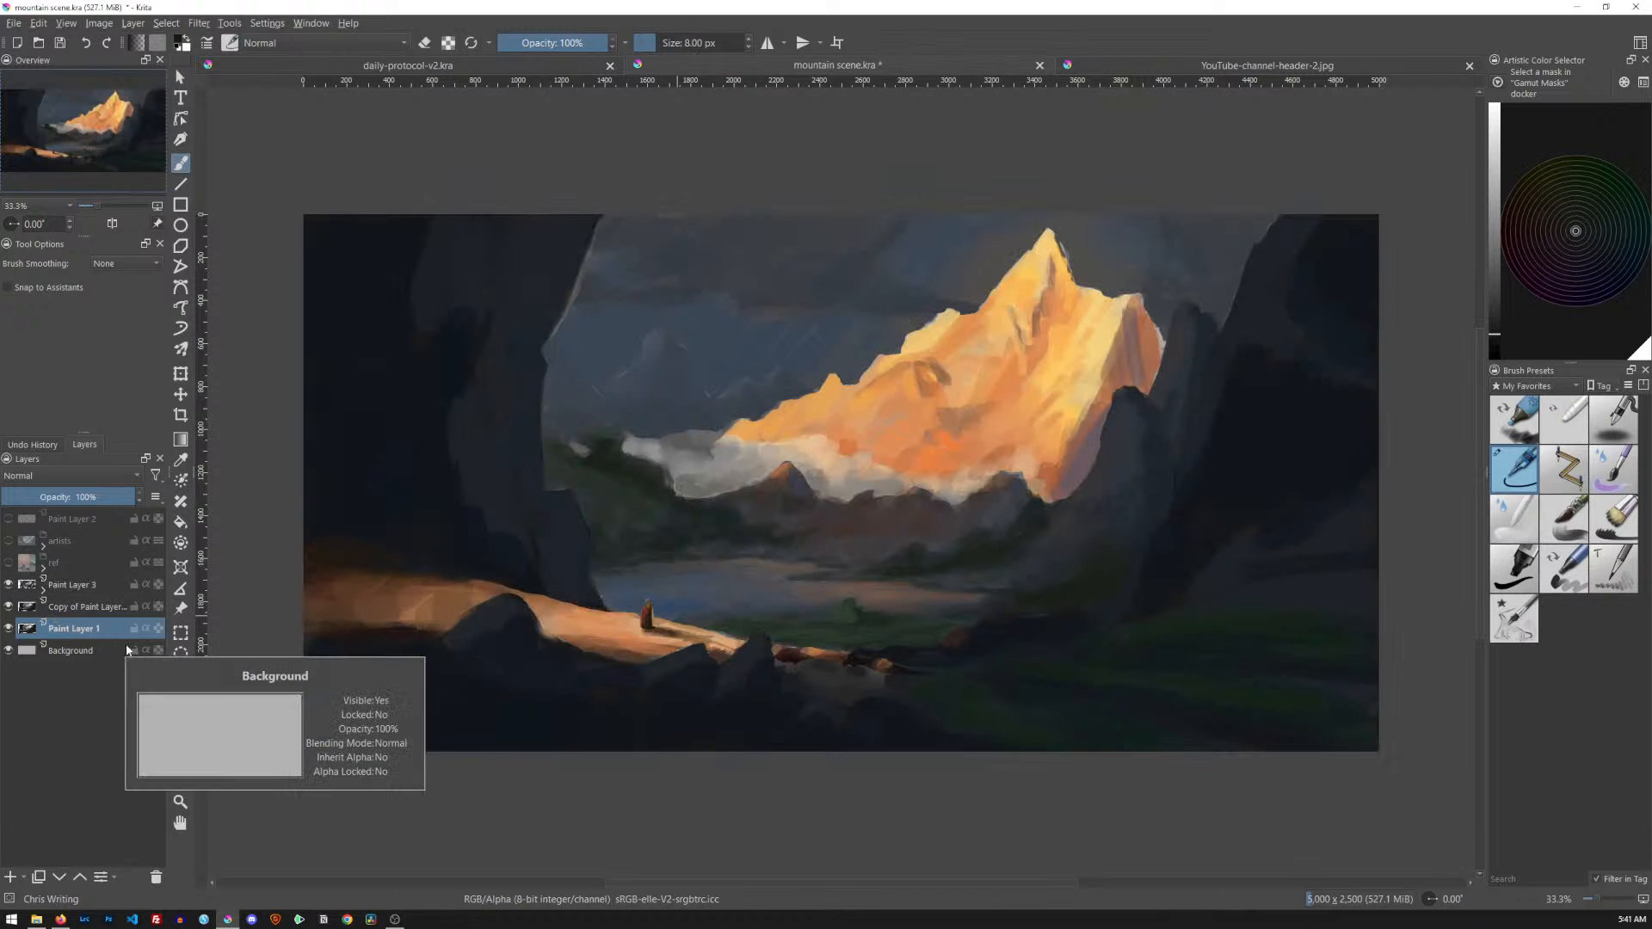
{"action": "left_click", "coordinate": [44, 590]}
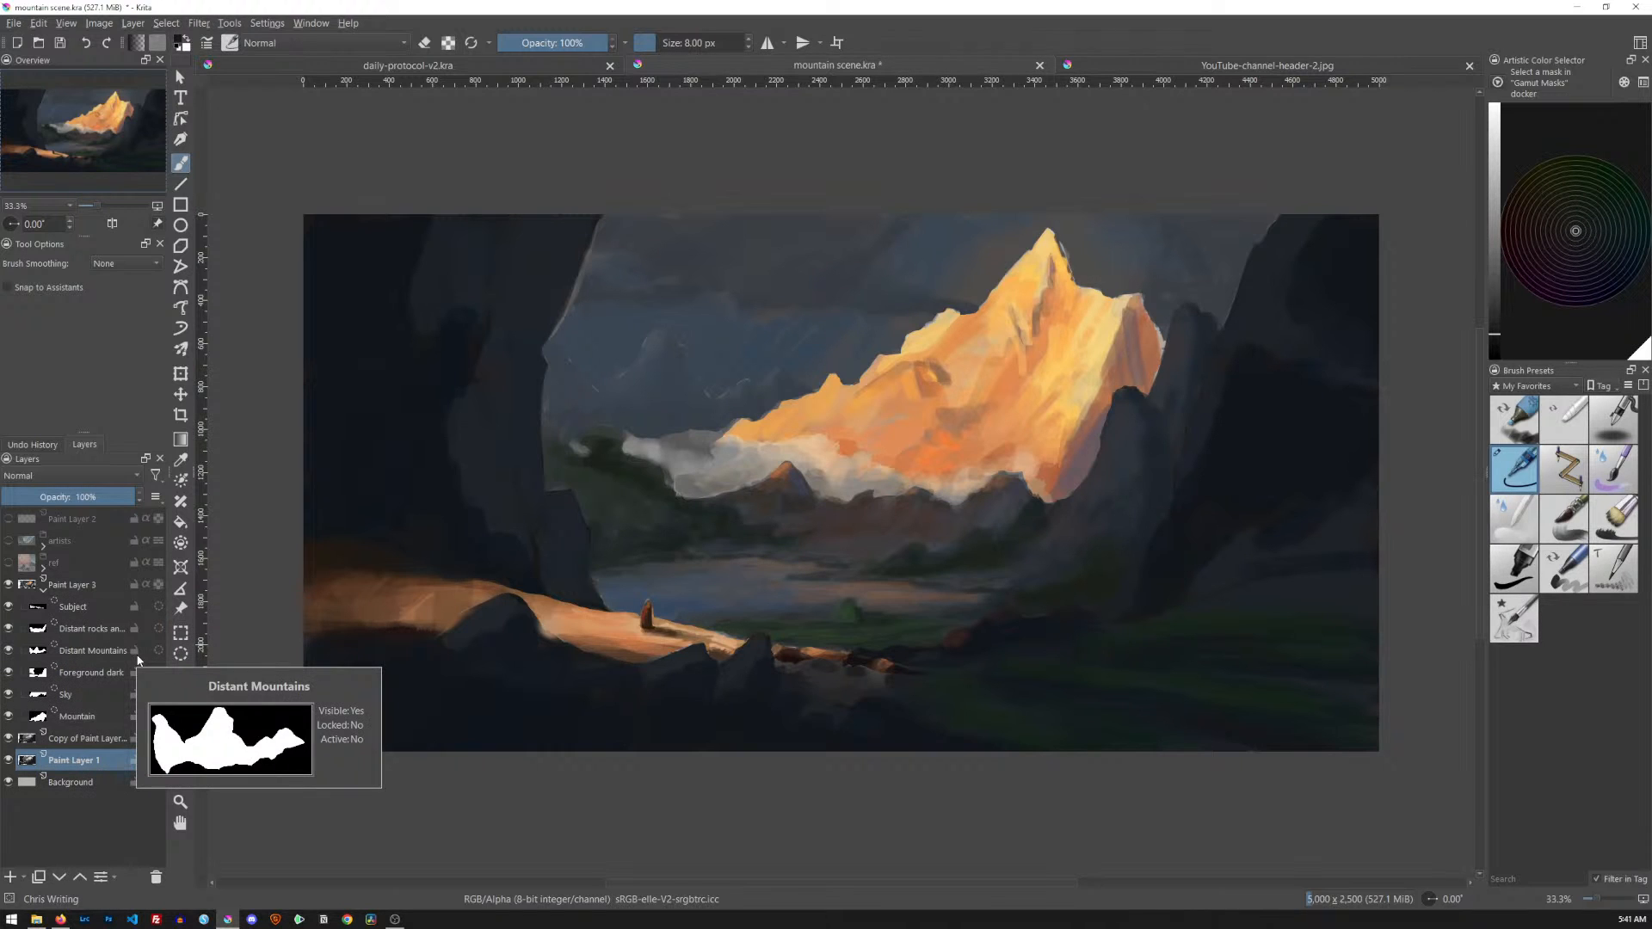
{"action": "mouse_move", "coordinate": [101, 631]}
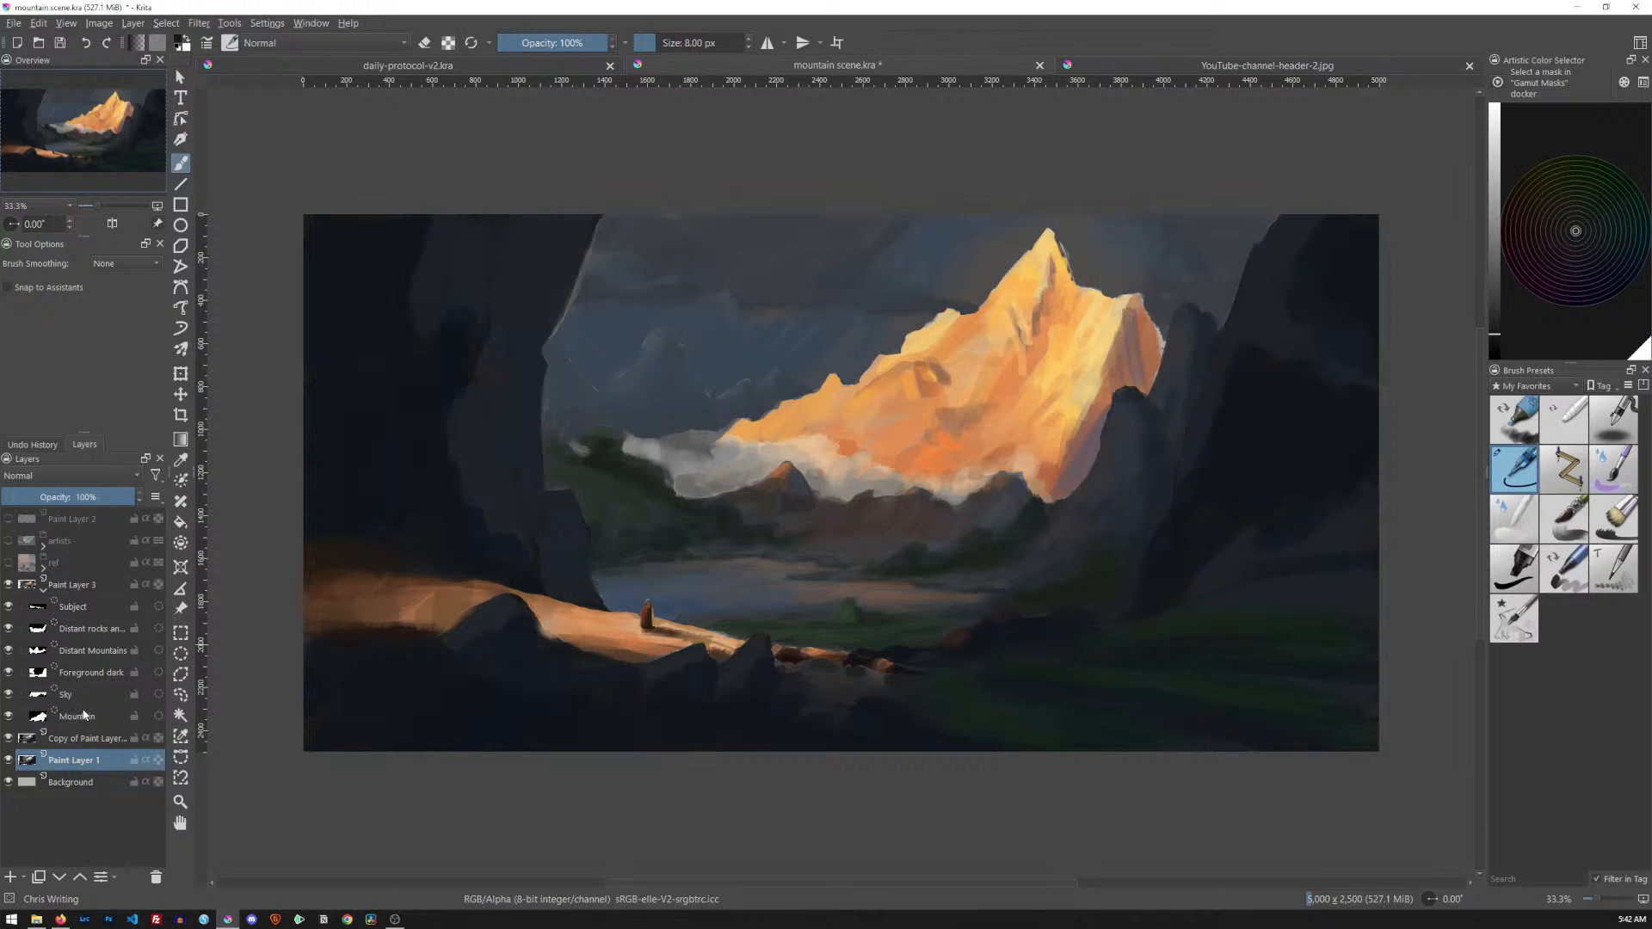
{"action": "mouse_move", "coordinate": [85, 714]}
Collapse Paint Layer 3's masks and add a new paint layer directly above it
{"action": "left_click", "coordinate": [44, 592]}
{"action": "left_click", "coordinate": [88, 592]}
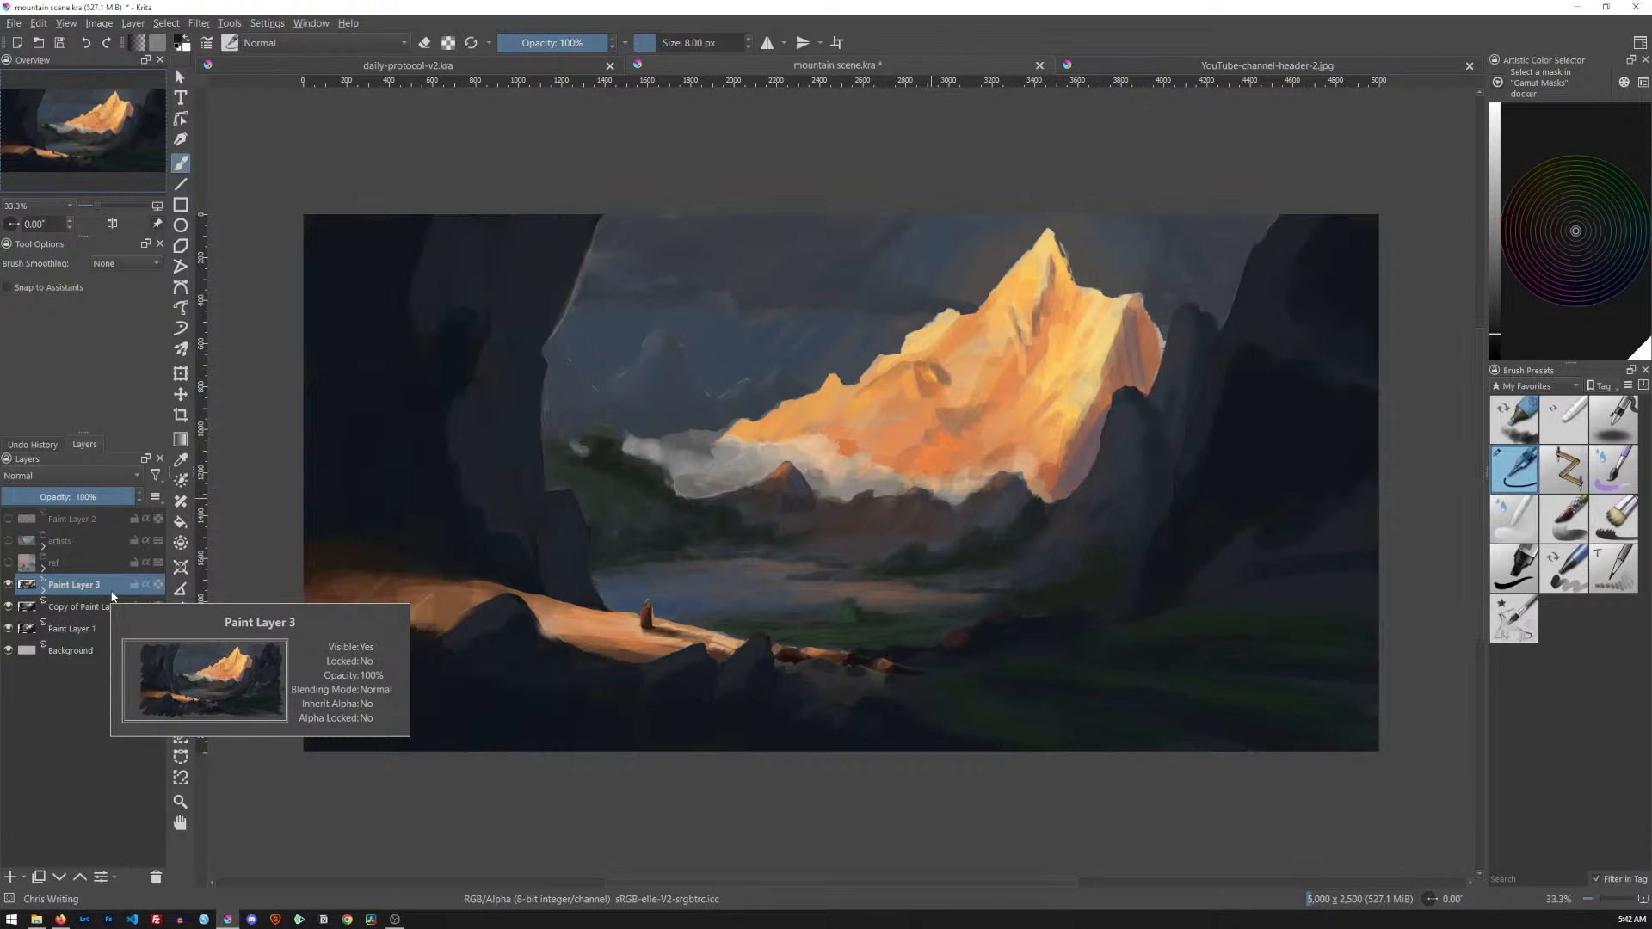
{"action": "key", "text": "Insert"}
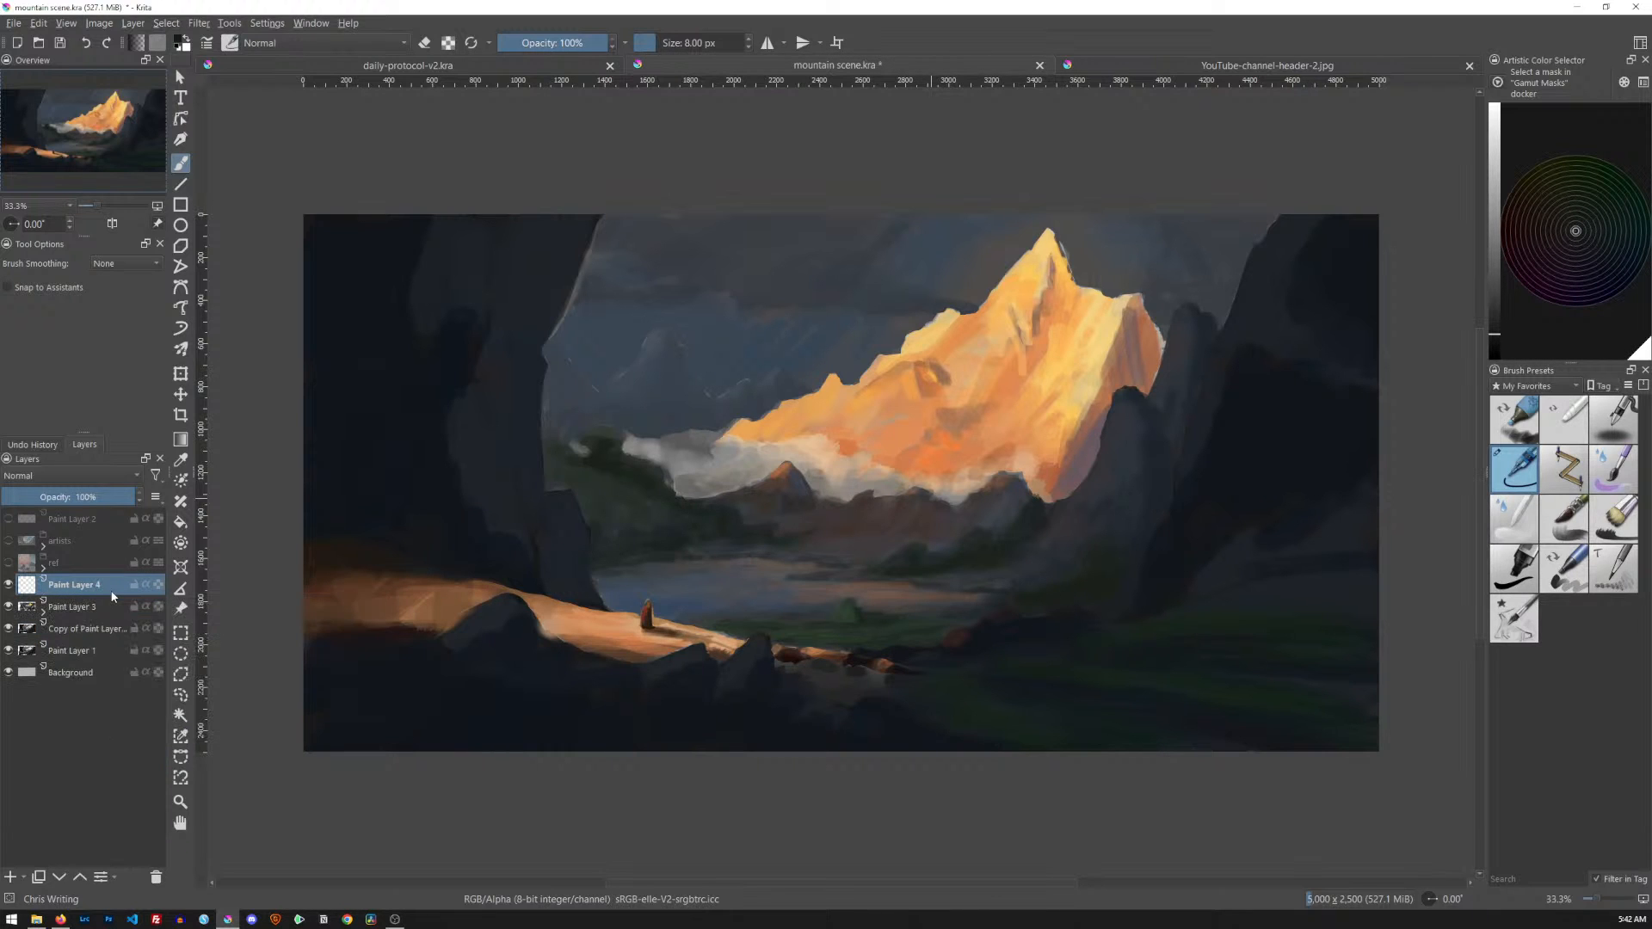
Try test brush strokes on the mountain face, including one in bright orange-red
{"action": "mouse_move", "coordinate": [1018, 321]}
{"action": "left_mouse_down"}
{"action": "mouse_move", "coordinate": [950, 451]}
{"action": "mouse_move", "coordinate": [938, 349]}
{"action": "mouse_move", "coordinate": [997, 329]}
{"action": "mouse_move", "coordinate": [959, 381]}
{"action": "left_mouse_up"}
{"action": "key", "text": "ctrl+z"}
{"action": "left_click", "coordinate": [1536, 248]}
{"action": "left_click", "coordinate": [1492, 121]}
{"action": "mouse_move", "coordinate": [1018, 356]}
{"action": "left_mouse_down"}
{"action": "mouse_move", "coordinate": [938, 379]}
{"action": "mouse_move", "coordinate": [919, 435]}
{"action": "mouse_move", "coordinate": [1060, 344]}
{"action": "left_mouse_up"}
{"action": "key", "text": "ctrl+z"}
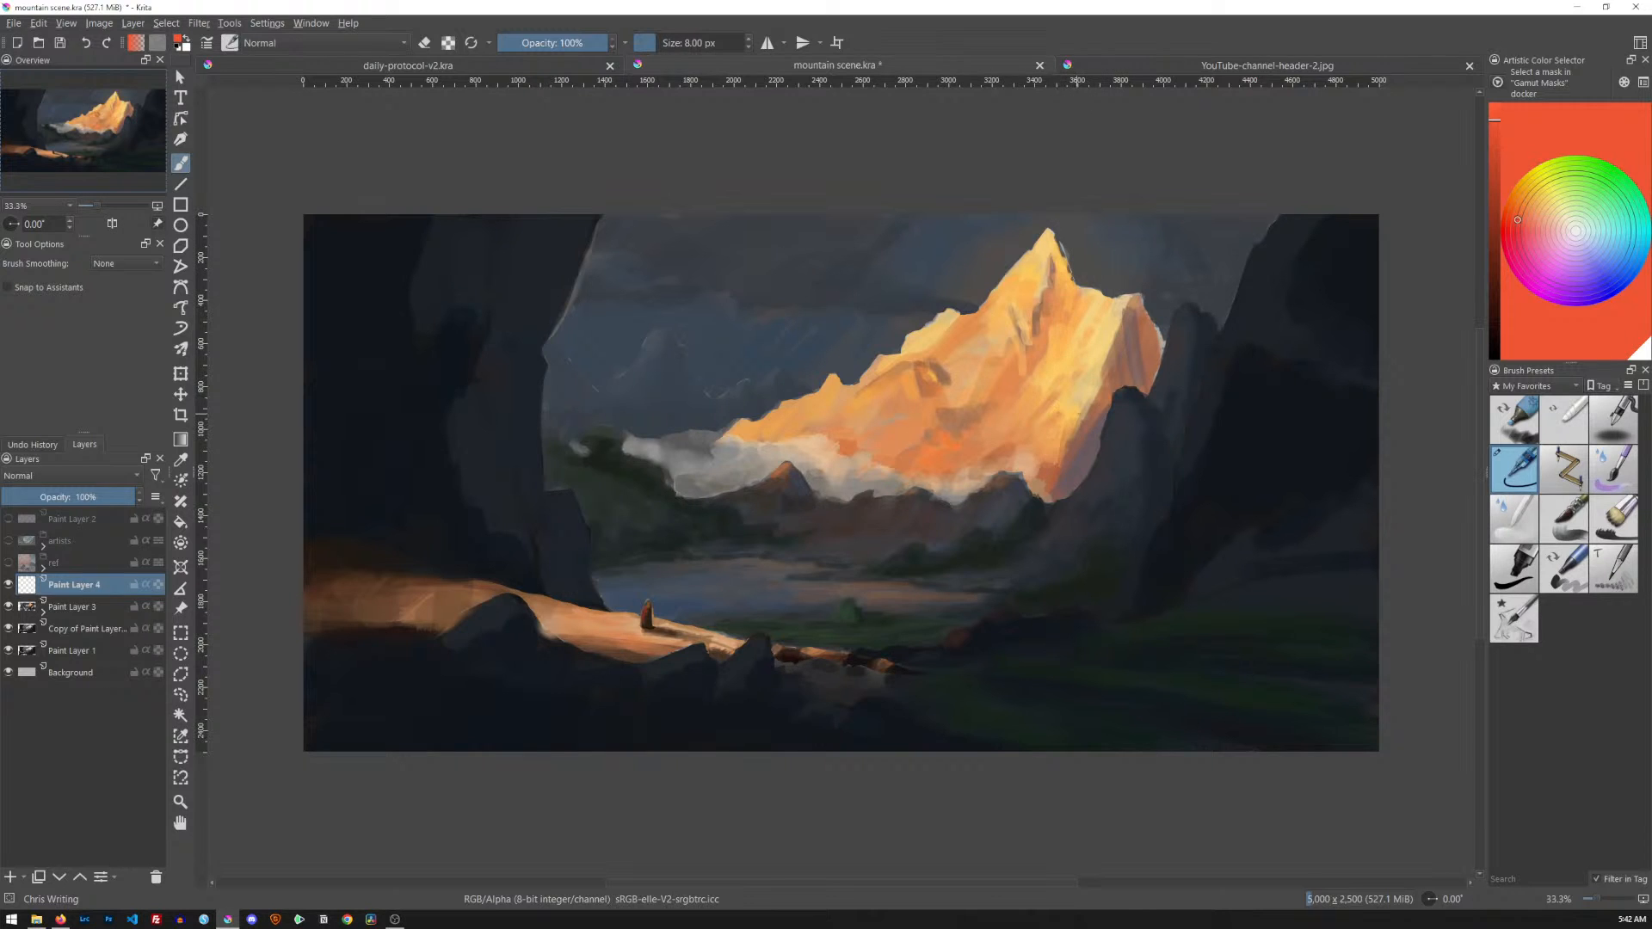
Show the expanded artists group with only its orange mountain reference visible, hiding the other reference layer
{"action": "left_click_drag", "start_coordinate": [1041, 453], "coordinate": [1118, 366]}
{"action": "left_click_drag", "start_coordinate": [1165, 301], "coordinate": [1047, 483]}
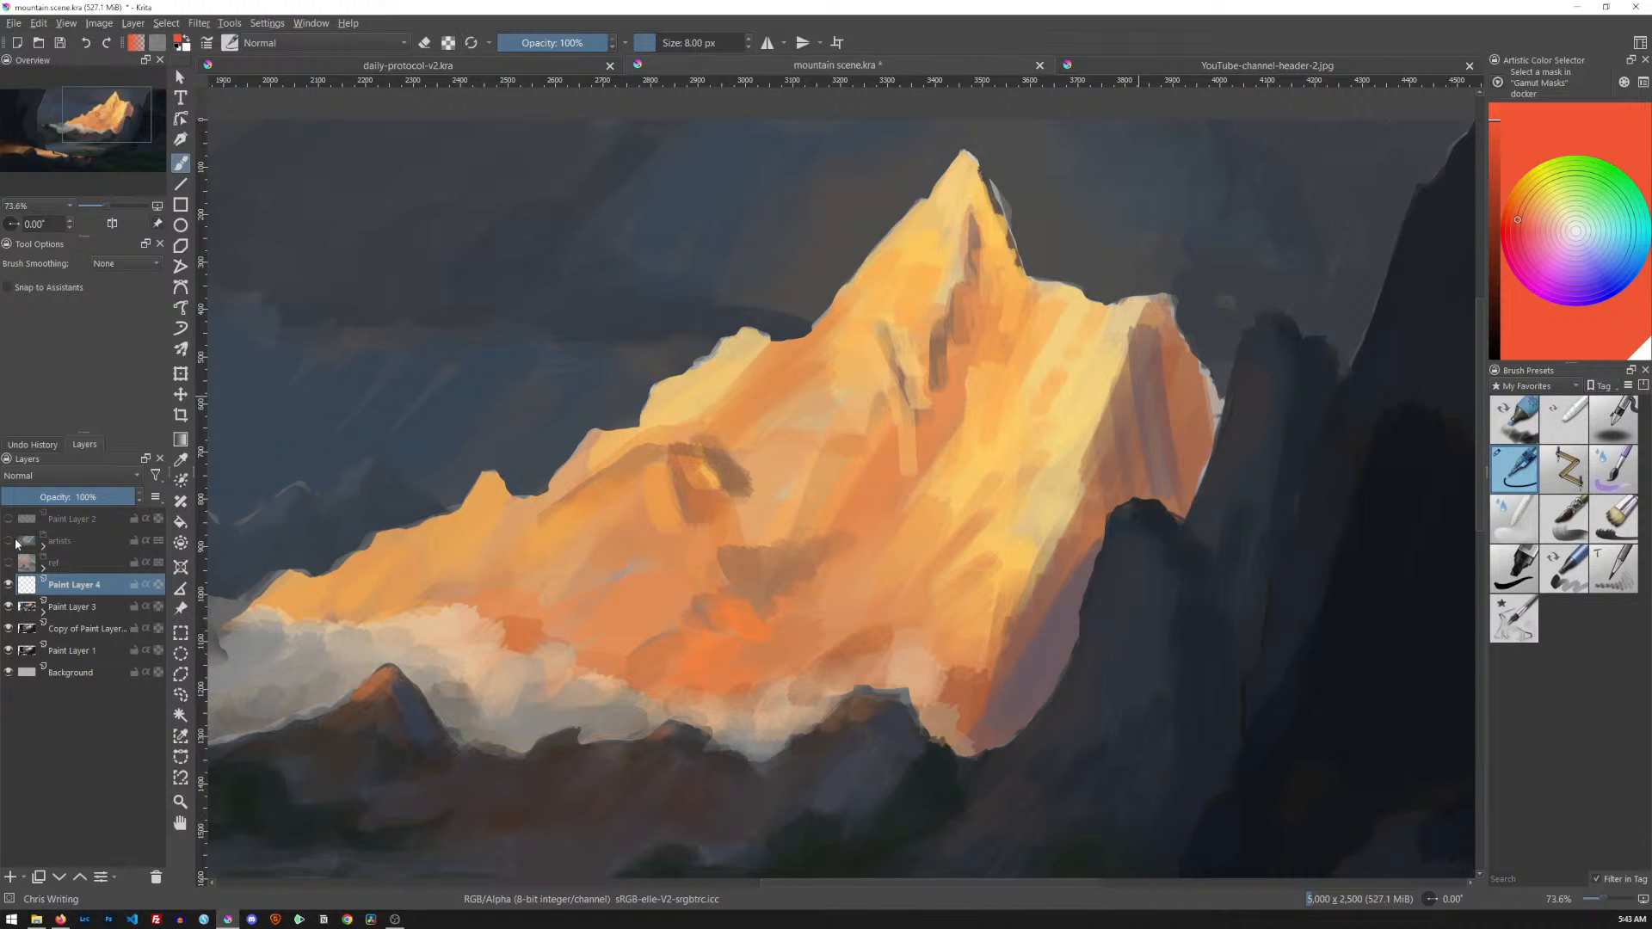
{"action": "left_click", "coordinate": [43, 547]}
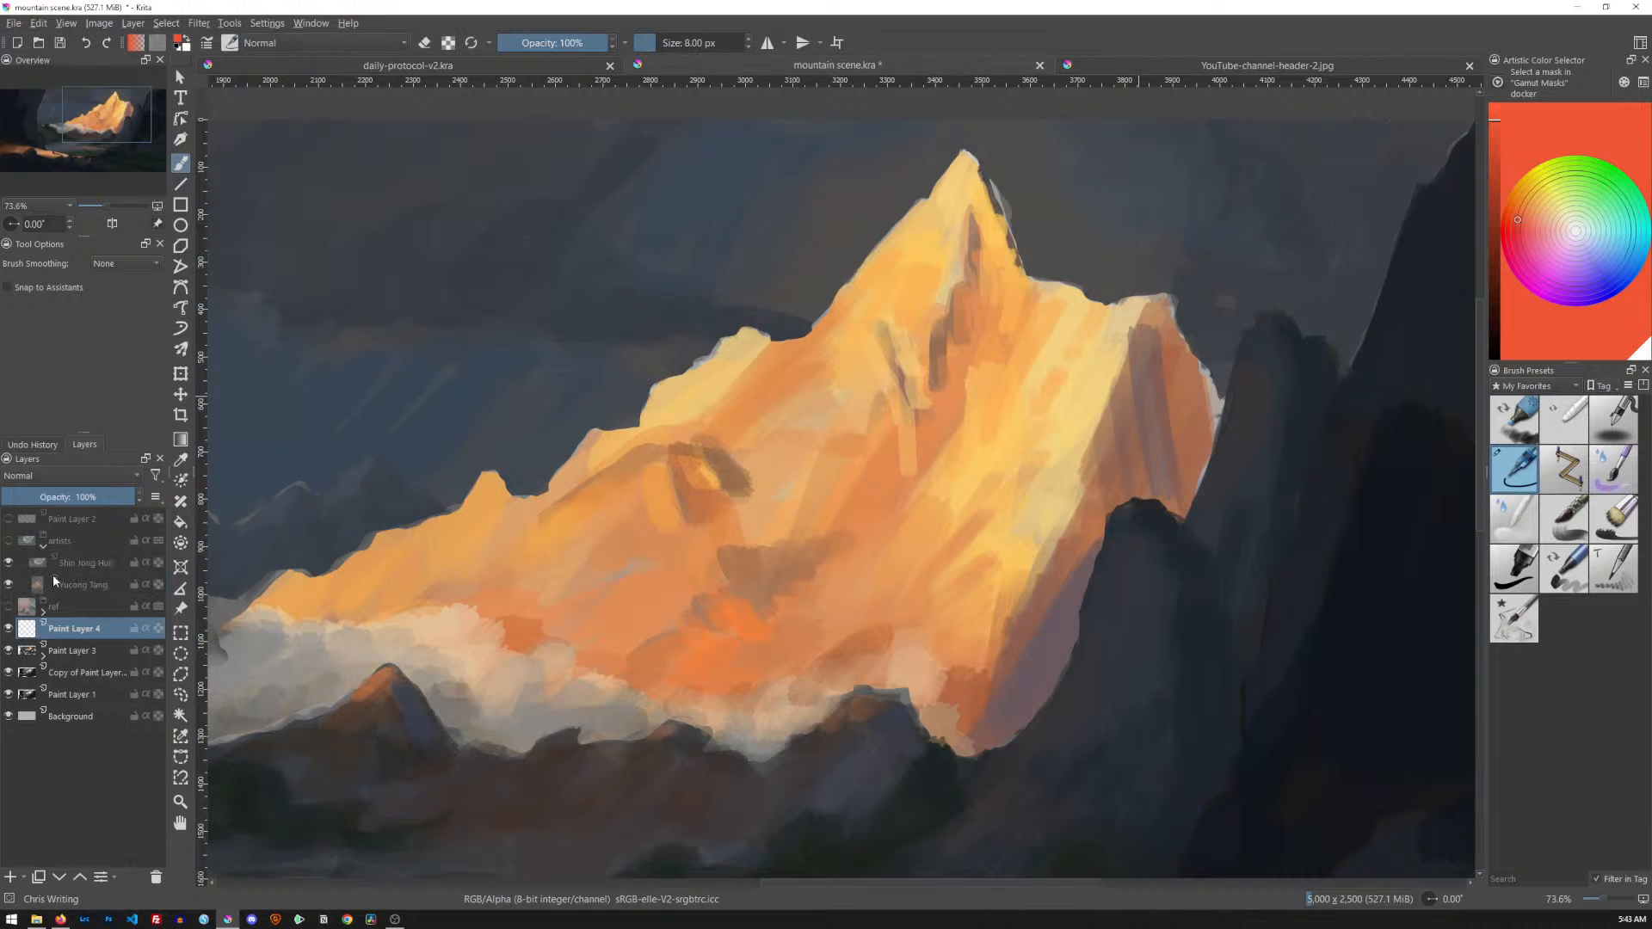
{"action": "left_click", "coordinate": [9, 541]}
{"action": "left_click", "coordinate": [9, 563]}
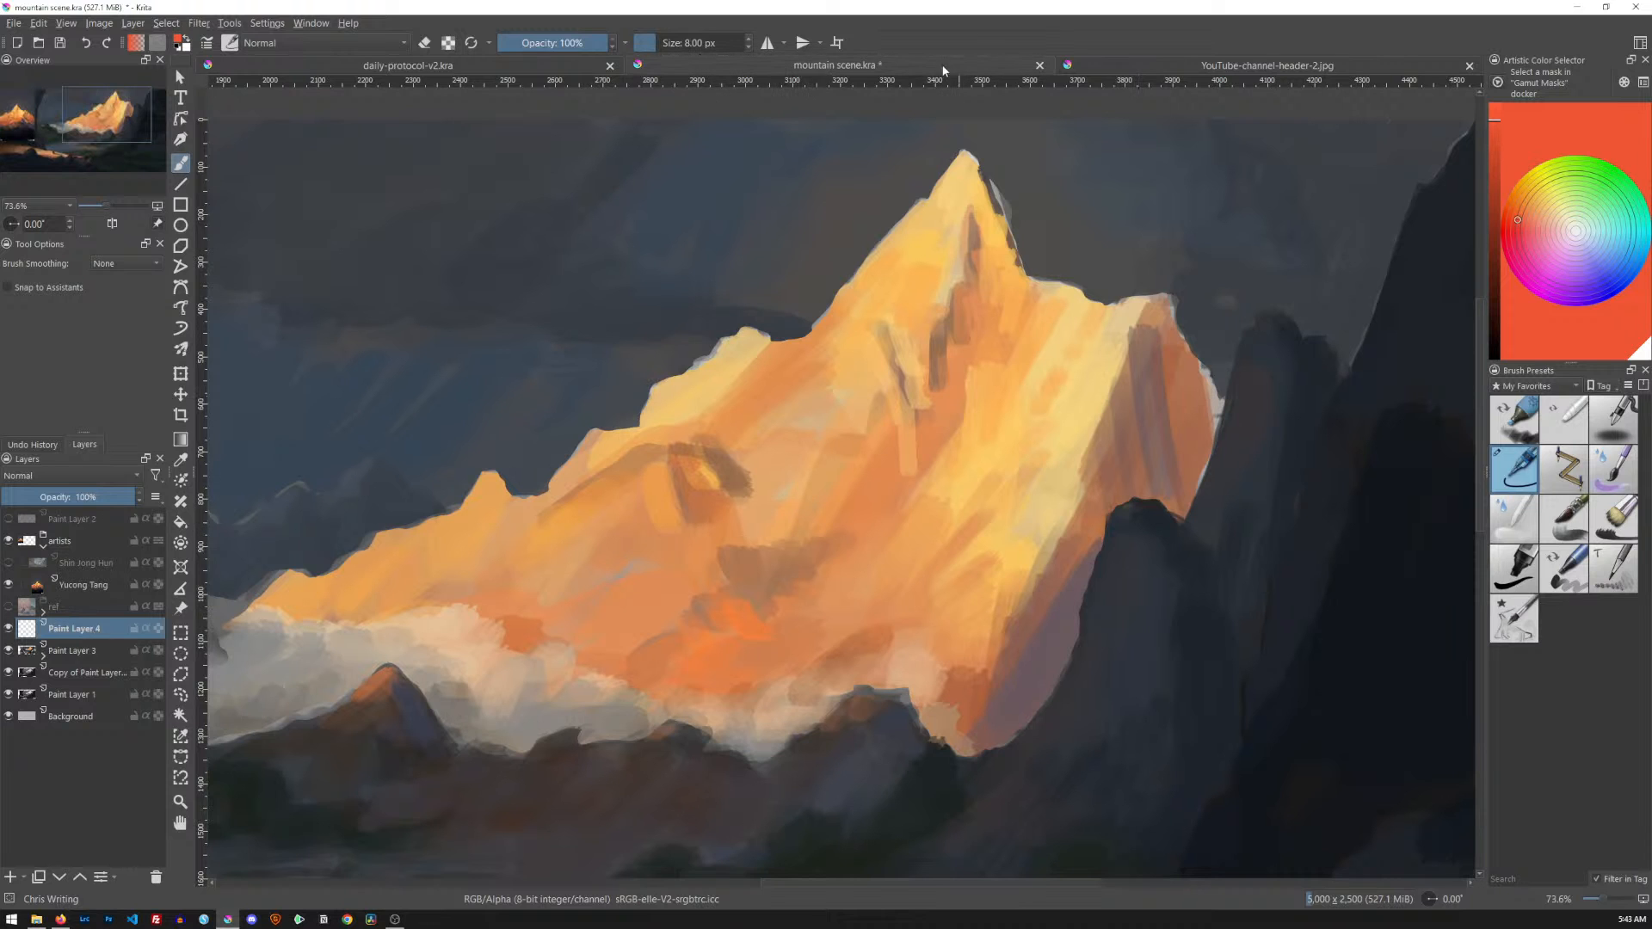
Move the orange mountain reference next to the painted mountain and examine its details and artist credit
{"action": "left_click_drag", "start_coordinate": [804, 450], "coordinate": [883, 376]}
{"action": "key", "text": "2"}
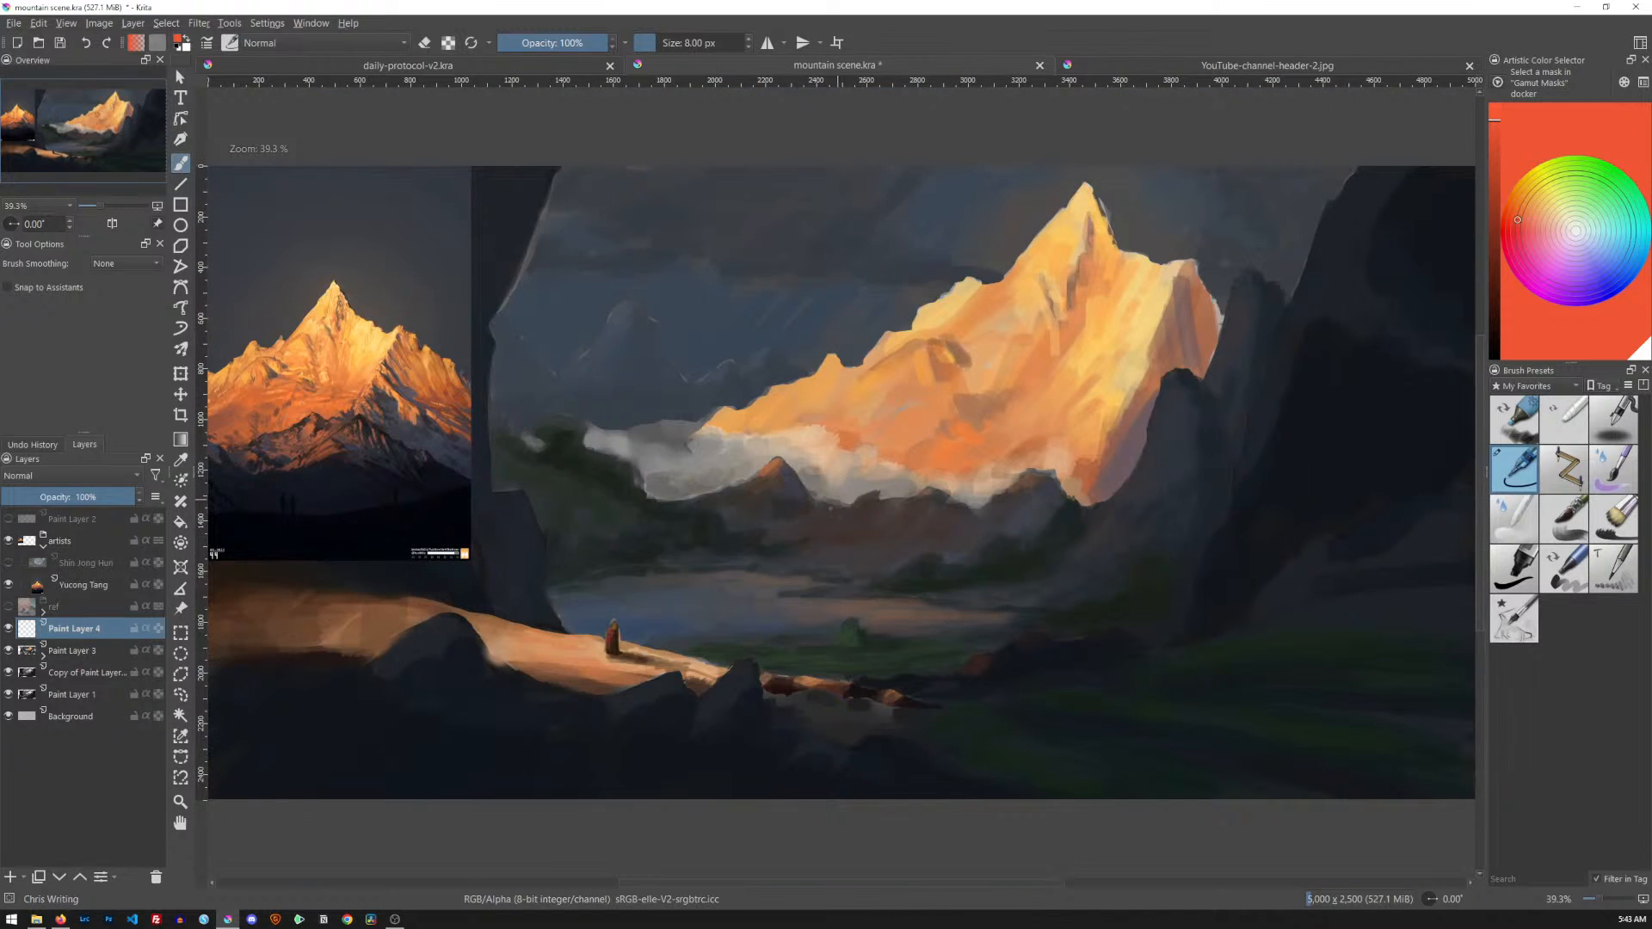
{"action": "left_click", "coordinate": [88, 587]}
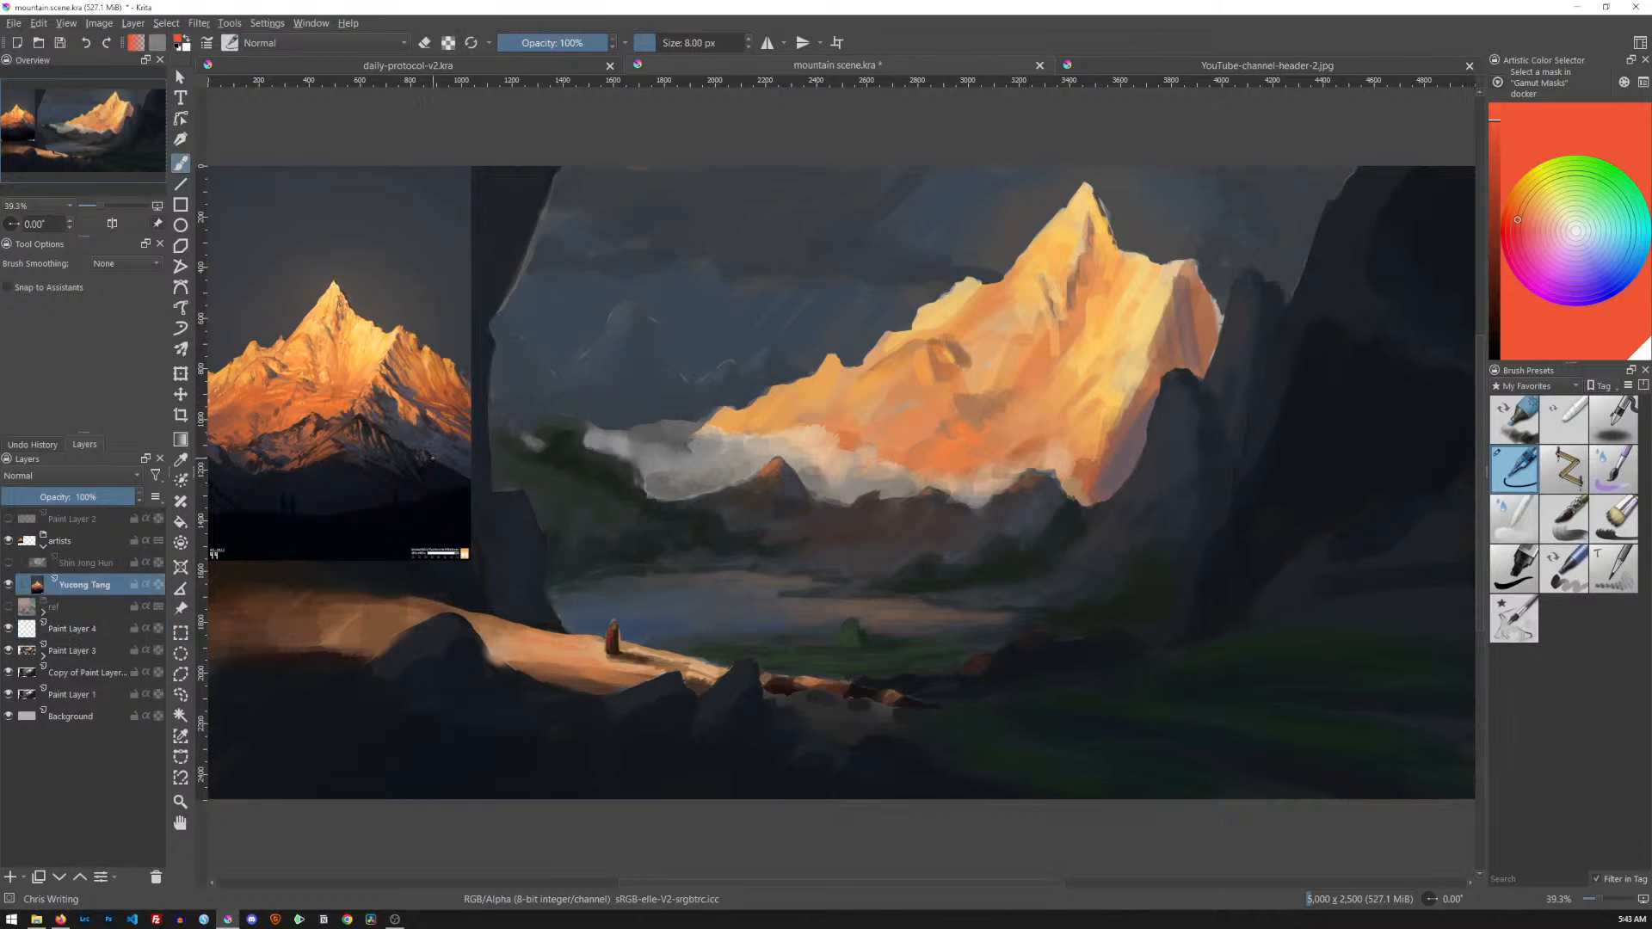
{"action": "key", "text": "t"}
{"action": "left_click_drag", "start_coordinate": [393, 415], "coordinate": [773, 474]}
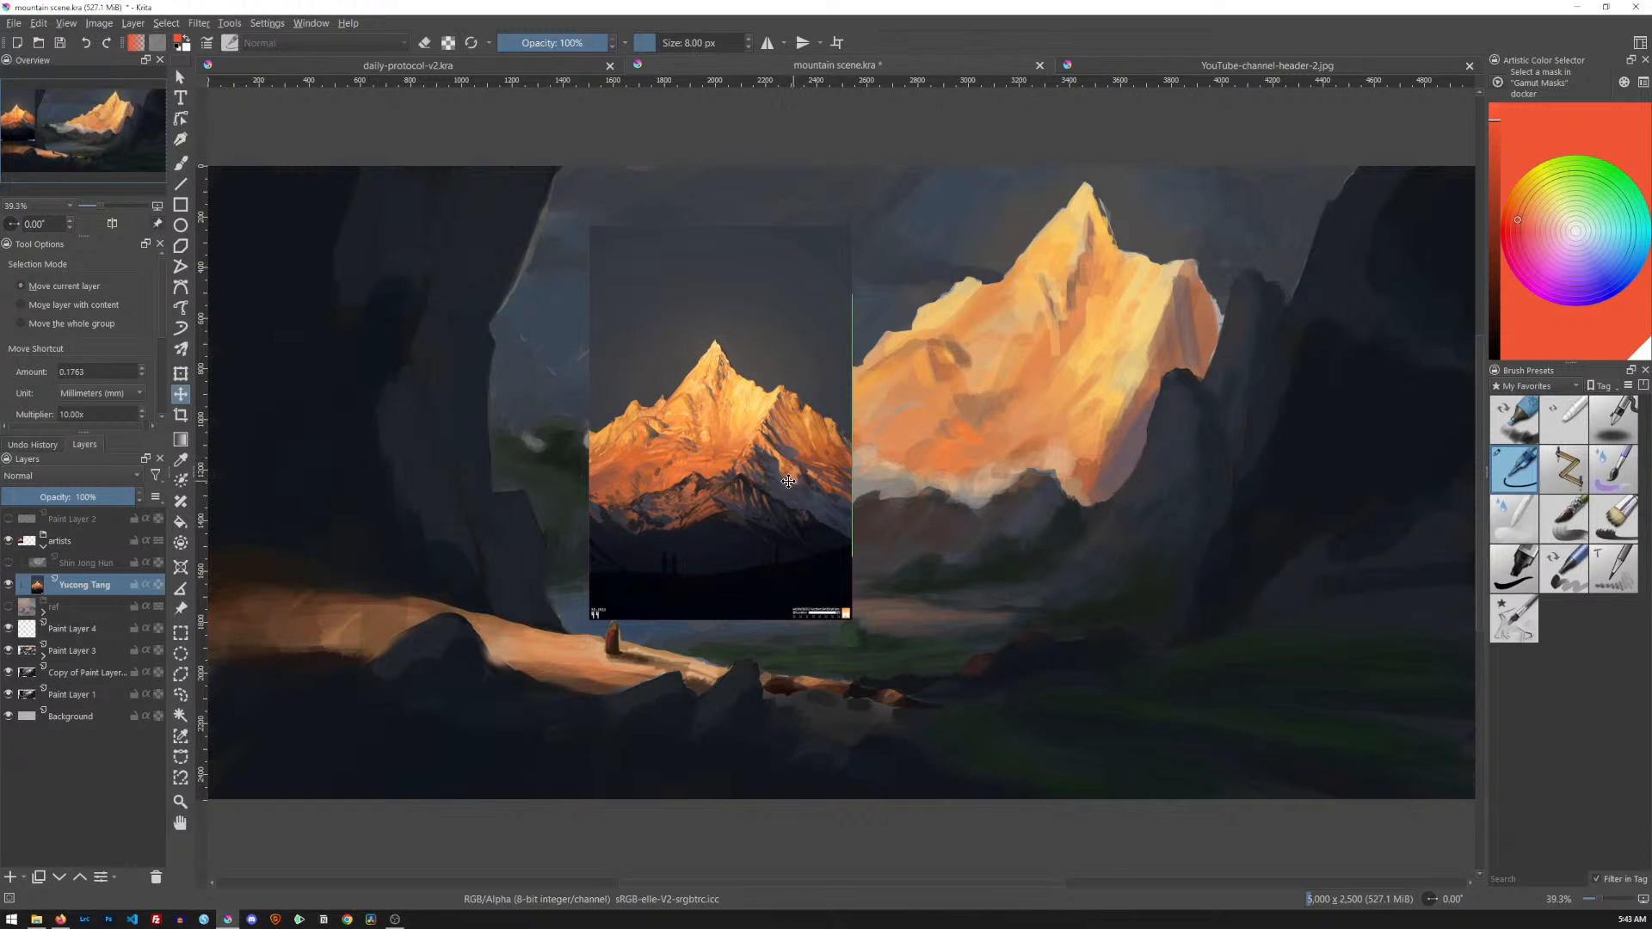
{"action": "left_click_drag", "start_coordinate": [791, 467], "coordinate": [892, 409]}
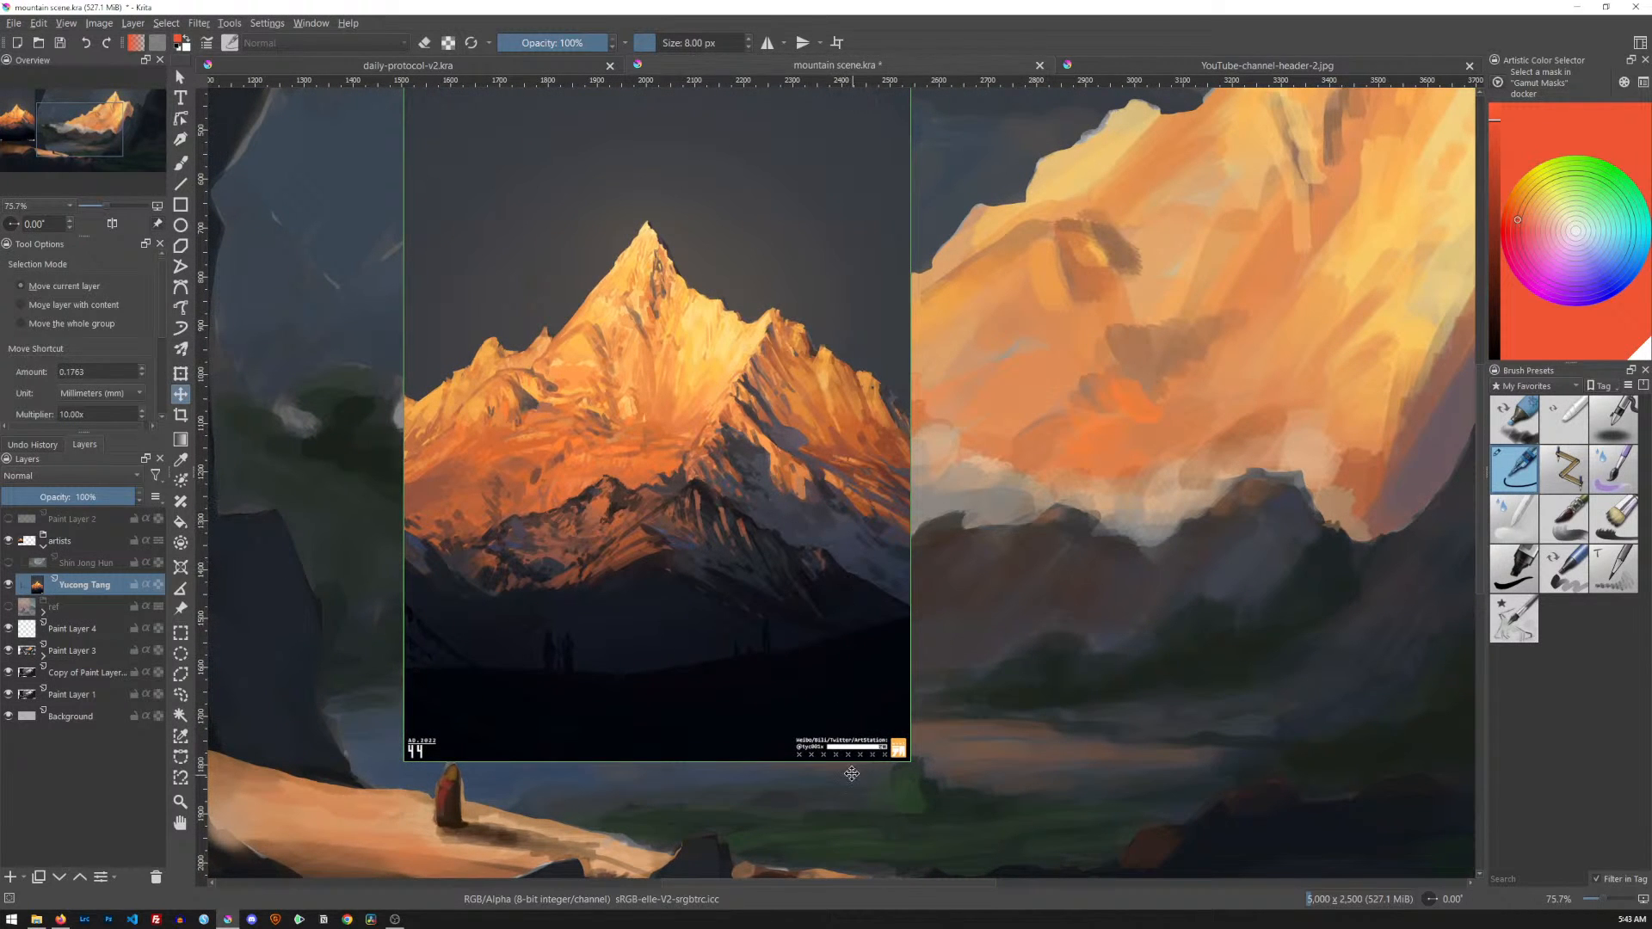
{"action": "left_click_drag", "start_coordinate": [852, 736], "coordinate": [886, 591]}
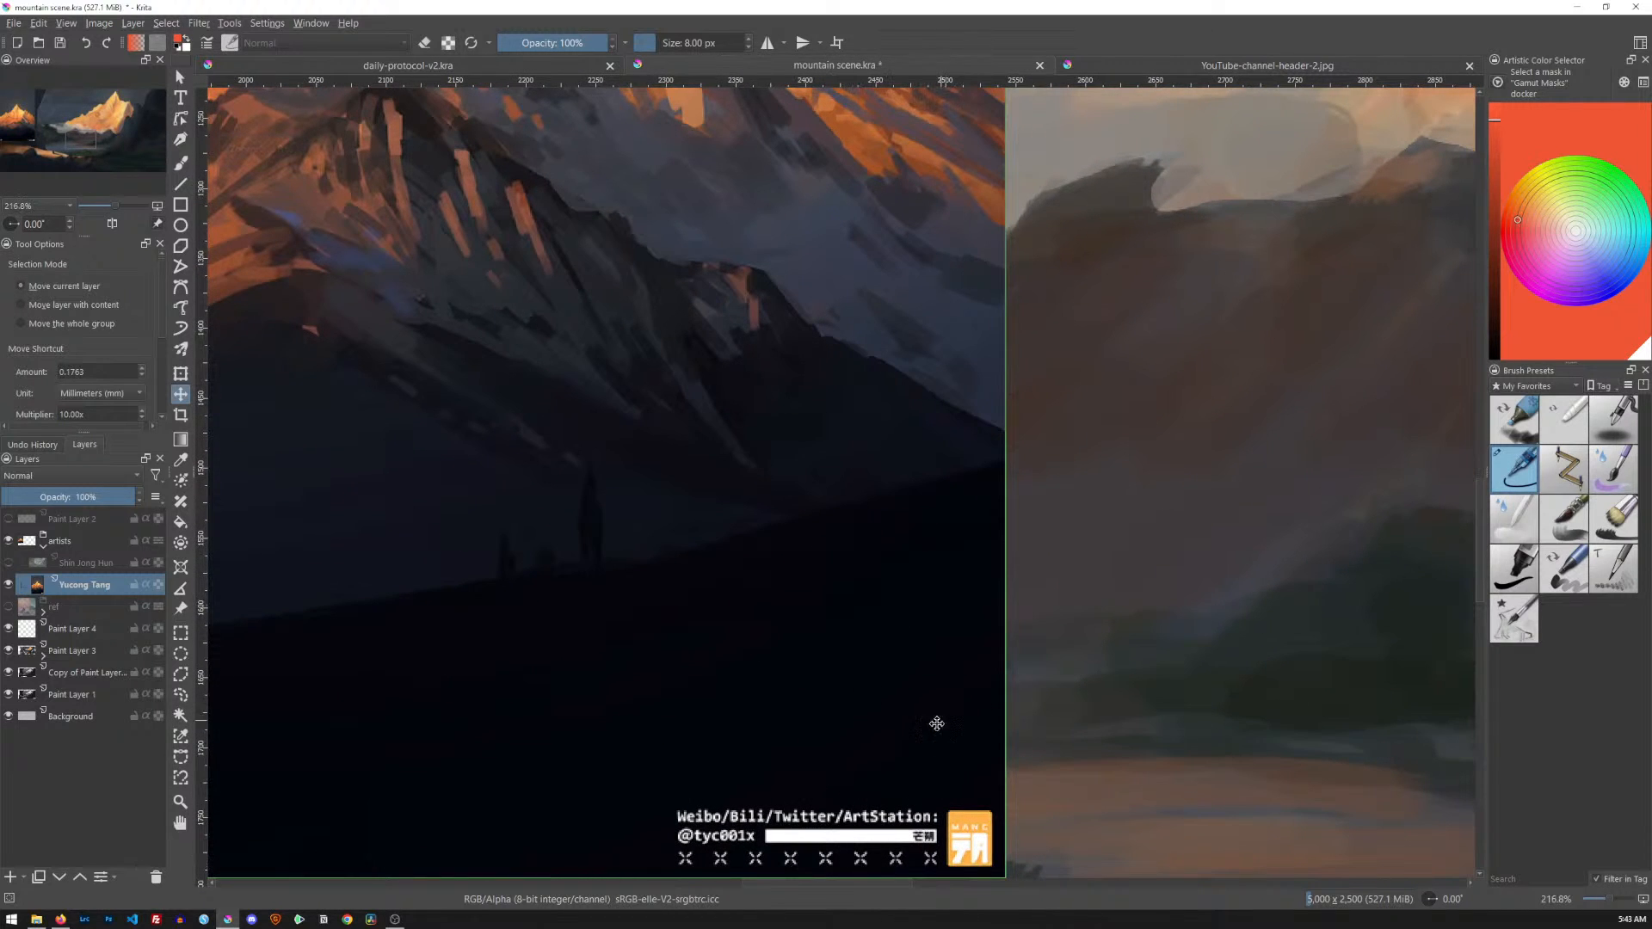
{"action": "left_click_drag", "start_coordinate": [835, 344], "coordinate": [837, 501]}
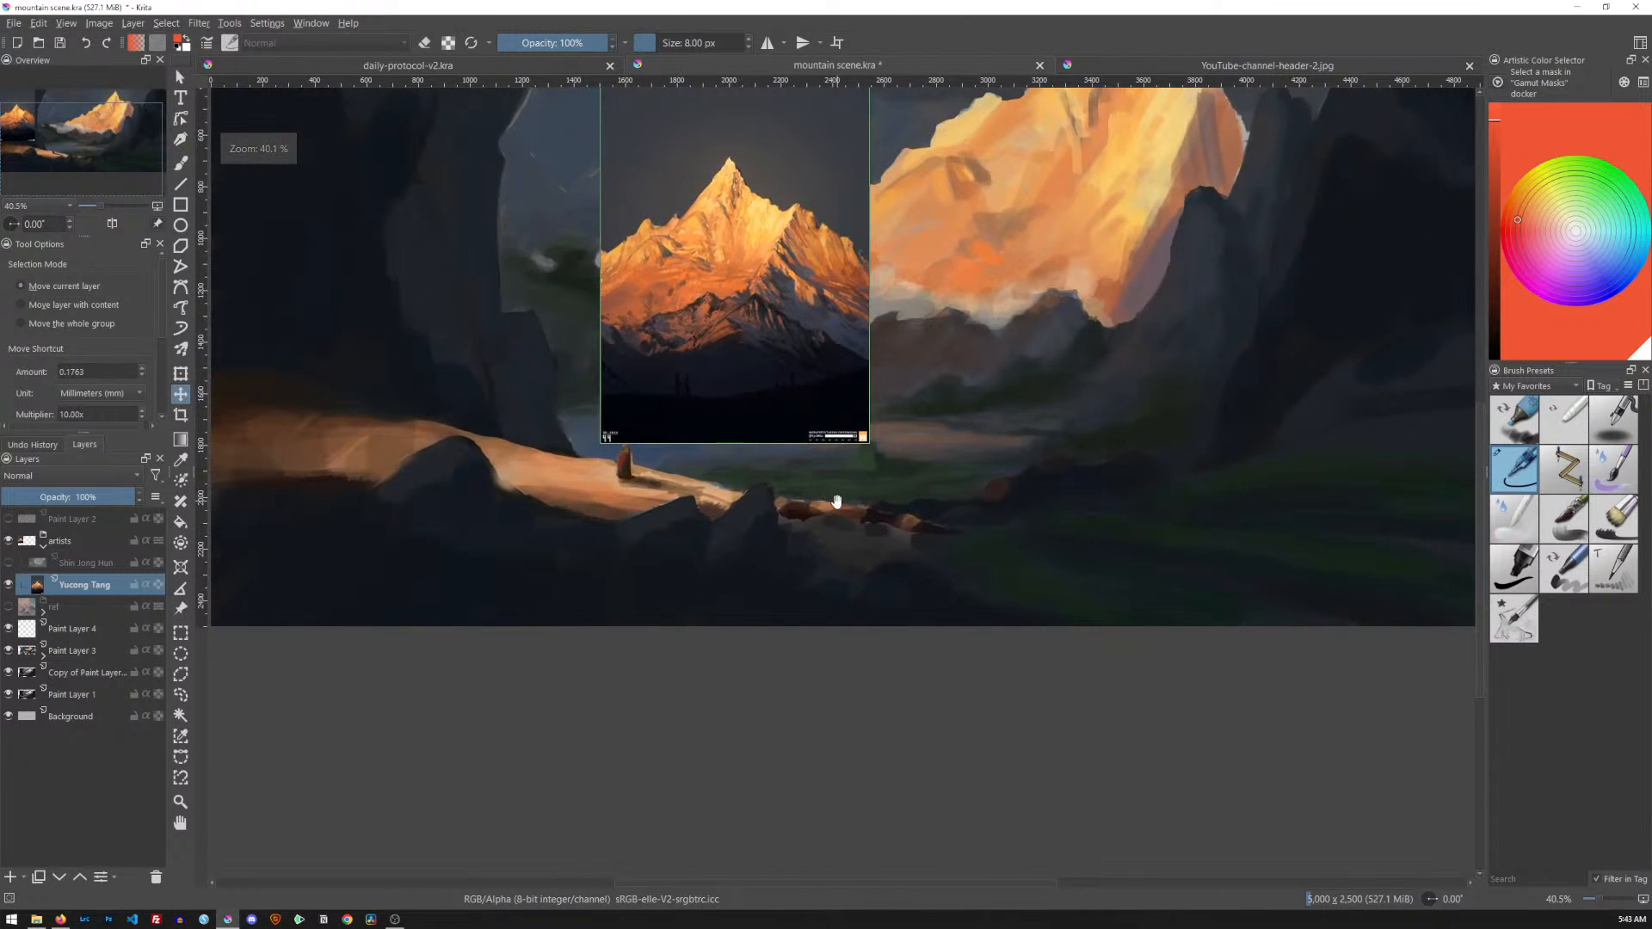
{"action": "key", "text": "2"}
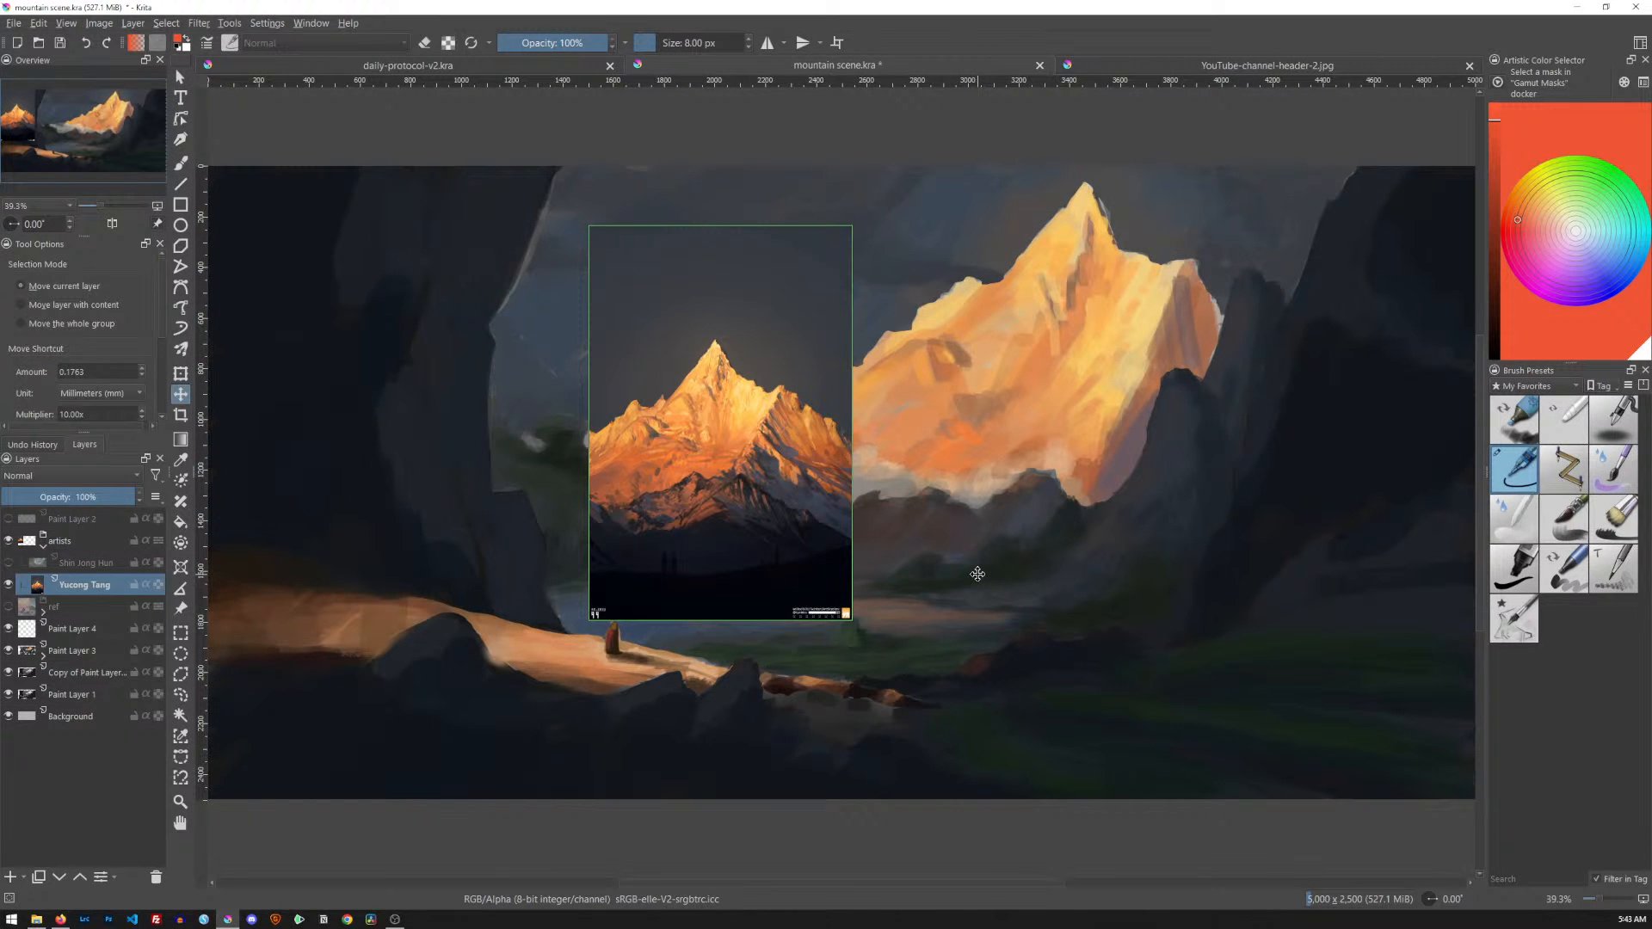
Swap the mountain reference for the green valley artwork and move that artwork to the middle of the canvas
{"action": "left_click", "coordinate": [11, 587]}
{"action": "left_click", "coordinate": [9, 563]}
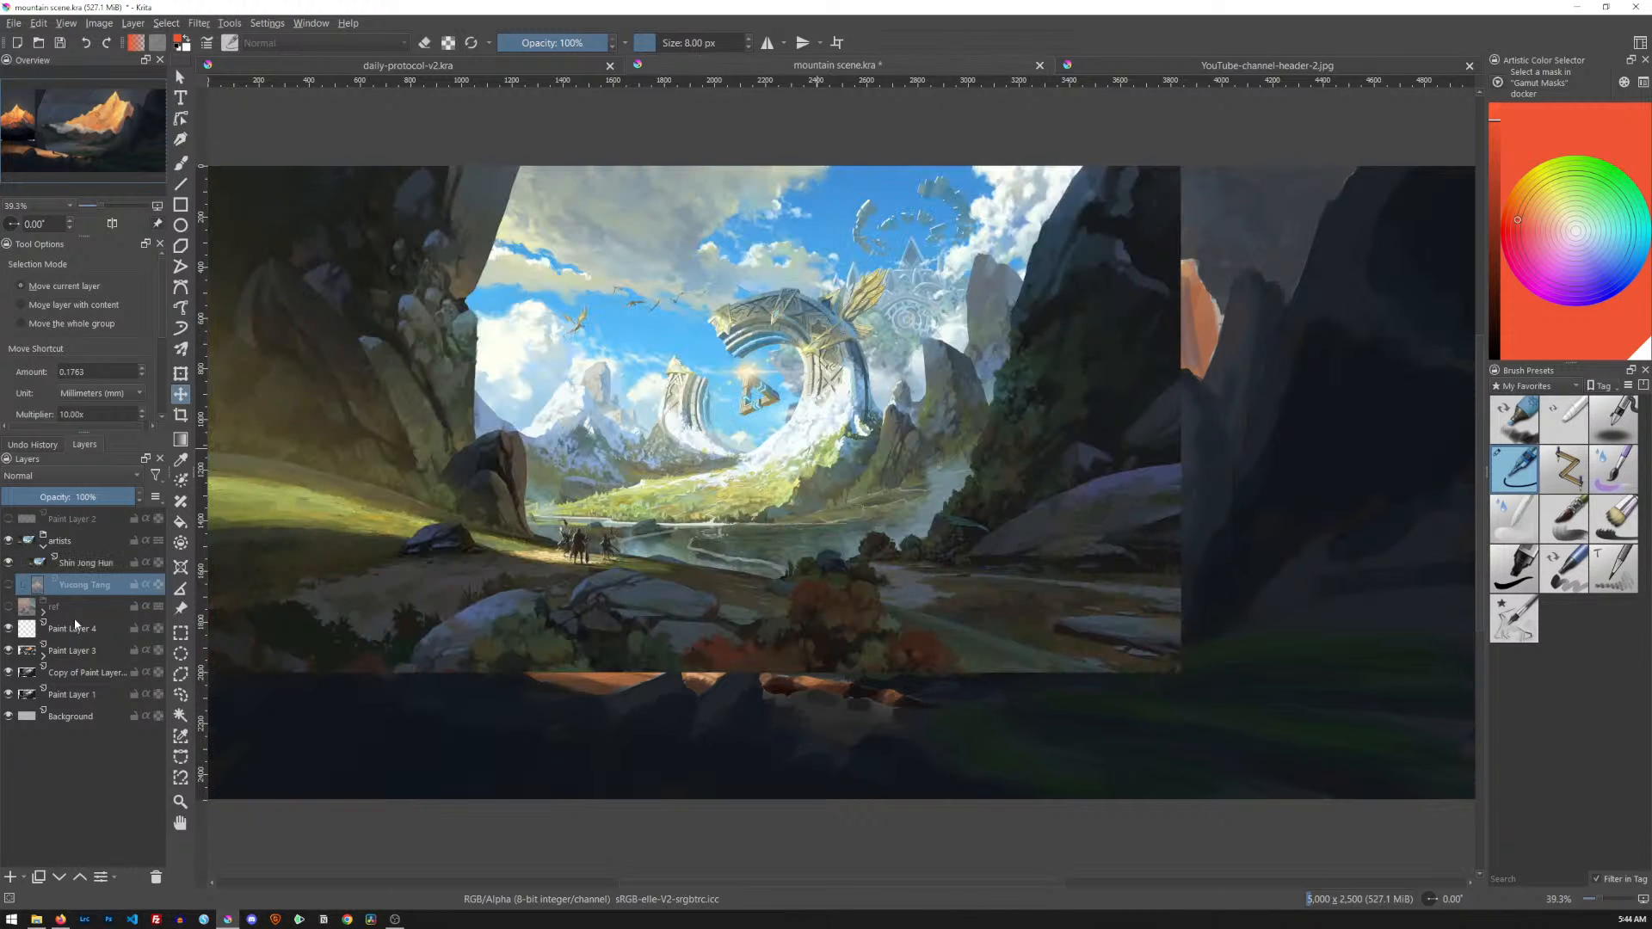
{"action": "left_click", "coordinate": [94, 565]}
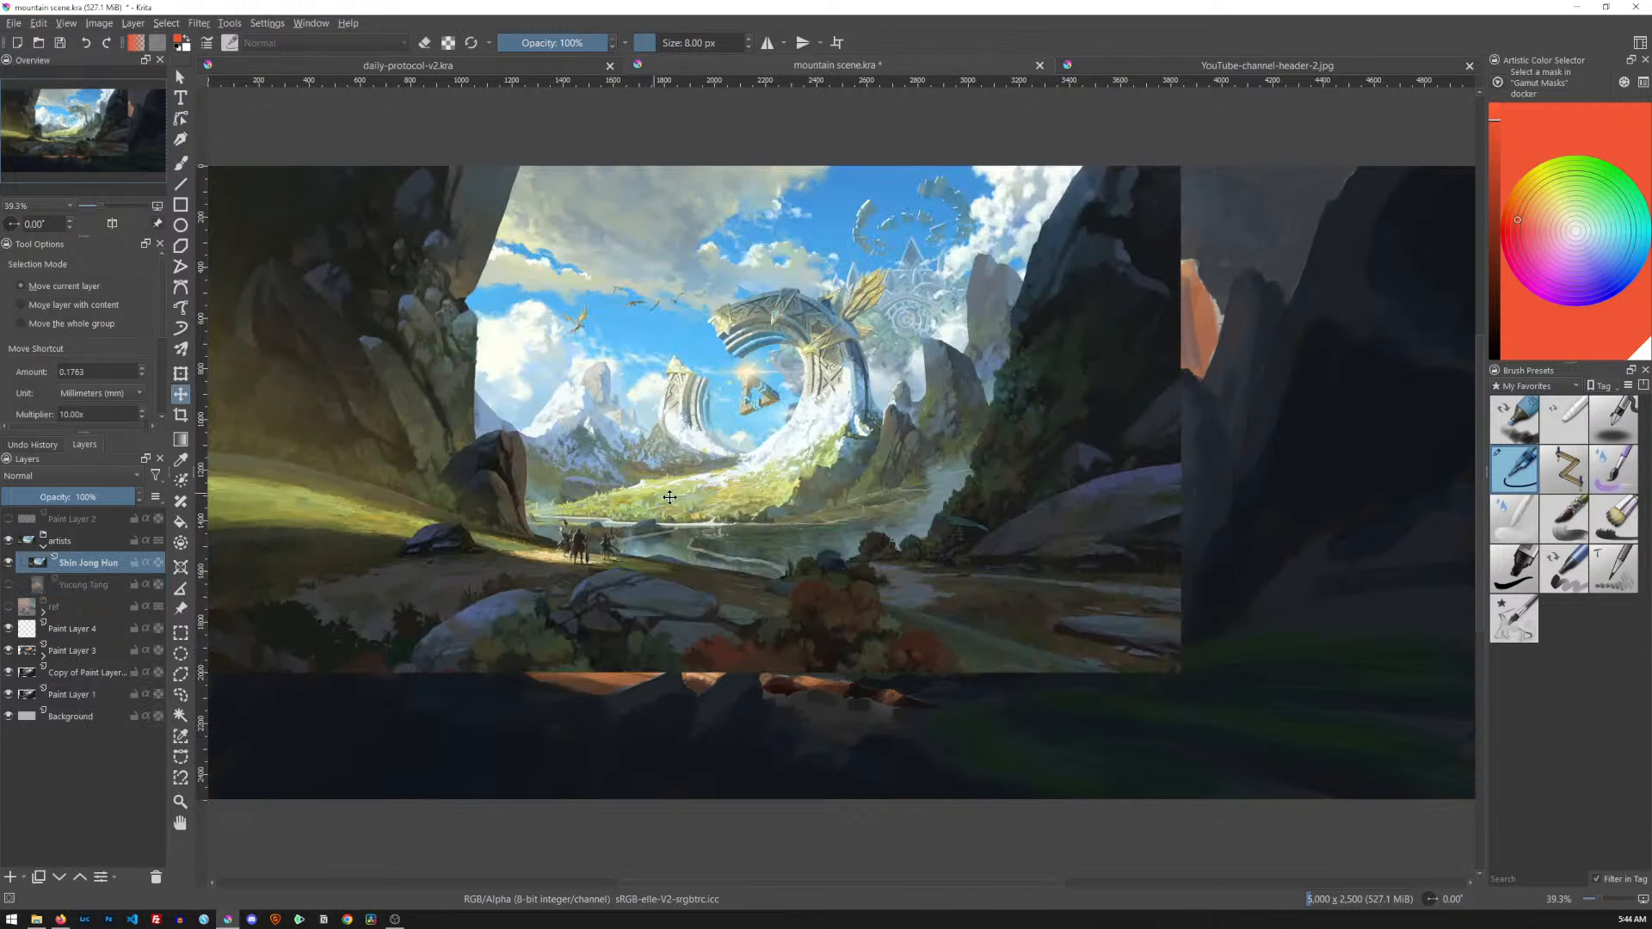
{"action": "left_click_drag", "start_coordinate": [744, 474], "coordinate": [912, 500]}
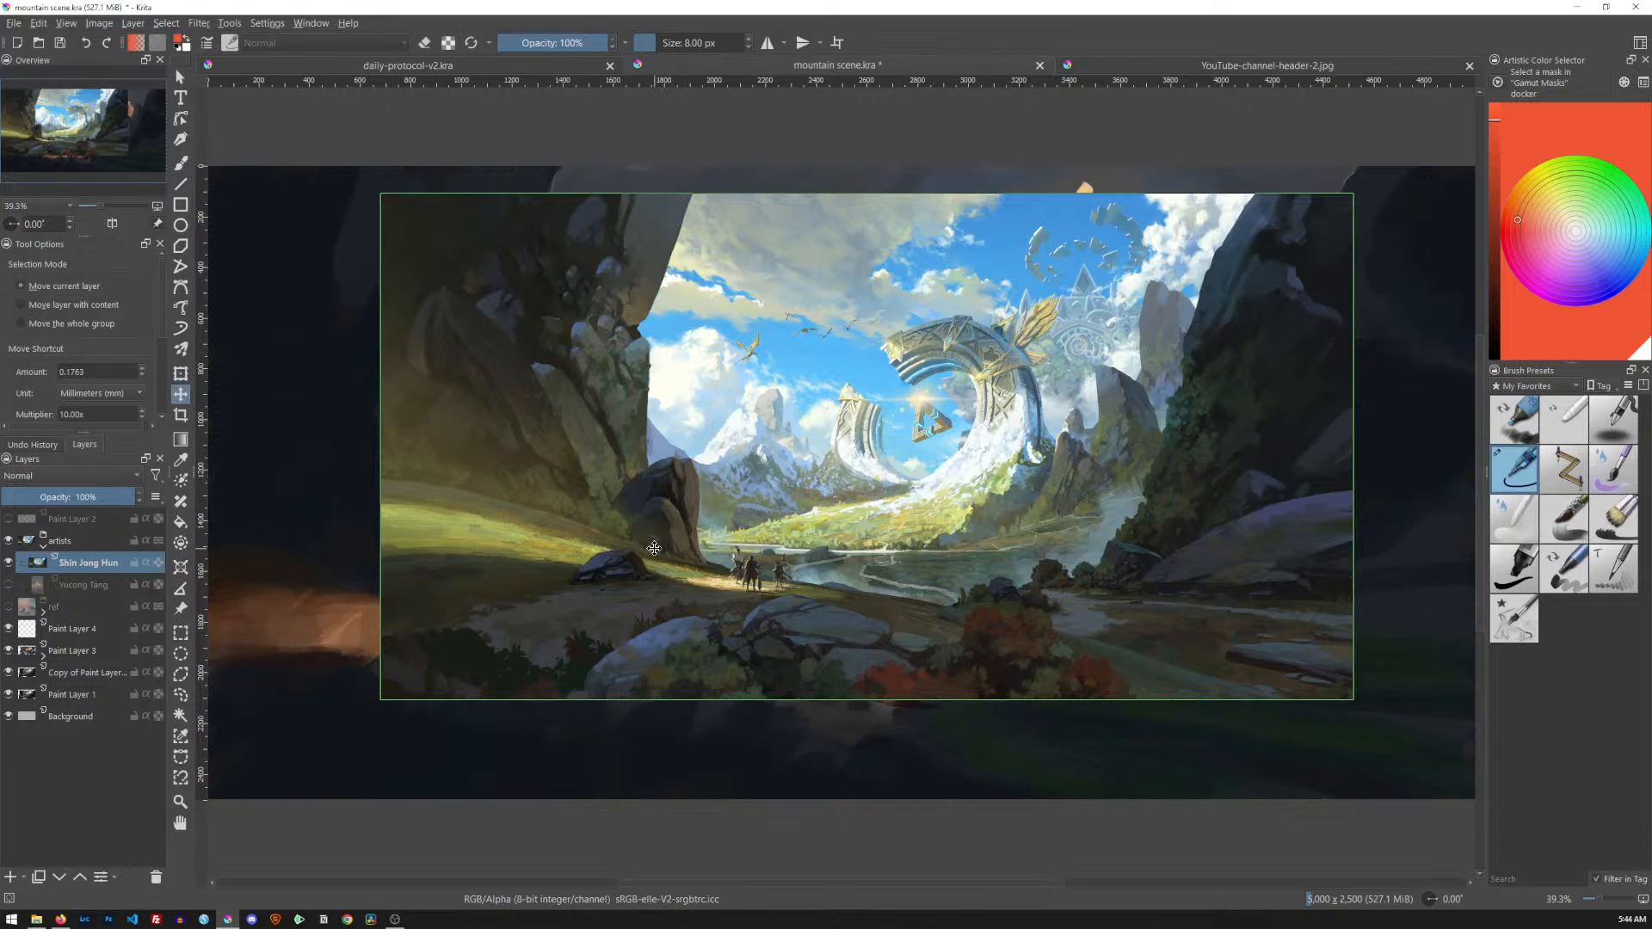
Hide the valley artwork, collapse the artists group and make Paint Layer 4 active
{"action": "left_click", "coordinate": [9, 563]}
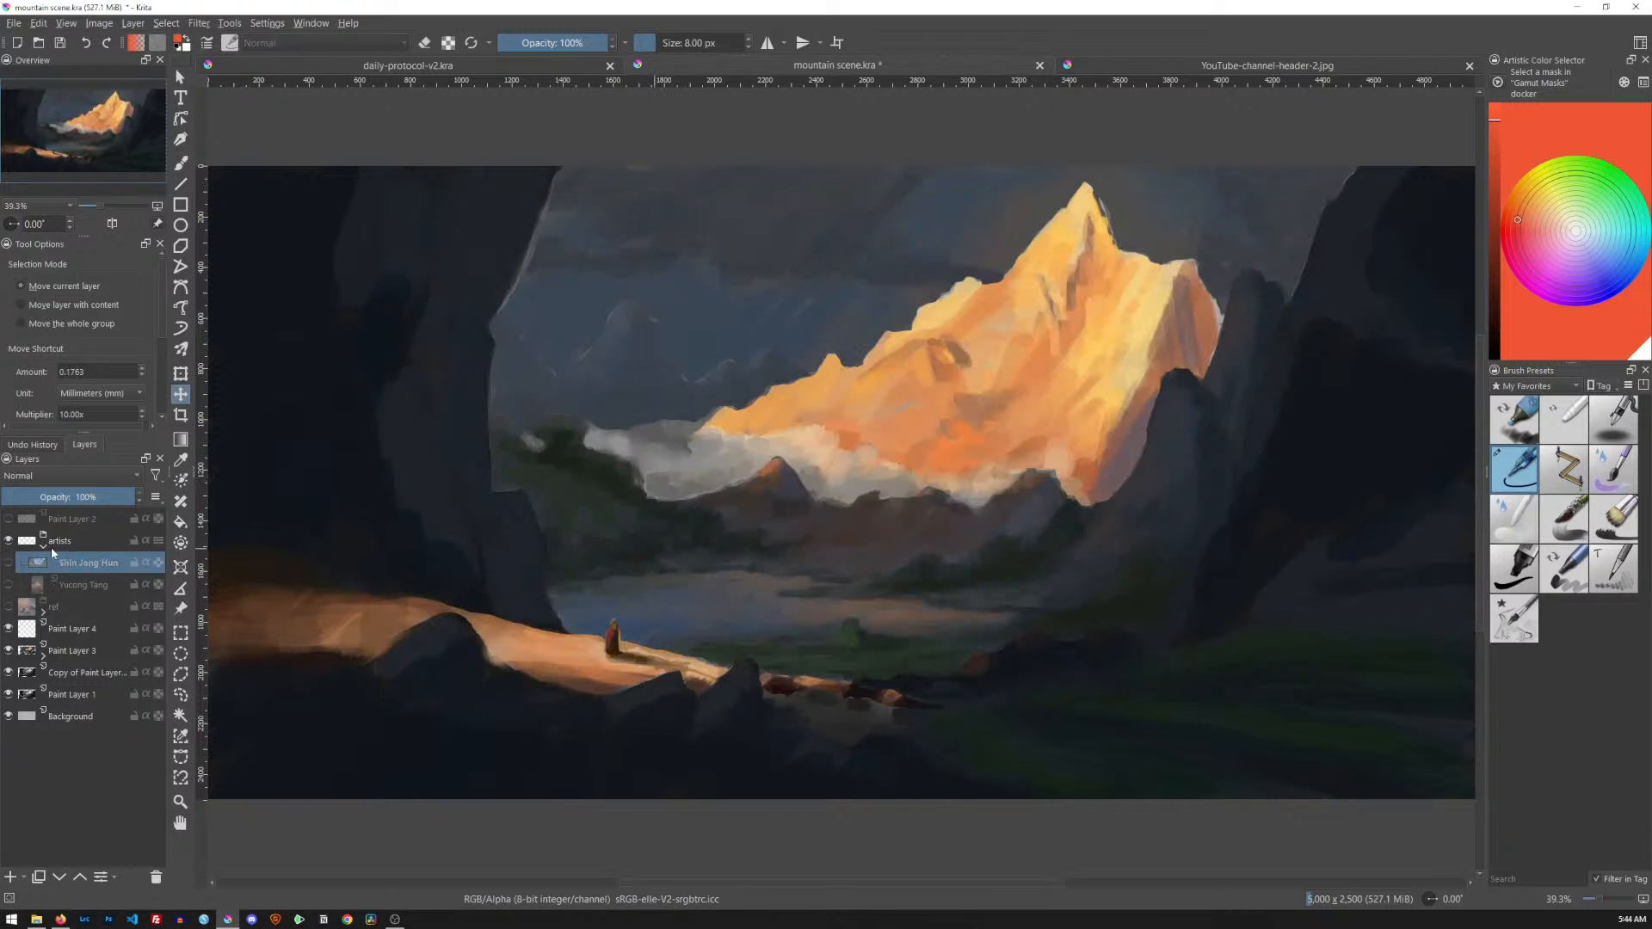
{"action": "left_click", "coordinate": [44, 546]}
{"action": "left_click", "coordinate": [86, 585]}
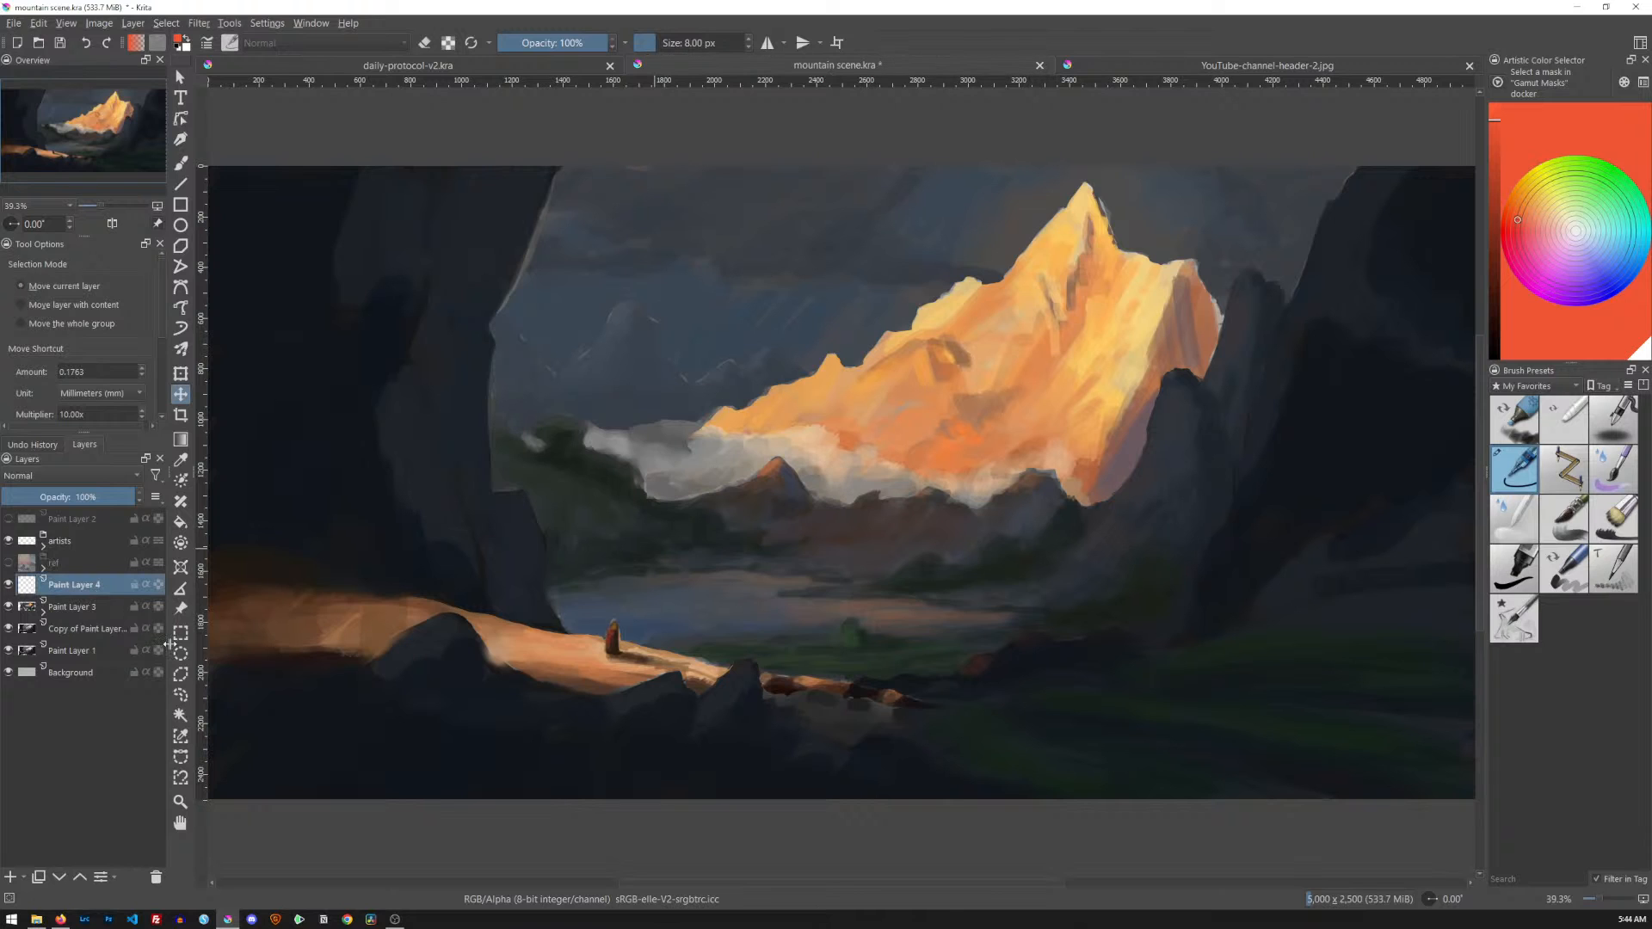
Fill Paint Layer 4 with light gray and lower its opacity to 57% to fade the painting
{"action": "left_click", "coordinate": [1576, 233]}
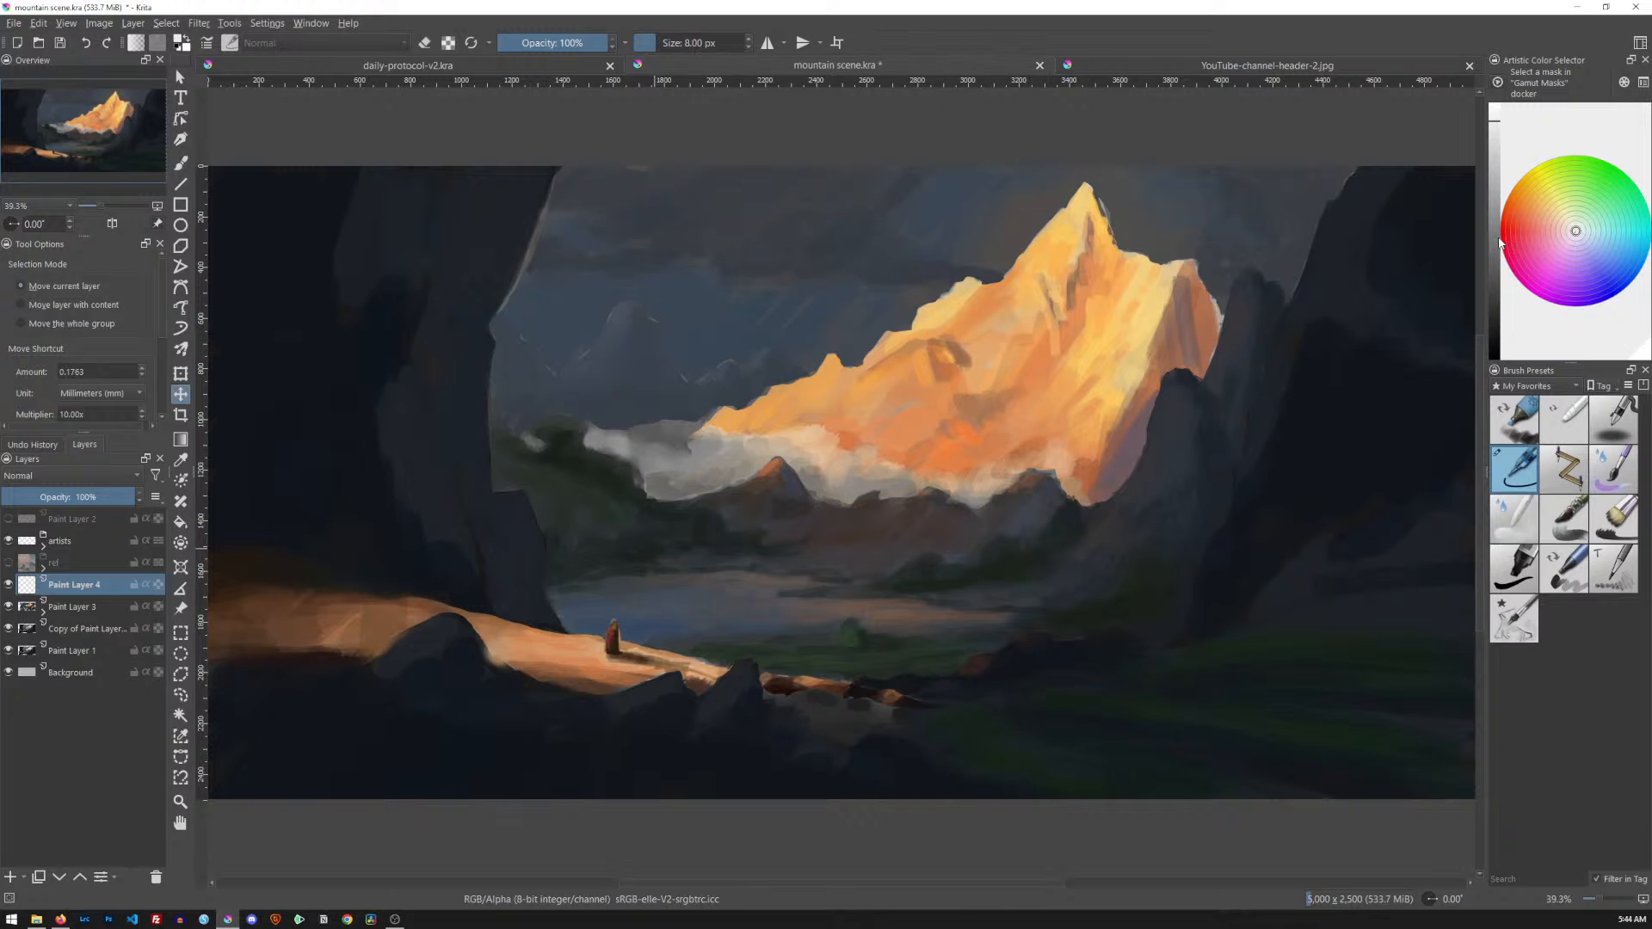
{"action": "left_click", "coordinate": [1493, 170]}
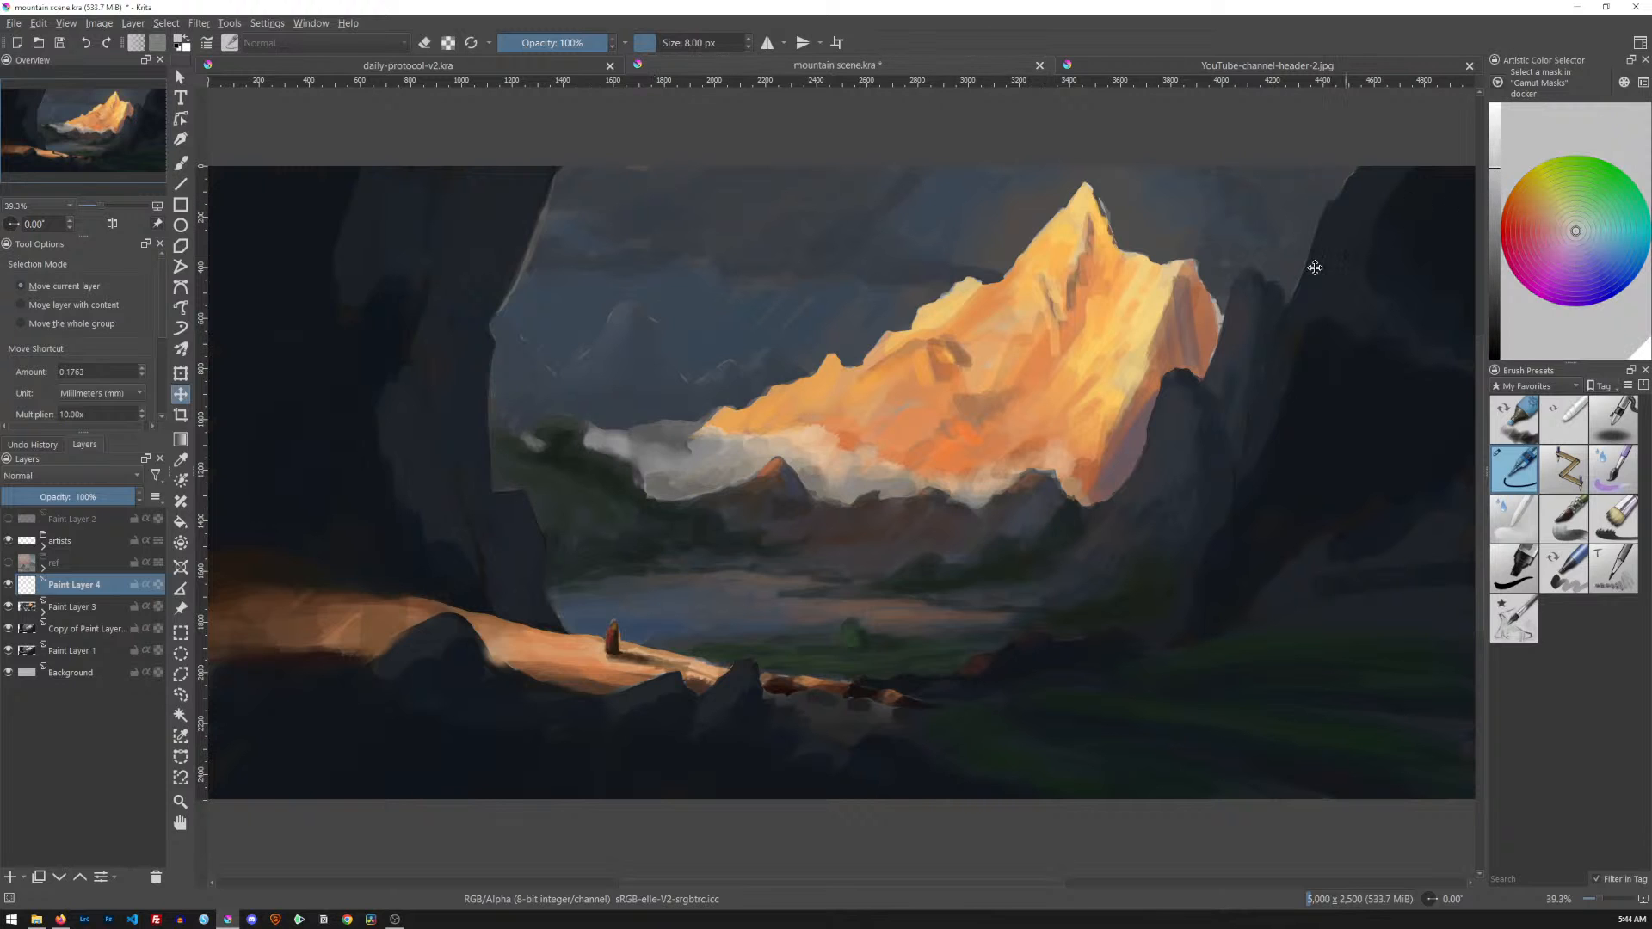
{"action": "key", "text": "f"}
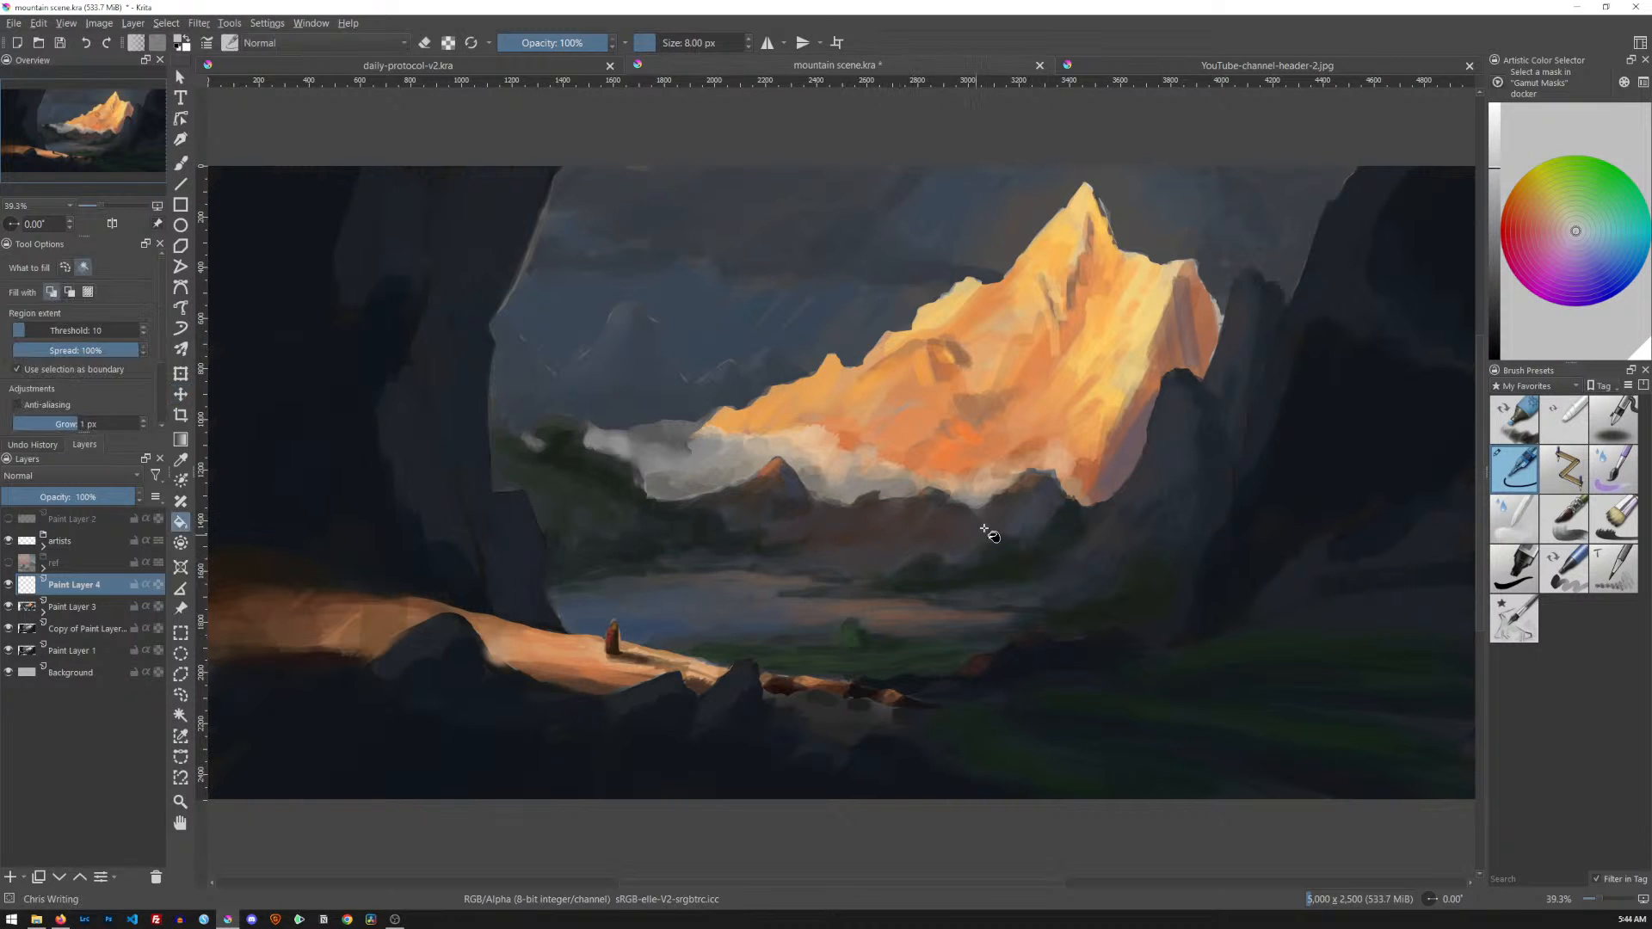
{"action": "left_click", "coordinate": [1069, 642]}
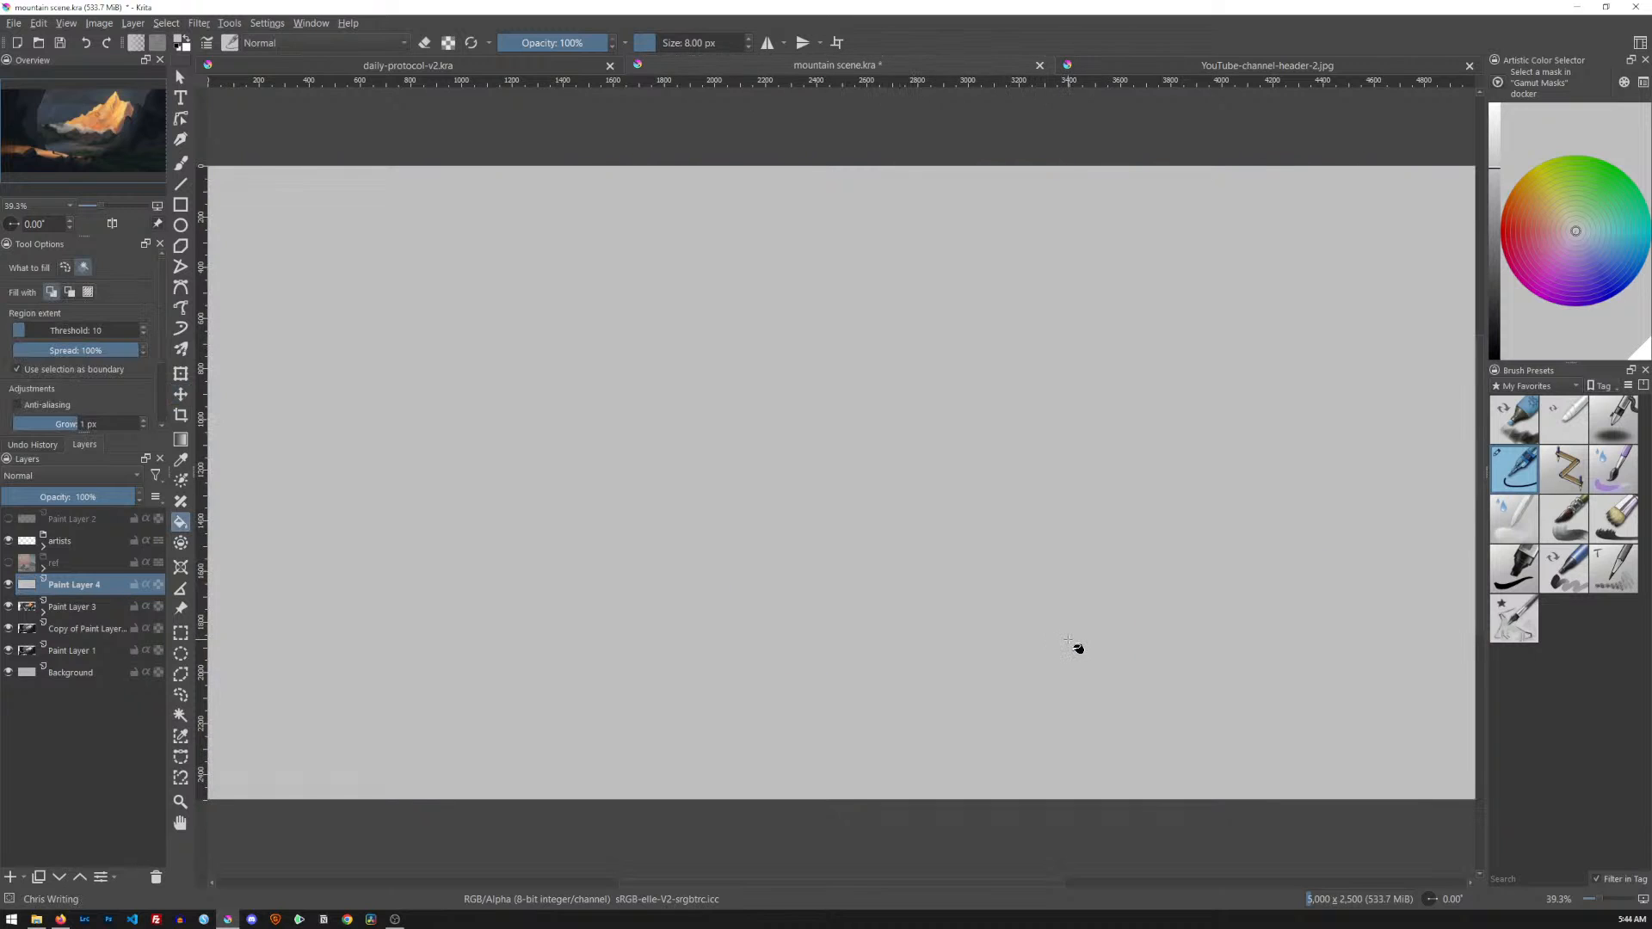
{"action": "left_click_drag", "start_coordinate": [127, 499], "coordinate": [77, 499]}
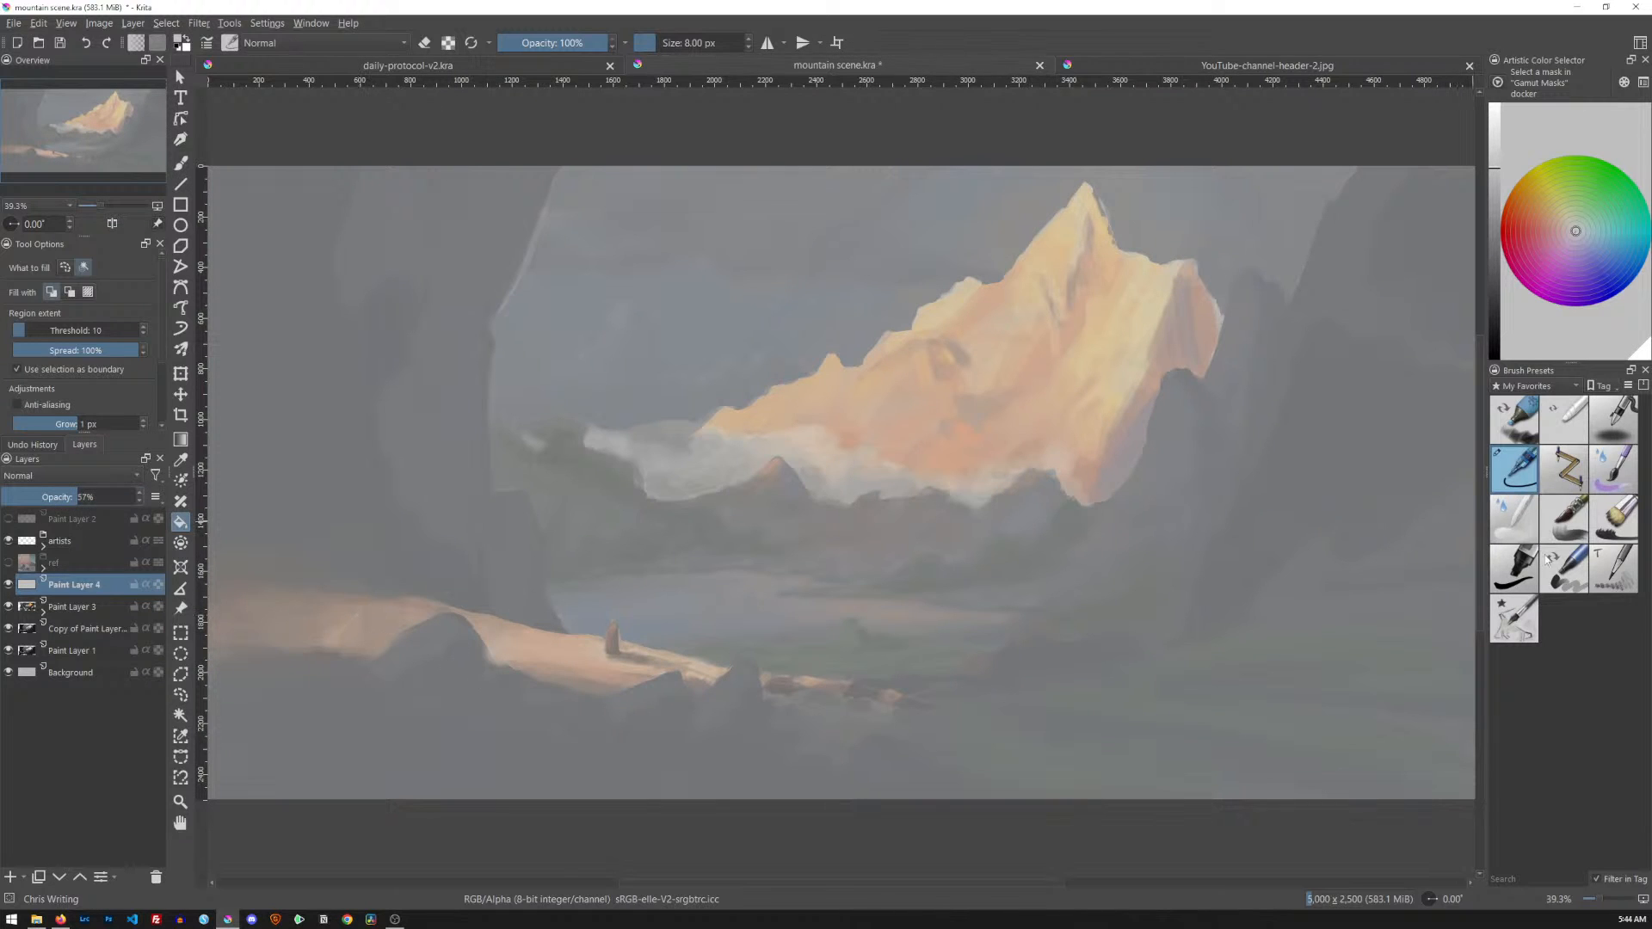
Set up the Pencil tilt brush with black and add a new paint layer above the gray overlay
{"action": "left_click", "coordinate": [1592, 587]}
{"action": "left_click", "coordinate": [1500, 347]}
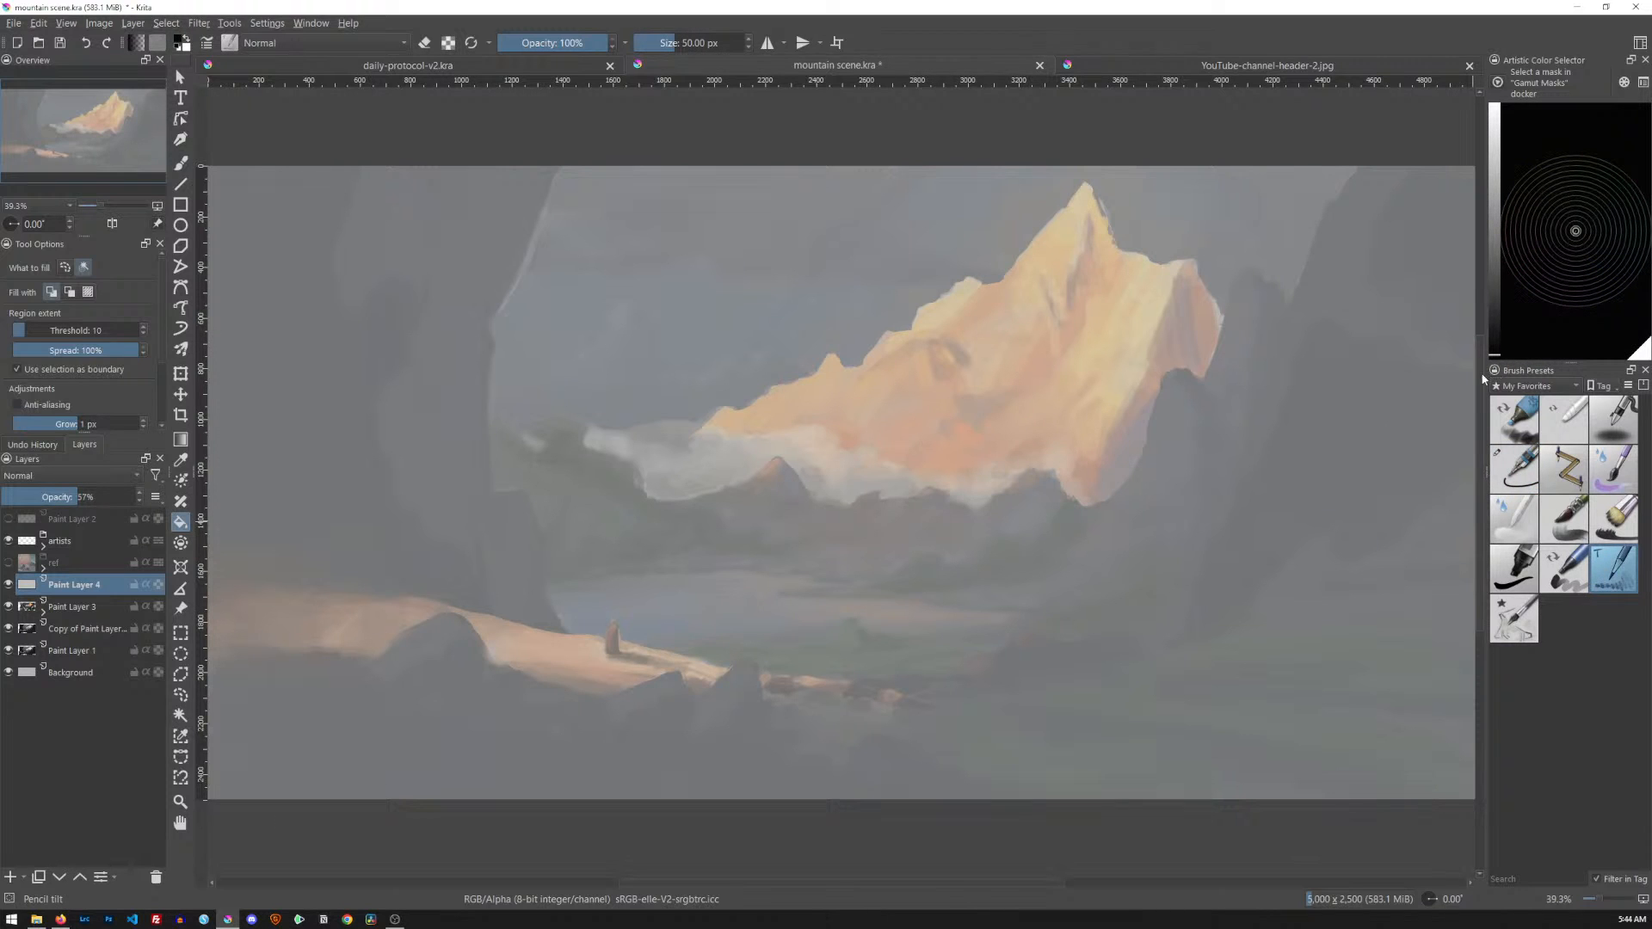
{"action": "key", "text": "b"}
{"action": "key", "text": "Insert"}
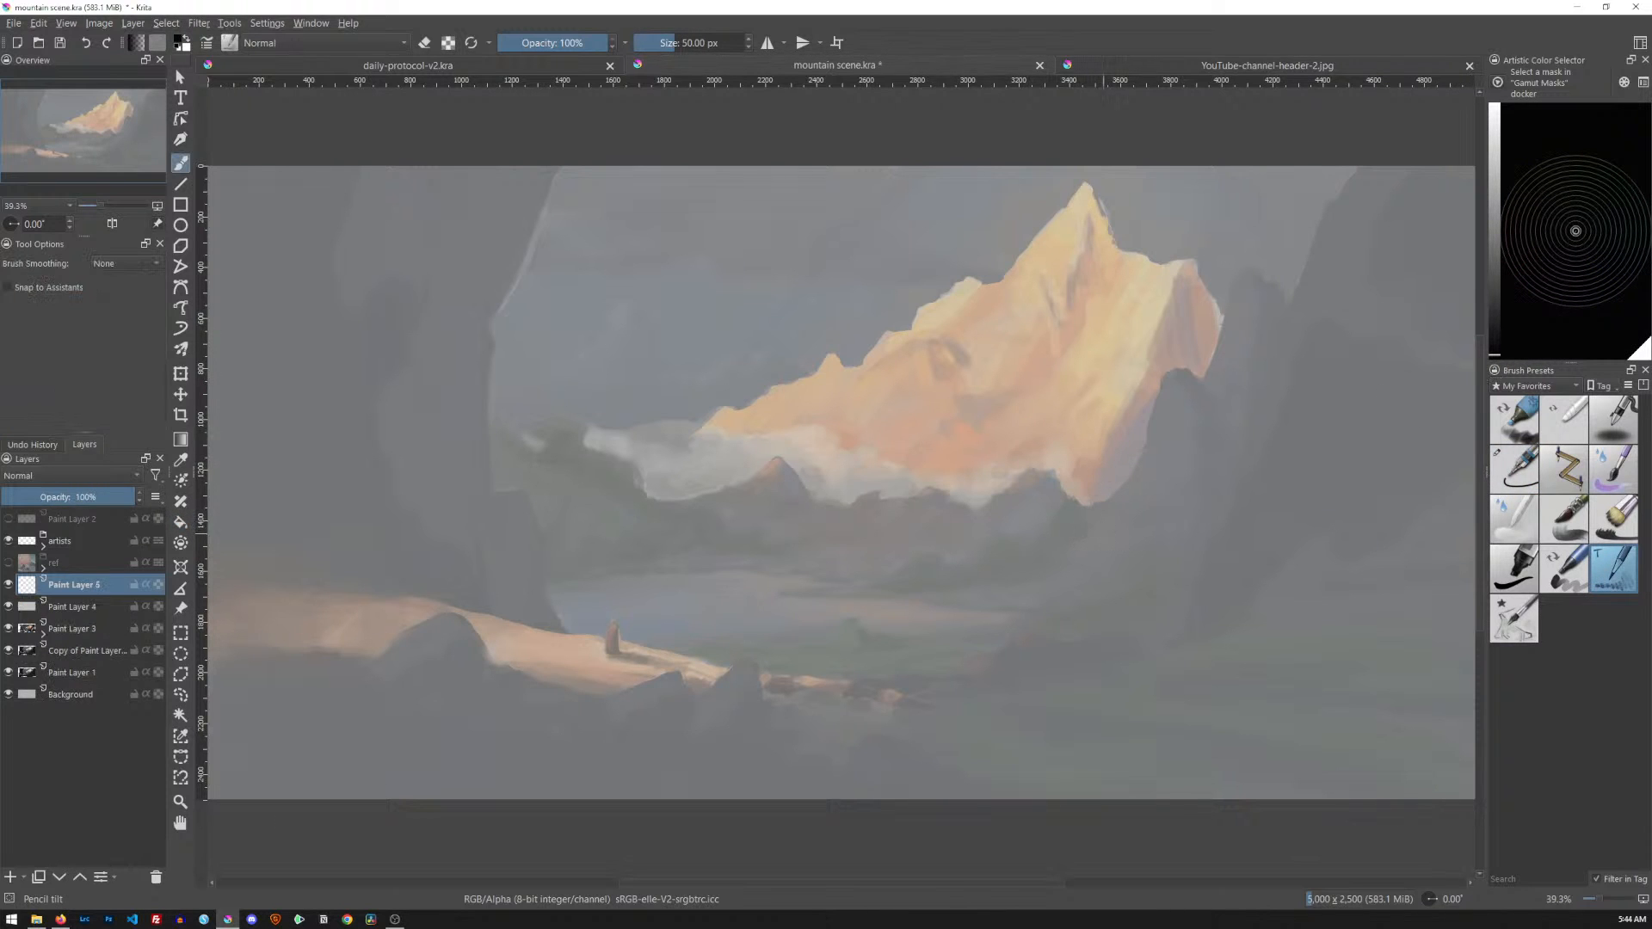
Try short zigzag pencil strokes on the mountain face
{"action": "mouse_move", "coordinate": [1035, 406]}
{"action": "left_mouse_down"}
{"action": "mouse_move", "coordinate": [1051, 348]}
{"action": "mouse_move", "coordinate": [1063, 401]}
{"action": "mouse_move", "coordinate": [1089, 403]}
{"action": "left_mouse_up"}
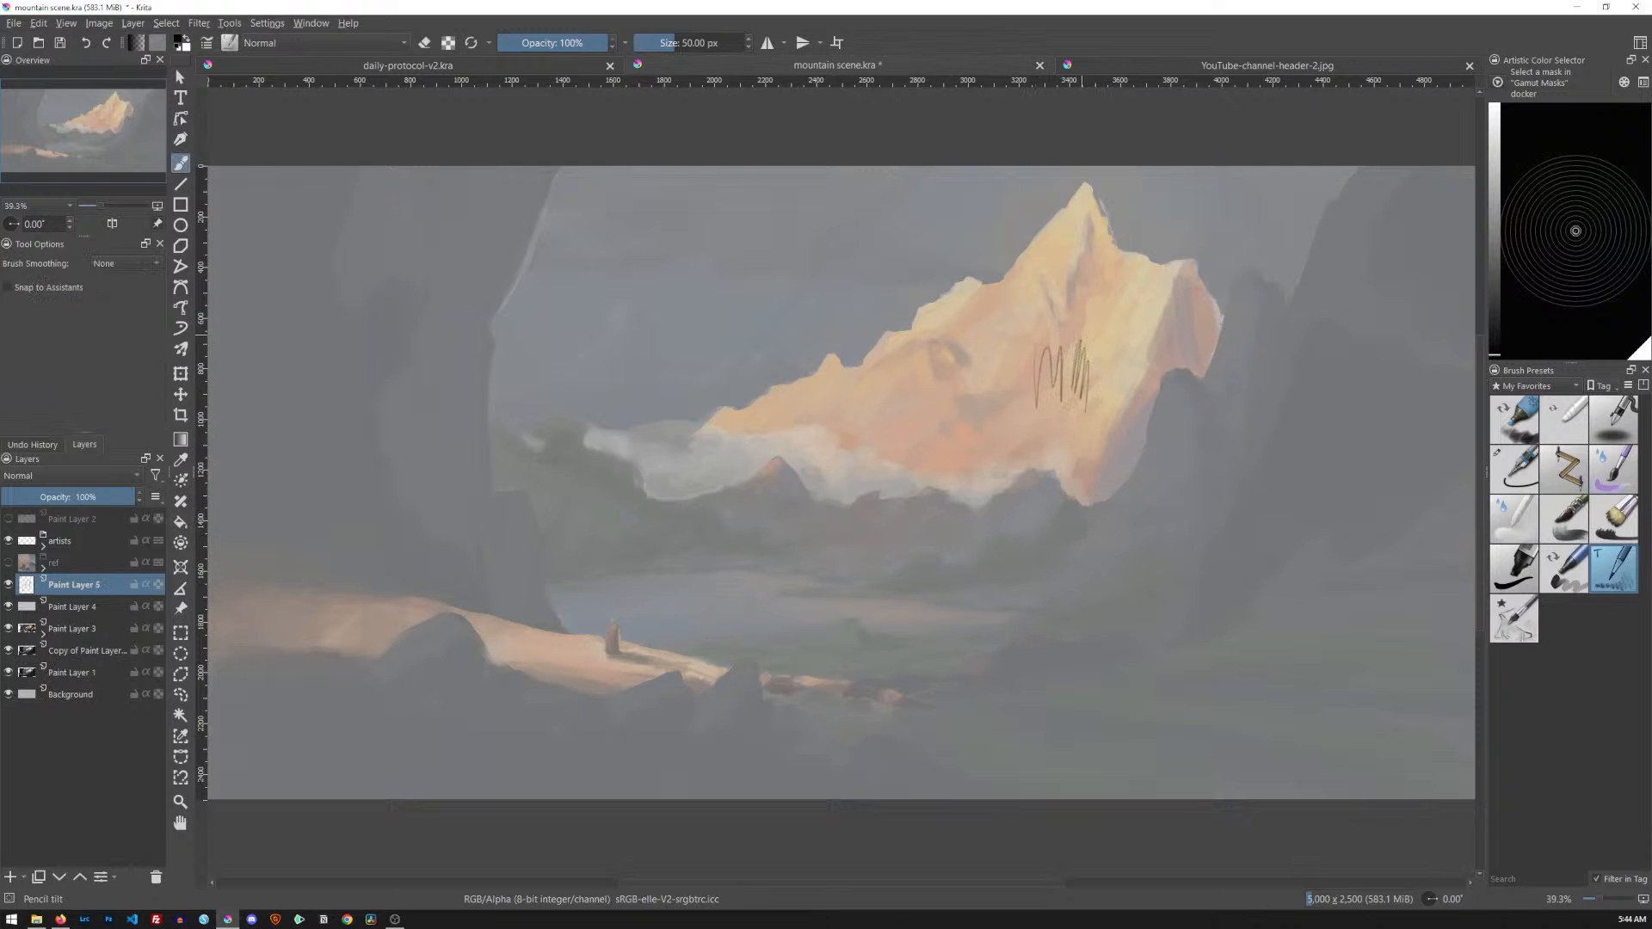
{"action": "key", "text": "ctrl+z"}
{"action": "key", "text": "ctrl+z"}
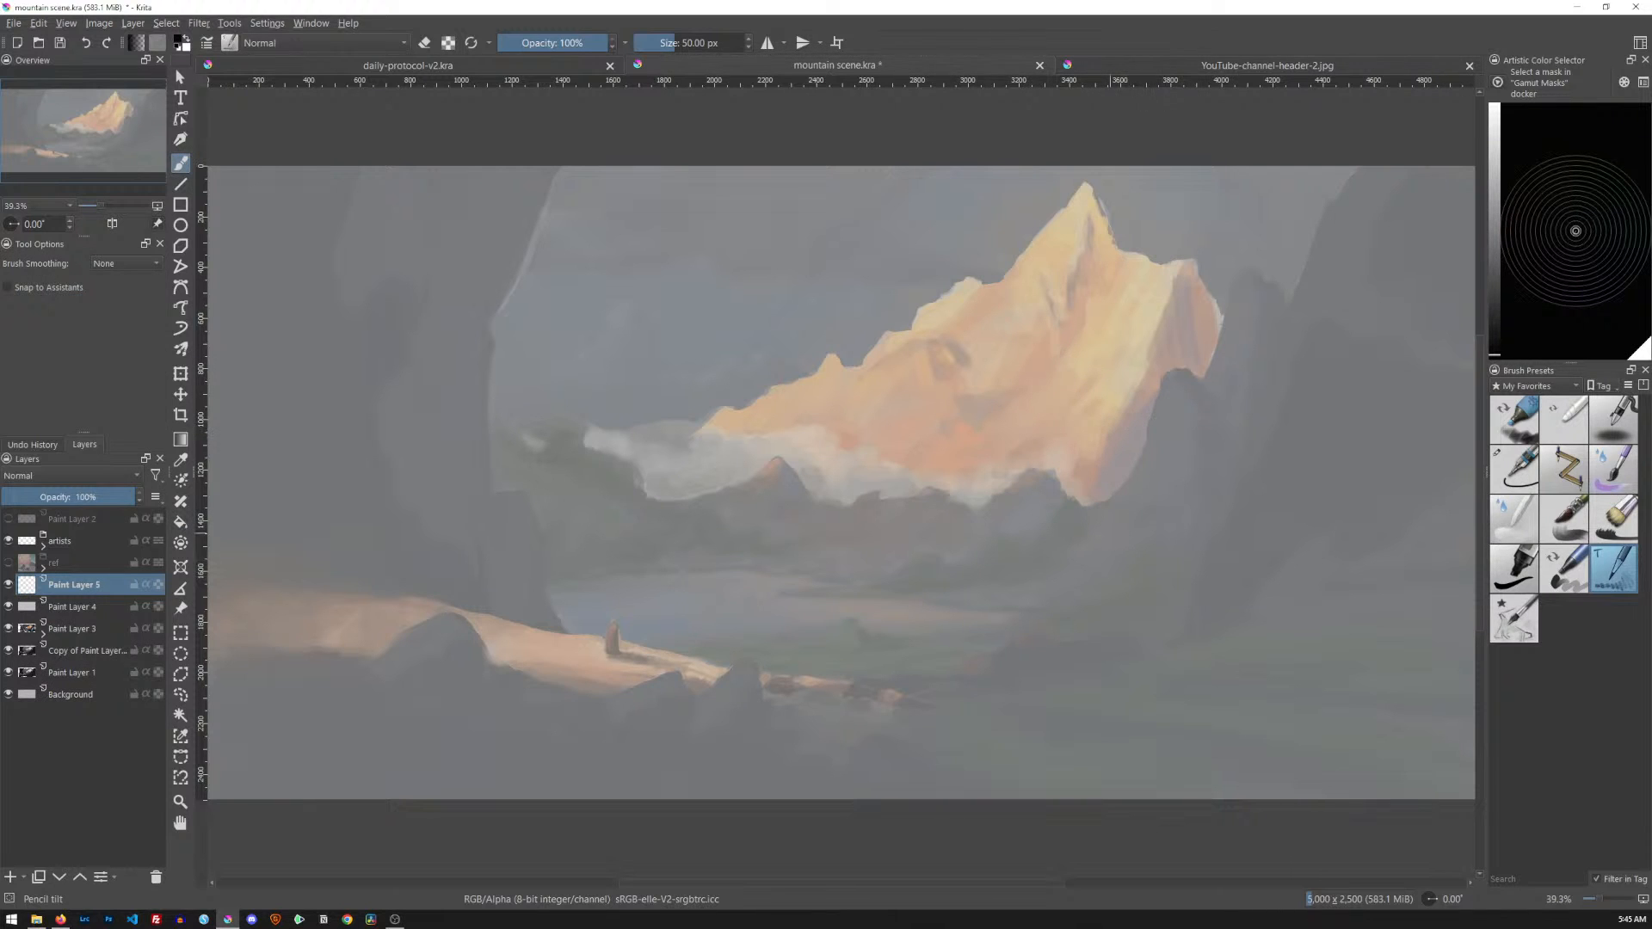
Try a pencil stroke down the mountain's peak and switch to the Revoy Inking-2-Medium-Flow brush
{"action": "left_click_drag", "start_coordinate": [1063, 449], "coordinate": [1129, 384]}
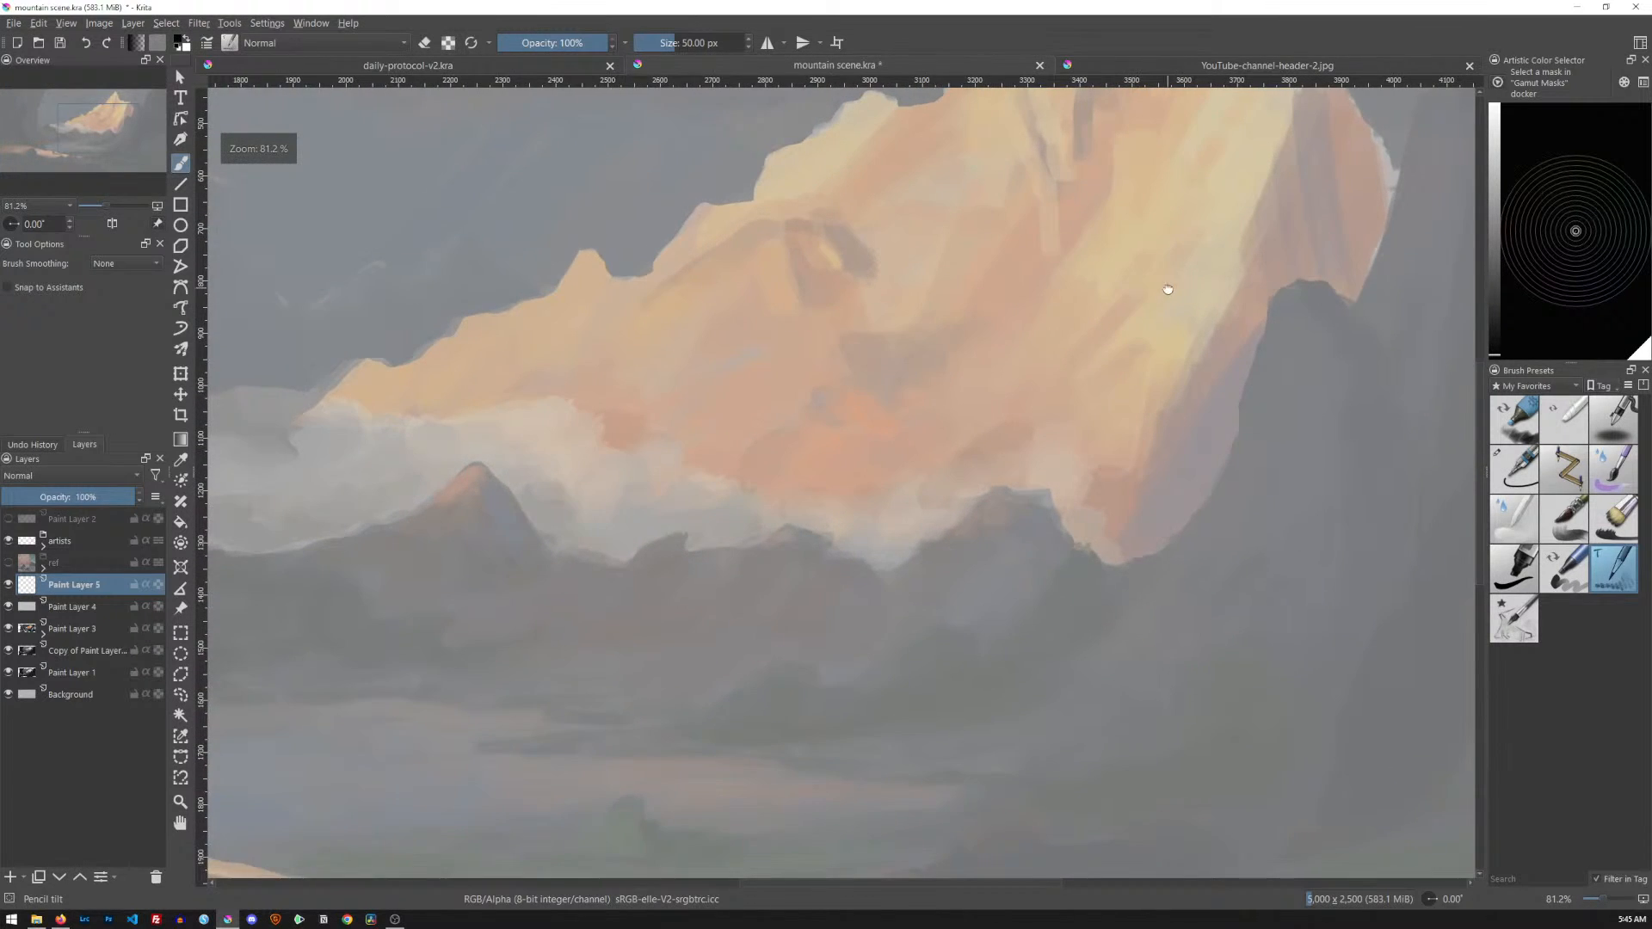
{"action": "left_click_drag", "start_coordinate": [1165, 288], "coordinate": [1044, 546]}
{"action": "mouse_move", "coordinate": [1000, 170]}
{"action": "left_mouse_down"}
{"action": "mouse_move", "coordinate": [989, 293]}
{"action": "mouse_move", "coordinate": [943, 479]}
{"action": "left_mouse_up"}
{"action": "key", "text": "ctrl+z"}
{"action": "left_click", "coordinate": [1506, 639]}
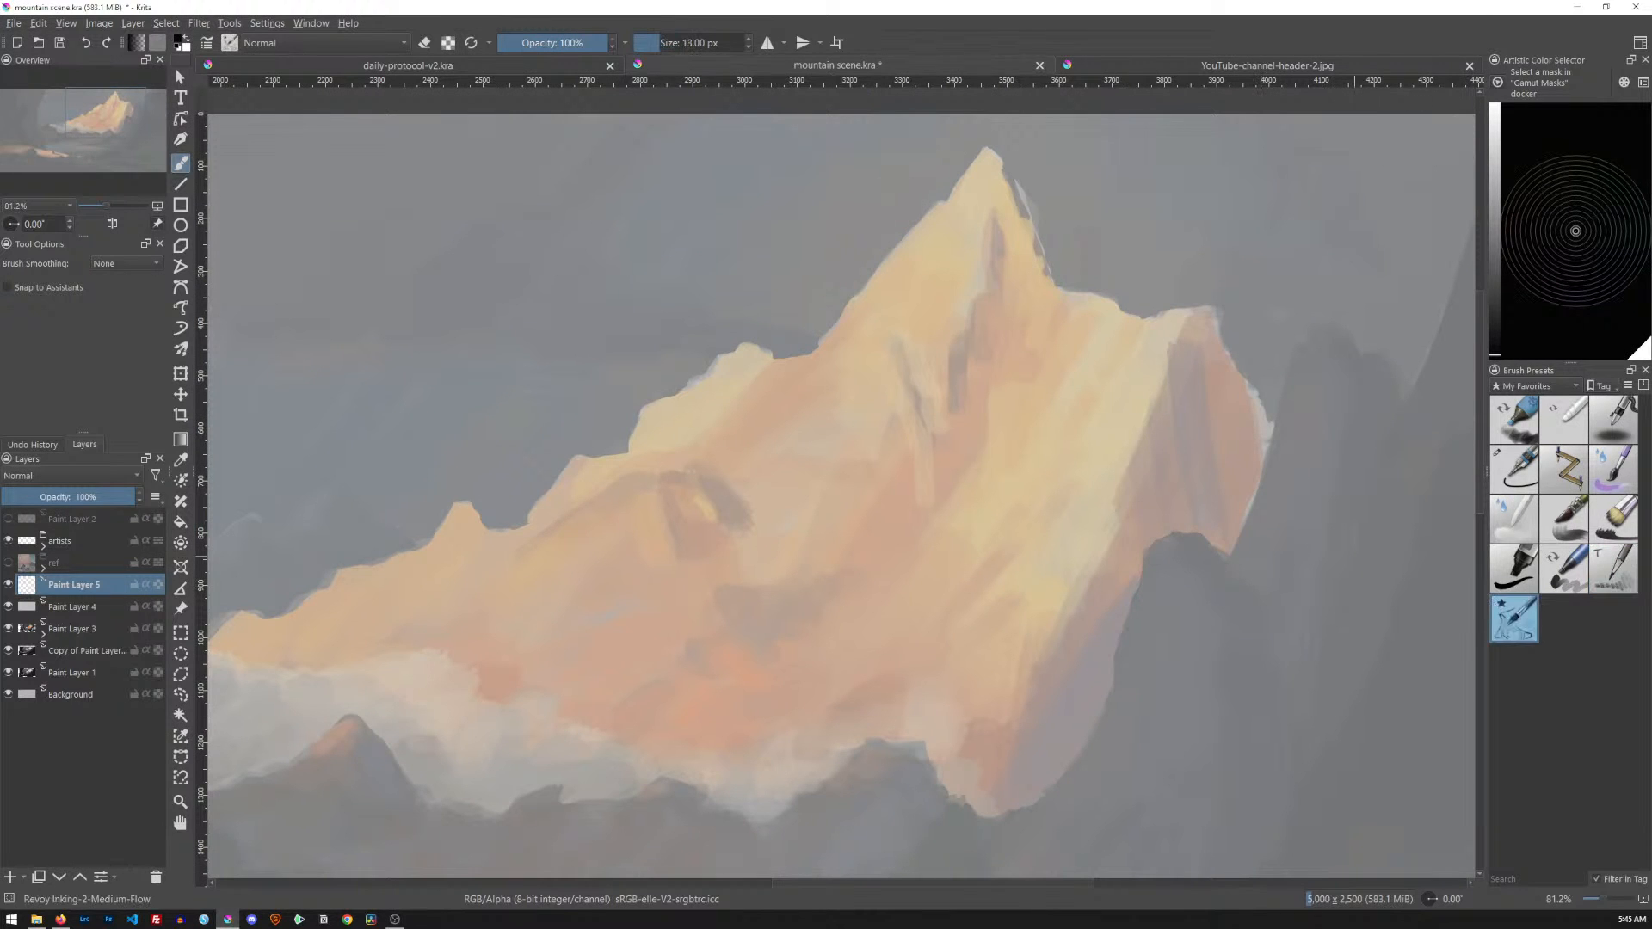
Try an inking stroke down the mountain's peak and undo it
{"action": "mouse_move", "coordinate": [999, 163]}
{"action": "left_mouse_down"}
{"action": "mouse_move", "coordinate": [938, 450]}
{"action": "mouse_move", "coordinate": [963, 435]}
{"action": "left_mouse_up"}
{"action": "key", "text": "ctrl+z"}
{"action": "scroll", "coordinate": [1051, 415], "scroll_direction": "down", "scroll_amount": 2}
{"action": "left_click_drag", "start_coordinate": [1033, 461], "coordinate": [1143, 427]}
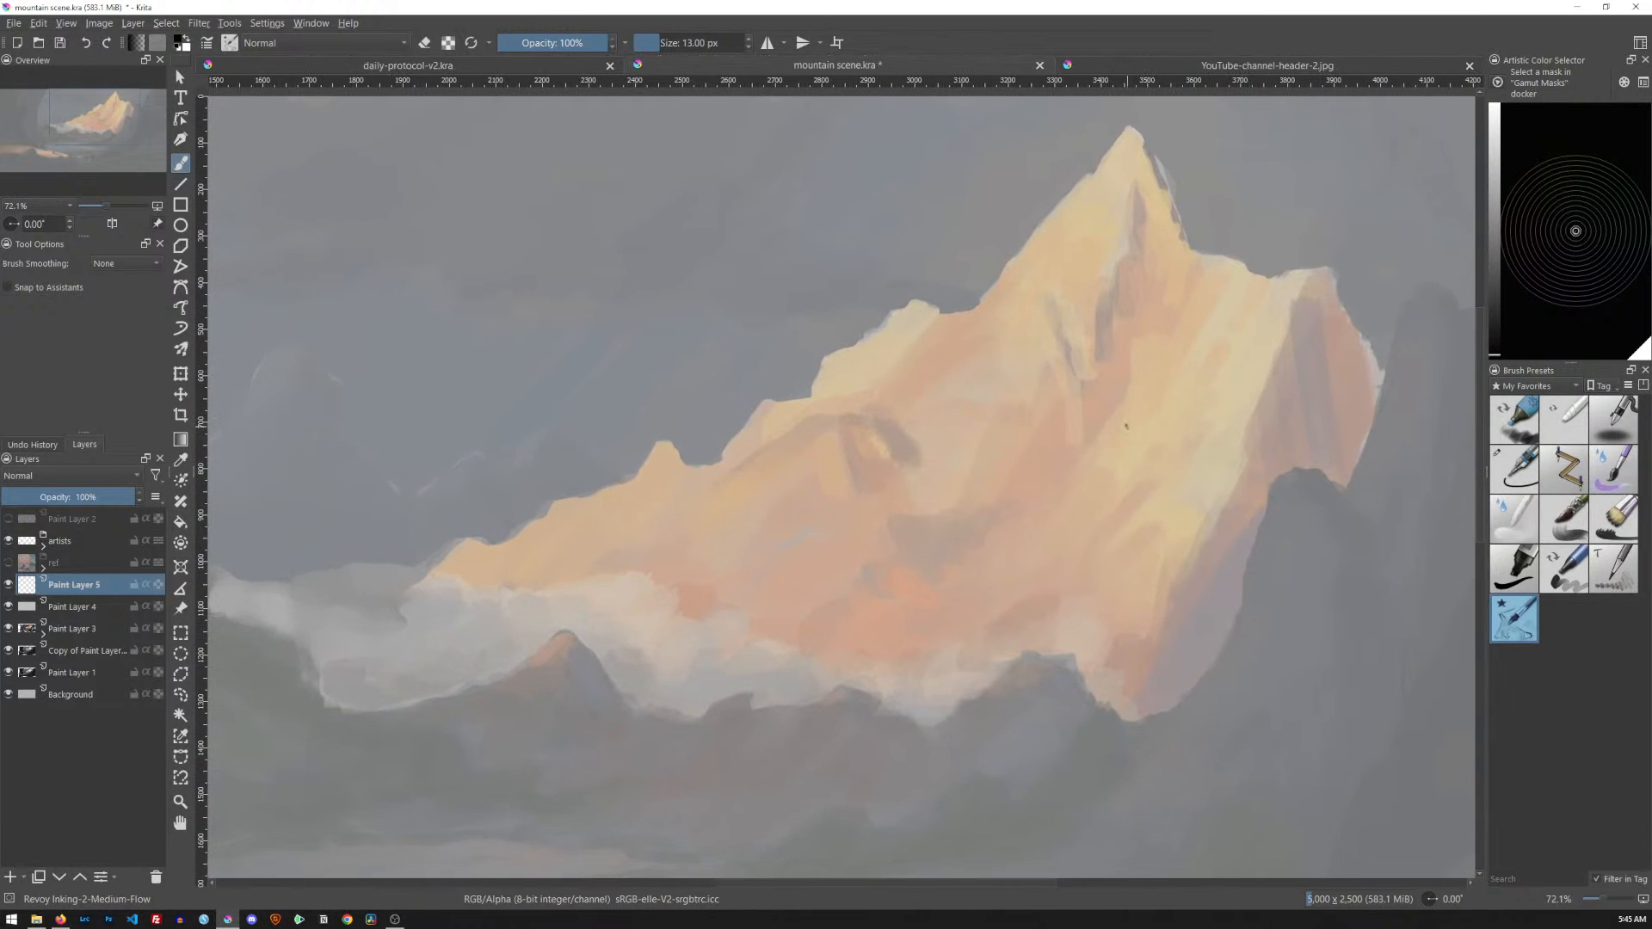
Expand the ref layer group and make its reference photos visible beside the mountain painting
{"action": "left_click", "coordinate": [45, 570]}
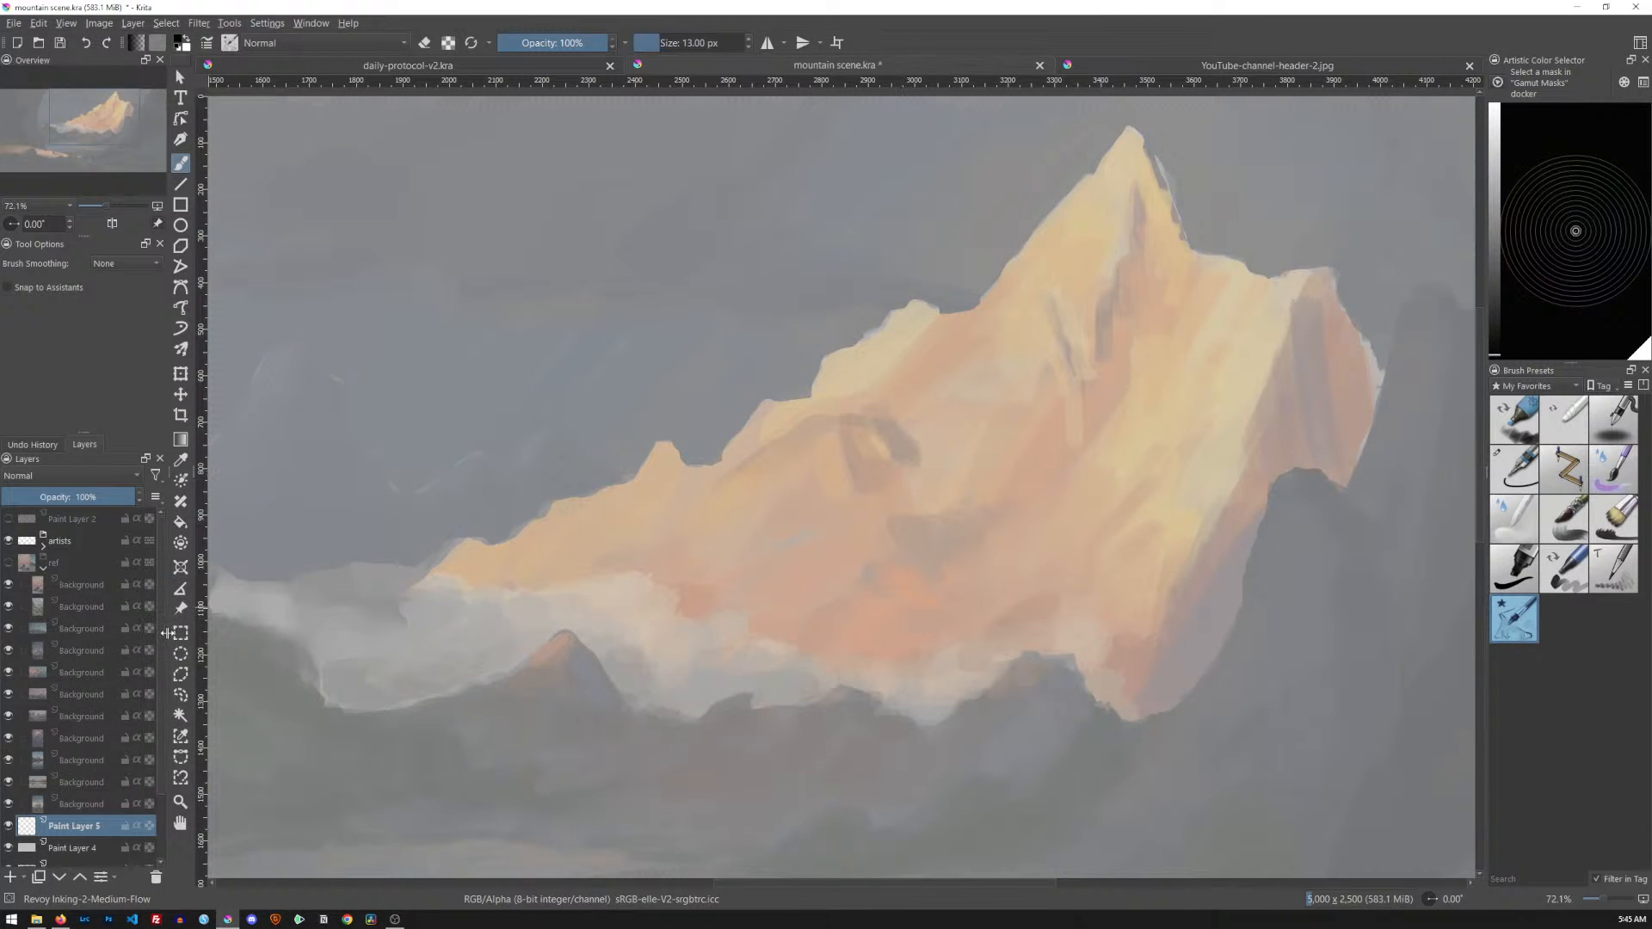
{"action": "left_click", "coordinate": [10, 563]}
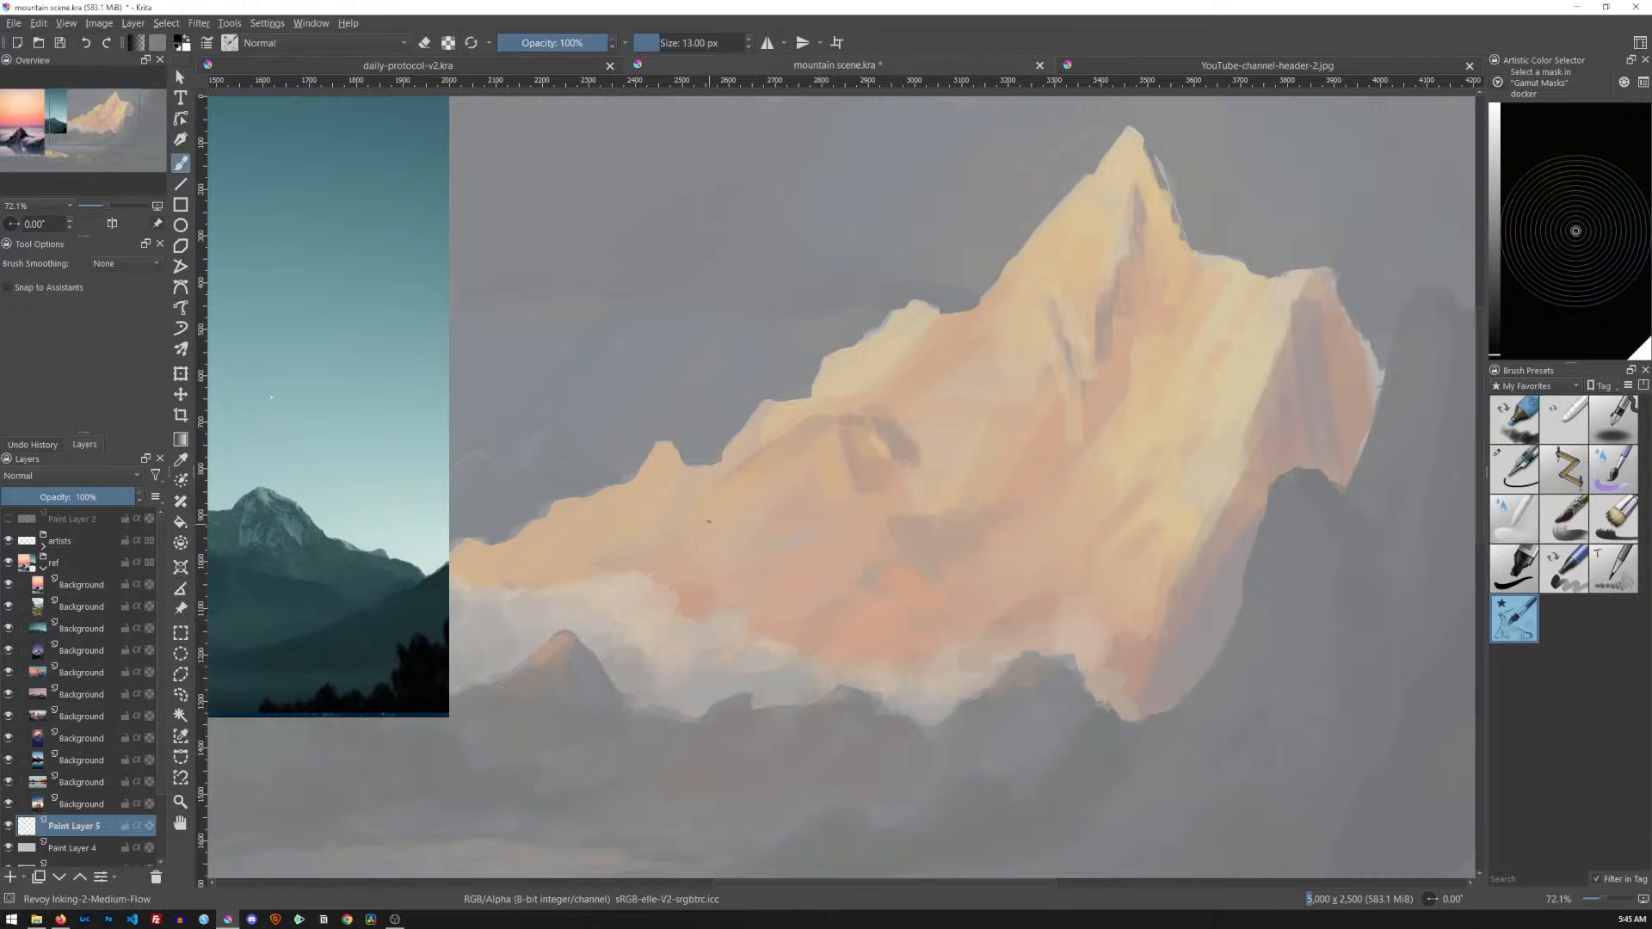
{"action": "scroll", "coordinate": [732, 465], "scroll_direction": "down", "scroll_amount": 5}
{"action": "left_click_drag", "start_coordinate": [726, 490], "coordinate": [790, 484]}
{"action": "scroll", "coordinate": [778, 484], "scroll_direction": "up", "scroll_amount": 2}
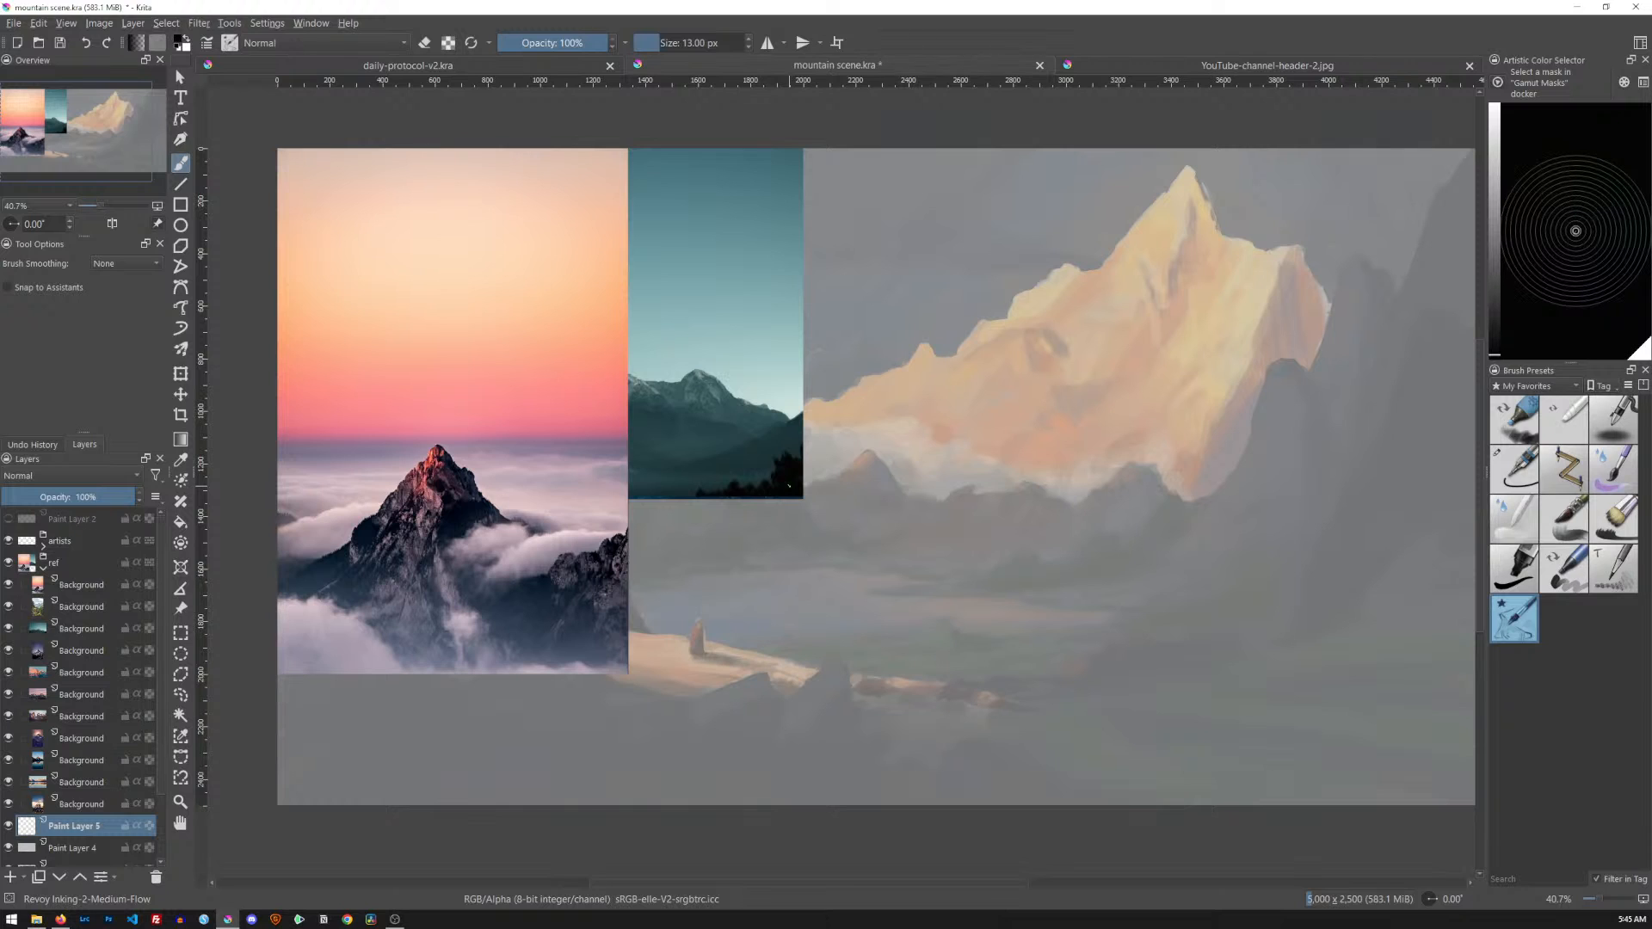
Move the sunset peak photo from the canvas's left edge to its middle, over part of the painted mountain
{"action": "left_click", "coordinate": [104, 583]}
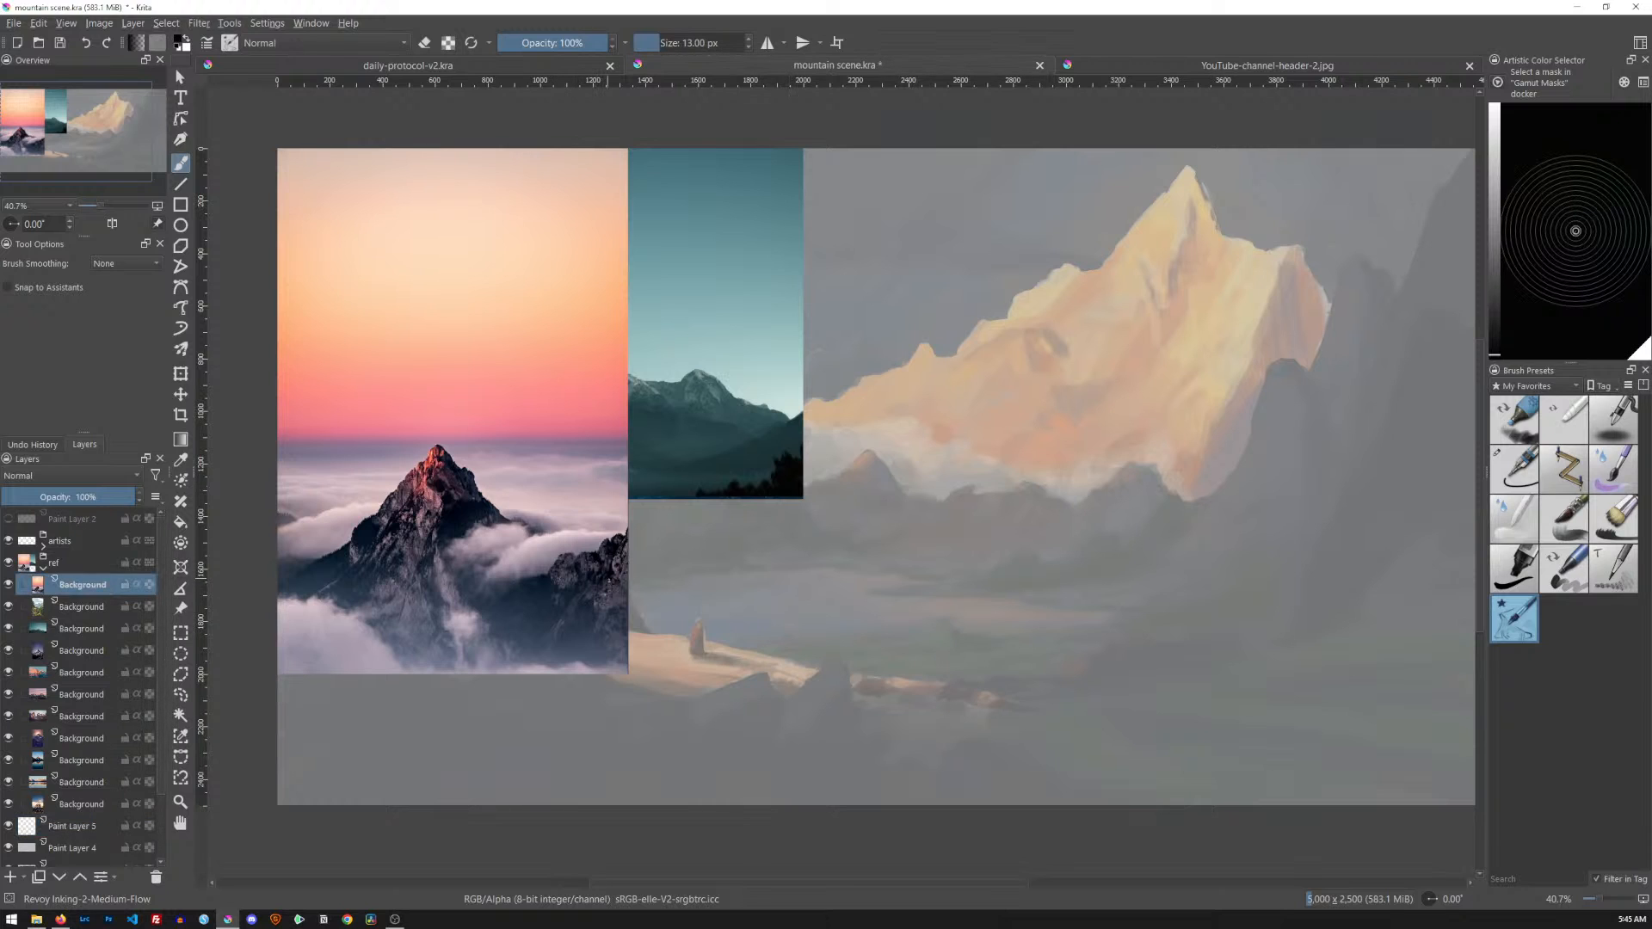
{"action": "key", "text": "t"}
{"action": "left_click_drag", "start_coordinate": [510, 480], "coordinate": [1074, 479]}
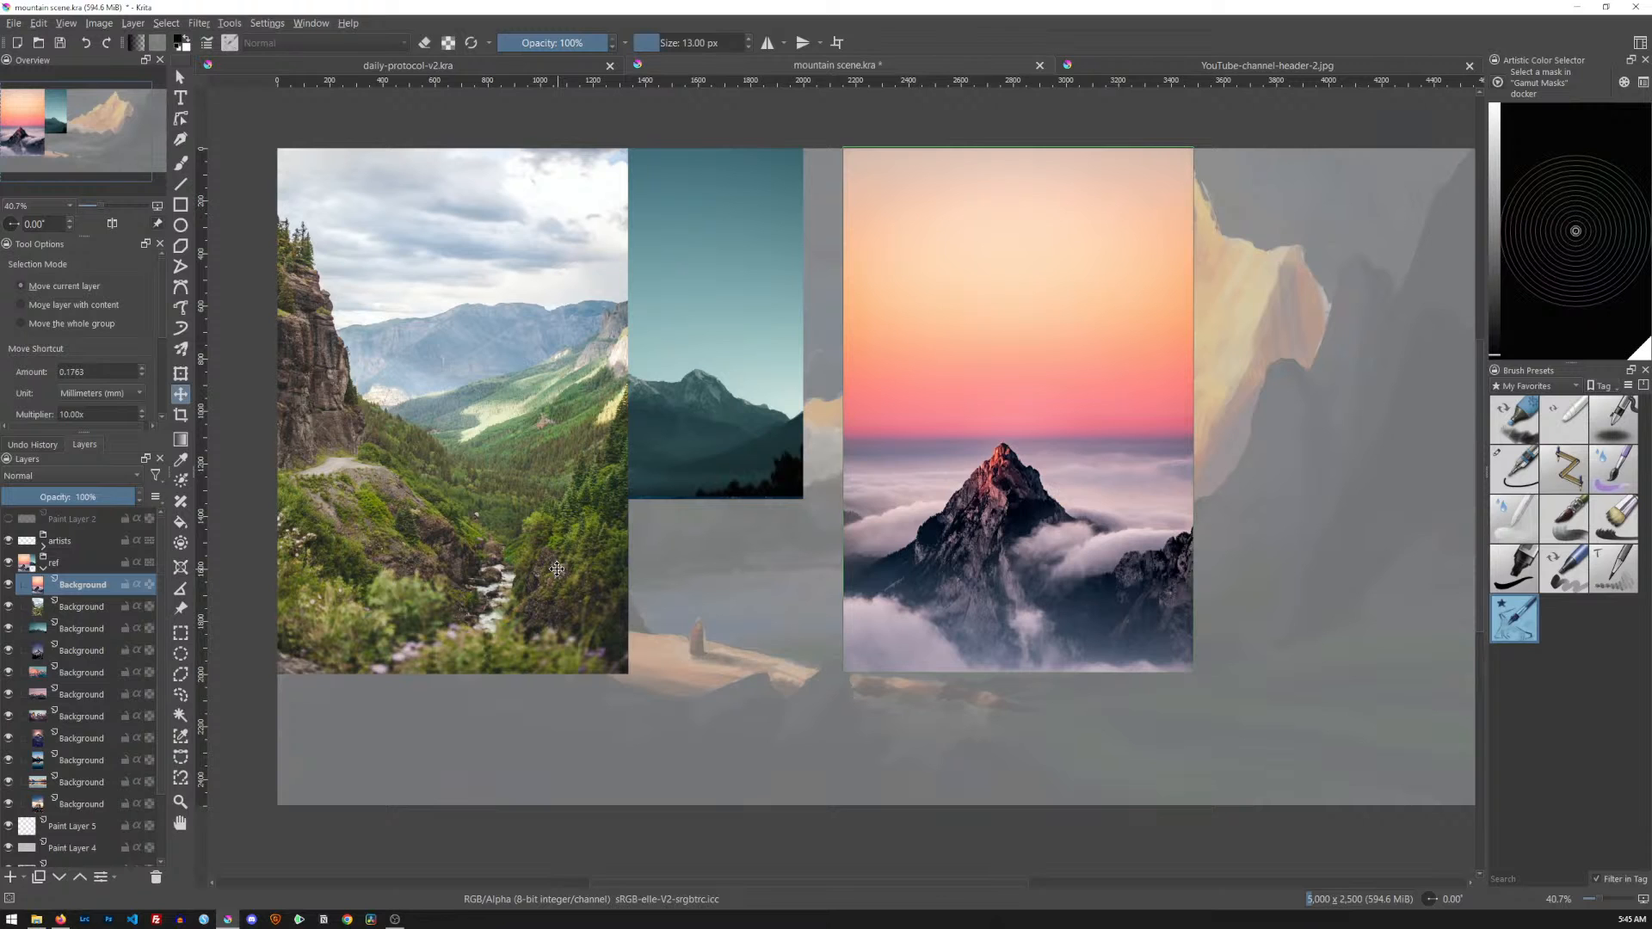
Move the green valley photo beside the sunset peak photo for a closer look at its cliff, and hide its layer
{"action": "left_click", "coordinate": [112, 608]}
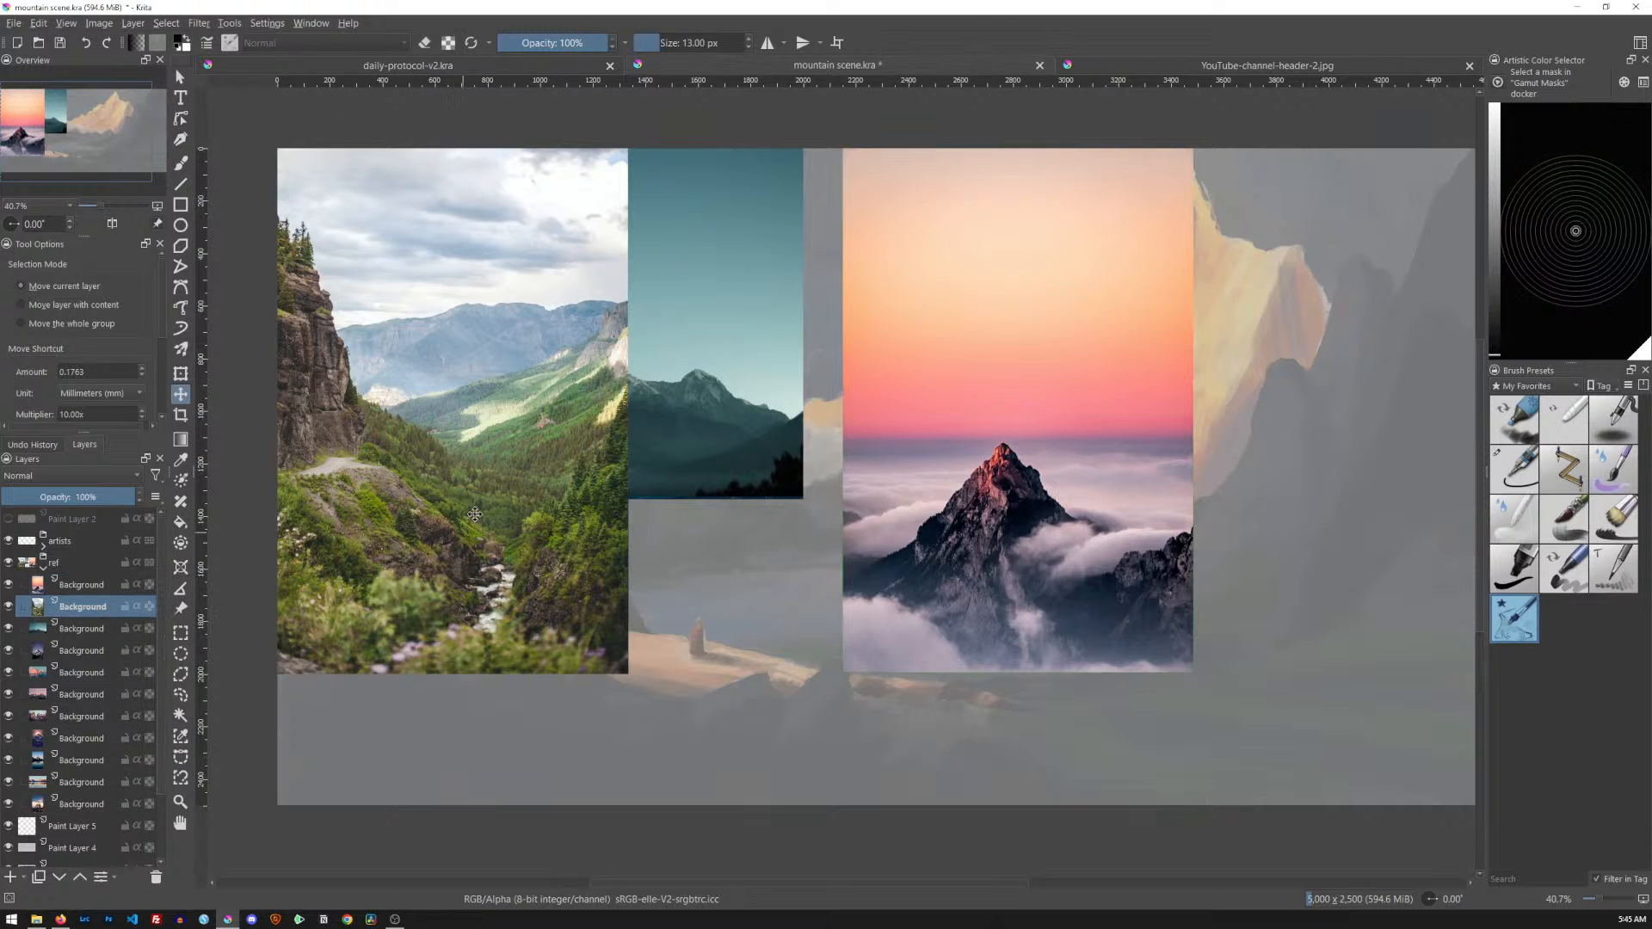
{"action": "left_click_drag", "start_coordinate": [527, 388], "coordinate": [740, 485]}
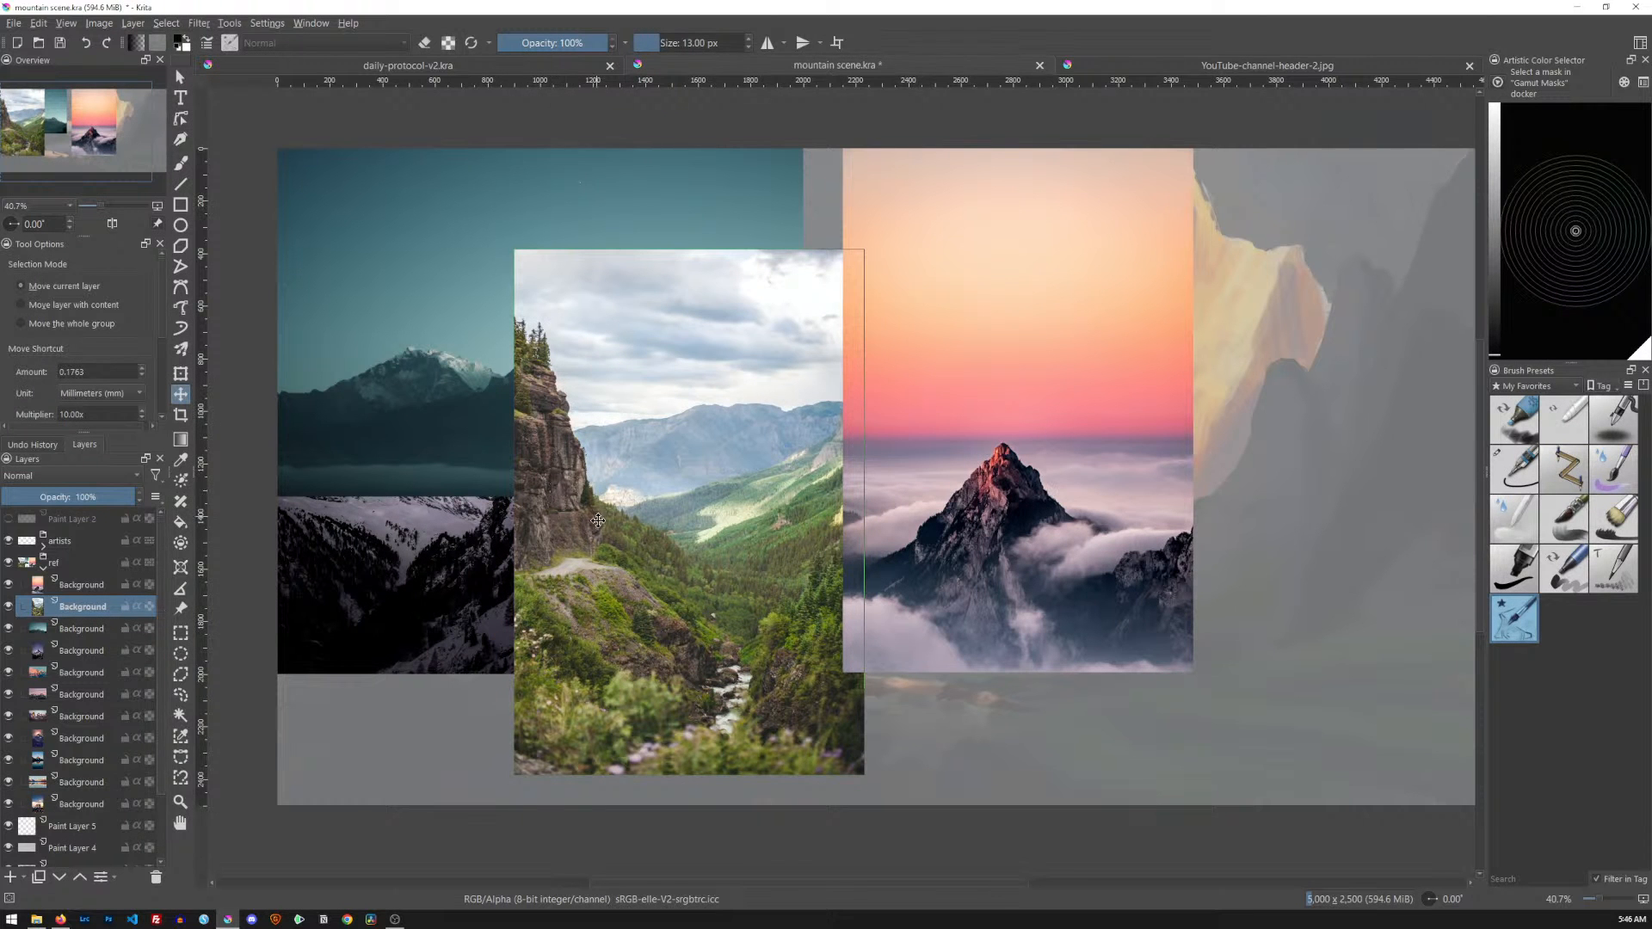
{"action": "left_click_drag", "start_coordinate": [580, 492], "coordinate": [697, 412]}
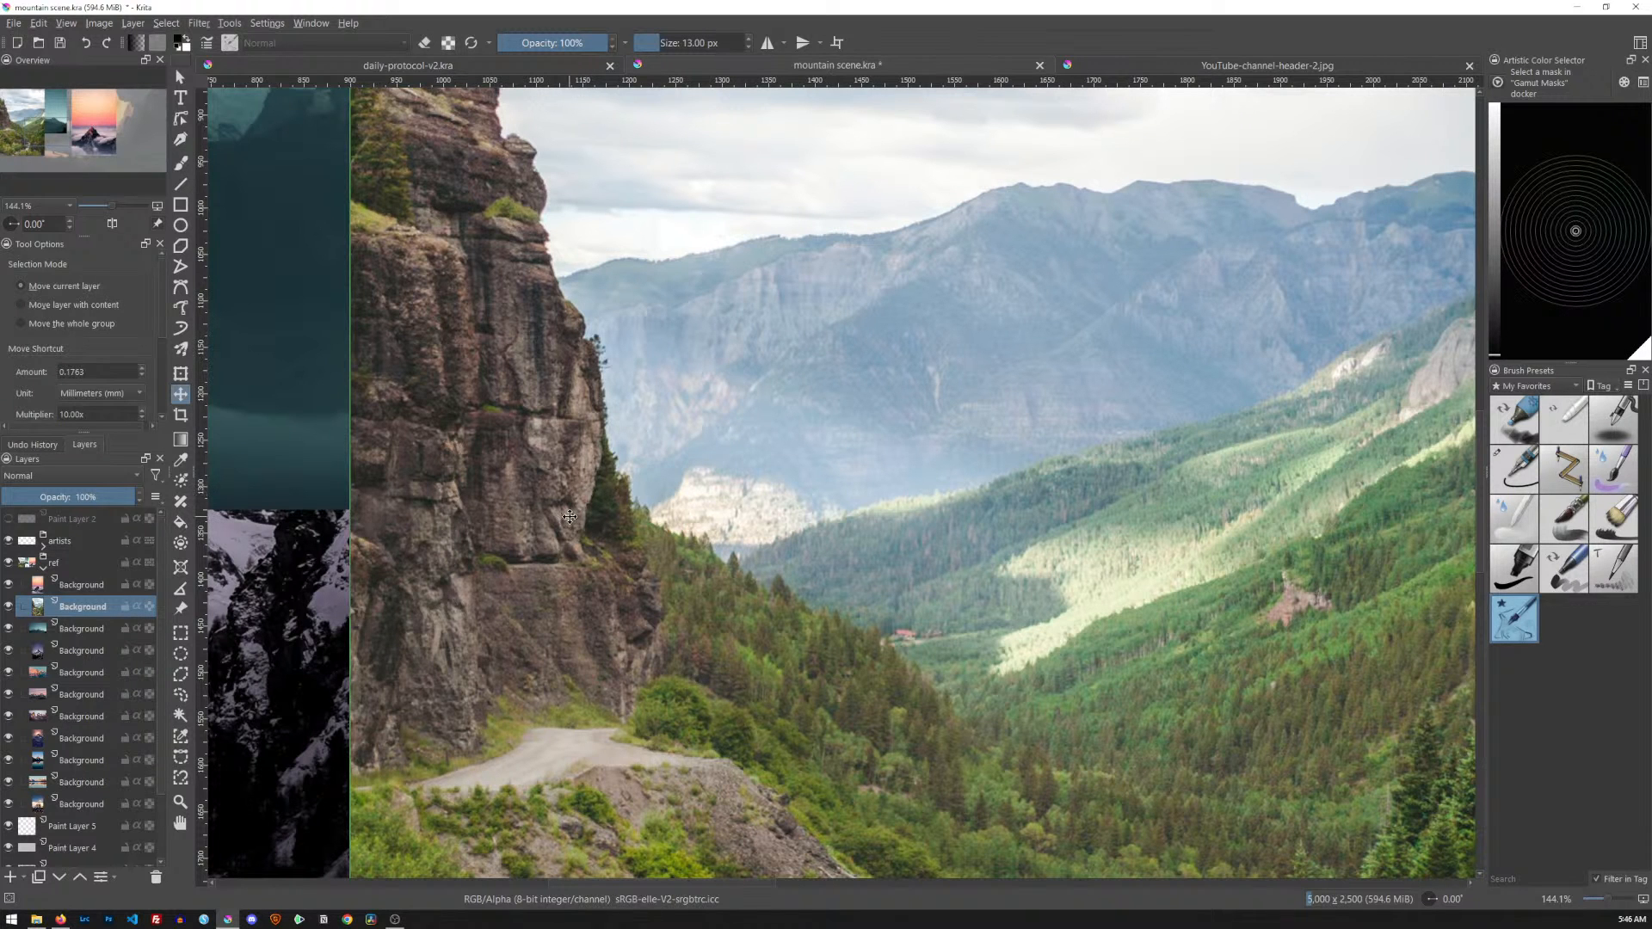
{"action": "scroll", "coordinate": [693, 384], "scroll_direction": "down", "scroll_amount": 5}
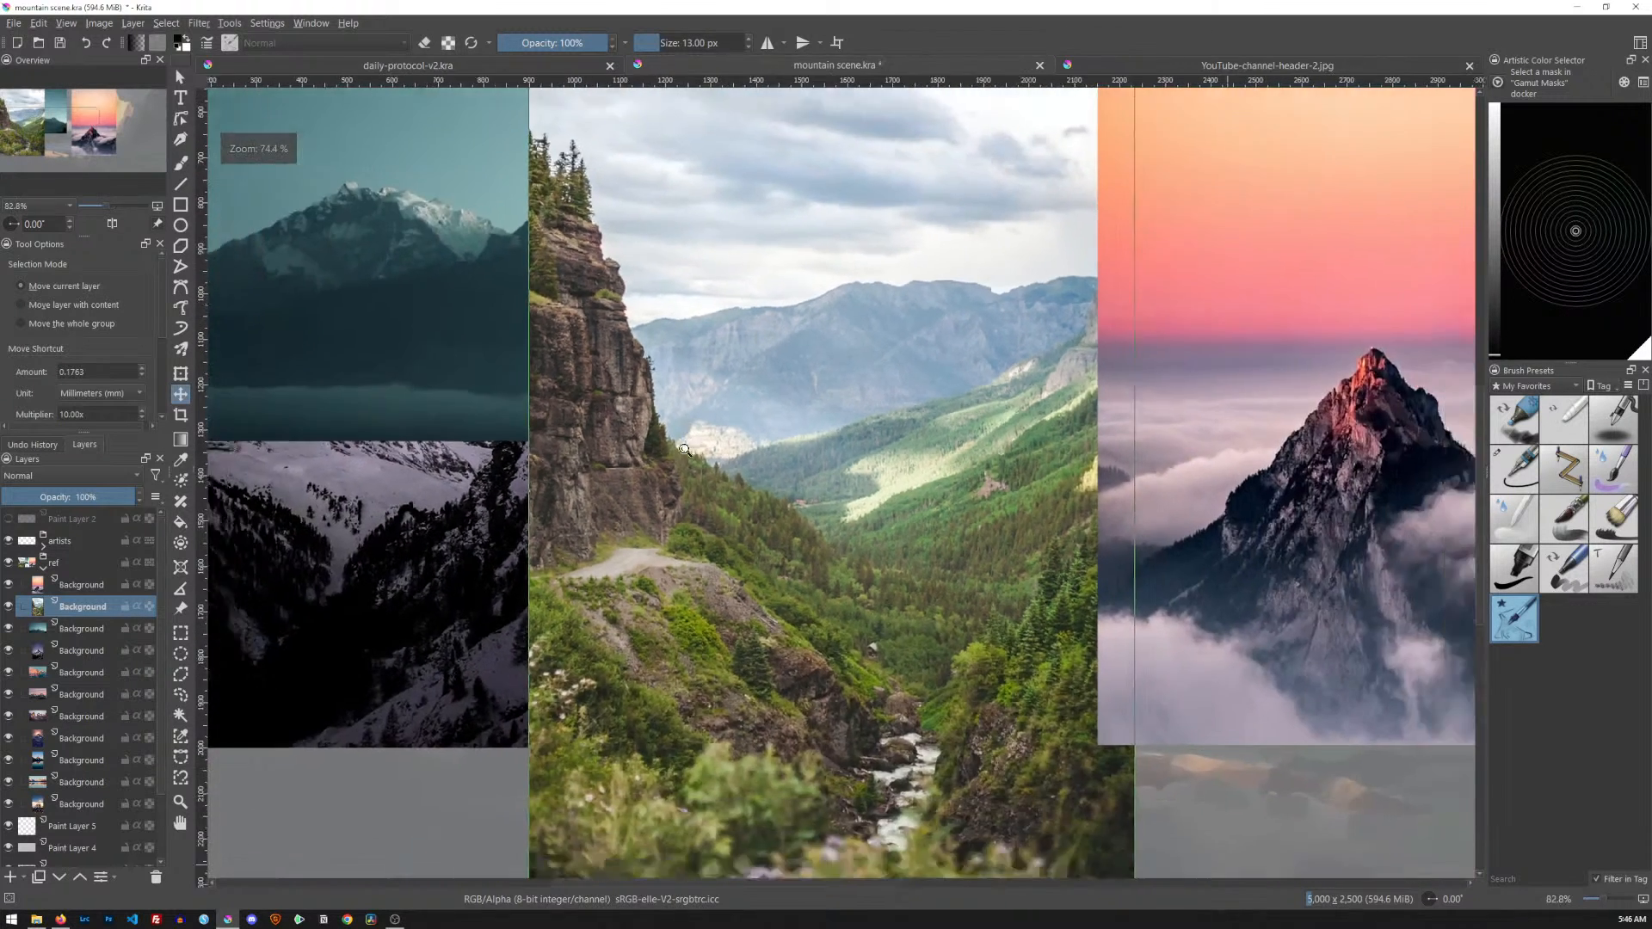
{"action": "left_click", "coordinate": [8, 607]}
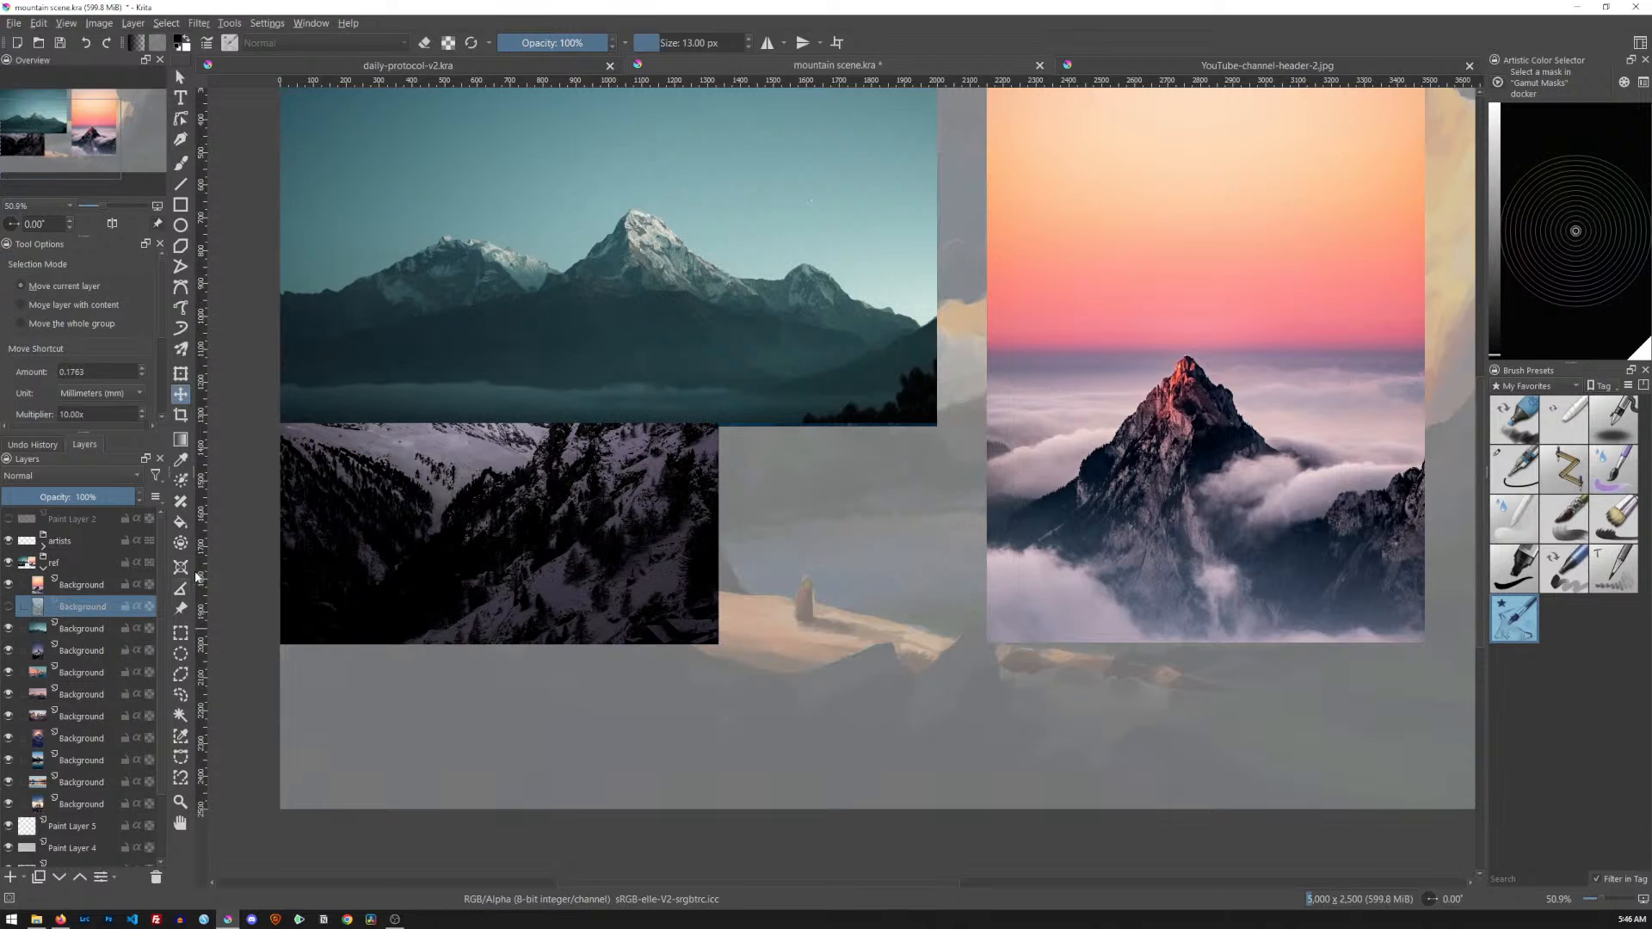
Move the teal snowy mountain photo toward the middle of the canvas and hide the sunset peak photo covering it
{"action": "left_click", "coordinate": [79, 631]}
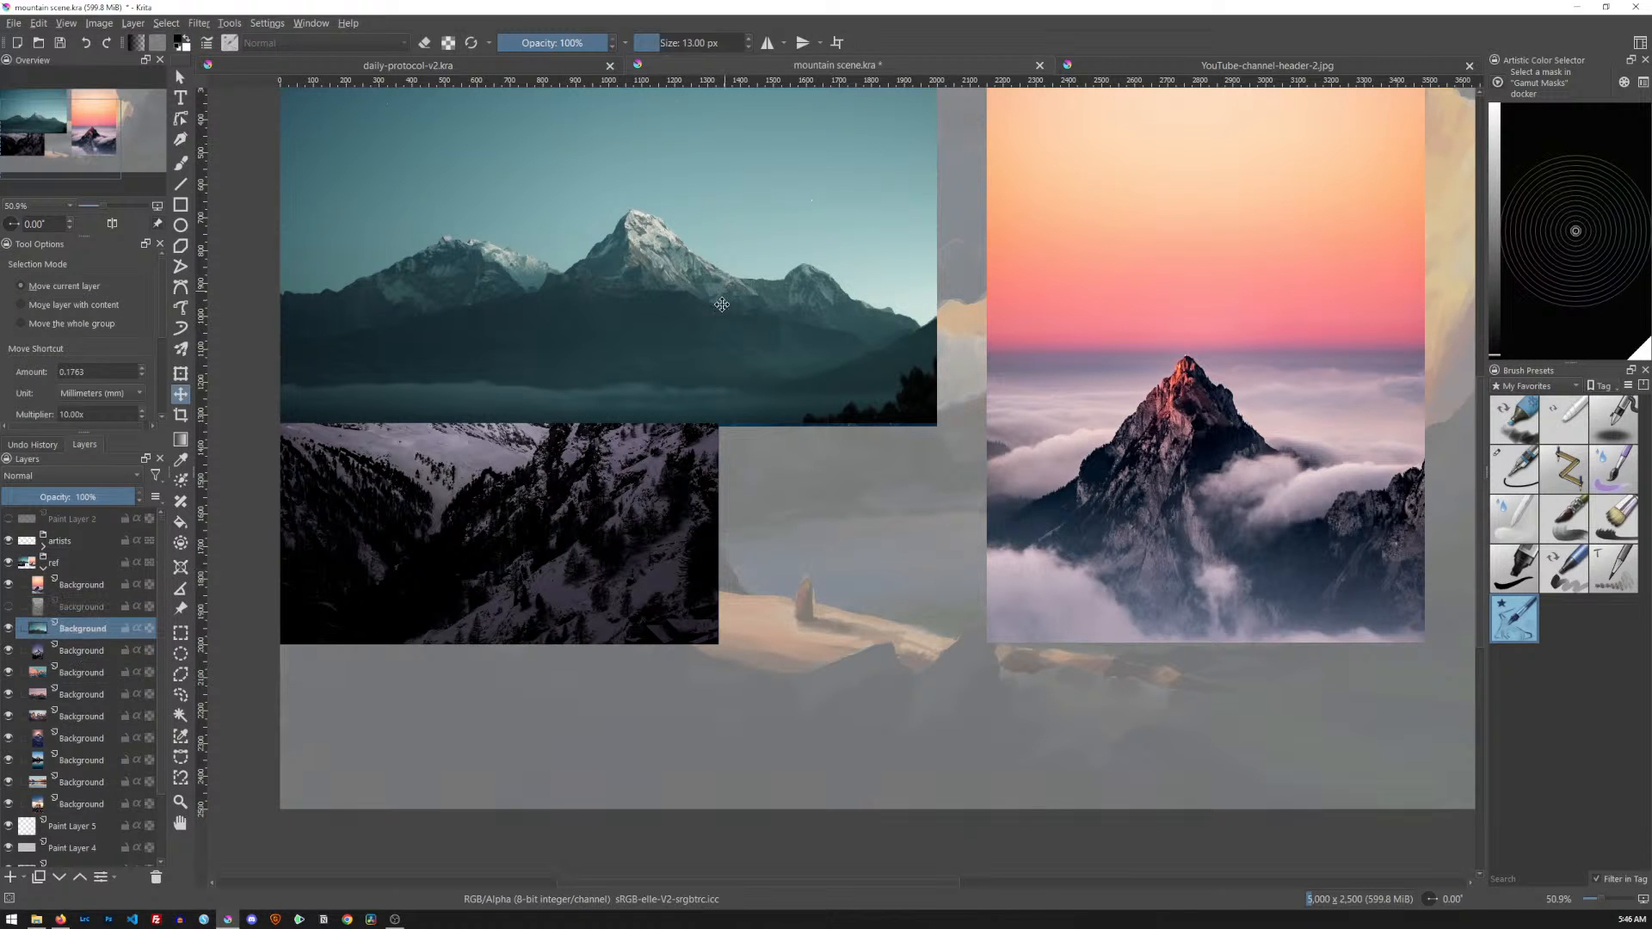
{"action": "left_click_drag", "start_coordinate": [766, 335], "coordinate": [942, 526]}
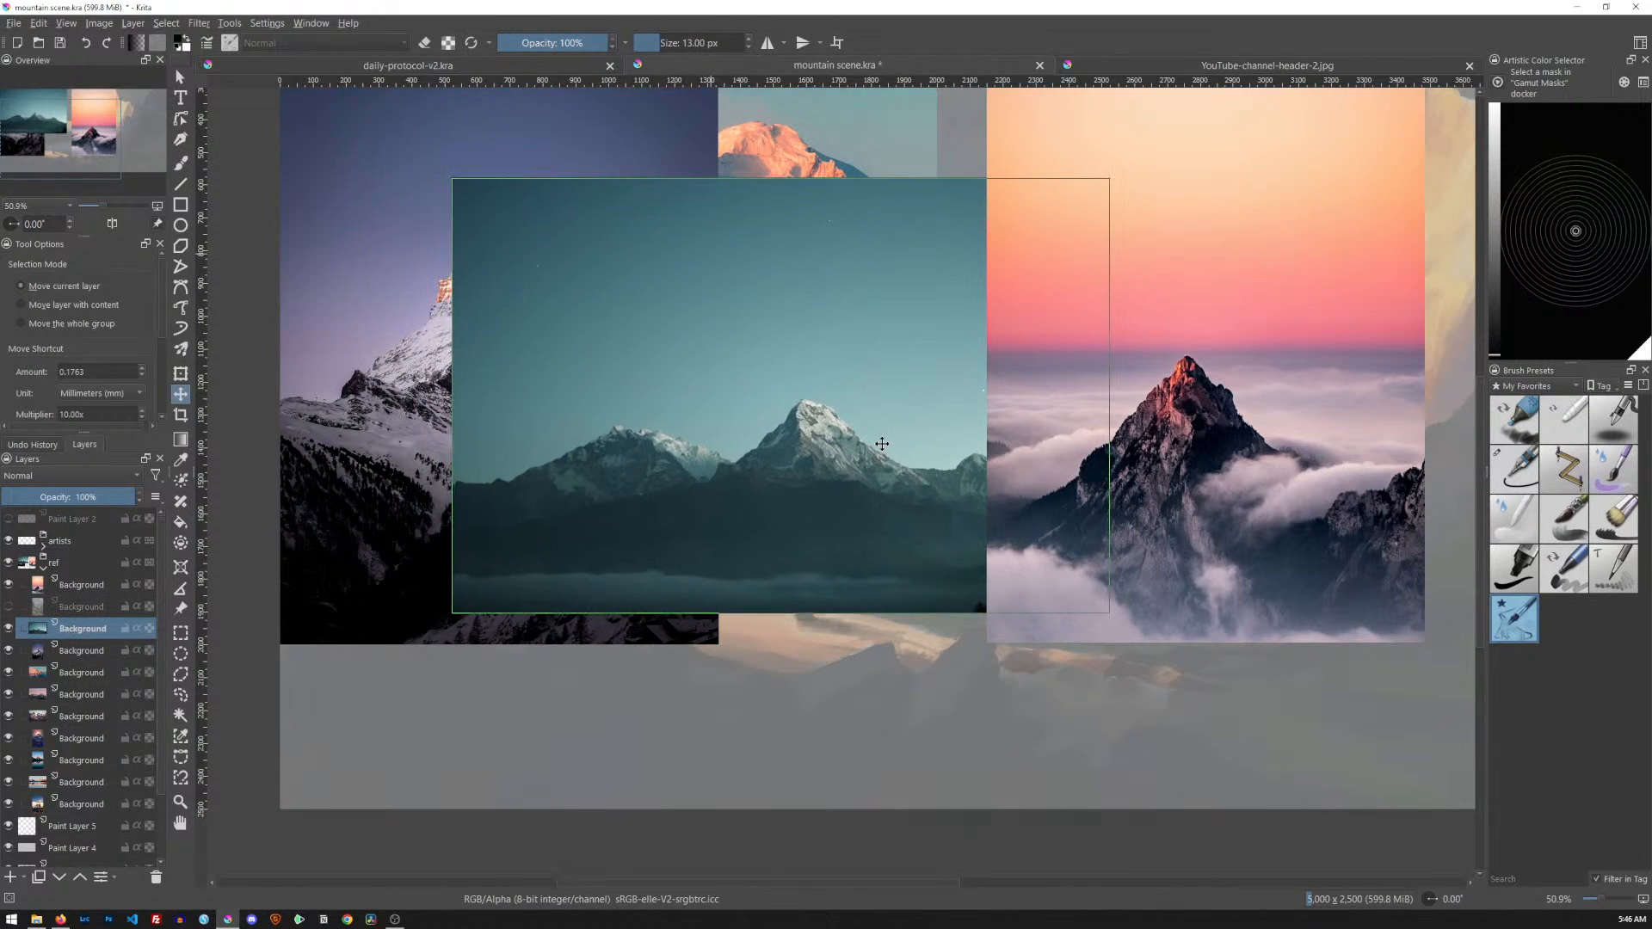
{"action": "left_click_drag", "start_coordinate": [669, 534], "coordinate": [615, 544]}
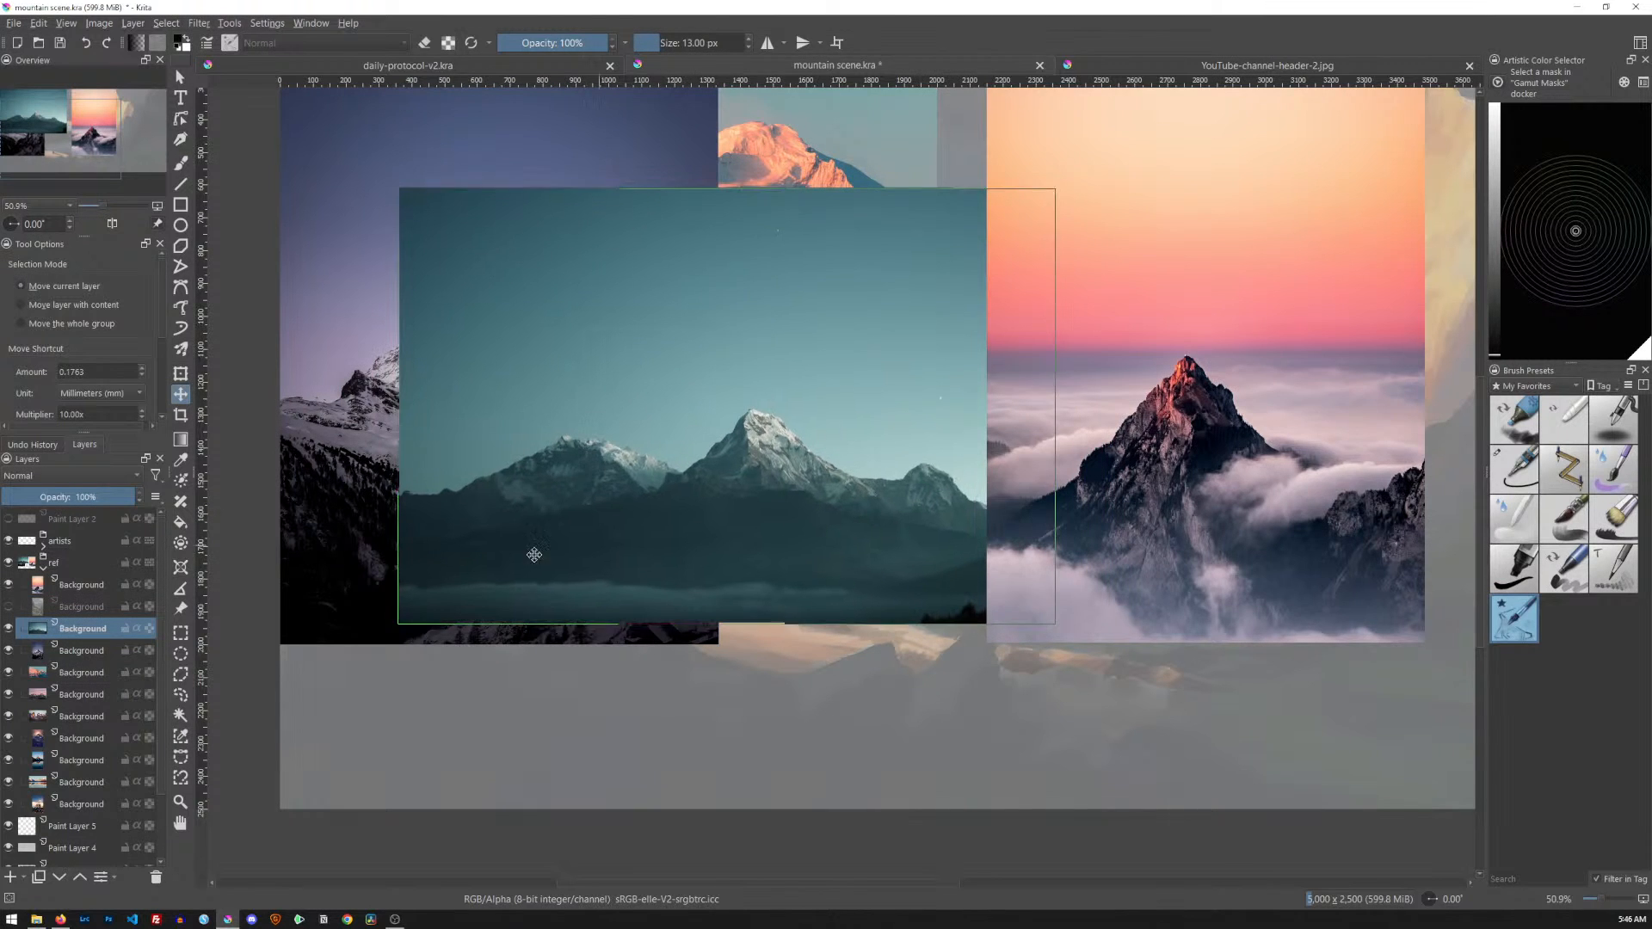
{"action": "left_click", "coordinate": [9, 585]}
{"action": "left_click_drag", "start_coordinate": [731, 430], "coordinate": [790, 426]}
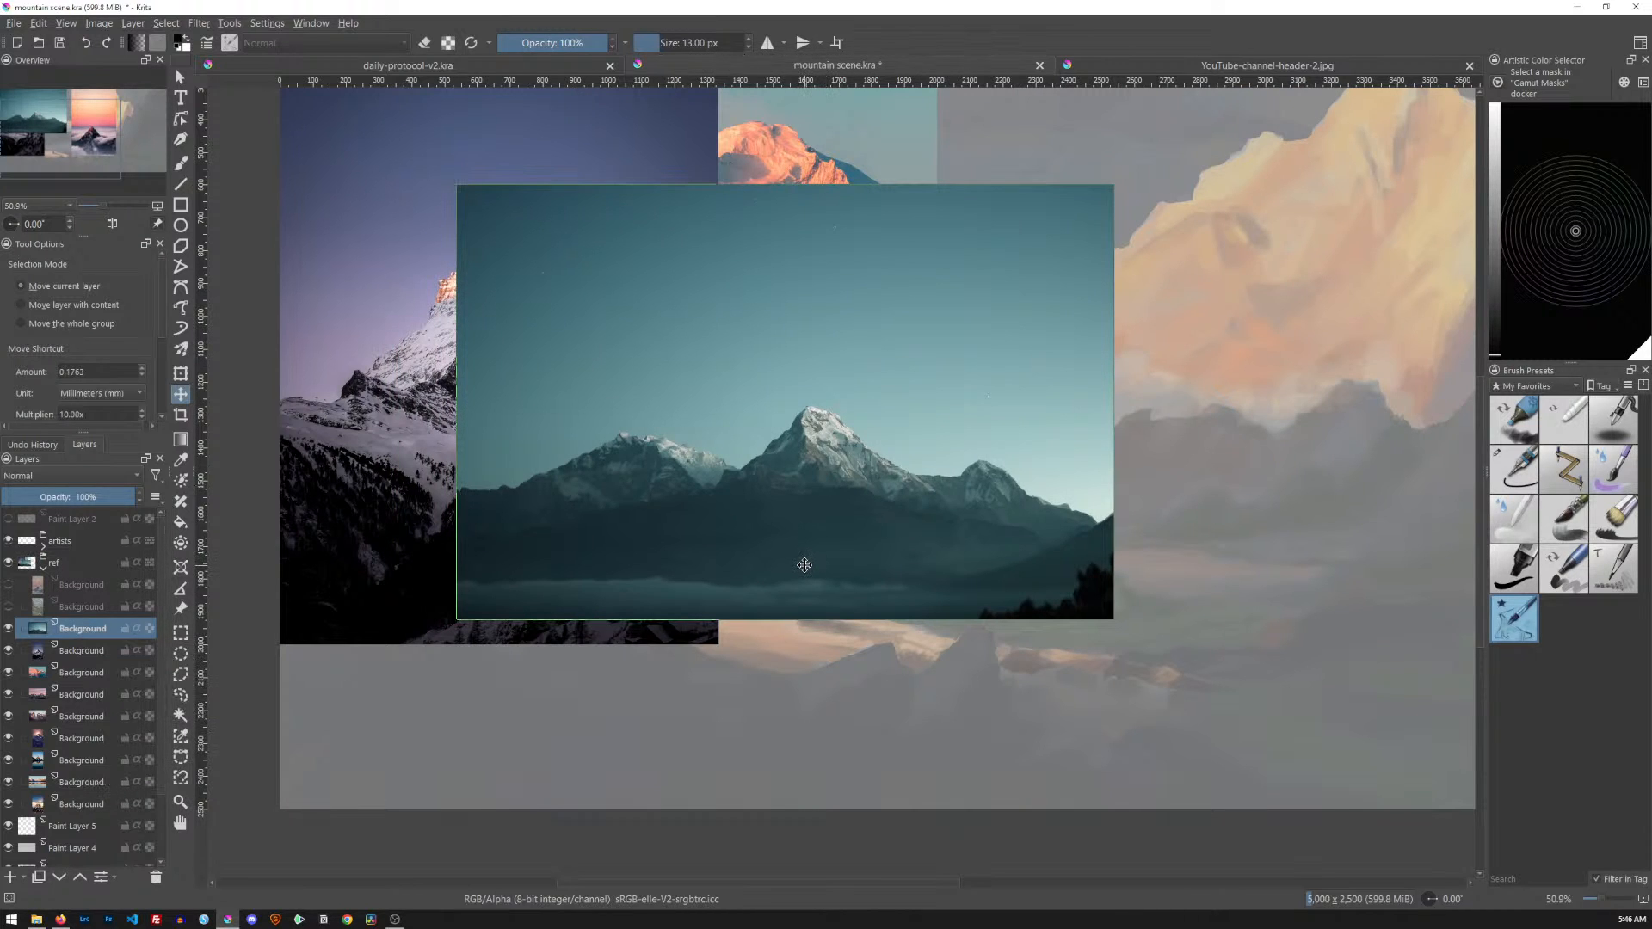
Mirror the teal mountain photo horizontally and place it below the painted golden mountain
{"action": "left_click", "coordinate": [167, 27]}
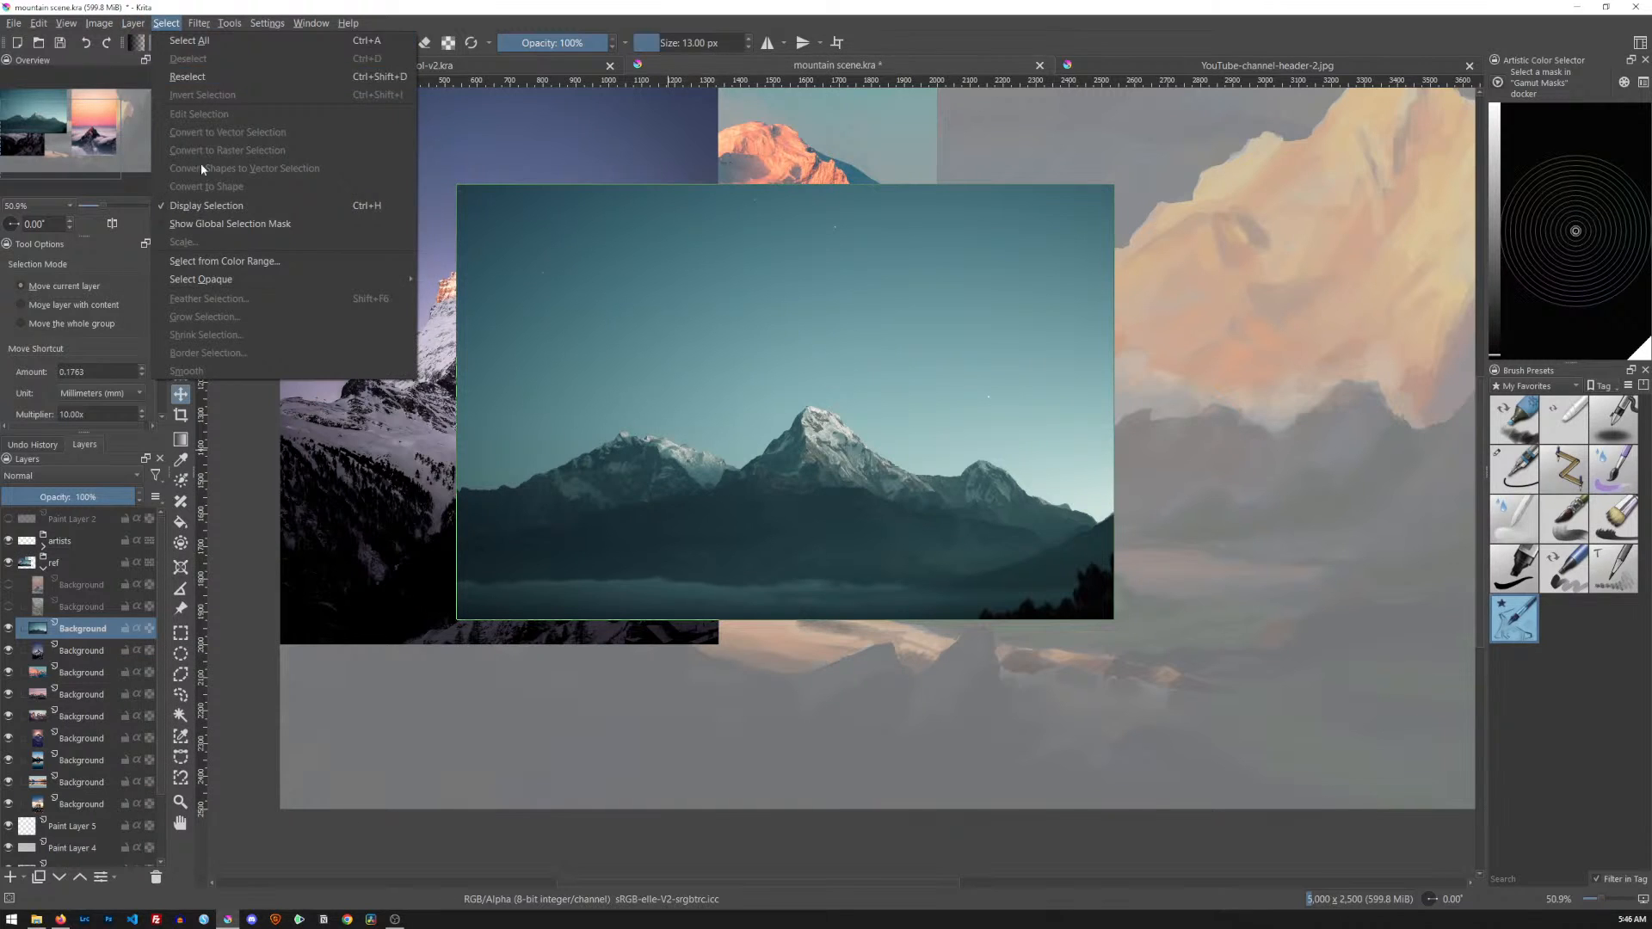
{"action": "mouse_move", "coordinate": [133, 25]}
{"action": "mouse_move", "coordinate": [267, 188]}
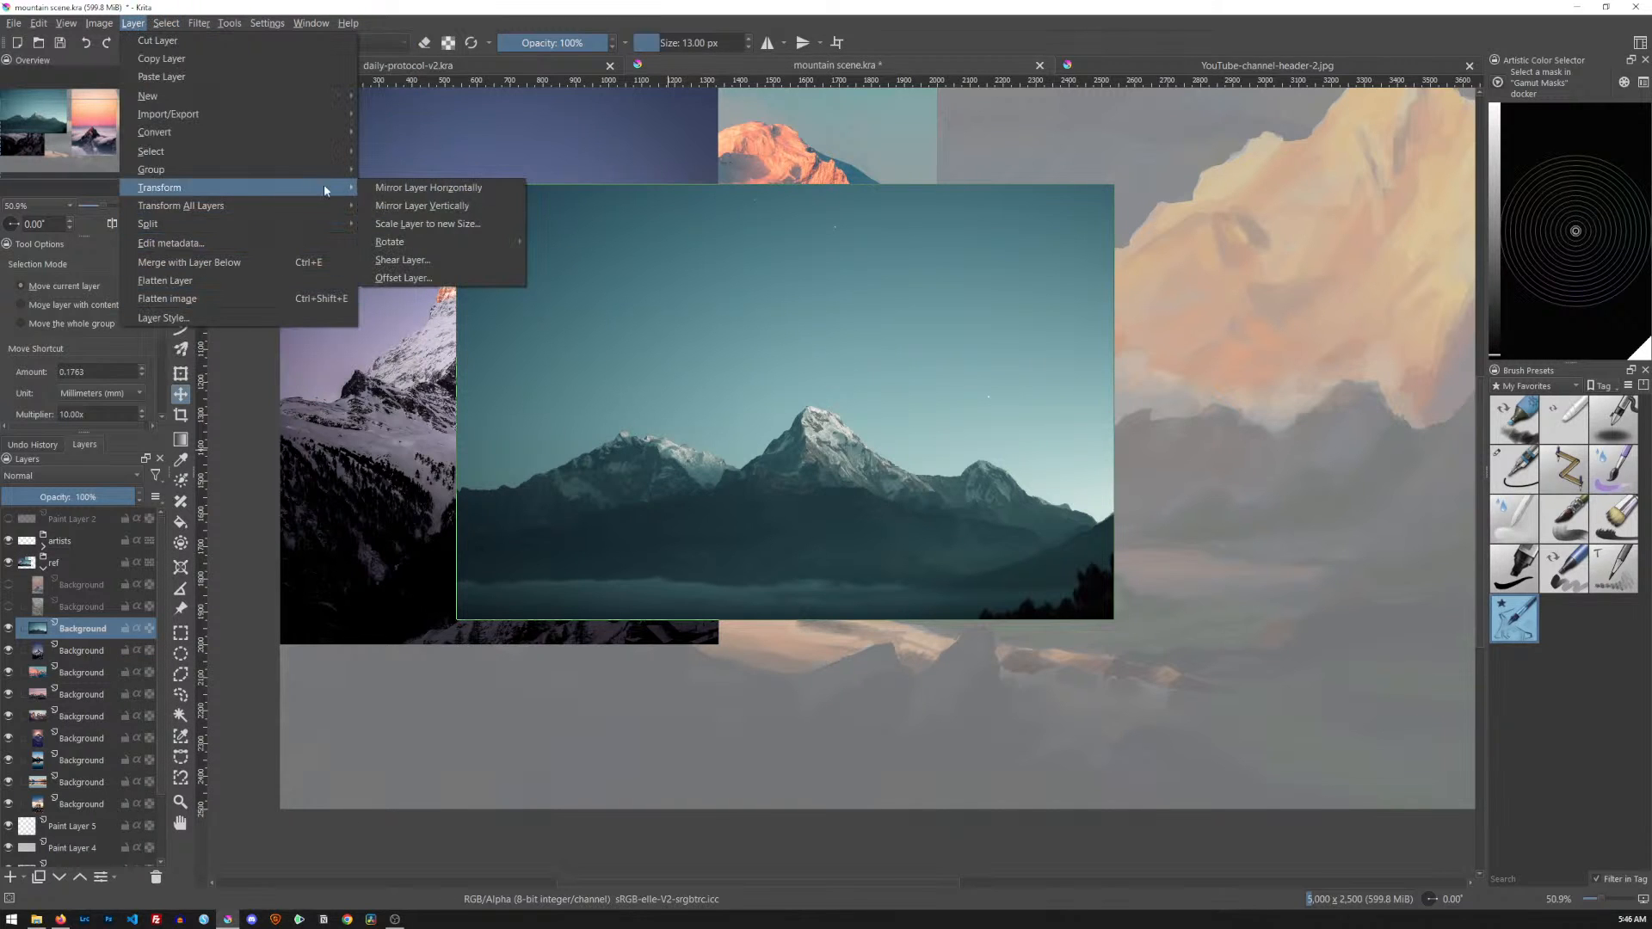
{"action": "mouse_move", "coordinate": [472, 246]}
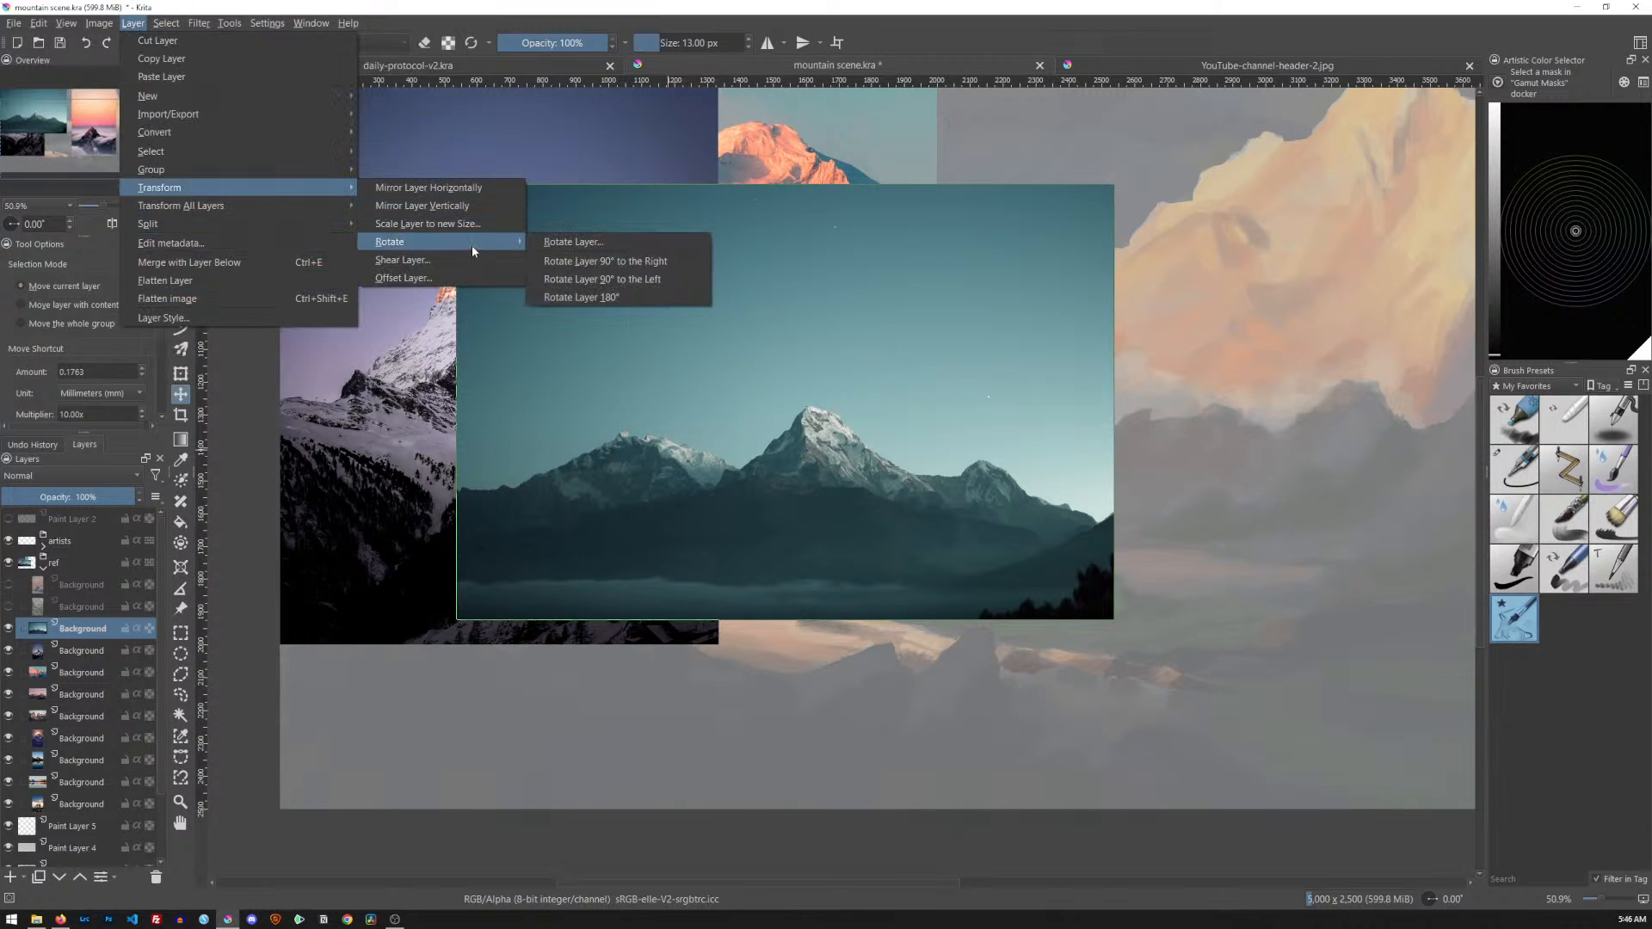
{"action": "left_click", "coordinate": [473, 190]}
{"action": "left_click_drag", "start_coordinate": [1217, 476], "coordinate": [686, 424]}
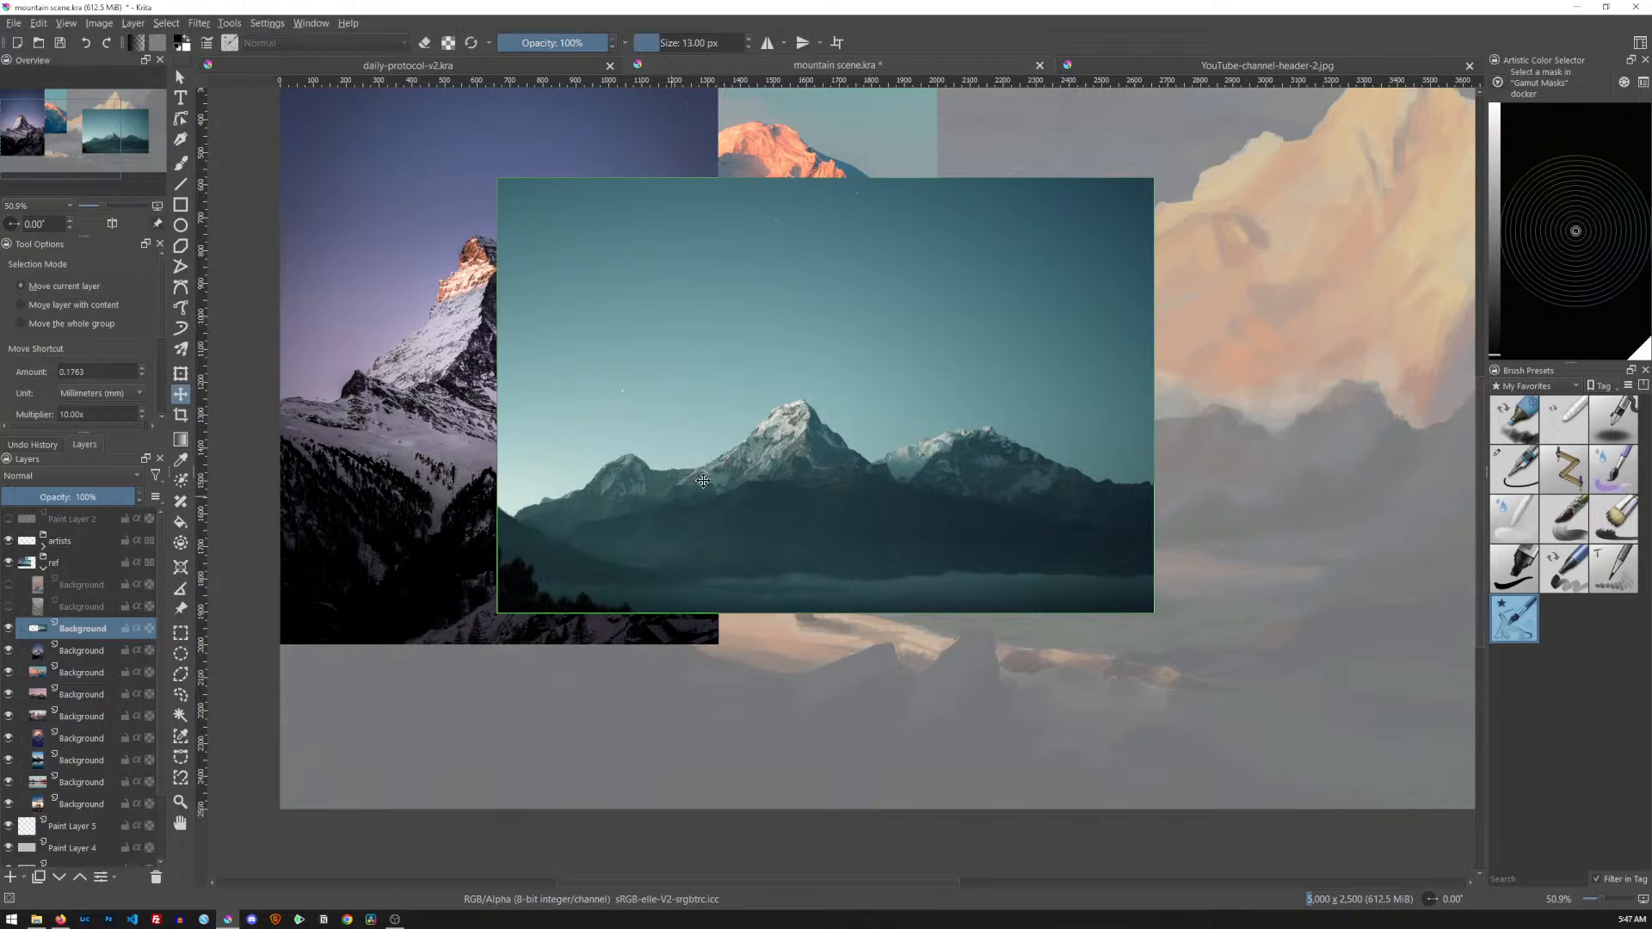
{"action": "left_click_drag", "start_coordinate": [1098, 424], "coordinate": [1265, 557]}
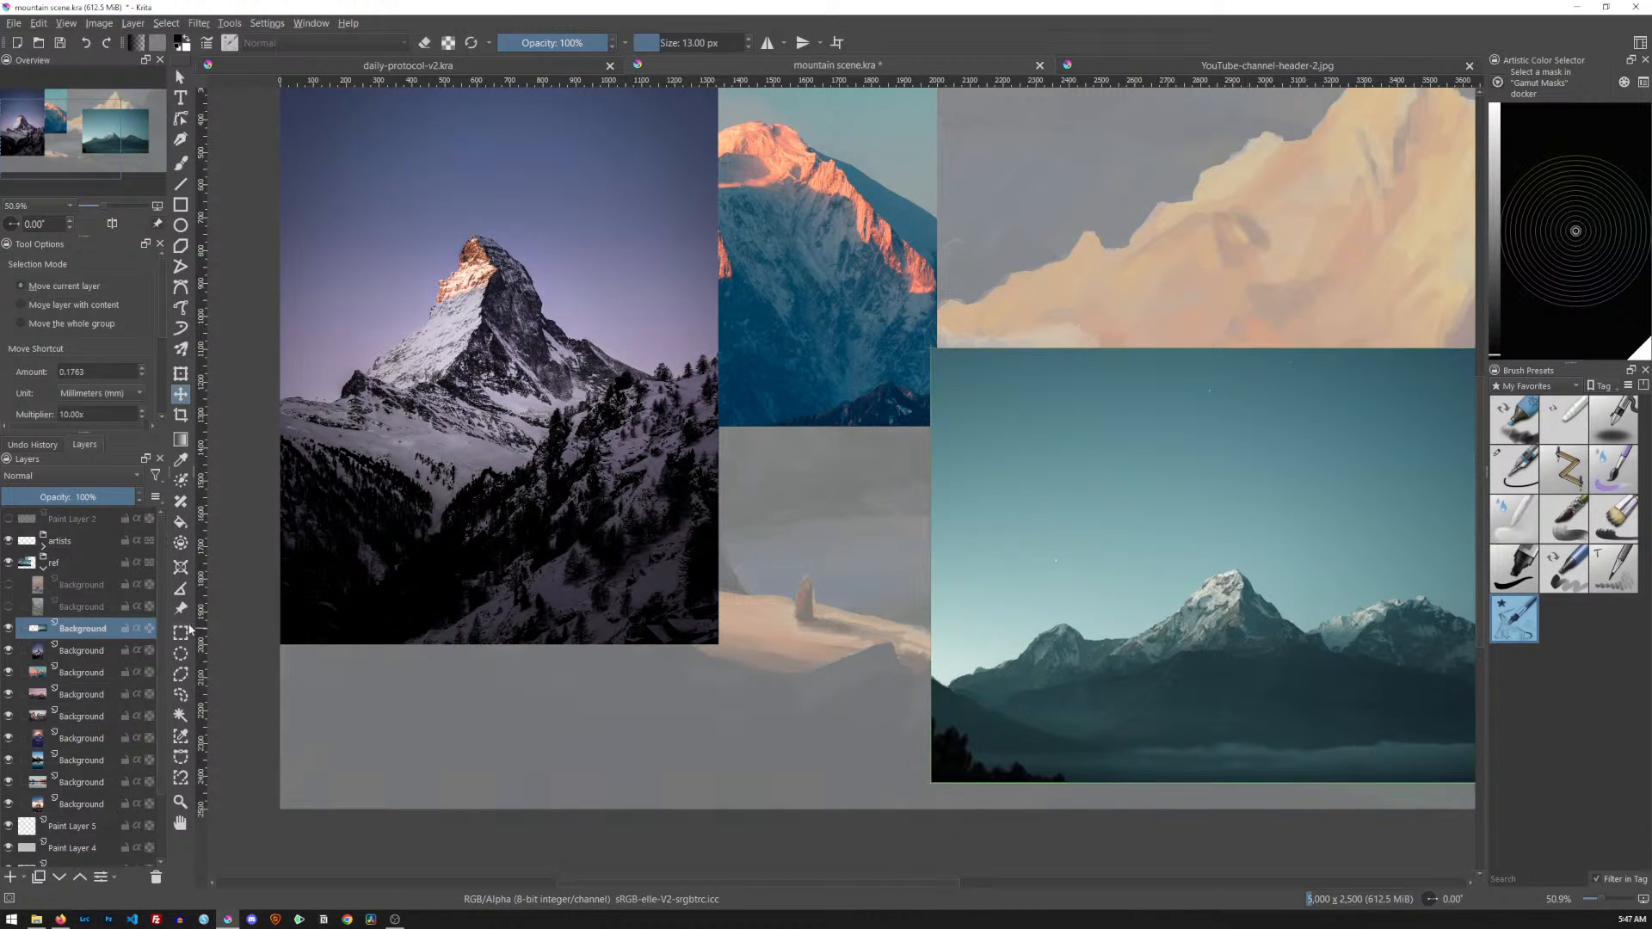
Move the purple-sky snowy peak photo next to the teal mountain photo
{"action": "left_click", "coordinate": [84, 651]}
{"action": "left_click_drag", "start_coordinate": [638, 394], "coordinate": [785, 530]}
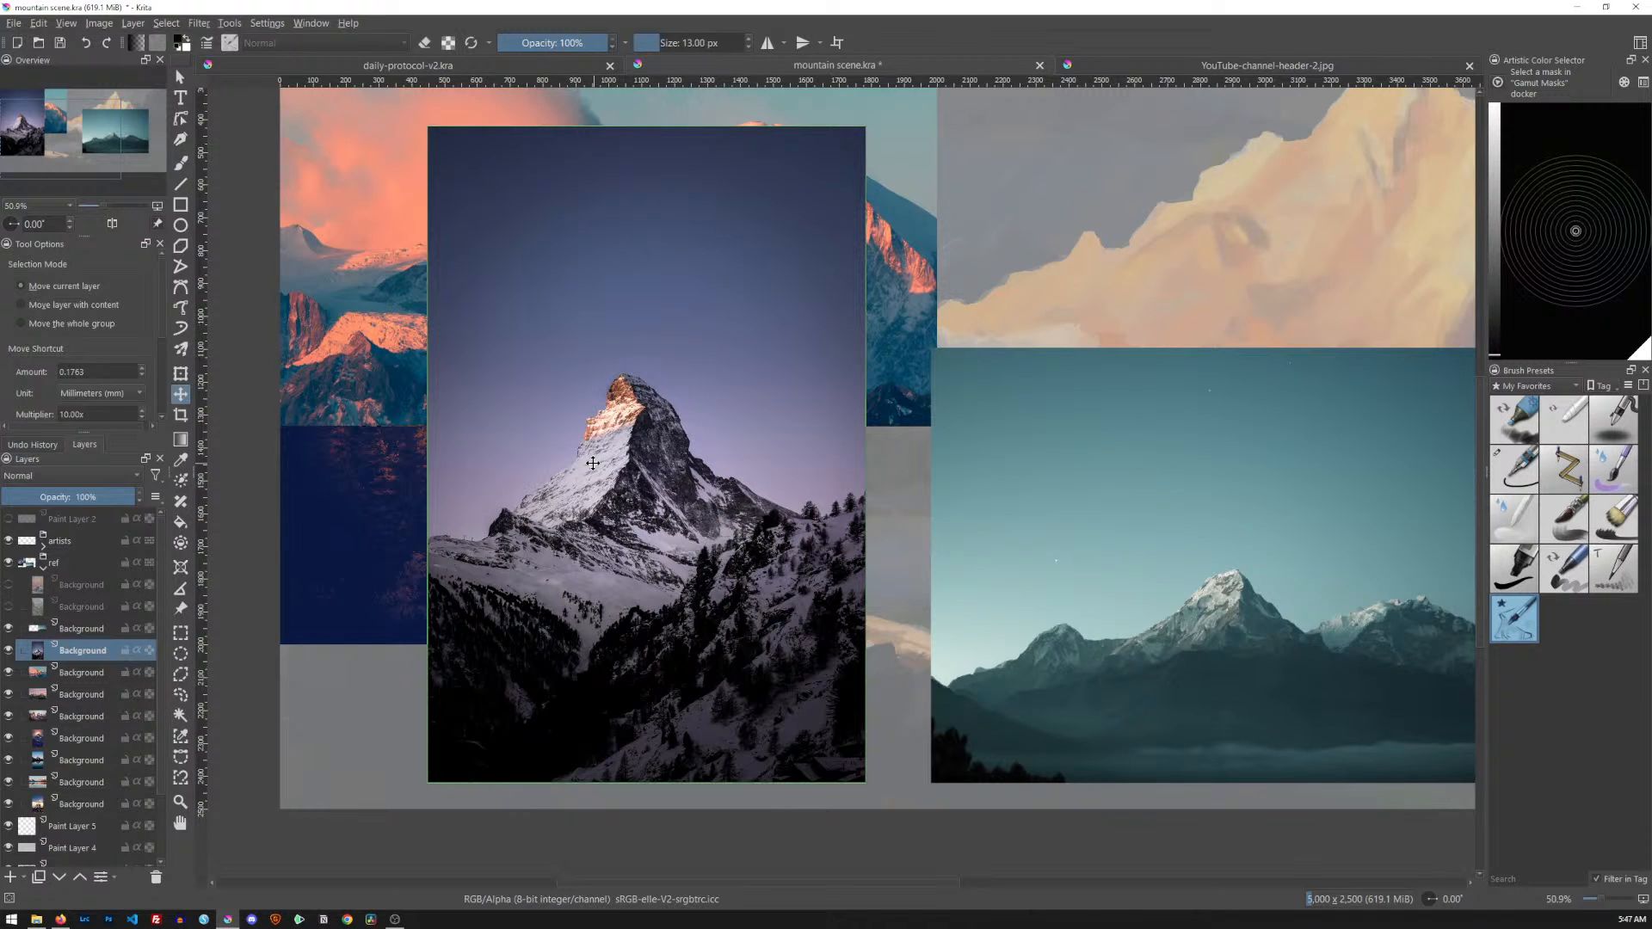
Hide the ref group and the gray Paint Layer 4 overlay to view the whole painting in full contrast
{"action": "left_click", "coordinate": [9, 563]}
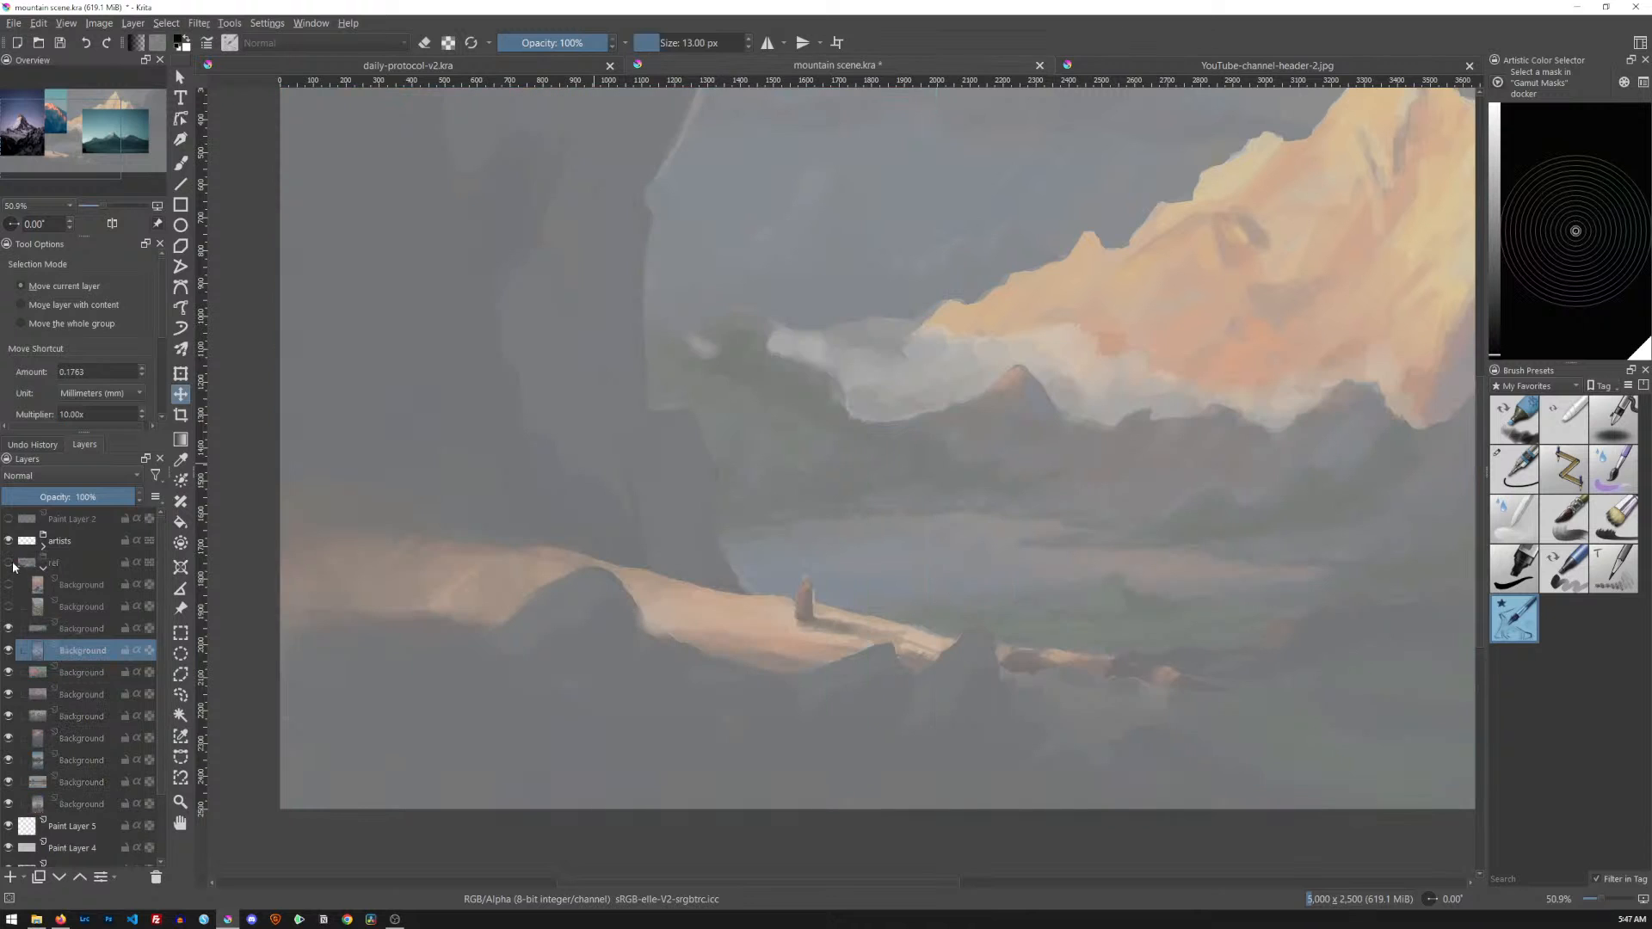
{"action": "scroll", "coordinate": [1104, 375], "scroll_direction": "down", "scroll_amount": 4}
{"action": "left_click_drag", "start_coordinate": [1104, 375], "coordinate": [980, 447]}
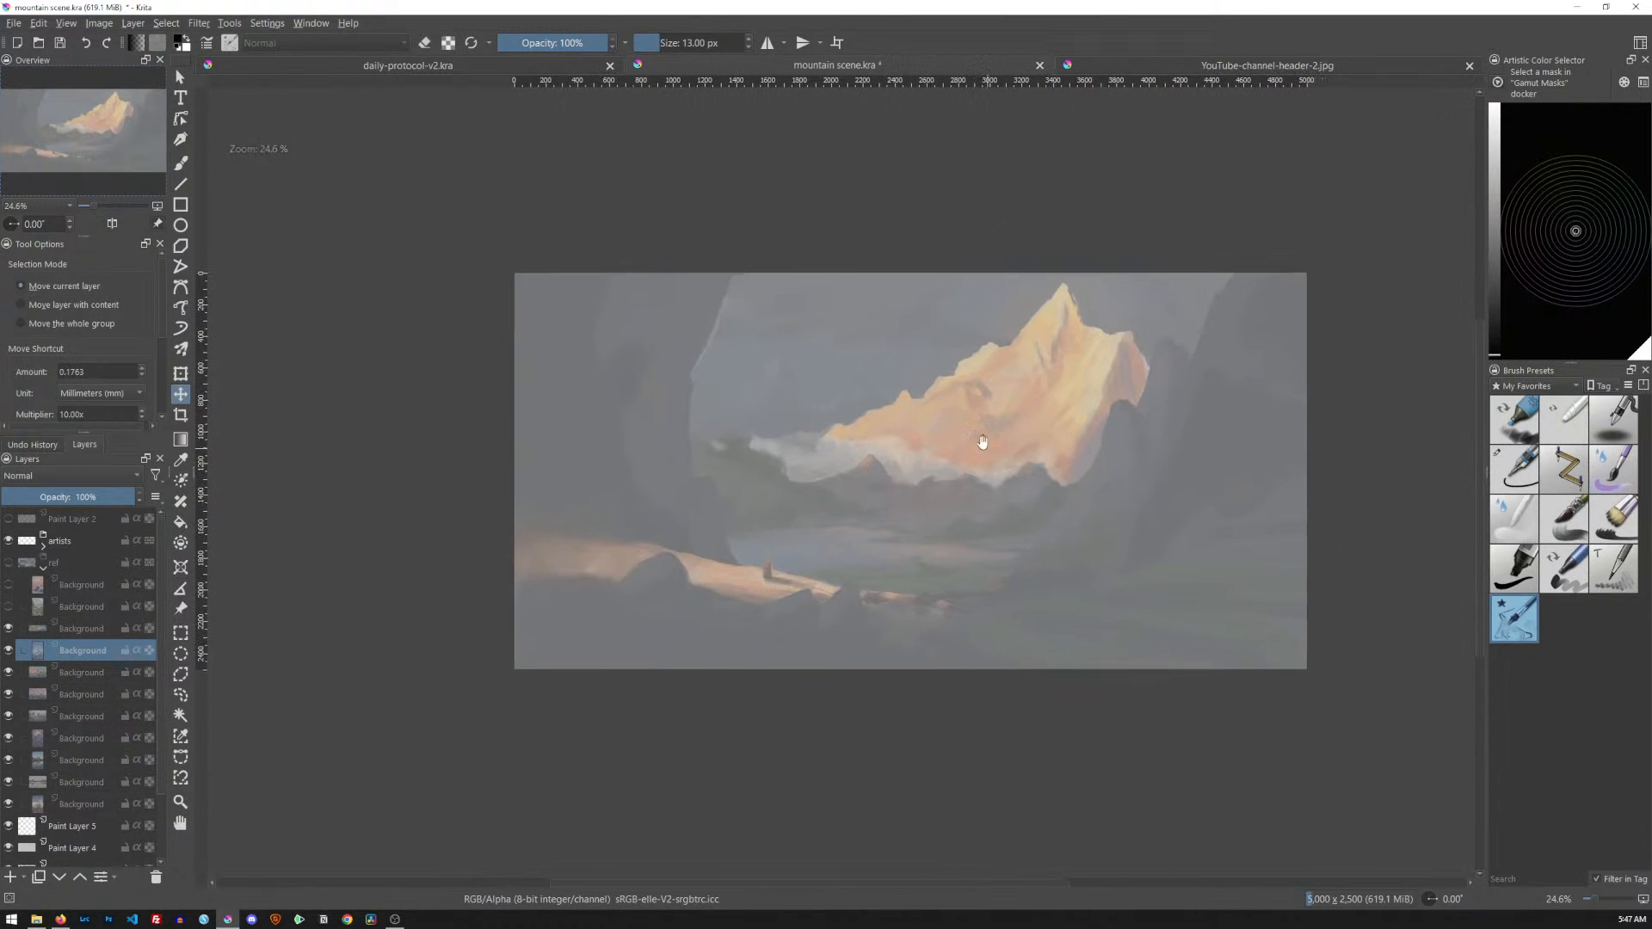
{"action": "left_click", "coordinate": [8, 849]}
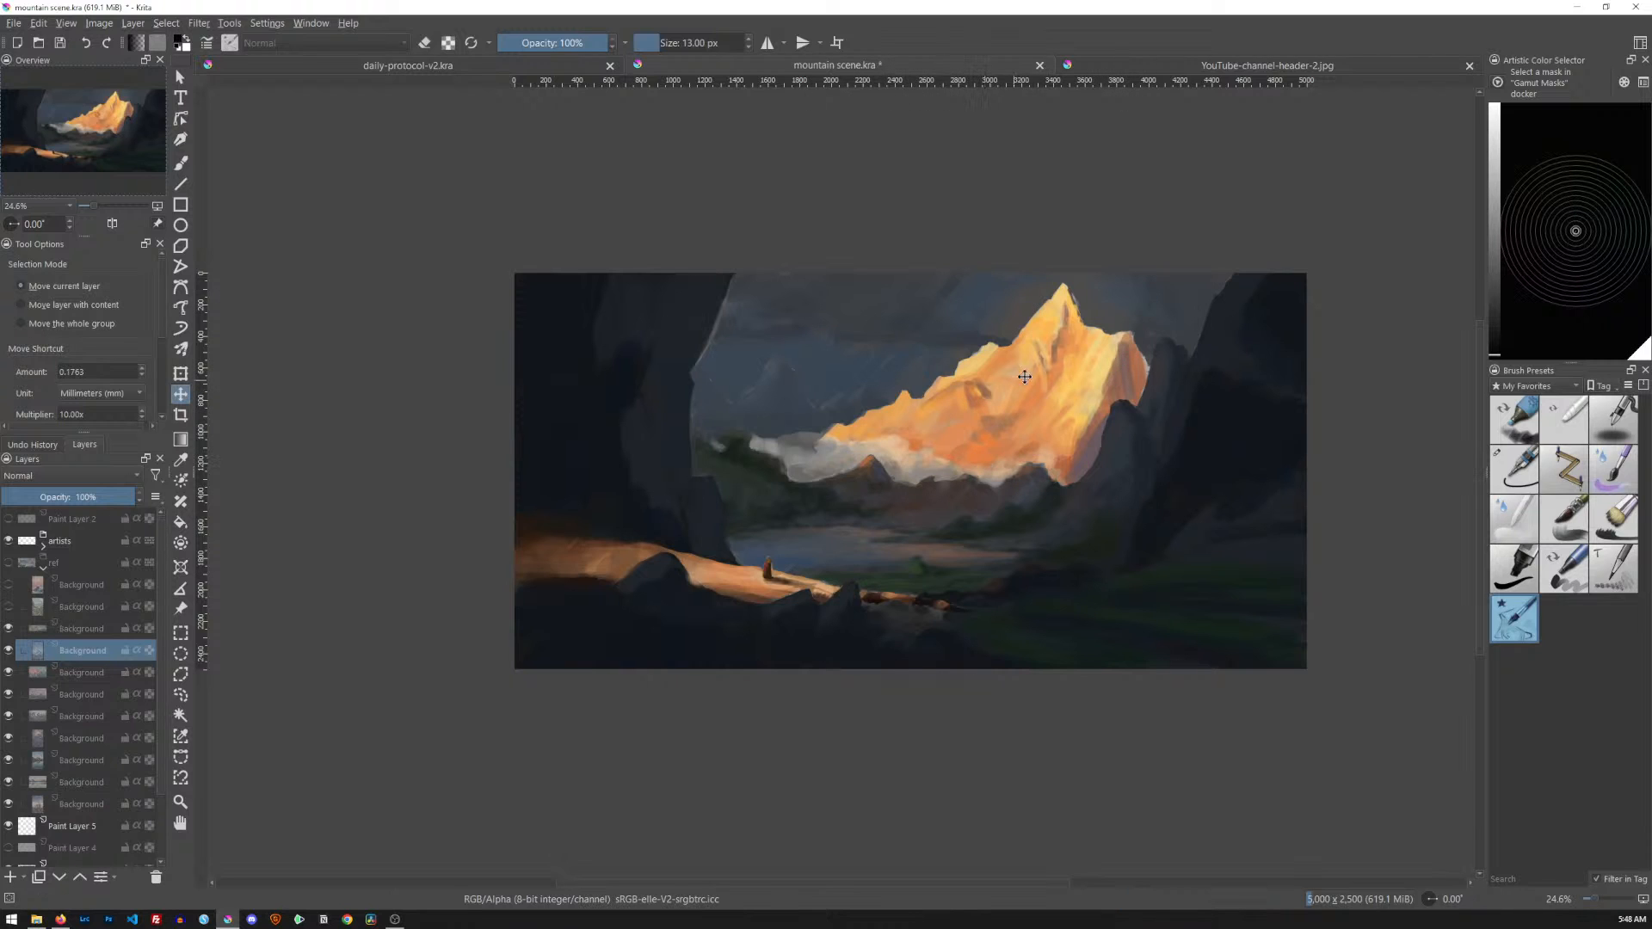
Show the ref group again, view the purple-sky snowy peak photo up close, and hide that photo's layer
{"action": "left_click", "coordinate": [9, 565]}
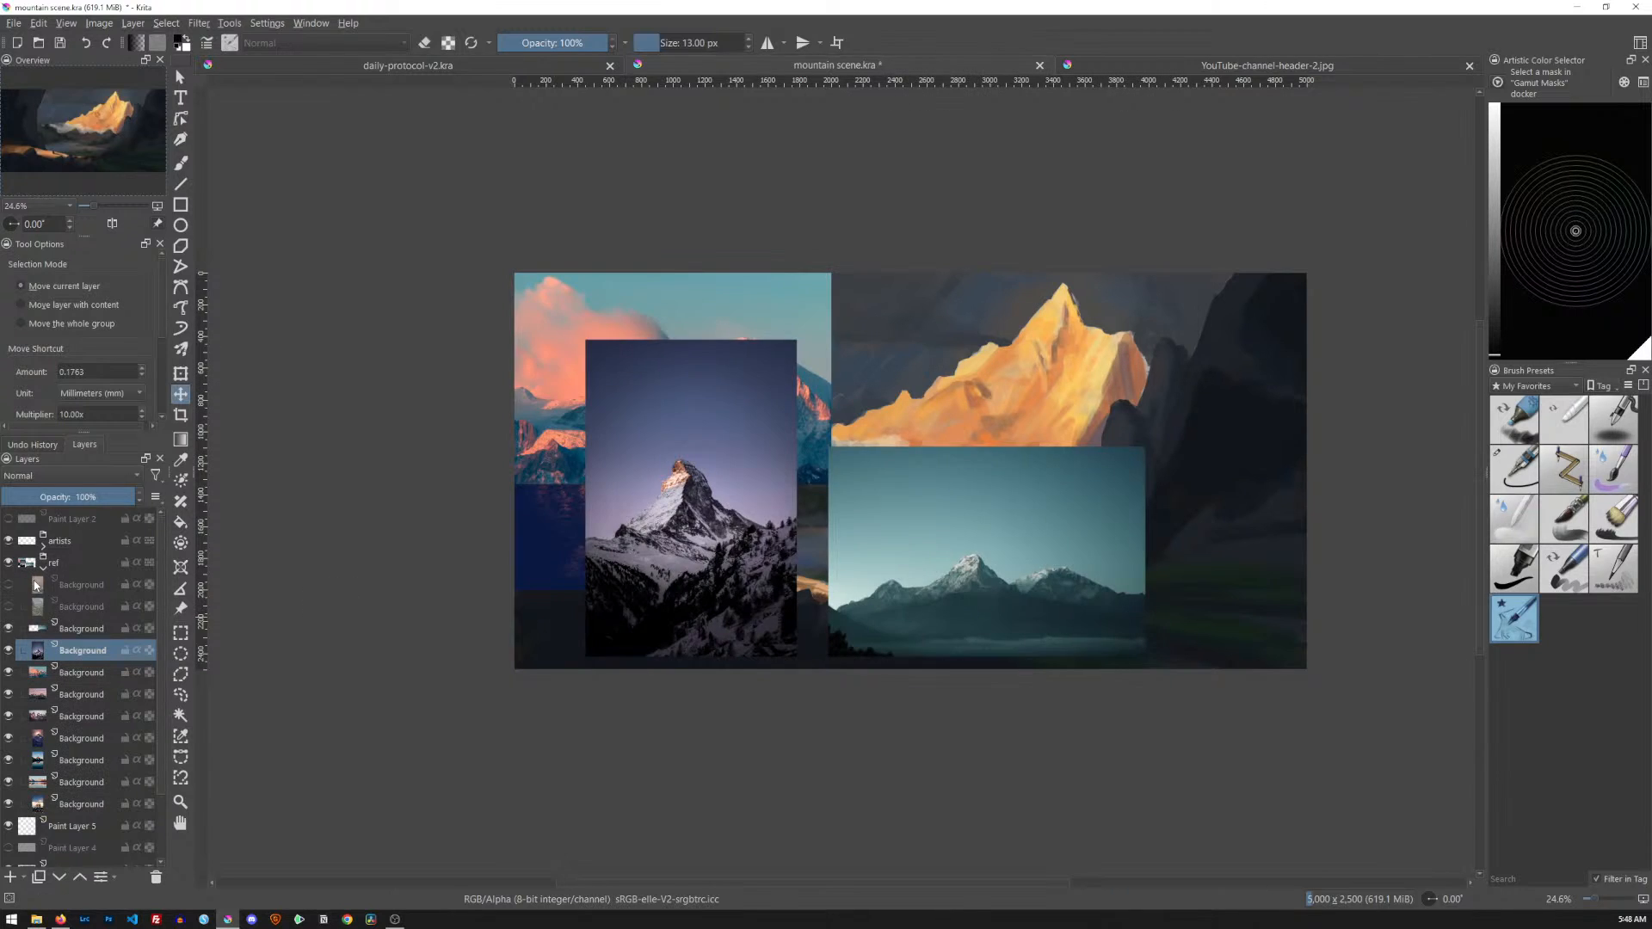
{"action": "left_click_drag", "start_coordinate": [777, 524], "coordinate": [913, 407]}
{"action": "left_click_drag", "start_coordinate": [660, 442], "coordinate": [1066, 489]}
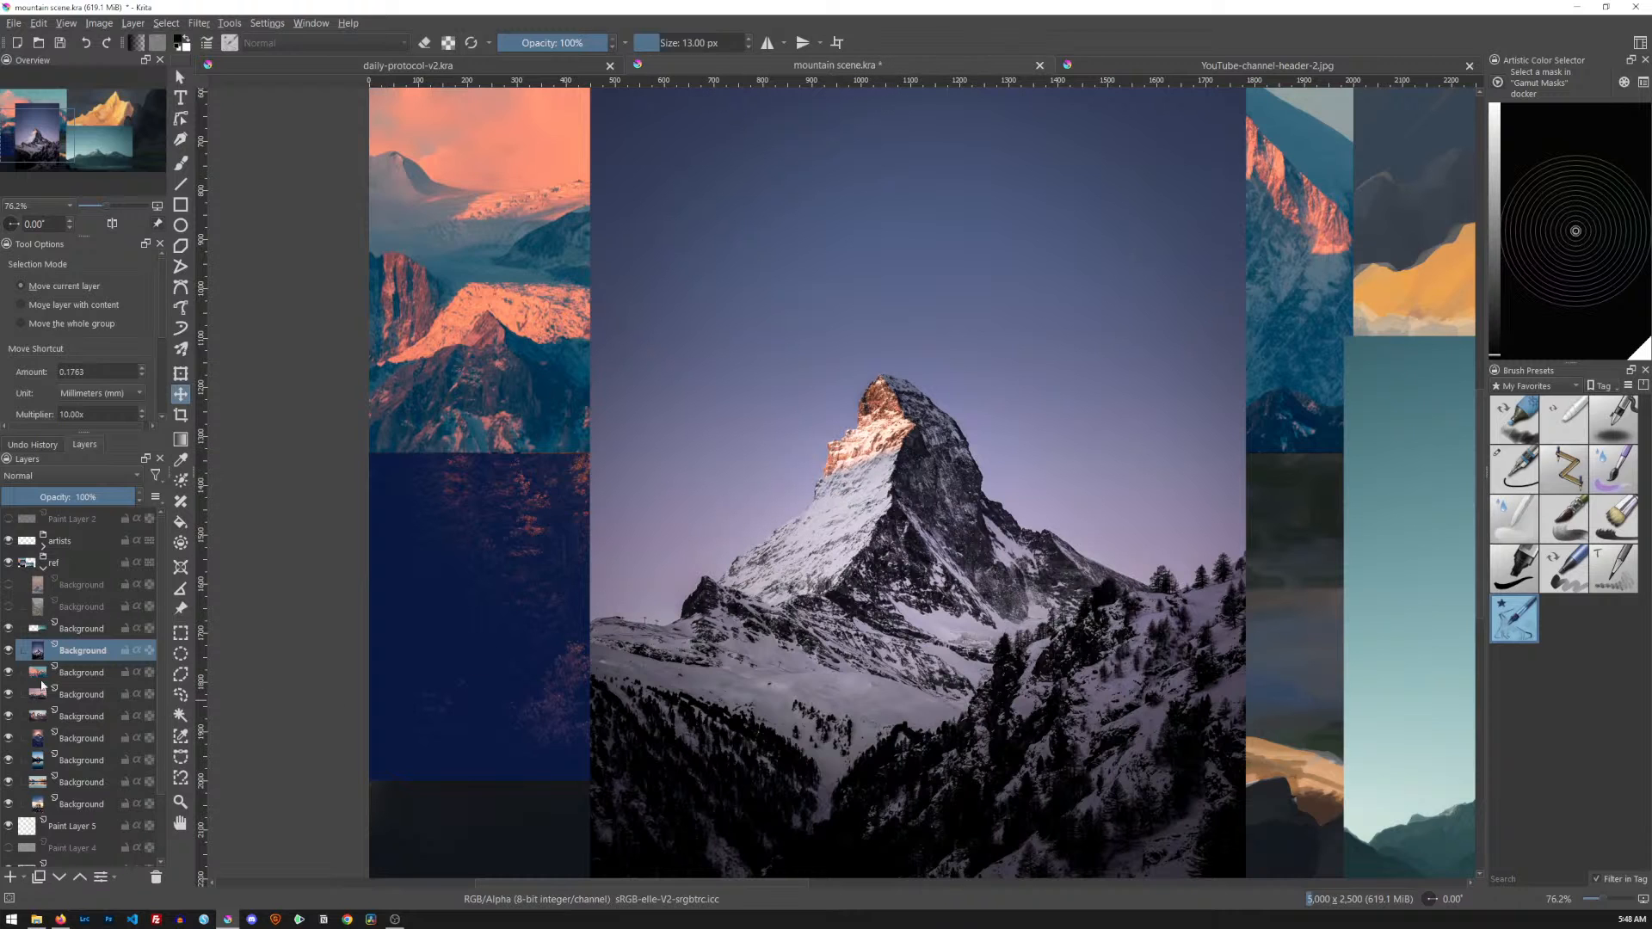
{"action": "left_click", "coordinate": [10, 651]}
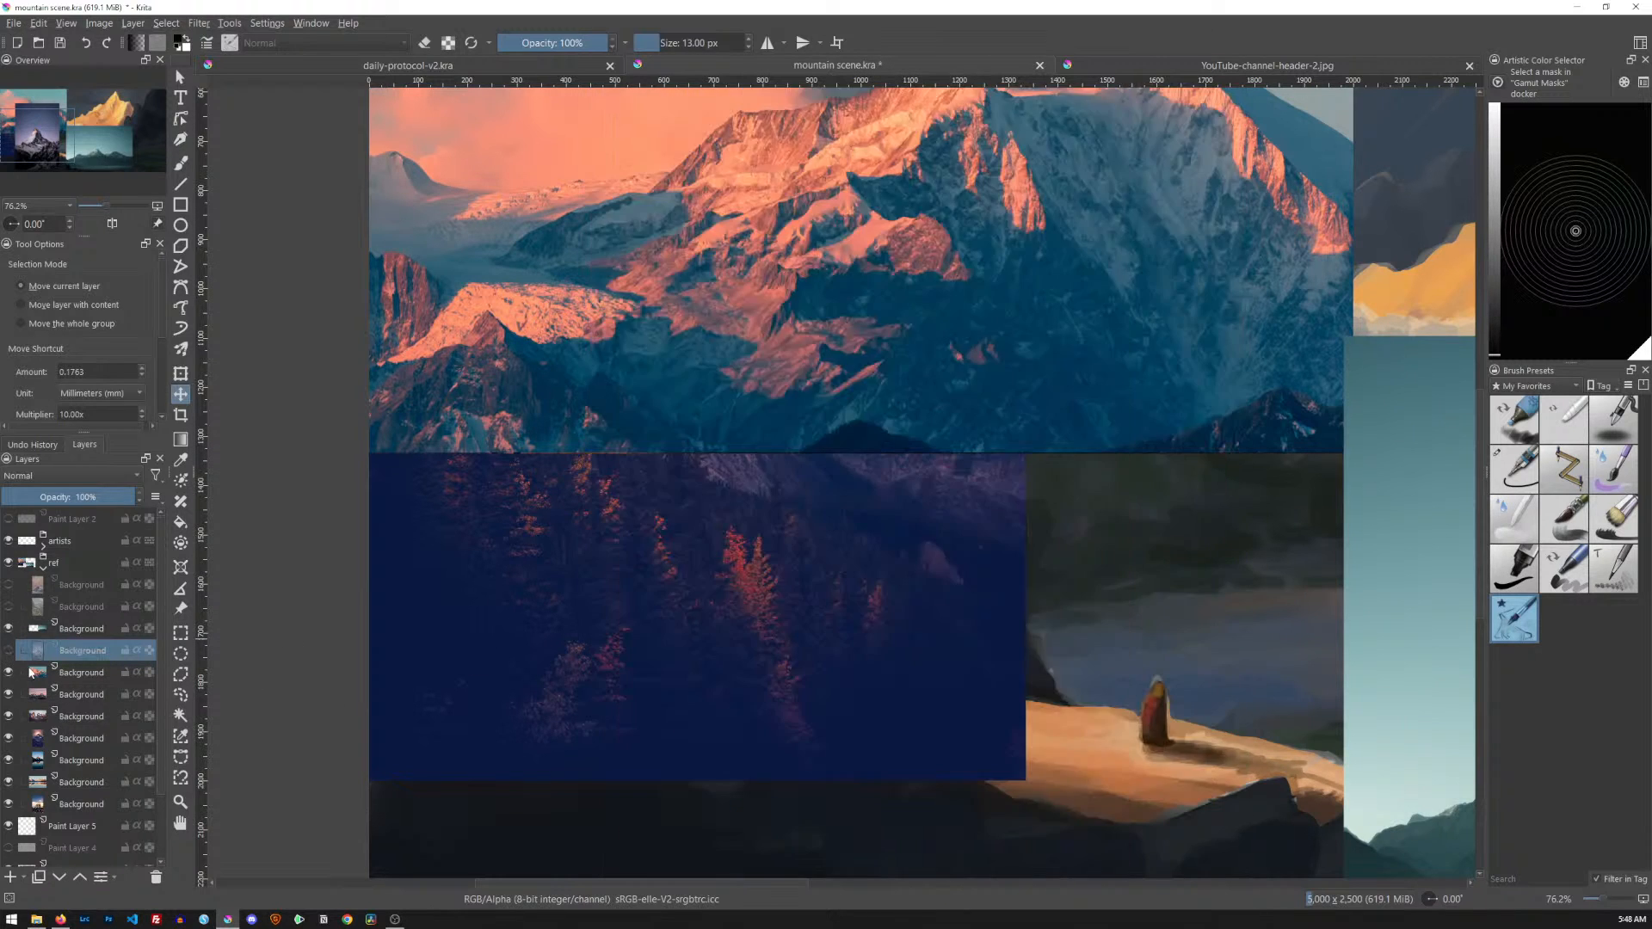
Move the photo of the pink-lit mountain with the pink cloud to the lower right, partly behind the teal mountain photo
{"action": "scroll", "coordinate": [1024, 378], "scroll_direction": "down", "scroll_amount": 4}
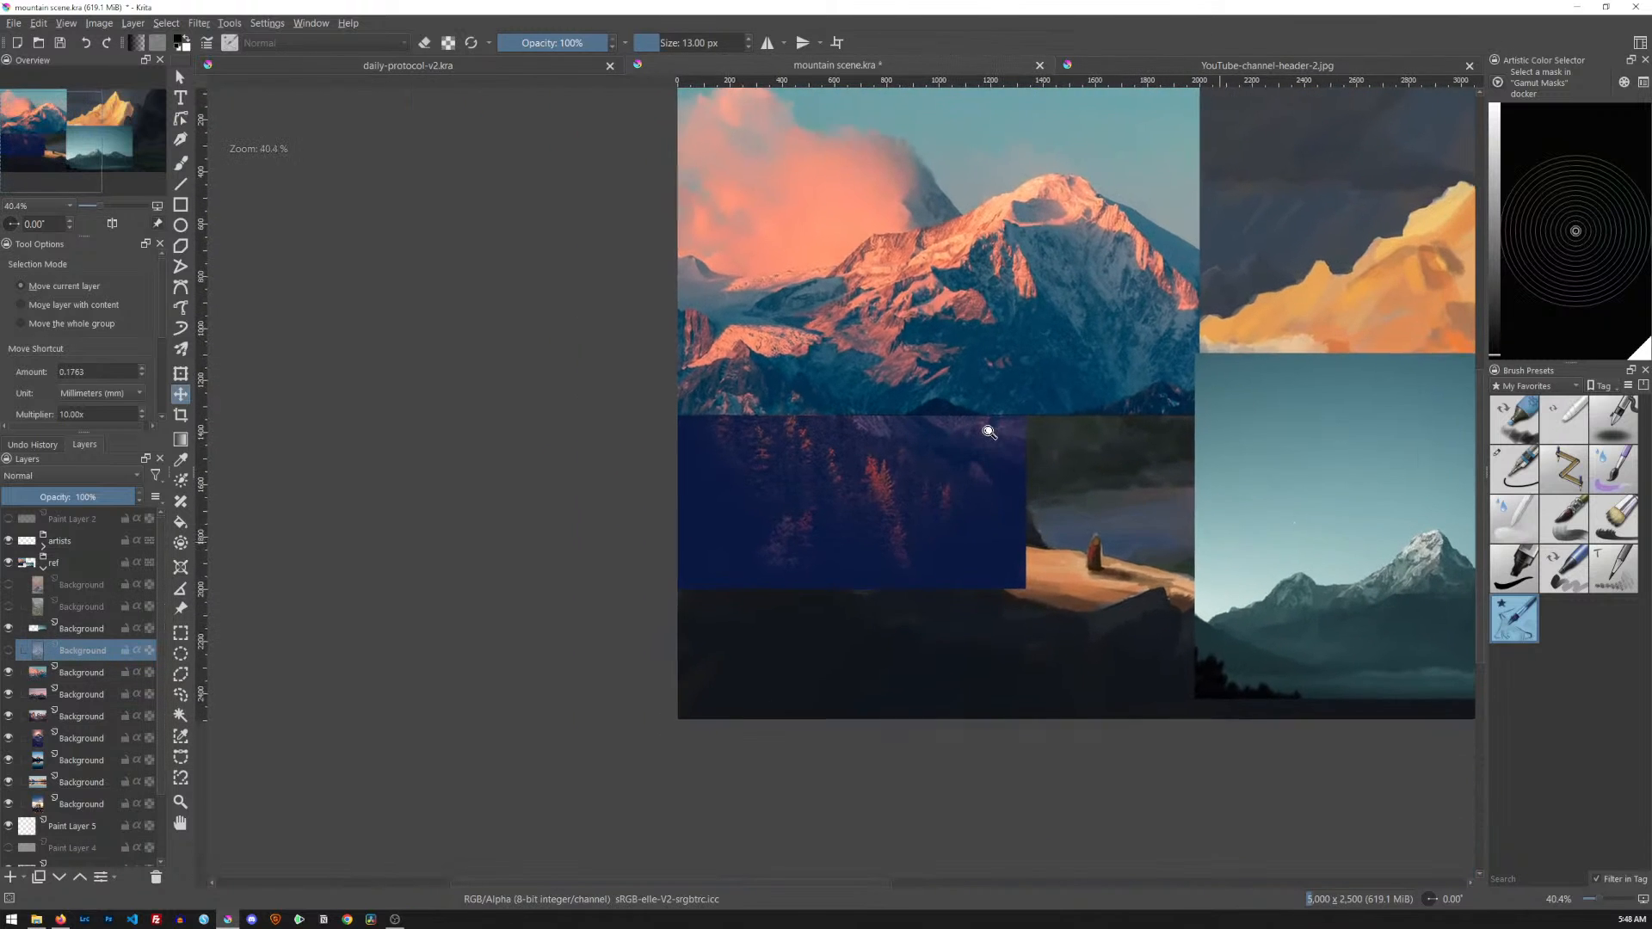
{"action": "left_click_drag", "start_coordinate": [1067, 332], "coordinate": [891, 458]}
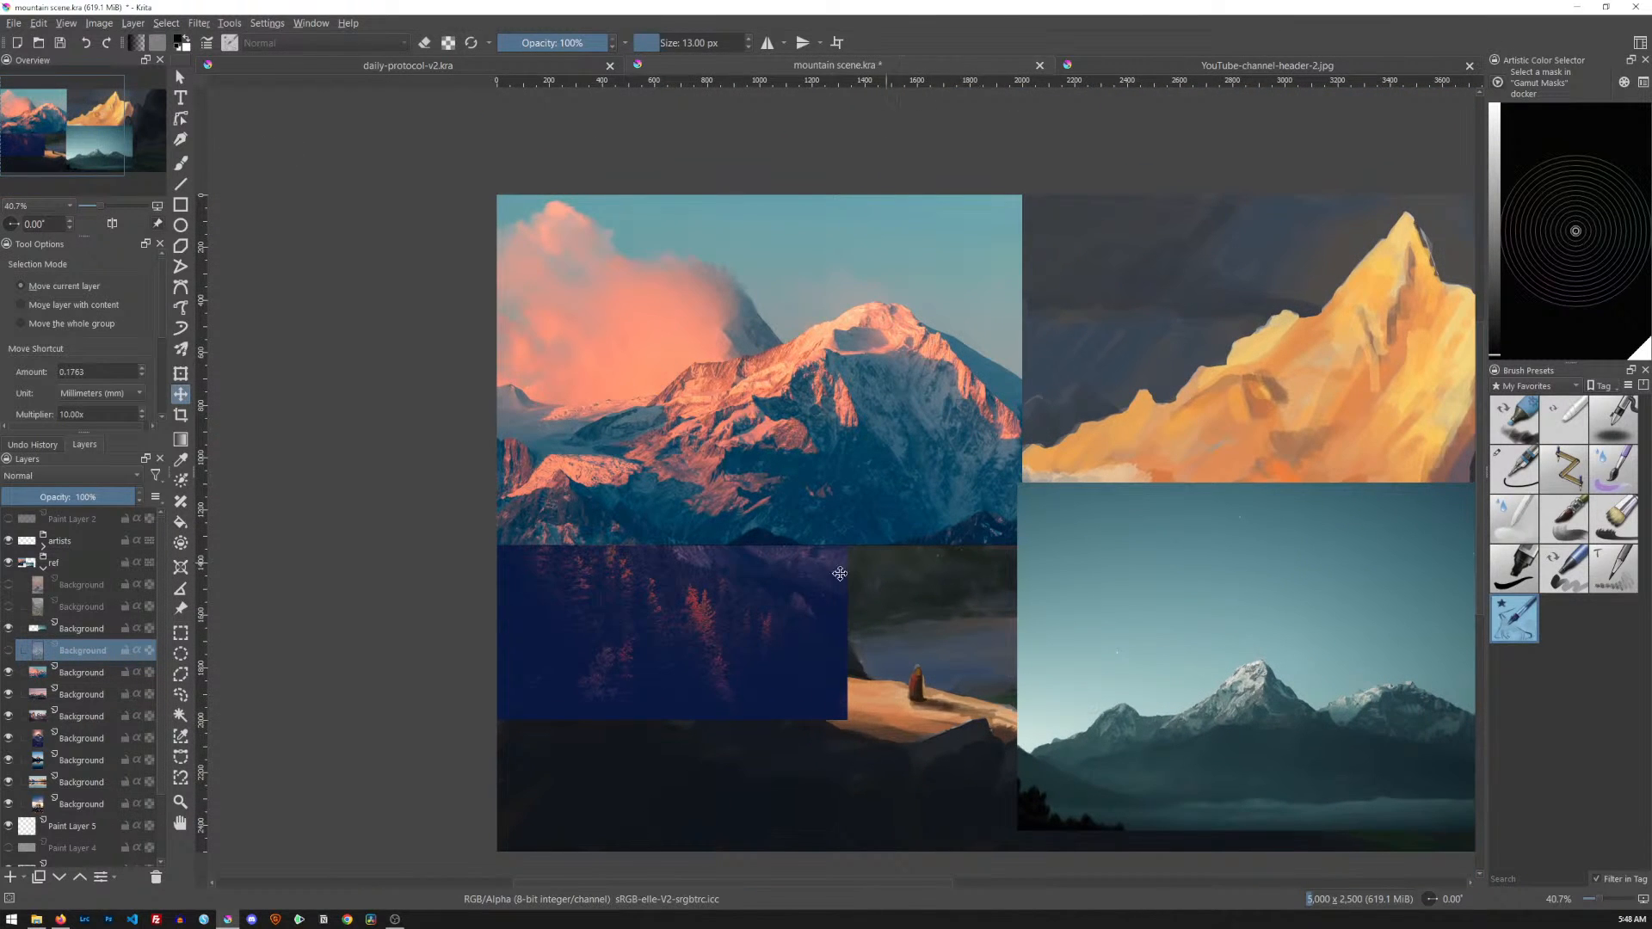
{"action": "left_click", "coordinate": [141, 666]}
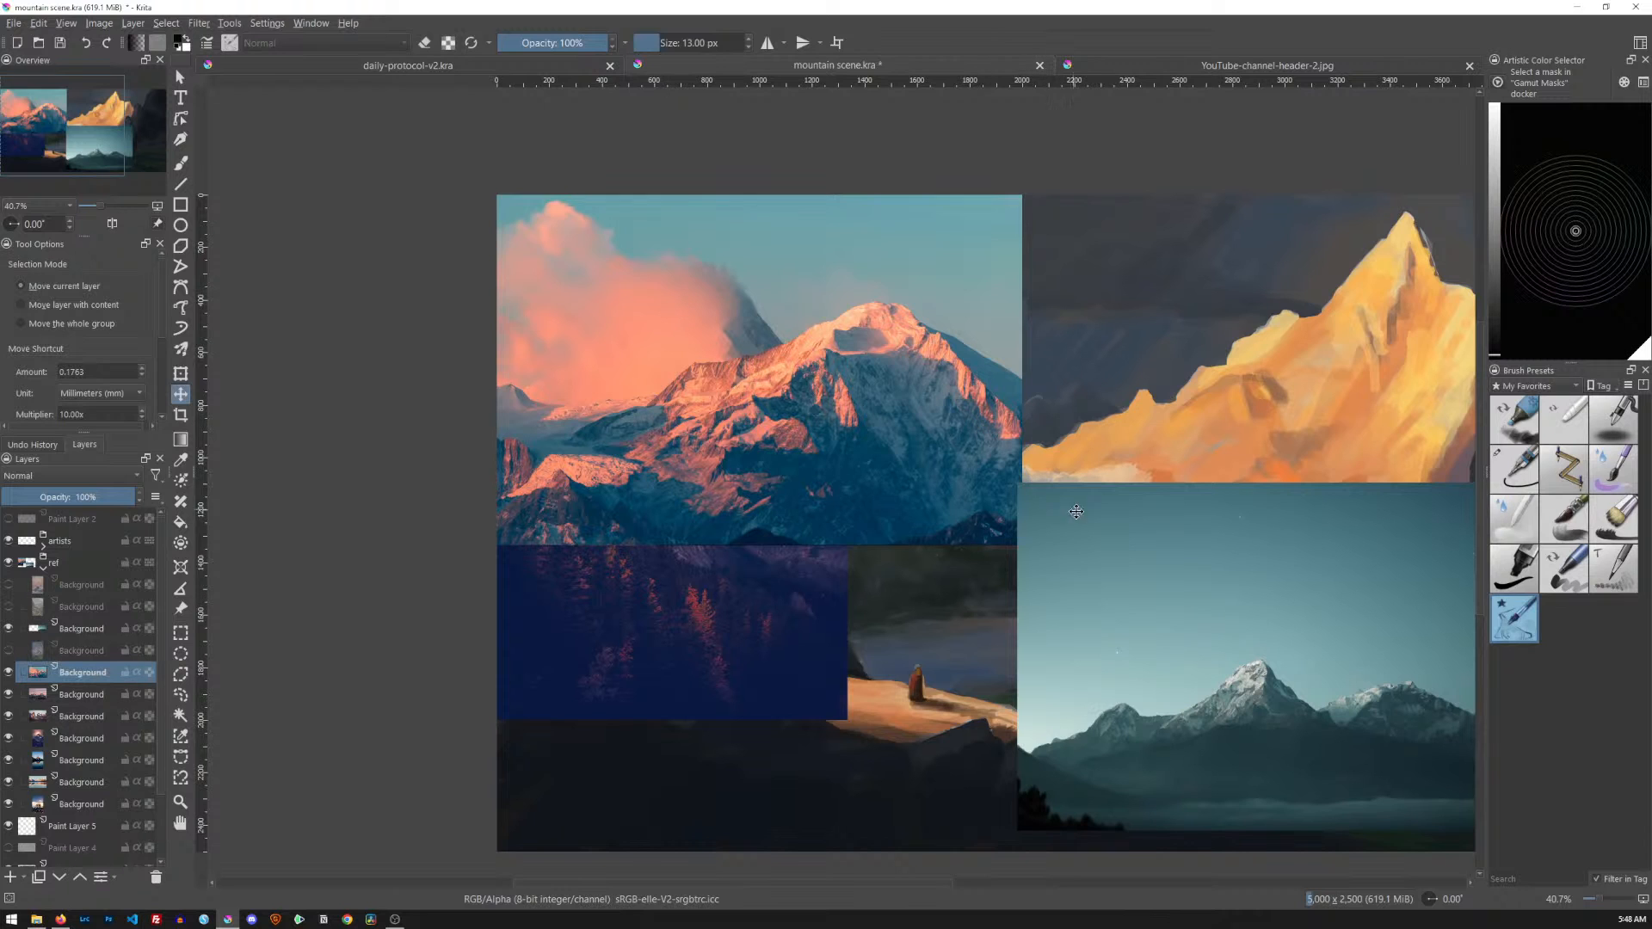
{"action": "left_click_drag", "start_coordinate": [846, 385], "coordinate": [887, 424]}
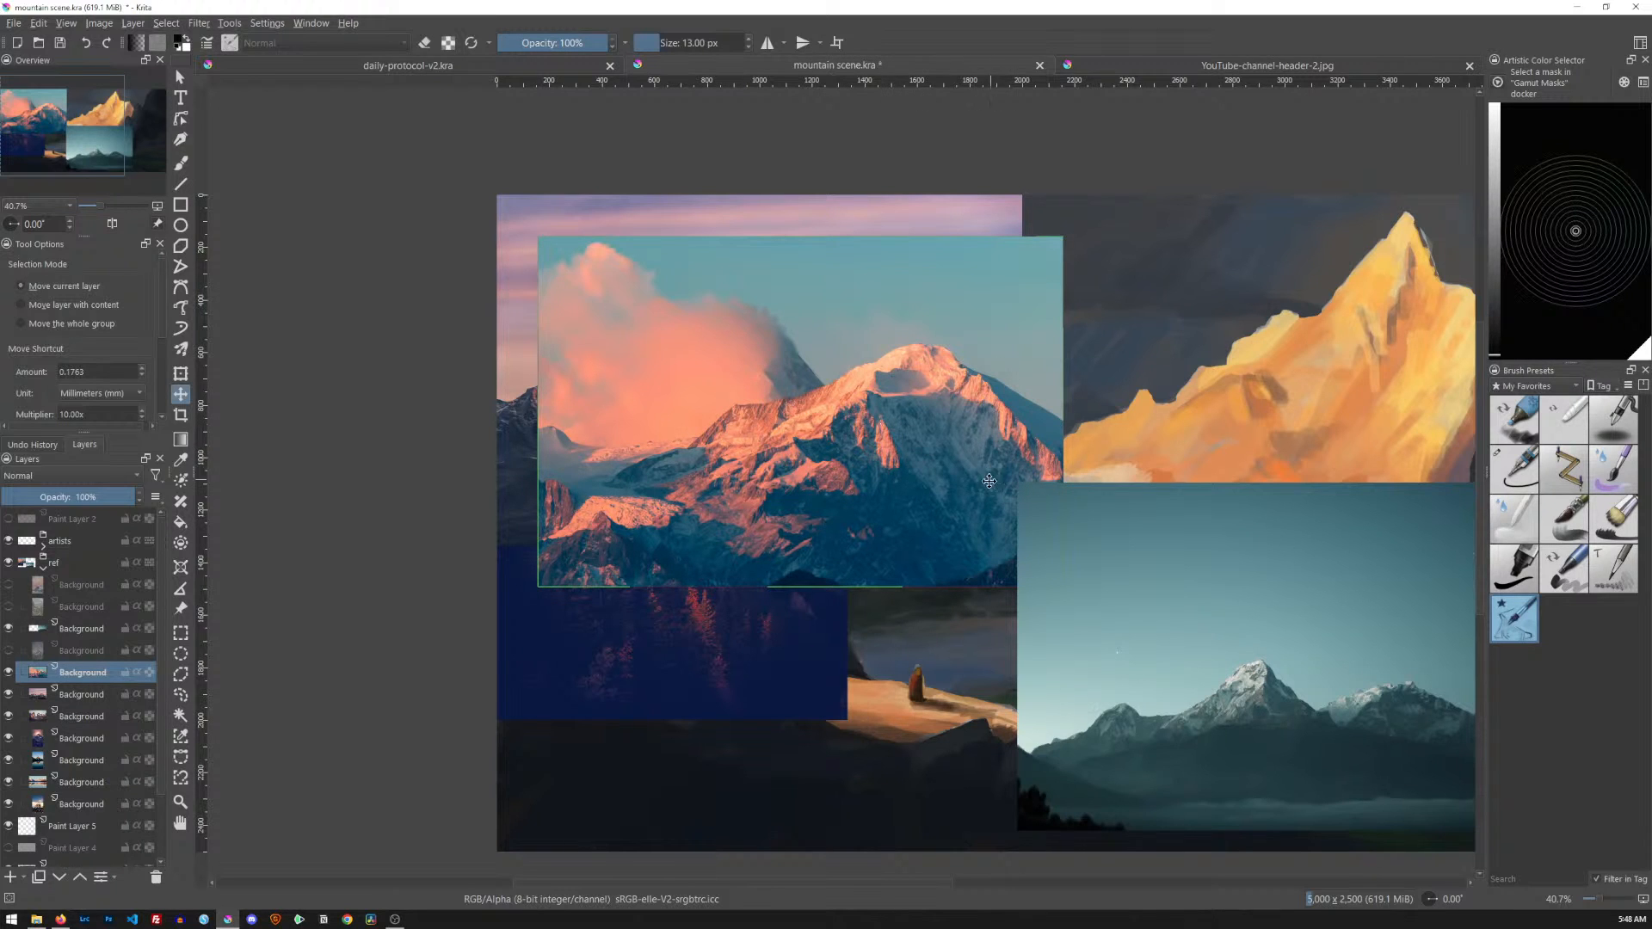
{"action": "left_click_drag", "start_coordinate": [1198, 441], "coordinate": [952, 413]}
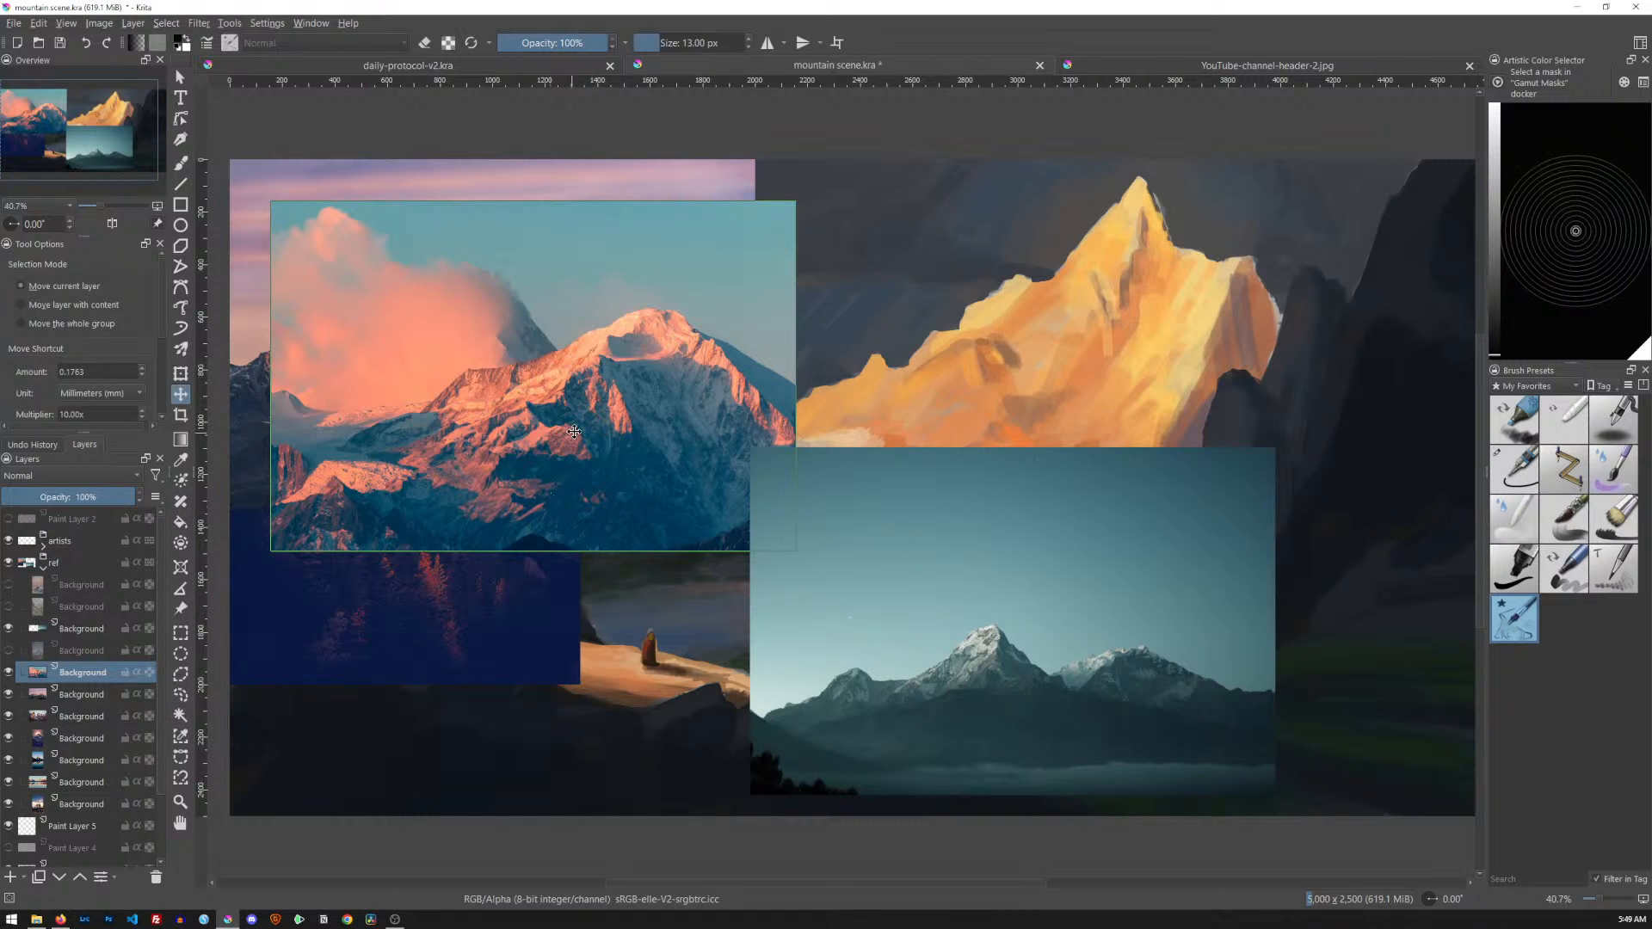
{"action": "left_click_drag", "start_coordinate": [594, 396], "coordinate": [1202, 592]}
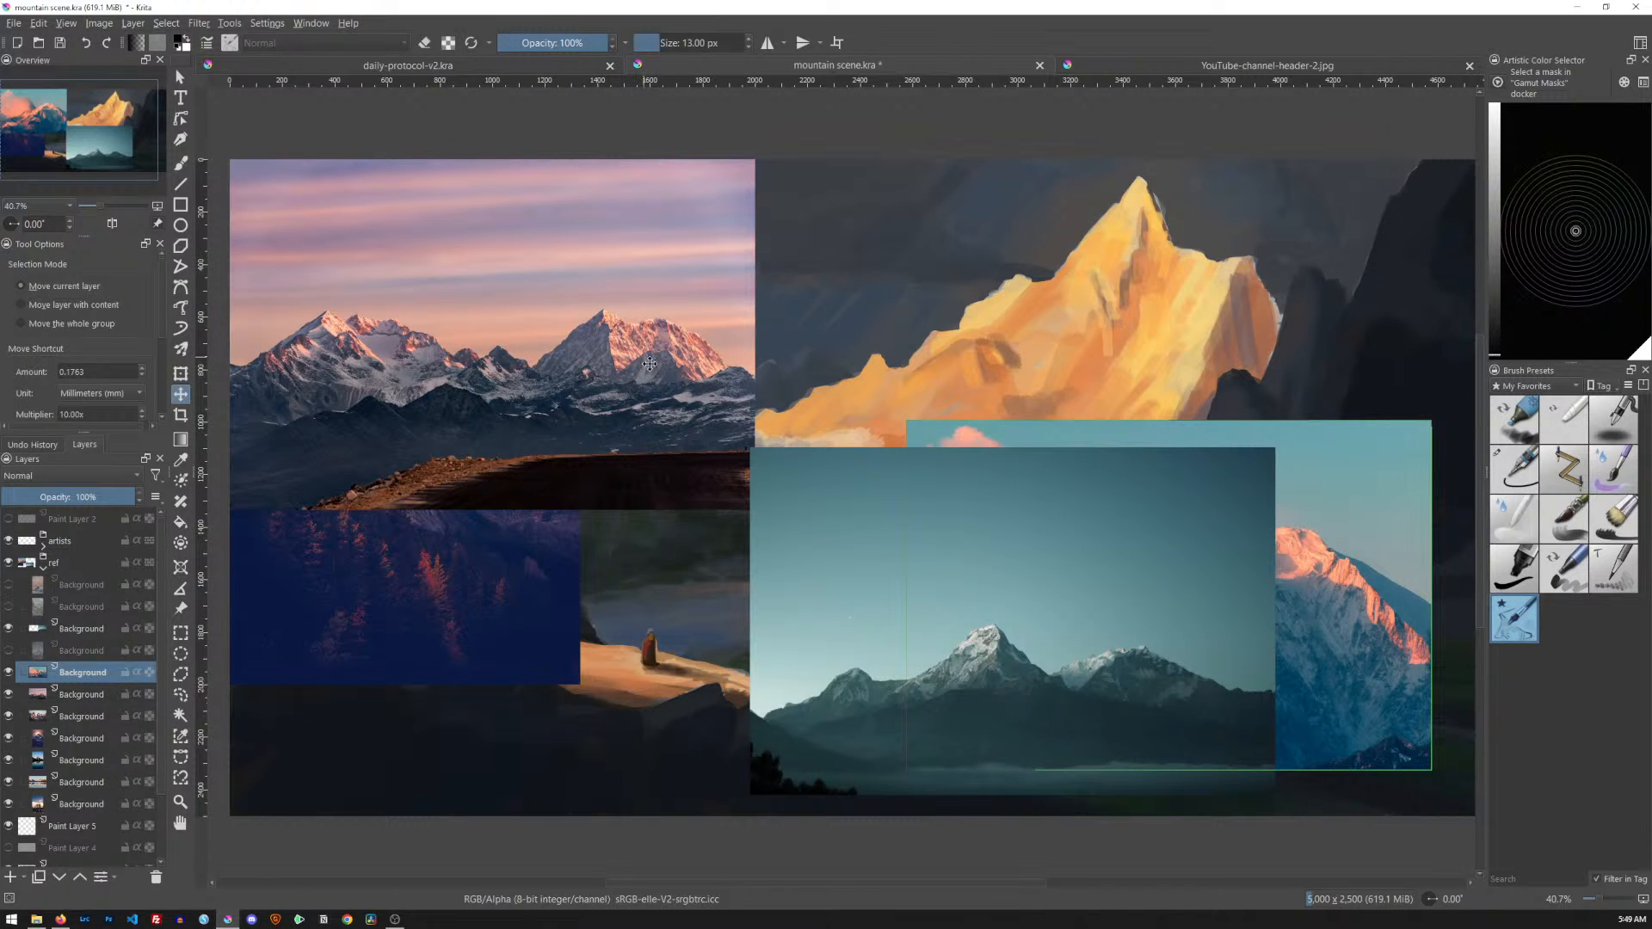
Hide the pink-striped sky mountain range photo and the jagged orange-lit peaks photo
{"action": "left_click", "coordinate": [10, 693]}
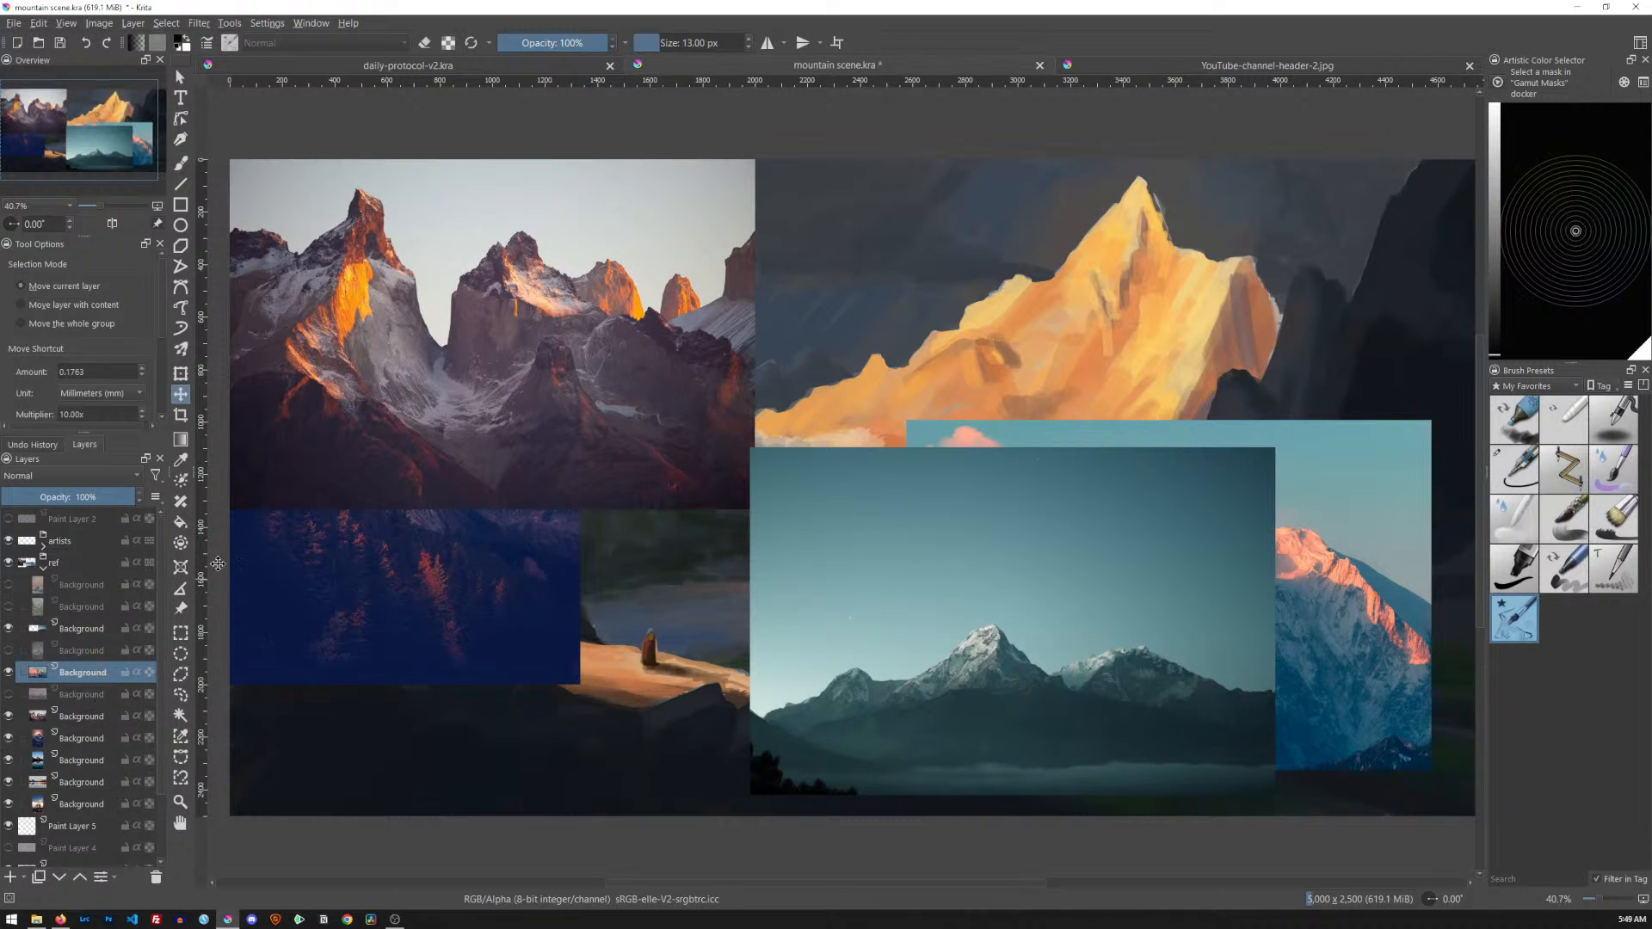
{"action": "left_click", "coordinate": [9, 715]}
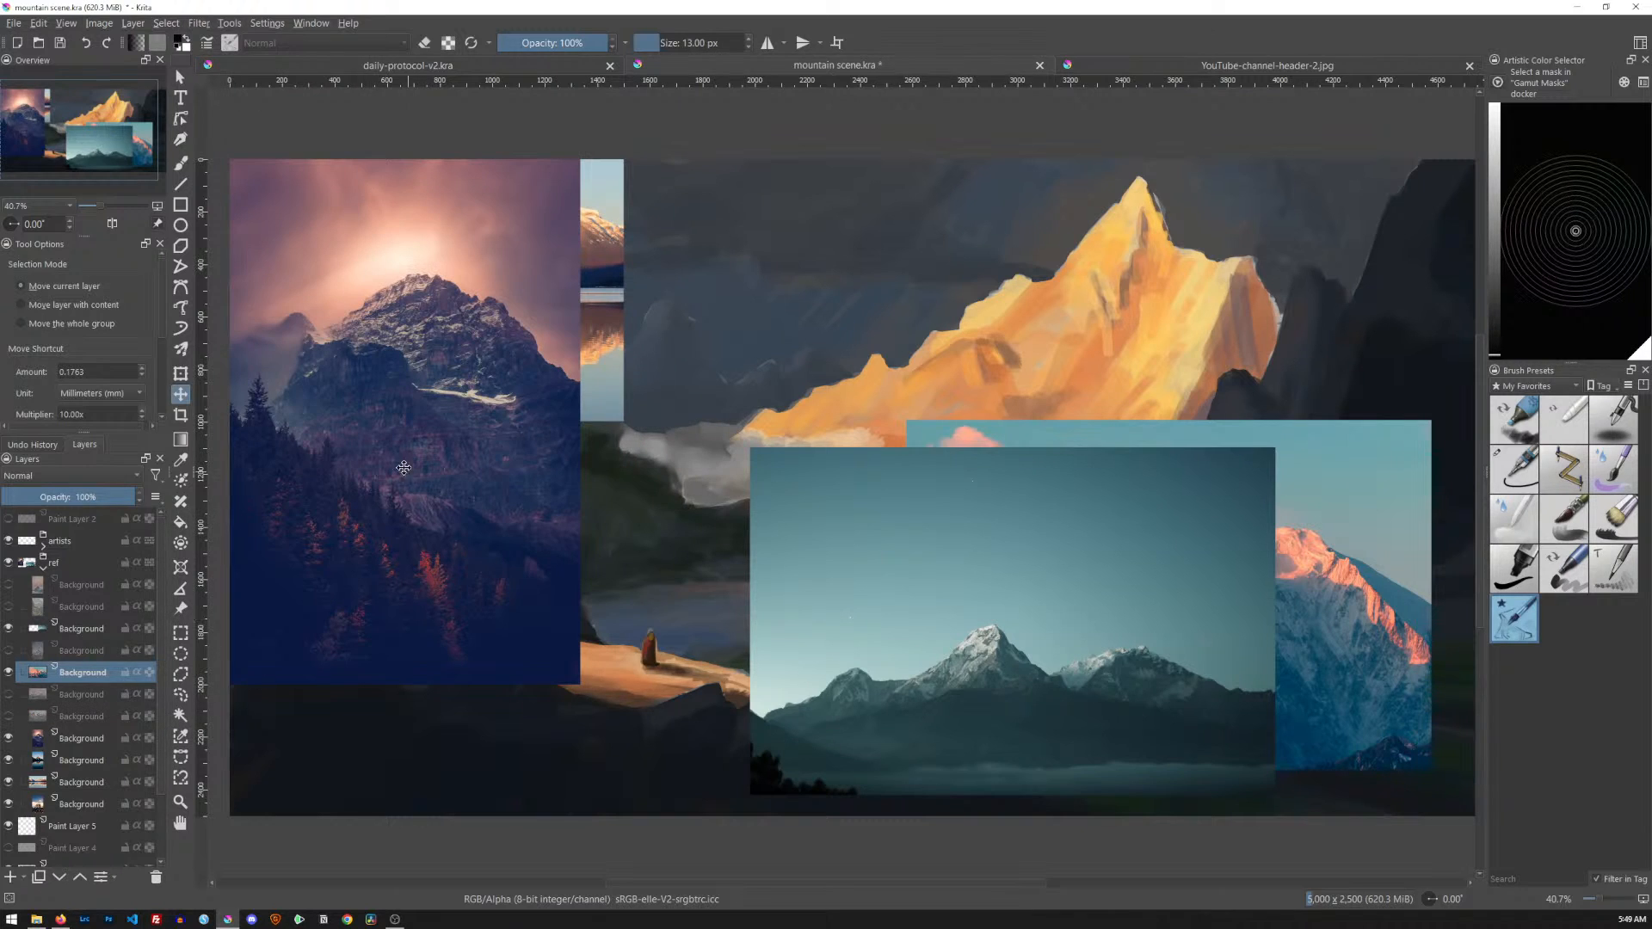
Move the purple-lit forested mountain photo rightward to compare it with the painting, and hide its layer
{"action": "left_click", "coordinate": [92, 742]}
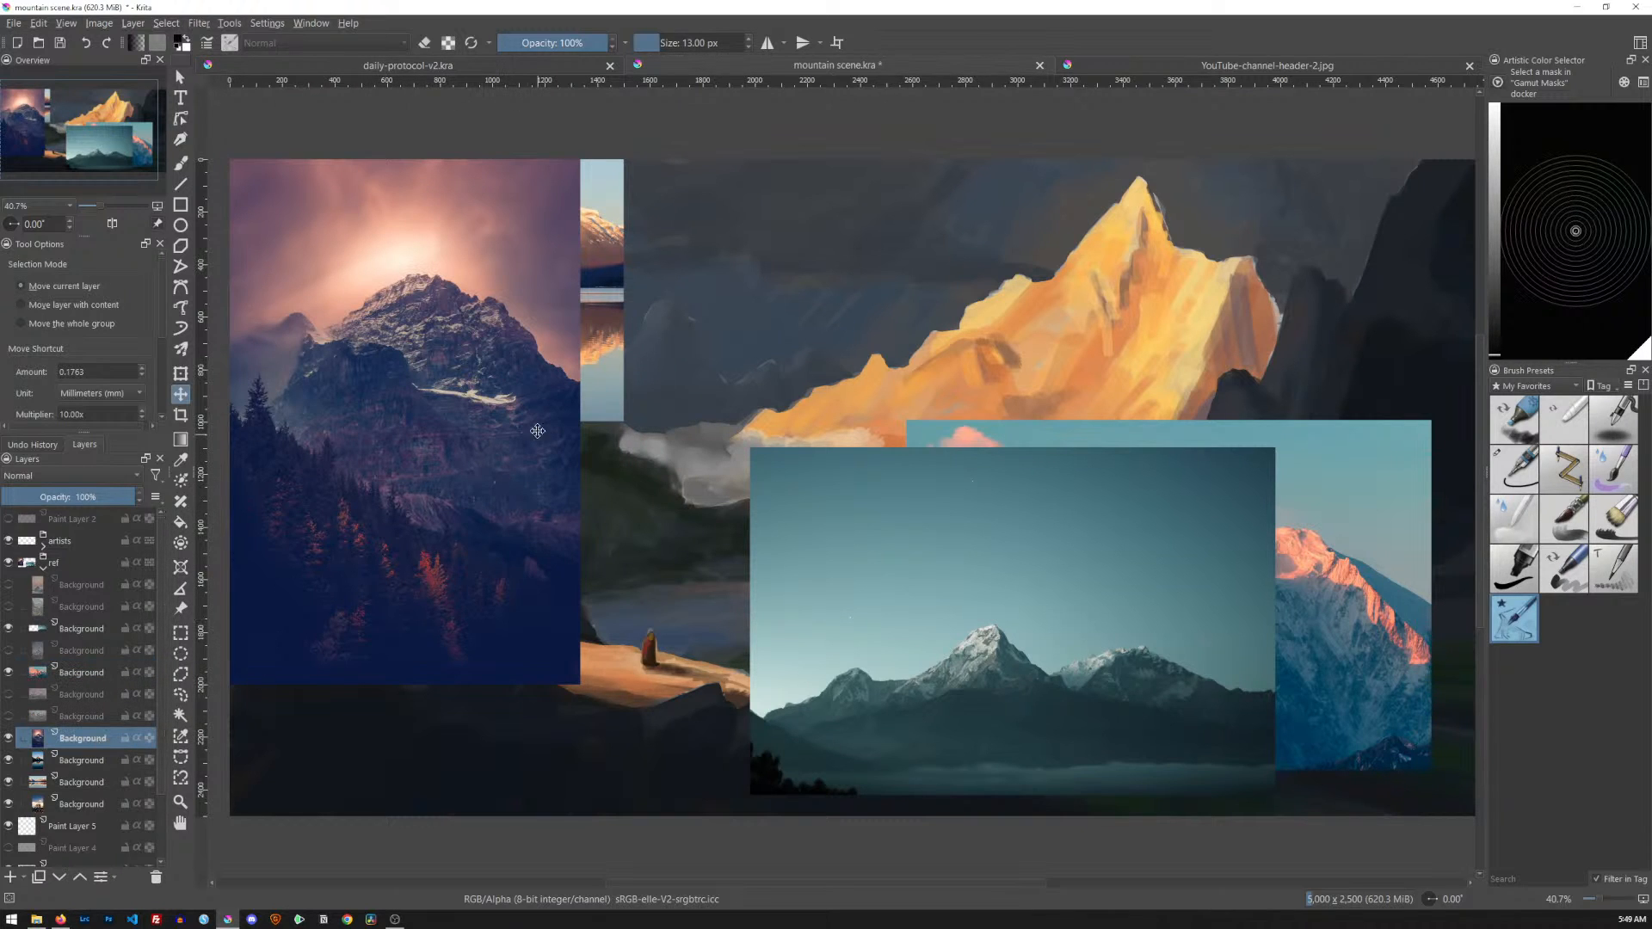
{"action": "left_click_drag", "start_coordinate": [473, 406], "coordinate": [664, 423]}
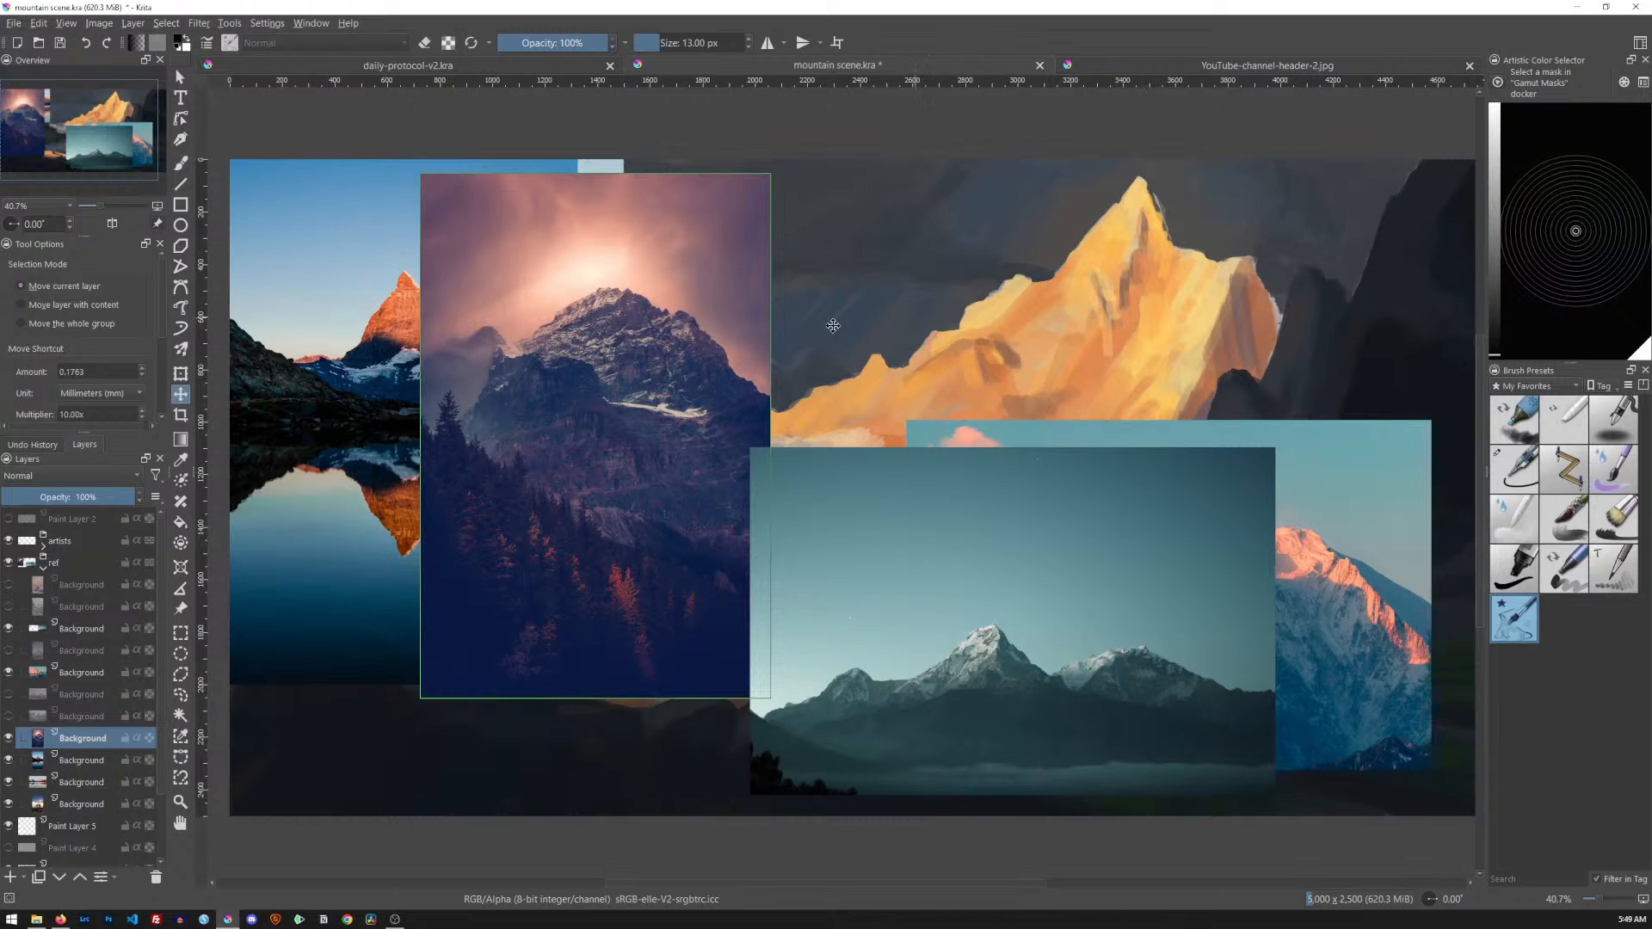
{"action": "left_click", "coordinate": [9, 738]}
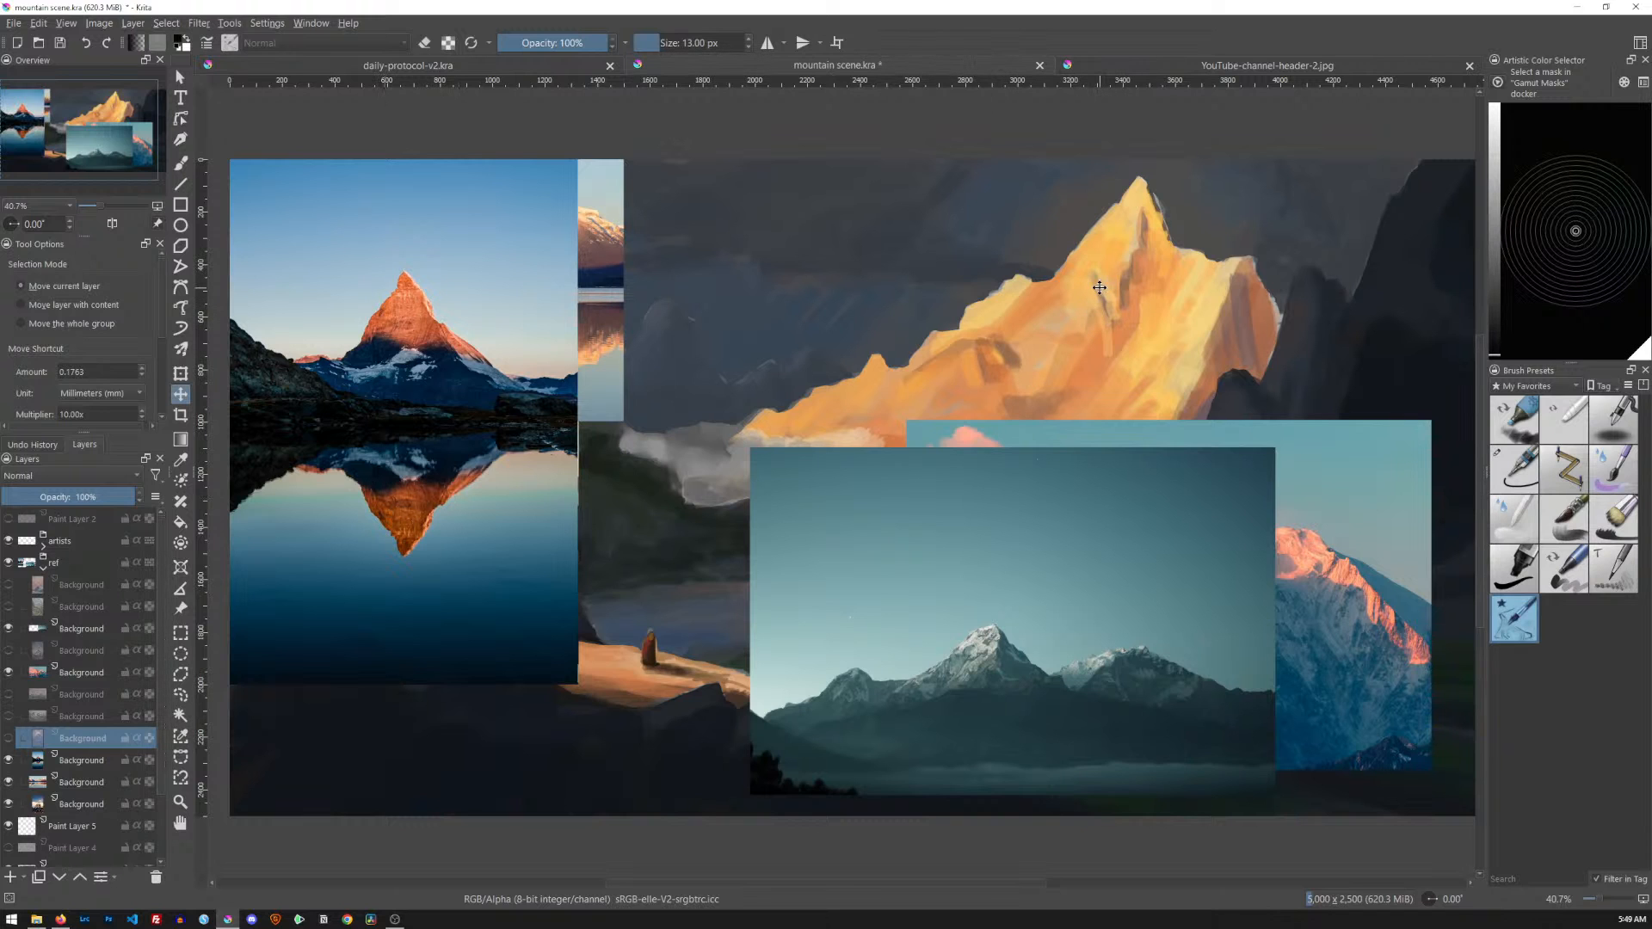
Move the photo of the orange-lit peak reflected in the lake rightward, close to the painted mountain
{"action": "left_click", "coordinate": [95, 761]}
{"action": "left_click_drag", "start_coordinate": [469, 364], "coordinate": [643, 388]}
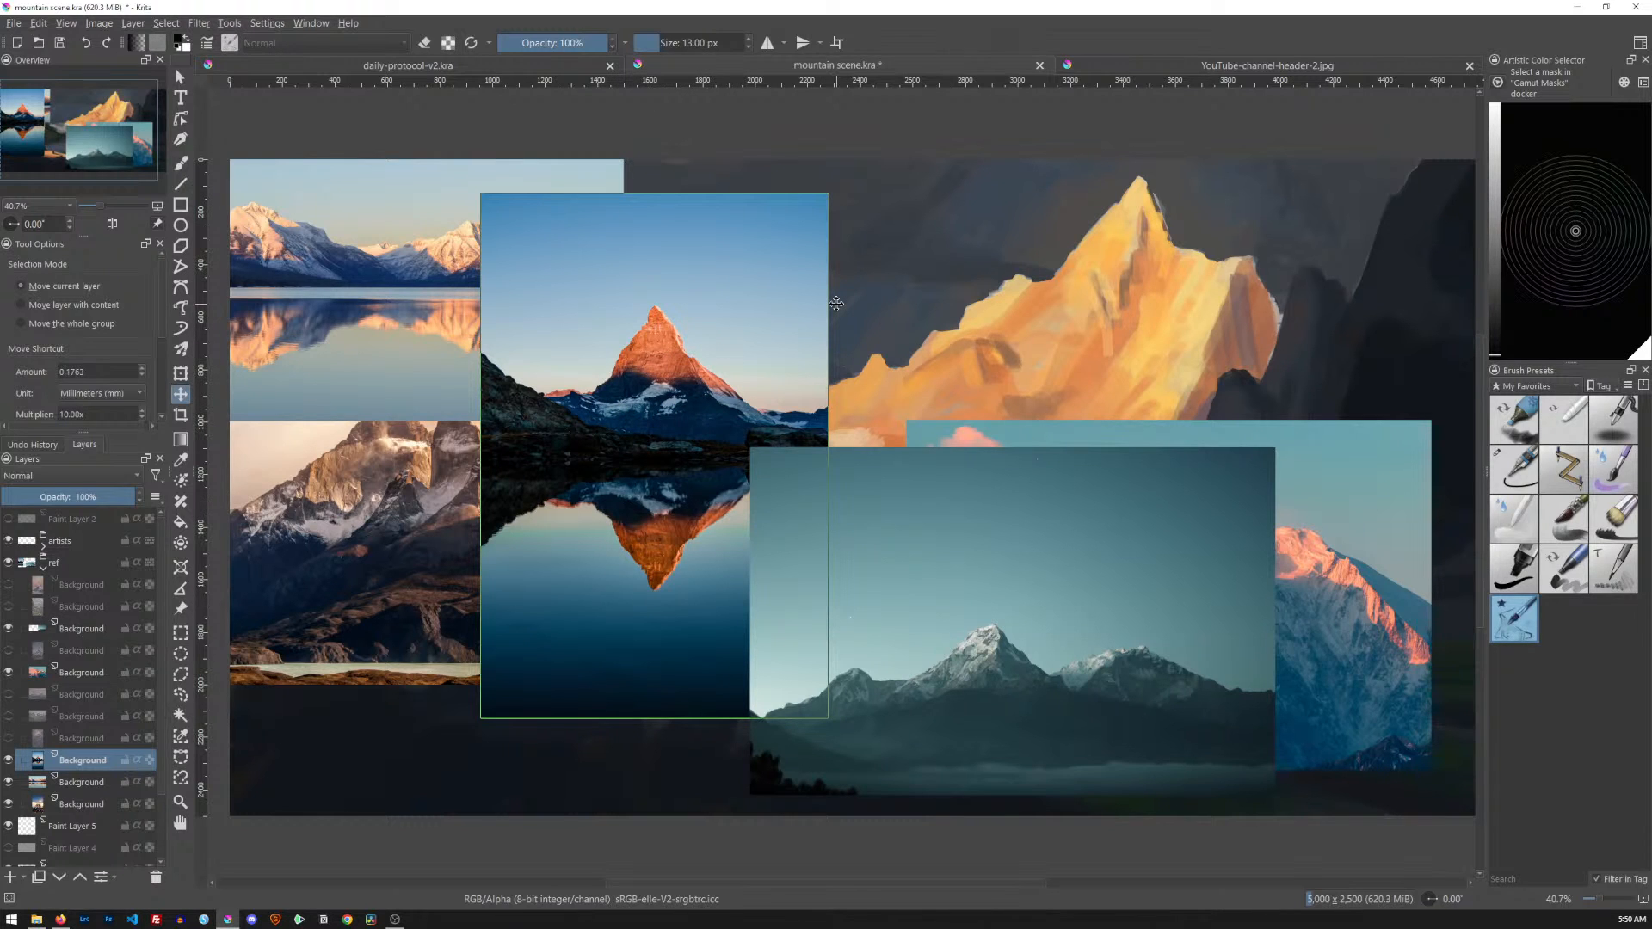
{"action": "left_click_drag", "start_coordinate": [683, 344], "coordinate": [645, 343]}
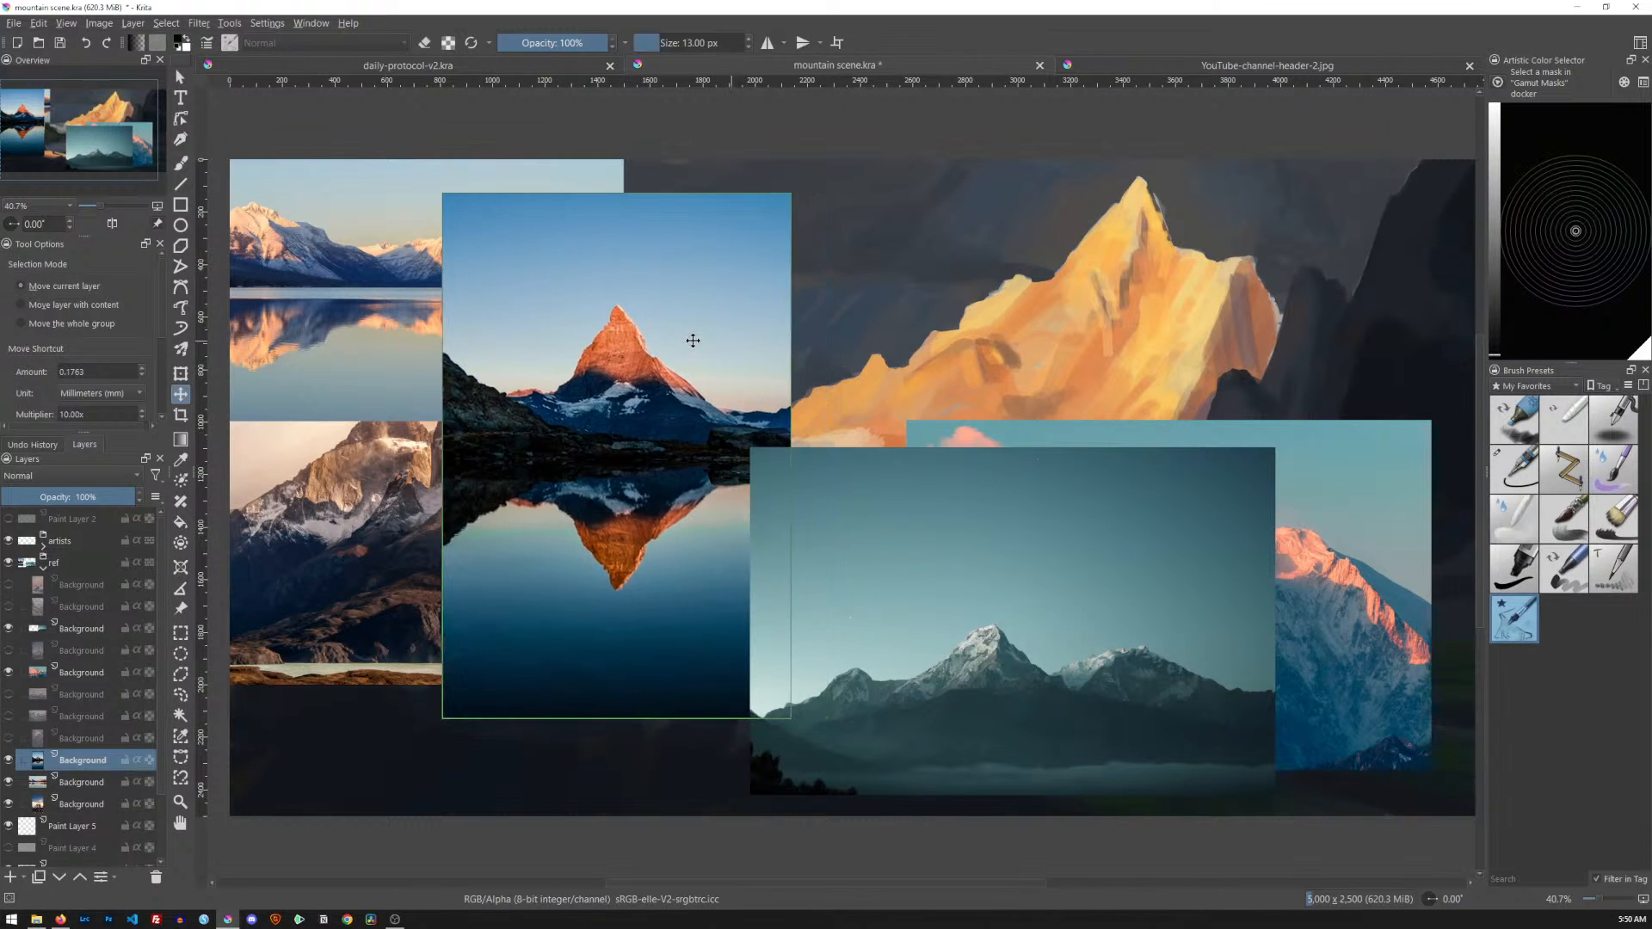
Preview the reflected orange peak photo in grayscale with an HSV/HSL adjustment at saturation -100
{"action": "key", "text": "ctrl+u"}
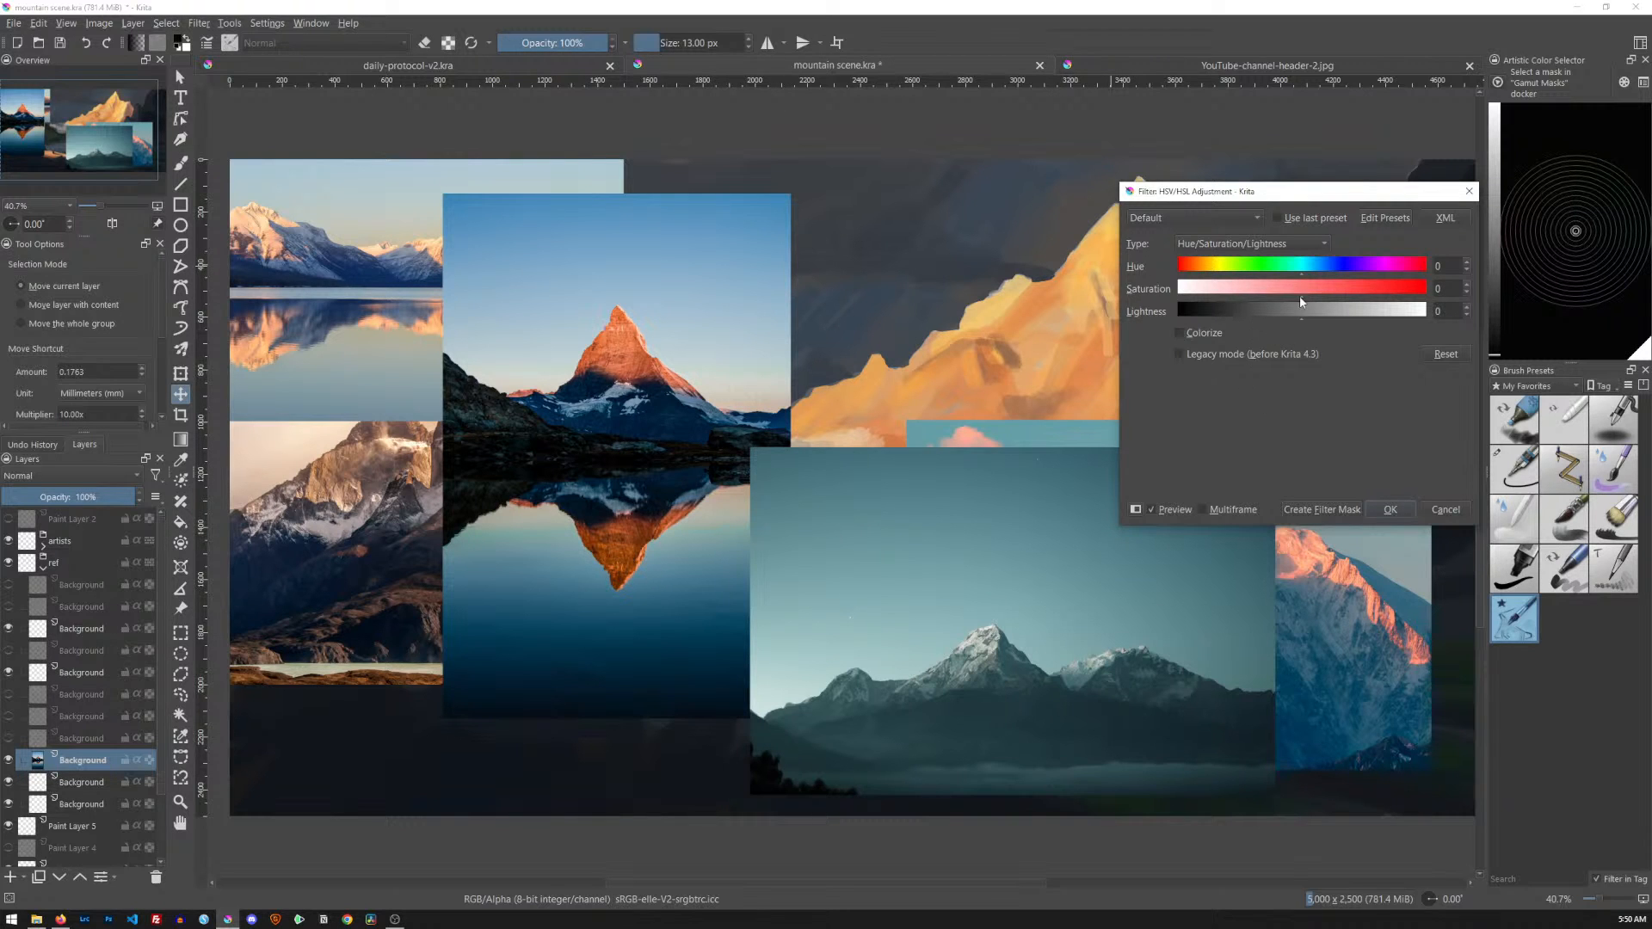
{"action": "left_click_drag", "start_coordinate": [1303, 301], "coordinate": [1190, 296]}
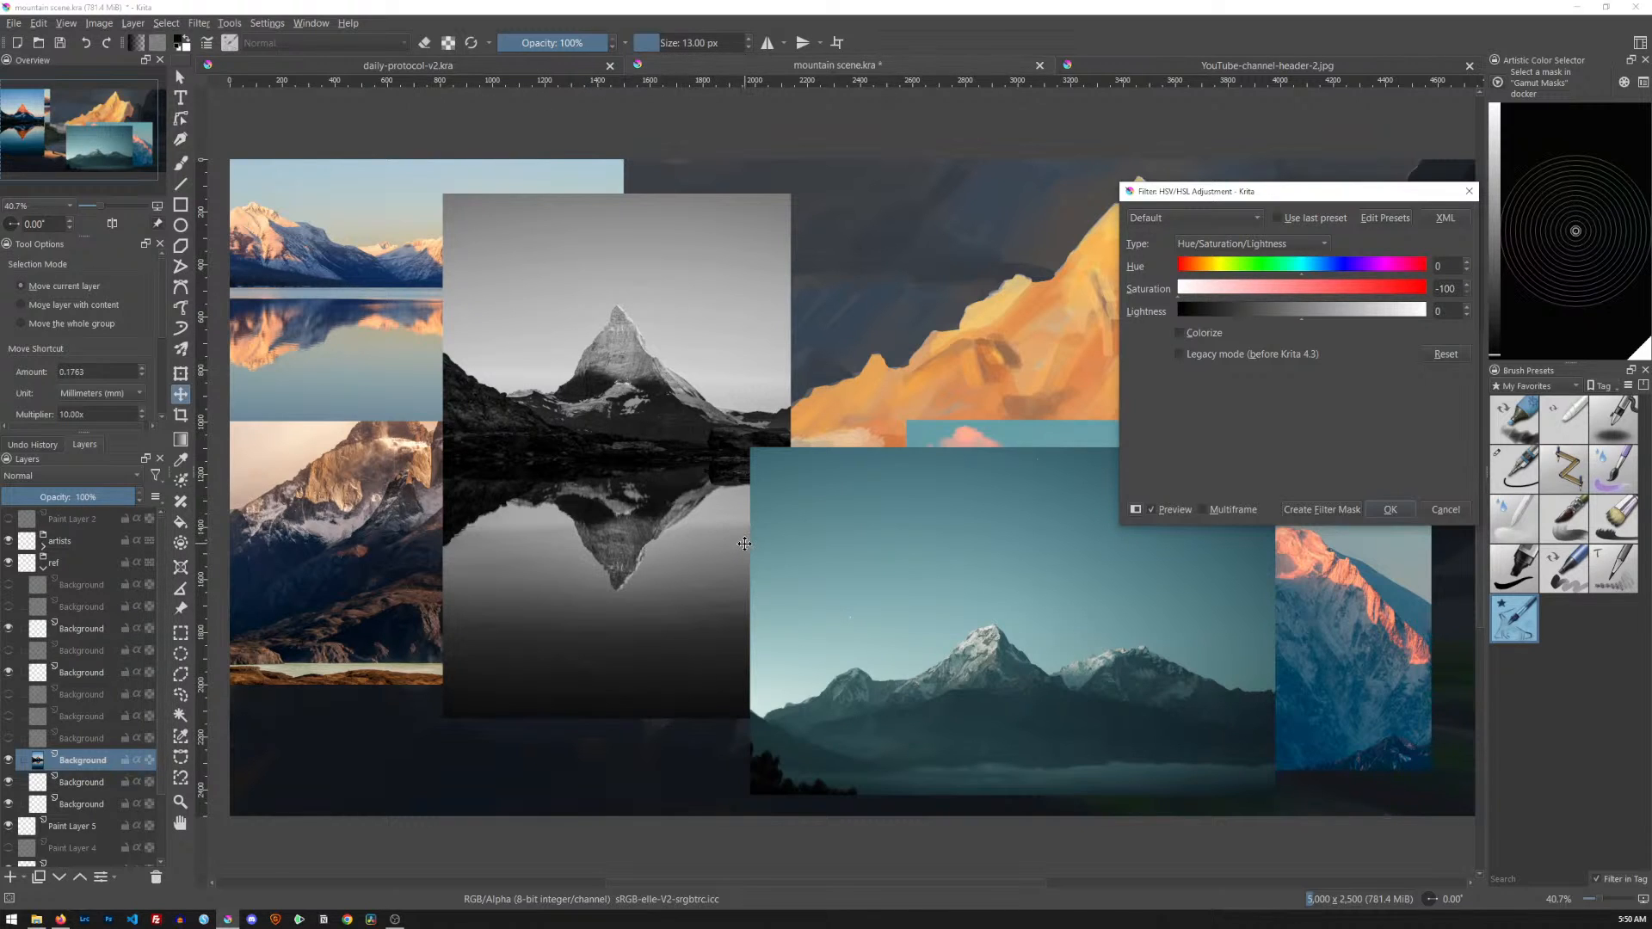
Choose a bright orange-red colour, activate the brush with the Revoy Inking-2-Medium-Flow preset, and cancel the HSV/HSL adjustment
{"action": "mouse_move", "coordinate": [1525, 191]}
{"action": "left_mouse_down"}
{"action": "mouse_move", "coordinate": [1536, 199]}
{"action": "mouse_move", "coordinate": [1515, 196]}
{"action": "mouse_move", "coordinate": [1503, 222]}
{"action": "left_mouse_up"}
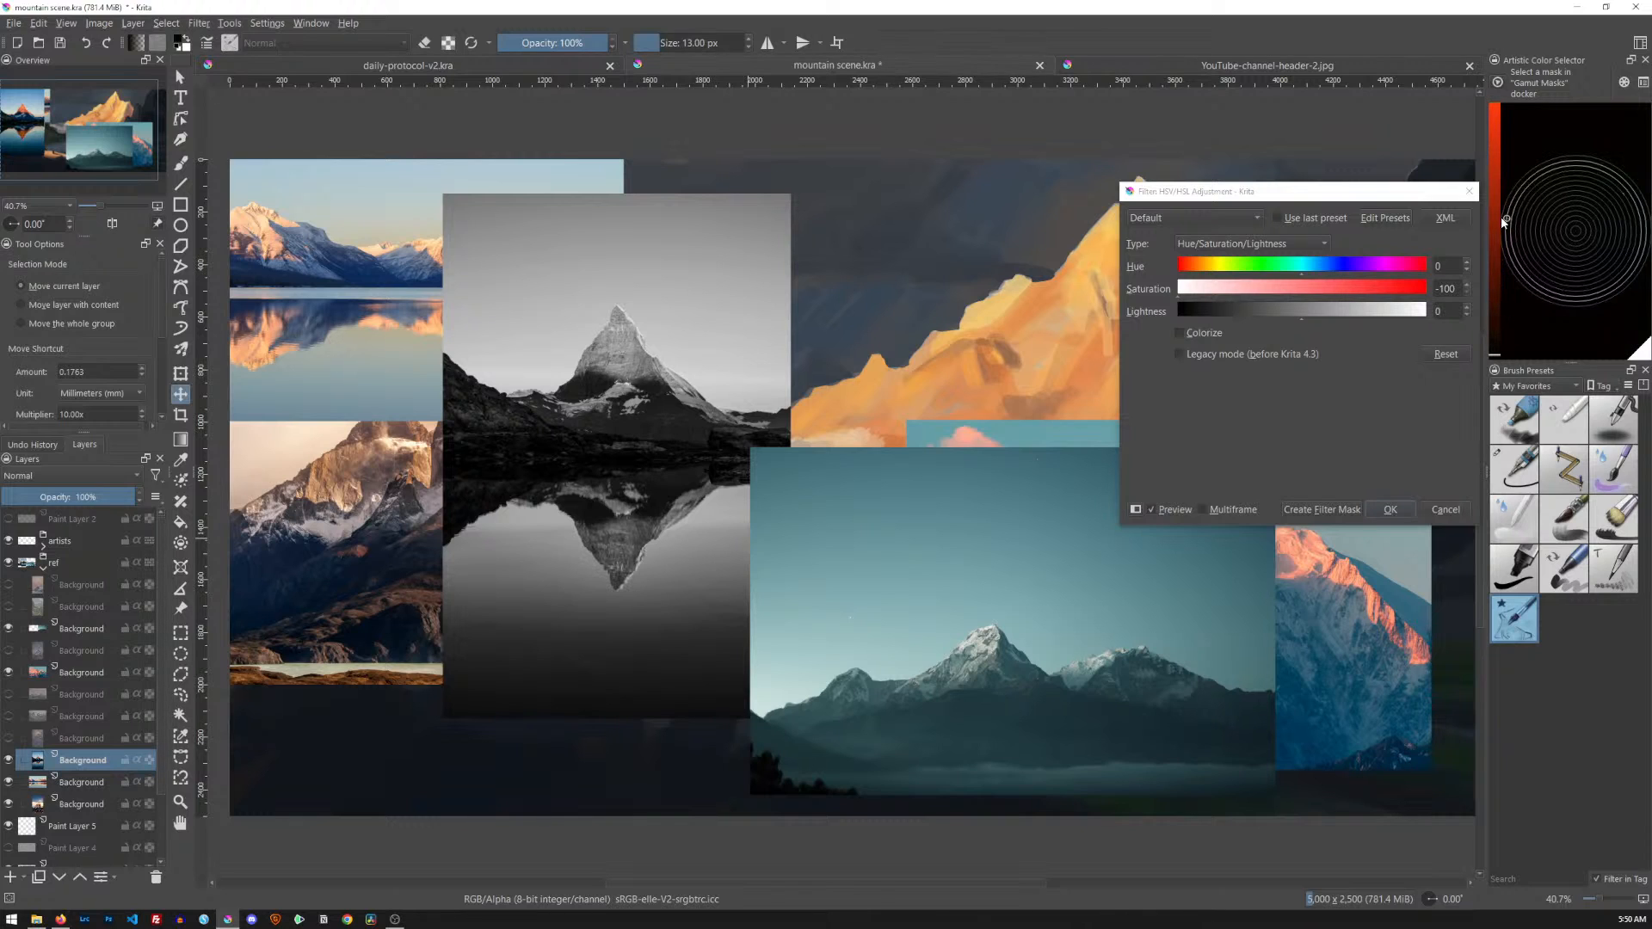
{"action": "left_click_drag", "start_coordinate": [1489, 143], "coordinate": [1494, 111]}
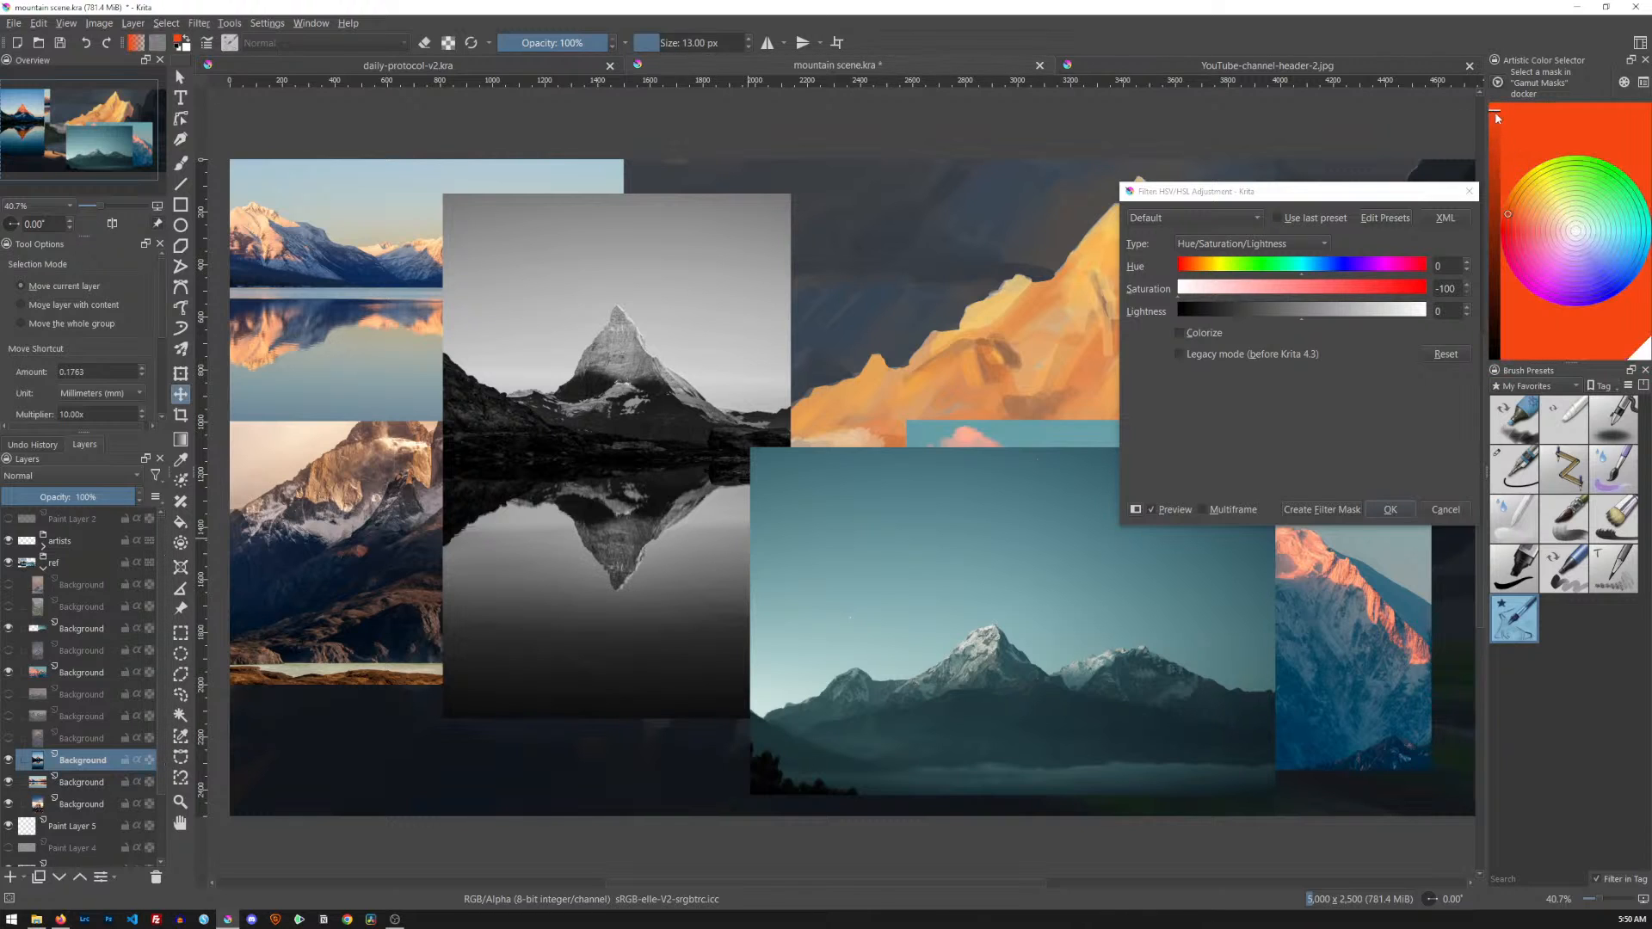
{"action": "left_click", "coordinate": [1516, 473]}
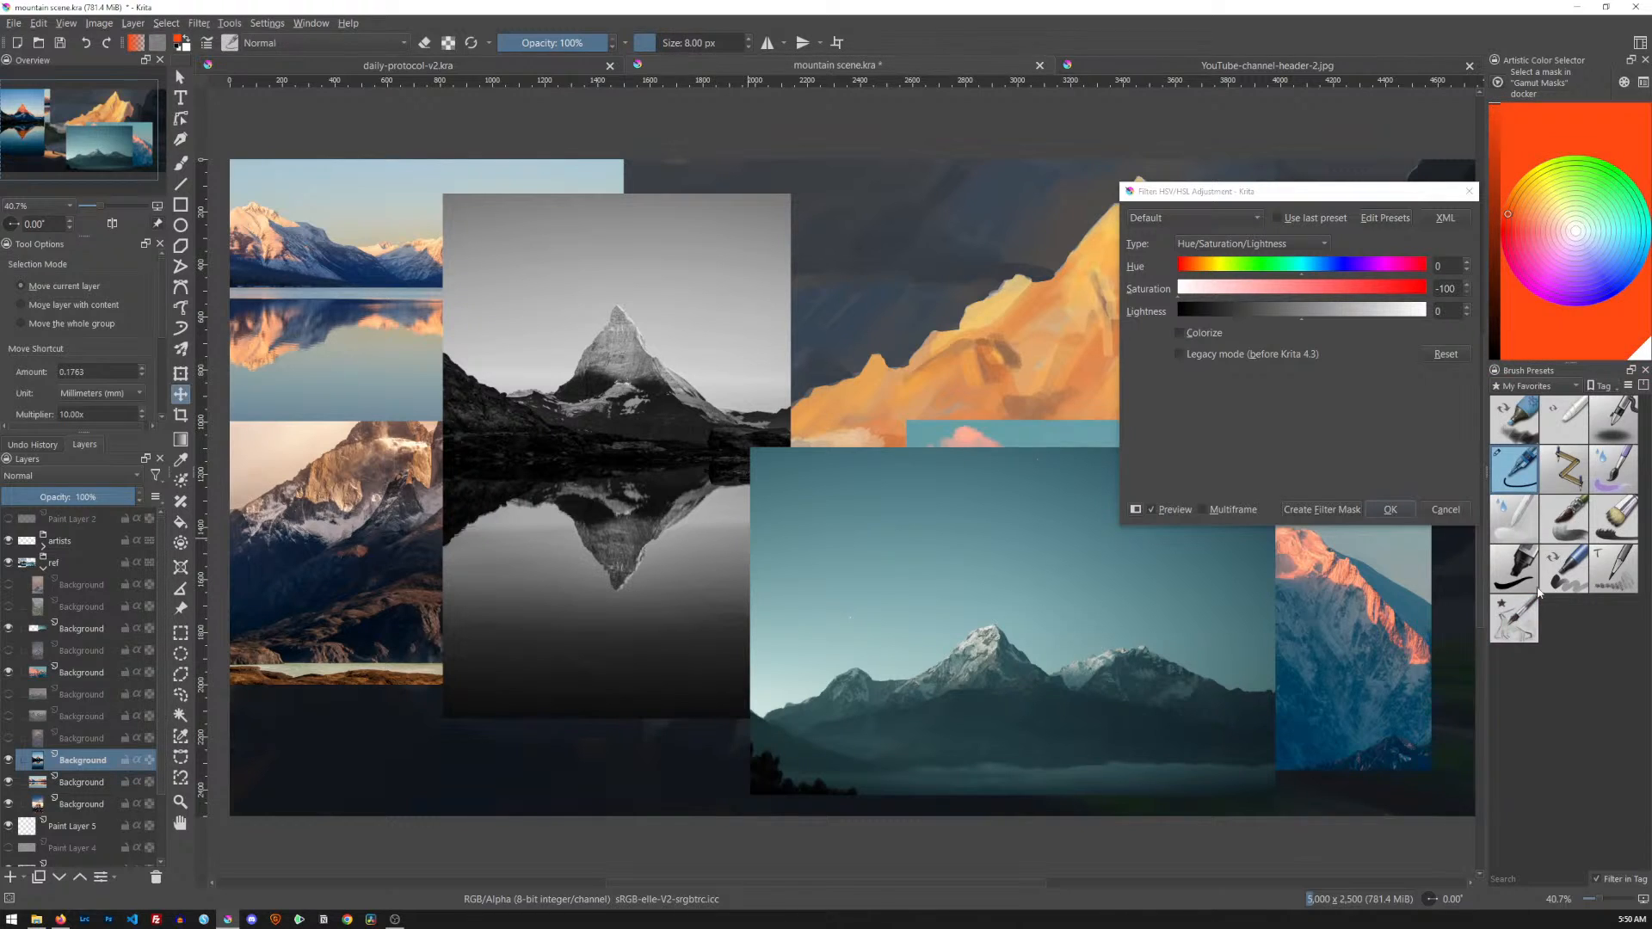
{"action": "left_click", "coordinate": [1514, 617]}
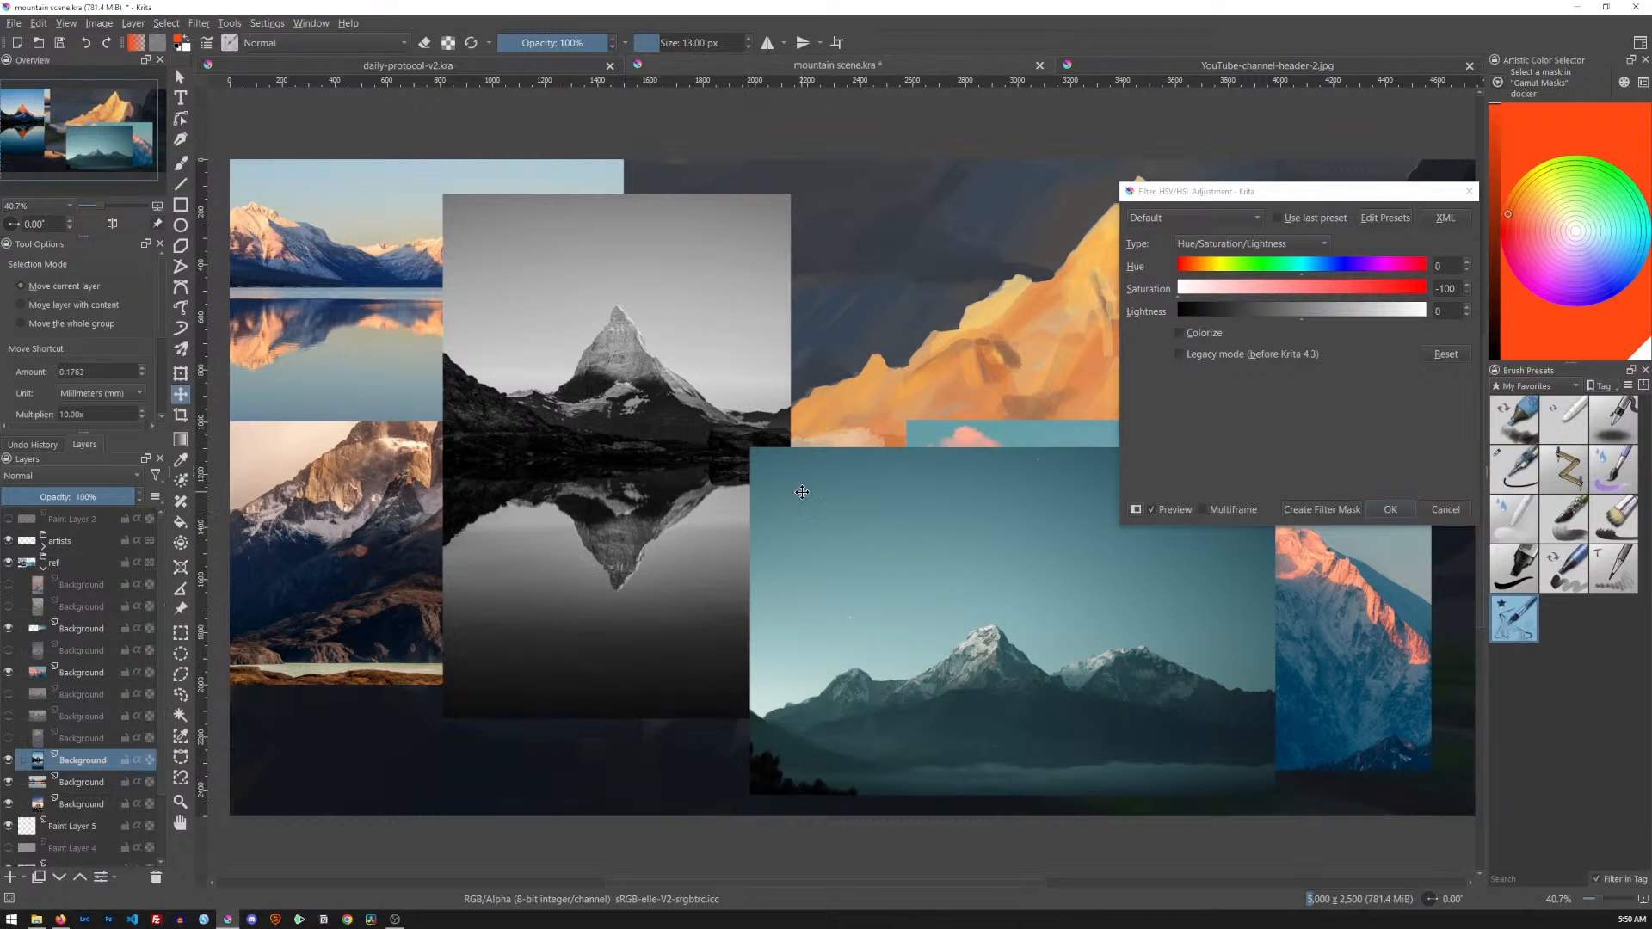
{"action": "key", "text": "b"}
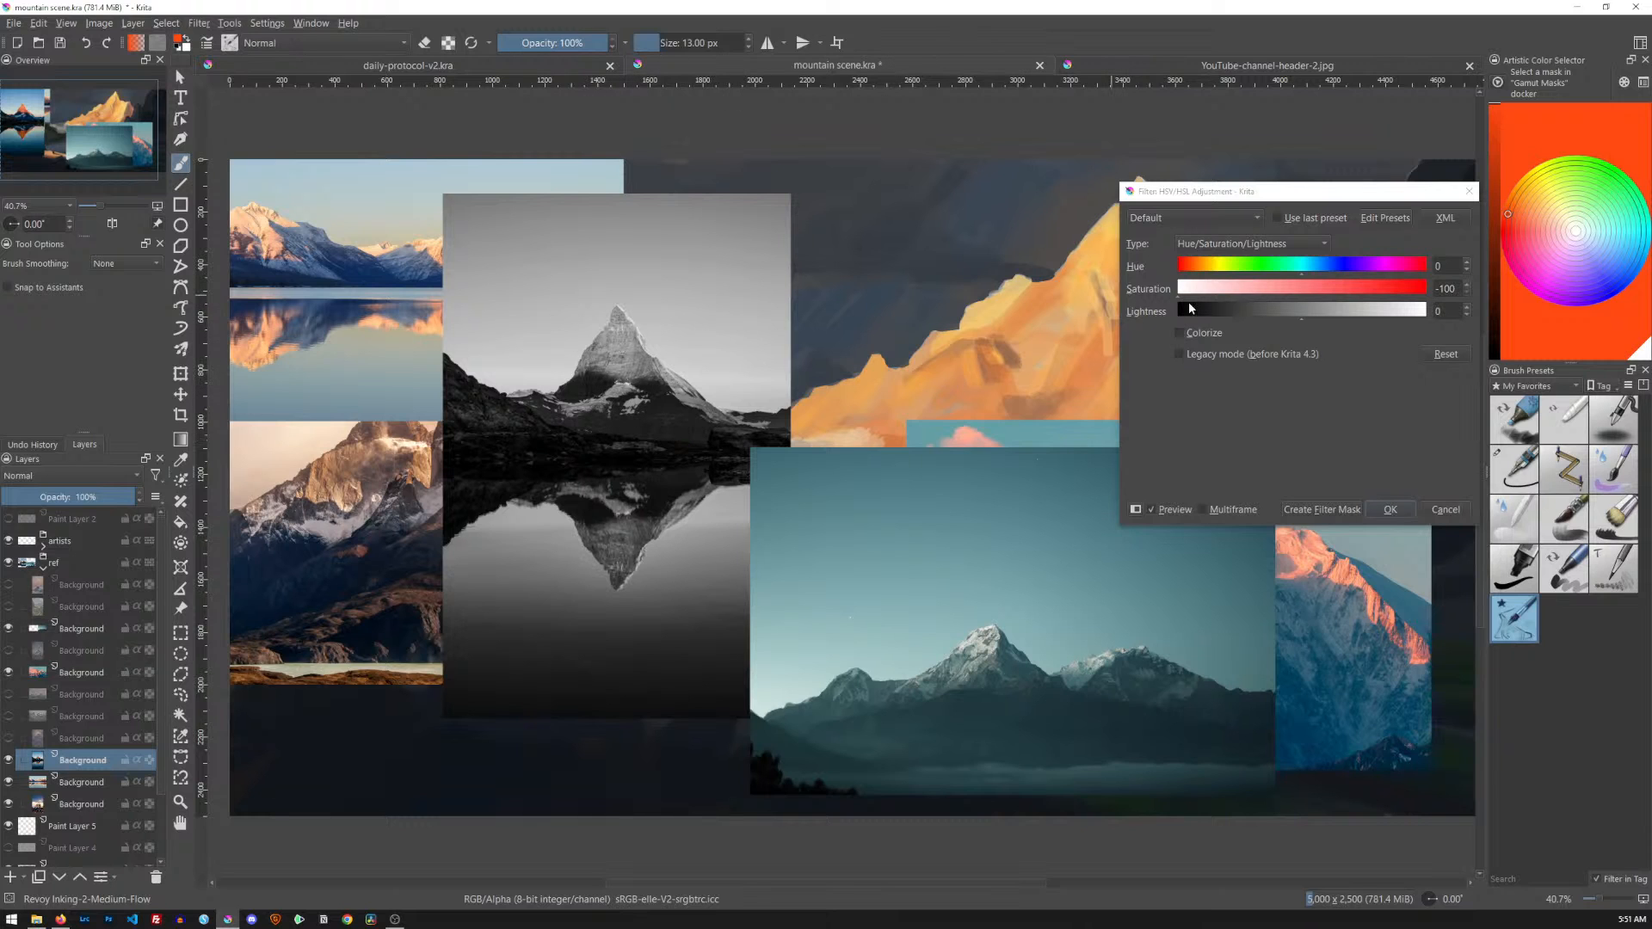
{"action": "left_click", "coordinate": [1438, 509]}
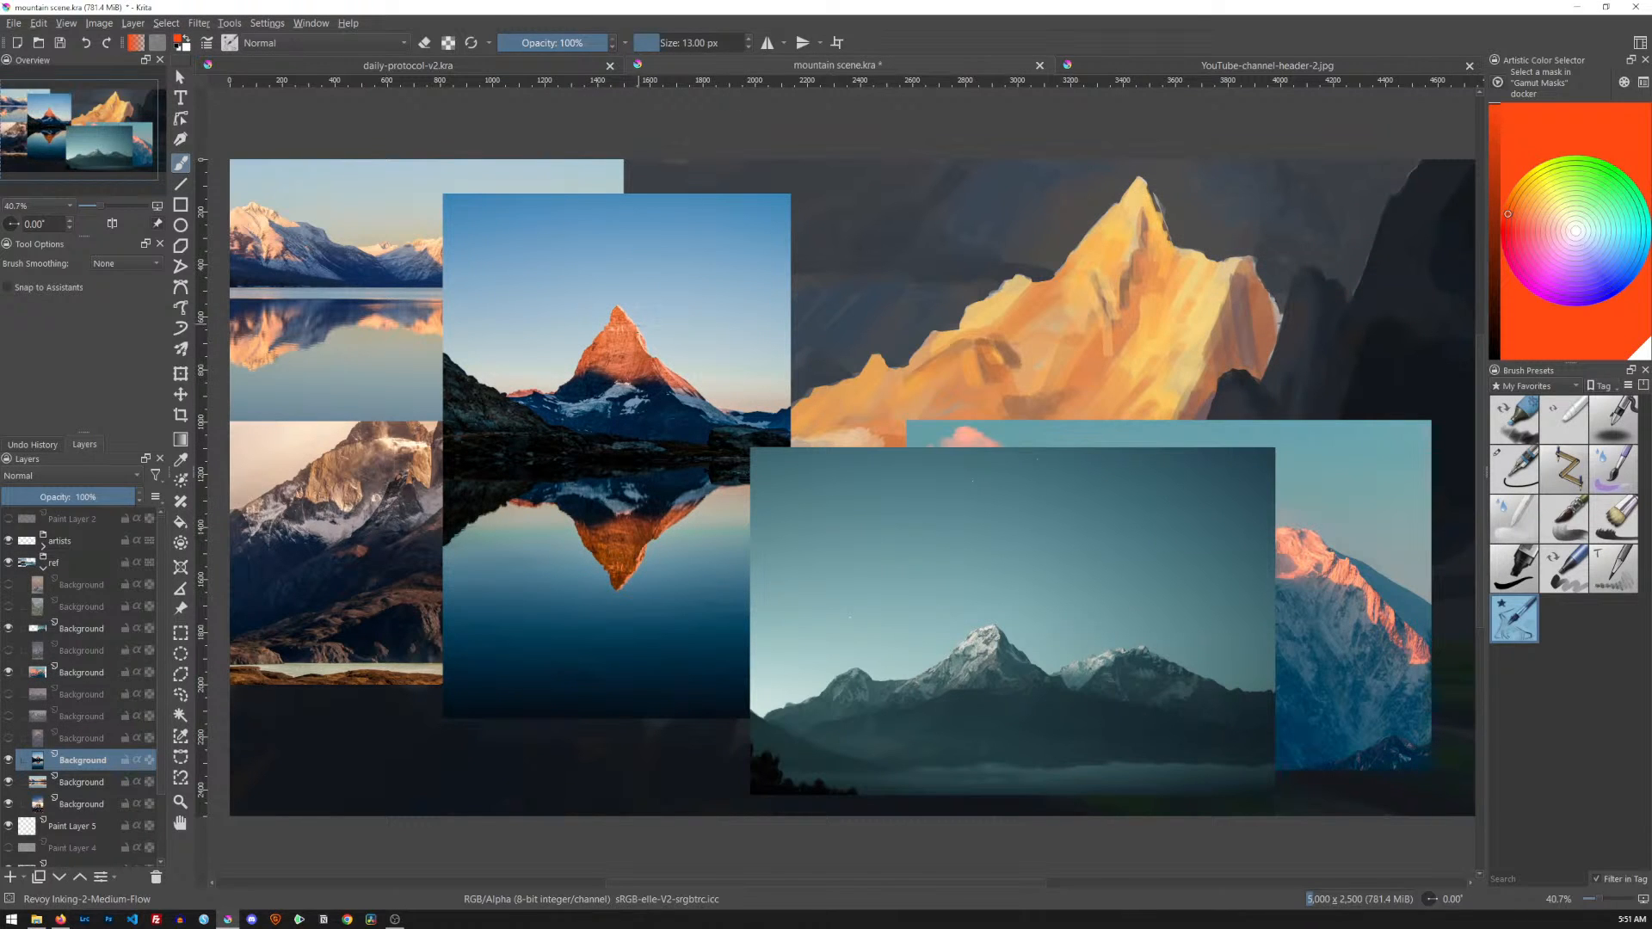
Sketch loose orange-red marks over the peak and sky of the reflected orange peak photo, and undo them all
{"action": "mouse_move", "coordinate": [566, 372]}
{"action": "left_mouse_down"}
{"action": "mouse_move", "coordinate": [590, 332]}
{"action": "mouse_move", "coordinate": [678, 360]}
{"action": "left_mouse_up"}
{"action": "key", "text": "ctrl+z"}
{"action": "left_click_drag", "start_coordinate": [680, 279], "coordinate": [656, 286]}
{"action": "left_click_drag", "start_coordinate": [666, 342], "coordinate": [647, 353]}
{"action": "key", "text": "ctrl+z"}
{"action": "key", "text": "ctrl+z"}
{"action": "key", "text": "ctrl+z"}
{"action": "key", "text": "ctrl+z"}
{"action": "key", "text": "ctrl+z"}
{"action": "key", "text": "ctrl+z"}
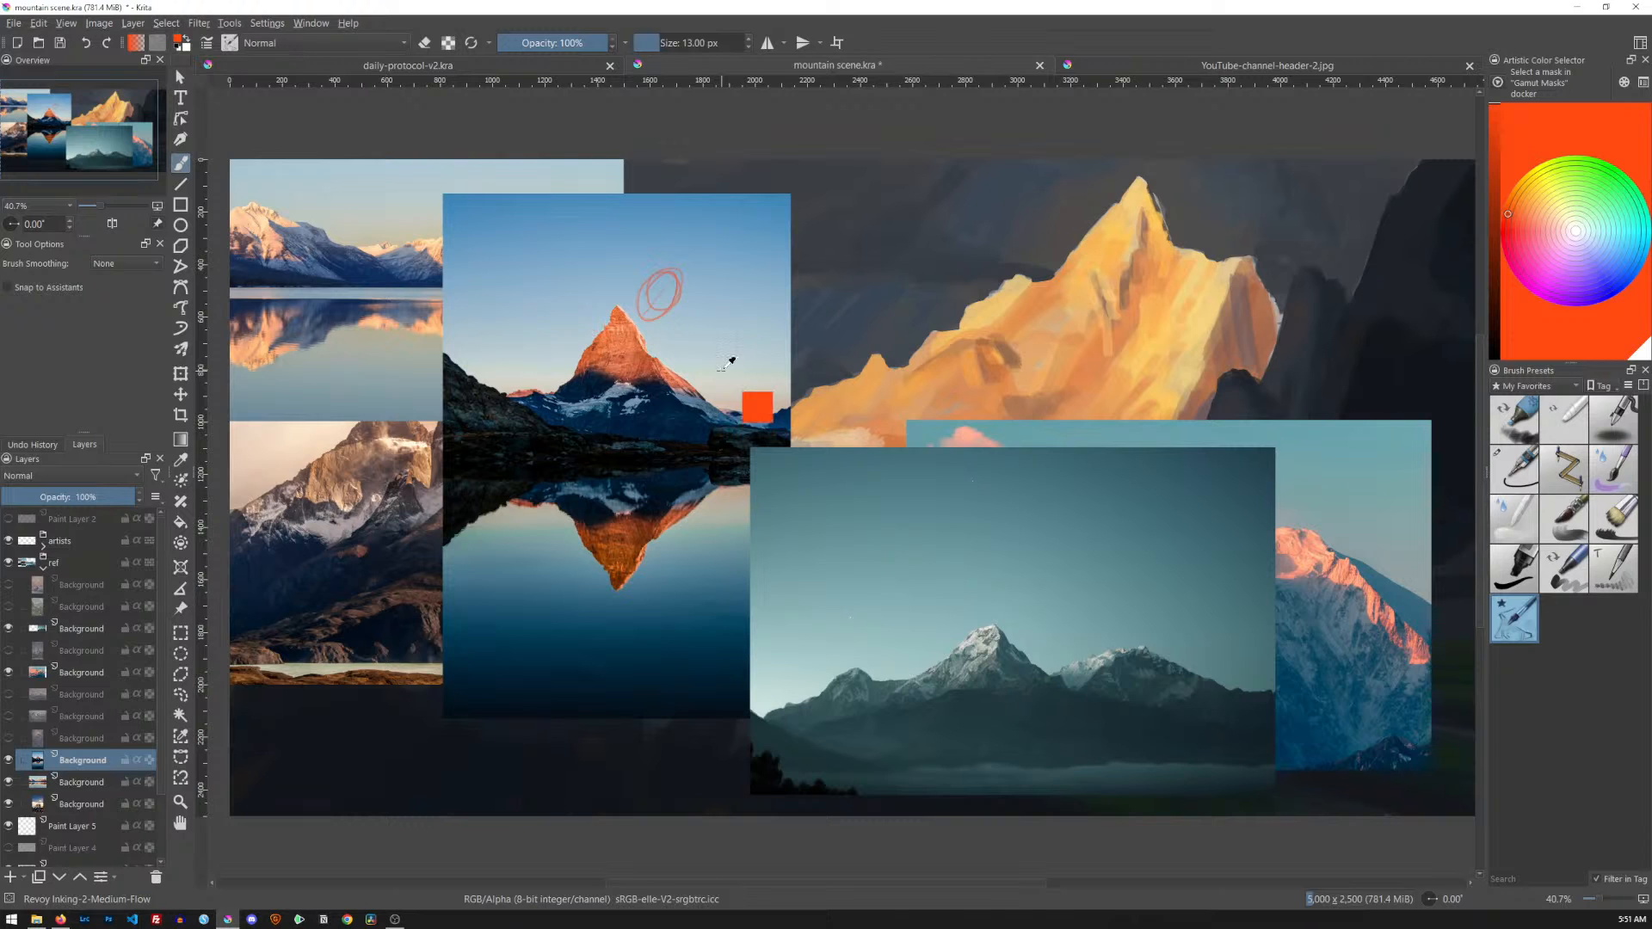
{"action": "key", "text": "ctrl+z"}
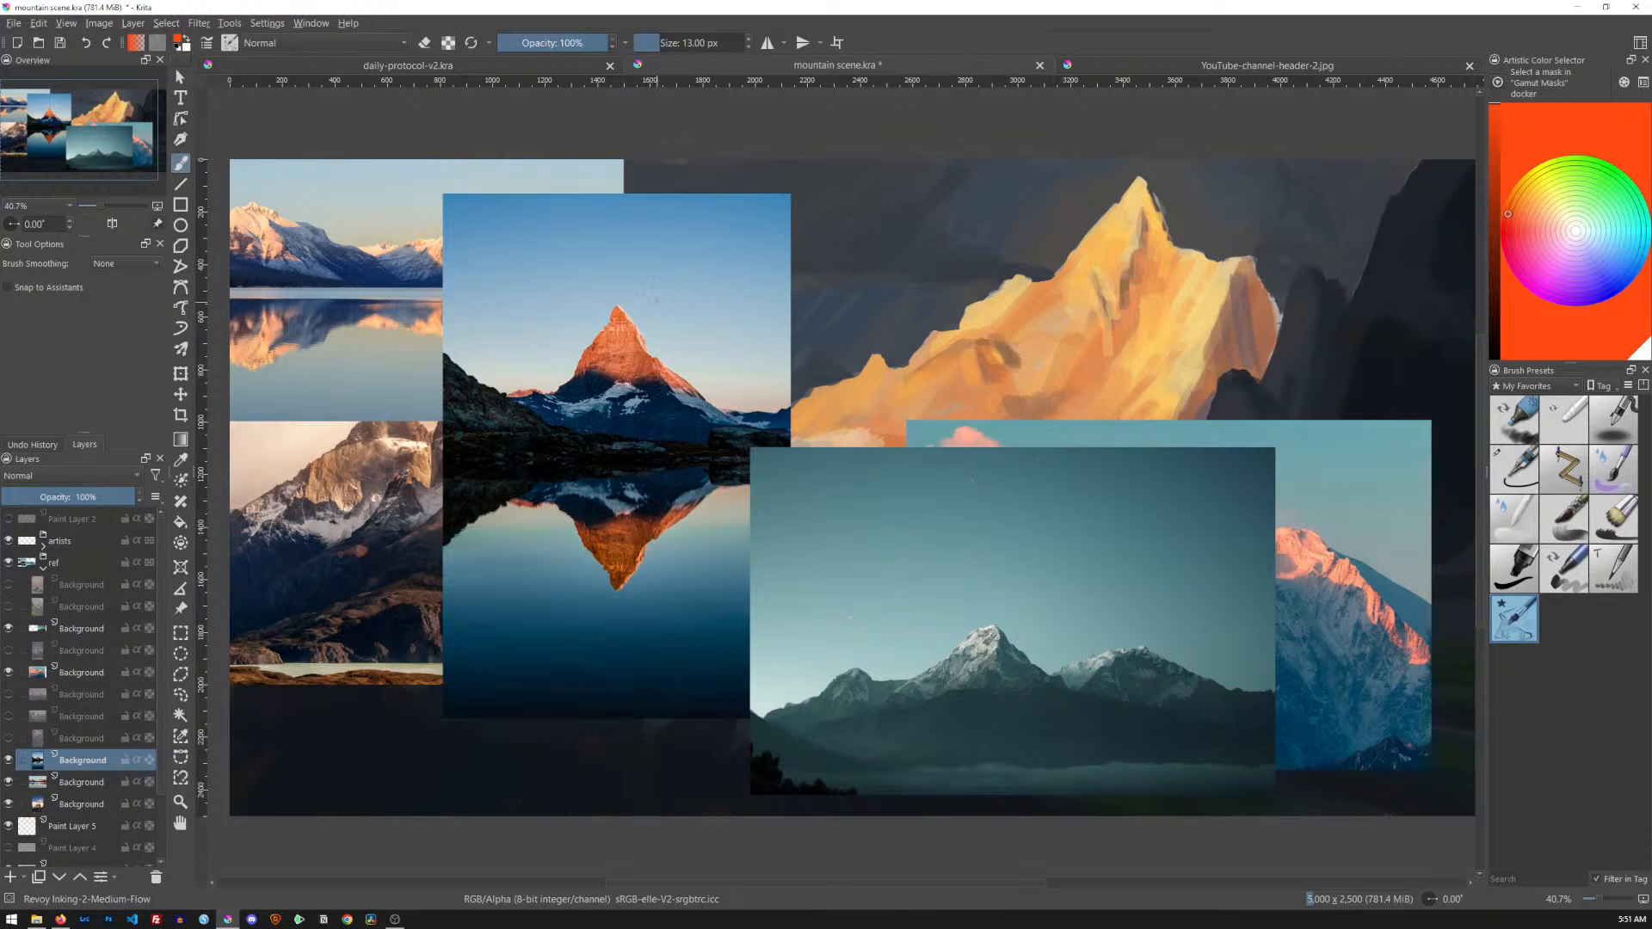
Preview the reflected orange peak photo at saturation -100, examine its light and shadow values up close, and cancel the adjustment
{"action": "key", "text": "ctrl+u"}
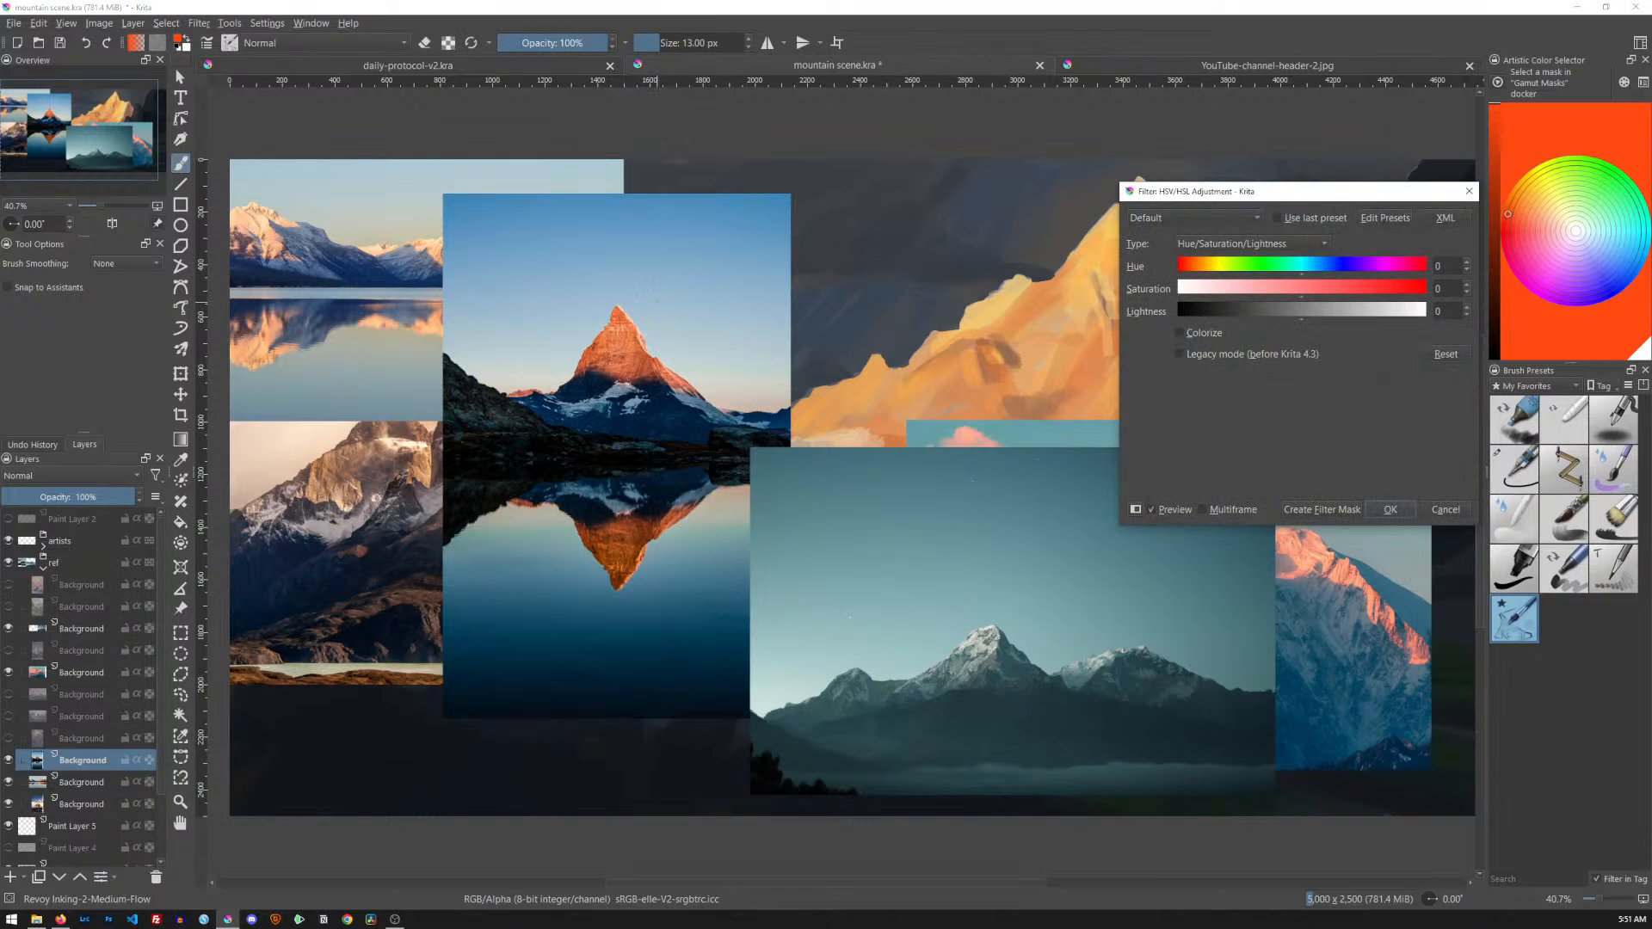
{"action": "left_click_drag", "start_coordinate": [1302, 293], "coordinate": [1178, 289]}
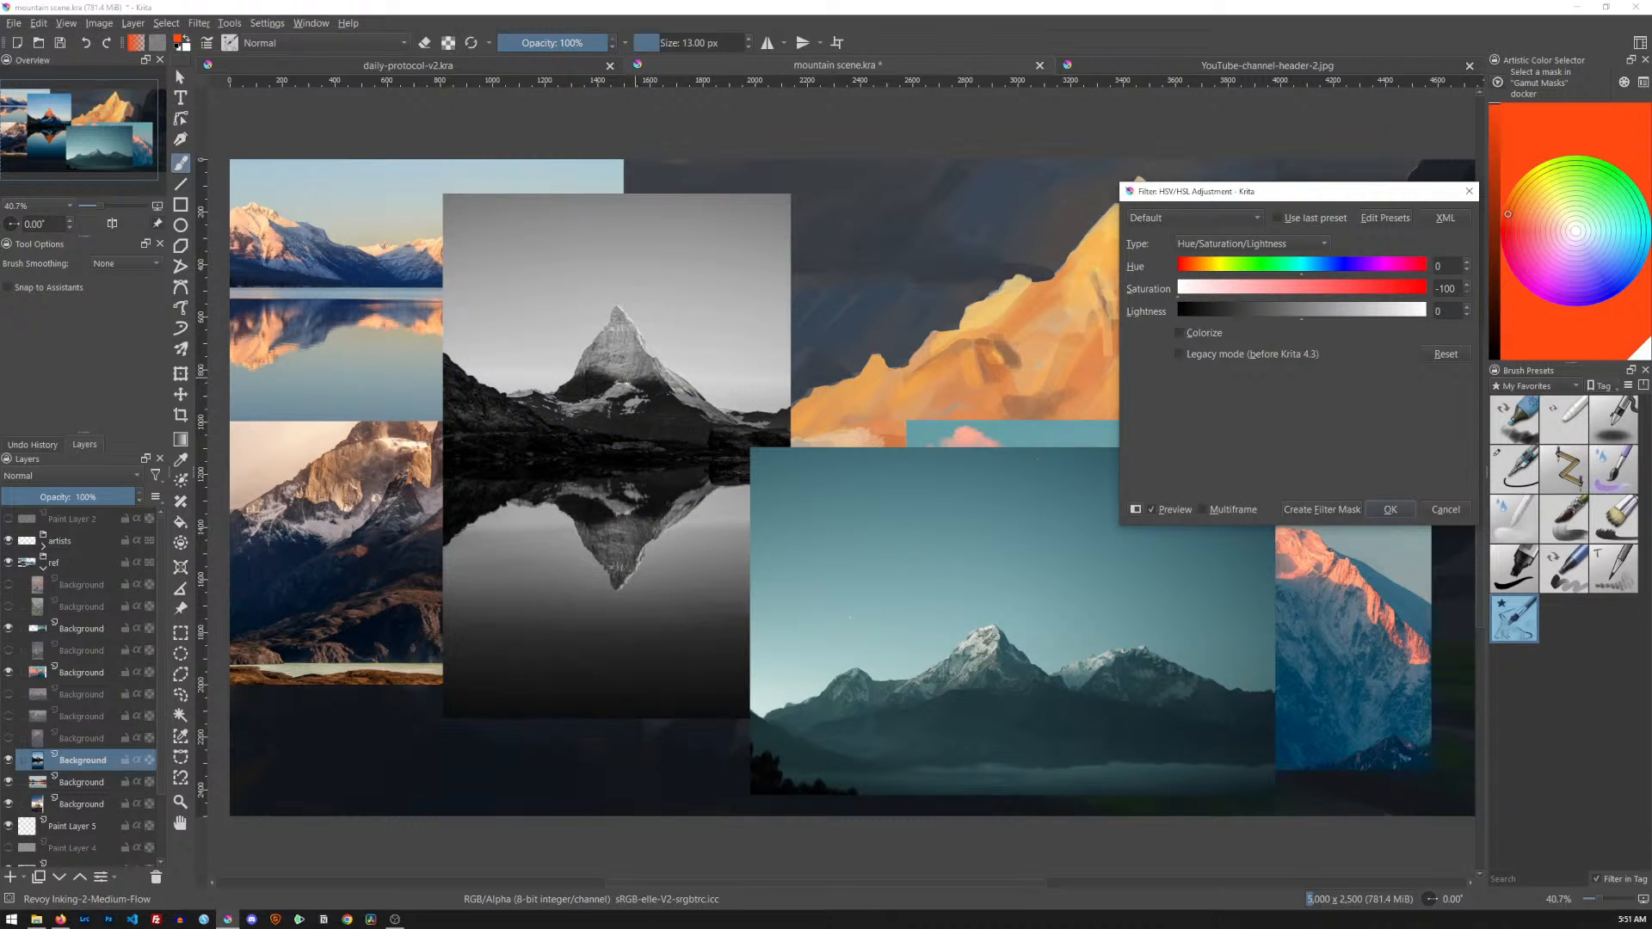
{"action": "scroll", "coordinate": [714, 317], "scroll_direction": "up", "scroll_amount": 3}
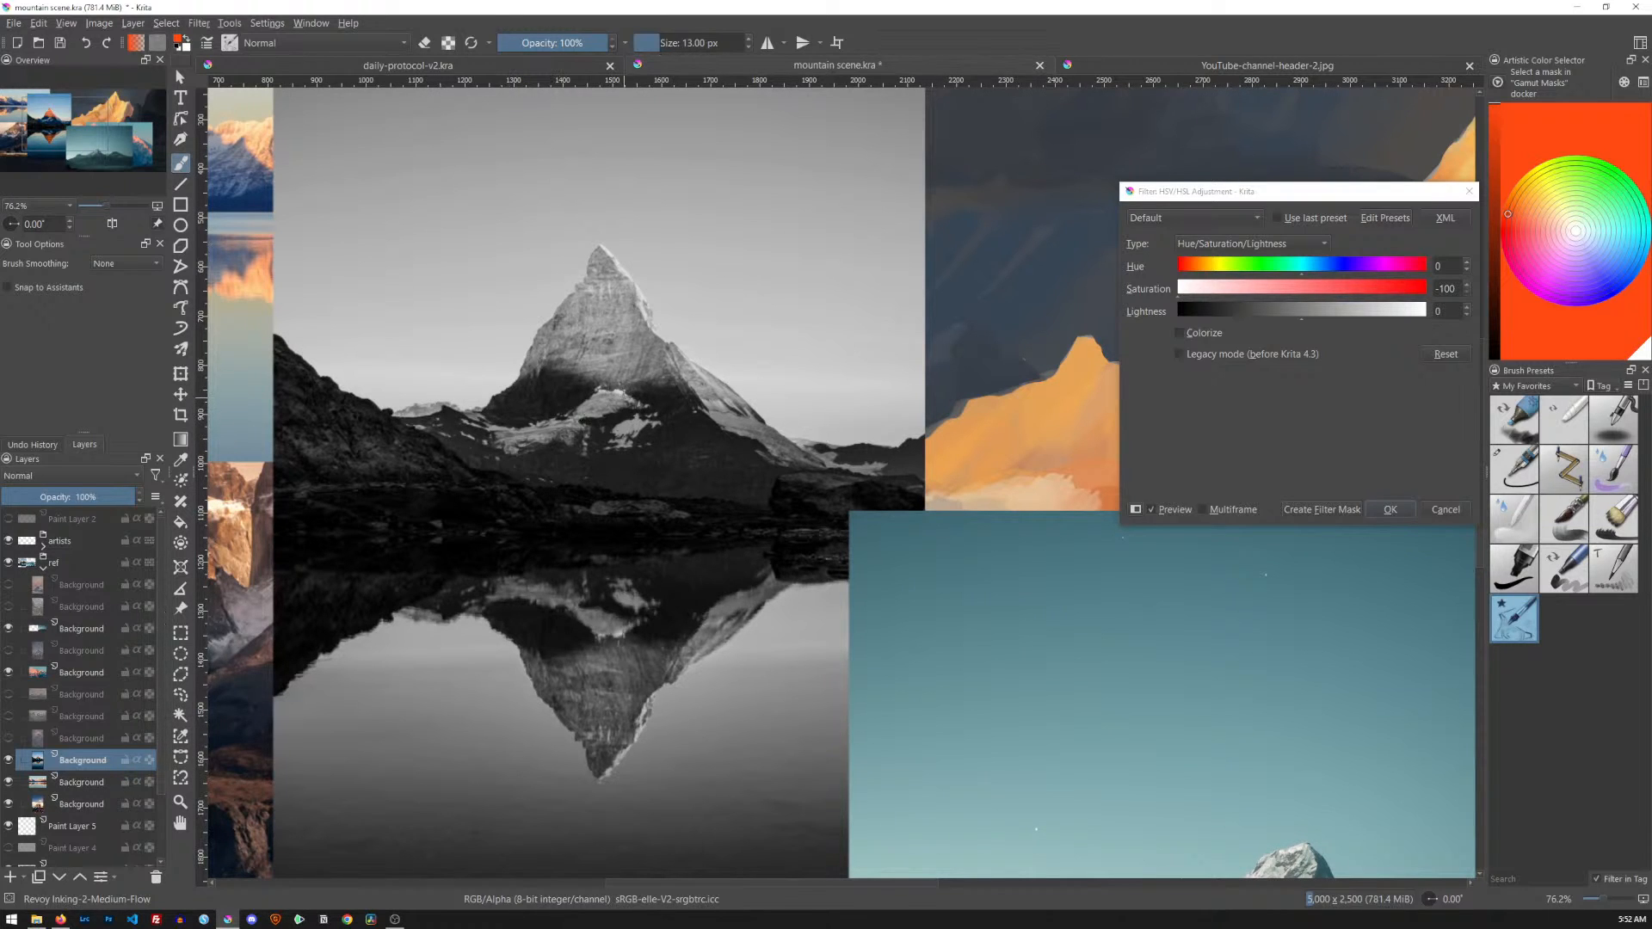
{"action": "scroll", "coordinate": [602, 387], "scroll_direction": "up", "scroll_amount": 4}
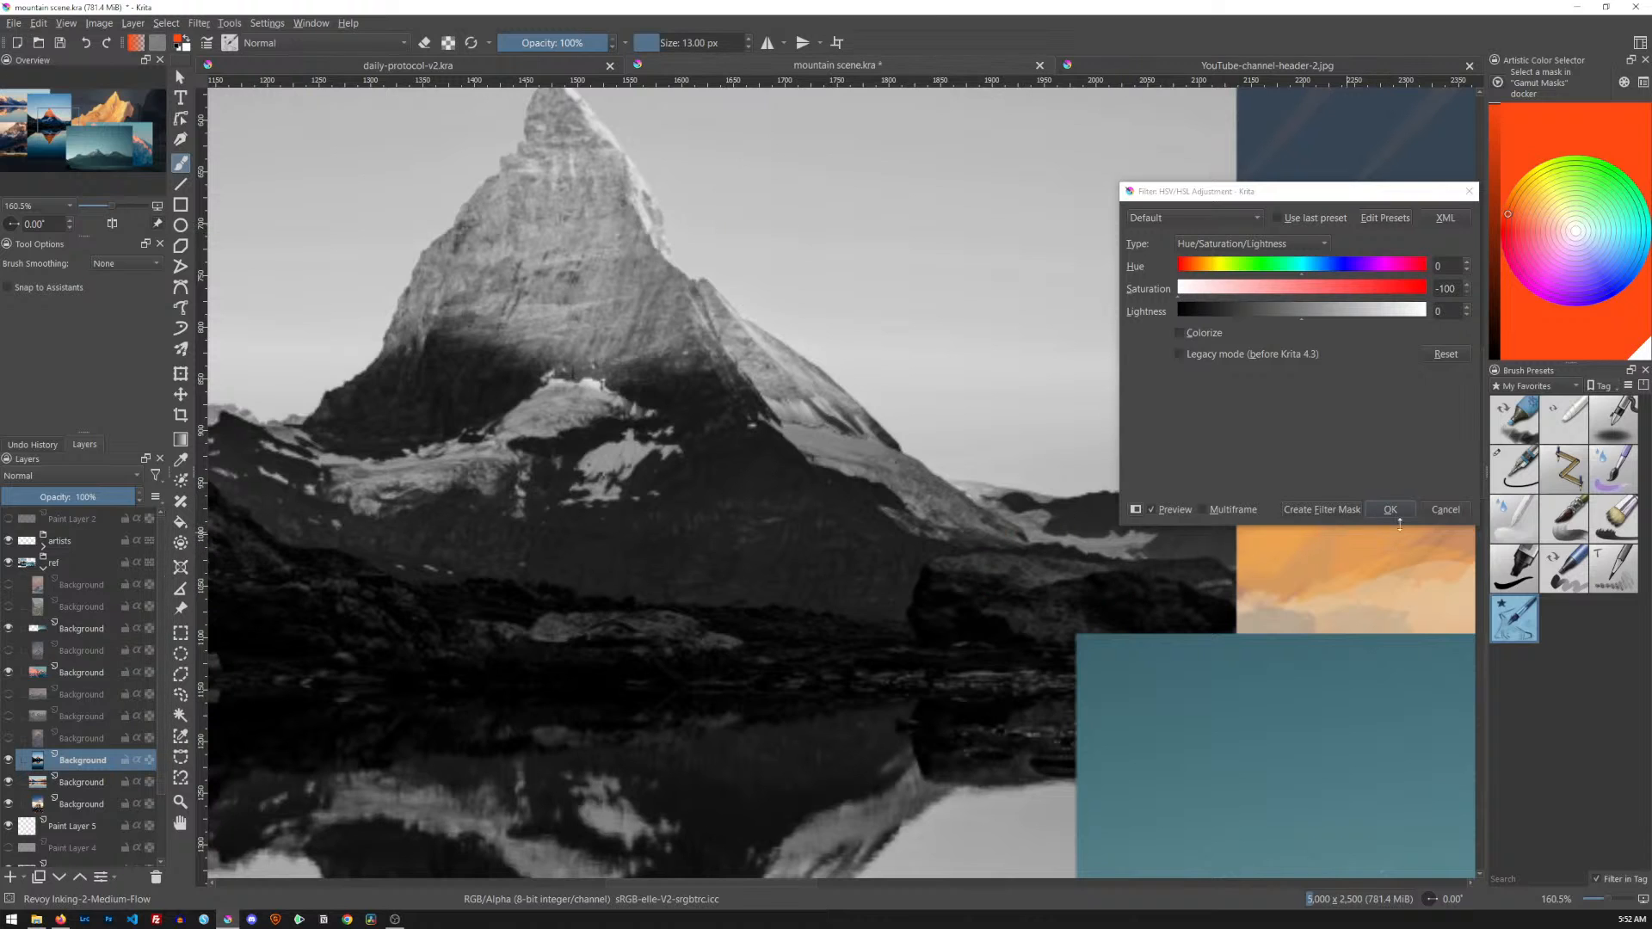
{"action": "mouse_move", "coordinate": [1181, 297]}
{"action": "left_mouse_down"}
{"action": "mouse_move", "coordinate": [1305, 297]}
{"action": "mouse_move", "coordinate": [1185, 294]}
{"action": "left_mouse_up"}
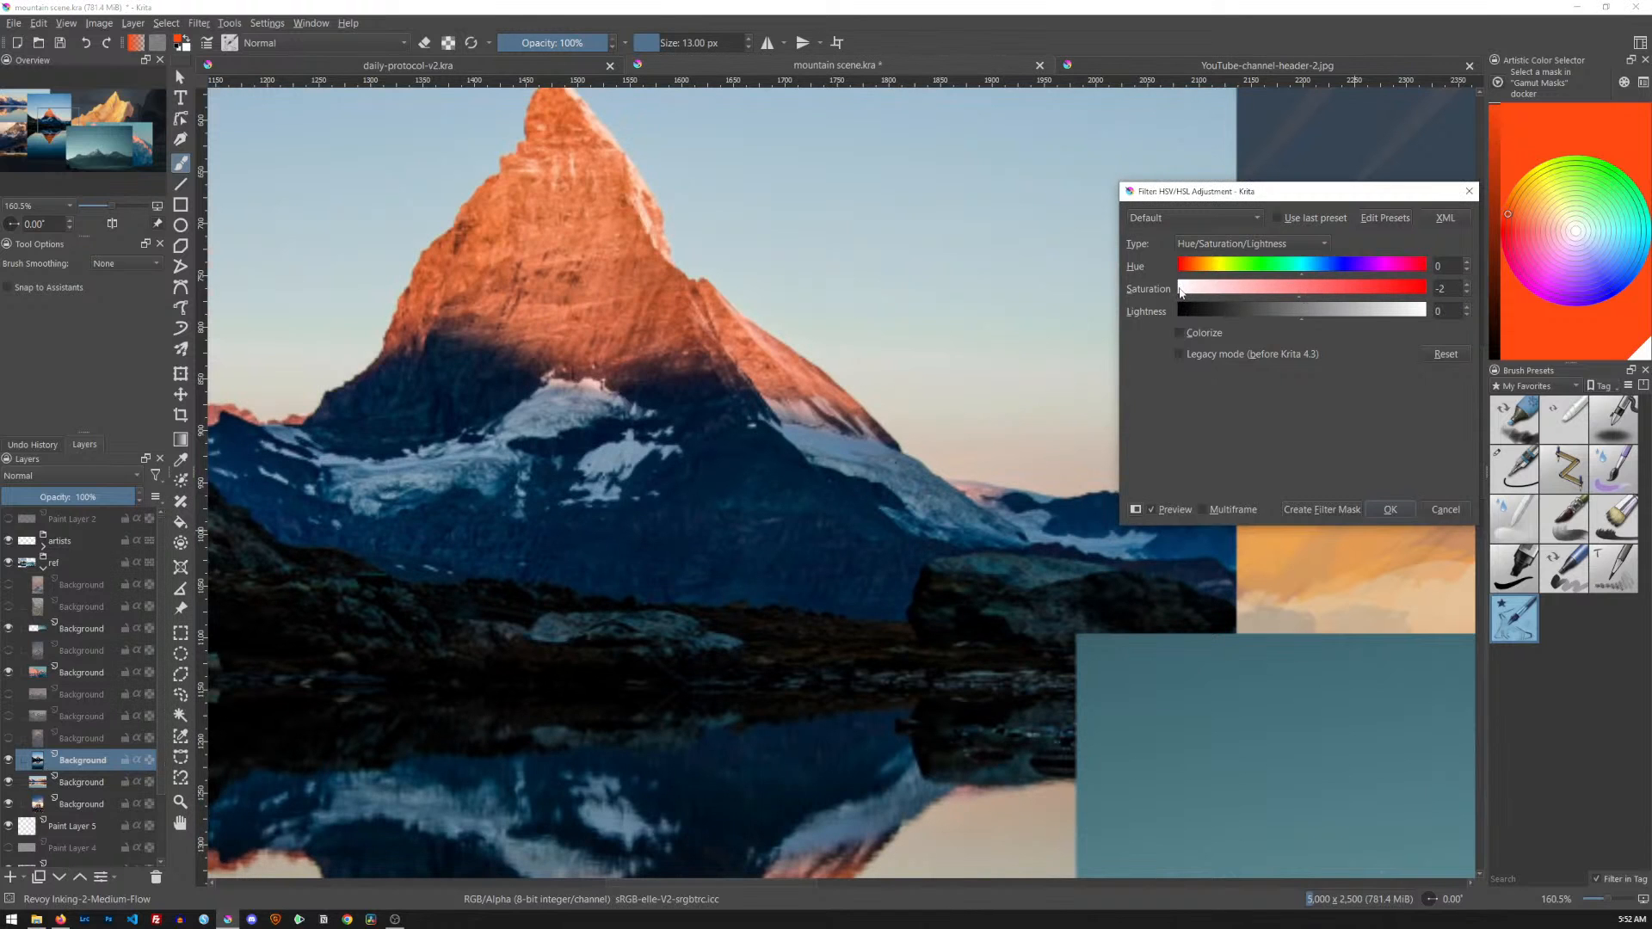
{"action": "left_click", "coordinate": [1302, 295]}
{"action": "left_click", "coordinate": [1446, 514]}
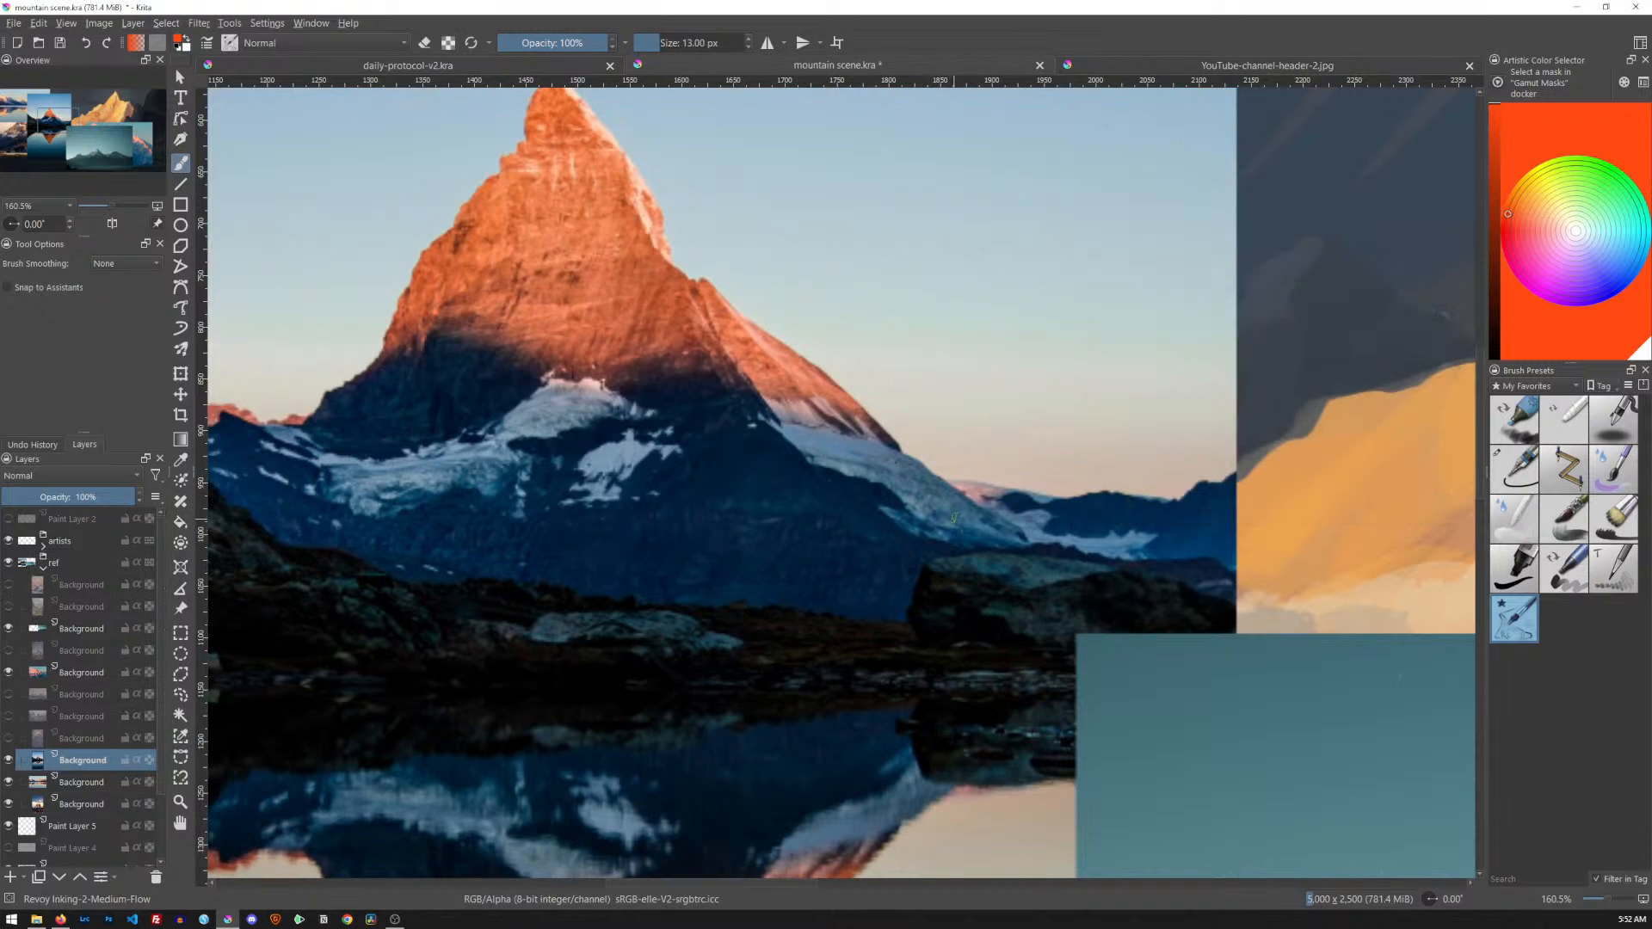
Hide the reflected orange peak photo and the wide photo of snowy mountains reflected in a lake
{"action": "key", "text": "2"}
{"action": "left_click_drag", "start_coordinate": [974, 370], "coordinate": [1056, 339]}
{"action": "left_click_drag", "start_coordinate": [768, 480], "coordinate": [939, 477]}
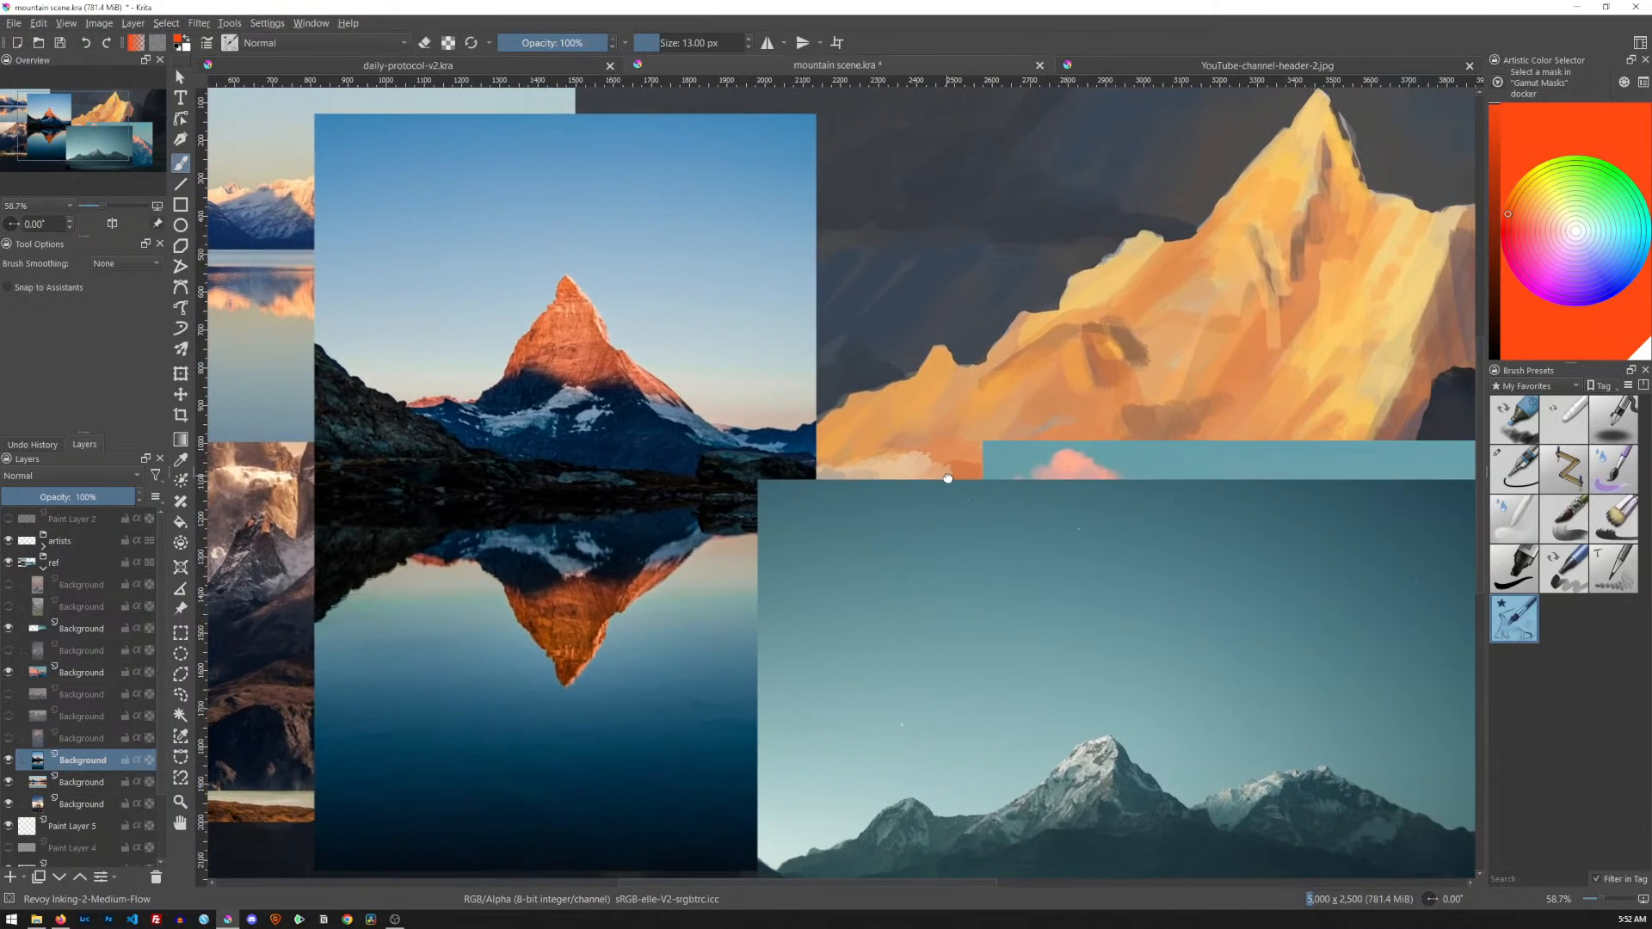
{"action": "left_click", "coordinate": [10, 760]}
{"action": "left_click_drag", "start_coordinate": [654, 388], "coordinate": [984, 426]}
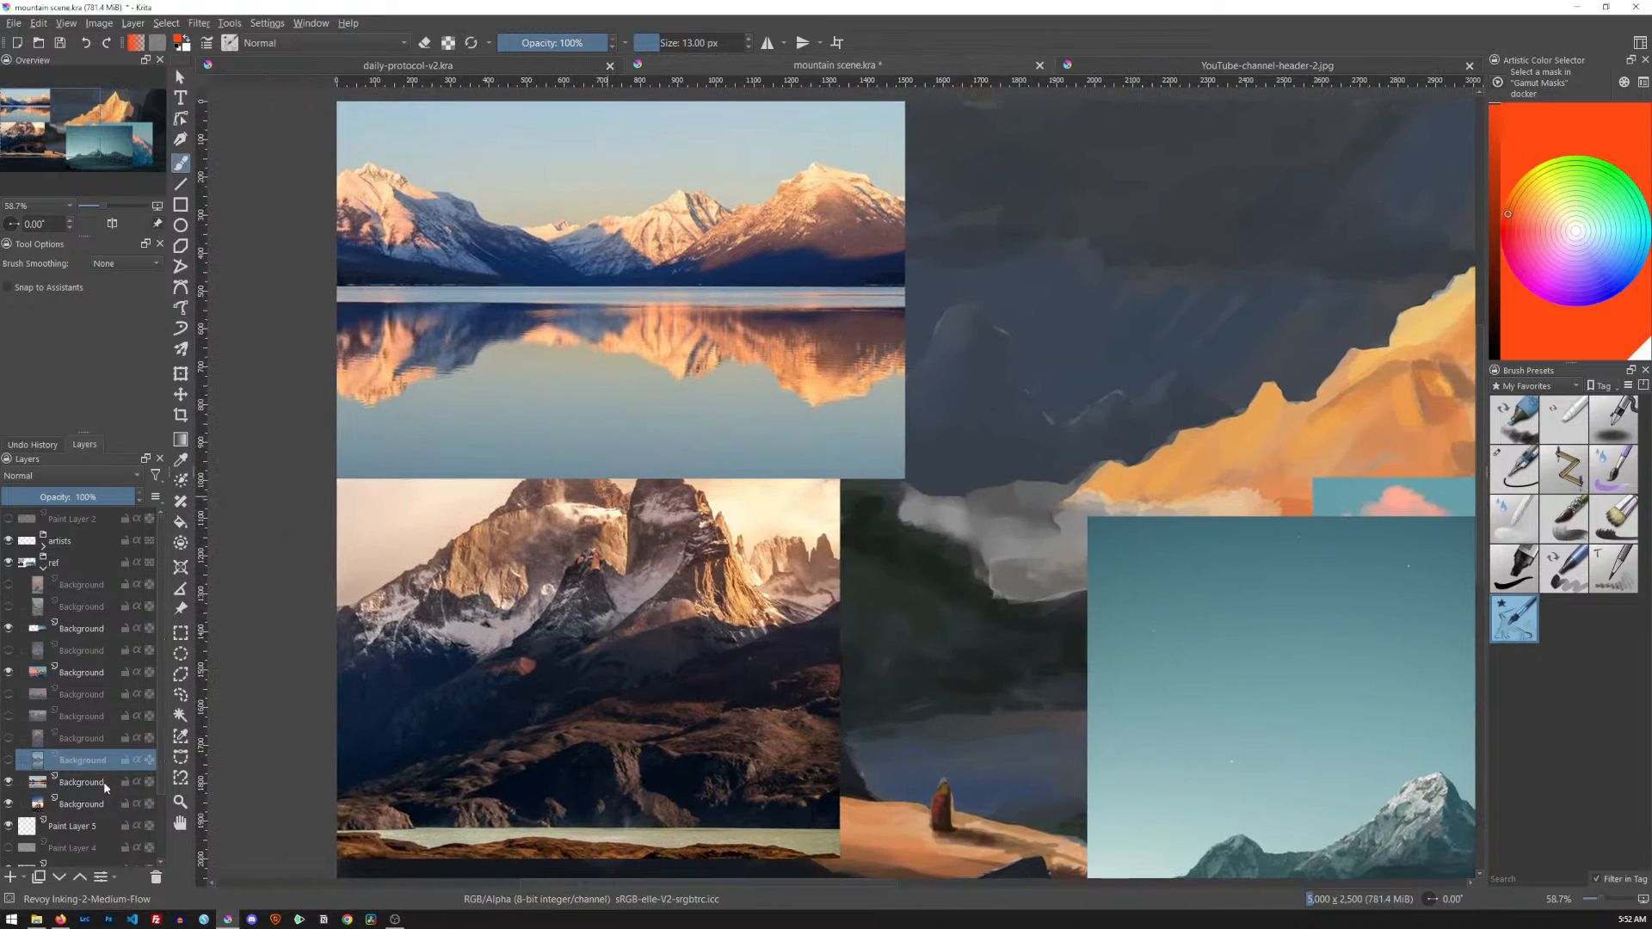
{"action": "left_click", "coordinate": [83, 782]}
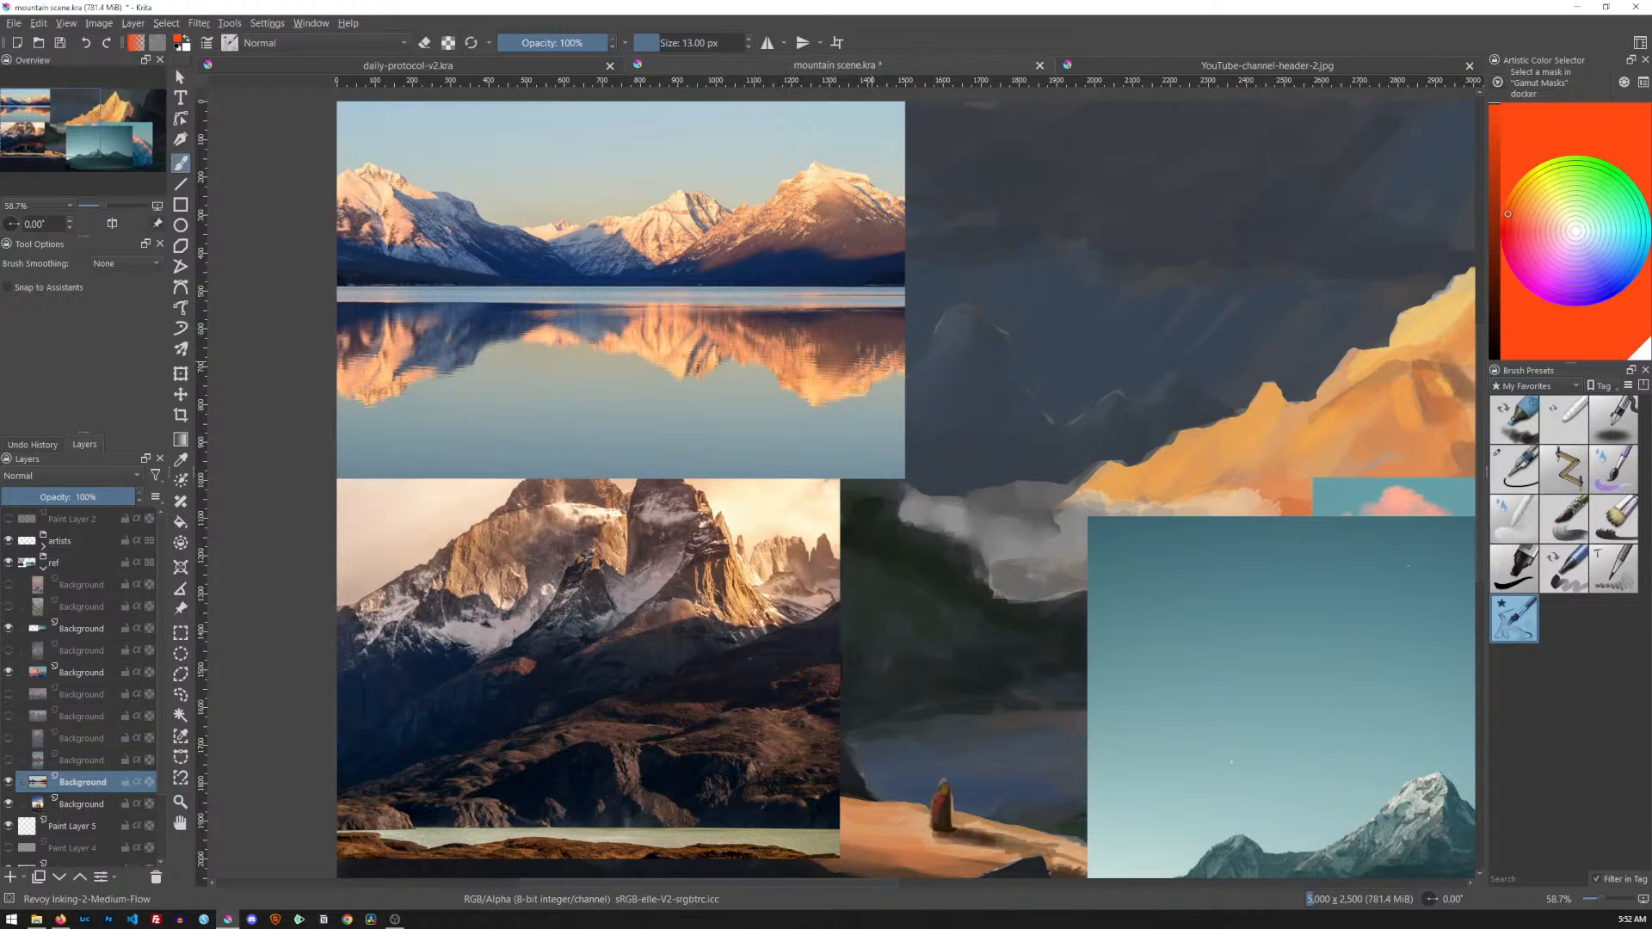
{"action": "left_click", "coordinate": [9, 781]}
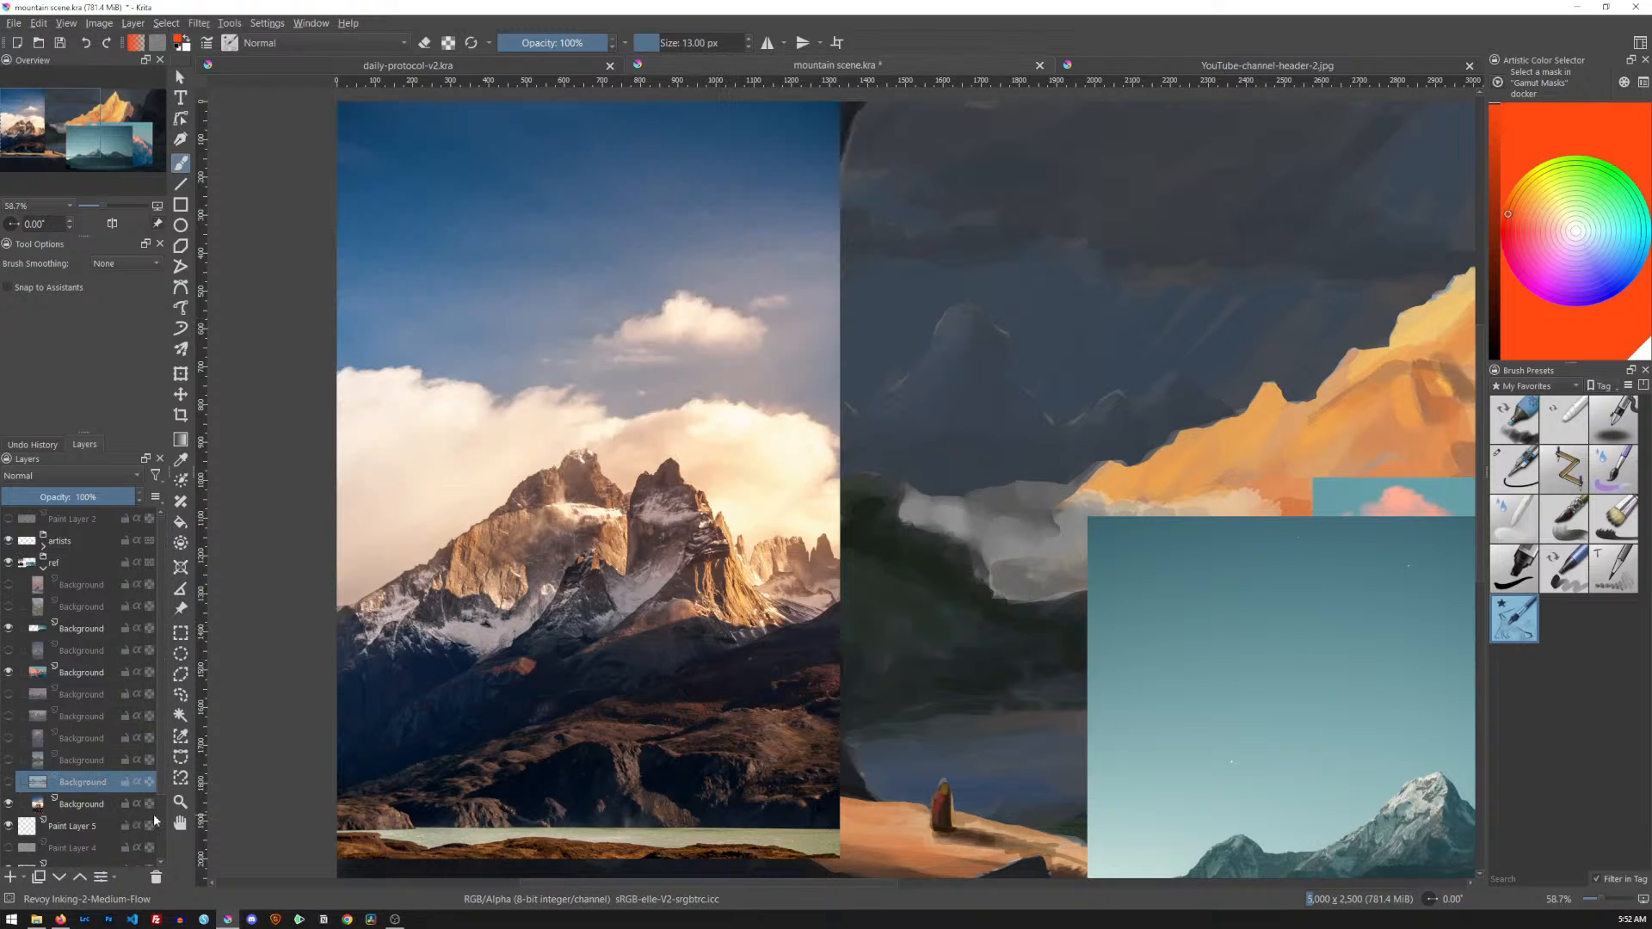
Move the cloudy rocky-towers mountain photo up and to the right, study its lit faces up close, and hide its layer
{"action": "left_click", "coordinate": [110, 804]}
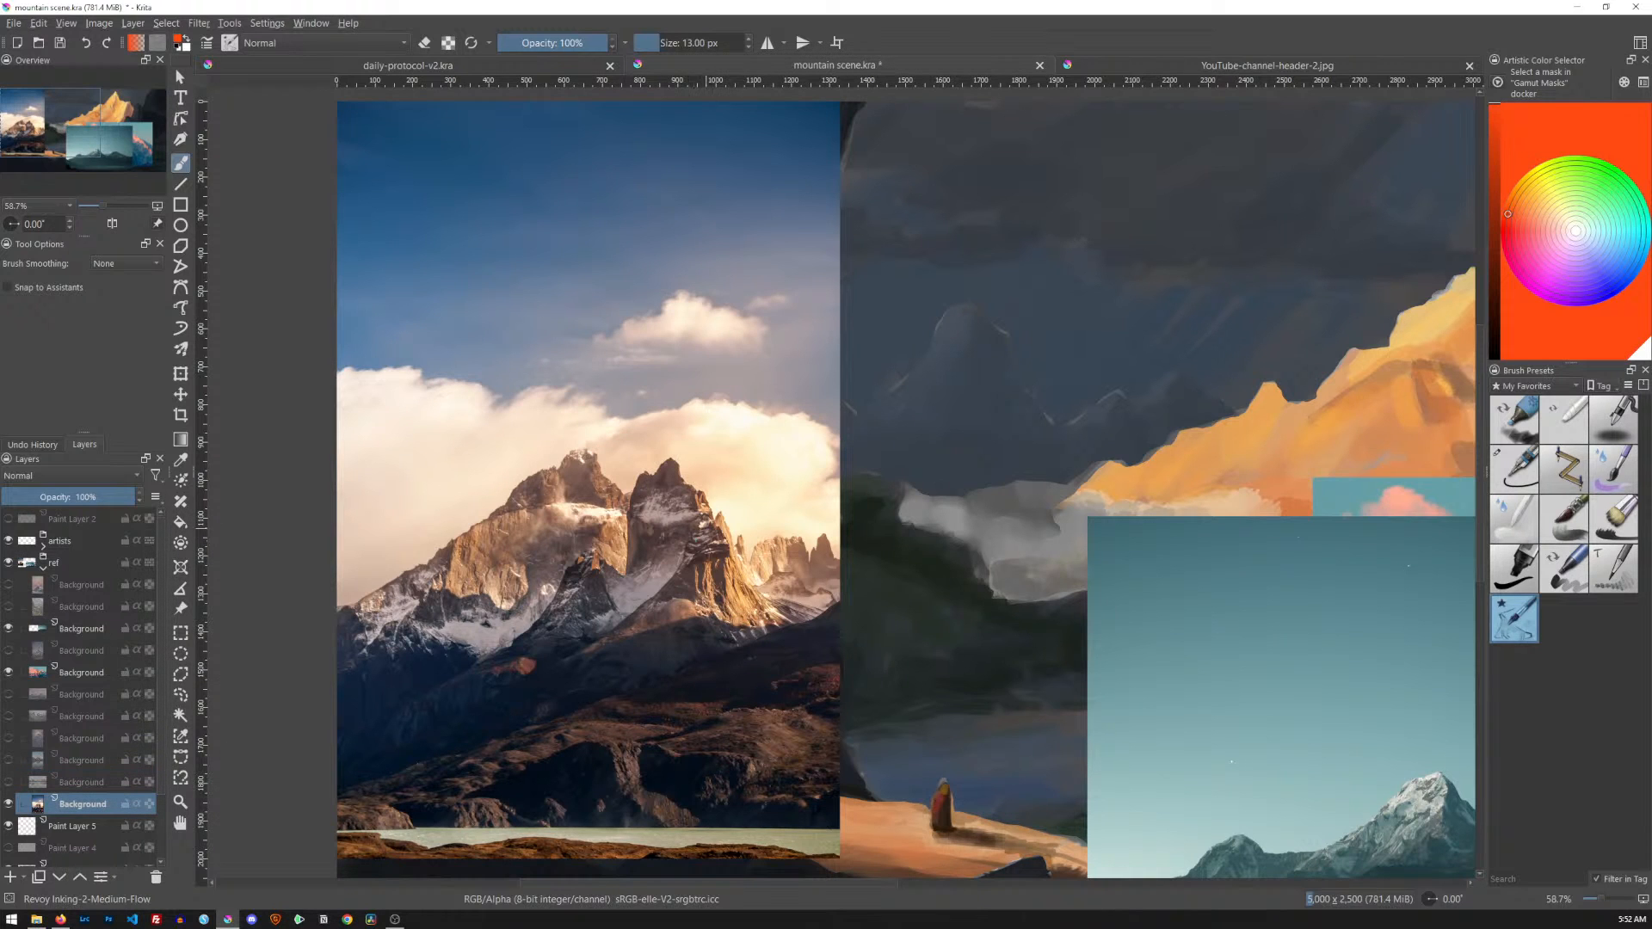
{"action": "key", "text": "t"}
{"action": "left_click_drag", "start_coordinate": [707, 516], "coordinate": [903, 357]}
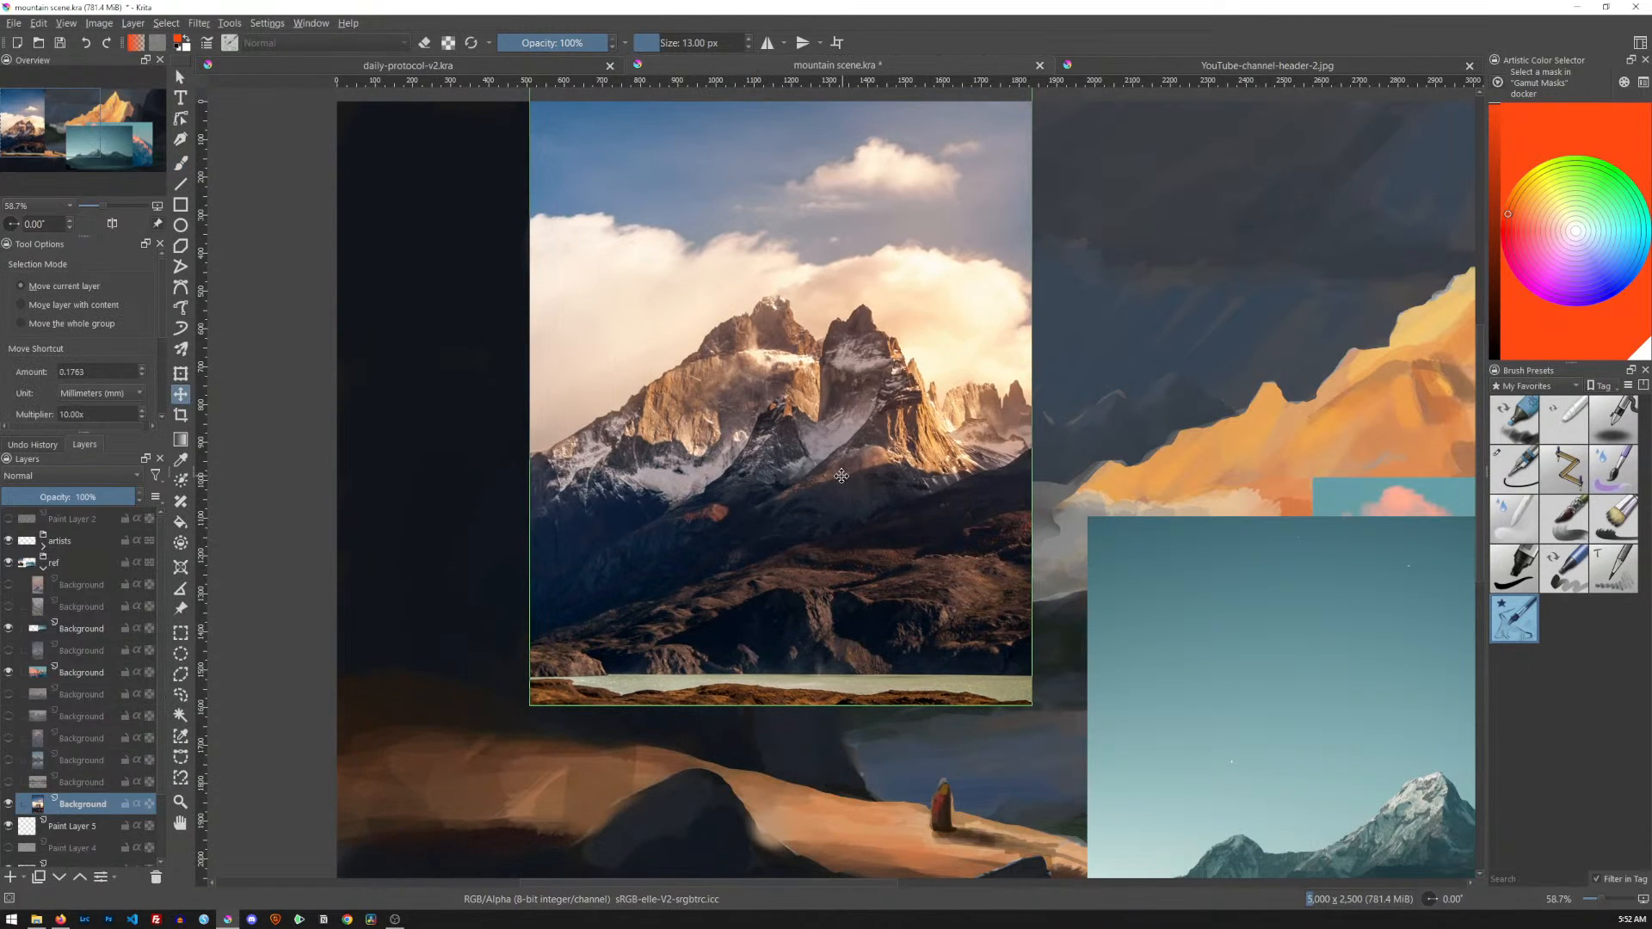
{"action": "left_click_drag", "start_coordinate": [867, 448], "coordinate": [955, 377]}
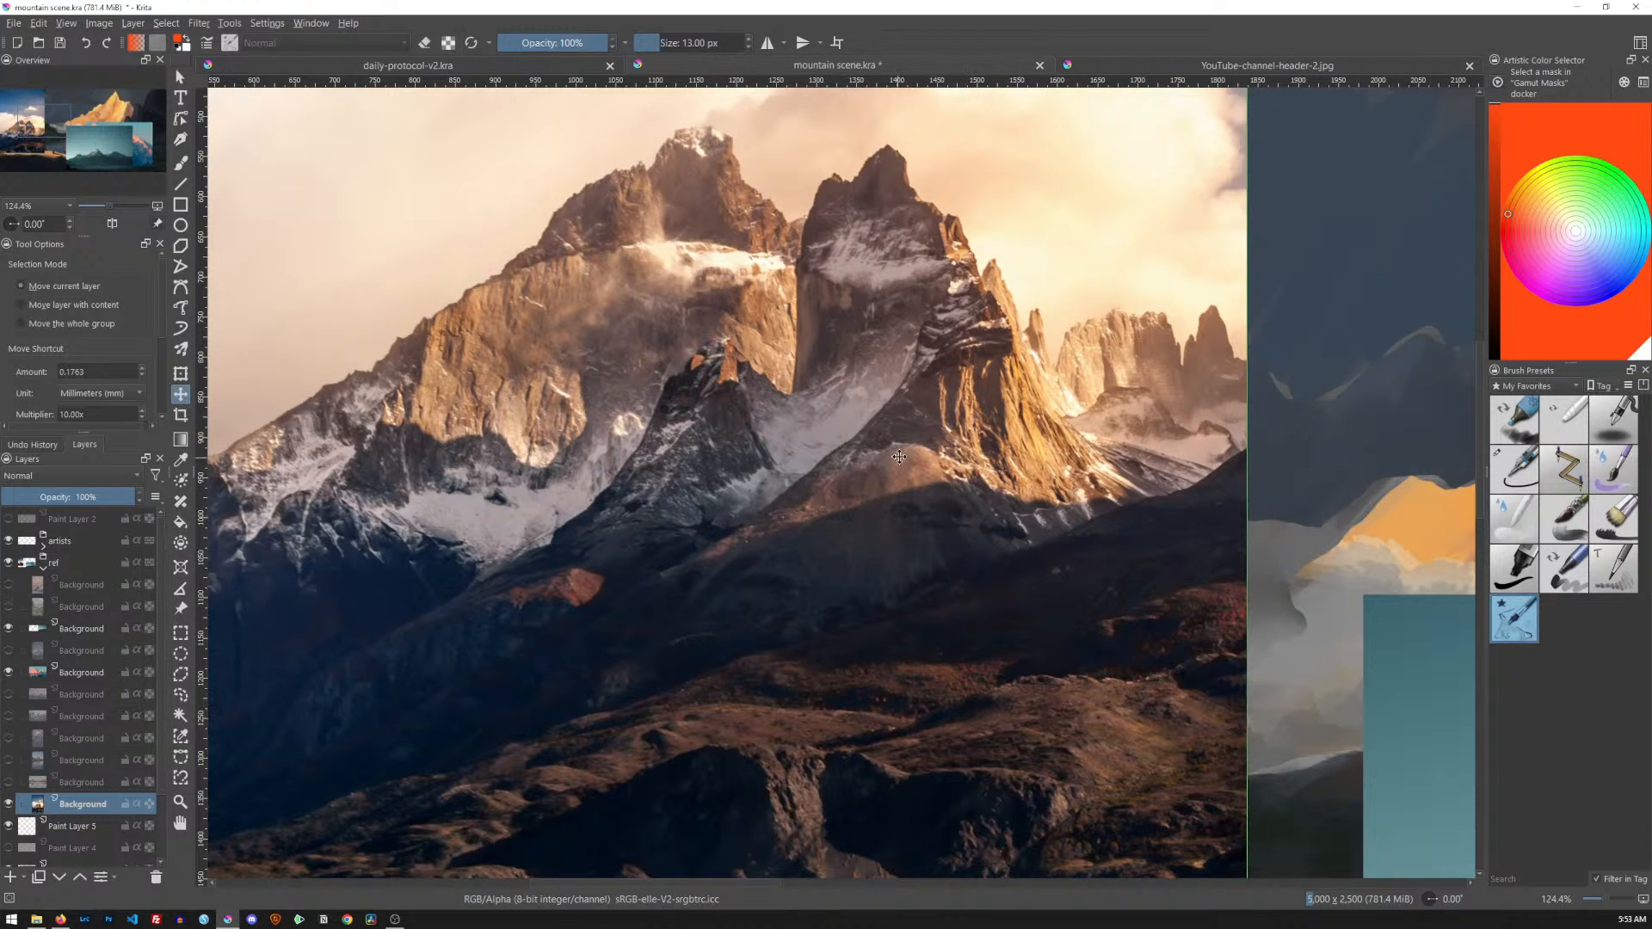
{"action": "left_click", "coordinate": [9, 807]}
Move the teal mountain photo to the lower left corner of the painting
{"action": "left_click_drag", "start_coordinate": [1001, 345], "coordinate": [886, 471]}
{"action": "left_click_drag", "start_coordinate": [1273, 379], "coordinate": [879, 385]}
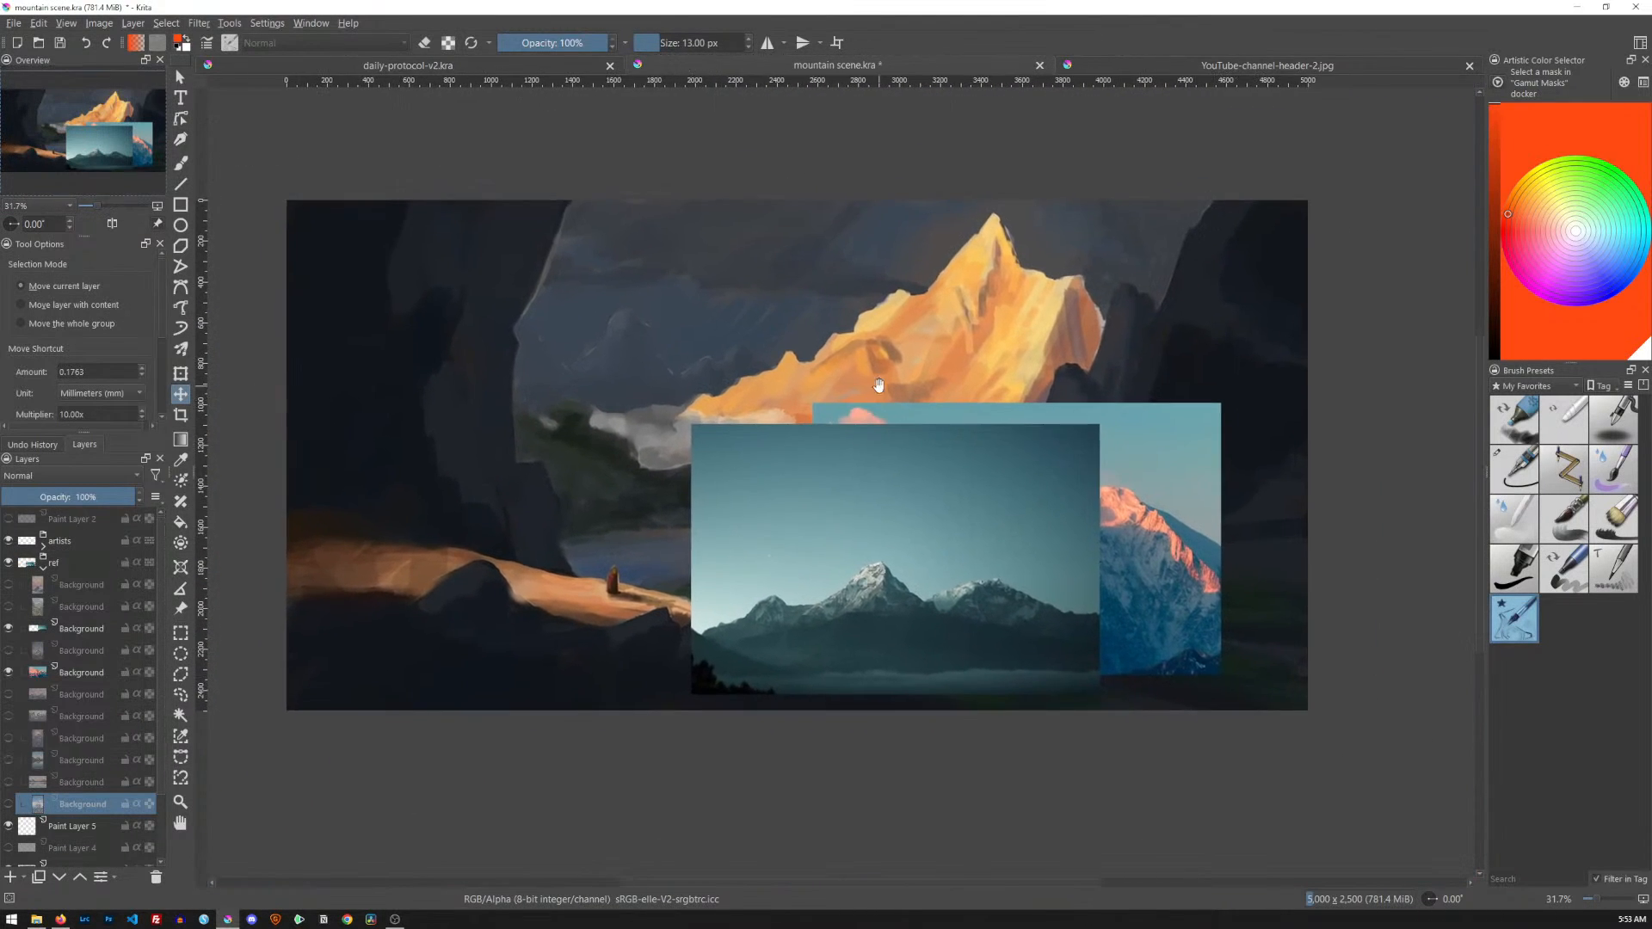
{"action": "left_click", "coordinate": [82, 630]}
{"action": "left_click_drag", "start_coordinate": [900, 533], "coordinate": [529, 411]}
{"action": "left_click_drag", "start_coordinate": [630, 468], "coordinate": [593, 611]}
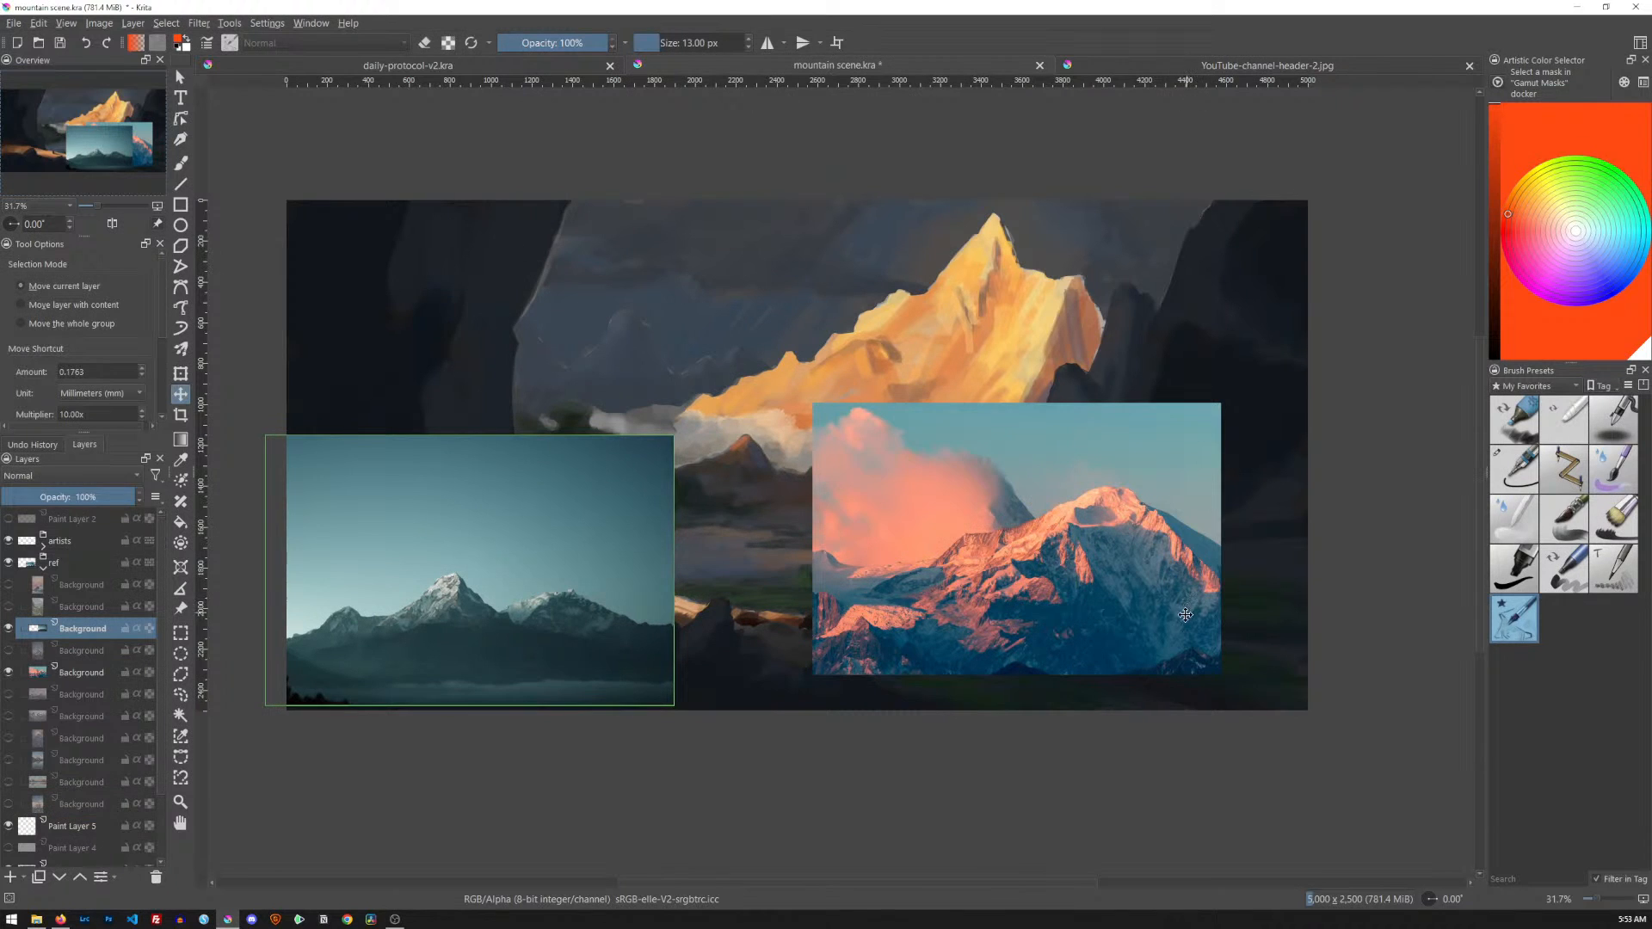
Move the pink cloud mountain photo to the canvas's lower edge, below the painted mountain, and scale it down
{"action": "left_click", "coordinate": [83, 672]}
{"action": "mouse_move", "coordinate": [1145, 556]}
{"action": "left_mouse_down"}
{"action": "mouse_move", "coordinate": [1176, 625]}
{"action": "mouse_move", "coordinate": [1213, 645]}
{"action": "mouse_move", "coordinate": [1196, 573]}
{"action": "mouse_move", "coordinate": [1101, 595]}
{"action": "mouse_move", "coordinate": [1141, 592]}
{"action": "mouse_move", "coordinate": [1130, 551]}
{"action": "left_mouse_up"}
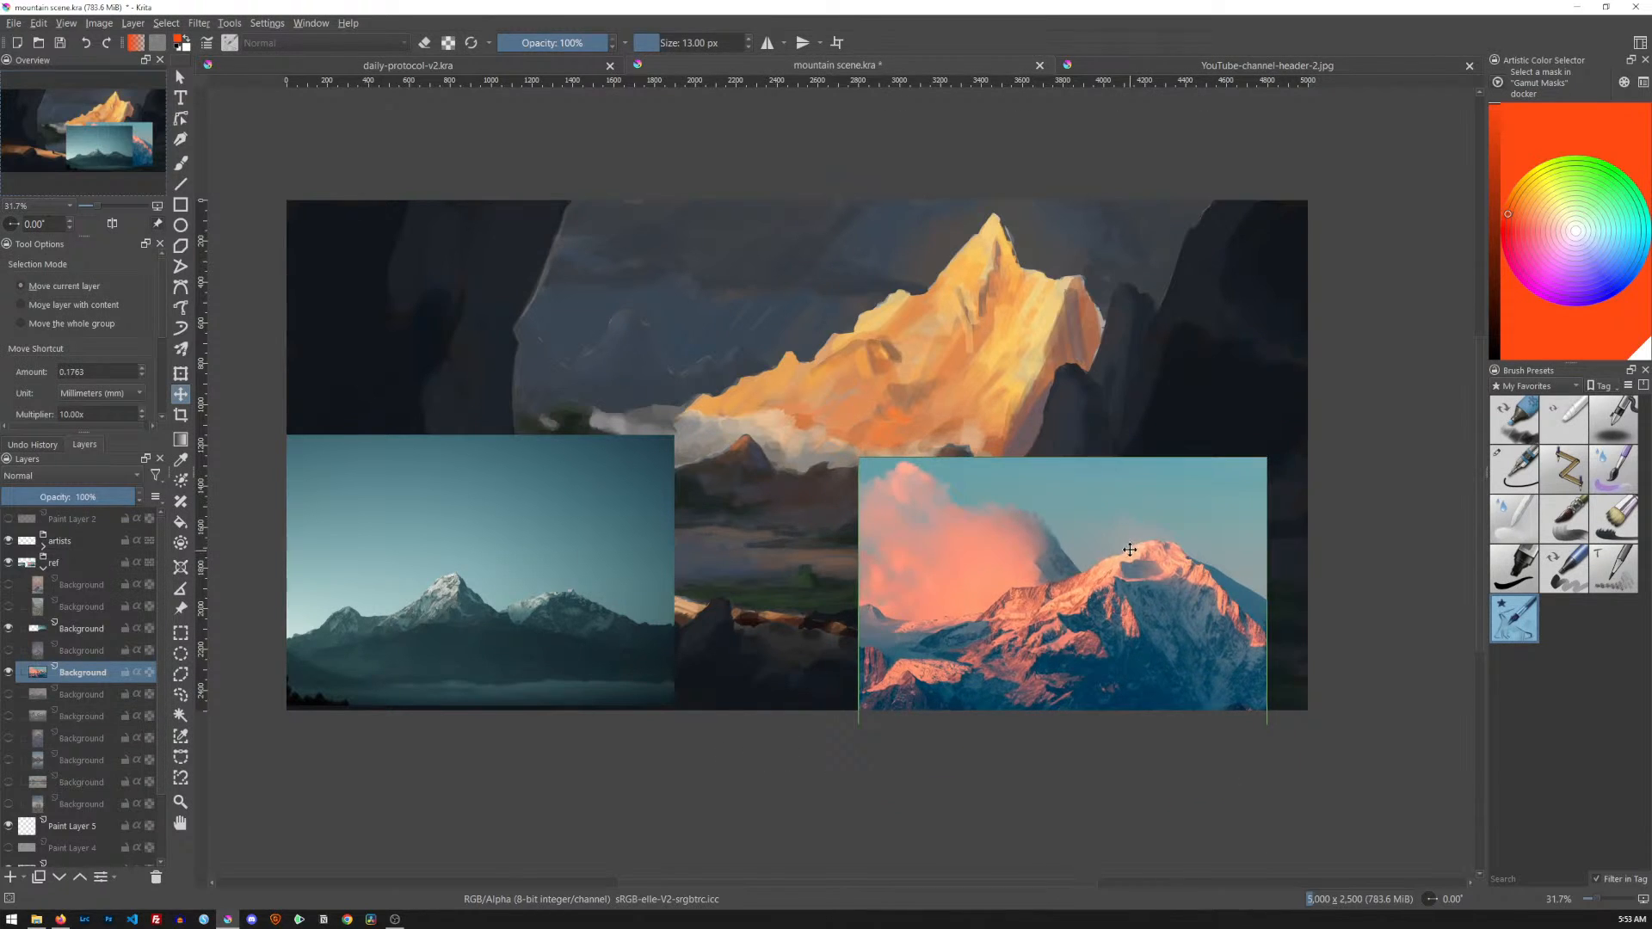
{"action": "key", "text": "ctrl+t"}
{"action": "left_click_drag", "start_coordinate": [1272, 467], "coordinate": [1159, 551]}
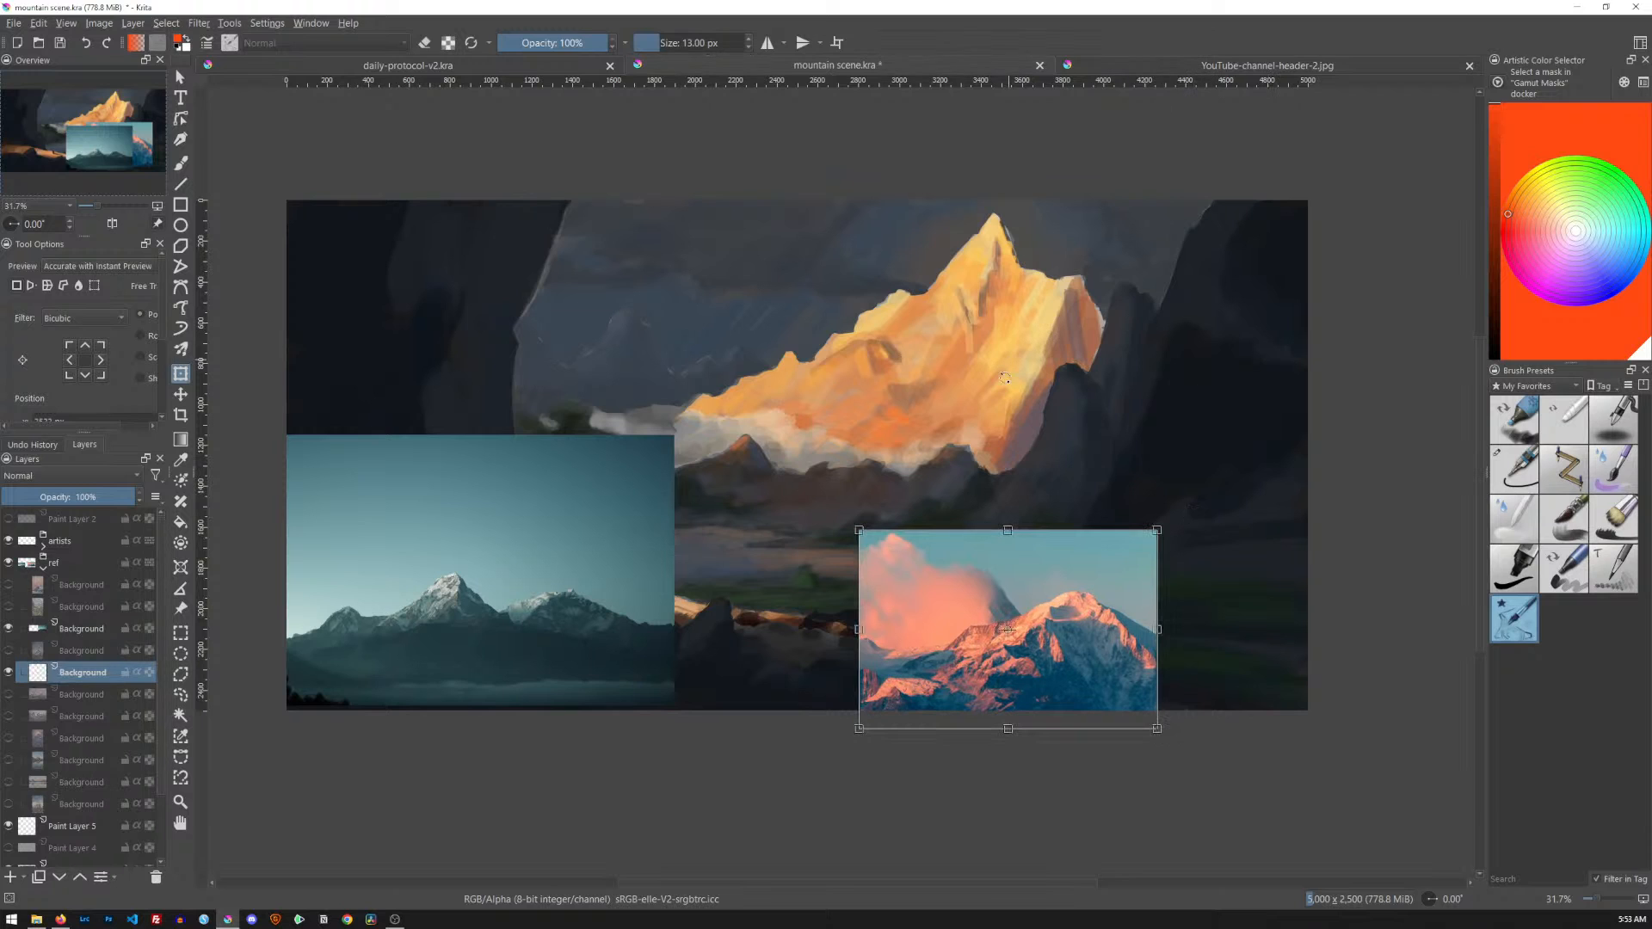
{"action": "key", "text": "Return"}
Scale down the teal mountain photo and fit it back into the lower left corner of the canvas
{"action": "left_click", "coordinate": [95, 633]}
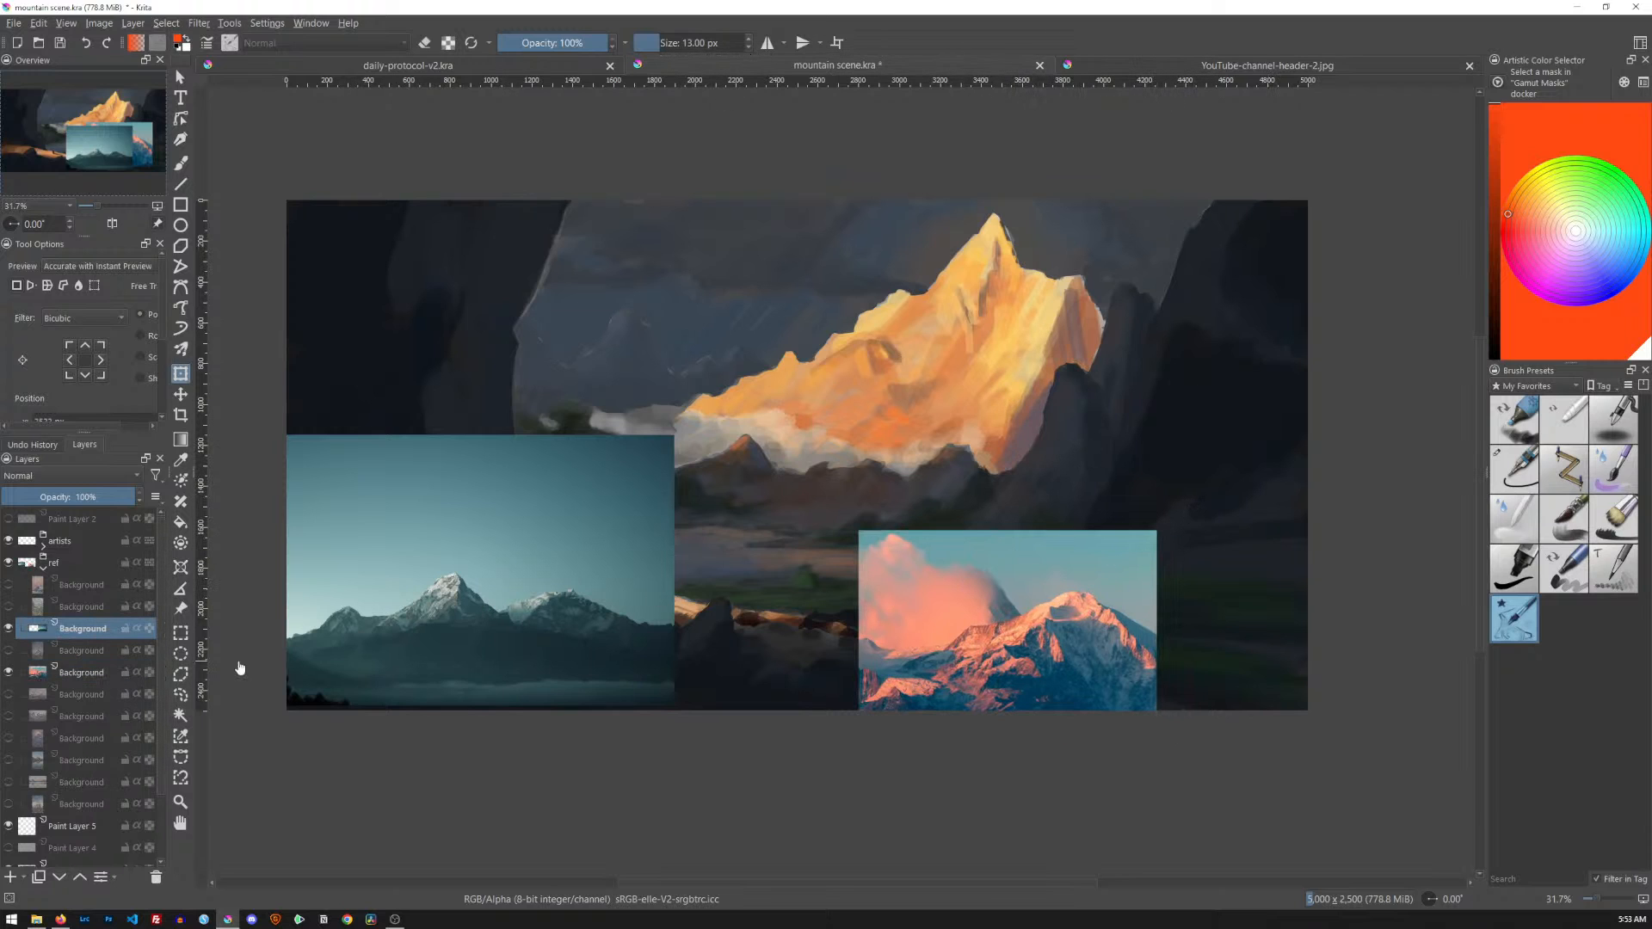
{"action": "left_click", "coordinate": [616, 549]}
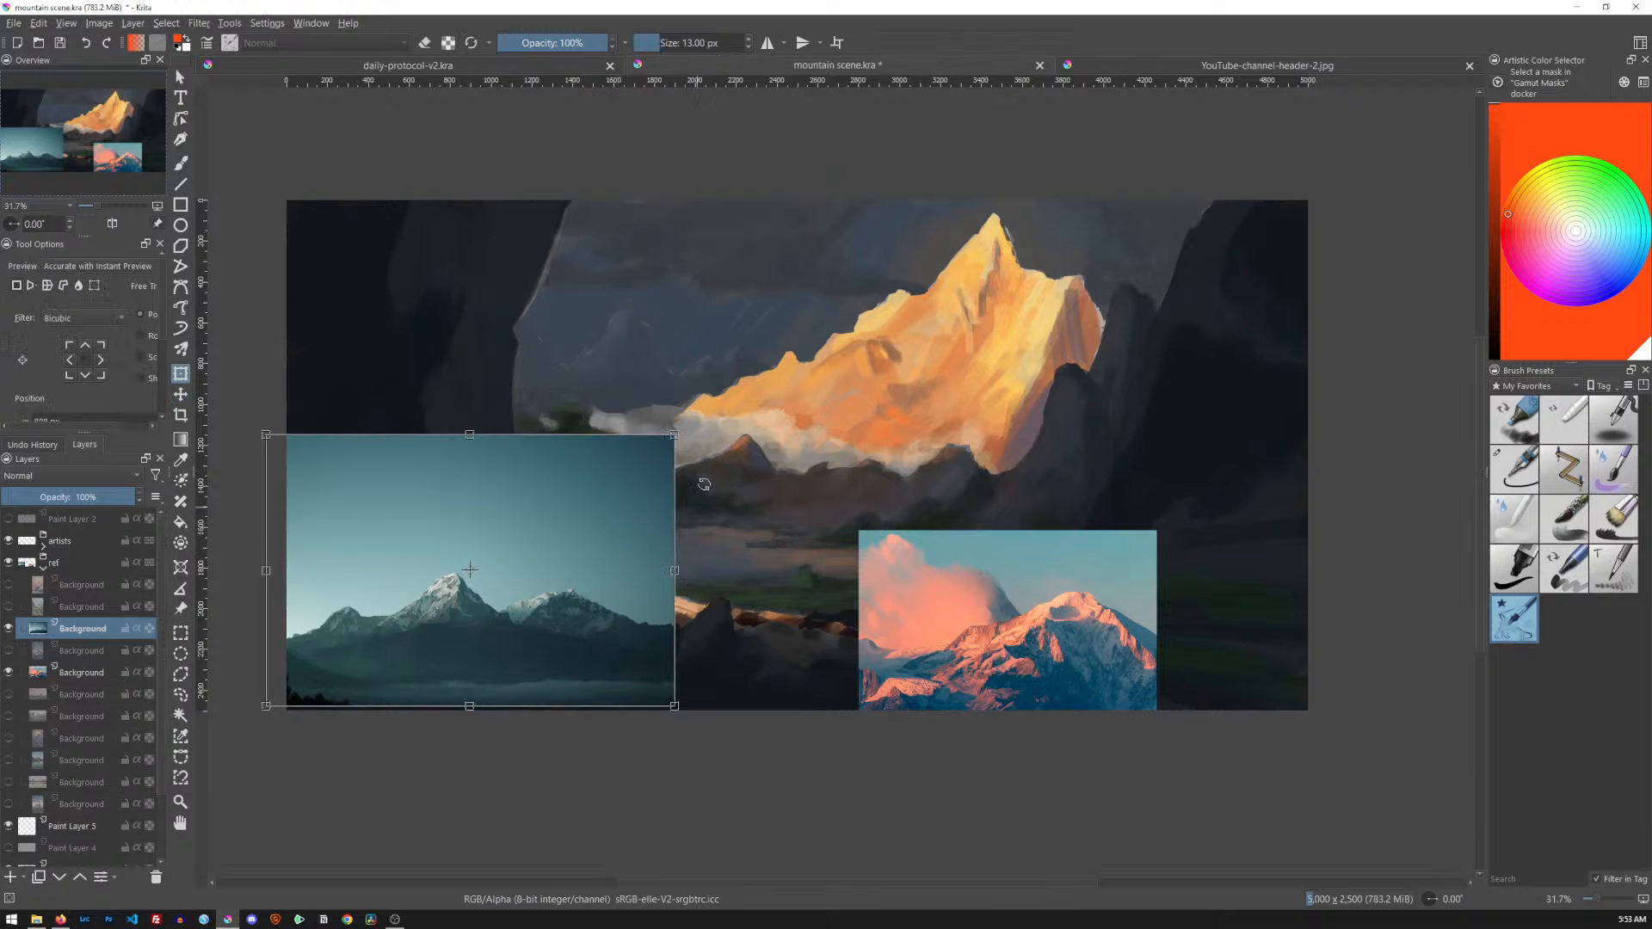
{"action": "left_click_drag", "start_coordinate": [675, 434], "coordinate": [599, 499]}
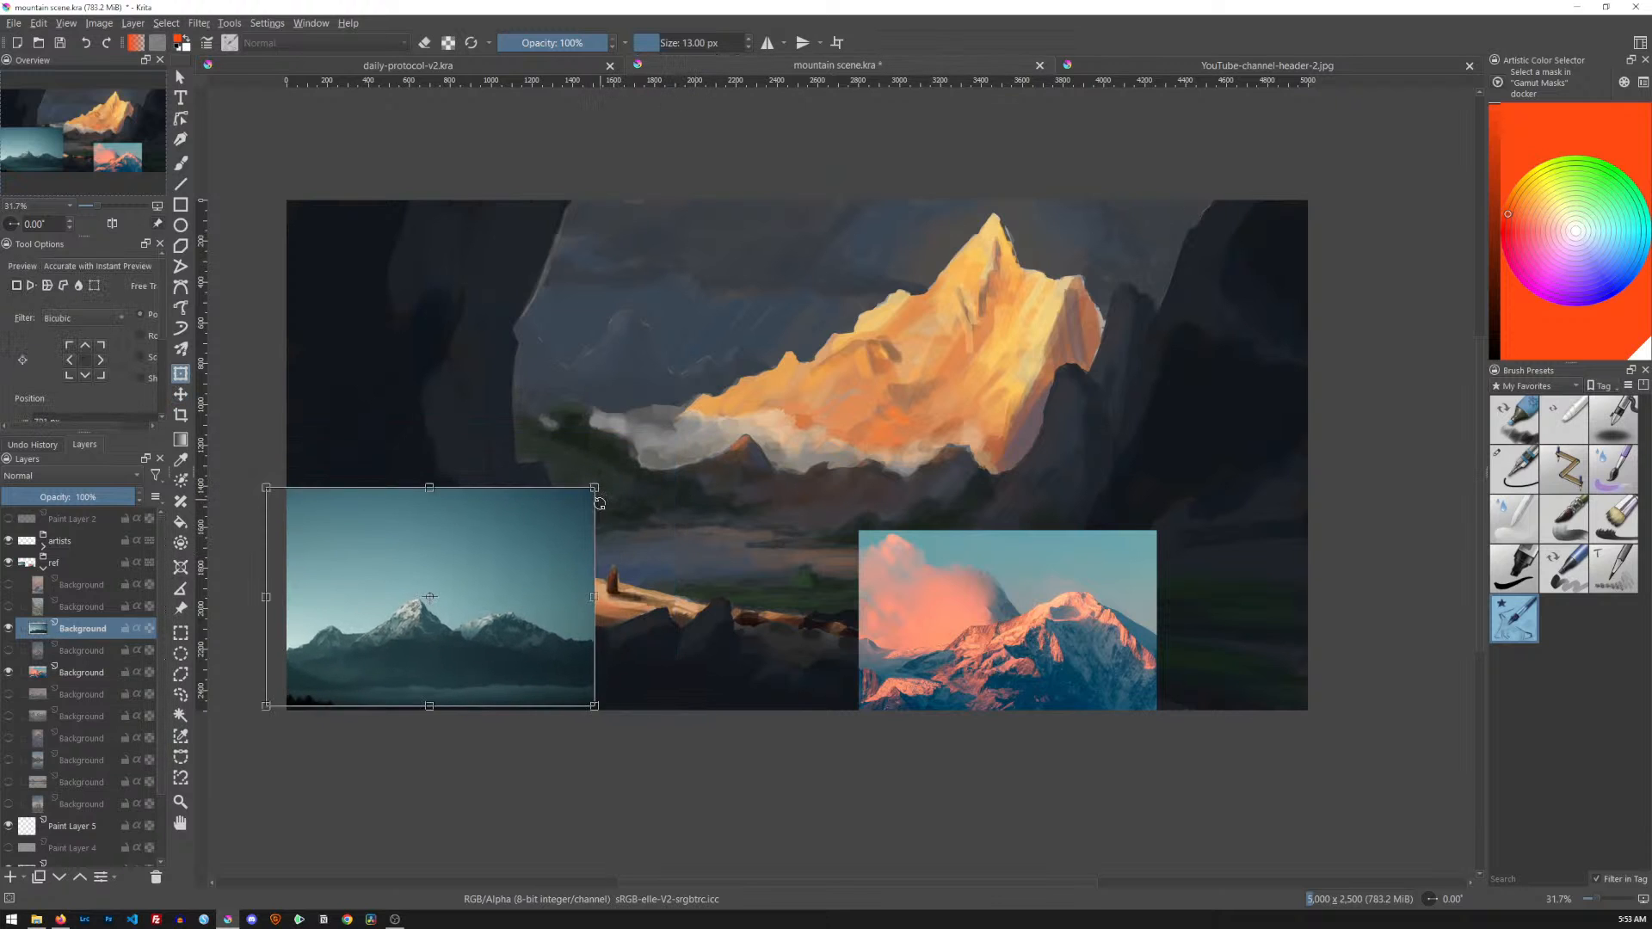
{"action": "left_click_drag", "start_coordinate": [527, 571], "coordinate": [548, 586]}
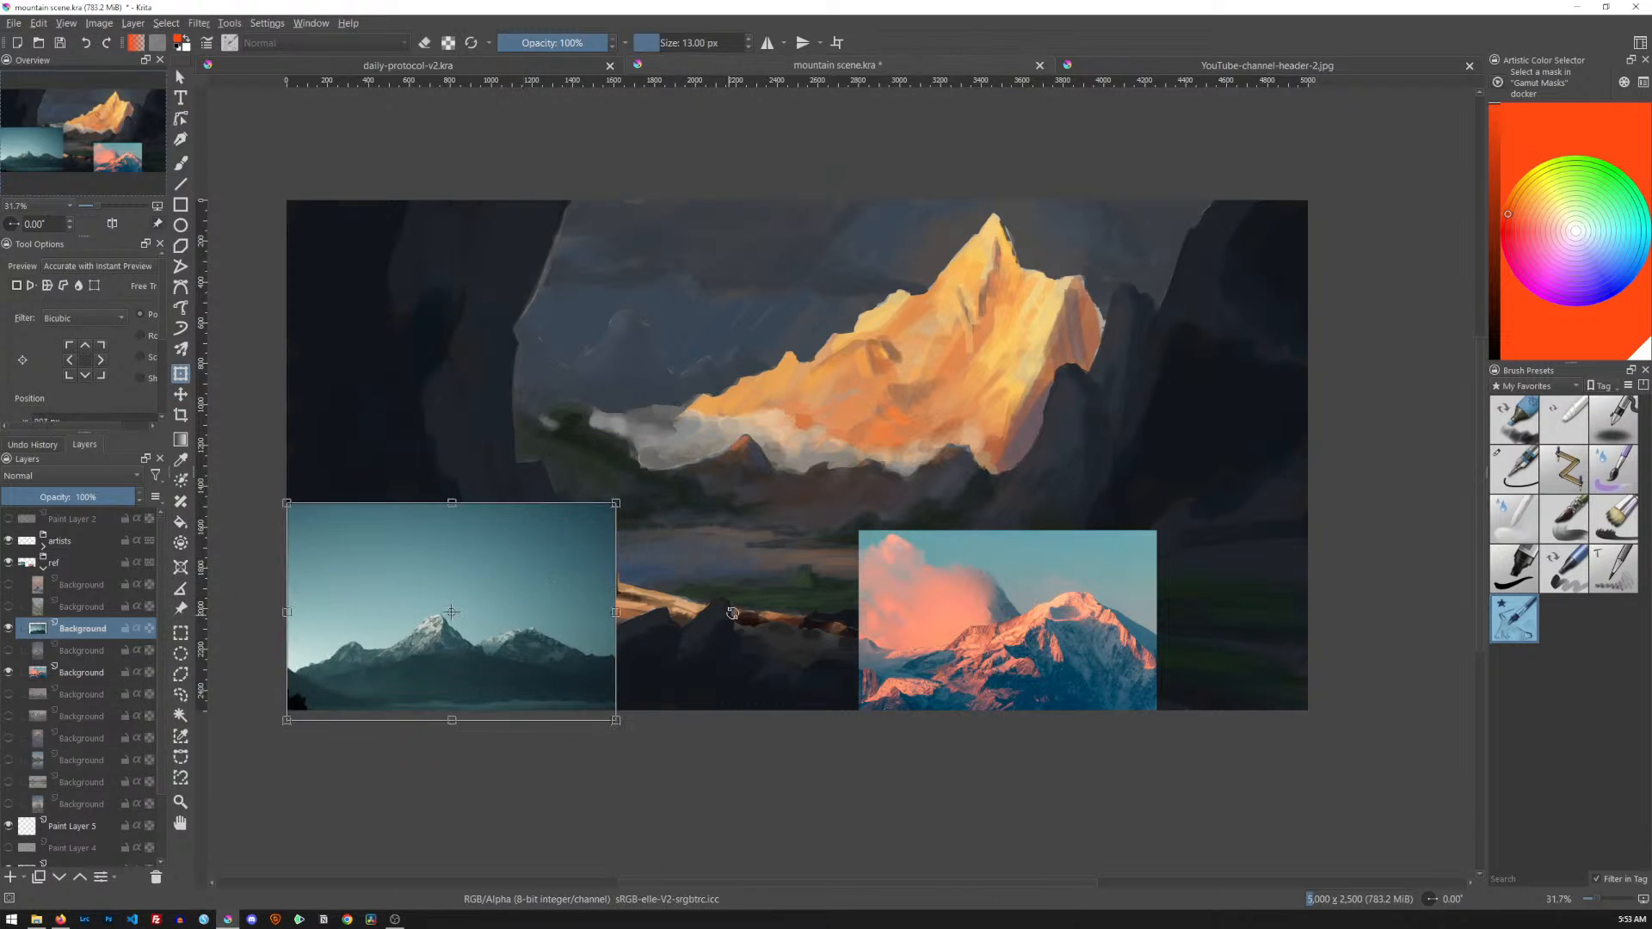
{"action": "key", "text": "Return"}
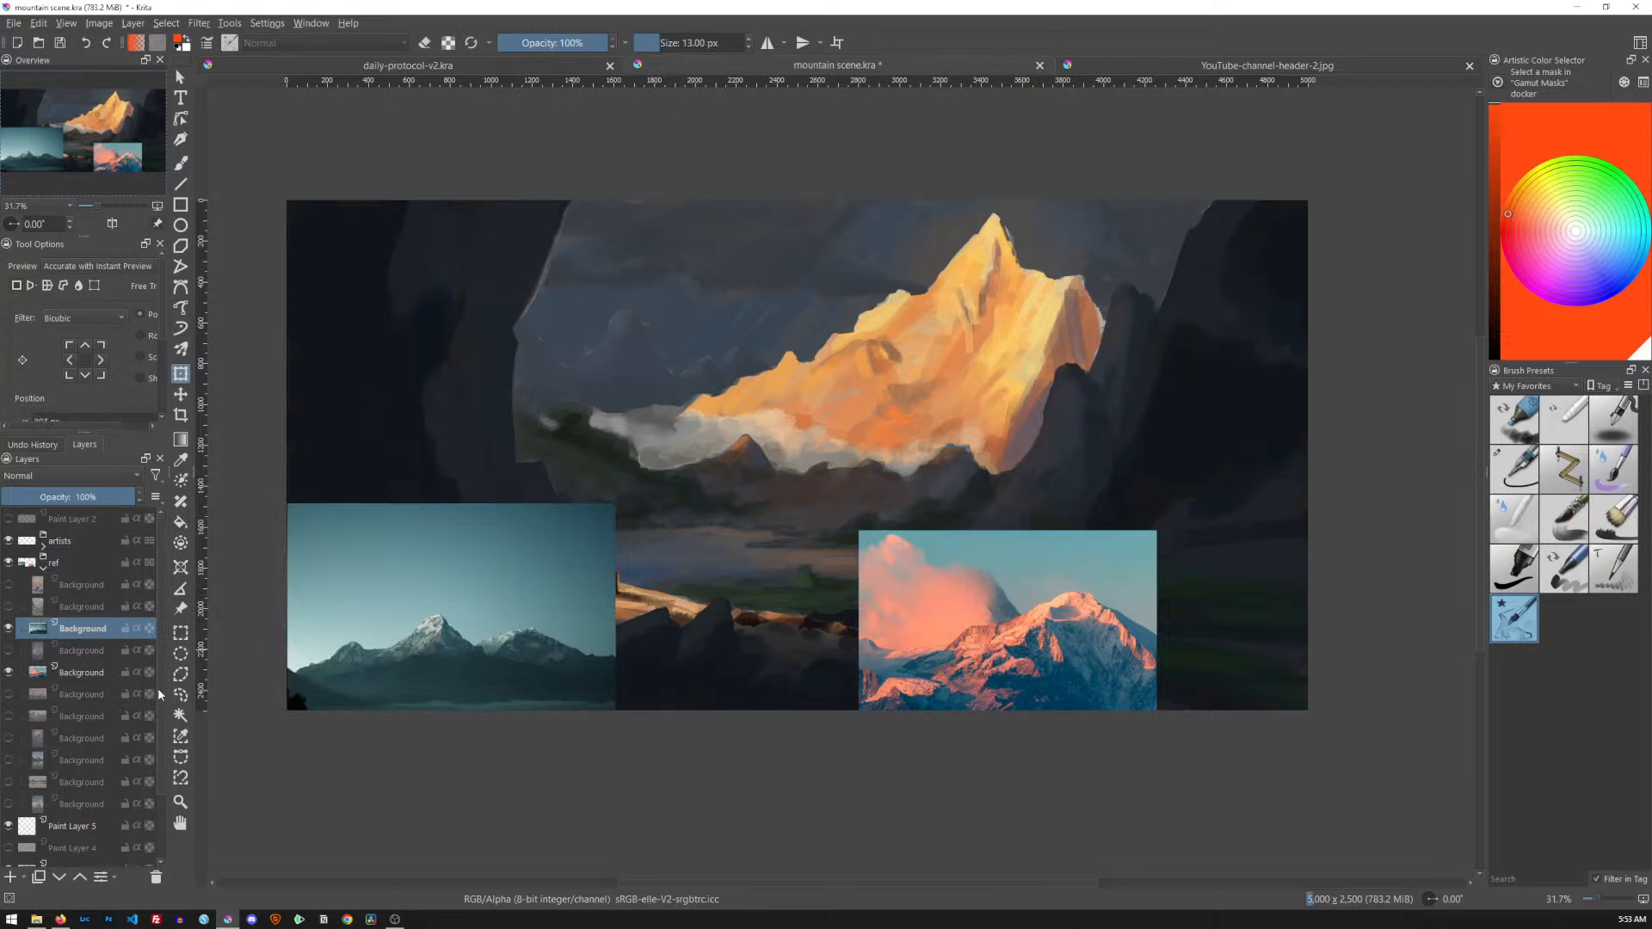
Show Paint Layer 4 to fade the painting and make Paint Layer 5 the active layer
{"action": "left_click", "coordinate": [10, 848]}
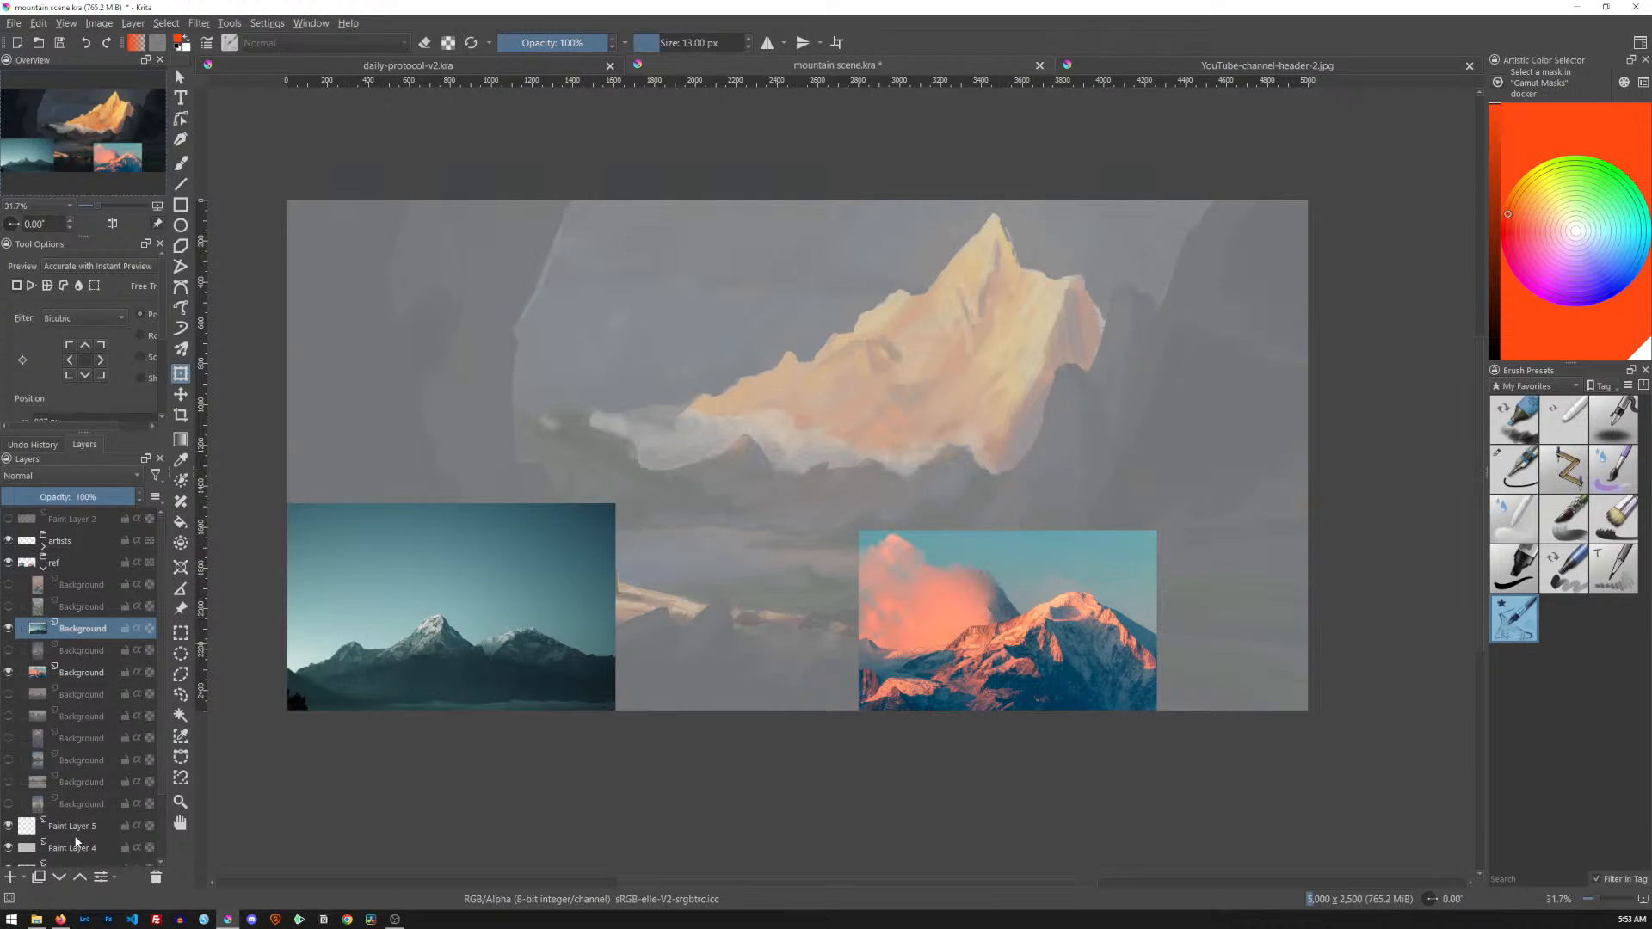
{"action": "left_click", "coordinate": [78, 832]}
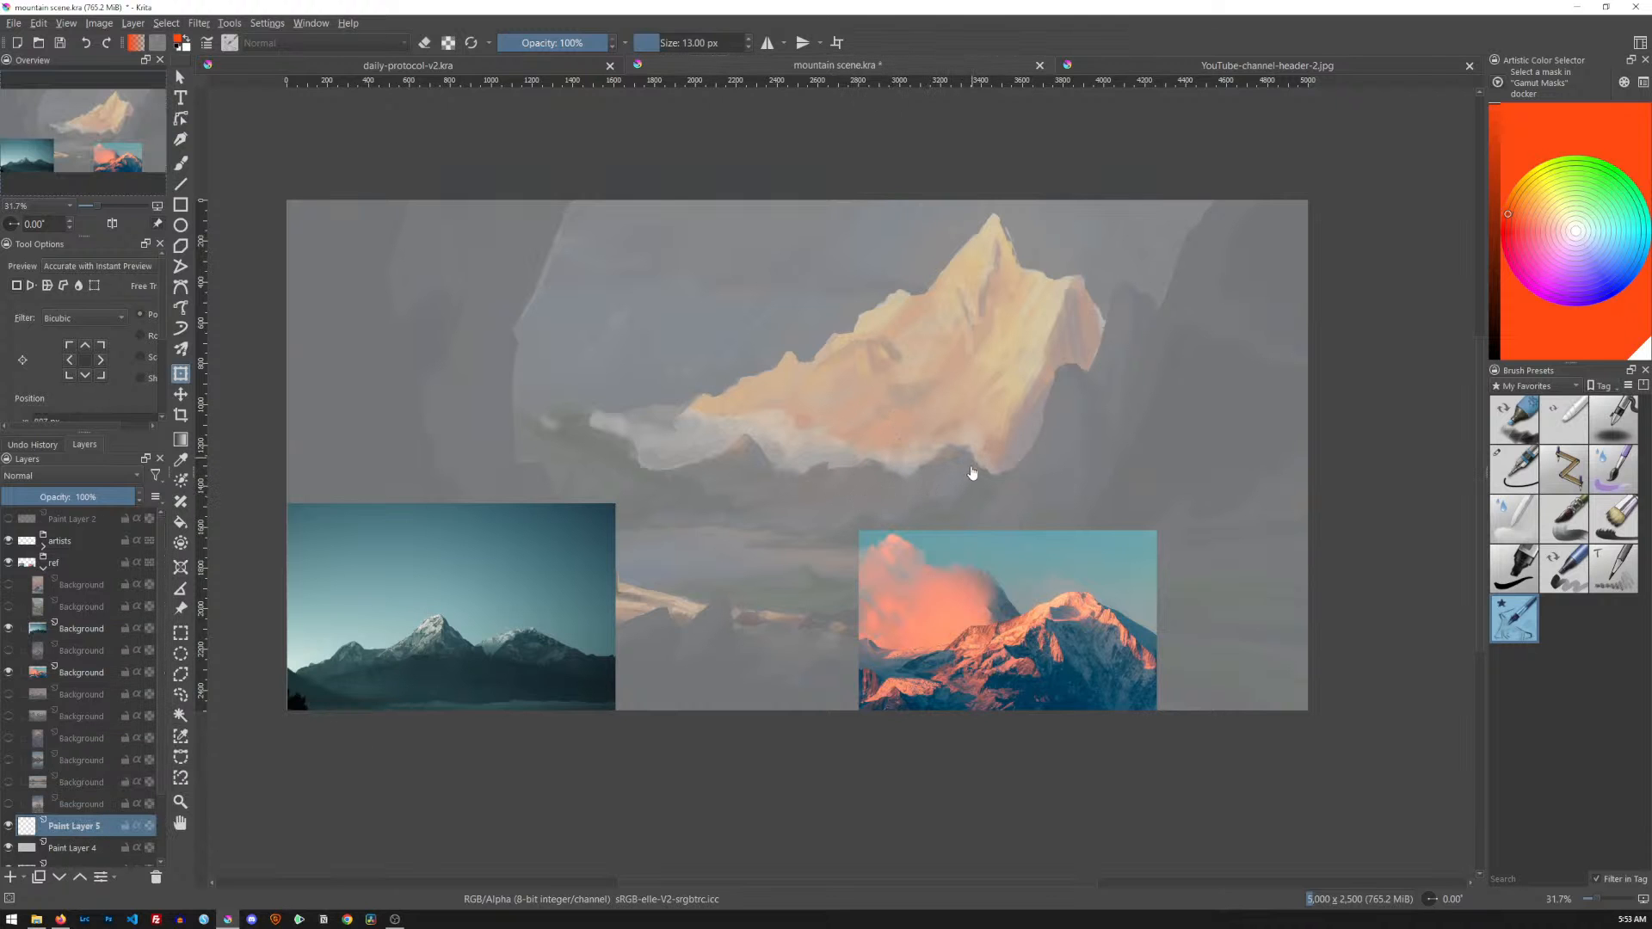
{"action": "mouse_move", "coordinate": [967, 473]}
{"action": "left_mouse_down"}
{"action": "mouse_move", "coordinate": [1004, 440]}
{"action": "mouse_move", "coordinate": [977, 473]}
{"action": "left_mouse_up"}
Move the teal mountain photo beside the pink cloud mountain photo at the canvas's lower edge
{"action": "left_click", "coordinate": [87, 629]}
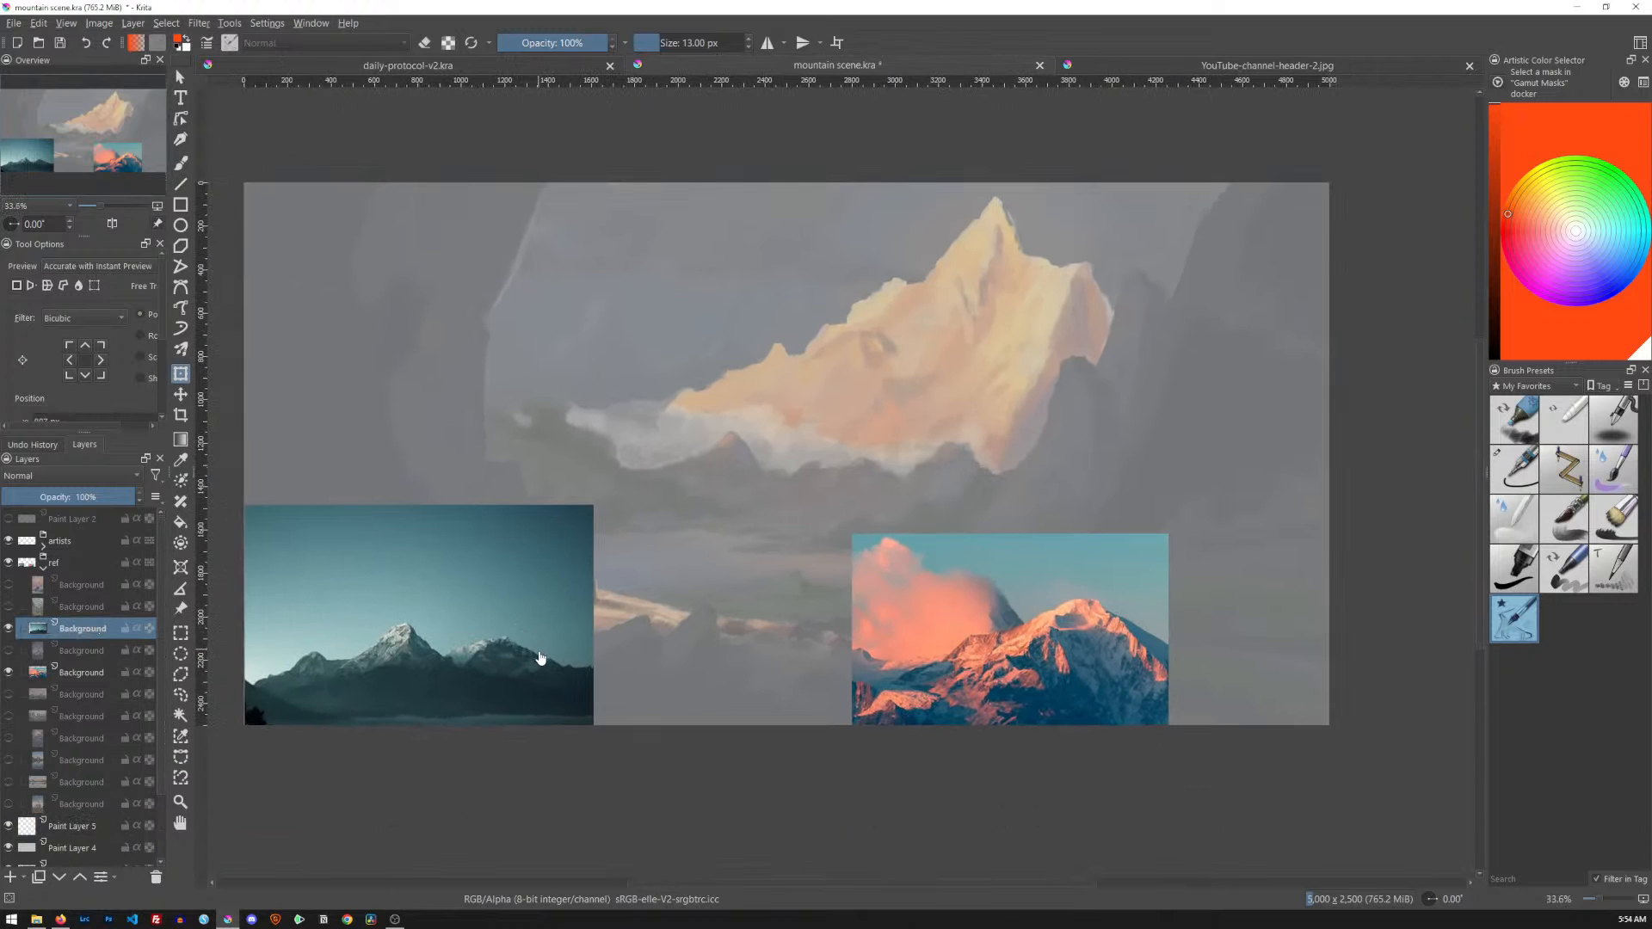
{"action": "key", "text": "m"}
{"action": "left_click_drag", "start_coordinate": [561, 645], "coordinate": [855, 688]}
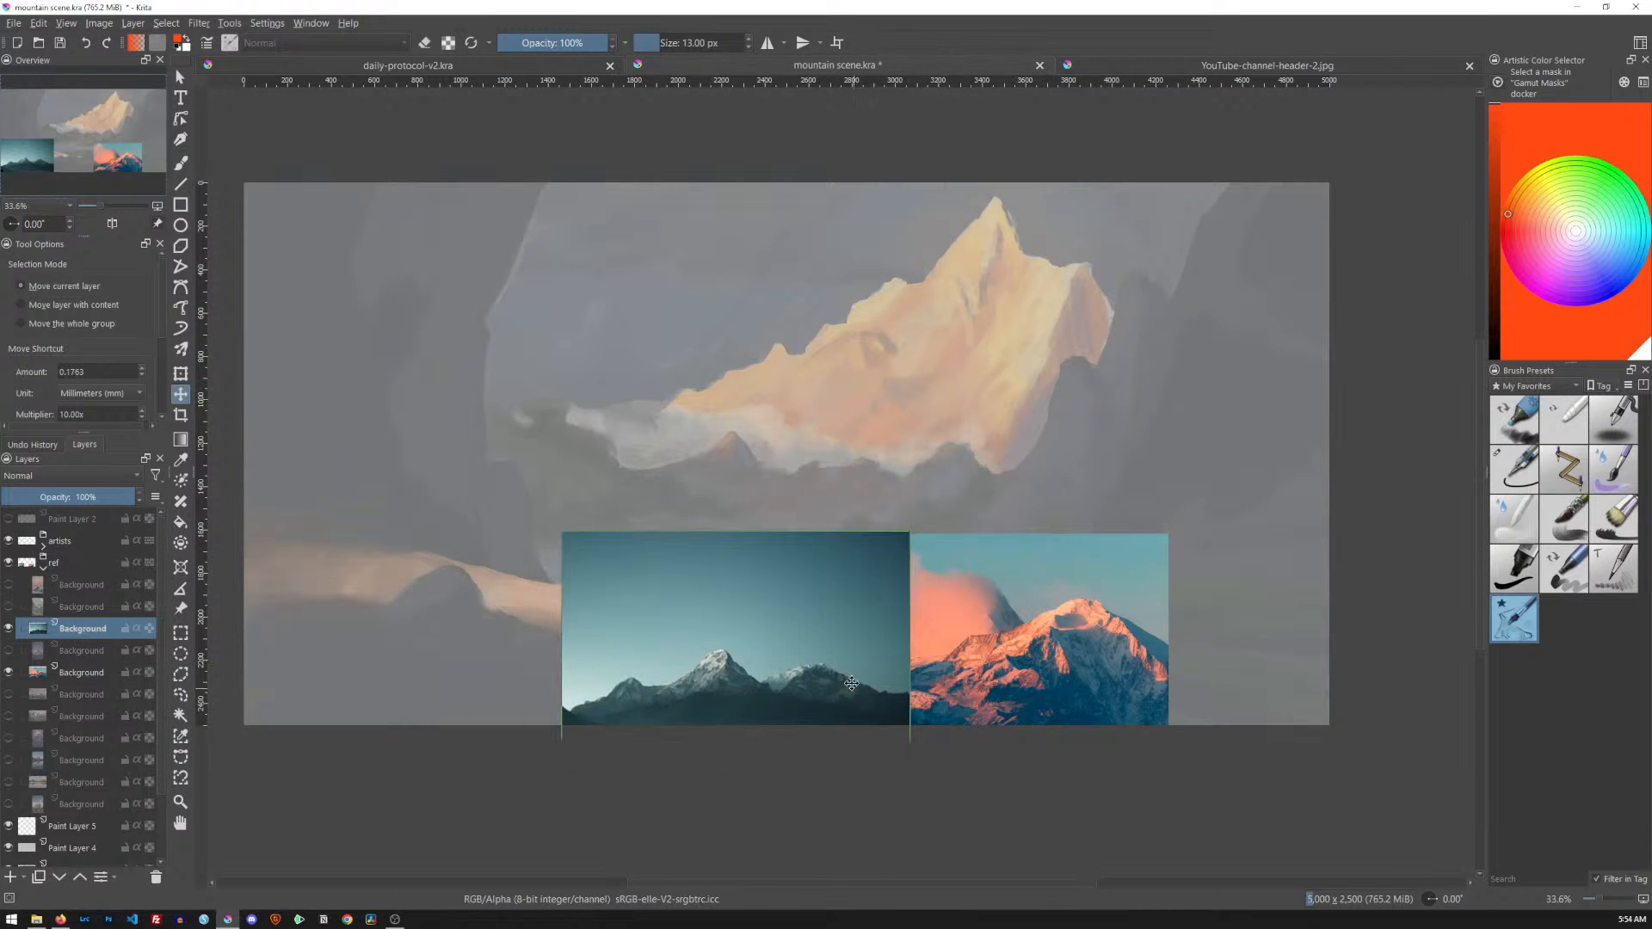
Make Paint Layer 5 active and set up the brush with black as the painting colour
{"action": "left_click", "coordinate": [86, 826]}
{"action": "left_click_drag", "start_coordinate": [1039, 473], "coordinate": [1081, 424]}
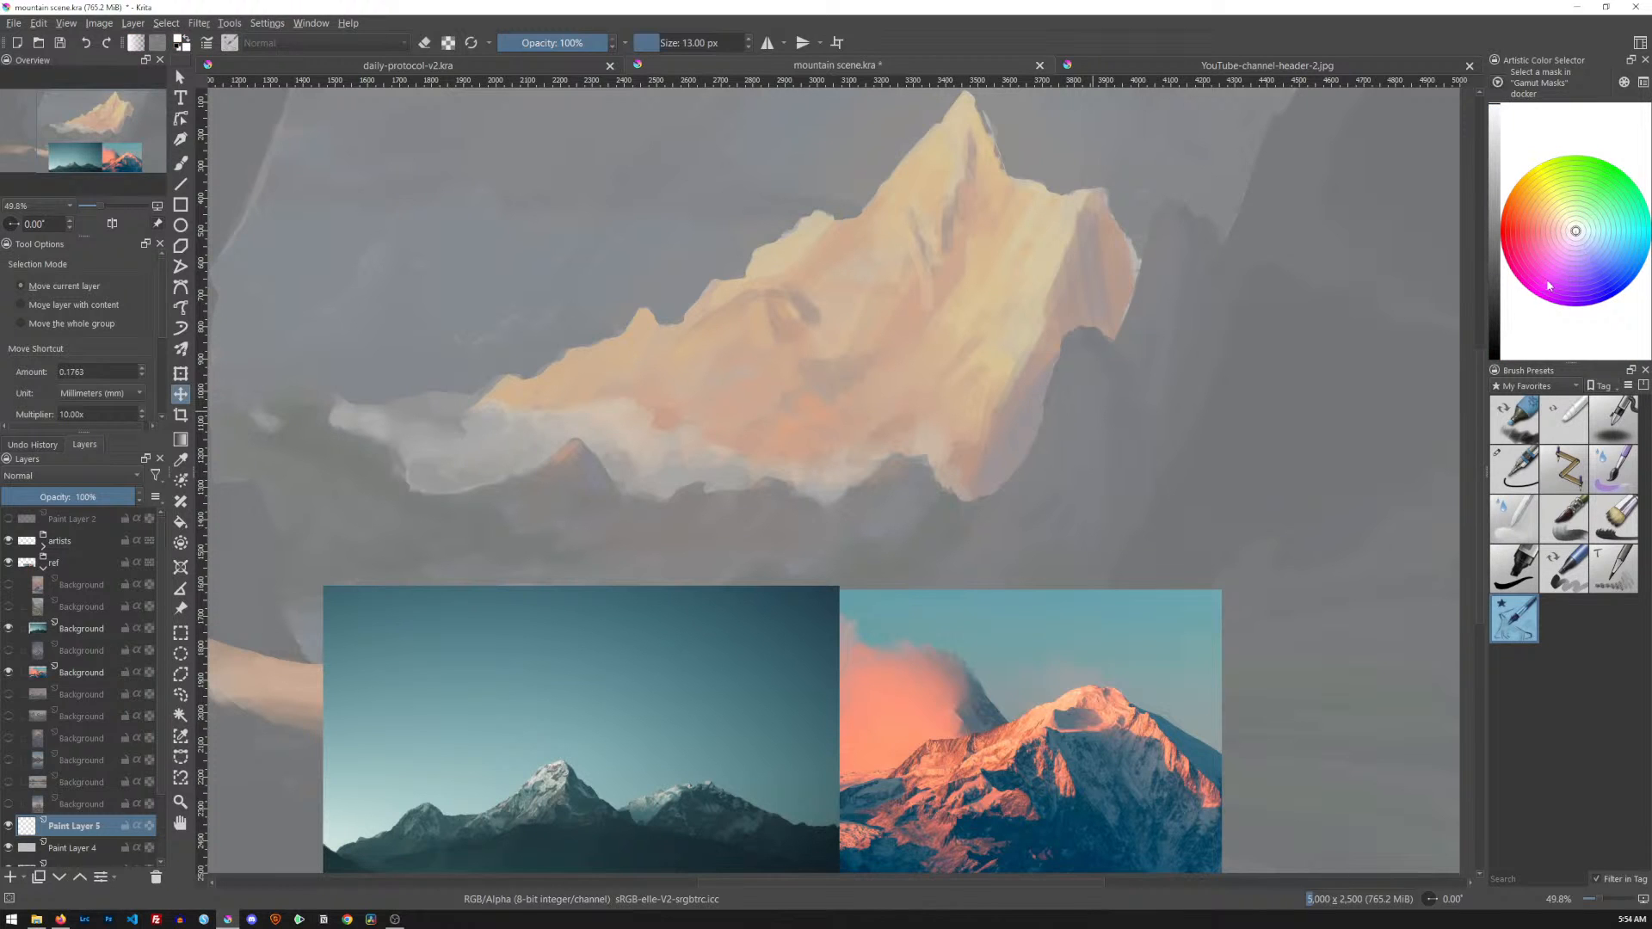
{"action": "left_click_drag", "start_coordinate": [1497, 317], "coordinate": [1500, 376]}
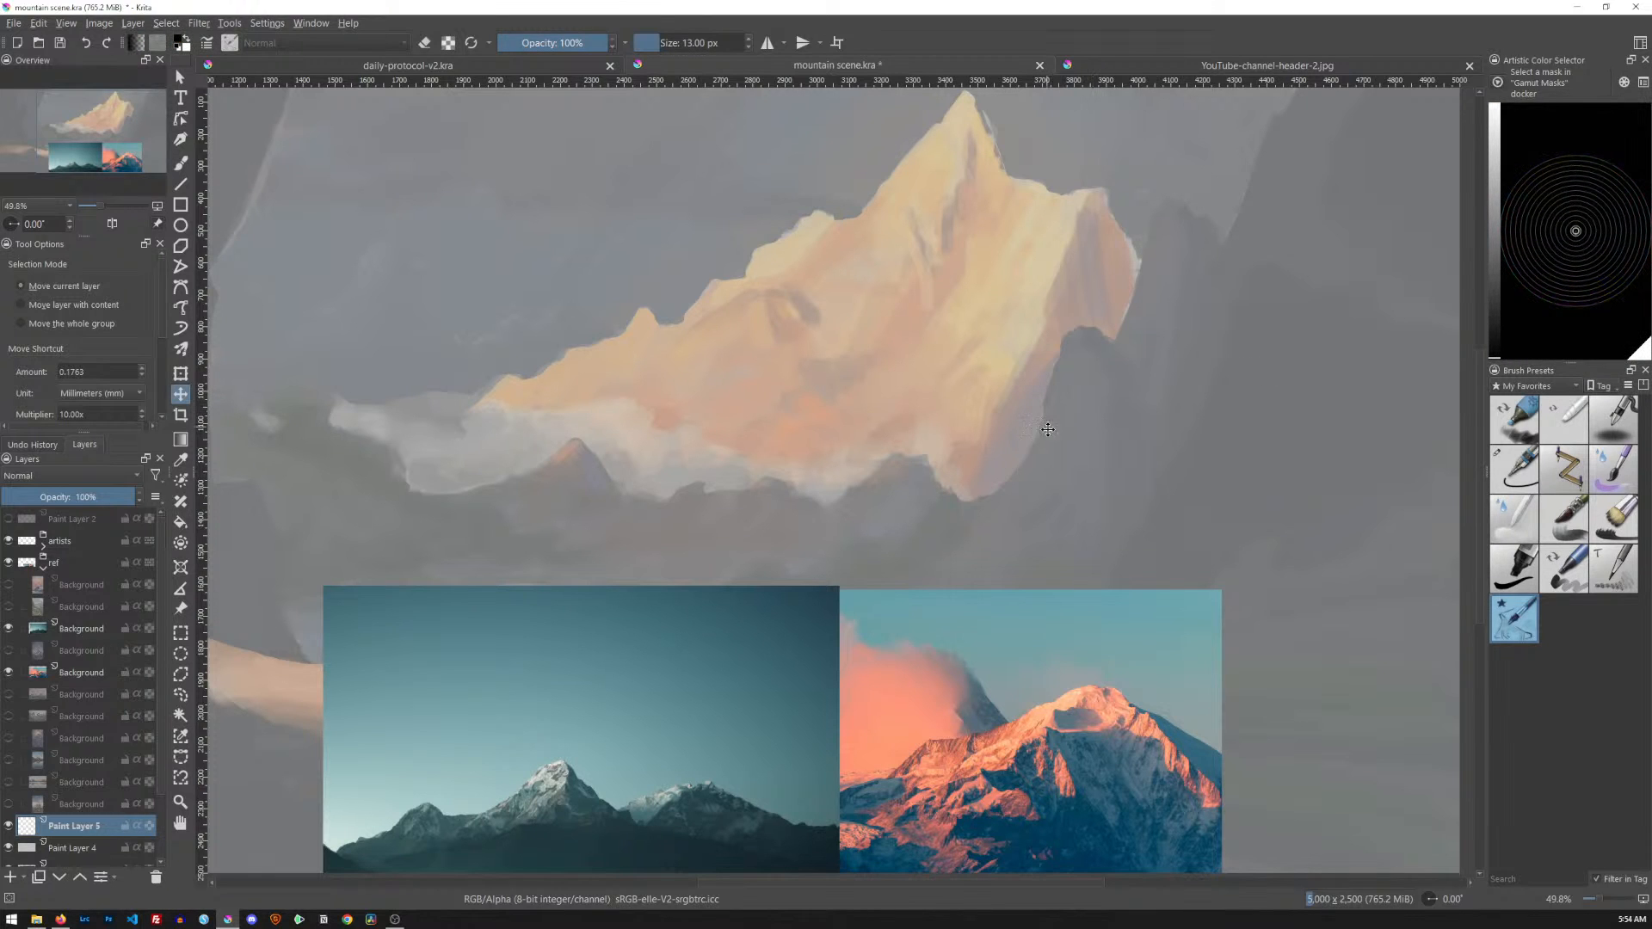
{"action": "key", "text": "b"}
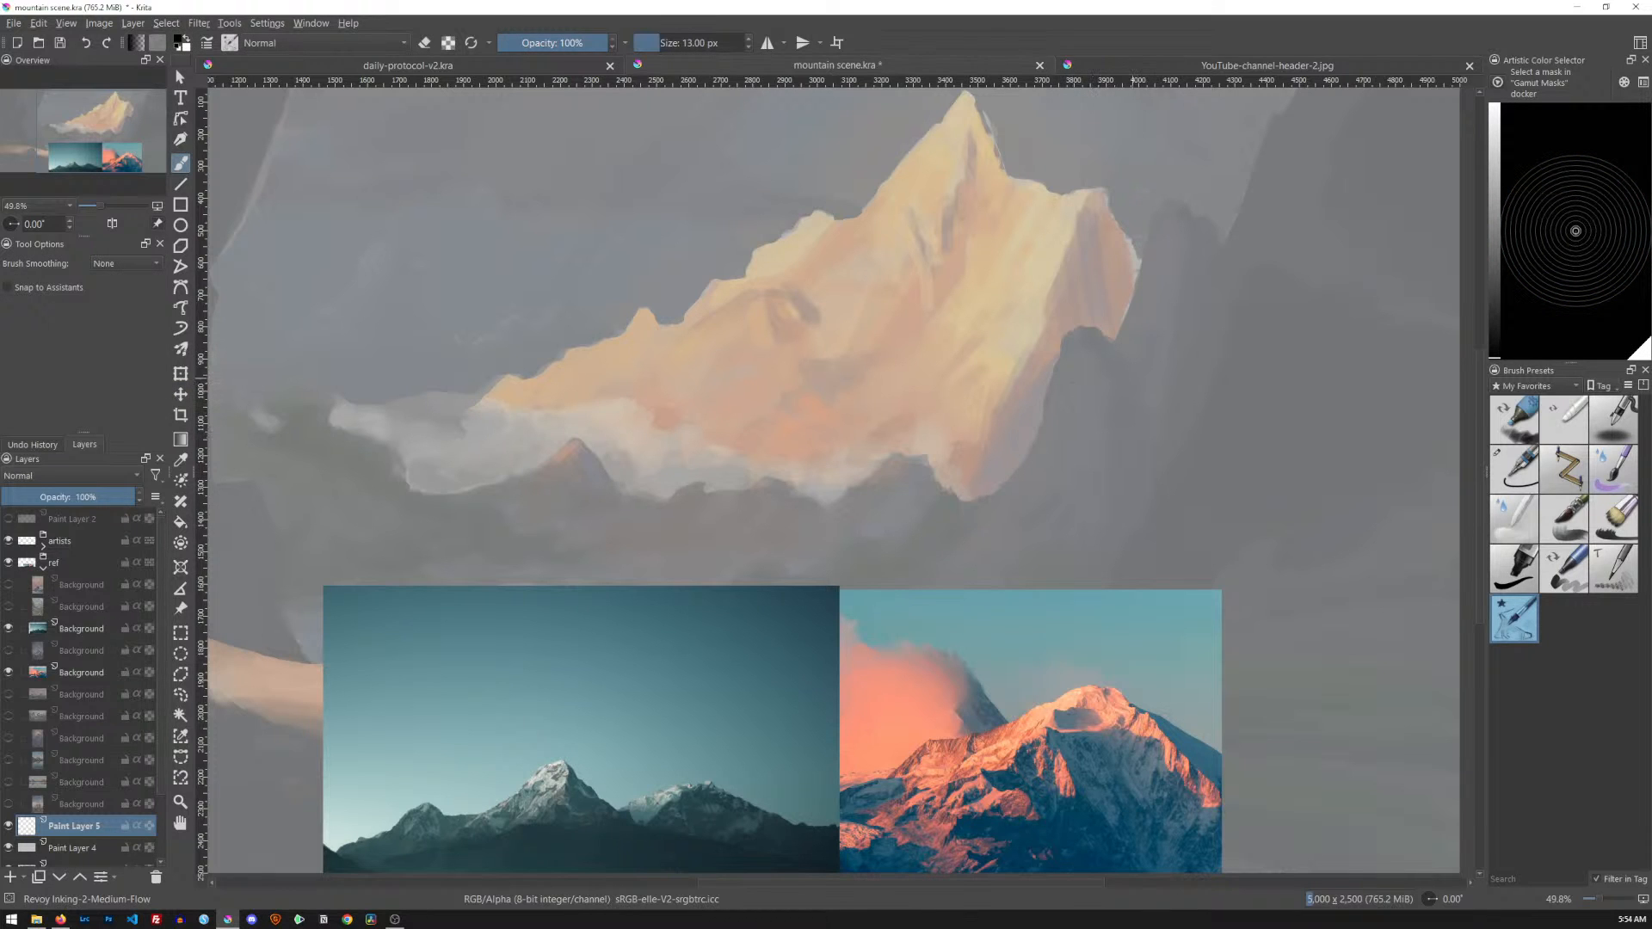
Move the teal and pink cloud photos together up and to the right, just below the painted mountain
{"action": "left_click", "coordinate": [124, 628]}
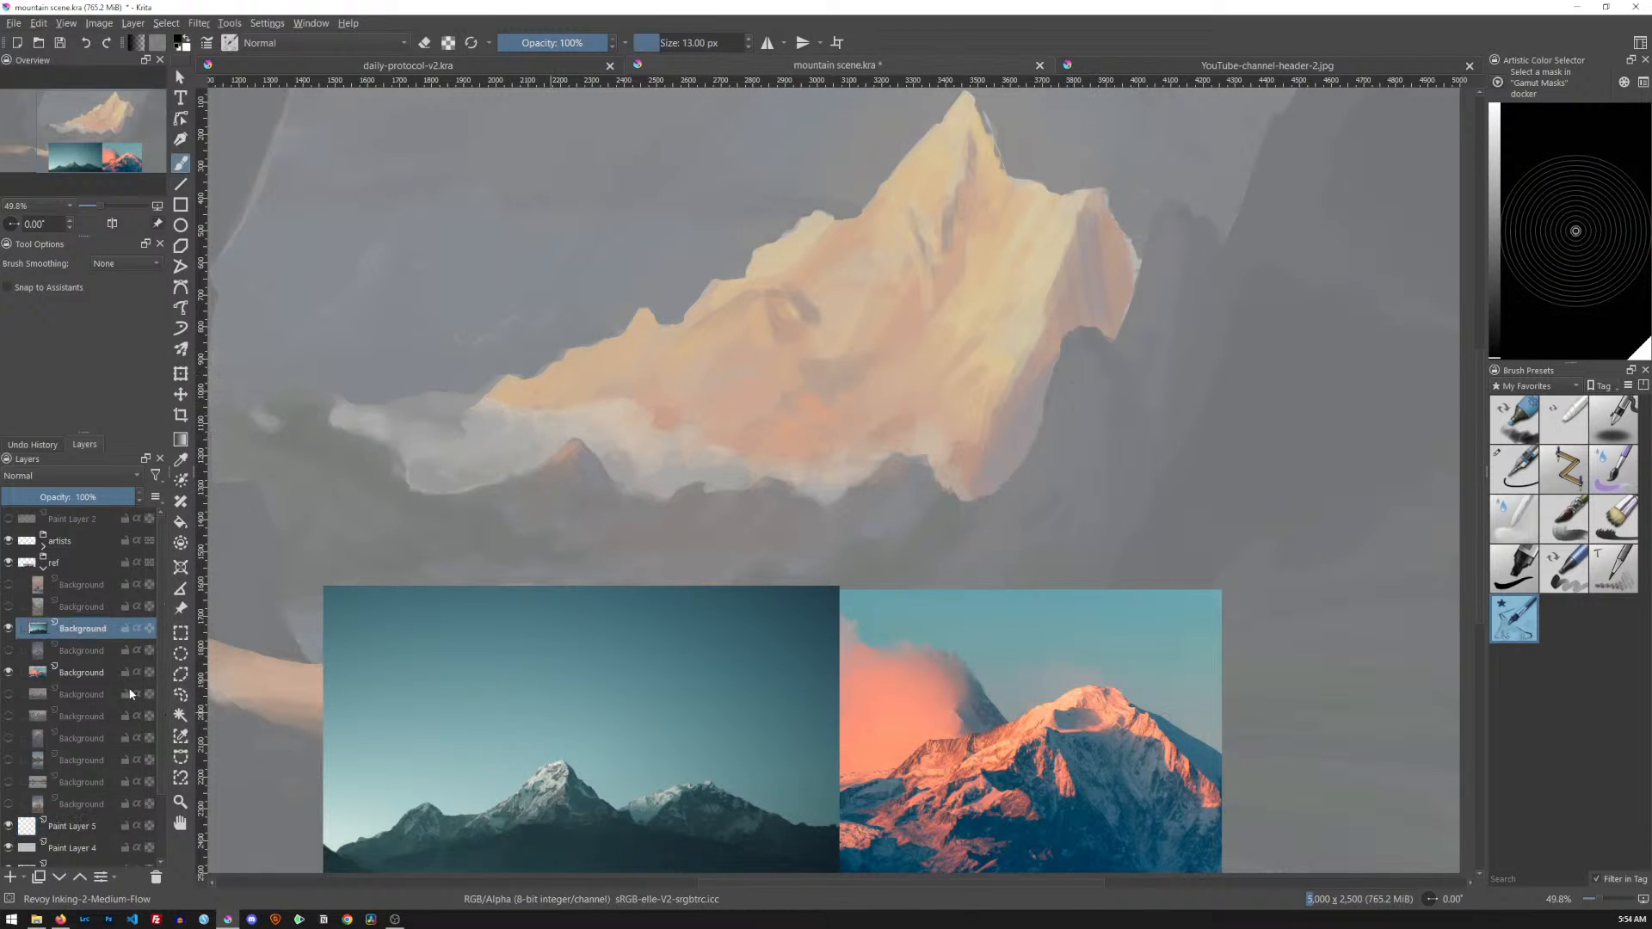
{"action": "left_click", "coordinate": [100, 673], "text": "ctrl"}
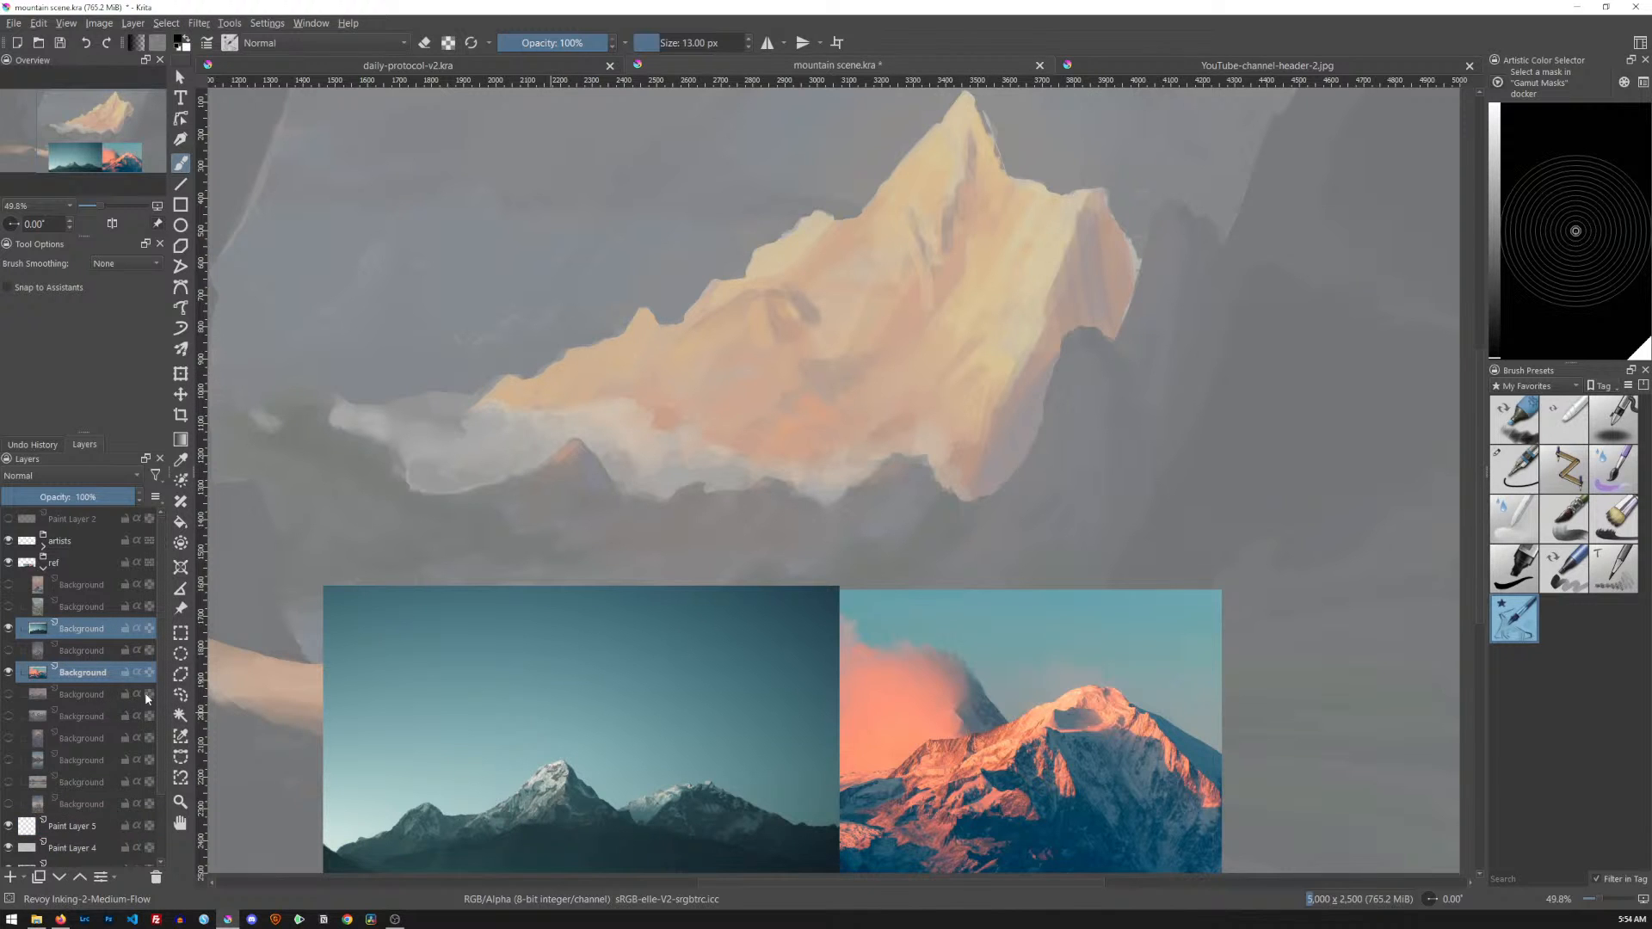
{"action": "key", "text": "t"}
{"action": "left_click_drag", "start_coordinate": [886, 695], "coordinate": [952, 620]}
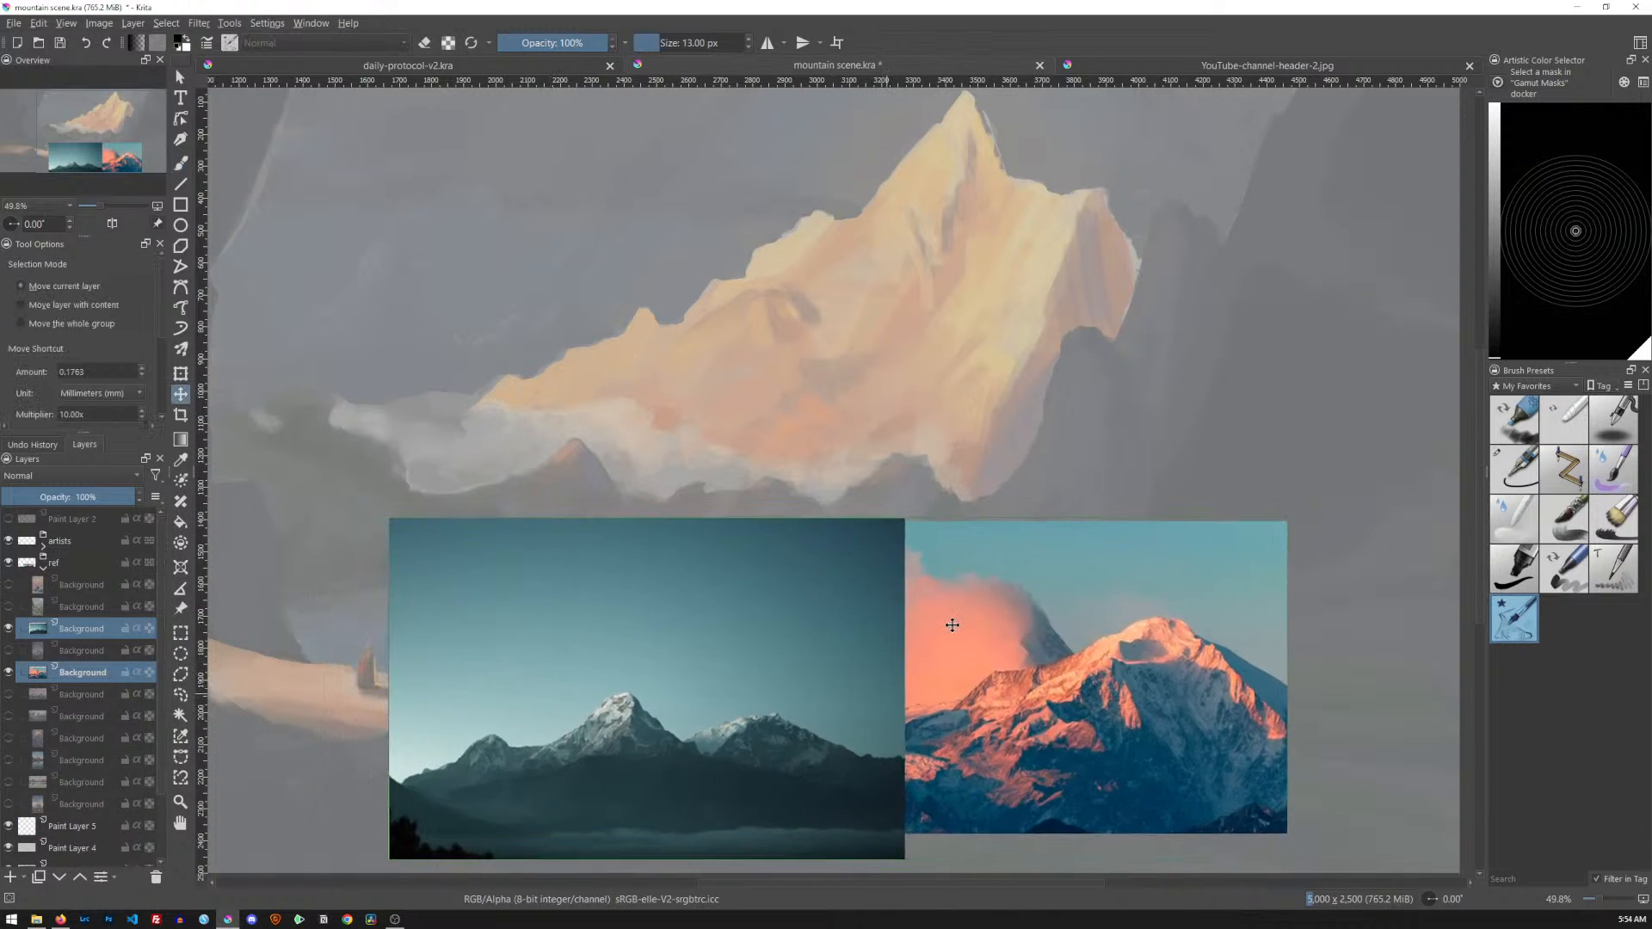
Fine-tune the opacity of the fading Paint Layer 4
{"action": "left_click", "coordinate": [98, 849]}
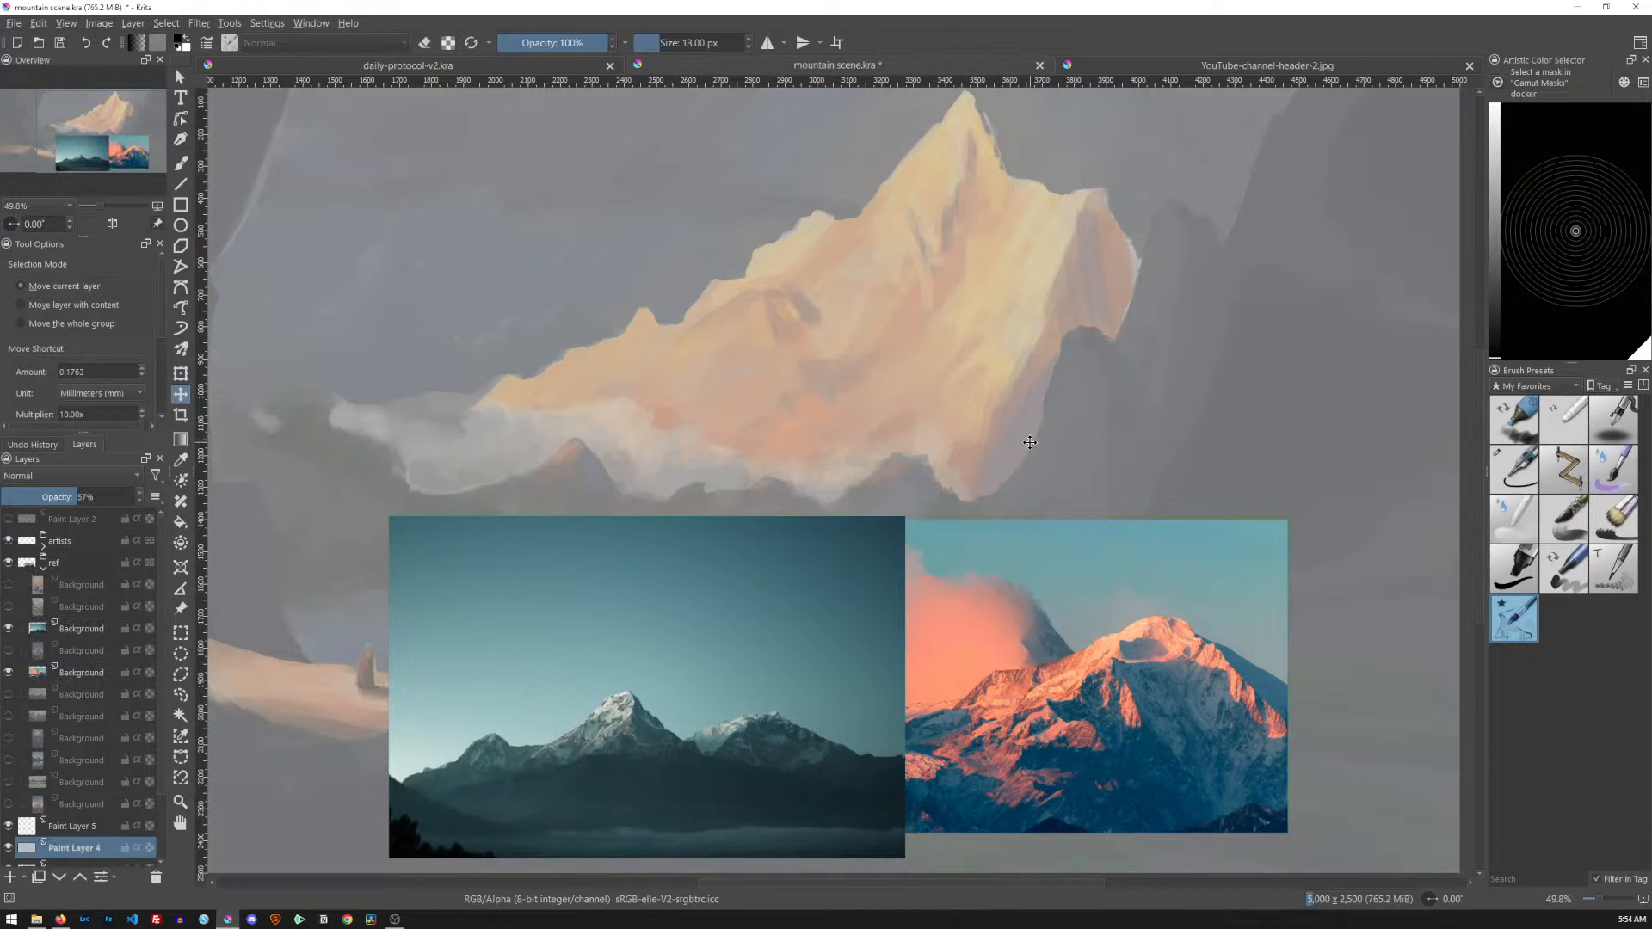
{"action": "mouse_move", "coordinate": [1094, 348]}
{"action": "left_mouse_down"}
{"action": "mouse_move", "coordinate": [1076, 383]}
{"action": "mouse_move", "coordinate": [1095, 373]}
{"action": "left_mouse_up"}
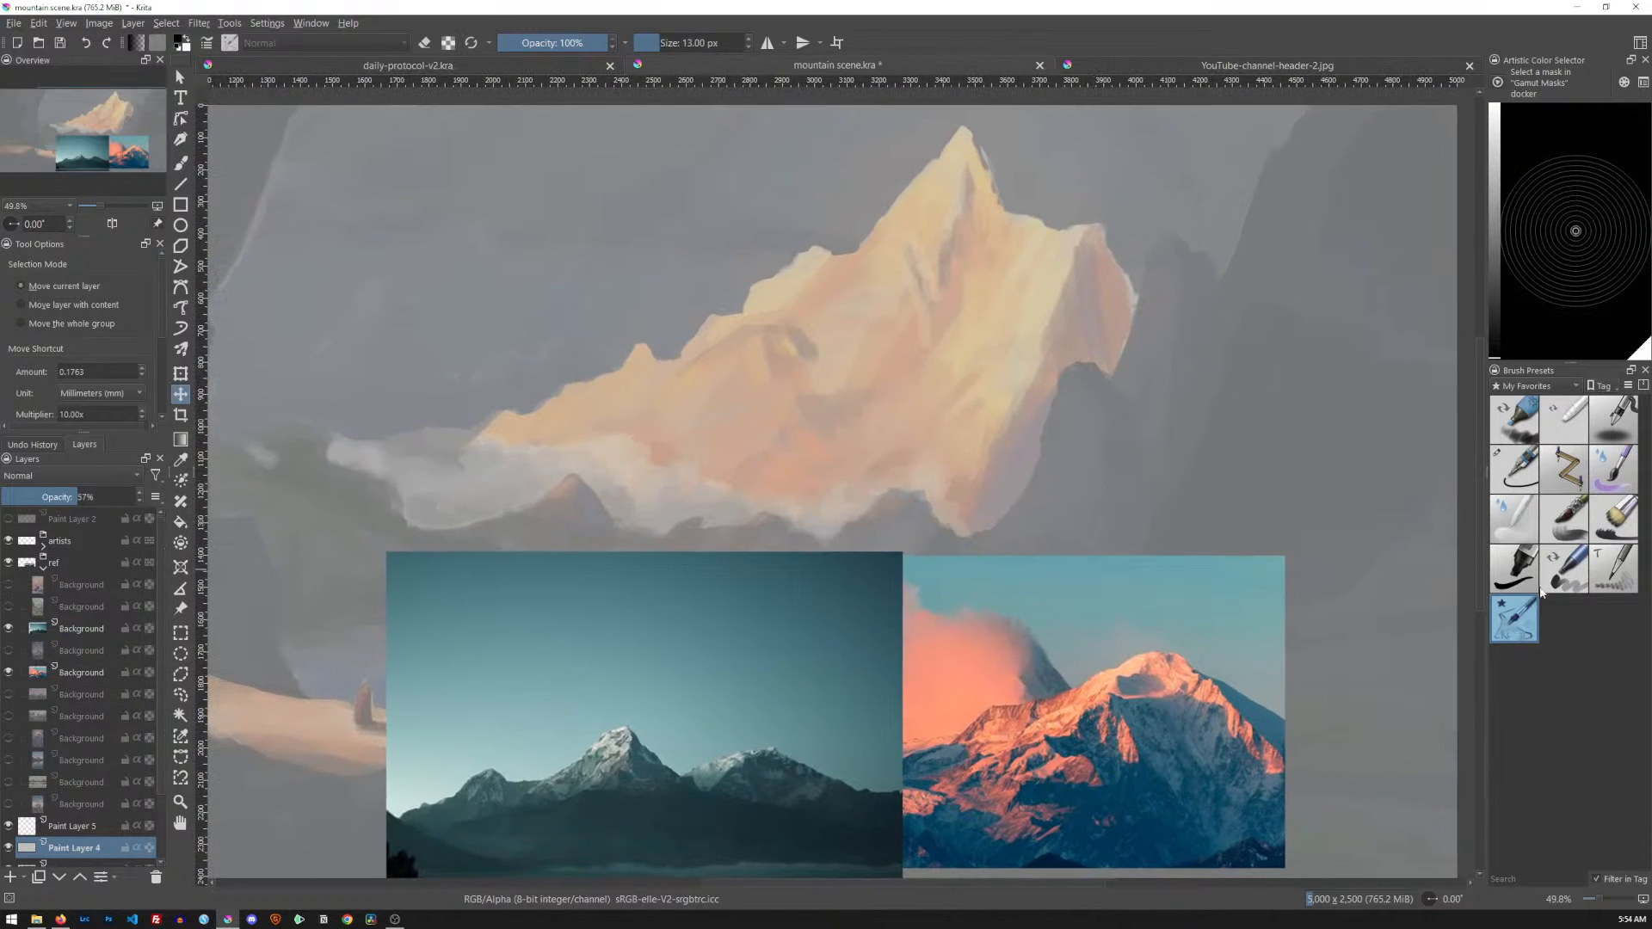
{"action": "key", "text": "b"}
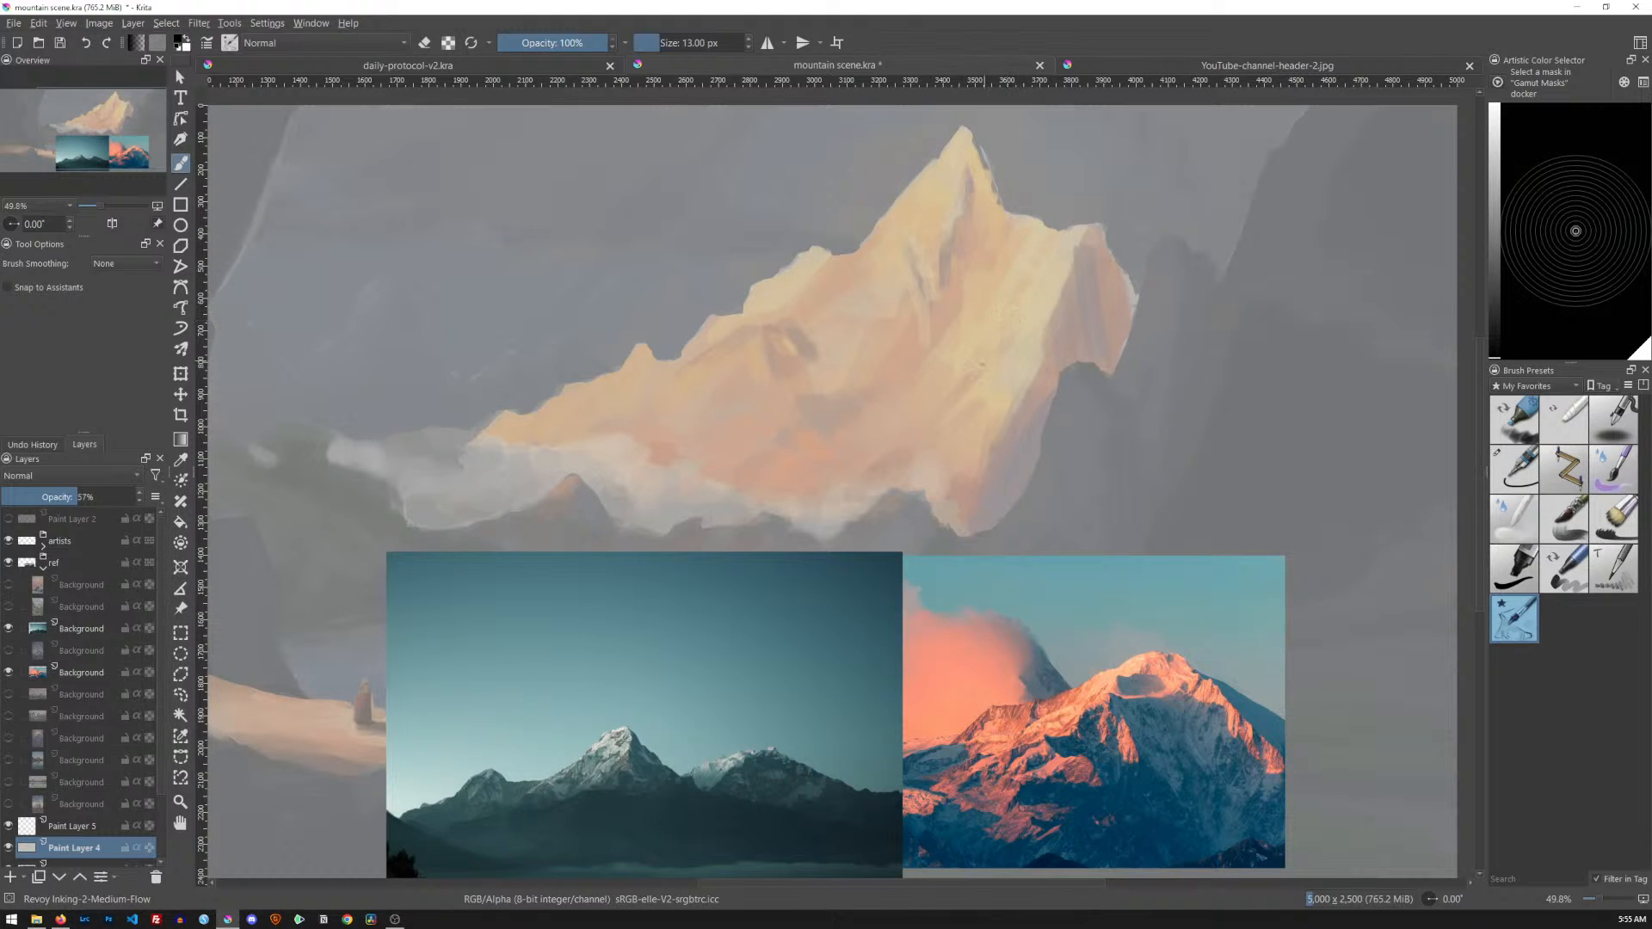
{"action": "left_click_drag", "start_coordinate": [79, 497], "coordinate": [83, 497]}
On Paint Layer 5, outline the mountain's left ridge in black from the summit down past the second shoulder
{"action": "left_click", "coordinate": [98, 832]}
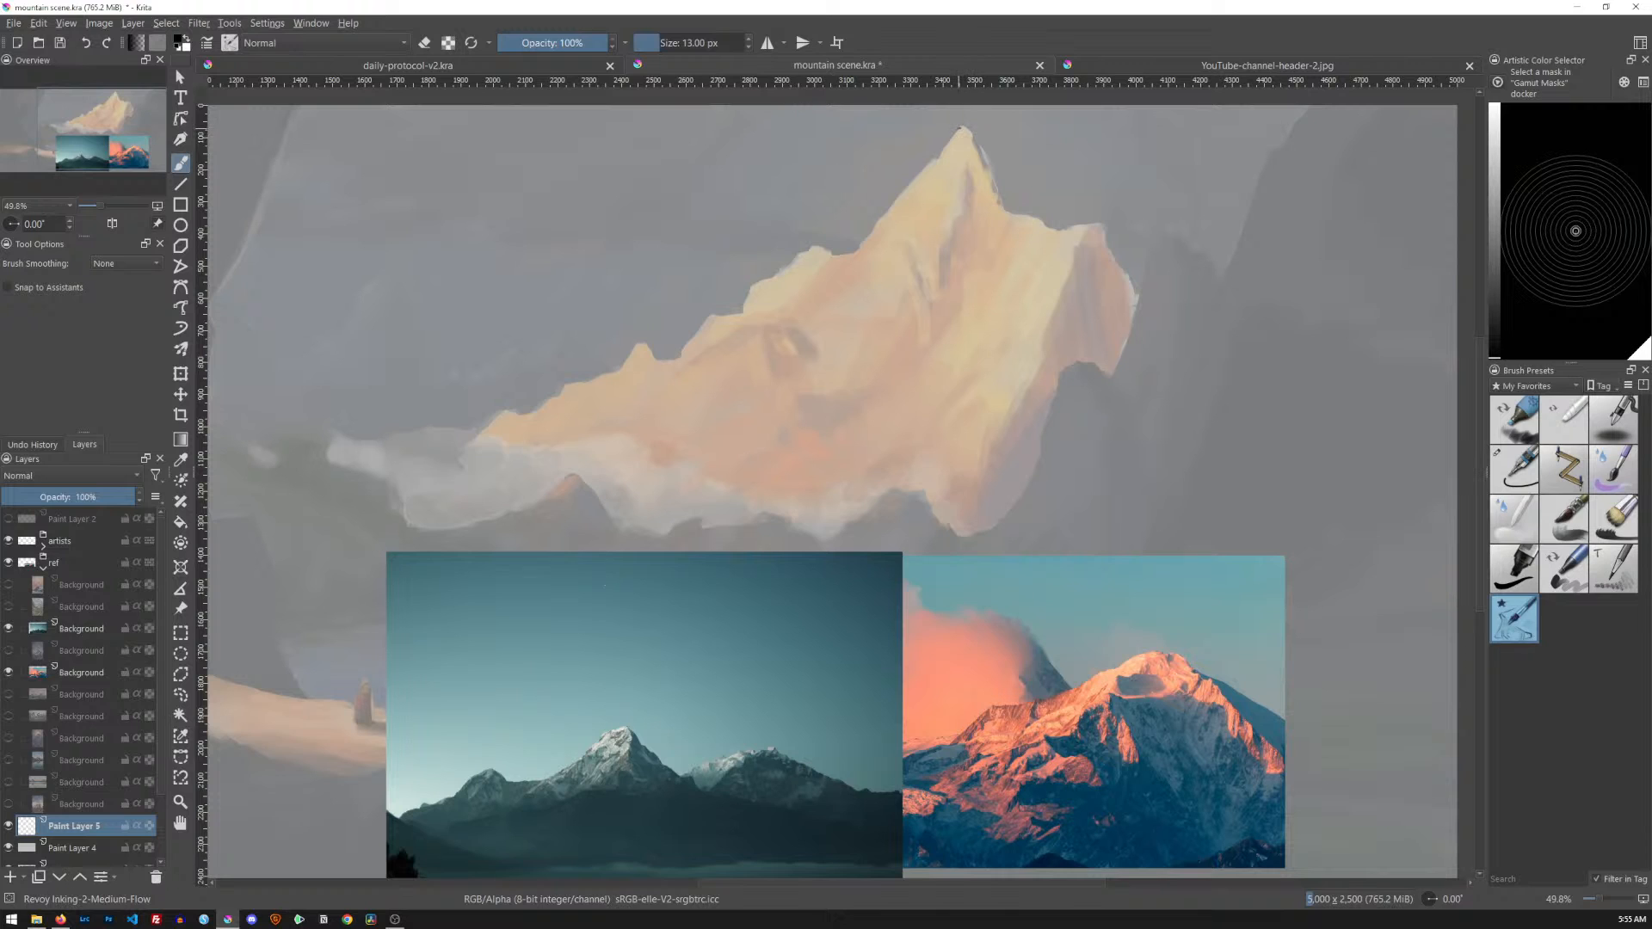
{"action": "left_click_drag", "start_coordinate": [945, 147], "coordinate": [959, 128]}
{"action": "left_click_drag", "start_coordinate": [926, 166], "coordinate": [870, 231]}
{"action": "mouse_move", "coordinate": [751, 279]}
{"action": "left_mouse_down"}
{"action": "mouse_move", "coordinate": [671, 362]}
{"action": "mouse_move", "coordinate": [750, 276]}
{"action": "left_mouse_up"}
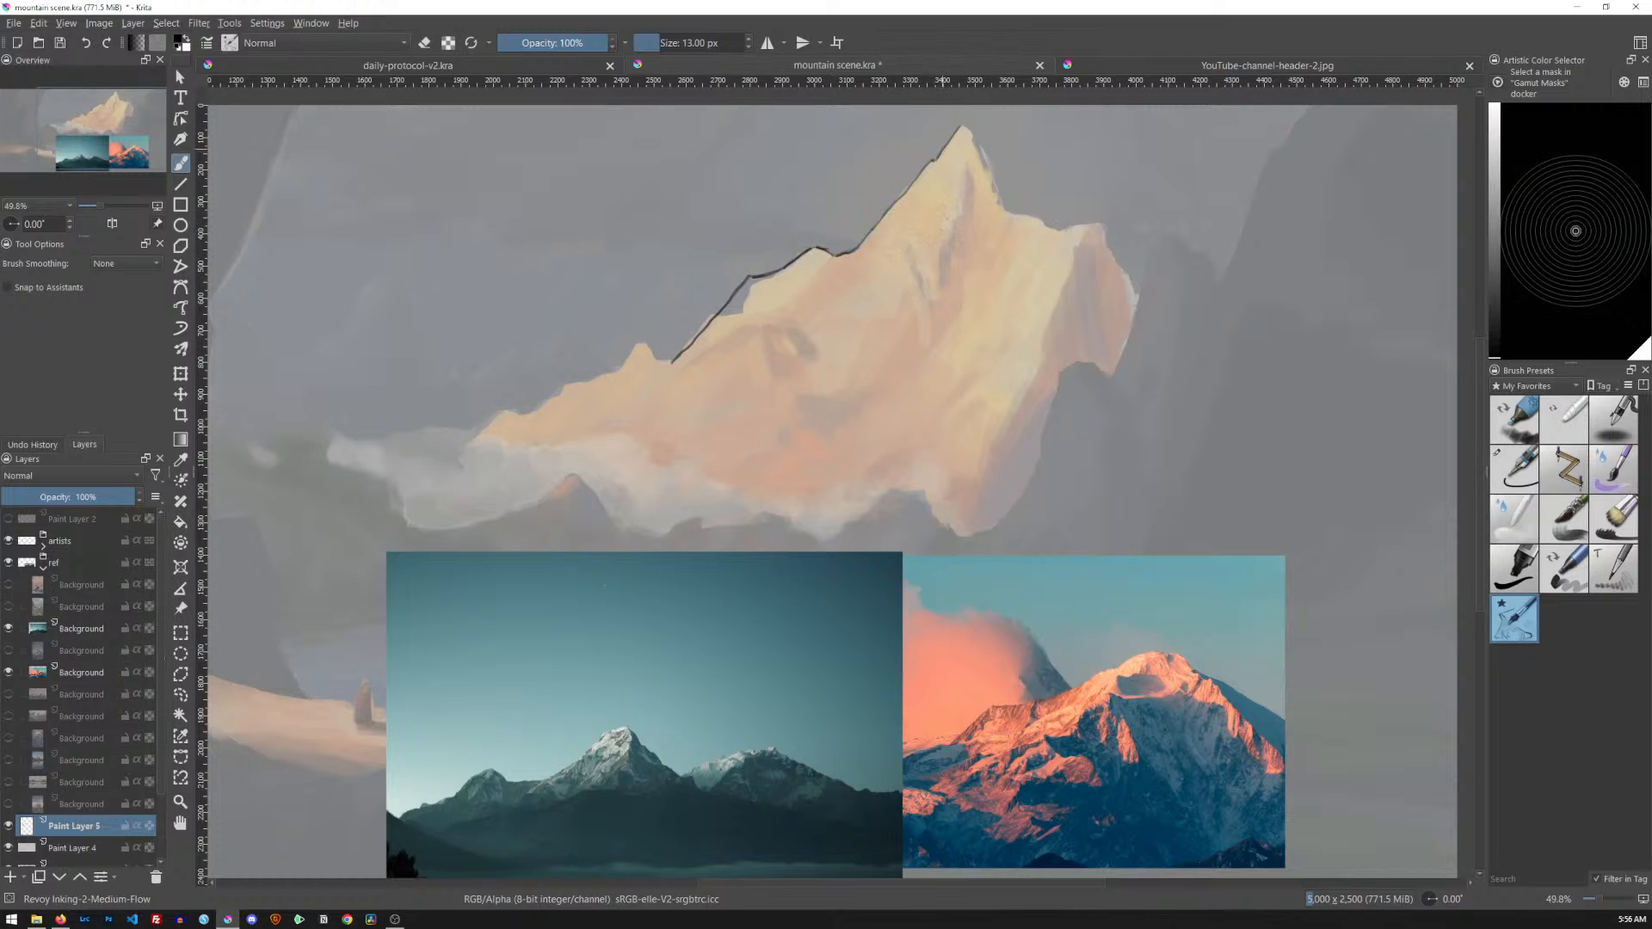
{"action": "left_click_drag", "start_coordinate": [927, 168], "coordinate": [854, 252]}
{"action": "left_click_drag", "start_coordinate": [957, 130], "coordinate": [943, 151]}
Try a stepped ridge line with curved lines beneath it across the mountain's left slope, and undo these strokes
{"action": "left_click_drag", "start_coordinate": [938, 327], "coordinate": [1009, 329]}
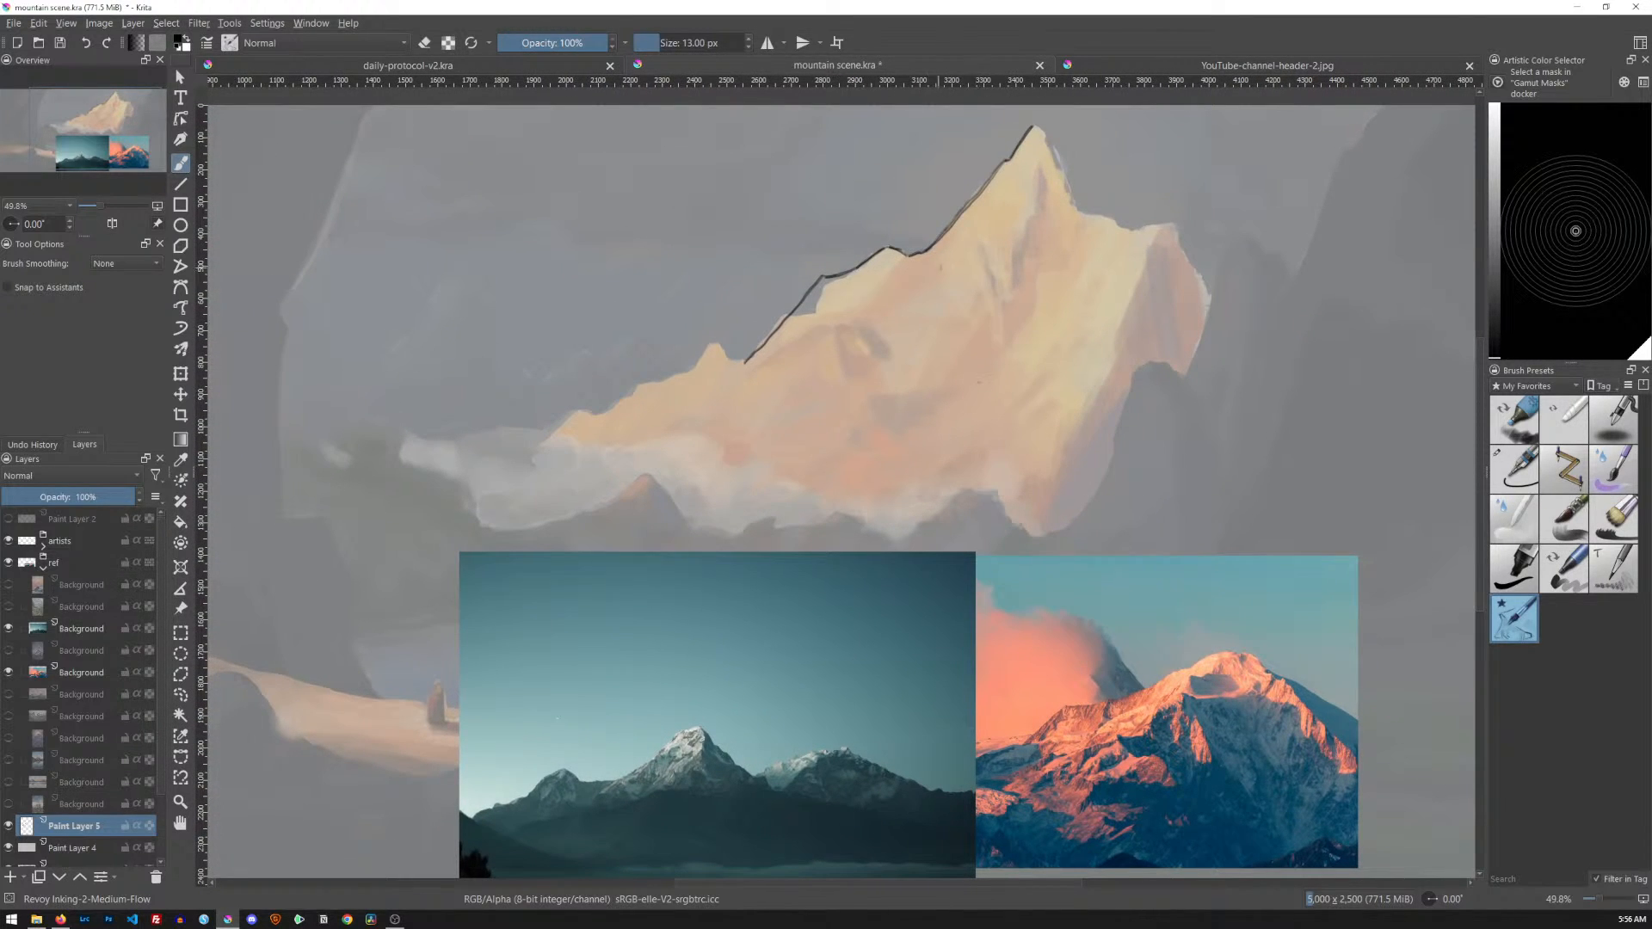
{"action": "mouse_move", "coordinate": [836, 272]}
{"action": "left_mouse_down"}
{"action": "mouse_move", "coordinate": [1039, 158]}
{"action": "mouse_move", "coordinate": [960, 249]}
{"action": "mouse_move", "coordinate": [798, 324]}
{"action": "mouse_move", "coordinate": [752, 376]}
{"action": "mouse_move", "coordinate": [731, 373]}
{"action": "mouse_move", "coordinate": [668, 426]}
{"action": "mouse_move", "coordinate": [645, 419]}
{"action": "mouse_move", "coordinate": [592, 468]}
{"action": "left_mouse_up"}
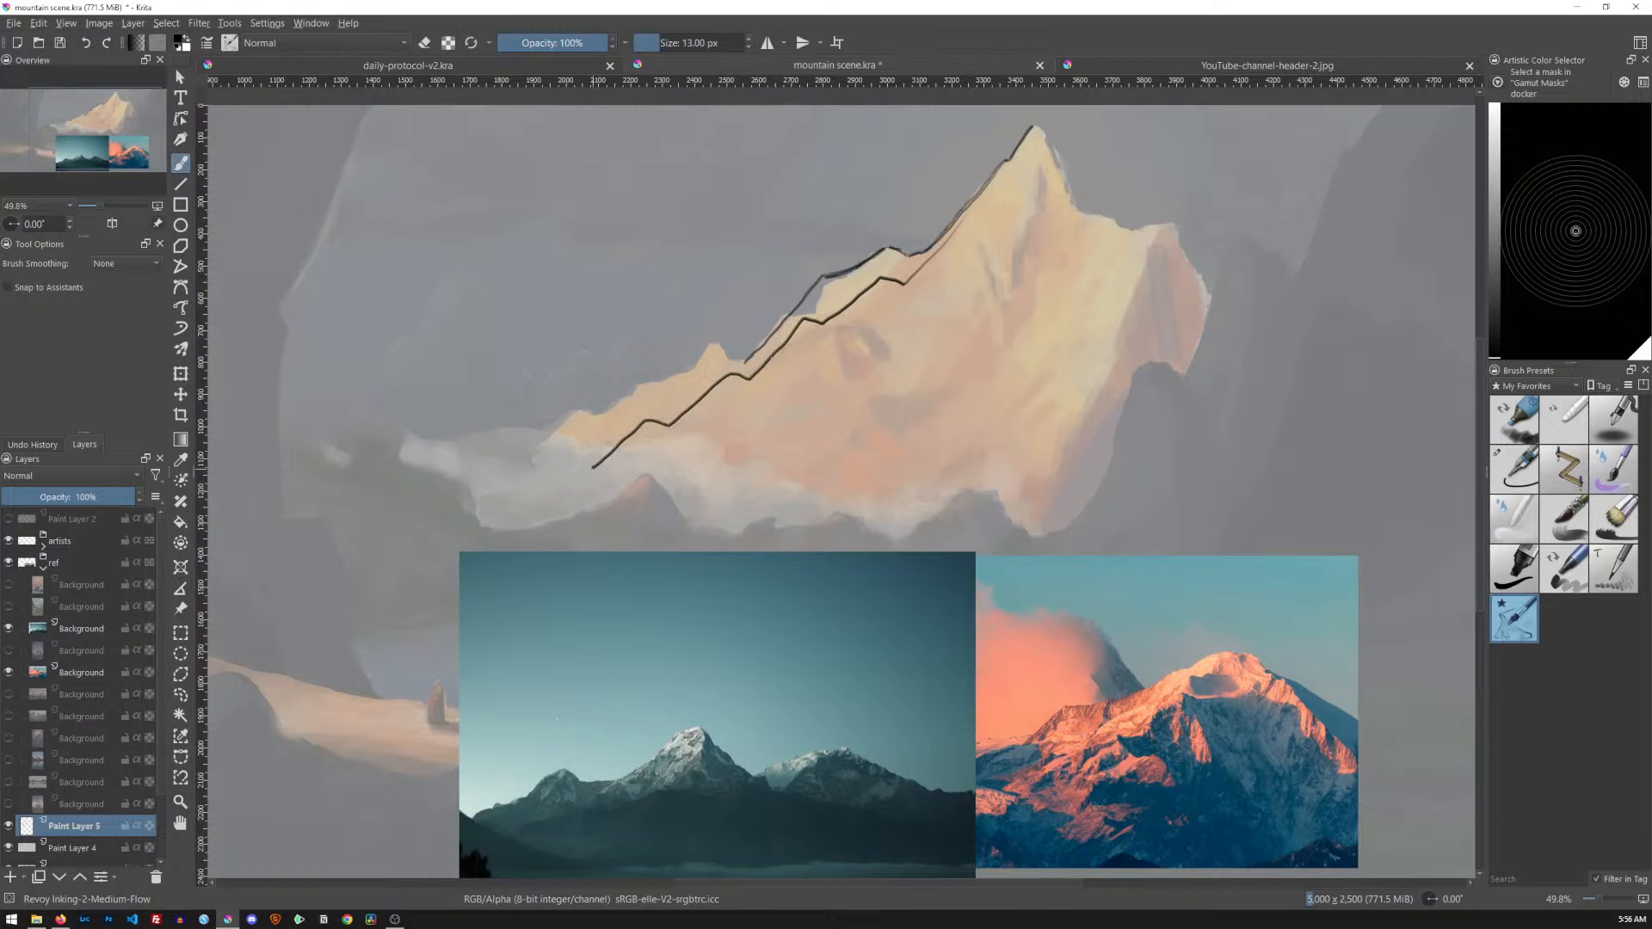
{"action": "mouse_move", "coordinate": [900, 301]}
{"action": "left_mouse_down"}
{"action": "mouse_move", "coordinate": [827, 336]}
{"action": "mouse_move", "coordinate": [704, 436]}
{"action": "mouse_move", "coordinate": [605, 474]}
{"action": "left_mouse_up"}
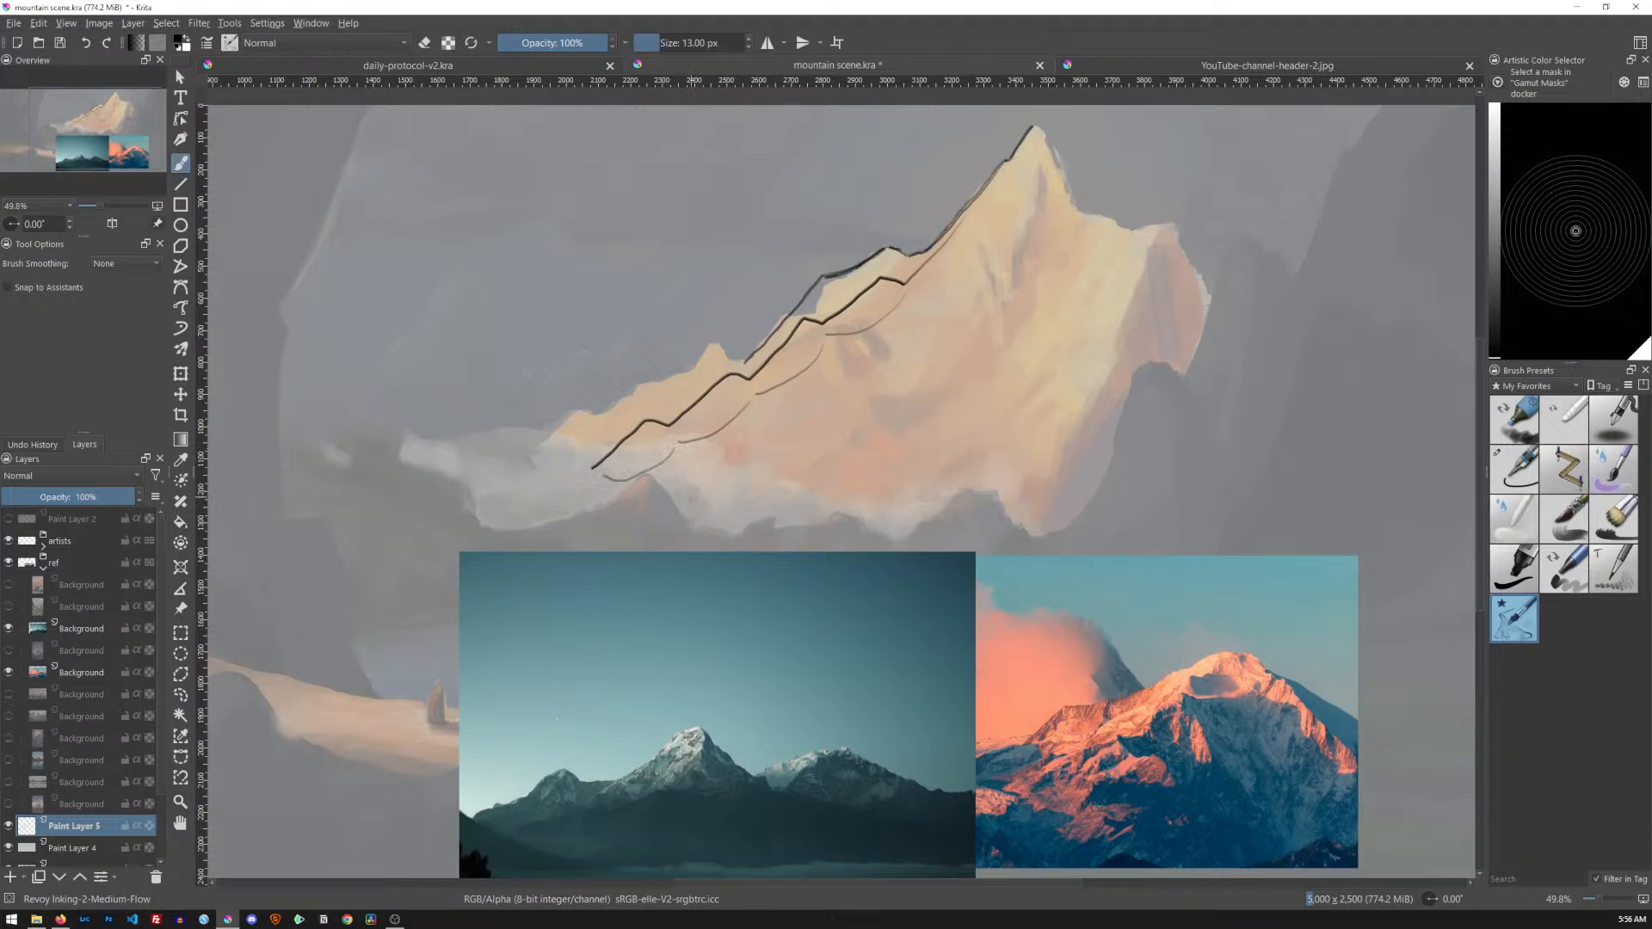
{"action": "key", "text": "ctrl+z"}
{"action": "key", "text": "ctrl+z"}
{"action": "key", "text": "ctrl+z"}
{"action": "key", "text": "ctrl+z"}
{"action": "key", "text": "ctrl+z"}
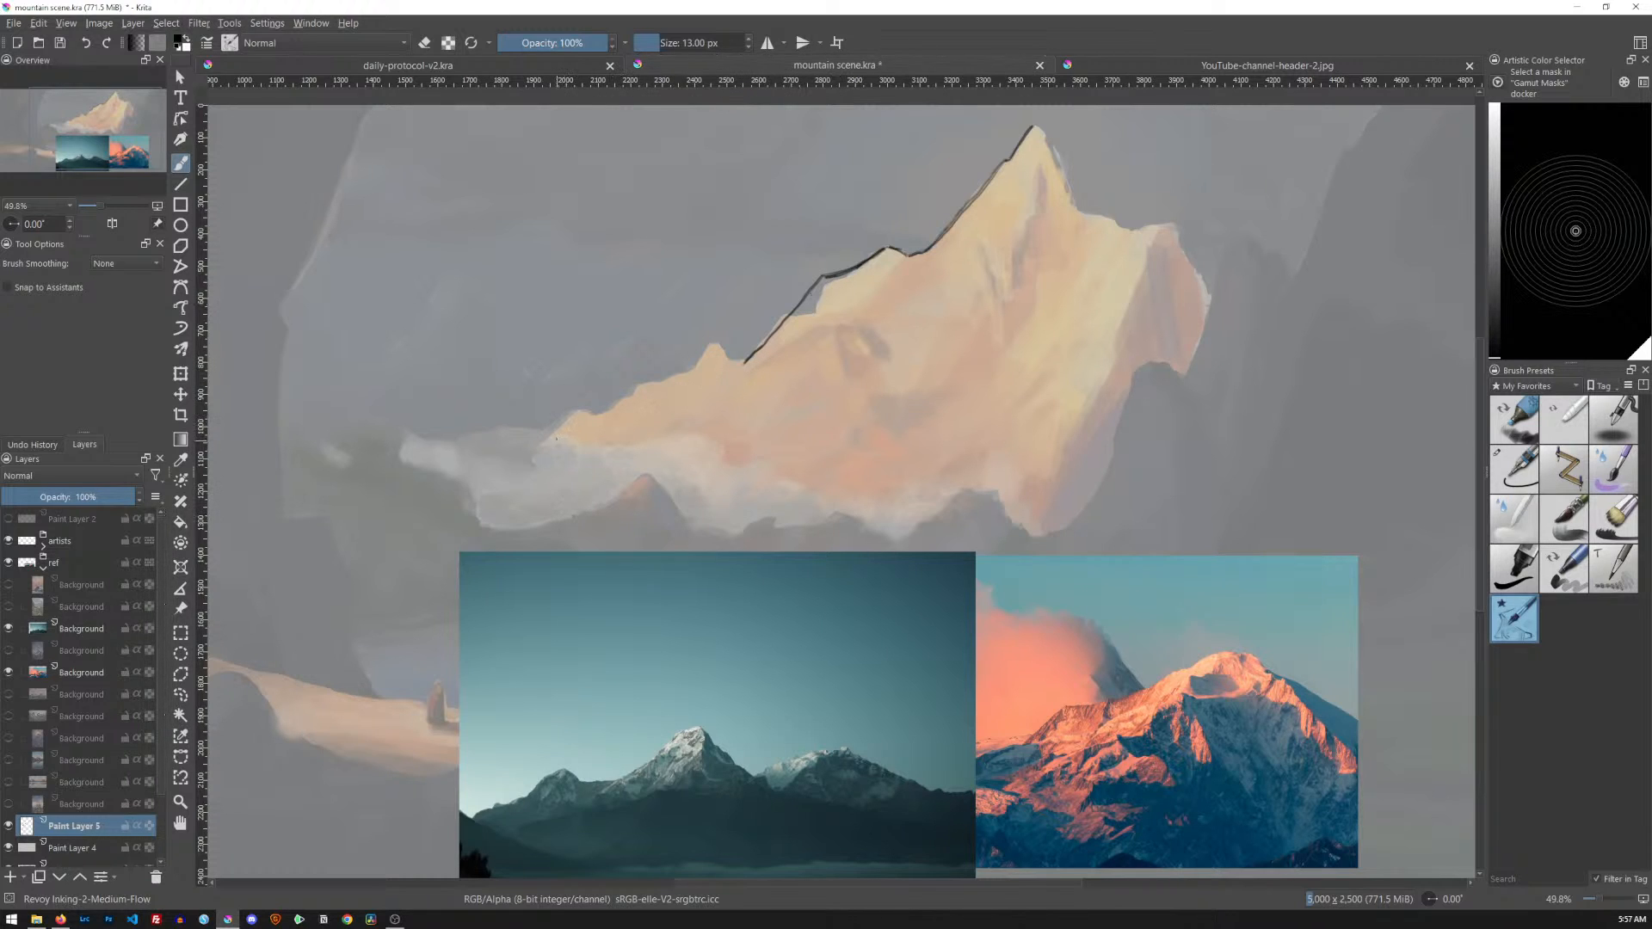
Outline the lower left ridge from the mist up over the small side peak, undoing the first attempt
{"action": "left_click_drag", "start_coordinate": [533, 450], "coordinate": [610, 398]}
{"action": "key", "text": "ctrl+z"}
{"action": "key", "text": "ctrl+z"}
{"action": "key", "text": "ctrl+z"}
{"action": "mouse_move", "coordinate": [546, 441]}
{"action": "left_mouse_down"}
{"action": "mouse_move", "coordinate": [675, 374]}
{"action": "mouse_move", "coordinate": [692, 347]}
{"action": "mouse_move", "coordinate": [742, 361]}
{"action": "mouse_move", "coordinate": [710, 392]}
{"action": "left_mouse_up"}
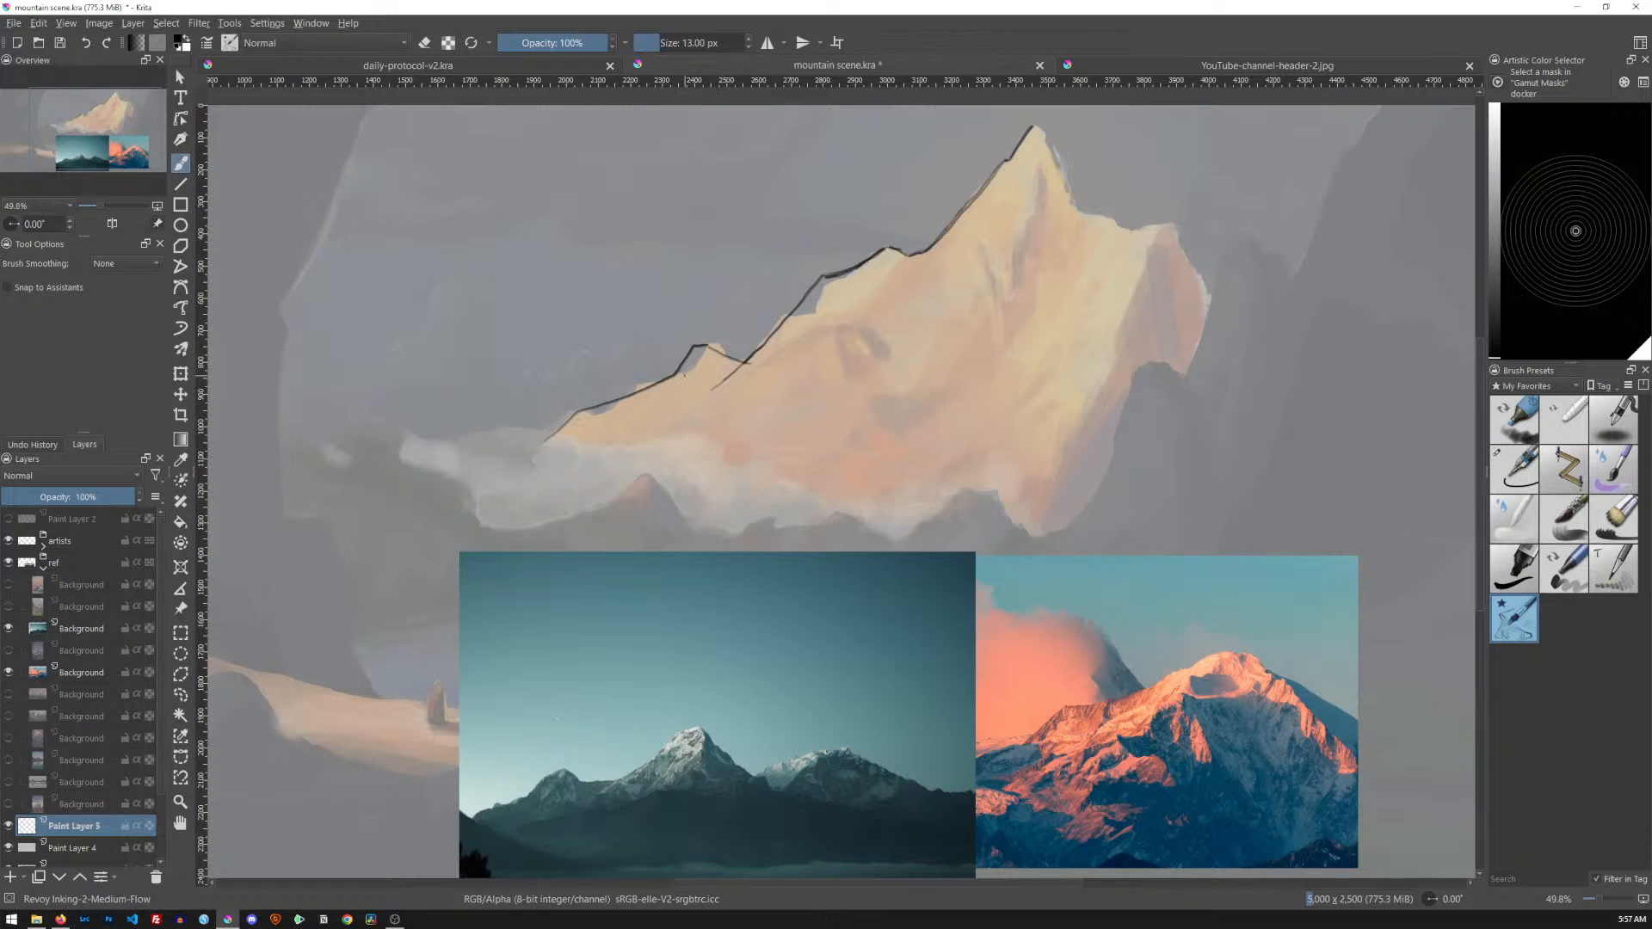
Undo the last strokes around the small side peak and redraw its tip and the notch beside it
{"action": "key", "text": "ctrl+z"}
{"action": "key", "text": "ctrl+z"}
{"action": "key", "text": "ctrl+z"}
{"action": "left_click_drag", "start_coordinate": [711, 346], "coordinate": [722, 367]}
{"action": "mouse_move", "coordinate": [745, 360]}
{"action": "left_mouse_down"}
{"action": "mouse_move", "coordinate": [696, 394]}
{"action": "mouse_move", "coordinate": [741, 364]}
{"action": "left_mouse_up"}
{"action": "left_click_drag", "start_coordinate": [685, 360], "coordinate": [704, 340]}
Reinforce the outline from the small side peak up along the left ridge to the upper shoulder
{"action": "key", "text": "e"}
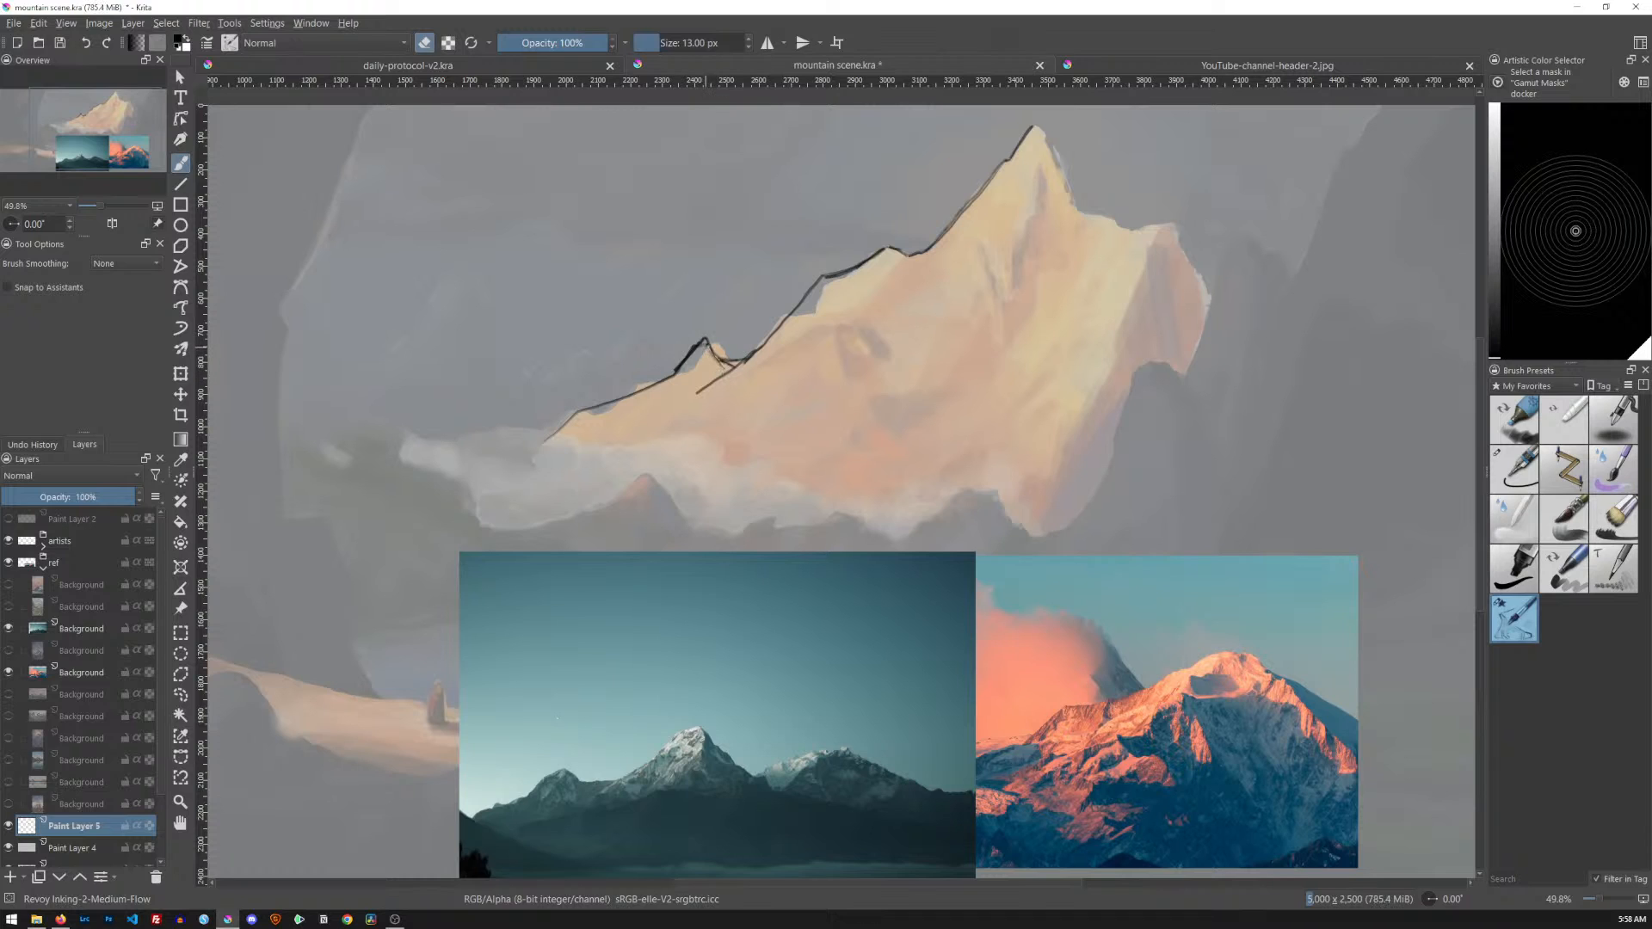
{"action": "key", "text": "e"}
{"action": "left_click_drag", "start_coordinate": [709, 342], "coordinate": [725, 362]}
{"action": "left_click_drag", "start_coordinate": [746, 360], "coordinate": [777, 333]}
{"action": "left_click_drag", "start_coordinate": [888, 248], "coordinate": [857, 269]}
Draw the ridge line from the summit down the middle of the mountain's face, undoing the first stroke
{"action": "left_click_drag", "start_coordinate": [1037, 136], "coordinate": [1059, 182]}
{"action": "key", "text": "ctrl+z"}
{"action": "mouse_move", "coordinate": [1034, 127]}
{"action": "left_mouse_down"}
{"action": "mouse_move", "coordinate": [1054, 168]}
{"action": "mouse_move", "coordinate": [1011, 295]}
{"action": "left_mouse_up"}
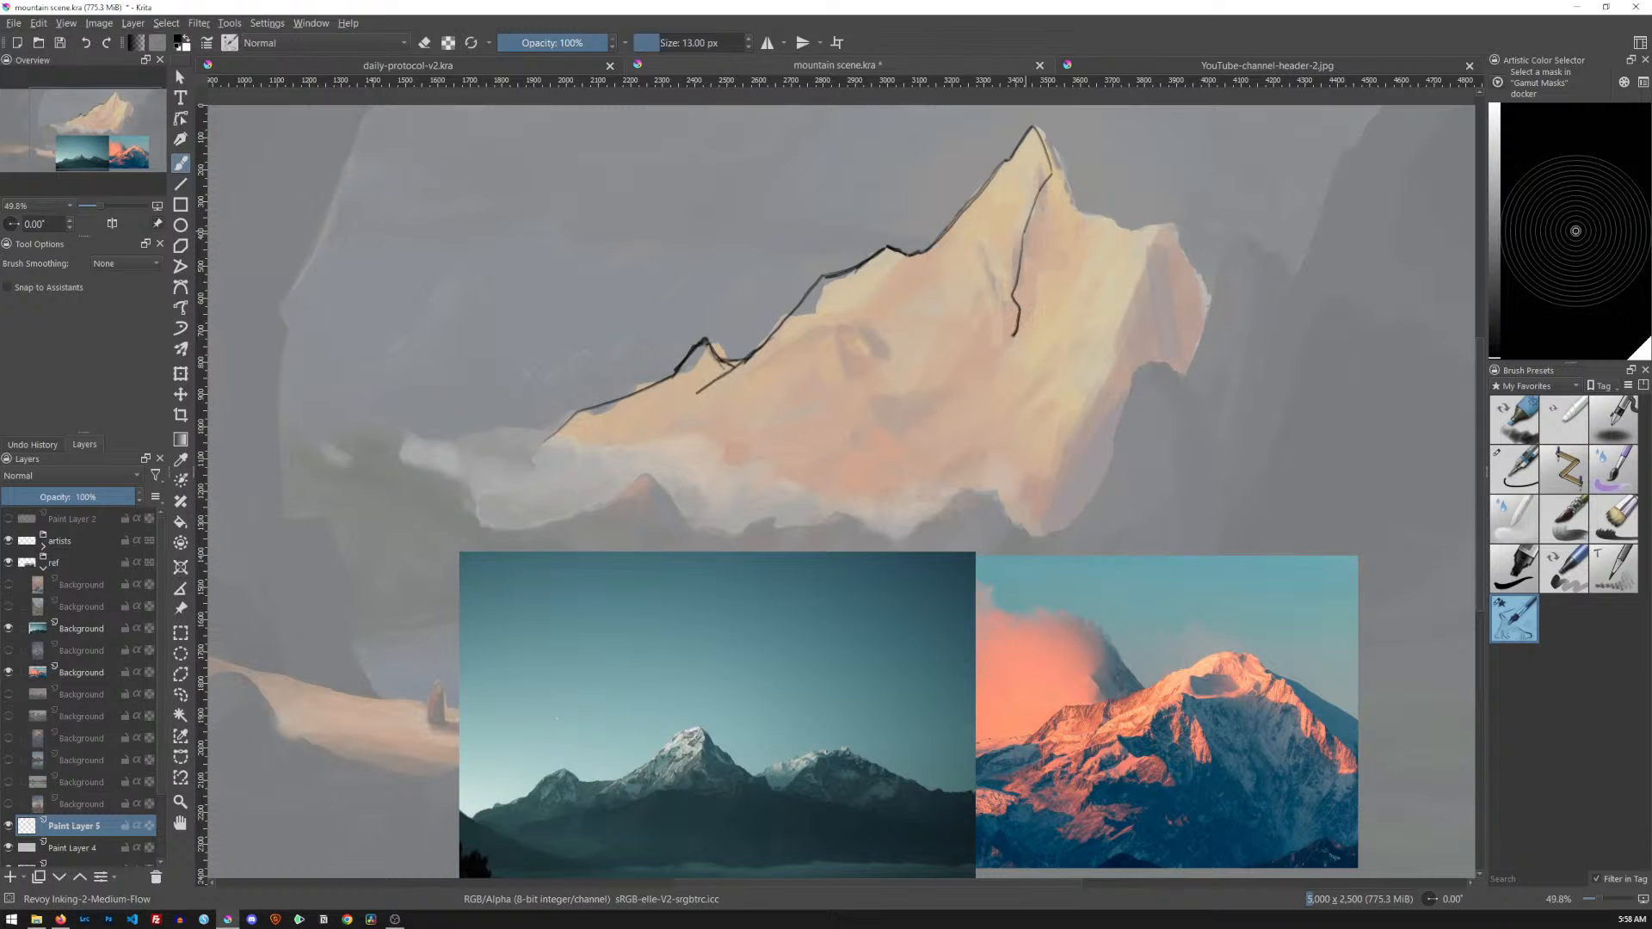
Enlarge the teal mountain photo from its upper right corner until it reaches over the painted mountain's lower part
{"action": "left_click", "coordinate": [84, 629]}
{"action": "key", "text": "t"}
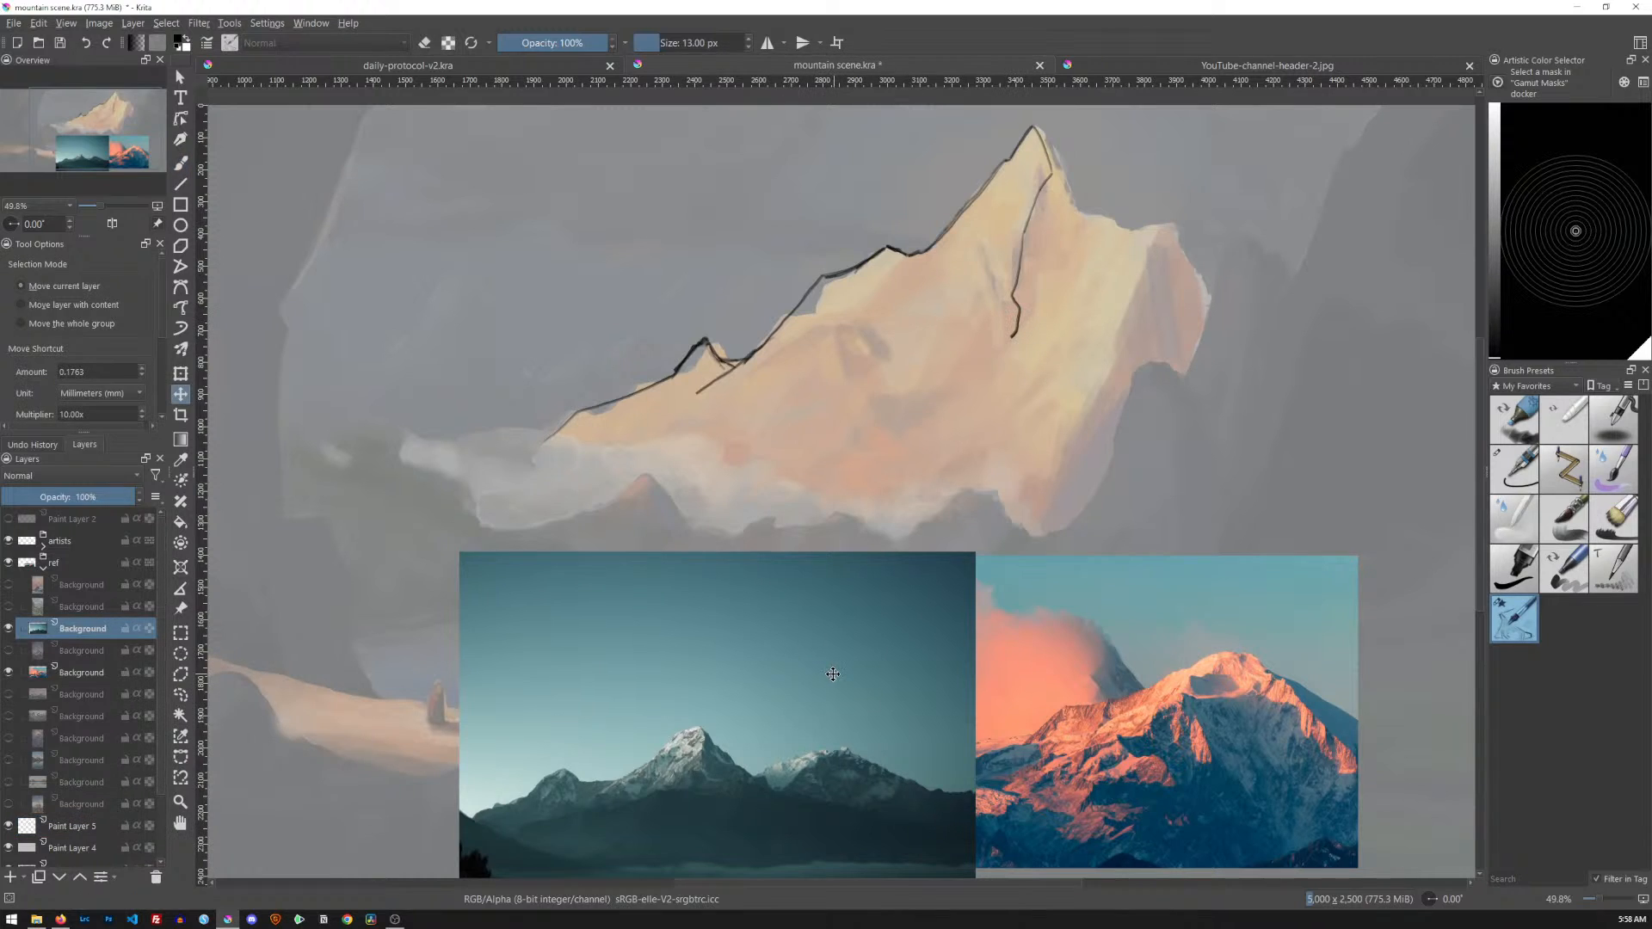
{"action": "key", "text": "ctrl+t"}
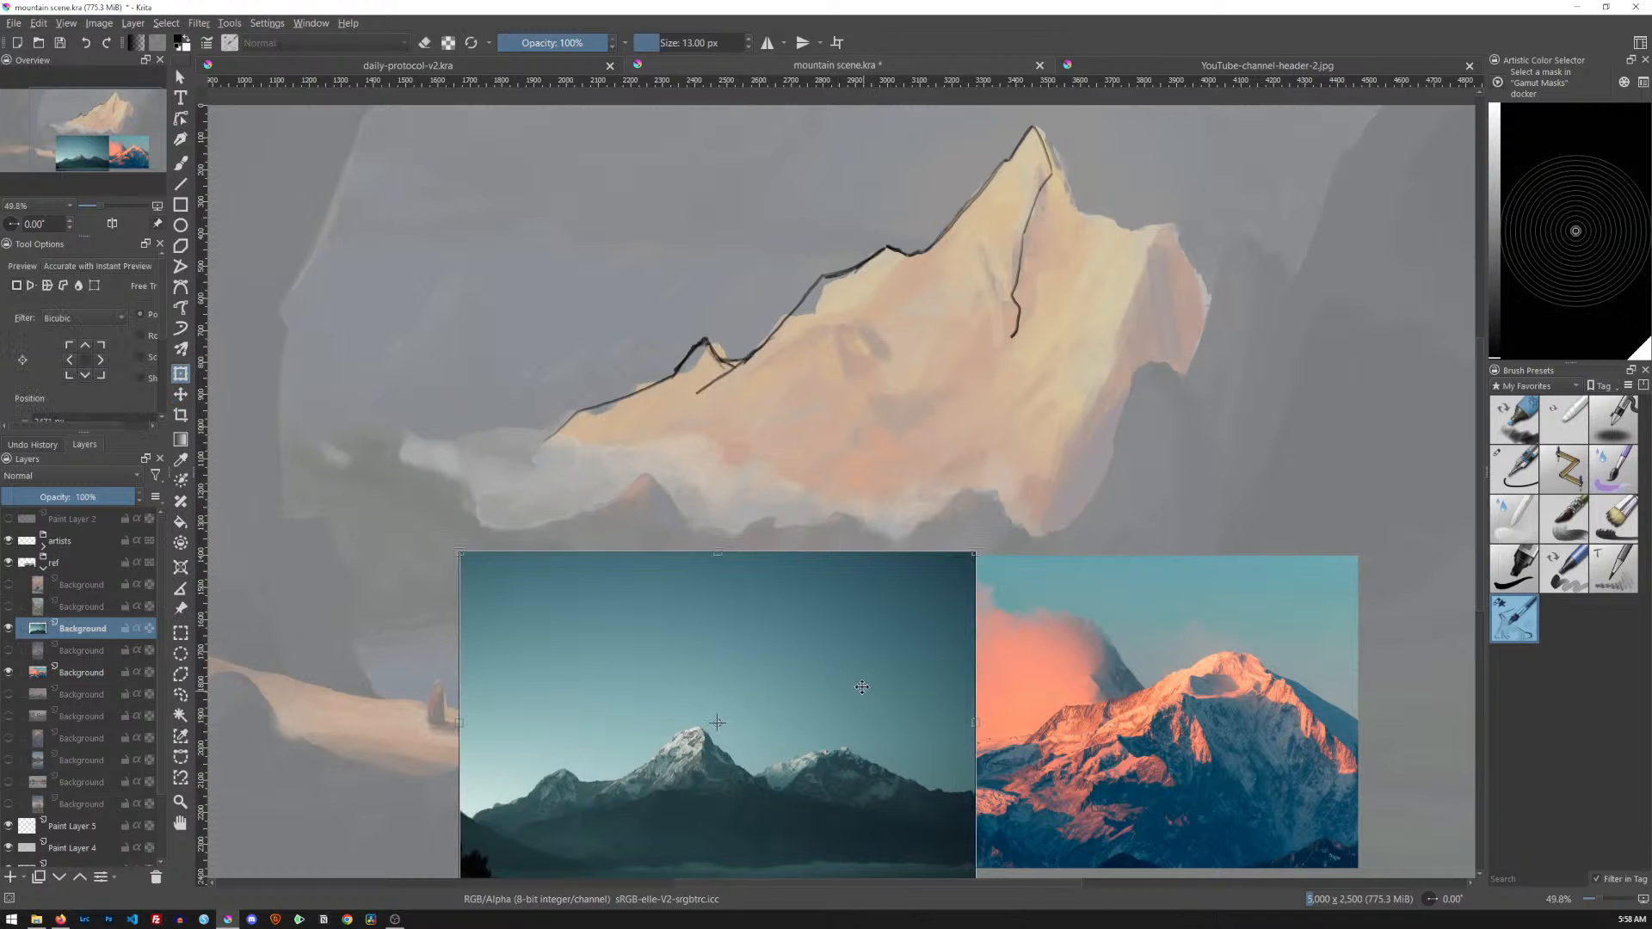
{"action": "left_click_drag", "start_coordinate": [974, 552], "coordinate": [1068, 493]}
{"action": "left_click_drag", "start_coordinate": [1110, 389], "coordinate": [1311, 254]}
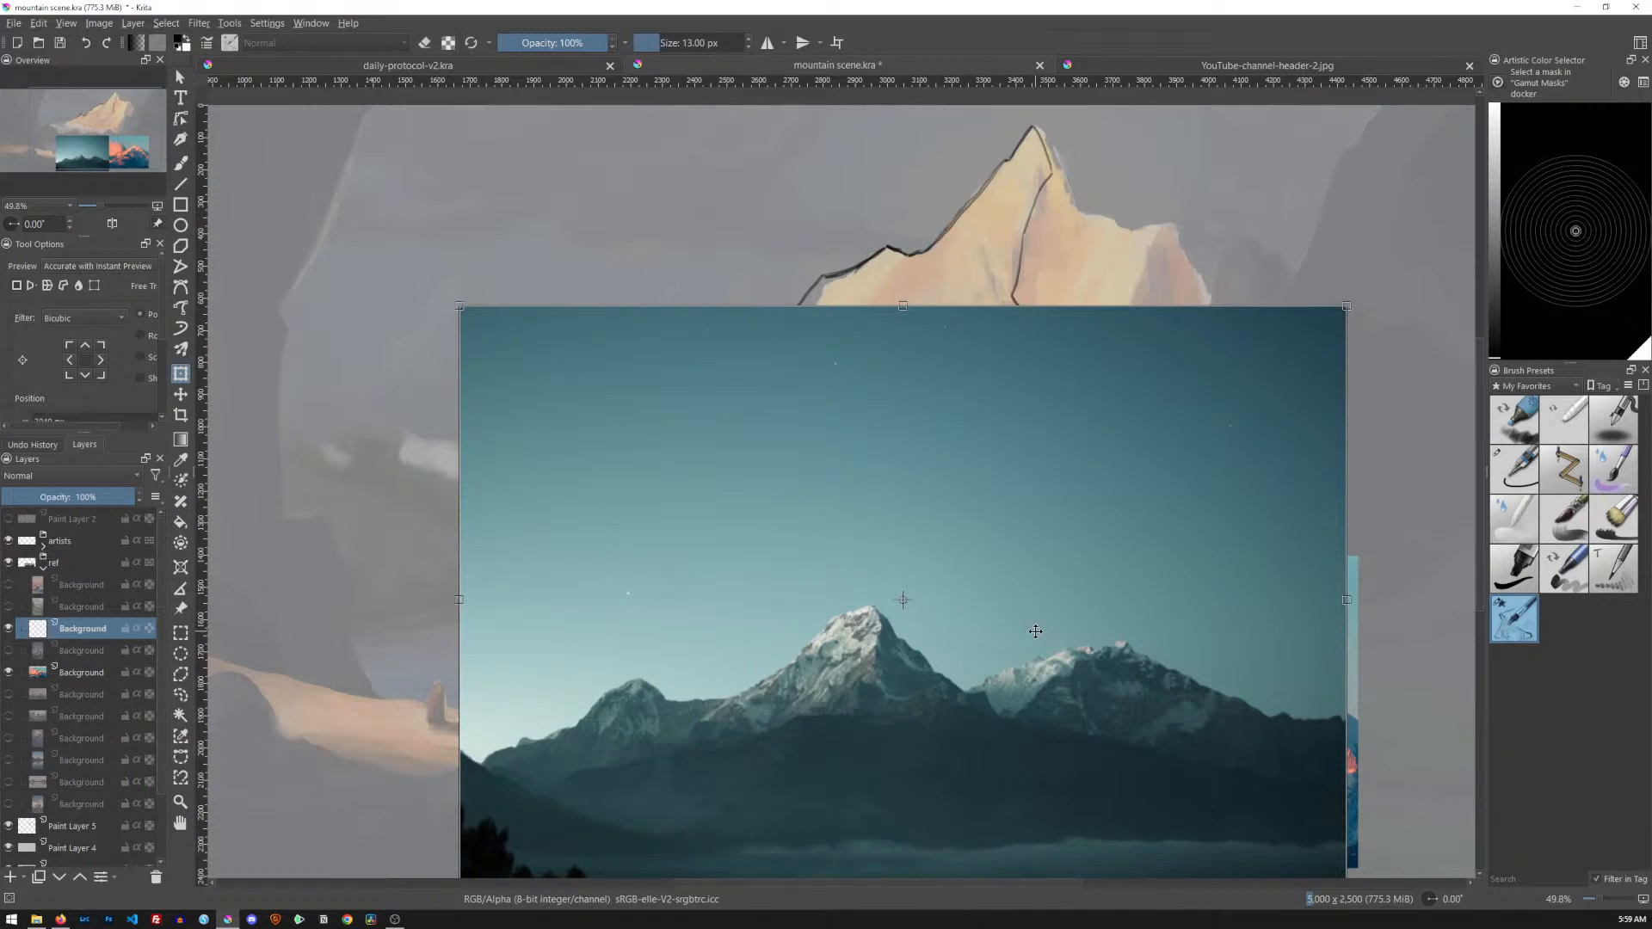
{"action": "key", "text": "Return"}
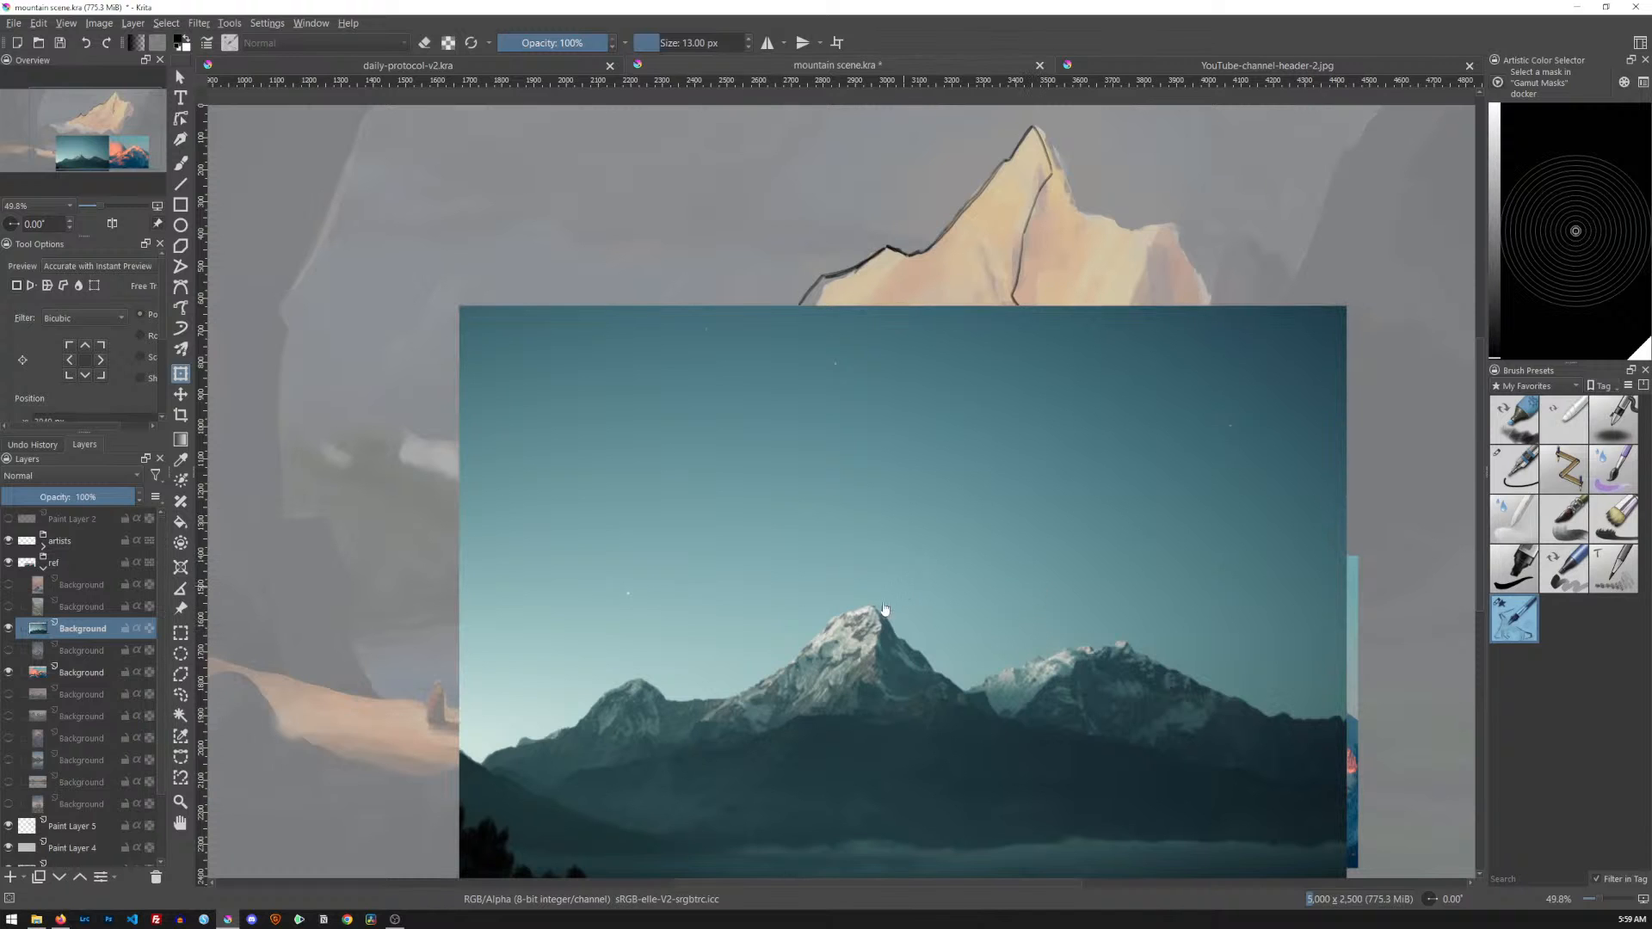
Cut away the teal photo's sky with a freehand selection above its peaks, and return to Paint Layer 5 with the brush
{"action": "key", "text": "l"}
{"action": "mouse_move", "coordinate": [529, 722]}
{"action": "left_mouse_down"}
{"action": "mouse_move", "coordinate": [456, 721]}
{"action": "mouse_move", "coordinate": [509, 716]}
{"action": "left_mouse_up"}
{"action": "mouse_move", "coordinate": [795, 614]}
{"action": "left_mouse_down"}
{"action": "mouse_move", "coordinate": [1160, 623]}
{"action": "mouse_move", "coordinate": [1313, 669]}
{"action": "mouse_move", "coordinate": [1393, 603]}
{"action": "mouse_move", "coordinate": [1420, 350]}
{"action": "mouse_move", "coordinate": [1247, 237]}
{"action": "mouse_move", "coordinate": [776, 247]}
{"action": "mouse_move", "coordinate": [452, 285]}
{"action": "mouse_move", "coordinate": [373, 608]}
{"action": "mouse_move", "coordinate": [444, 674]}
{"action": "left_mouse_up"}
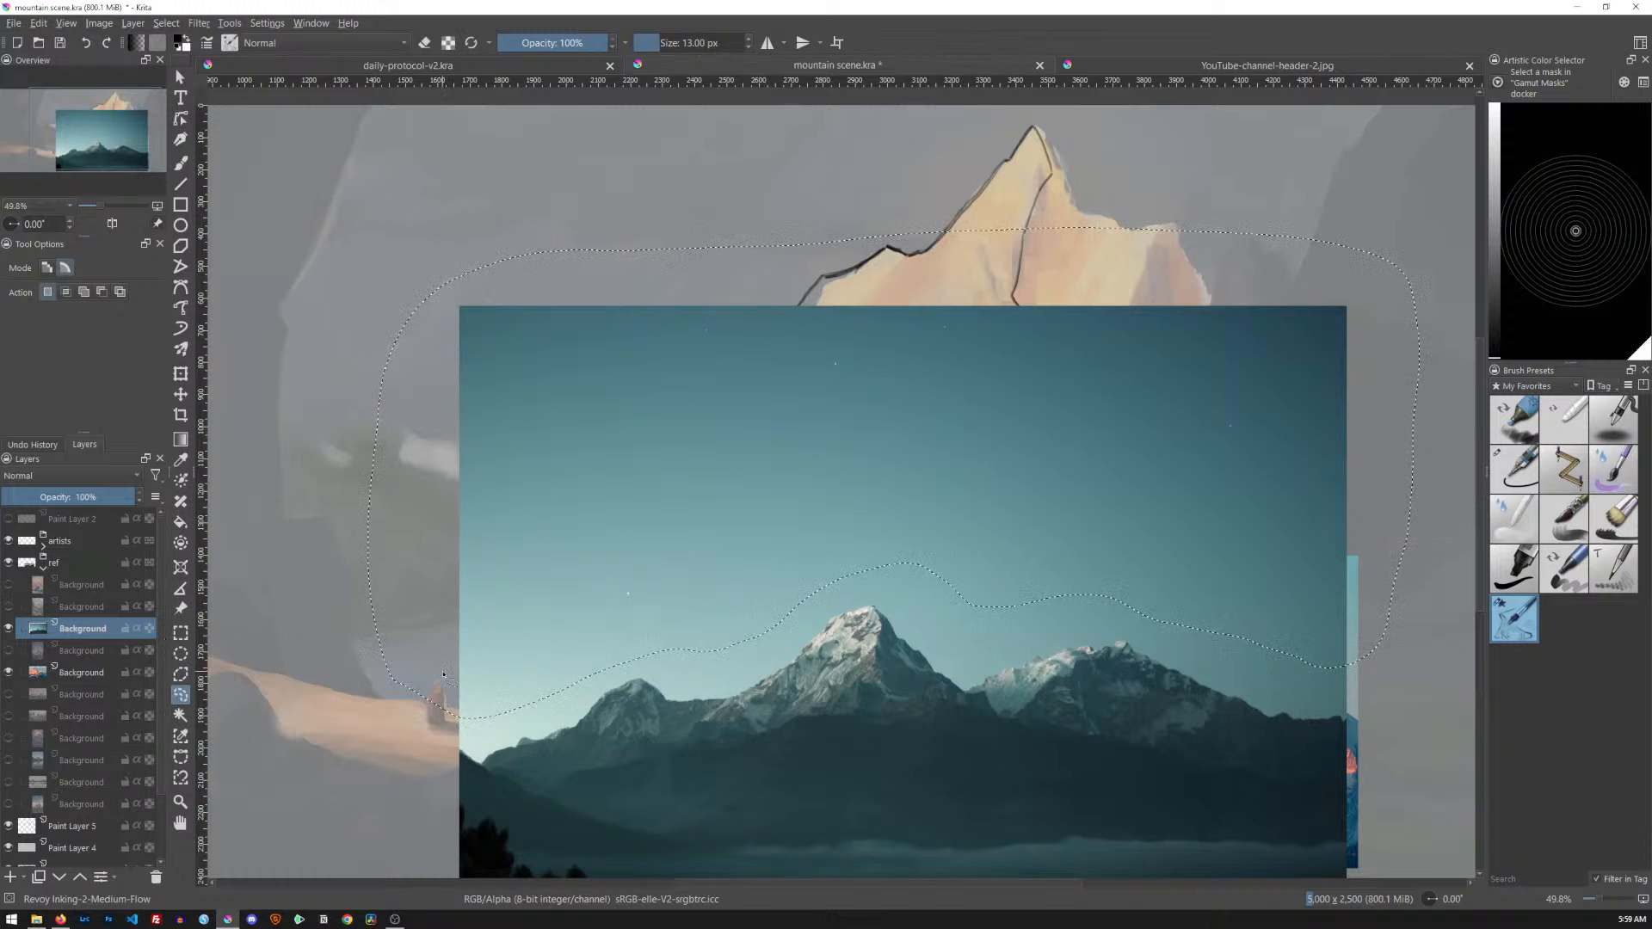
{"action": "key", "text": "Delete"}
{"action": "key", "text": "ctrl+shift+a"}
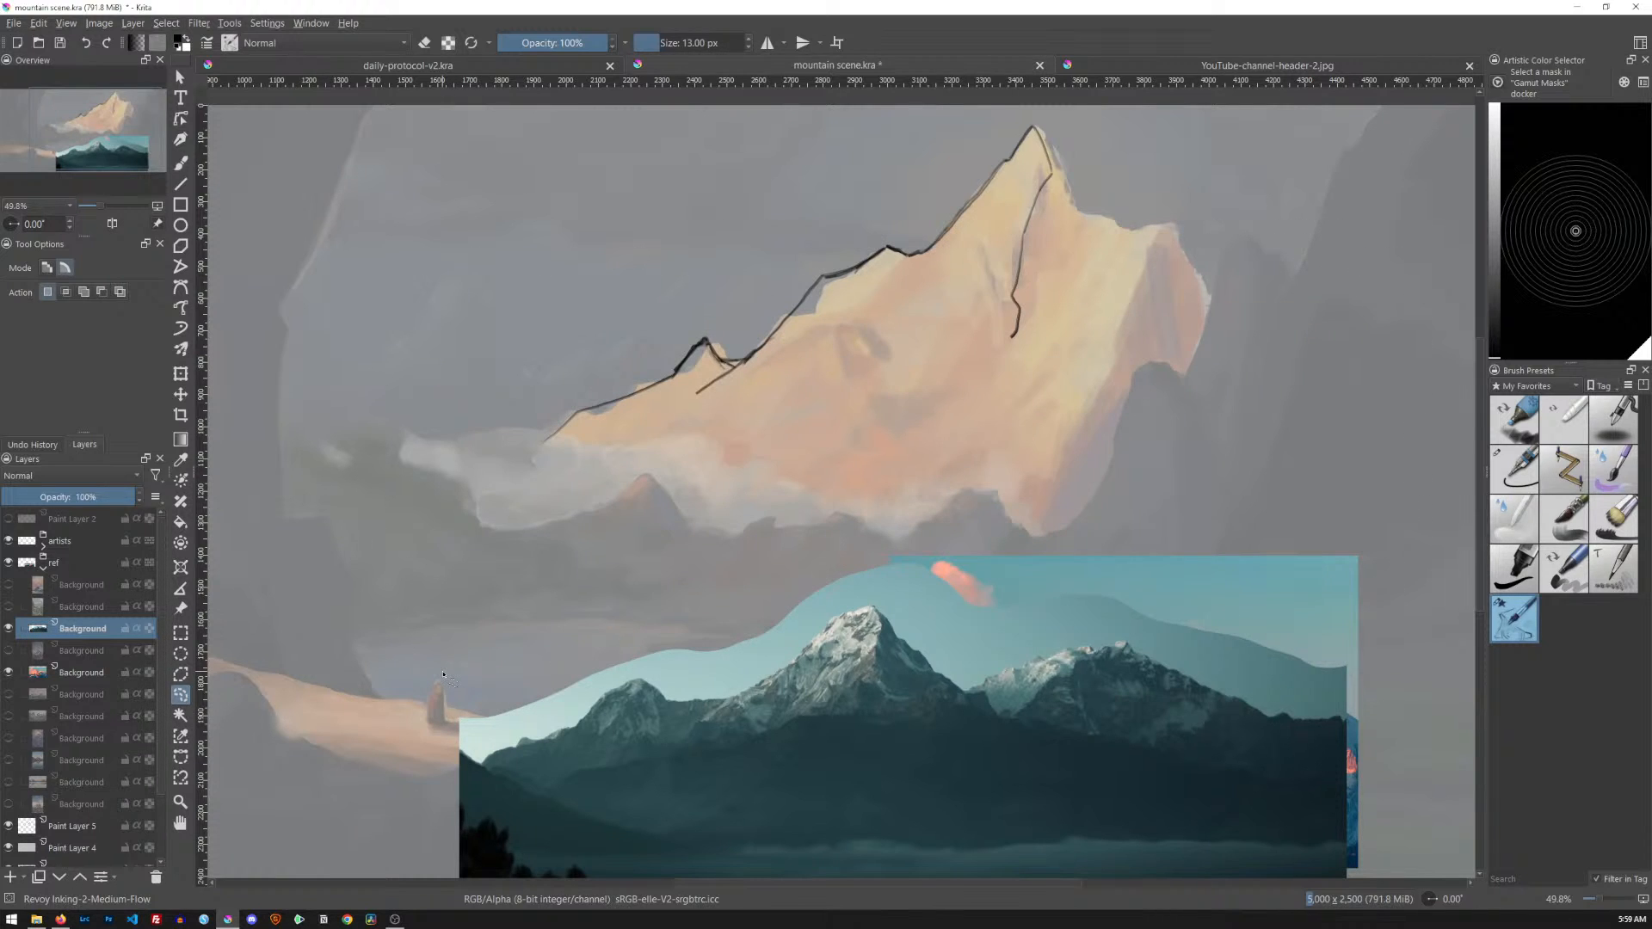
{"action": "left_click", "coordinate": [104, 827]}
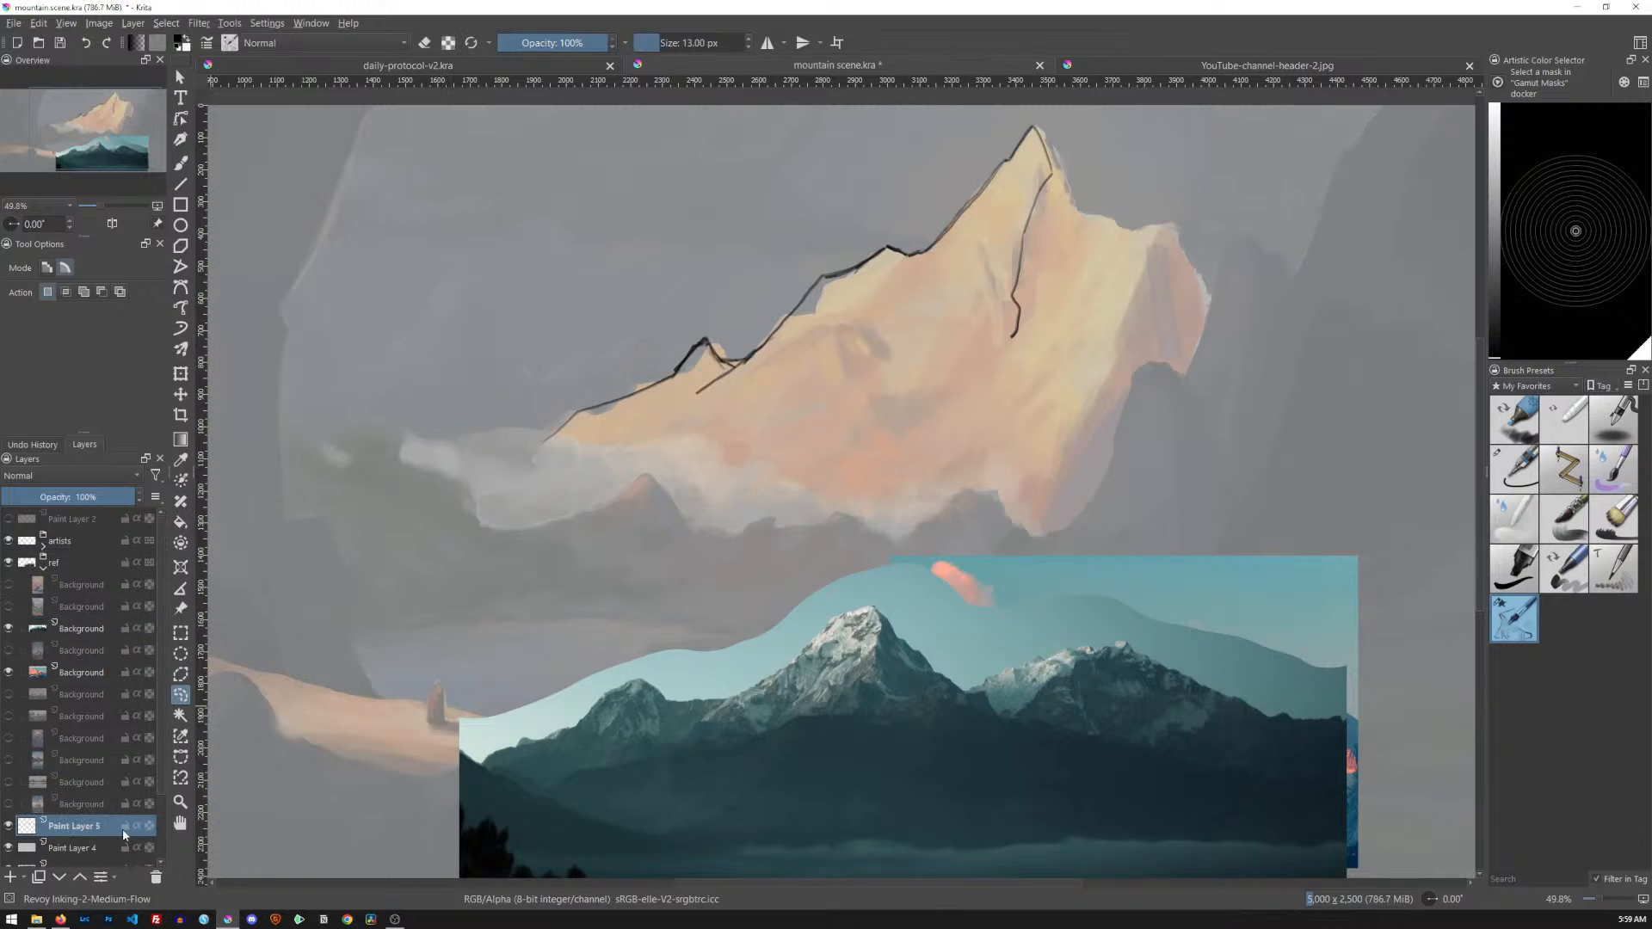
{"action": "key", "text": "b"}
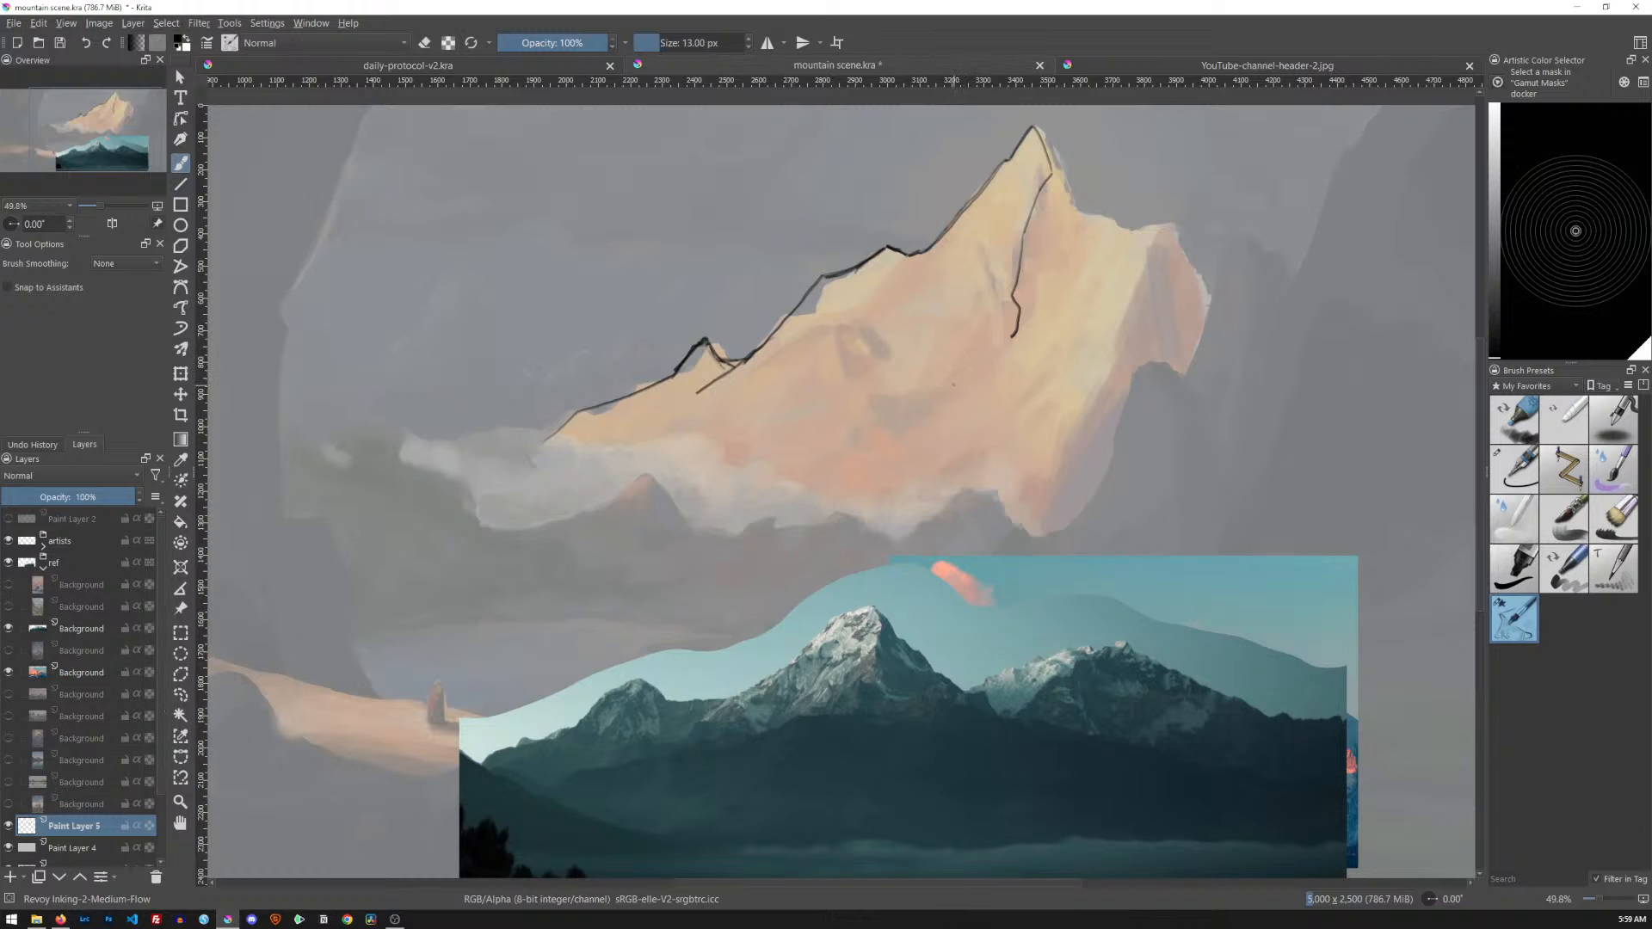
Extend the central ridge in a jagged line down the mountain's lower face, cleaning strokes with the eraser, and start a branch toward the lower left
{"action": "left_click_drag", "start_coordinate": [955, 369], "coordinate": [973, 331]}
{"action": "key", "text": "e"}
{"action": "left_click_drag", "start_coordinate": [1021, 306], "coordinate": [1017, 335]}
{"action": "key", "text": "e"}
{"action": "left_click_drag", "start_coordinate": [1023, 336], "coordinate": [1031, 316]}
{"action": "left_click_drag", "start_coordinate": [1022, 270], "coordinate": [1013, 294]}
{"action": "key", "text": "e"}
{"action": "key", "text": "e"}
{"action": "left_click_drag", "start_coordinate": [963, 398], "coordinate": [965, 418]}
{"action": "key", "text": "e"}
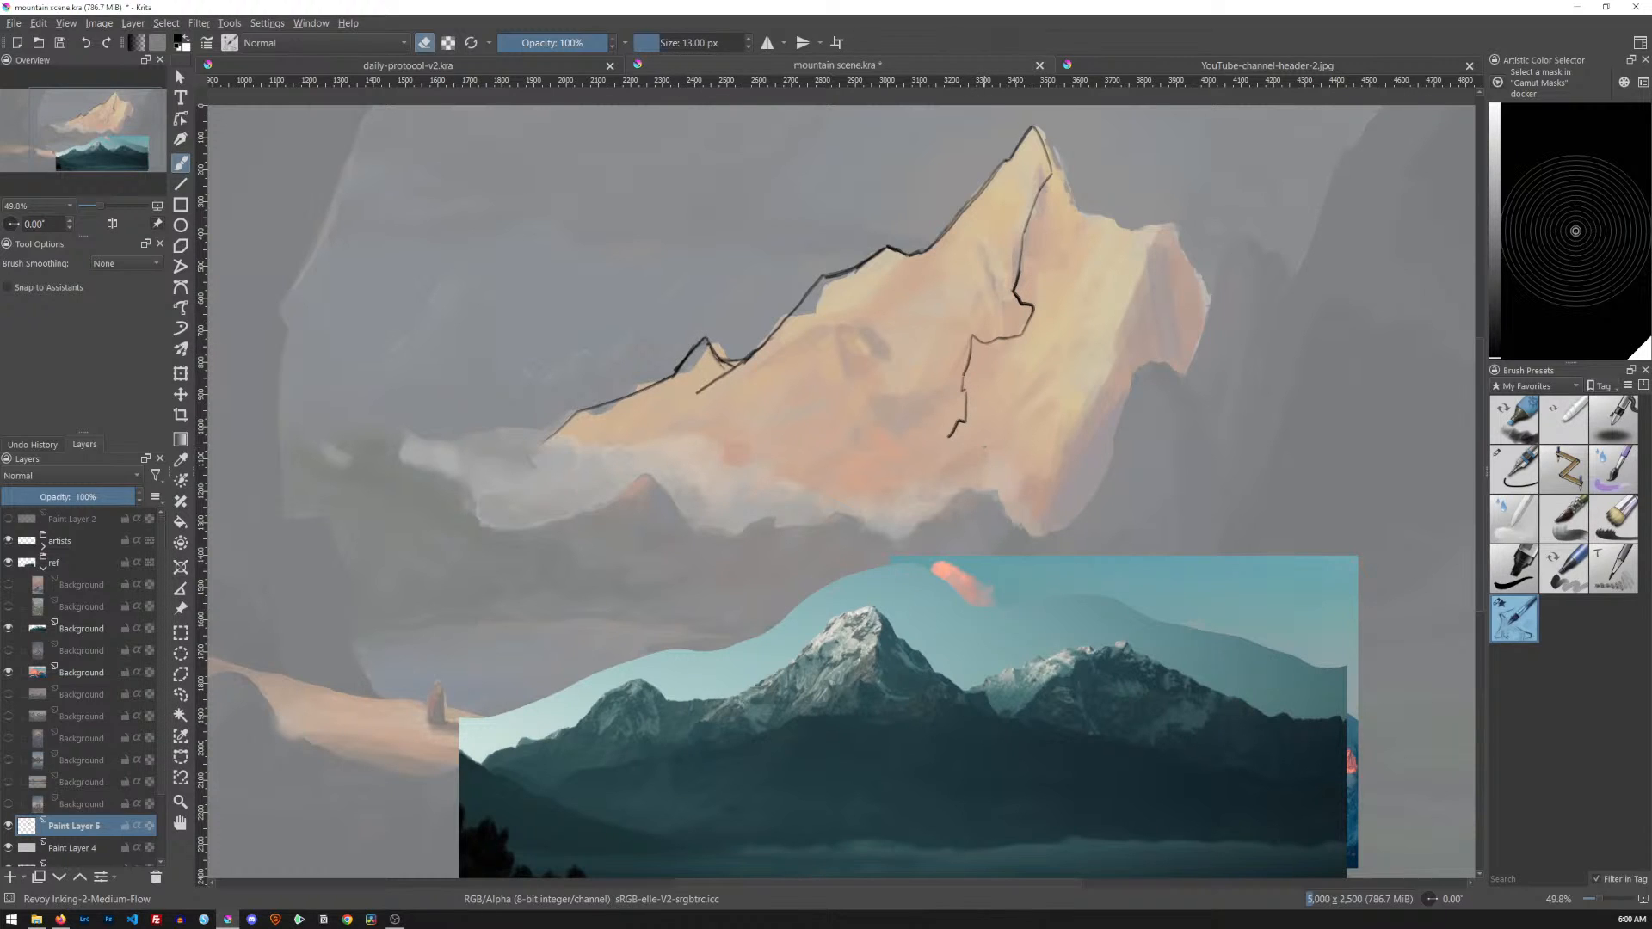
{"action": "key", "text": "e"}
{"action": "left_click_drag", "start_coordinate": [971, 337], "coordinate": [945, 362]}
Expand the artists group, briefly show its glowing orange mountain painting, hide it again, and make the layer list taller
{"action": "left_click", "coordinate": [44, 548]}
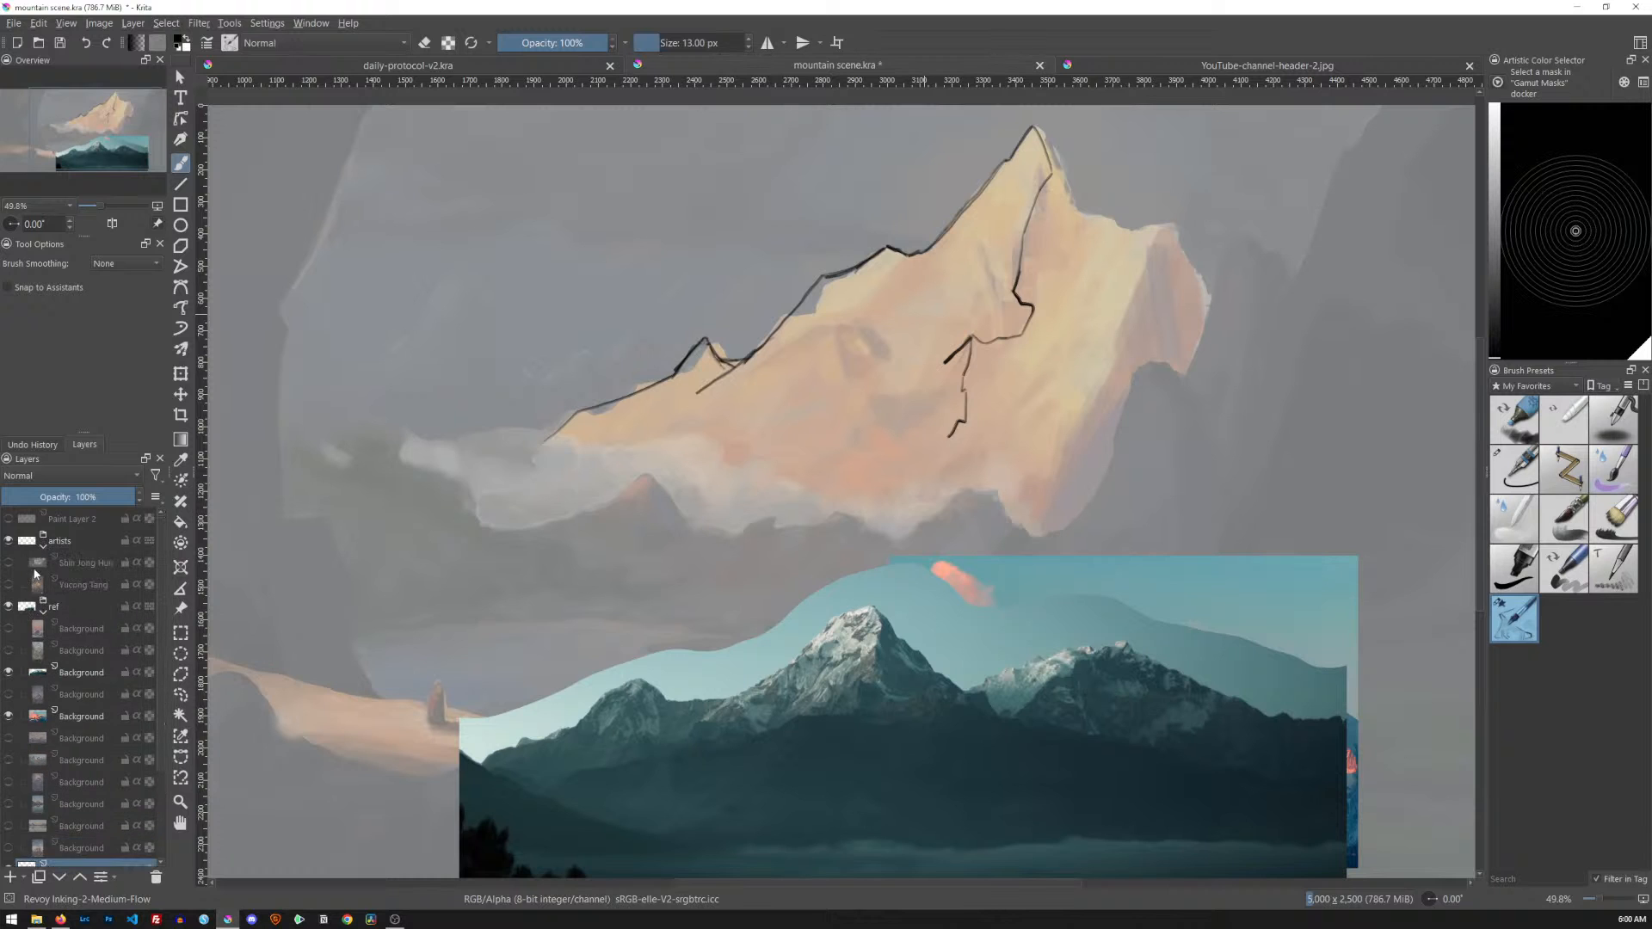
{"action": "left_click", "coordinate": [10, 586]}
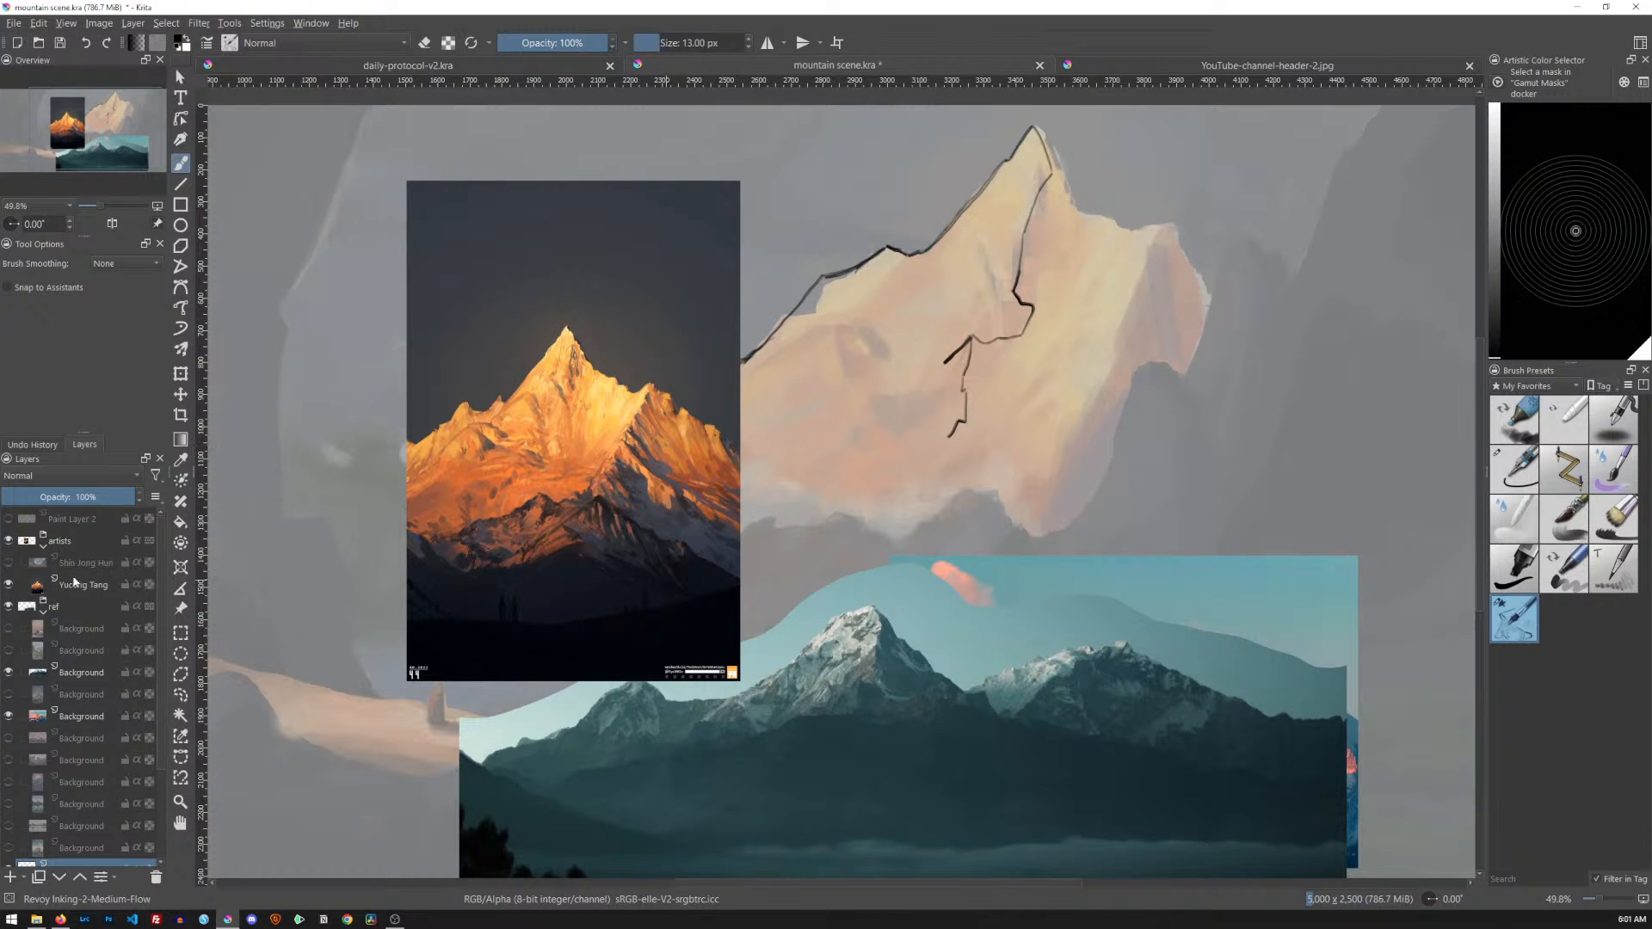
{"action": "left_click", "coordinate": [10, 585]}
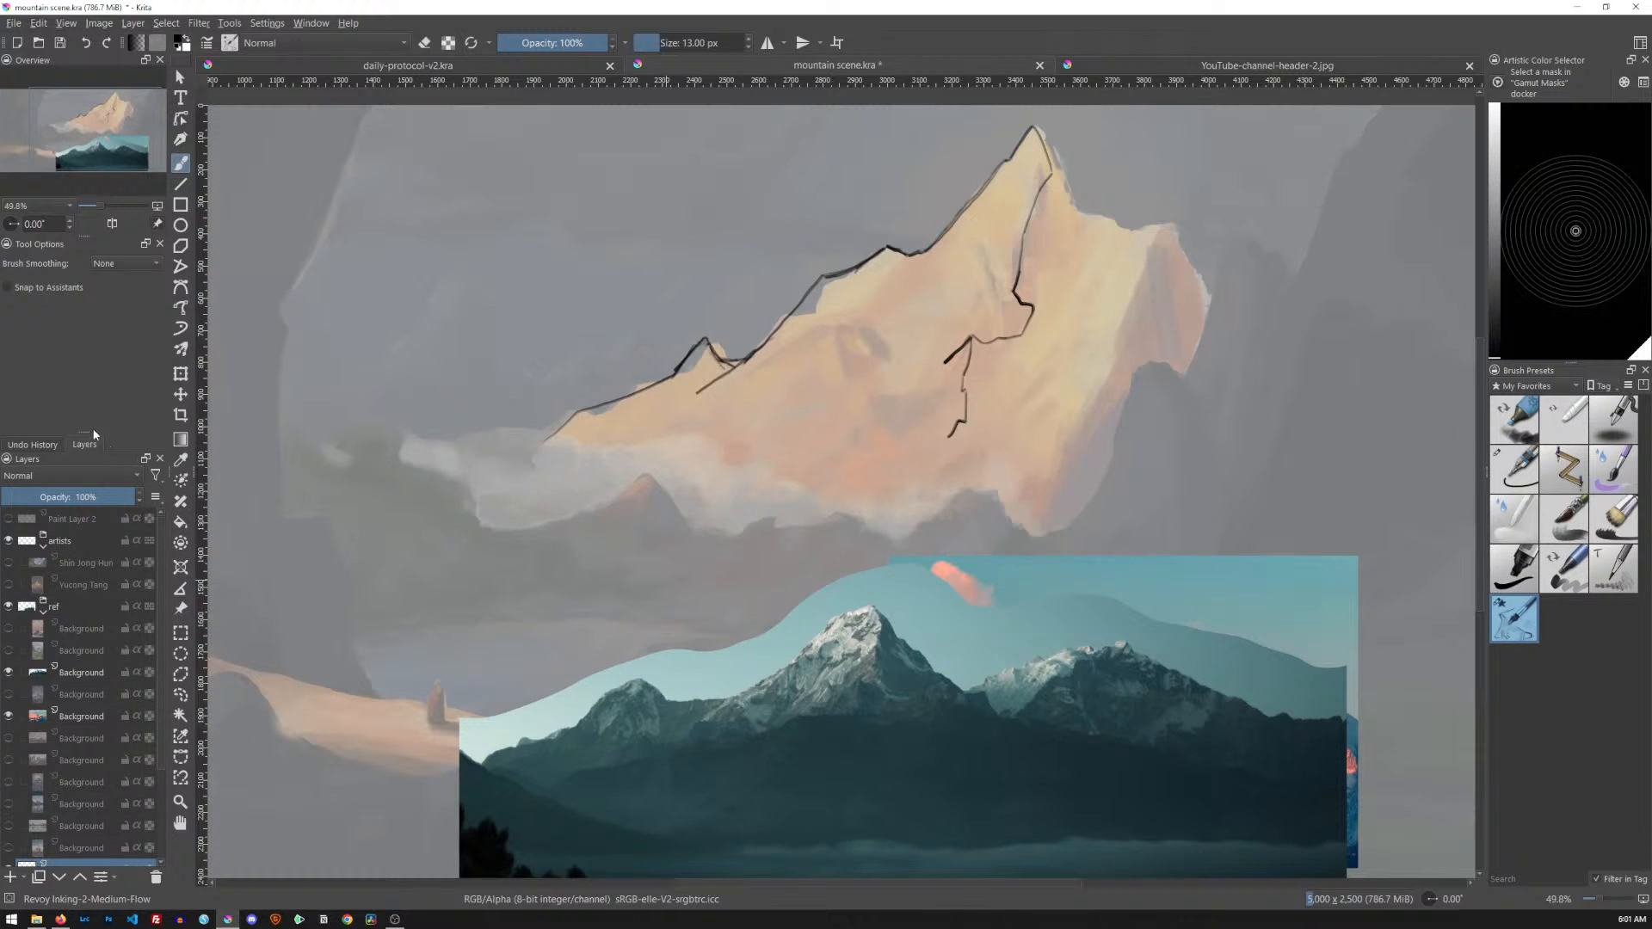
{"action": "left_click_drag", "start_coordinate": [96, 431], "coordinate": [96, 336]}
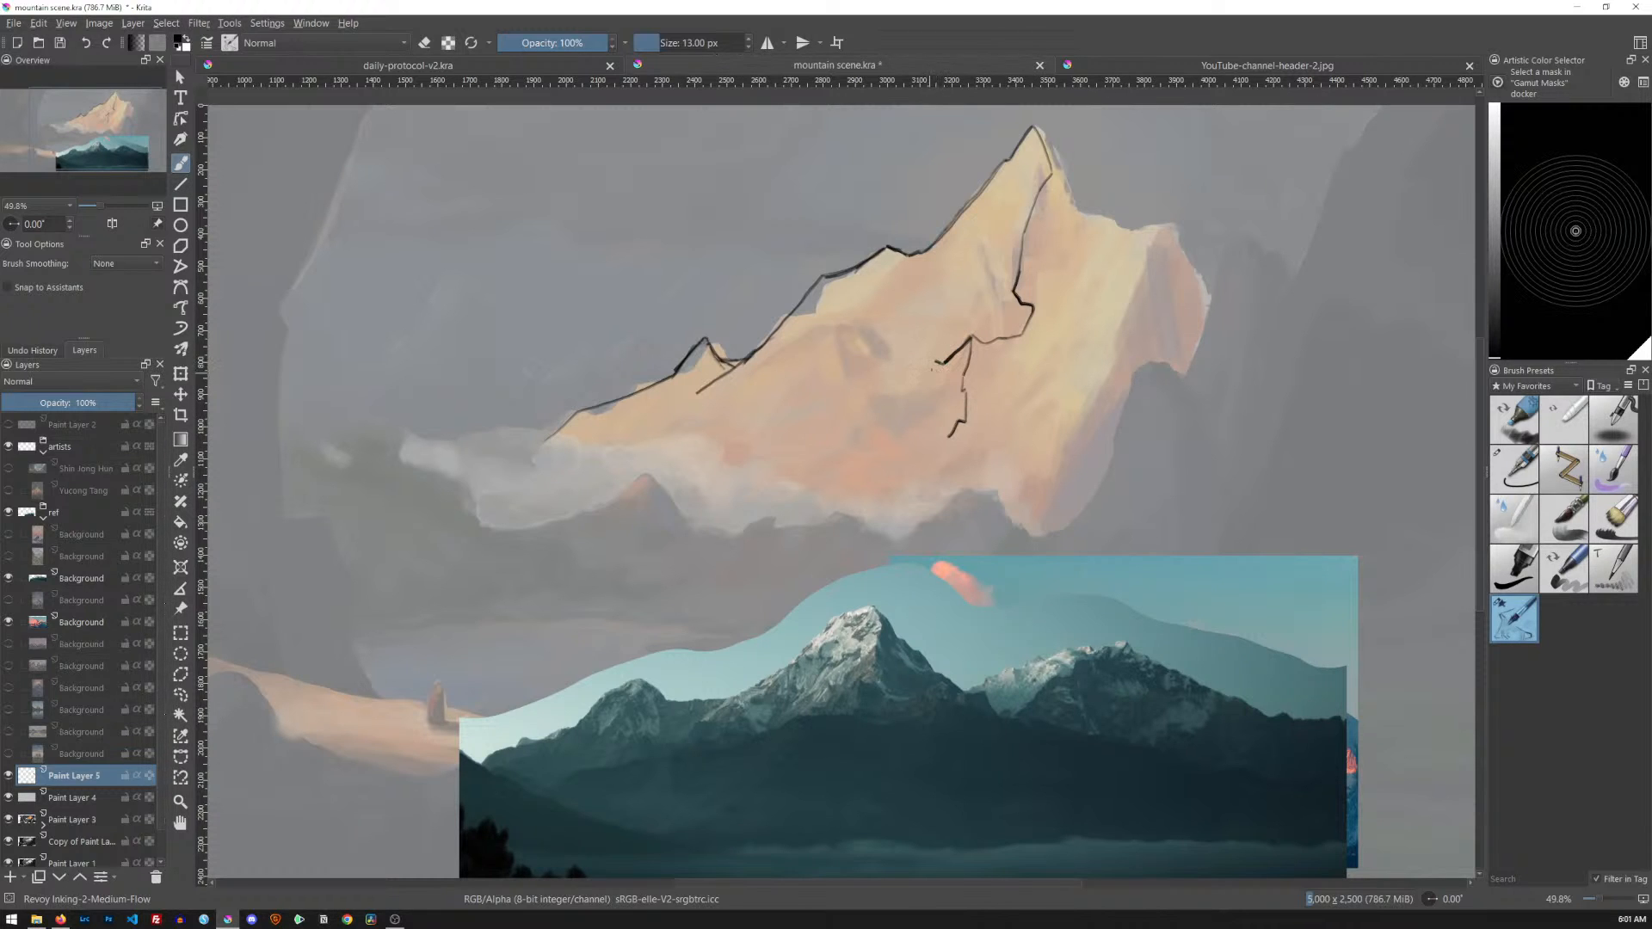
Draw the side branch from the central ridge down toward the lower left, with a small triangular notch partway along it
{"action": "mouse_move", "coordinate": [931, 368]}
{"action": "left_mouse_down"}
{"action": "mouse_move", "coordinate": [870, 399]}
{"action": "mouse_move", "coordinate": [828, 446]}
{"action": "left_mouse_up"}
{"action": "key", "text": "e"}
{"action": "key", "text": "e"}
{"action": "key", "text": "e"}
{"action": "key", "text": "e"}
{"action": "left_click_drag", "start_coordinate": [873, 403], "coordinate": [892, 415]}
{"action": "left_click_drag", "start_coordinate": [921, 373], "coordinate": [896, 411]}
Try an arrow across the sky toward the mountain and a long vertical line beside it, undoing both
{"action": "mouse_move", "coordinate": [363, 237]}
{"action": "left_mouse_down"}
{"action": "mouse_move", "coordinate": [667, 269]}
{"action": "mouse_move", "coordinate": [616, 236]}
{"action": "left_mouse_up"}
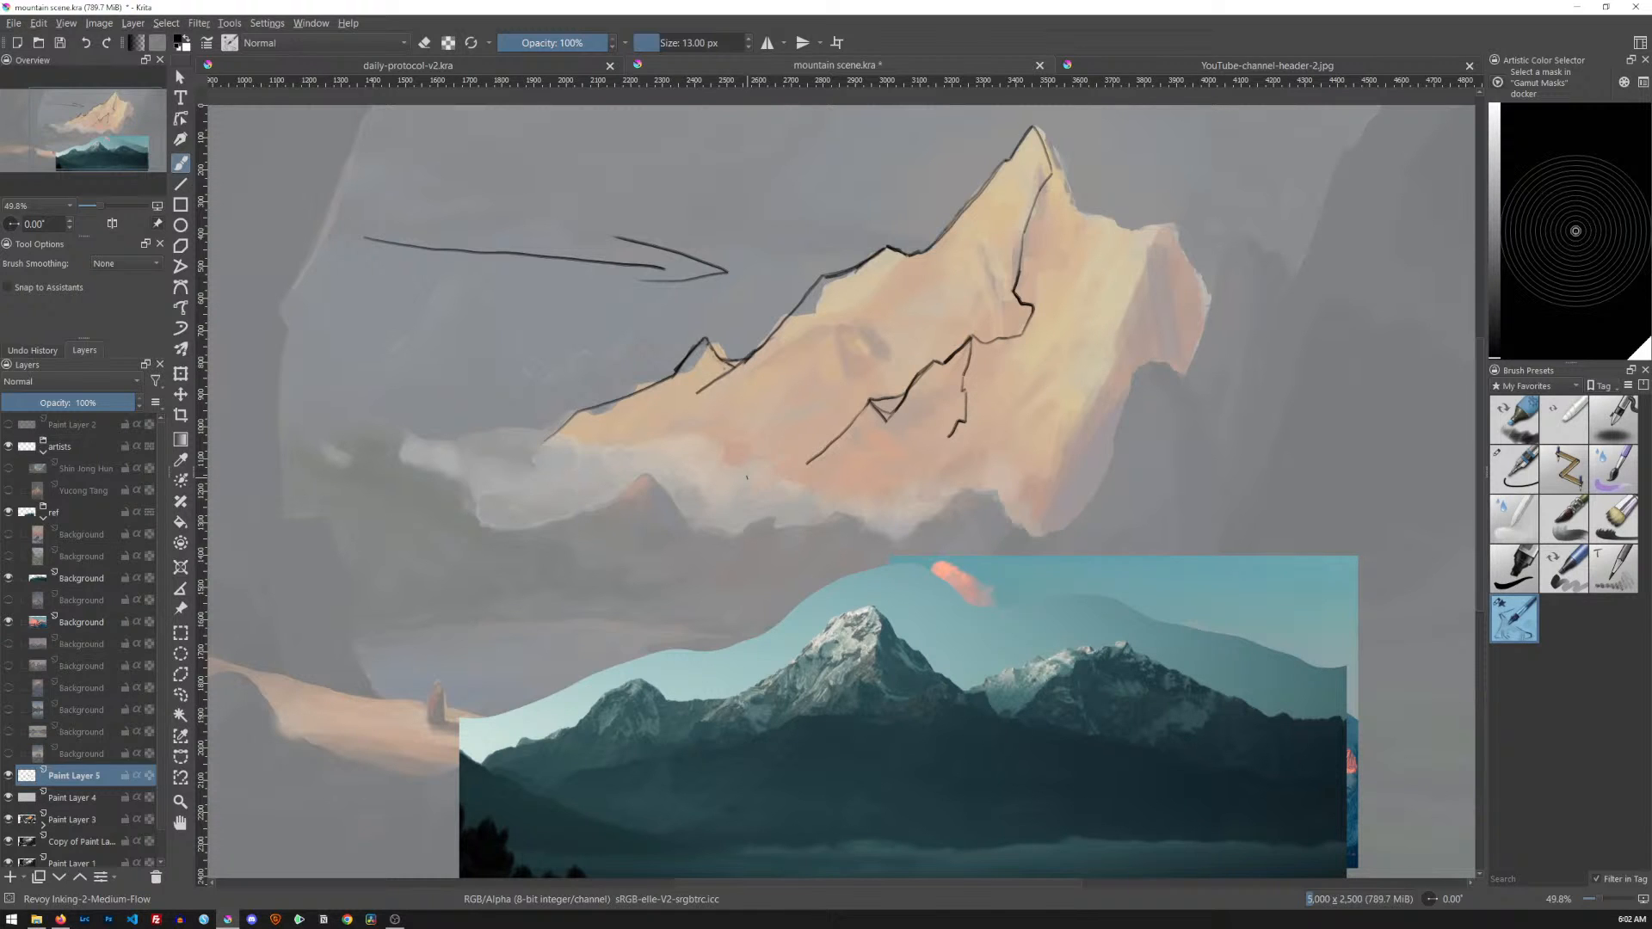
{"action": "key", "text": "ctrl+z"}
{"action": "key", "text": "ctrl+z"}
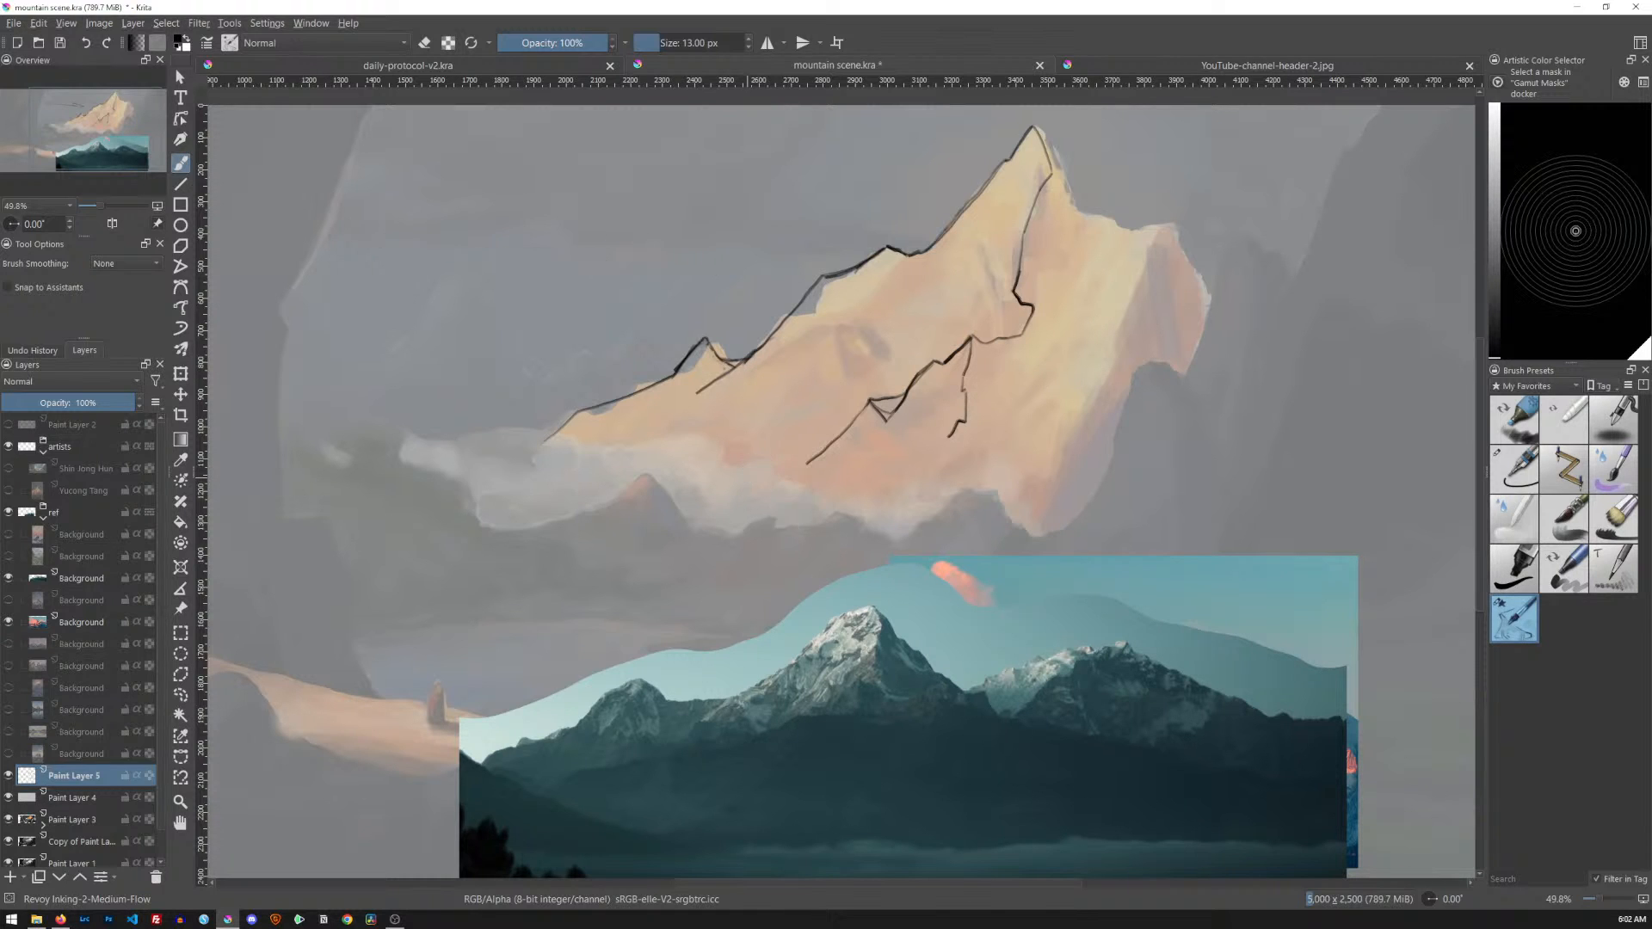
{"action": "mouse_move", "coordinate": [366, 112]}
{"action": "left_mouse_down"}
{"action": "mouse_move", "coordinate": [276, 344]}
{"action": "mouse_move", "coordinate": [370, 708]}
{"action": "left_mouse_up"}
{"action": "key", "text": "ctrl+z"}
Hide the teal photo and show it again, and extend the central ridge from its lower end down through the clouds at the base
{"action": "key", "text": "e"}
{"action": "key", "text": "e"}
{"action": "left_click", "coordinate": [8, 579]}
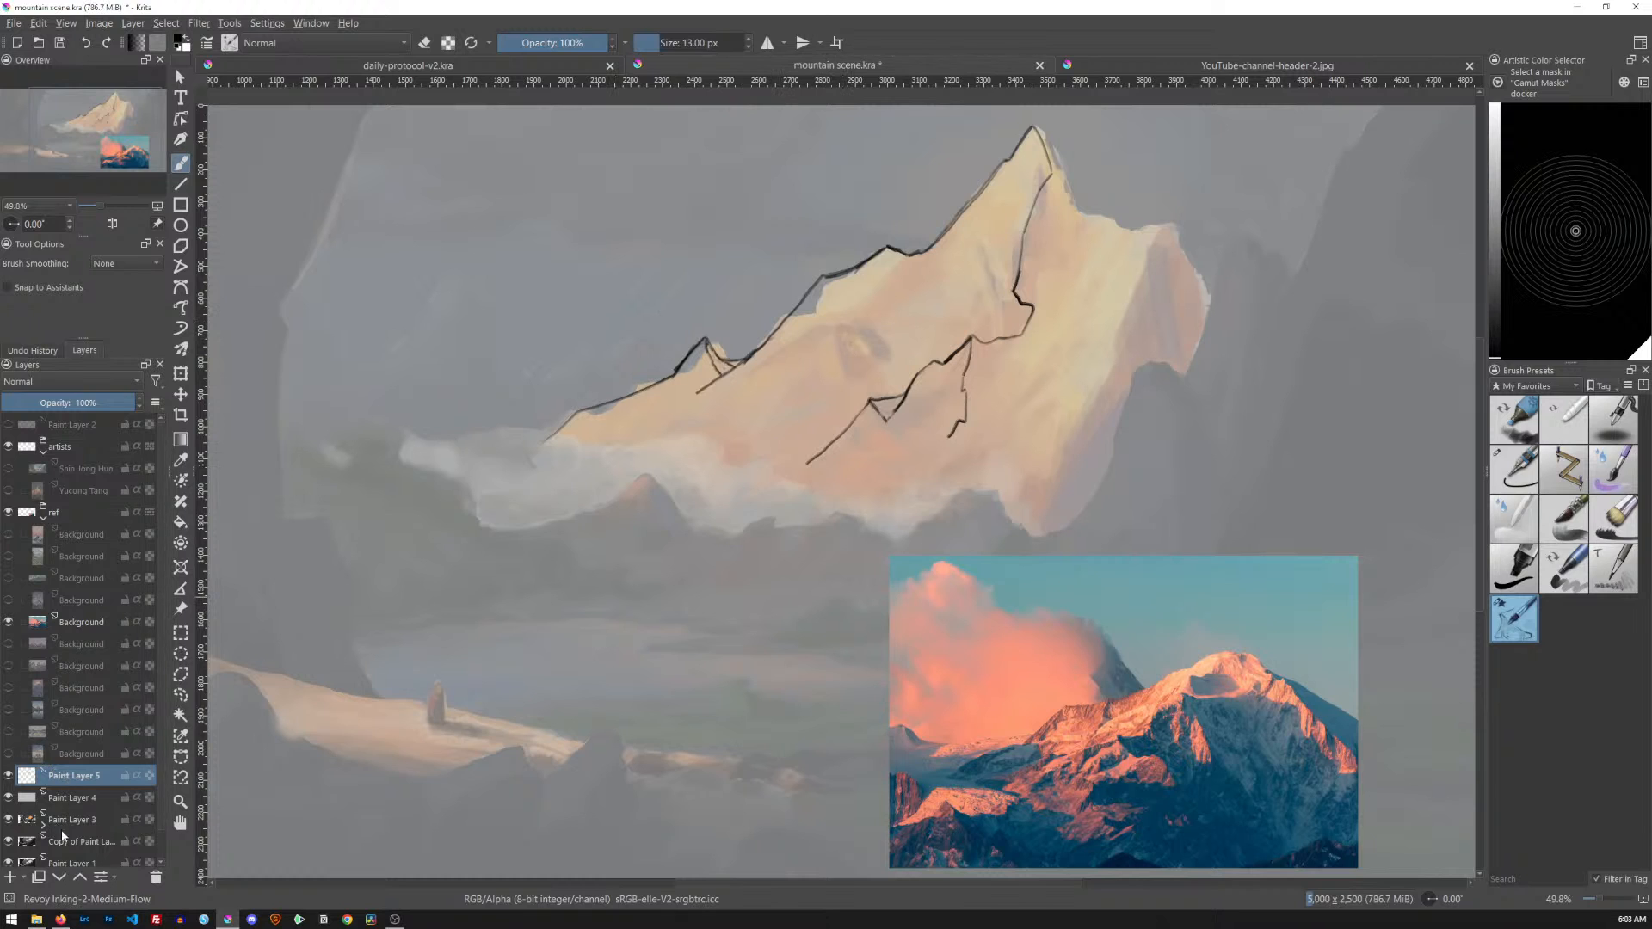
{"action": "left_click", "coordinate": [9, 578]}
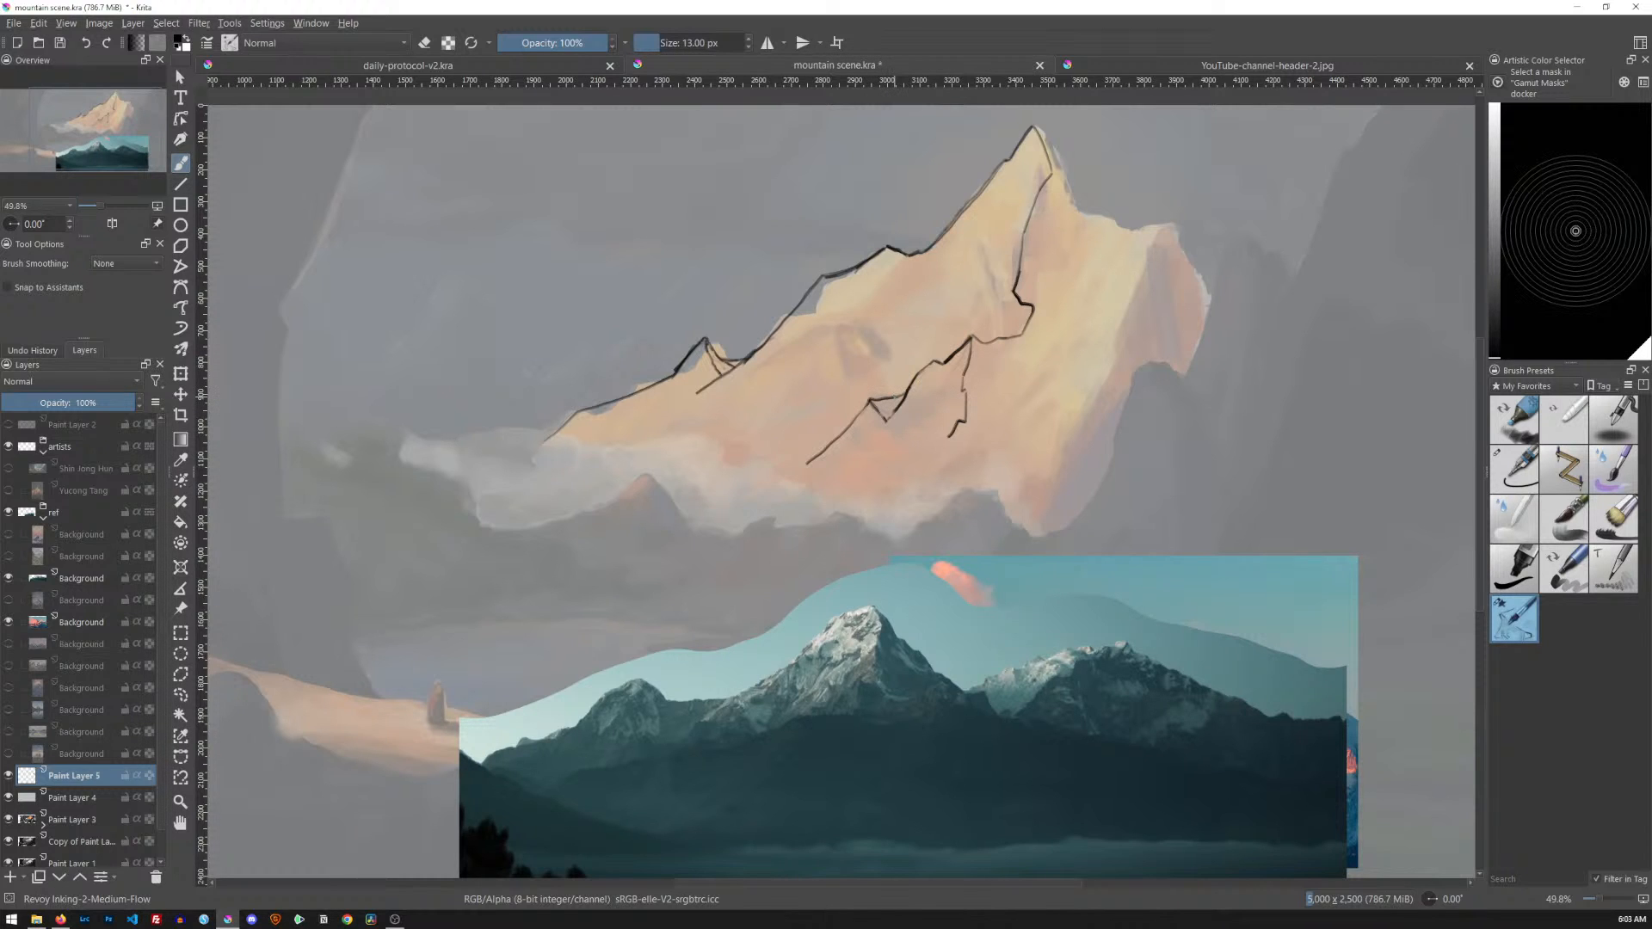
{"action": "key", "text": "e"}
{"action": "key", "text": "e"}
{"action": "key", "text": "ctrl+z"}
{"action": "key", "text": "ctrl+z"}
{"action": "mouse_move", "coordinate": [910, 490]}
{"action": "left_mouse_down"}
{"action": "mouse_move", "coordinate": [839, 527]}
{"action": "mouse_move", "coordinate": [857, 517]}
{"action": "left_mouse_up"}
Try a long curved line from near the summit down the left face, undo it, and return to the brush
{"action": "left_click_drag", "start_coordinate": [1020, 167], "coordinate": [668, 480]}
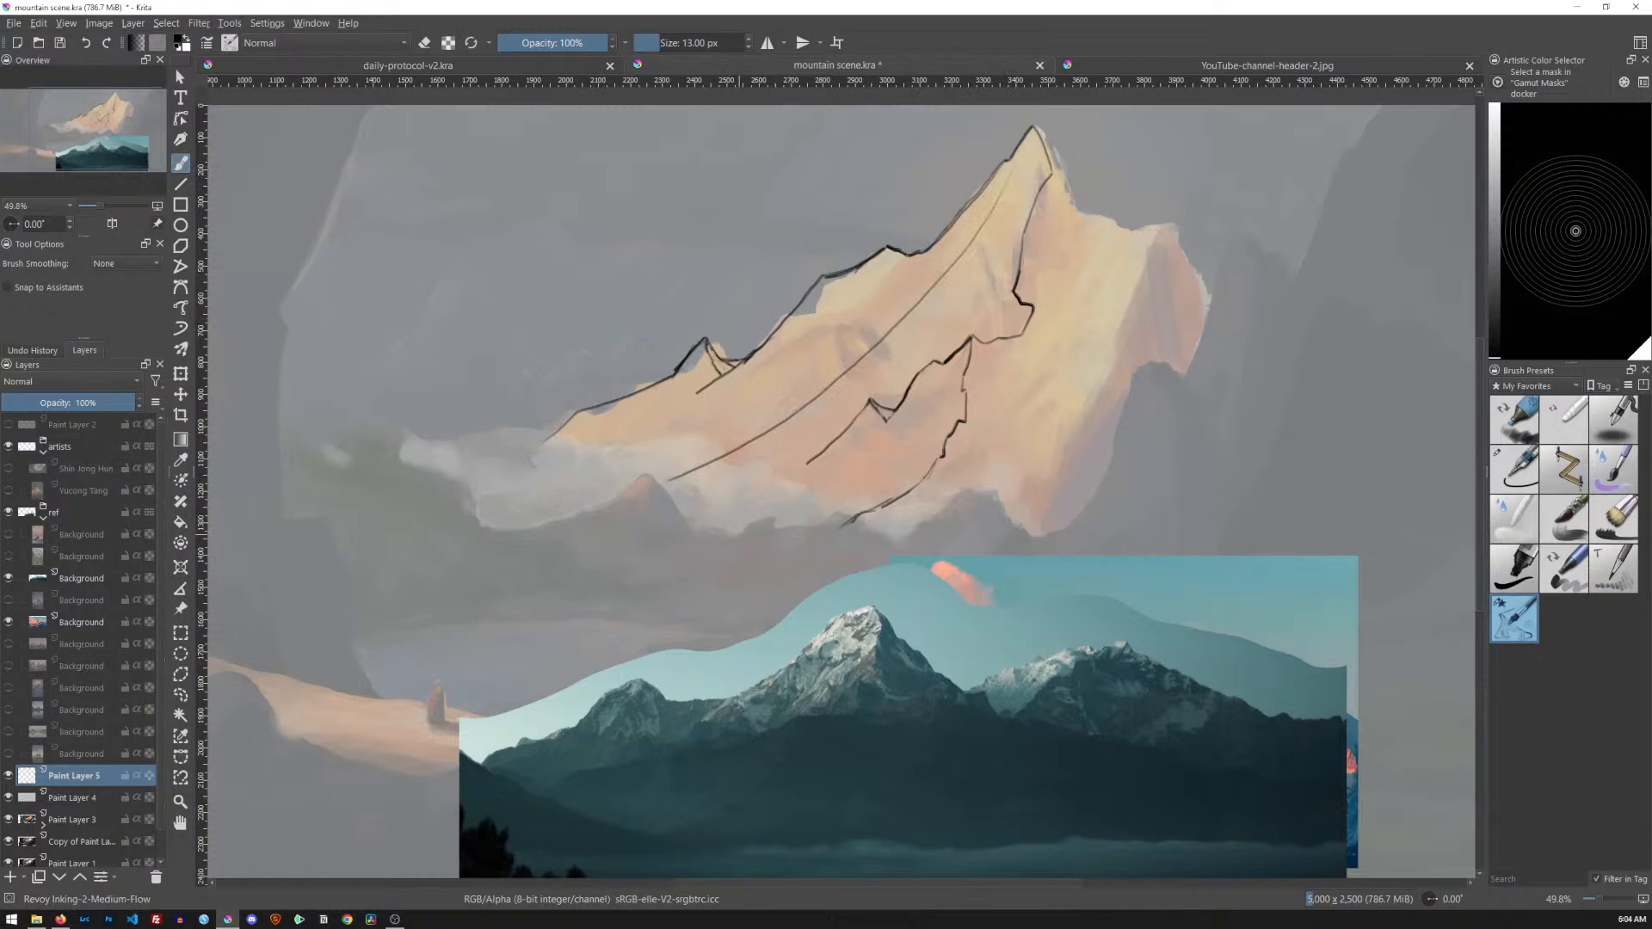
{"action": "key", "text": "ctrl+z"}
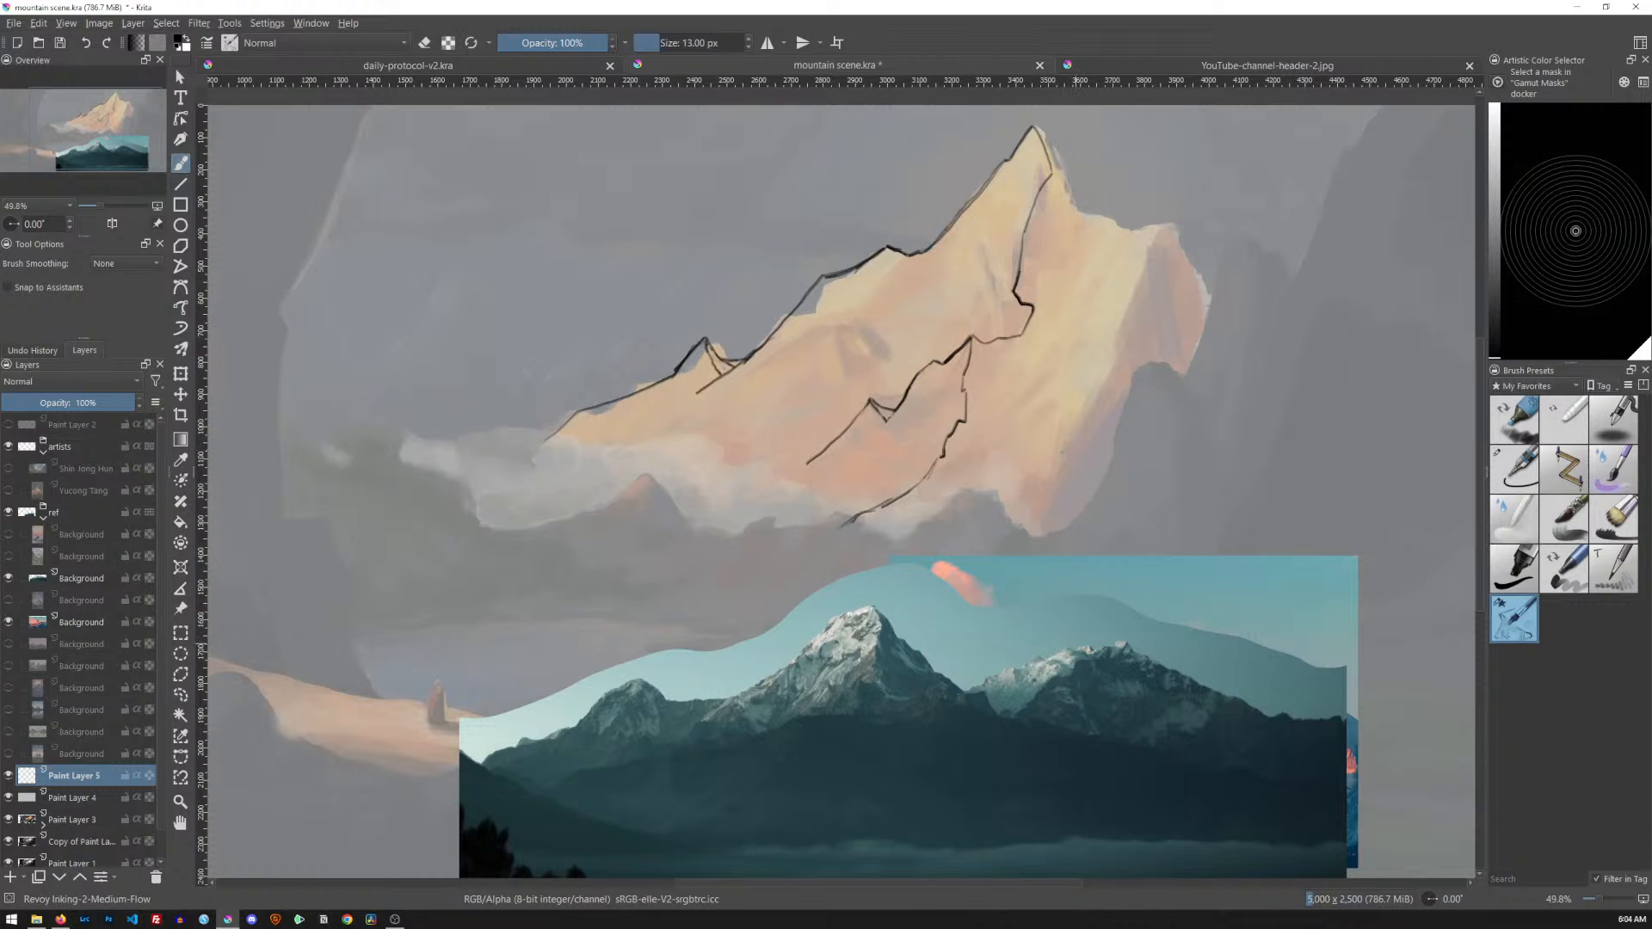
{"action": "key", "text": "t"}
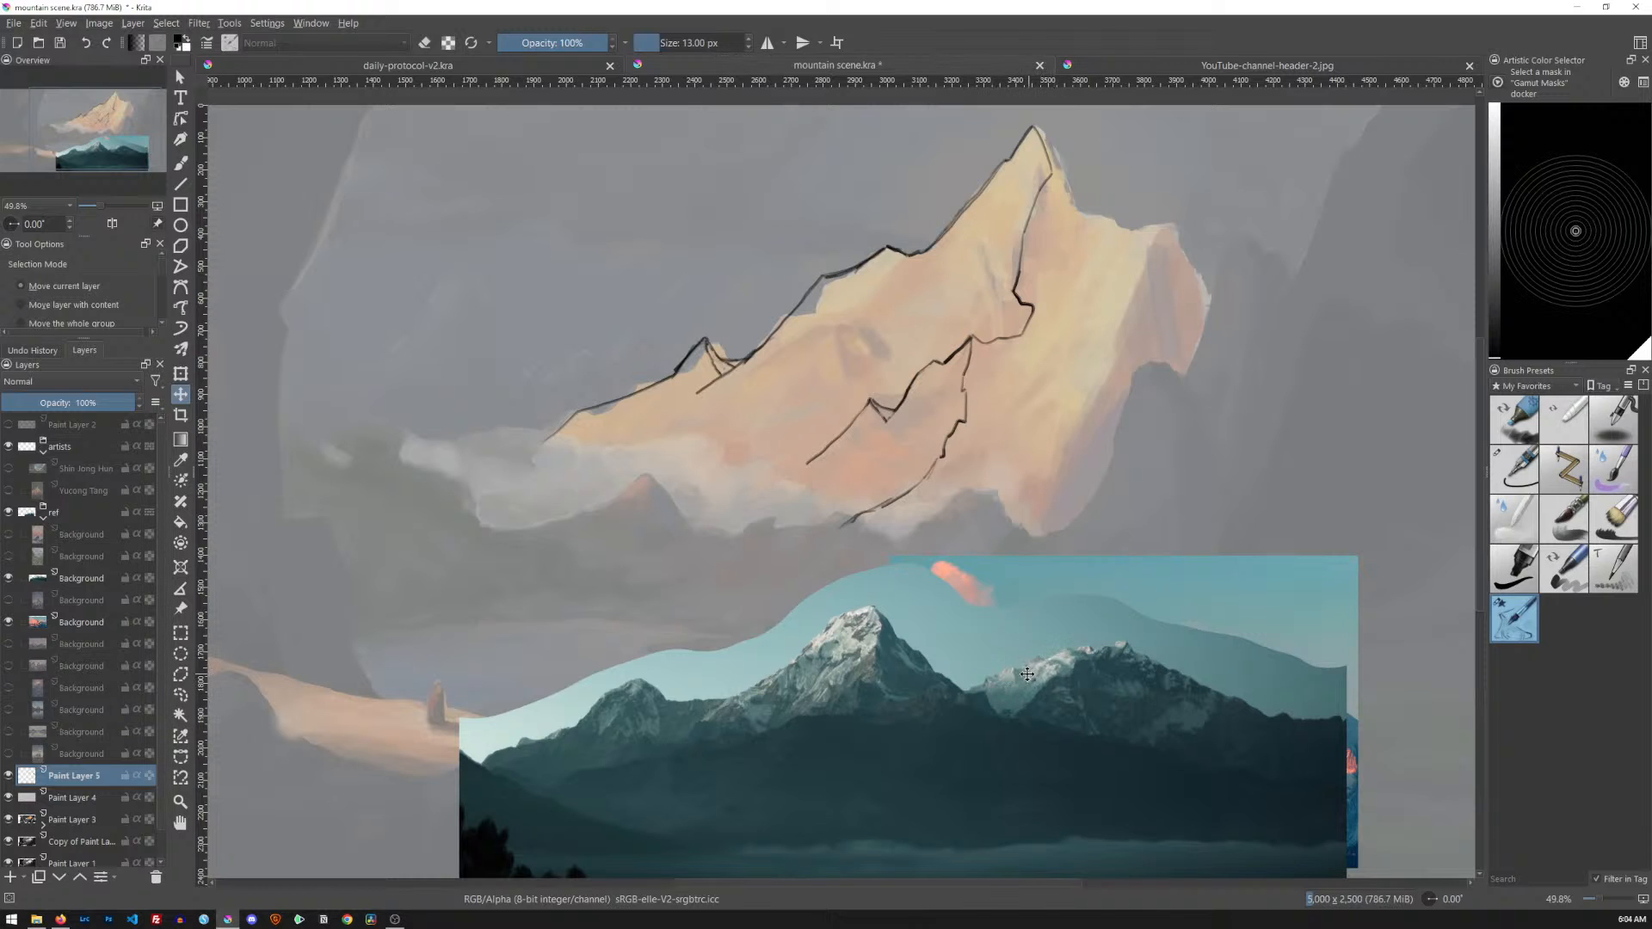
{"action": "key", "text": "b"}
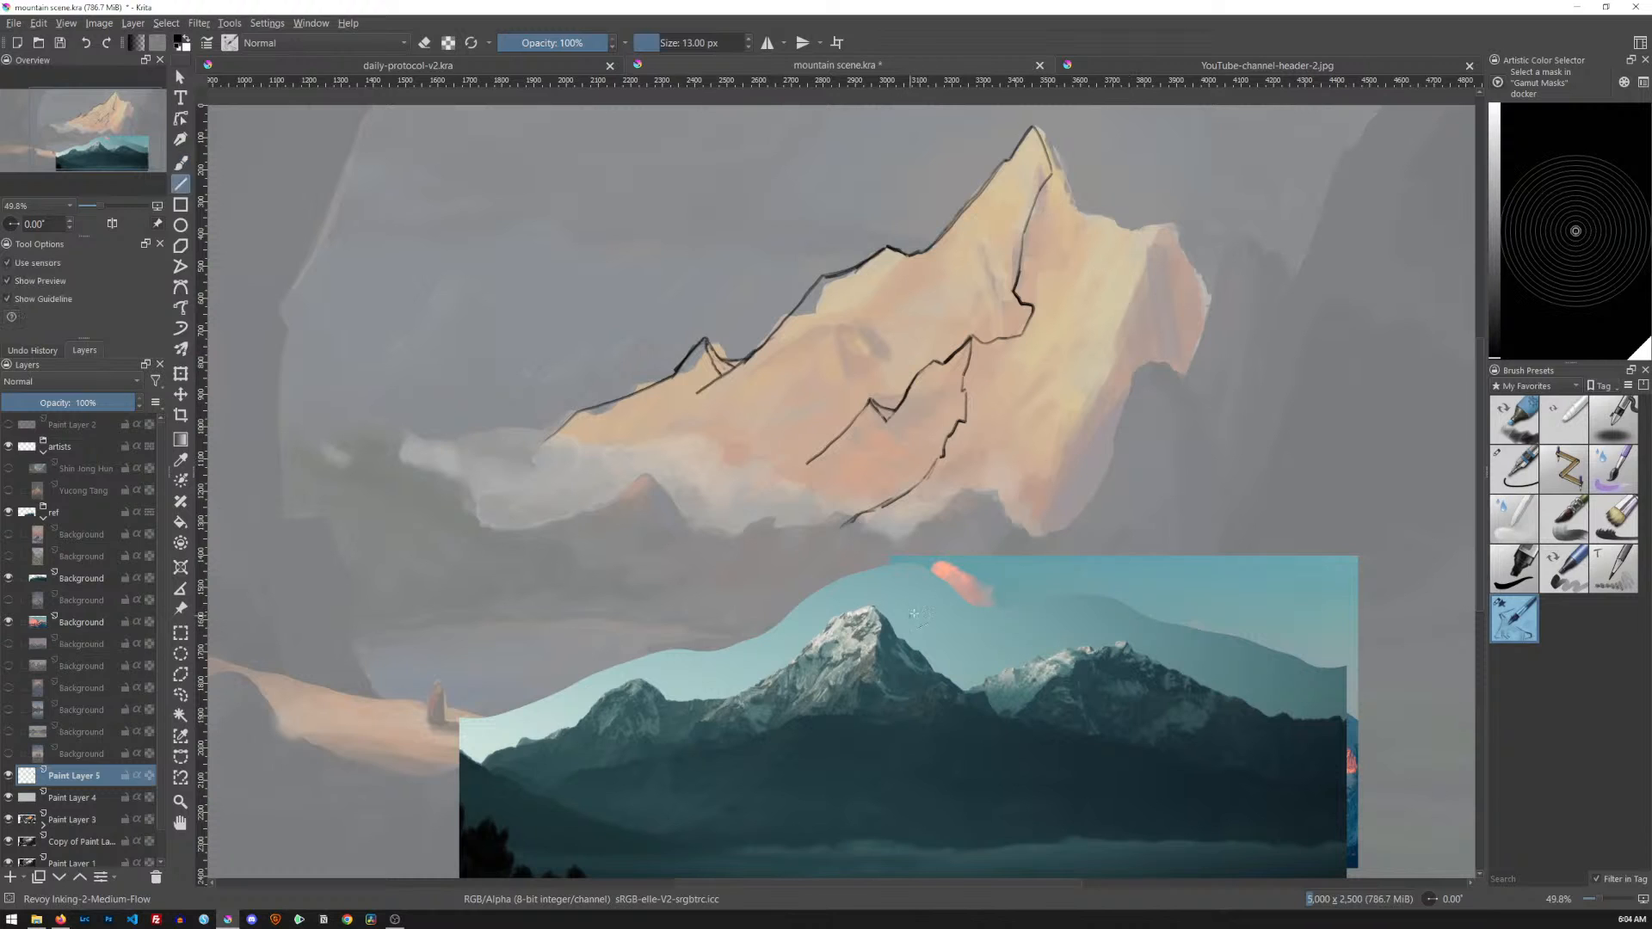
{"action": "key", "text": "t"}
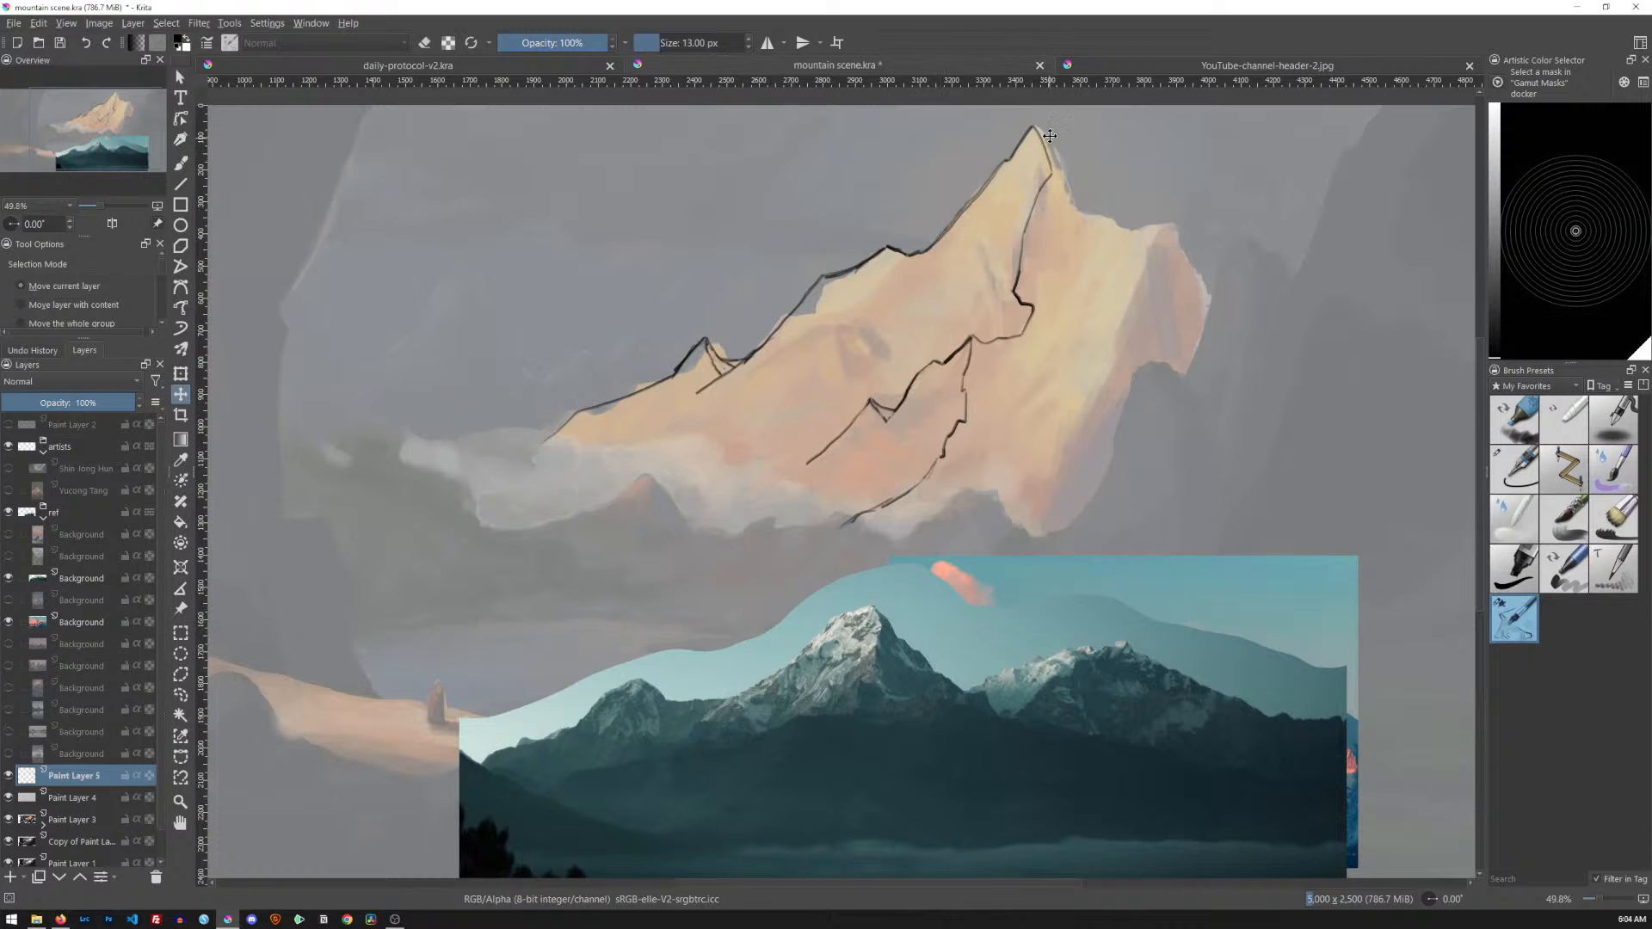
{"action": "key", "text": "b"}
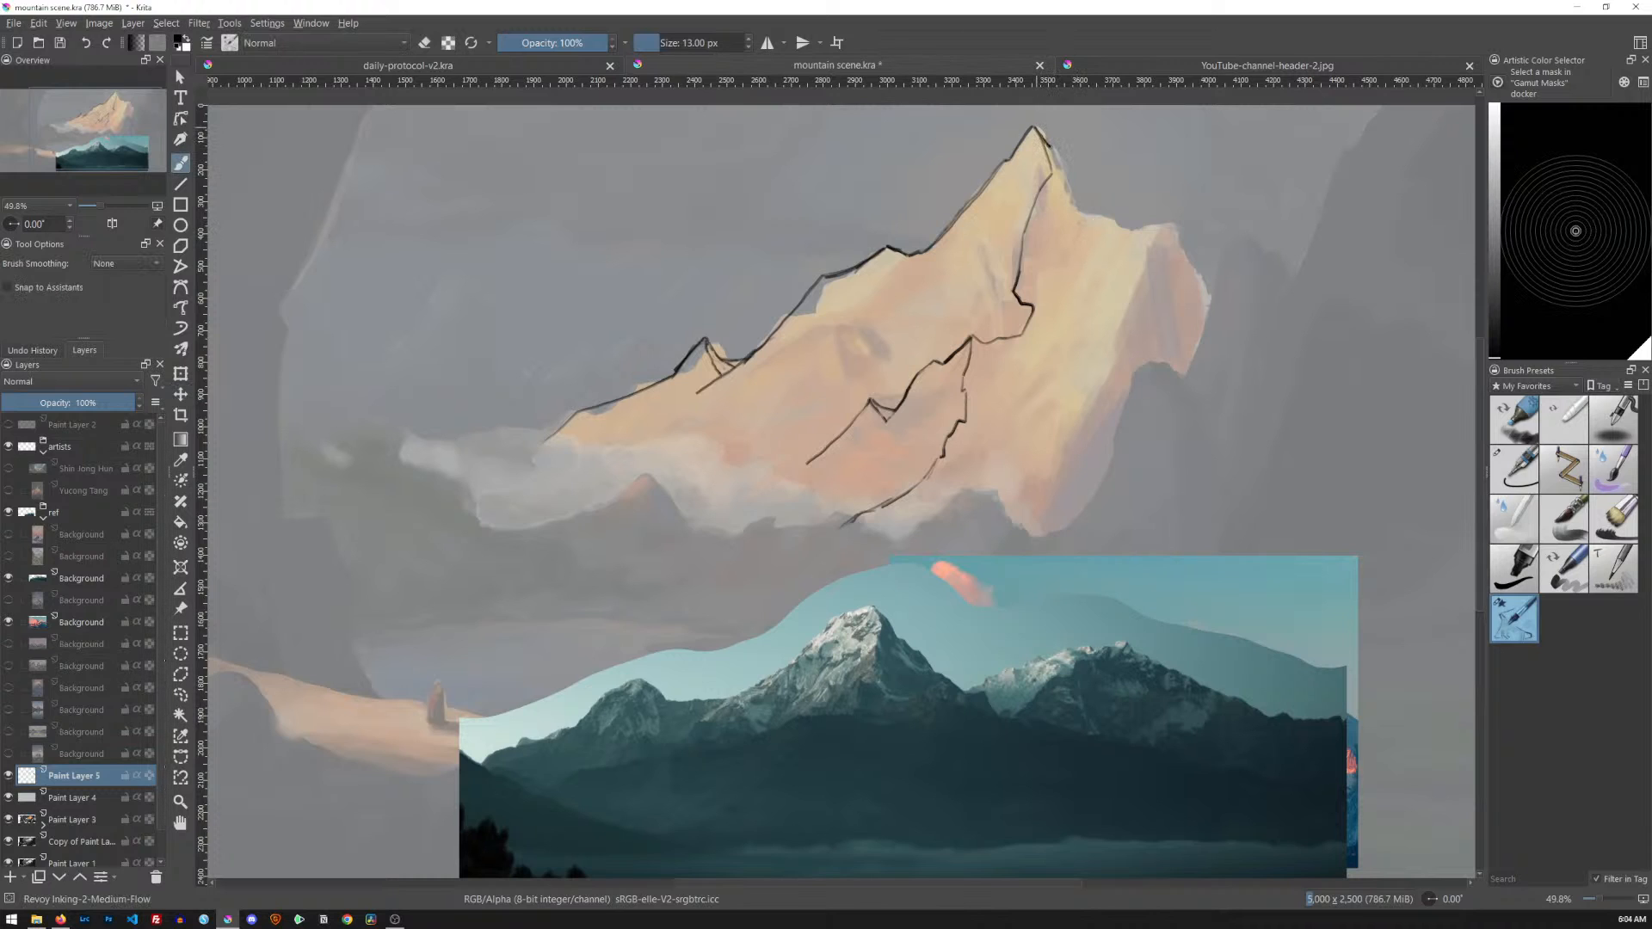
Outline the mountain's right edge from the summit down across the right shoulder, and sketch branching creases below the central ridge's bend
{"action": "left_click_drag", "start_coordinate": [1052, 148], "coordinate": [1066, 160]}
{"action": "left_click_drag", "start_coordinate": [1075, 178], "coordinate": [1088, 212]}
{"action": "left_click_drag", "start_coordinate": [1048, 146], "coordinate": [1067, 165]}
{"action": "mouse_move", "coordinate": [1158, 255]}
{"action": "left_mouse_down"}
{"action": "mouse_move", "coordinate": [1210, 315]}
{"action": "mouse_move", "coordinate": [1227, 251]}
{"action": "mouse_move", "coordinate": [1258, 242]}
{"action": "left_mouse_up"}
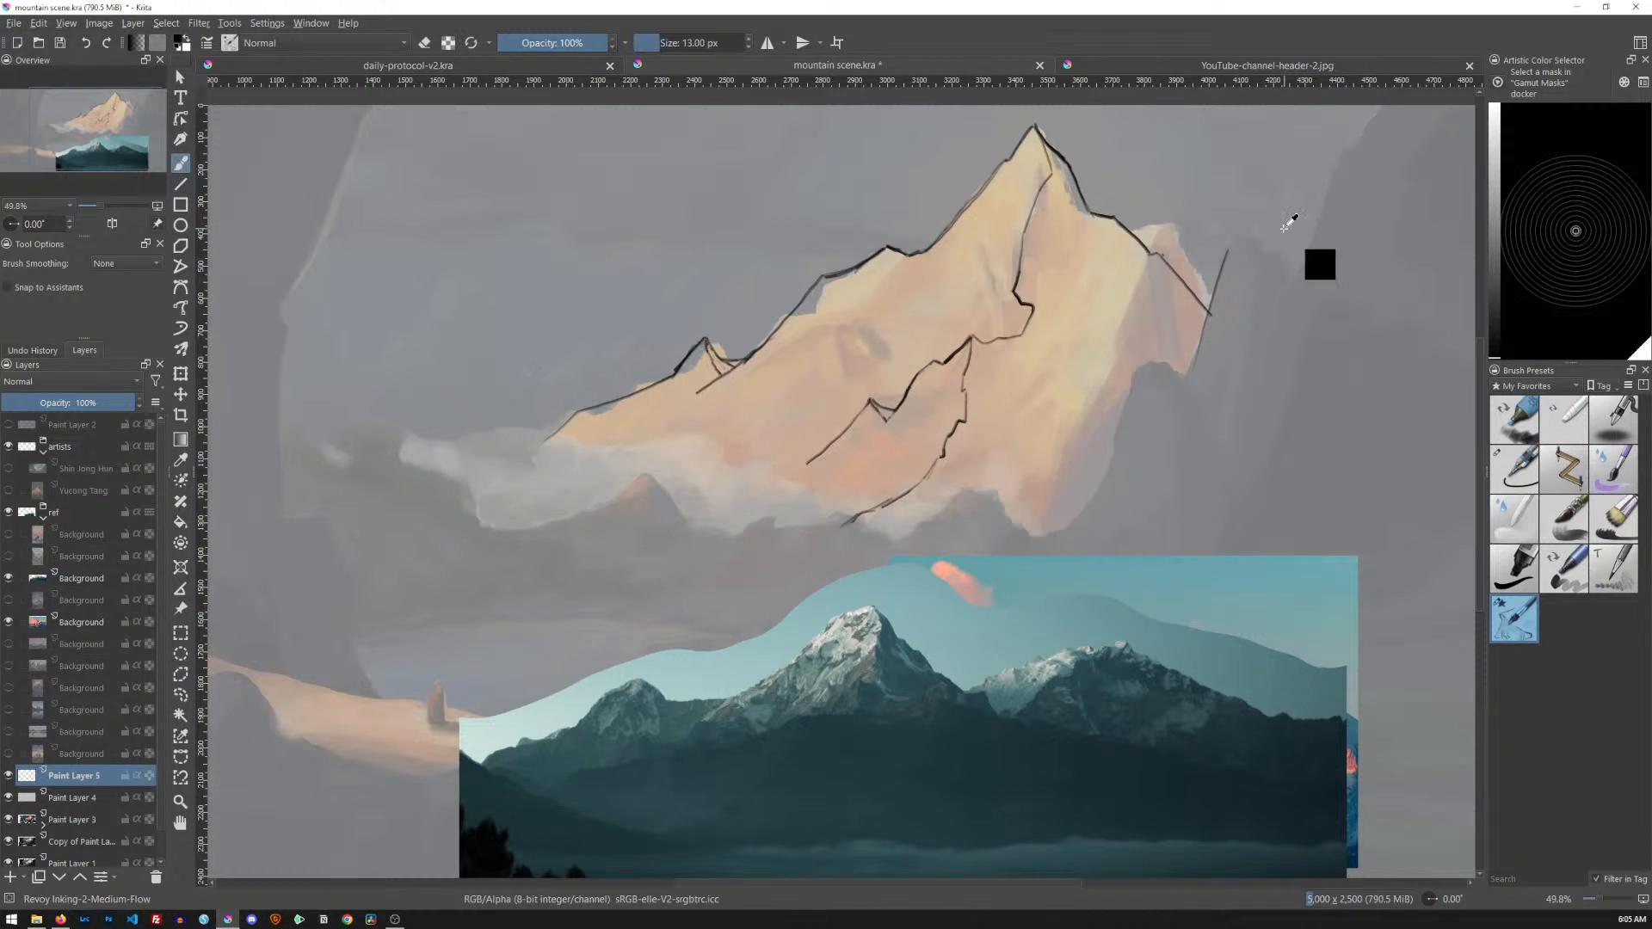
{"action": "key", "text": "ctrl+z"}
{"action": "mouse_move", "coordinate": [1038, 374]}
{"action": "left_mouse_down"}
{"action": "mouse_move", "coordinate": [1111, 389]}
{"action": "mouse_move", "coordinate": [1037, 417]}
{"action": "mouse_move", "coordinate": [1056, 393]}
{"action": "mouse_move", "coordinate": [1130, 391]}
{"action": "mouse_move", "coordinate": [1057, 387]}
{"action": "mouse_move", "coordinate": [1039, 425]}
{"action": "mouse_move", "coordinate": [1055, 396]}
{"action": "mouse_move", "coordinate": [1081, 394]}
{"action": "left_mouse_up"}
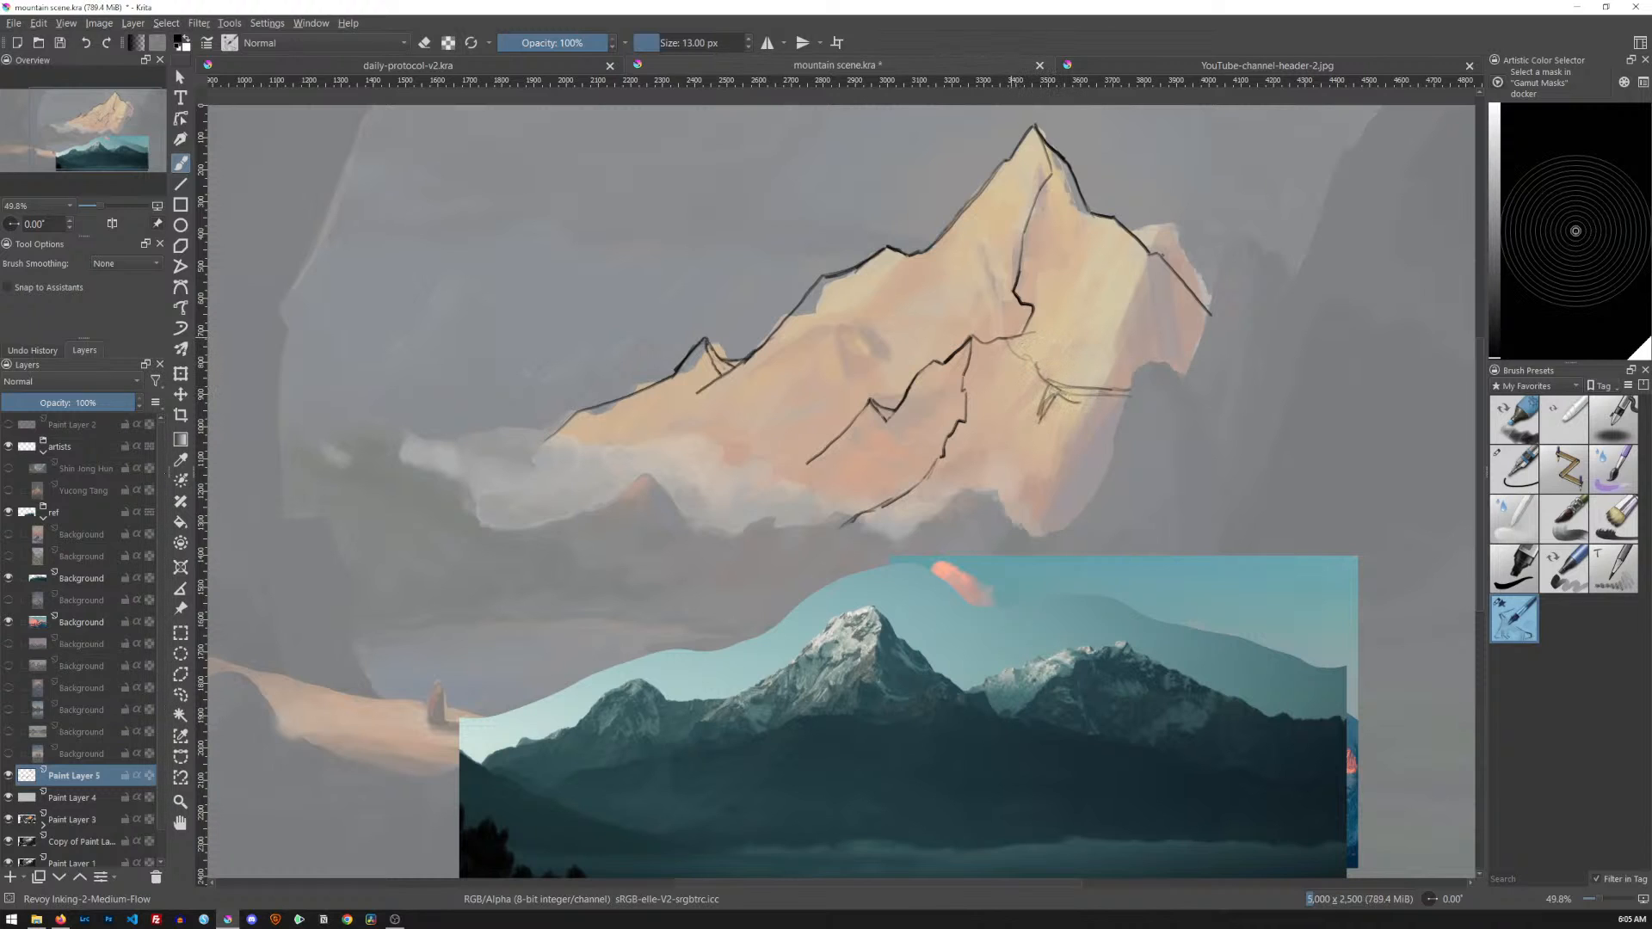
{"action": "left_click_drag", "start_coordinate": [1022, 335], "coordinate": [1063, 392]}
Move the teal mountain photo leftward to uncover part of the pink-cloud mountain photo
{"action": "left_click", "coordinate": [82, 577]}
{"action": "key", "text": "t"}
{"action": "left_click_drag", "start_coordinate": [968, 692], "coordinate": [762, 685]}
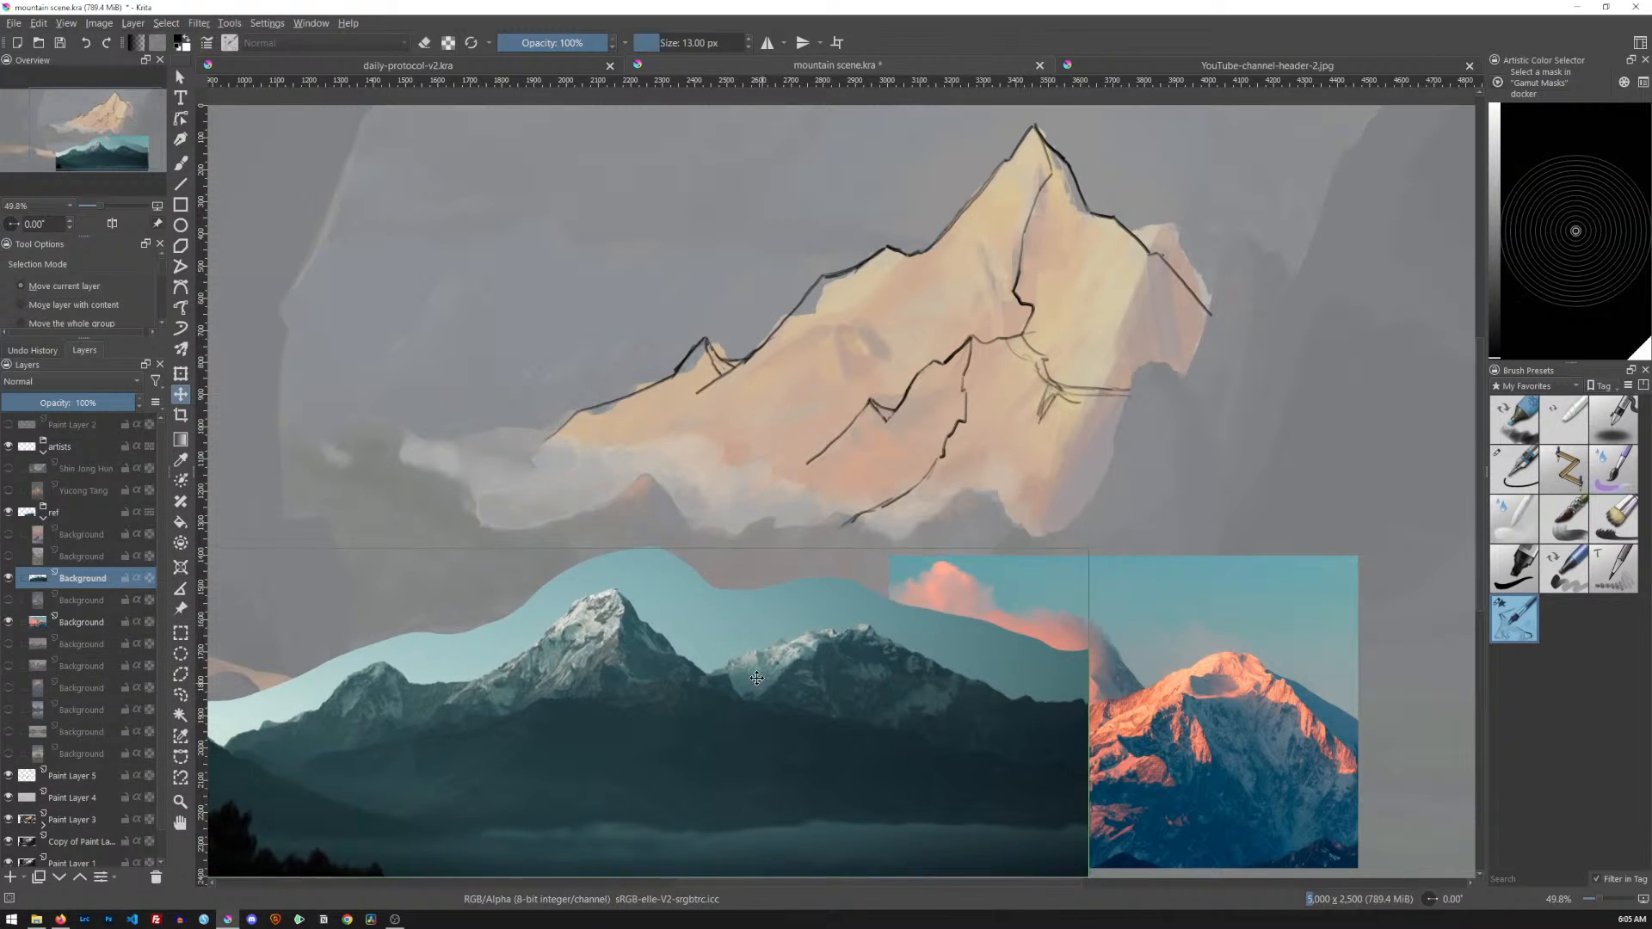
Raise the pink-cloud mountain photo's layer above the teal photo's layer, and return to Paint Layer 5 with the brush
{"action": "left_click", "coordinate": [135, 621]}
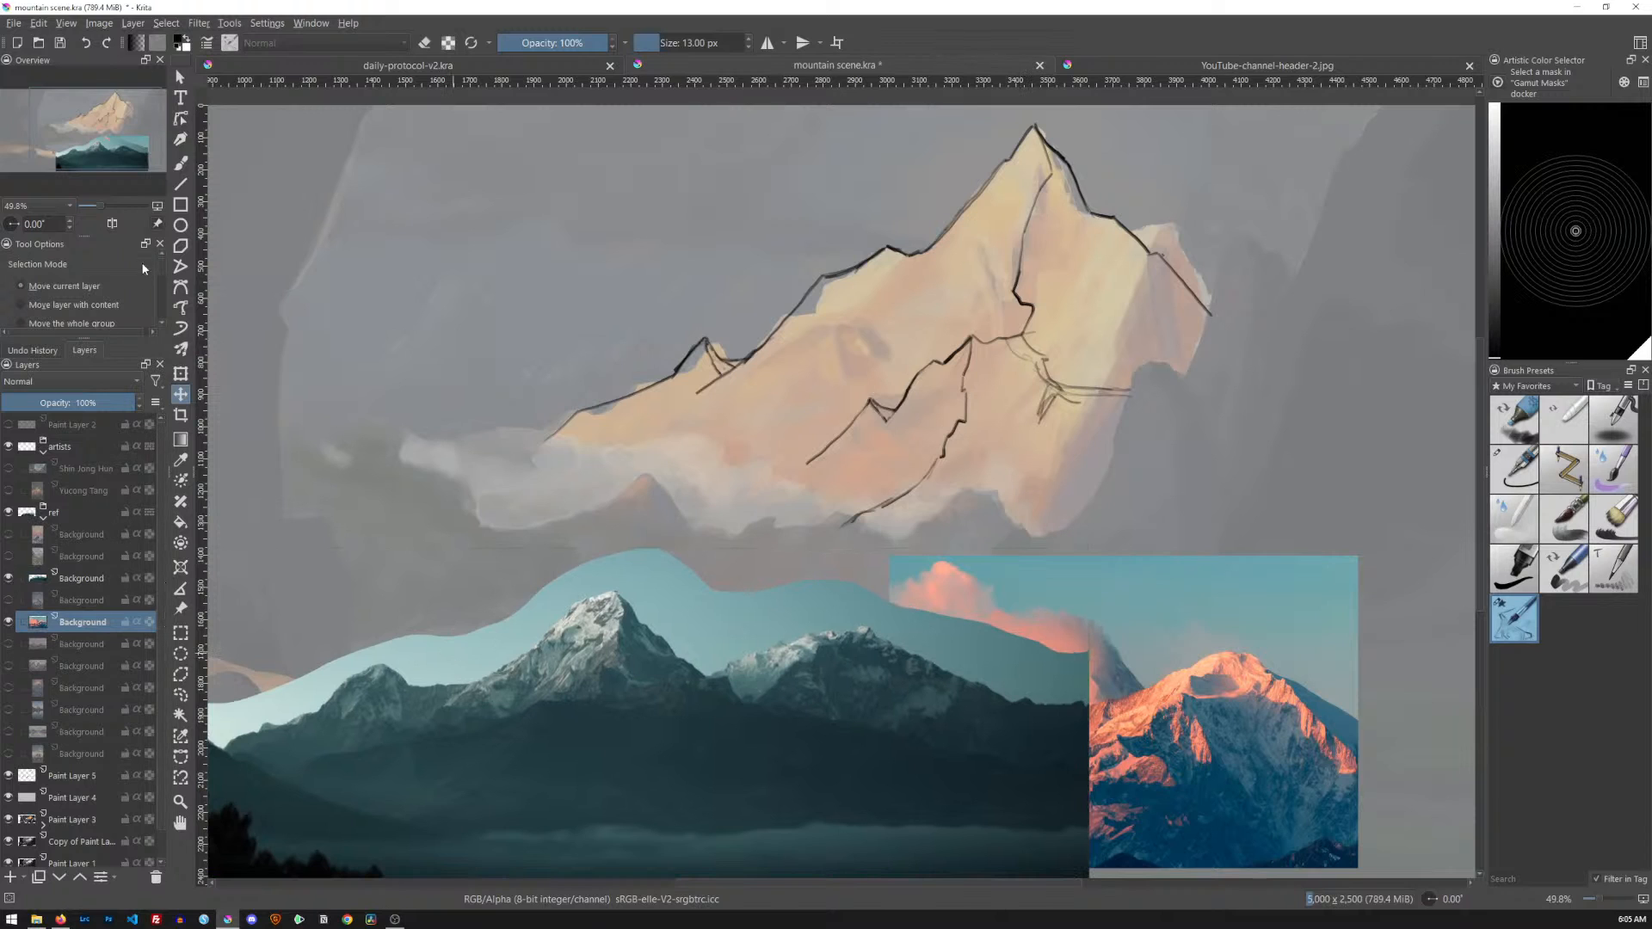
{"action": "left_click", "coordinate": [80, 878]}
{"action": "left_click", "coordinate": [80, 878]}
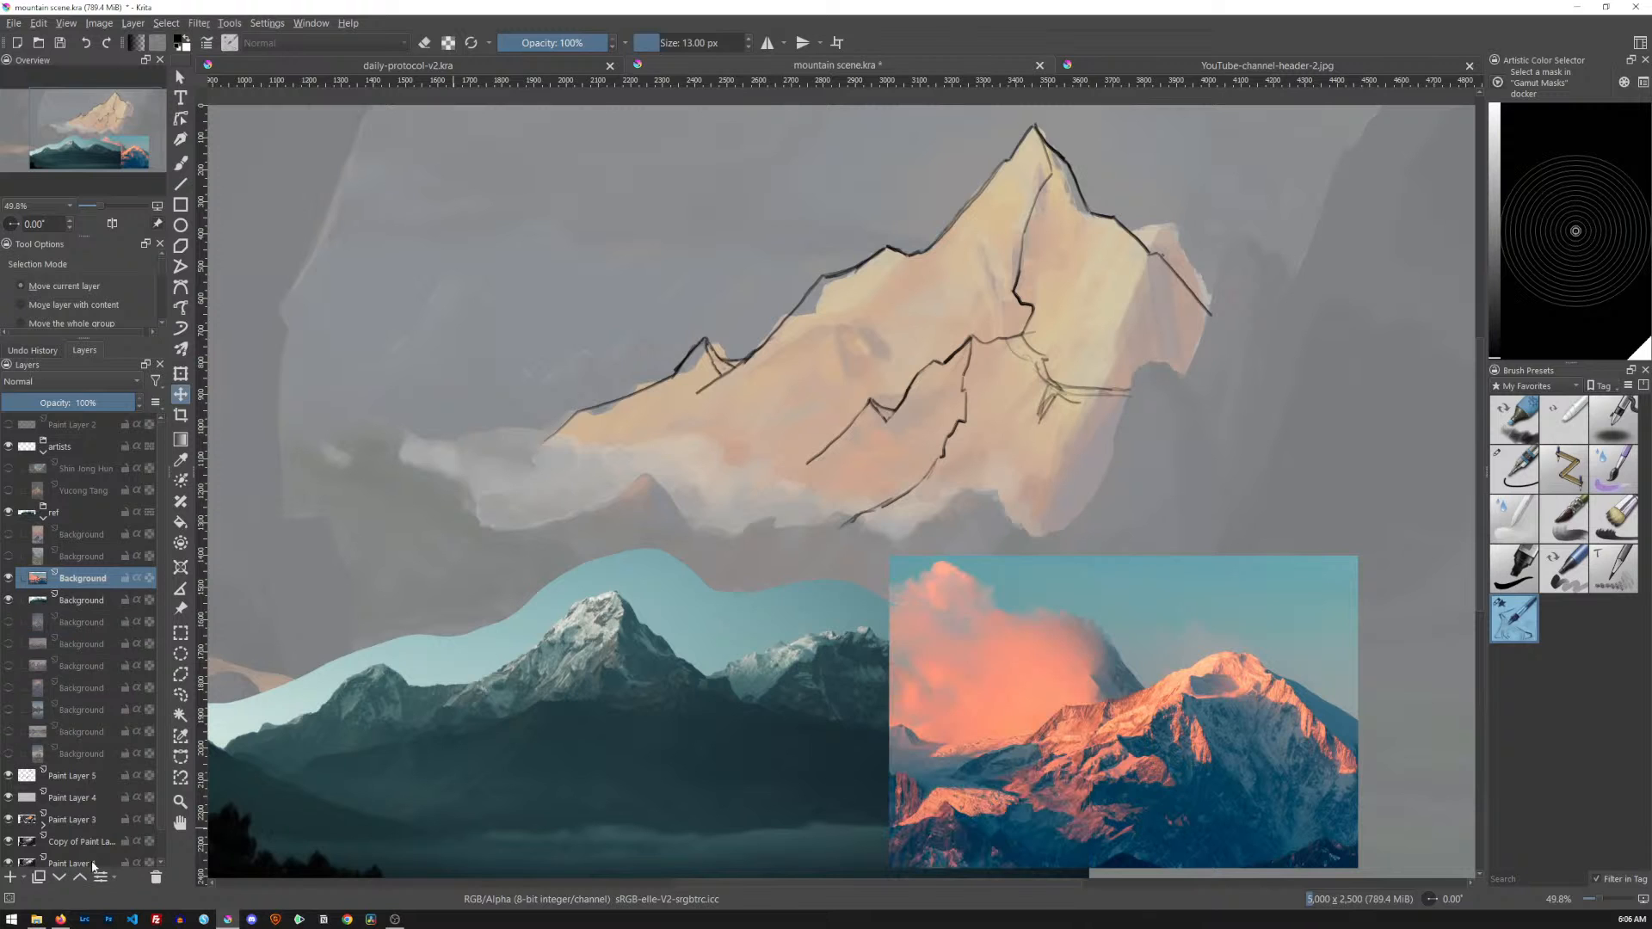
{"action": "key", "text": "b"}
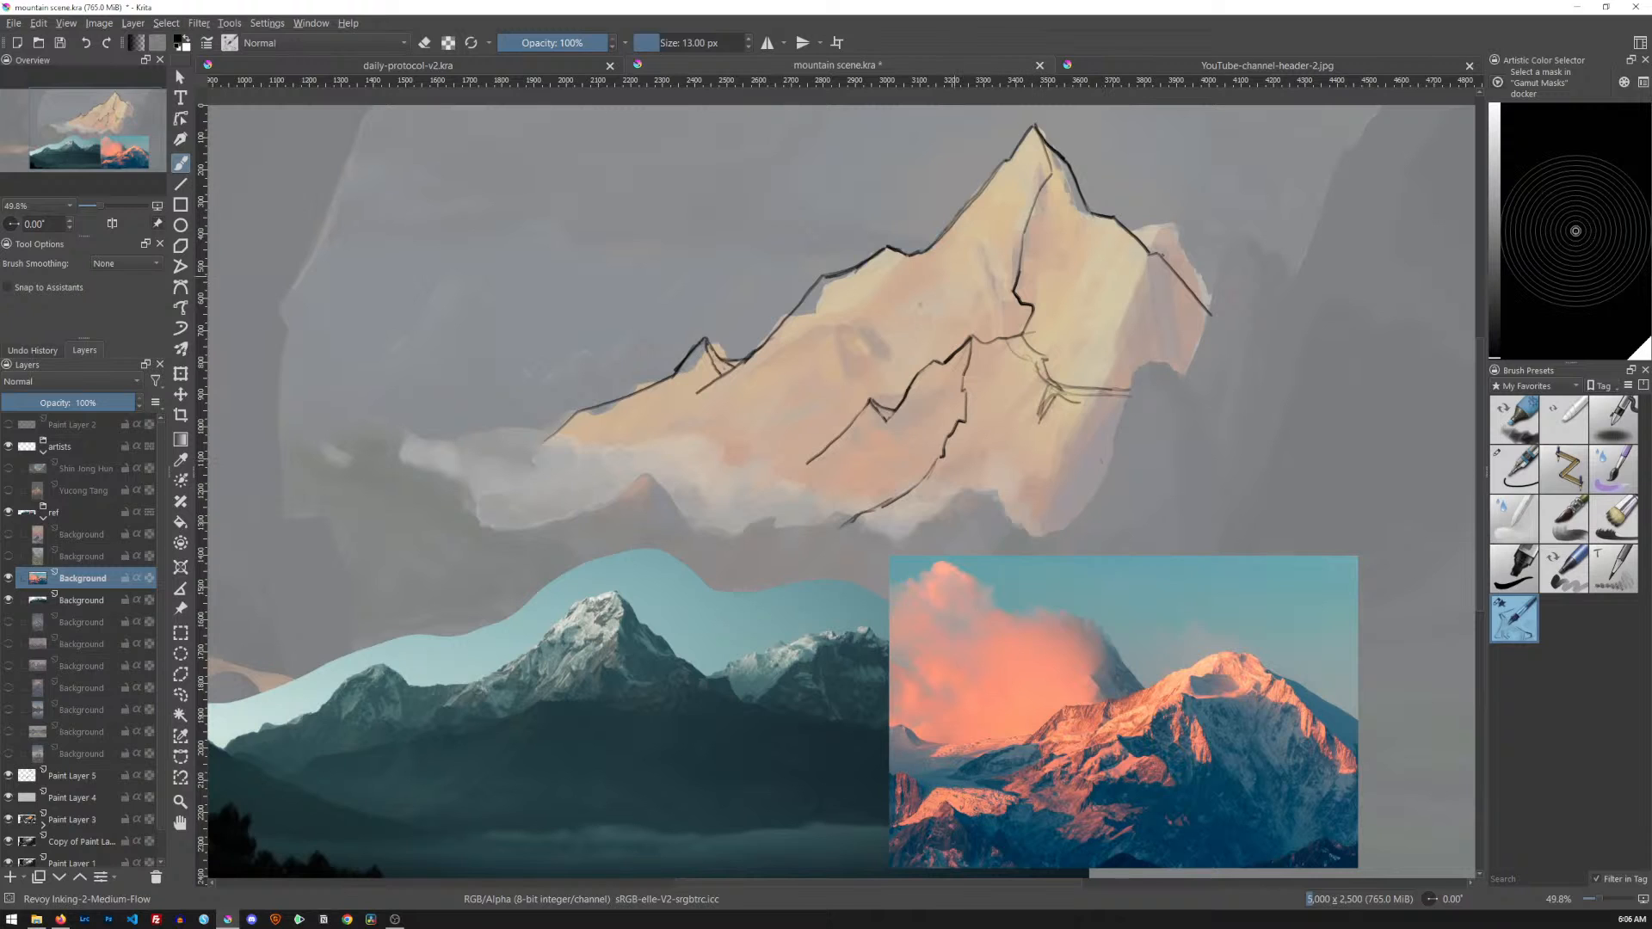
{"action": "left_click", "coordinate": [129, 776]}
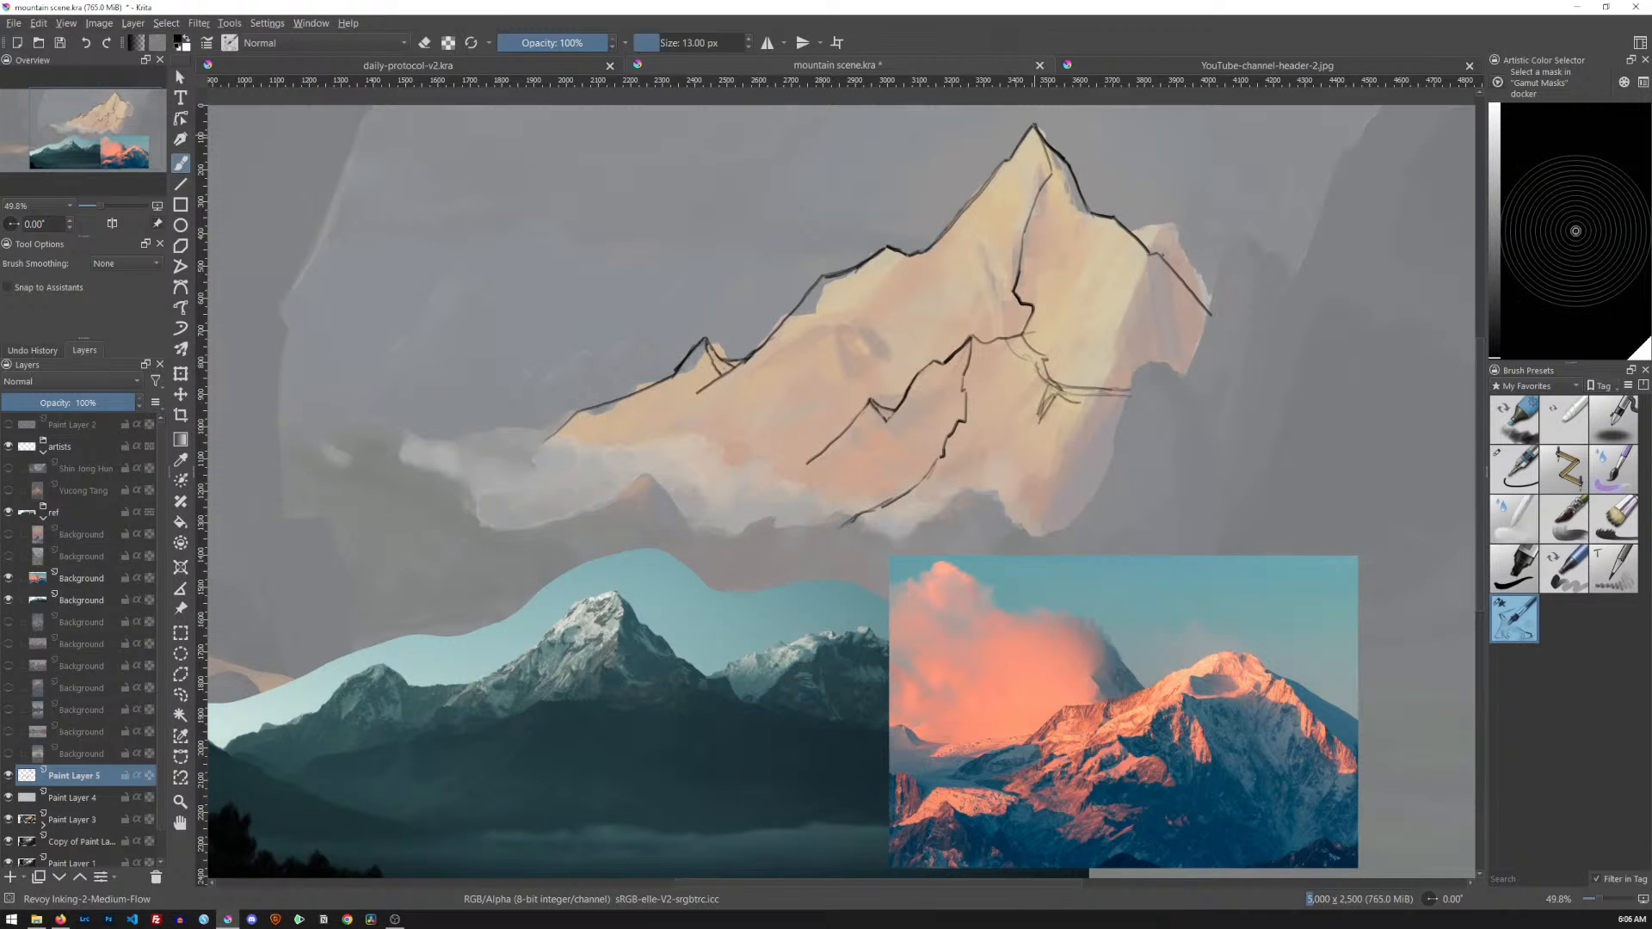
Try inner ridge lines down the left face, with short contour strokes across the summit and lines over the right face
{"action": "mouse_move", "coordinate": [1014, 176]}
{"action": "left_mouse_down"}
{"action": "mouse_move", "coordinate": [893, 347]}
{"action": "mouse_move", "coordinate": [719, 471]}
{"action": "left_mouse_up"}
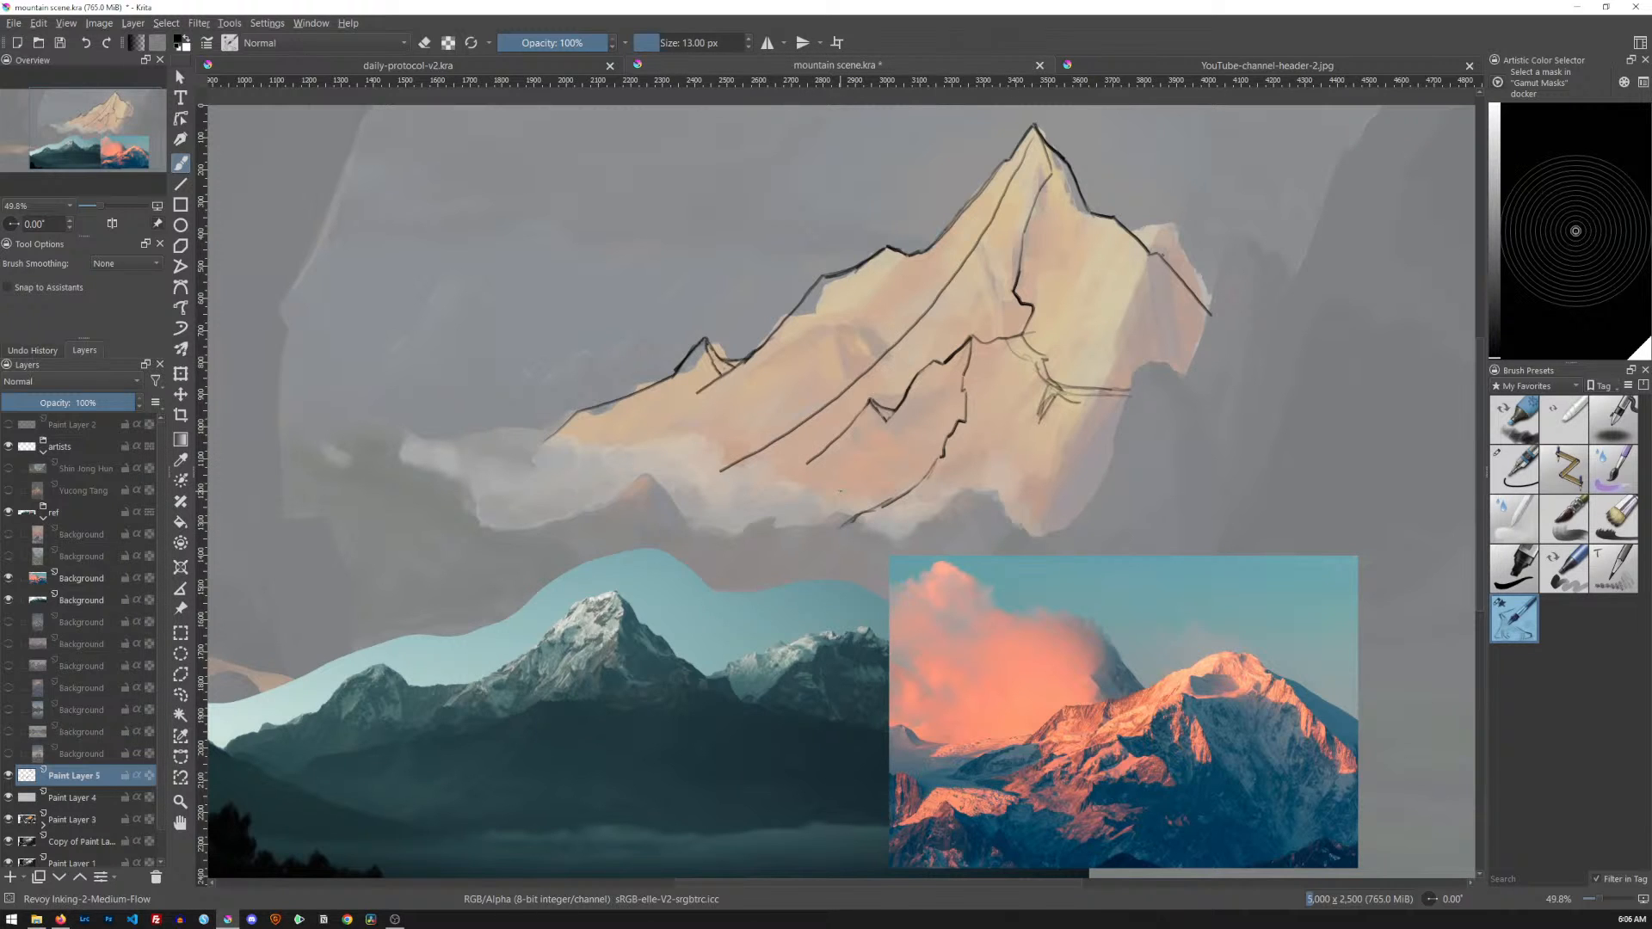
{"action": "key", "text": "ctrl+z"}
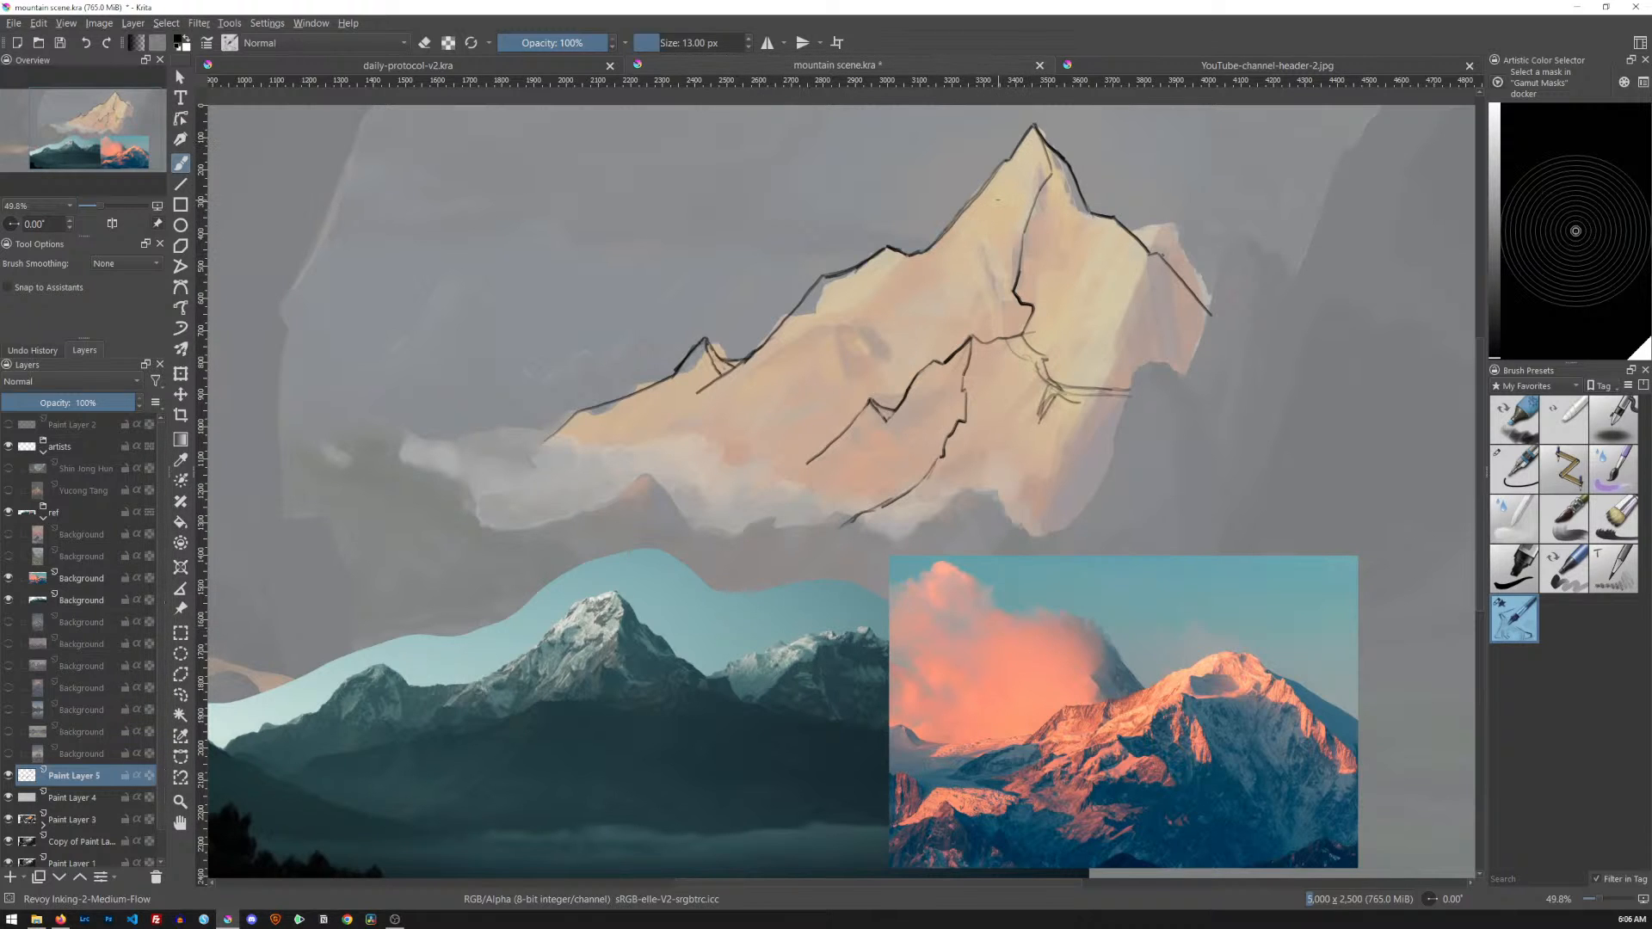
{"action": "mouse_move", "coordinate": [837, 329]}
{"action": "left_mouse_down"}
{"action": "mouse_move", "coordinate": [844, 373]}
{"action": "mouse_move", "coordinate": [777, 352]}
{"action": "mouse_move", "coordinate": [734, 378]}
{"action": "mouse_move", "coordinate": [863, 330]}
{"action": "mouse_move", "coordinate": [907, 348]}
{"action": "left_mouse_up"}
{"action": "left_click_drag", "start_coordinate": [1021, 169], "coordinate": [951, 276]}
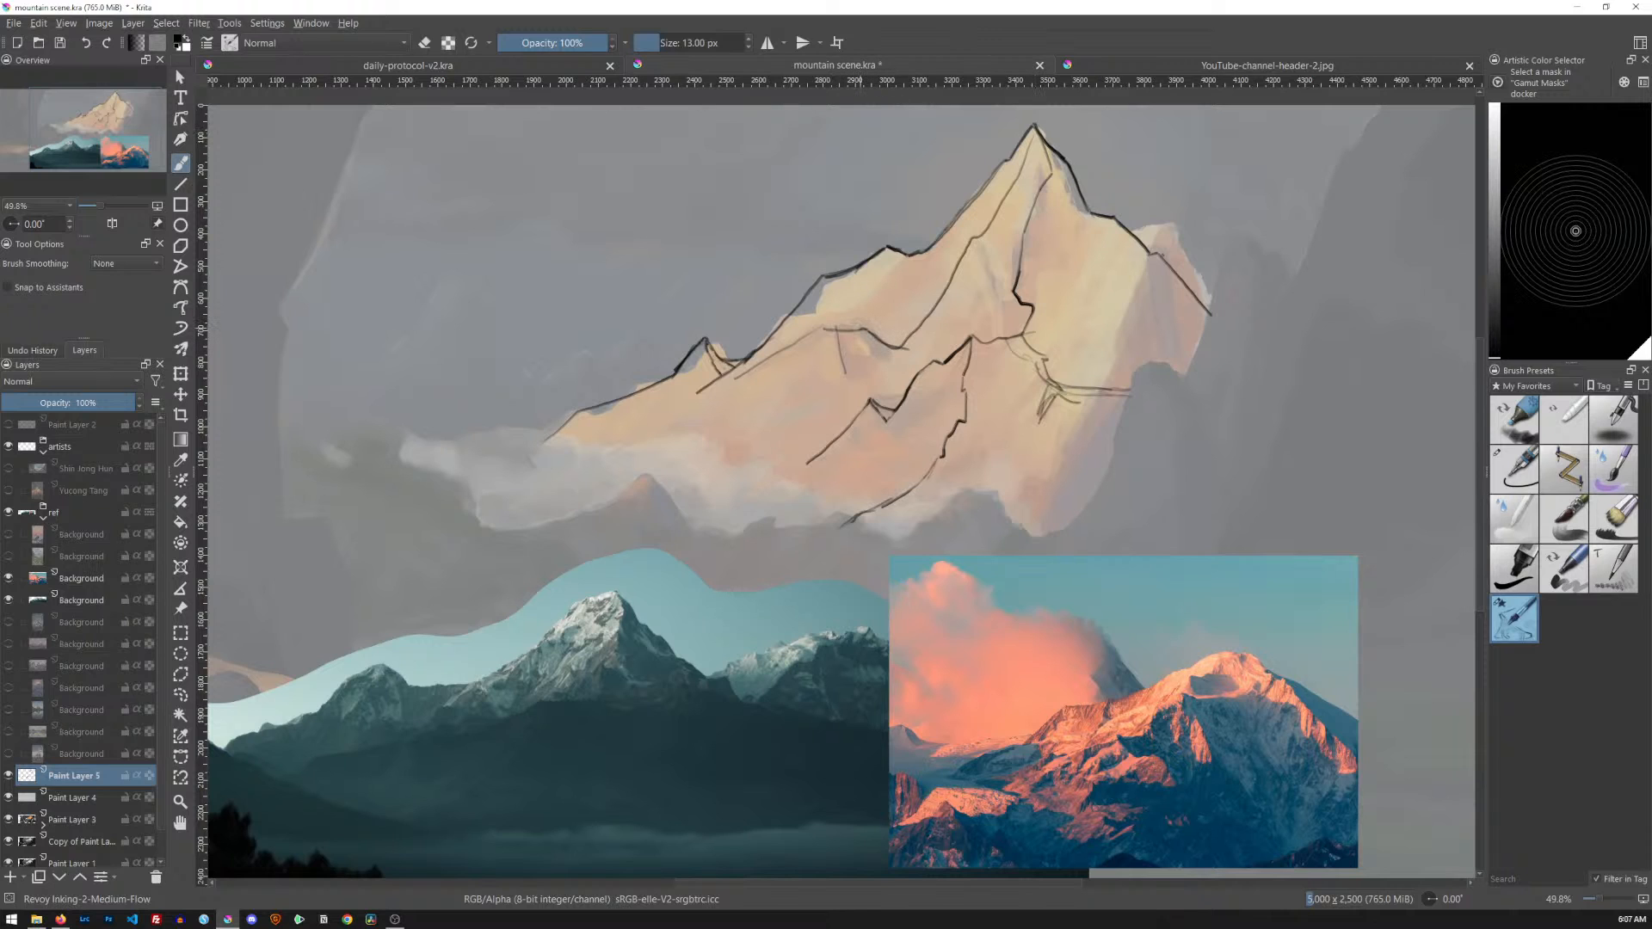
{"action": "mouse_move", "coordinate": [818, 343]}
{"action": "left_mouse_down"}
{"action": "mouse_move", "coordinate": [793, 391]}
{"action": "mouse_move", "coordinate": [708, 468]}
{"action": "left_mouse_up"}
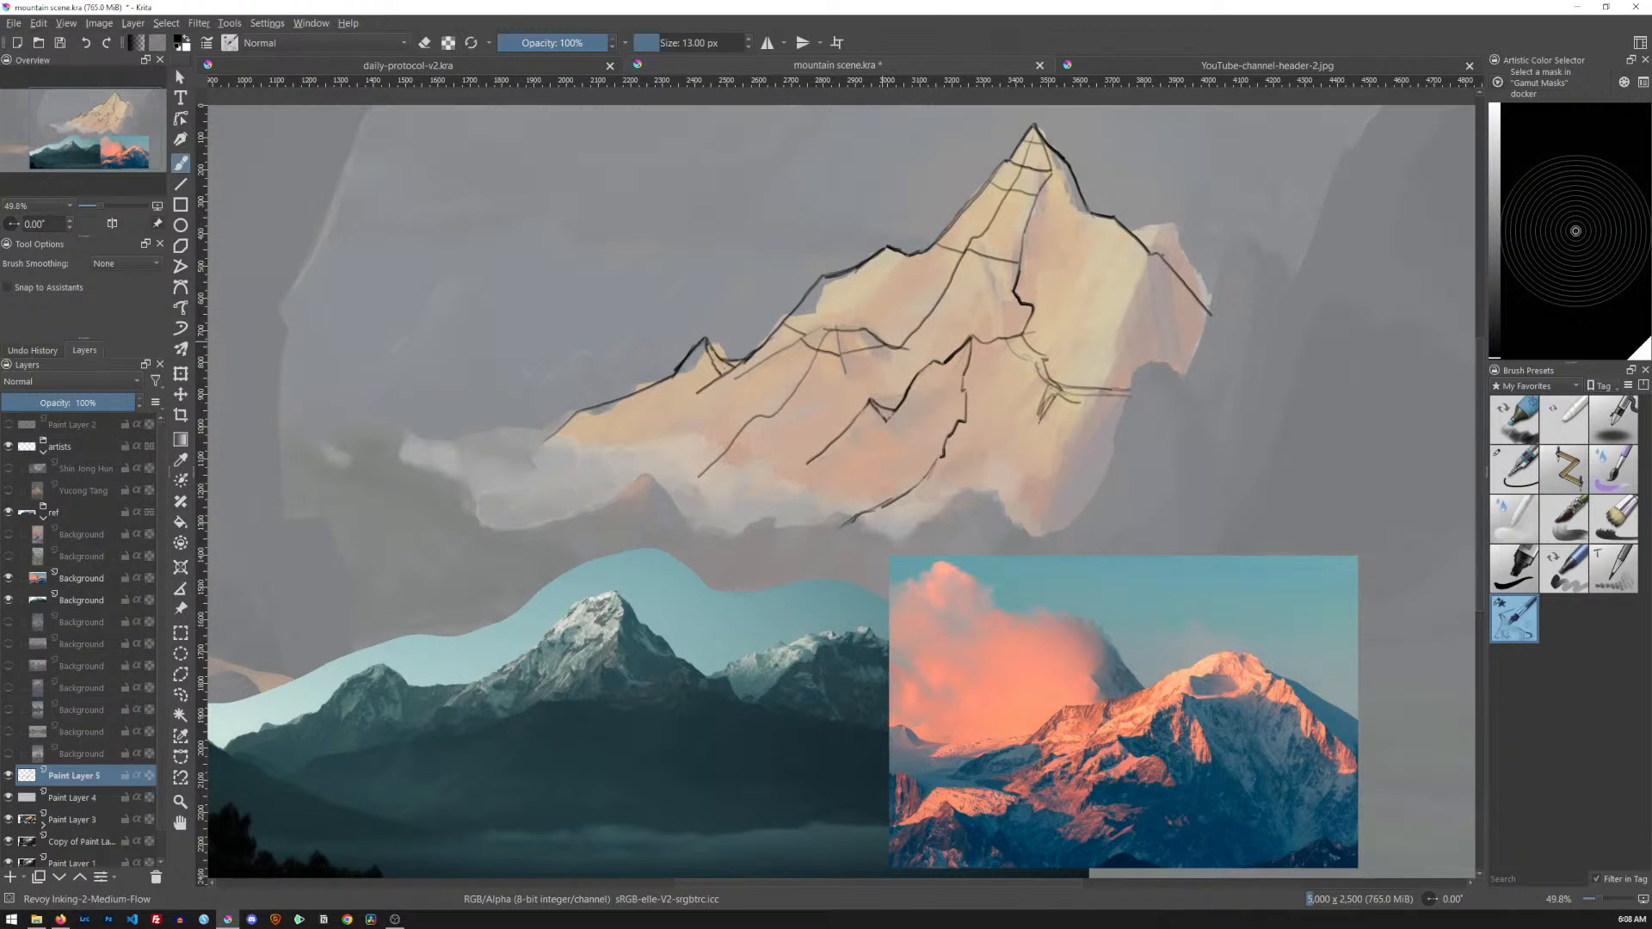
{"action": "left_click_drag", "start_coordinate": [903, 338], "coordinate": [934, 349]}
{"action": "left_click_drag", "start_coordinate": [947, 360], "coordinate": [974, 364]}
{"action": "left_click_drag", "start_coordinate": [1064, 340], "coordinate": [1190, 304]}
{"action": "left_click_drag", "start_coordinate": [1086, 344], "coordinate": [1141, 301]}
Undo the inner ridge and contour strokes back to the main ridge sketch
{"action": "key", "text": "ctrl+z"}
{"action": "key", "text": "ctrl+z"}
{"action": "key", "text": "ctrl+z"}
{"action": "key", "text": "ctrl+z"}
{"action": "key", "text": "ctrl+z"}
{"action": "key", "text": "ctrl+z"}
{"action": "key", "text": "ctrl+z"}
{"action": "key", "text": "ctrl+z"}
{"action": "key", "text": "ctrl+z"}
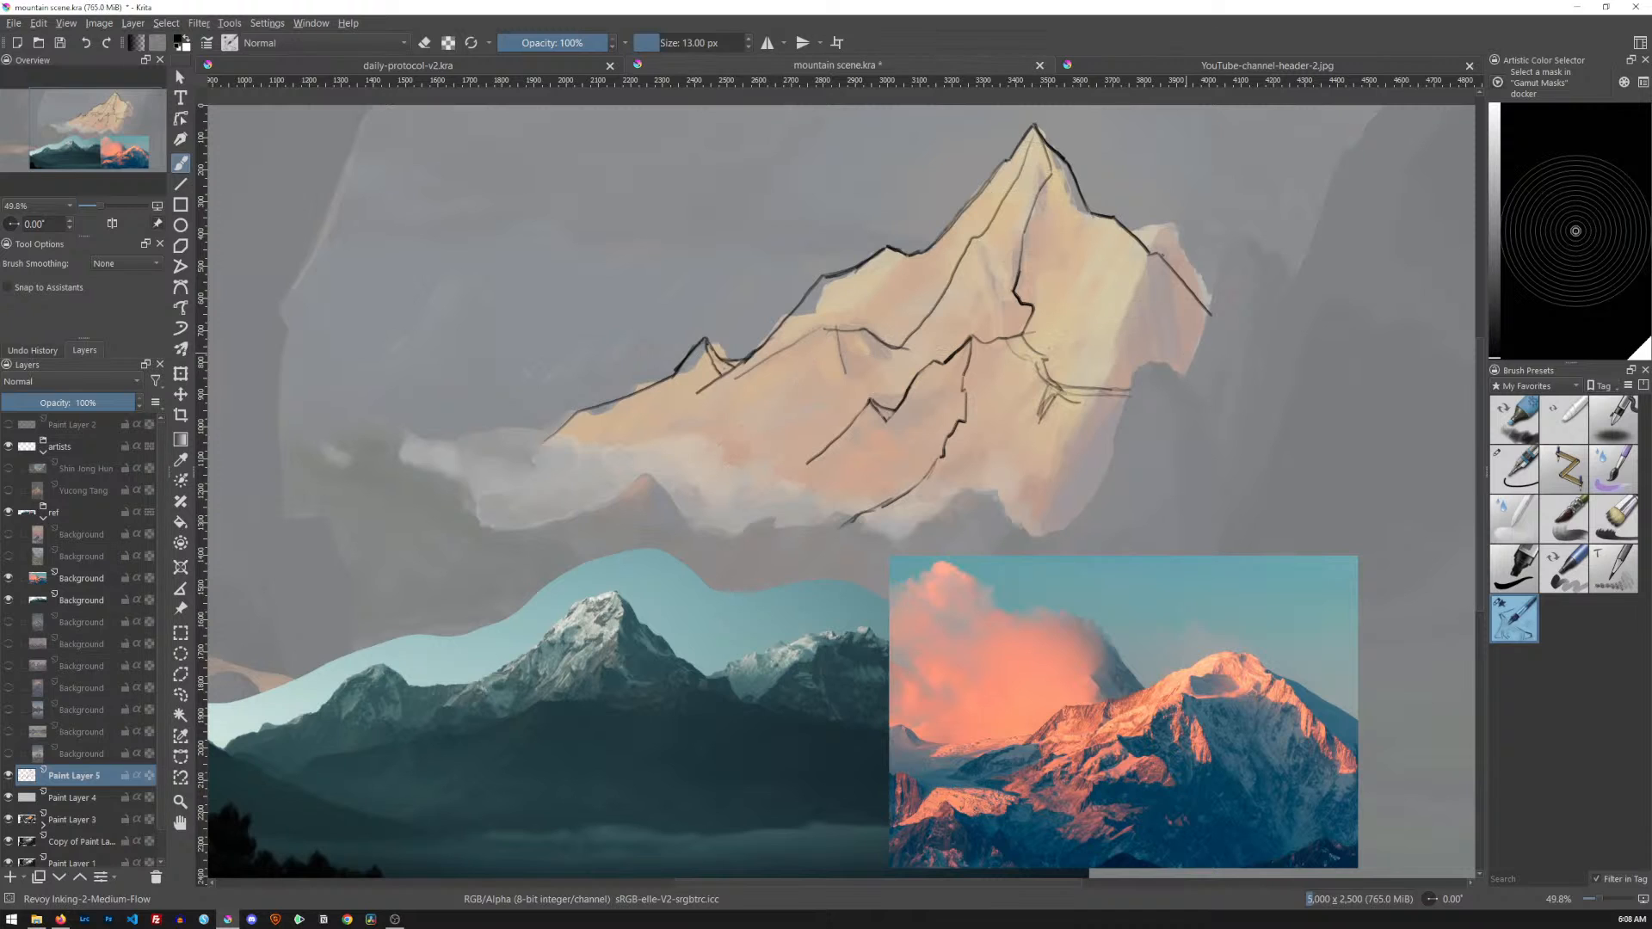
{"action": "key", "text": "ctrl+z"}
{"action": "key", "text": "ctrl+z"}
{"action": "key", "text": "ctrl+z"}
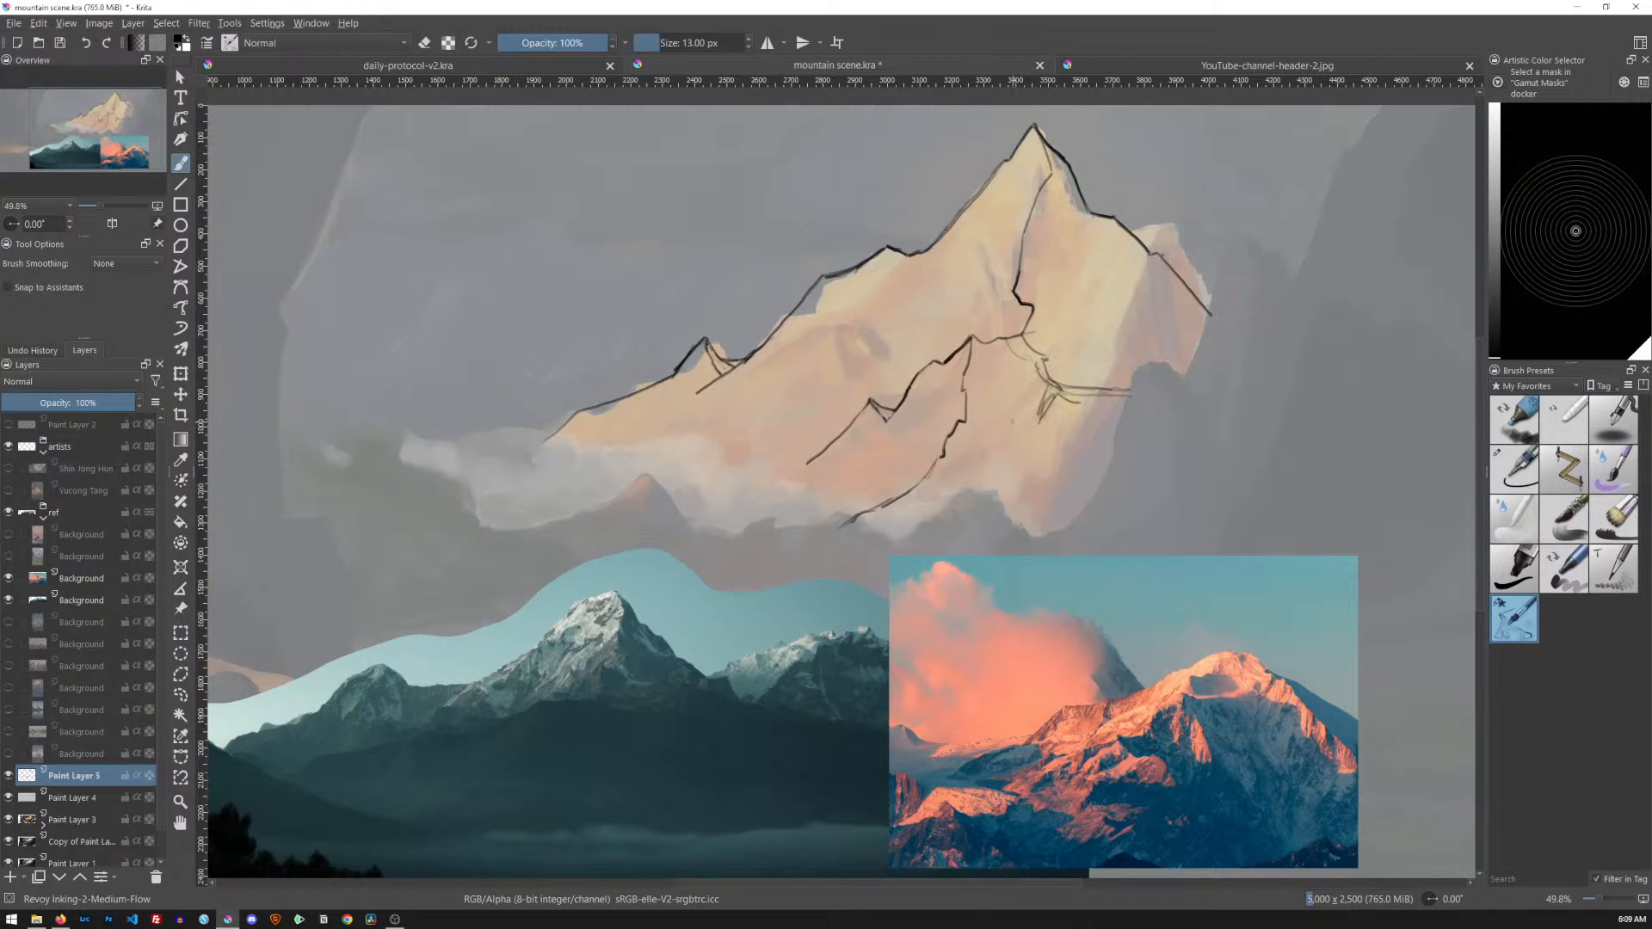
Add a new paint layer directly beneath Paint Layer 5 and choose the Bristles-4 Glaze brush at about 142 px
{"action": "key", "text": "Insert"}
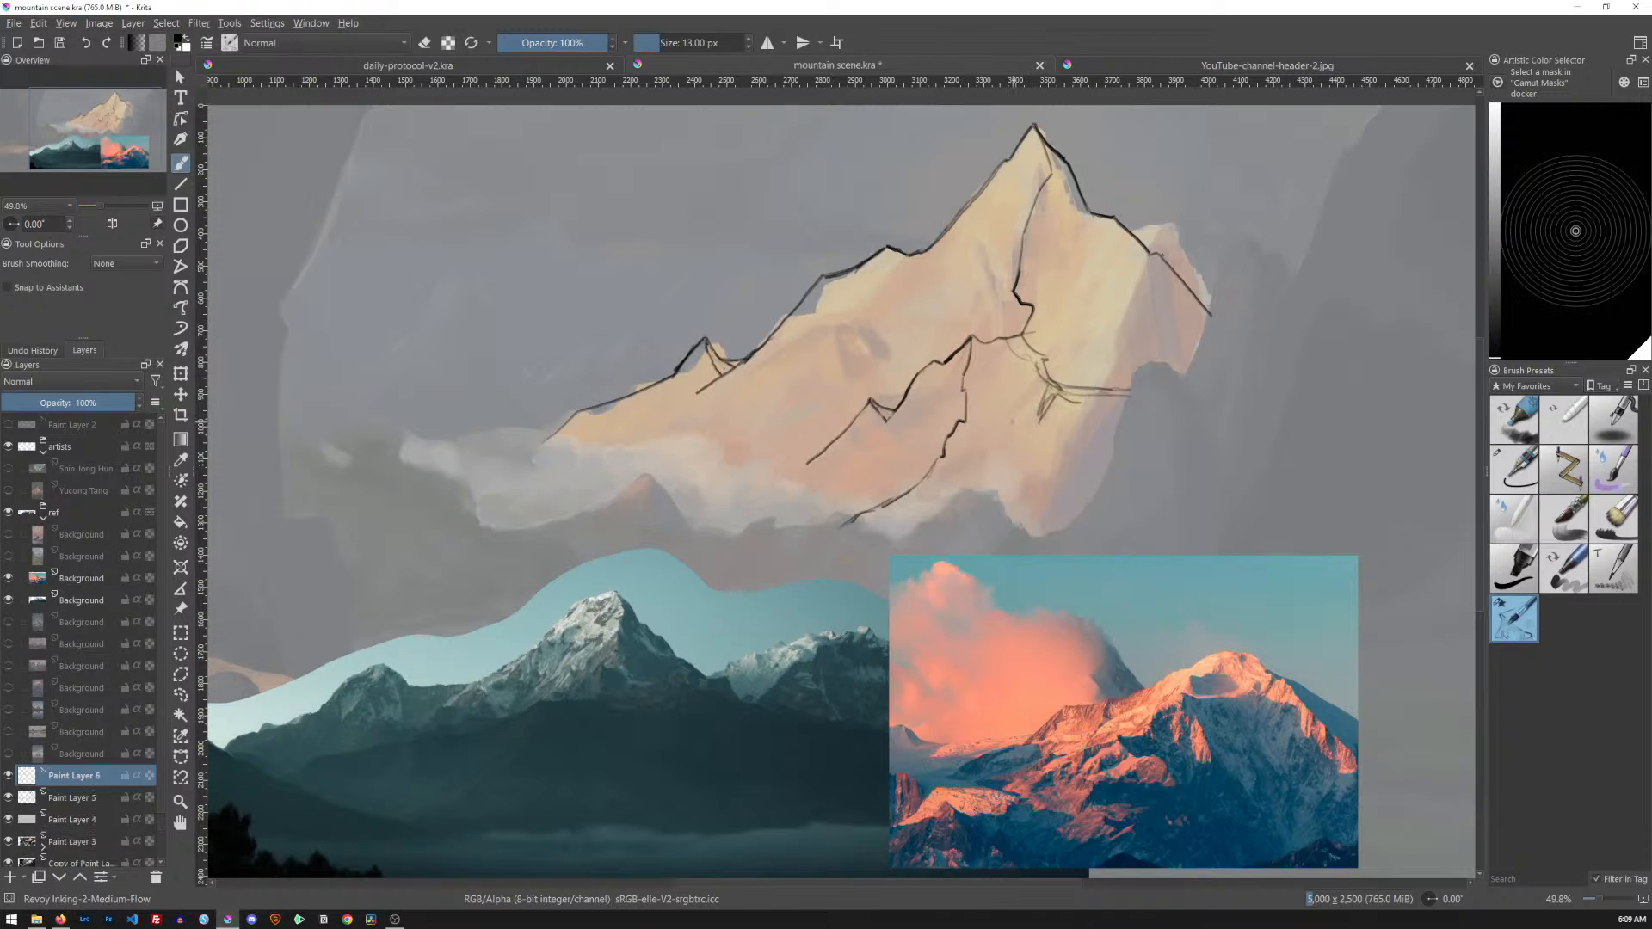
{"action": "left_click", "coordinate": [62, 878]}
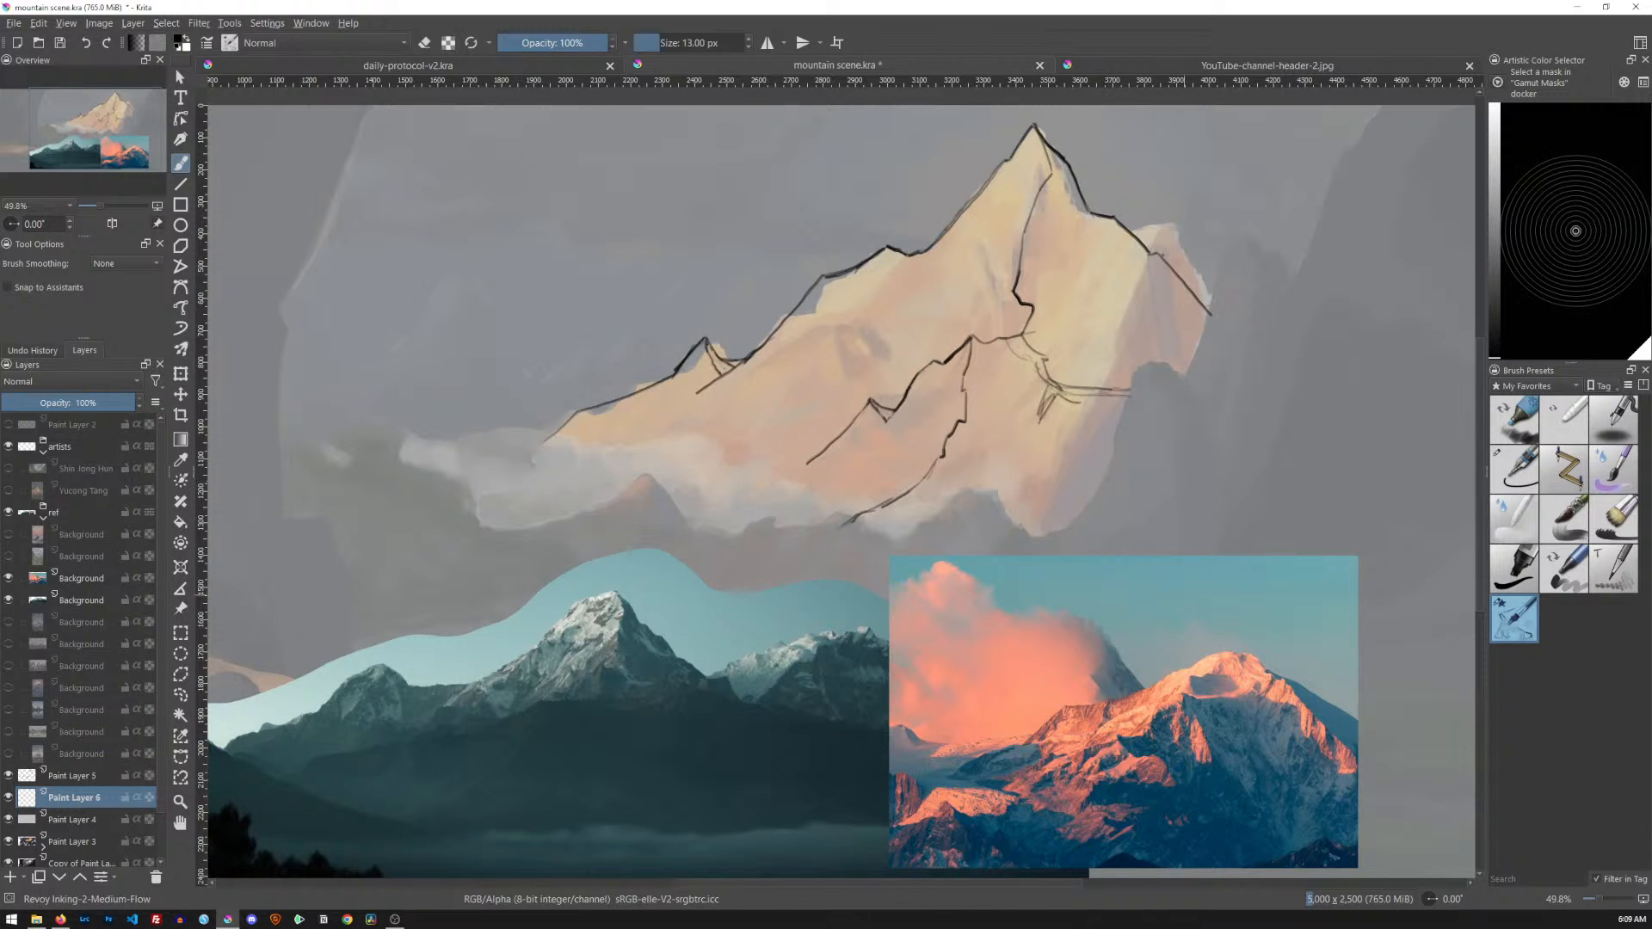
{"action": "left_click", "coordinate": [1568, 523]}
{"action": "left_click_drag", "start_coordinate": [1061, 328], "coordinate": [1120, 328], "text": "shift"}
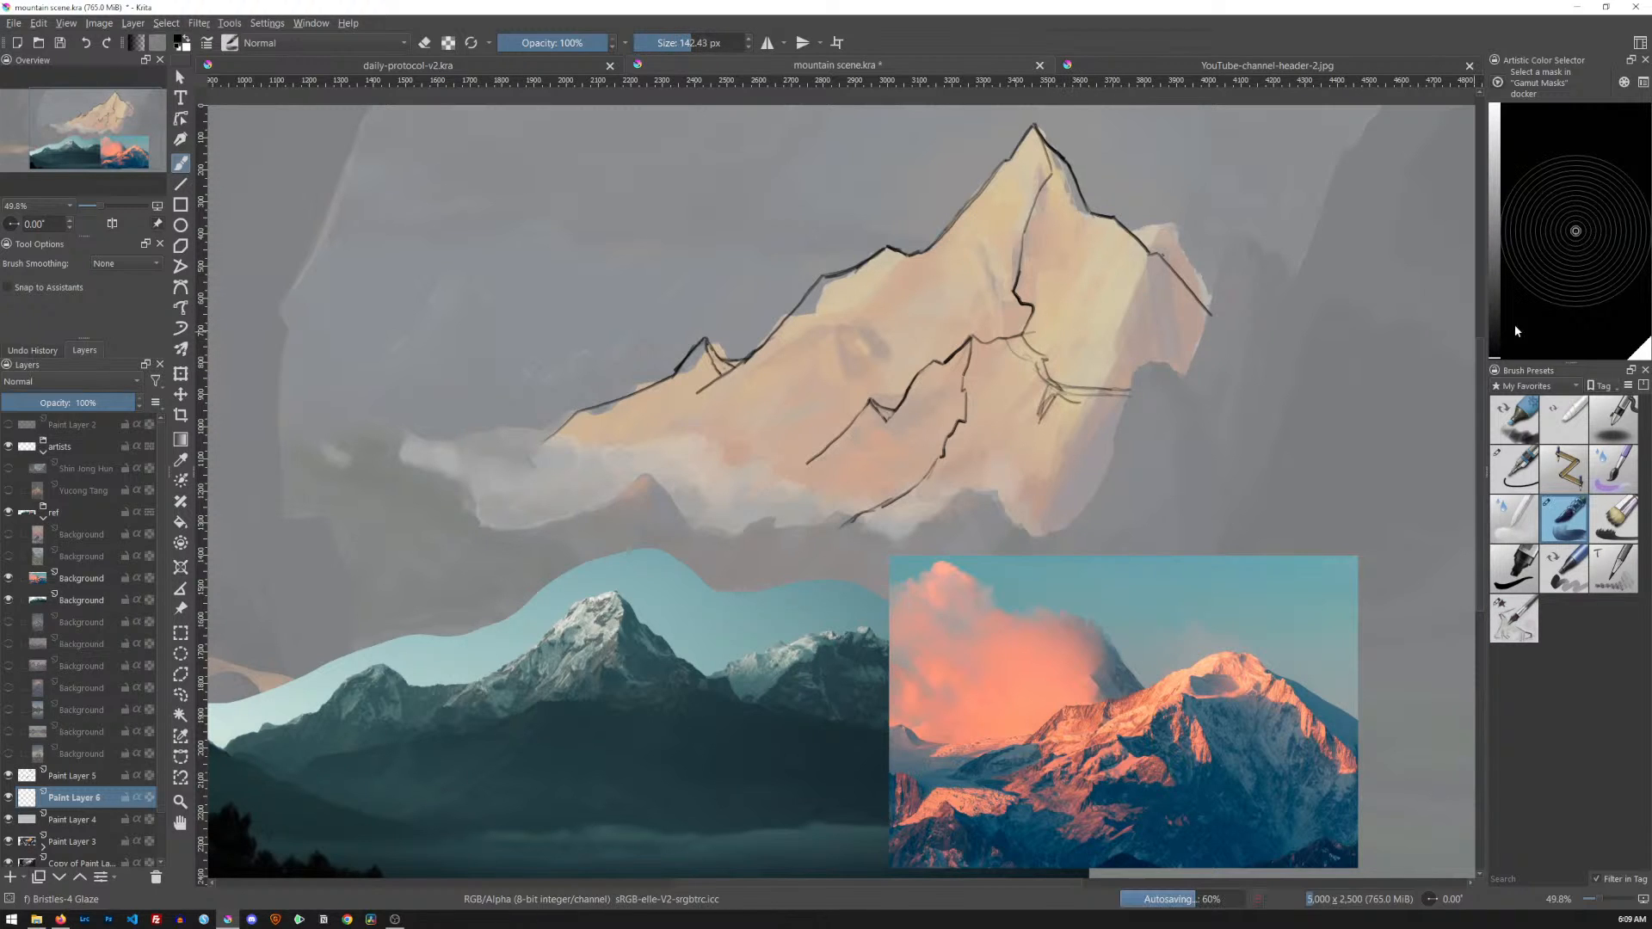
Try a dark shadow patch on the mountain's right face, and undo it
{"action": "mouse_move", "coordinate": [1061, 228]}
{"action": "left_mouse_down"}
{"action": "mouse_move", "coordinate": [1063, 320]}
{"action": "mouse_move", "coordinate": [1145, 331]}
{"action": "mouse_move", "coordinate": [1149, 348]}
{"action": "left_mouse_up"}
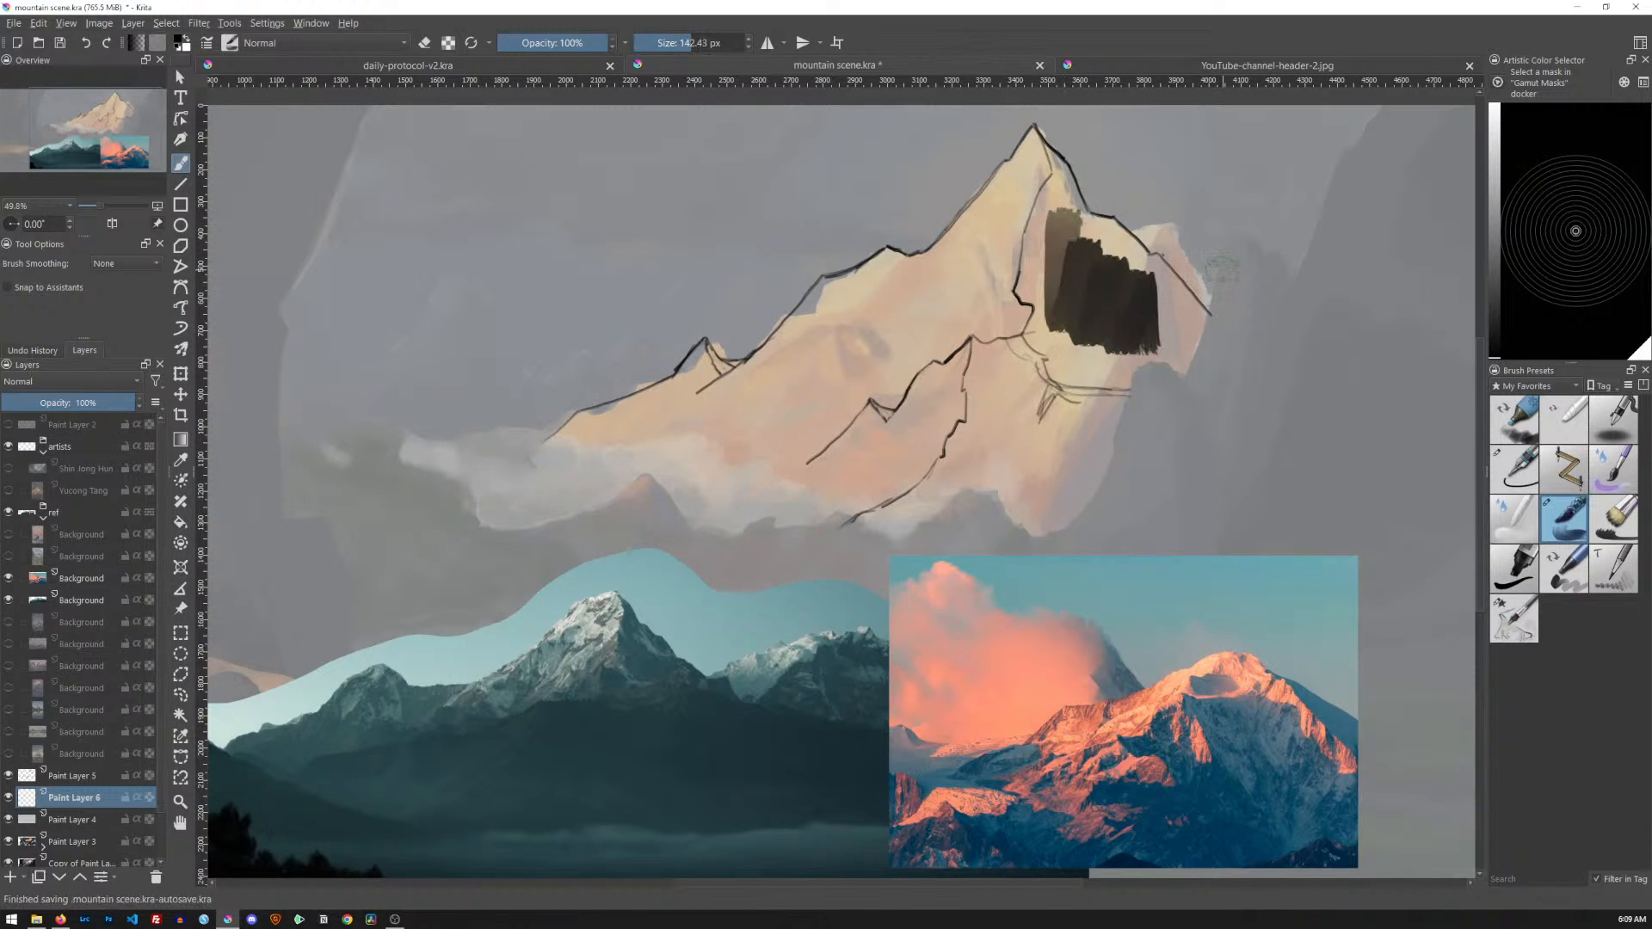
{"action": "key", "text": "ctrl+z"}
{"action": "key", "text": "ctrl+z"}
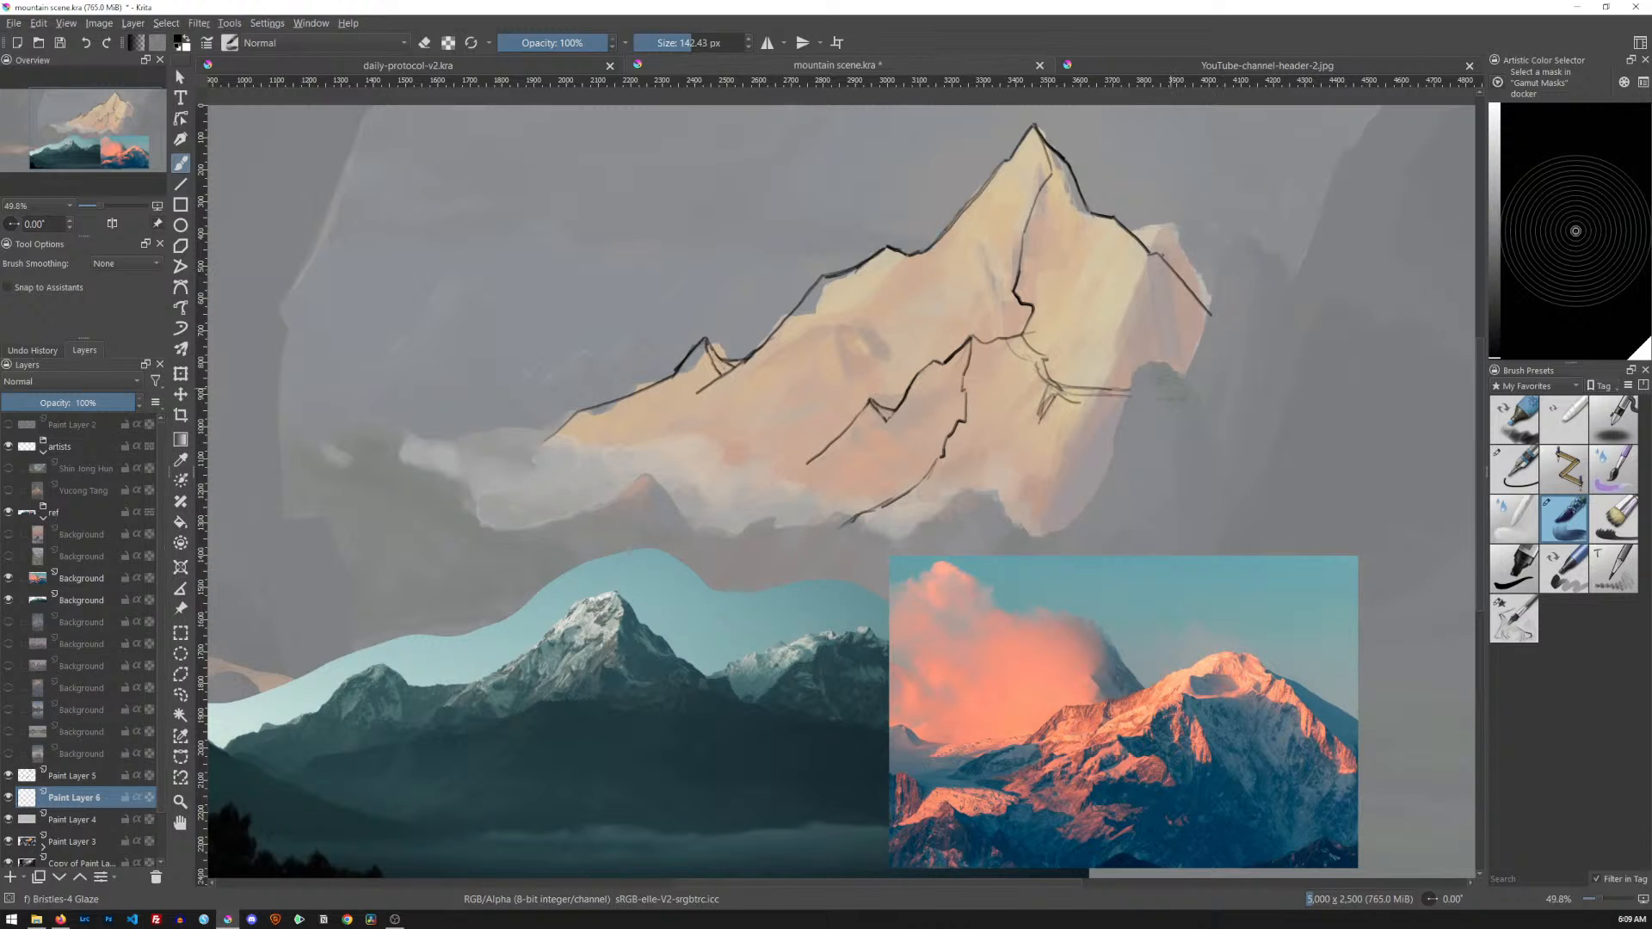
Set Paint Layer 6 to 54% opacity and shade the mountain's face right of the central ridge dark with a brush of about 65 px
{"action": "left_click_drag", "start_coordinate": [124, 406], "coordinate": [75, 406]}
{"action": "key", "text": "bracketleft"}
{"action": "key", "text": "bracketleft"}
{"action": "key", "text": "bracketleft"}
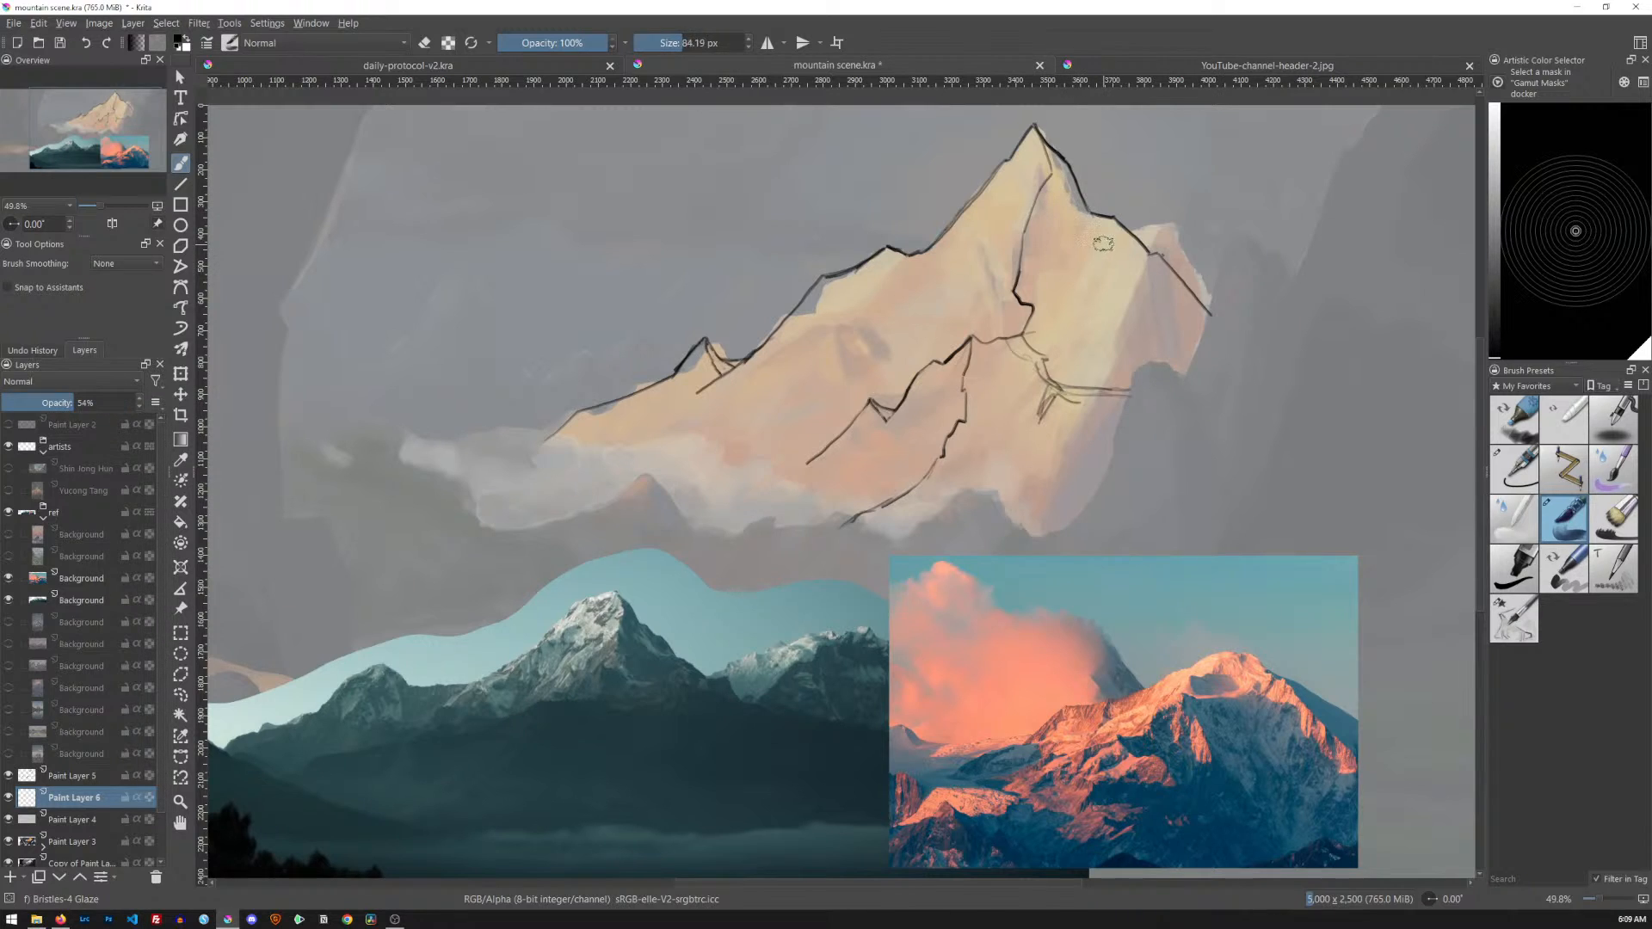
{"action": "key", "text": "bracketleft"}
{"action": "key", "text": "bracketleft"}
{"action": "mouse_move", "coordinate": [1048, 150]}
{"action": "left_mouse_down"}
{"action": "mouse_move", "coordinate": [1063, 185]}
{"action": "mouse_move", "coordinate": [1074, 172]}
{"action": "mouse_move", "coordinate": [1047, 163]}
{"action": "mouse_move", "coordinate": [1024, 254]}
{"action": "mouse_move", "coordinate": [1043, 344]}
{"action": "mouse_move", "coordinate": [973, 344]}
{"action": "mouse_move", "coordinate": [972, 408]}
{"action": "mouse_move", "coordinate": [931, 479]}
{"action": "mouse_move", "coordinate": [861, 525]}
{"action": "mouse_move", "coordinate": [961, 523]}
{"action": "mouse_move", "coordinate": [909, 537]}
{"action": "mouse_move", "coordinate": [987, 487]}
{"action": "mouse_move", "coordinate": [1053, 527]}
{"action": "mouse_move", "coordinate": [1086, 503]}
{"action": "mouse_move", "coordinate": [1132, 391]}
{"action": "mouse_move", "coordinate": [1197, 356]}
{"action": "mouse_move", "coordinate": [1203, 310]}
{"action": "mouse_move", "coordinate": [1063, 181]}
{"action": "mouse_move", "coordinate": [1043, 242]}
{"action": "mouse_move", "coordinate": [1082, 209]}
{"action": "mouse_move", "coordinate": [1070, 292]}
{"action": "mouse_move", "coordinate": [1104, 380]}
{"action": "mouse_move", "coordinate": [1189, 303]}
{"action": "mouse_move", "coordinate": [1031, 382]}
{"action": "mouse_move", "coordinate": [986, 365]}
{"action": "mouse_move", "coordinate": [974, 392]}
{"action": "mouse_move", "coordinate": [1055, 420]}
{"action": "mouse_move", "coordinate": [1068, 486]}
{"action": "mouse_move", "coordinate": [1090, 472]}
{"action": "mouse_move", "coordinate": [1078, 494]}
{"action": "mouse_move", "coordinate": [972, 413]}
{"action": "mouse_move", "coordinate": [925, 508]}
{"action": "mouse_move", "coordinate": [878, 503]}
{"action": "mouse_move", "coordinate": [1059, 443]}
{"action": "left_mouse_up"}
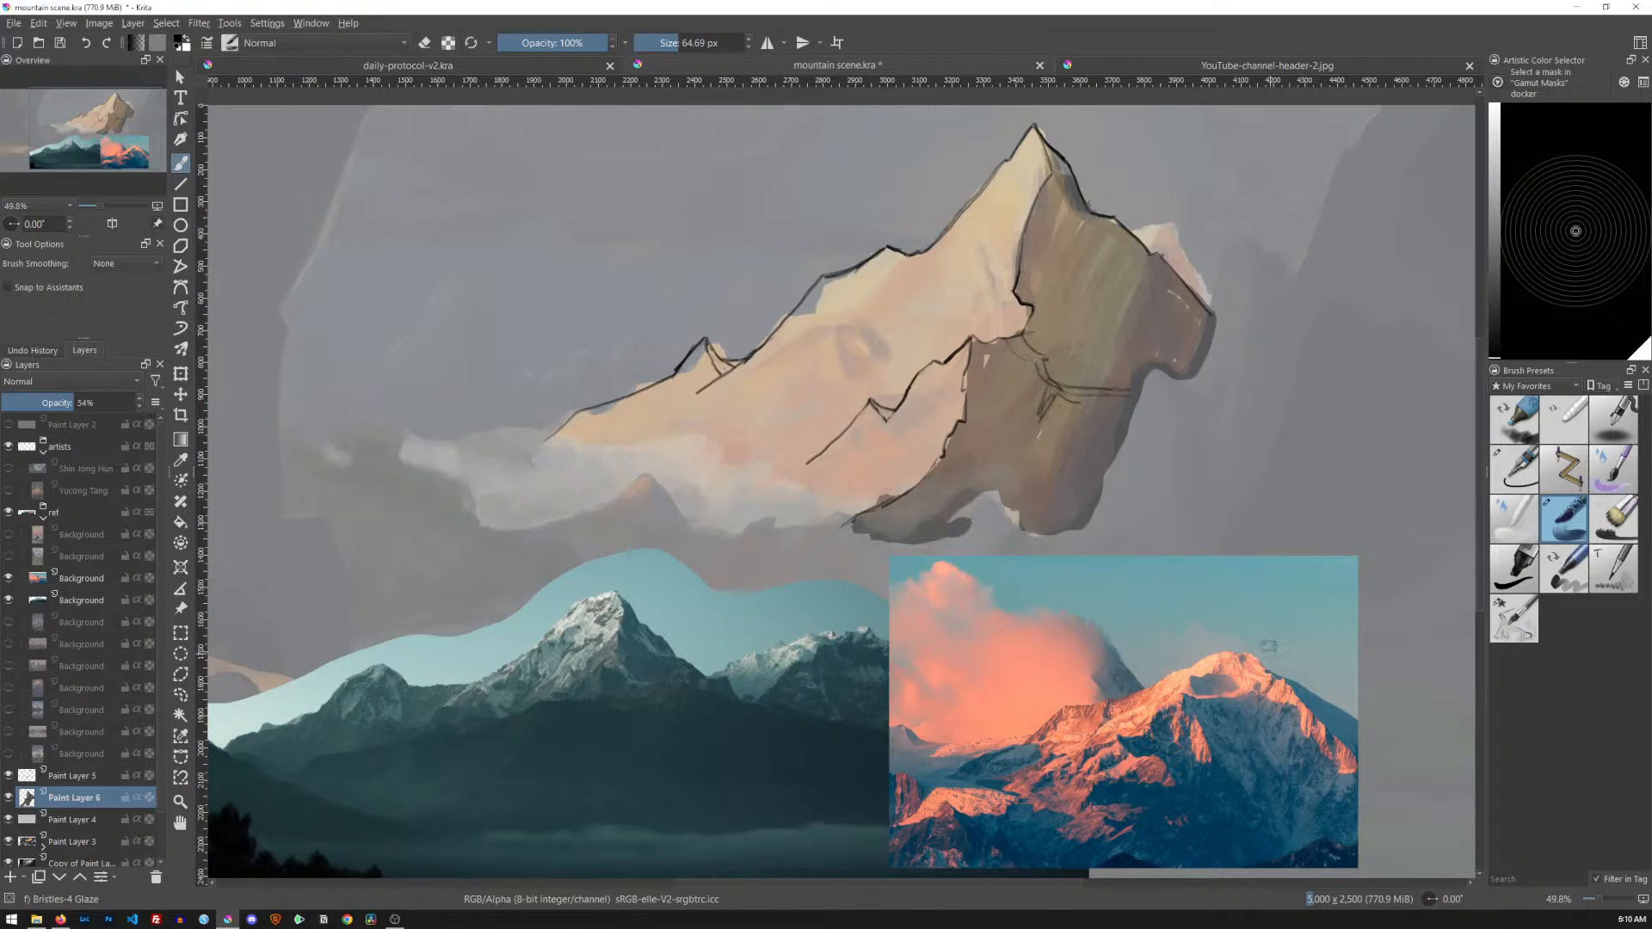
Clear Paint Layer 6 and repaint the face right of the central ridge in shadow blue sampled from the sunset mountain photo, using a large brush
{"action": "left_click", "coordinate": [1190, 708], "text": "ctrl"}
{"action": "key", "text": "Delete"}
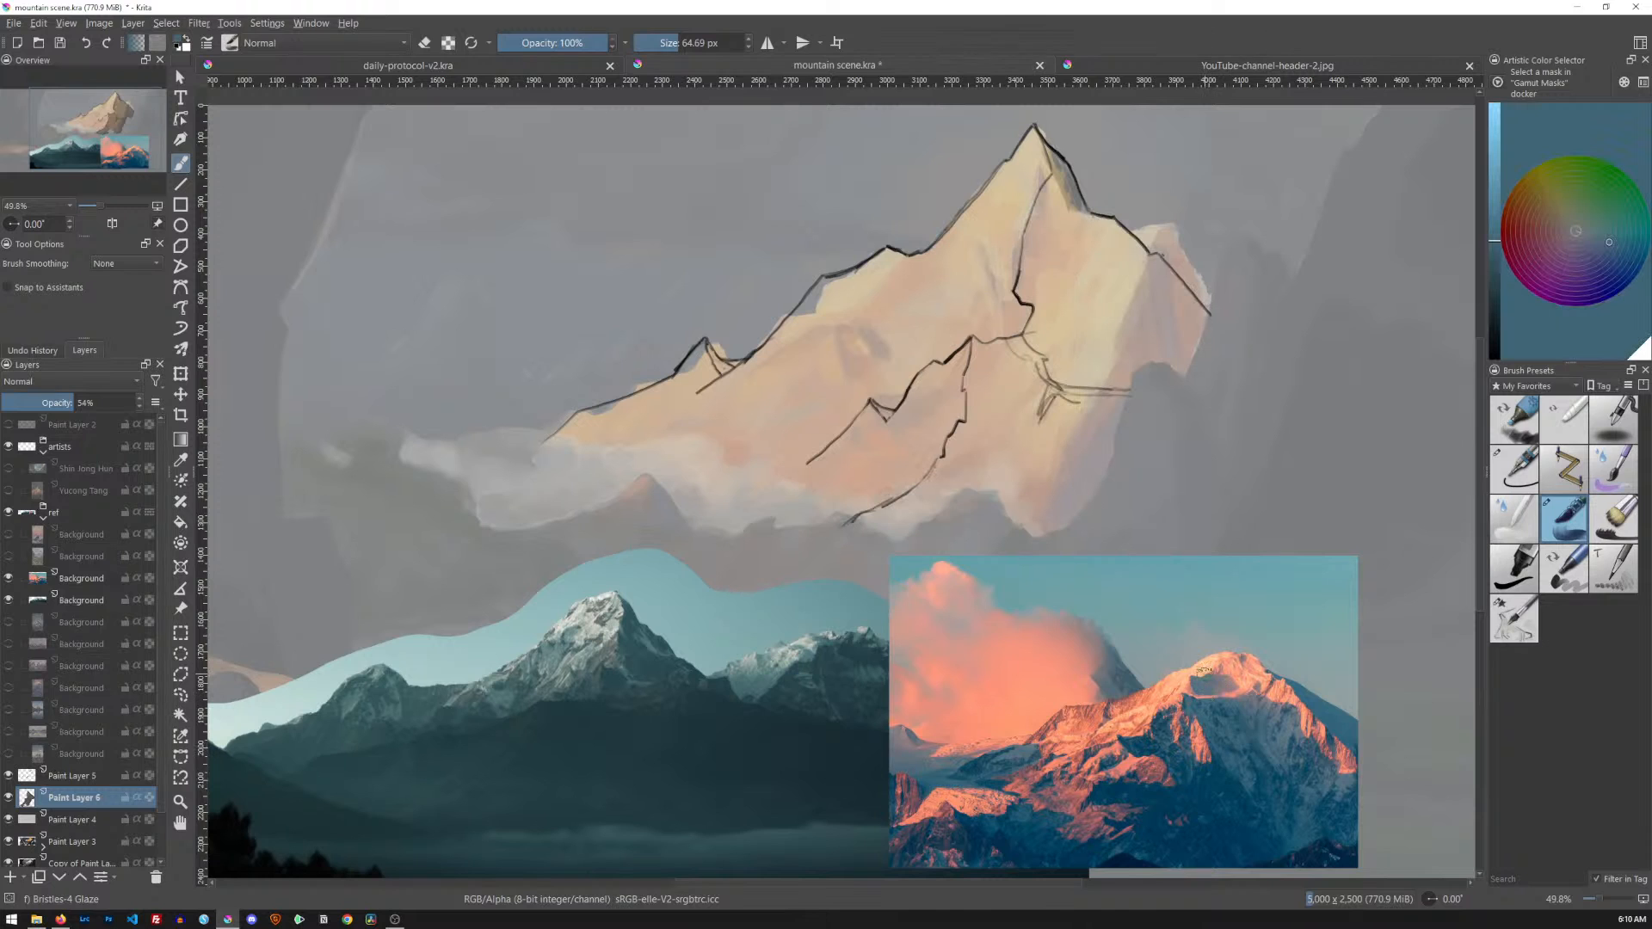
{"action": "left_click_drag", "start_coordinate": [1092, 336], "coordinate": [1178, 336]}
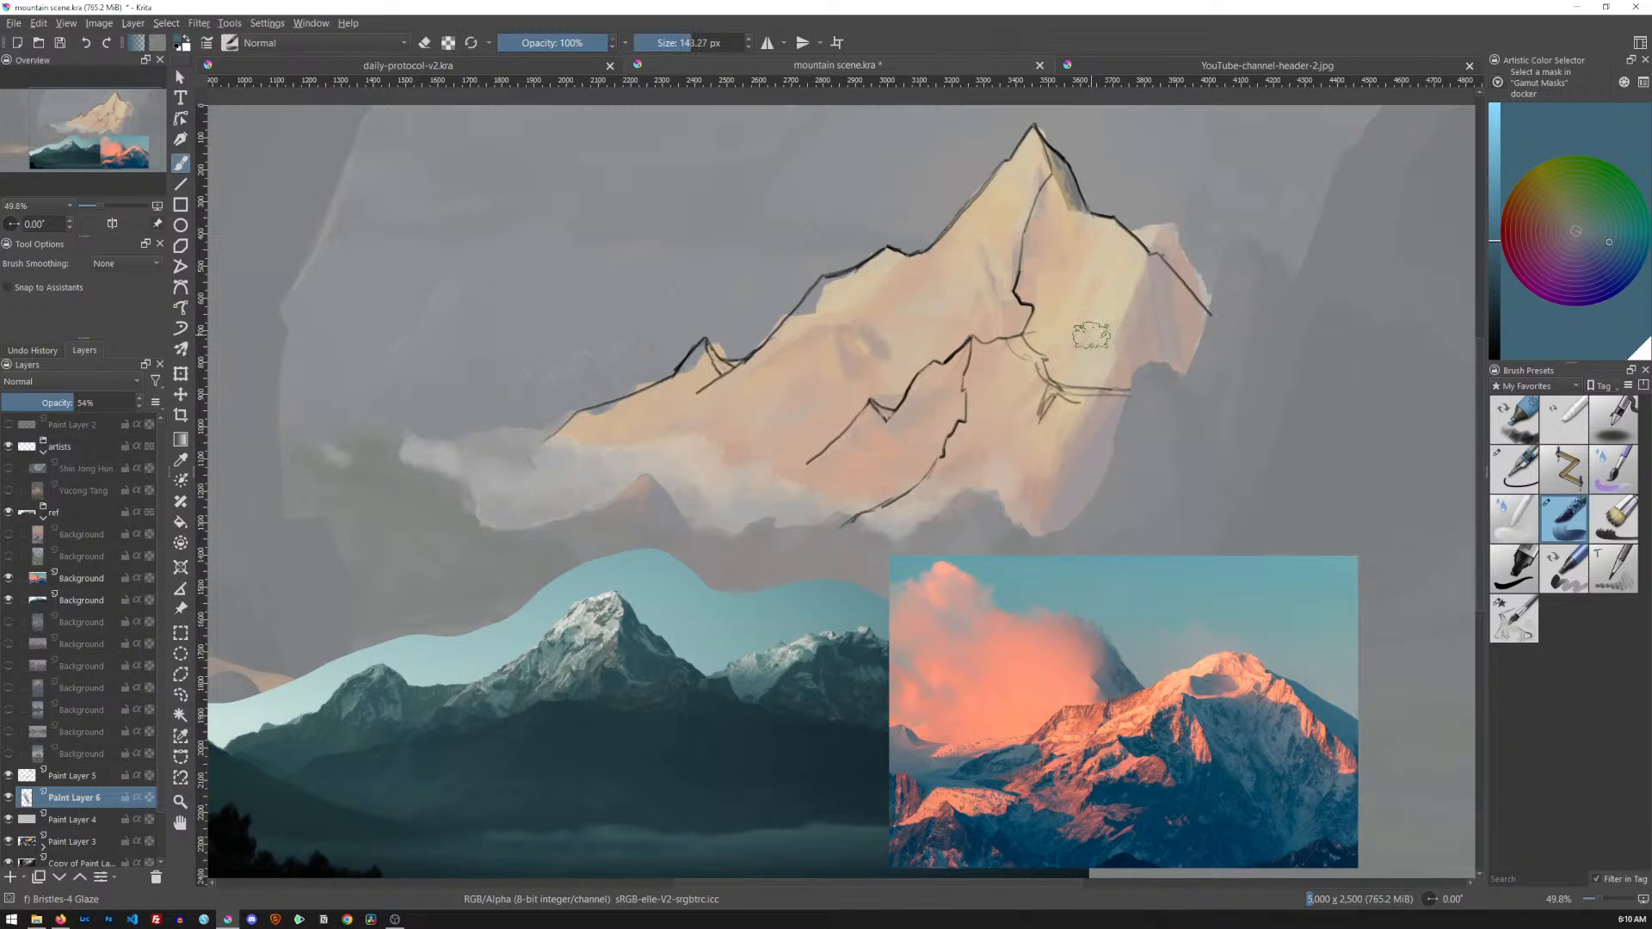
{"action": "mouse_move", "coordinate": [1043, 151]}
{"action": "left_mouse_down"}
{"action": "mouse_move", "coordinate": [1031, 273]}
{"action": "mouse_move", "coordinate": [1086, 249]}
{"action": "mouse_move", "coordinate": [1110, 318]}
{"action": "mouse_move", "coordinate": [1170, 289]}
{"action": "mouse_move", "coordinate": [1188, 362]}
{"action": "mouse_move", "coordinate": [1045, 370]}
{"action": "mouse_move", "coordinate": [972, 344]}
{"action": "mouse_move", "coordinate": [947, 460]}
{"action": "mouse_move", "coordinate": [989, 516]}
{"action": "mouse_move", "coordinate": [1049, 405]}
{"action": "mouse_move", "coordinate": [1119, 430]}
{"action": "left_mouse_up"}
{"action": "left_click_drag", "start_coordinate": [1041, 529], "coordinate": [1131, 400]}
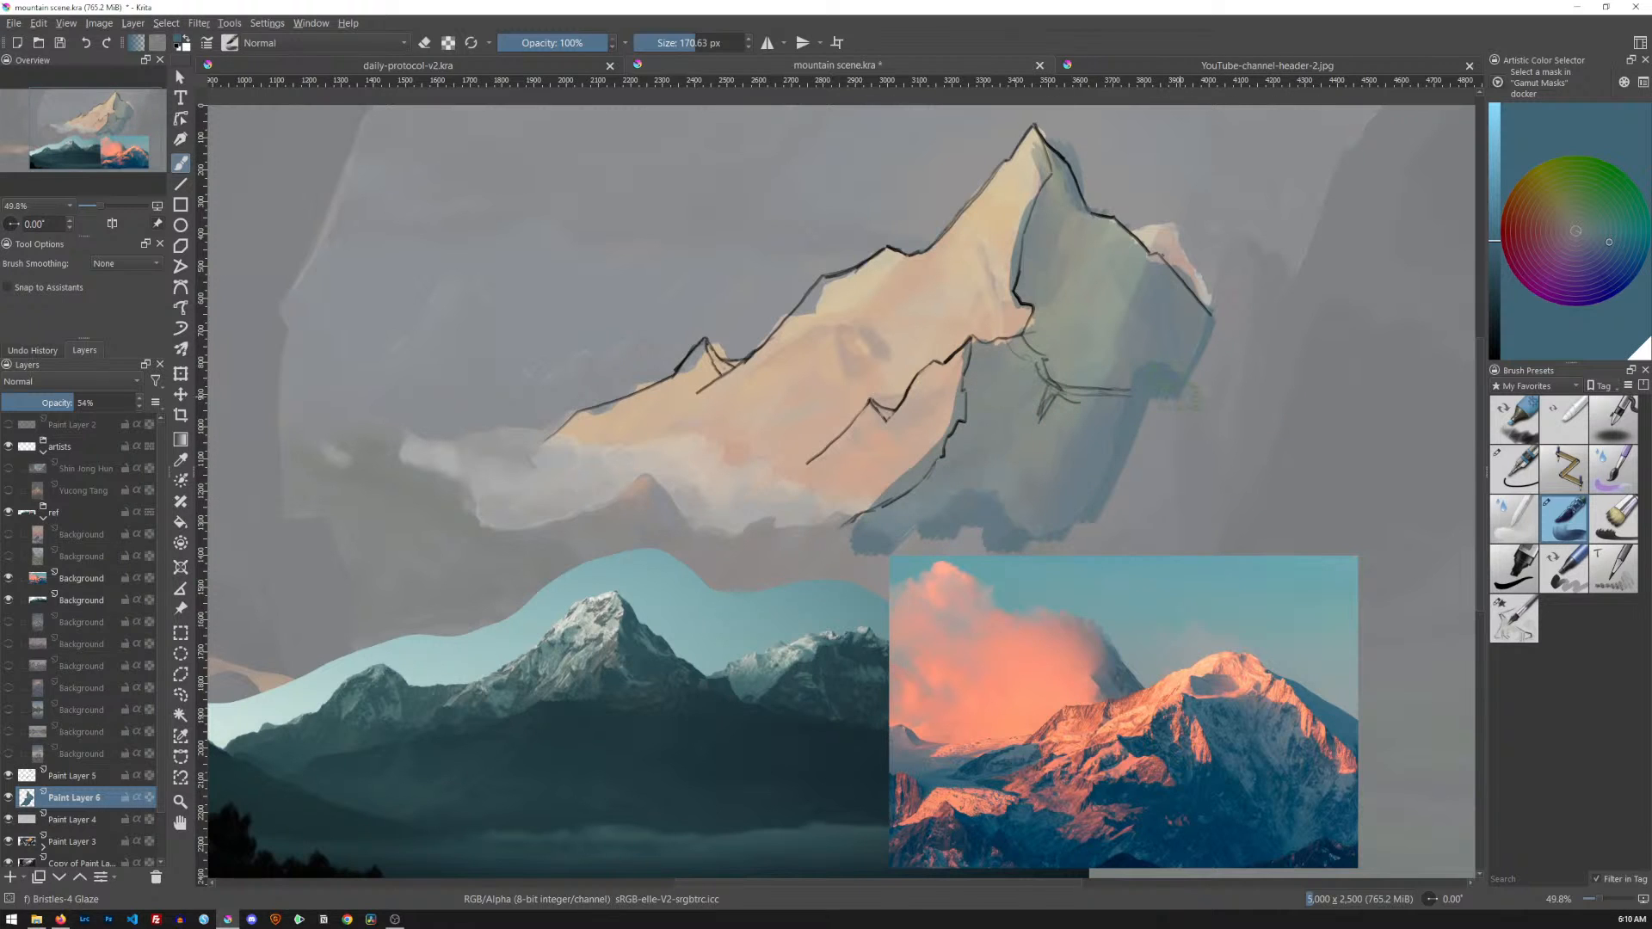
Erase the blue shadow spilling past the central ridge line with an eraser of about 78 px
{"action": "mouse_move", "coordinate": [1237, 356]}
{"action": "left_mouse_down", "text": "shift"}
{"action": "mouse_move", "coordinate": [1141, 355]}
{"action": "mouse_move", "coordinate": [1161, 355]}
{"action": "left_mouse_up", "text": "shift"}
{"action": "key", "text": "e"}
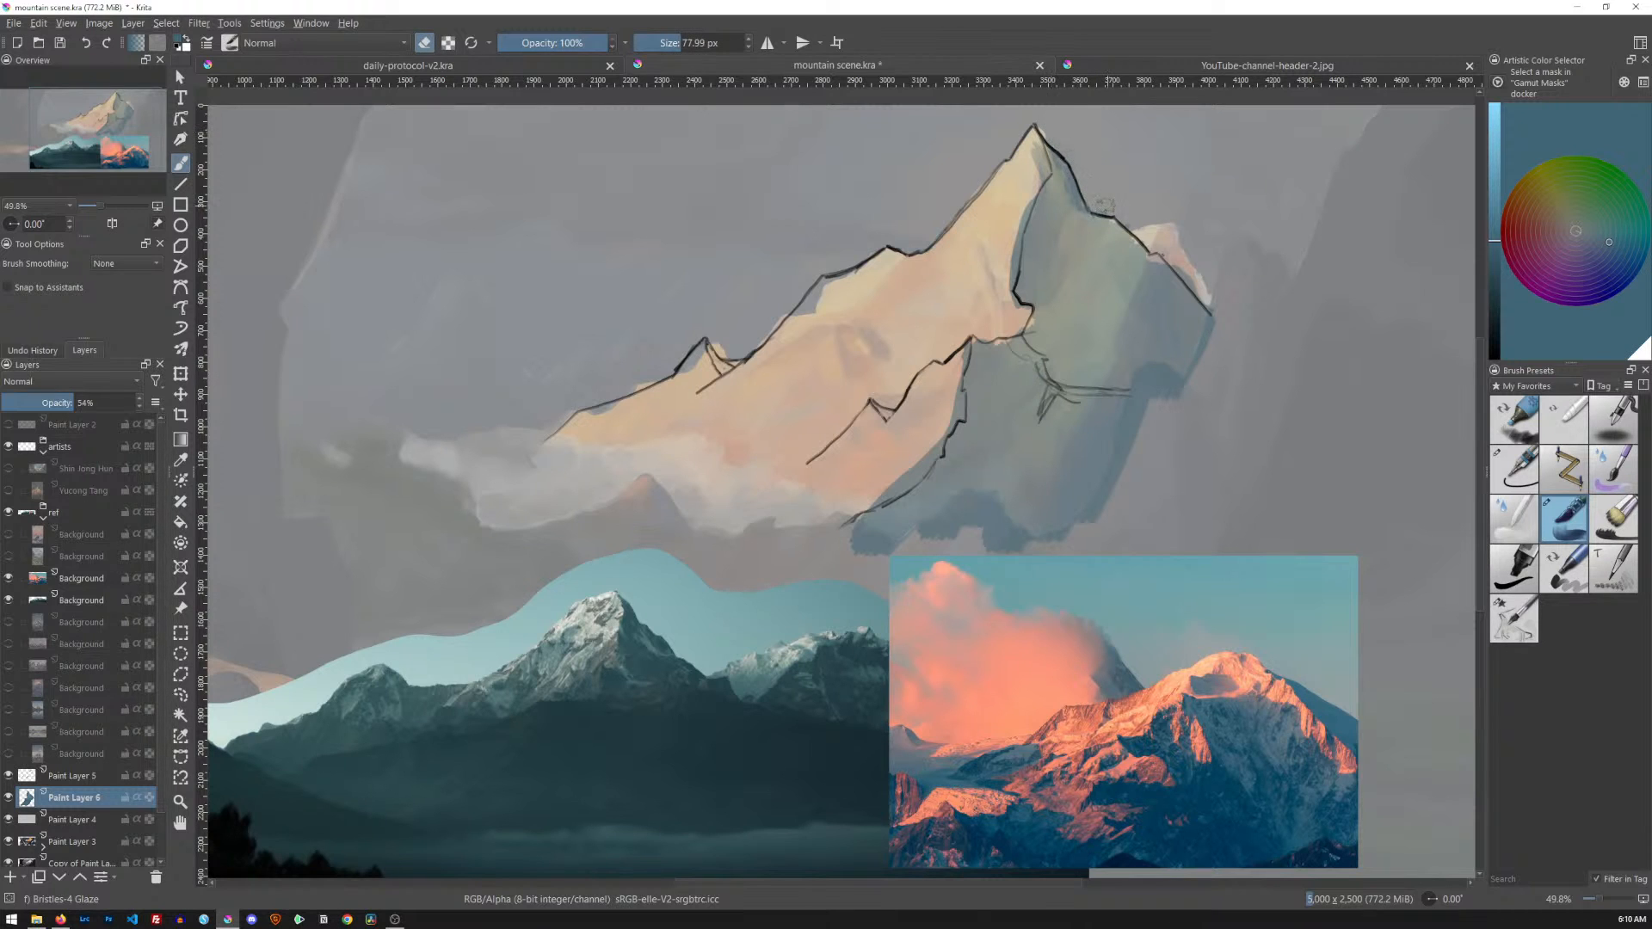
{"action": "mouse_move", "coordinate": [1040, 175]}
{"action": "left_mouse_down"}
{"action": "mouse_move", "coordinate": [1008, 260]}
{"action": "mouse_move", "coordinate": [1011, 238]}
{"action": "mouse_move", "coordinate": [996, 396]}
{"action": "mouse_move", "coordinate": [952, 387]}
{"action": "mouse_move", "coordinate": [962, 349]}
{"action": "mouse_move", "coordinate": [925, 457]}
{"action": "mouse_move", "coordinate": [856, 507]}
{"action": "left_mouse_up"}
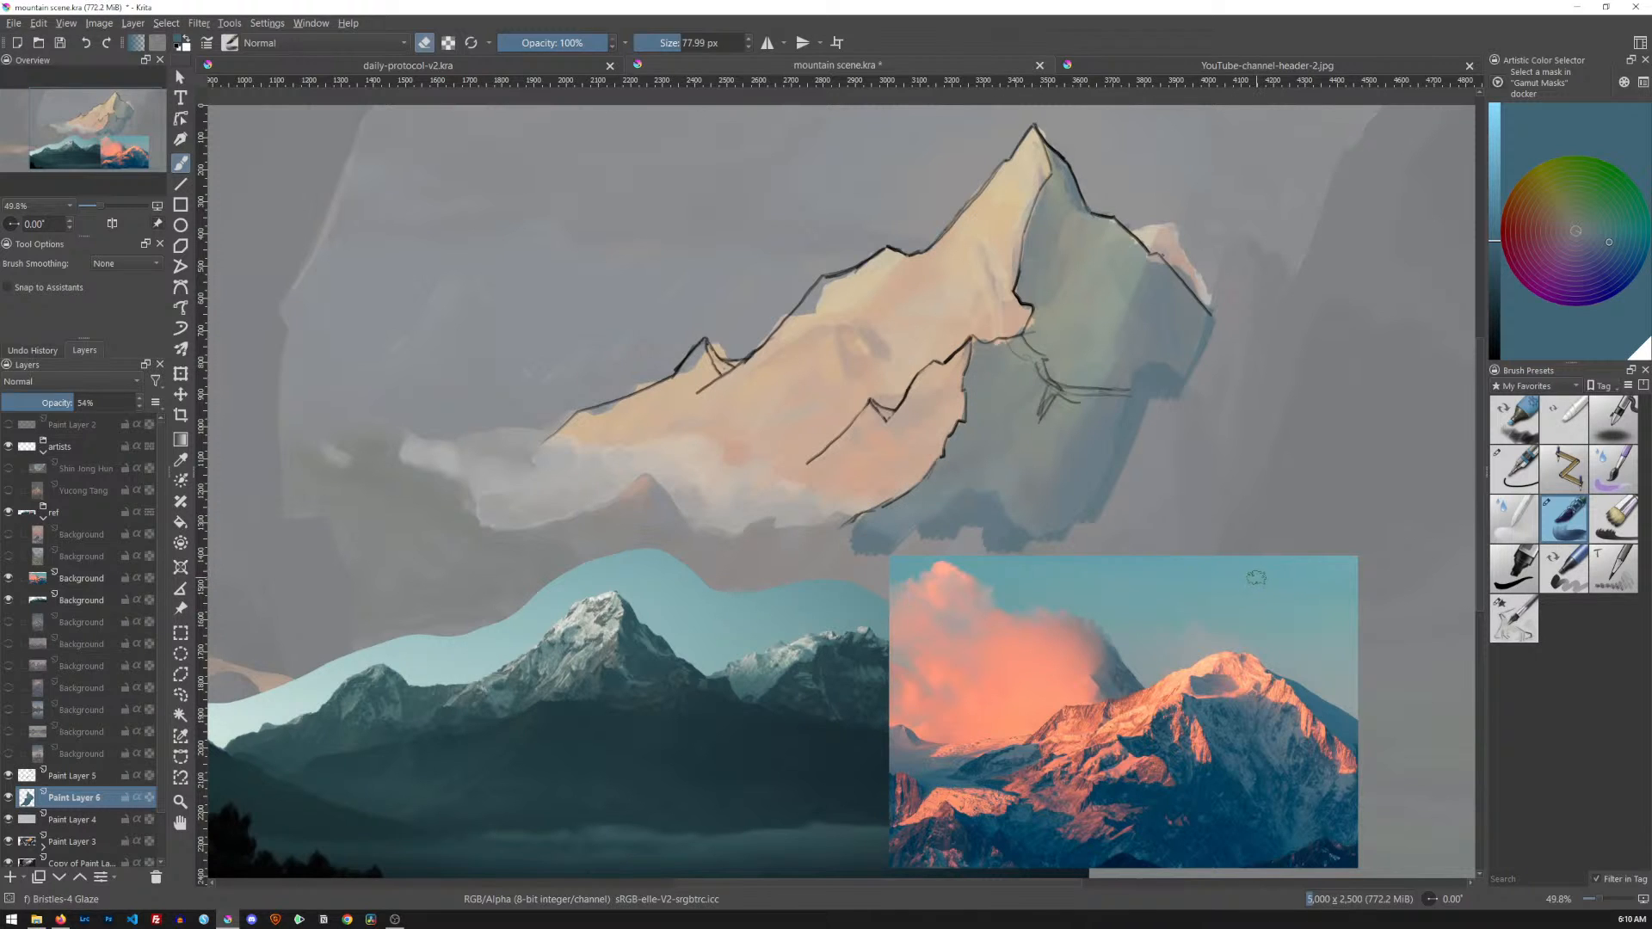
Add small blue shadows beside the little left peak and in the inner ridge notch with a brush of about 52 px
{"action": "key", "text": "bracketleft"}
{"action": "key", "text": "e"}
{"action": "mouse_move", "coordinate": [712, 358]}
{"action": "left_mouse_down"}
{"action": "mouse_move", "coordinate": [735, 365]}
{"action": "mouse_move", "coordinate": [713, 347]}
{"action": "left_mouse_up"}
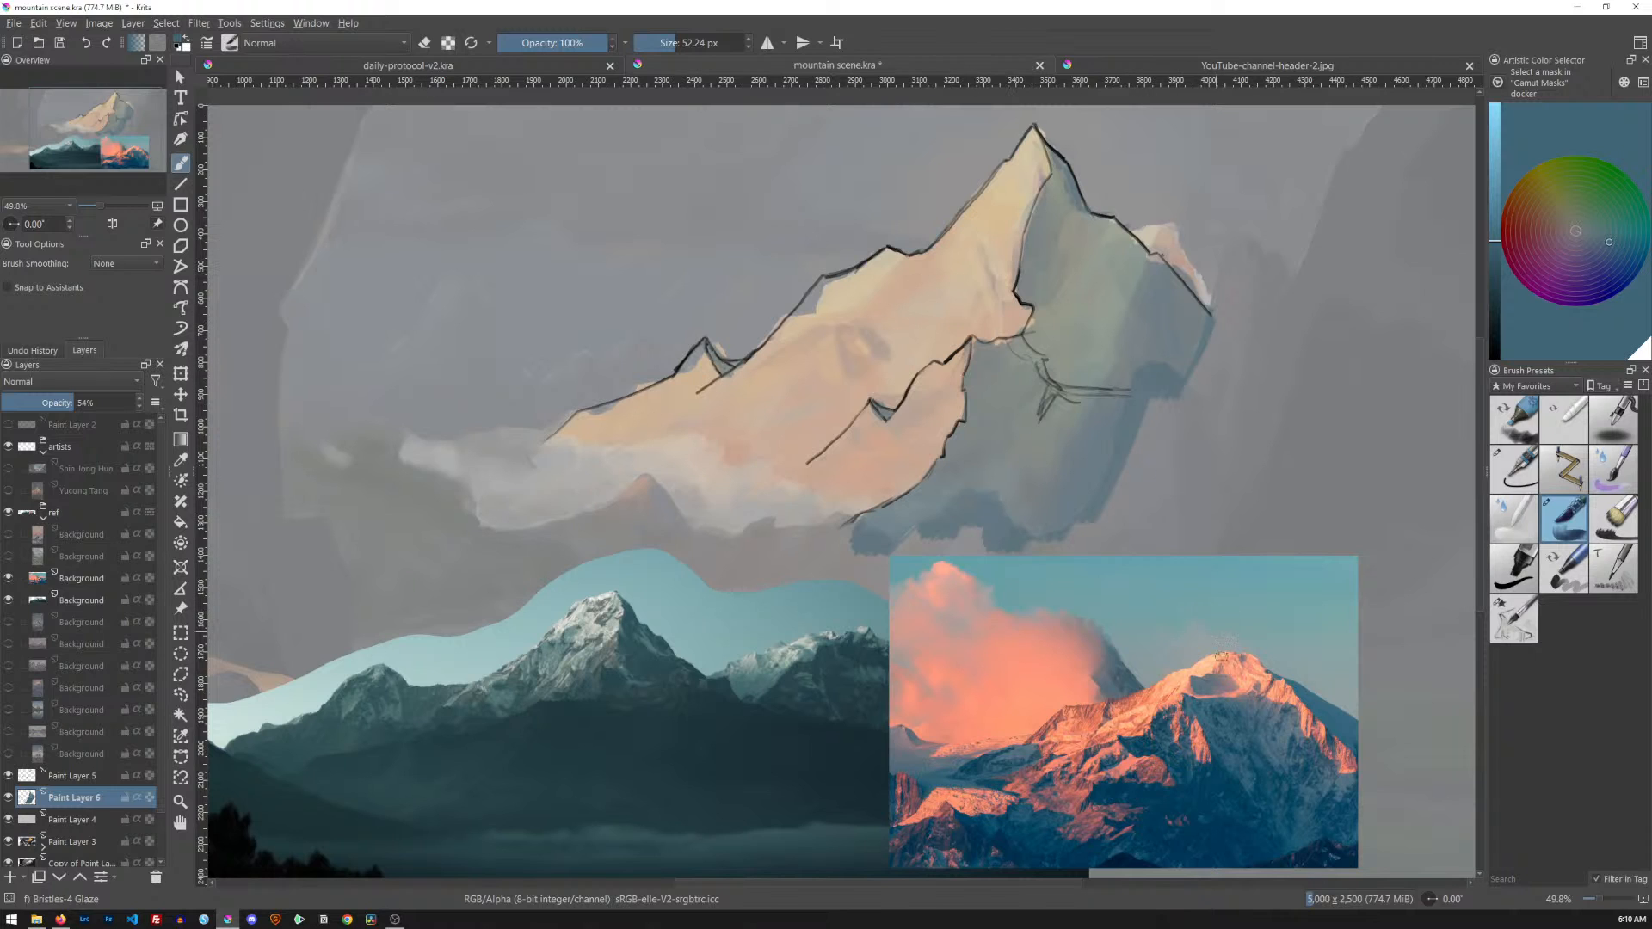
Fill the face left of the central ridge with peach sampled from the sunset photo, and touch up the small notch shadows in sampled blue
{"action": "left_click", "coordinate": [1196, 680], "text": "ctrl"}
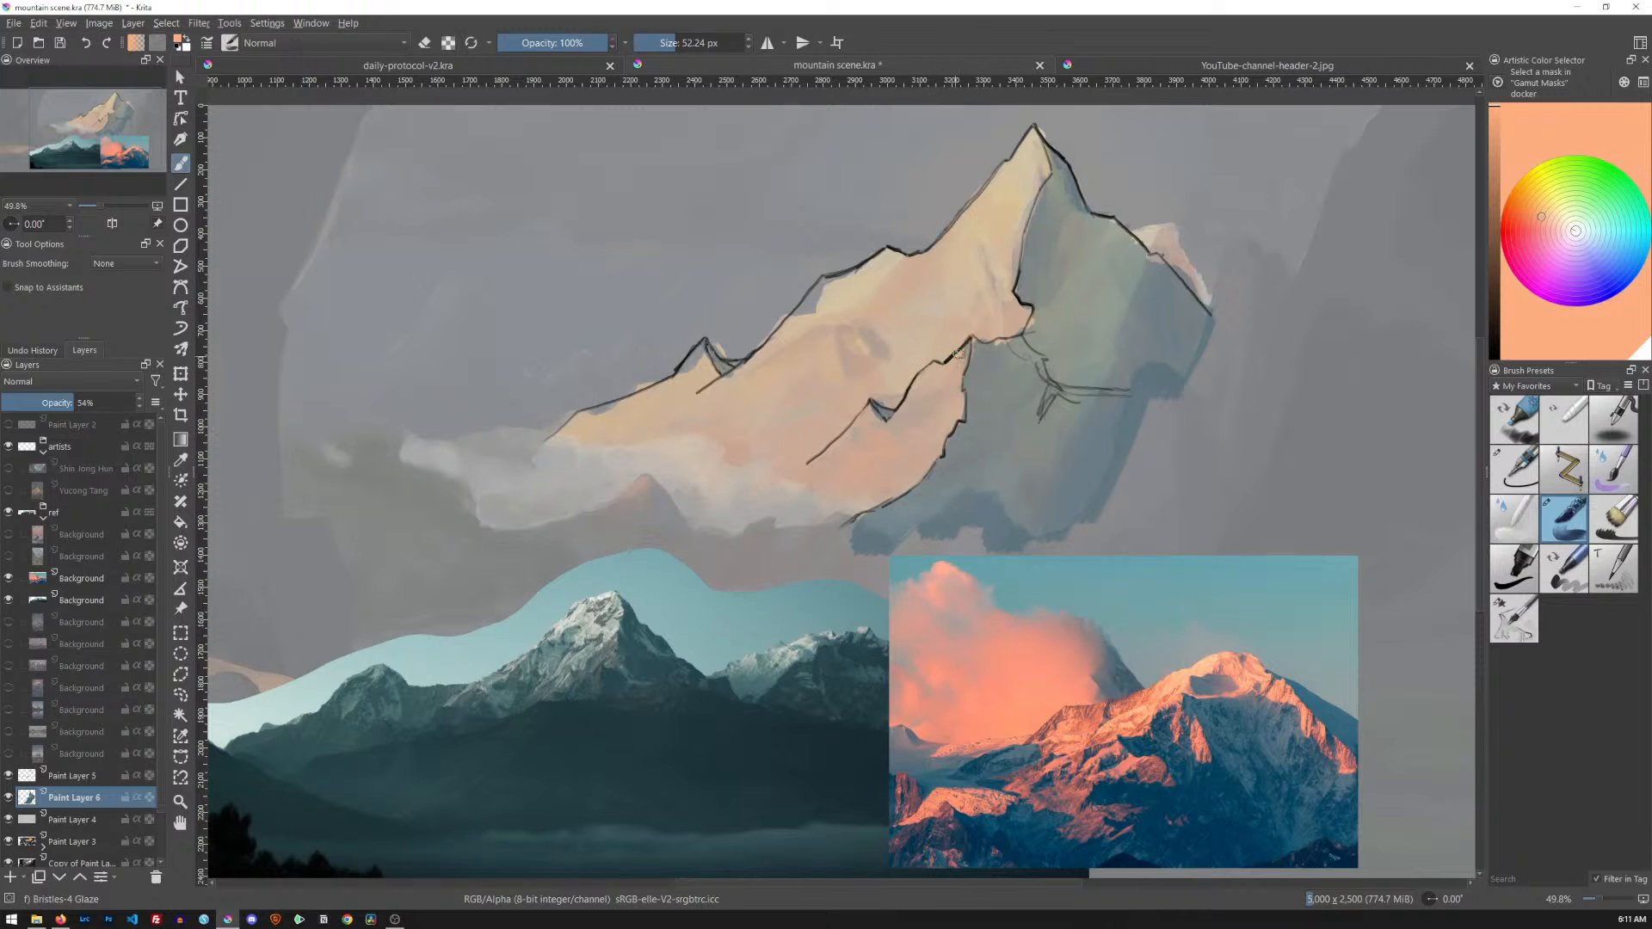
{"action": "left_click_drag", "start_coordinate": [955, 327], "coordinate": [1062, 327]}
{"action": "mouse_move", "coordinate": [1026, 135]}
{"action": "left_mouse_down"}
{"action": "mouse_move", "coordinate": [998, 316]}
{"action": "mouse_move", "coordinate": [942, 351]}
{"action": "mouse_move", "coordinate": [931, 423]}
{"action": "mouse_move", "coordinate": [870, 493]}
{"action": "mouse_move", "coordinate": [837, 503]}
{"action": "mouse_move", "coordinate": [649, 443]}
{"action": "mouse_move", "coordinate": [567, 449]}
{"action": "mouse_move", "coordinate": [694, 385]}
{"action": "mouse_move", "coordinate": [699, 354]}
{"action": "mouse_move", "coordinate": [683, 415]}
{"action": "mouse_move", "coordinate": [706, 416]}
{"action": "mouse_move", "coordinate": [849, 275]}
{"action": "mouse_move", "coordinate": [939, 257]}
{"action": "mouse_move", "coordinate": [1009, 178]}
{"action": "mouse_move", "coordinate": [892, 370]}
{"action": "mouse_move", "coordinate": [907, 422]}
{"action": "mouse_move", "coordinate": [853, 442]}
{"action": "mouse_move", "coordinate": [845, 408]}
{"action": "mouse_move", "coordinate": [843, 491]}
{"action": "mouse_move", "coordinate": [823, 460]}
{"action": "mouse_move", "coordinate": [837, 398]}
{"action": "mouse_move", "coordinate": [906, 303]}
{"action": "mouse_move", "coordinate": [798, 415]}
{"action": "mouse_move", "coordinate": [753, 398]}
{"action": "mouse_move", "coordinate": [883, 294]}
{"action": "mouse_move", "coordinate": [772, 437]}
{"action": "mouse_move", "coordinate": [921, 439]}
{"action": "mouse_move", "coordinate": [743, 424]}
{"action": "mouse_move", "coordinate": [788, 353]}
{"action": "left_mouse_up"}
{"action": "key", "text": "e"}
{"action": "key", "text": "bracketleft"}
{"action": "key", "text": "bracketleft"}
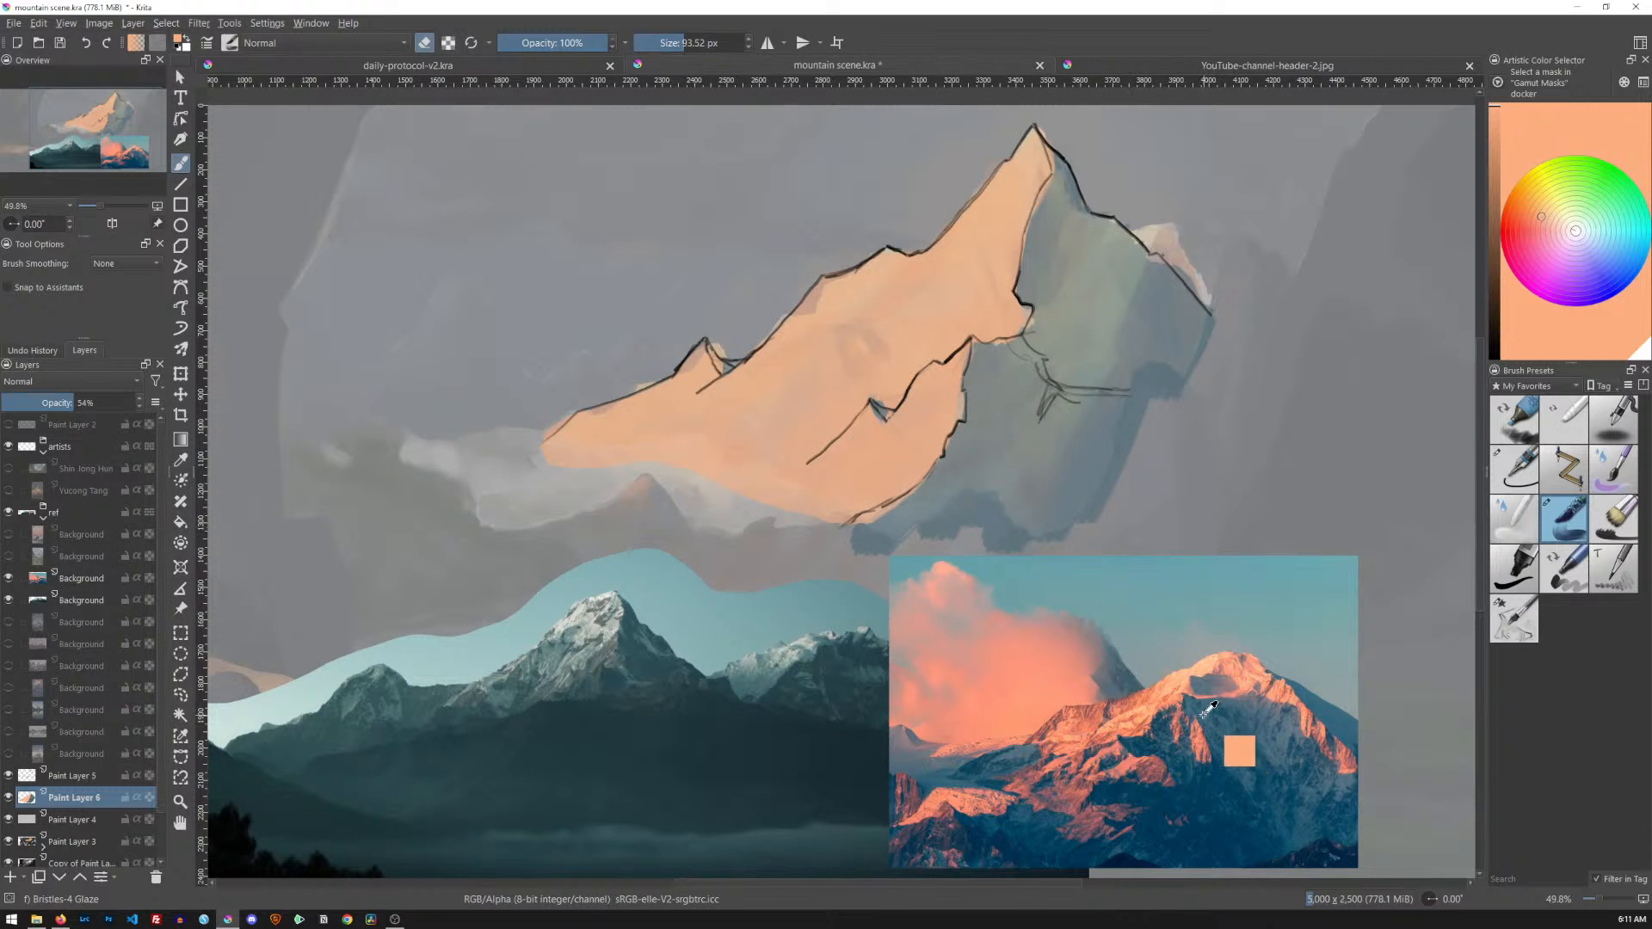
{"action": "left_click", "coordinate": [1239, 748], "text": "ctrl"}
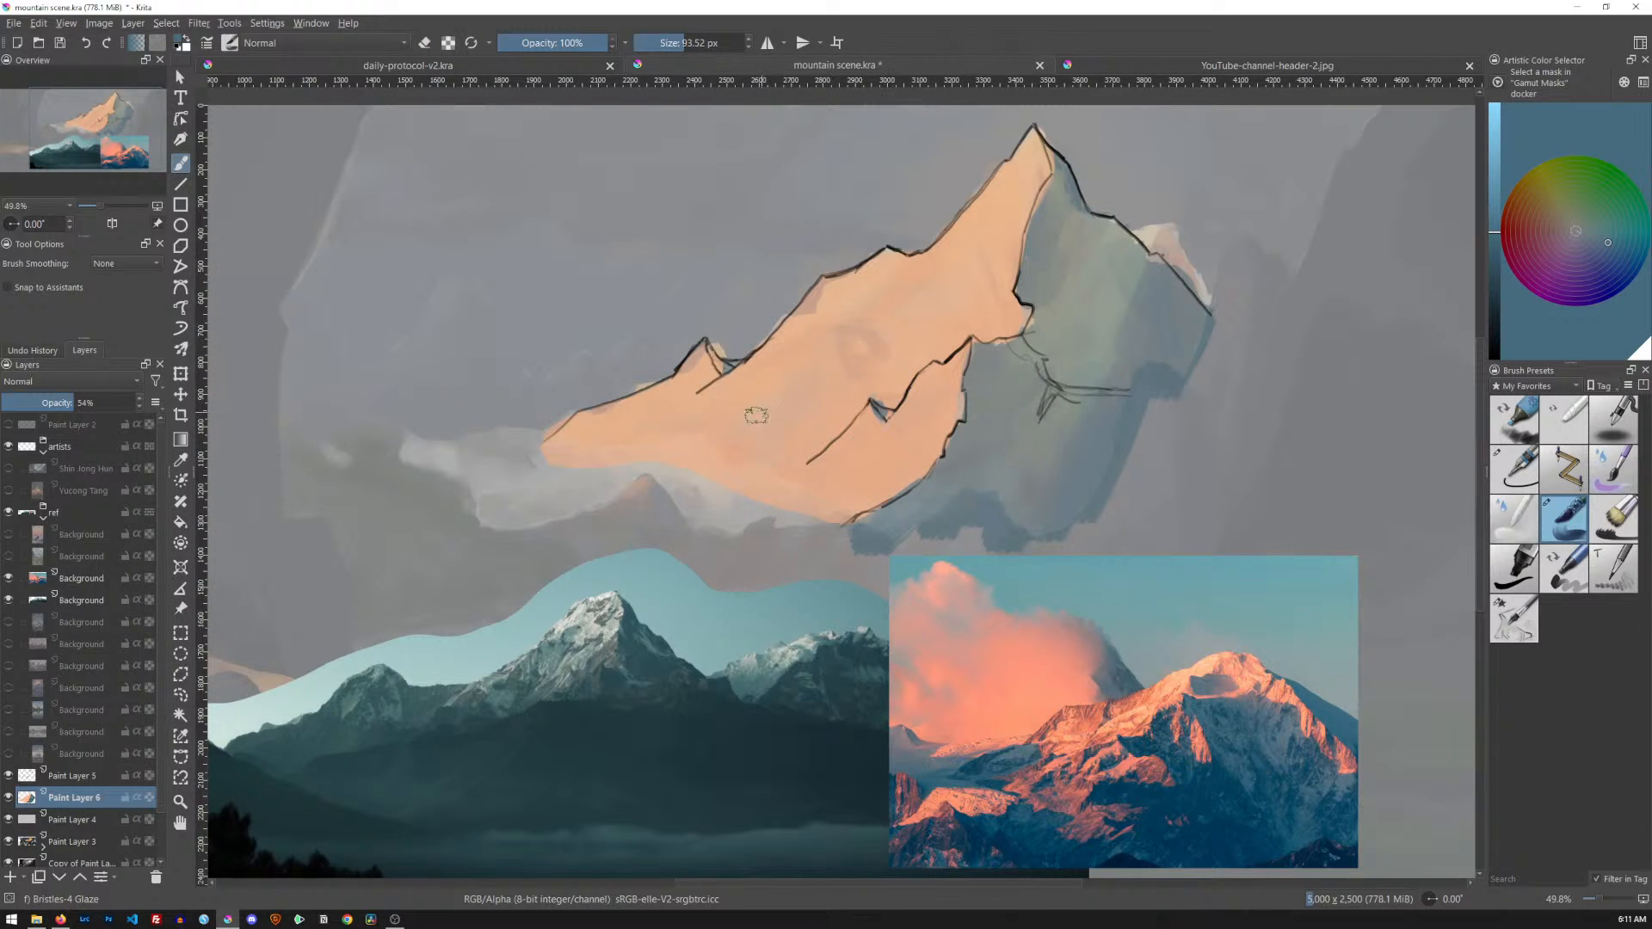
{"action": "mouse_move", "coordinate": [792, 377]}
{"action": "left_mouse_down"}
{"action": "mouse_move", "coordinate": [751, 337]}
{"action": "mouse_move", "coordinate": [711, 349]}
{"action": "left_mouse_up"}
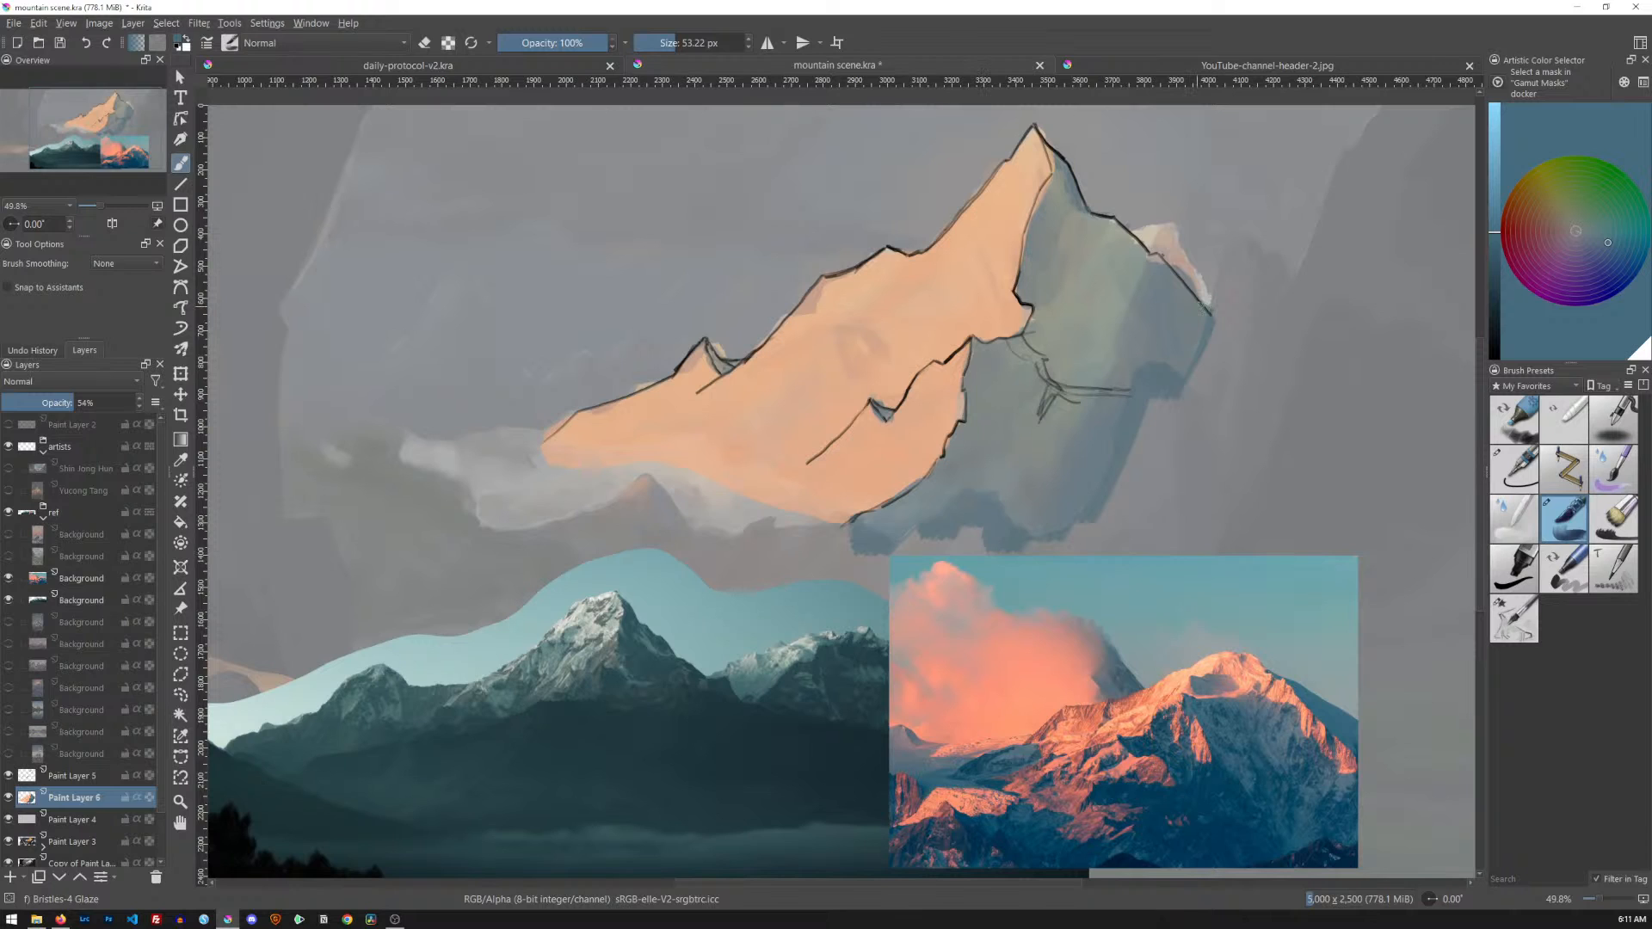
Select Paint Layer 5 and set up the Revoy Inking-2-Medium-Flow brush at 13 px in black, undoing the test stroke
{"action": "left_click", "coordinate": [98, 778]}
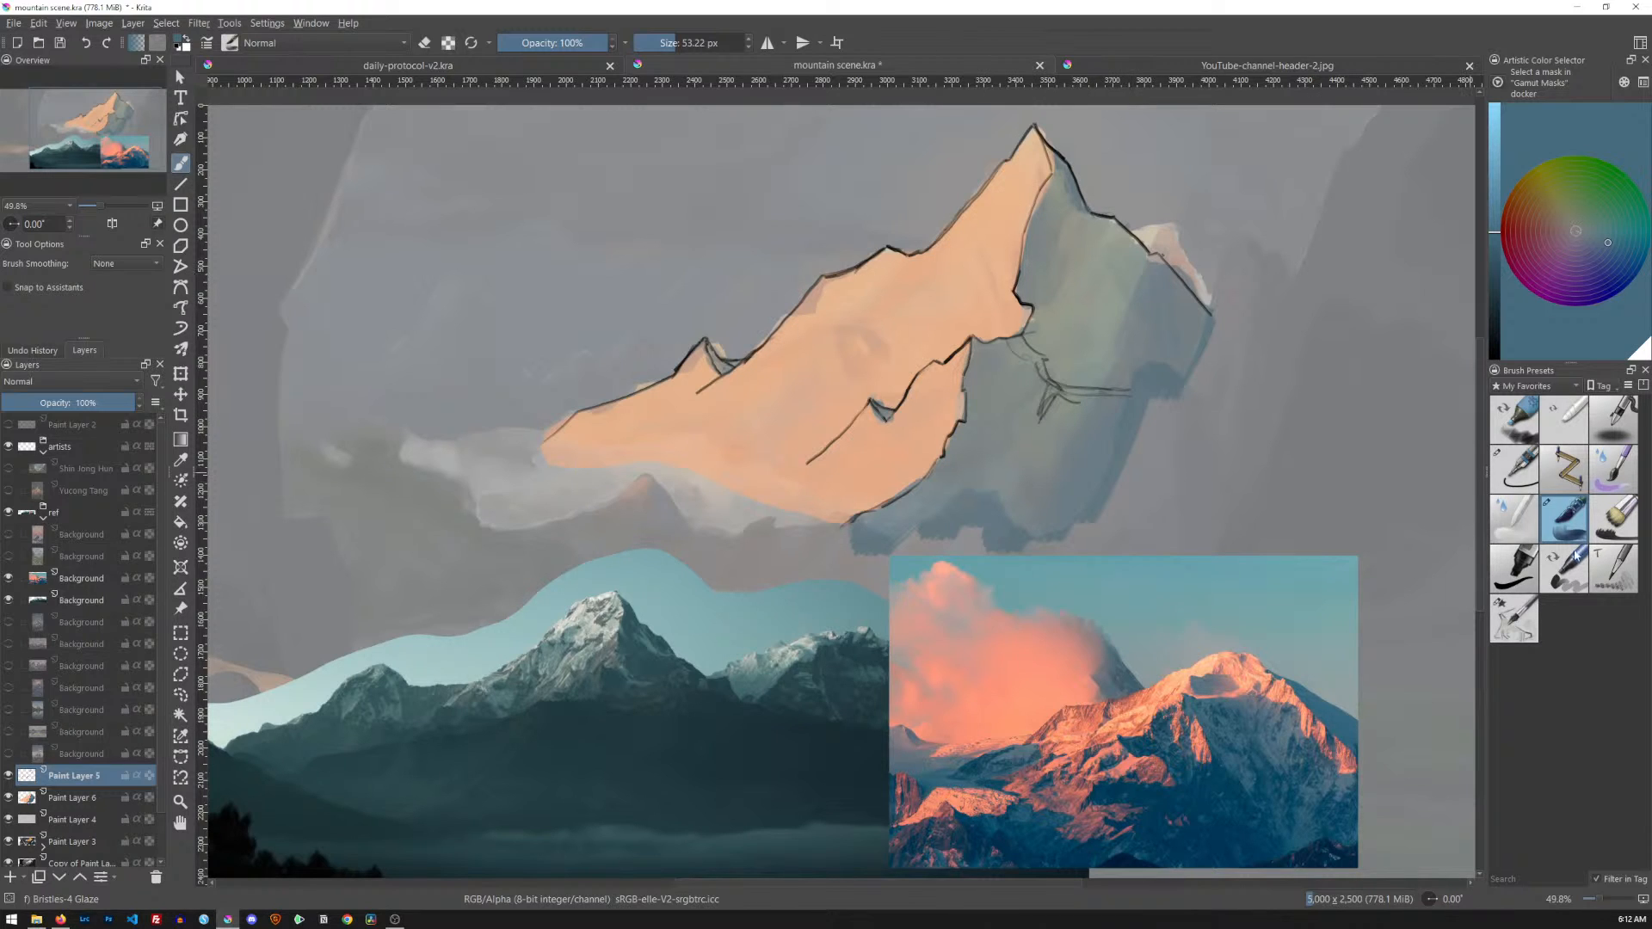
{"action": "left_click", "coordinate": [1507, 619]}
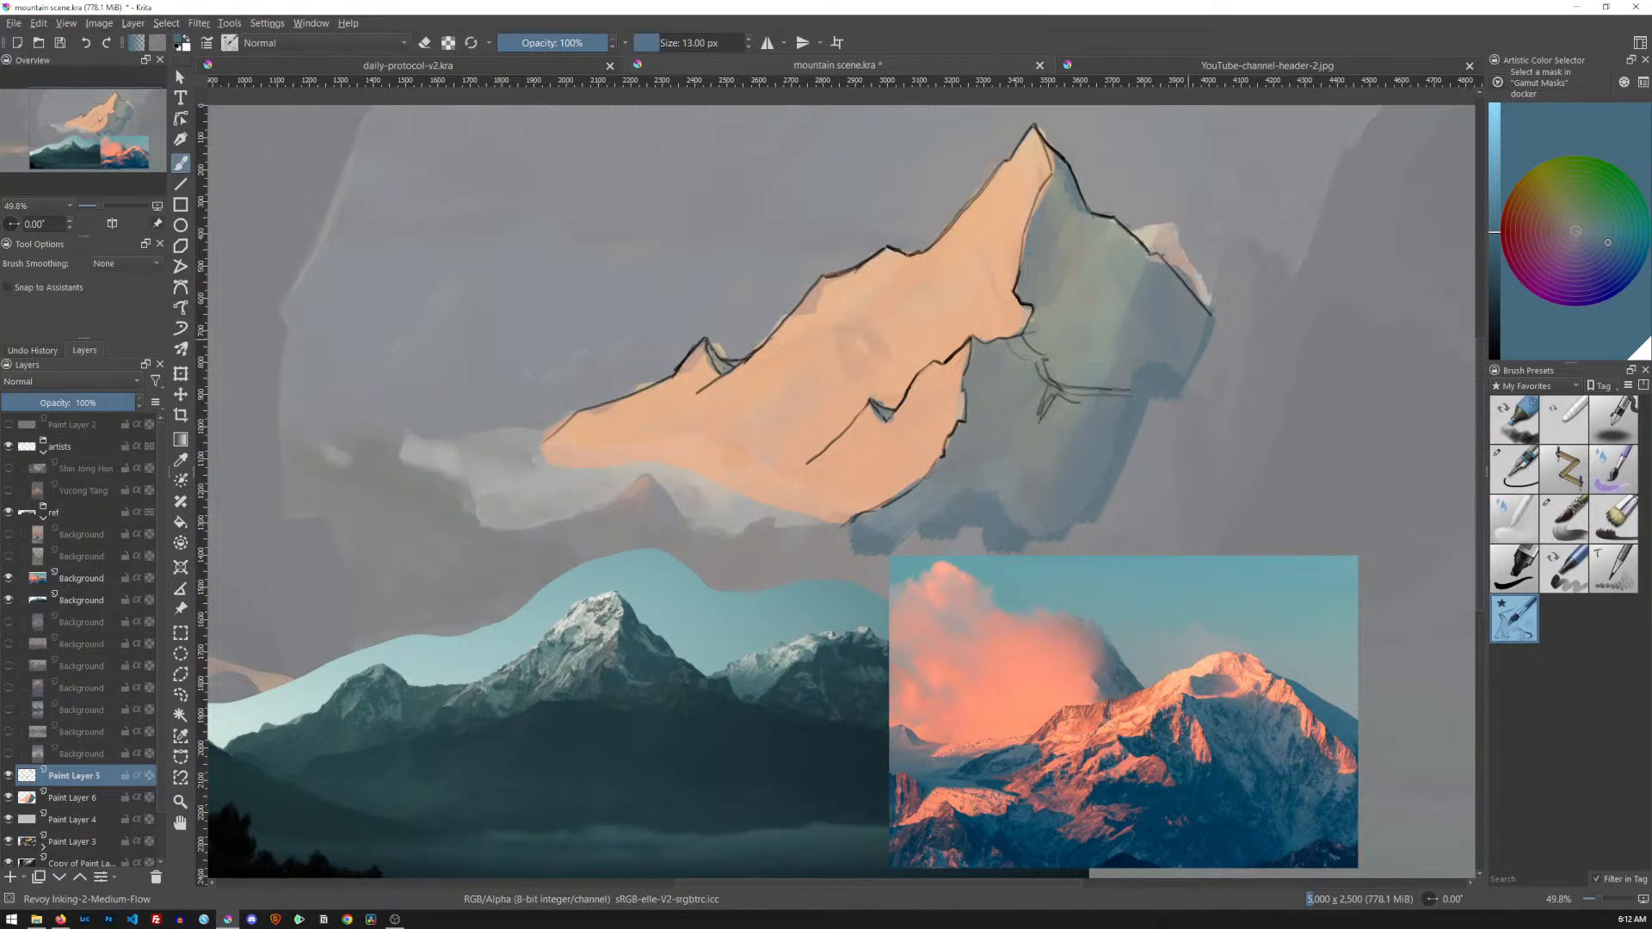
{"action": "left_click_drag", "start_coordinate": [935, 315], "coordinate": [971, 303]}
{"action": "key", "text": "ctrl+z"}
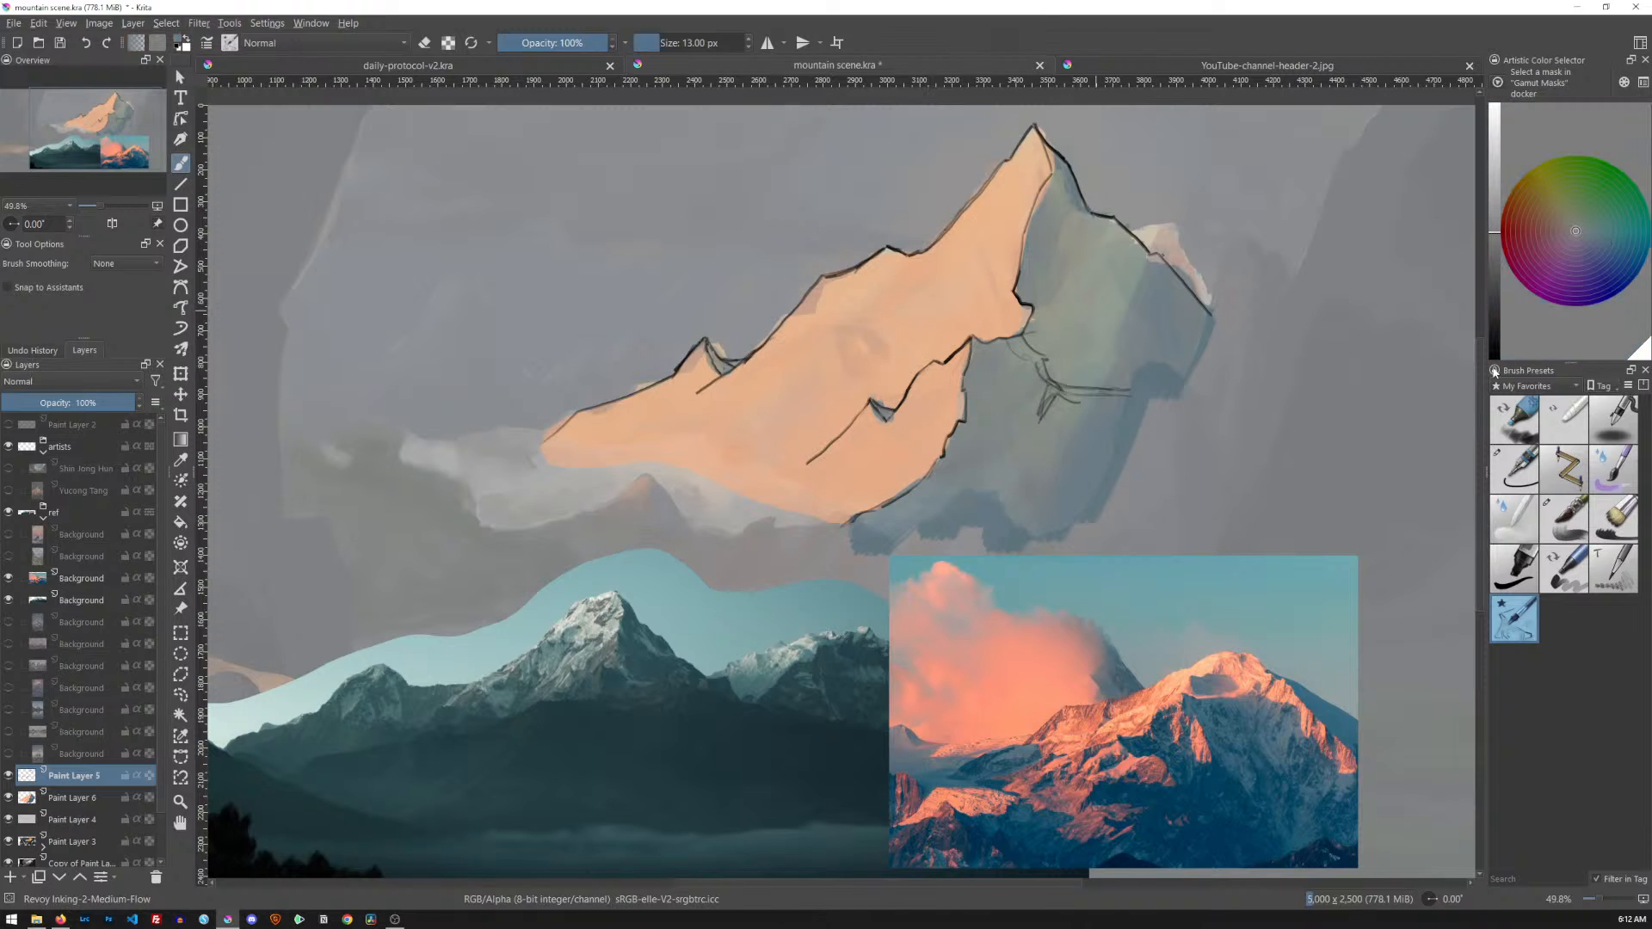
{"action": "left_click", "coordinate": [1501, 358]}
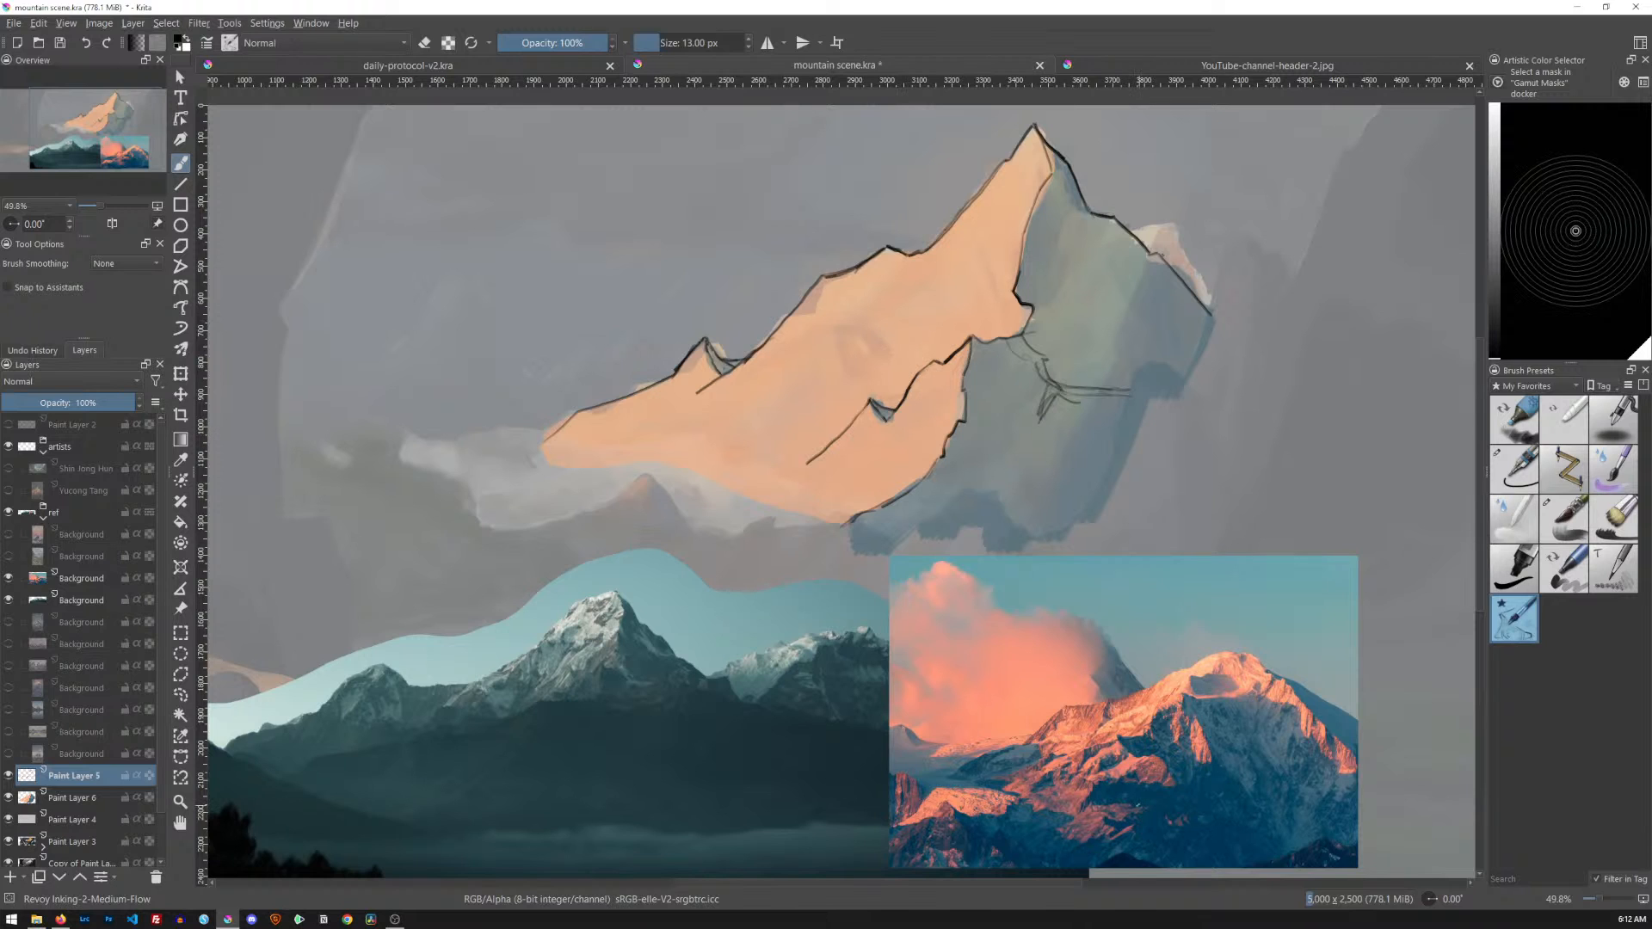
Move the sunset mountain photo up beside the painted mountain, overlapping the lower part of its shadow face
{"action": "left_click", "coordinate": [142, 582]}
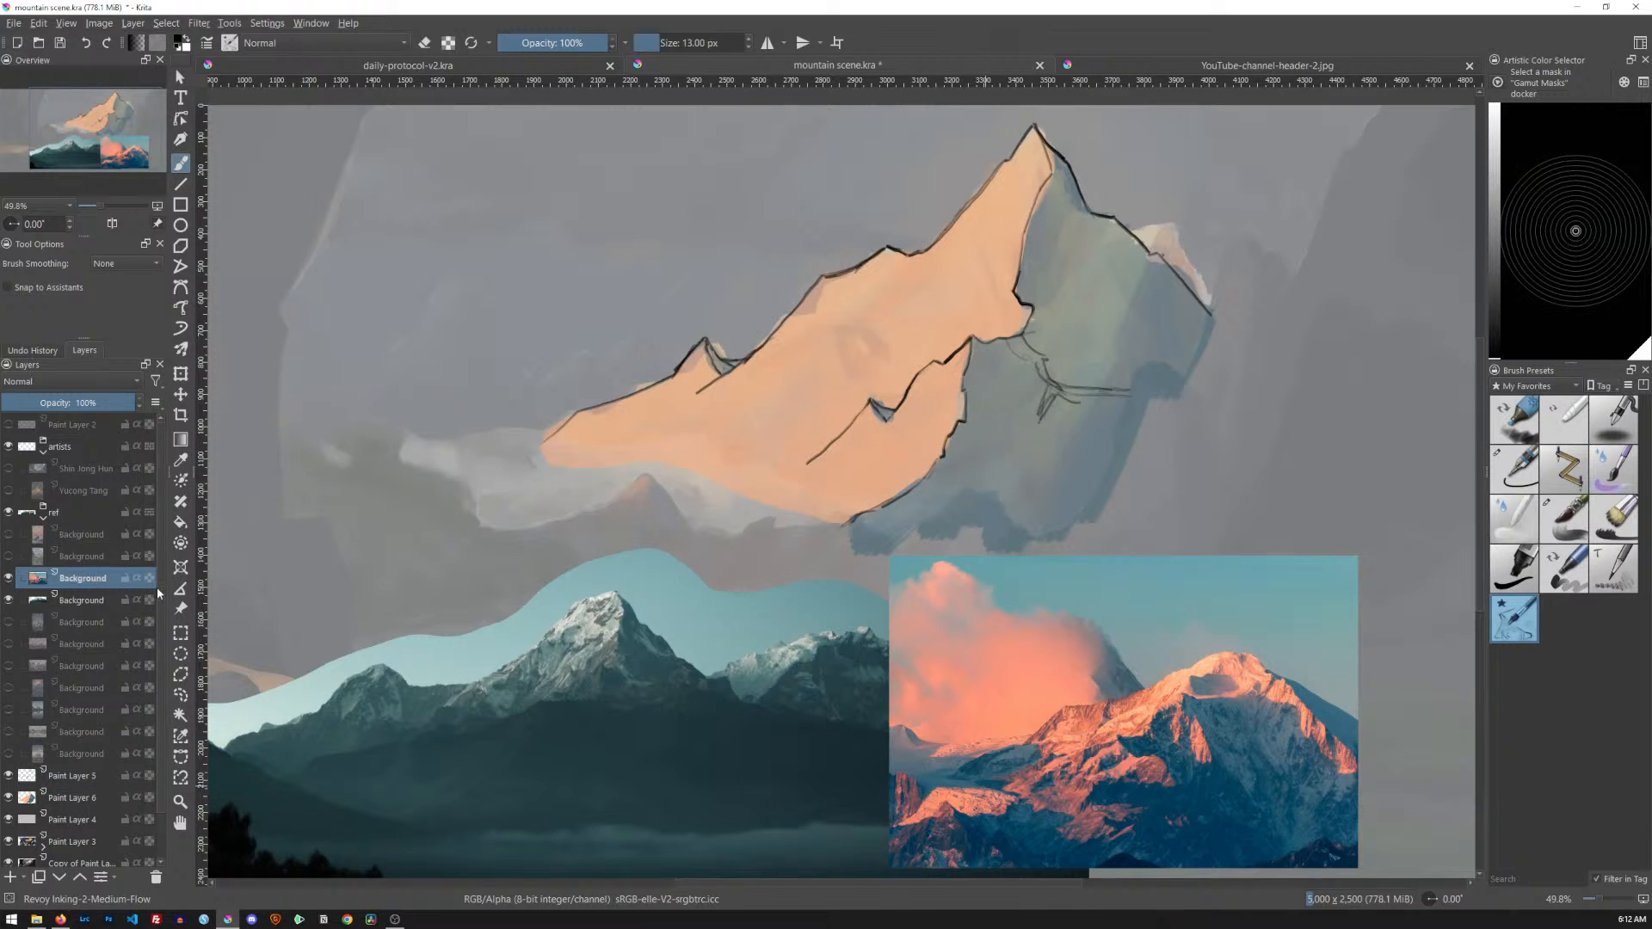
{"action": "key", "text": "t"}
{"action": "mouse_move", "coordinate": [1150, 755]}
{"action": "left_mouse_down"}
{"action": "mouse_move", "coordinate": [1189, 553]}
{"action": "mouse_move", "coordinate": [1249, 449]}
{"action": "mouse_move", "coordinate": [1353, 484]}
{"action": "mouse_move", "coordinate": [1314, 482]}
{"action": "left_mouse_up"}
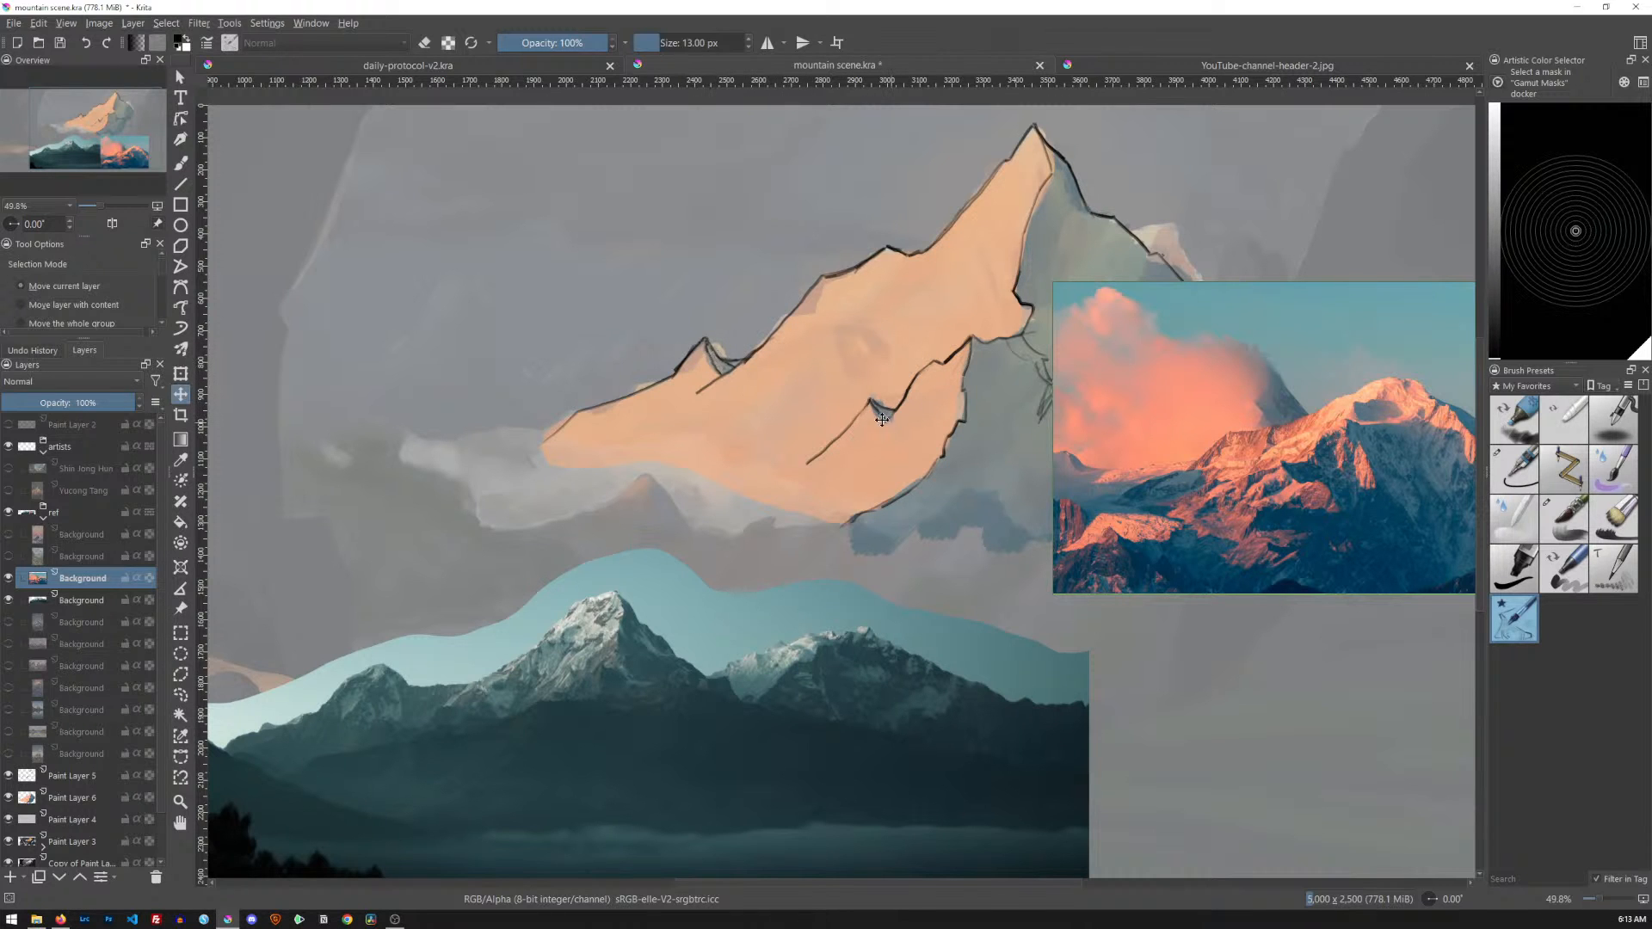
{"action": "scroll", "coordinate": [1112, 473], "scroll_direction": "down", "scroll_amount": 4}
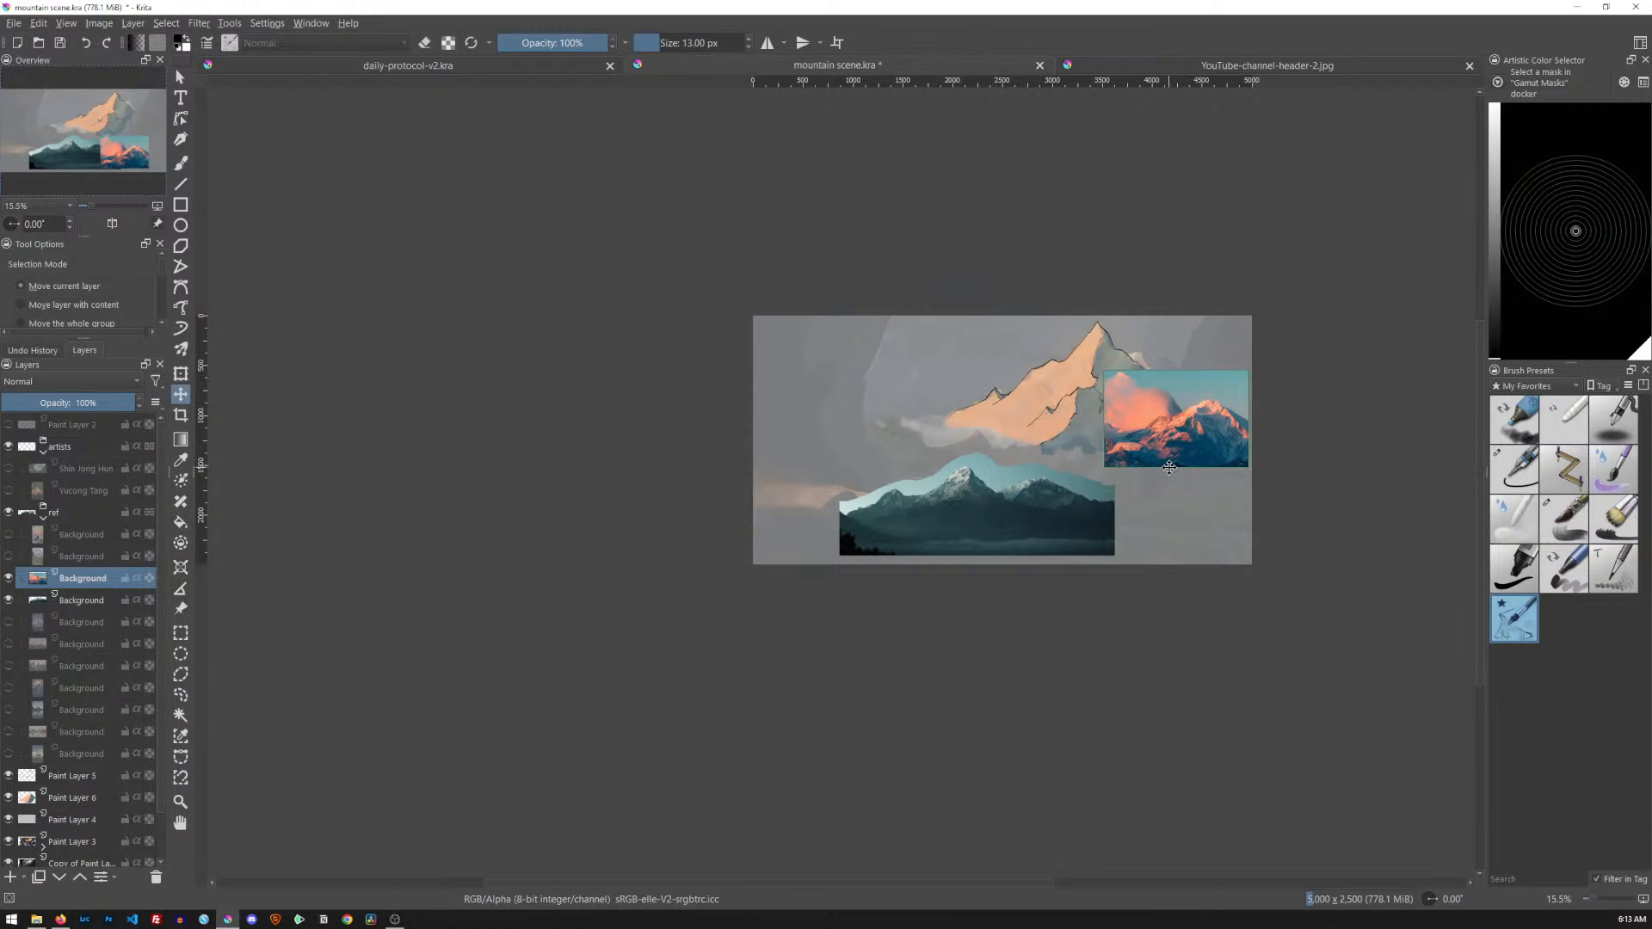
{"action": "scroll", "coordinate": [1074, 475], "scroll_direction": "up", "scroll_amount": 3}
{"action": "scroll", "coordinate": [1024, 473], "scroll_direction": "up", "scroll_amount": 2}
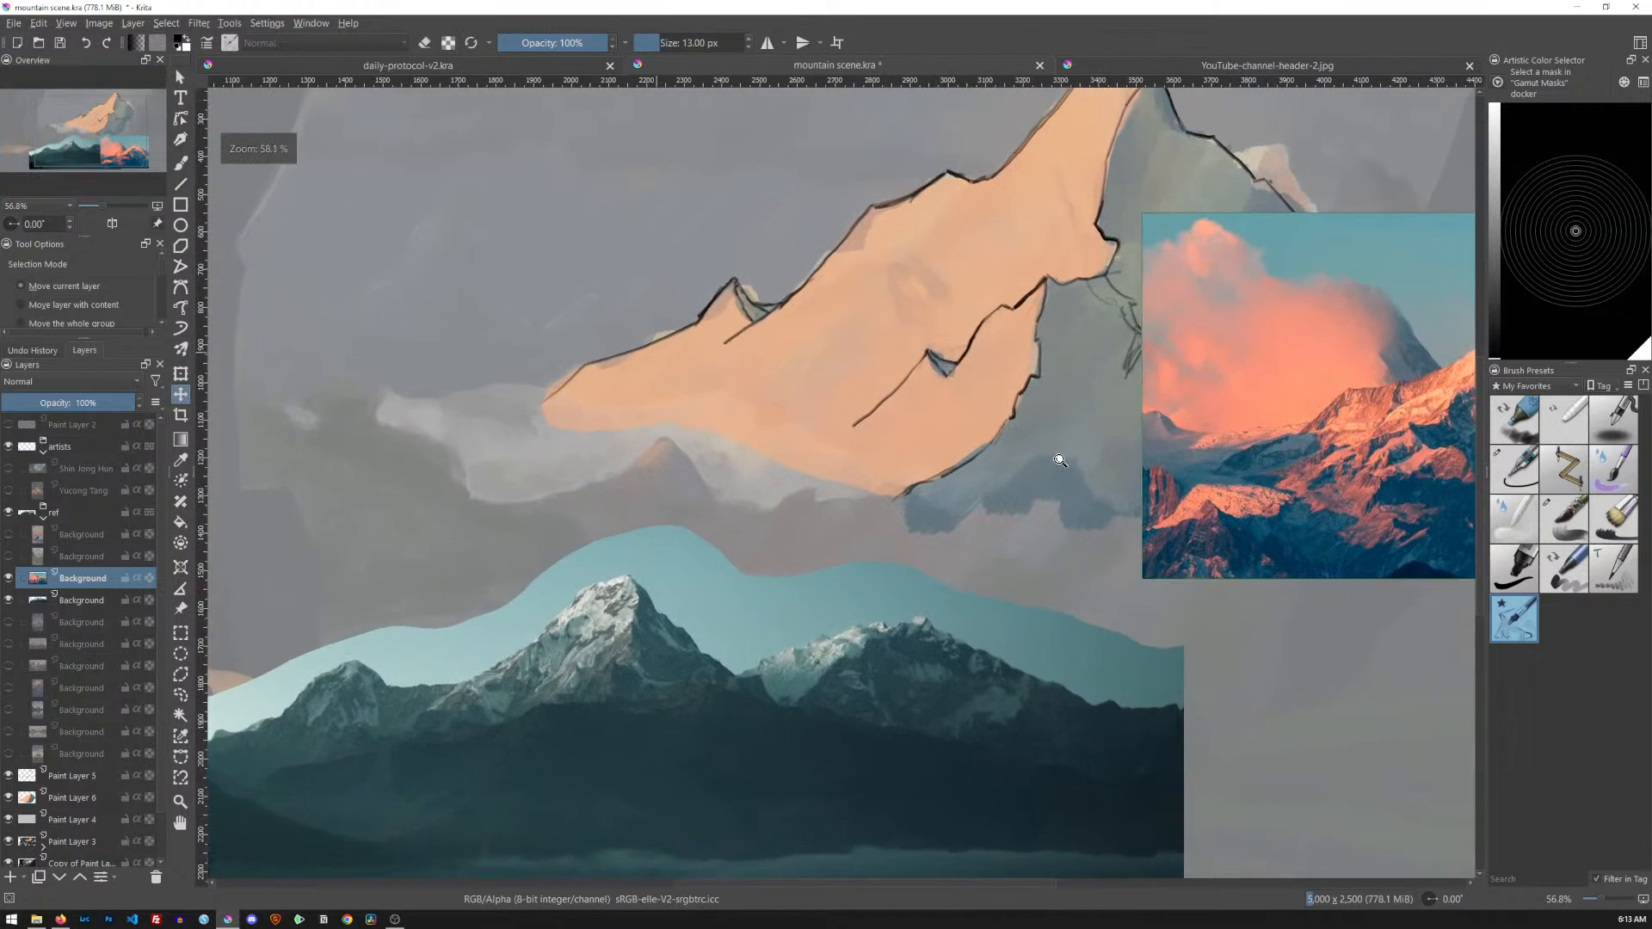
{"action": "left_click_drag", "start_coordinate": [1148, 412], "coordinate": [1002, 495]}
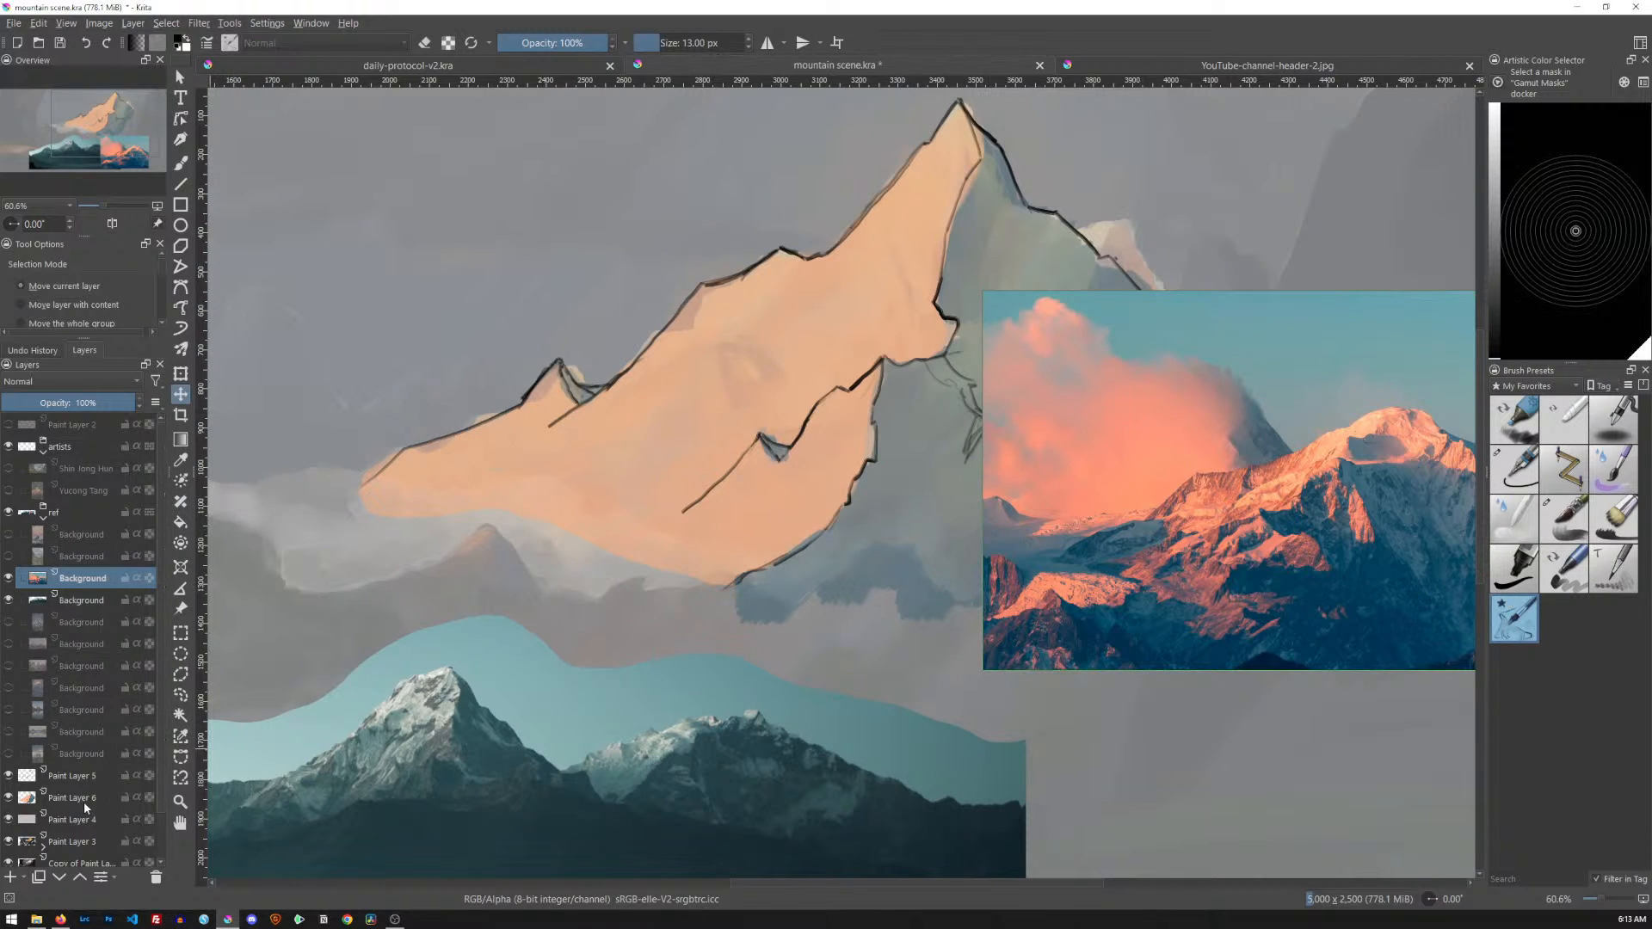
On Paint Layer 5, erase the small left peak's outline, redraw it as a flatter ridge joining the main slope, and hide Paint Layer 6
{"action": "left_click", "coordinate": [98, 777]}
{"action": "key", "text": "b"}
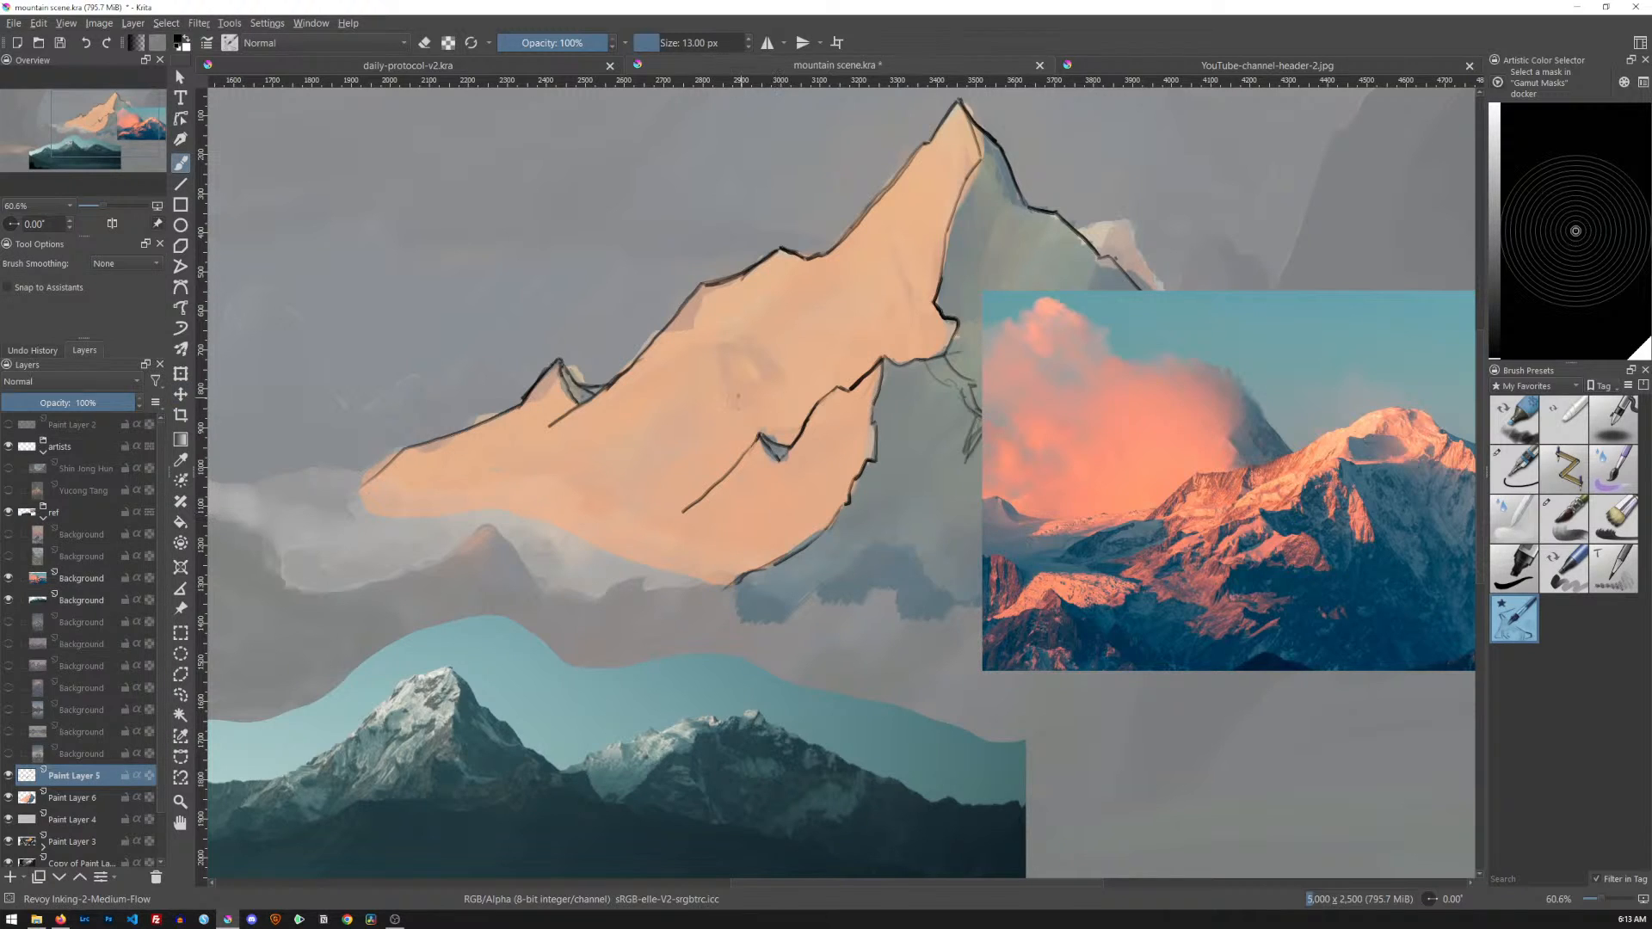
{"action": "key", "text": "e"}
{"action": "mouse_move", "coordinate": [560, 365]}
{"action": "left_mouse_down"}
{"action": "mouse_move", "coordinate": [573, 392]}
{"action": "mouse_move", "coordinate": [602, 387]}
{"action": "left_mouse_up"}
{"action": "key", "text": "e"}
{"action": "left_click_drag", "start_coordinate": [573, 355], "coordinate": [660, 331]}
{"action": "left_click", "coordinate": [9, 798]}
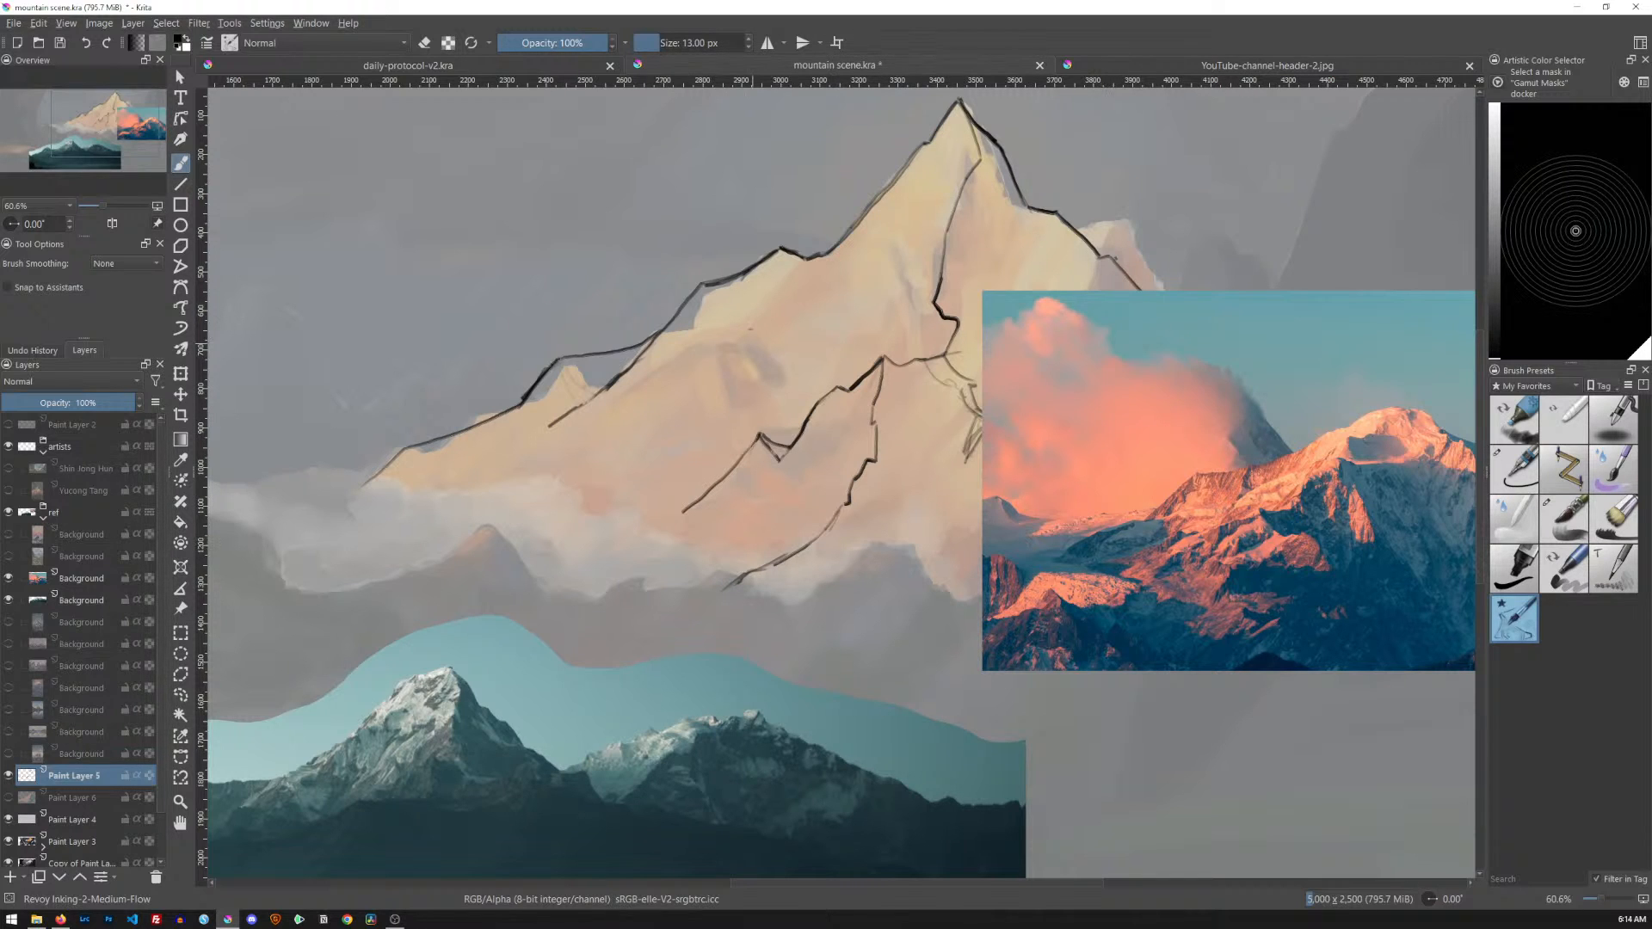
{"action": "mouse_move", "coordinate": [1085, 351]}
{"action": "left_mouse_down"}
{"action": "mouse_move", "coordinate": [1026, 459]}
{"action": "mouse_move", "coordinate": [1062, 368]}
{"action": "mouse_move", "coordinate": [1106, 352]}
{"action": "left_mouse_up"}
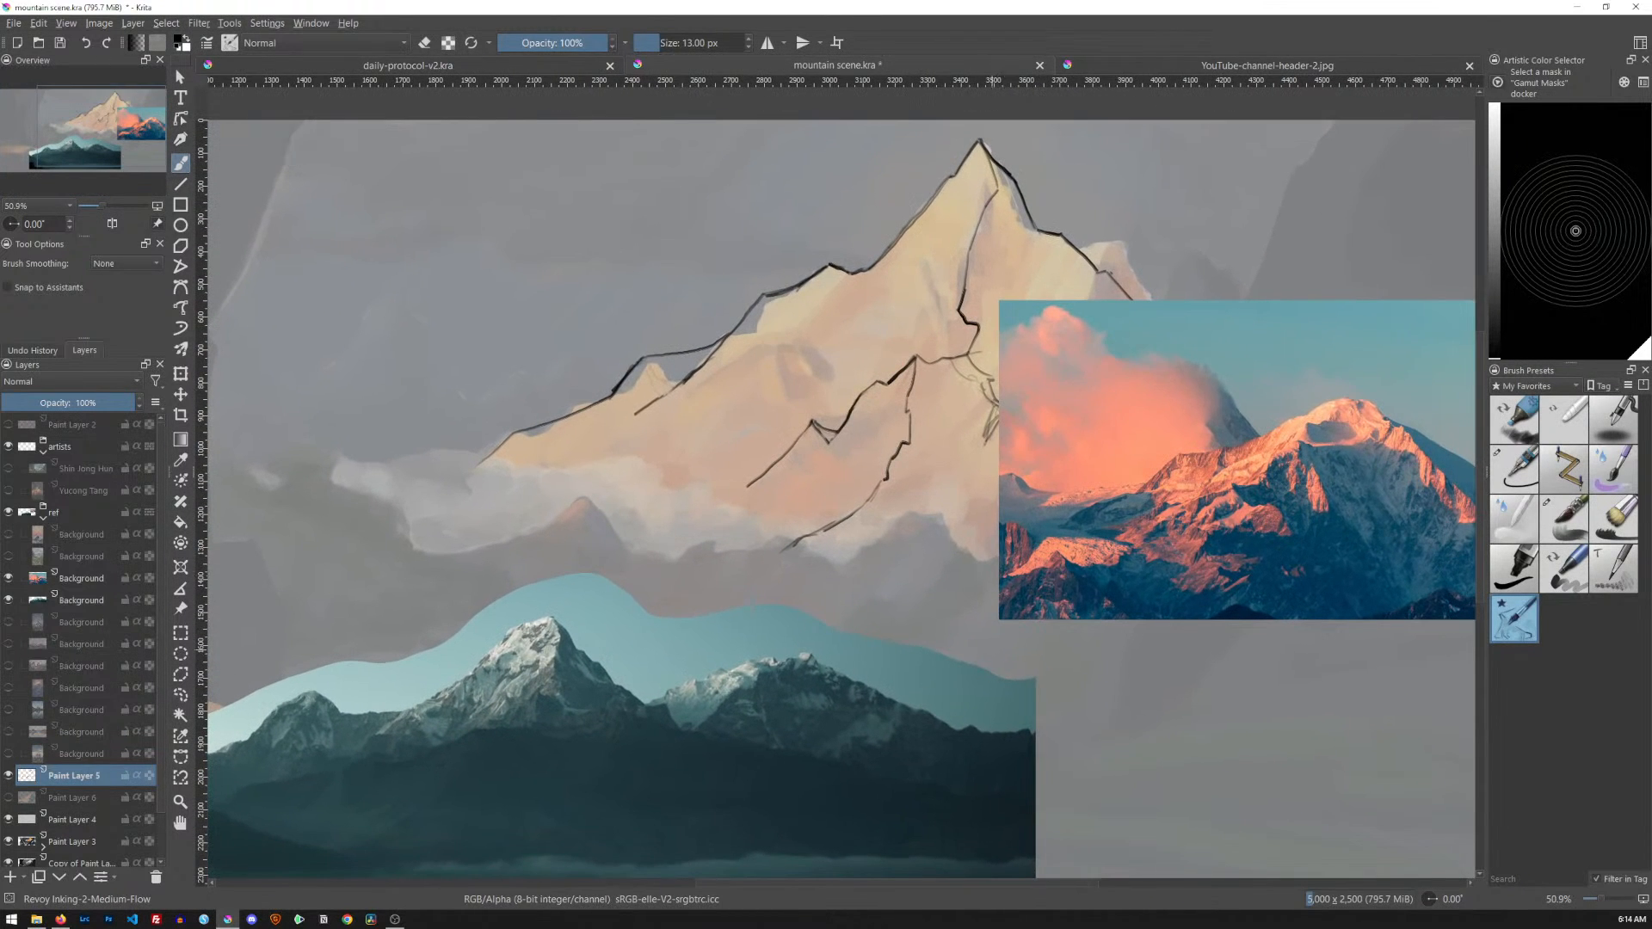
Preview the hidden photos of the peak above the clouds and the green valley, hiding each again after viewing
{"action": "left_click", "coordinate": [9, 535]}
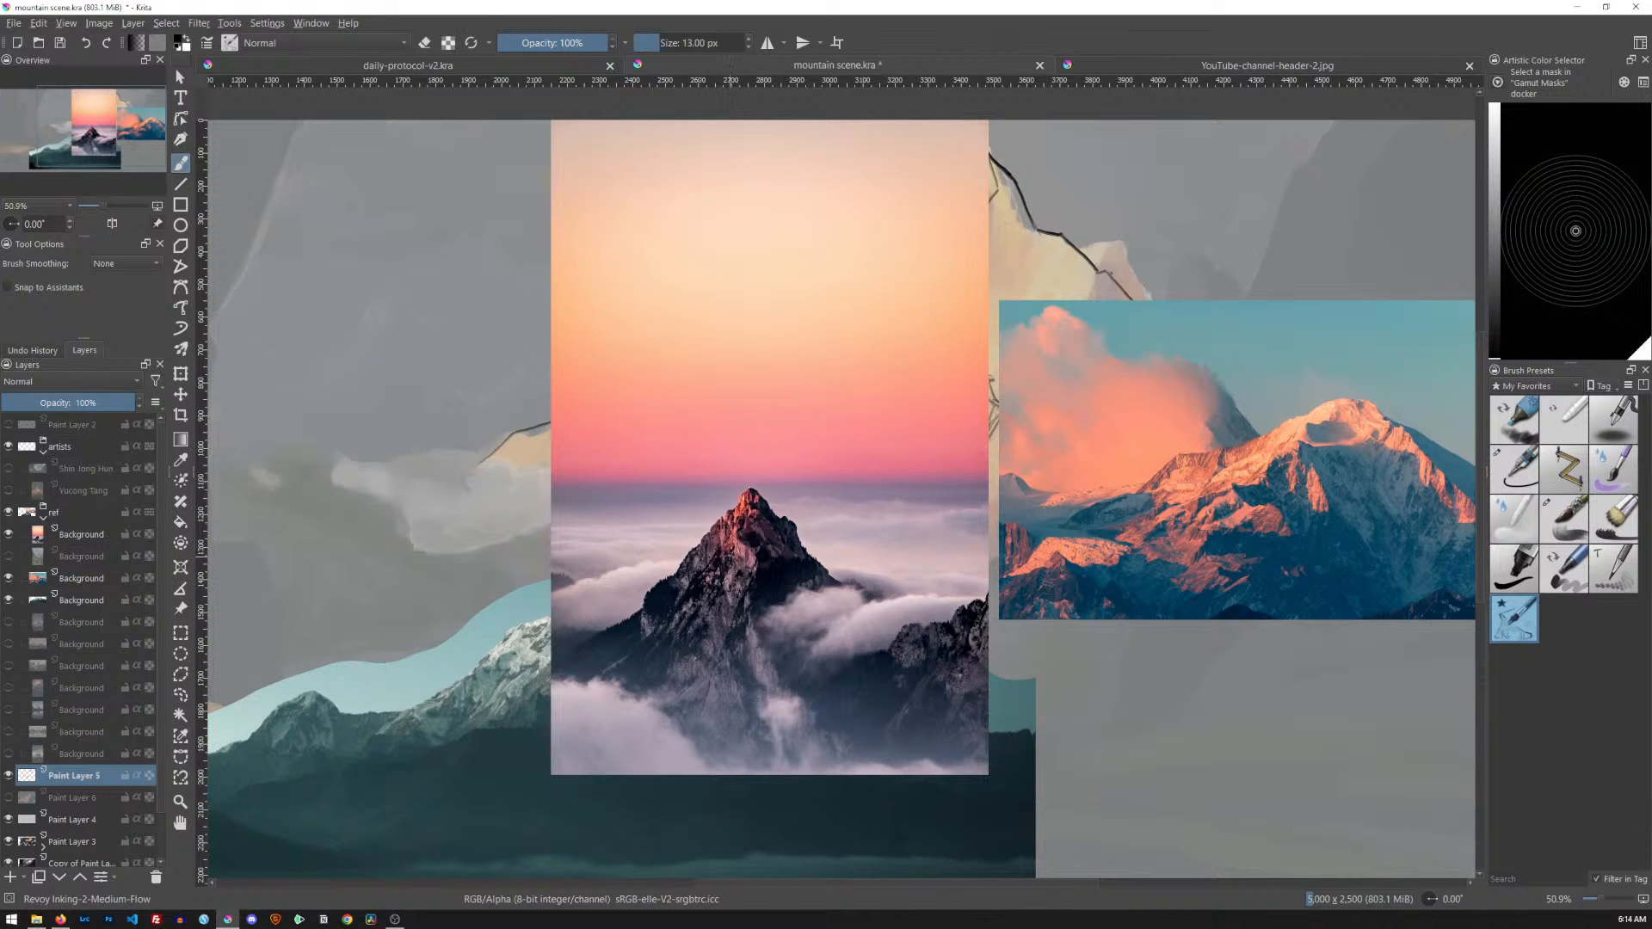
{"action": "key", "text": "t"}
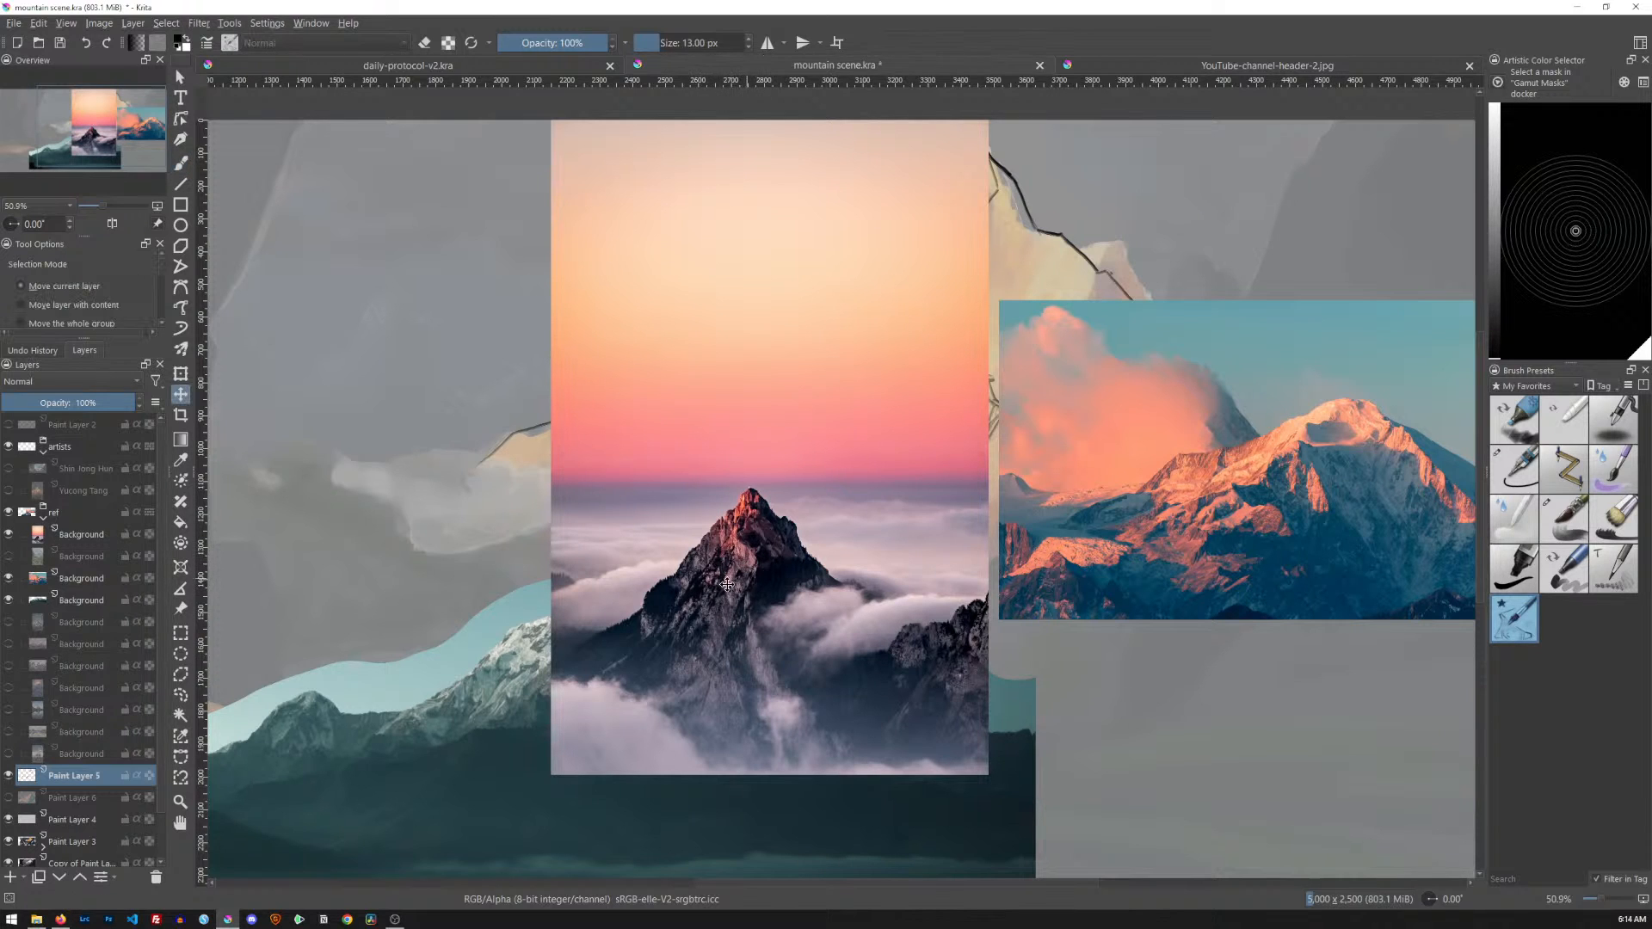
{"action": "left_click", "coordinate": [9, 535]}
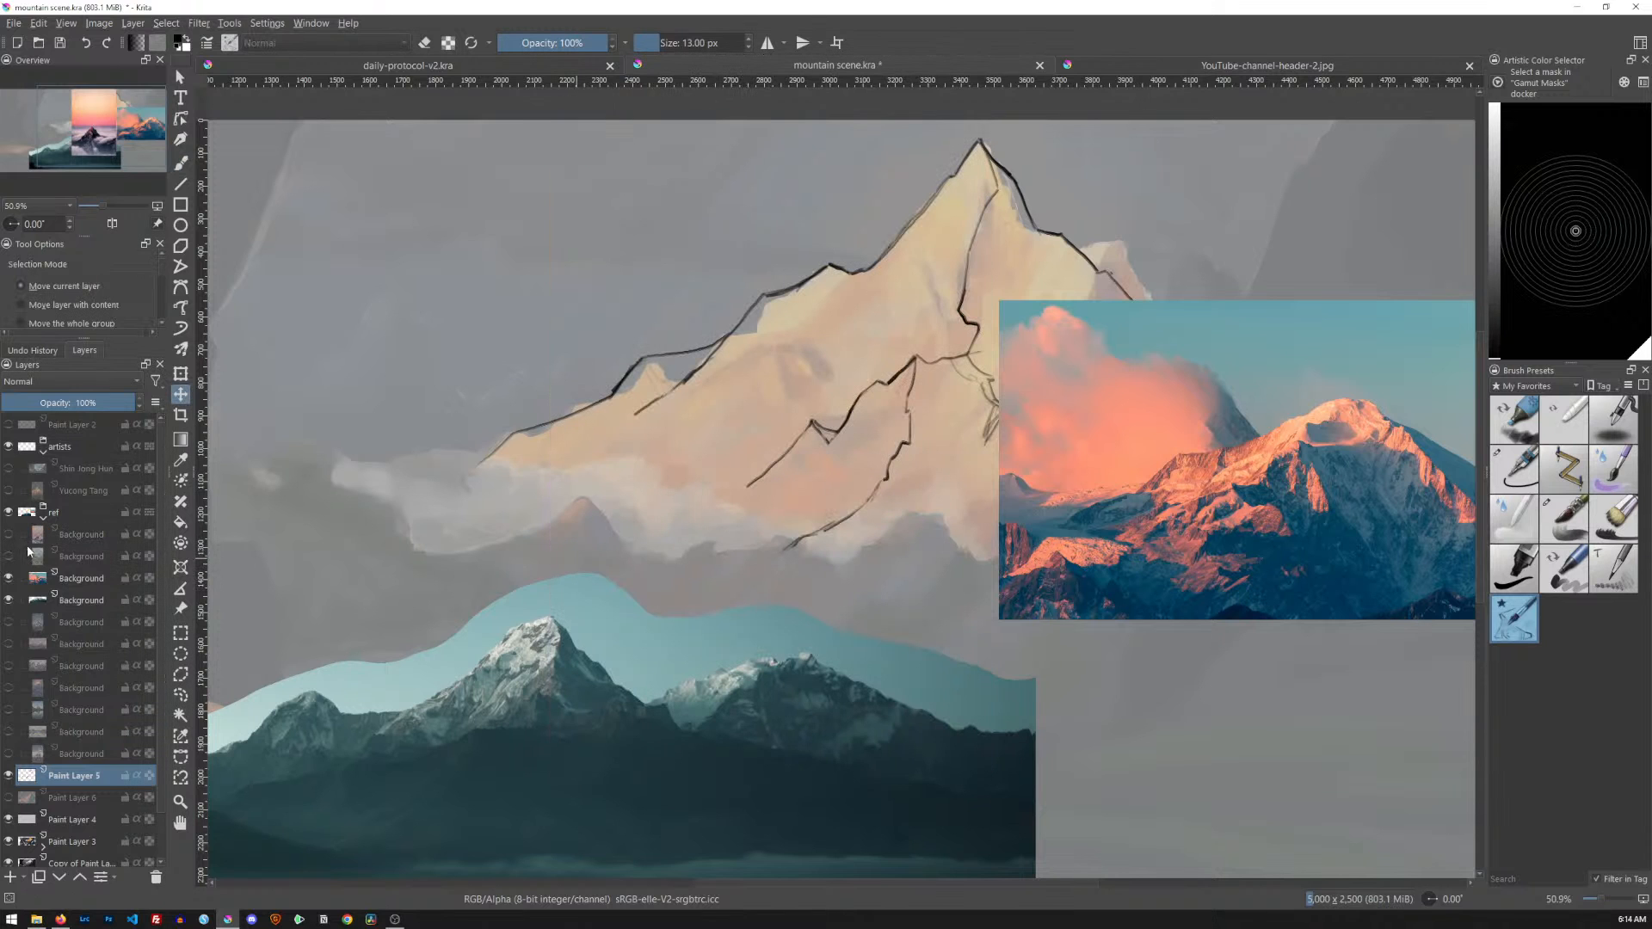
{"action": "left_click", "coordinate": [9, 557]}
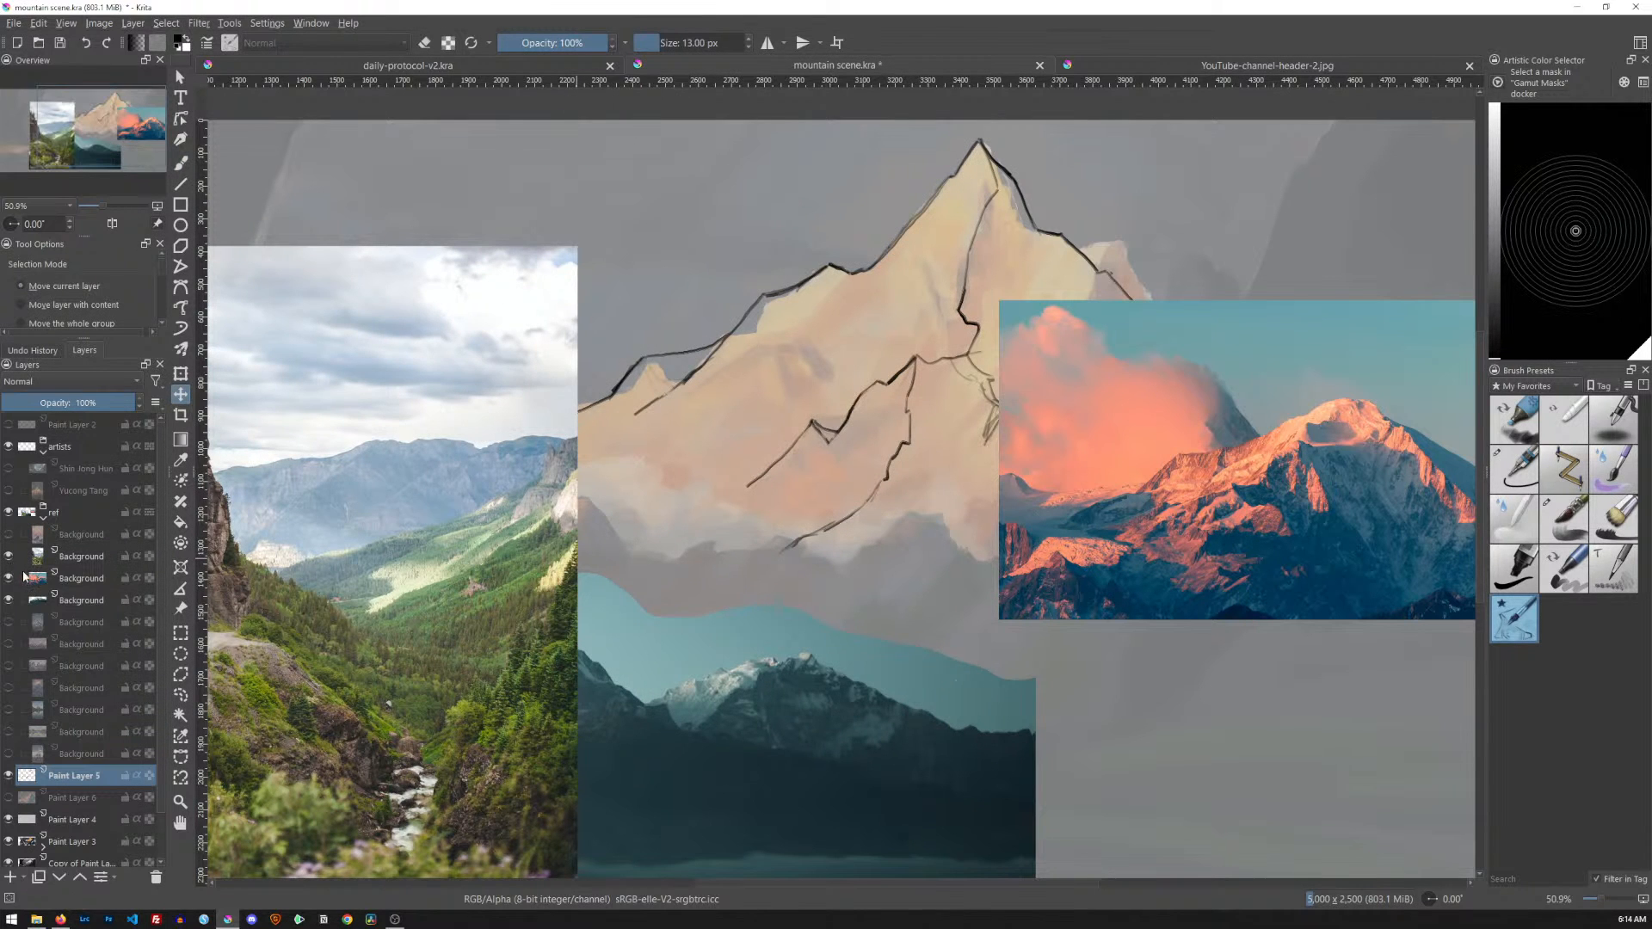
{"action": "left_click", "coordinate": [9, 557]}
Show the purple-sky photo of the snowy peak, move it into full view to examine its lit and shadowed sides, and hide it
{"action": "left_click", "coordinate": [9, 622]}
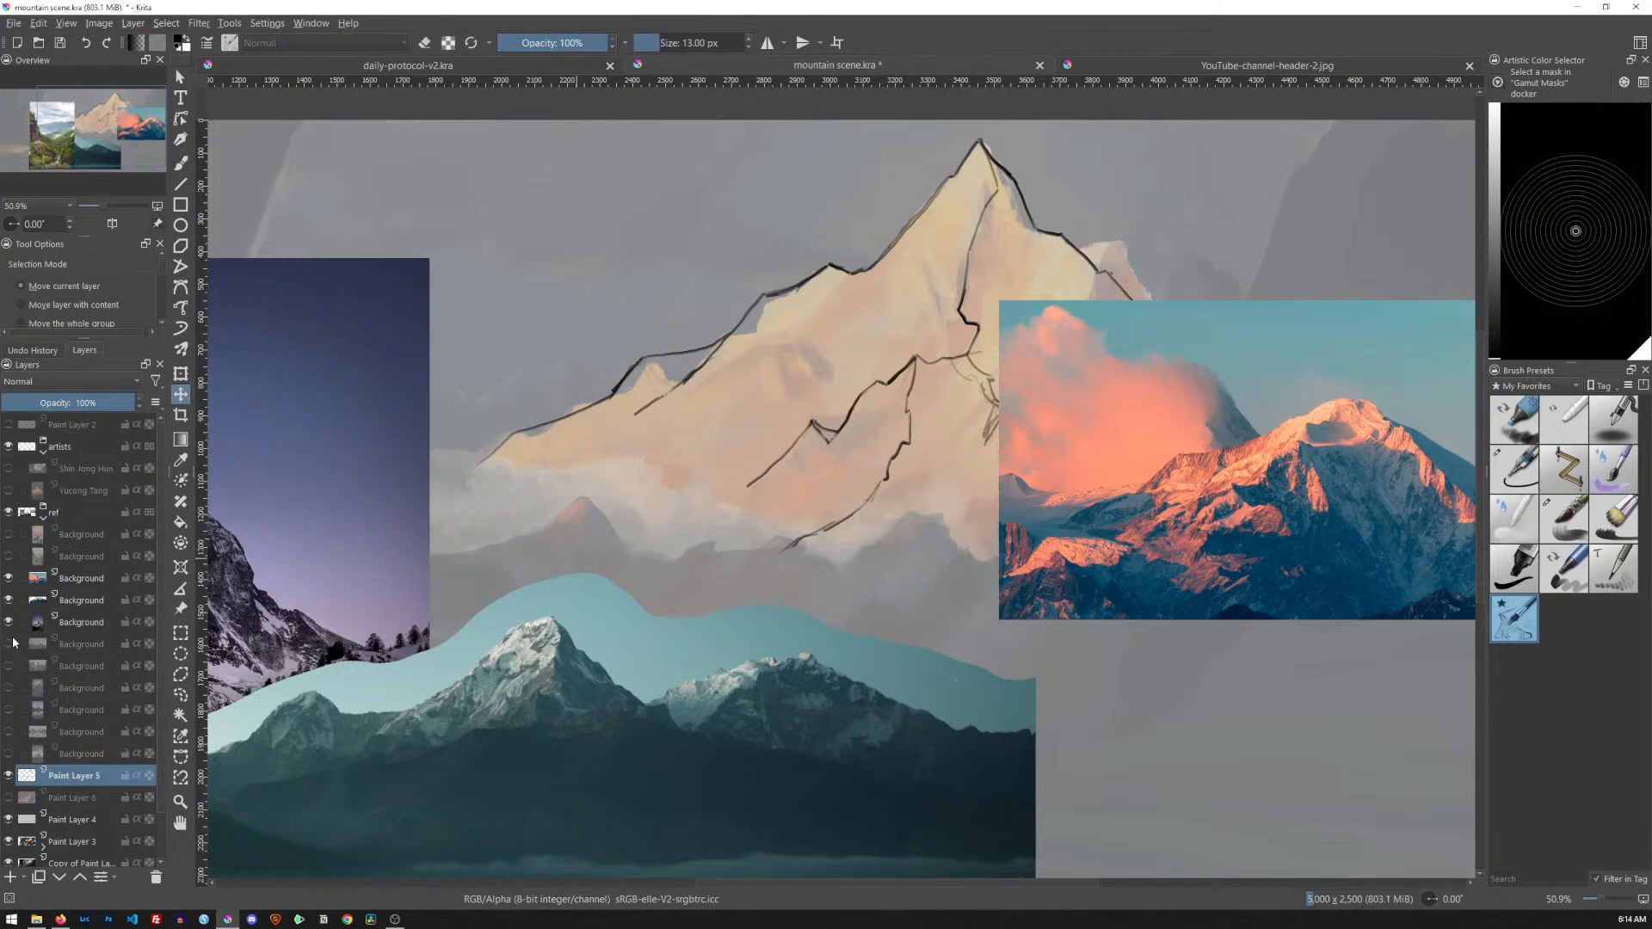
{"action": "left_click", "coordinate": [87, 621]}
{"action": "left_click_drag", "start_coordinate": [336, 475], "coordinate": [801, 449]}
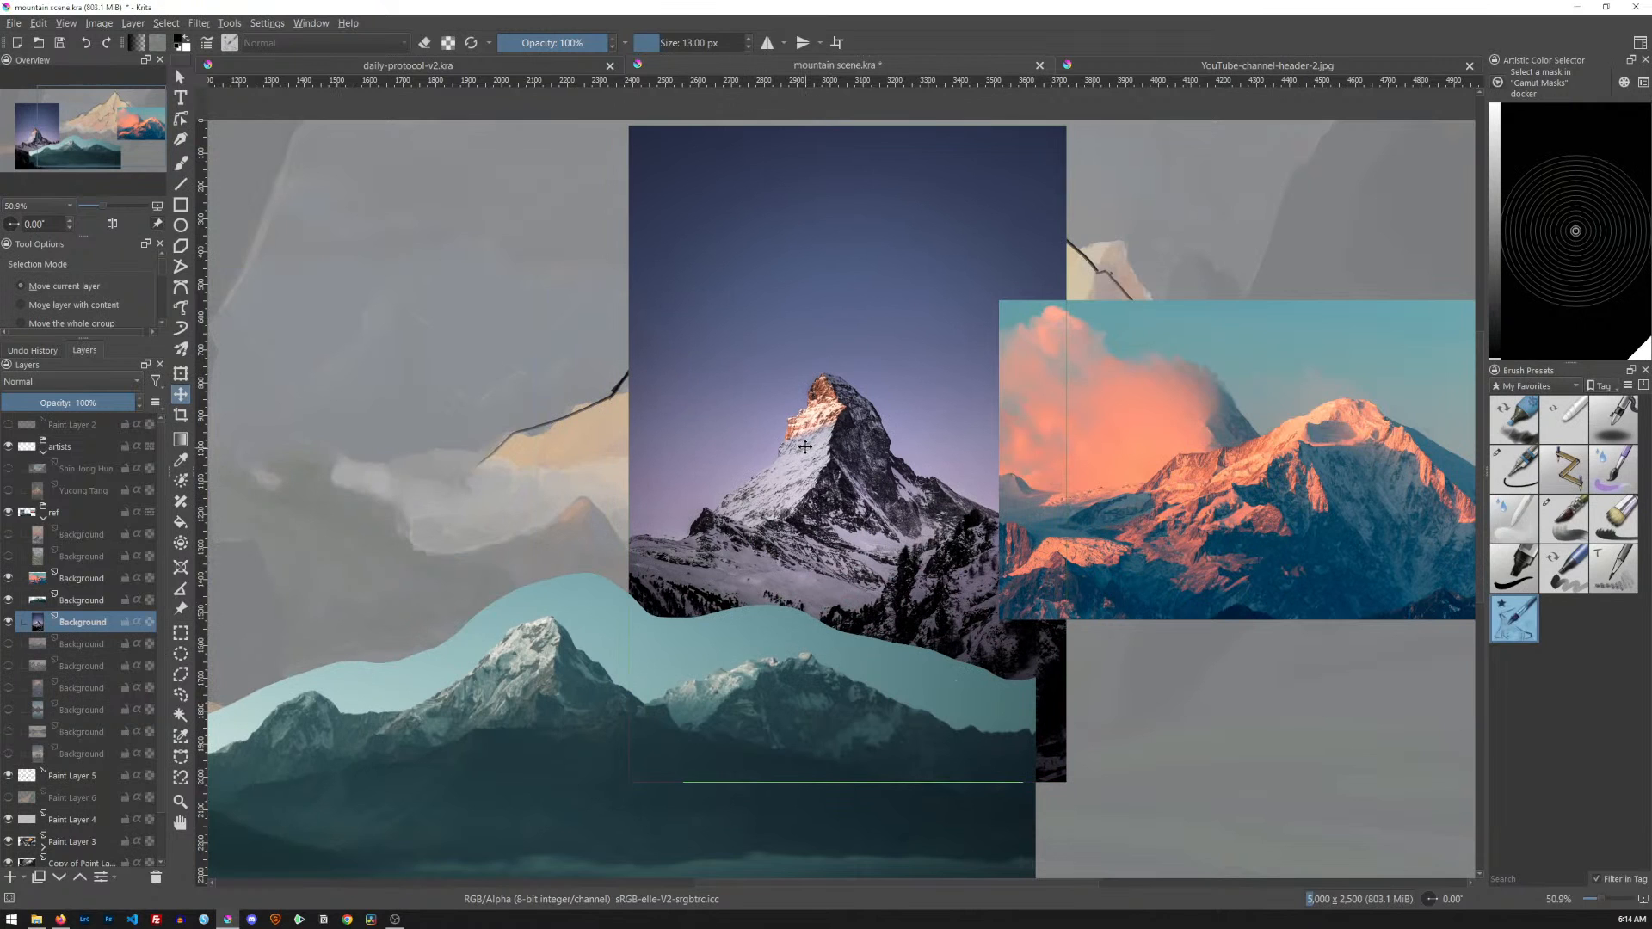
{"action": "left_click", "coordinate": [9, 622]}
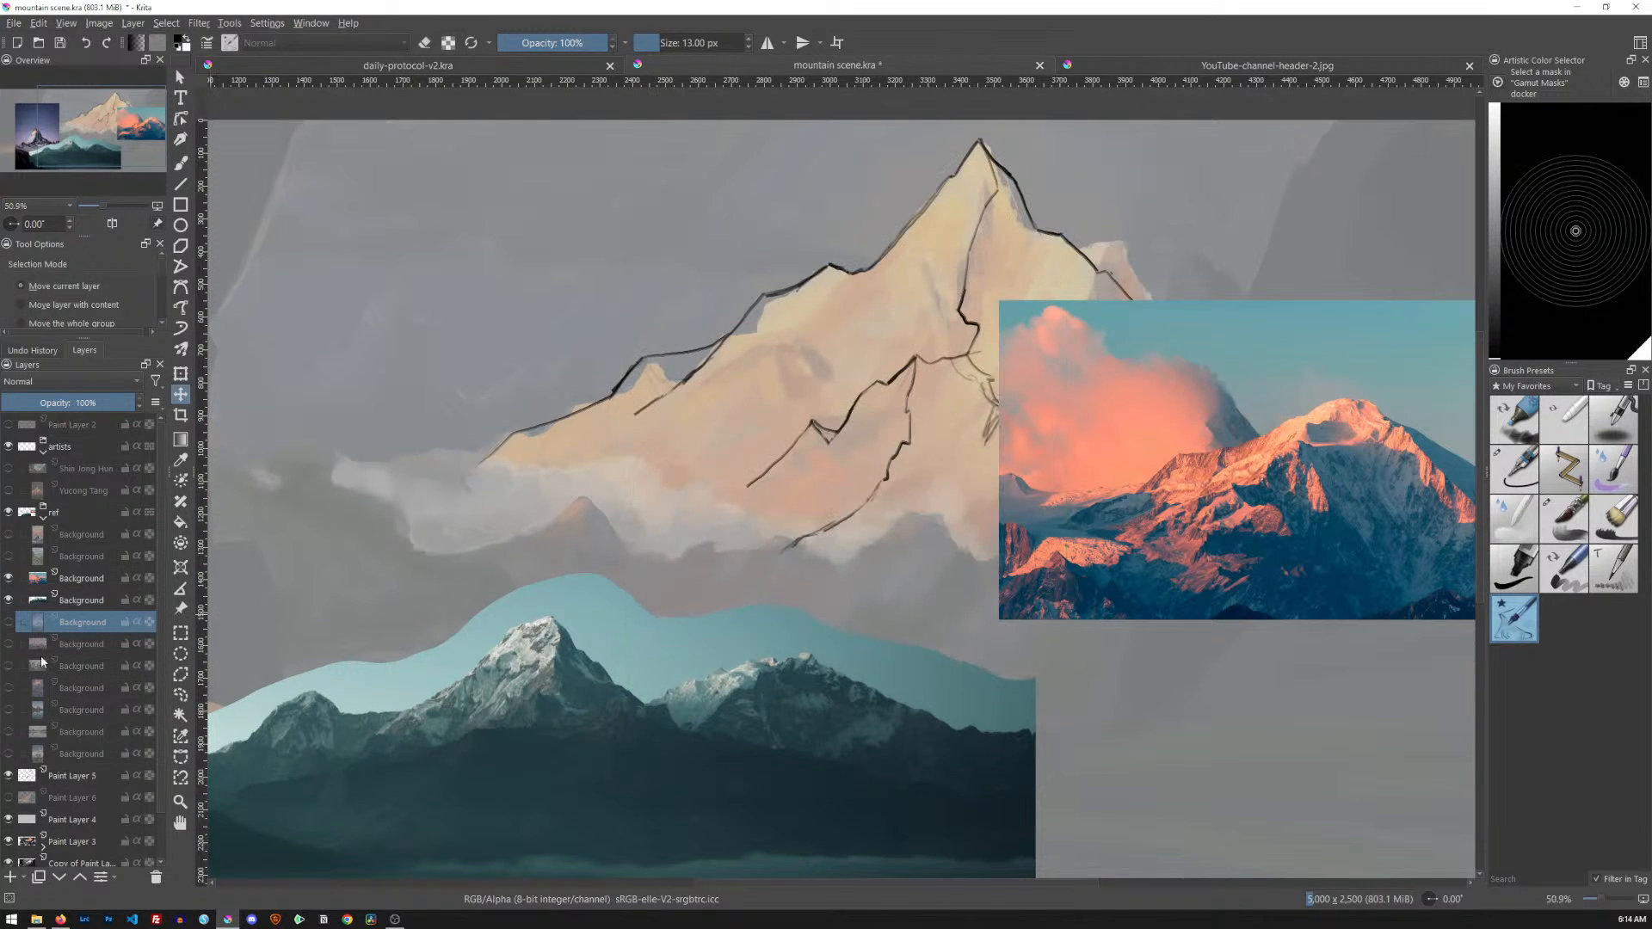
Show the pink-sky mountain range photo, move it into full view to examine its ridges, and hide it
{"action": "left_click", "coordinate": [10, 643]}
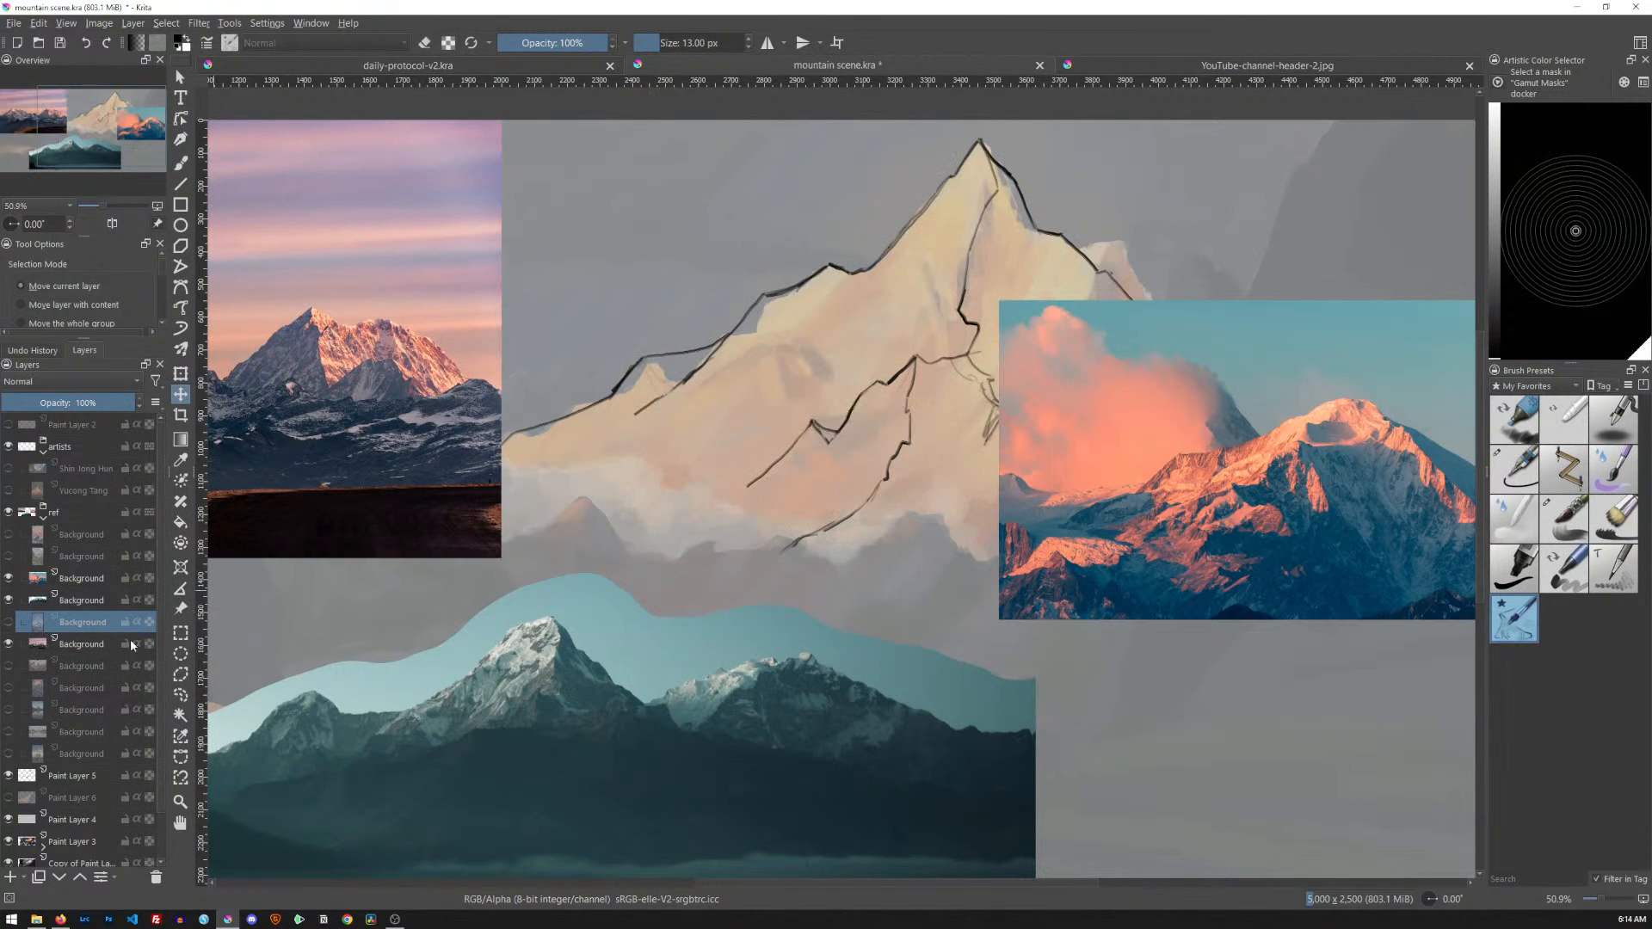
{"action": "left_click", "coordinate": [86, 644]}
{"action": "left_click_drag", "start_coordinate": [376, 404], "coordinate": [898, 397]}
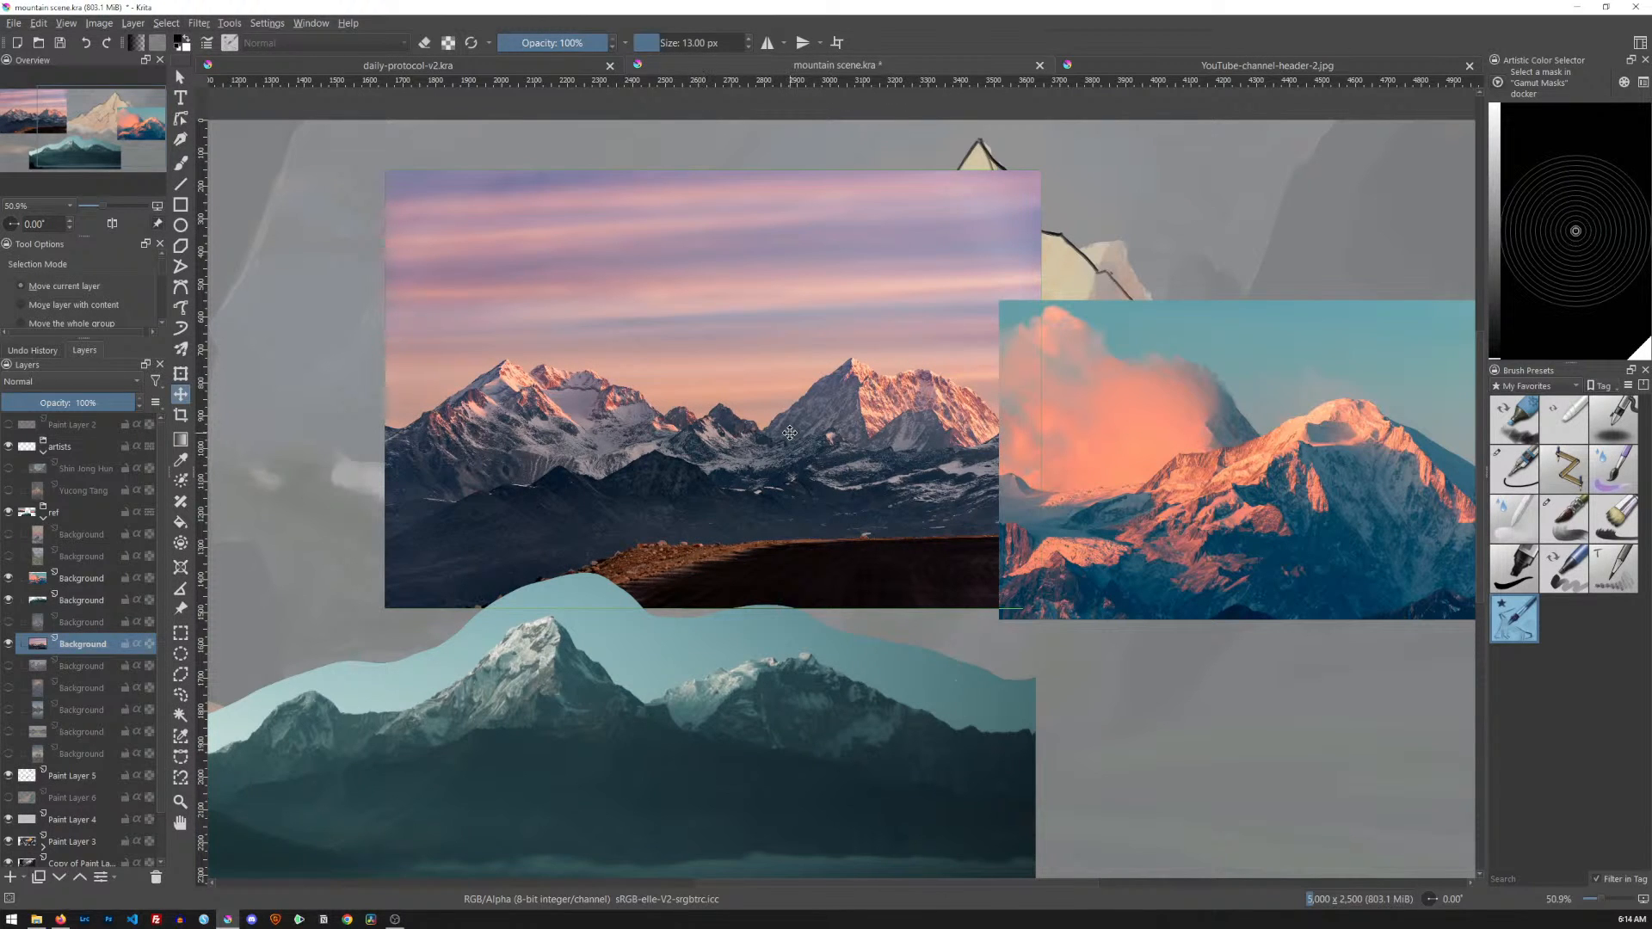
{"action": "left_click", "coordinate": [8, 643]}
Show the photo of jagged rock towers in orange light, move it into full view to examine its forms, and hide it
{"action": "left_click", "coordinate": [9, 666]}
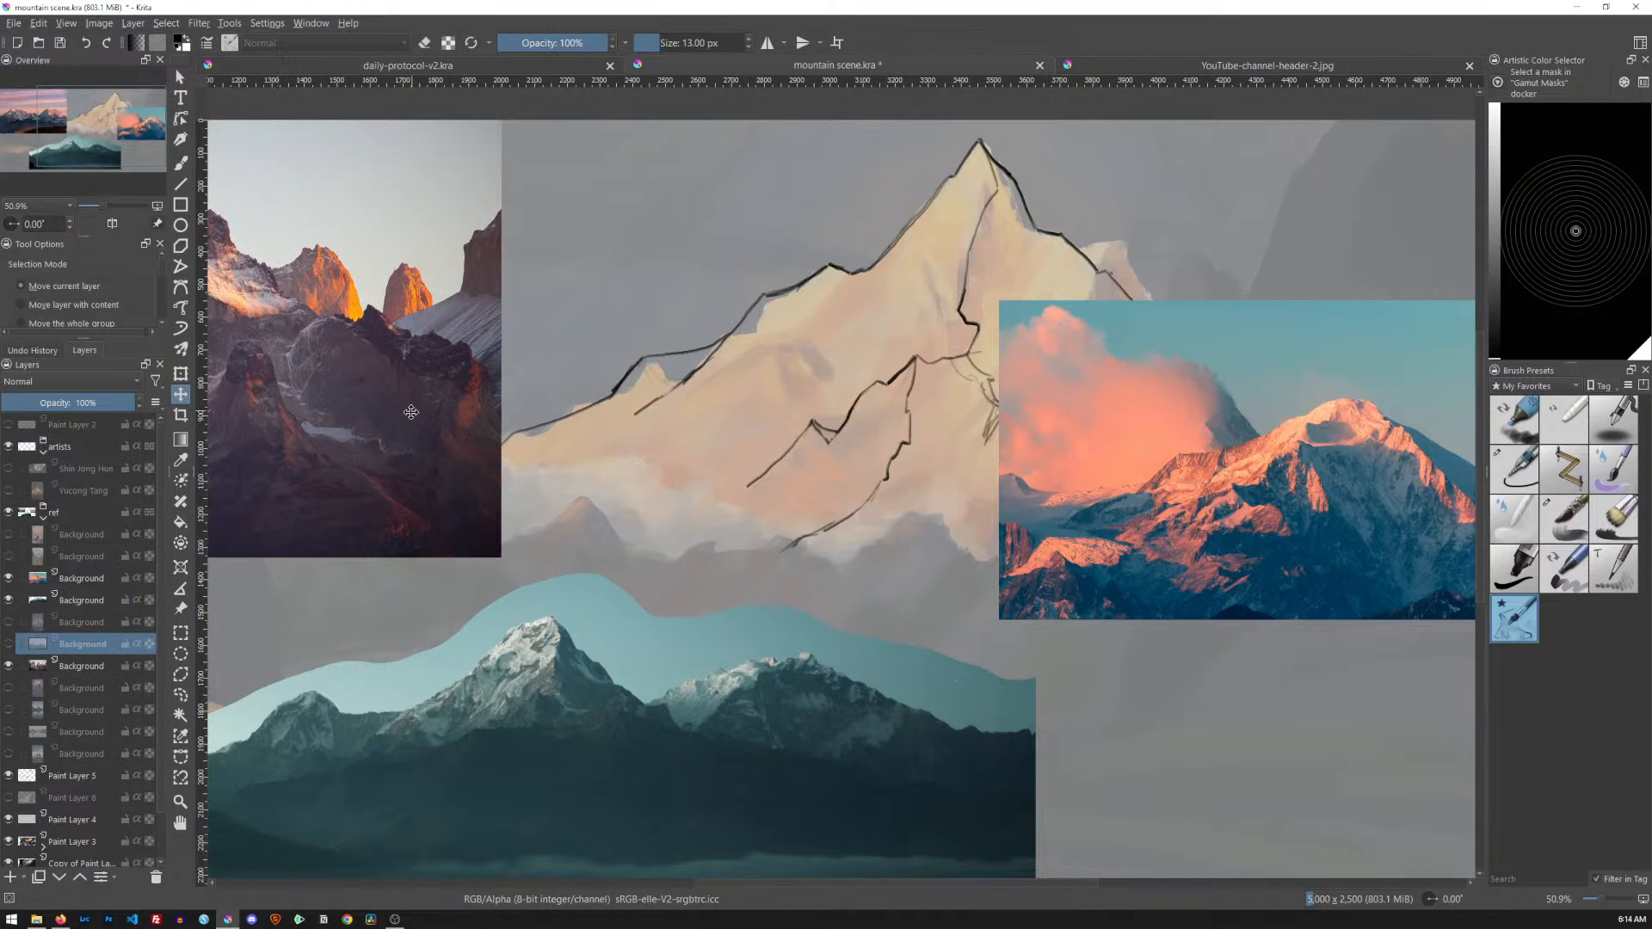
{"action": "left_click", "coordinate": [89, 669]}
{"action": "left_click_drag", "start_coordinate": [322, 367], "coordinate": [569, 471]}
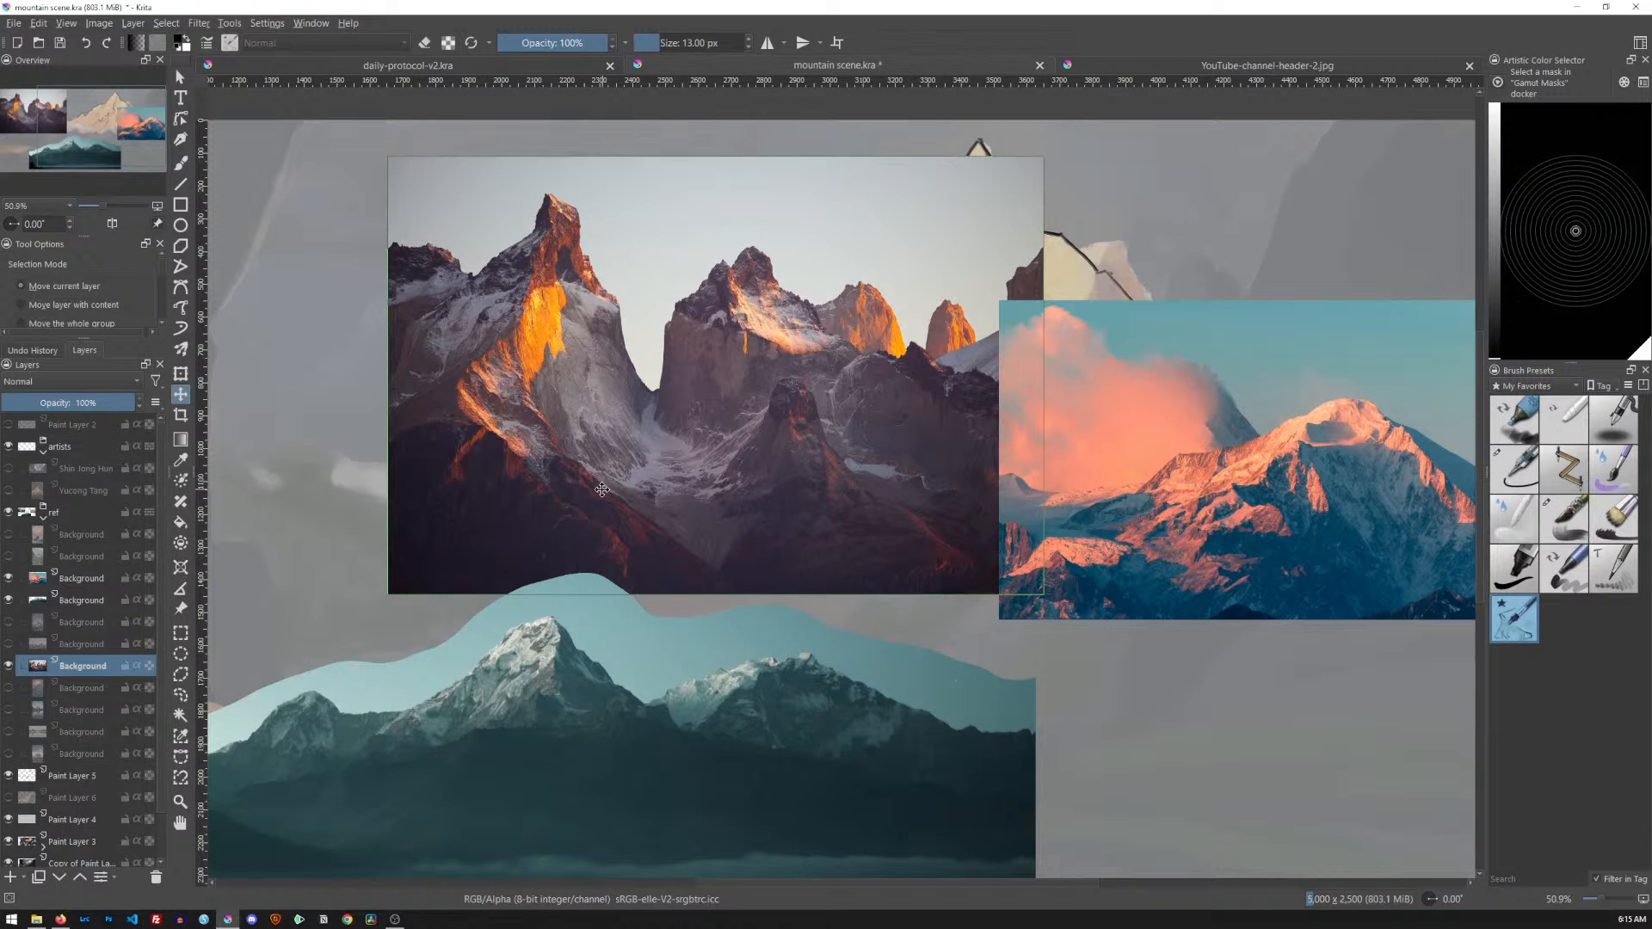
{"action": "left_click", "coordinate": [8, 665]}
Preview the photos of the dark peak under a purple sky and the orange peak mirrored in a lake, hiding each again
{"action": "left_click", "coordinate": [10, 687]}
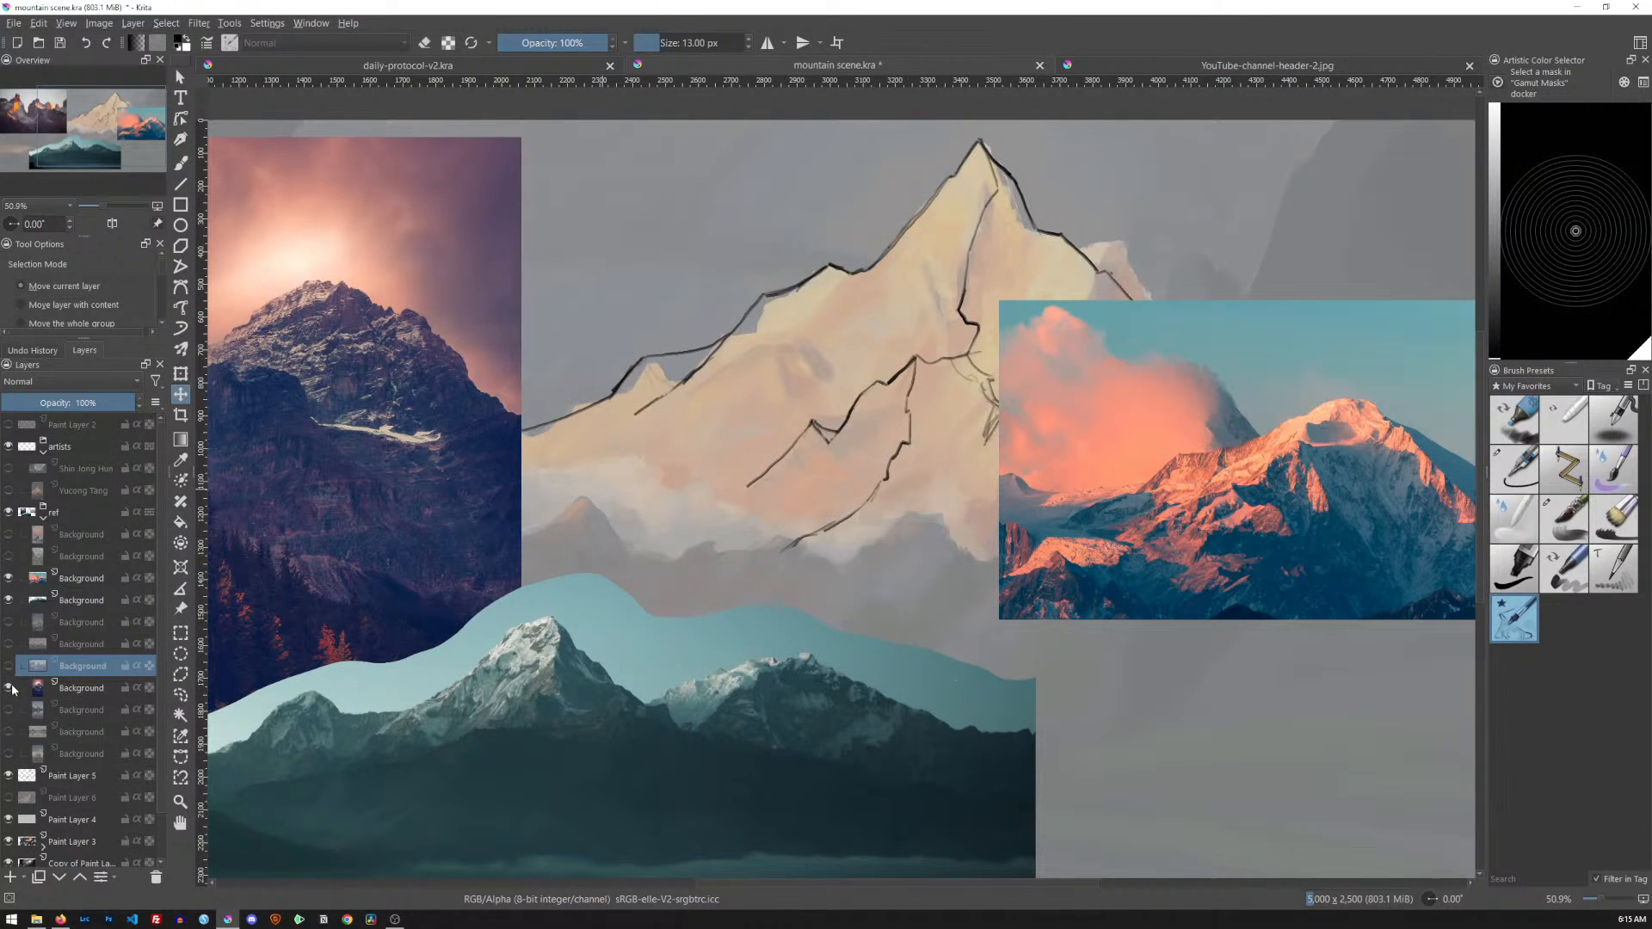
{"action": "left_click", "coordinate": [9, 687]}
{"action": "left_click", "coordinate": [10, 710]}
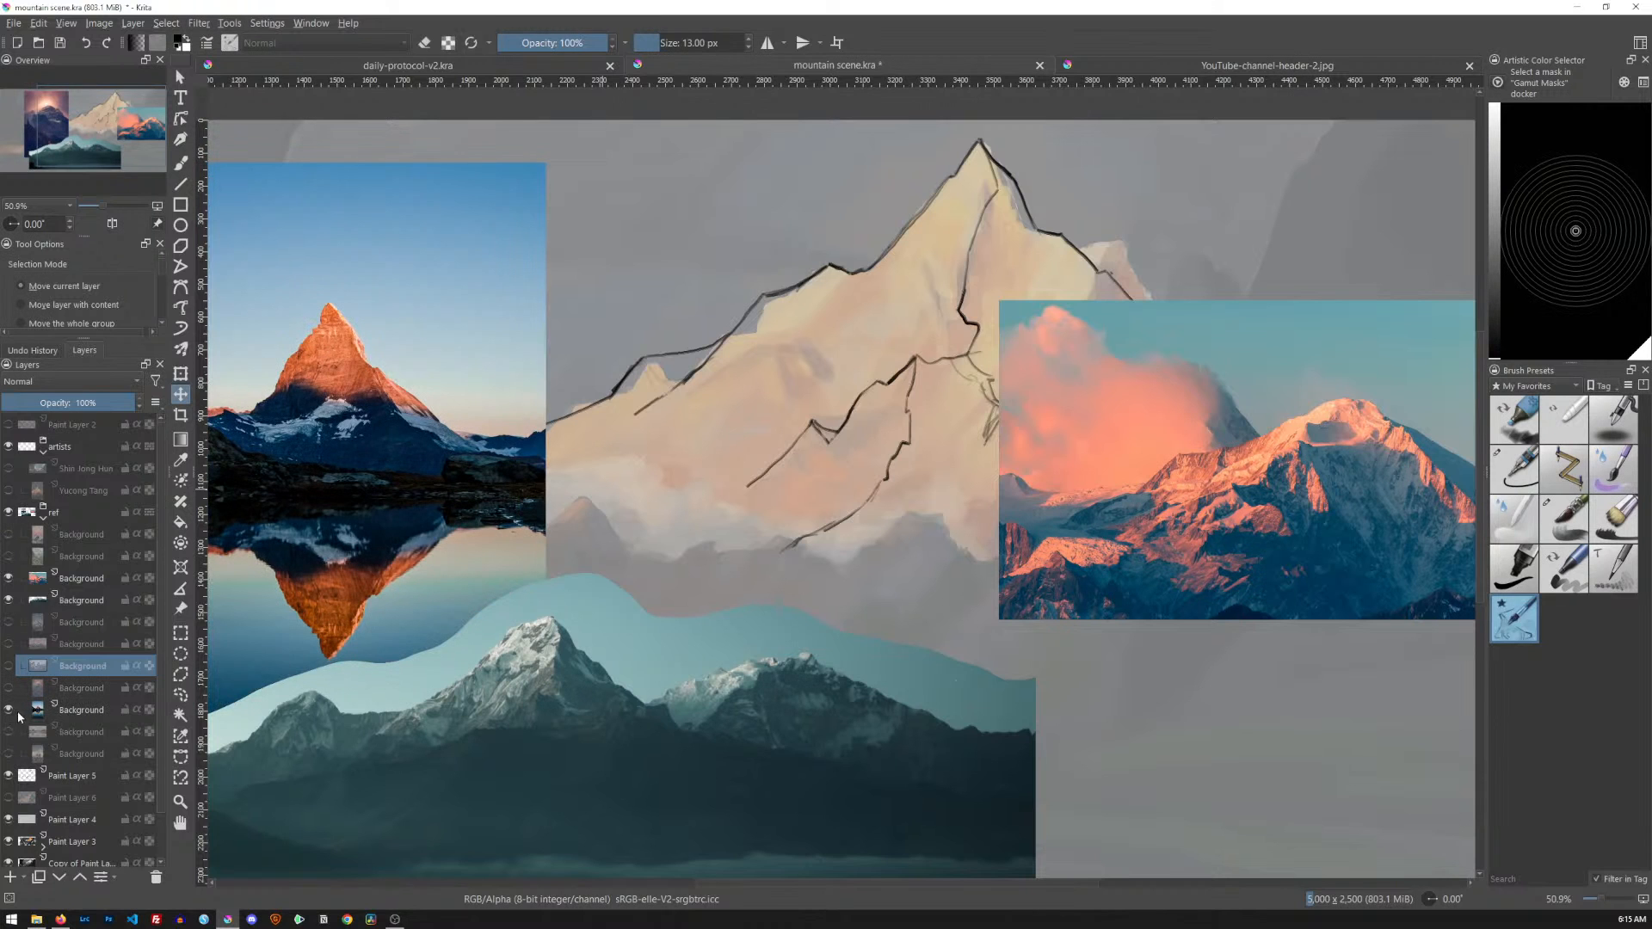
{"action": "left_click", "coordinate": [10, 710]}
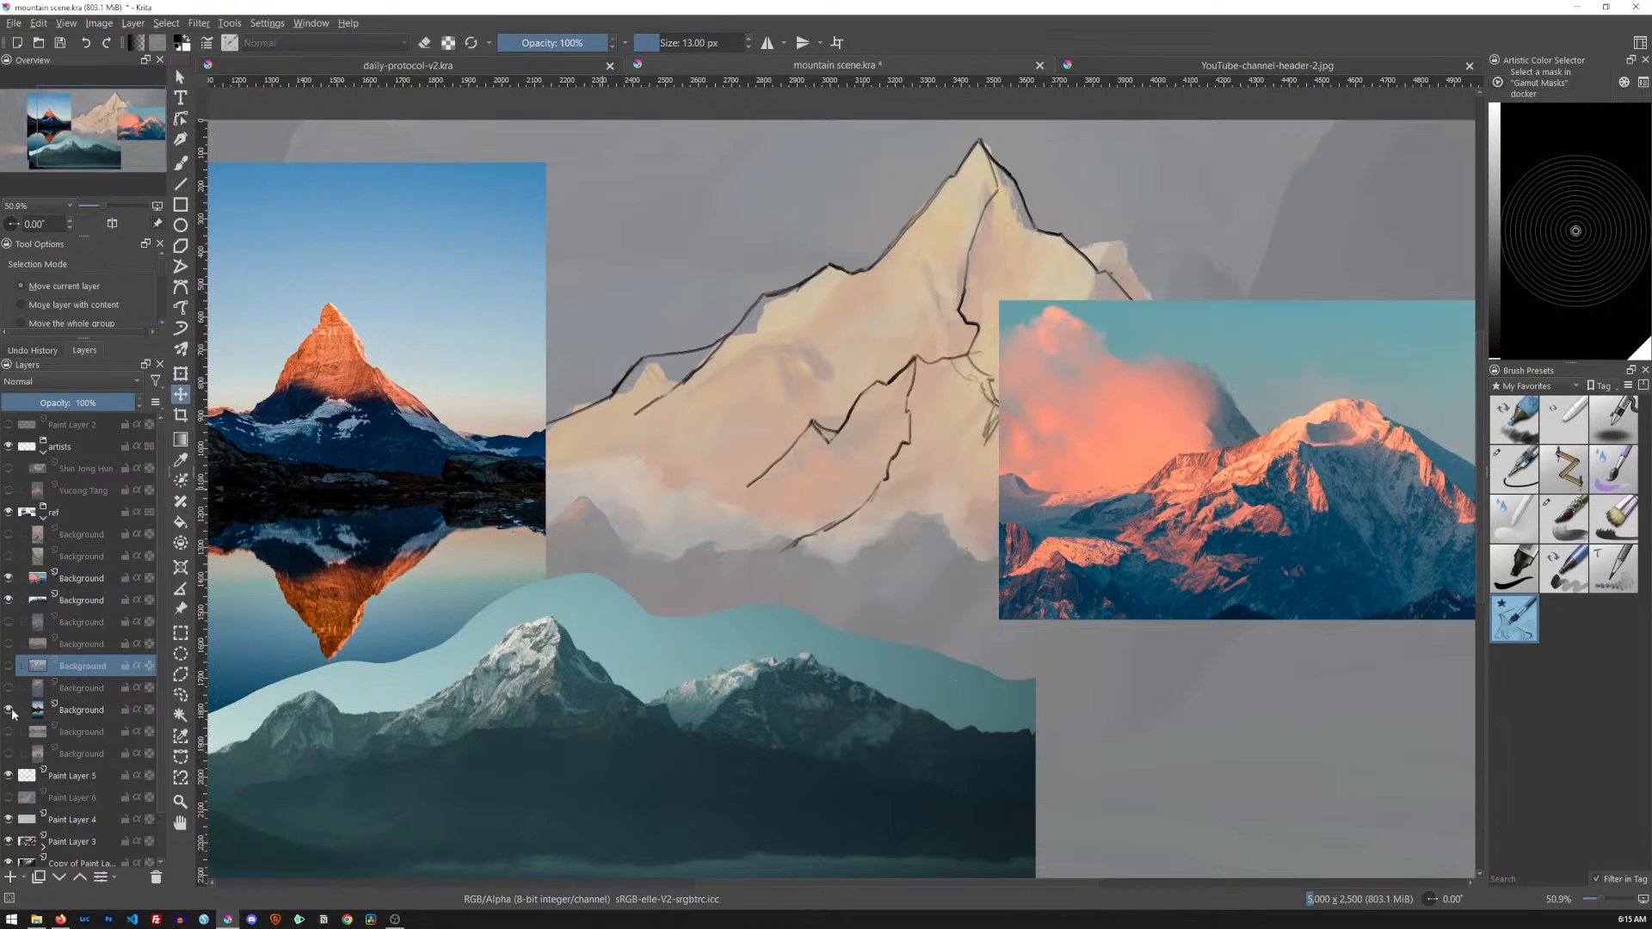
Show the photo of the sunlit mountain reflected in calm water, move it into full view, and hide it
{"action": "left_click", "coordinate": [10, 732]}
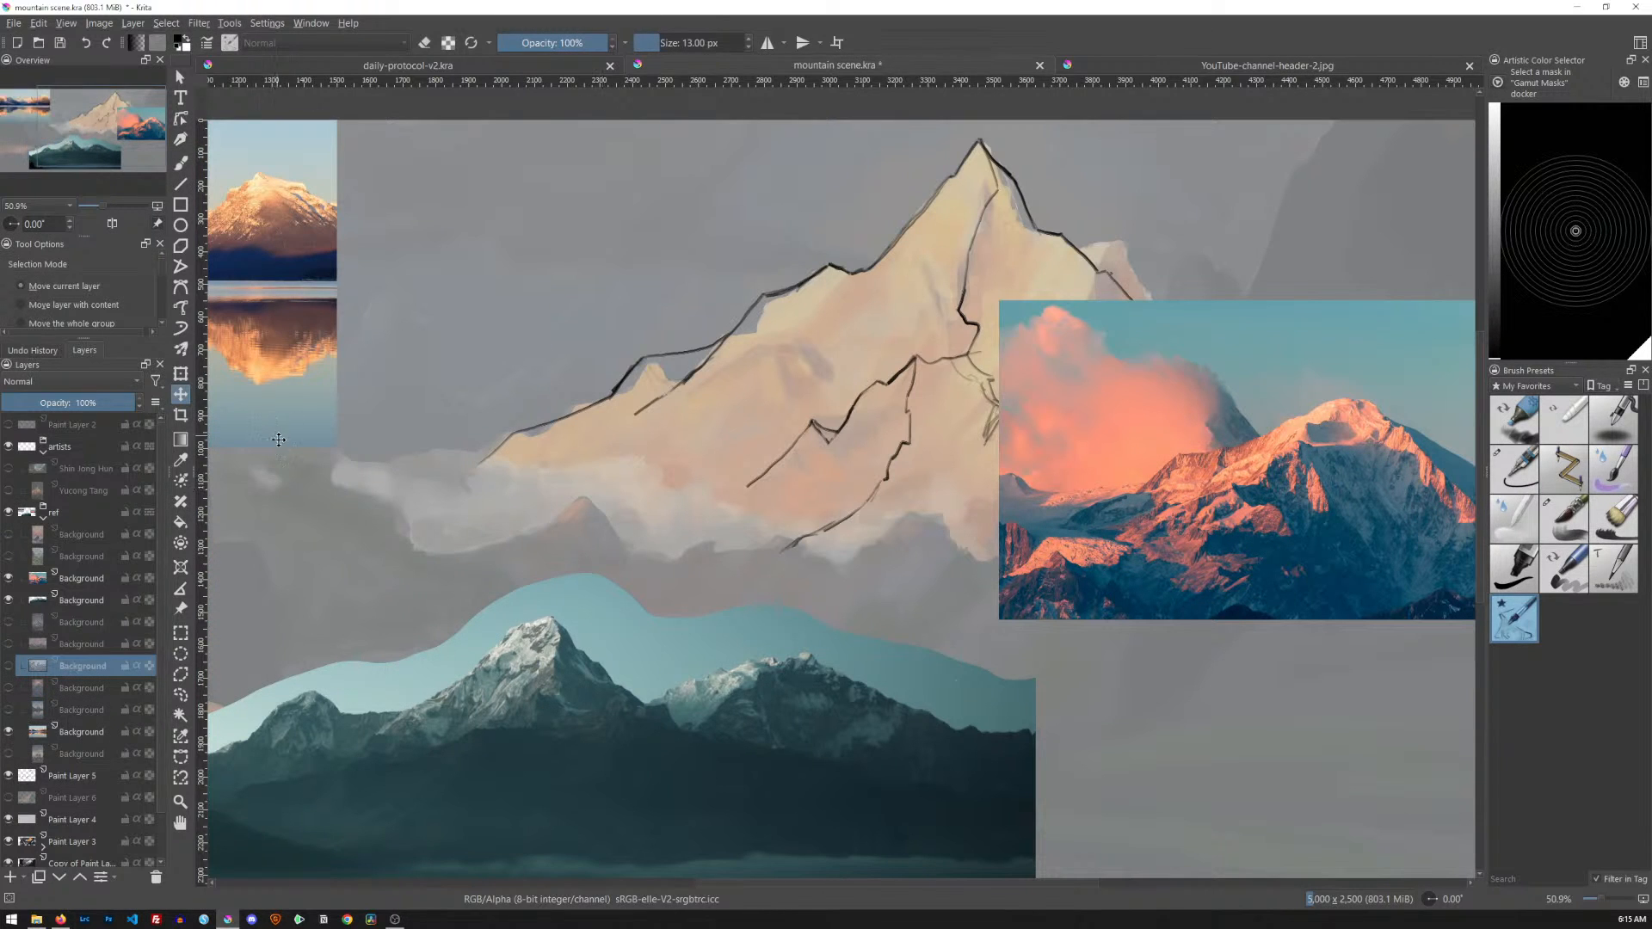
{"action": "left_click", "coordinate": [86, 733]}
{"action": "left_click_drag", "start_coordinate": [277, 274], "coordinate": [839, 389]}
{"action": "left_click", "coordinate": [7, 732]}
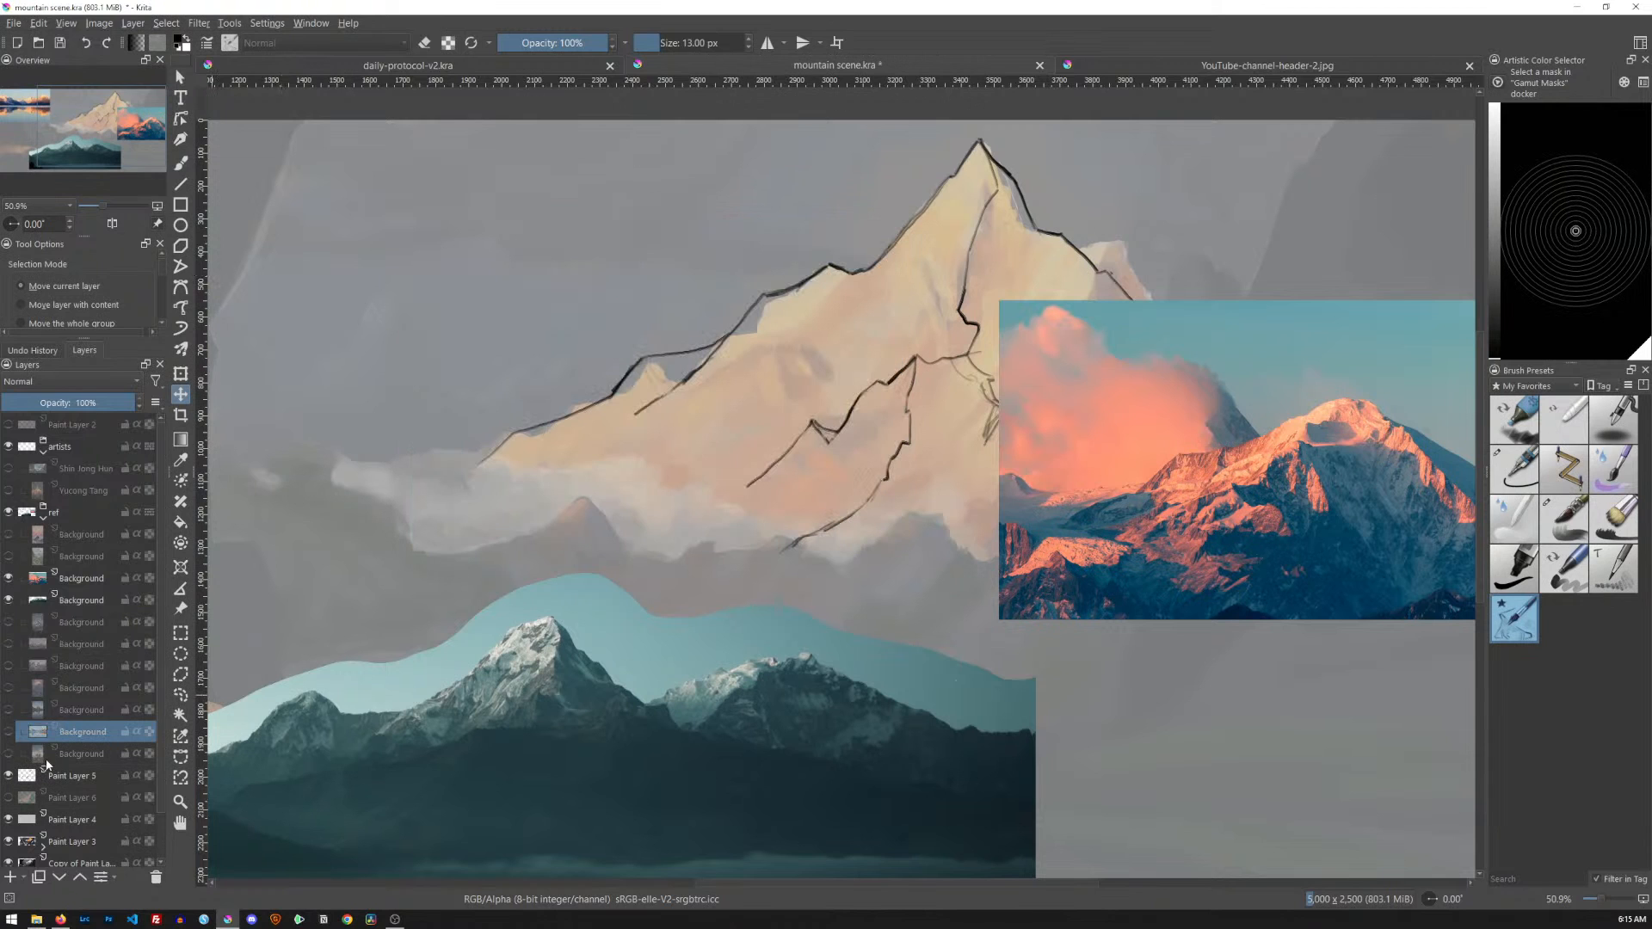
Show the photo of rock towers under bright clouds, move it into full view, hide it, and return to Paint Layer 5 with the brush
{"action": "left_click", "coordinate": [8, 755]}
{"action": "left_click", "coordinate": [67, 756]}
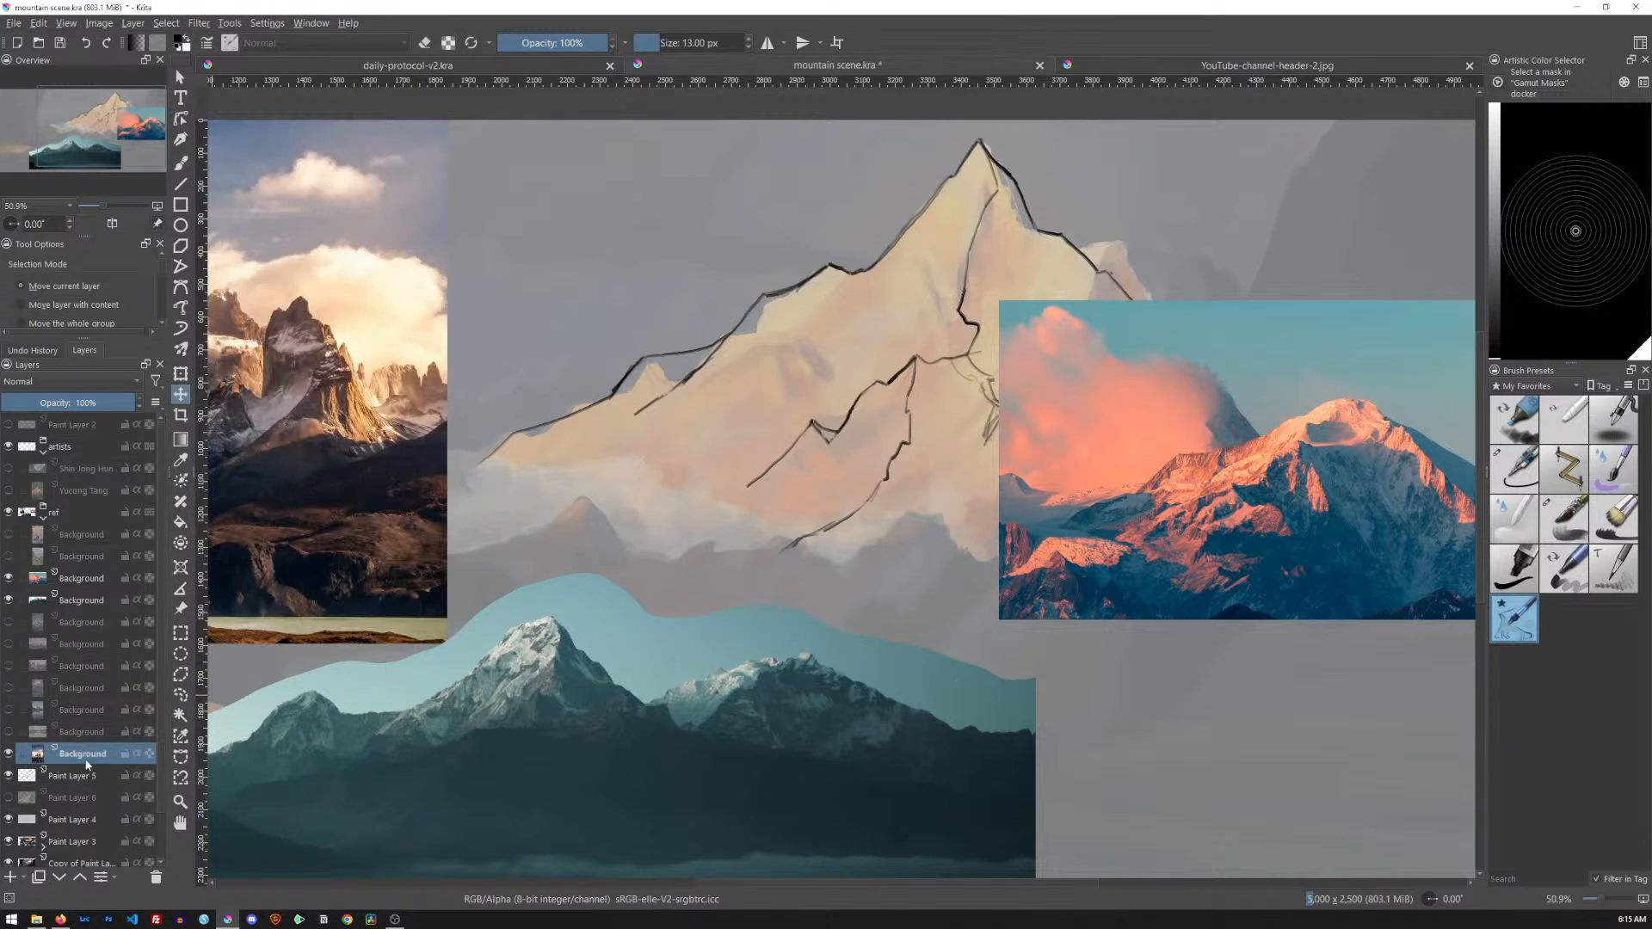
{"action": "mouse_move", "coordinate": [346, 432]}
{"action": "left_mouse_down"}
{"action": "mouse_move", "coordinate": [871, 454]}
{"action": "mouse_move", "coordinate": [809, 456]}
{"action": "left_mouse_up"}
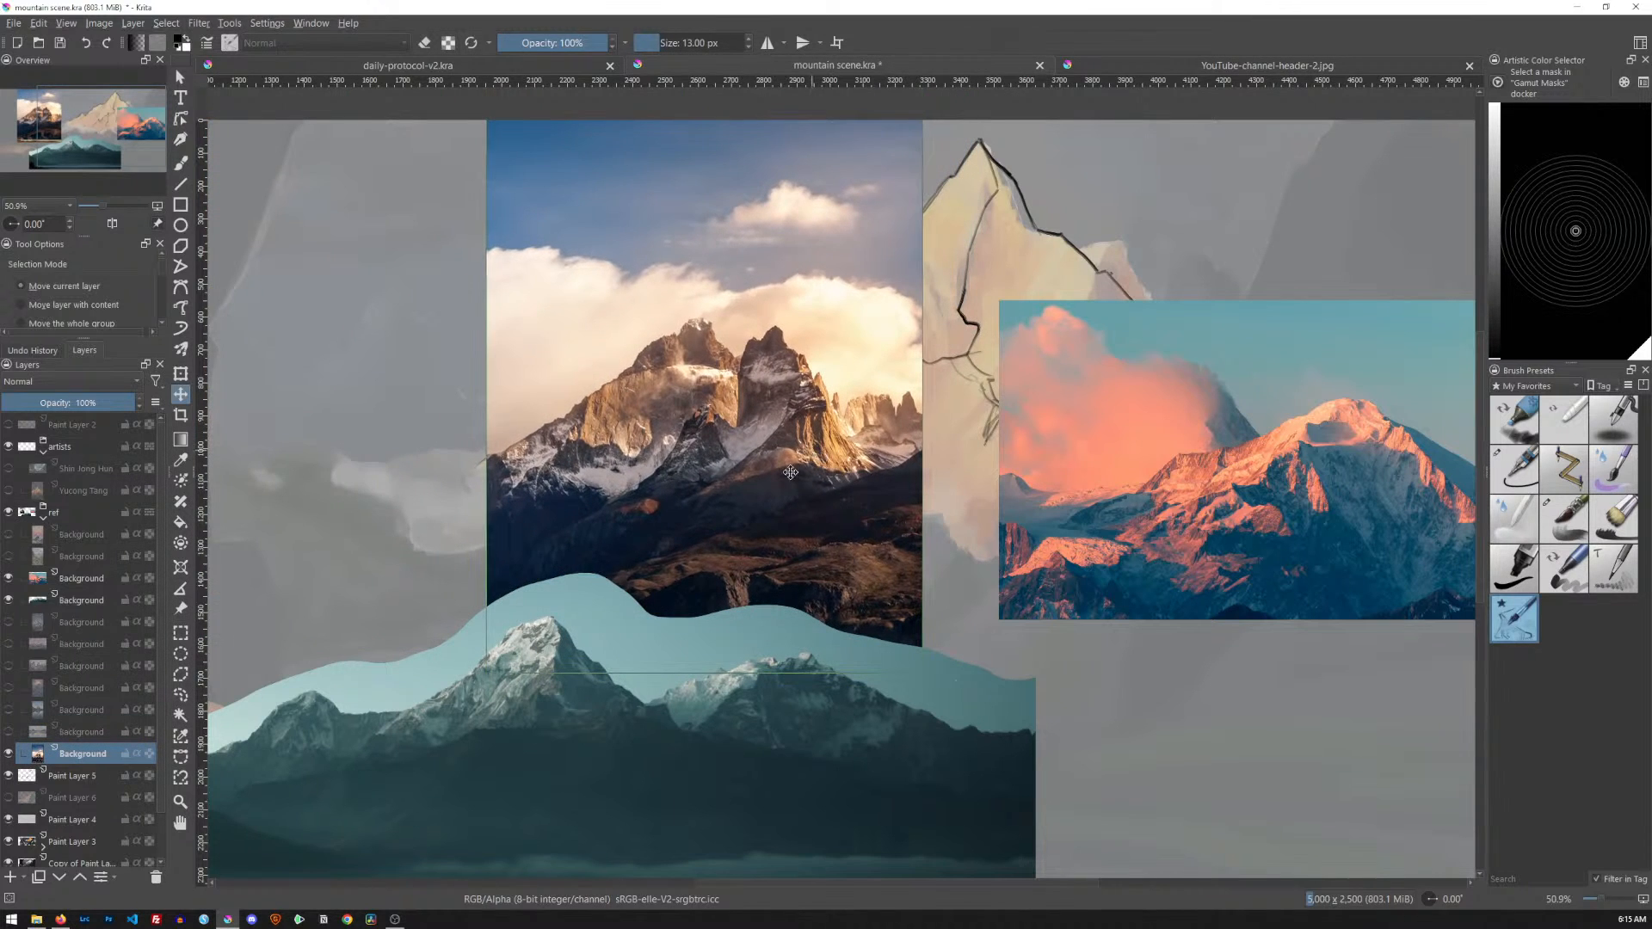
{"action": "left_click", "coordinate": [9, 755]}
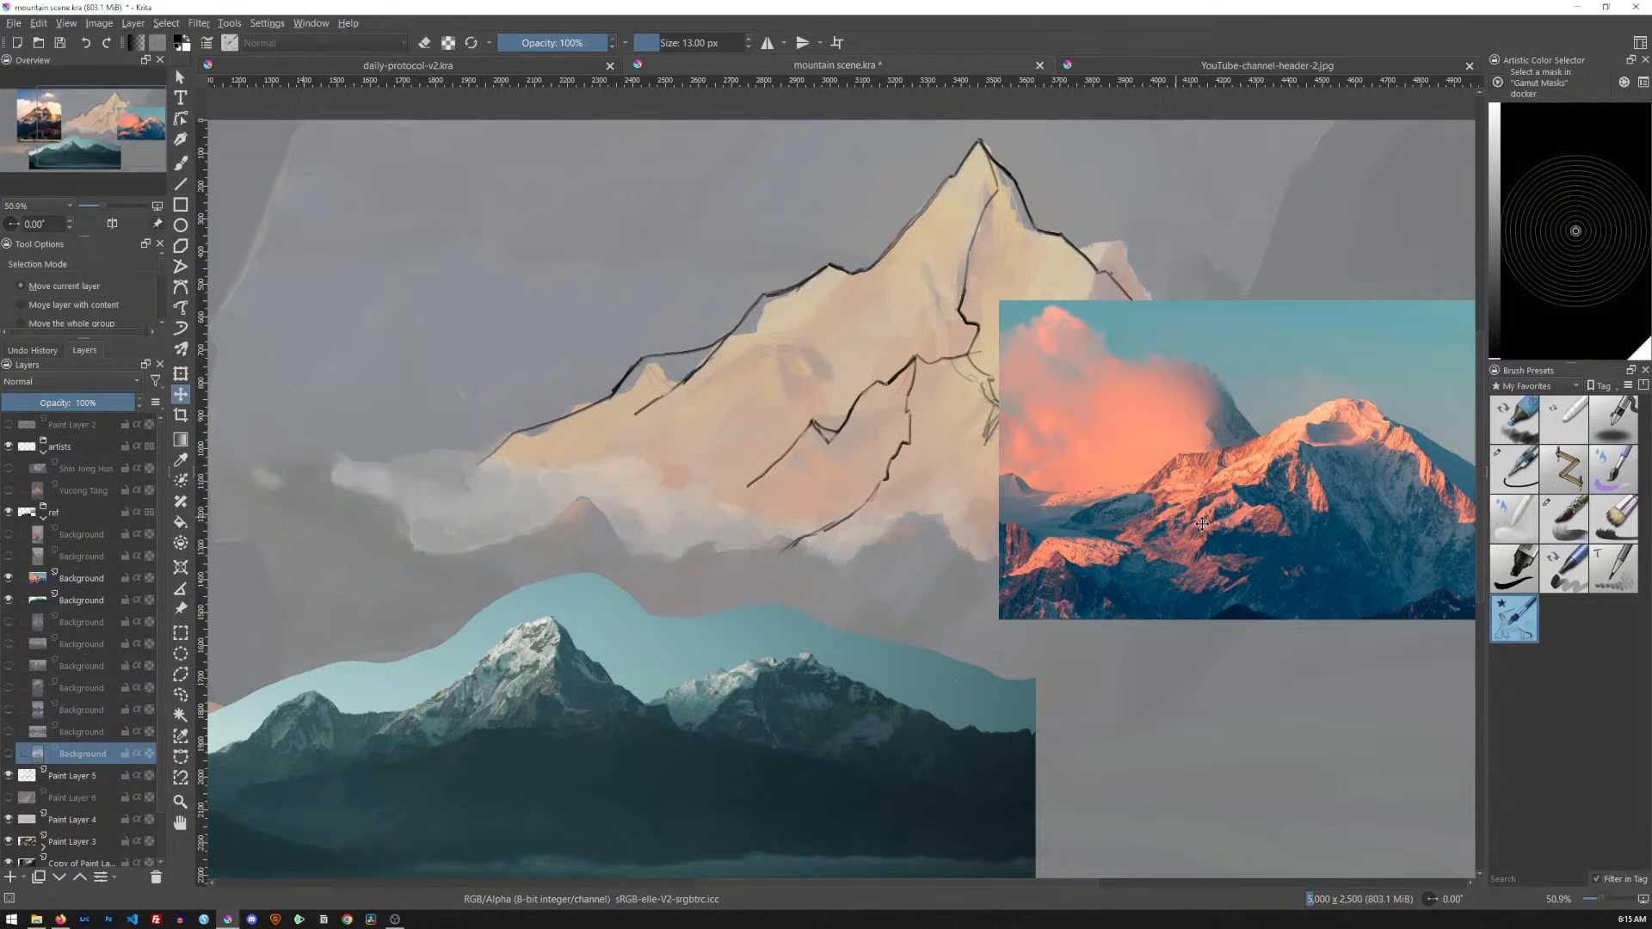
{"action": "key", "text": "b"}
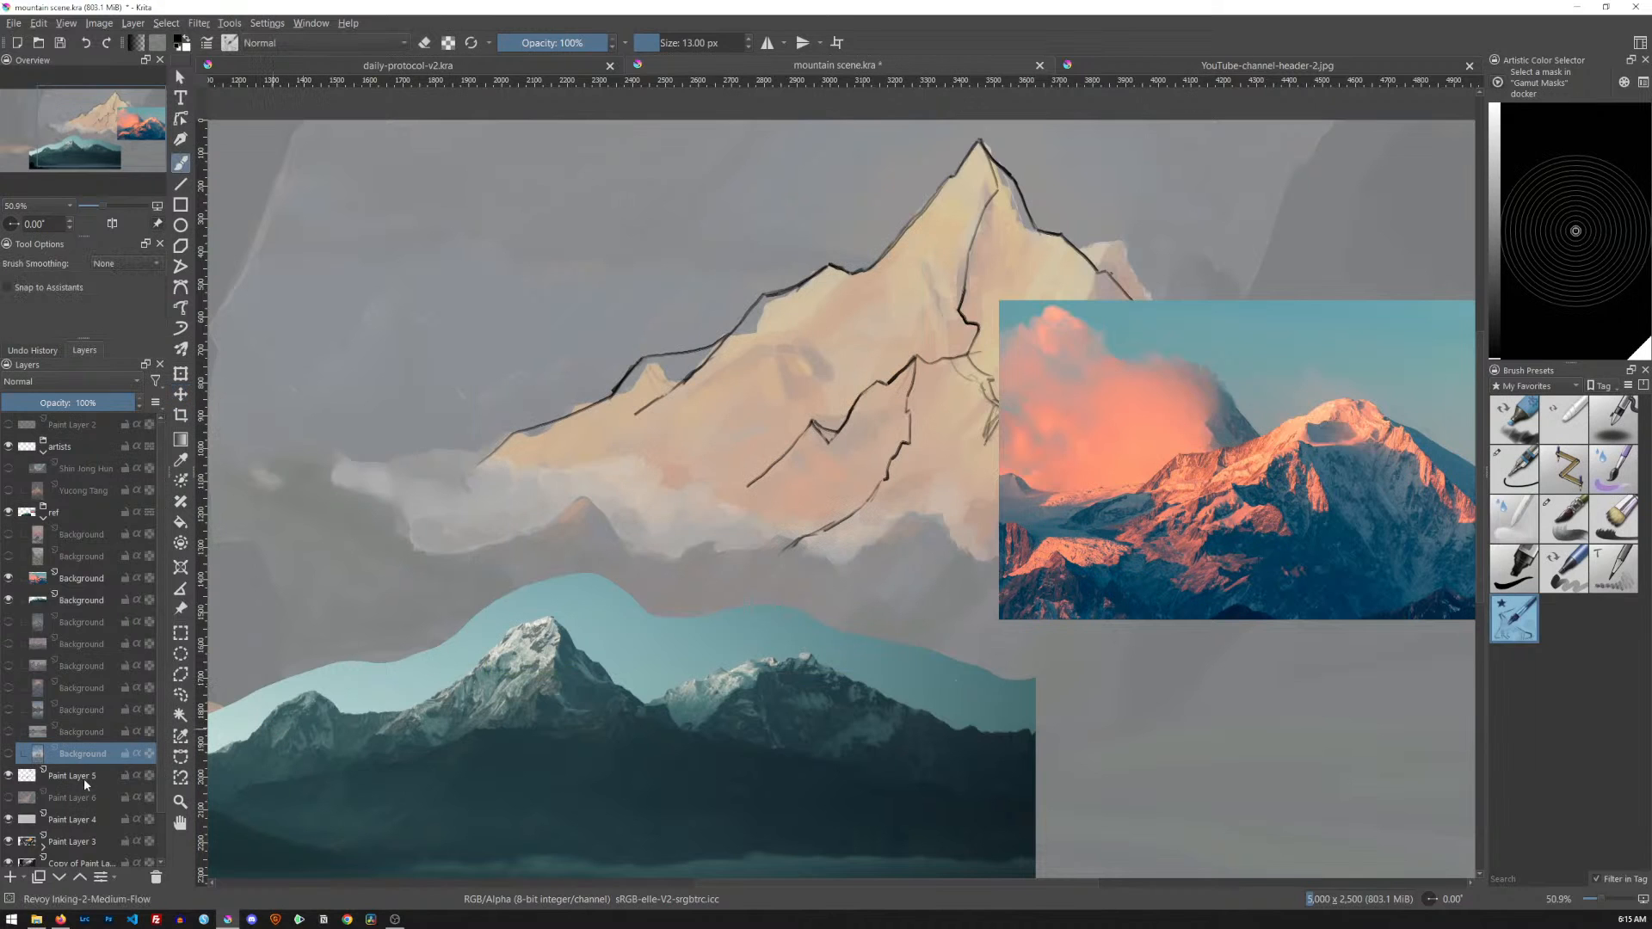
{"action": "left_click", "coordinate": [123, 777]}
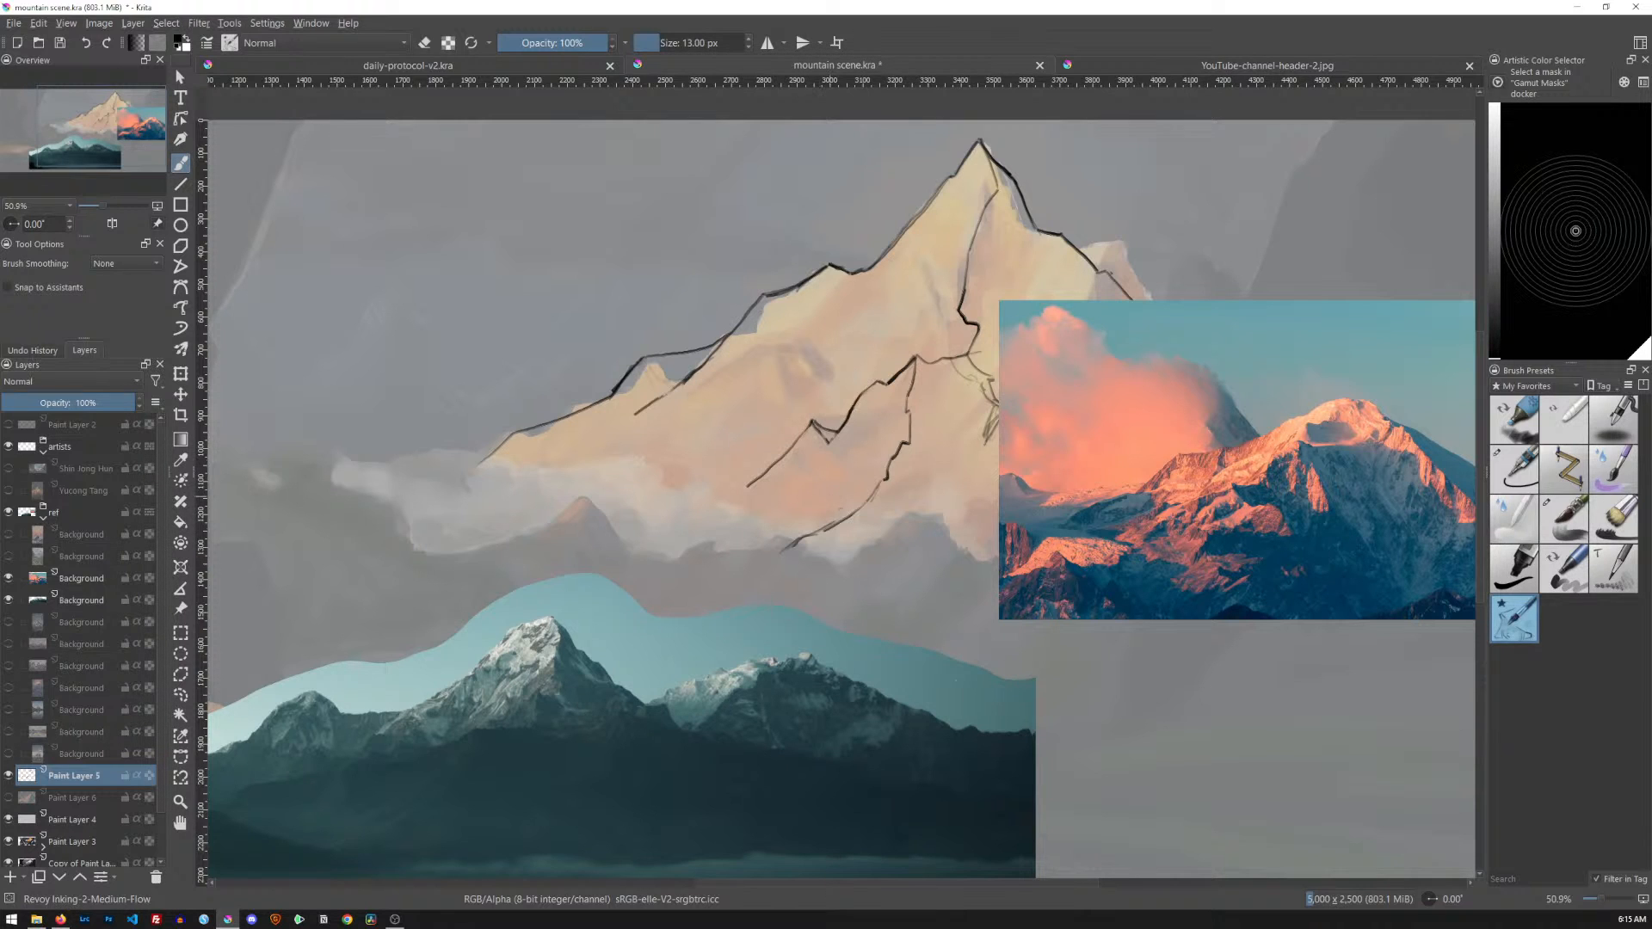
Enlarge the pink-cloud mountain photo and move it to the right, mostly clear of the painted mountain
{"action": "left_click", "coordinate": [94, 581]}
{"action": "key", "text": "t"}
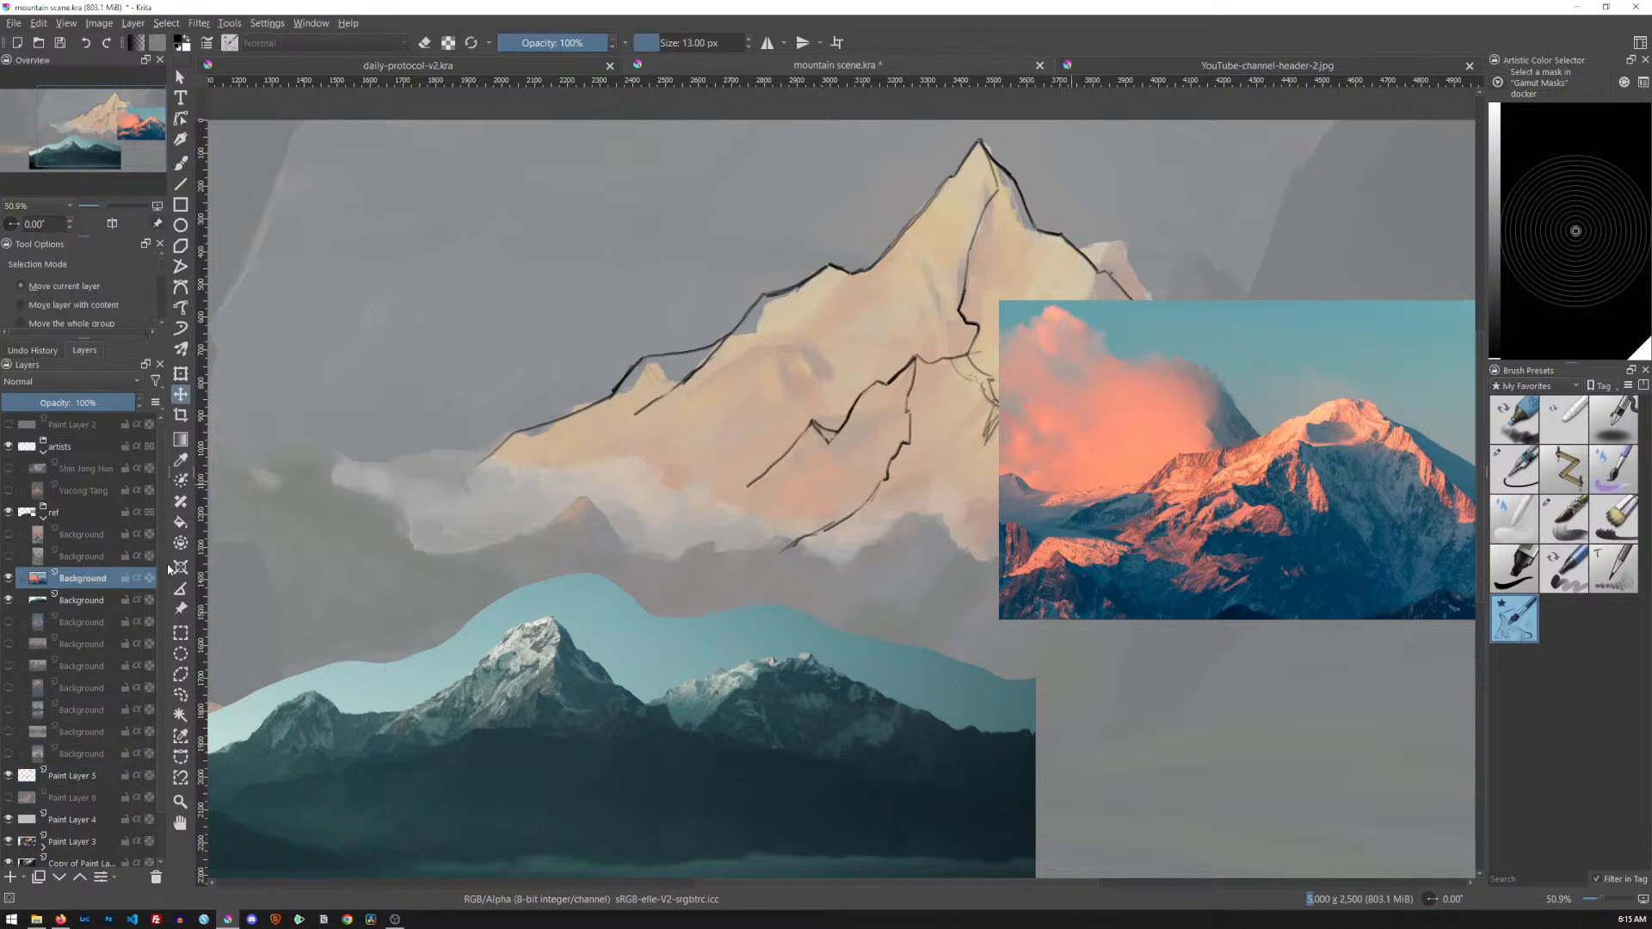
{"action": "key", "text": "ctrl+t"}
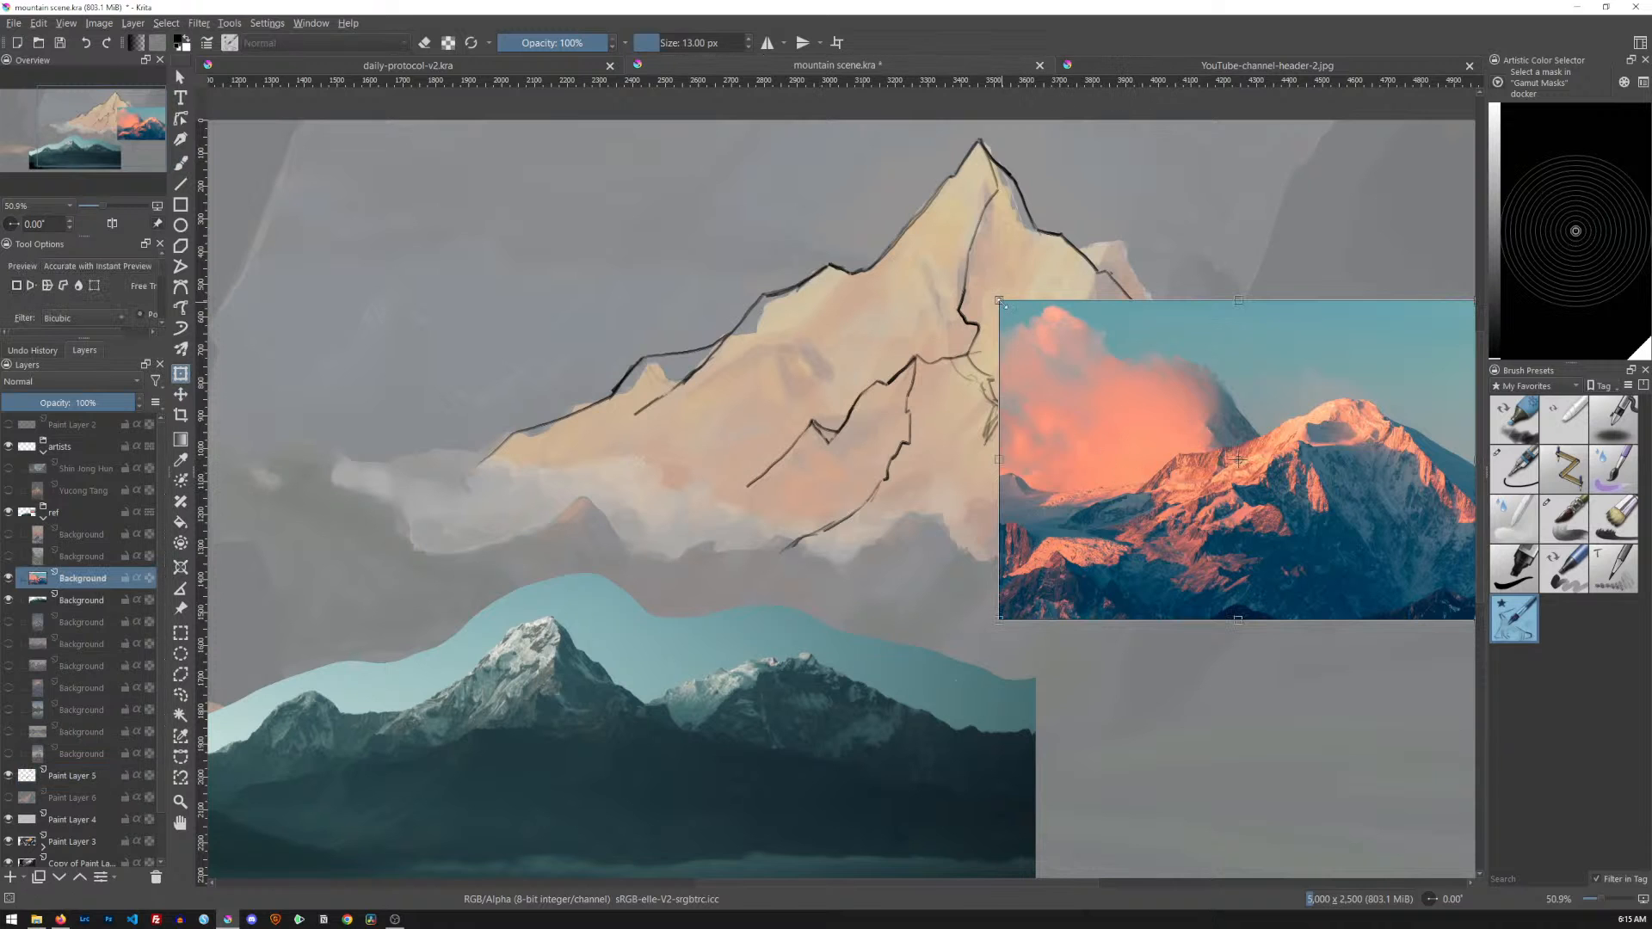
{"action": "left_click_drag", "start_coordinate": [1000, 300], "coordinate": [790, 205]}
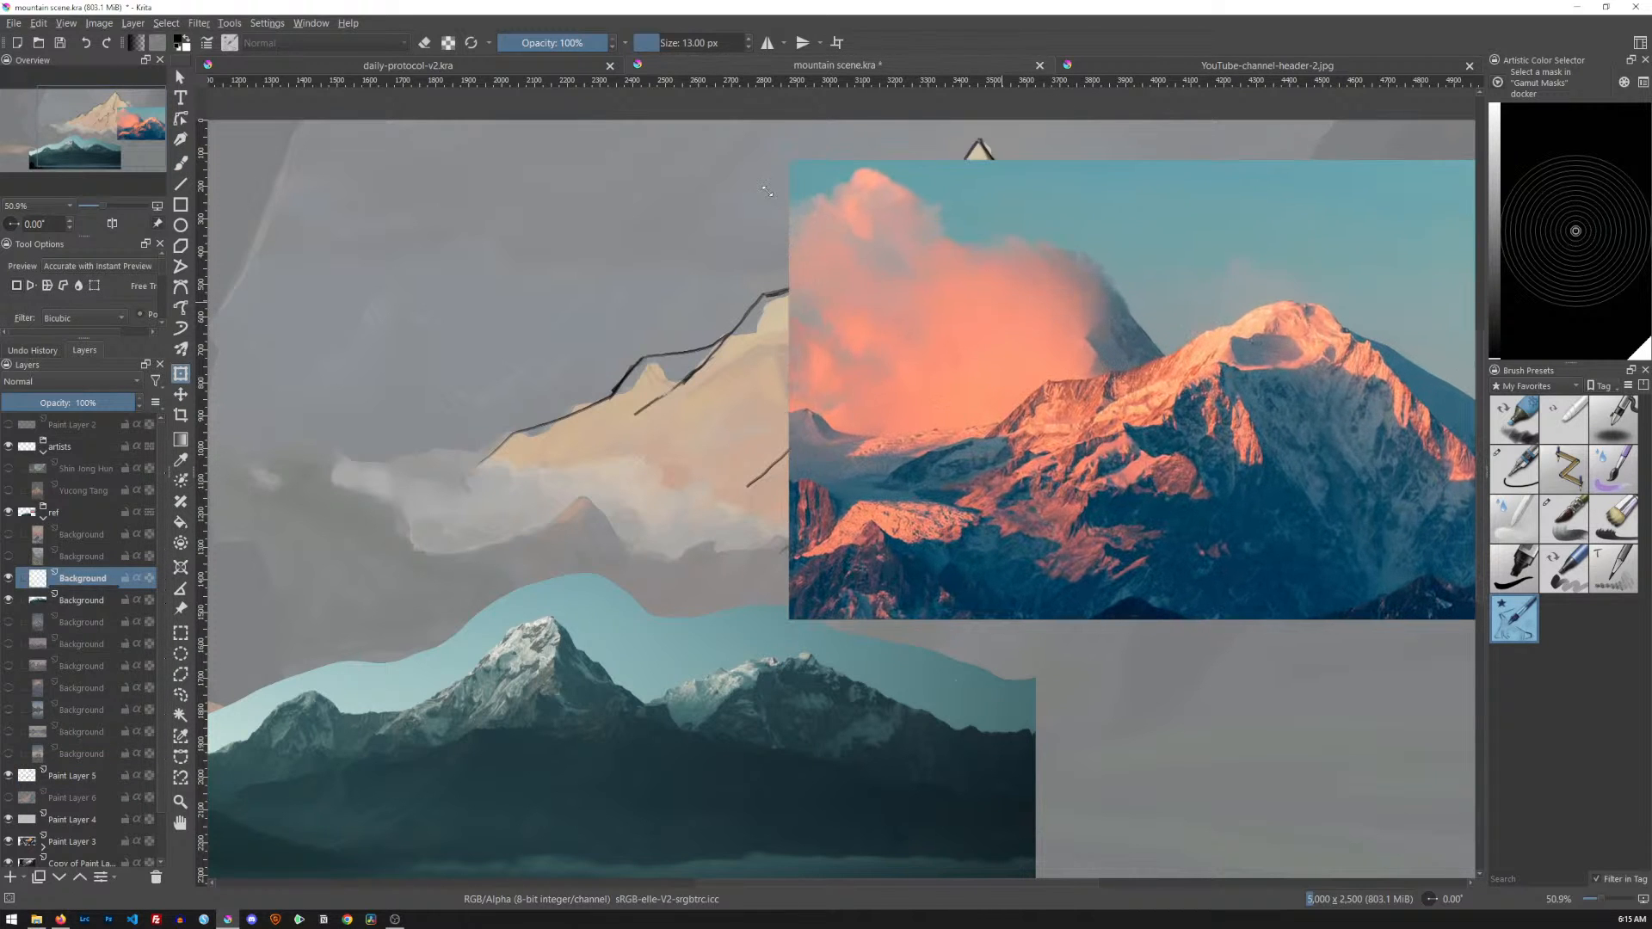
{"action": "key", "text": "Return"}
{"action": "key", "text": "t"}
{"action": "left_click_drag", "start_coordinate": [1088, 438], "coordinate": [1326, 439]}
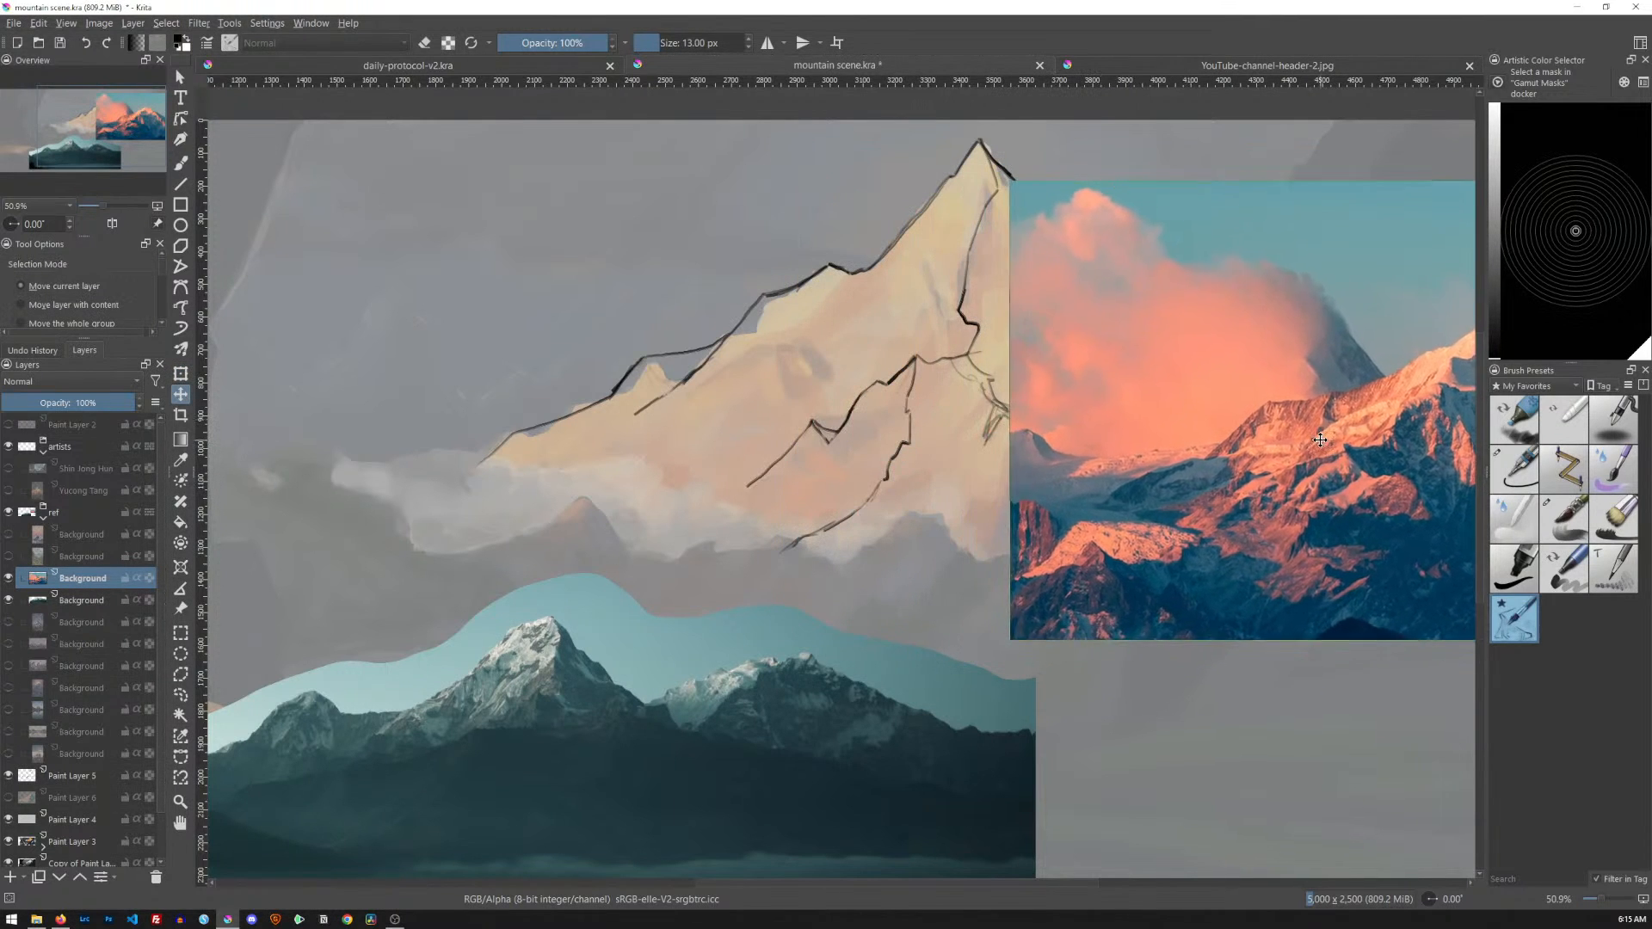
Sketch branching ridge lines off the lower bends of the central ridge on Paint Layer 5, undoing and redrawing the unsatisfactory strokes
{"action": "left_click", "coordinate": [83, 777]}
{"action": "key", "text": "b"}
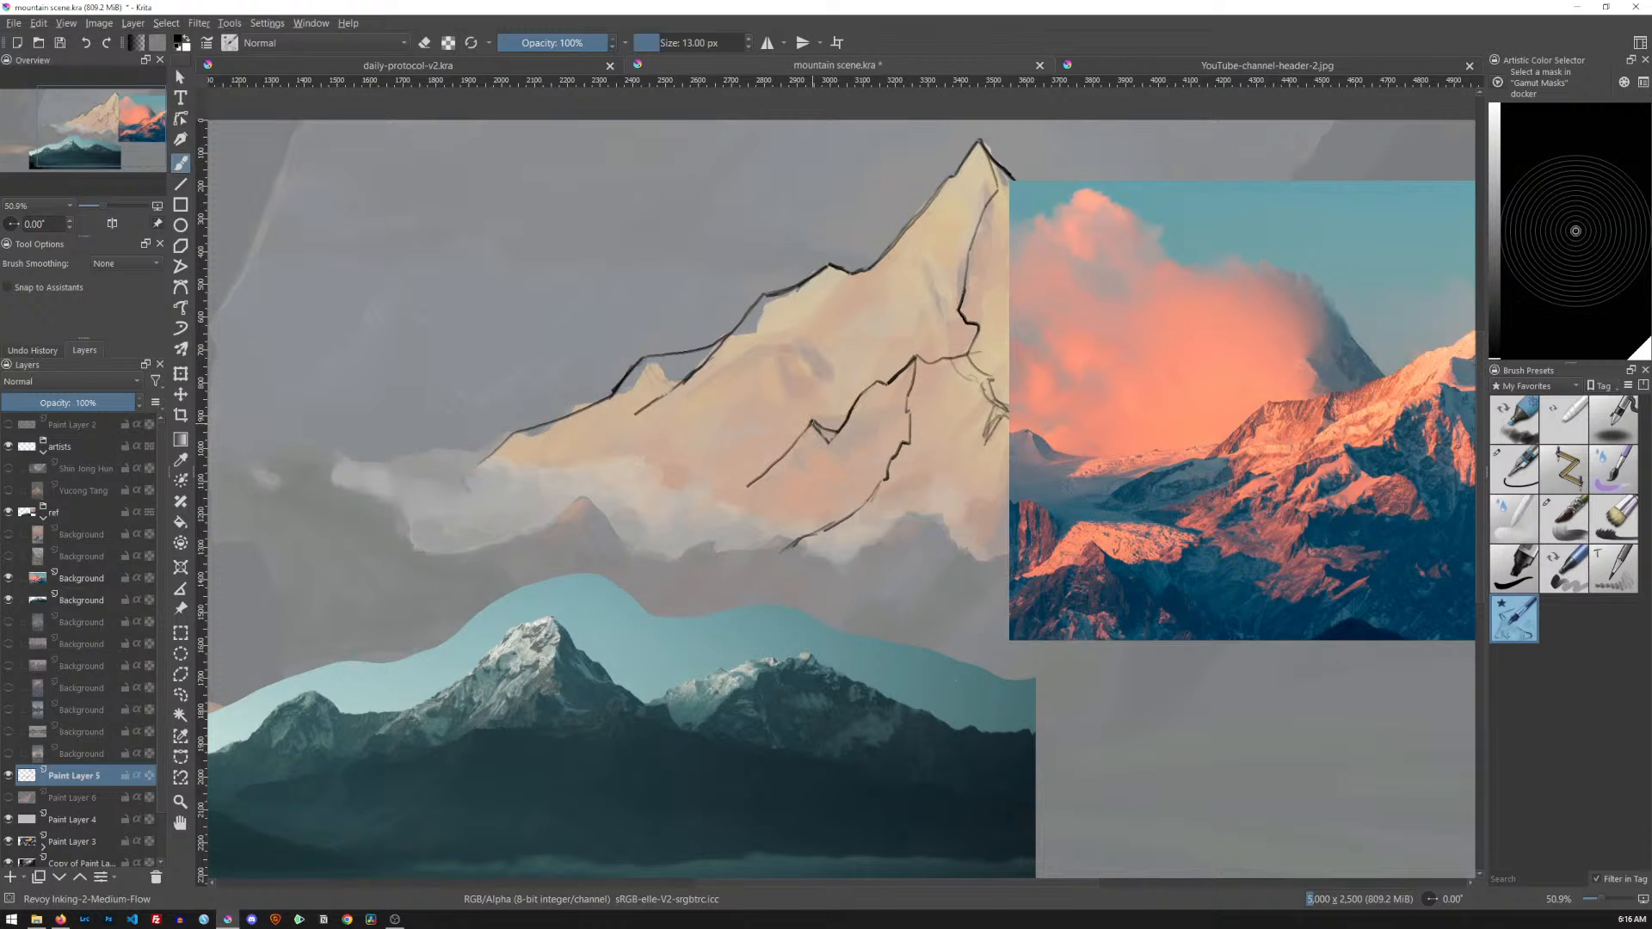
{"action": "mouse_move", "coordinate": [771, 442]}
{"action": "left_mouse_down"}
{"action": "mouse_move", "coordinate": [809, 425]}
{"action": "mouse_move", "coordinate": [732, 461]}
{"action": "left_mouse_up"}
{"action": "left_click_drag", "start_coordinate": [726, 462], "coordinate": [699, 470]}
{"action": "left_click_drag", "start_coordinate": [697, 470], "coordinate": [647, 493]}
{"action": "key", "text": "ctrl+z"}
{"action": "key", "text": "ctrl+z"}
{"action": "left_click_drag", "start_coordinate": [811, 422], "coordinate": [746, 449]}
{"action": "key", "text": "ctrl+z"}
{"action": "left_click_drag", "start_coordinate": [811, 422], "coordinate": [727, 455]}
{"action": "key", "text": "ctrl+z"}
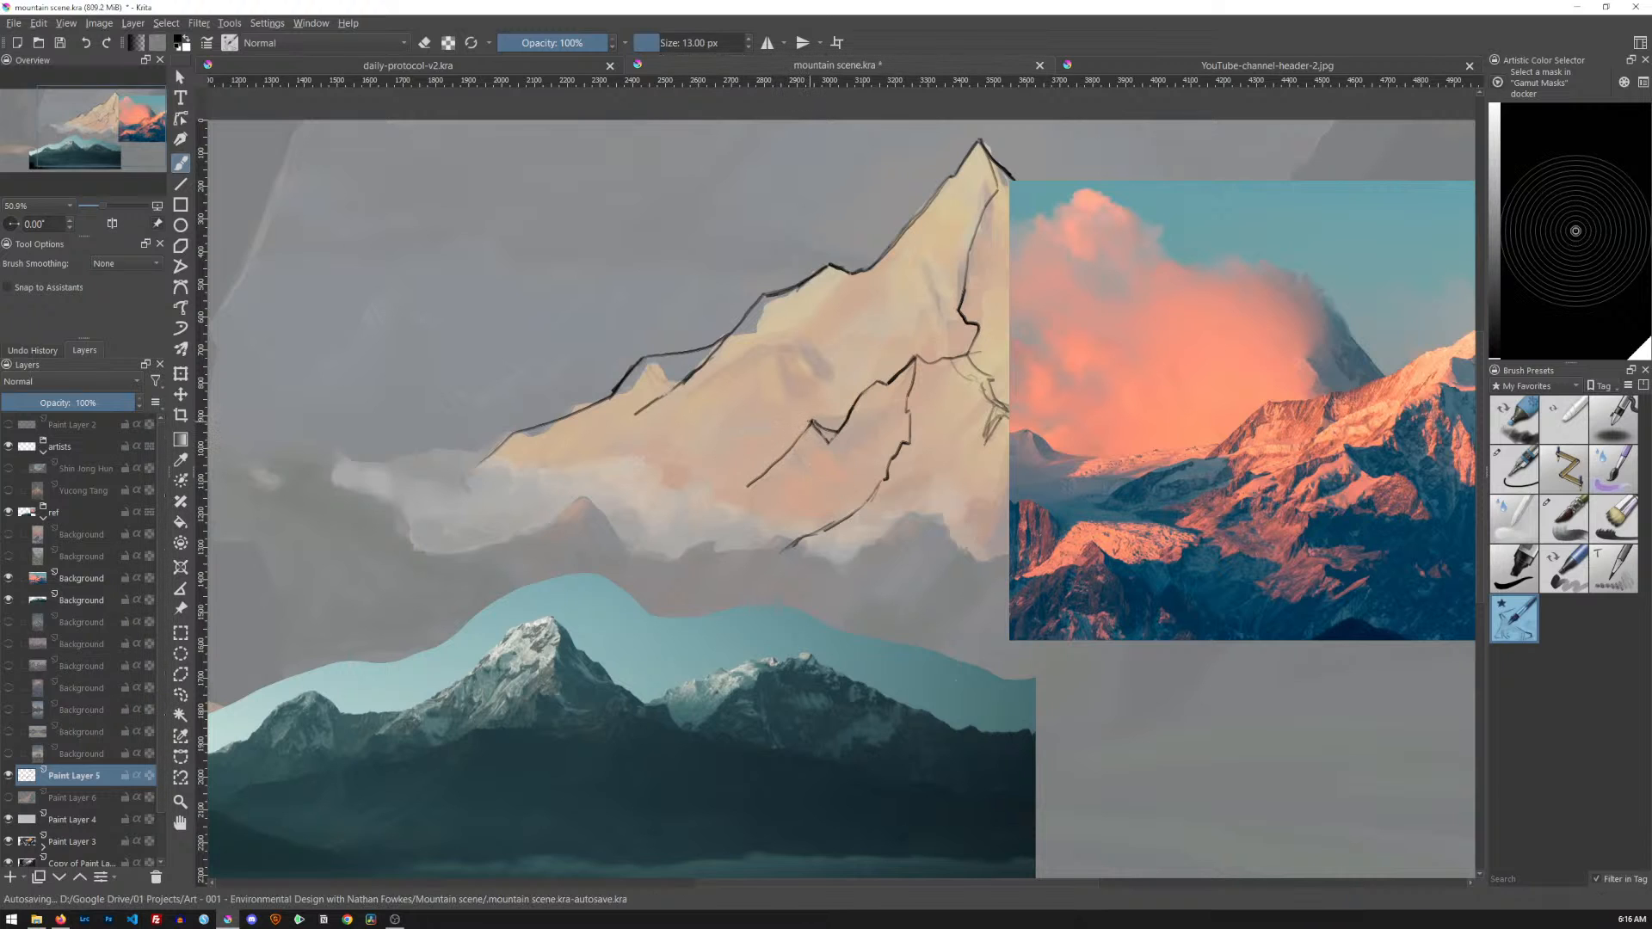
{"action": "left_click_drag", "start_coordinate": [811, 422], "coordinate": [727, 452]}
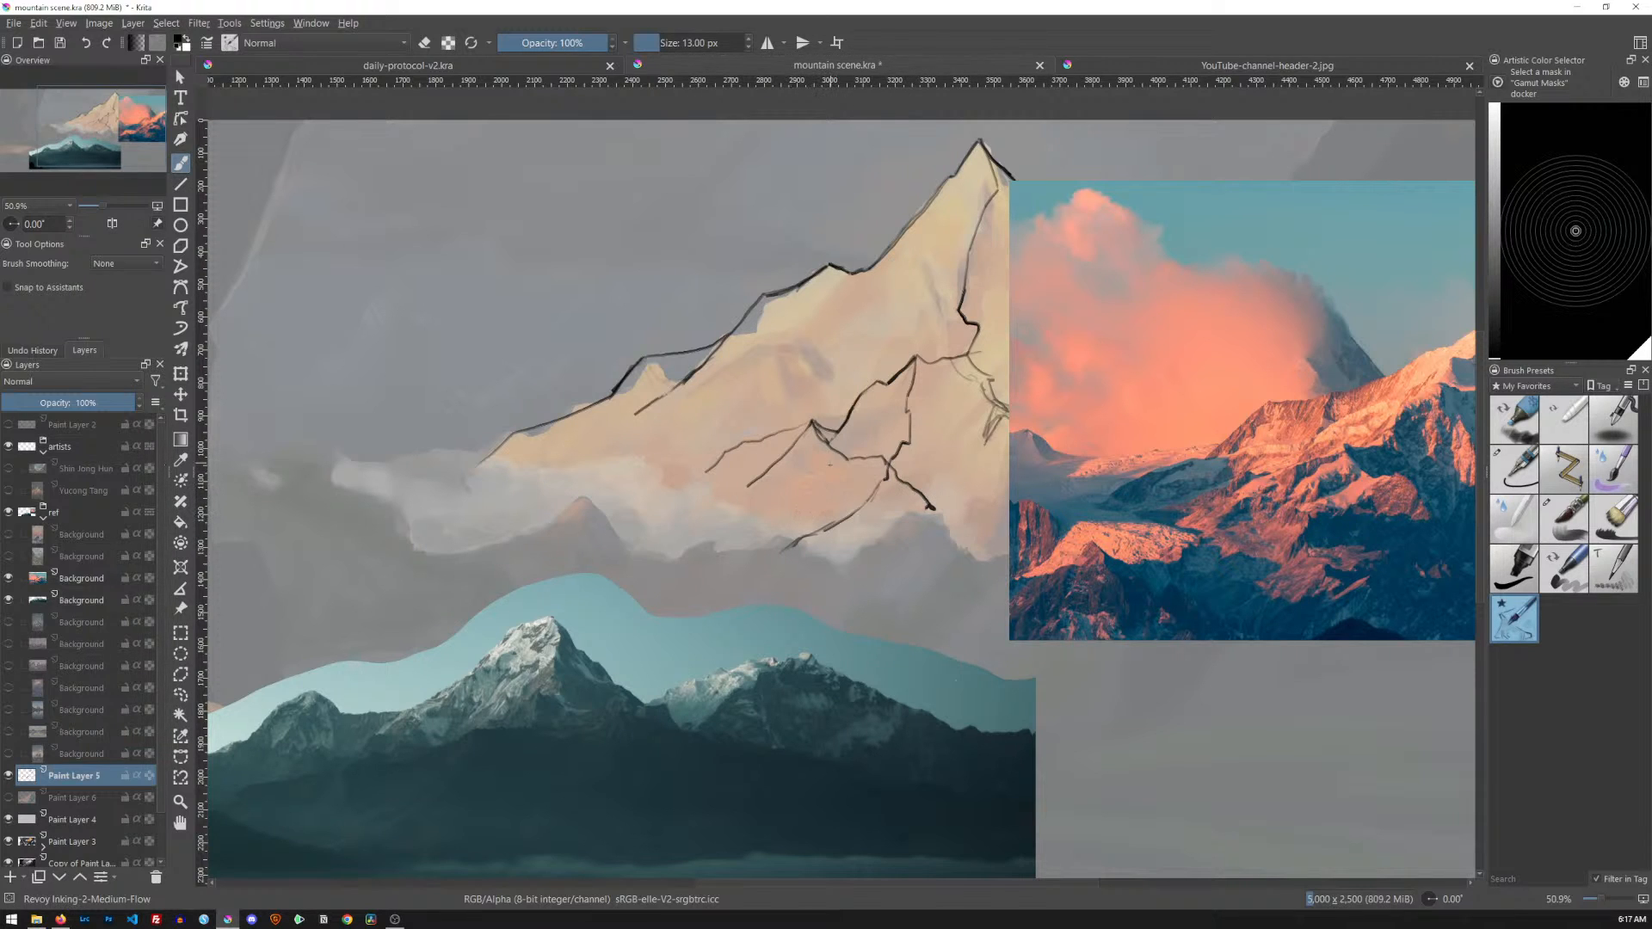
Nudge the ridge sketch slightly up and to the left over the painted mountain
{"action": "key", "text": "e"}
{"action": "key", "text": "t"}
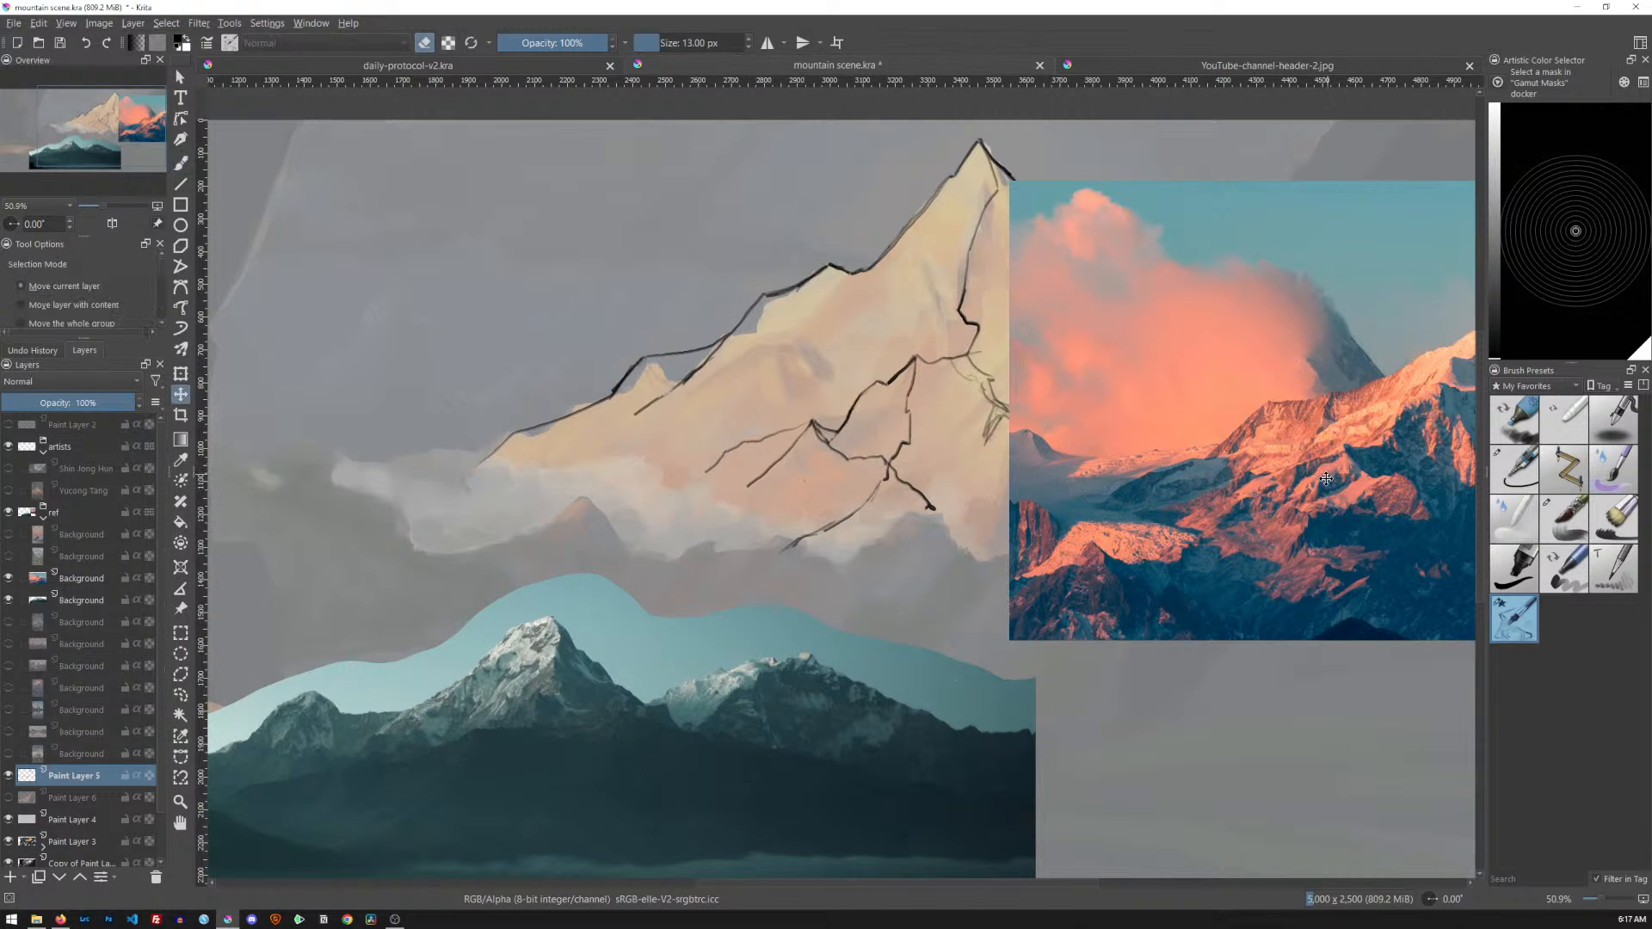
{"action": "mouse_move", "coordinate": [1322, 453]}
{"action": "left_mouse_down"}
{"action": "mouse_move", "coordinate": [1309, 450]}
{"action": "mouse_move", "coordinate": [1324, 459]}
{"action": "left_mouse_up"}
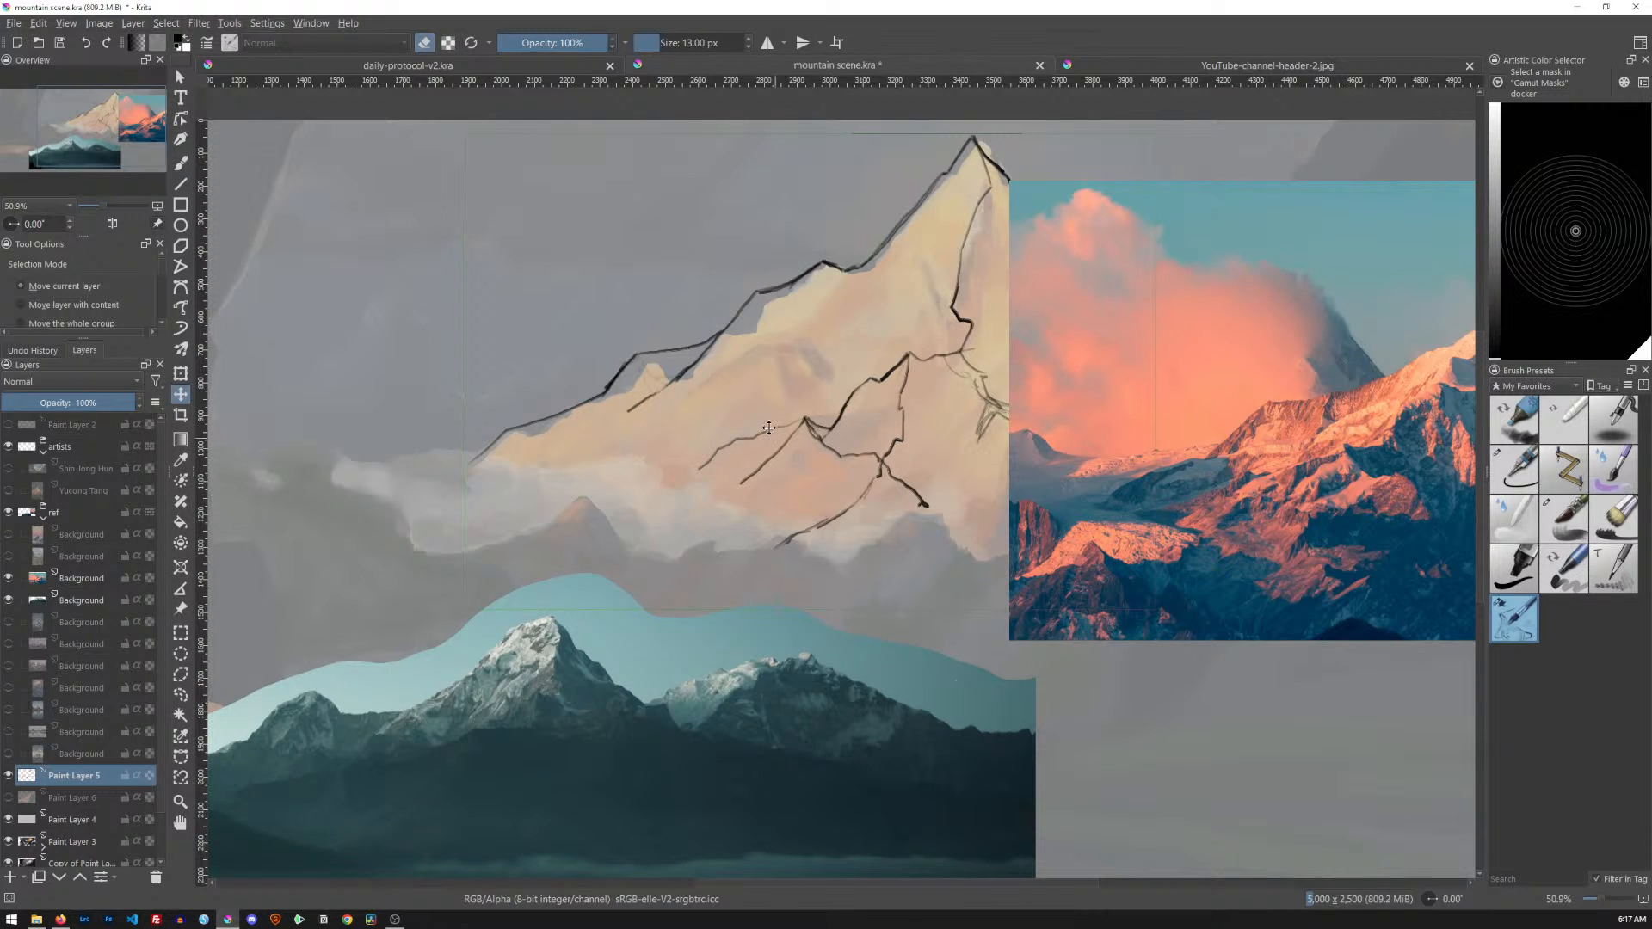
{"action": "key", "text": "b"}
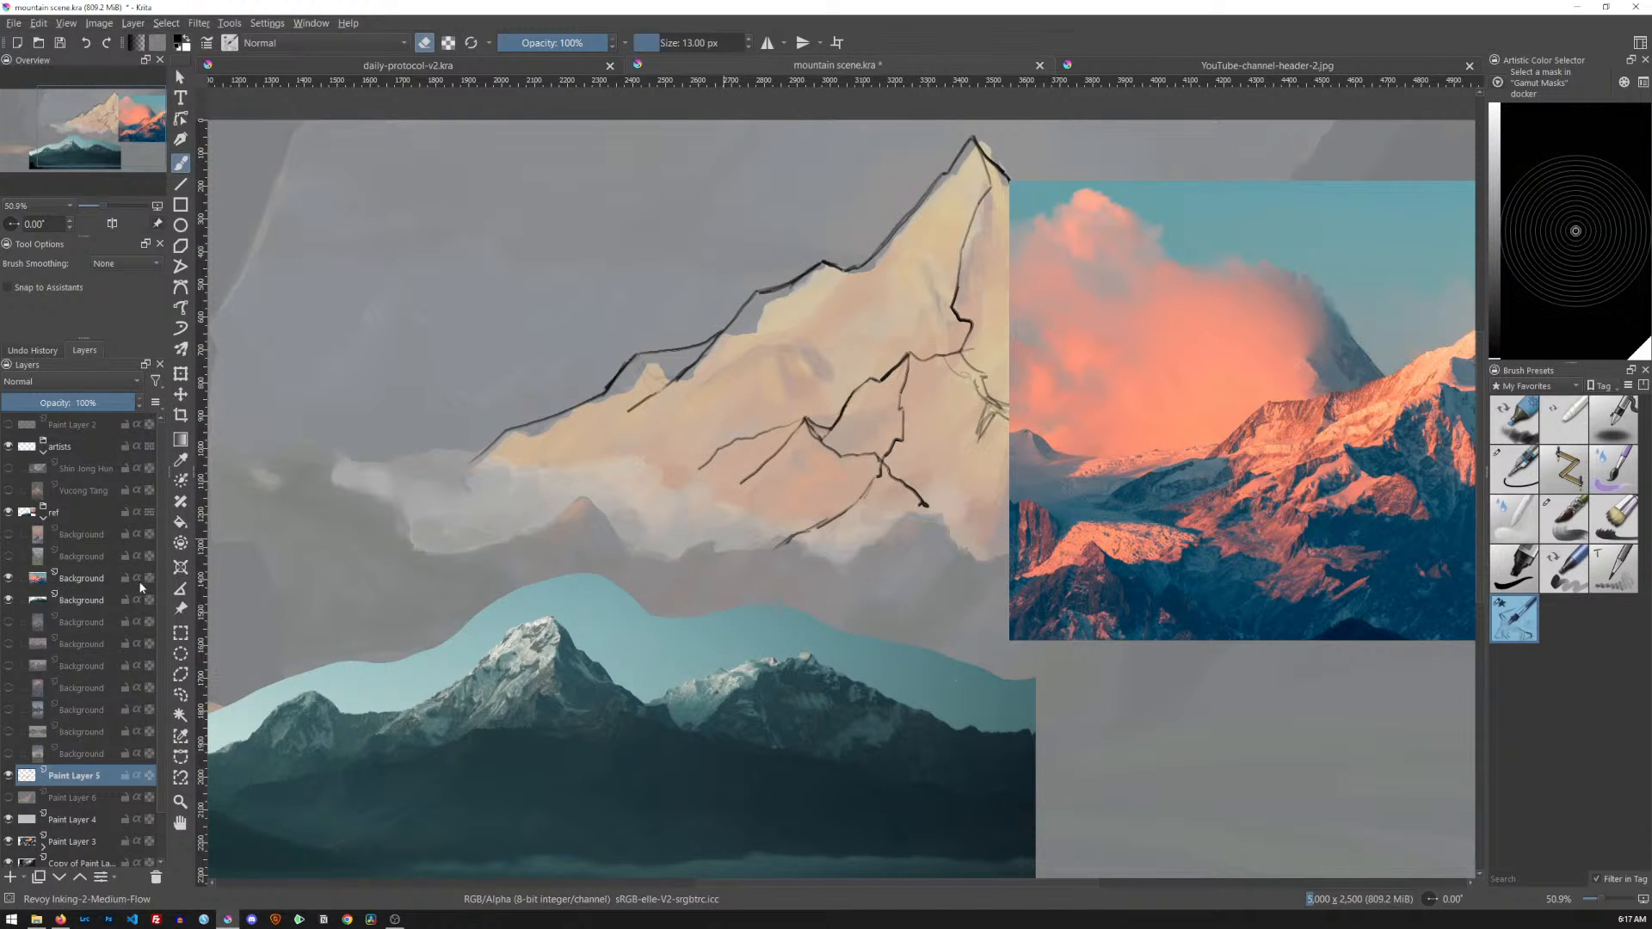
Add a paint layer at the top of the ref group and set up the Chris Writing brush in bright red at 5 px
{"action": "left_click", "coordinate": [133, 535]}
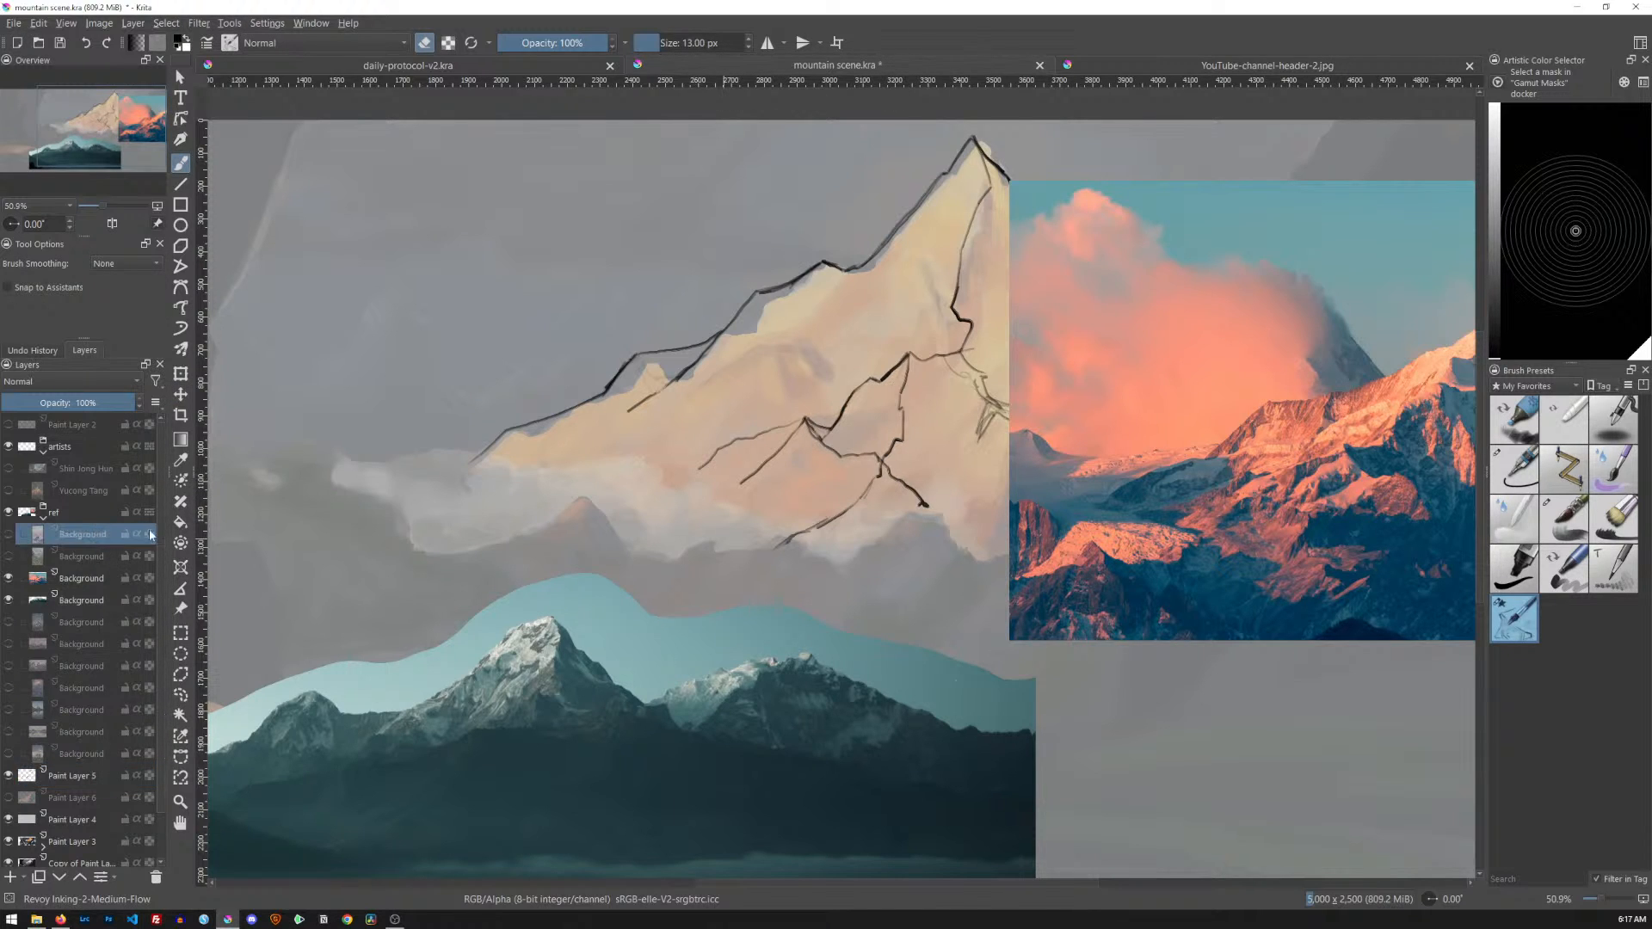
{"action": "key", "text": "Insert"}
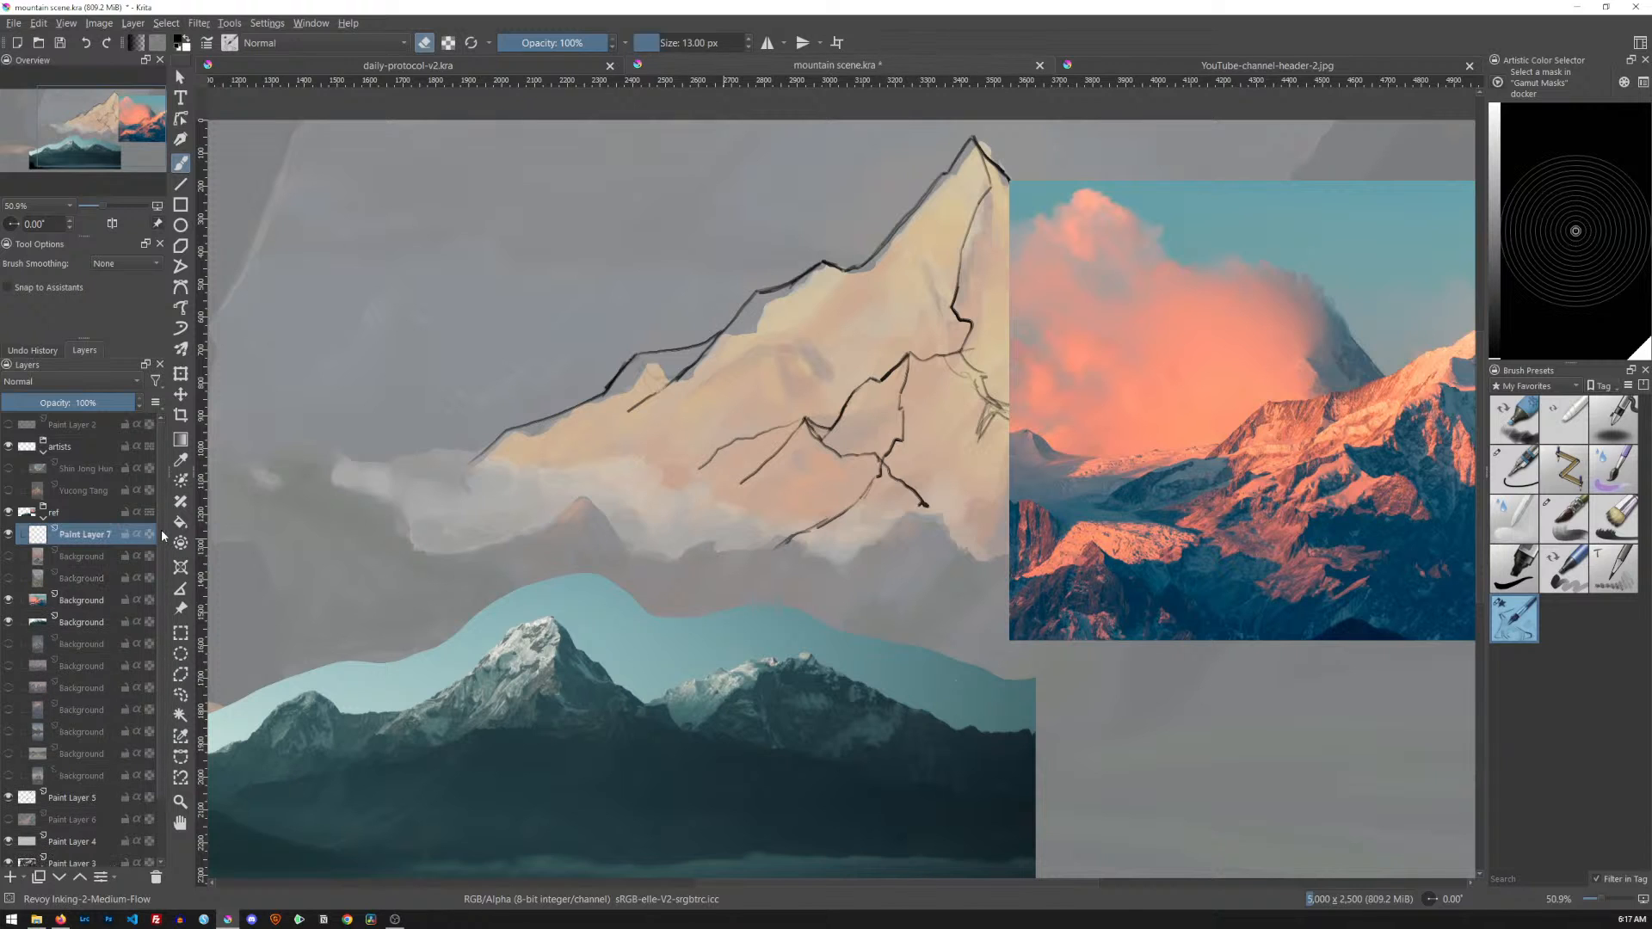
{"action": "left_click", "coordinate": [1511, 231]}
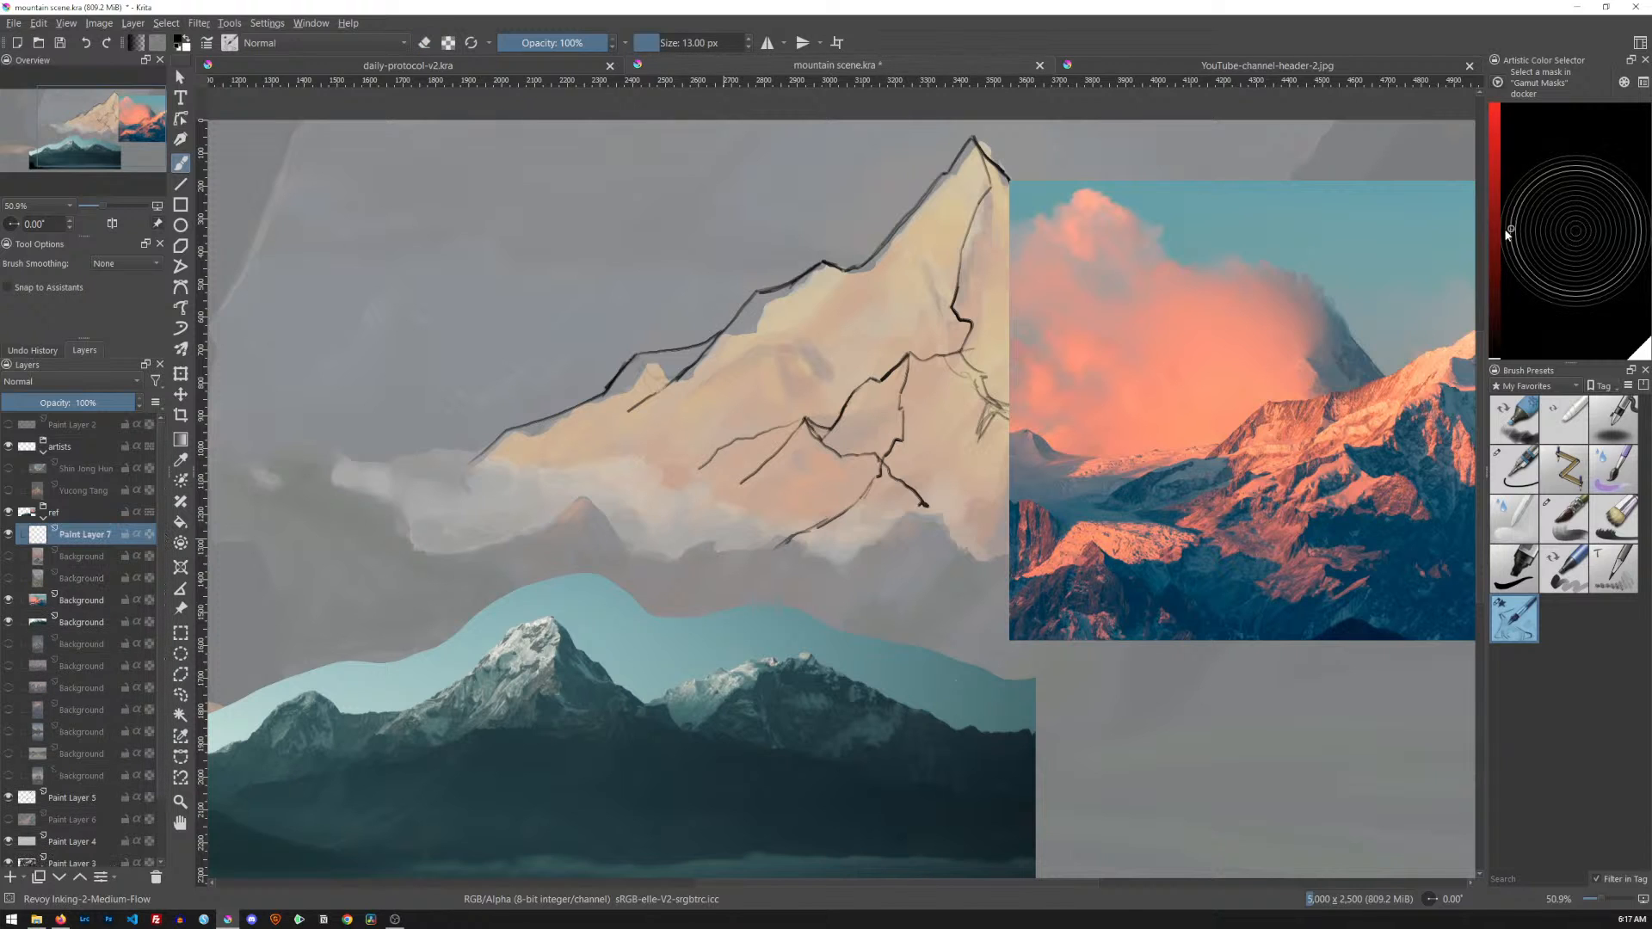
{"action": "left_click", "coordinate": [1493, 144]}
{"action": "left_click", "coordinate": [1494, 106]}
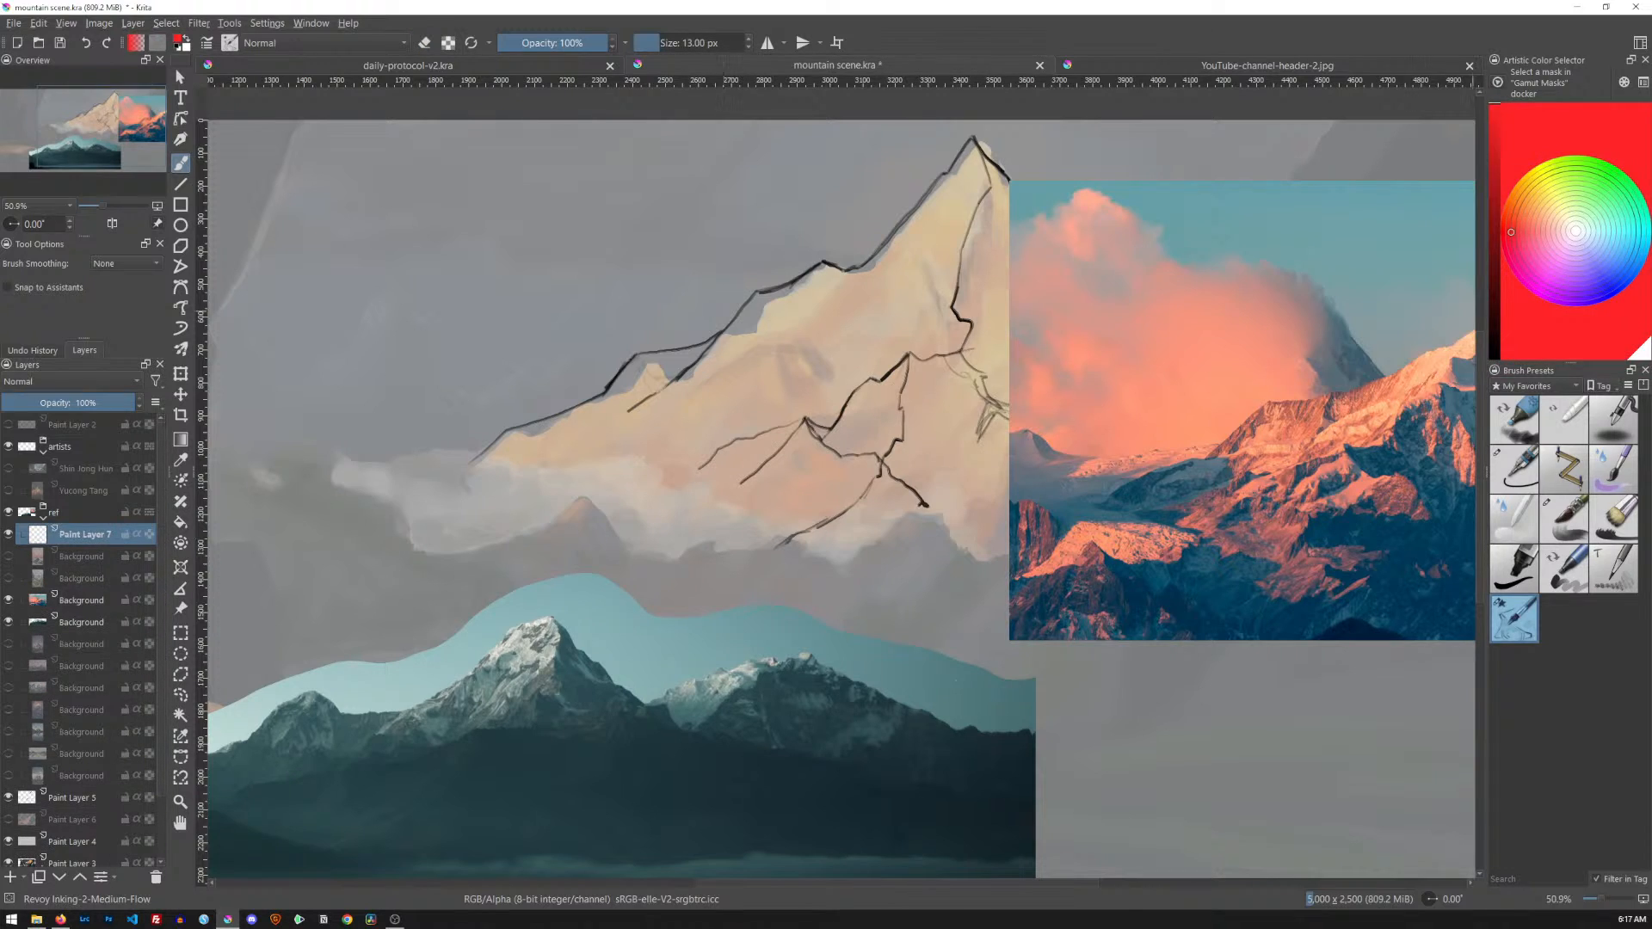
{"action": "left_click", "coordinate": [1506, 486]}
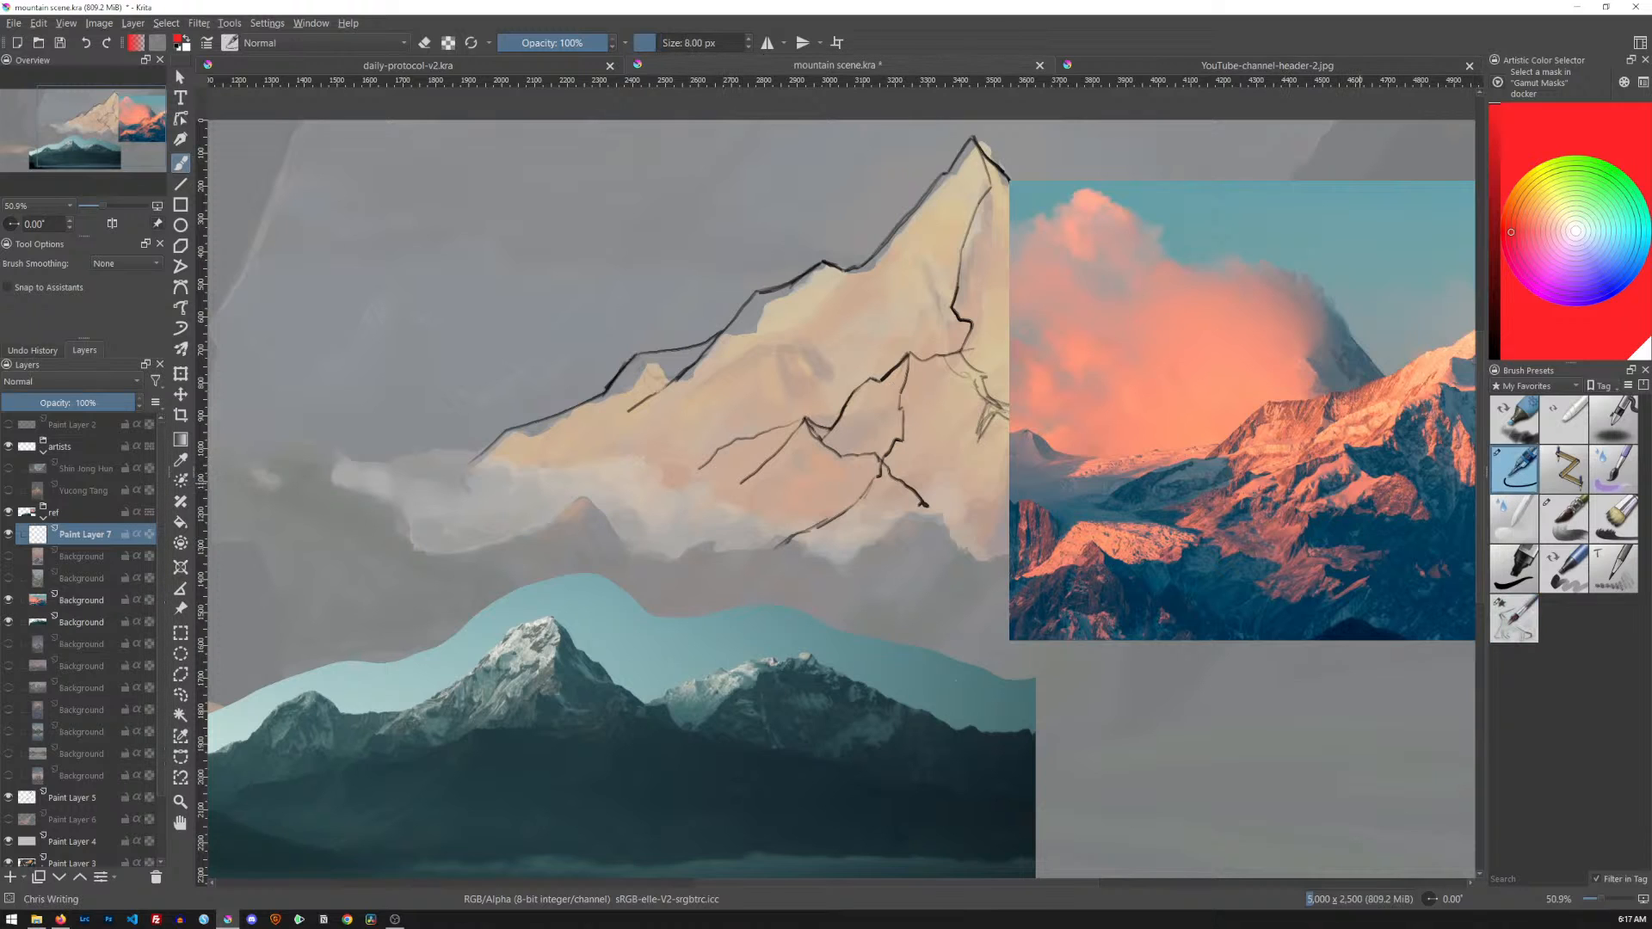
{"action": "key", "text": "bracketleft"}
{"action": "key", "text": "bracketleft"}
Trace the lower edge of the dark shadowed face on the pink-cloud mountain photo in red
{"action": "left_click_drag", "start_coordinate": [1314, 496], "coordinate": [1463, 418]}
{"action": "left_click_drag", "start_coordinate": [1382, 458], "coordinate": [943, 489]}
{"action": "left_click_drag", "start_coordinate": [946, 545], "coordinate": [965, 529]}
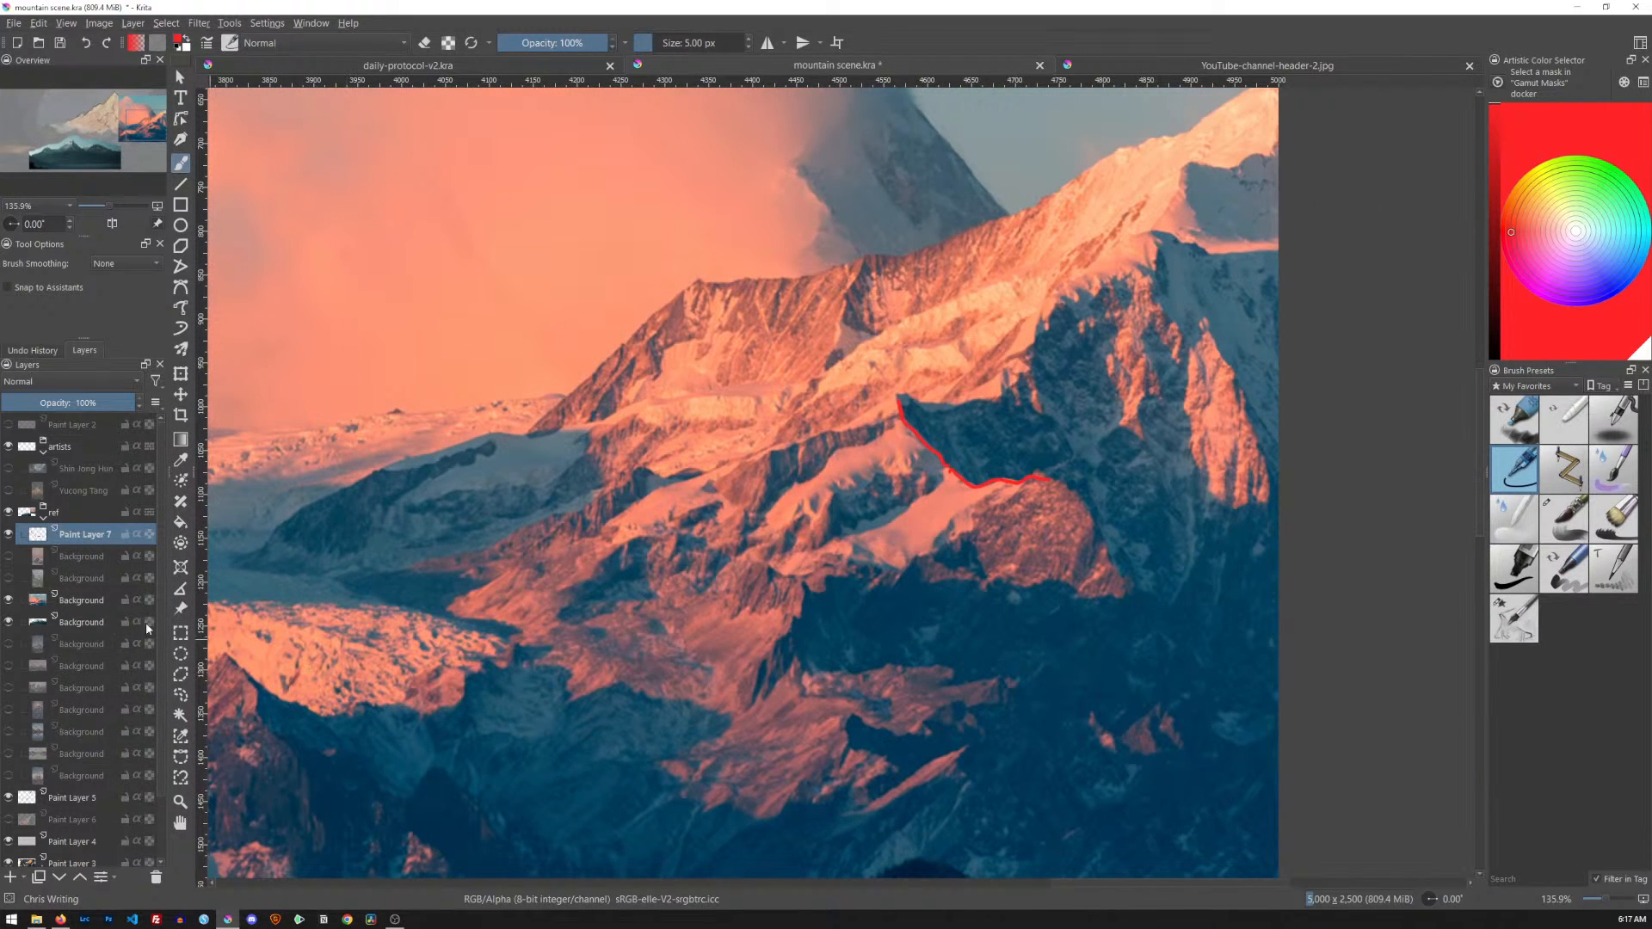
Reorder the pink-cloud and teal mountain photo layers so they sit directly below the red tracing layer
{"action": "left_click", "coordinate": [77, 601]}
{"action": "left_click", "coordinate": [80, 877]}
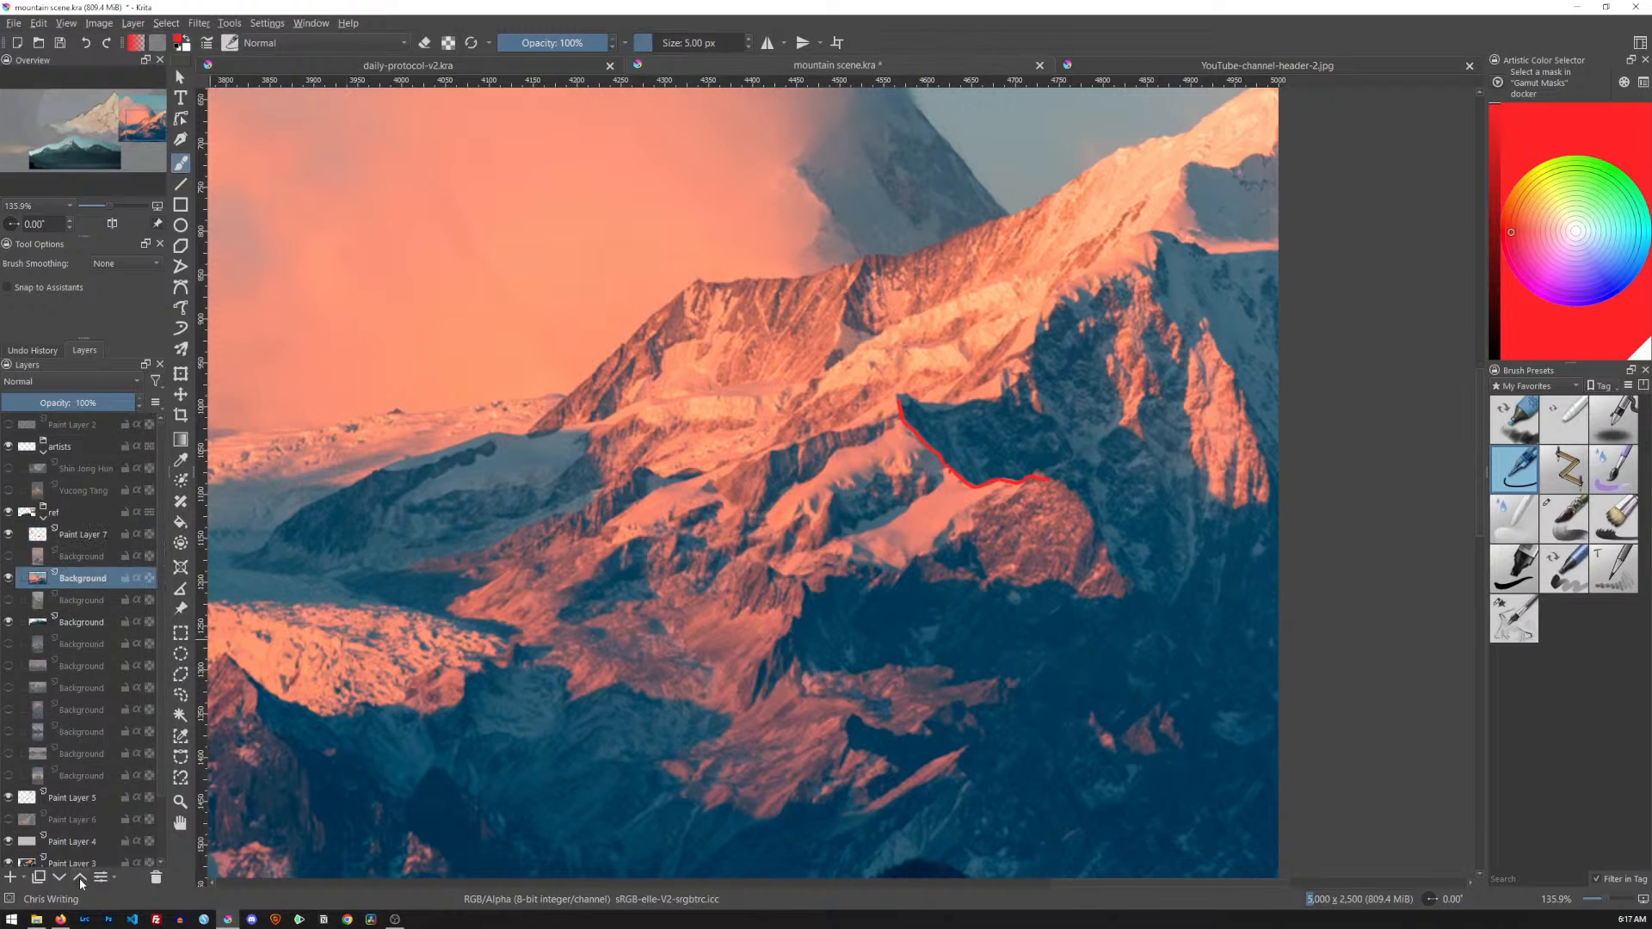
{"action": "left_click", "coordinate": [80, 877]}
{"action": "left_click", "coordinate": [86, 623]}
{"action": "left_click", "coordinate": [80, 878]}
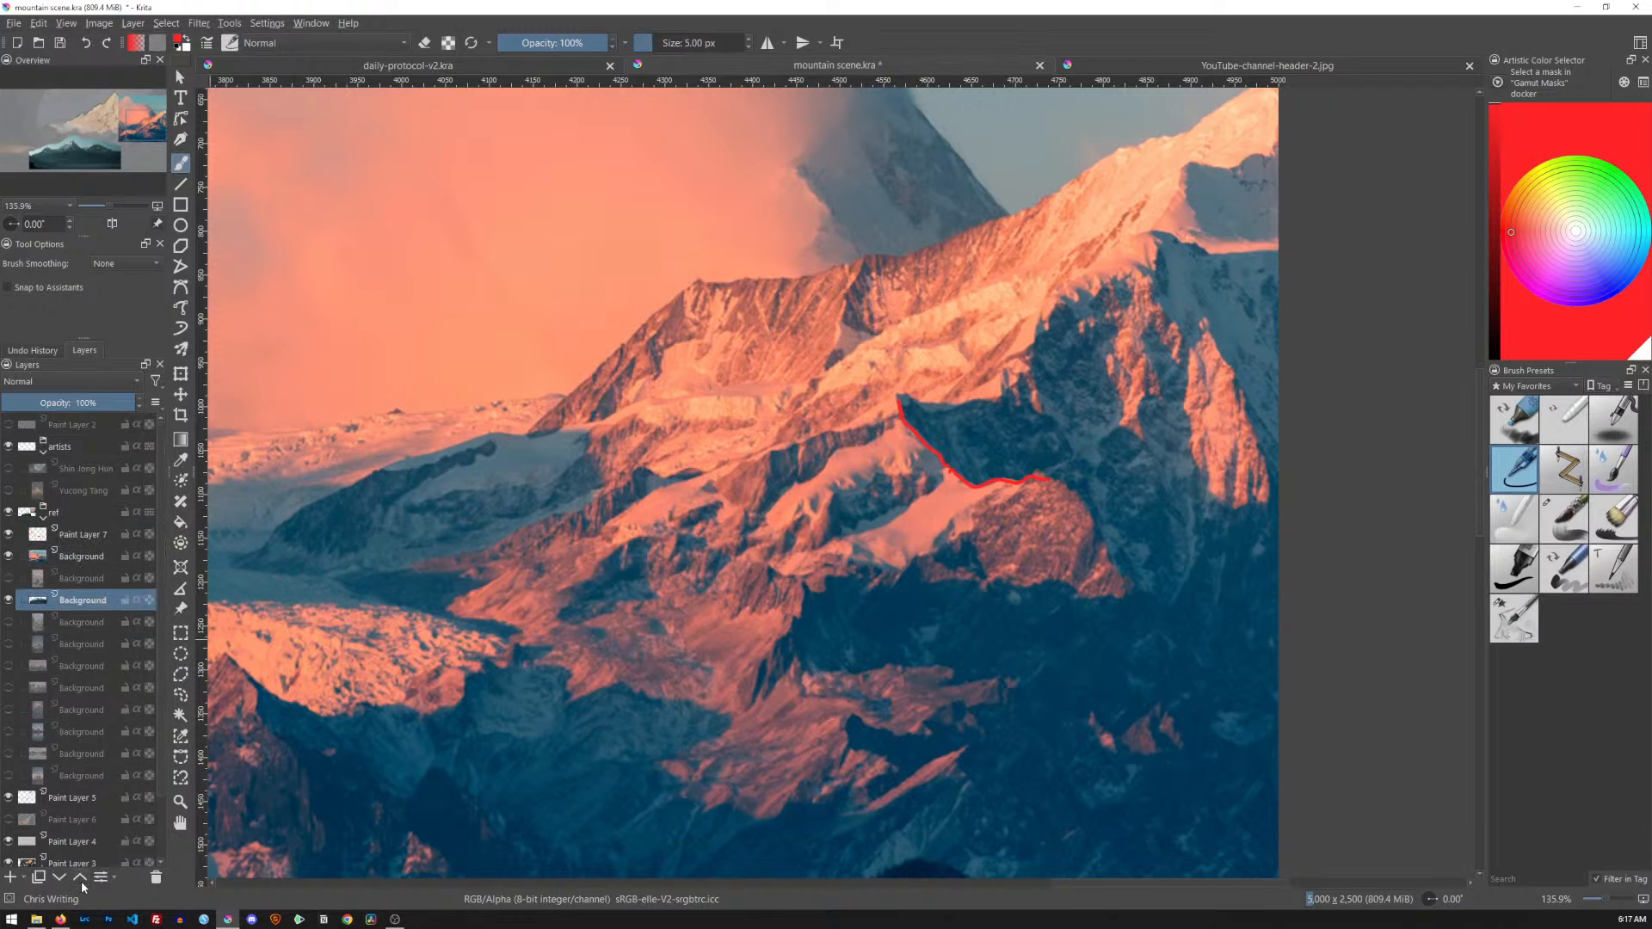
{"action": "left_click", "coordinate": [80, 877]}
Move the red tracing and the pink-cloud photo together to the left, bringing more of the photo's peak onto the canvas
{"action": "left_click", "coordinate": [95, 537]}
{"action": "left_click", "coordinate": [117, 560], "text": "shift"}
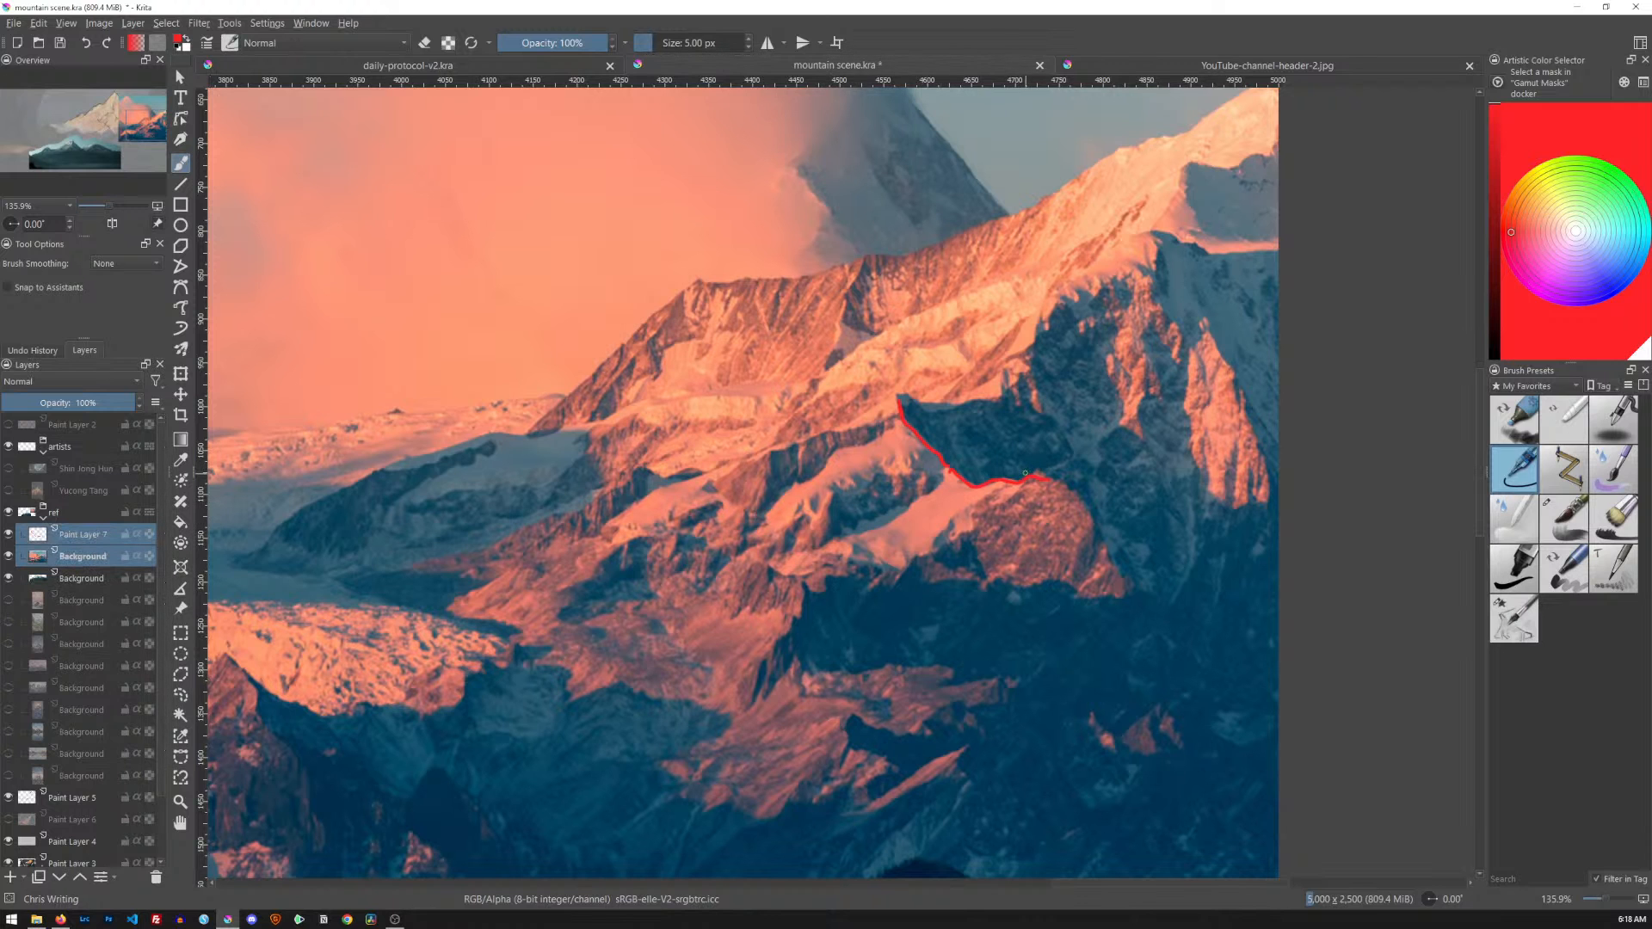
{"action": "key", "text": "t"}
{"action": "left_click_drag", "start_coordinate": [1007, 472], "coordinate": [996, 472]}
{"action": "left_click_drag", "start_coordinate": [802, 440], "coordinate": [700, 427]}
{"action": "left_click_drag", "start_coordinate": [774, 473], "coordinate": [1243, 484]}
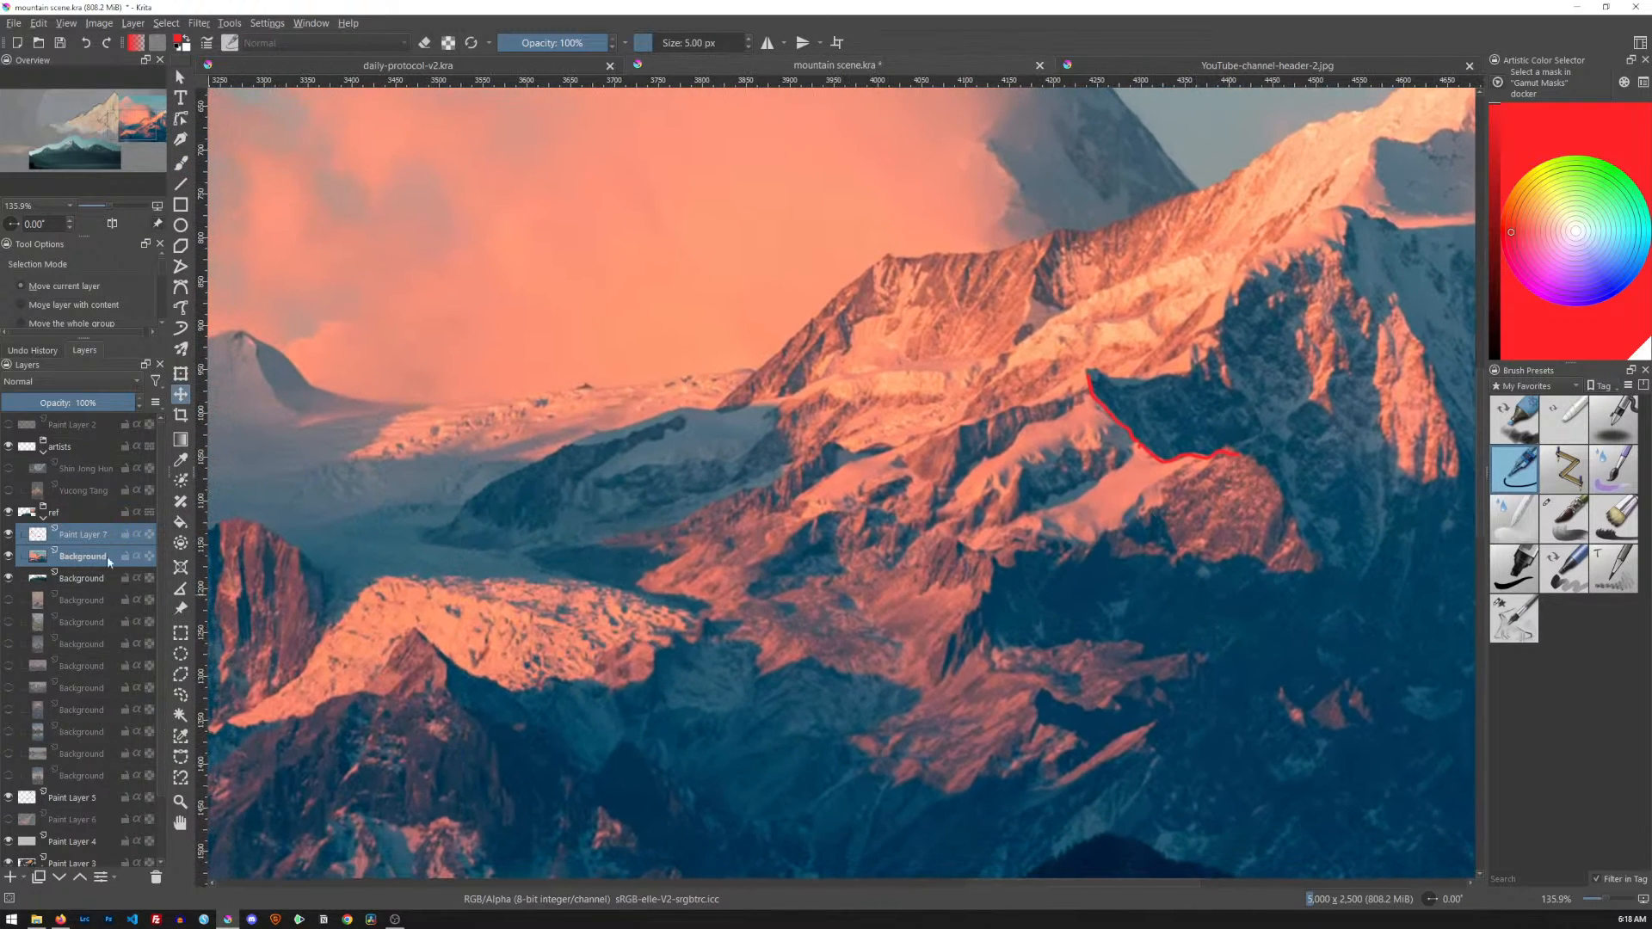
Outline the rounded outcrop and the dark face's upper edge in red on Paint Layer 7, undoing the loops scribbled over the sunlit ridge
{"action": "left_click", "coordinate": [92, 532]}
{"action": "key", "text": "b"}
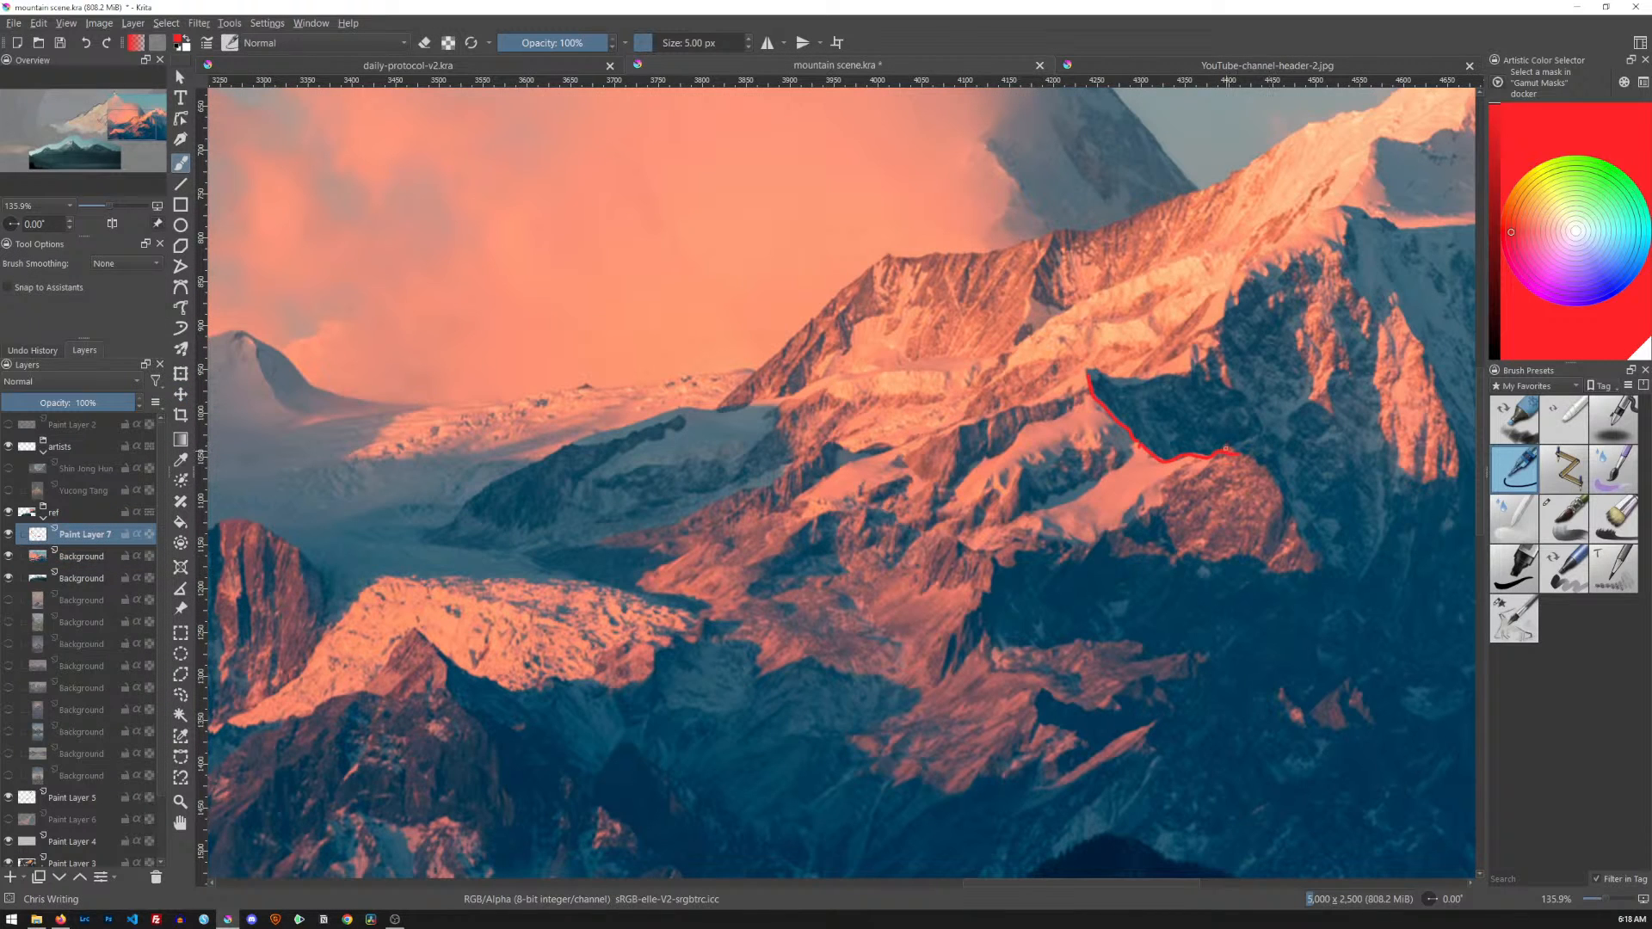
{"action": "mouse_move", "coordinate": [1248, 456]}
{"action": "left_mouse_down"}
{"action": "mouse_move", "coordinate": [1293, 494]}
{"action": "mouse_move", "coordinate": [1260, 549]}
{"action": "mouse_move", "coordinate": [1292, 519]}
{"action": "left_mouse_up"}
{"action": "mouse_move", "coordinate": [1163, 376]}
{"action": "left_mouse_down"}
{"action": "mouse_move", "coordinate": [1190, 375]}
{"action": "mouse_move", "coordinate": [1197, 345]}
{"action": "left_mouse_up"}
{"action": "left_click_drag", "start_coordinate": [1153, 251], "coordinate": [1288, 207]}
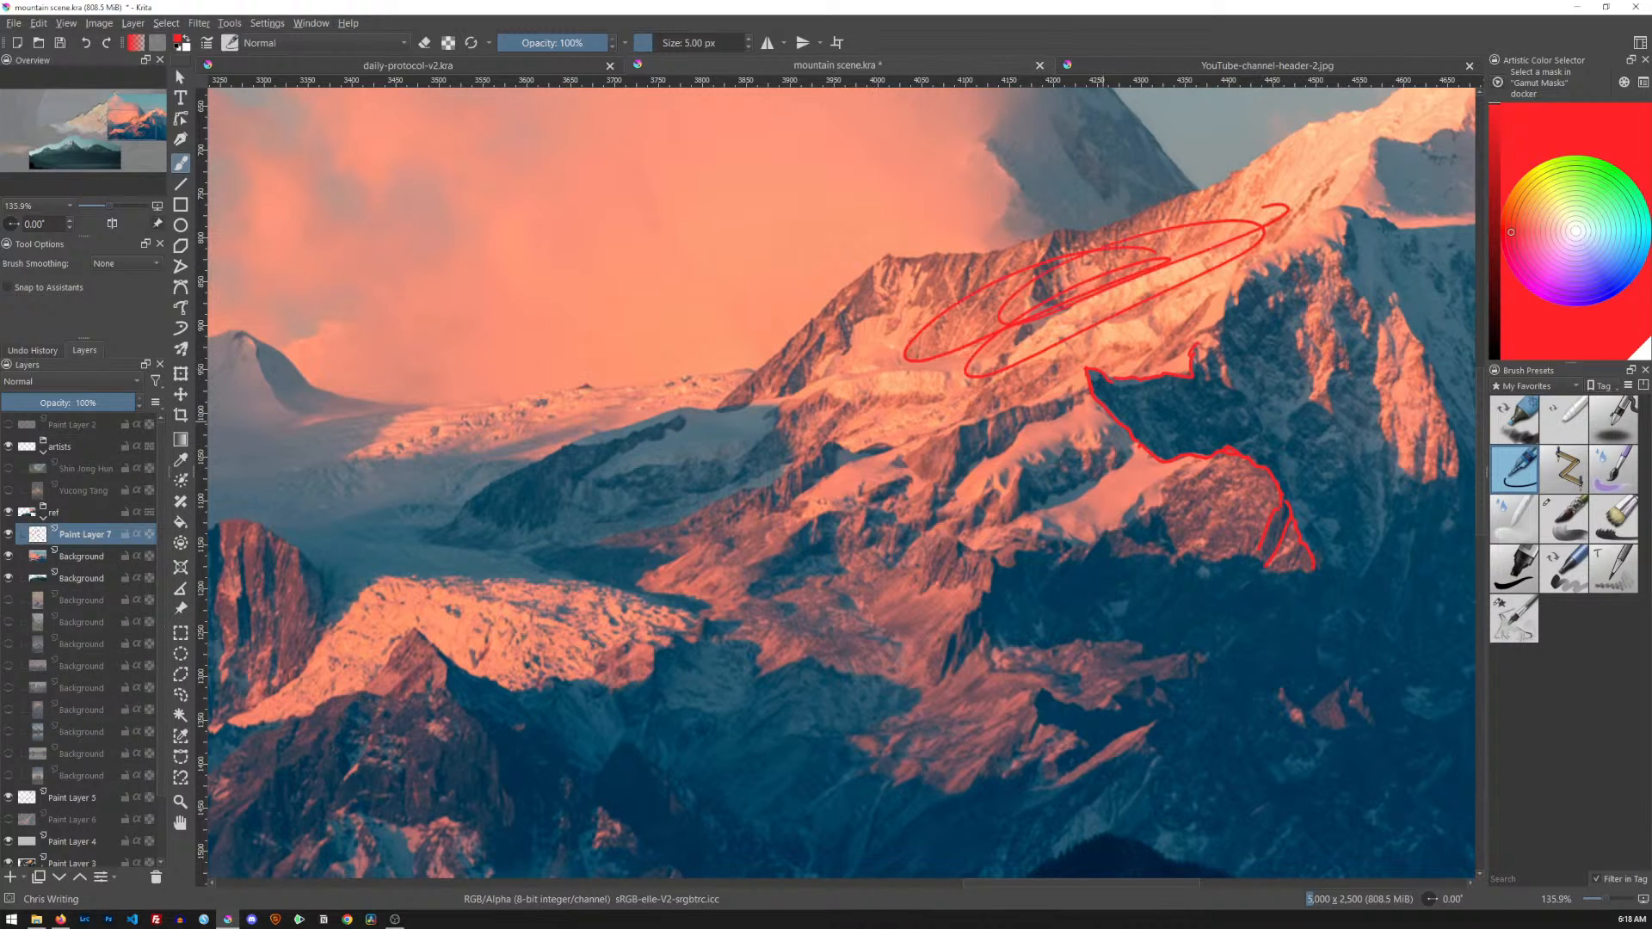
{"action": "key", "text": "ctrl+z"}
Trace the ridge descending left from the dark face and outline the shadow shapes beneath it in red
{"action": "mouse_move", "coordinate": [1086, 369]}
{"action": "left_mouse_down"}
{"action": "mouse_move", "coordinate": [1023, 404]}
{"action": "mouse_move", "coordinate": [1086, 388]}
{"action": "mouse_move", "coordinate": [955, 425]}
{"action": "left_mouse_up"}
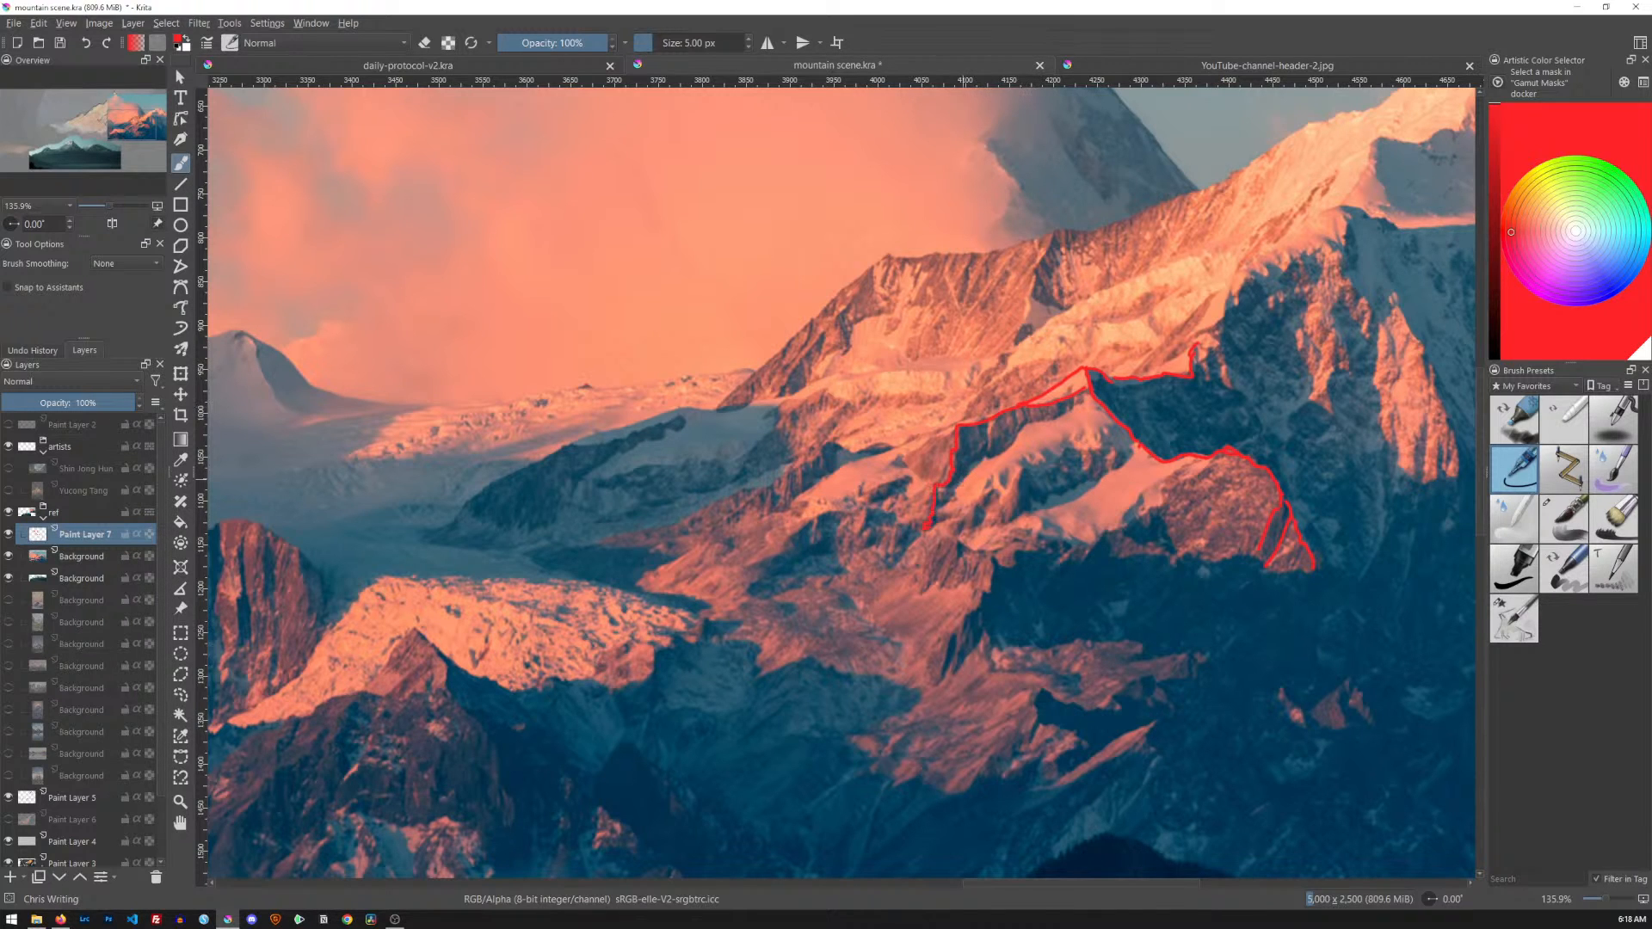
{"action": "left_click_drag", "start_coordinate": [942, 506], "coordinate": [1024, 431]}
{"action": "mouse_move", "coordinate": [873, 455]}
{"action": "left_mouse_down"}
{"action": "mouse_move", "coordinate": [1000, 412]}
{"action": "mouse_move", "coordinate": [902, 456]}
{"action": "mouse_move", "coordinate": [925, 484]}
{"action": "left_mouse_up"}
{"action": "mouse_move", "coordinate": [1105, 466]}
{"action": "left_mouse_down"}
{"action": "mouse_move", "coordinate": [1079, 498]}
{"action": "mouse_move", "coordinate": [1006, 518]}
{"action": "mouse_move", "coordinate": [1021, 461]}
{"action": "mouse_move", "coordinate": [1090, 449]}
{"action": "left_mouse_up"}
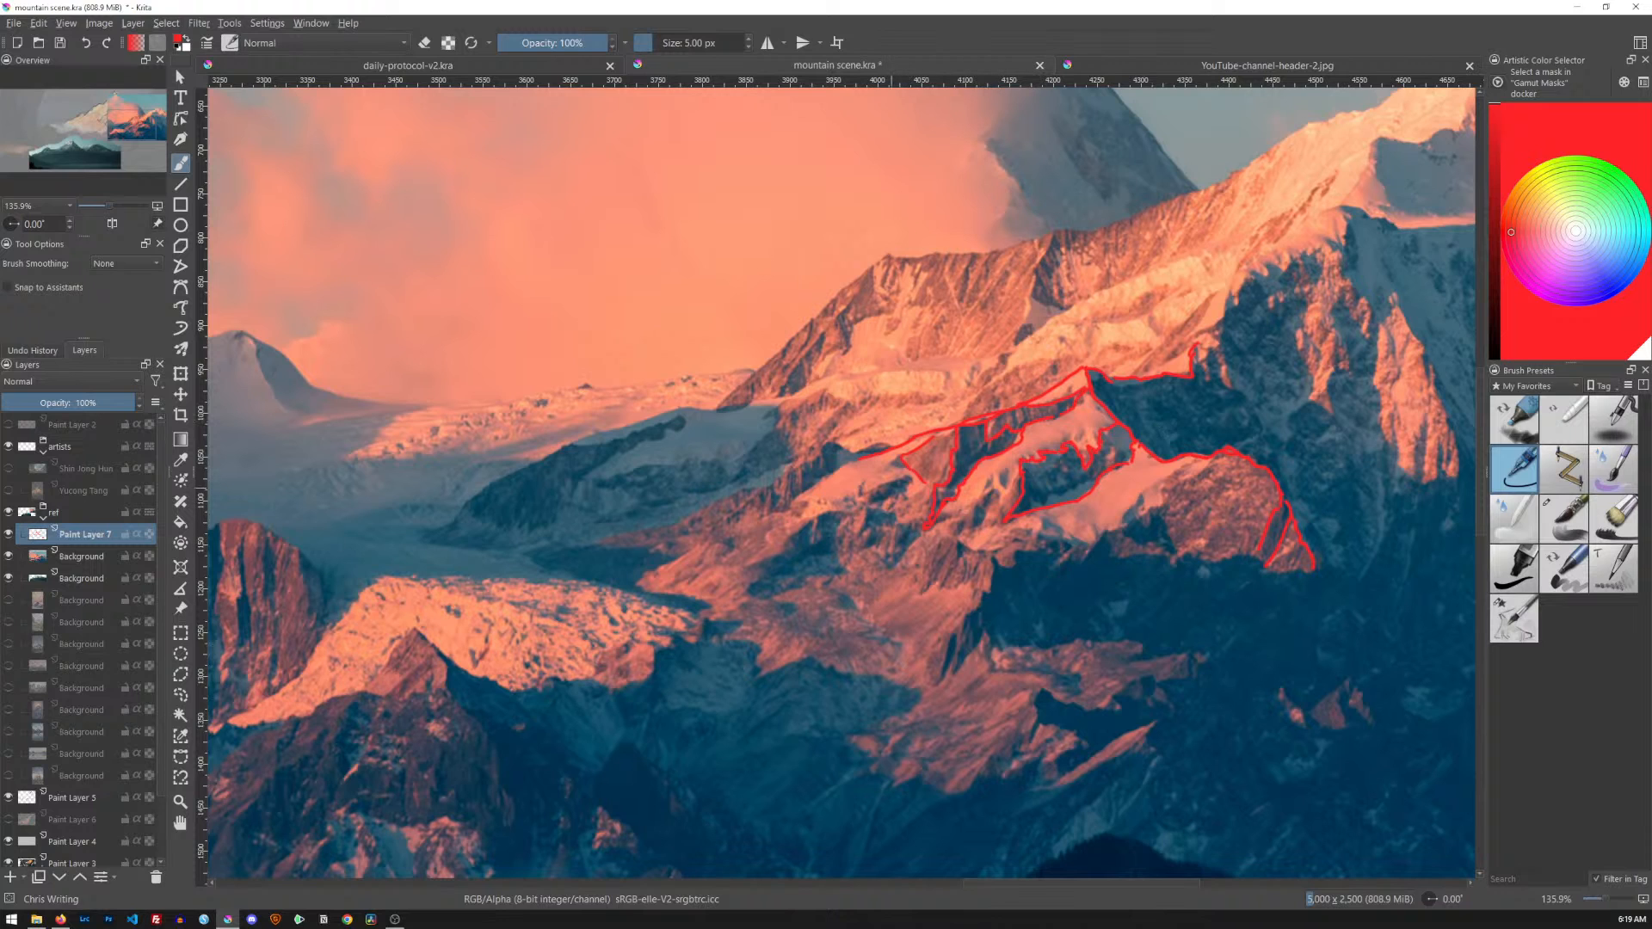
Extend the red tracing down the far left ridge and outline the large lower shadow and the small forms below the outcrop
{"action": "mouse_move", "coordinate": [858, 458]}
{"action": "left_mouse_down"}
{"action": "mouse_move", "coordinate": [734, 514]}
{"action": "mouse_move", "coordinate": [827, 445]}
{"action": "mouse_move", "coordinate": [895, 442]}
{"action": "left_mouse_up"}
{"action": "mouse_move", "coordinate": [939, 684]}
{"action": "left_mouse_down"}
{"action": "mouse_move", "coordinate": [994, 558]}
{"action": "mouse_move", "coordinate": [1140, 516]}
{"action": "mouse_move", "coordinate": [1183, 463]}
{"action": "left_mouse_up"}
{"action": "left_click_drag", "start_coordinate": [1166, 552], "coordinate": [1135, 539]}
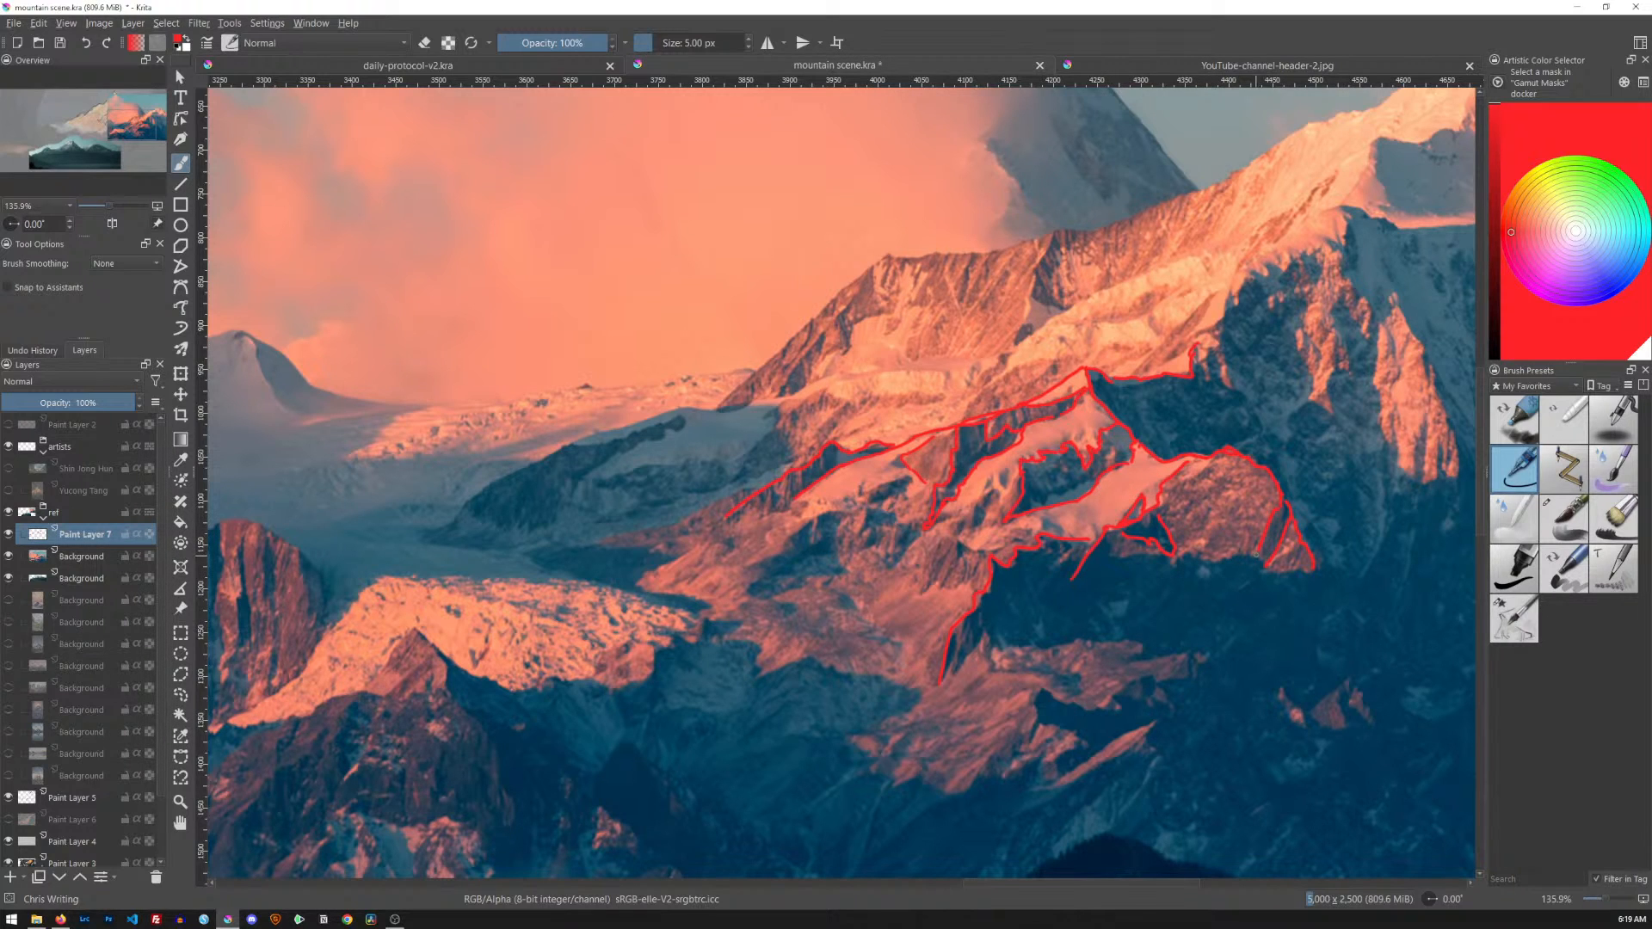
Extend the red tracing along the outcrop's base, across the lower sunlit slope, and around the small shadow shapes on the left ridge
{"action": "mouse_move", "coordinate": [1112, 533]}
{"action": "left_mouse_down"}
{"action": "mouse_move", "coordinate": [1153, 557]}
{"action": "mouse_move", "coordinate": [1355, 576]}
{"action": "left_mouse_up"}
{"action": "mouse_move", "coordinate": [945, 674]}
{"action": "left_mouse_down"}
{"action": "mouse_move", "coordinate": [990, 632]}
{"action": "mouse_move", "coordinate": [996, 649]}
{"action": "mouse_move", "coordinate": [1129, 641]}
{"action": "mouse_move", "coordinate": [1134, 664]}
{"action": "mouse_move", "coordinate": [1221, 640]}
{"action": "mouse_move", "coordinate": [1209, 664]}
{"action": "mouse_move", "coordinate": [1104, 704]}
{"action": "mouse_move", "coordinate": [1118, 708]}
{"action": "mouse_move", "coordinate": [1036, 700]}
{"action": "mouse_move", "coordinate": [1037, 719]}
{"action": "mouse_move", "coordinate": [1082, 736]}
{"action": "mouse_move", "coordinate": [1059, 771]}
{"action": "mouse_move", "coordinate": [1155, 719]}
{"action": "mouse_move", "coordinate": [1146, 737]}
{"action": "mouse_move", "coordinate": [1200, 794]}
{"action": "left_mouse_up"}
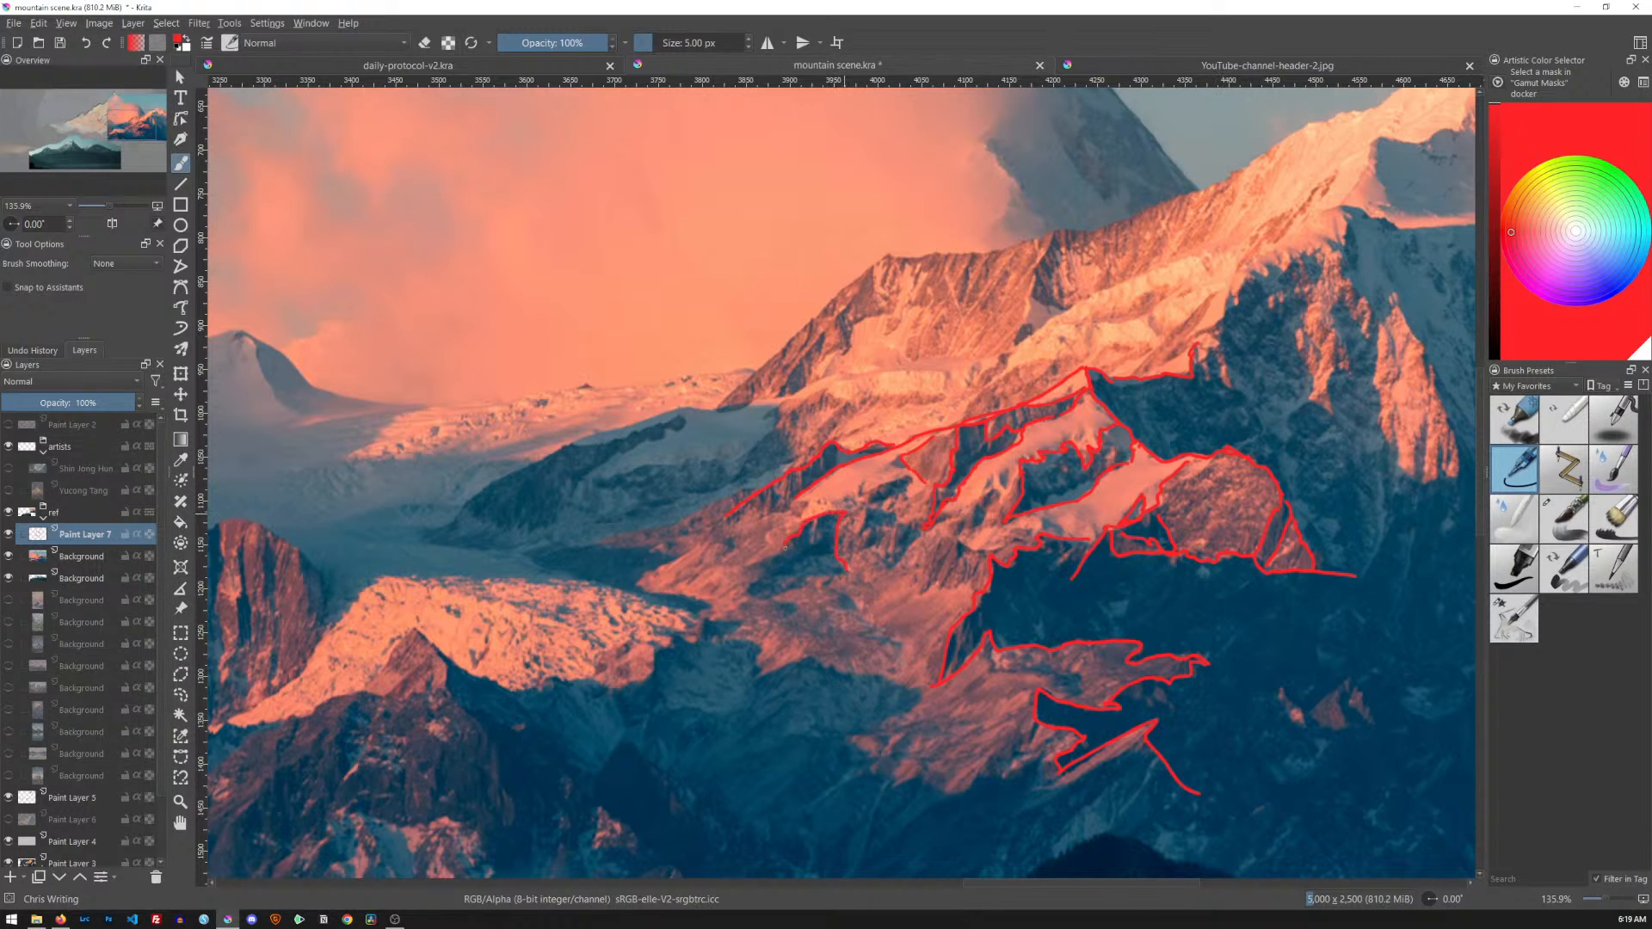
{"action": "left_click_drag", "start_coordinate": [745, 595], "coordinate": [824, 573]}
{"action": "mouse_move", "coordinate": [907, 479]}
{"action": "left_mouse_down"}
{"action": "mouse_move", "coordinate": [864, 493]}
{"action": "mouse_move", "coordinate": [905, 480]}
{"action": "mouse_move", "coordinate": [856, 529]}
{"action": "left_mouse_up"}
{"action": "left_click_drag", "start_coordinate": [888, 522], "coordinate": [898, 561]}
Trace the jagged upper edge of the large dark face in red and outline the sunlit patches on its right side
{"action": "mouse_move", "coordinate": [1229, 385]}
{"action": "left_mouse_down"}
{"action": "mouse_move", "coordinate": [1218, 323]}
{"action": "mouse_move", "coordinate": [1284, 264]}
{"action": "left_mouse_up"}
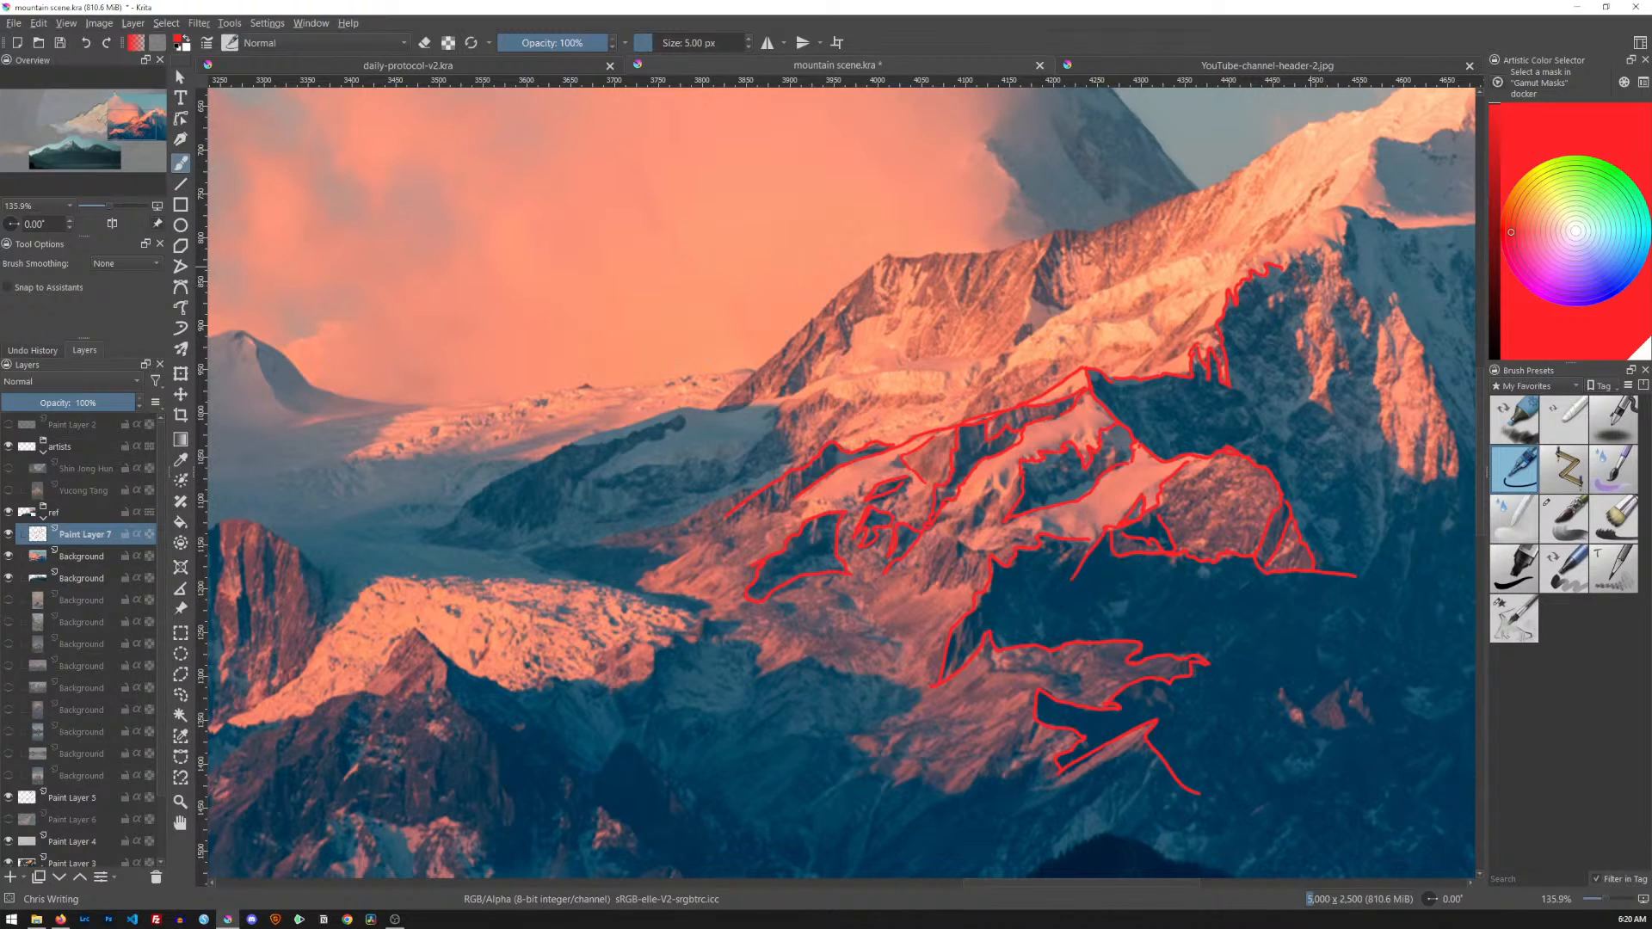
{"action": "mouse_move", "coordinate": [1284, 263]}
{"action": "left_mouse_down"}
{"action": "mouse_move", "coordinate": [1315, 250]}
{"action": "mouse_move", "coordinate": [1313, 383]}
{"action": "left_mouse_up"}
{"action": "mouse_move", "coordinate": [1371, 317]}
{"action": "left_mouse_down"}
{"action": "mouse_move", "coordinate": [1340, 210]}
{"action": "mouse_move", "coordinate": [1502, 226]}
{"action": "left_mouse_up"}
{"action": "left_click_drag", "start_coordinate": [1392, 299], "coordinate": [1462, 473]}
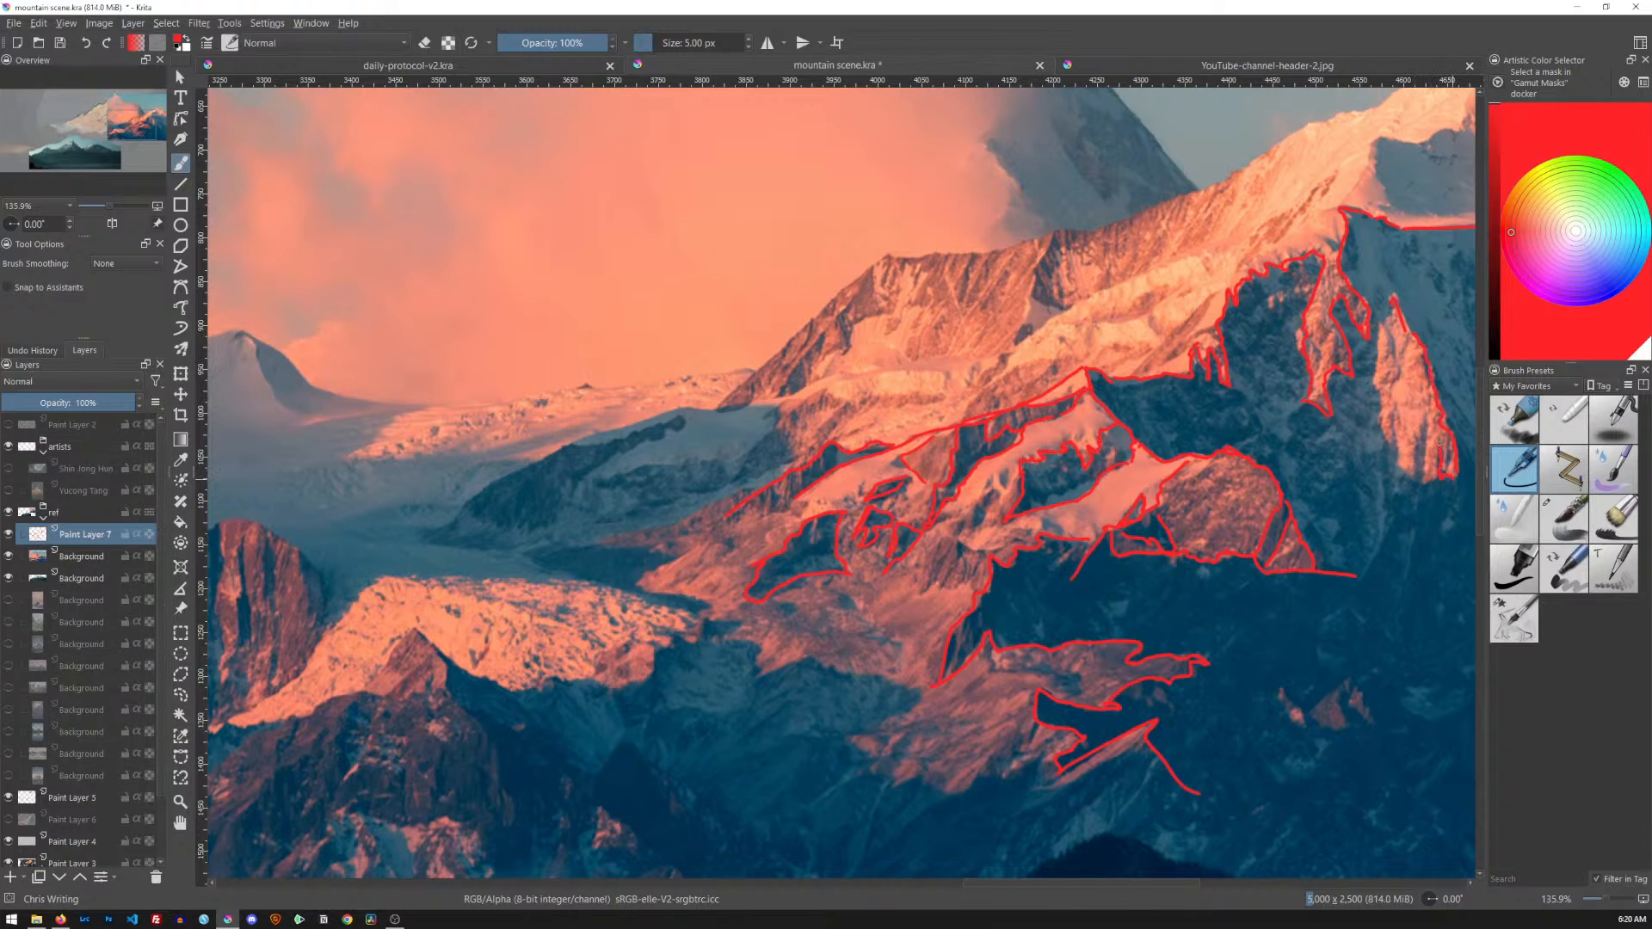
{"action": "mouse_move", "coordinate": [1429, 420]}
{"action": "left_mouse_down"}
{"action": "mouse_move", "coordinate": [1402, 473]}
{"action": "mouse_move", "coordinate": [1382, 334]}
{"action": "left_mouse_up"}
Outline the far left tip of the sunlit ridge in red and add the remaining small marks inside the slope
{"action": "mouse_move", "coordinate": [663, 554]}
{"action": "left_mouse_down"}
{"action": "mouse_move", "coordinate": [680, 559]}
{"action": "mouse_move", "coordinate": [636, 588]}
{"action": "mouse_move", "coordinate": [738, 623]}
{"action": "left_mouse_up"}
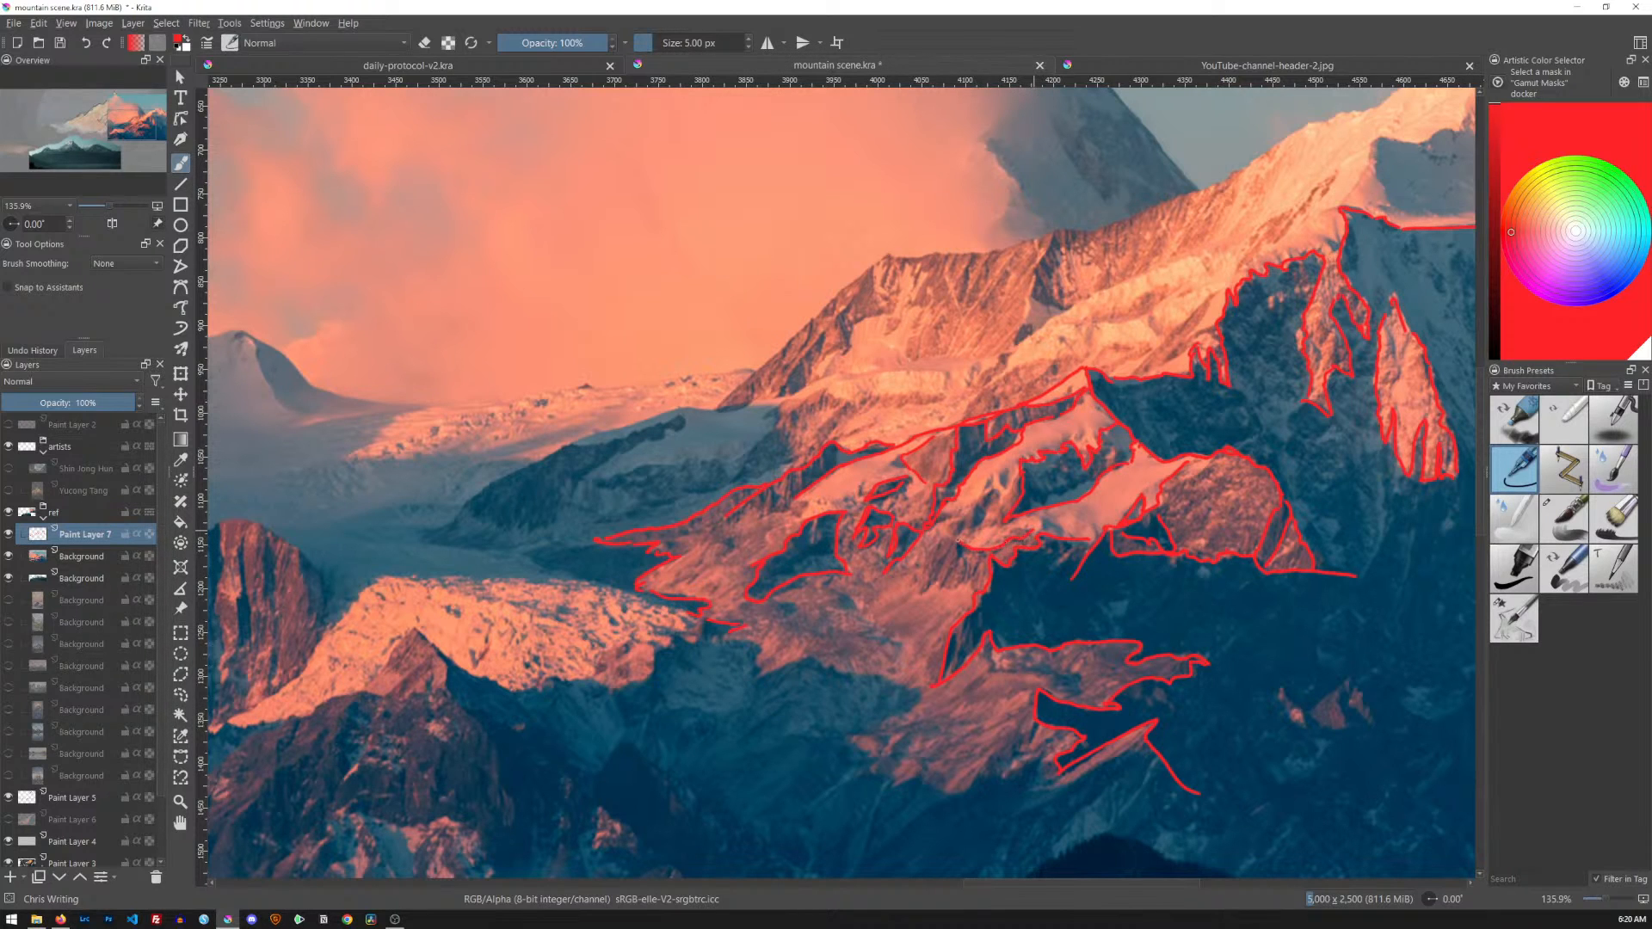
{"action": "left_click_drag", "start_coordinate": [925, 552], "coordinate": [945, 536]}
{"action": "left_click_drag", "start_coordinate": [1070, 421], "coordinate": [1042, 487]}
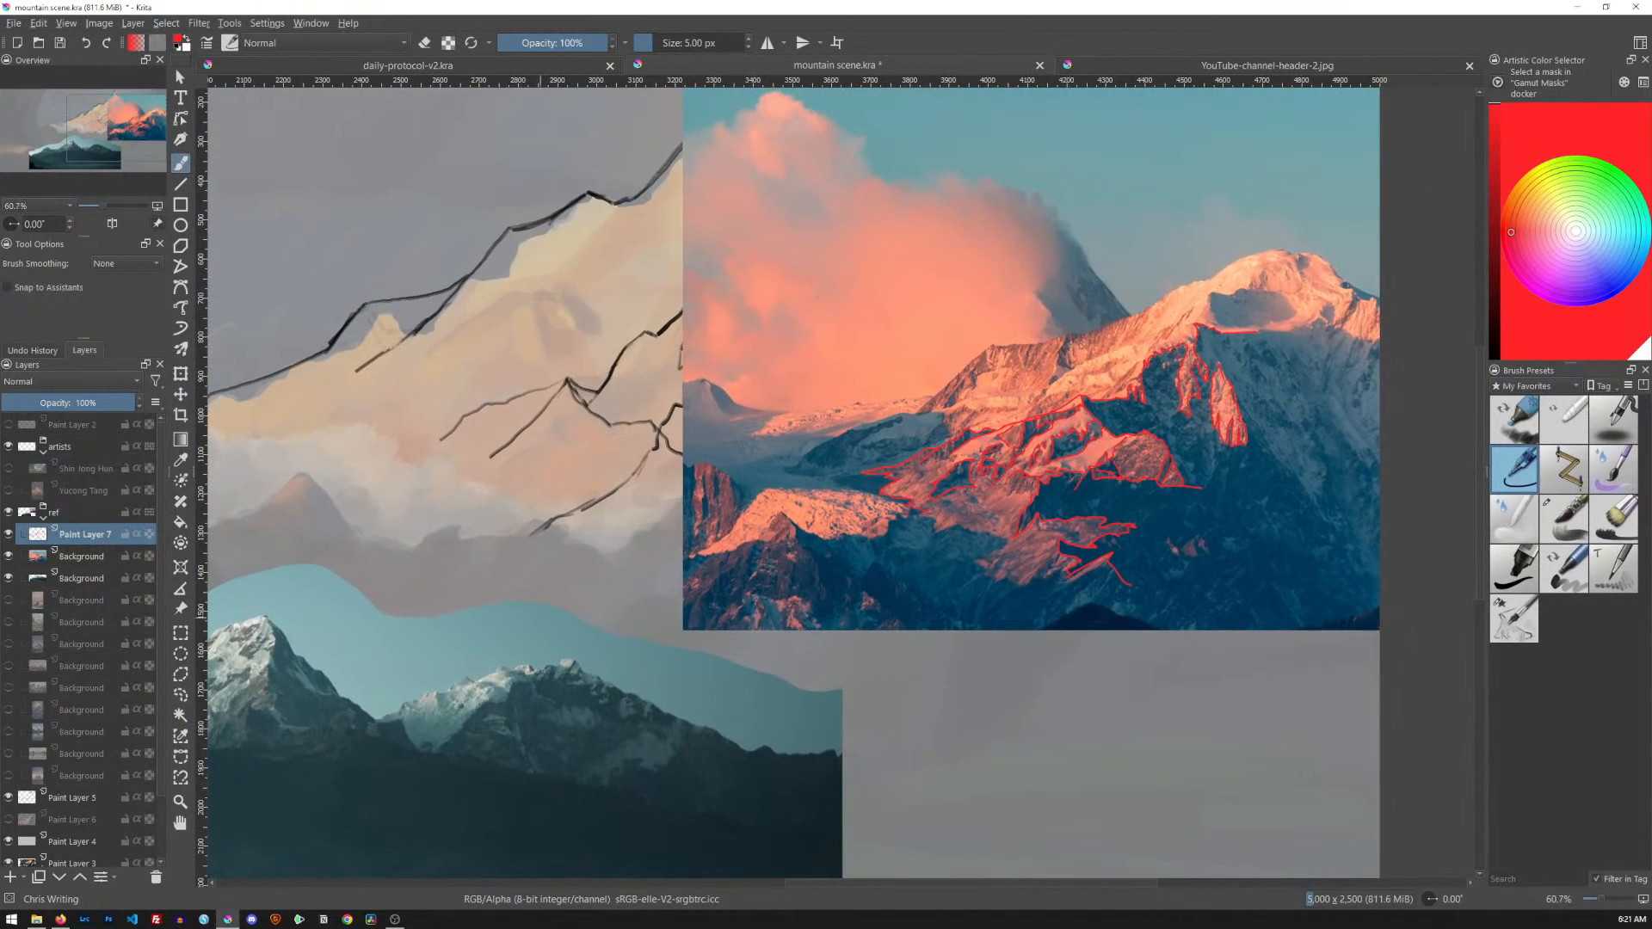
Move the red tracing and the pink-cloud photo together to the right, and switch to the 13 px Revoy Inking-2-Medium-Flow brush
{"action": "left_click", "coordinate": [109, 560], "text": "ctrl"}
{"action": "key", "text": "t"}
{"action": "left_click_drag", "start_coordinate": [1026, 457], "coordinate": [1133, 491]}
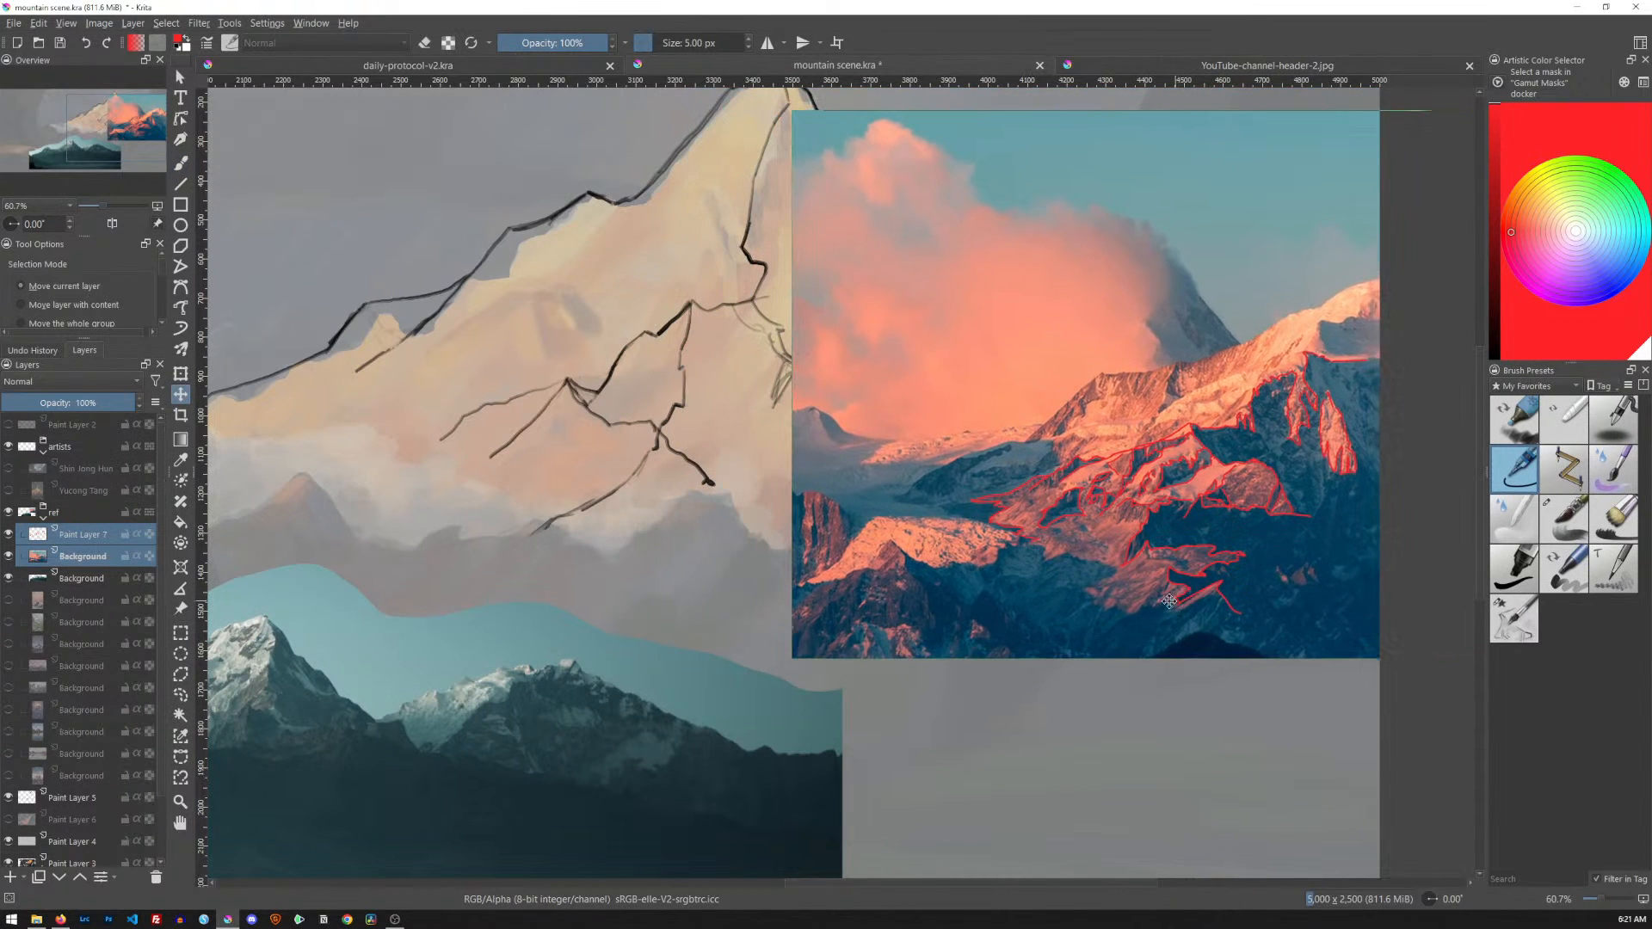
{"action": "left_click_drag", "start_coordinate": [809, 607], "coordinate": [781, 647]}
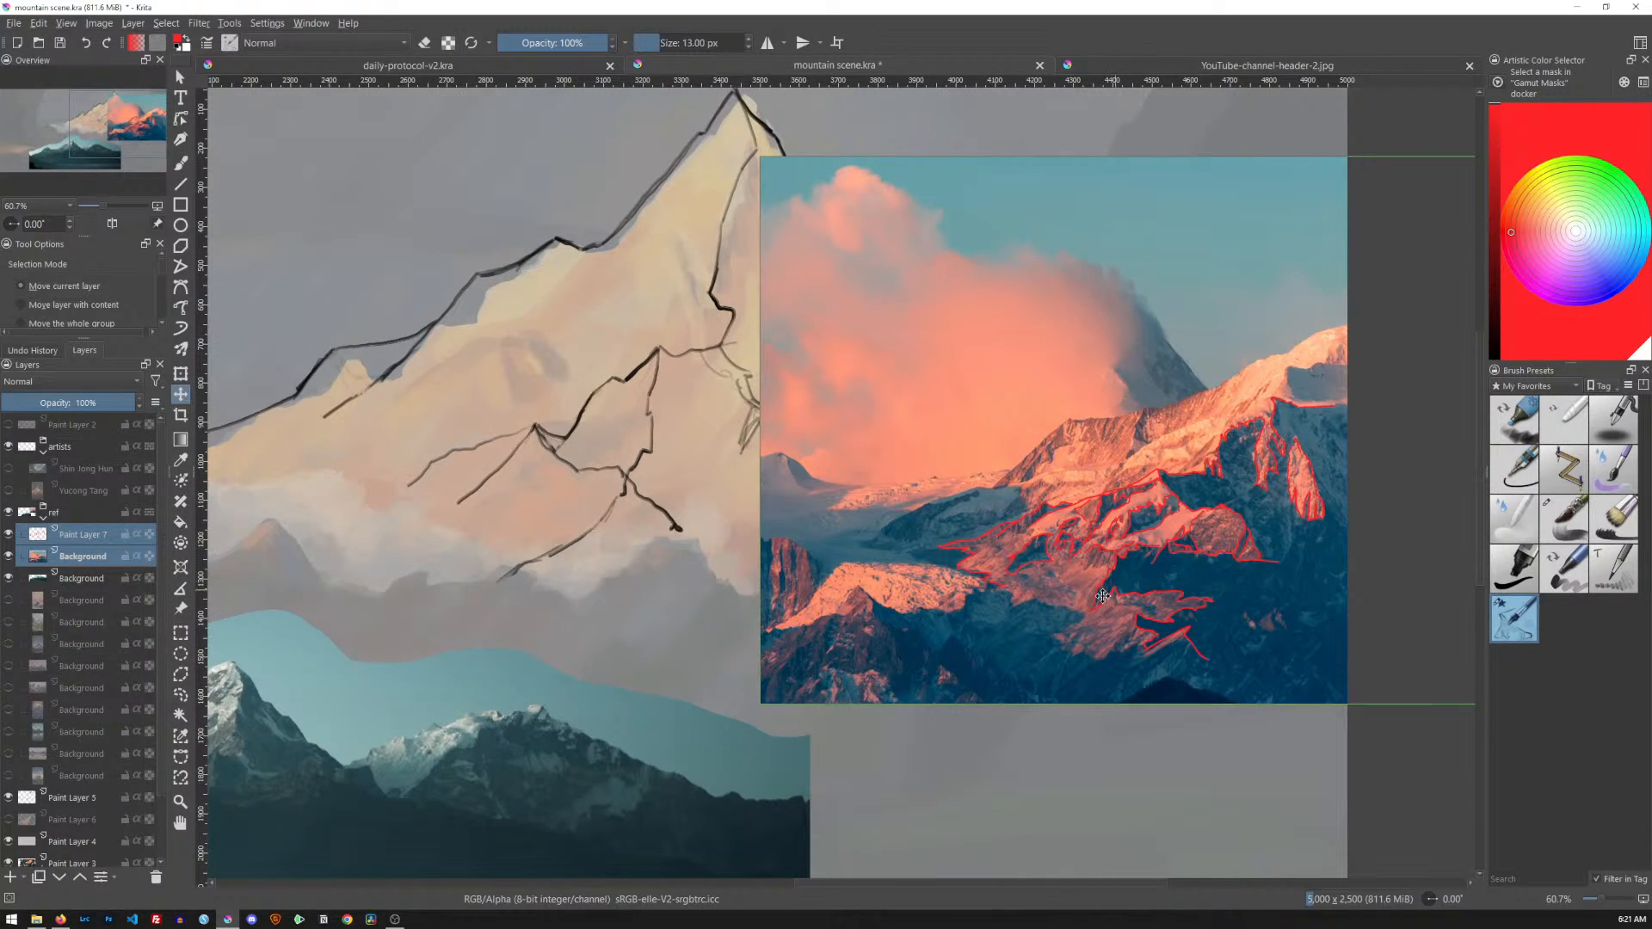
{"action": "key", "text": "b"}
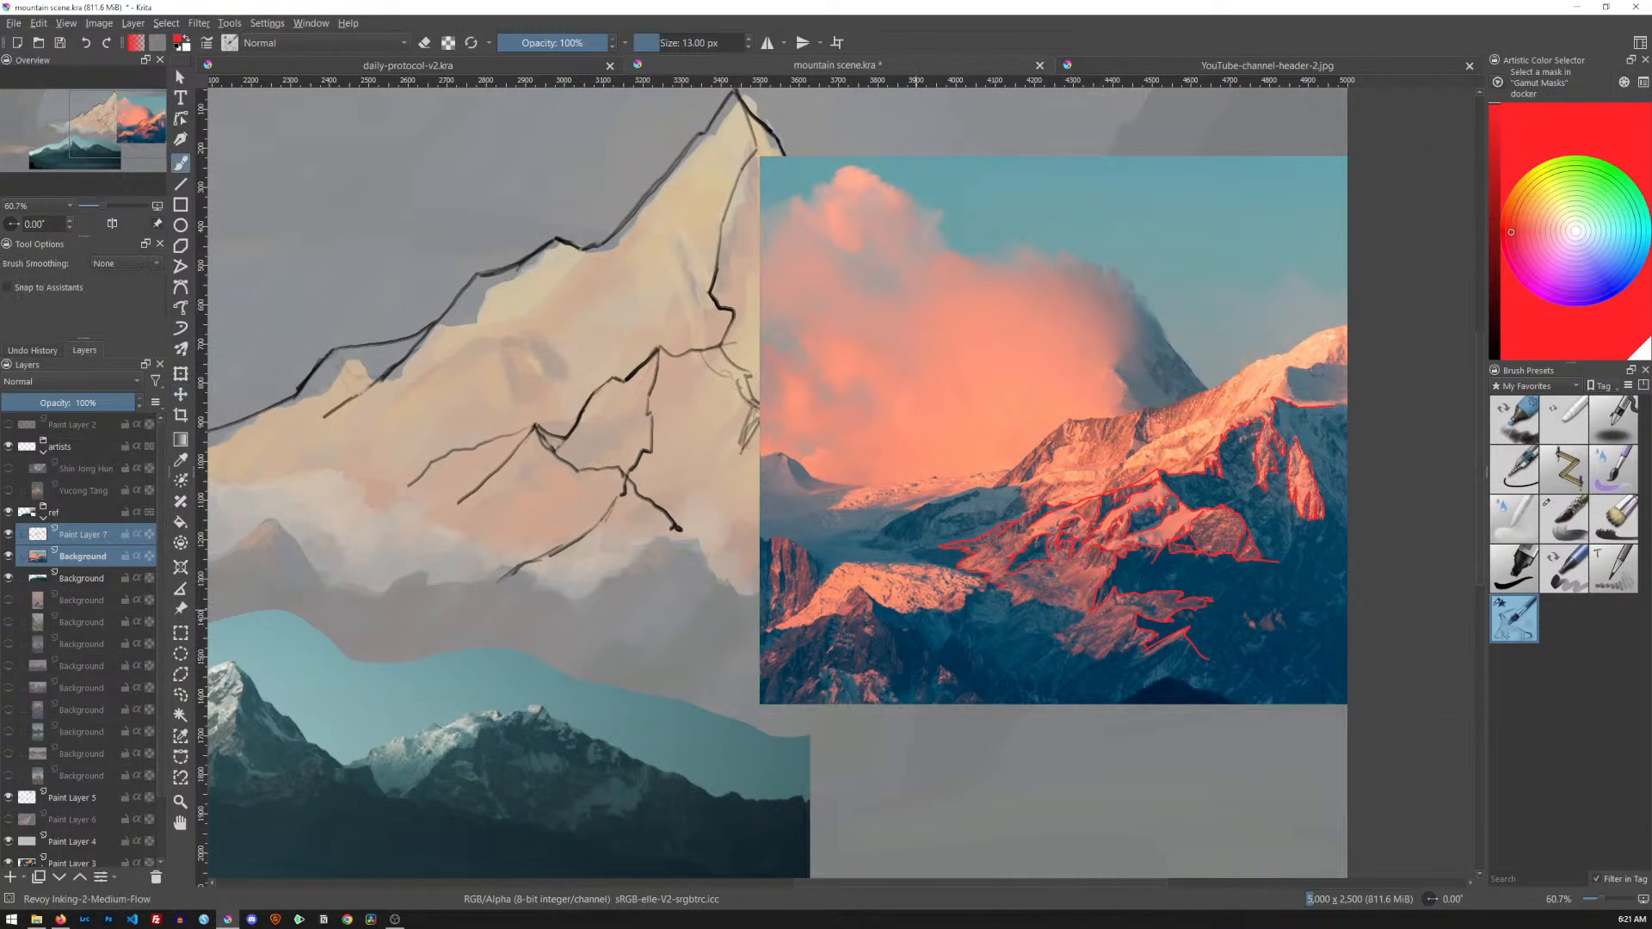
Set the opacity of the red tracing on Paint Layer 7 to 70%
{"action": "left_click", "coordinate": [95, 798]}
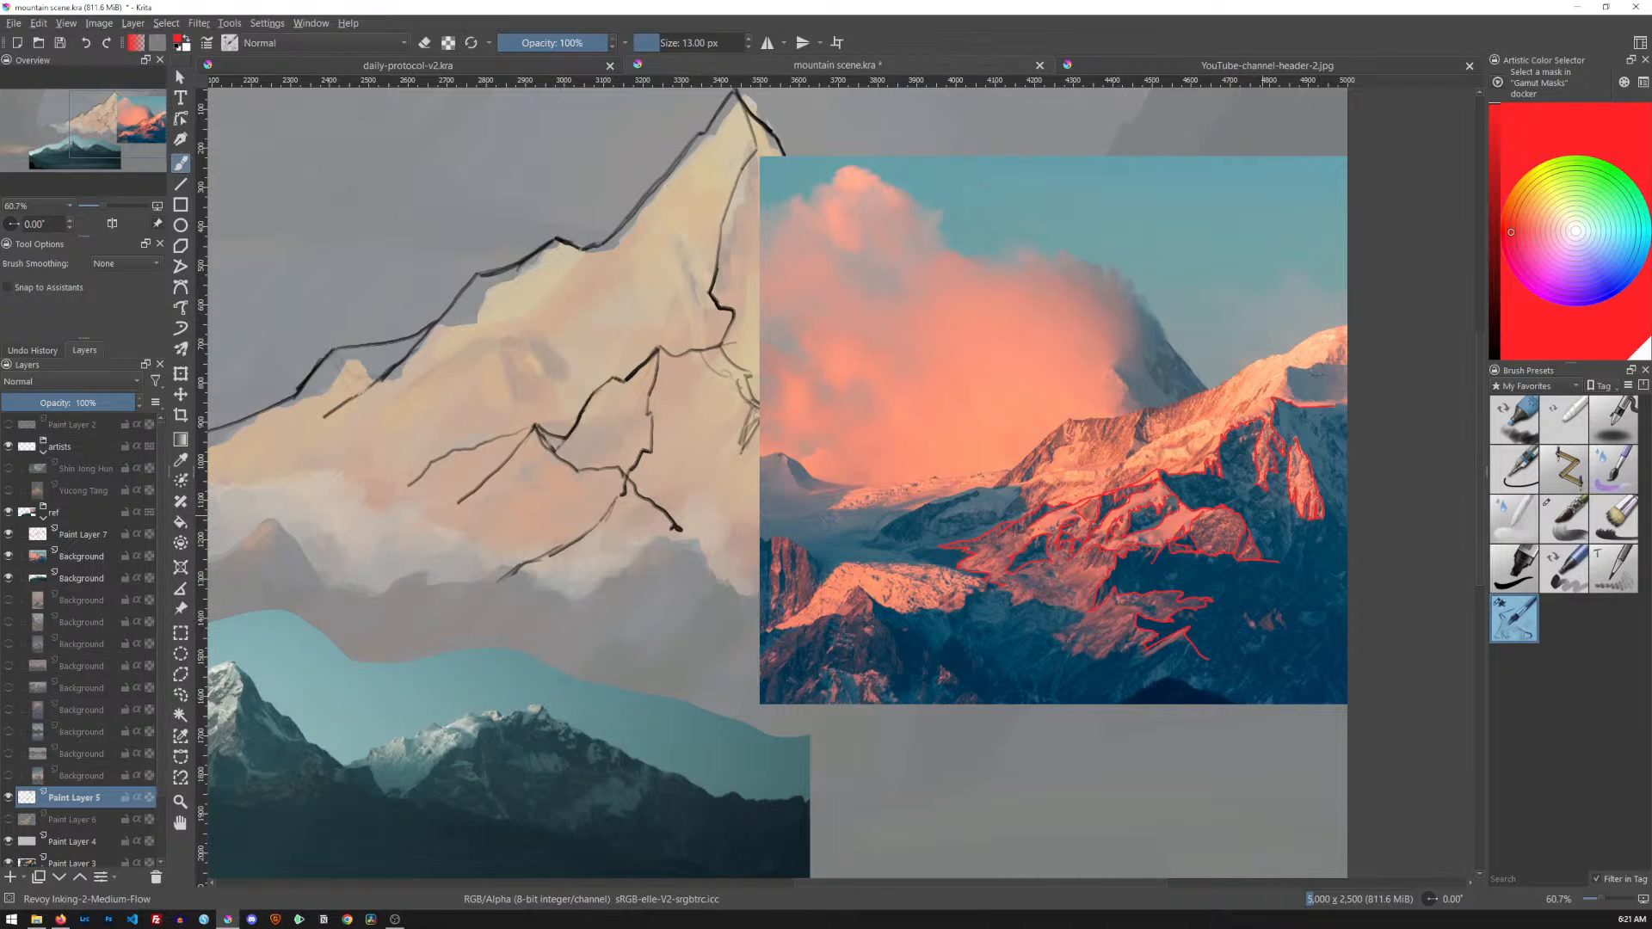
{"action": "left_click", "coordinate": [101, 538]}
{"action": "left_click_drag", "start_coordinate": [122, 402], "coordinate": [97, 402]}
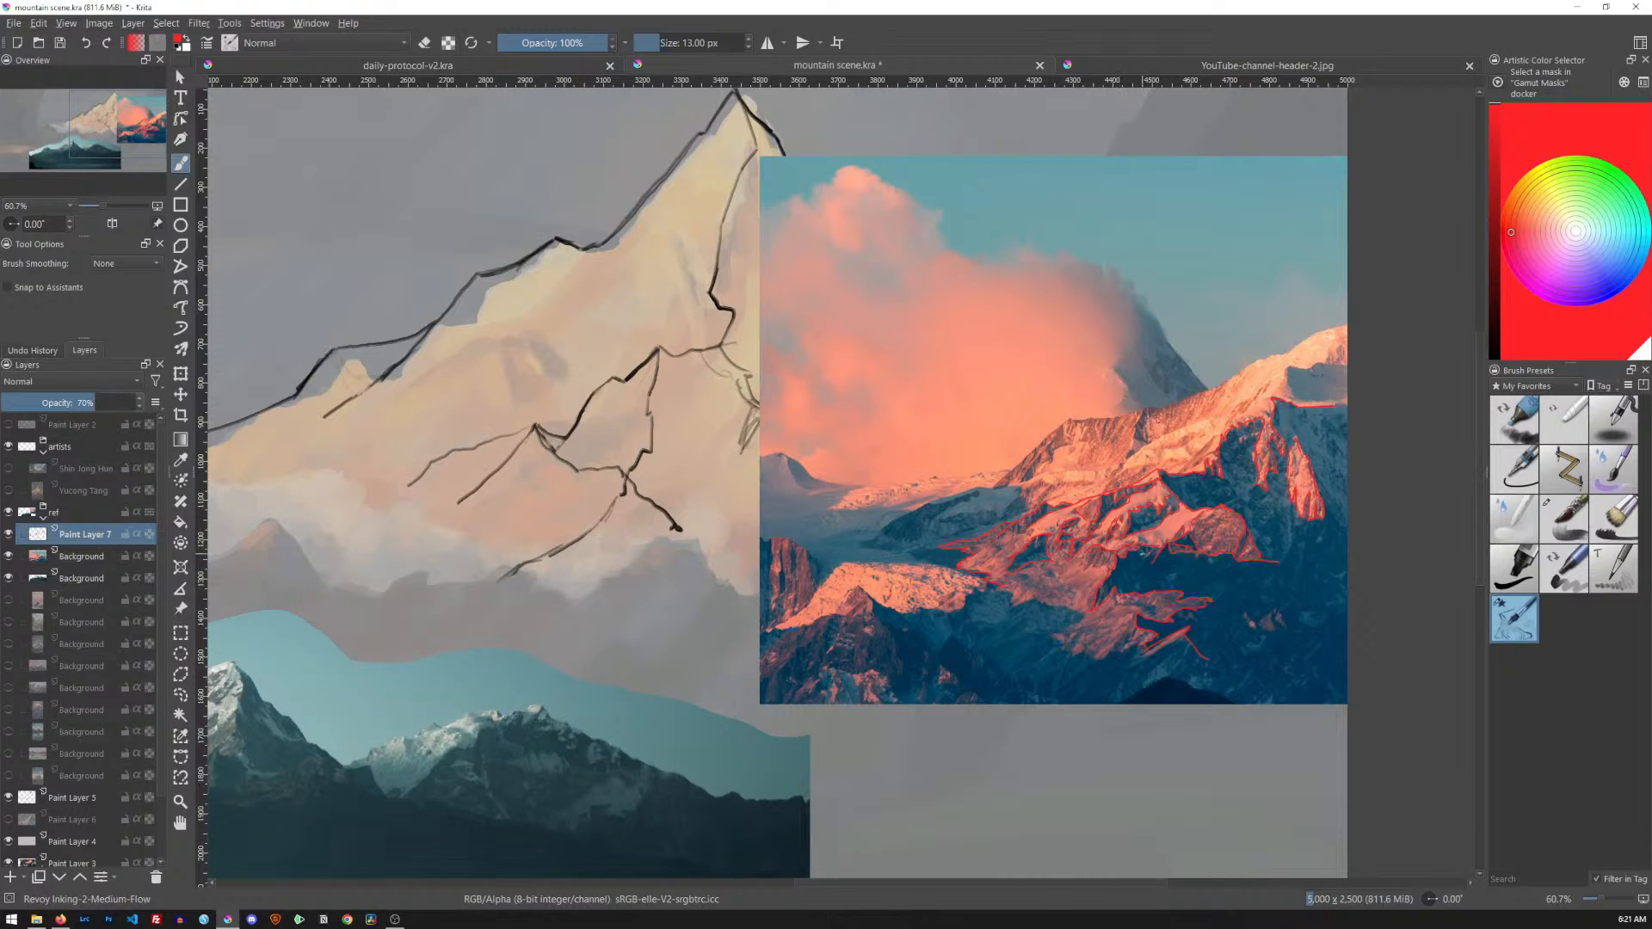
On Paint Layer 5, erase the short left ridge branch and delete the lasso-selected ridge lines below the central ridge
{"action": "left_click", "coordinate": [122, 800]}
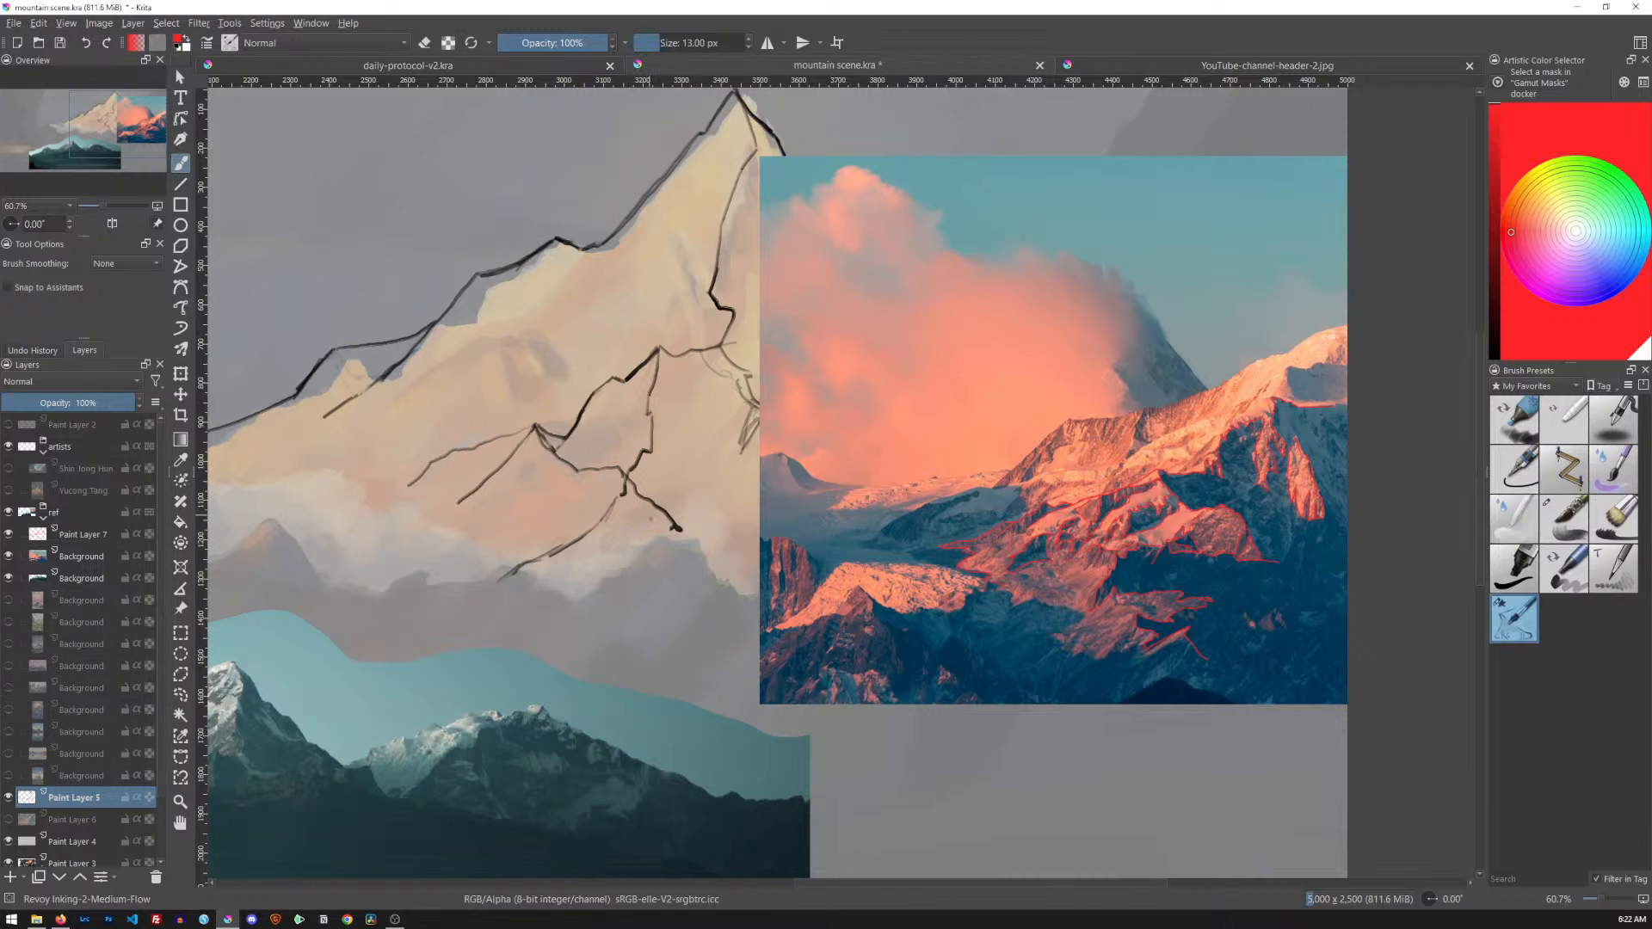
{"action": "left_click_drag", "start_coordinate": [589, 498], "coordinate": [605, 499]}
{"action": "key", "text": "e"}
{"action": "left_click_drag", "start_coordinate": [528, 434], "coordinate": [465, 496]}
{"action": "left_click_drag", "start_coordinate": [529, 435], "coordinate": [463, 499]}
{"action": "key", "text": "e"}
{"action": "key", "text": "l"}
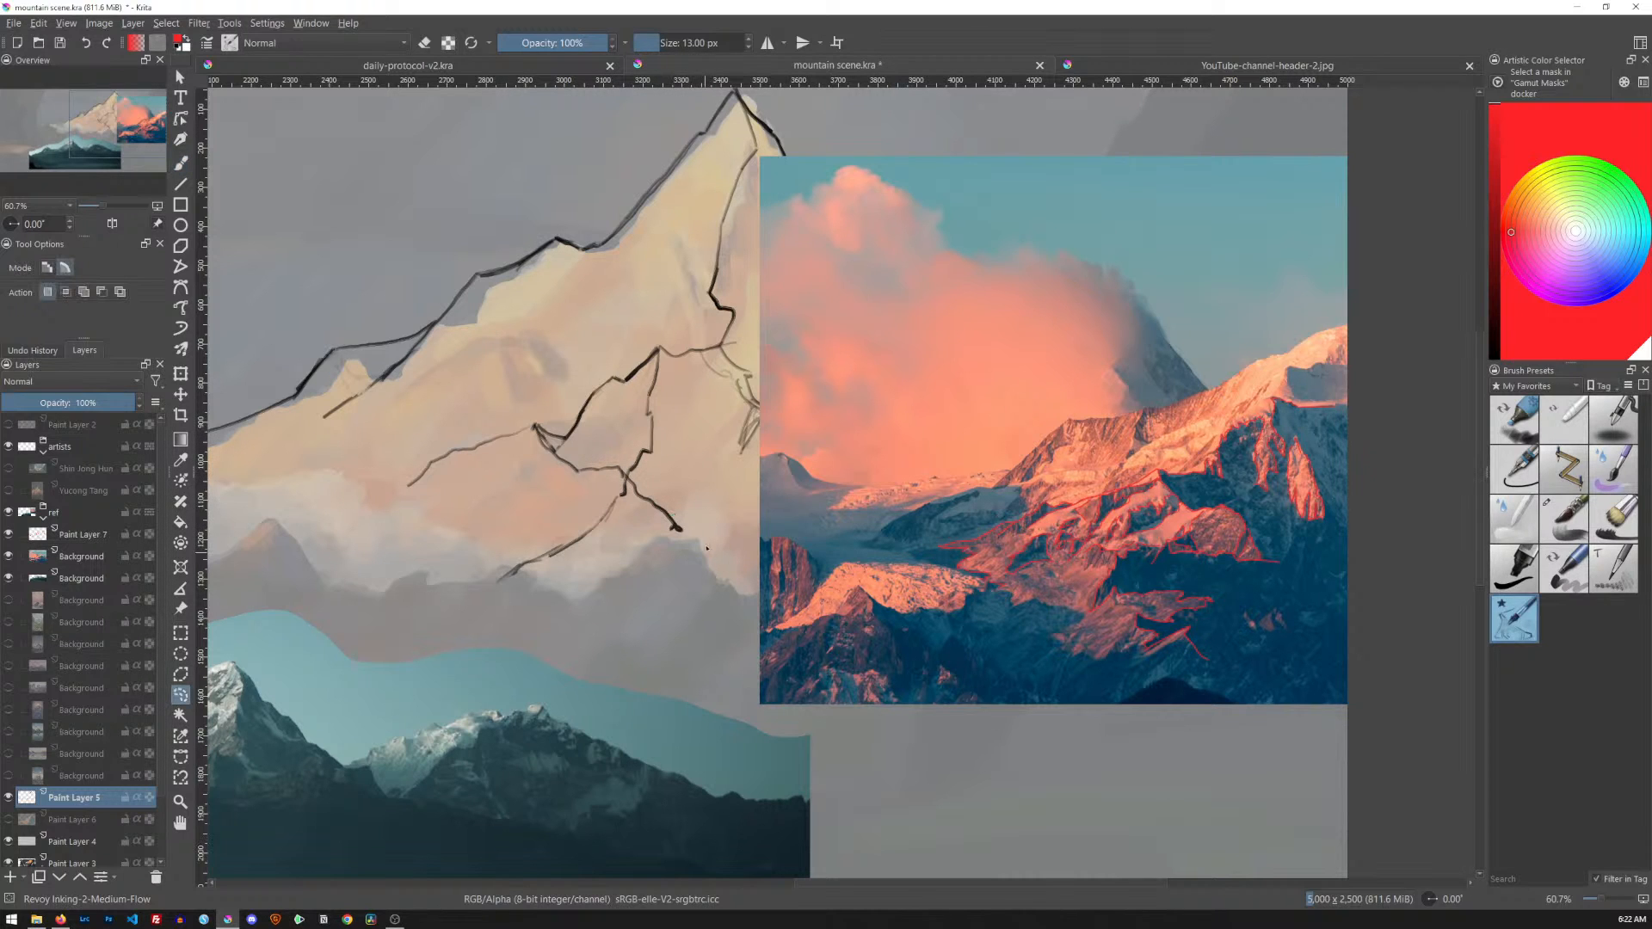
{"action": "left_click_drag", "start_coordinate": [667, 491], "coordinate": [535, 434]}
{"action": "left_click_drag", "start_coordinate": [504, 620], "coordinate": [692, 583]}
{"action": "key", "text": "Delete"}
{"action": "key", "text": "ctrl+shift+a"}
Undo the red stroke, set the brush colour to black, and redraw the missing piece of the central ridge line
{"action": "key", "text": "b"}
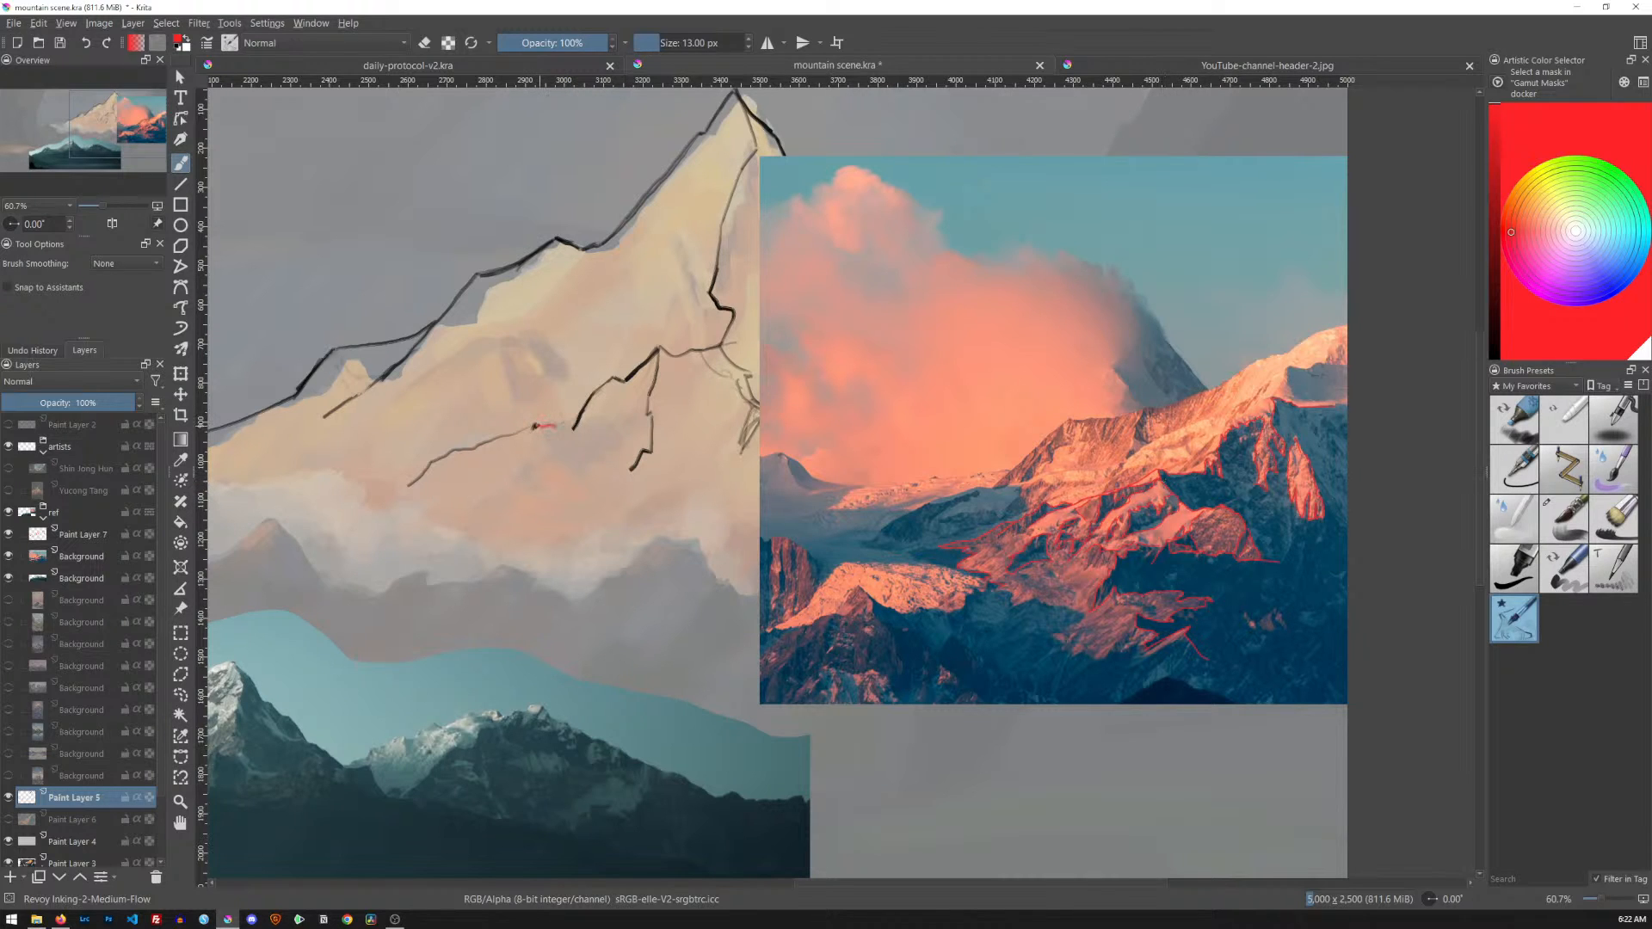
{"action": "key", "text": "ctrl+z"}
{"action": "left_click_drag", "start_coordinate": [1492, 284], "coordinate": [1493, 354]}
{"action": "mouse_move", "coordinate": [534, 426]}
{"action": "left_mouse_down"}
{"action": "mouse_move", "coordinate": [559, 424]}
{"action": "mouse_move", "coordinate": [540, 422]}
{"action": "left_mouse_up"}
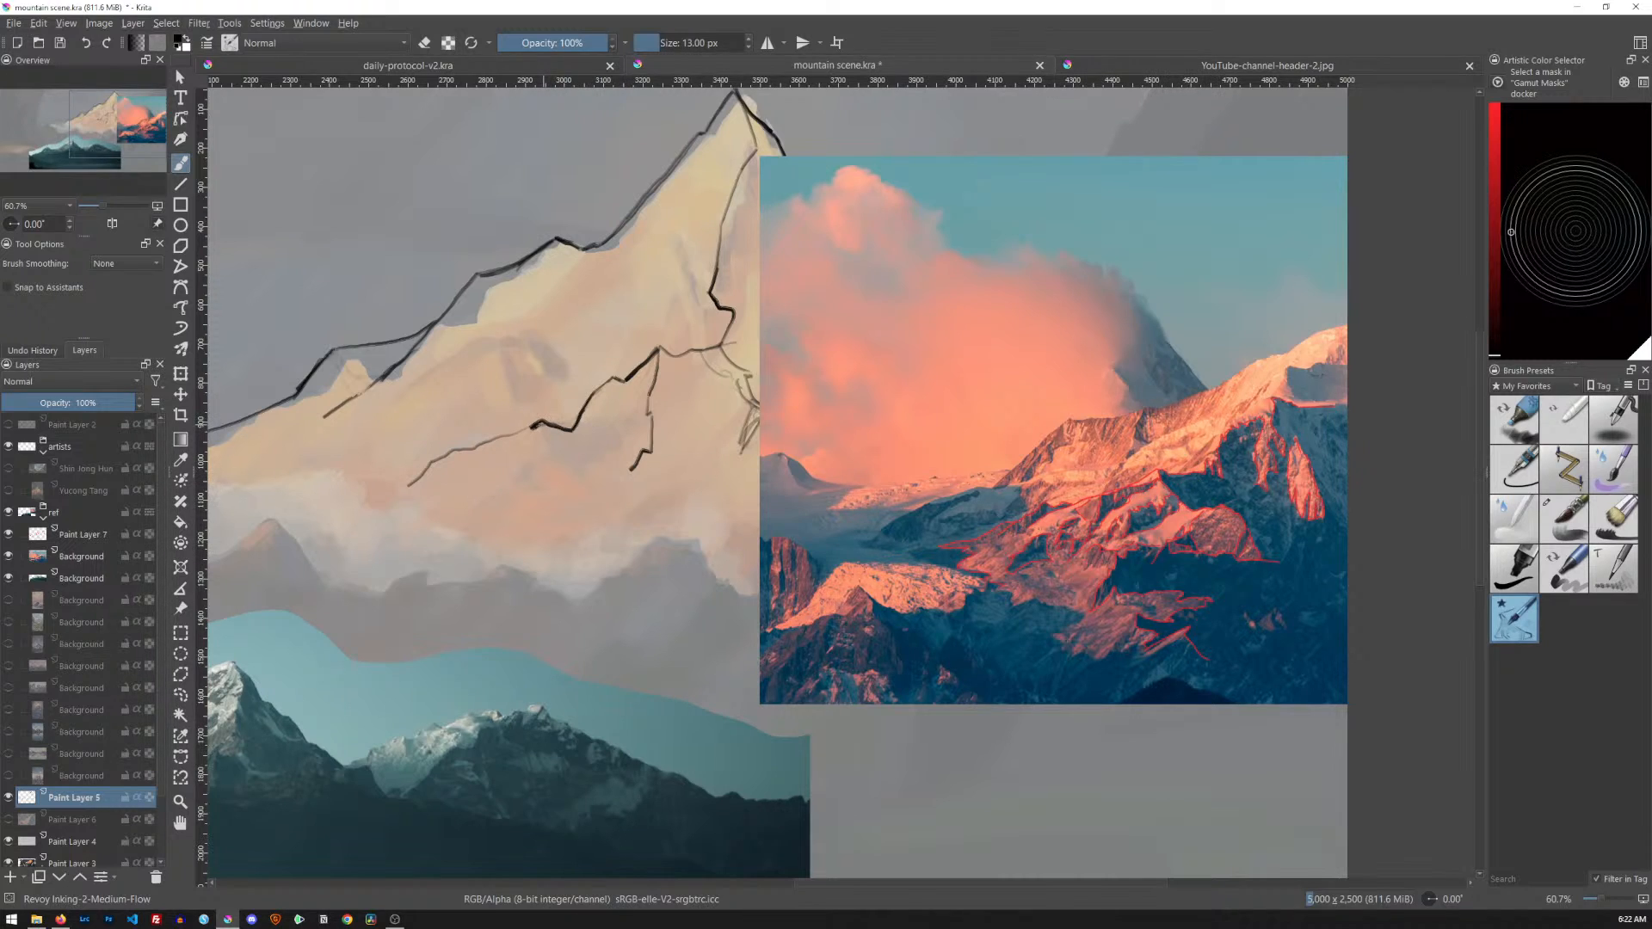
Sketch a black ridge descending from the central ridge's left end and outline a rounded outcrop with a base line beneath it
{"action": "left_click_drag", "start_coordinate": [541, 431], "coordinate": [583, 475]}
{"action": "left_click_drag", "start_coordinate": [612, 483], "coordinate": [698, 491]}
{"action": "left_click_drag", "start_coordinate": [705, 504], "coordinate": [715, 521]}
{"action": "mouse_move", "coordinate": [573, 518]}
{"action": "left_mouse_down"}
{"action": "mouse_move", "coordinate": [527, 548]}
{"action": "mouse_move", "coordinate": [611, 571]}
{"action": "mouse_move", "coordinate": [761, 565]}
{"action": "left_mouse_up"}
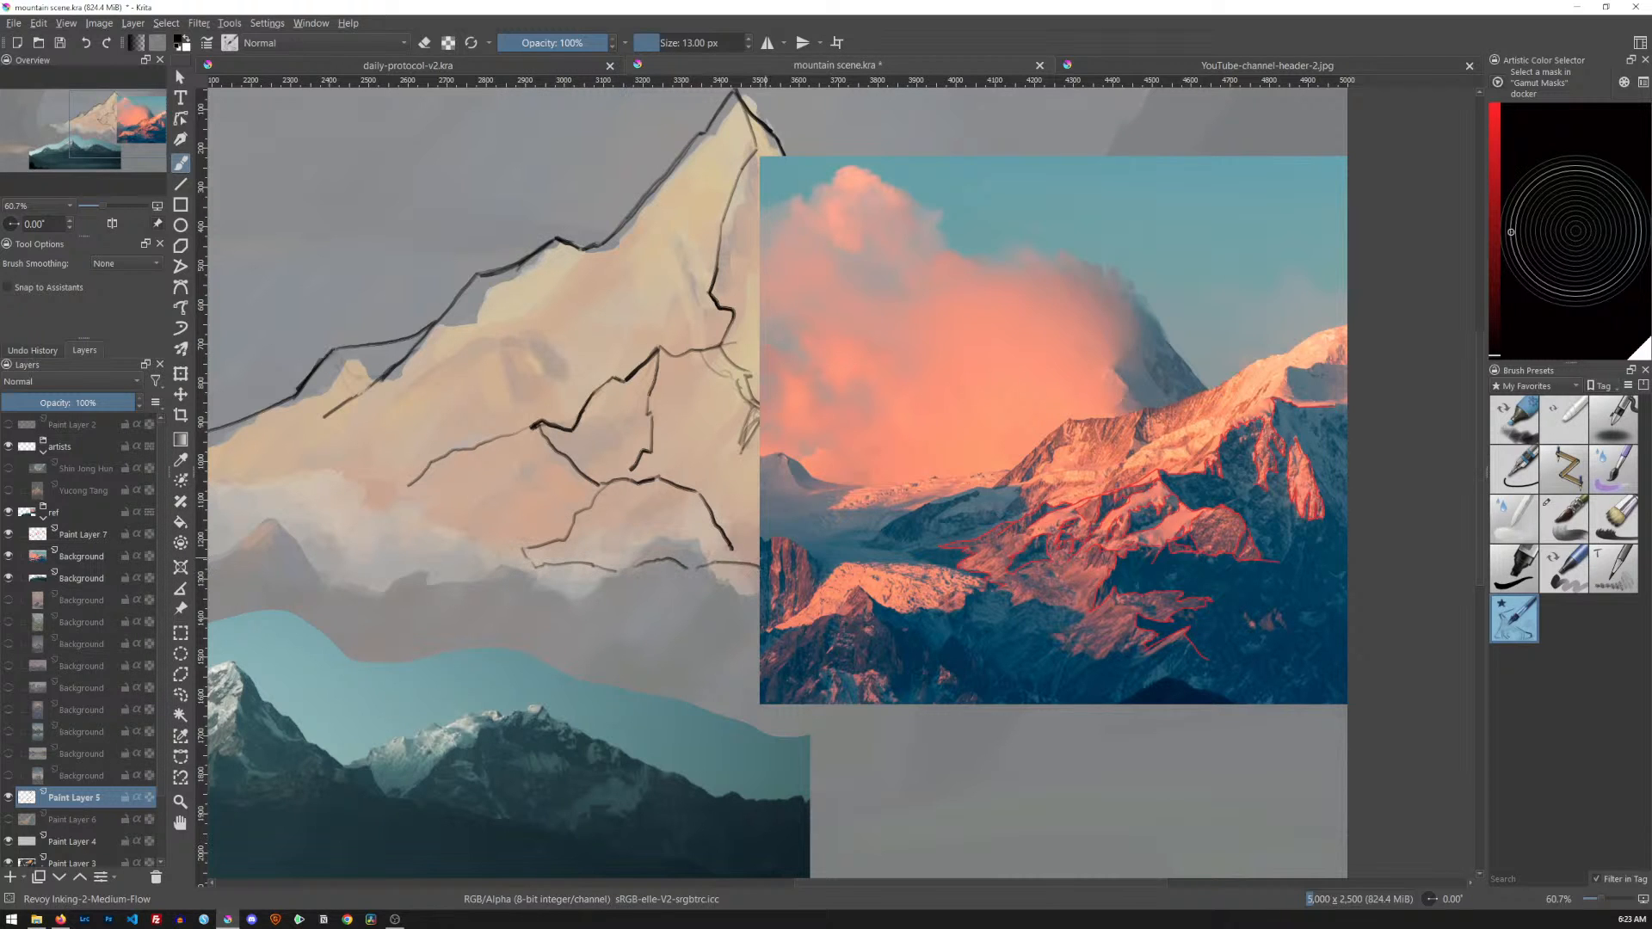
Sketch the shadow facets at both sides of the rounded outcrop and hatch its shaded face
{"action": "key", "text": "t"}
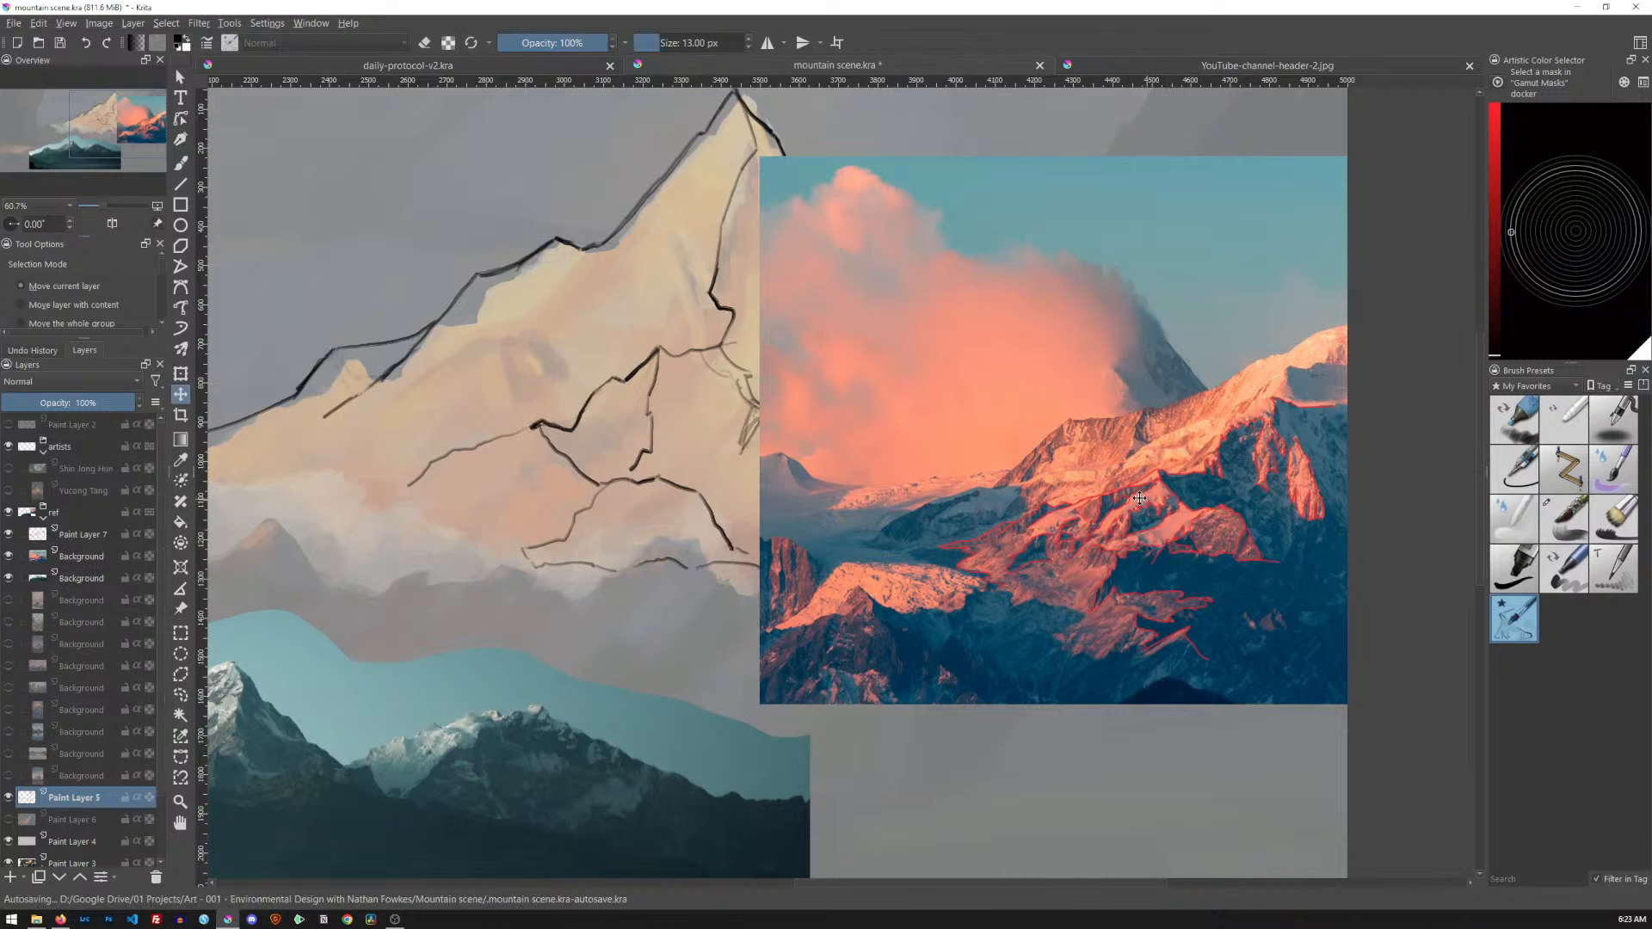
{"action": "key", "text": "b"}
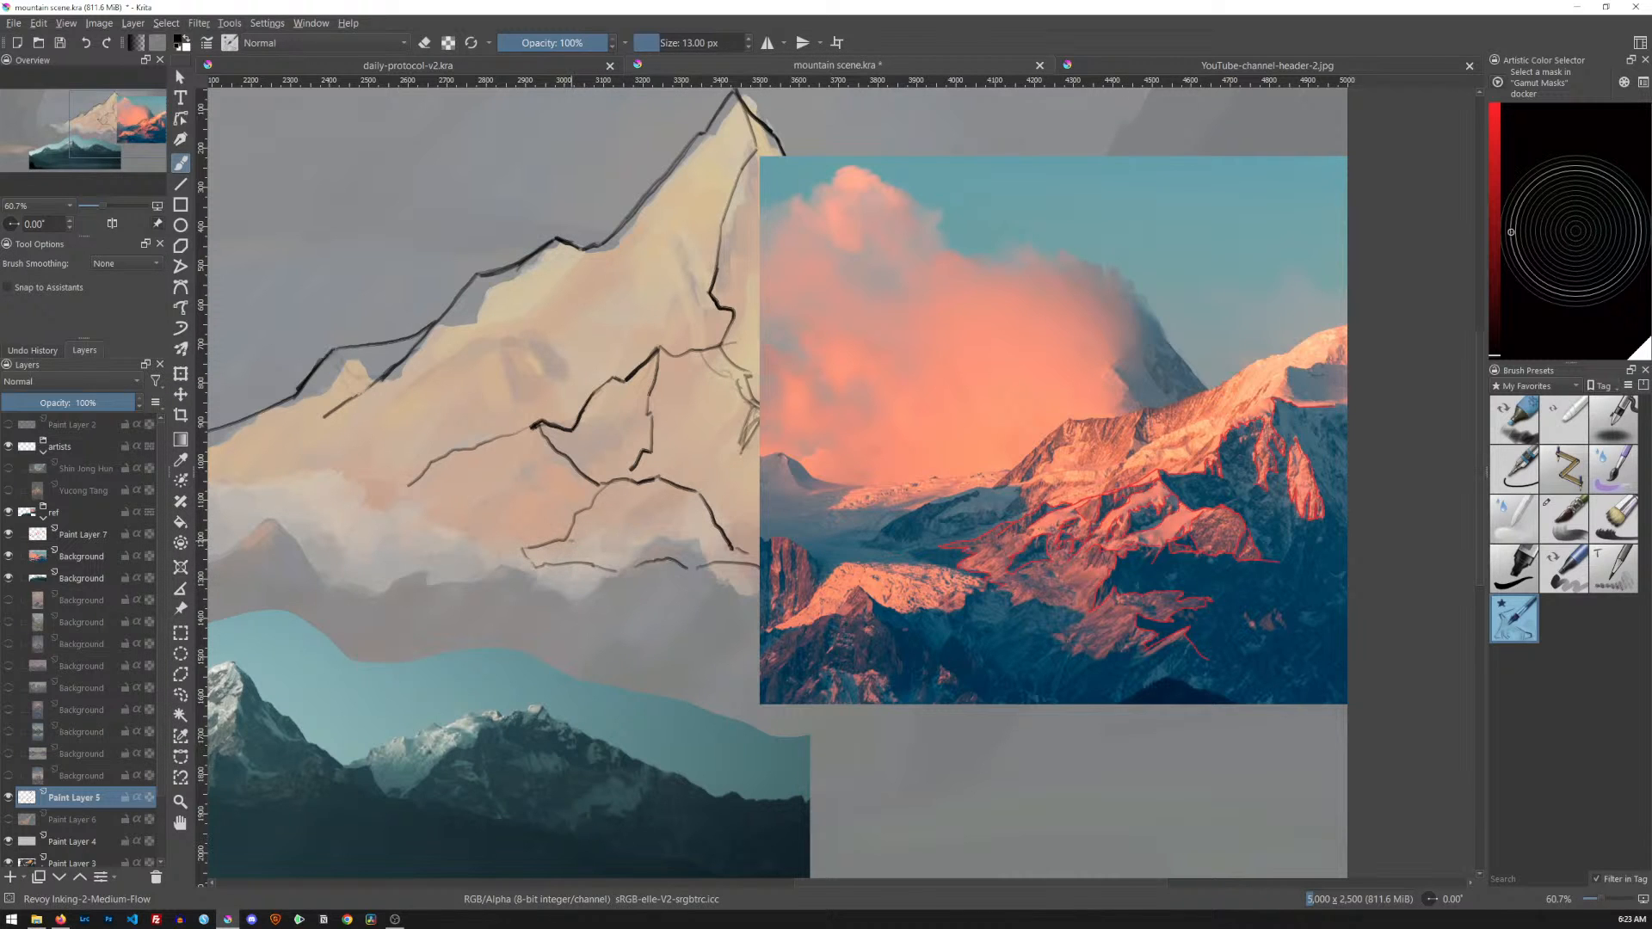
{"action": "left_click_drag", "start_coordinate": [571, 543], "coordinate": [582, 555]}
{"action": "left_click_drag", "start_coordinate": [550, 540], "coordinate": [568, 533]}
{"action": "left_click_drag", "start_coordinate": [586, 517], "coordinate": [617, 502]}
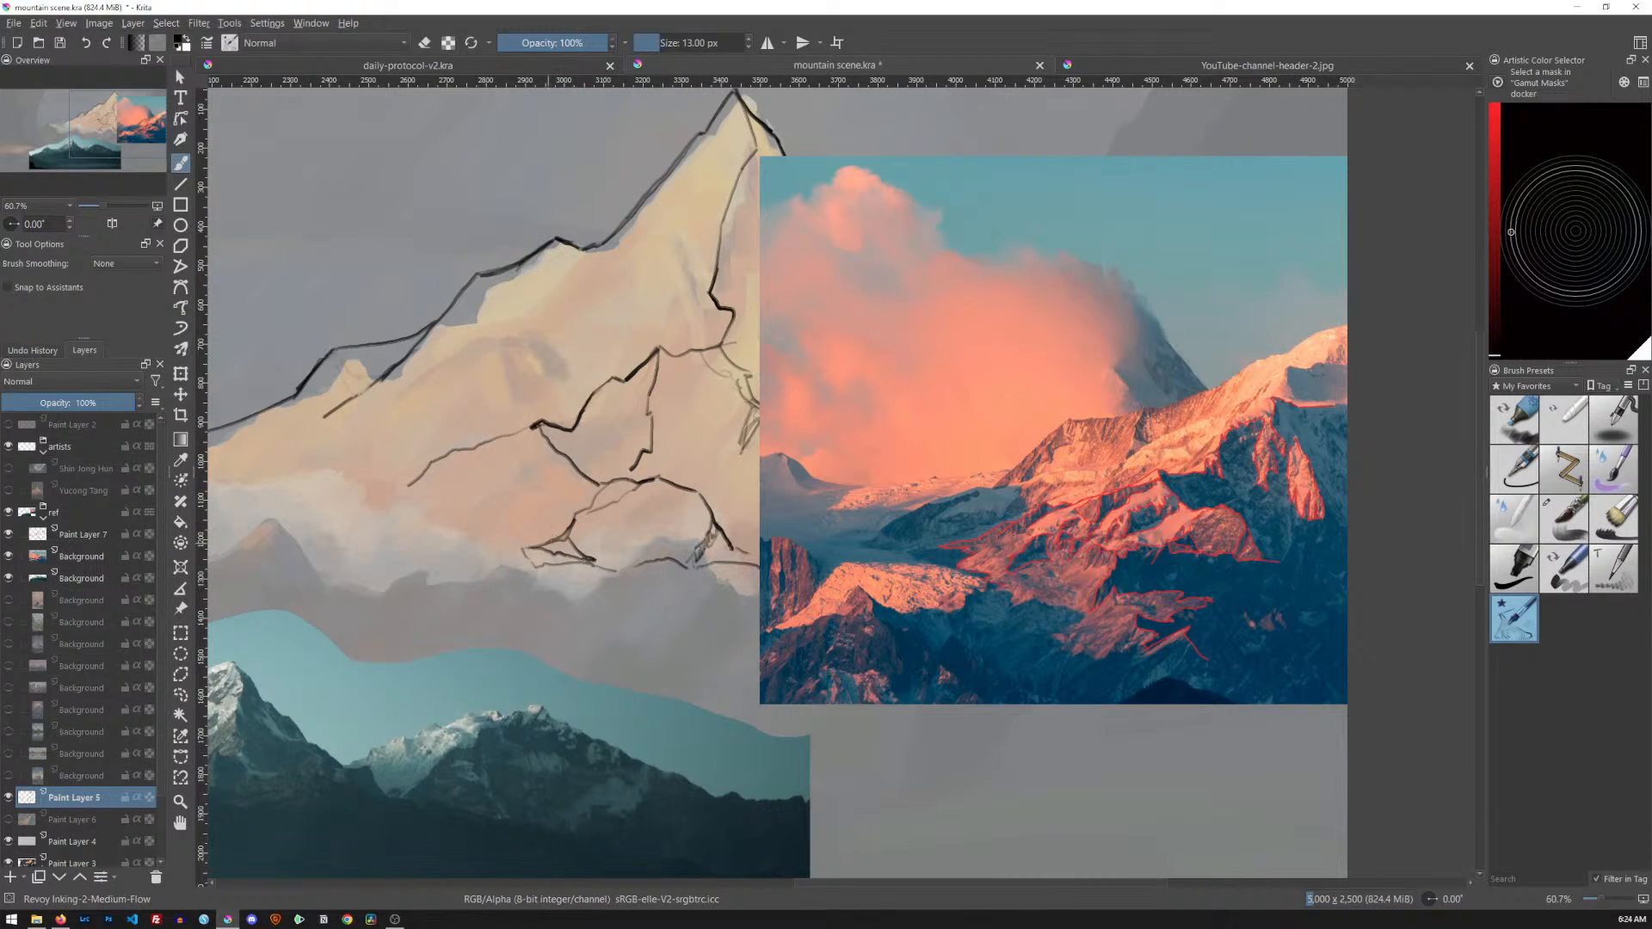
{"action": "left_click_drag", "start_coordinate": [549, 549], "coordinate": [569, 537]}
{"action": "left_click_drag", "start_coordinate": [576, 514], "coordinate": [628, 499]}
{"action": "left_click_drag", "start_coordinate": [706, 560], "coordinate": [731, 548]}
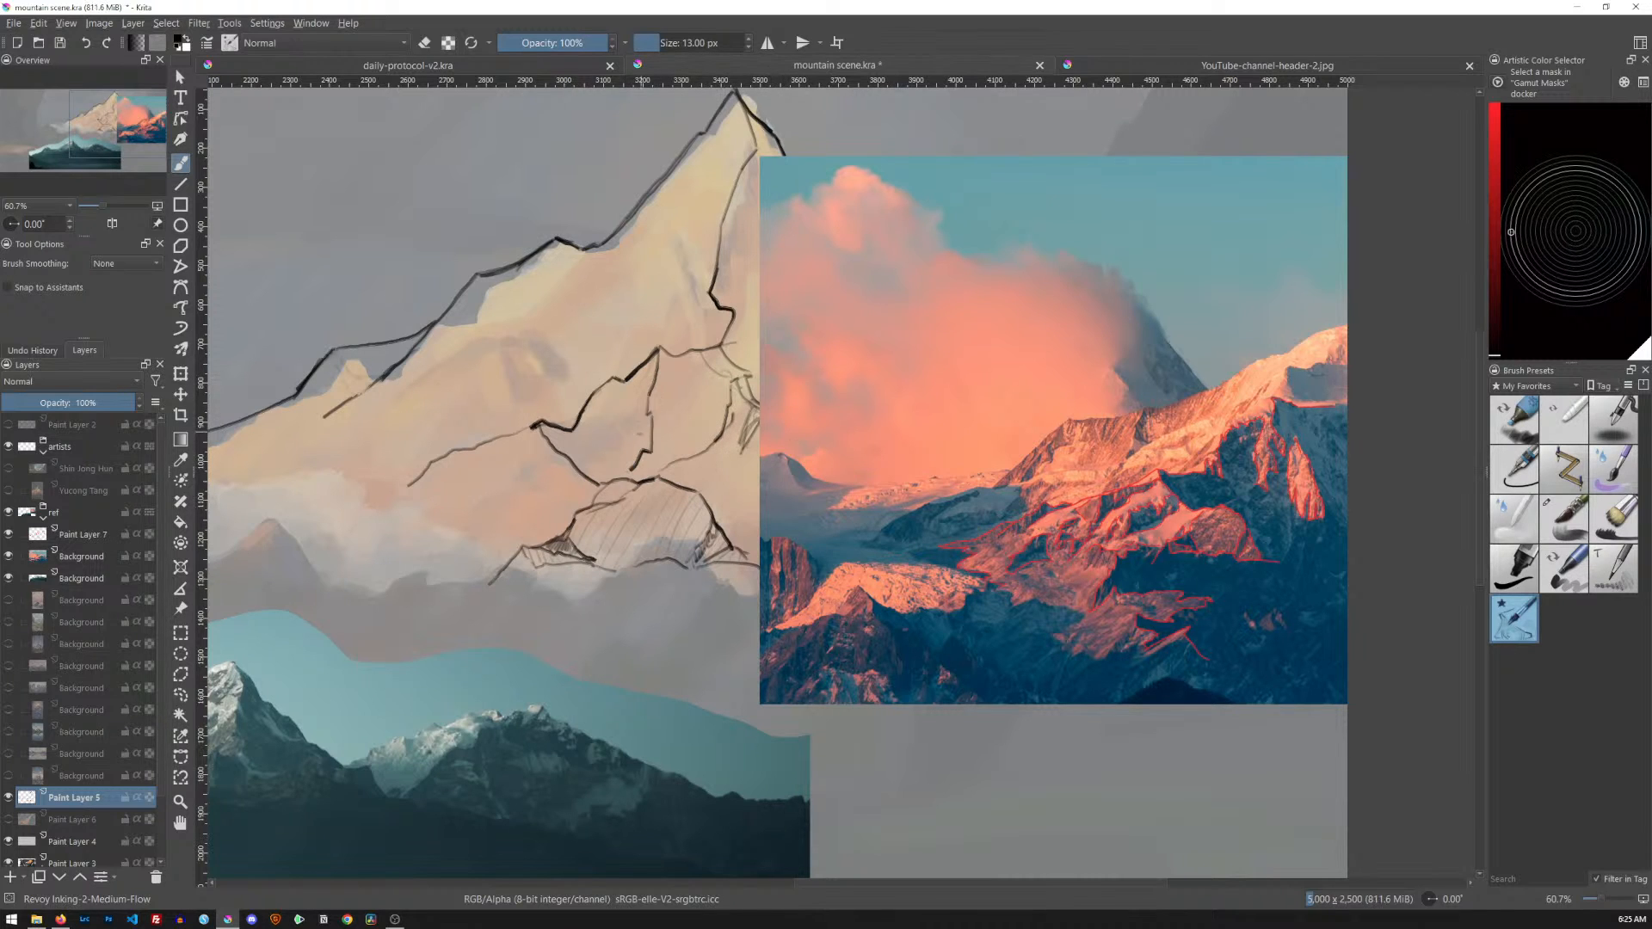
Sketch a second ridge contour descending left from the central ridge, erasing the stray line where the contours meet
{"action": "key", "text": "e"}
{"action": "key", "text": "e"}
{"action": "left_click_drag", "start_coordinate": [691, 480], "coordinate": [824, 457]}
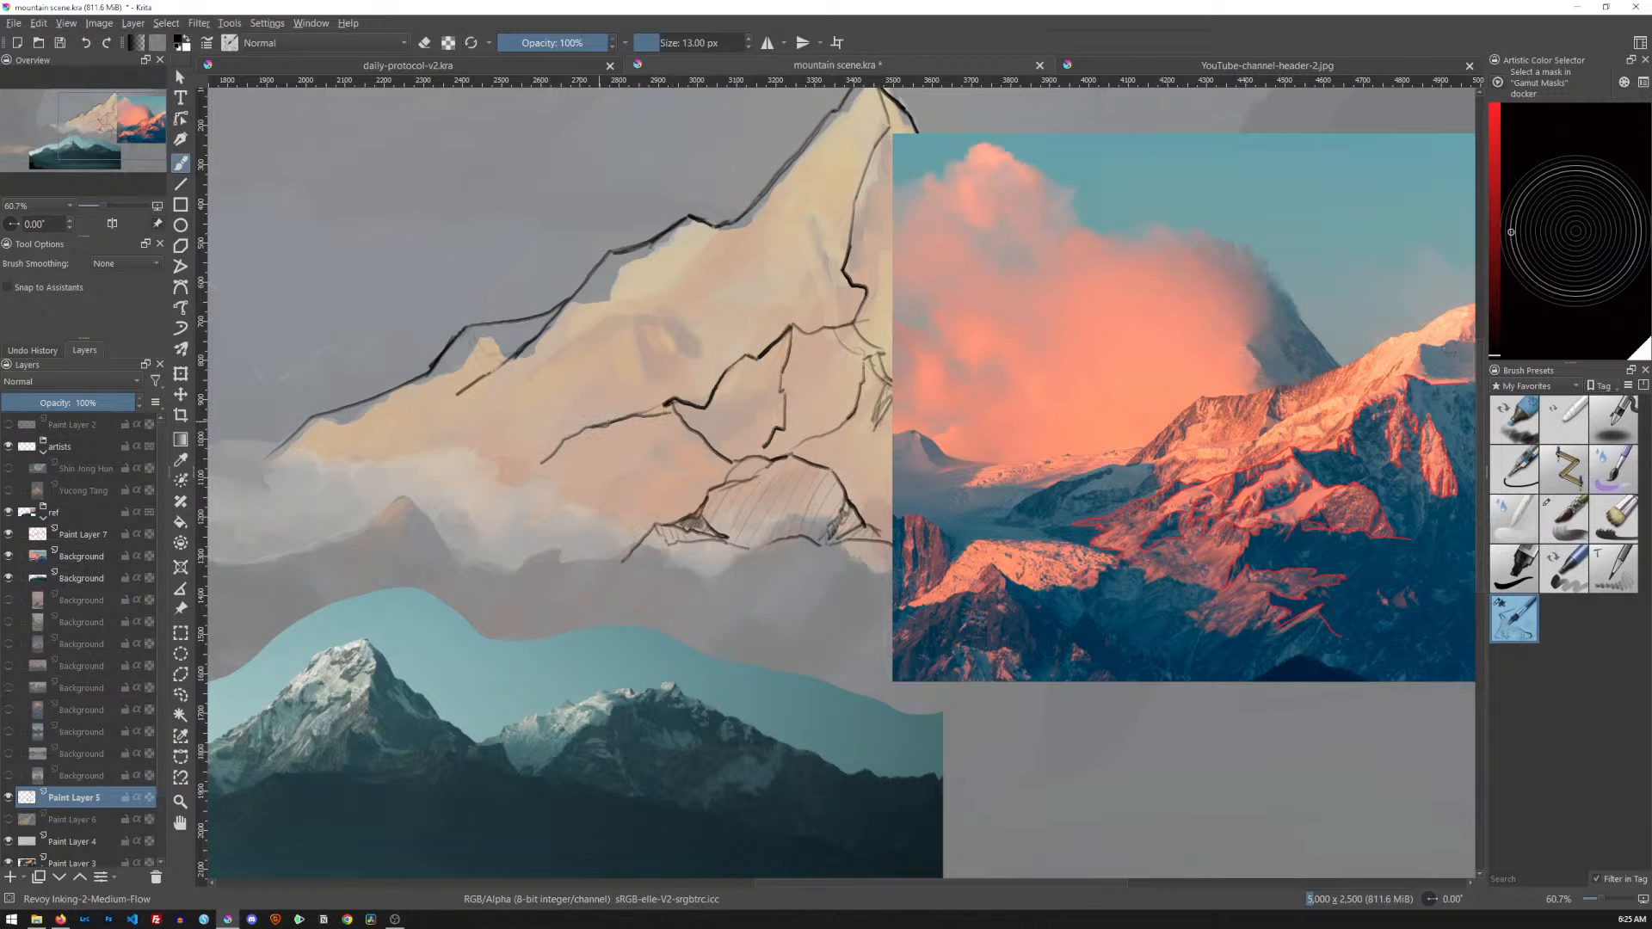
{"action": "key", "text": "t"}
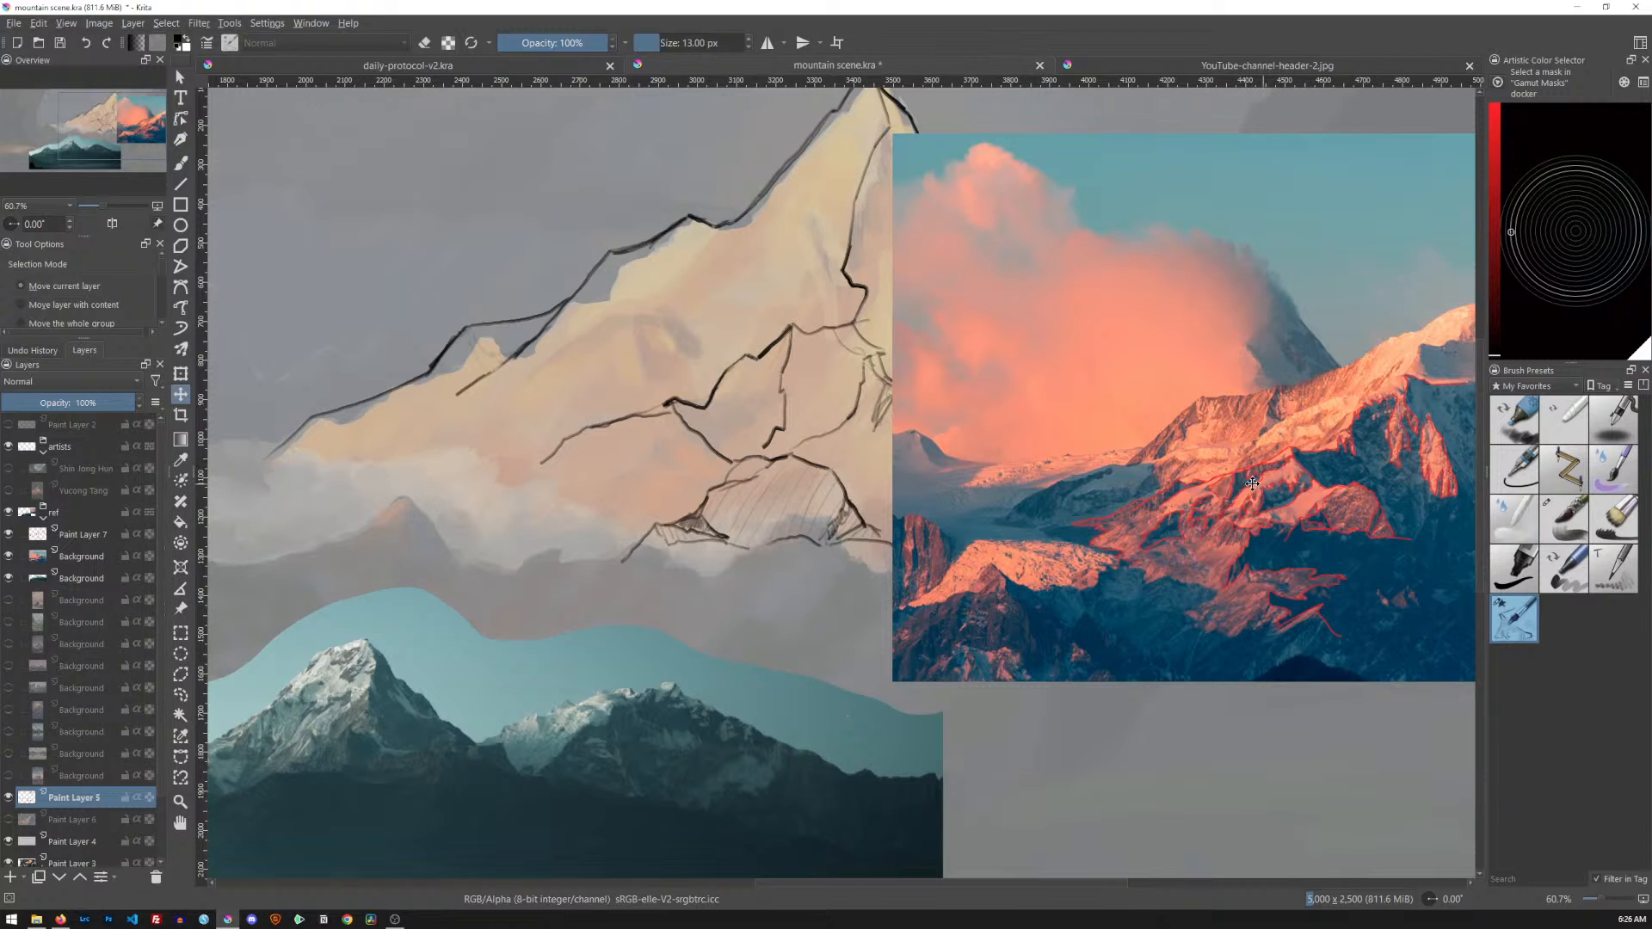
{"action": "key", "text": "b"}
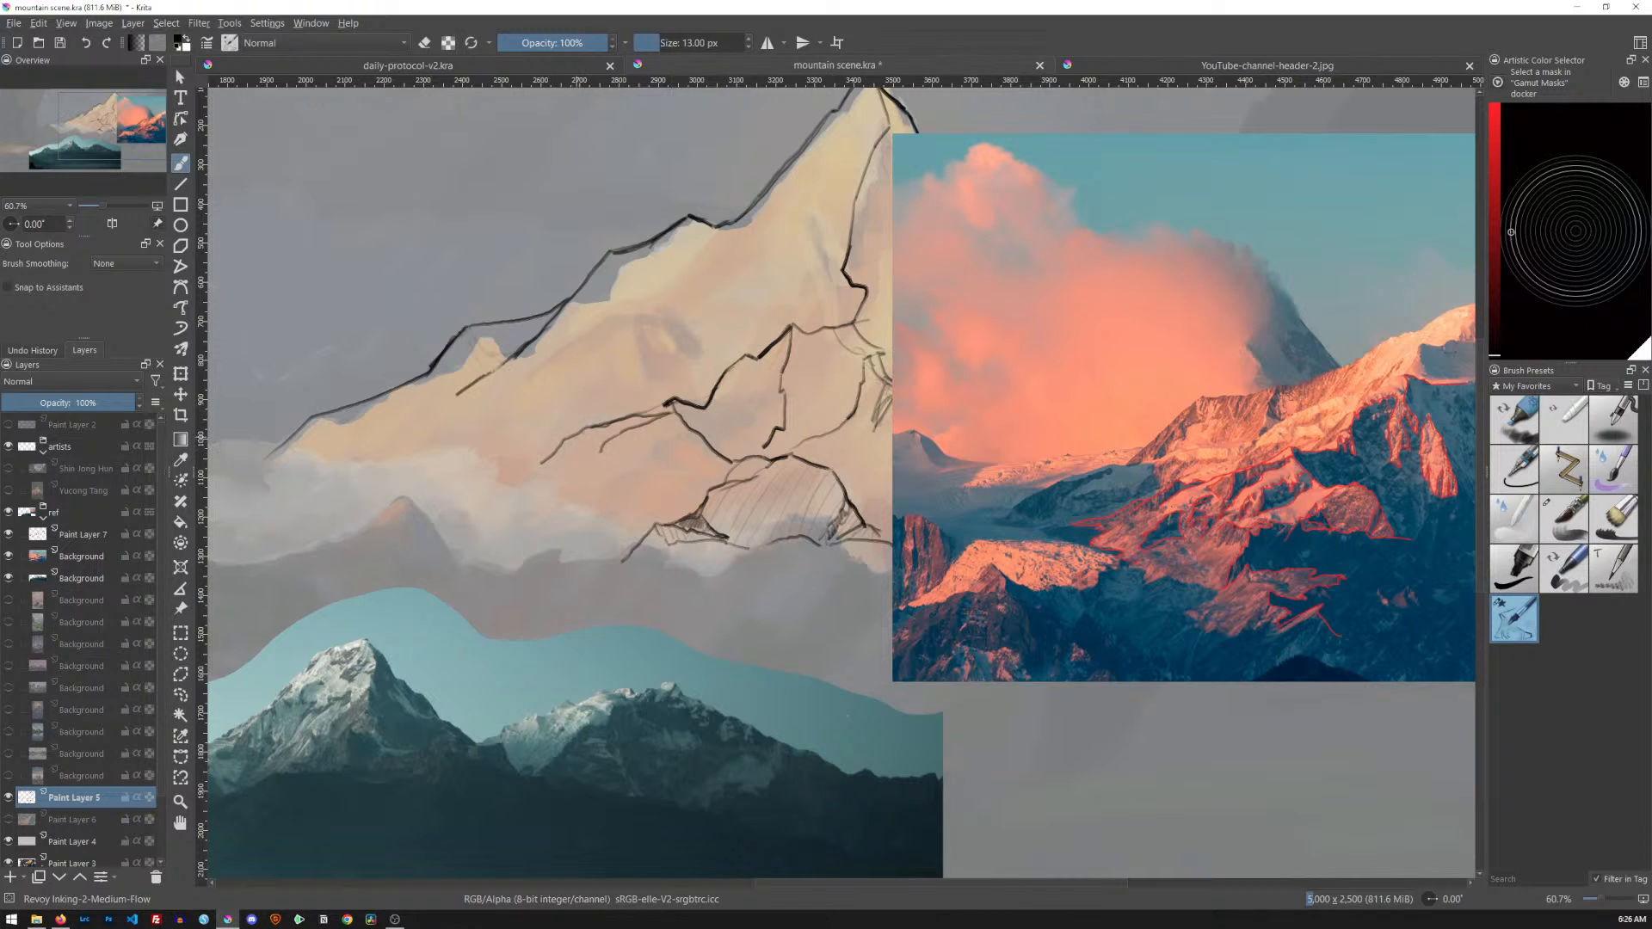
{"action": "left_click_drag", "start_coordinate": [564, 449], "coordinate": [549, 478]}
{"action": "left_click_drag", "start_coordinate": [568, 479], "coordinate": [548, 490]}
{"action": "key", "text": "e"}
{"action": "key", "text": "e"}
{"action": "left_click_drag", "start_coordinate": [650, 410], "coordinate": [668, 395]}
{"action": "key", "text": "e"}
{"action": "left_click_drag", "start_coordinate": [699, 406], "coordinate": [682, 402]}
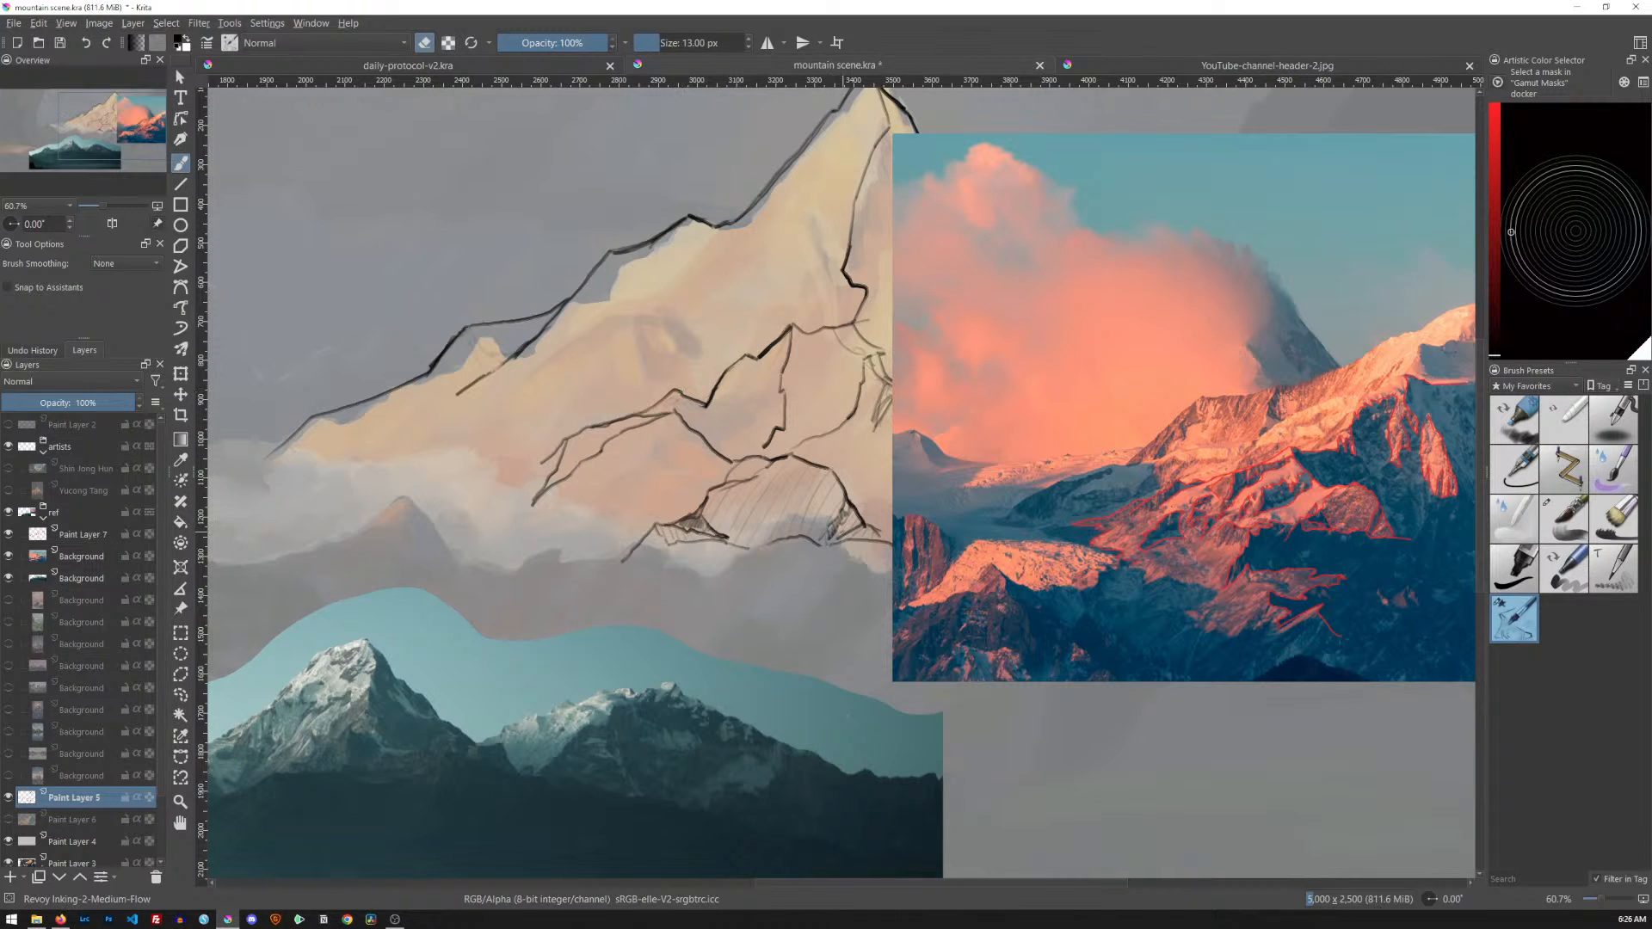
Hatch the narrow shadow strip between the two left ridge contours, undoing misplaced strokes
{"action": "key", "text": "e"}
{"action": "left_click_drag", "start_coordinate": [566, 443], "coordinate": [566, 476]}
{"action": "left_click_drag", "start_coordinate": [601, 432], "coordinate": [592, 456]}
{"action": "key", "text": "ctrl+z"}
{"action": "key", "text": "ctrl+z"}
{"action": "key", "text": "ctrl+z"}
{"action": "key", "text": "ctrl+z"}
{"action": "key", "text": "ctrl+z"}
{"action": "key", "text": "ctrl+z"}
{"action": "mouse_move", "coordinate": [573, 447]}
{"action": "left_mouse_down"}
{"action": "mouse_move", "coordinate": [566, 473]}
{"action": "mouse_move", "coordinate": [578, 464]}
{"action": "left_mouse_up"}
{"action": "key", "text": "ctrl+z"}
Outline the jagged shadow shape beneath the left ridge contours and fill it with hatching
{"action": "left_click_drag", "start_coordinate": [609, 509], "coordinate": [677, 481]}
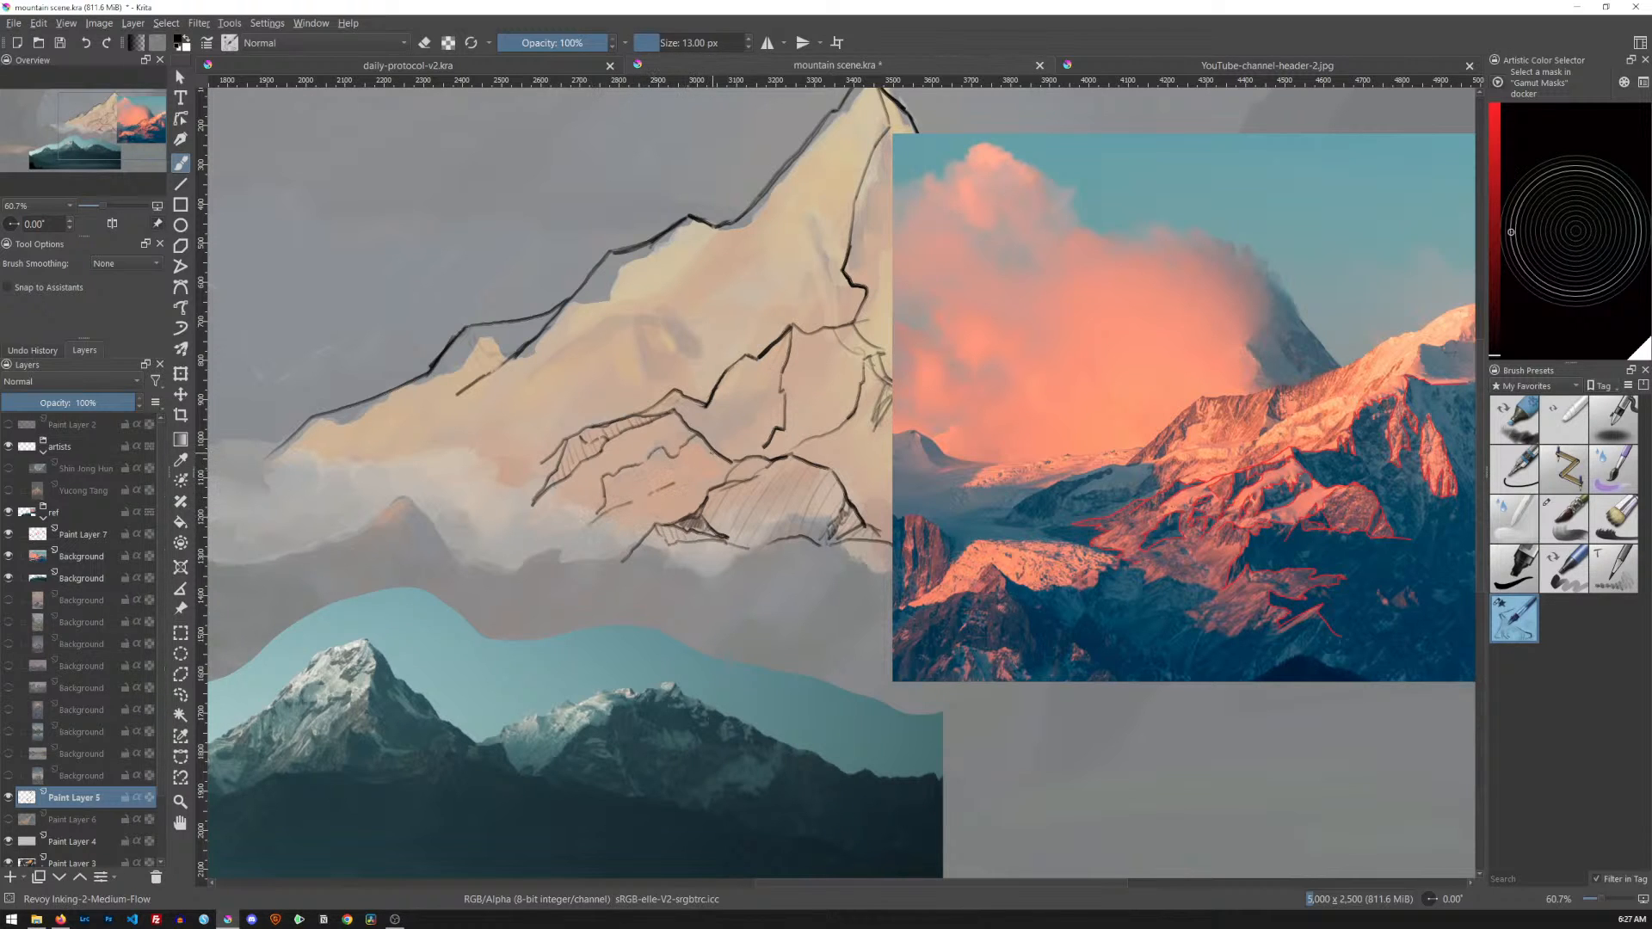
{"action": "left_click_drag", "start_coordinate": [630, 504], "coordinate": [651, 491]}
{"action": "left_click_drag", "start_coordinate": [625, 481], "coordinate": [624, 497]}
{"action": "key", "text": "ctrl+Tab"}
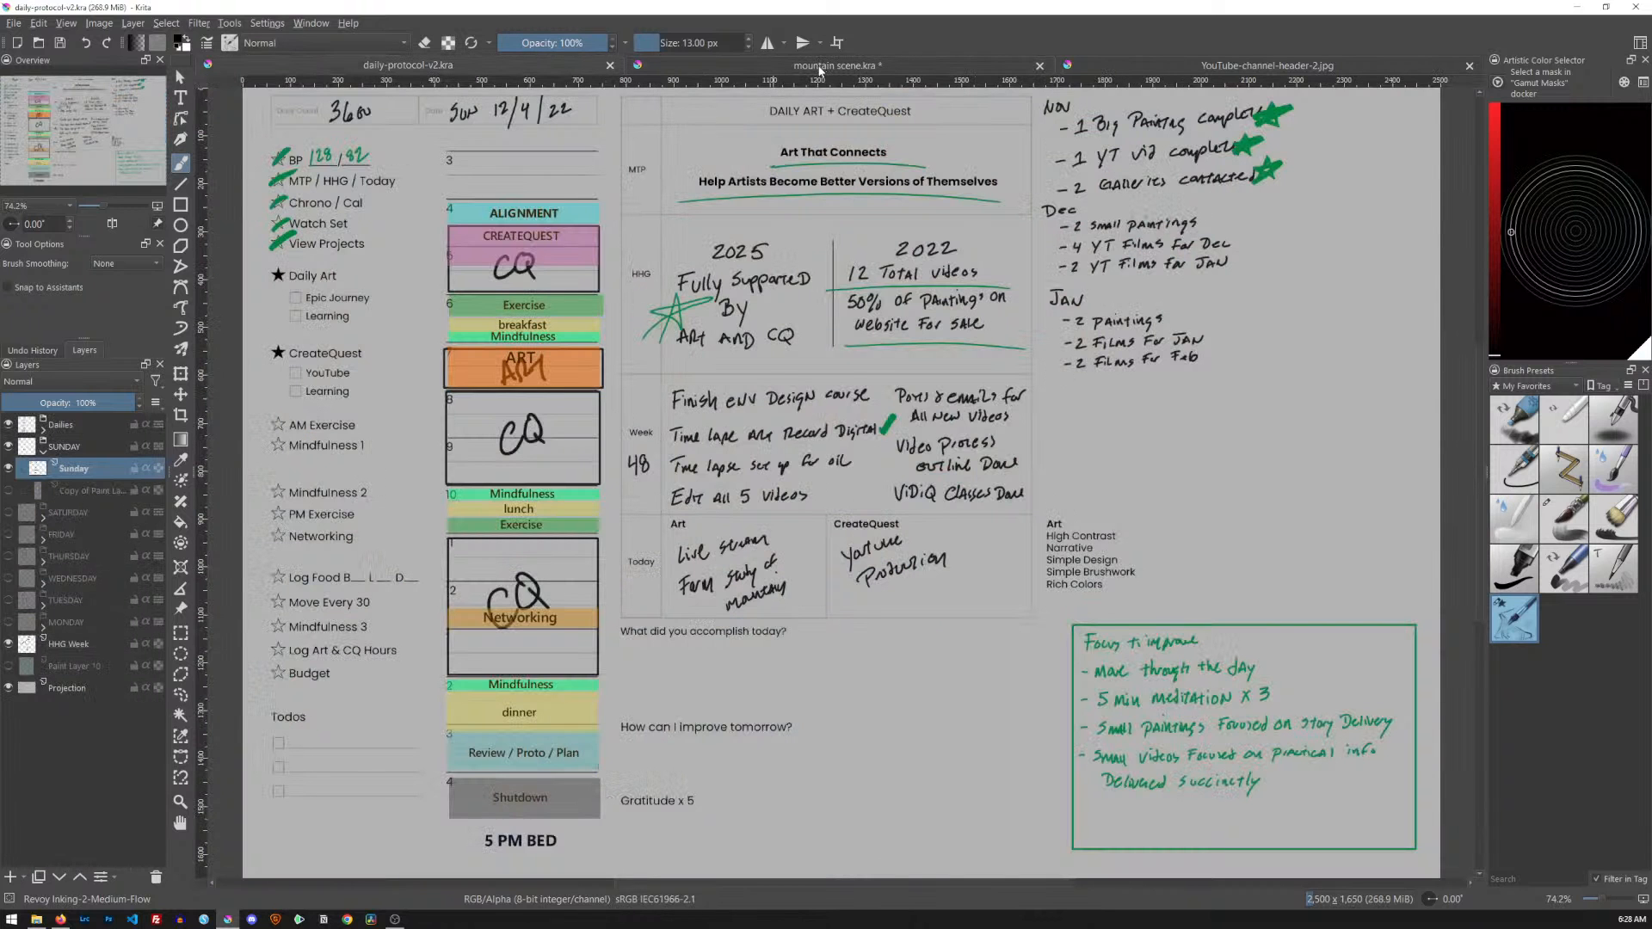
{"action": "left_click", "coordinate": [832, 65]}
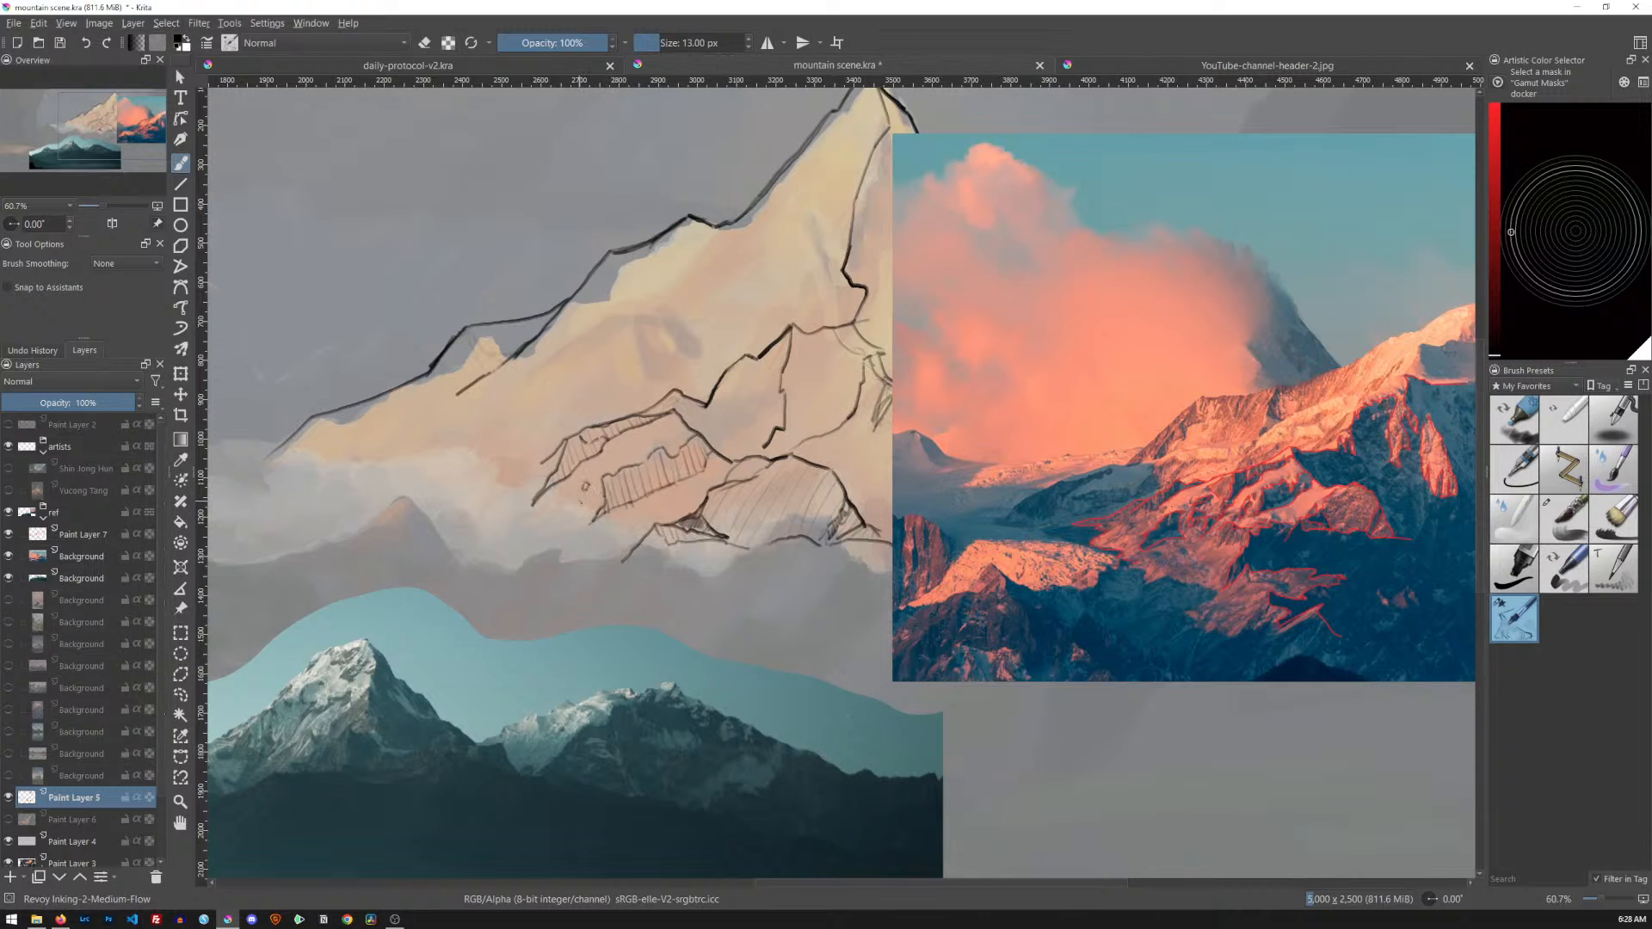
Extend the lower ridge line left toward the small foothill peak and hatch the shadow forms beneath it
{"action": "left_click_drag", "start_coordinate": [579, 492], "coordinate": [565, 507]}
{"action": "left_click_drag", "start_coordinate": [558, 449], "coordinate": [505, 476]}
{"action": "left_click_drag", "start_coordinate": [465, 461], "coordinate": [392, 499]}
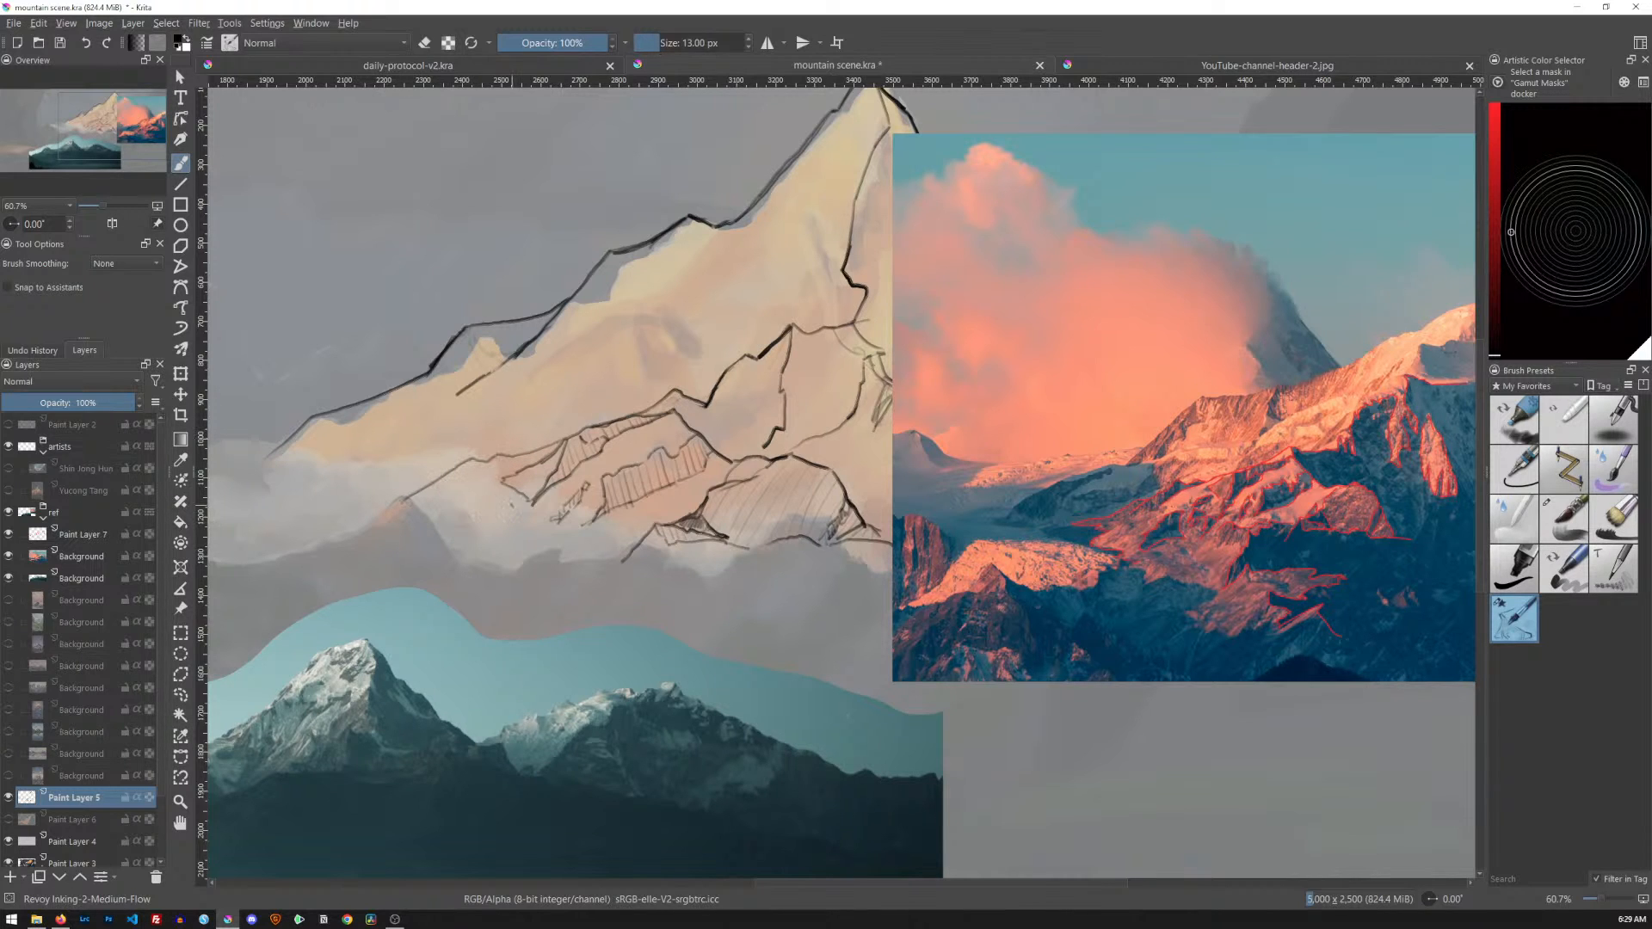
{"action": "left_click_drag", "start_coordinate": [477, 472], "coordinate": [454, 486]}
{"action": "left_click_drag", "start_coordinate": [464, 466], "coordinate": [459, 483]}
Hide the red tracing on Paint Layer 7 and the pink-cloud reference photo
{"action": "left_click", "coordinate": [8, 556]}
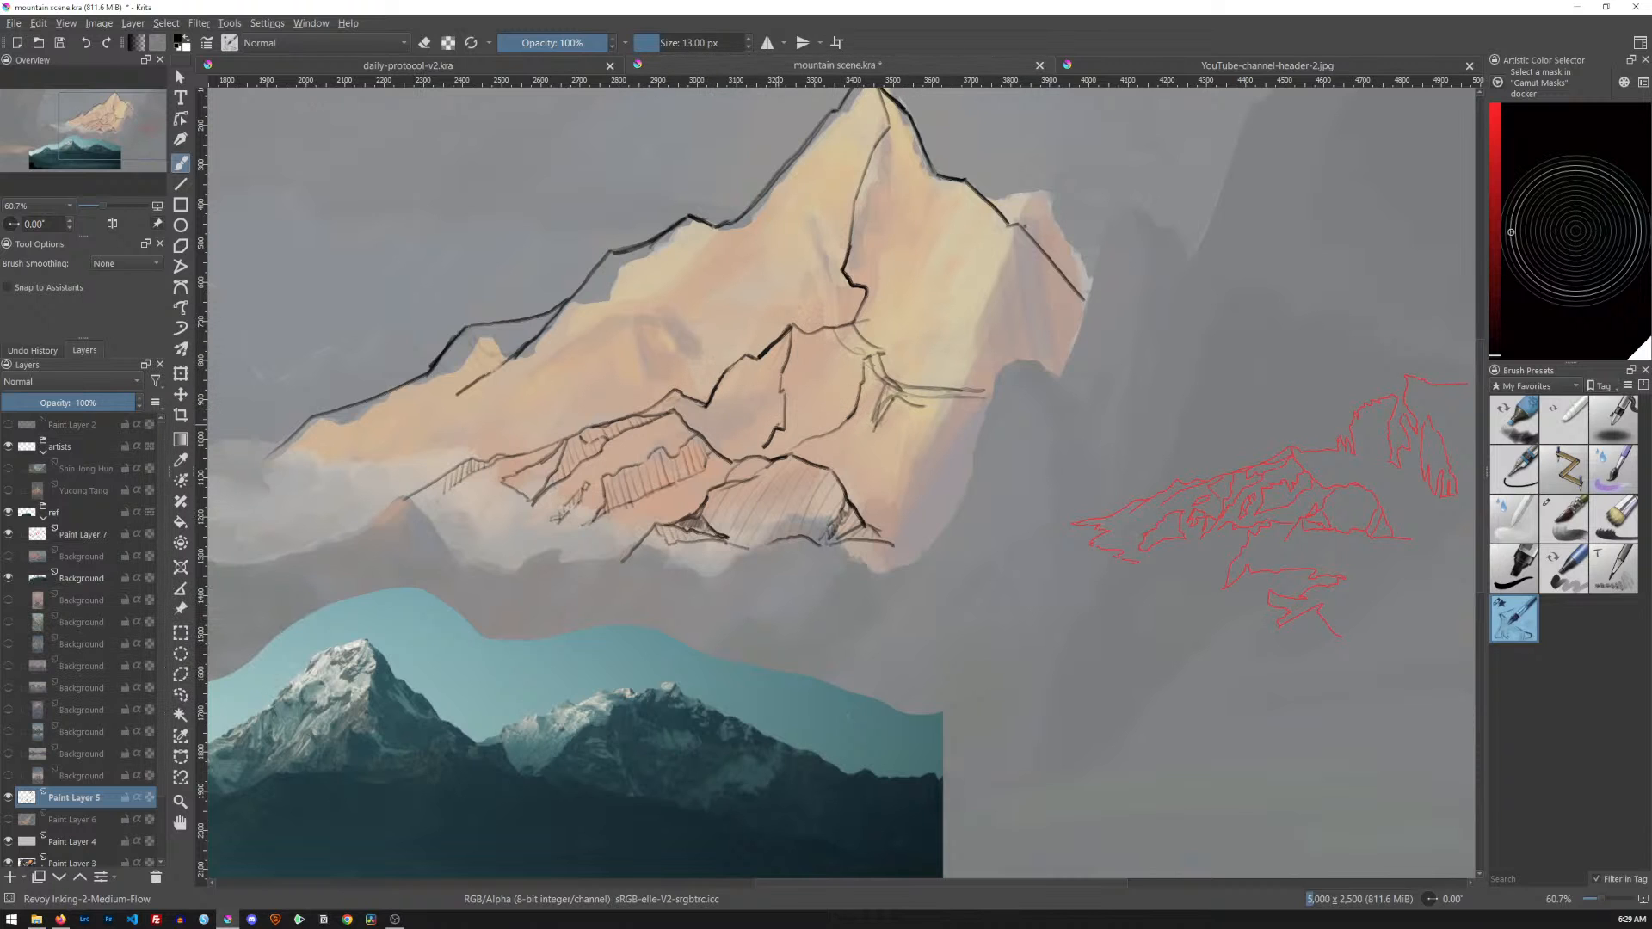
{"action": "left_click", "coordinate": [8, 555]}
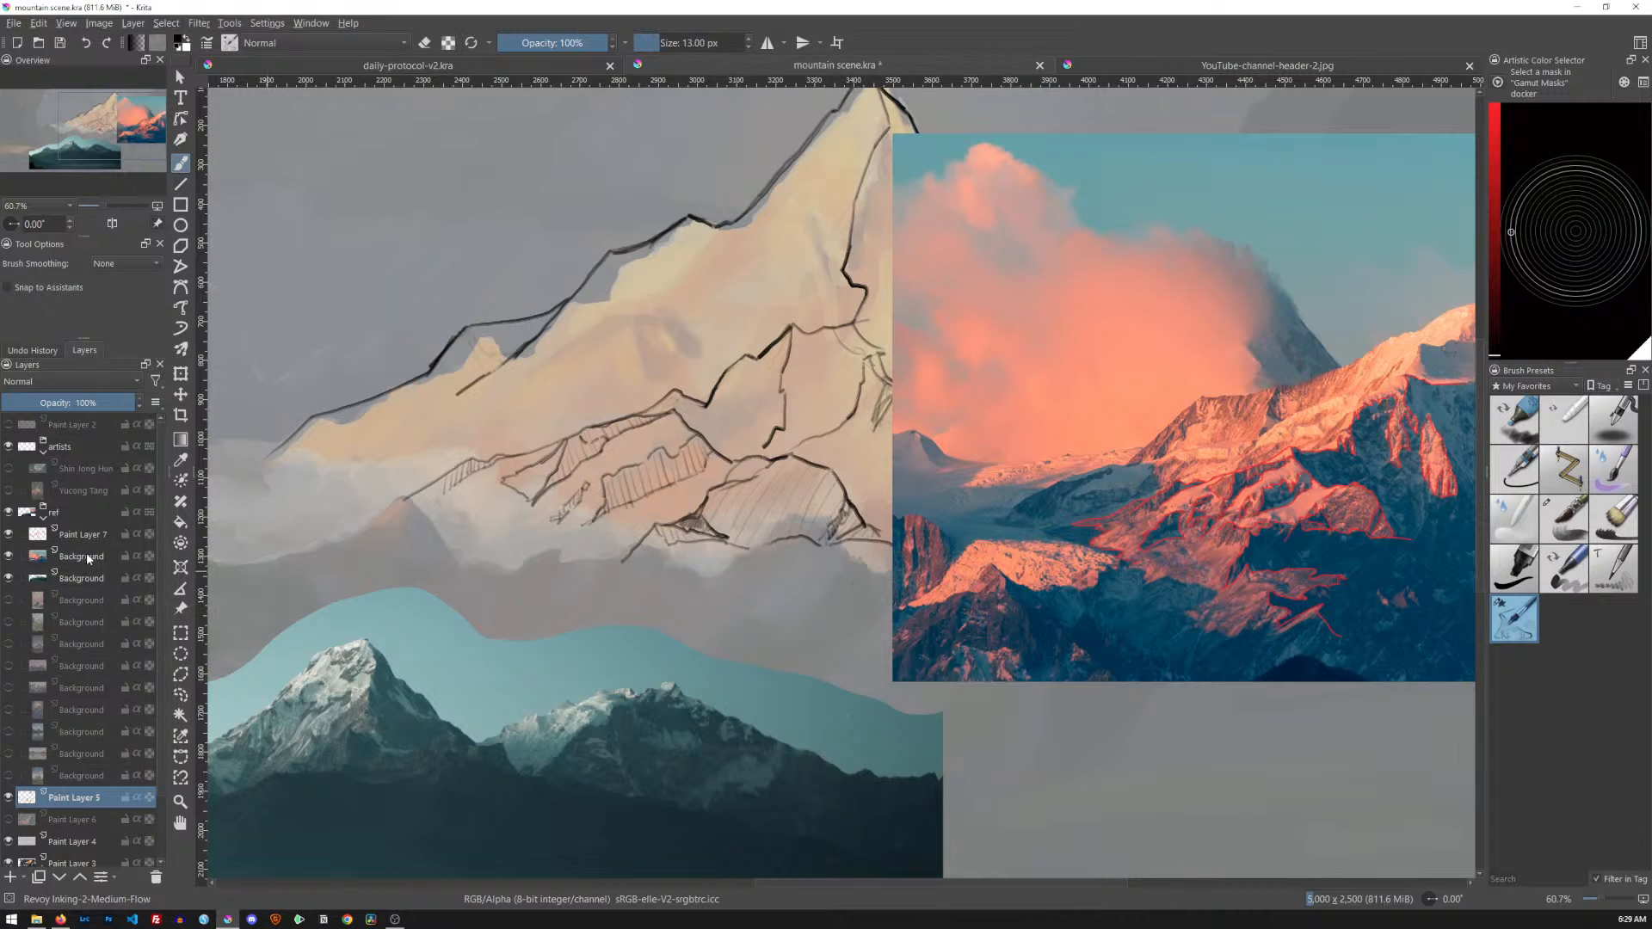
{"action": "left_click", "coordinate": [9, 534]}
{"action": "left_click", "coordinate": [9, 557]}
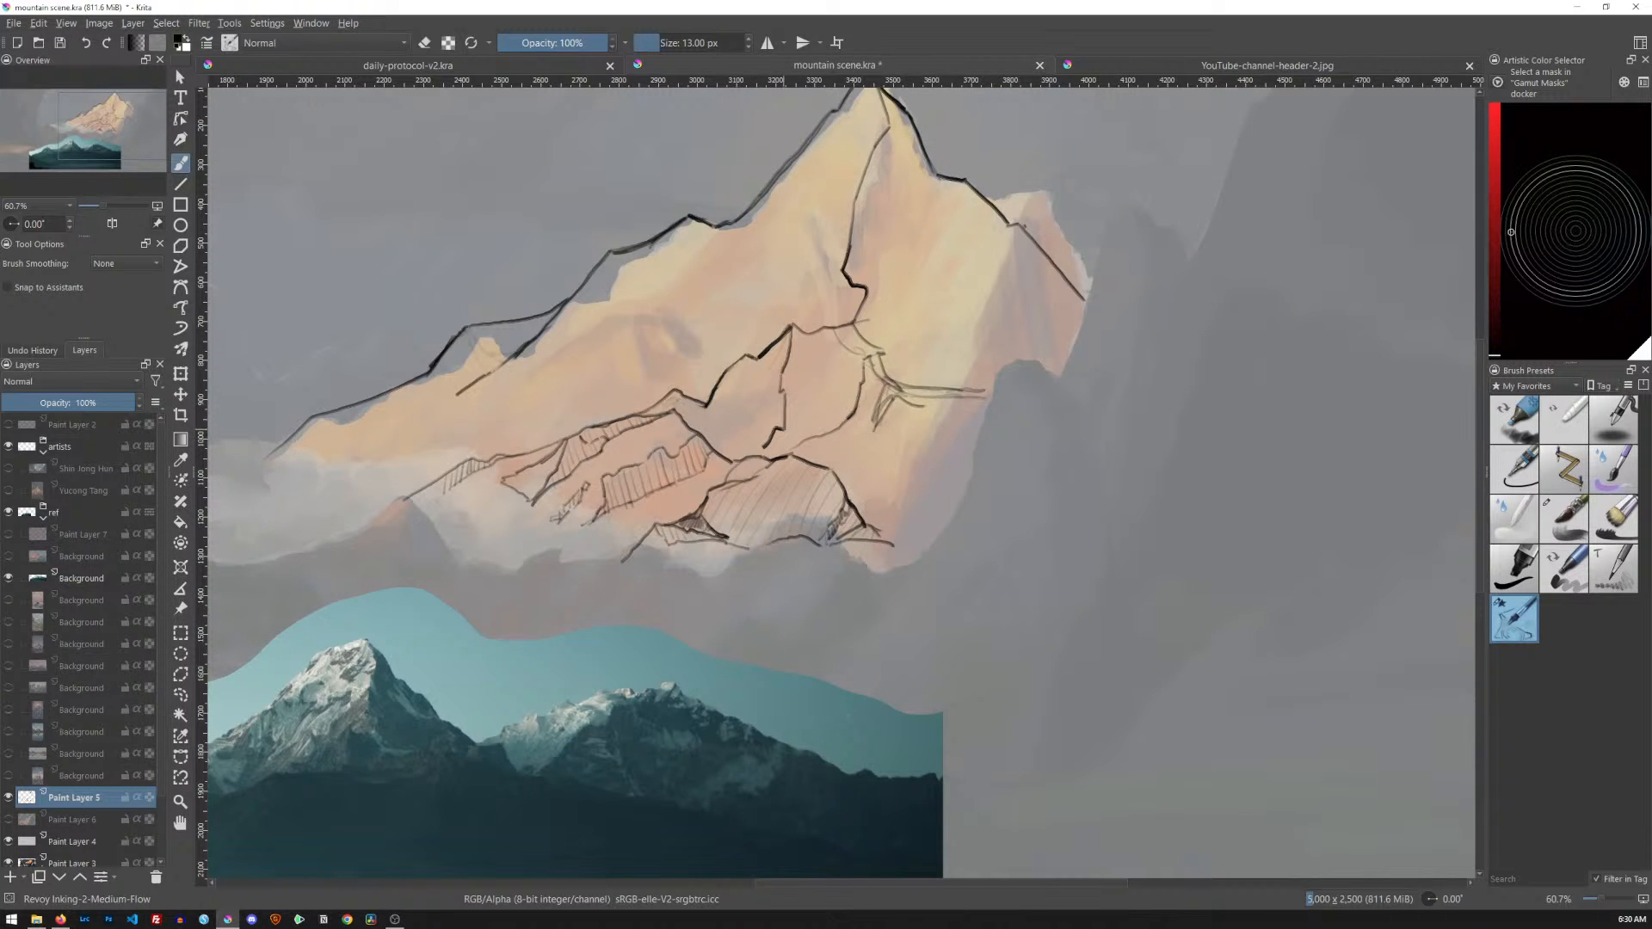
{"action": "key", "text": "t"}
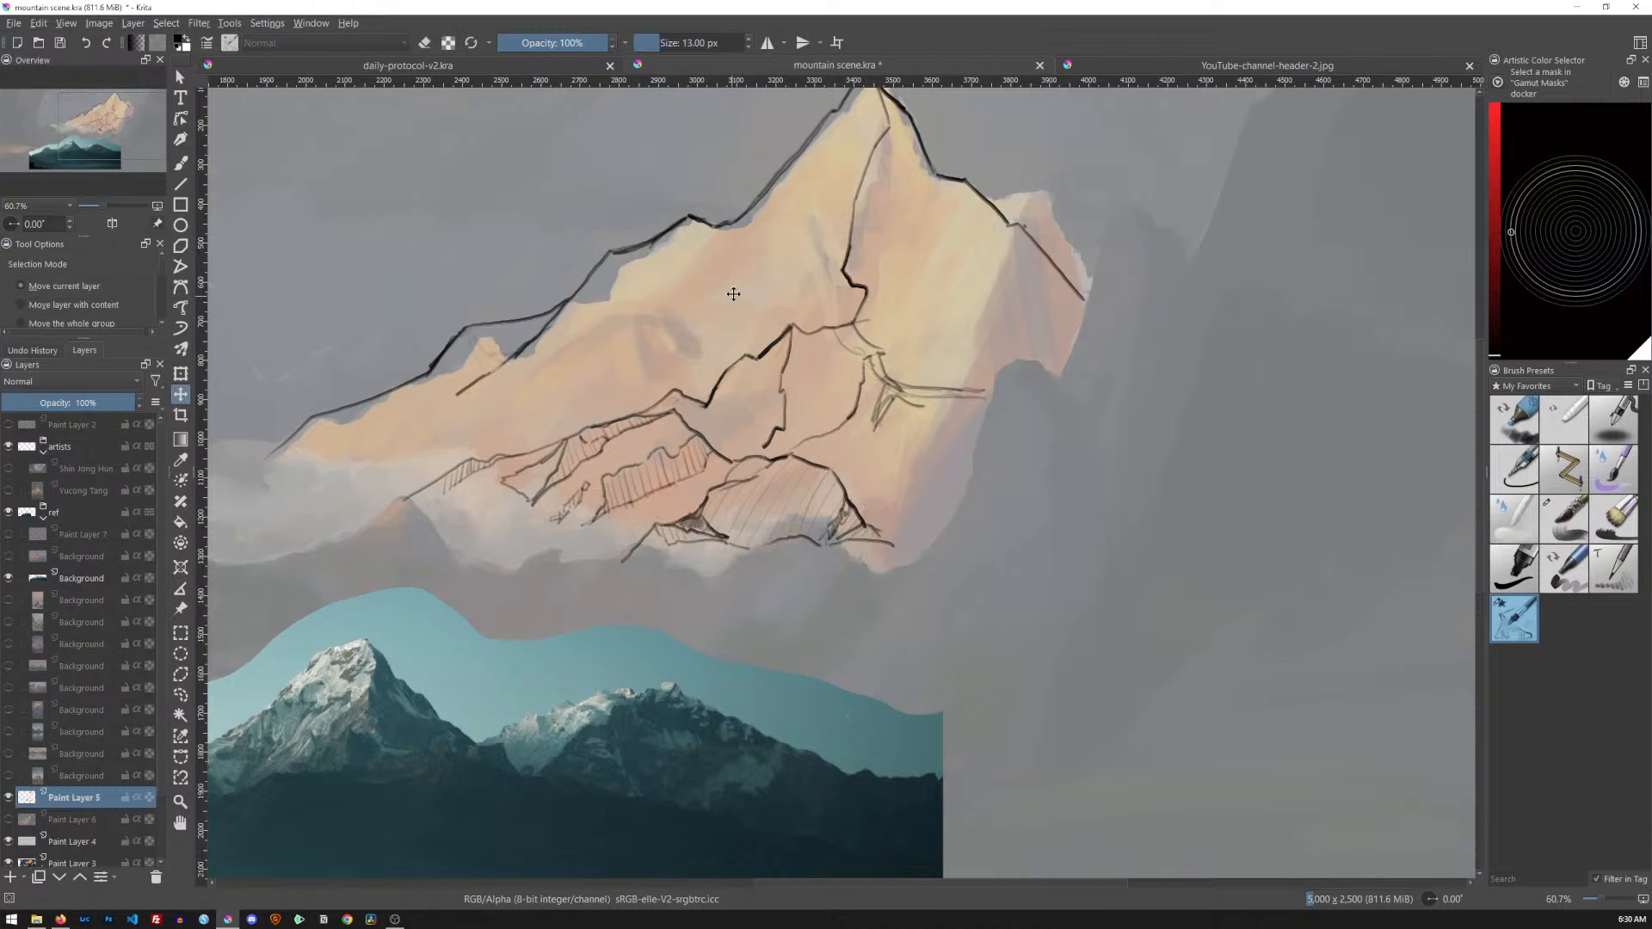
{"action": "left_click_drag", "start_coordinate": [786, 409], "coordinate": [971, 426]}
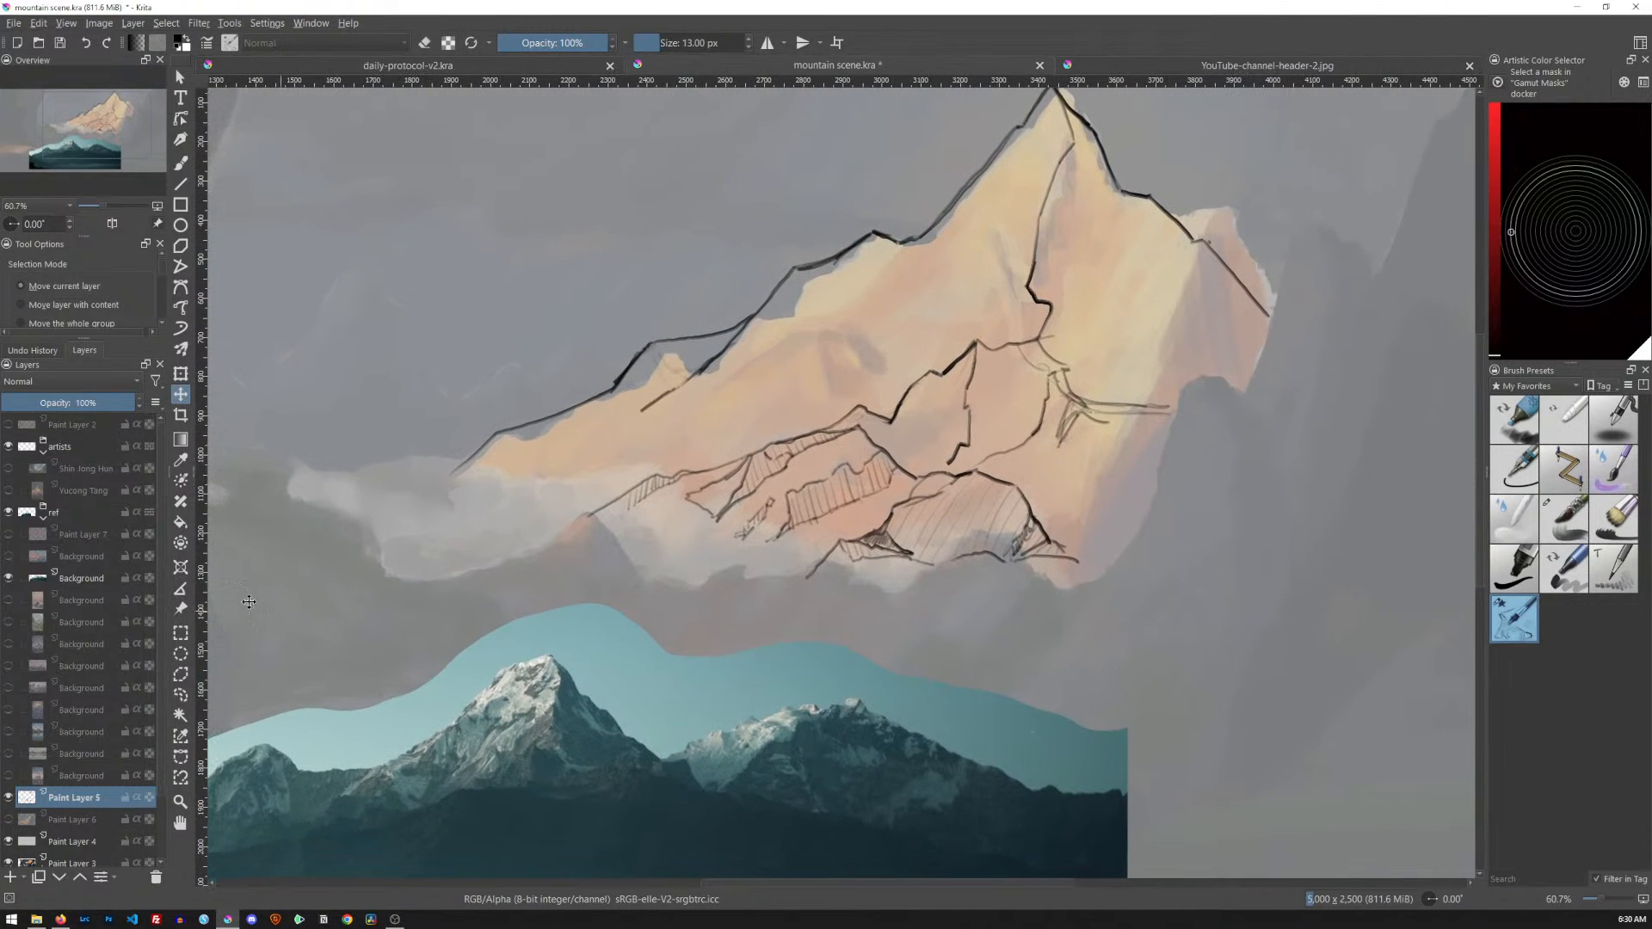
{"action": "key", "text": "b"}
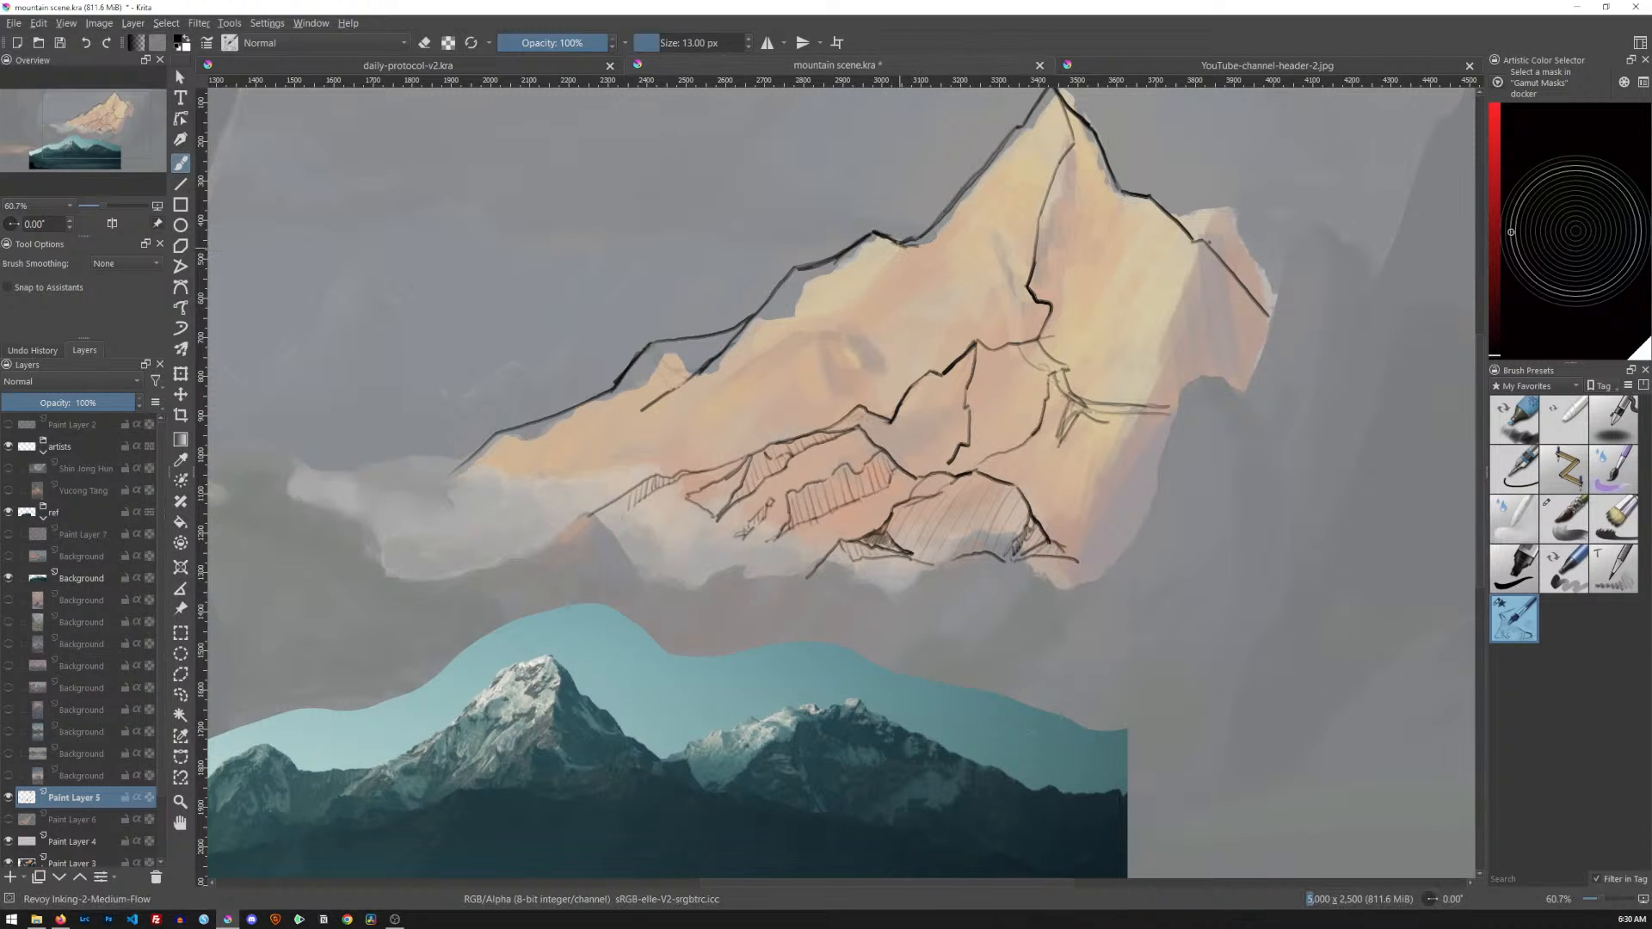
{"action": "left_click_drag", "start_coordinate": [941, 231], "coordinate": [960, 209]}
{"action": "left_click_drag", "start_coordinate": [984, 204], "coordinate": [1024, 184]}
{"action": "key", "text": "ctrl+z"}
{"action": "key", "text": "ctrl+z"}
Sketch the mountain's lower left ridges, extending the outline across the cloud and dropping a spur toward the foothill peak
{"action": "left_click_drag", "start_coordinate": [535, 444], "coordinate": [629, 415]}
{"action": "left_click_drag", "start_coordinate": [500, 433], "coordinate": [585, 521]}
{"action": "mouse_move", "coordinate": [494, 434]}
{"action": "left_mouse_down"}
{"action": "mouse_move", "coordinate": [462, 456]}
{"action": "mouse_move", "coordinate": [294, 469]}
{"action": "left_mouse_up"}
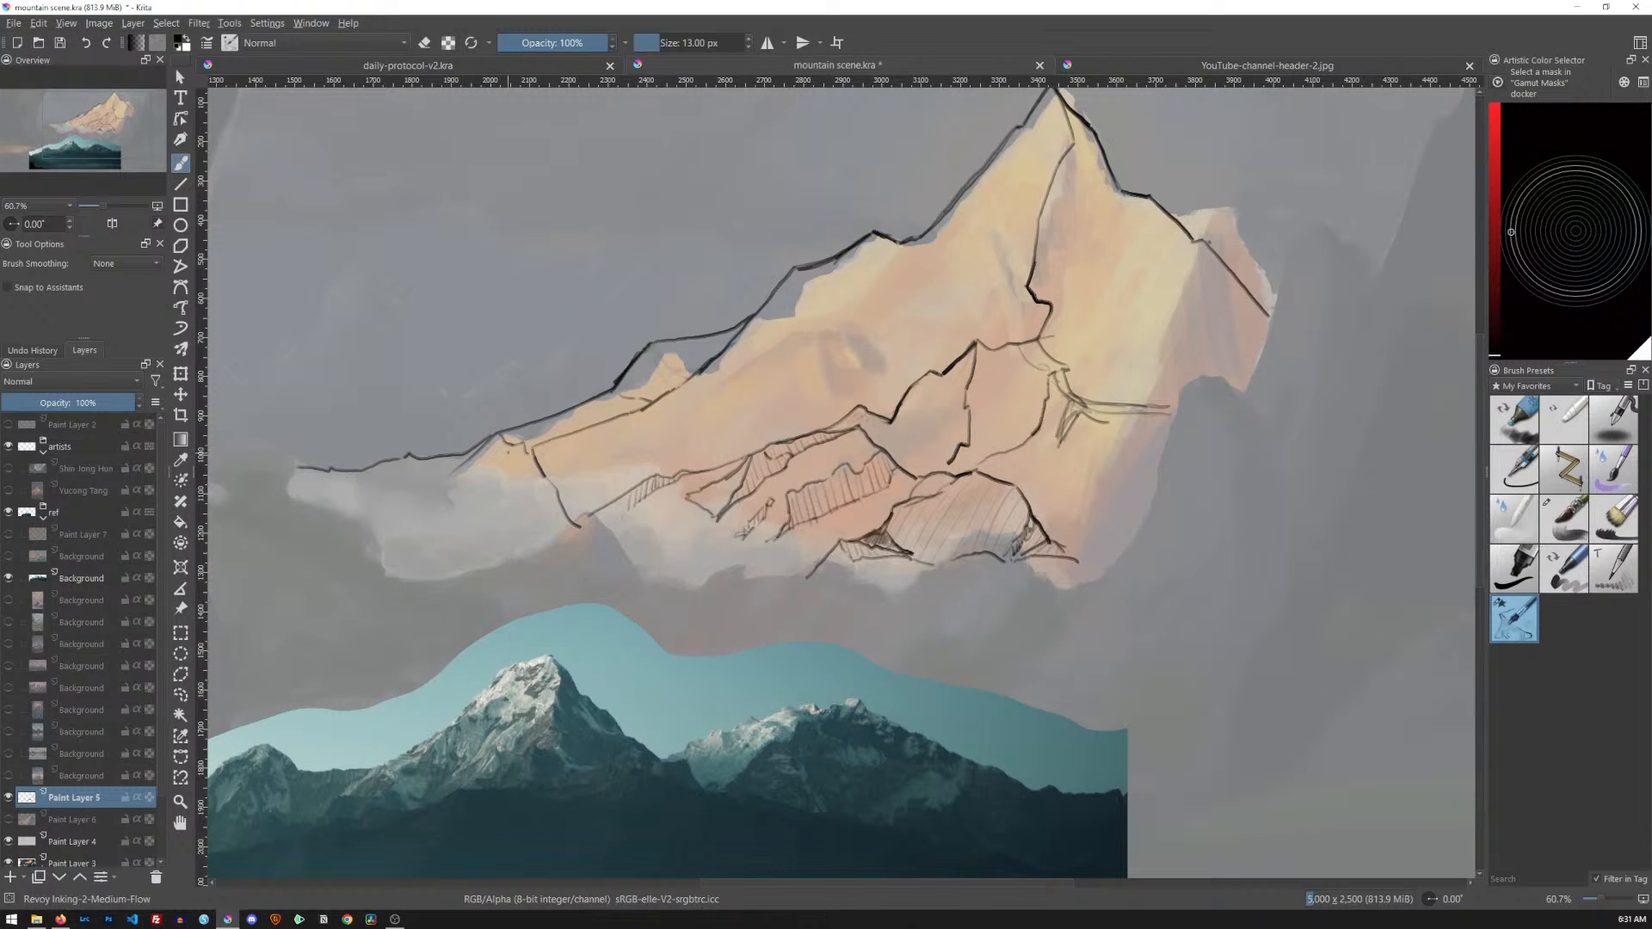
Clean up the left spur, extend its foot down-left past the foothill peak, and add a short branch off the inner ridge
{"action": "key", "text": "e"}
{"action": "key", "text": "e"}
{"action": "left_click_drag", "start_coordinate": [547, 478], "coordinate": [556, 487]}
{"action": "key", "text": "e"}
{"action": "key", "text": "e"}
{"action": "left_click_drag", "start_coordinate": [574, 522], "coordinate": [520, 560]}
{"action": "left_click_drag", "start_coordinate": [663, 404], "coordinate": [682, 429]}
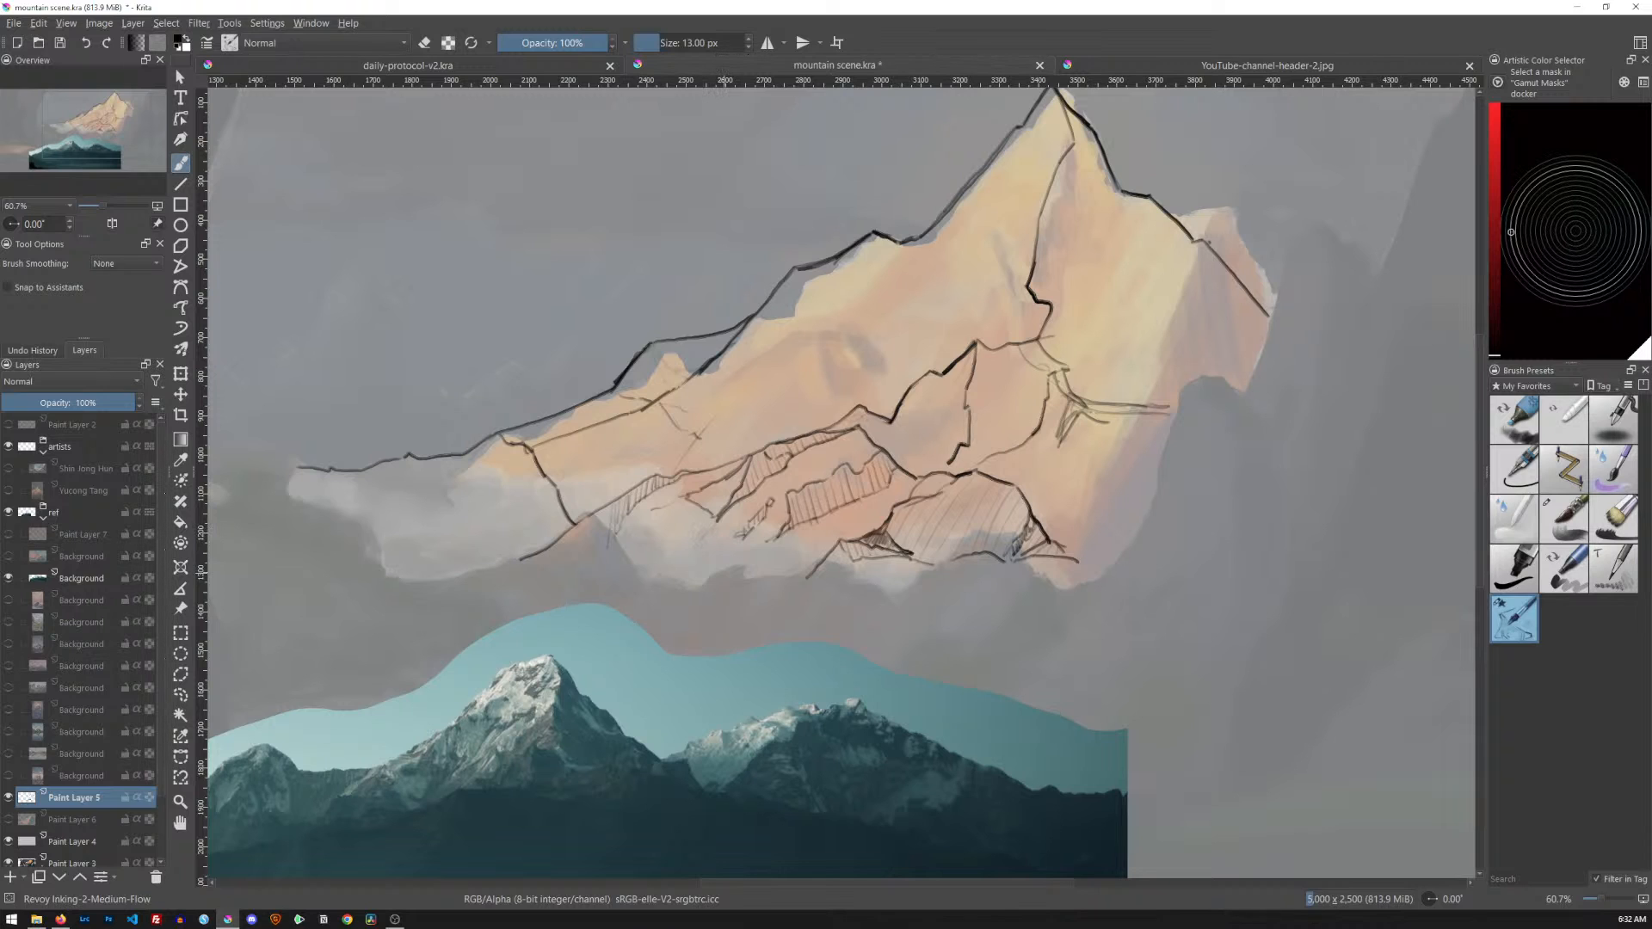
Touch up the upper left ridge outline, and show the pink-cloud reference photo together with its red tracing on Paint Layer 7
{"action": "key", "text": "e"}
{"action": "mouse_move", "coordinate": [844, 256]}
{"action": "left_mouse_down"}
{"action": "mouse_move", "coordinate": [824, 266]}
{"action": "mouse_move", "coordinate": [843, 254]}
{"action": "left_mouse_up"}
{"action": "key", "text": "e"}
{"action": "left_click", "coordinate": [9, 556]}
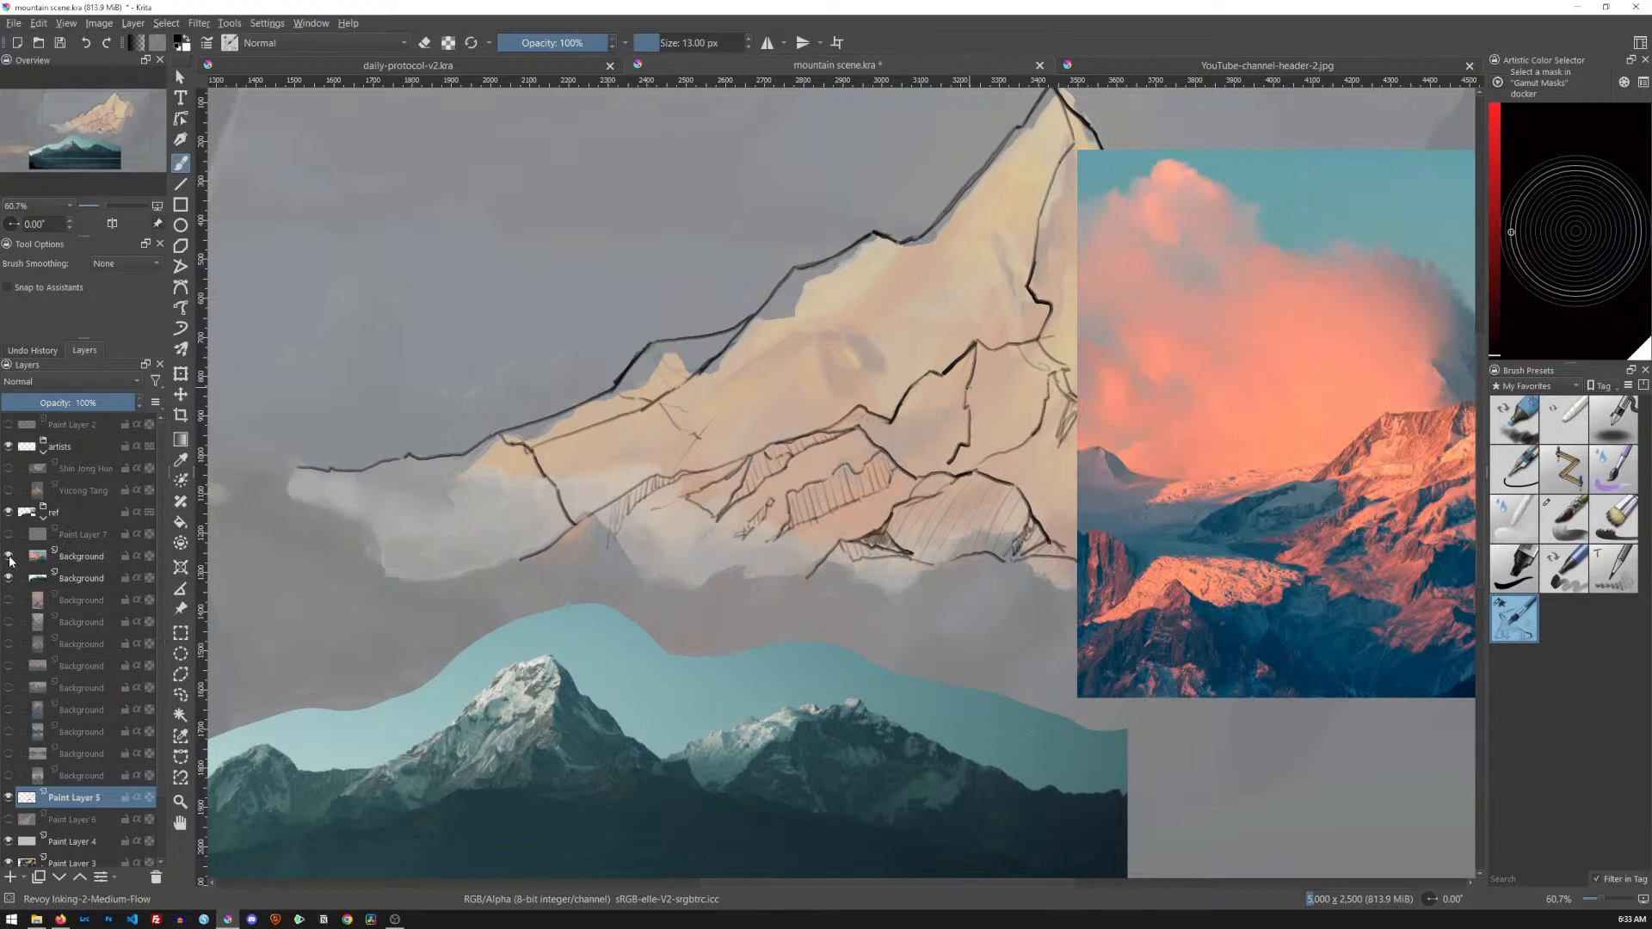
{"action": "left_click", "coordinate": [9, 534]}
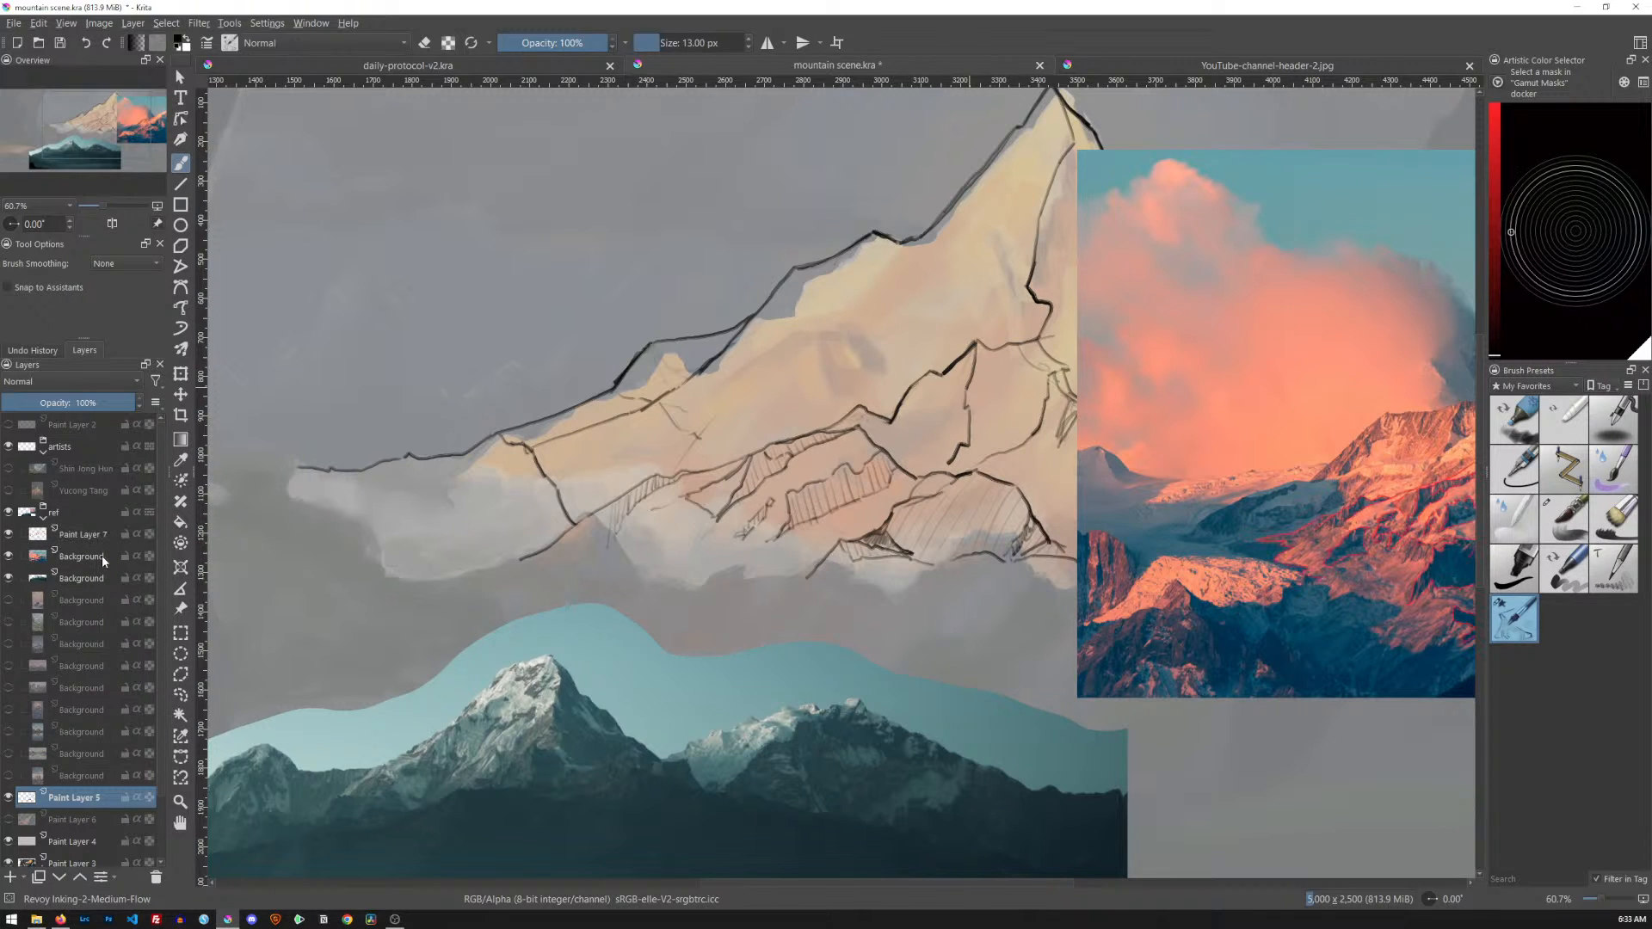
Move the pink-cloud photo and its red tracing together down and left so they sit beneath the painted mountain
{"action": "left_click", "coordinate": [96, 536], "text": "shift"}
{"action": "left_click", "coordinate": [95, 558], "text": "shift"}
{"action": "left_click", "coordinate": [96, 537]}
{"action": "left_click", "coordinate": [96, 557], "text": "shift"}
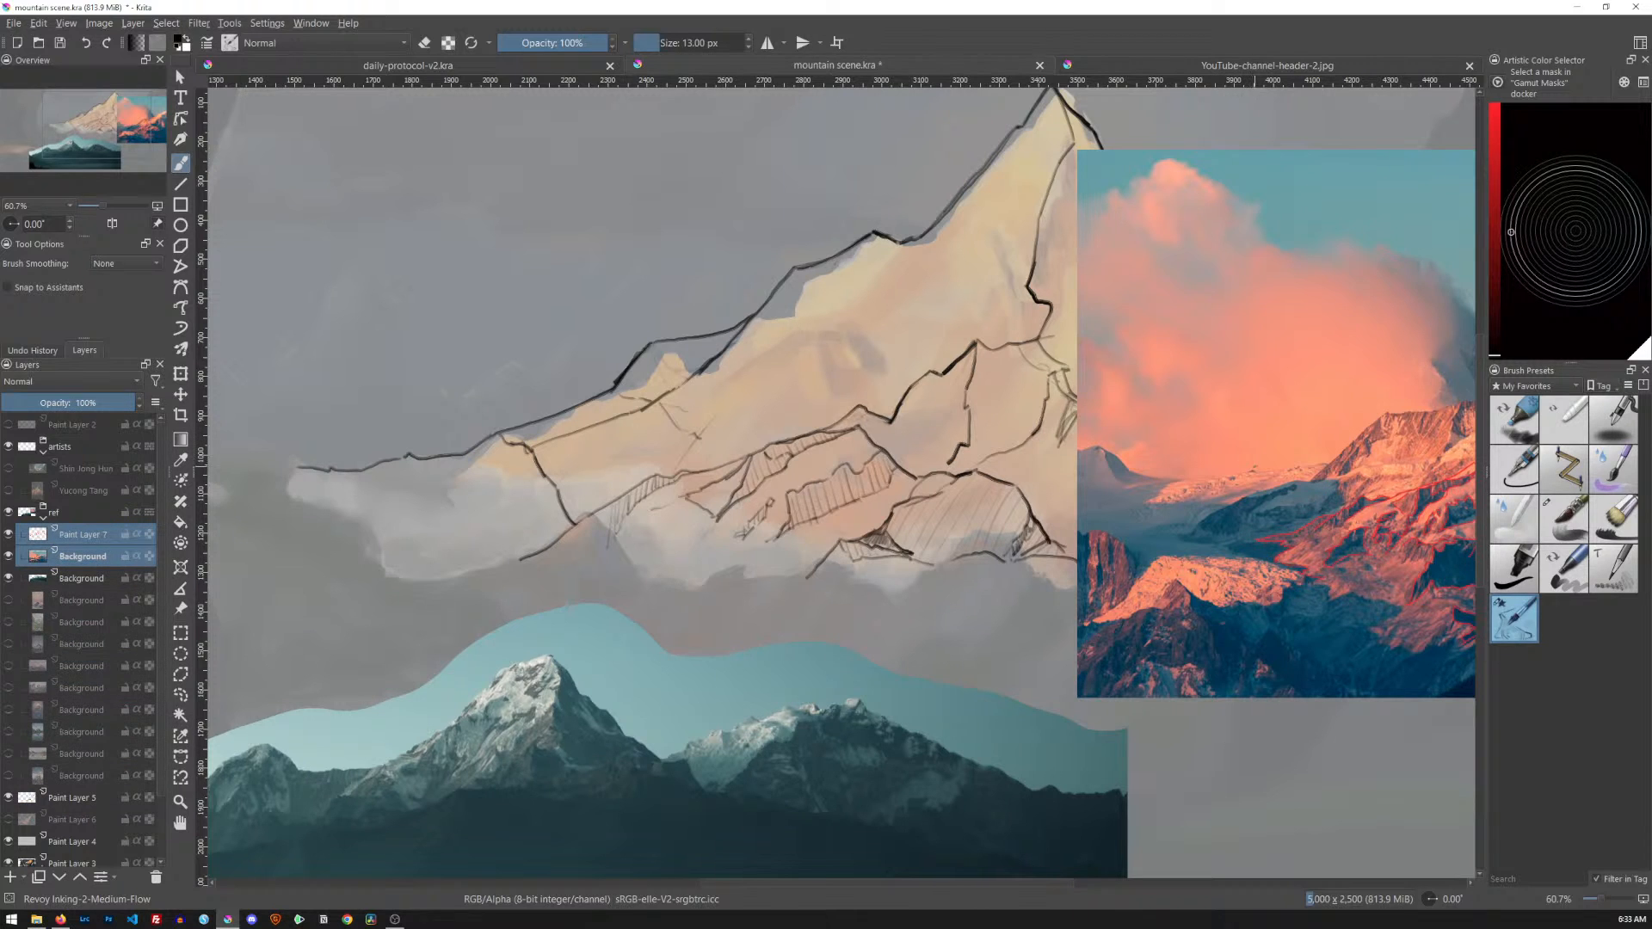
{"action": "key", "text": "t"}
{"action": "mouse_move", "coordinate": [1308, 400]}
{"action": "left_mouse_down"}
{"action": "mouse_move", "coordinate": [1064, 620]}
{"action": "mouse_move", "coordinate": [892, 741]}
{"action": "mouse_move", "coordinate": [826, 741]}
{"action": "mouse_move", "coordinate": [778, 691]}
{"action": "left_mouse_up"}
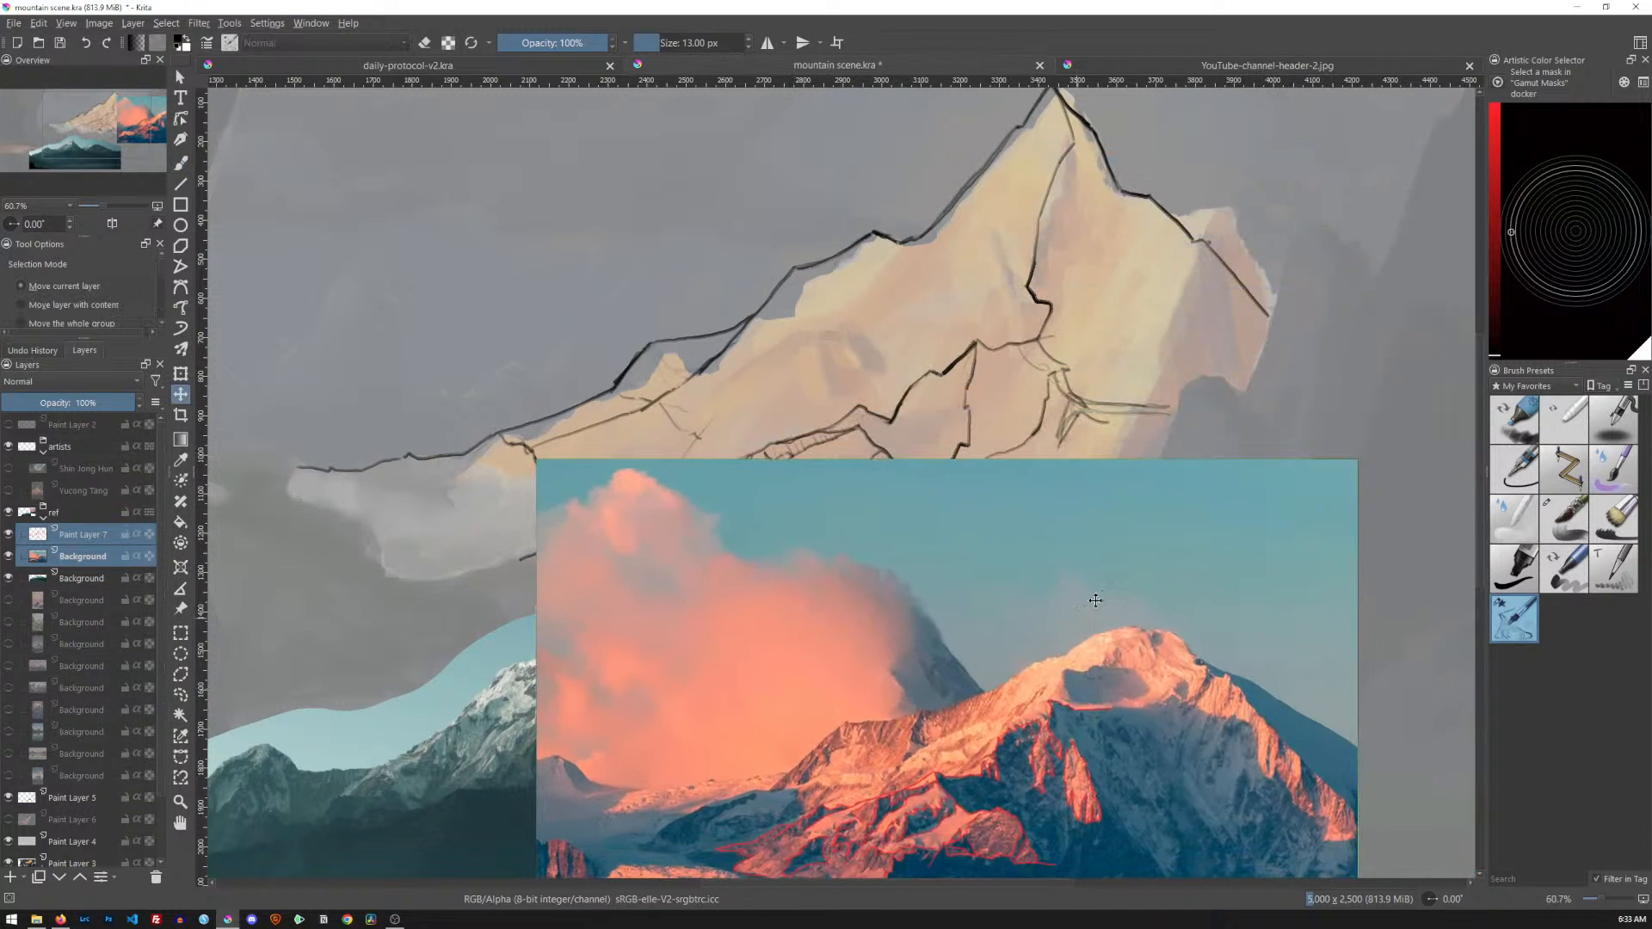
{"action": "mouse_move", "coordinate": [1117, 589]}
{"action": "left_mouse_down"}
{"action": "mouse_move", "coordinate": [1066, 607]}
{"action": "mouse_move", "coordinate": [1081, 479]}
{"action": "left_mouse_up"}
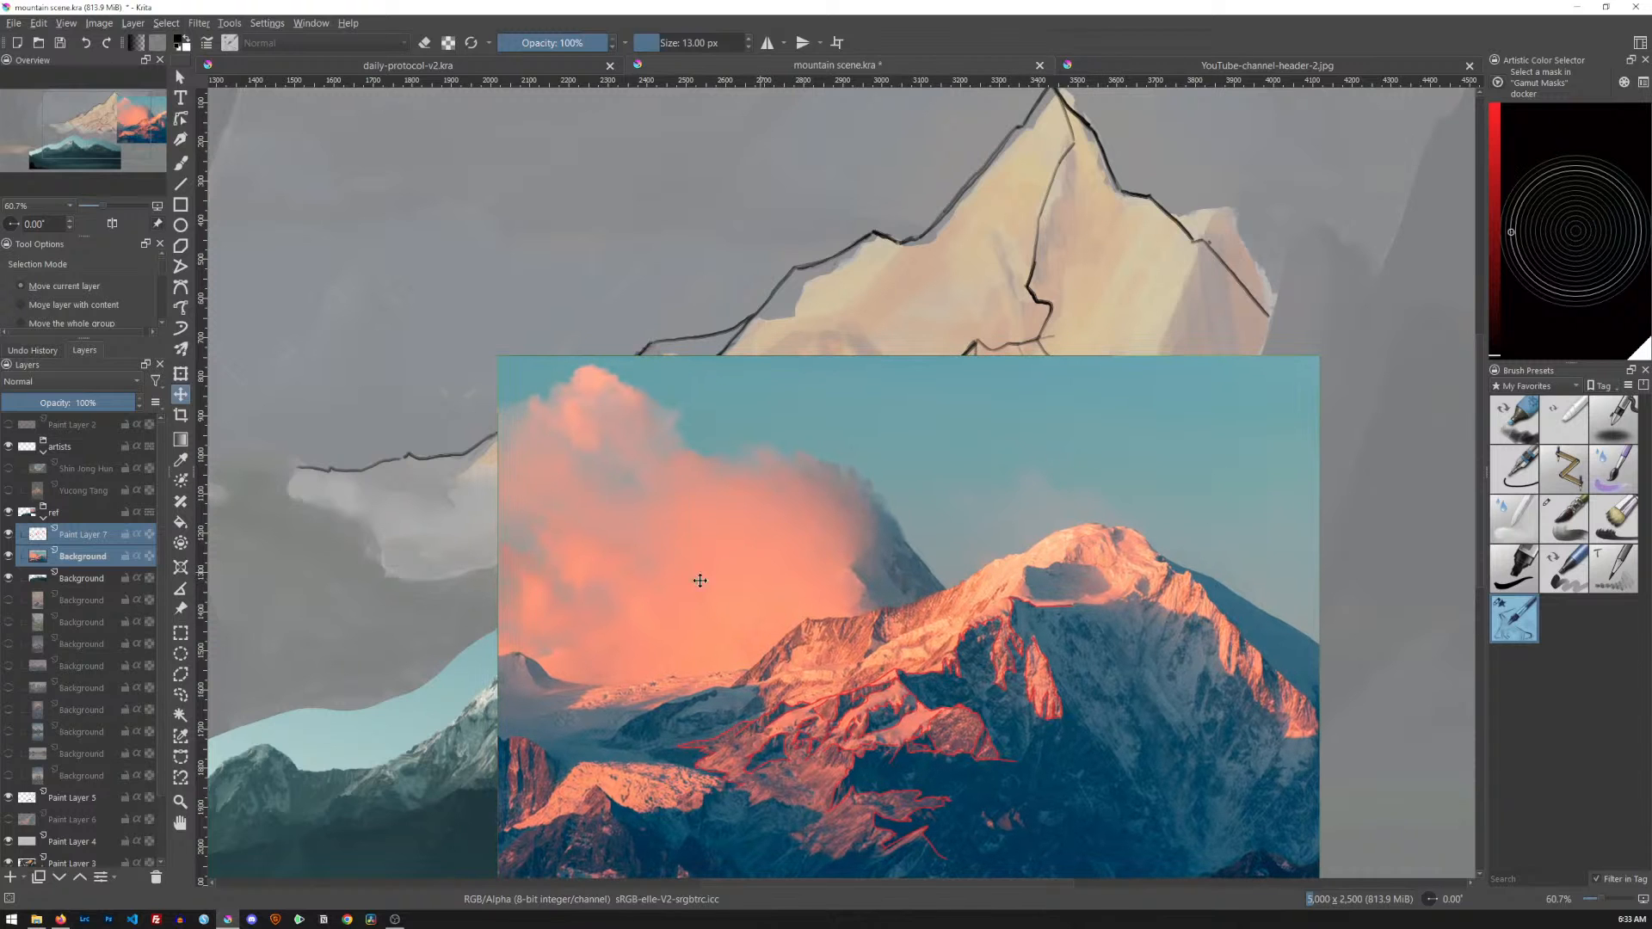
Cut away the sky and cloud above the mountain in the pink-cloud photo with a freehand selection, deselect, and return to brushing on Paint Layer 5
{"action": "left_click", "coordinate": [103, 560]}
{"action": "key", "text": "l"}
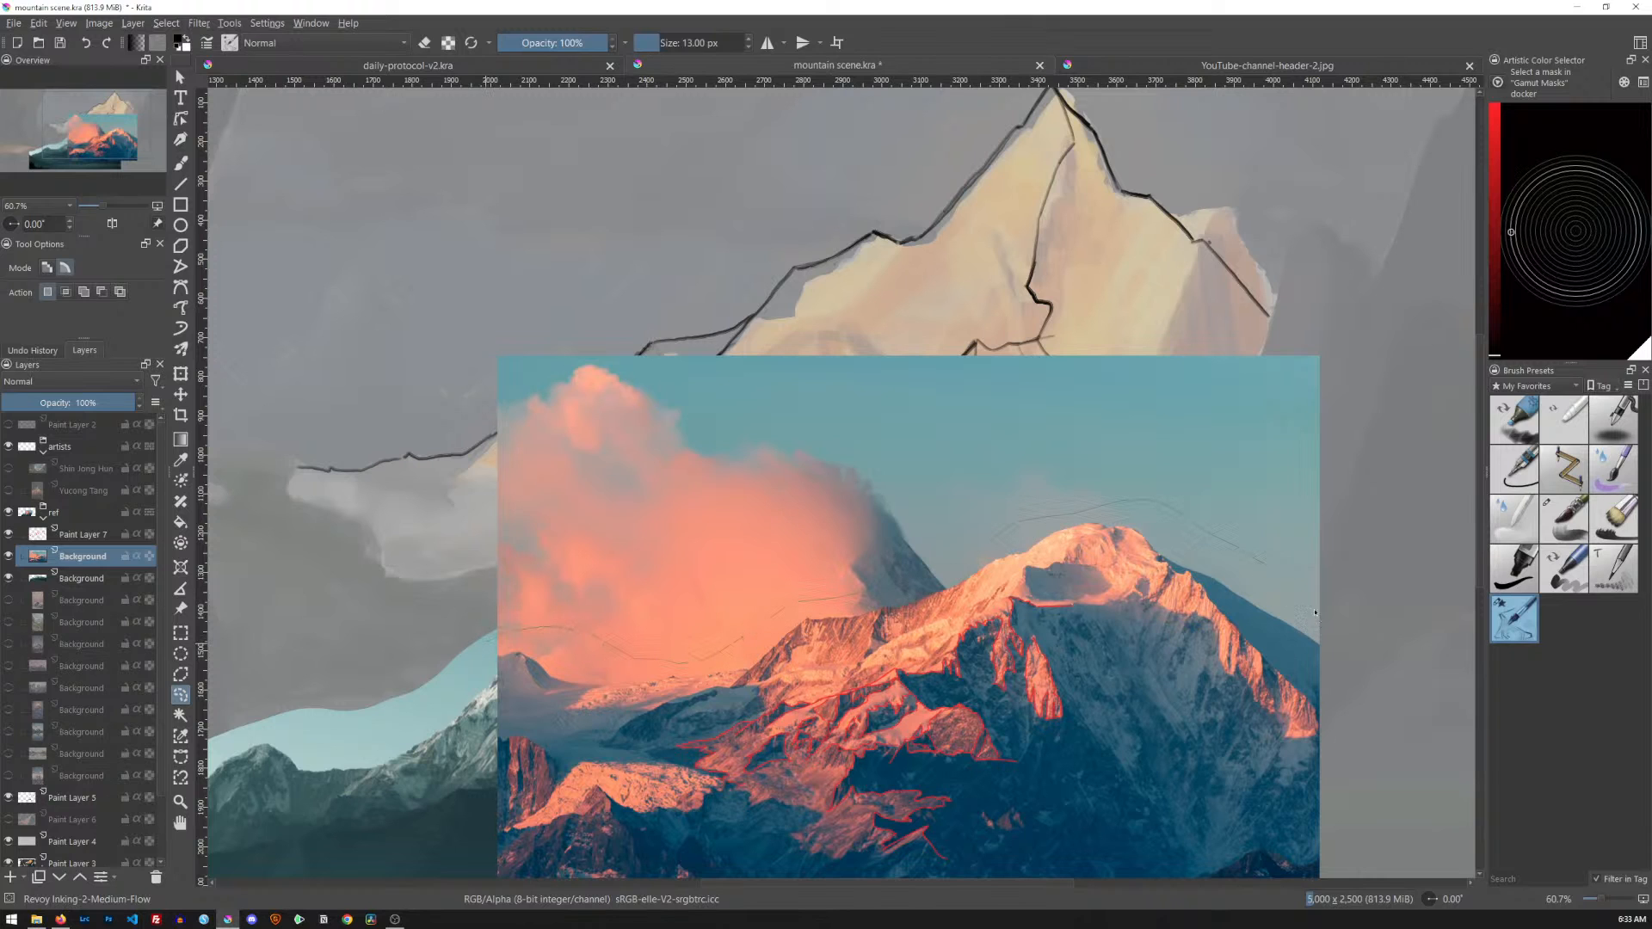
{"action": "left_click_drag", "start_coordinate": [511, 621], "coordinate": [511, 622]}
{"action": "key", "text": "Delete"}
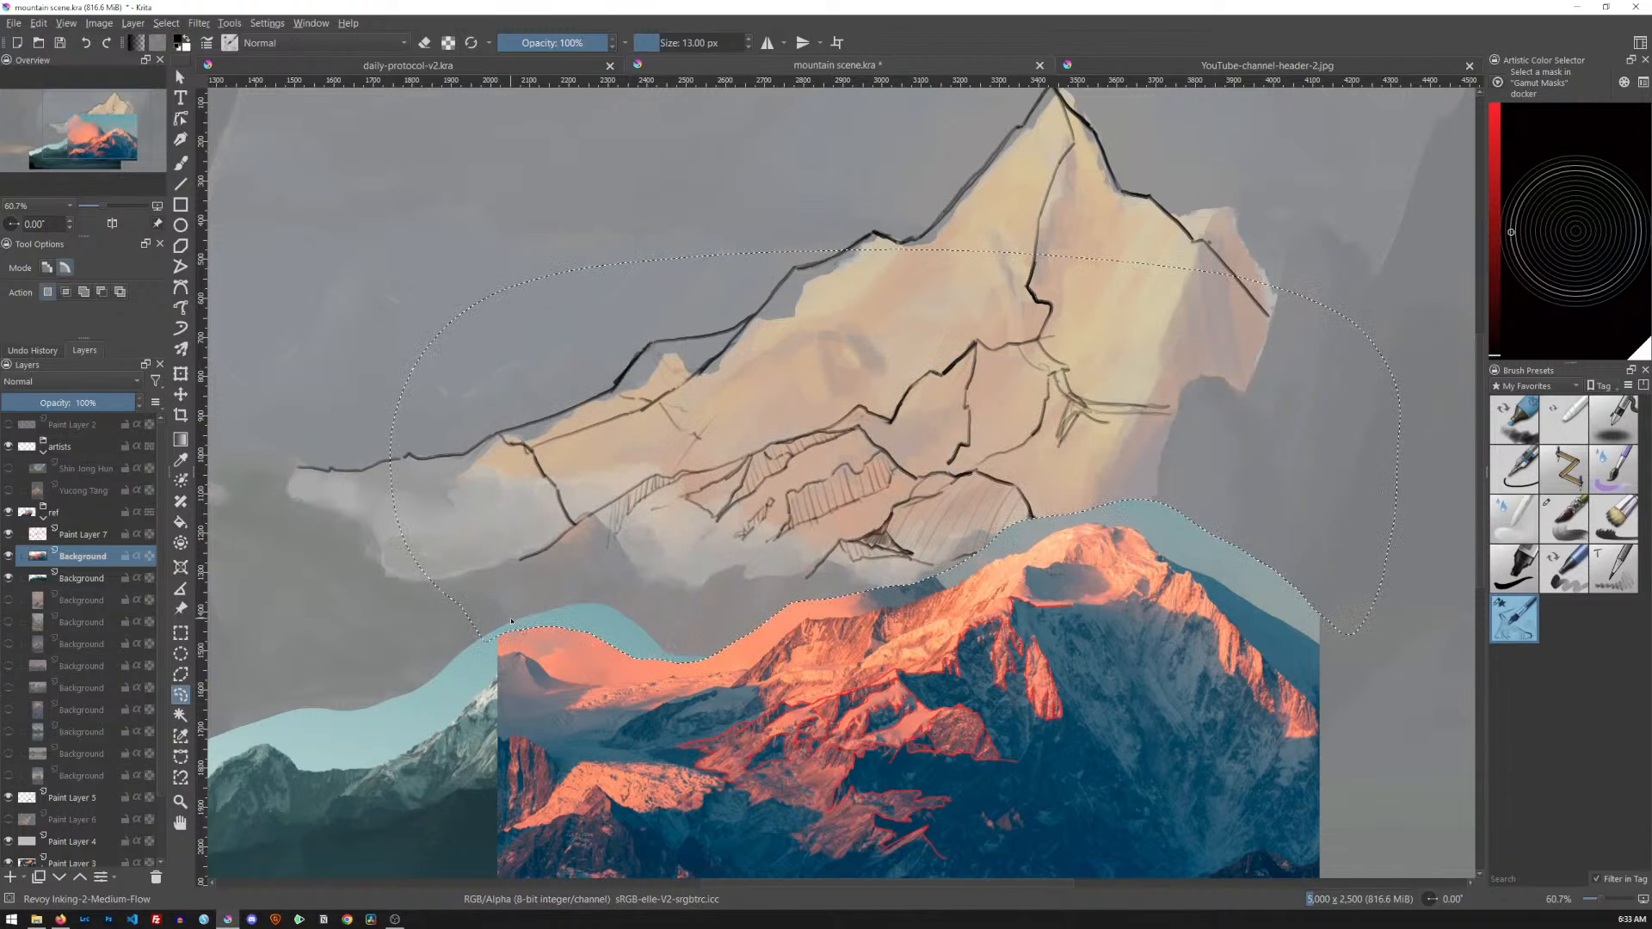
{"action": "key", "text": "ctrl+shift+a"}
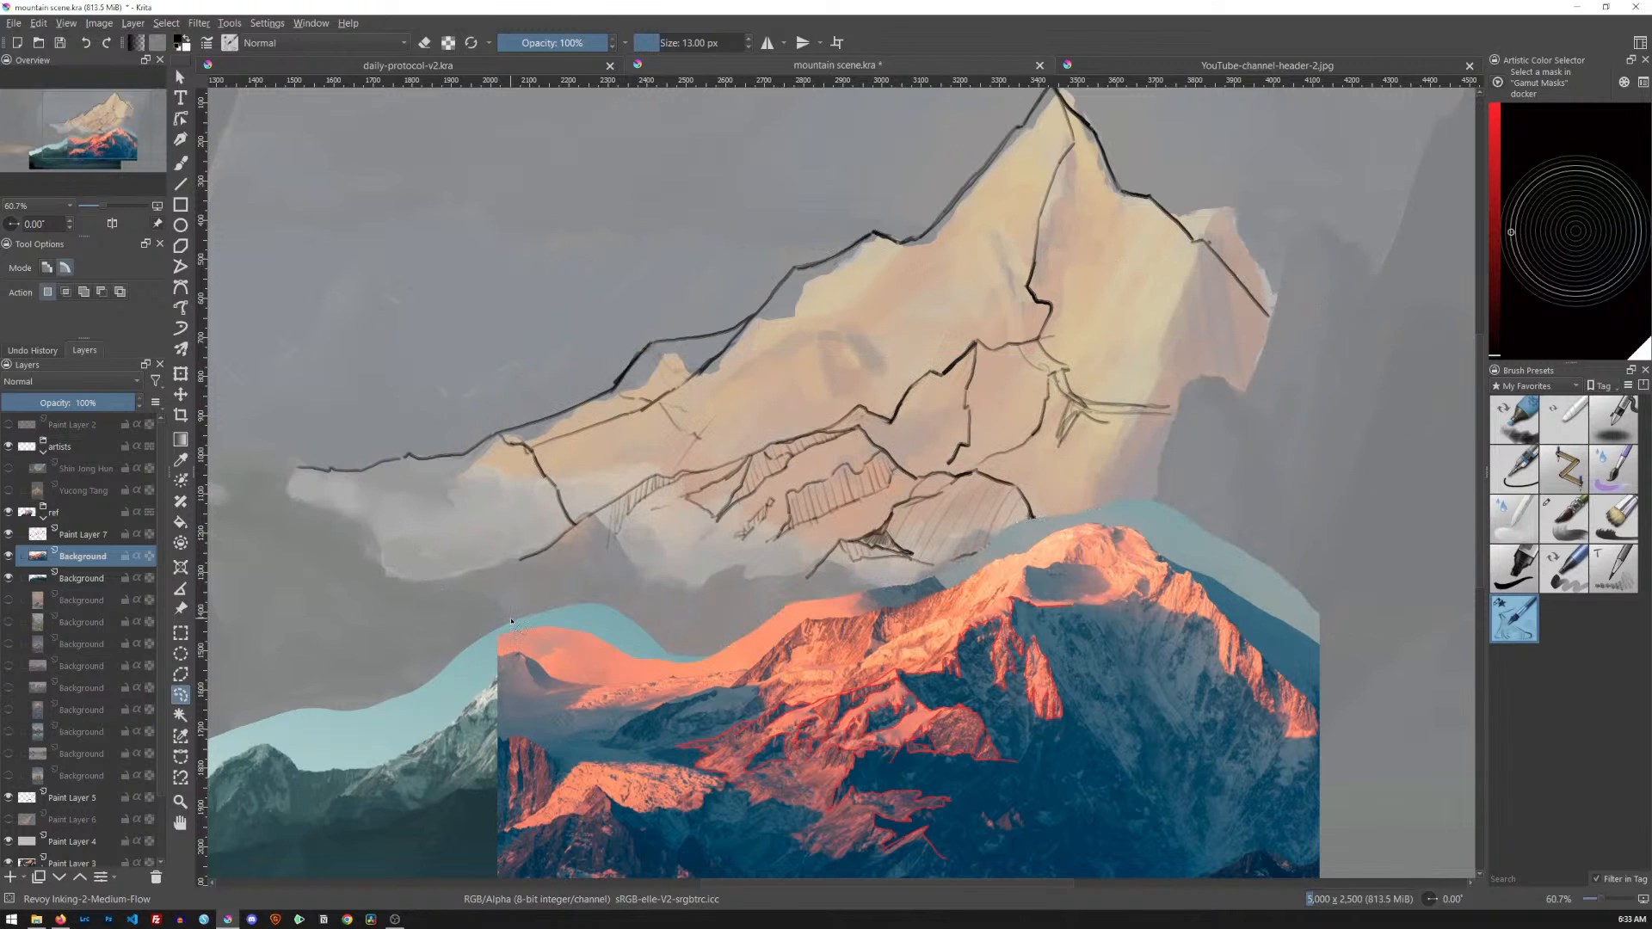
{"action": "left_click", "coordinate": [90, 802]}
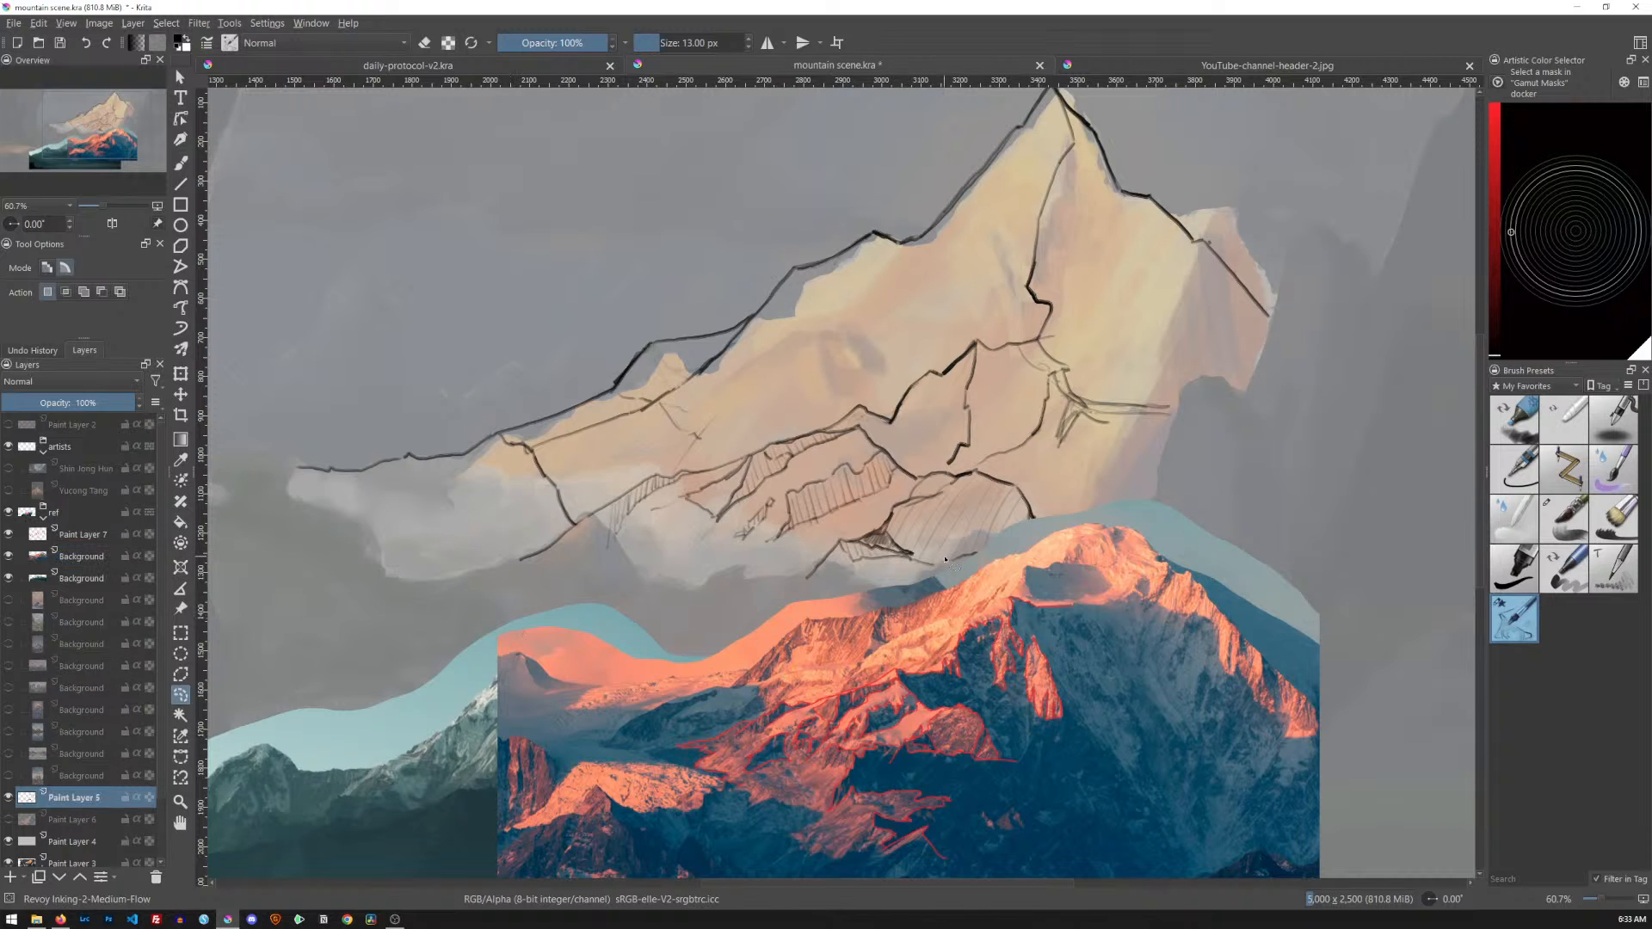
{"action": "key", "text": "b"}
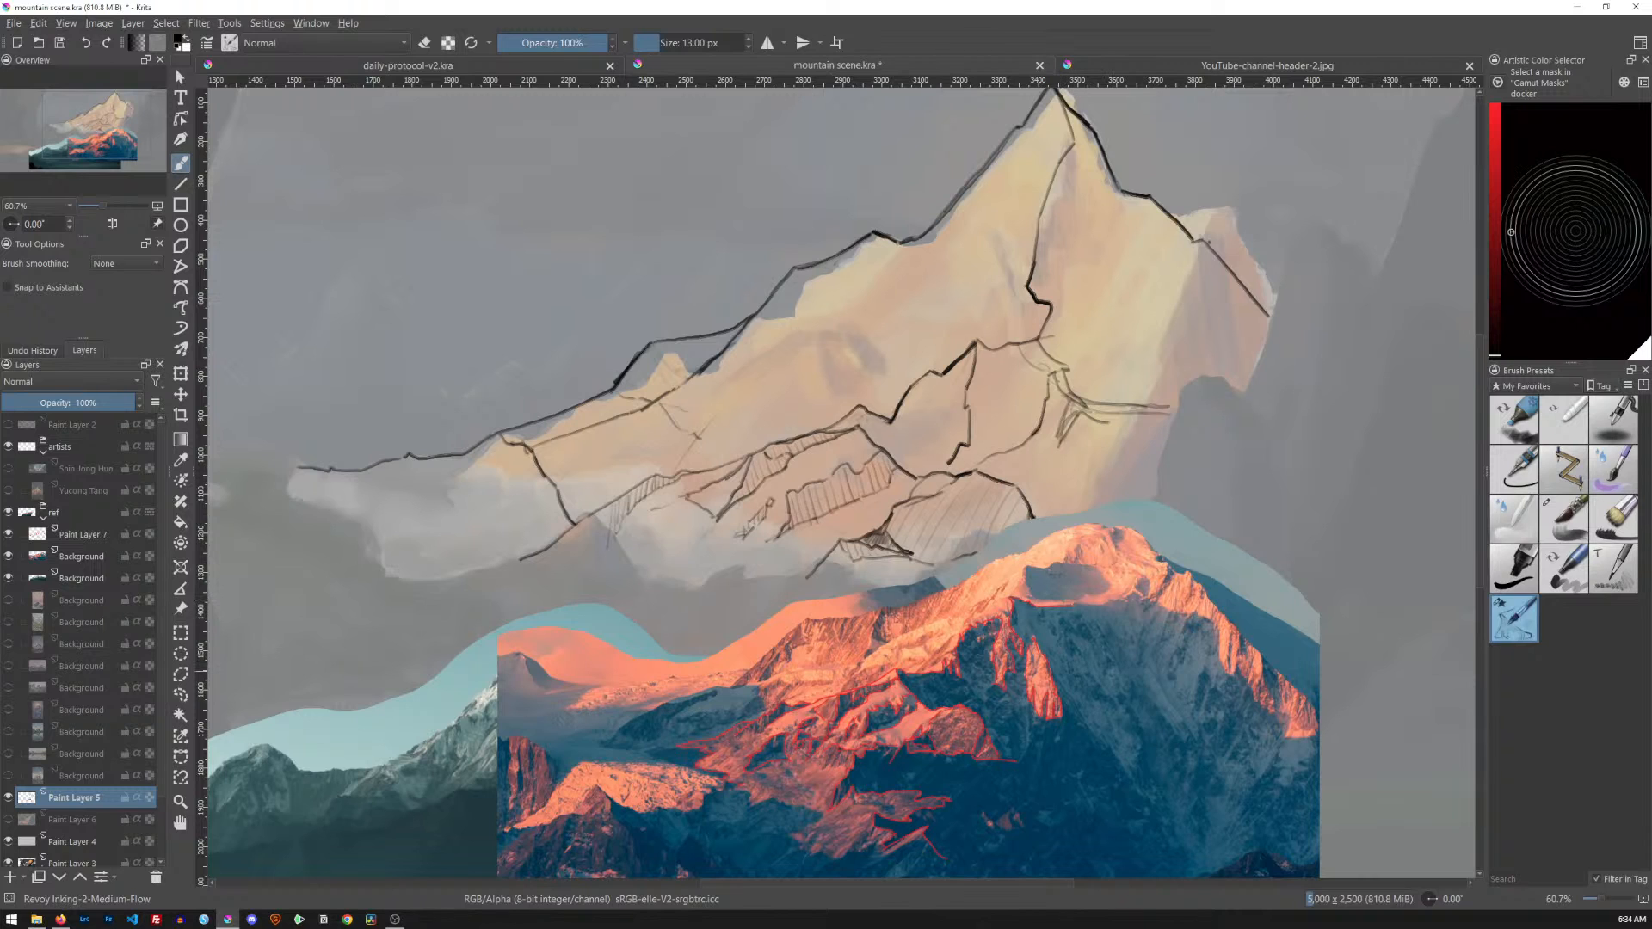
{"action": "mouse_move", "coordinate": [740, 373]}
{"action": "left_mouse_down"}
{"action": "mouse_move", "coordinate": [853, 366]}
{"action": "mouse_move", "coordinate": [886, 341]}
{"action": "mouse_move", "coordinate": [876, 356]}
{"action": "mouse_move", "coordinate": [804, 329]}
{"action": "mouse_move", "coordinate": [829, 396]}
{"action": "left_mouse_up"}
{"action": "key", "text": "ctrl+z"}
{"action": "mouse_move", "coordinate": [814, 335]}
{"action": "left_mouse_down"}
{"action": "mouse_move", "coordinate": [714, 389]}
{"action": "mouse_move", "coordinate": [869, 337]}
{"action": "mouse_move", "coordinate": [878, 365]}
{"action": "mouse_move", "coordinate": [835, 400]}
{"action": "left_mouse_up"}
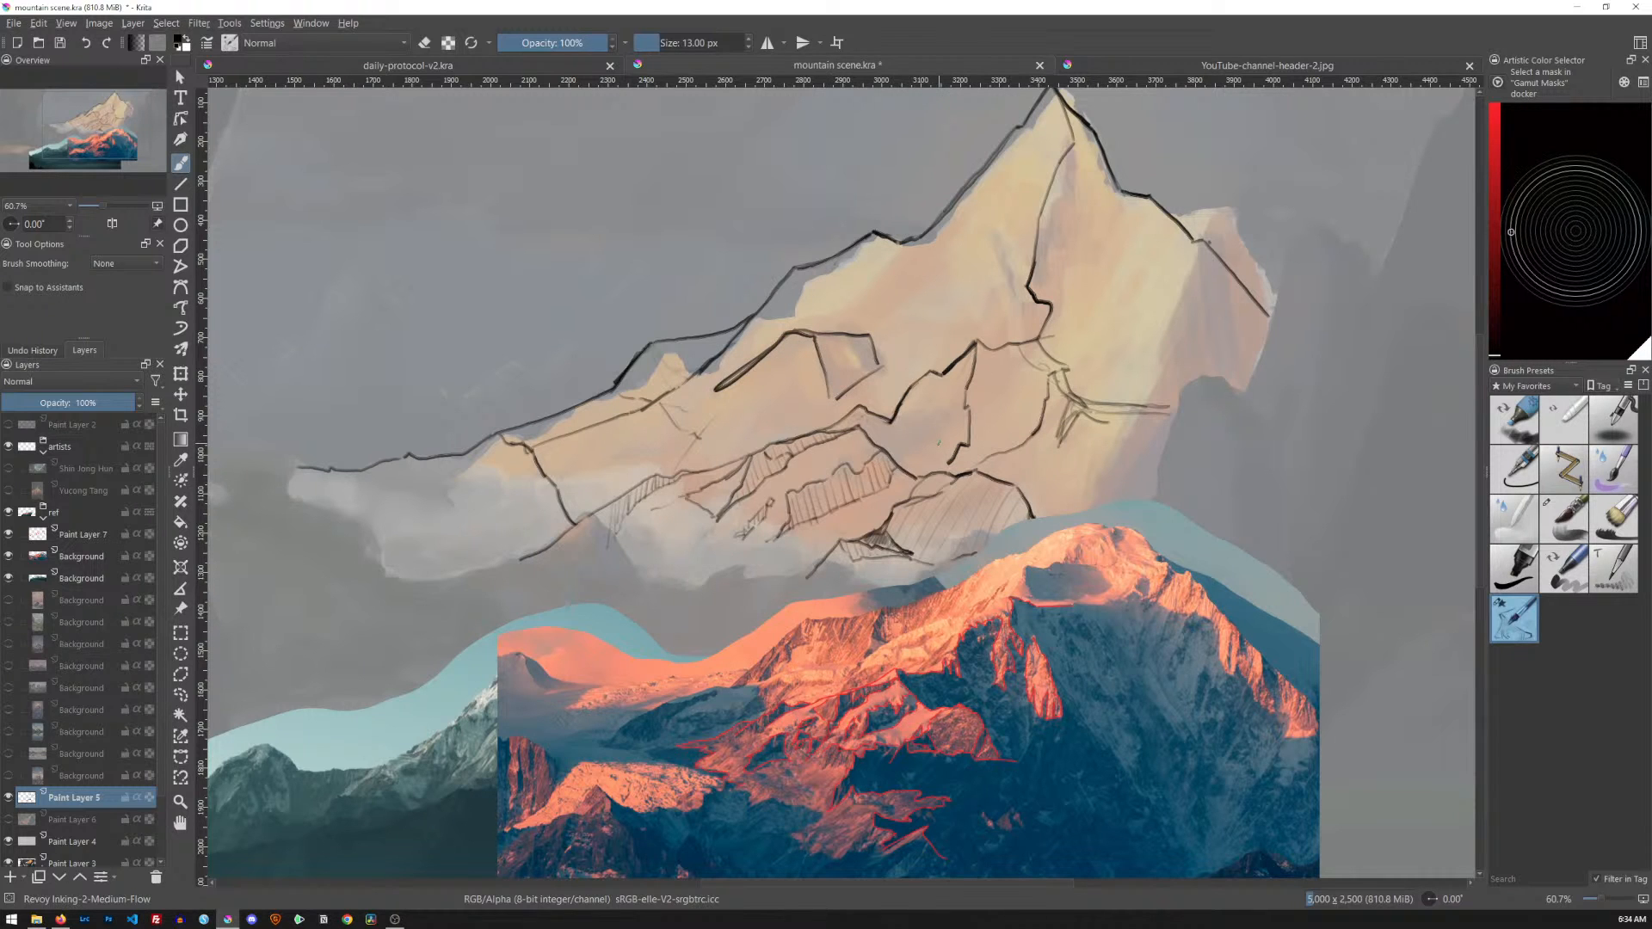
{"action": "key", "text": "ctrl+z"}
{"action": "key", "text": "ctrl+z"}
{"action": "key", "text": "ctrl+z"}
{"action": "key", "text": "ctrl+z"}
{"action": "key", "text": "ctrl+z"}
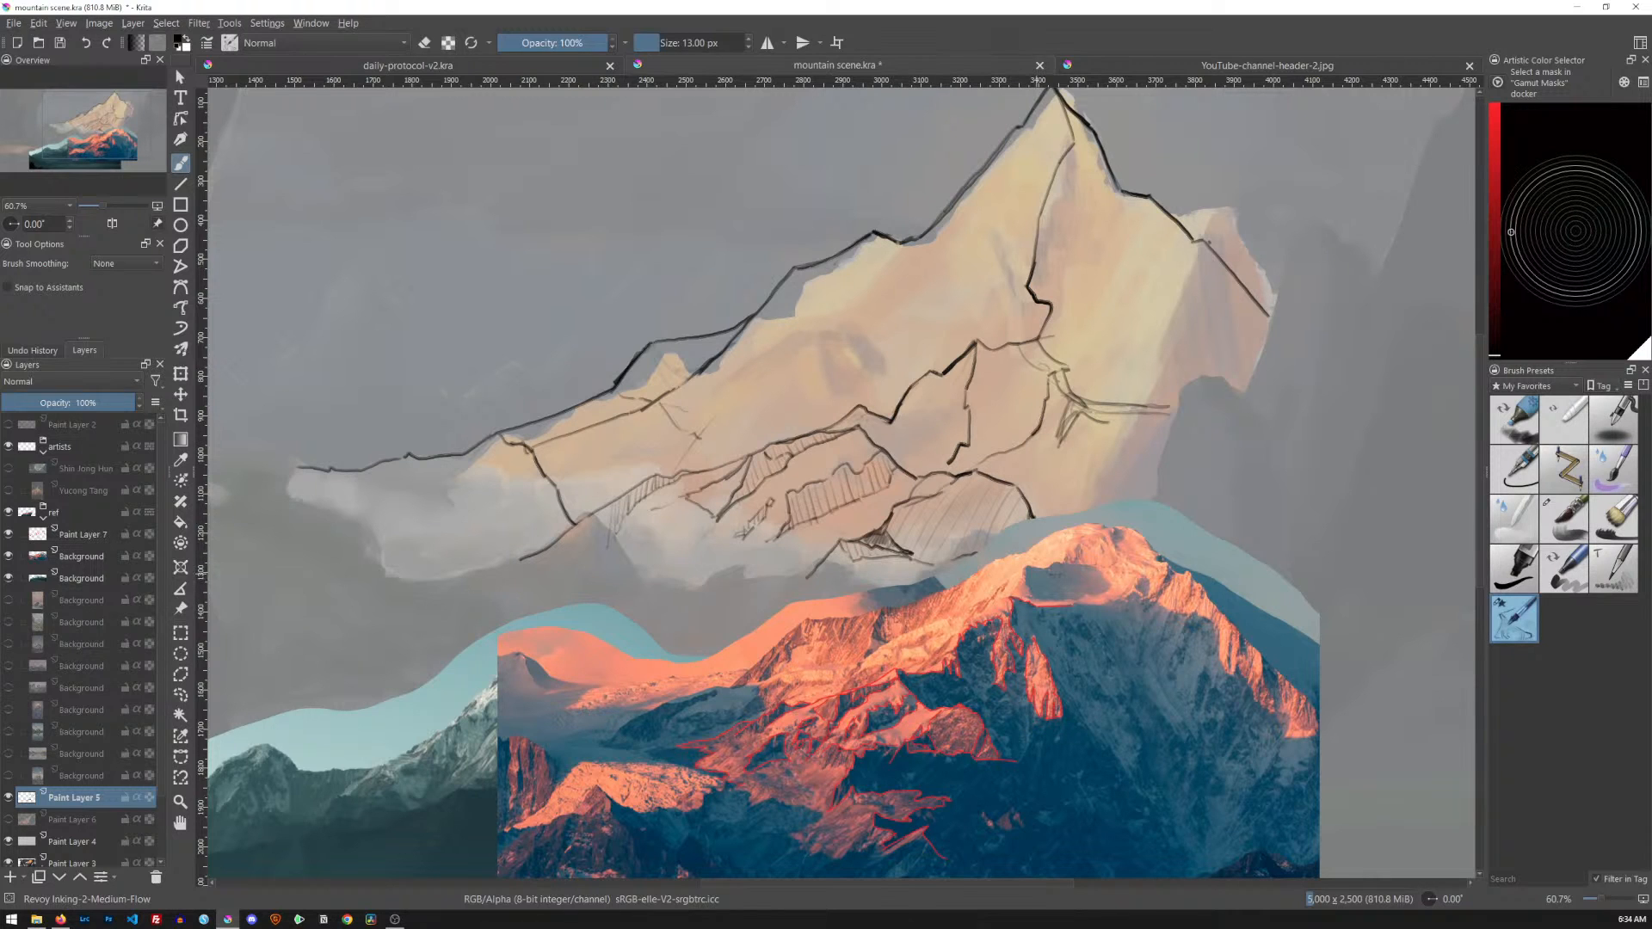
Sketch a ridge line with a lightly hatched shadow shape on the mountain's mid-left slope, and hide the pink-cloud photo and Paint Layer 7
{"action": "key", "text": "t"}
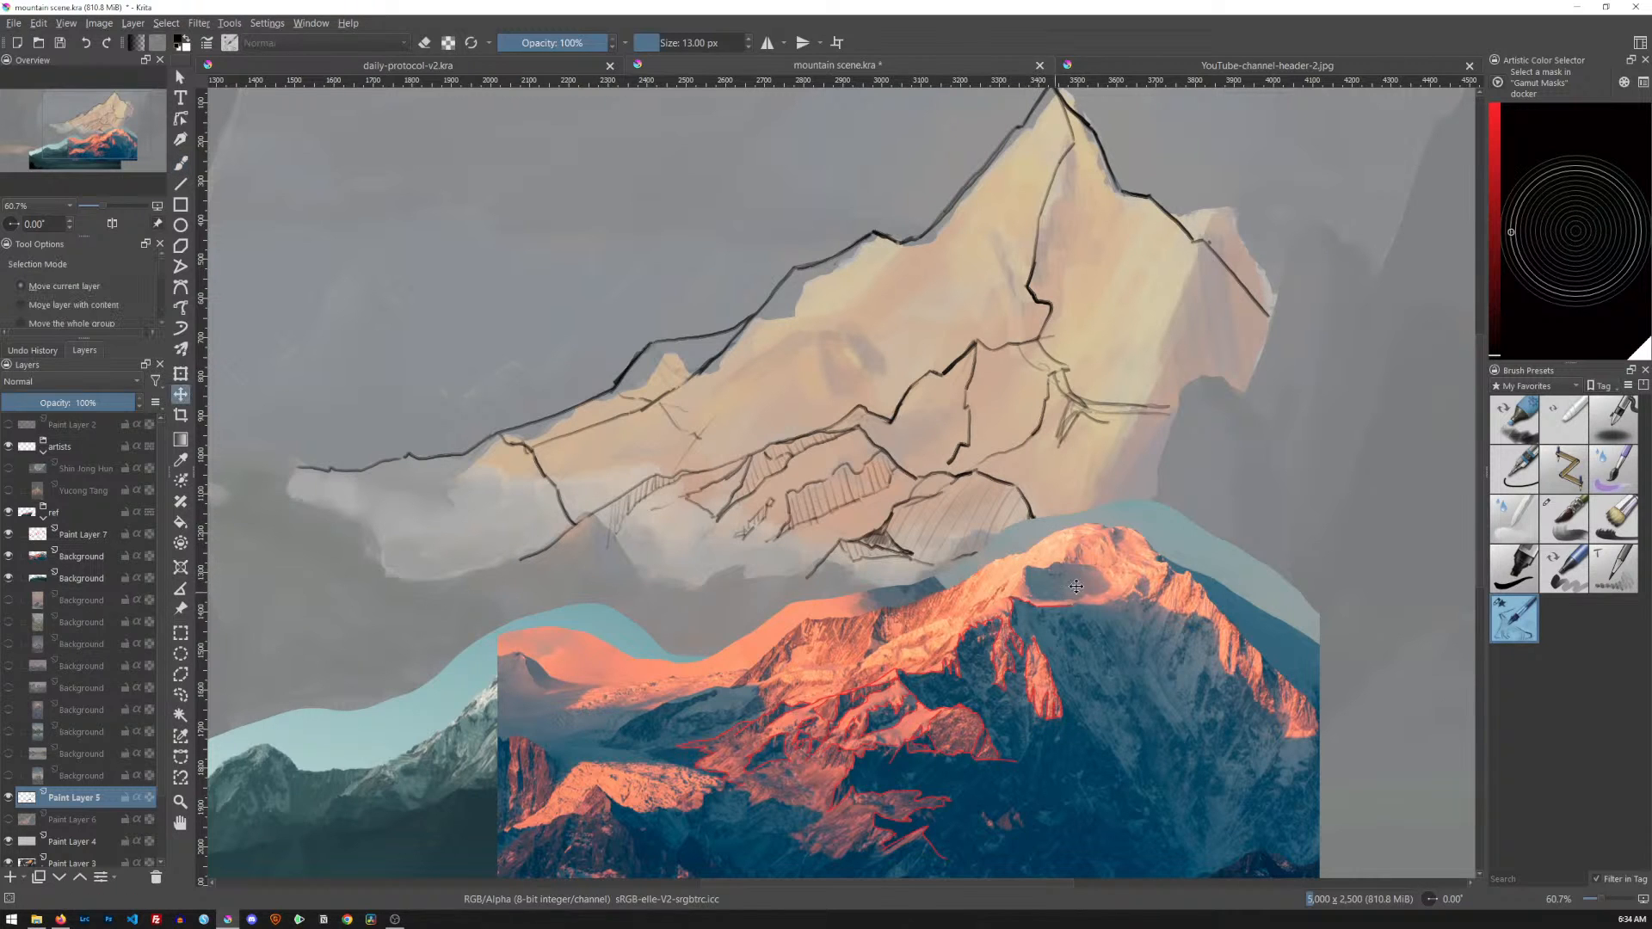
{"action": "key", "text": "b"}
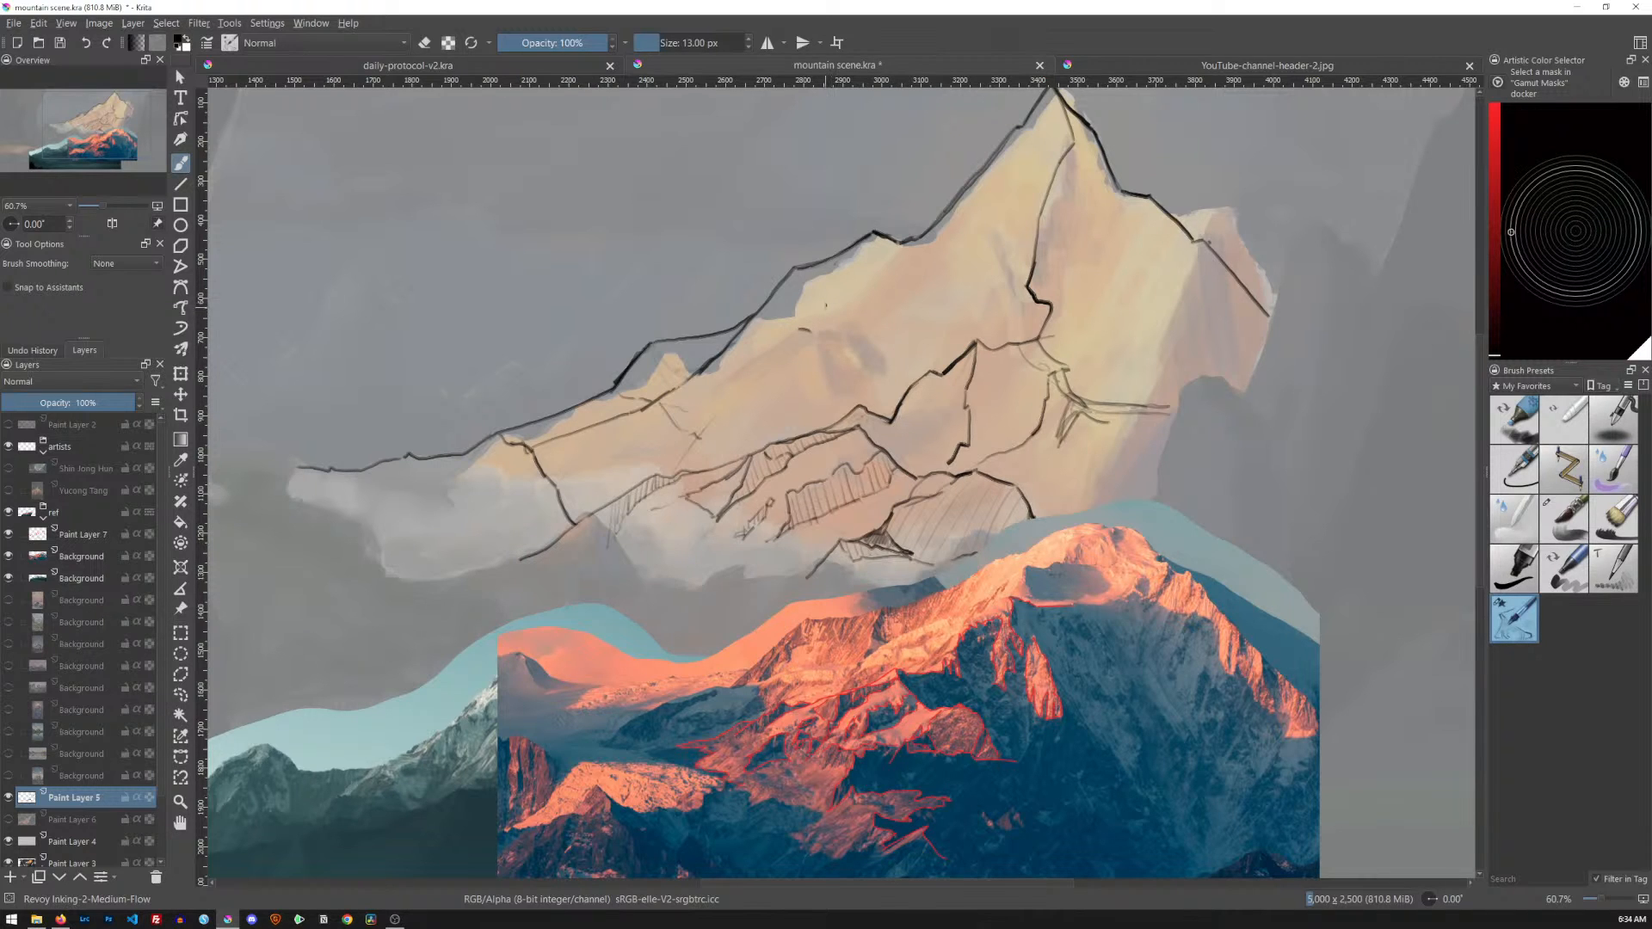
{"action": "left_click_drag", "start_coordinate": [826, 332], "coordinate": [875, 337]}
{"action": "left_click_drag", "start_coordinate": [698, 397], "coordinate": [792, 330]}
{"action": "left_click_drag", "start_coordinate": [804, 363], "coordinate": [814, 395]}
{"action": "left_click", "coordinate": [9, 556]}
{"action": "left_click", "coordinate": [8, 535]}
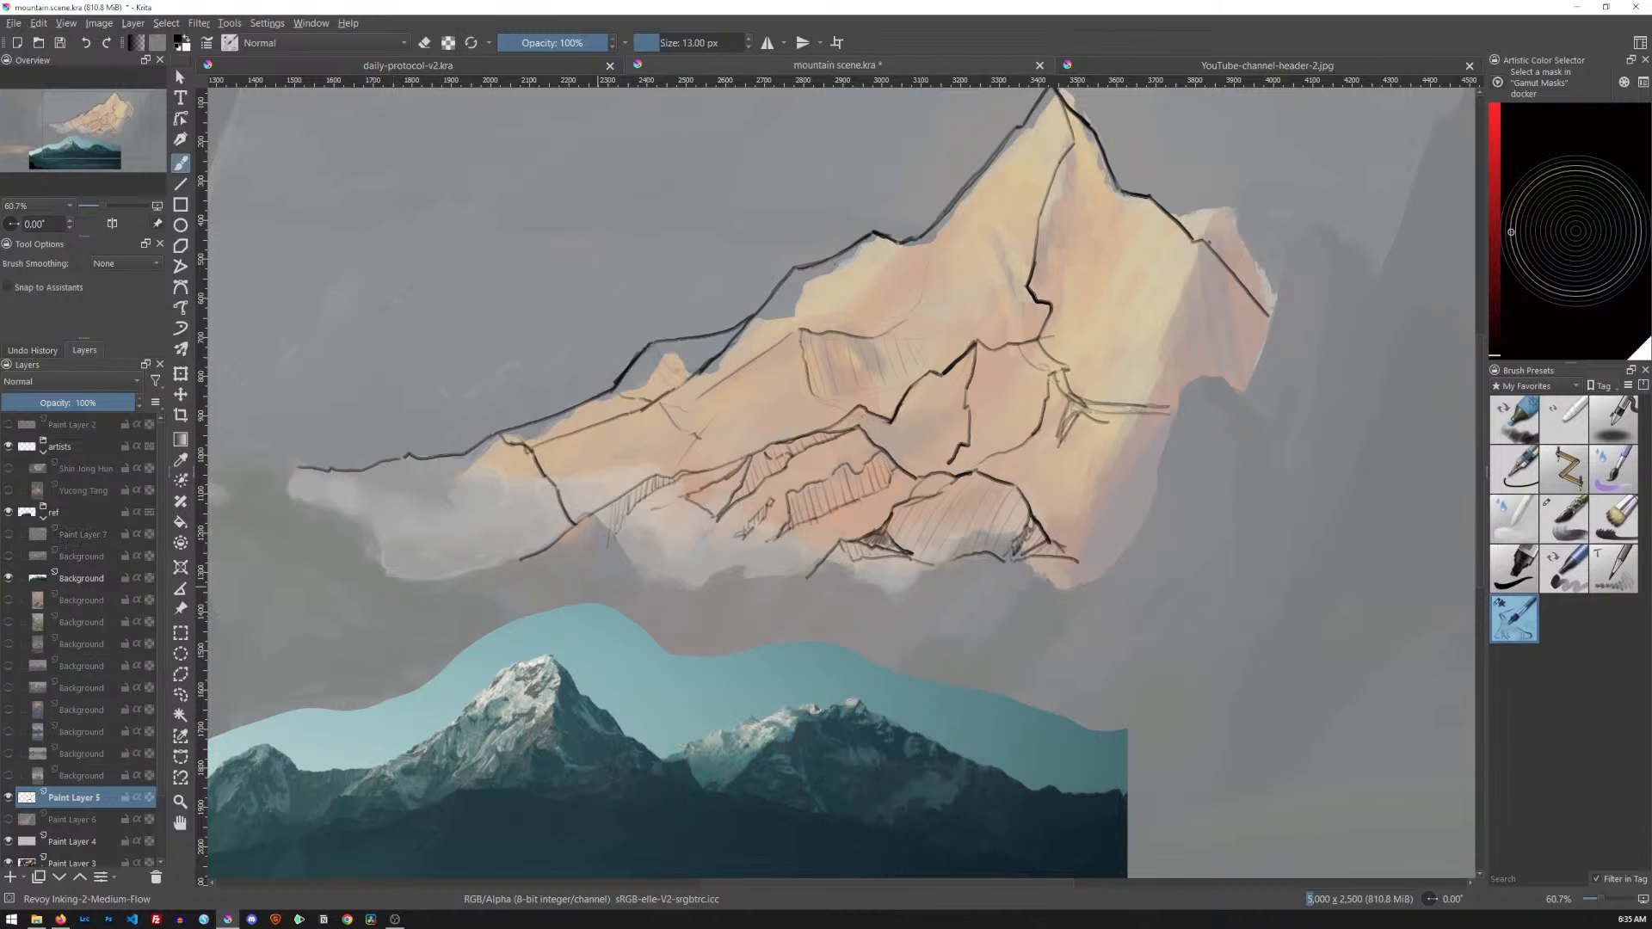
Hatch the shadow planes on the lower left slope beside the foothill spur and clean up the inner ridge line above them
{"action": "left_click_drag", "start_coordinate": [540, 451], "coordinate": [583, 511]}
{"action": "left_click_drag", "start_coordinate": [647, 409], "coordinate": [616, 458]}
{"action": "left_click_drag", "start_coordinate": [642, 411], "coordinate": [572, 437]}
{"action": "key", "text": "e"}
{"action": "left_click_drag", "start_coordinate": [626, 411], "coordinate": [638, 414]}
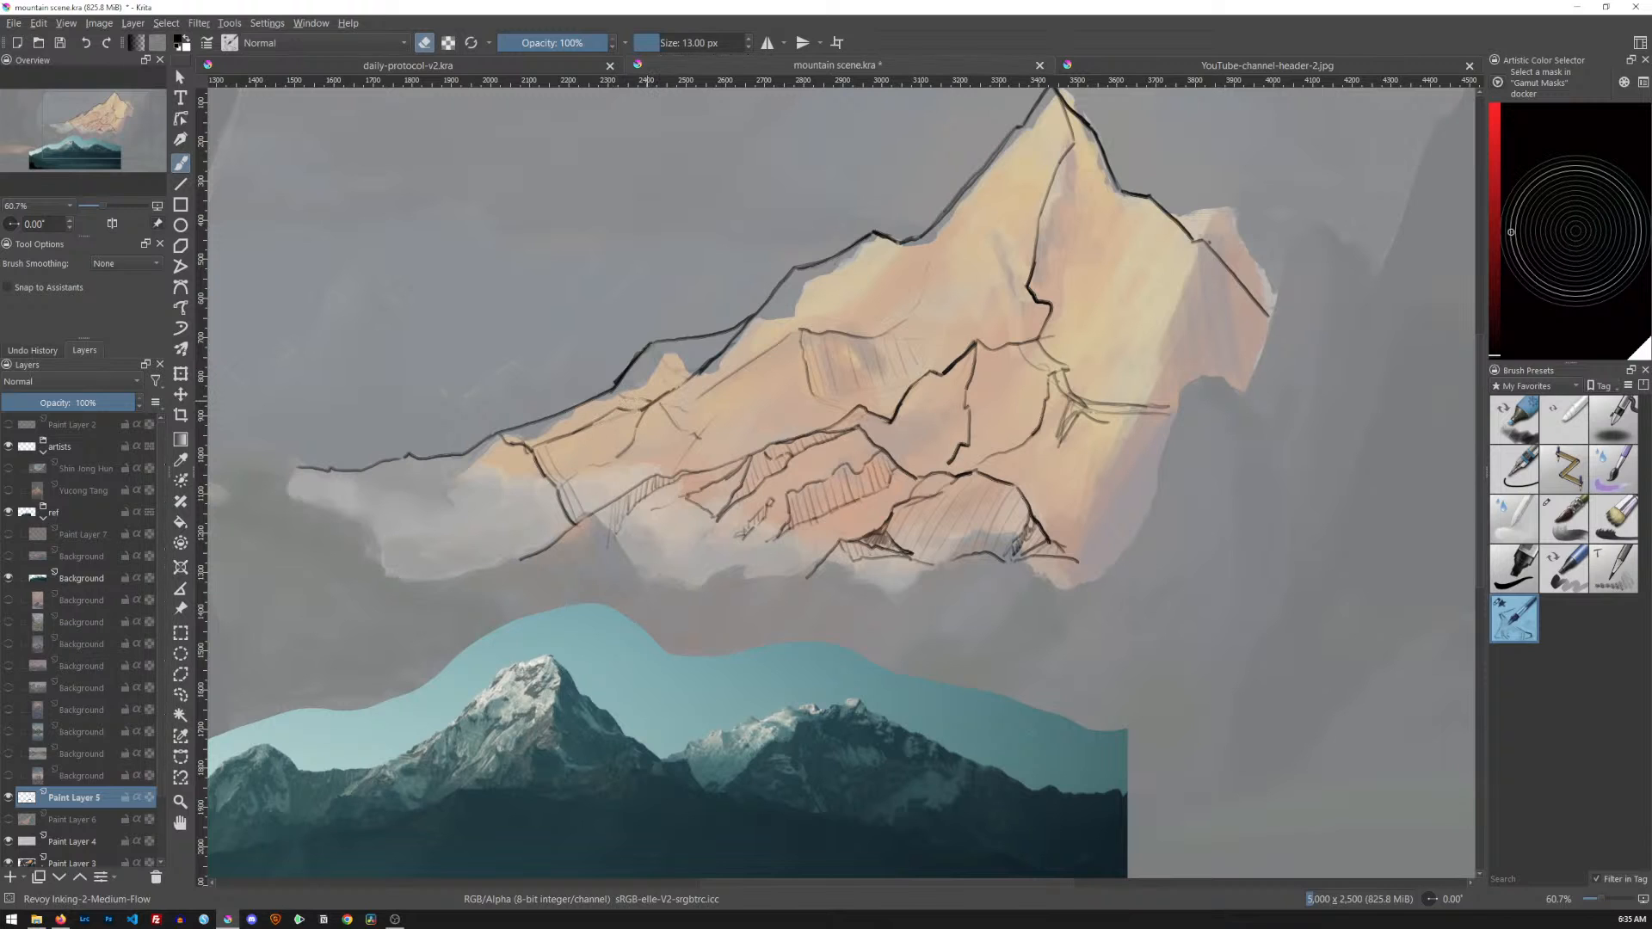
Hatch the shadow planes on both sides of the small central peak, from the lower ridge up to the central ridge line
{"action": "key", "text": "e"}
{"action": "left_click_drag", "start_coordinate": [916, 480], "coordinate": [932, 469]}
{"action": "left_click_drag", "start_coordinate": [975, 399], "coordinate": [986, 436]}
{"action": "left_click_drag", "start_coordinate": [1018, 353], "coordinate": [1031, 408]}
{"action": "left_click_drag", "start_coordinate": [1049, 344], "coordinate": [1070, 365]}
{"action": "left_click_drag", "start_coordinate": [861, 409], "coordinate": [895, 453]}
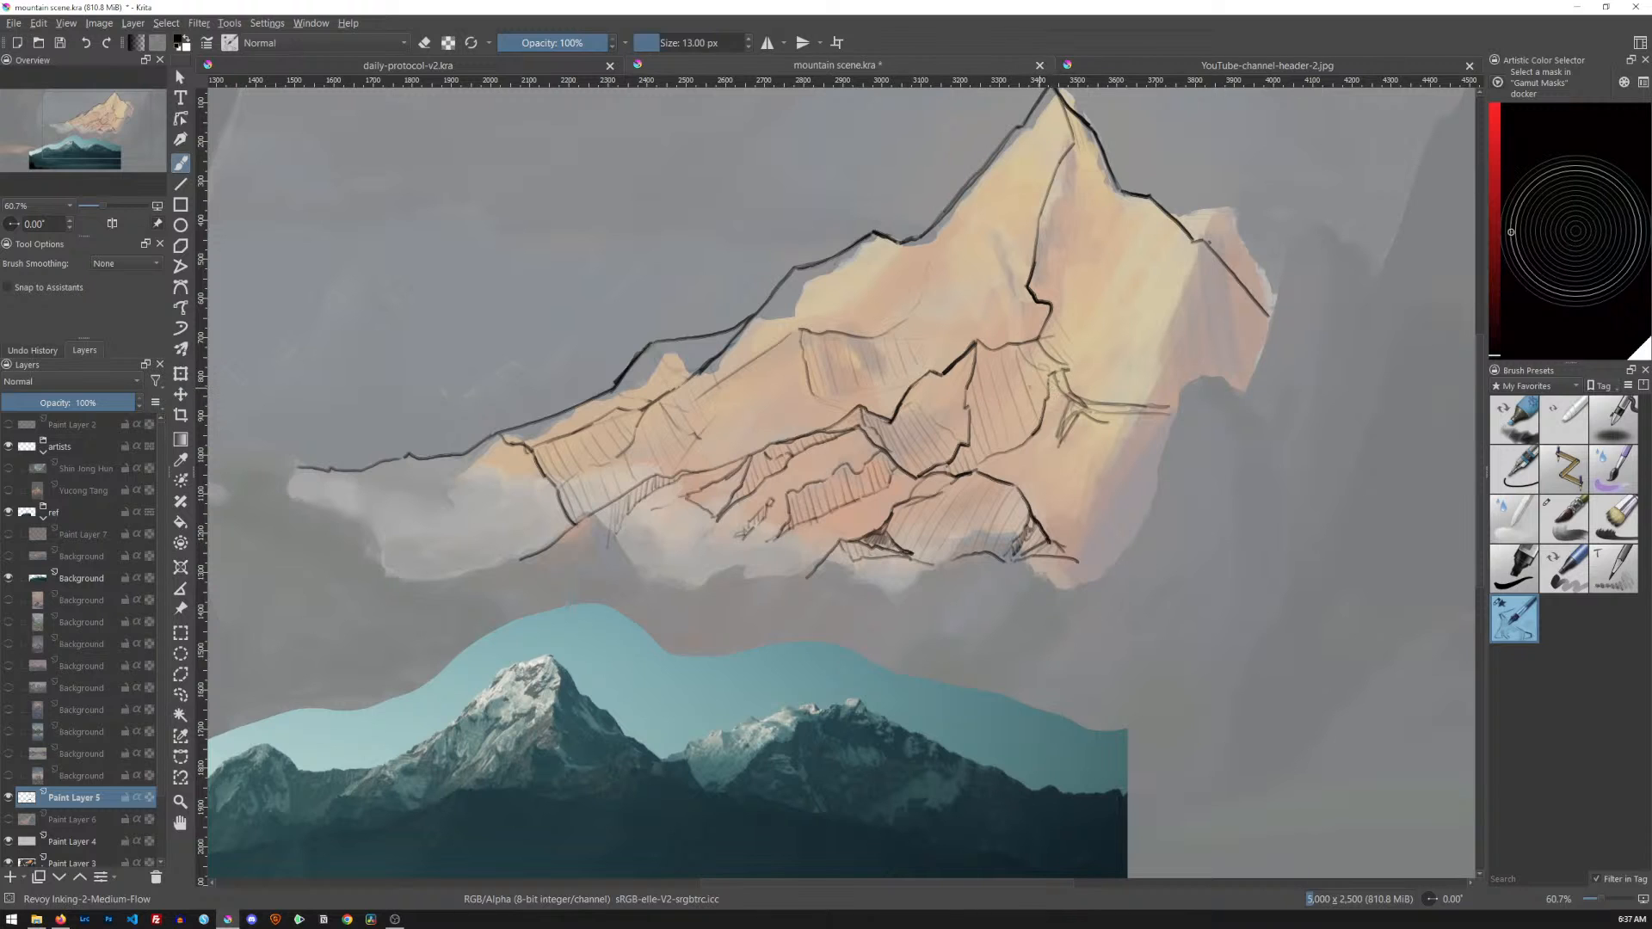
Enlarge the teal mountain reference photo so it spans the canvas below the painting
{"action": "left_click", "coordinate": [89, 586]}
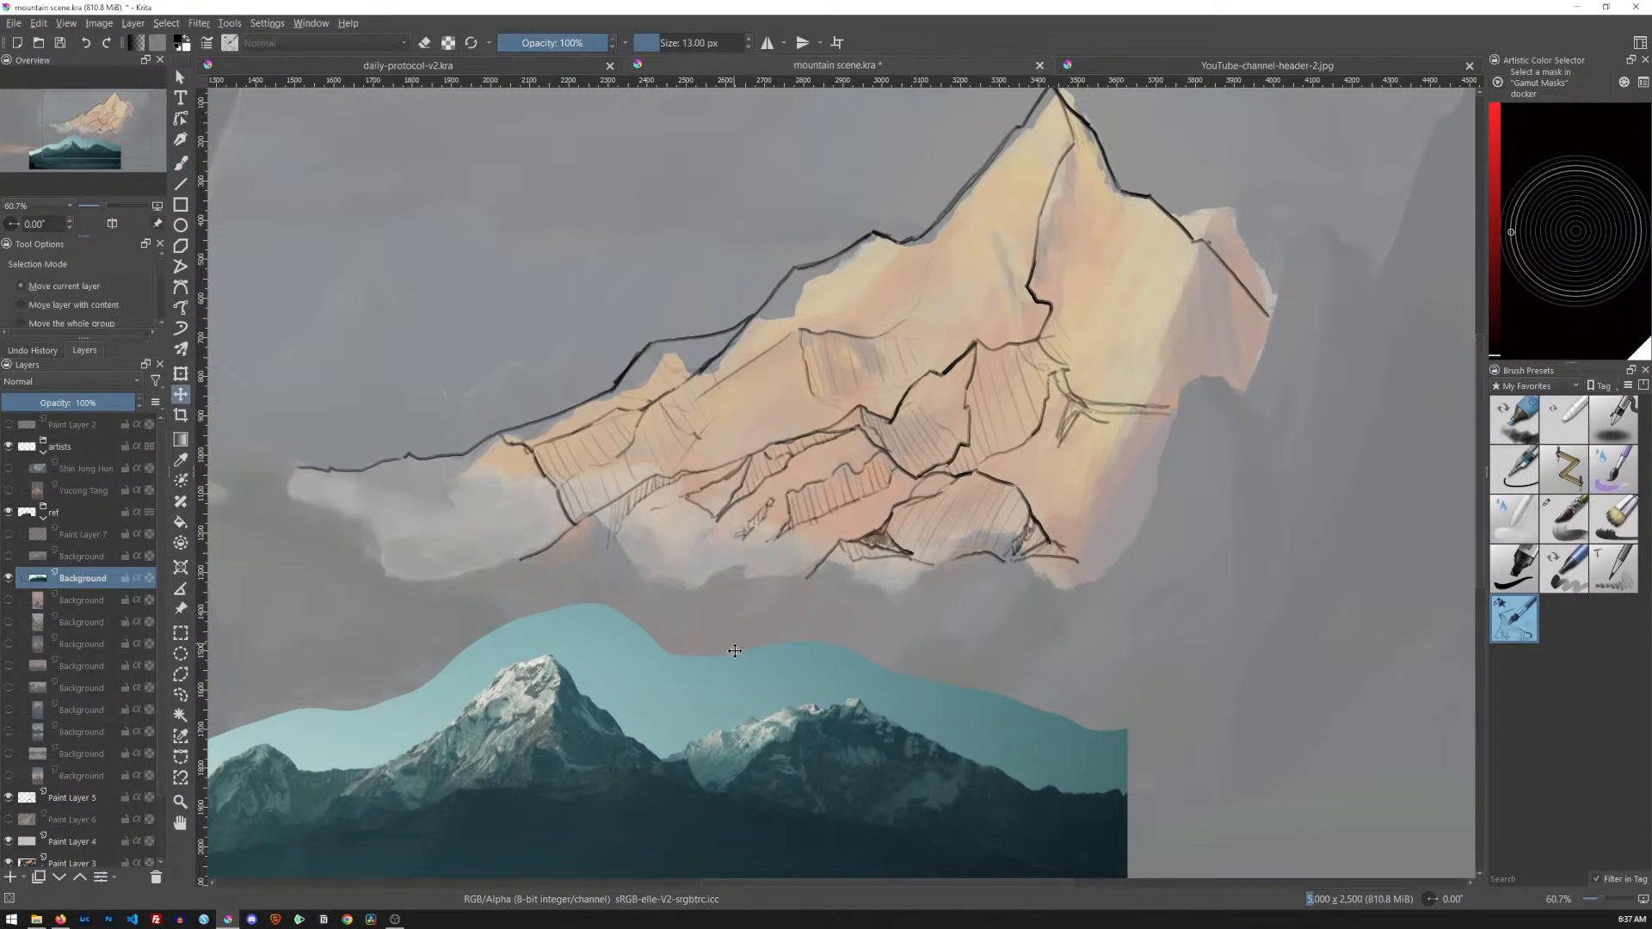
{"action": "key", "text": "ctrl+t"}
{"action": "left_click_drag", "start_coordinate": [1127, 603], "coordinate": [1355, 463]}
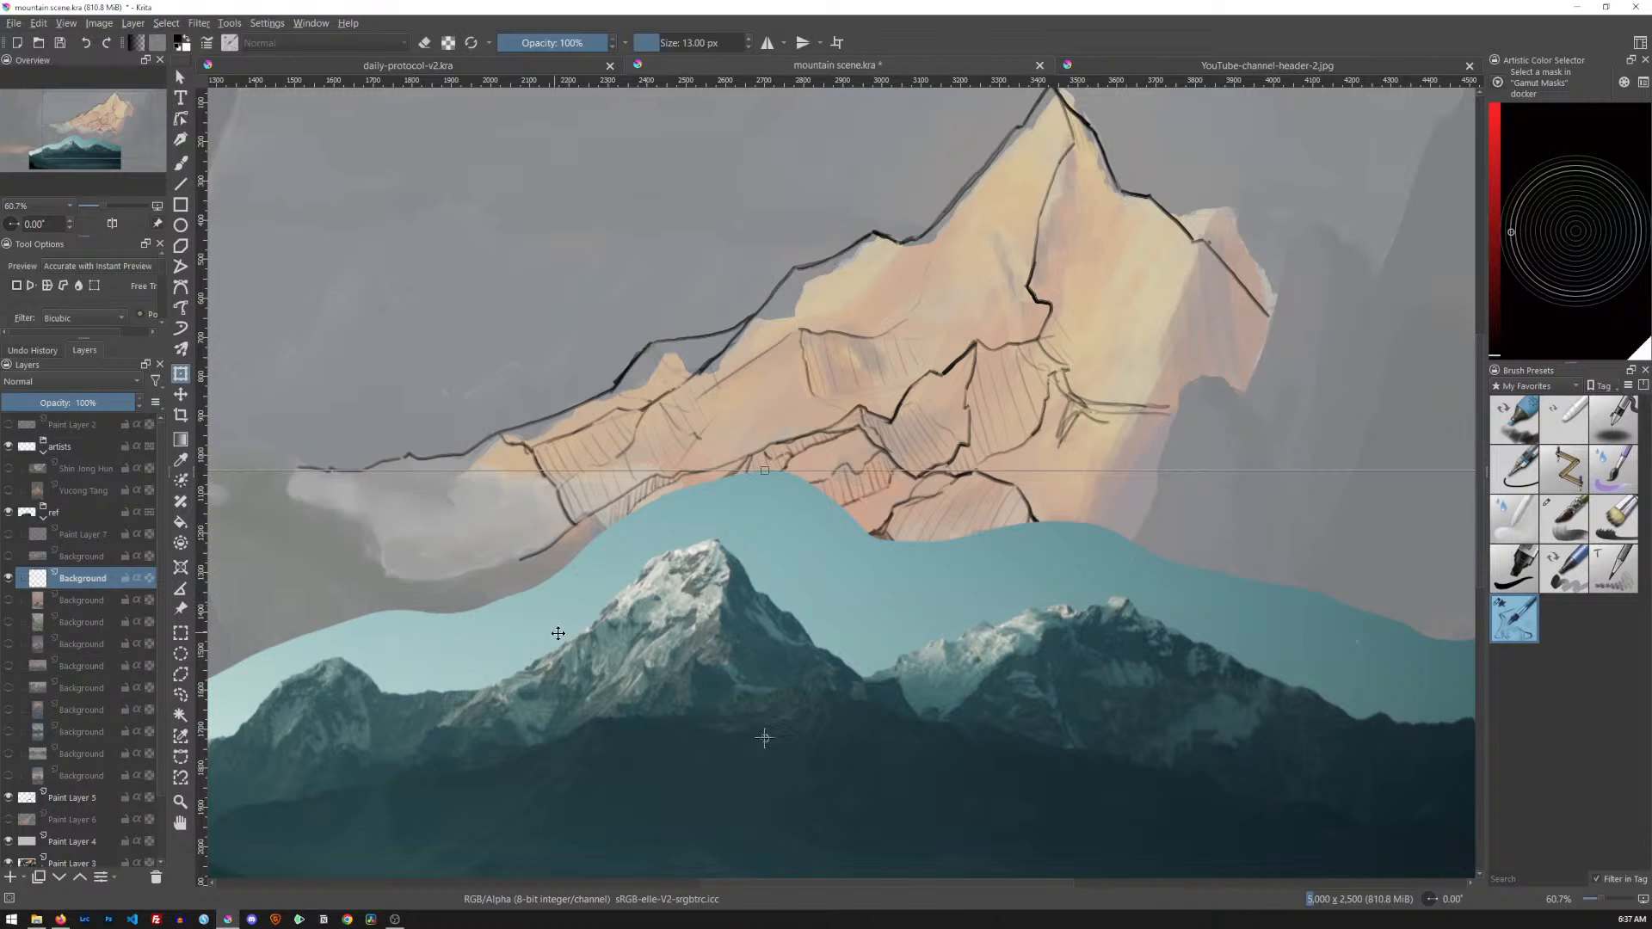
{"action": "key", "text": "Return"}
{"action": "key", "text": "b"}
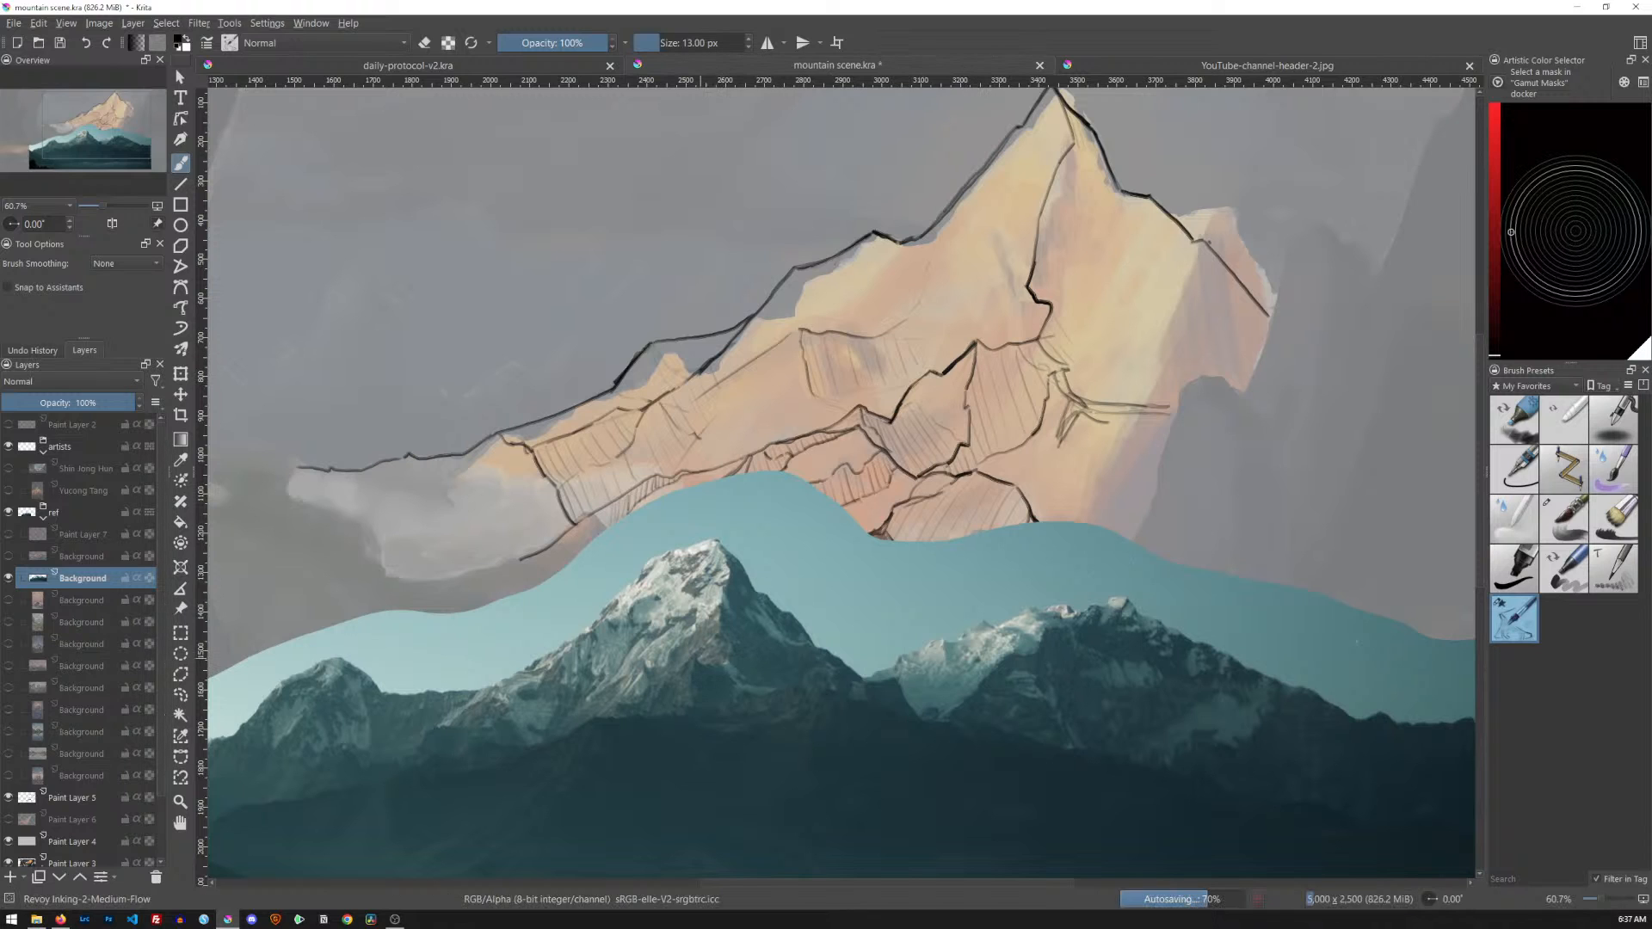
Add a layer above the teal photo and trace the main peak's central ridge in red with the Chris Writing brush
{"action": "left_click", "coordinate": [9, 536]}
{"action": "left_click", "coordinate": [11, 535]}
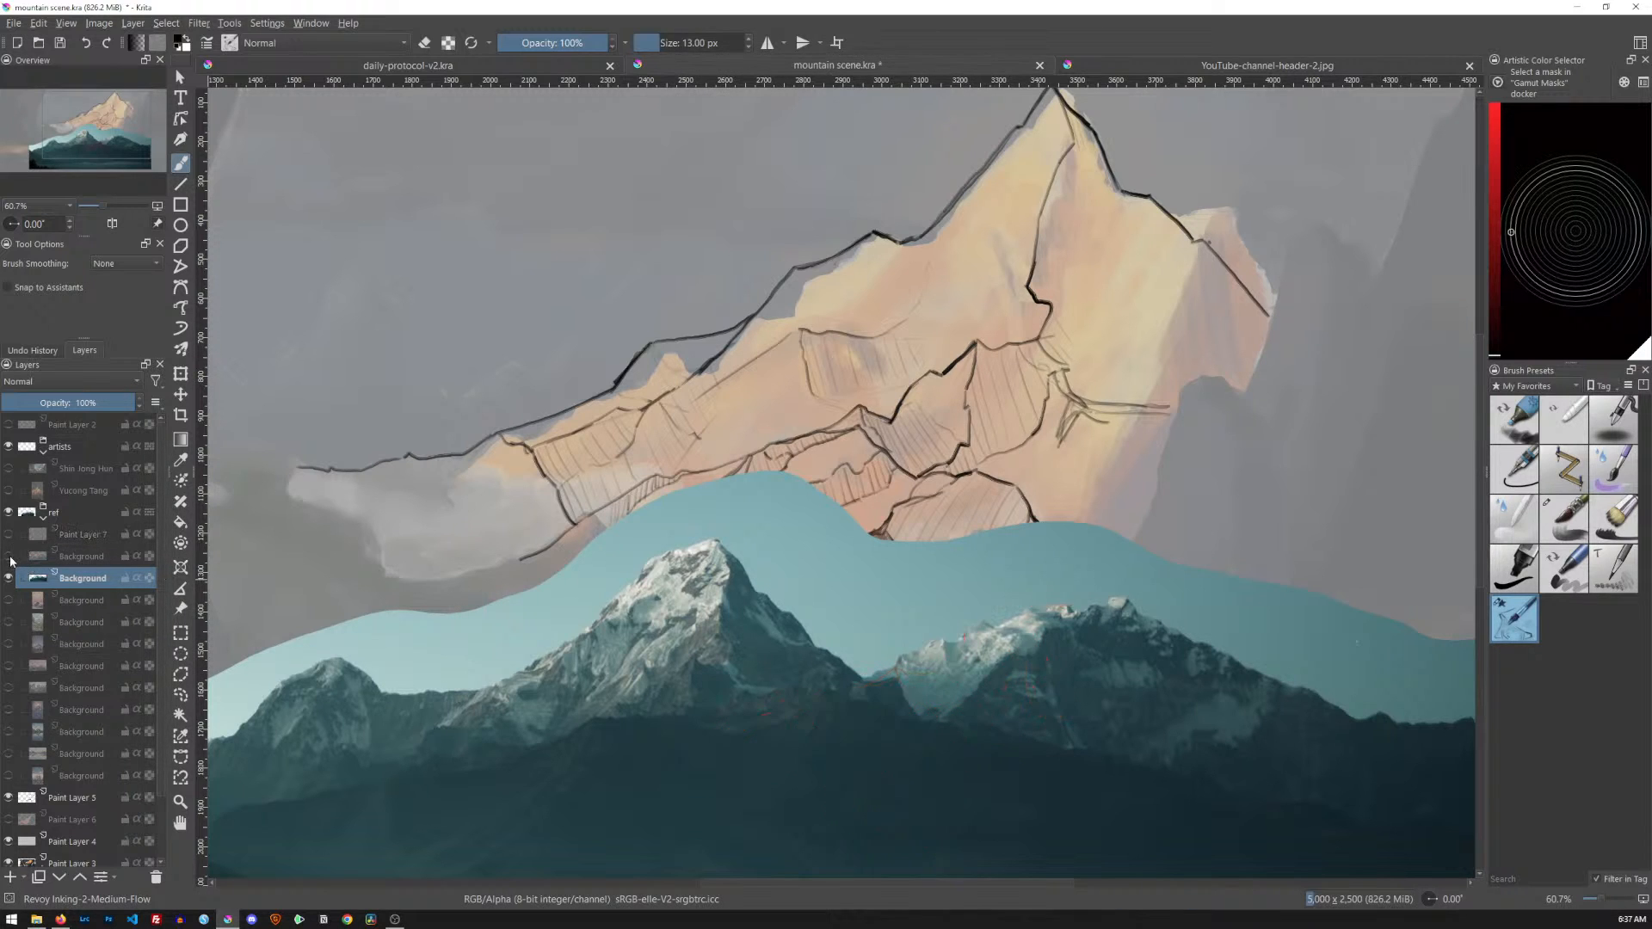
{"action": "key", "text": "Insert"}
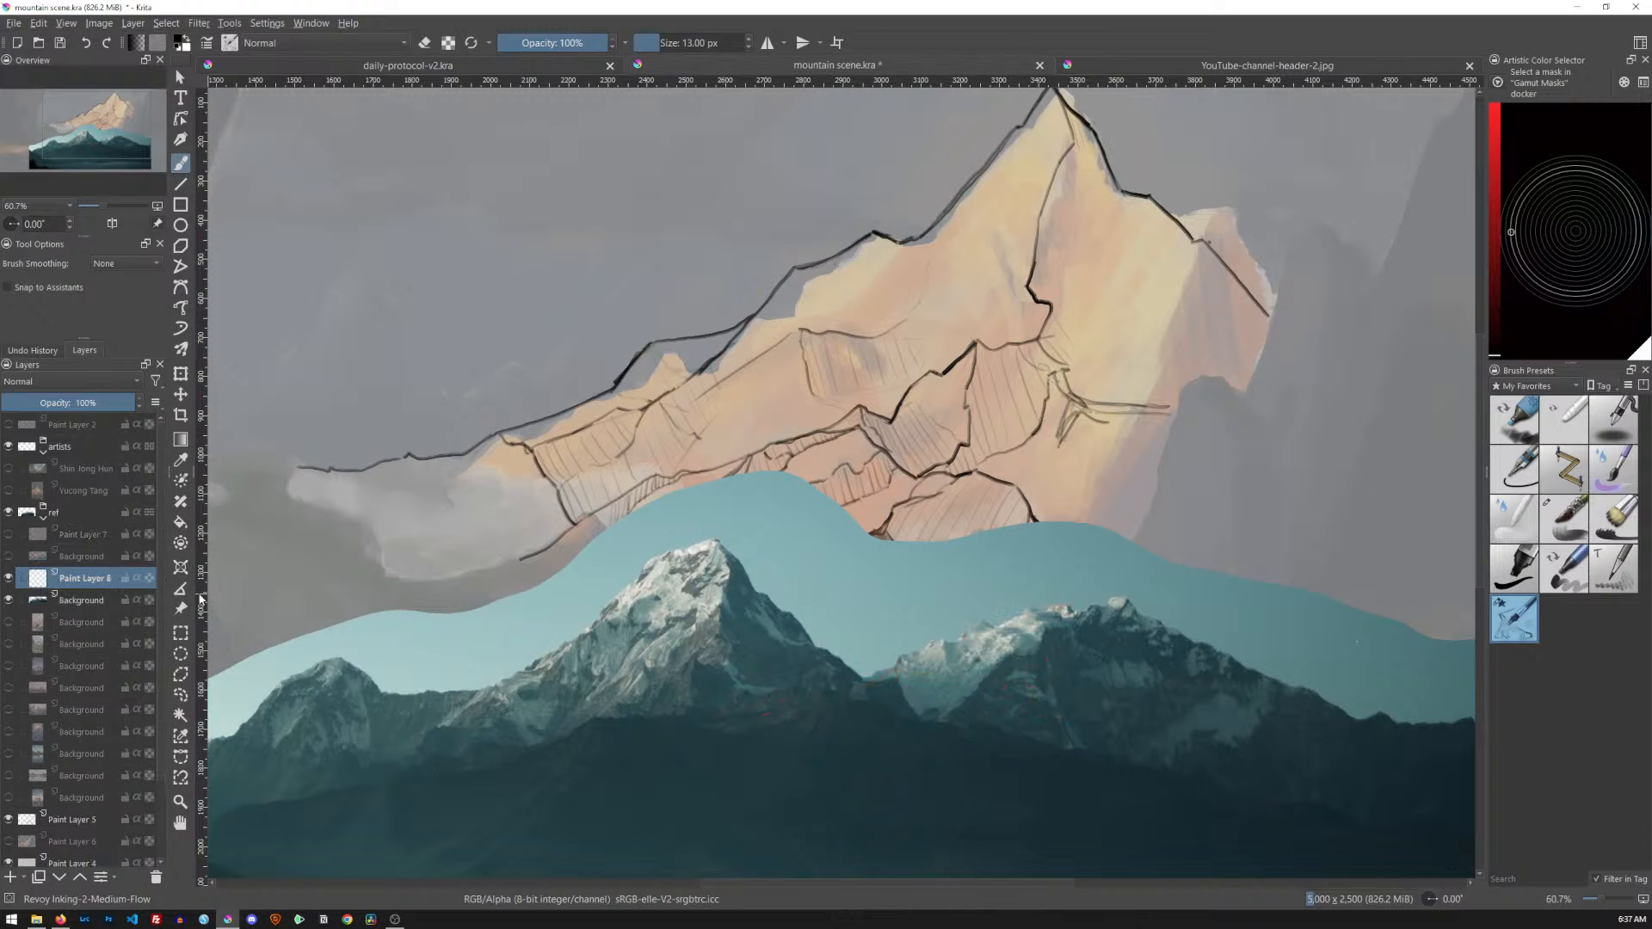
{"action": "left_click", "coordinate": [1514, 469]}
{"action": "left_click", "coordinate": [1497, 111]}
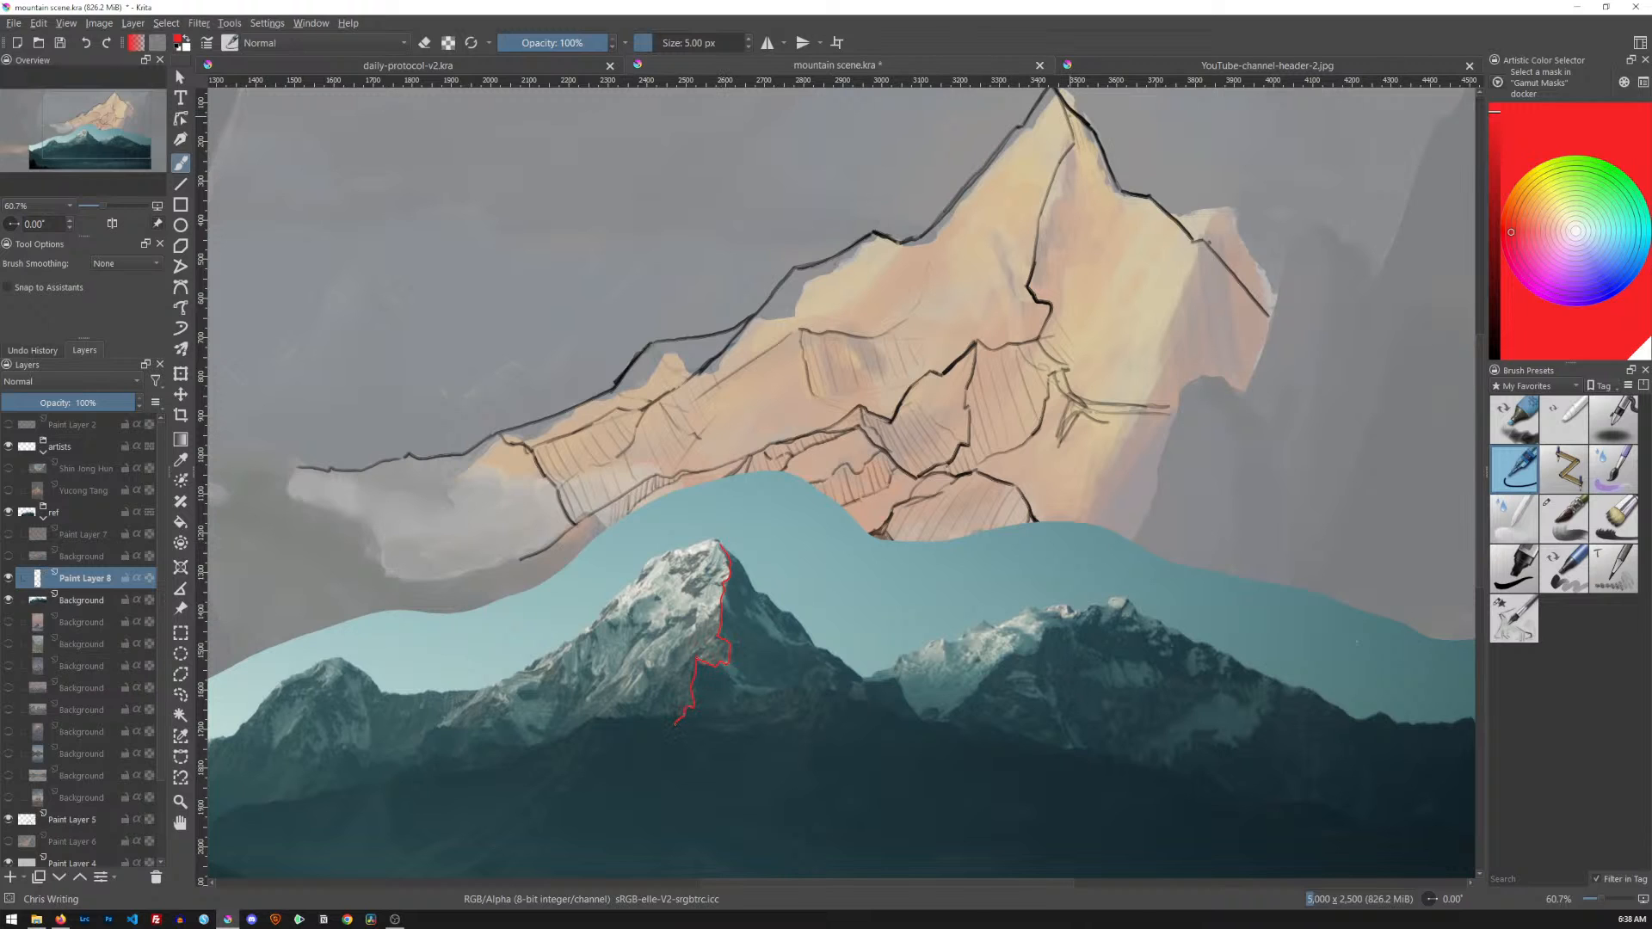
{"action": "mouse_move", "coordinate": [1056, 110]}
{"action": "left_mouse_down"}
{"action": "mouse_move", "coordinate": [1068, 144]}
{"action": "mouse_move", "coordinate": [1031, 231]}
{"action": "mouse_move", "coordinate": [1024, 348]}
{"action": "mouse_move", "coordinate": [979, 338]}
{"action": "mouse_move", "coordinate": [965, 441]}
{"action": "mouse_move", "coordinate": [939, 465]}
{"action": "left_mouse_up"}
{"action": "key", "text": "ctrl+z"}
Erase the kinked middle section of the central ridge line on Paint Layer 5 with the Revoy inking brush, and set the colour to black
{"action": "left_click", "coordinate": [1527, 613]}
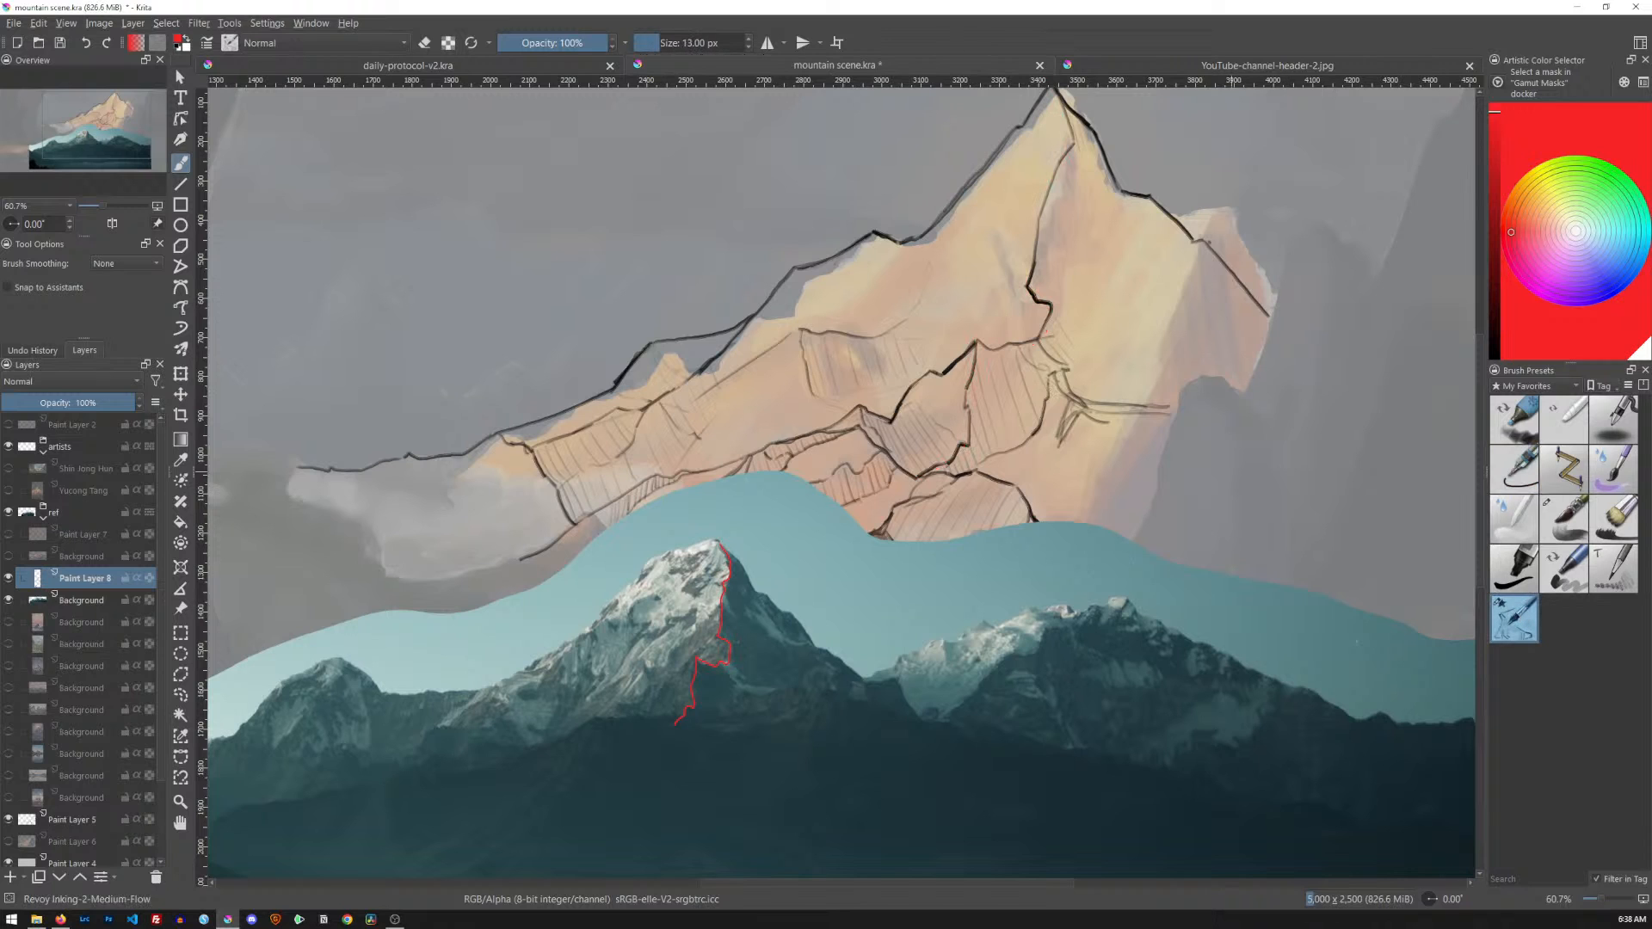
{"action": "left_click", "coordinate": [157, 814]}
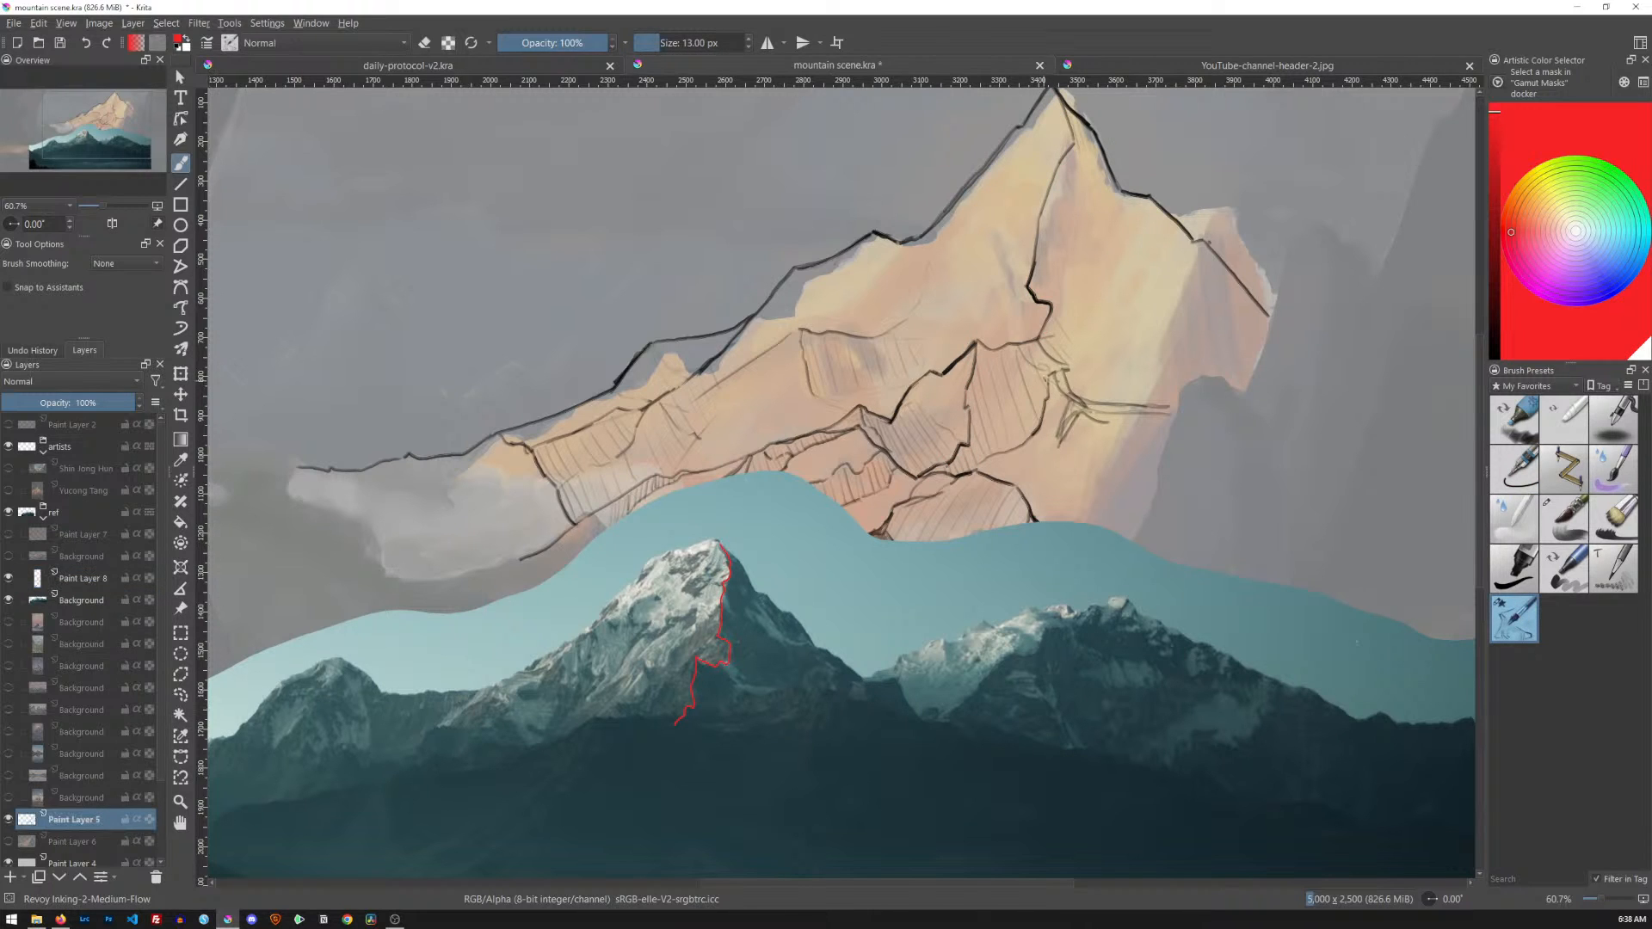
{"action": "key", "text": "e"}
{"action": "left_click_drag", "start_coordinate": [1024, 272], "coordinate": [1050, 320]}
{"action": "left_click_drag", "start_coordinate": [1494, 127], "coordinate": [1494, 355]}
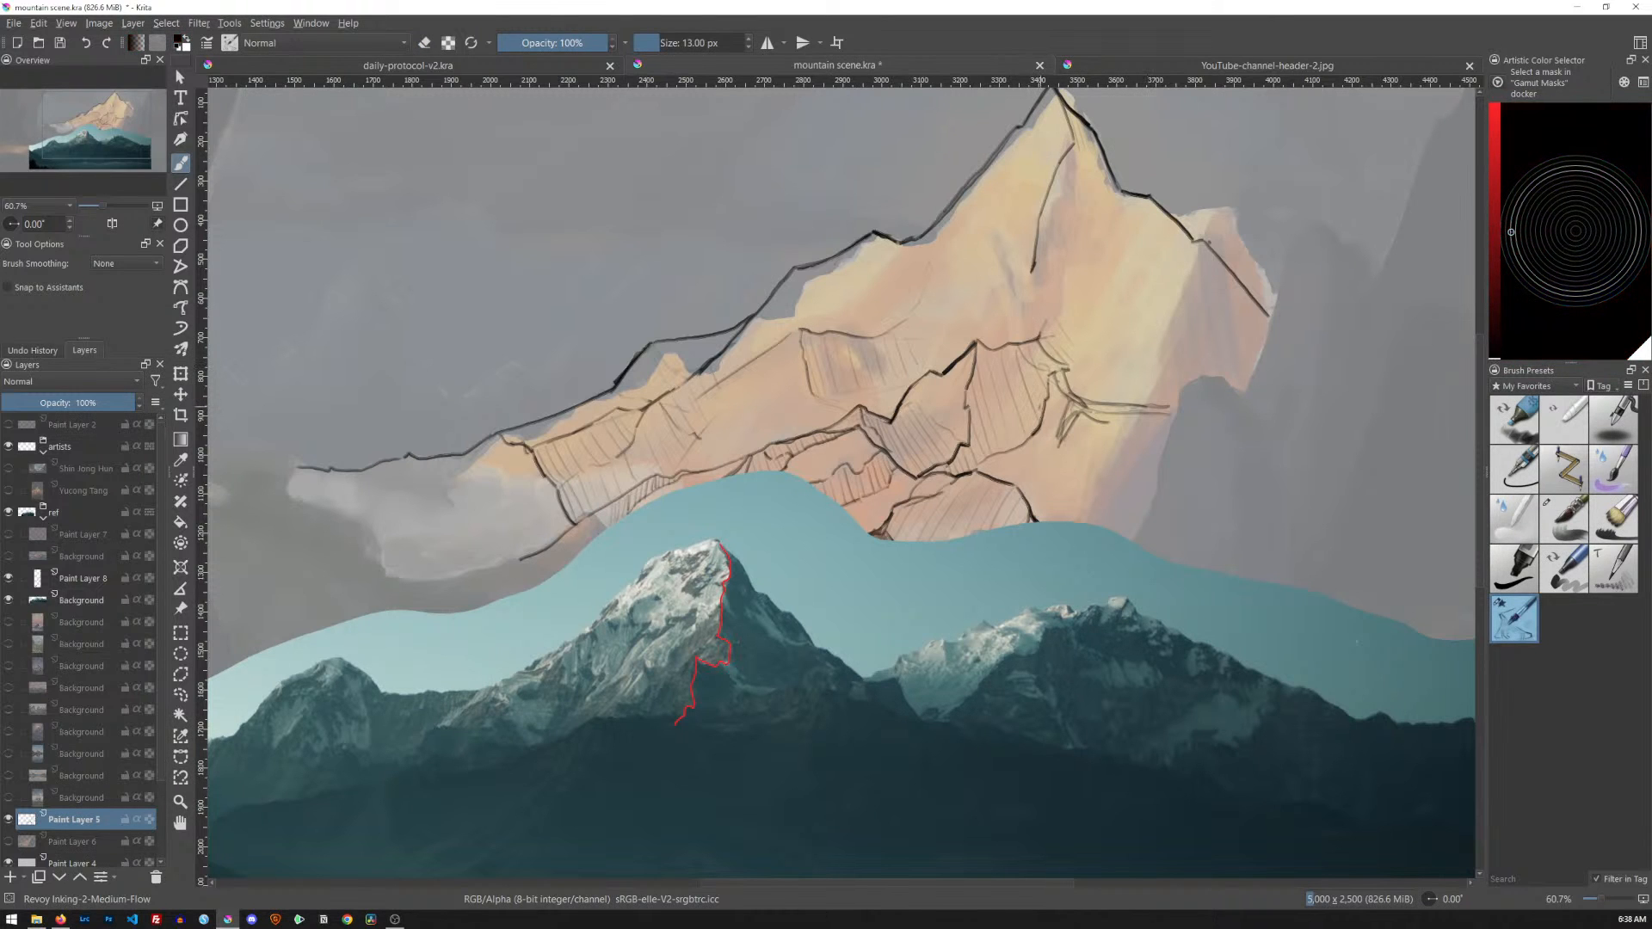
Redraw the middle of the central ridge line with a wider bulge to the right, following the red-traced ridge
{"action": "key", "text": "e"}
{"action": "left_click_drag", "start_coordinate": [1042, 326], "coordinate": [1037, 340]}
{"action": "key", "text": "e"}
{"action": "left_click_drag", "start_coordinate": [1049, 341], "coordinate": [1044, 360]}
{"action": "key", "text": "alt+Tab"}
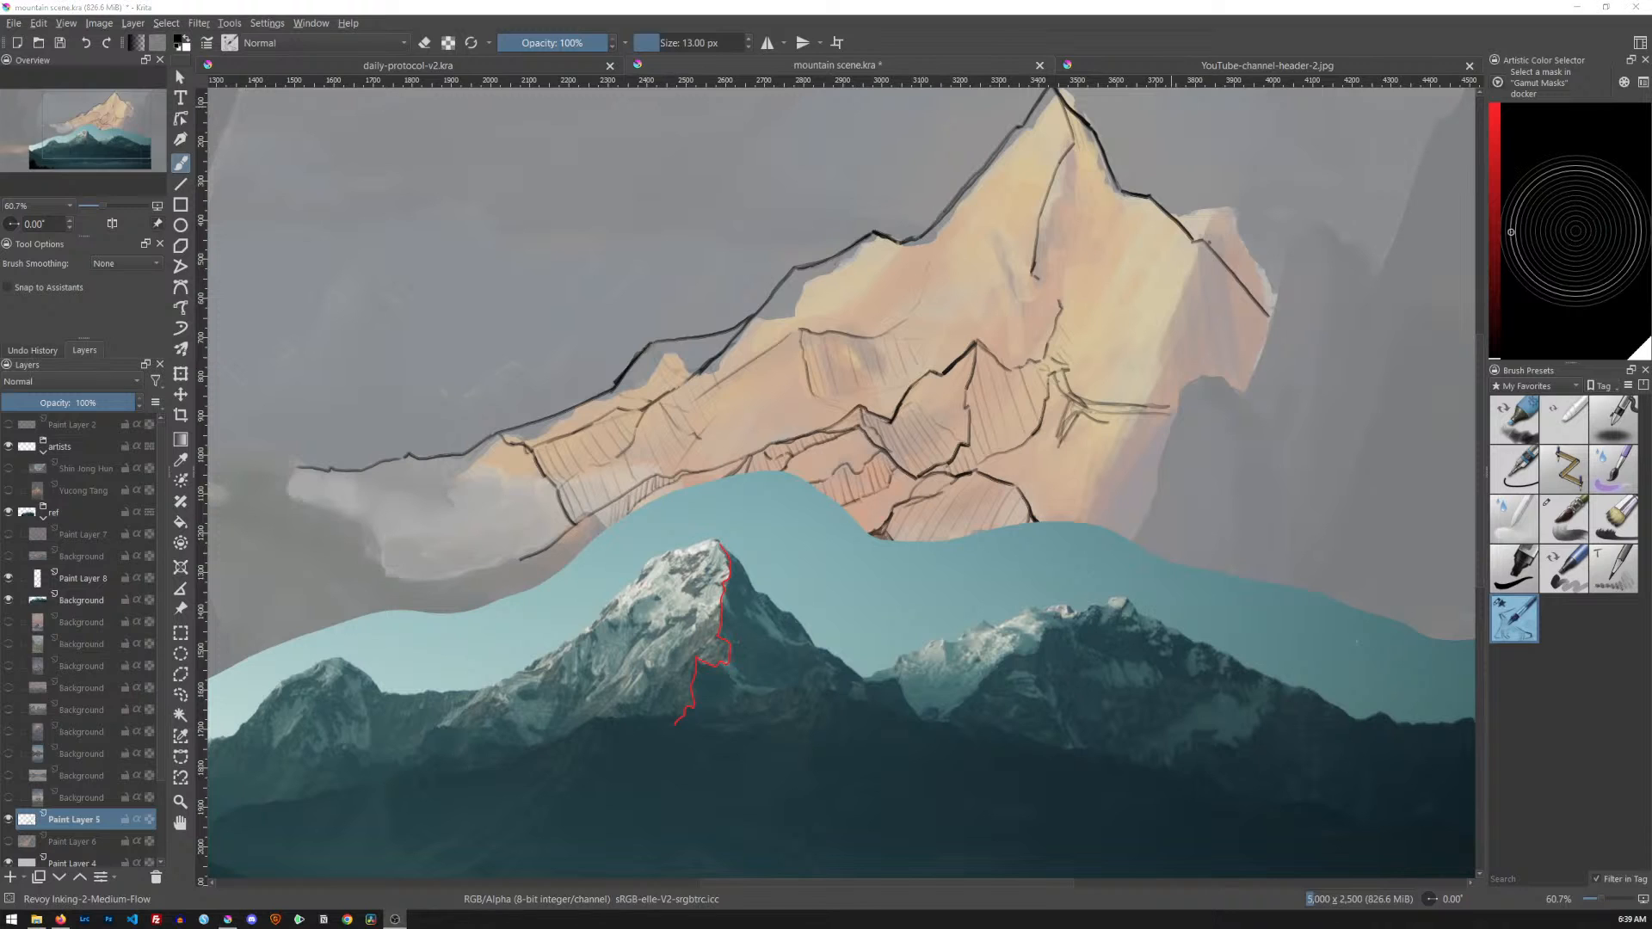
{"action": "key", "text": "alt+Tab"}
{"action": "left_click_drag", "start_coordinate": [1057, 287], "coordinate": [1060, 306]}
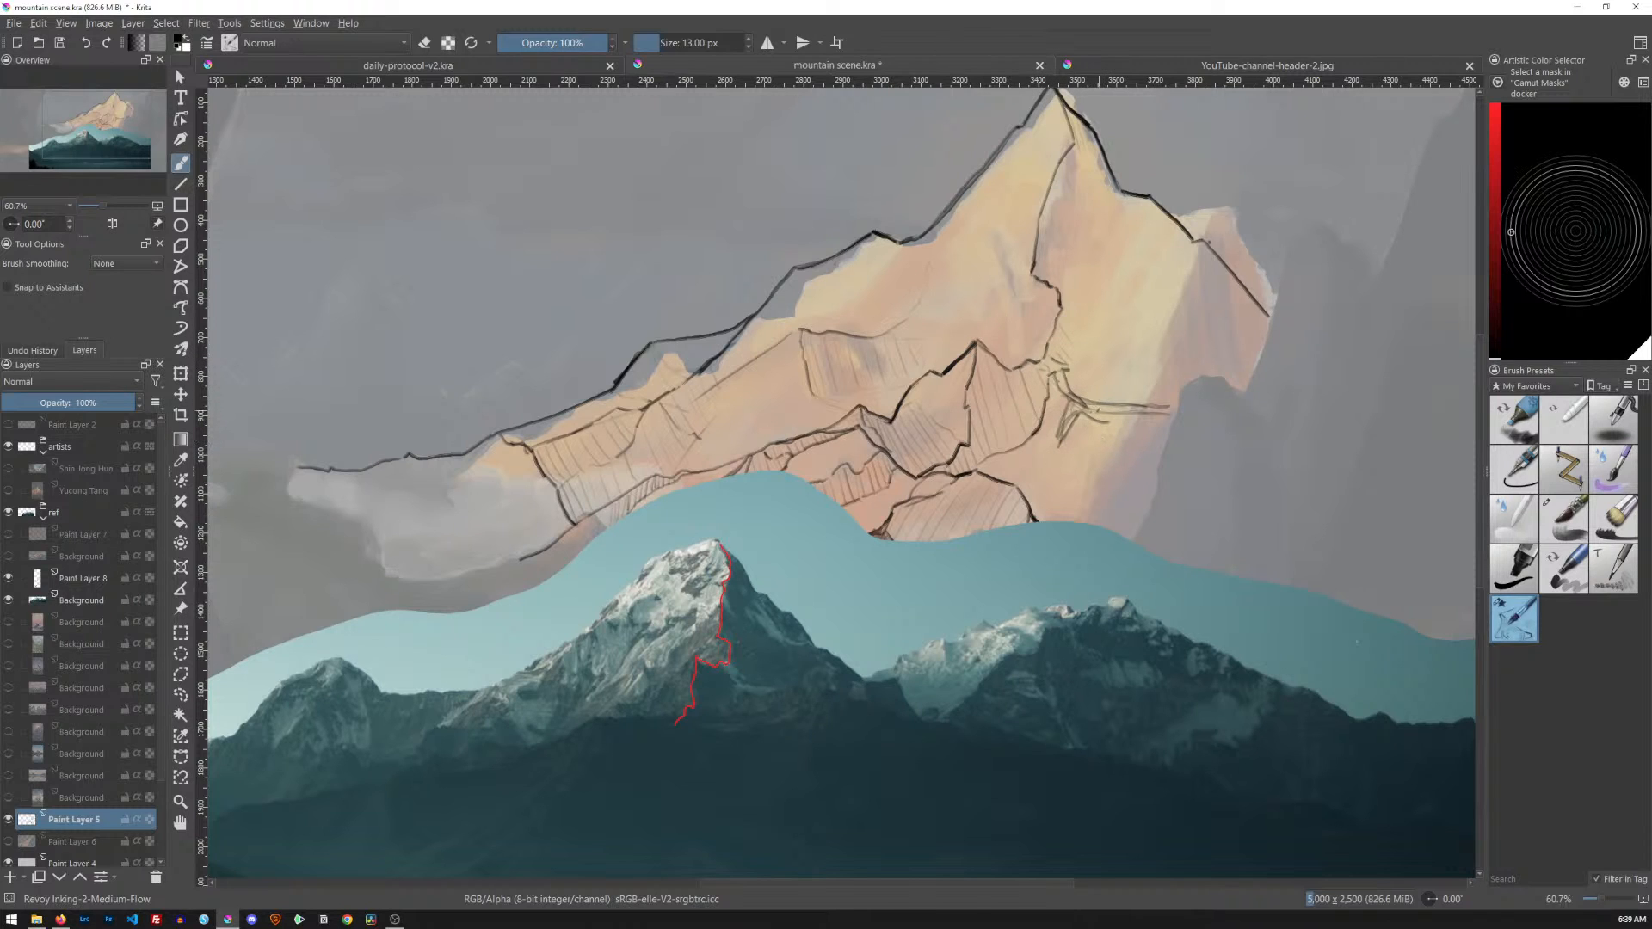
Erase the forked lines and horizontal spur below the central ridge using an eraser of about 80 px
{"action": "left_click_drag", "start_coordinate": [1070, 456], "coordinate": [1125, 443]}
{"action": "key", "text": "e"}
{"action": "mouse_move", "coordinate": [998, 457]}
{"action": "left_mouse_down"}
{"action": "mouse_move", "coordinate": [1036, 434]}
{"action": "mouse_move", "coordinate": [1061, 366]}
{"action": "mouse_move", "coordinate": [1089, 414]}
{"action": "mouse_move", "coordinate": [1152, 419]}
{"action": "left_mouse_up"}
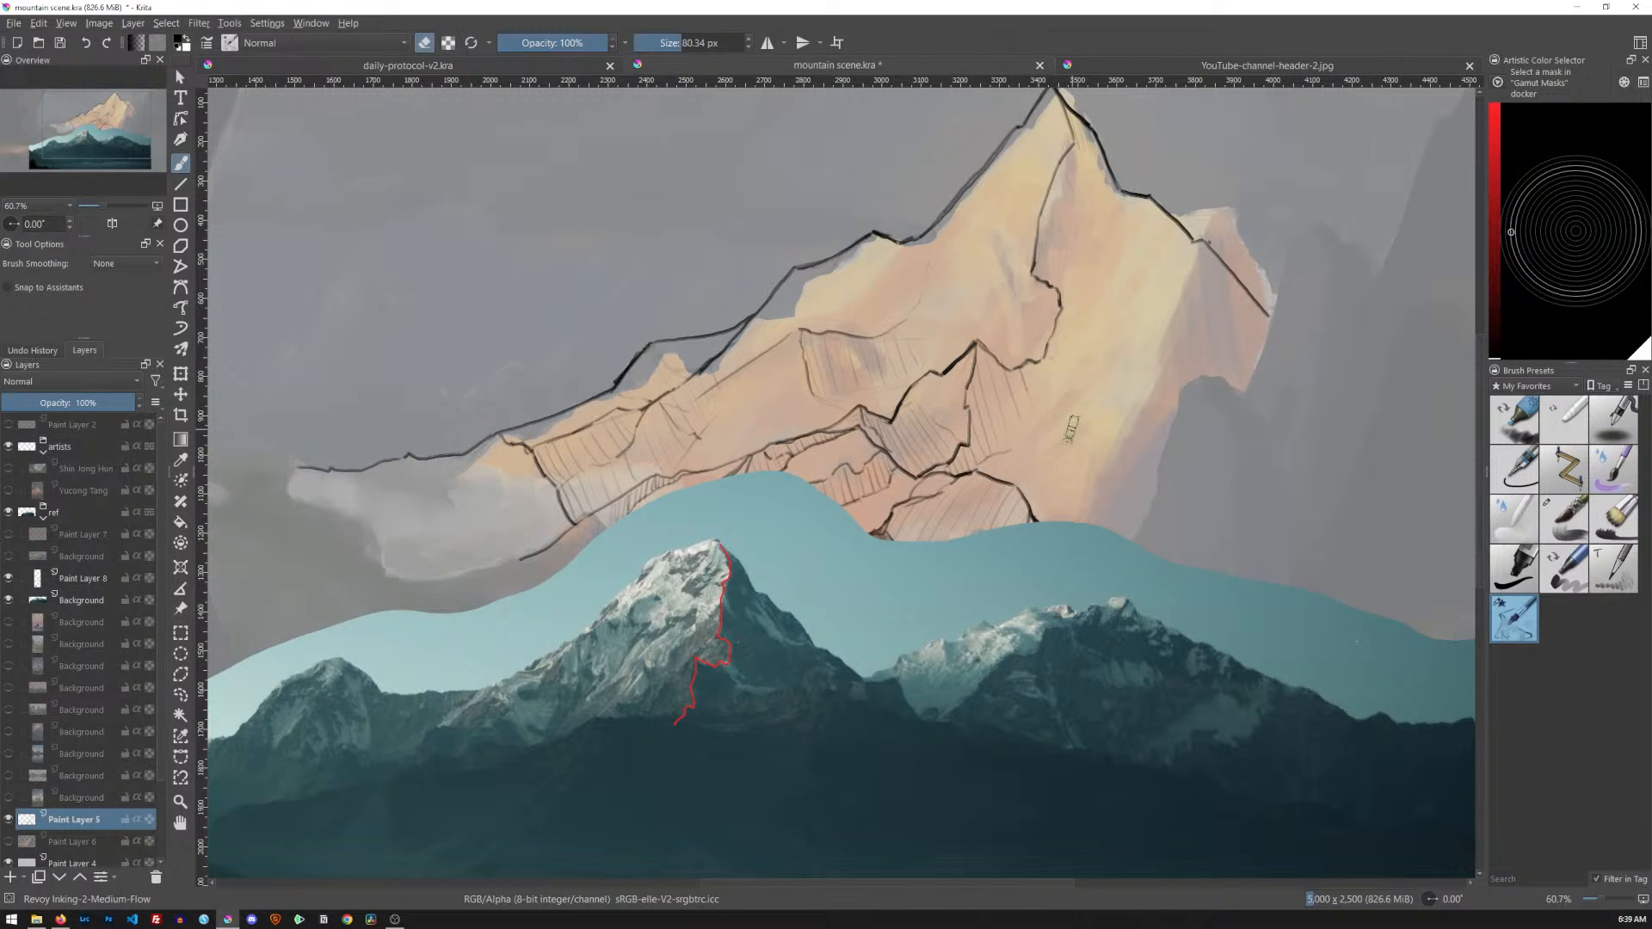
{"action": "key", "text": "e"}
Extend the hatching below the central ridge bulge, and draw a new ridge from the lower rock mass across the right slope
{"action": "key", "text": "t"}
{"action": "key", "text": "e"}
{"action": "key", "text": "b"}
{"action": "key", "text": "e"}
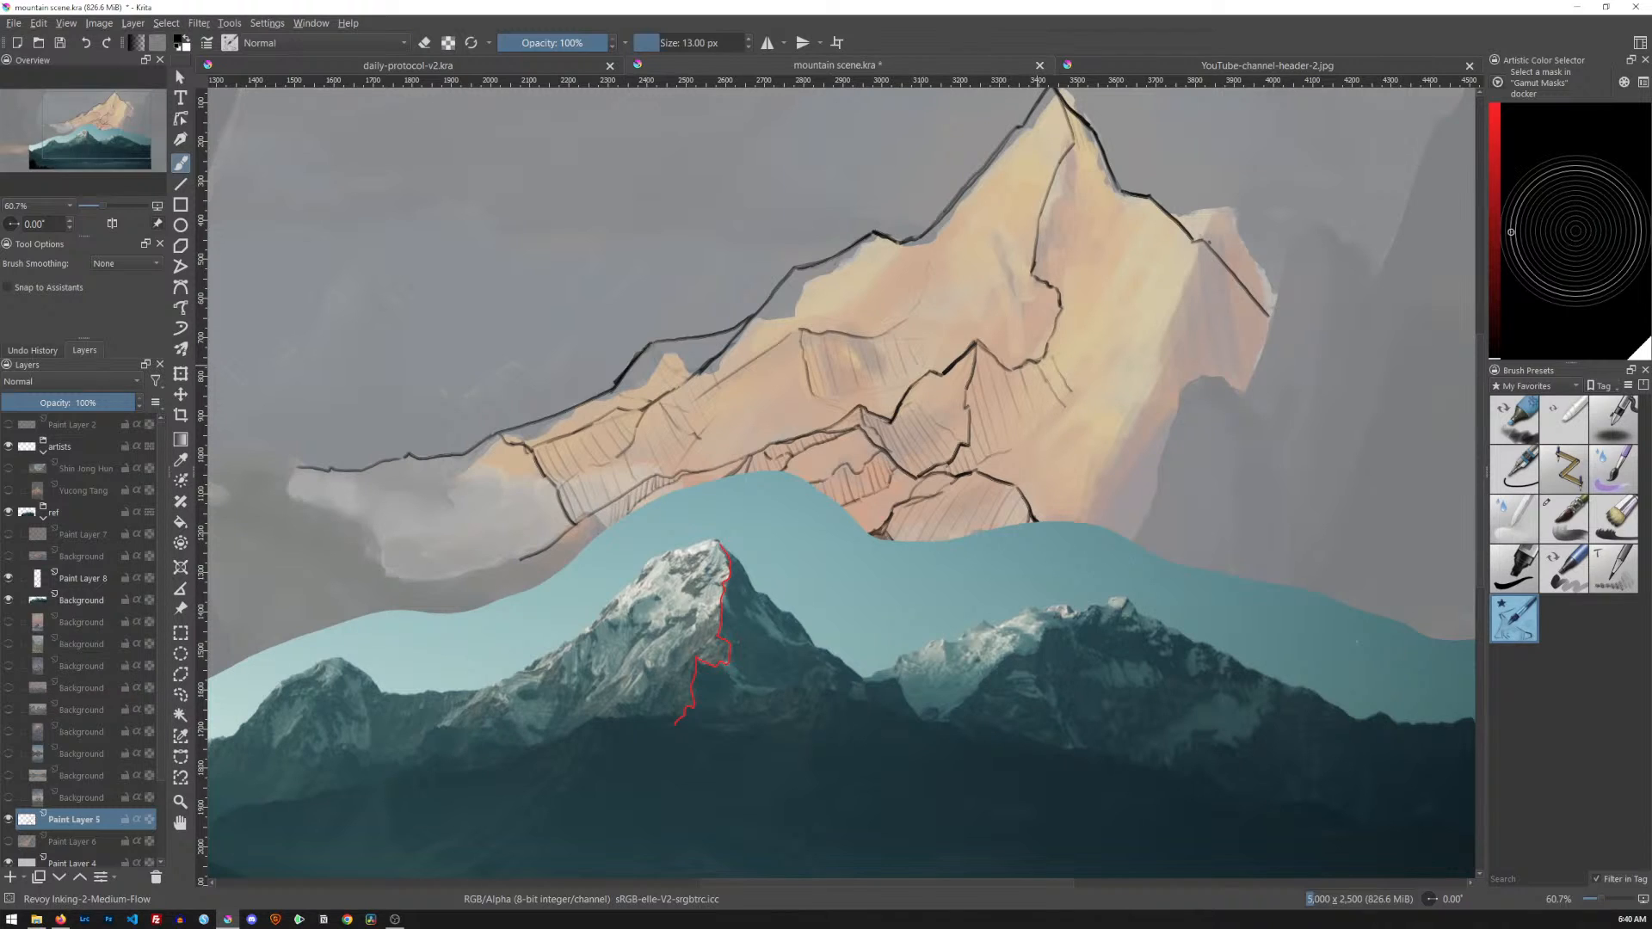
{"action": "left_click_drag", "start_coordinate": [1064, 388], "coordinate": [1070, 410]}
{"action": "mouse_move", "coordinate": [1070, 413]}
{"action": "left_mouse_down"}
{"action": "mouse_move", "coordinate": [1176, 432]}
{"action": "mouse_move", "coordinate": [1069, 411]}
{"action": "left_mouse_up"}
{"action": "left_click_drag", "start_coordinate": [1005, 464], "coordinate": [1054, 446]}
{"action": "left_click_drag", "start_coordinate": [1129, 434], "coordinate": [1223, 430]}
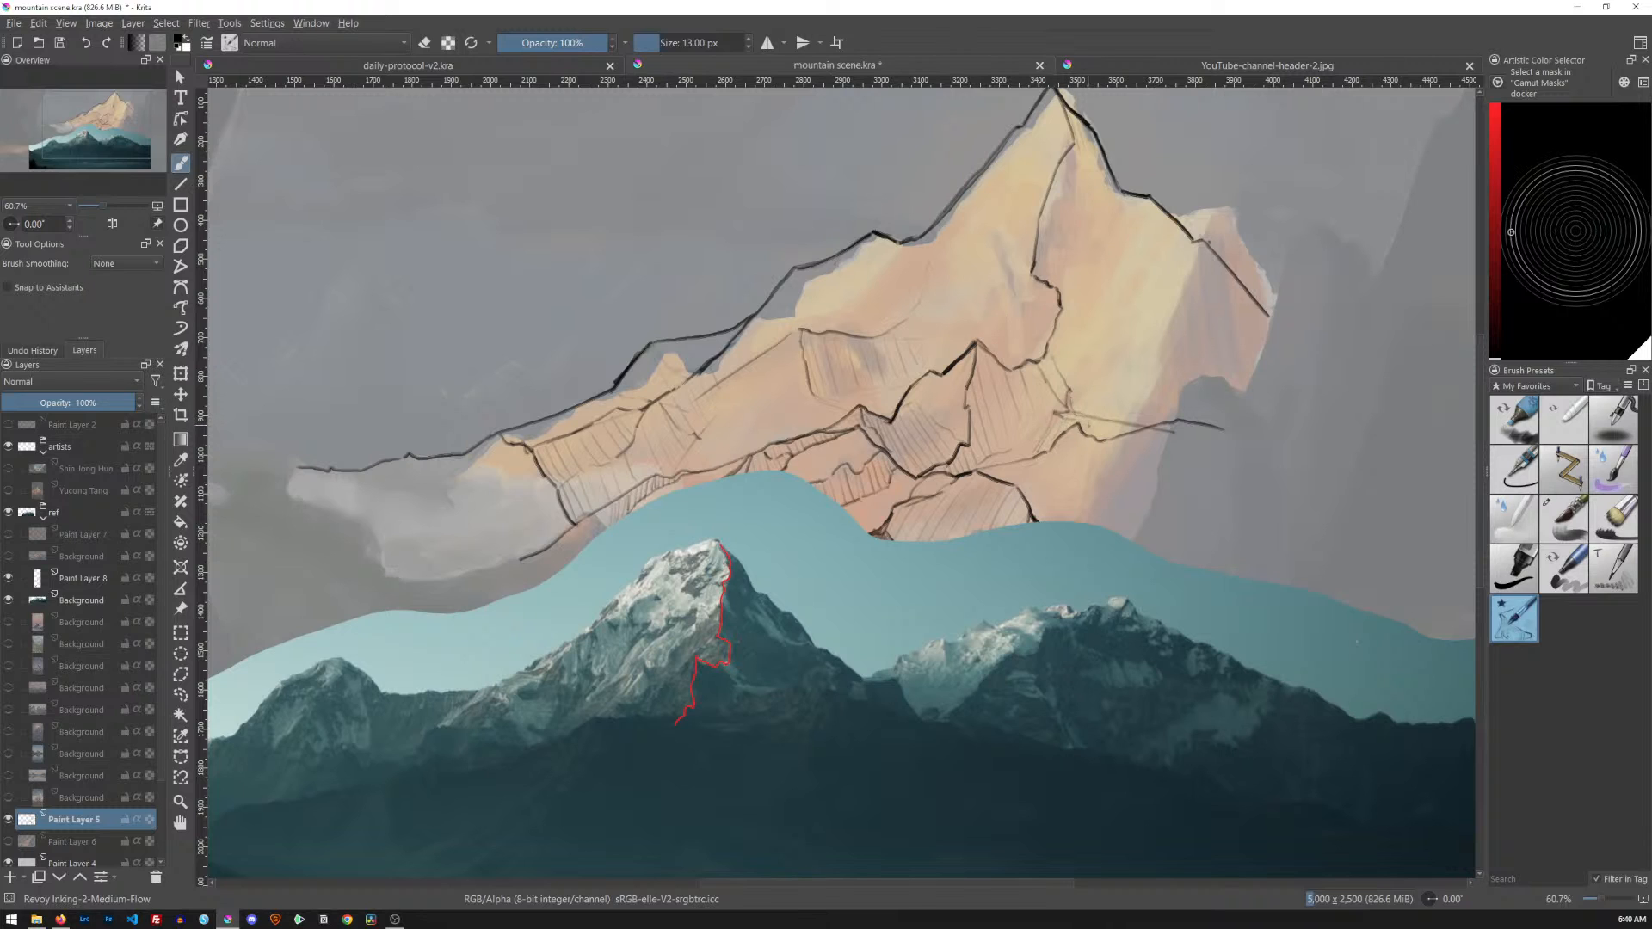
Sketch black contour lines and shading hatches on the right face of the mountain, extending its ridge line down to the right edge
{"action": "left_click_drag", "start_coordinate": [1084, 421], "coordinate": [1141, 431]}
{"action": "key", "text": "e"}
{"action": "key", "text": "e"}
{"action": "left_click_drag", "start_coordinate": [1105, 307], "coordinate": [1123, 329]}
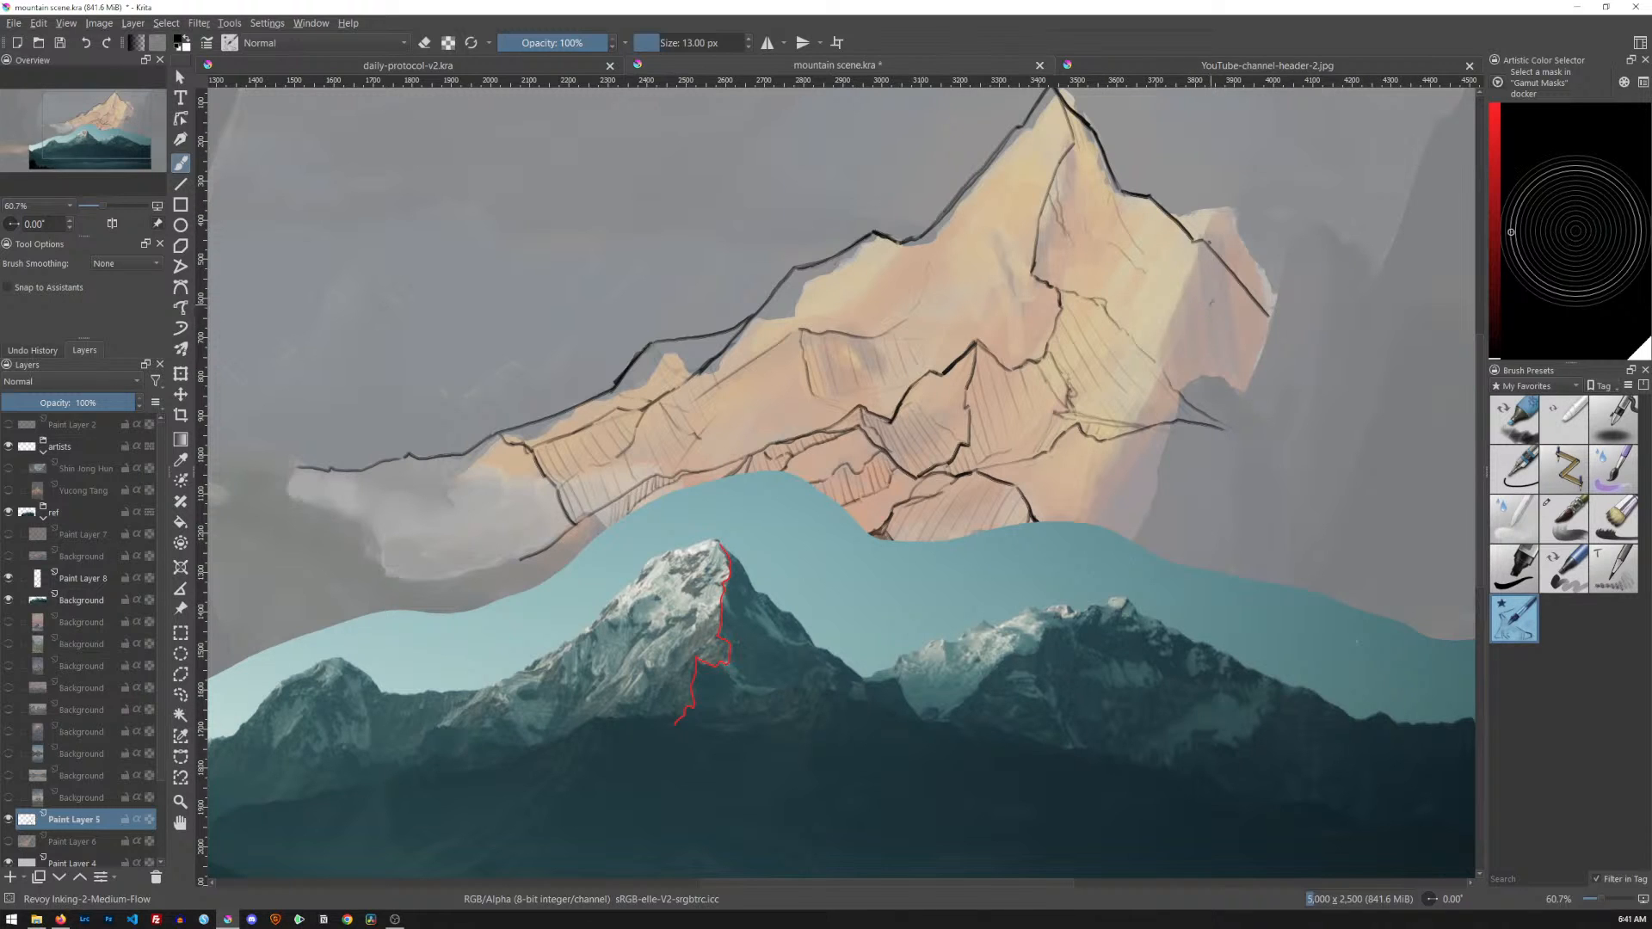
{"action": "left_click_drag", "start_coordinate": [1202, 275], "coordinate": [1269, 313]}
Mark the slope directions on both faces of the reference photo's main peak with red strokes on the overlay layer
{"action": "left_click", "coordinate": [101, 581]}
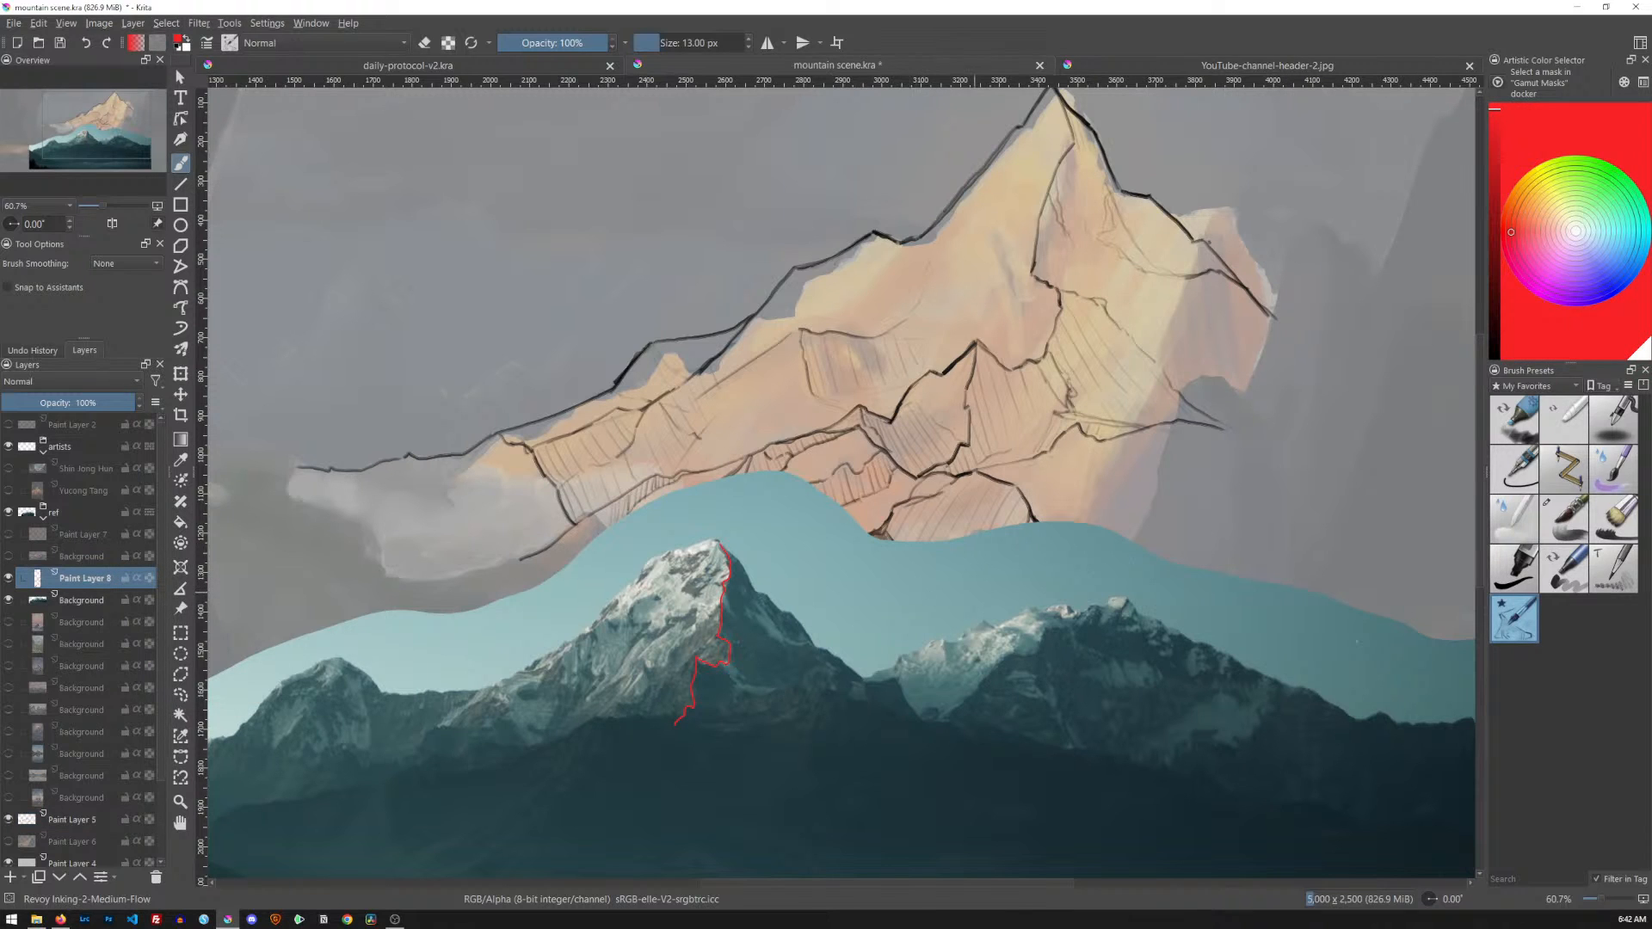
{"action": "key", "text": "slash"}
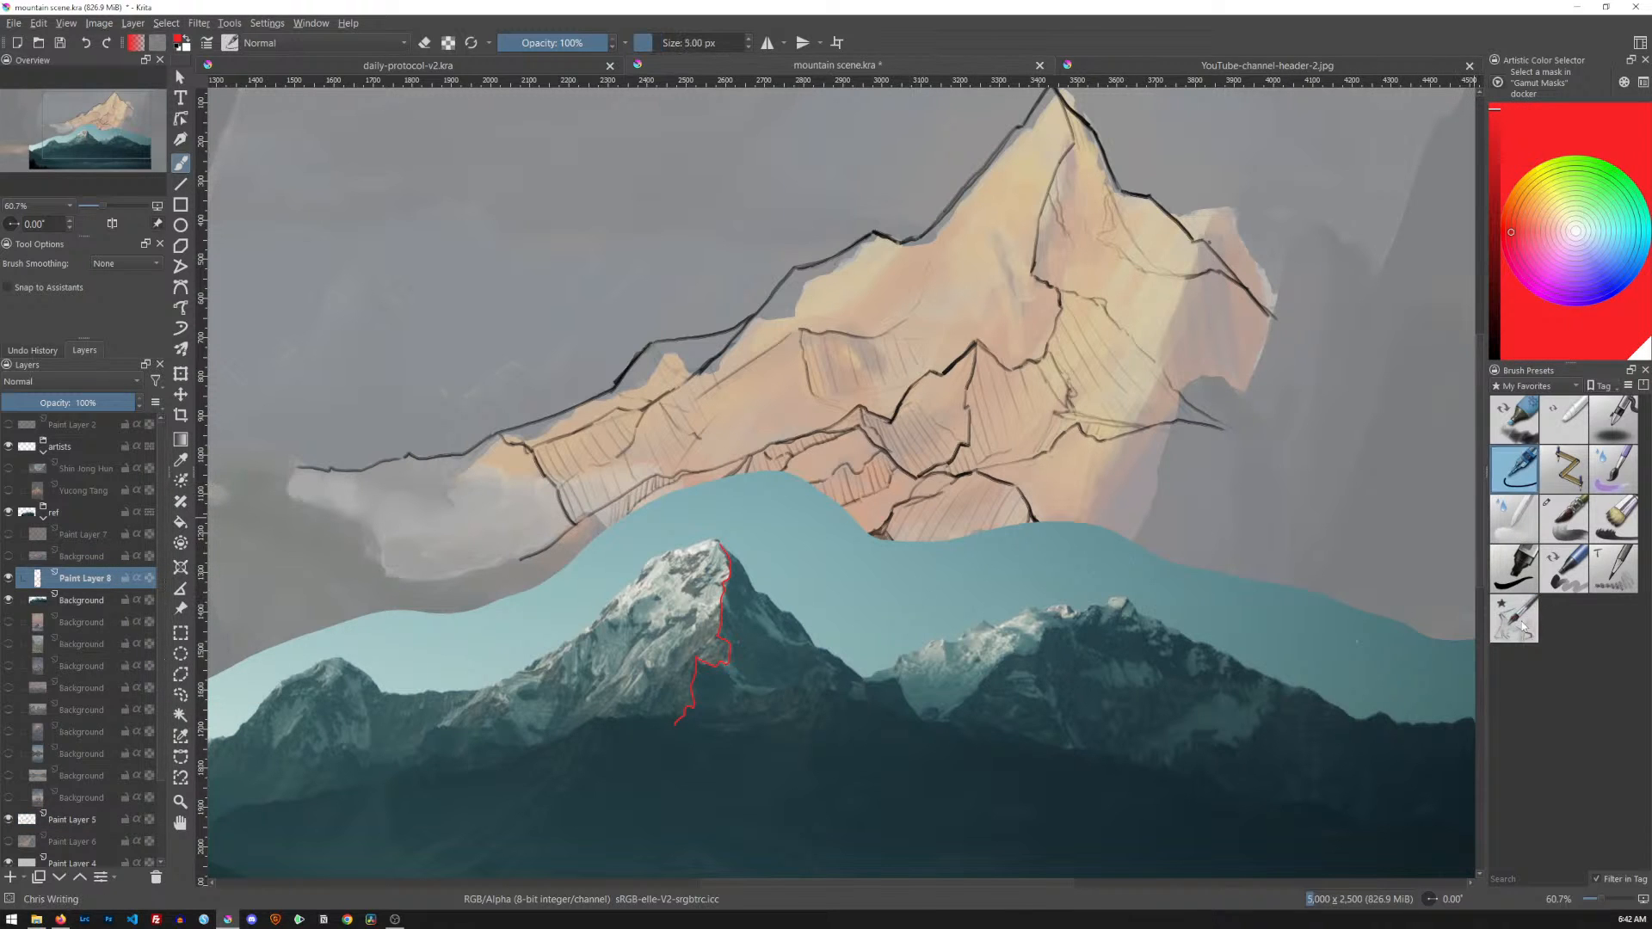
{"action": "key", "text": "slash"}
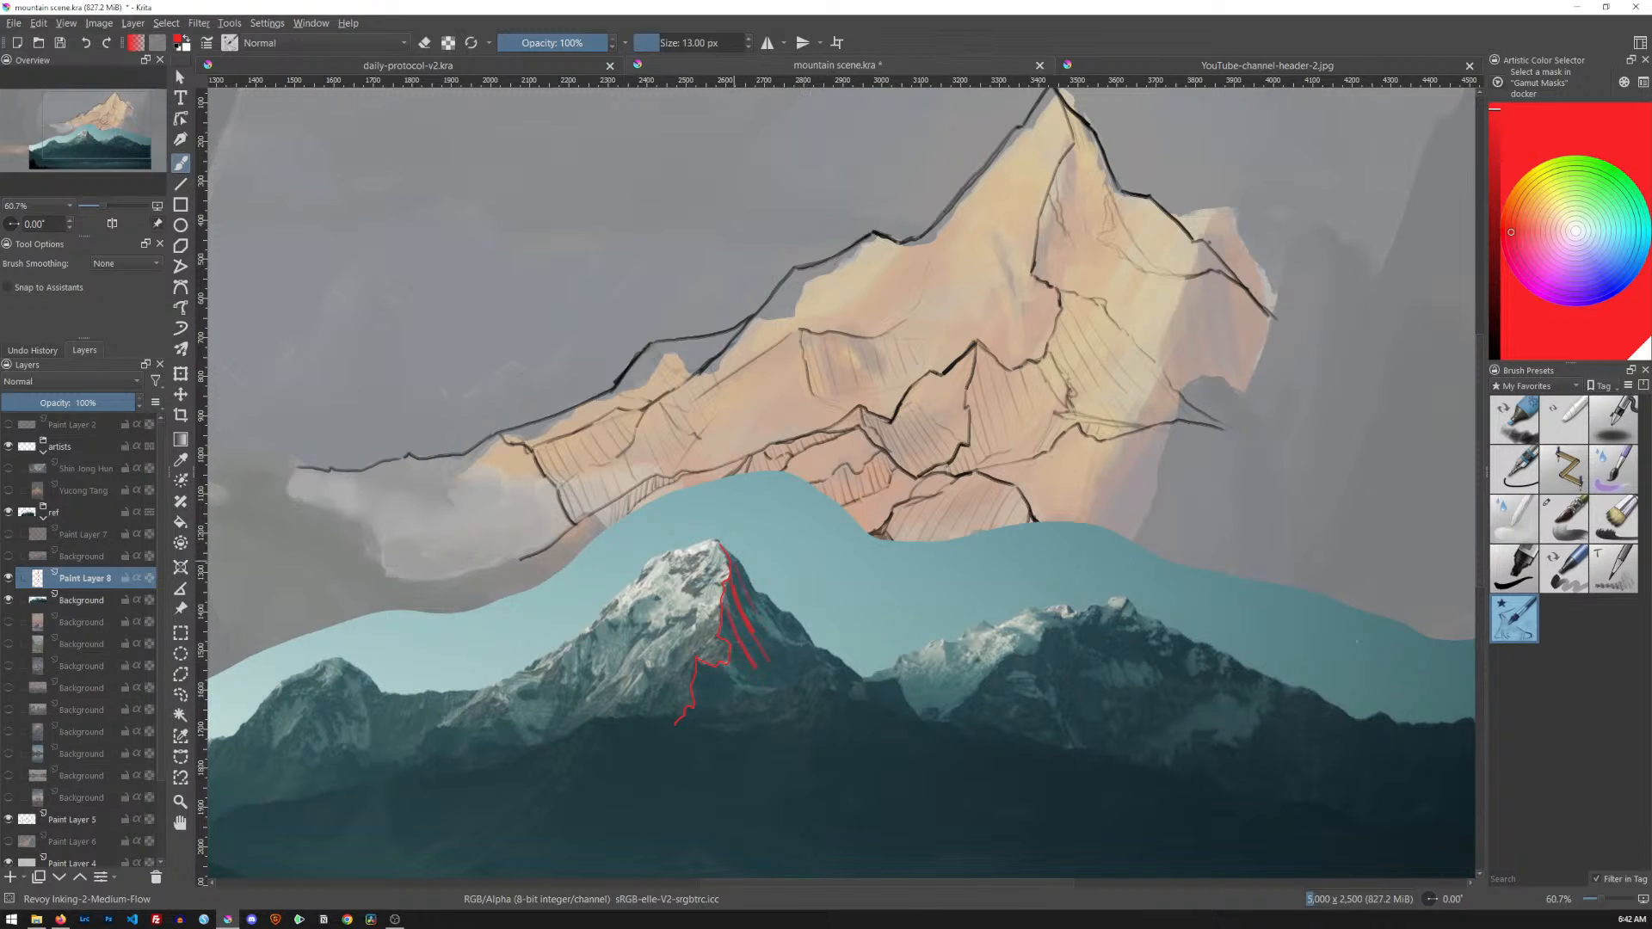
{"action": "left_click_drag", "start_coordinate": [668, 562], "coordinate": [611, 616]}
{"action": "mouse_move", "coordinate": [713, 546]}
{"action": "left_mouse_down"}
{"action": "mouse_move", "coordinate": [613, 681]}
{"action": "mouse_move", "coordinate": [651, 635]}
{"action": "left_mouse_up"}
{"action": "left_click_drag", "start_coordinate": [669, 559], "coordinate": [487, 705]}
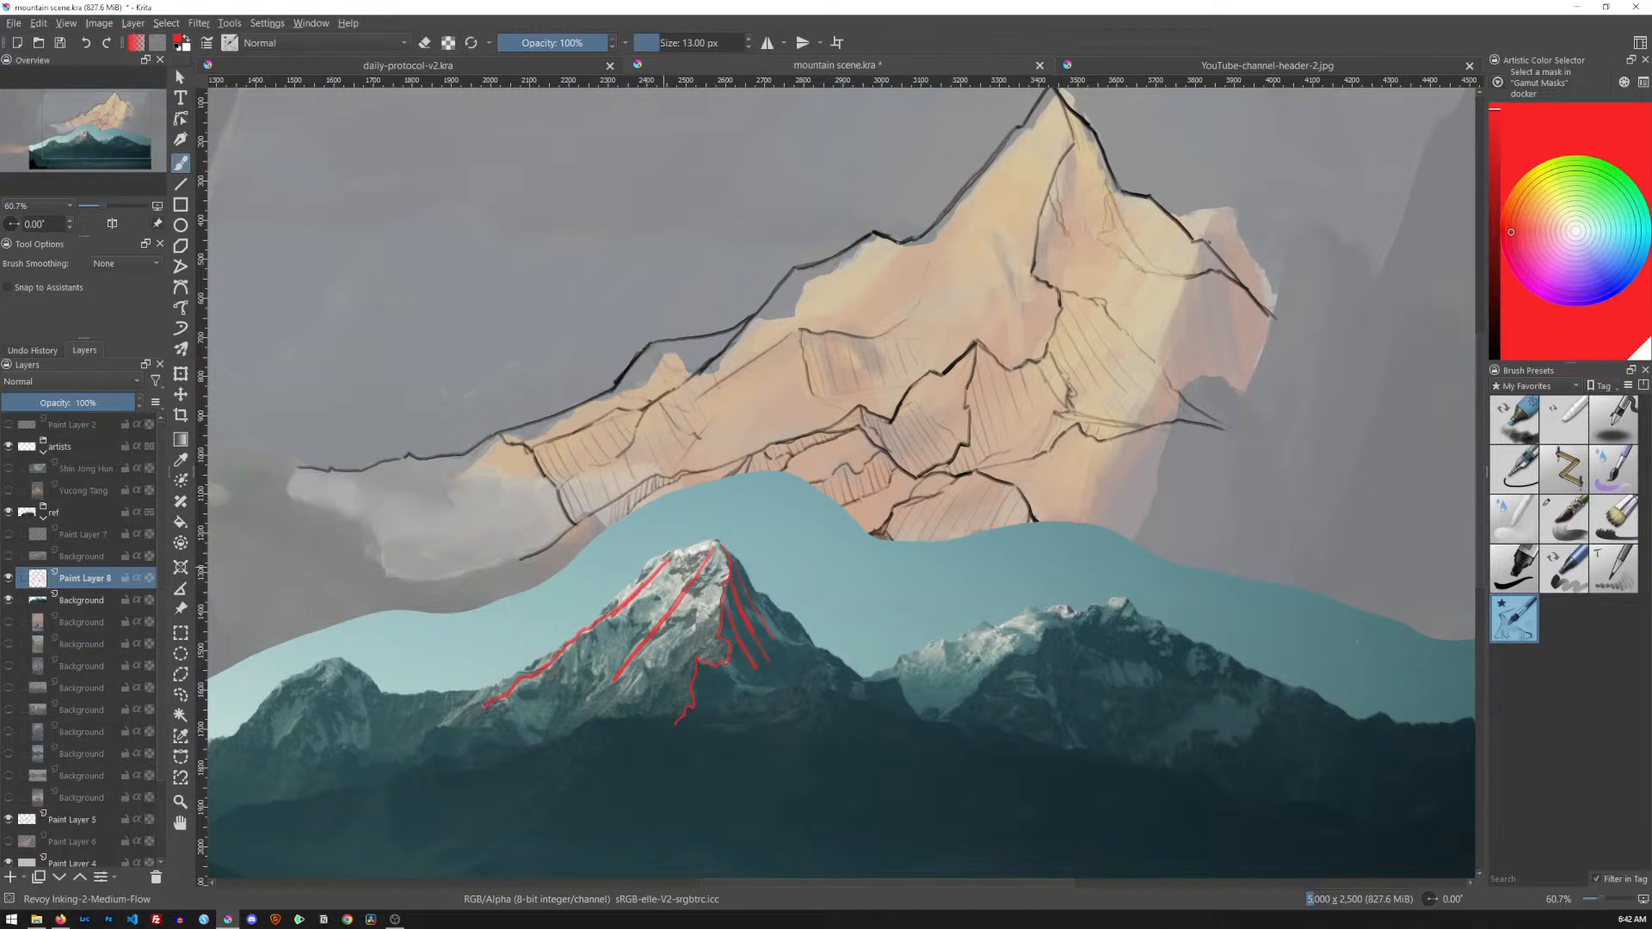
{"action": "left_click_drag", "start_coordinate": [675, 554], "coordinate": [714, 538]}
Undo the red slope-direction strokes on the reference peak, keeping only the vertical ridge line
{"action": "key", "text": "ctrl+z"}
{"action": "key", "text": "ctrl+z"}
{"action": "key", "text": "ctrl+z"}
{"action": "key", "text": "ctrl+z"}
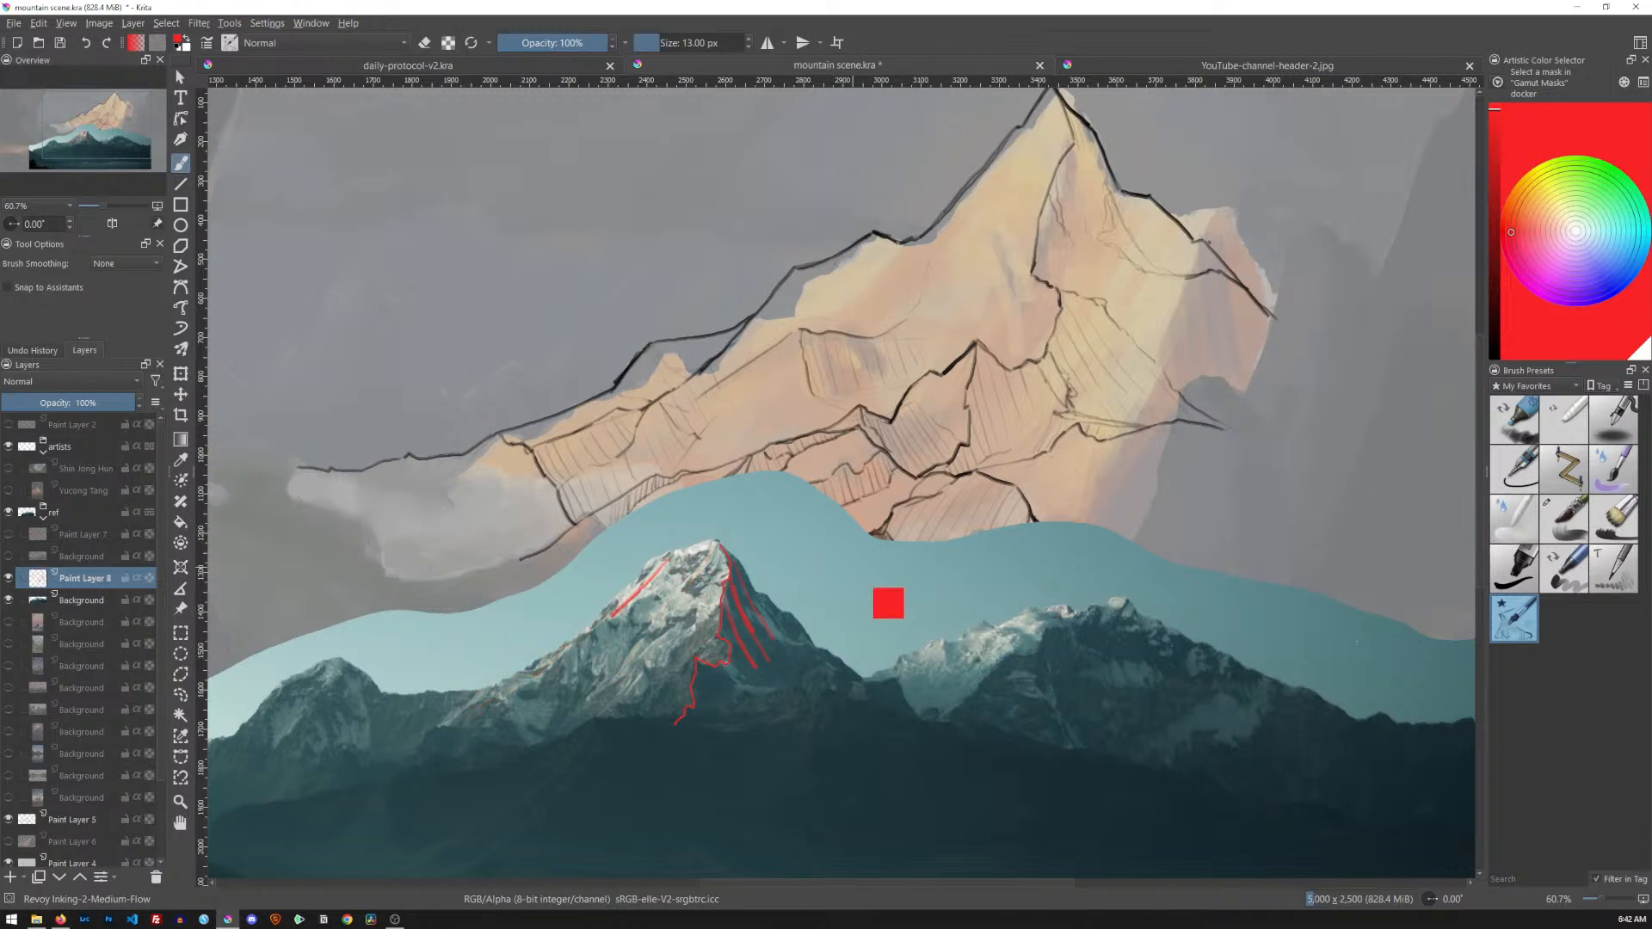
{"action": "key", "text": "ctrl+z"}
{"action": "key", "text": "ctrl+z"}
{"action": "key", "text": "ctrl+z"}
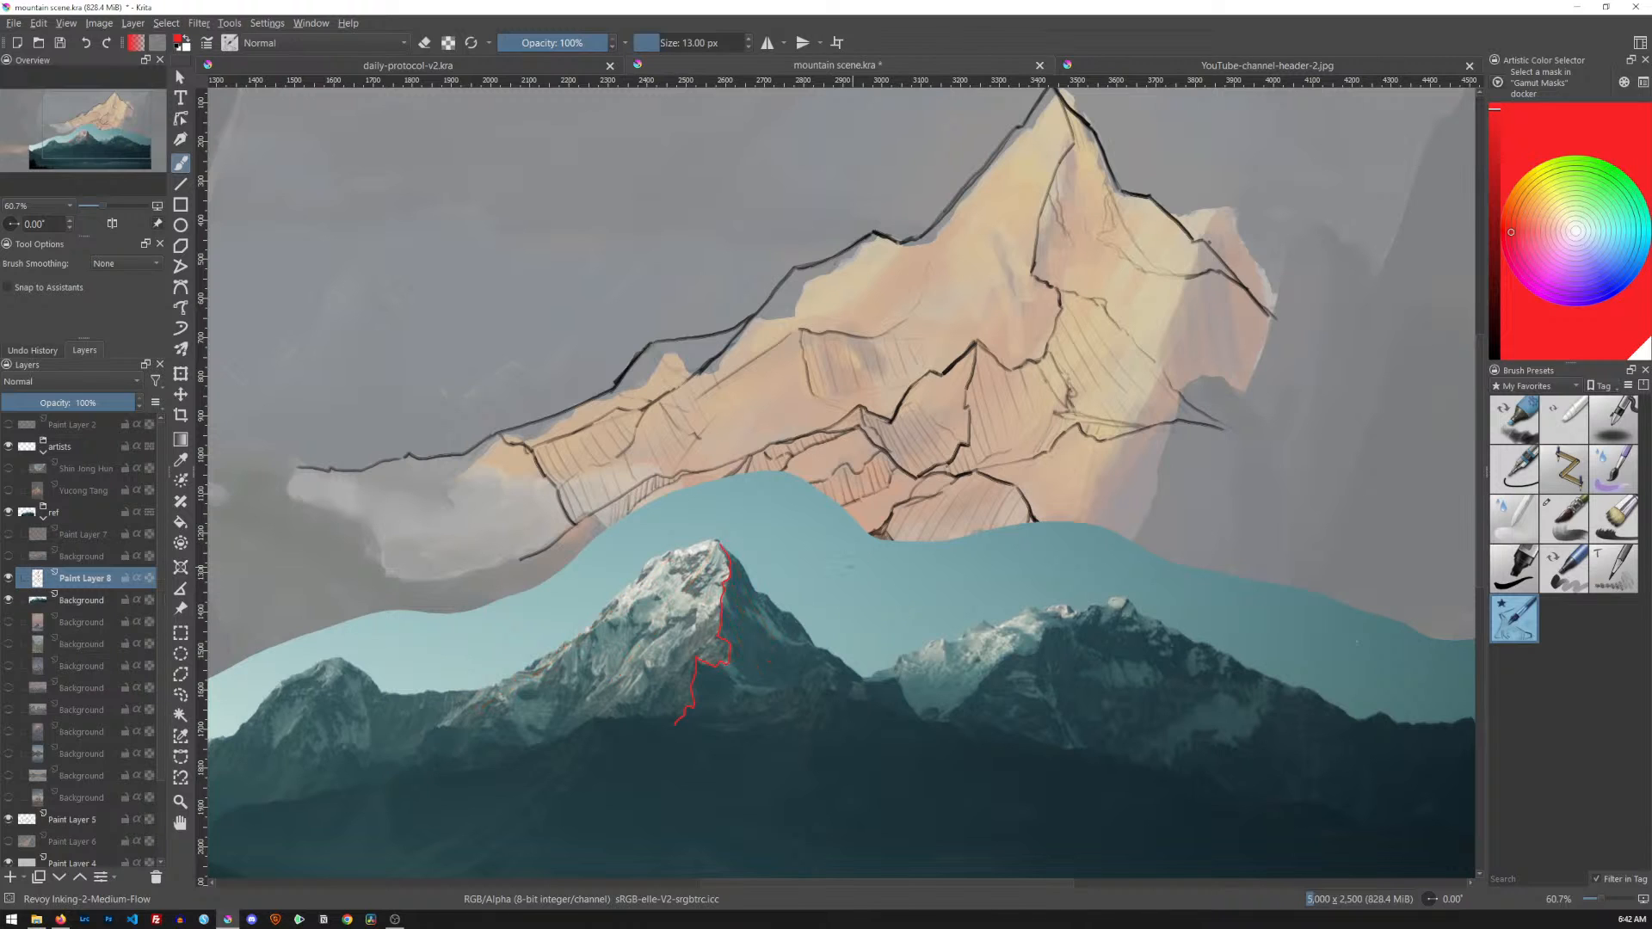
Return to Paint Layer 5 with black and add short contour strokes near the painted mountain's summit and right shoulder
{"action": "left_click", "coordinate": [86, 820]}
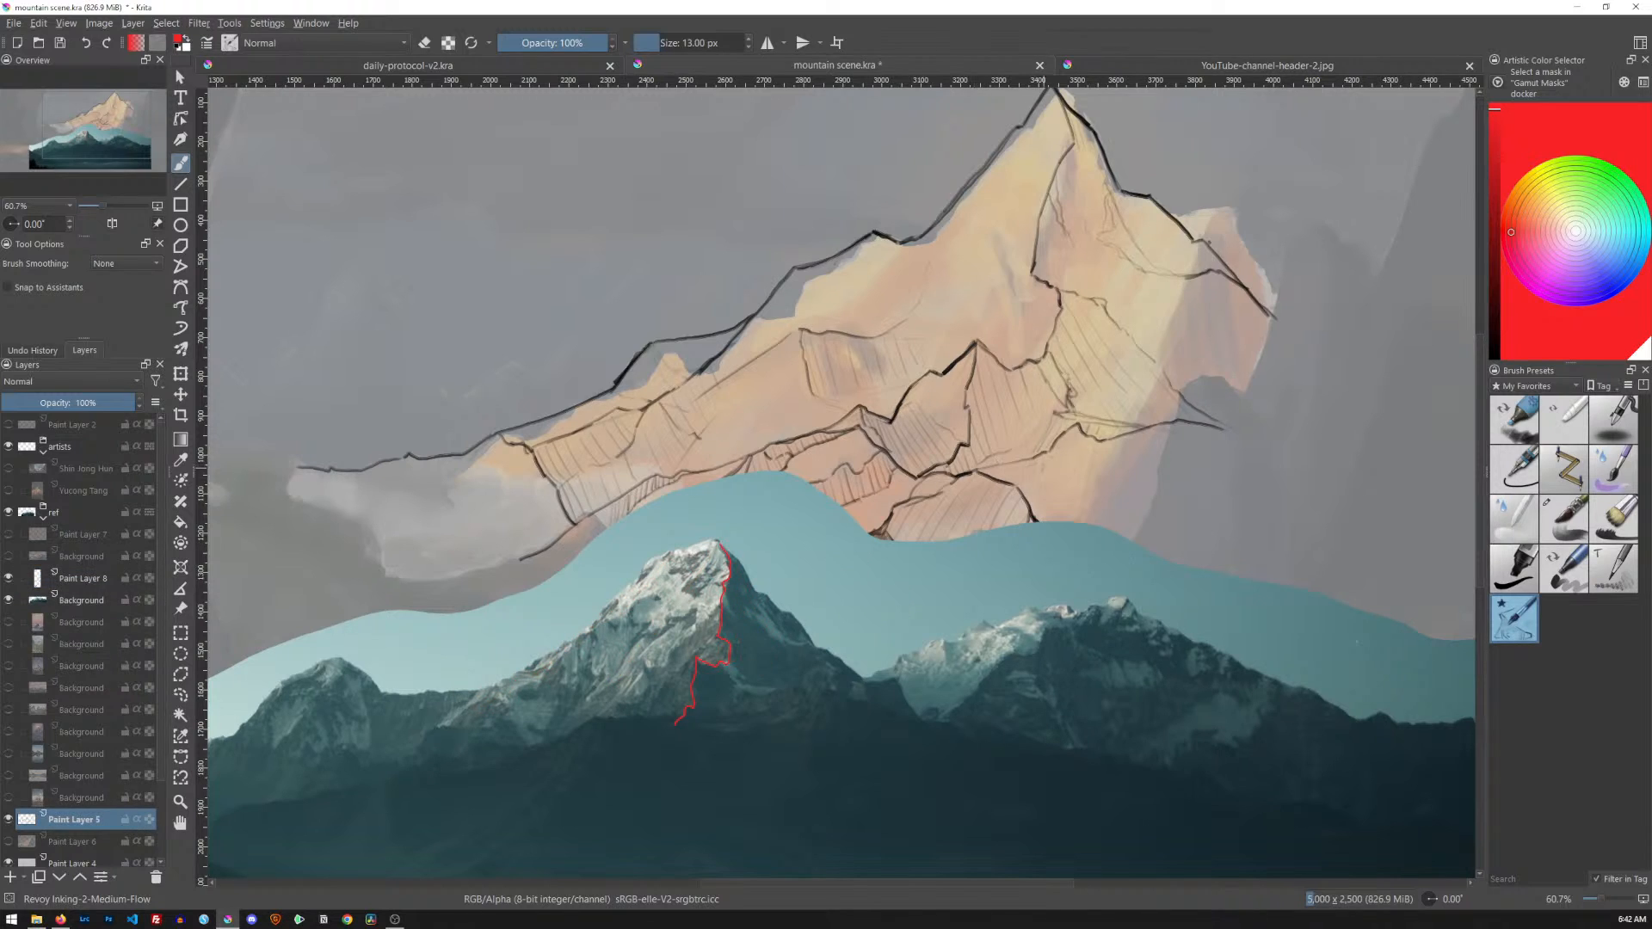
{"action": "left_click_drag", "start_coordinate": [1493, 143], "coordinate": [1496, 362]}
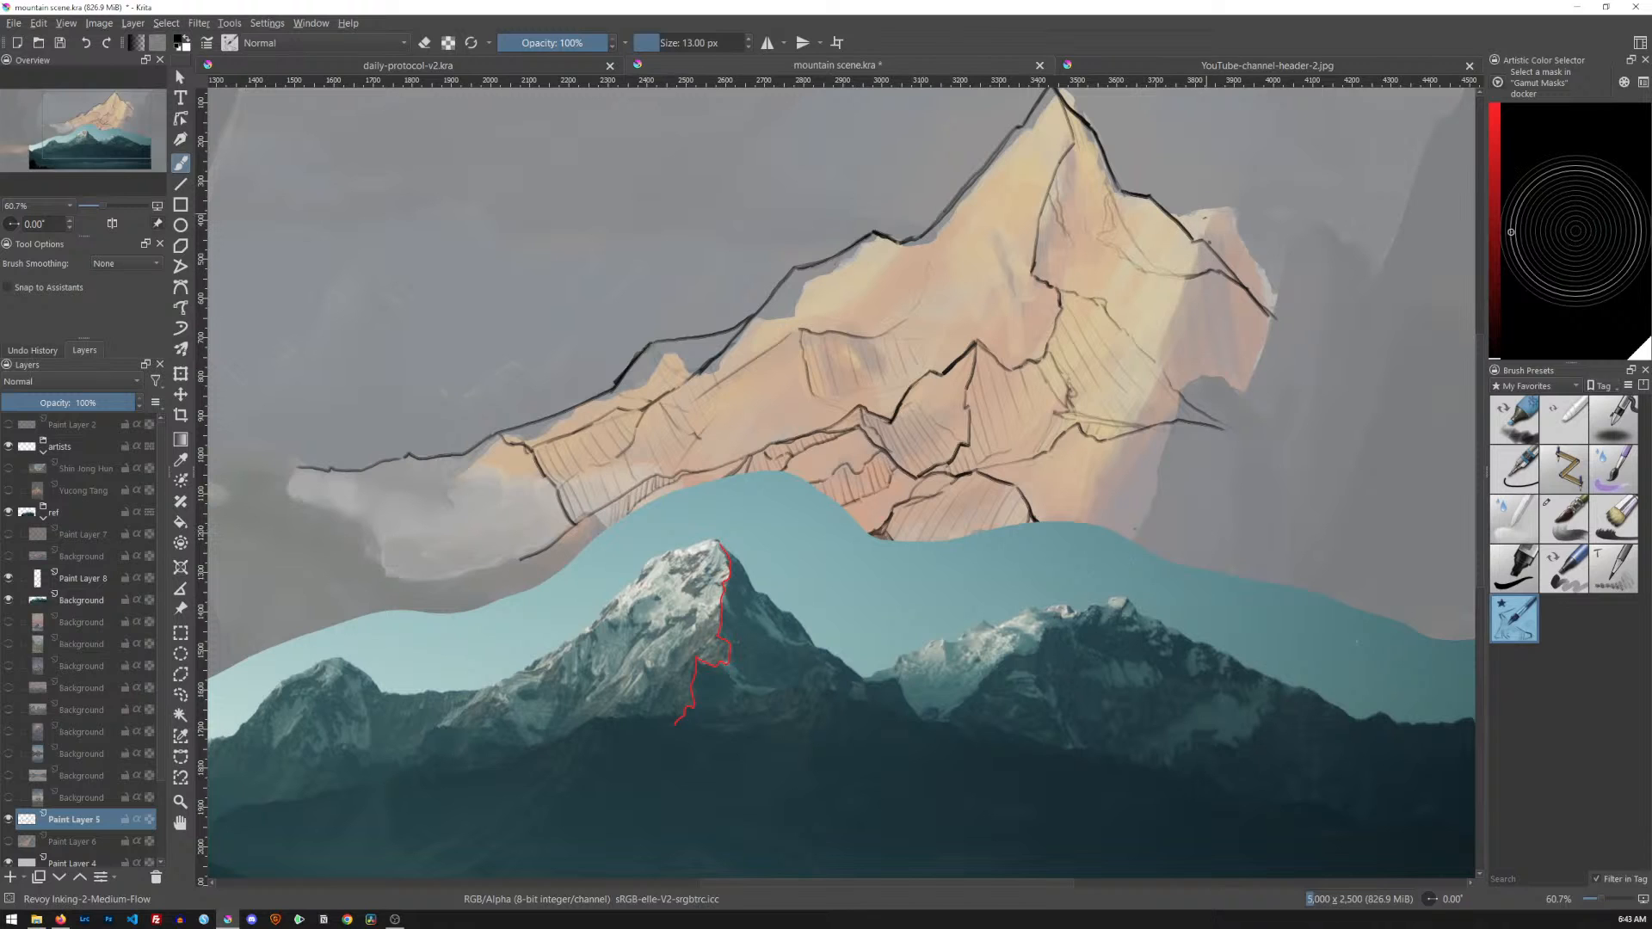
{"action": "left_click_drag", "start_coordinate": [1173, 226], "coordinate": [1184, 239]}
{"action": "key", "text": "e"}
{"action": "key", "text": "e"}
{"action": "left_click_drag", "start_coordinate": [1047, 171], "coordinate": [1029, 201]}
Hide the mountain reference photo and its red overlay layer to reveal the whole painting
{"action": "left_click", "coordinate": [8, 600]}
{"action": "left_click", "coordinate": [8, 579]}
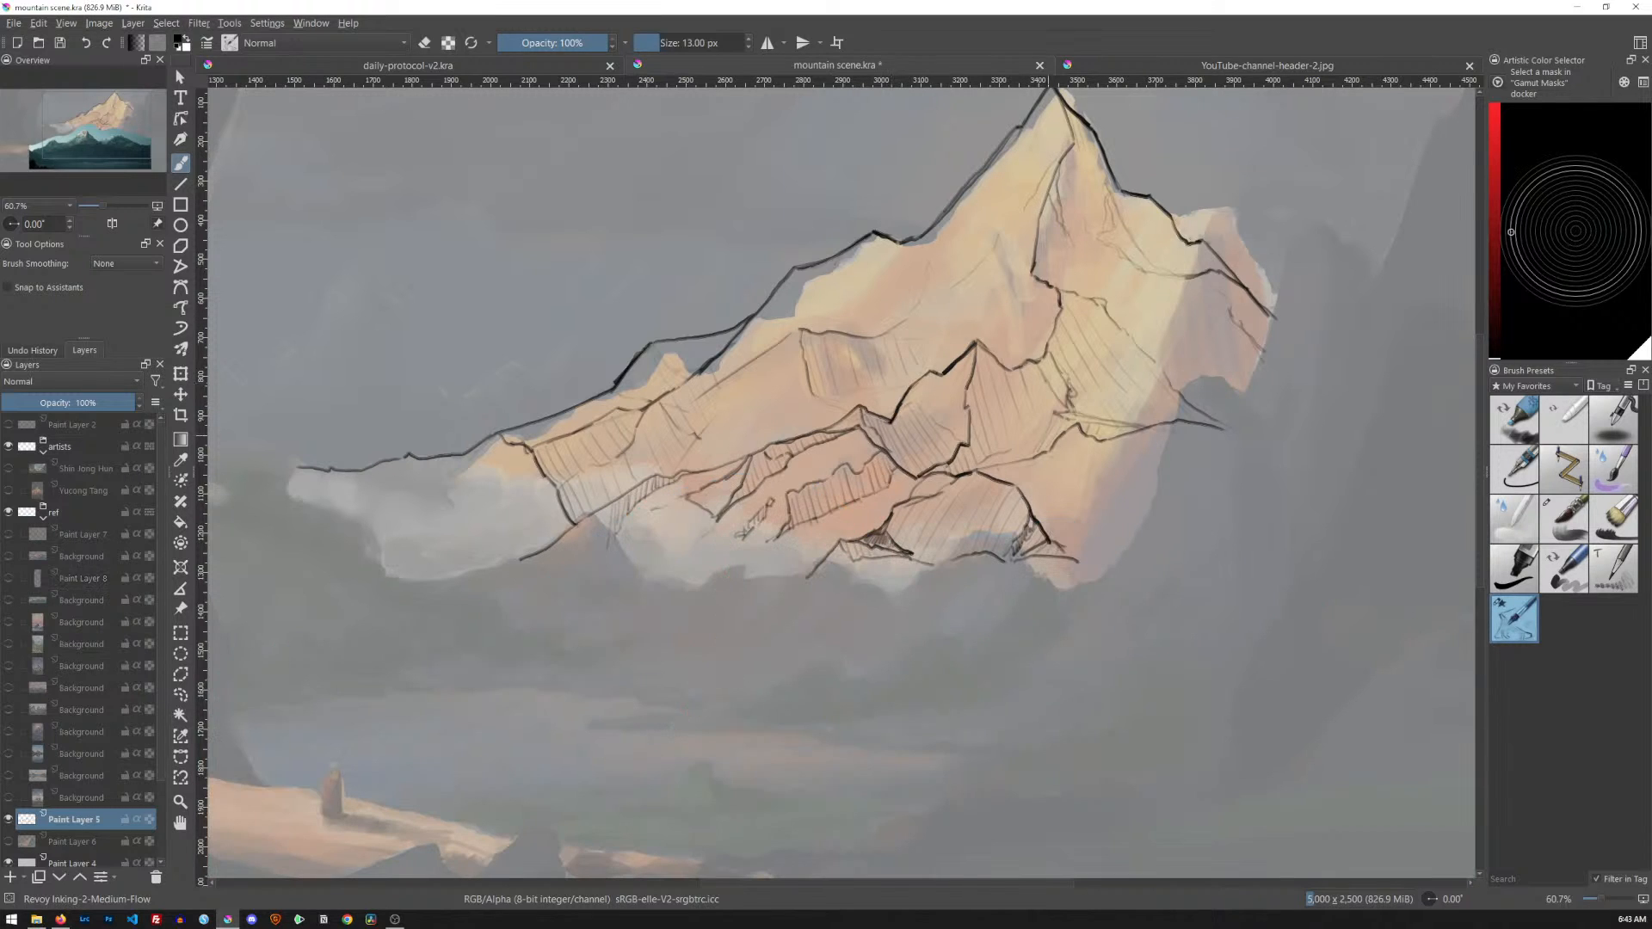
{"action": "left_click_drag", "start_coordinate": [1093, 326], "coordinate": [1104, 503]}
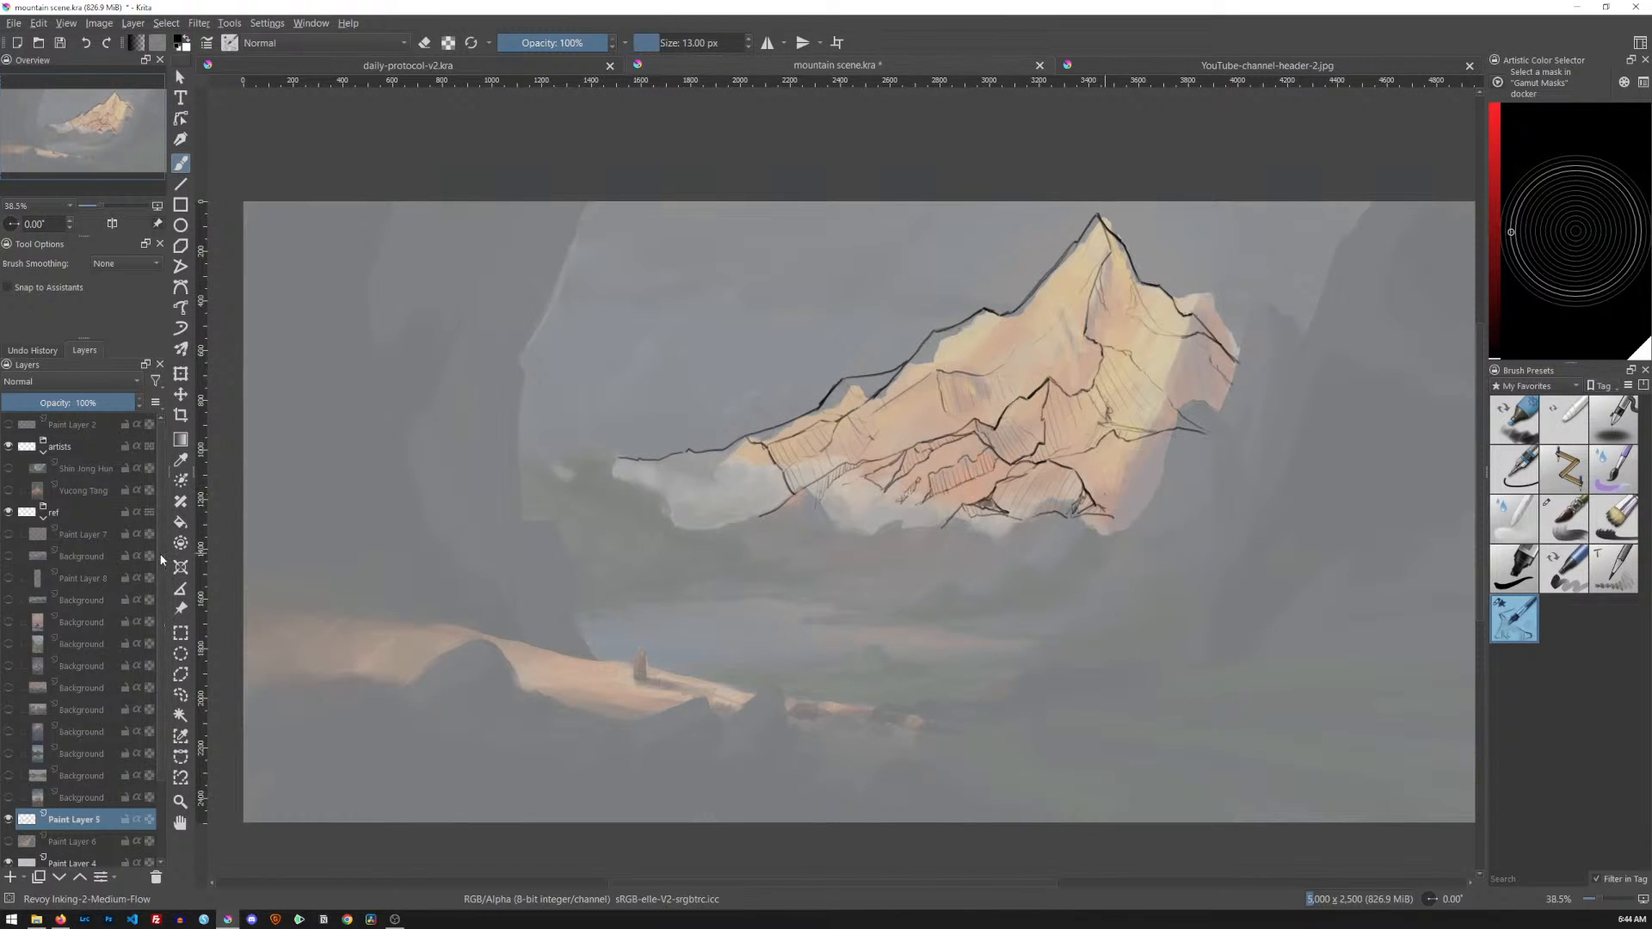
Raise the opacity of Paint Layer 4 to 84% to fade the painting beneath the line sketch
{"action": "scroll", "coordinate": [158, 571], "scroll_direction": "down", "scroll_amount": 2}
{"action": "left_click", "coordinate": [90, 768]}
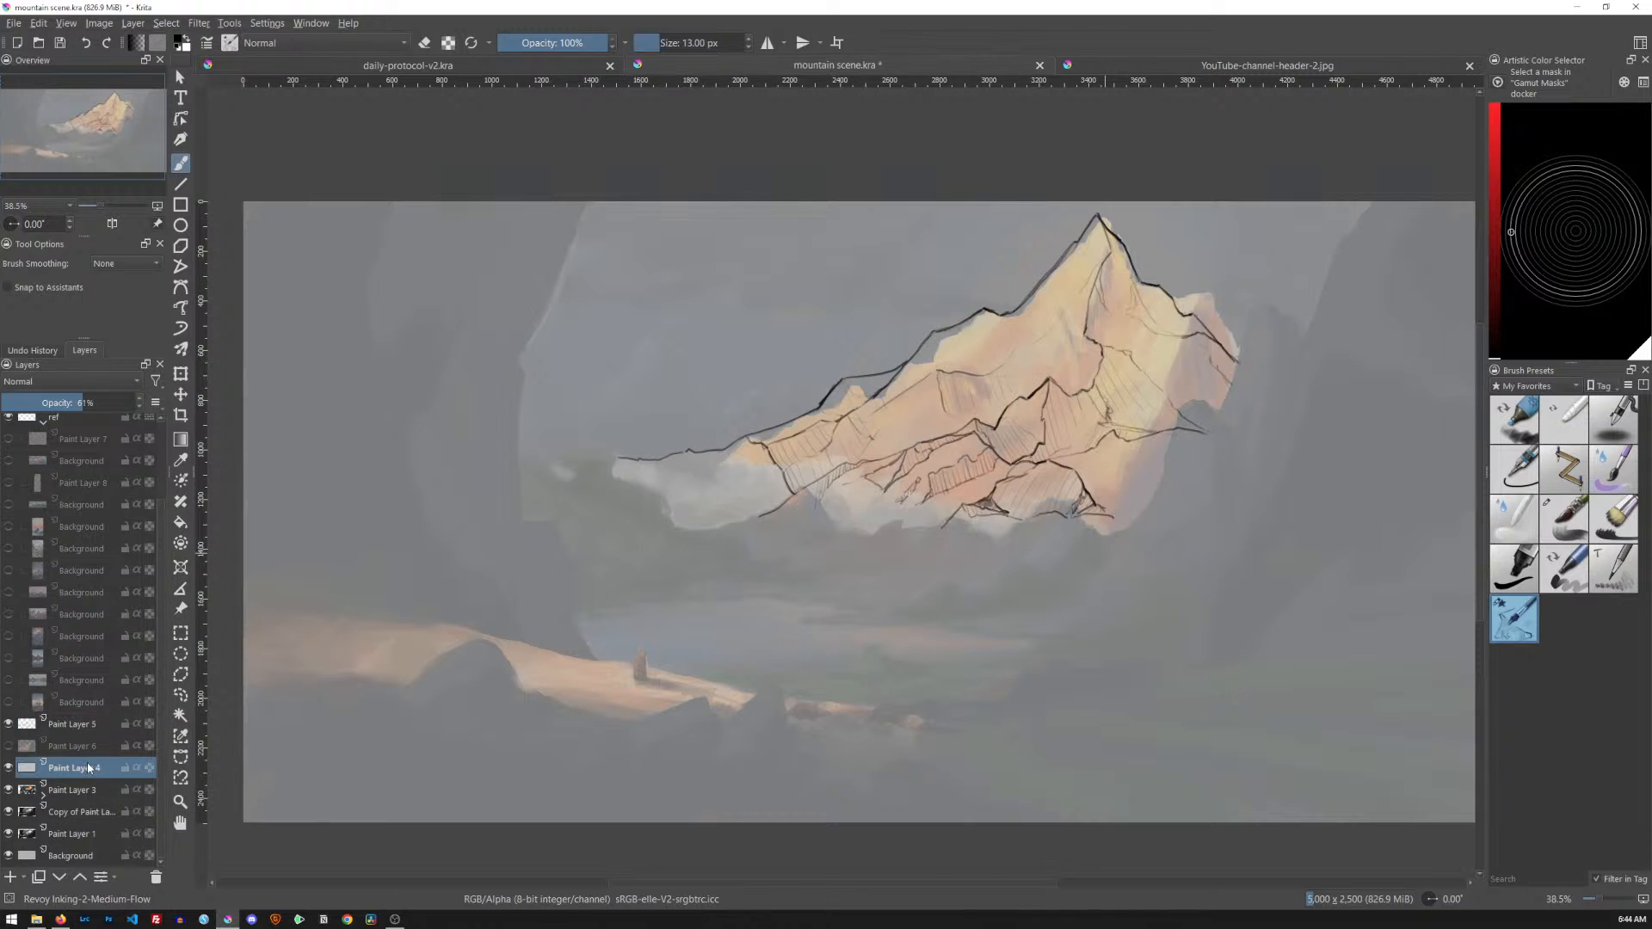
{"action": "left_click_drag", "start_coordinate": [86, 403], "coordinate": [105, 402]}
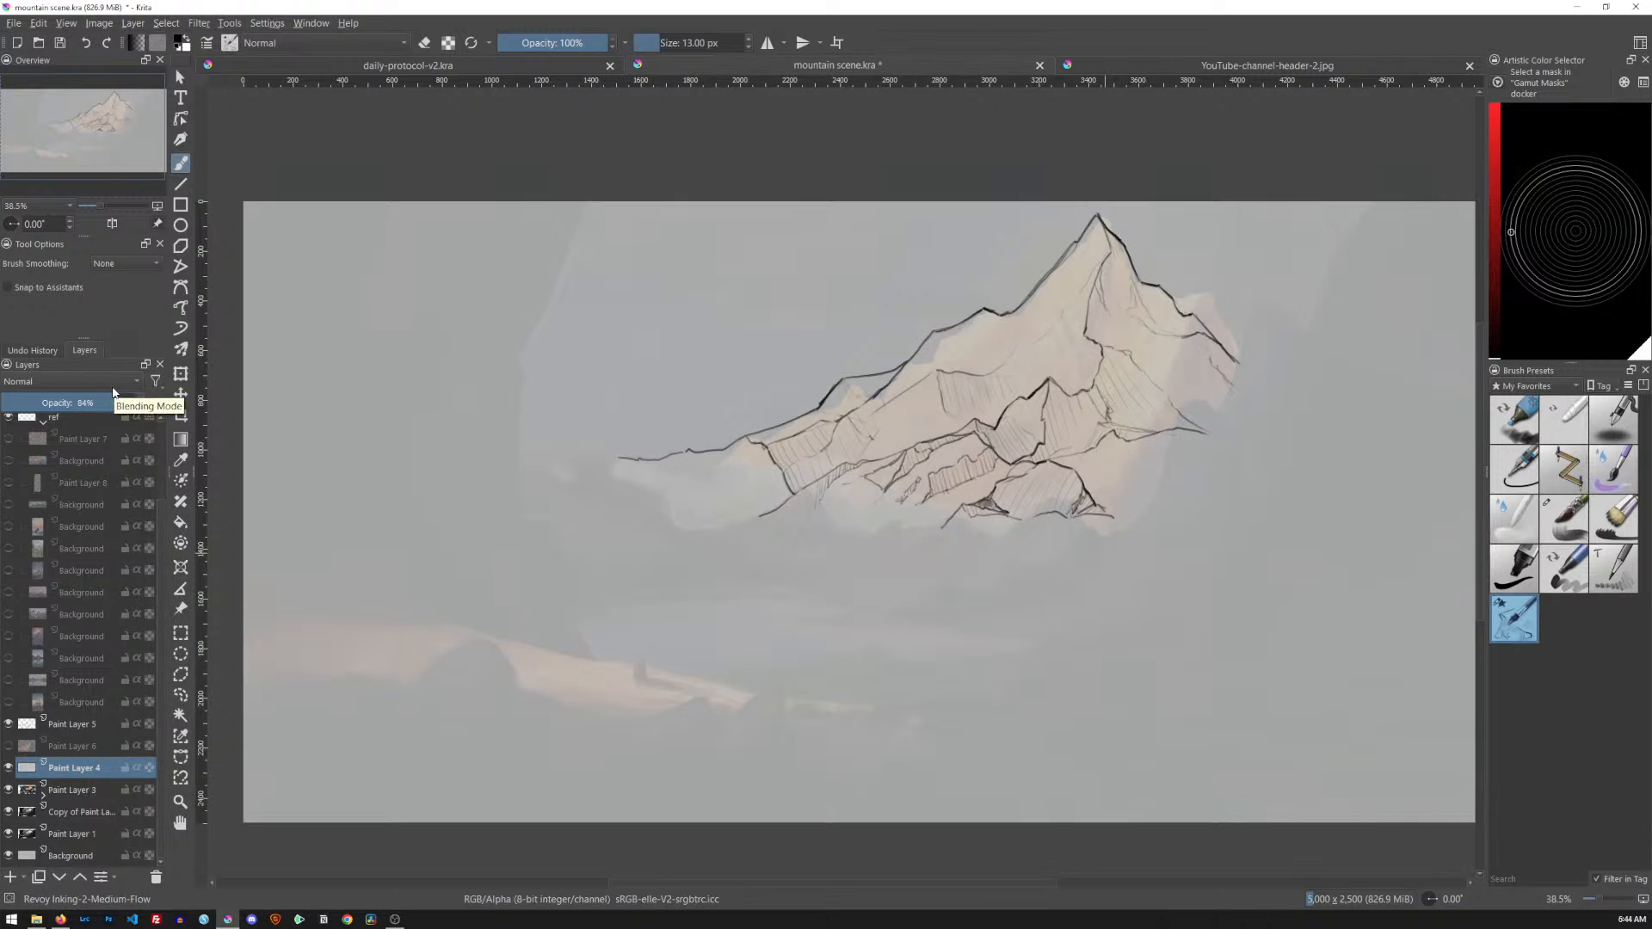
Extend the mountain's base contour outward on both sides with black lines on Paint Layer 5
{"action": "left_click", "coordinate": [91, 724]}
{"action": "mouse_move", "coordinate": [91, 724]}
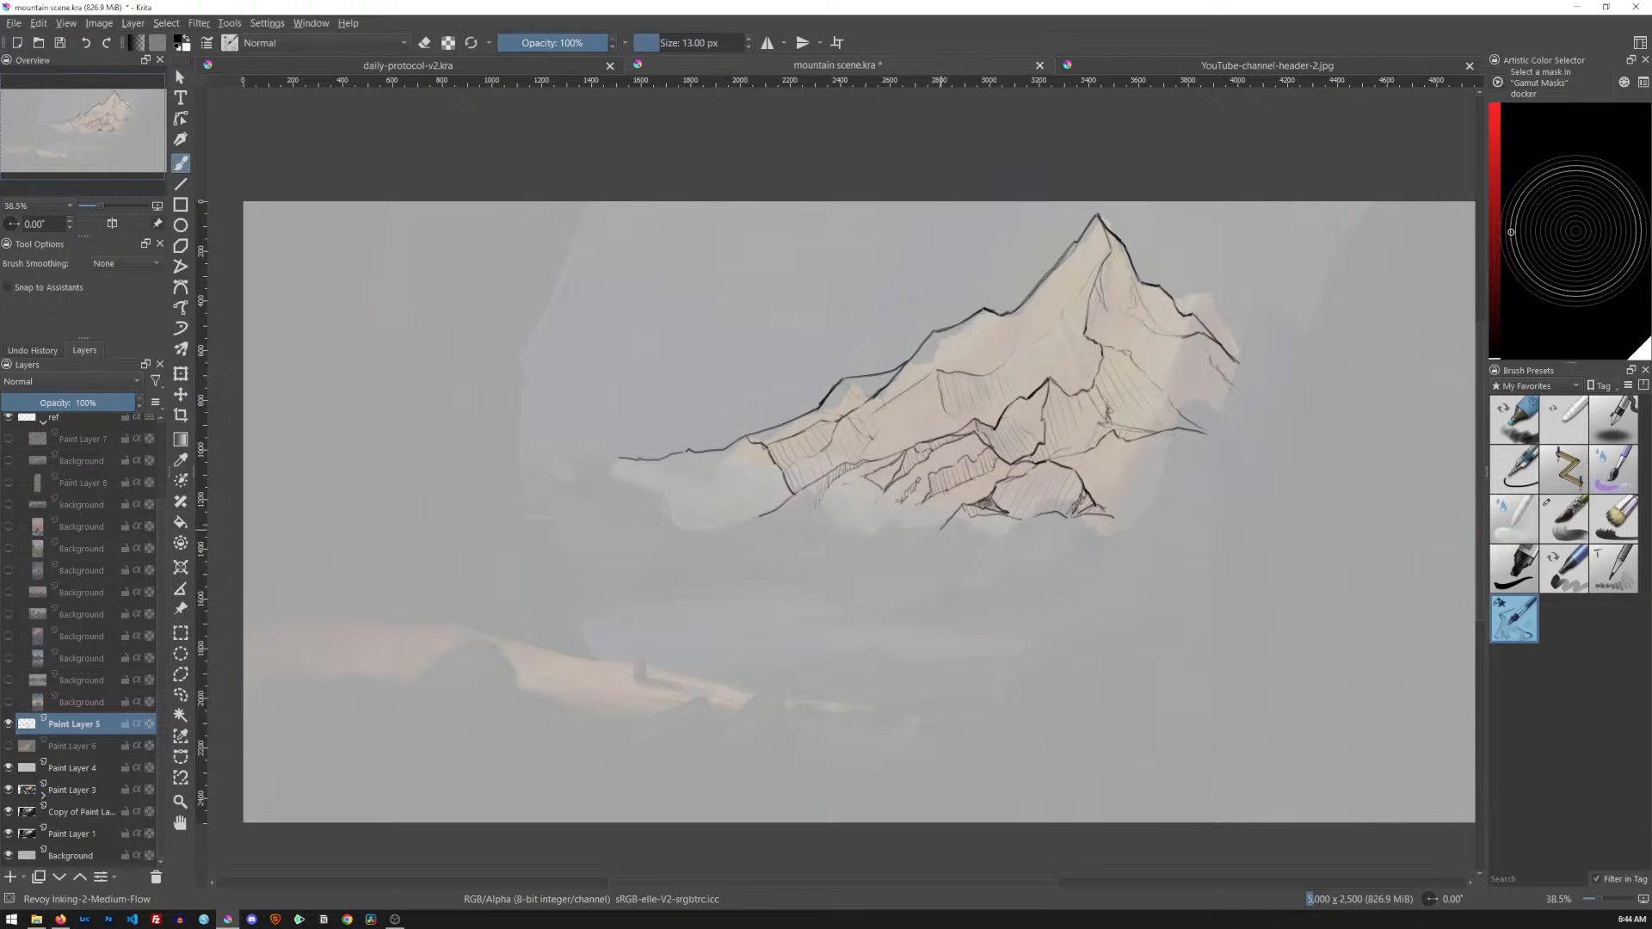
{"action": "left_click_drag", "start_coordinate": [926, 528], "coordinate": [900, 541]}
{"action": "left_click_drag", "start_coordinate": [1116, 517], "coordinate": [1148, 530]}
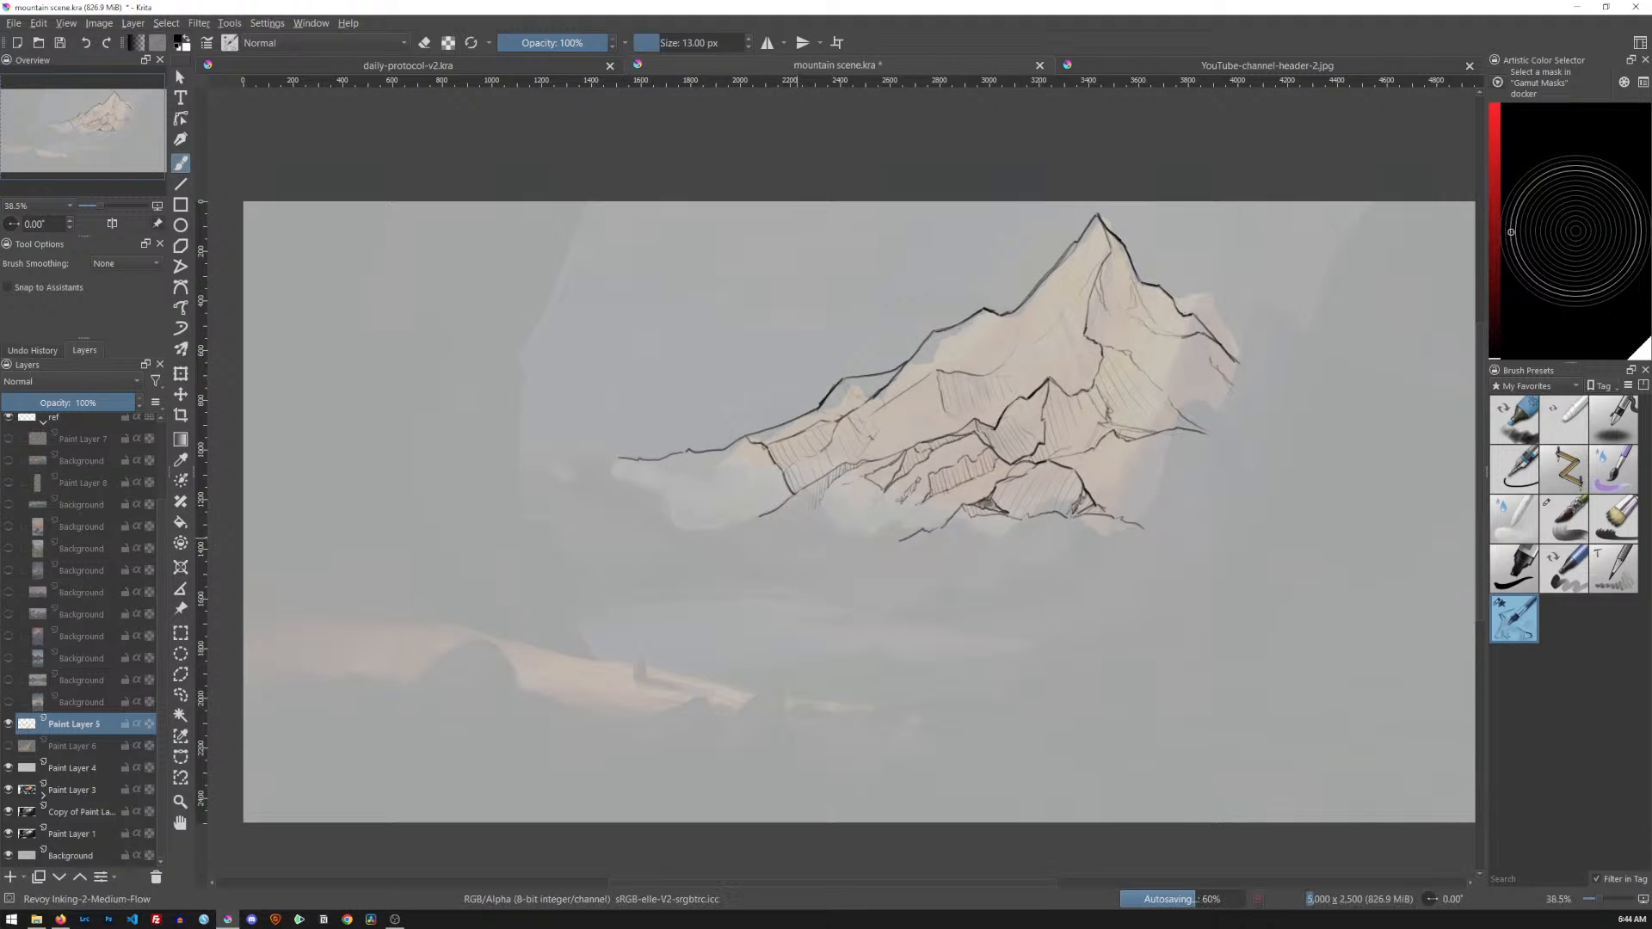
{"action": "key", "text": "t"}
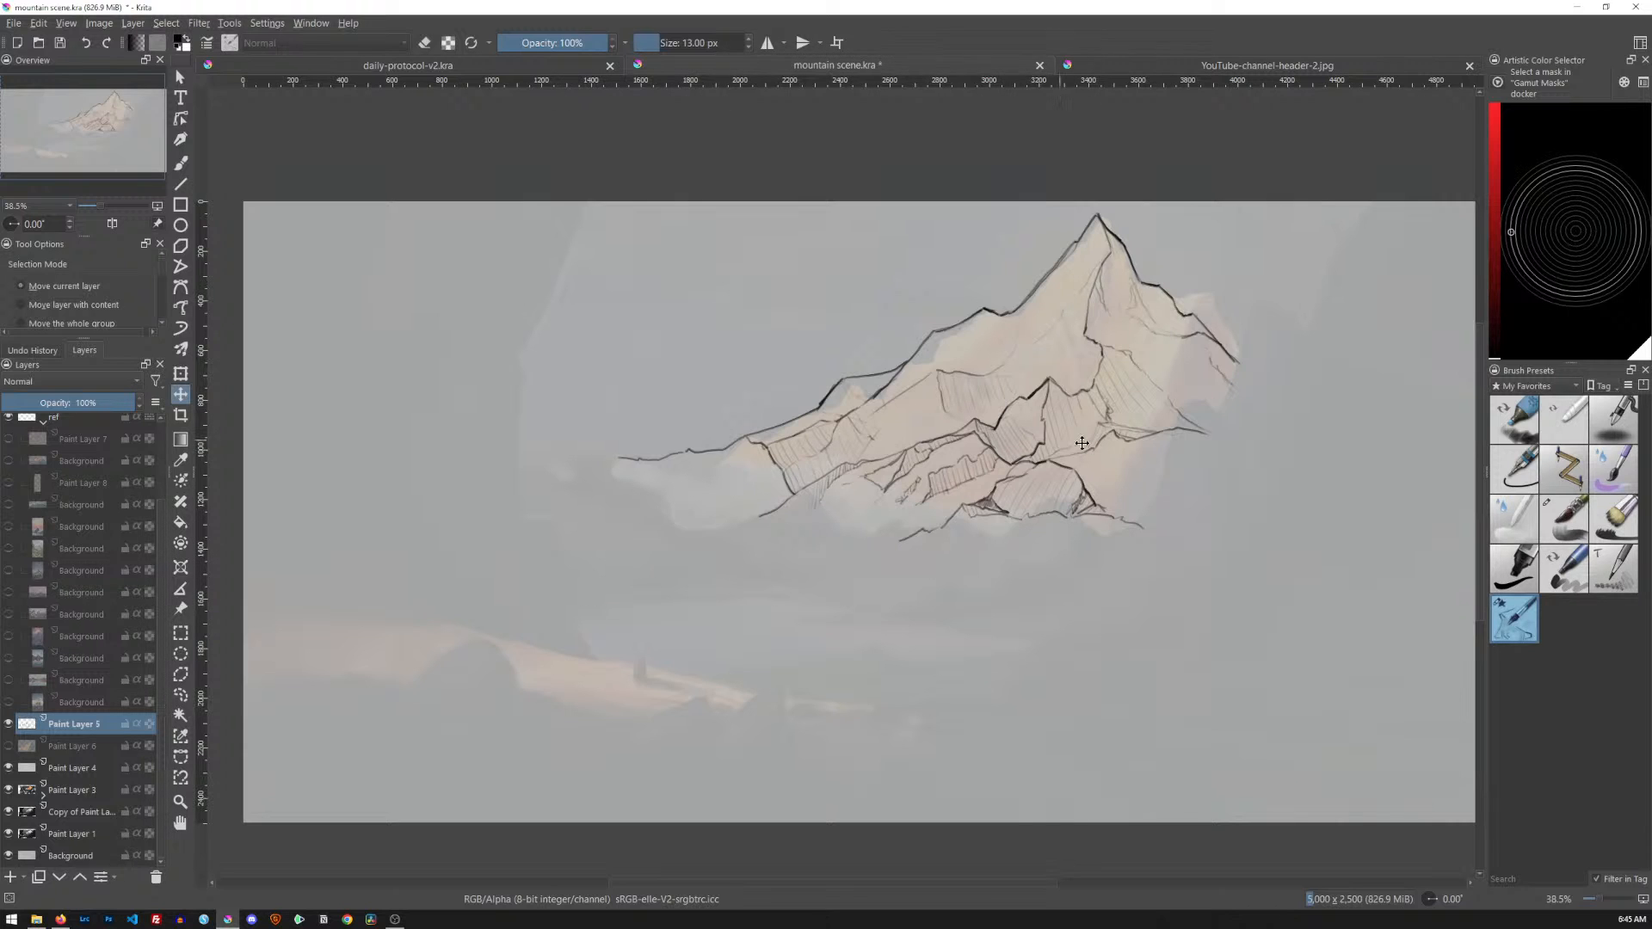
{"action": "key", "text": "b"}
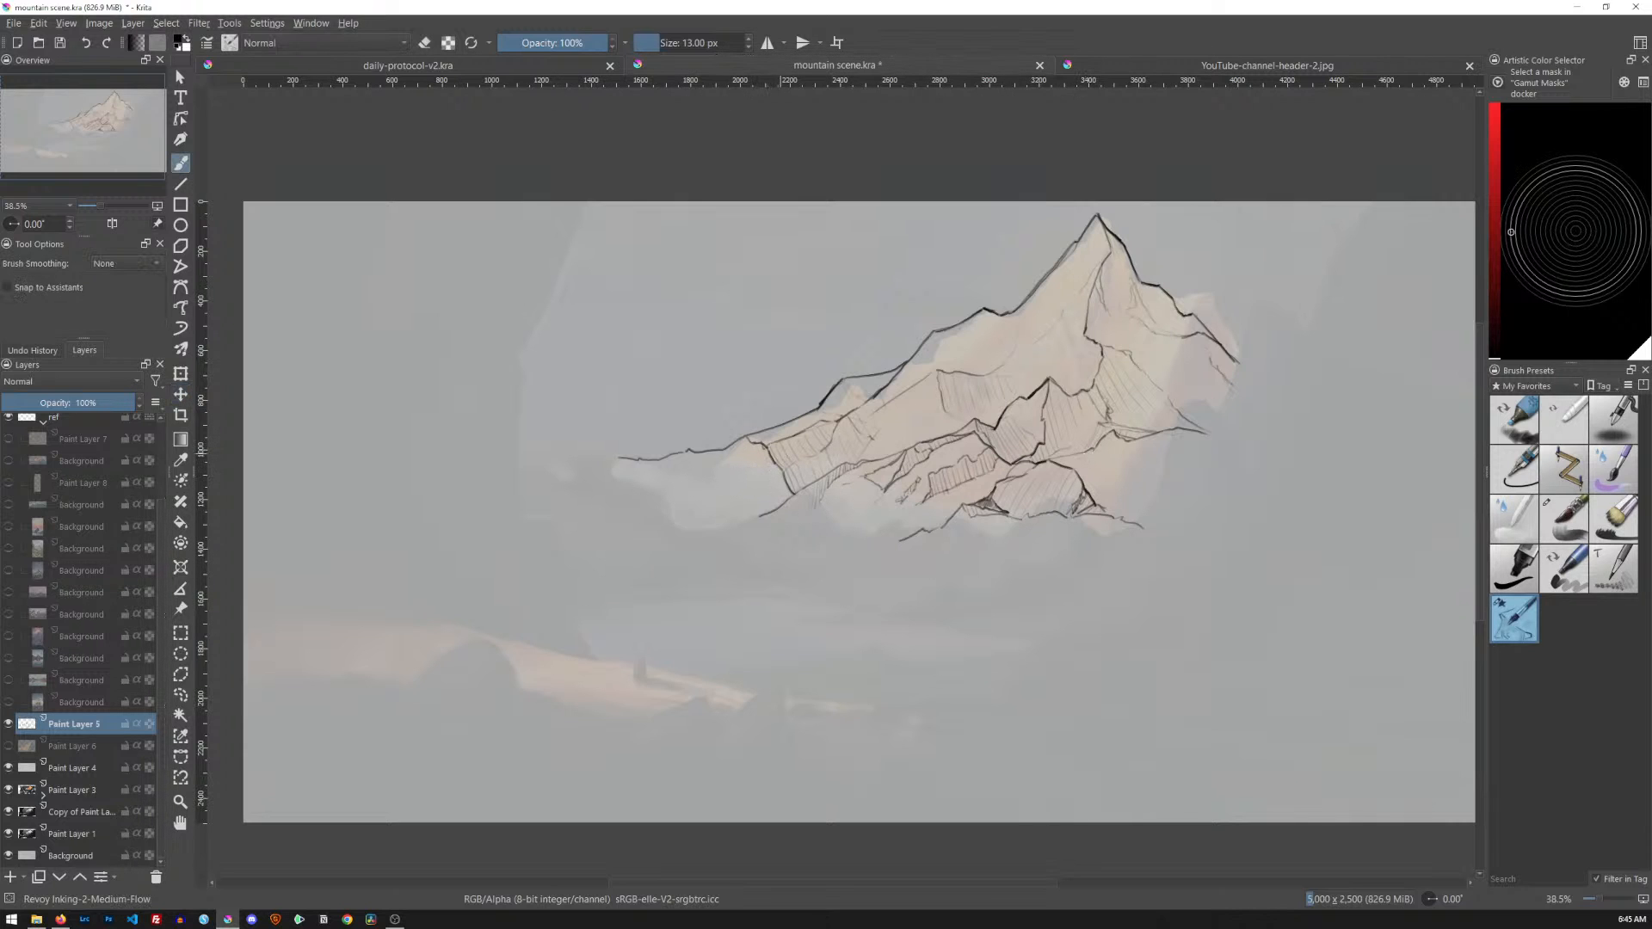
{"action": "mouse_move", "coordinate": [744, 441]}
{"action": "left_mouse_down"}
{"action": "mouse_move", "coordinate": [790, 512]}
{"action": "mouse_move", "coordinate": [738, 432]}
{"action": "left_mouse_up"}
{"action": "key", "text": "ctrl+z"}
Show the mountain reference photo and its red overlay layer, and make the overlay ready for drawing in red
{"action": "left_click", "coordinate": [9, 506]}
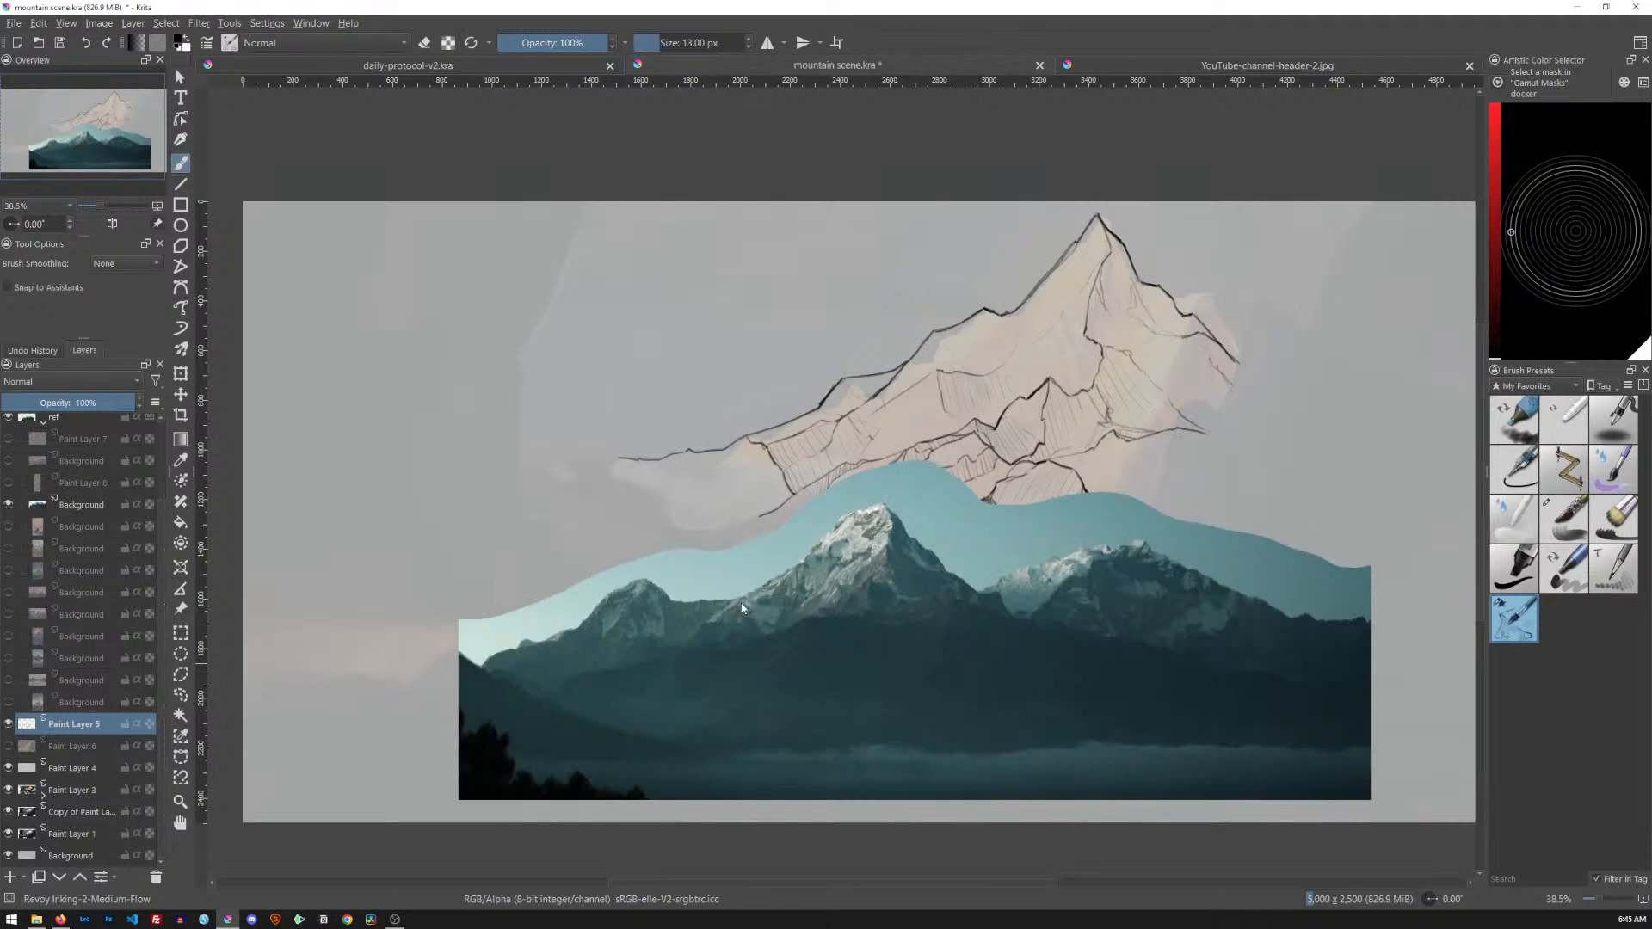
{"action": "left_click", "coordinate": [9, 483]}
{"action": "left_click", "coordinate": [82, 483]}
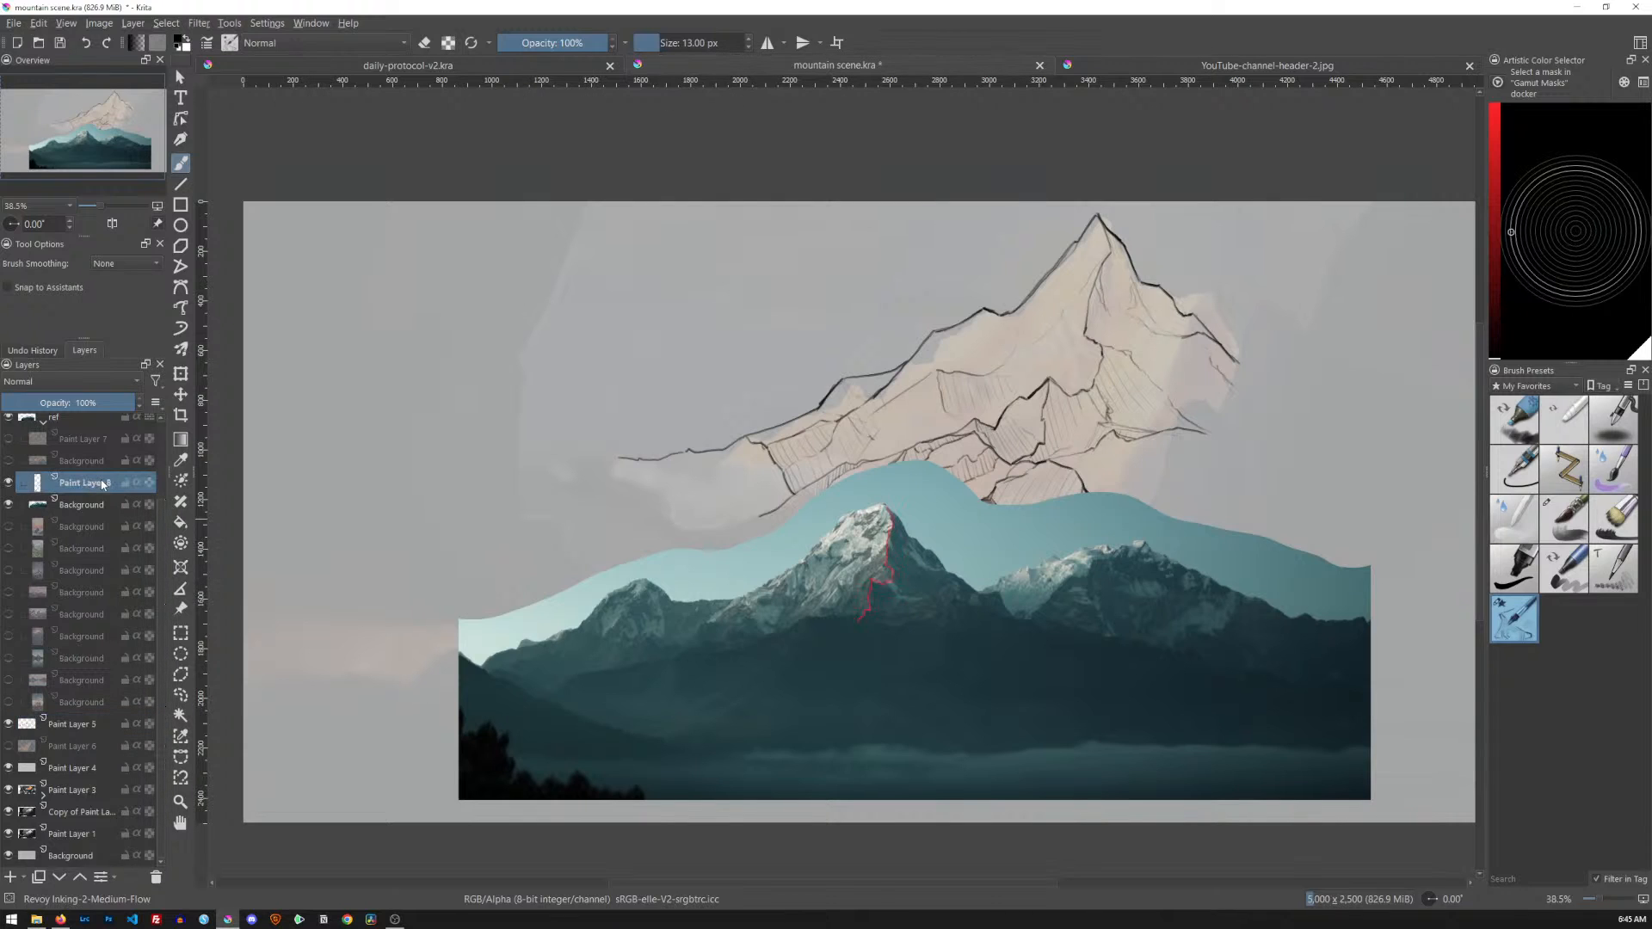
{"action": "left_click", "coordinate": [1494, 115]}
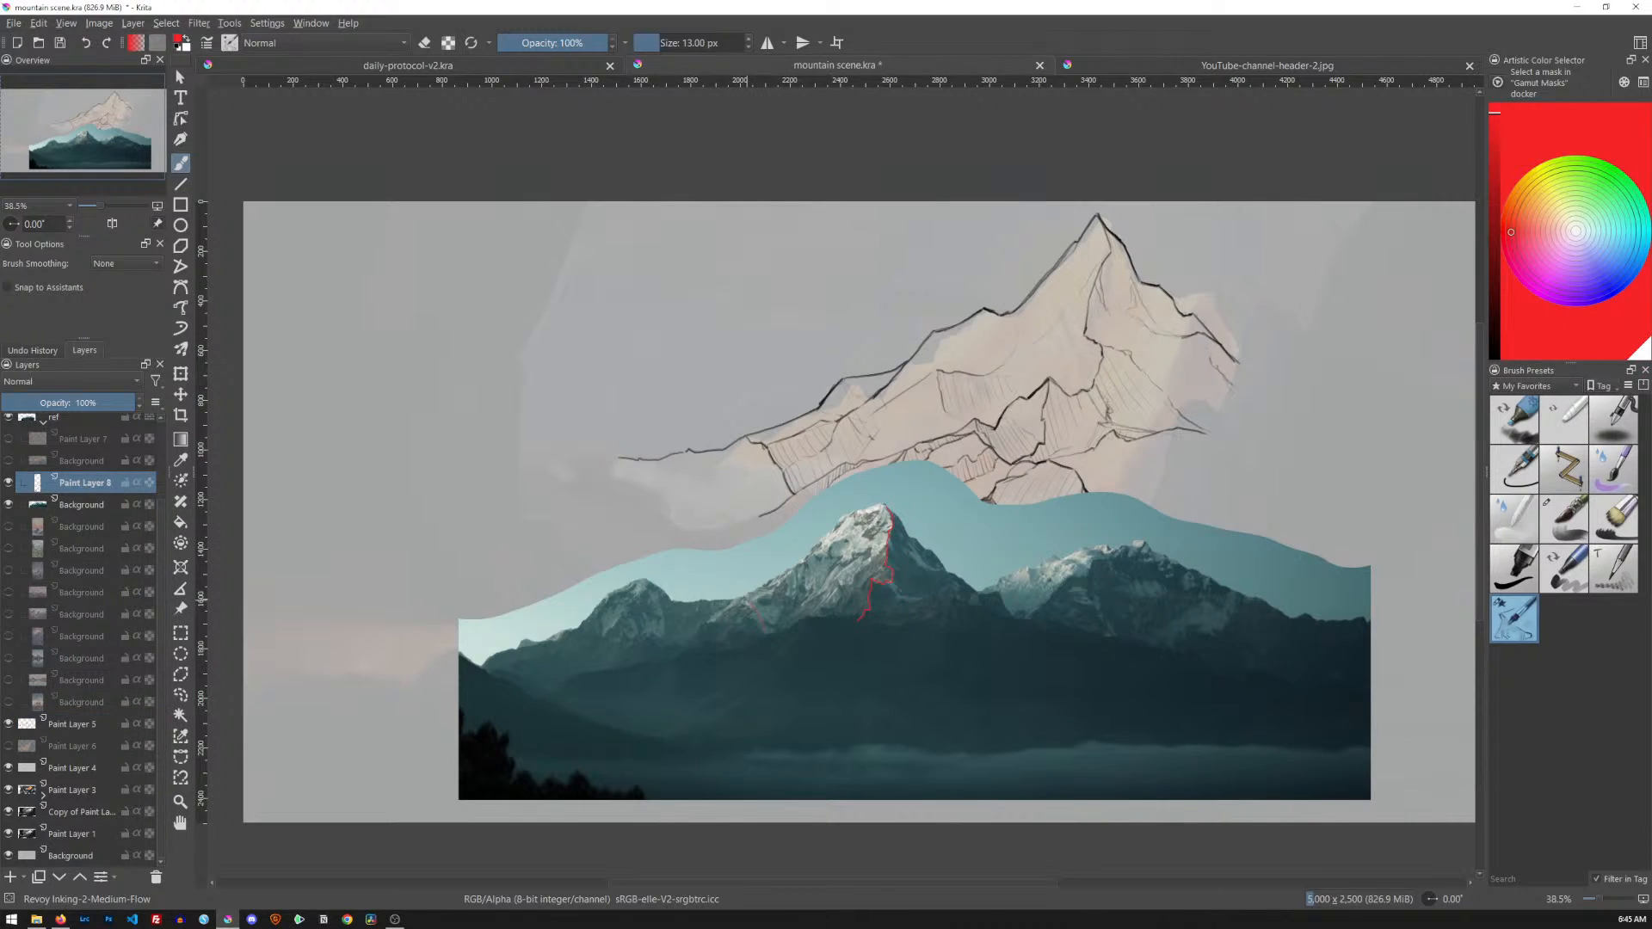
Try to trace the lower left ridge and its plane edges on the reference peak in red
{"action": "scroll", "coordinate": [783, 641], "scroll_direction": "up", "scroll_amount": 5}
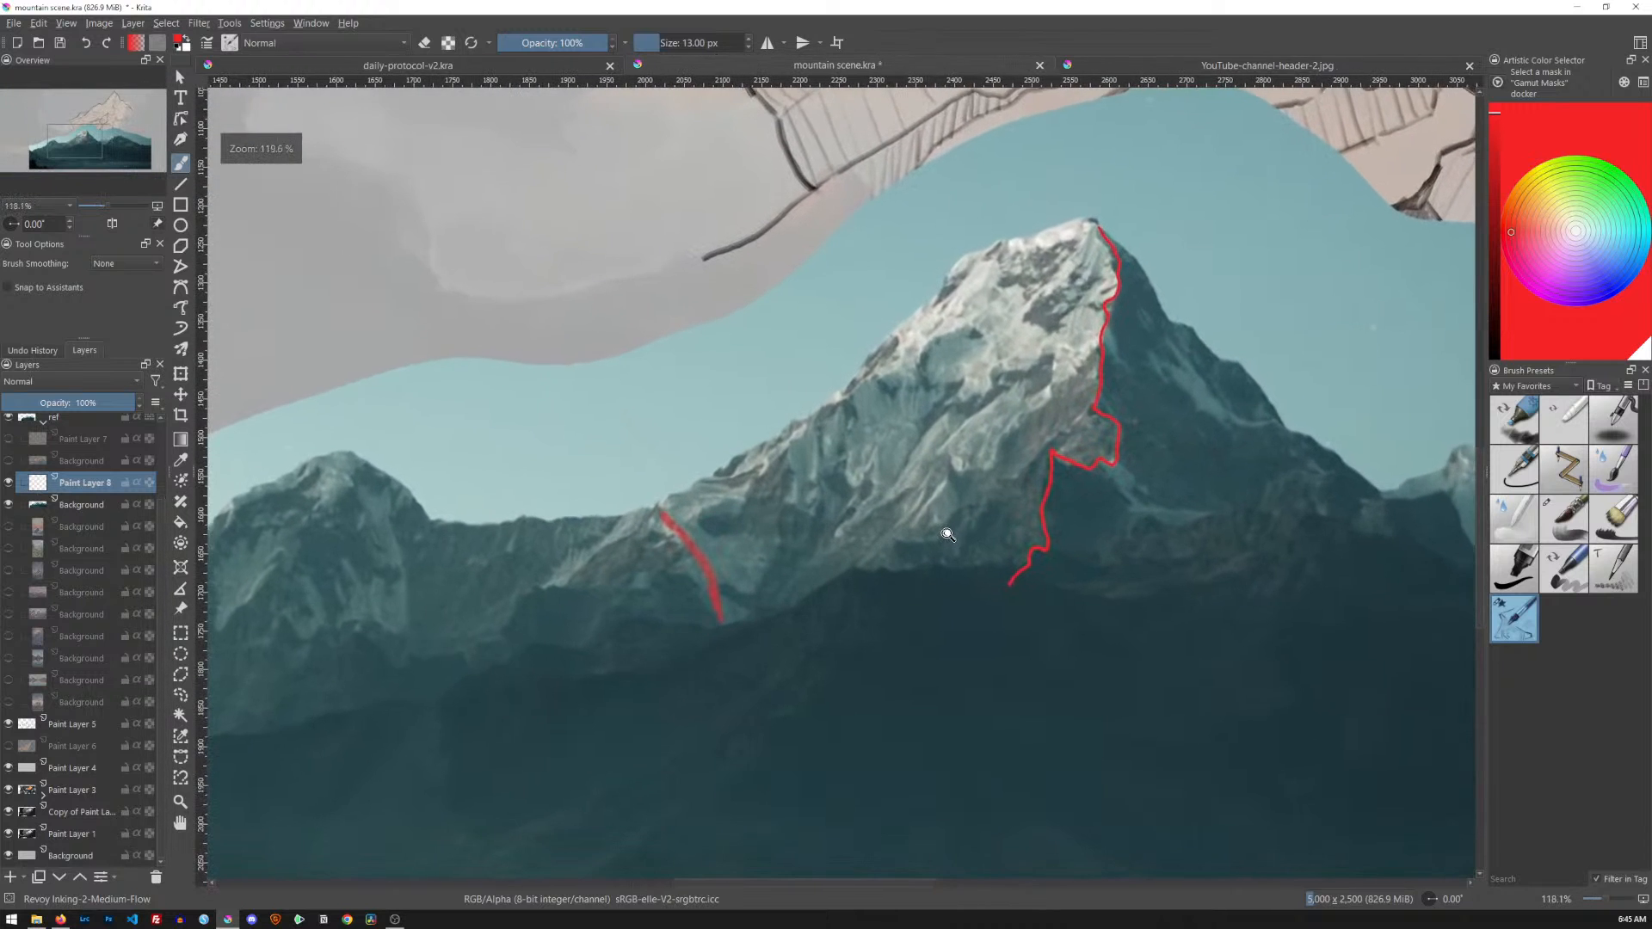
{"action": "left_click_drag", "start_coordinate": [853, 461], "coordinate": [944, 631]}
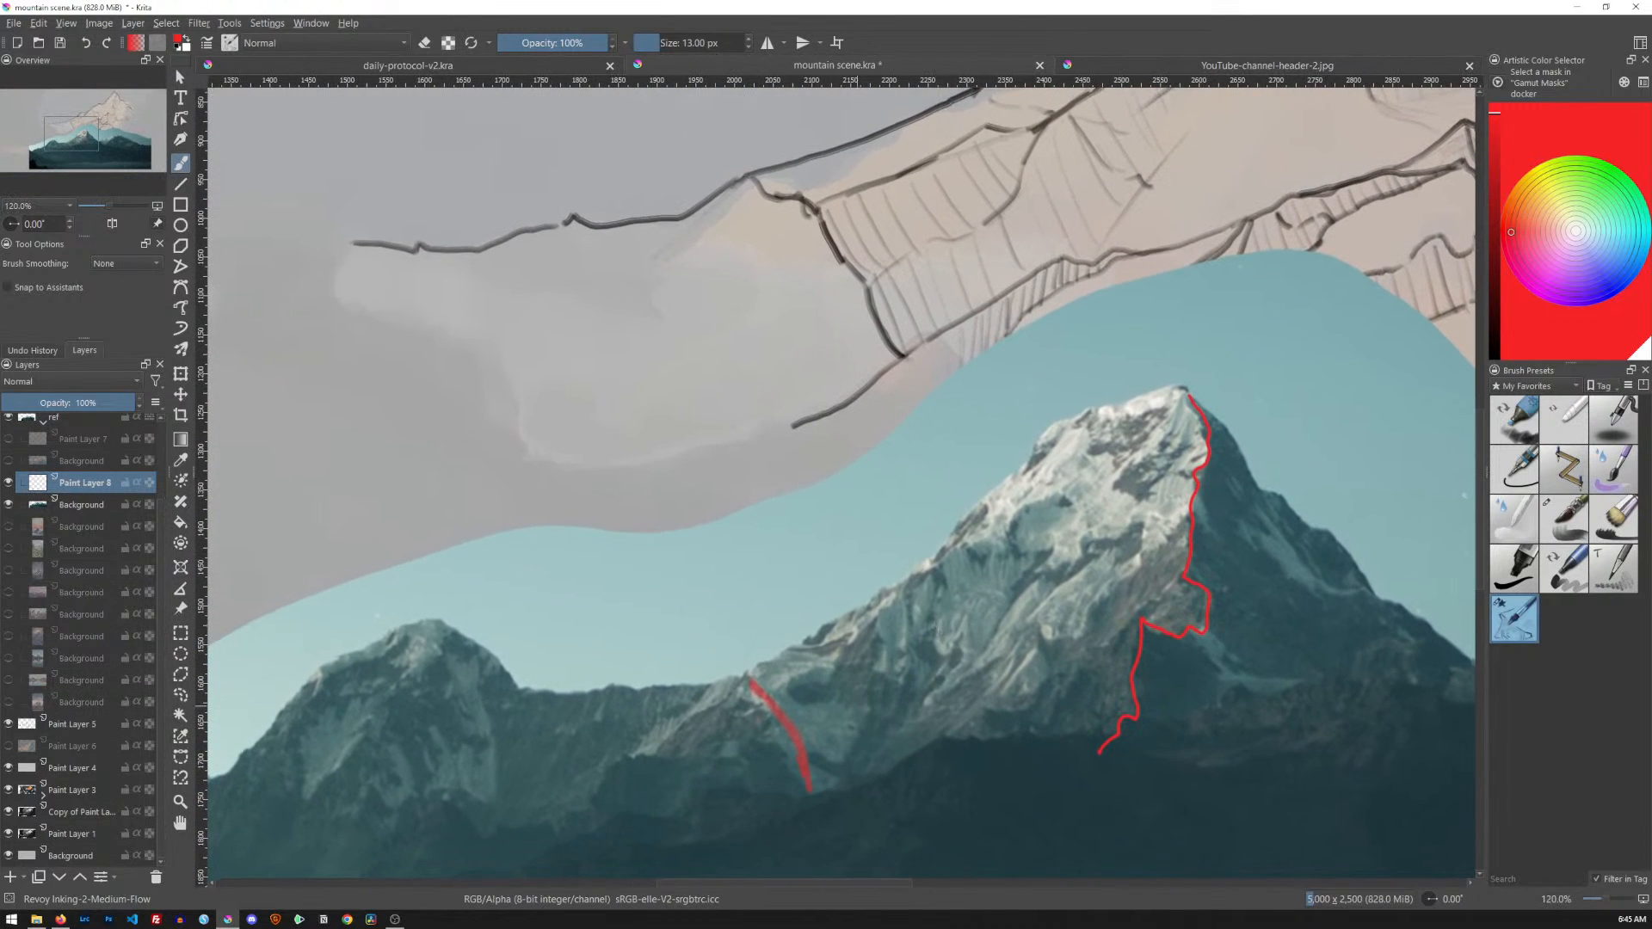
{"action": "mouse_move", "coordinate": [746, 675]}
{"action": "left_mouse_down"}
{"action": "mouse_move", "coordinate": [912, 578]}
{"action": "mouse_move", "coordinate": [833, 665]}
{"action": "mouse_move", "coordinate": [772, 693]}
{"action": "left_mouse_up"}
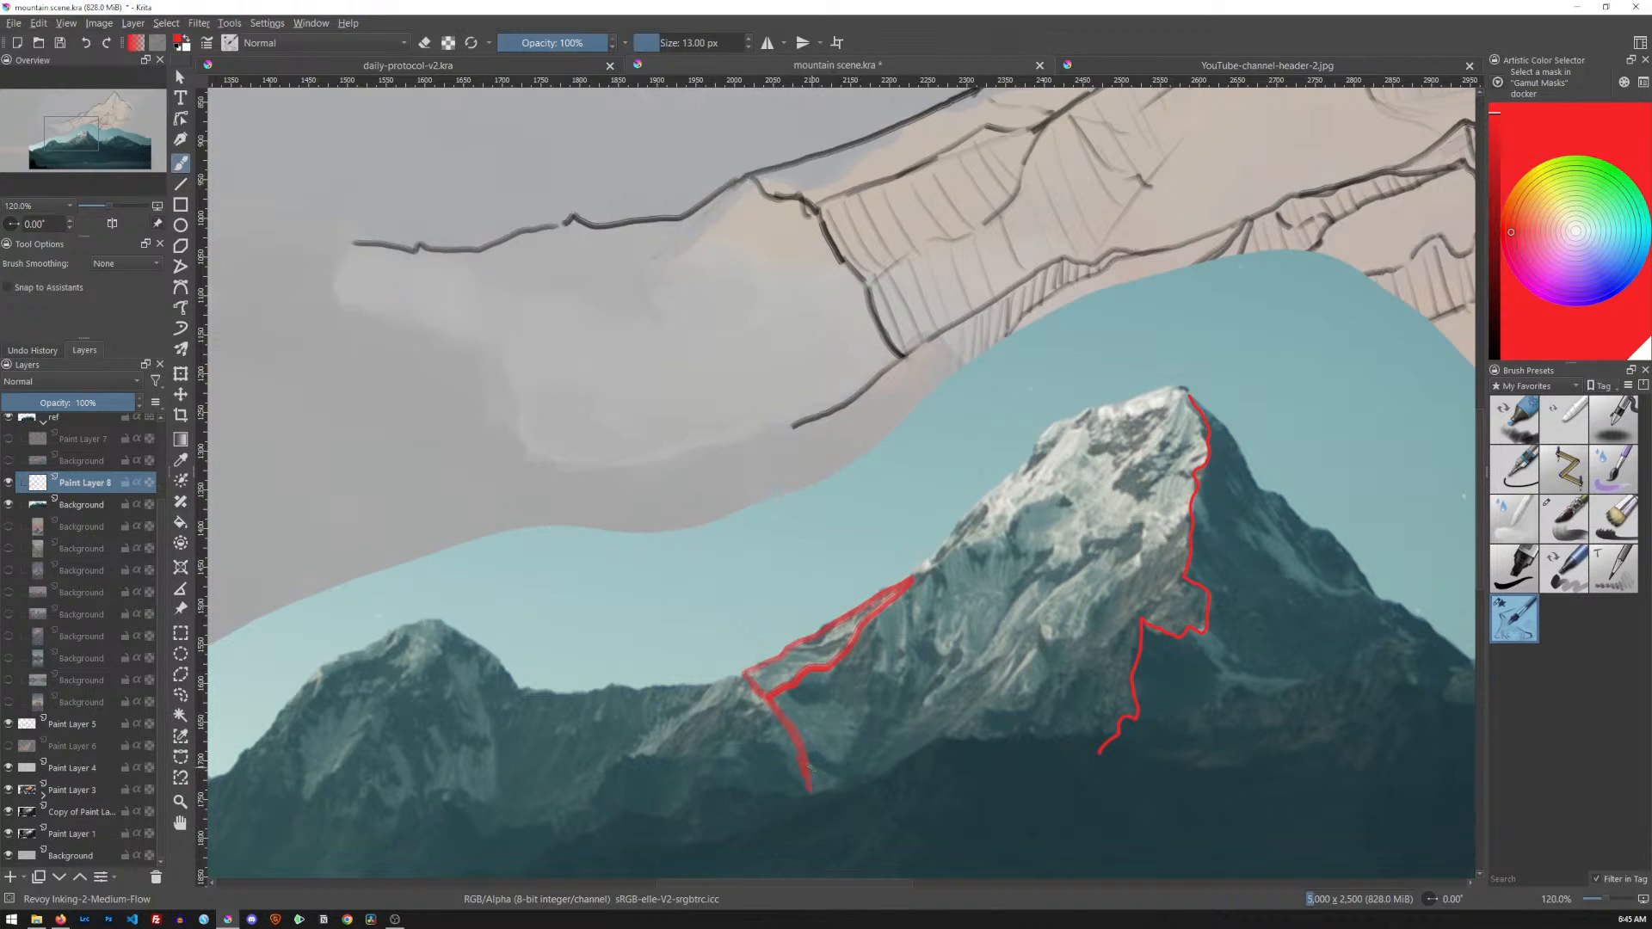
{"action": "key", "text": "ctrl+z"}
{"action": "key", "text": "ctrl+z"}
{"action": "key", "text": "ctrl+z"}
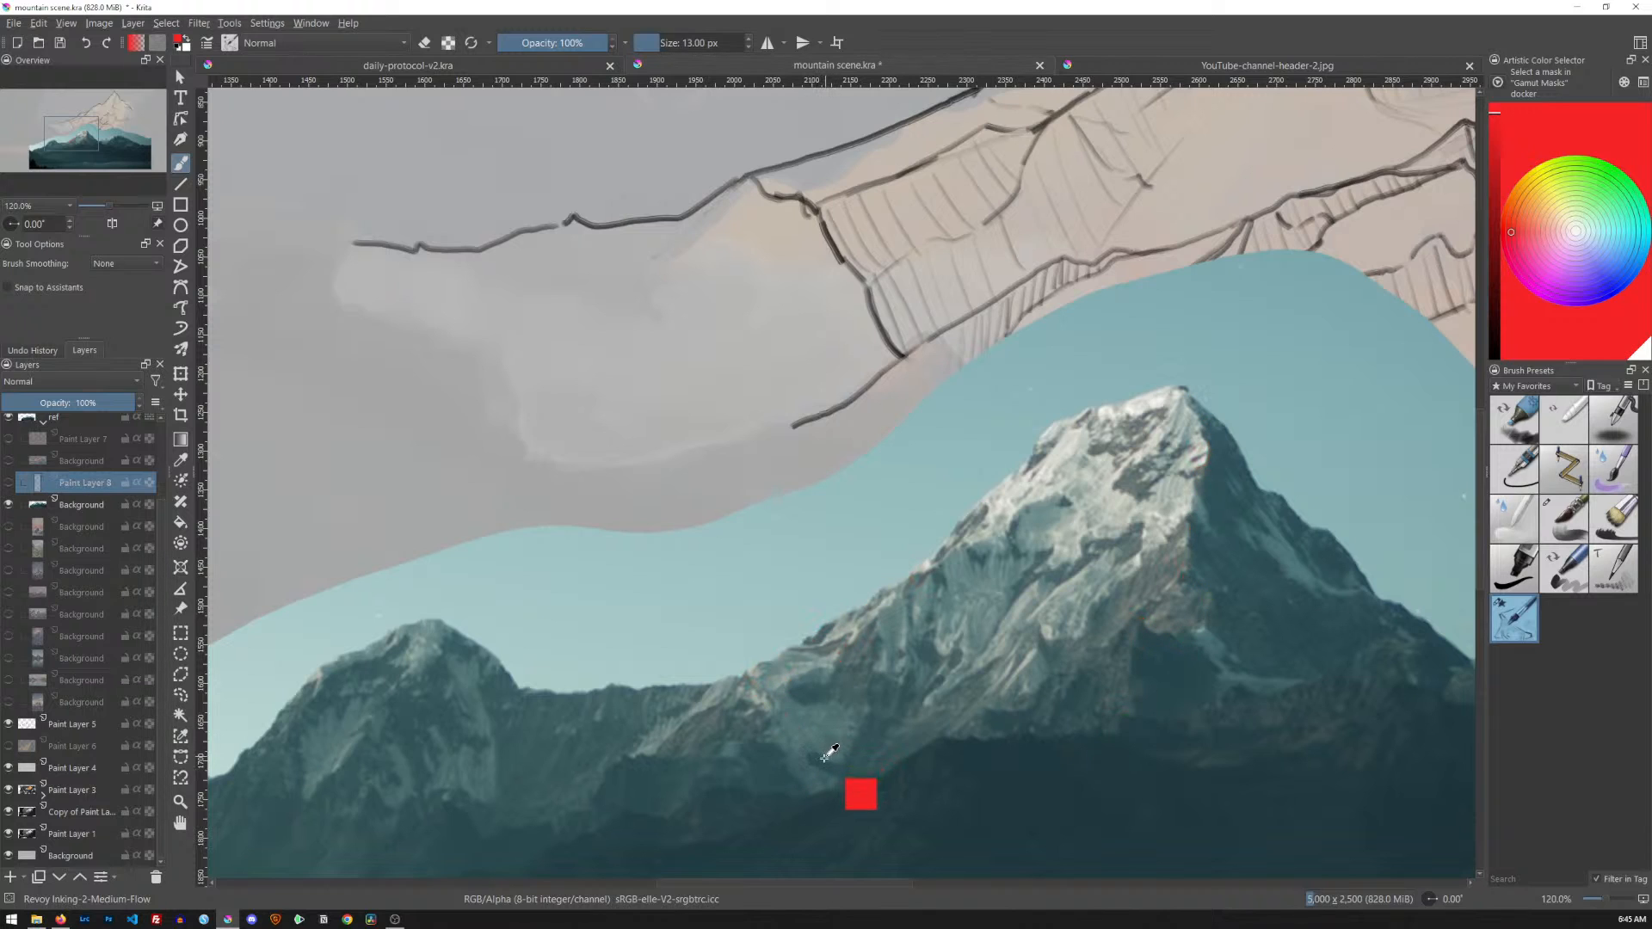
{"action": "key", "text": "ctrl+shift+z"}
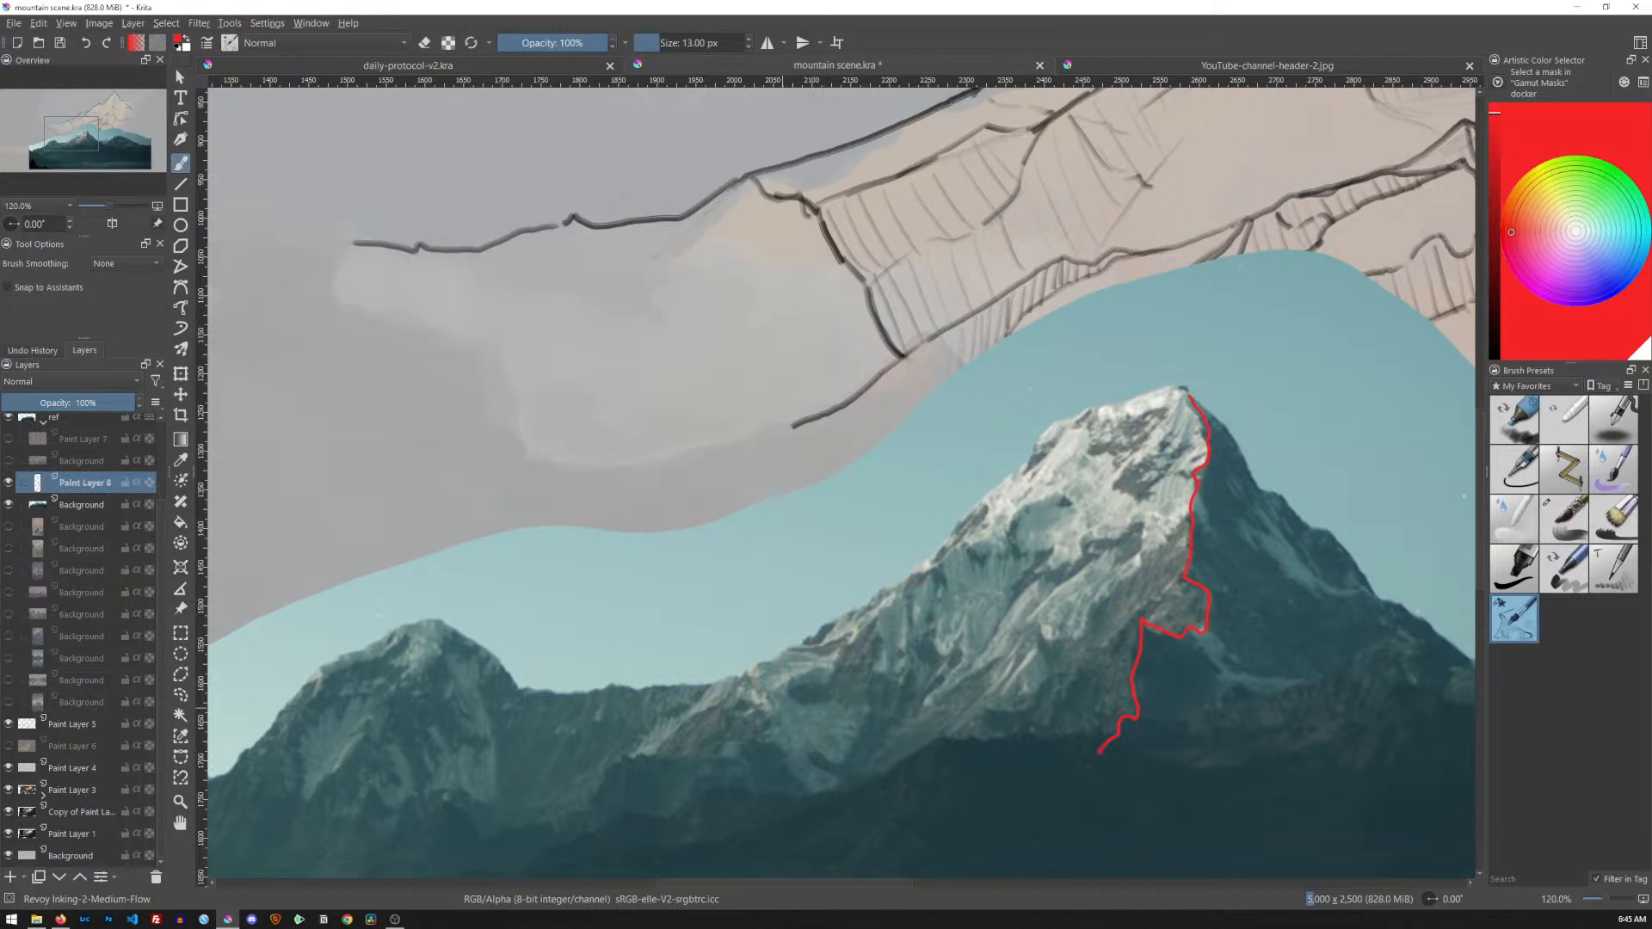
Trace the reference peak's lower left ridge, its jagged plane edges and the saddle line toward the smaller peak in red
{"action": "mouse_move", "coordinate": [723, 682]}
{"action": "left_mouse_down"}
{"action": "mouse_move", "coordinate": [752, 678]}
{"action": "mouse_move", "coordinate": [773, 725]}
{"action": "left_mouse_up"}
{"action": "key", "text": "ctrl+z"}
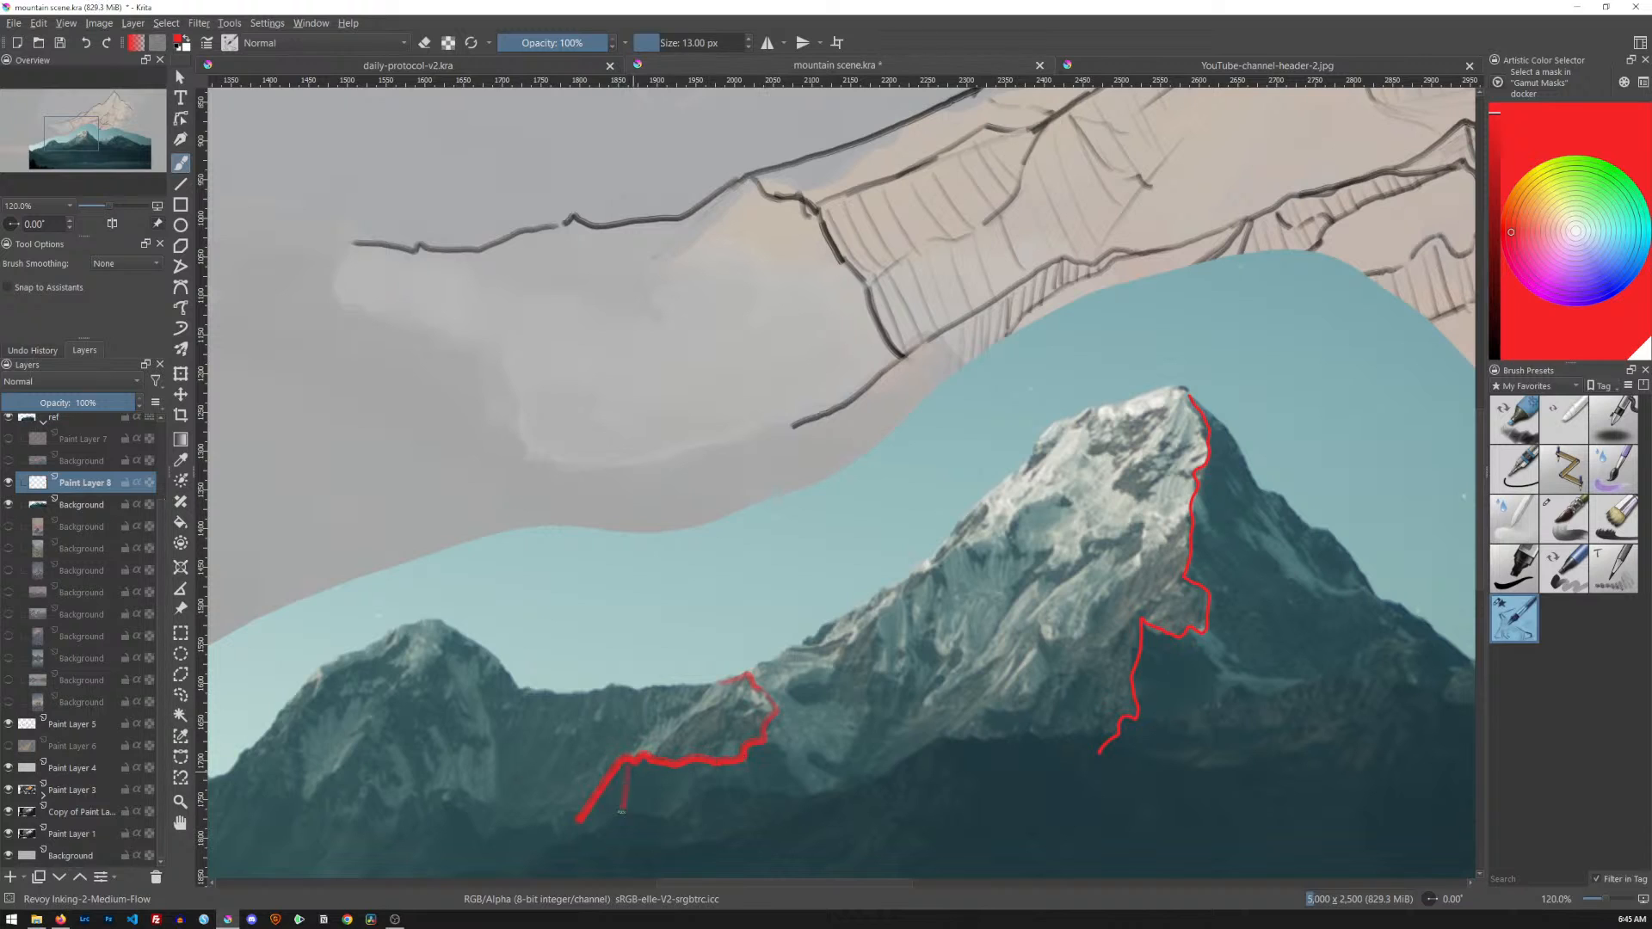
{"action": "mouse_move", "coordinate": [772, 689]}
{"action": "left_mouse_down"}
{"action": "mouse_move", "coordinate": [840, 658]}
{"action": "mouse_move", "coordinate": [914, 578]}
{"action": "mouse_move", "coordinate": [745, 672]}
{"action": "left_mouse_up"}
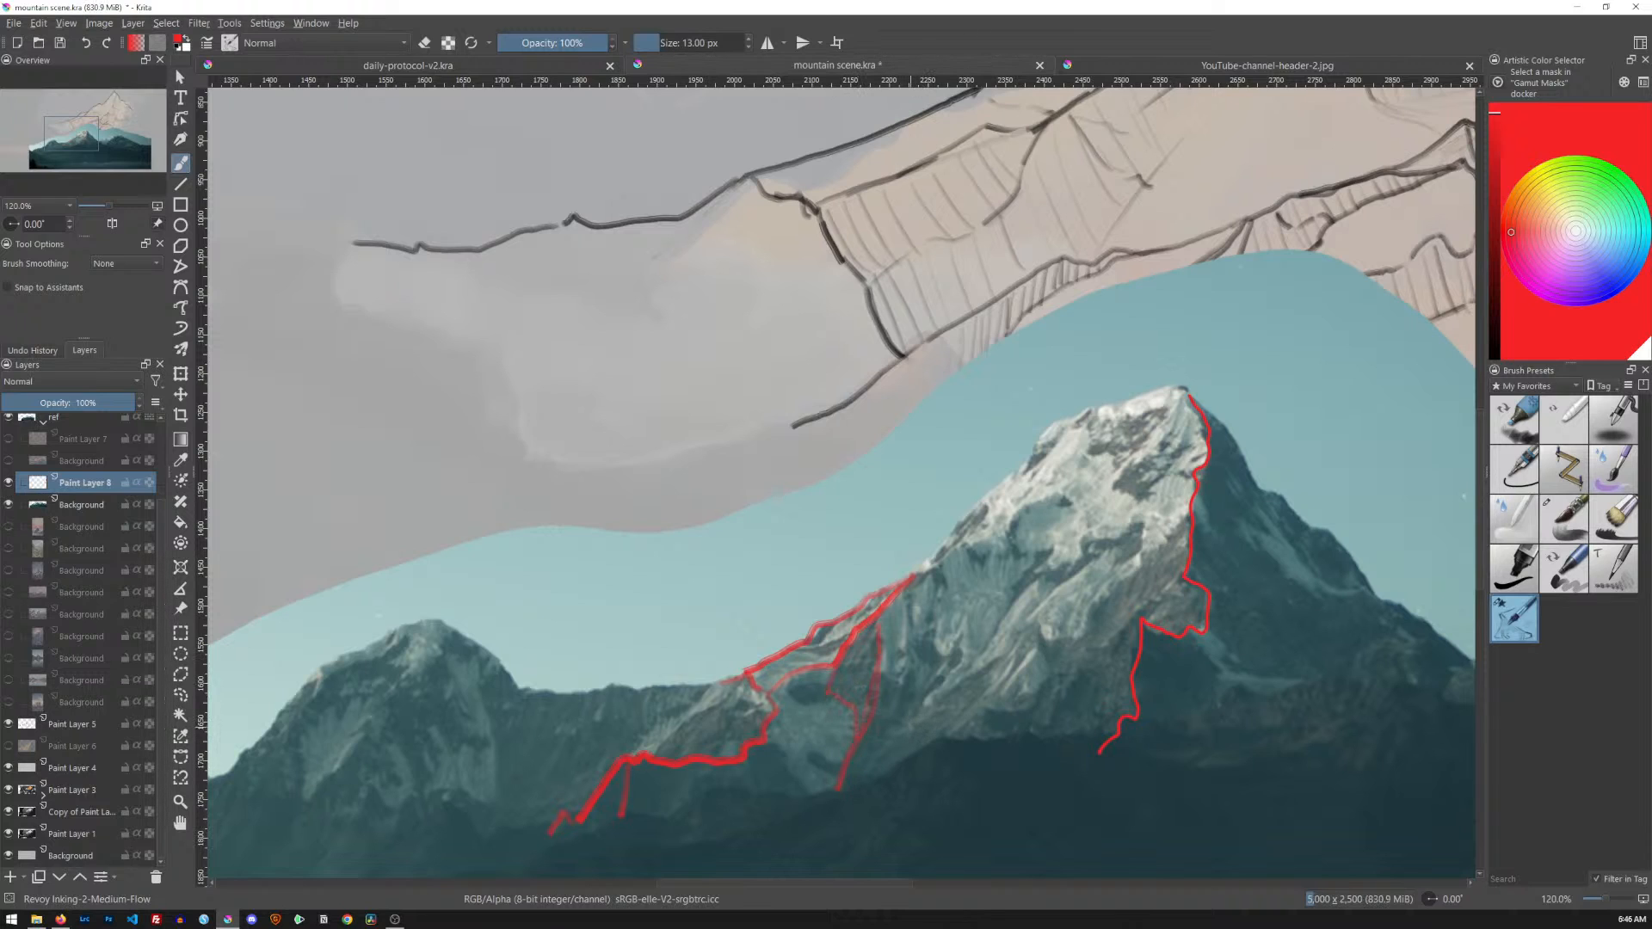
{"action": "left_click_drag", "start_coordinate": [730, 684], "coordinate": [555, 697]}
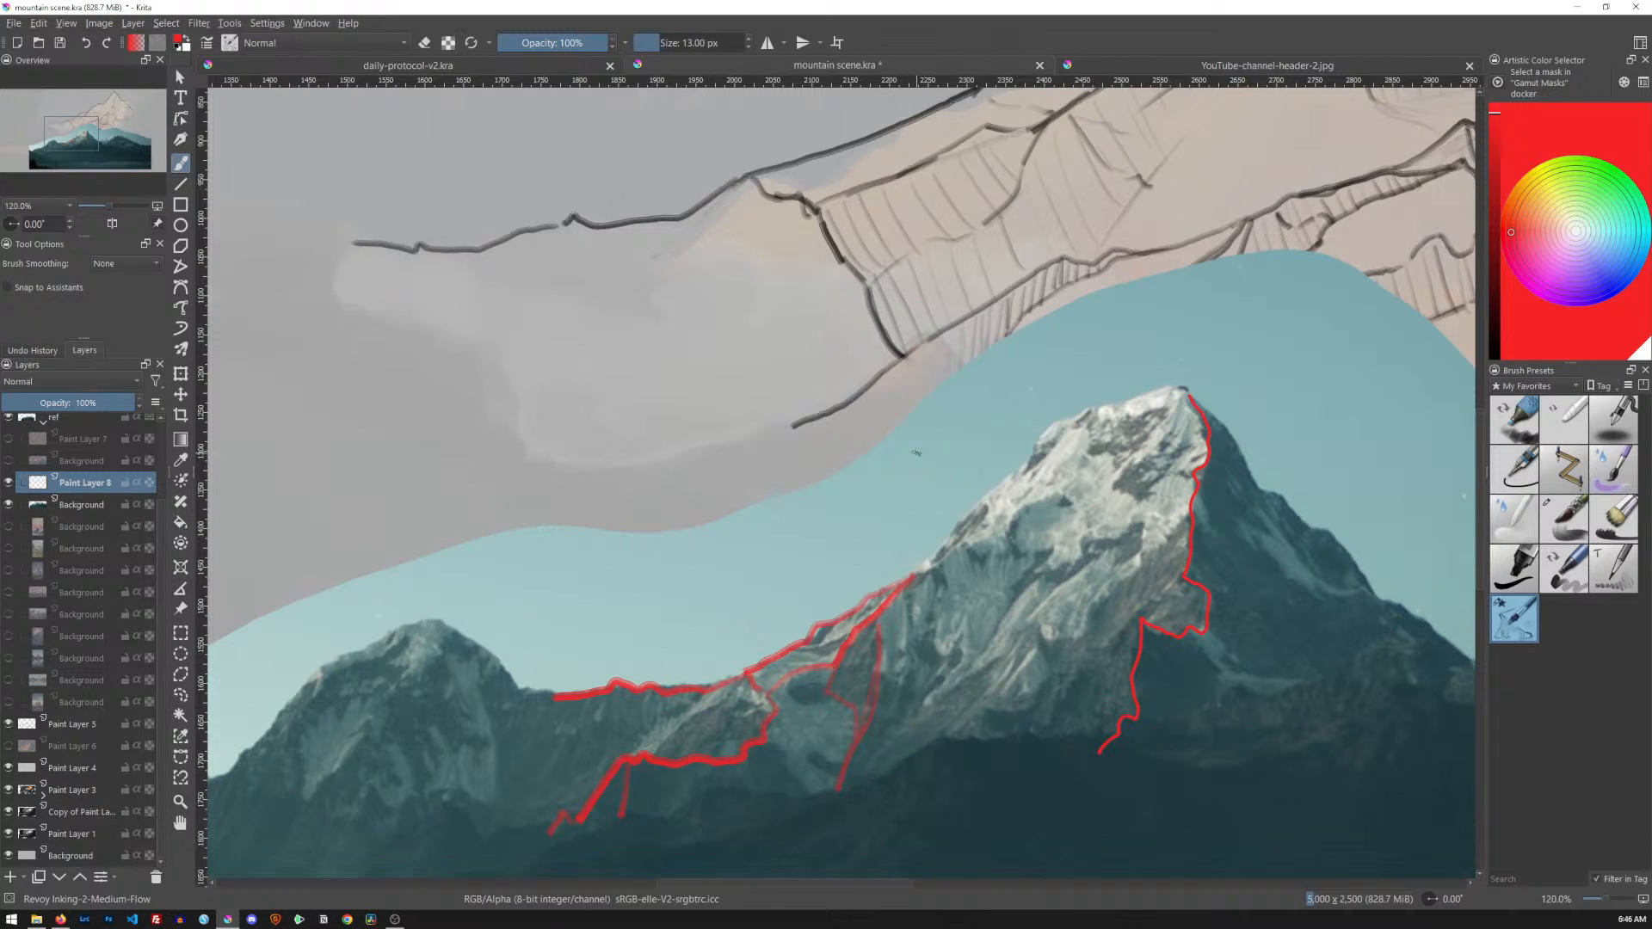
Erase the hatched plane and its outline on the sketched mountain's lower left slope on Paint Layer 5, using a 58.47 px eraser
{"action": "left_click_drag", "start_coordinate": [1495, 115], "coordinate": [1494, 354]}
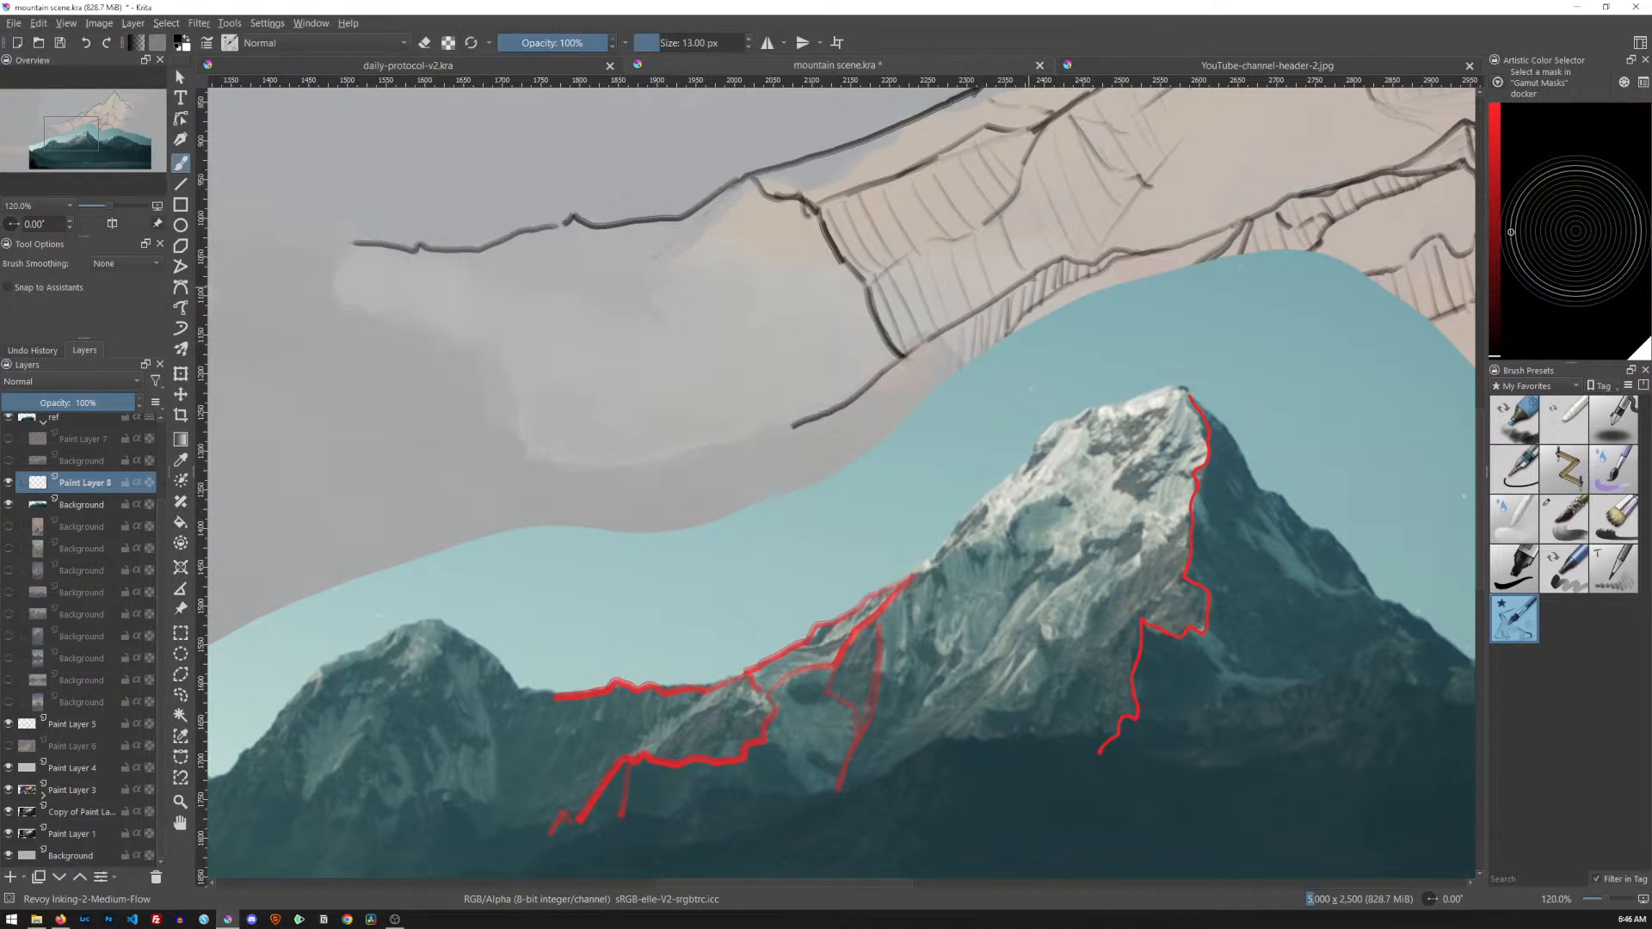
{"action": "left_click_drag", "start_coordinate": [1048, 253], "coordinate": [1027, 282]}
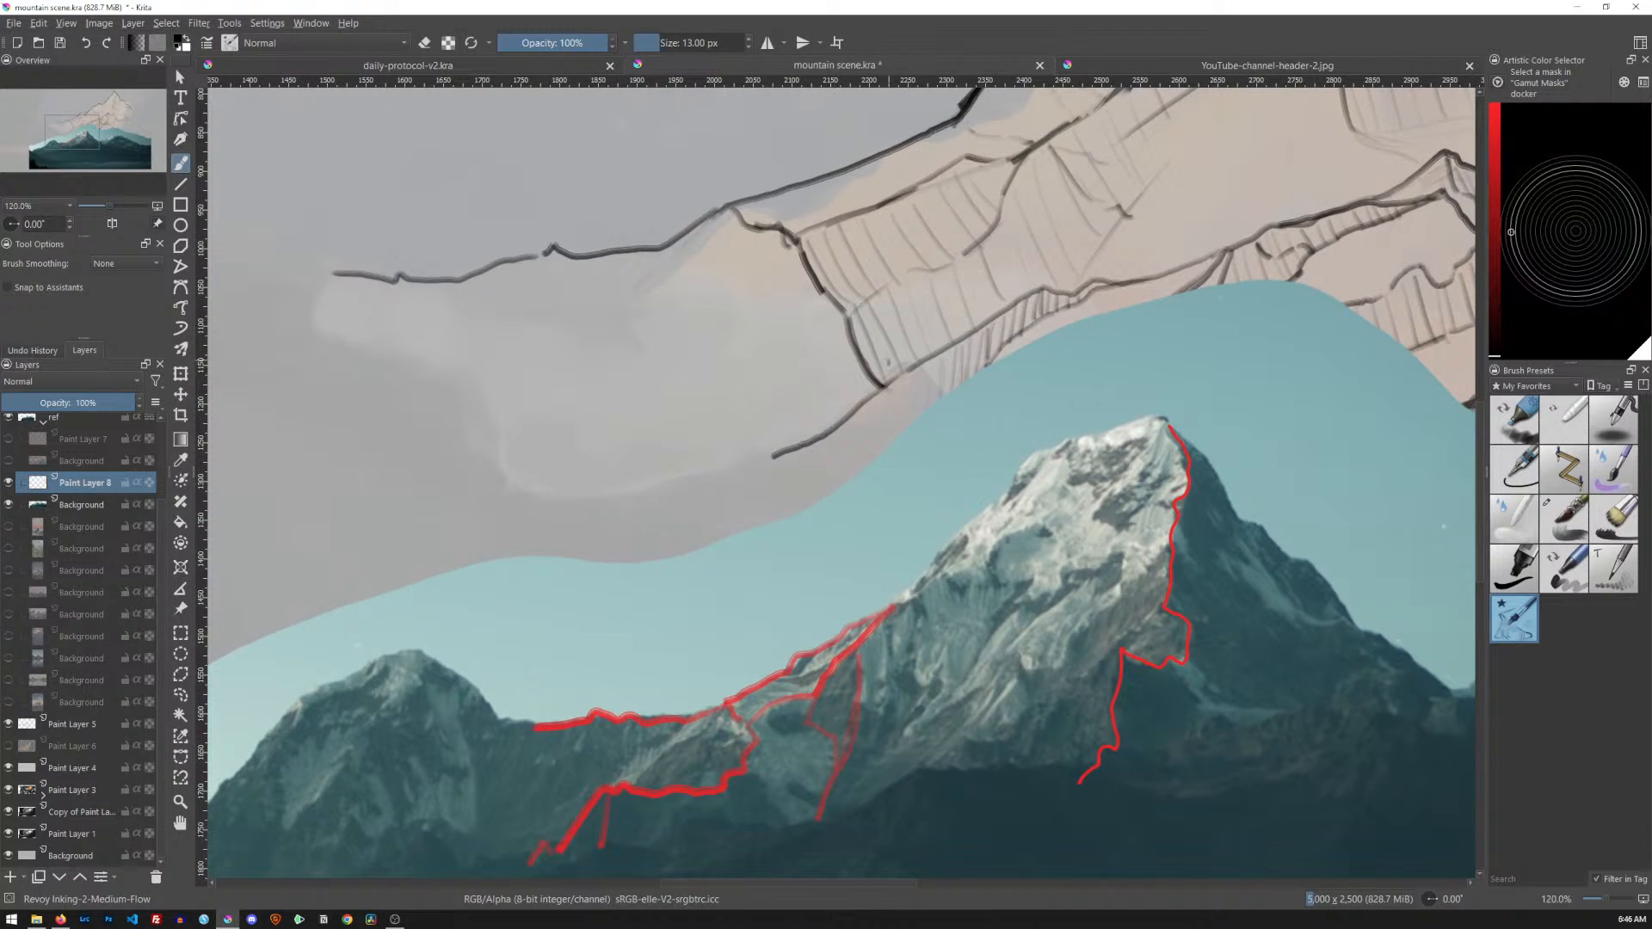
{"action": "mouse_move", "coordinate": [906, 338]}
{"action": "left_mouse_down", "text": "shift"}
{"action": "mouse_move", "coordinate": [955, 329]}
{"action": "mouse_move", "coordinate": [936, 323]}
{"action": "left_mouse_up", "text": "shift"}
{"action": "key", "text": "e"}
{"action": "left_click", "coordinate": [80, 726]}
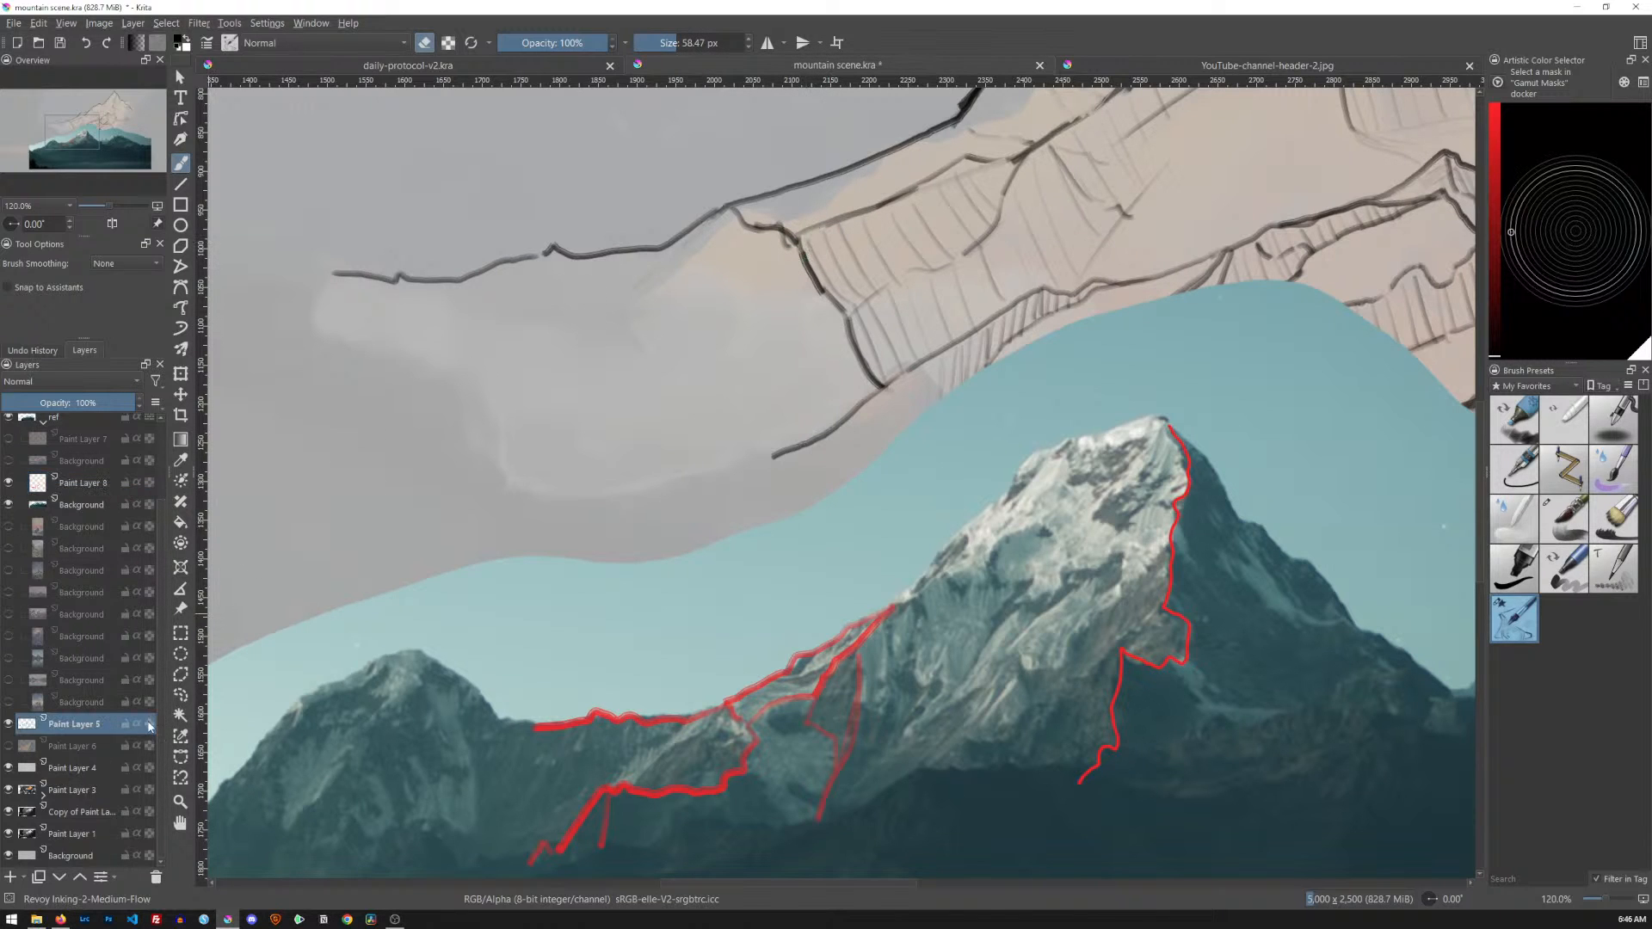
{"action": "mouse_move", "coordinate": [781, 260]}
{"action": "left_mouse_down"}
{"action": "mouse_move", "coordinate": [978, 155]}
{"action": "mouse_move", "coordinate": [994, 187]}
{"action": "mouse_move", "coordinate": [978, 234]}
{"action": "mouse_move", "coordinate": [877, 292]}
{"action": "mouse_move", "coordinate": [849, 378]}
{"action": "mouse_move", "coordinate": [882, 342]}
{"action": "mouse_move", "coordinate": [796, 272]}
{"action": "mouse_move", "coordinate": [798, 227]}
{"action": "mouse_move", "coordinate": [1025, 190]}
{"action": "mouse_move", "coordinate": [939, 270]}
{"action": "mouse_move", "coordinate": [947, 308]}
{"action": "mouse_move", "coordinate": [1004, 272]}
{"action": "mouse_move", "coordinate": [901, 251]}
{"action": "mouse_move", "coordinate": [786, 272]}
{"action": "mouse_move", "coordinate": [783, 252]}
{"action": "mouse_move", "coordinate": [1001, 156]}
{"action": "mouse_move", "coordinate": [751, 260]}
{"action": "mouse_move", "coordinate": [785, 224]}
{"action": "mouse_move", "coordinate": [742, 241]}
{"action": "left_mouse_up"}
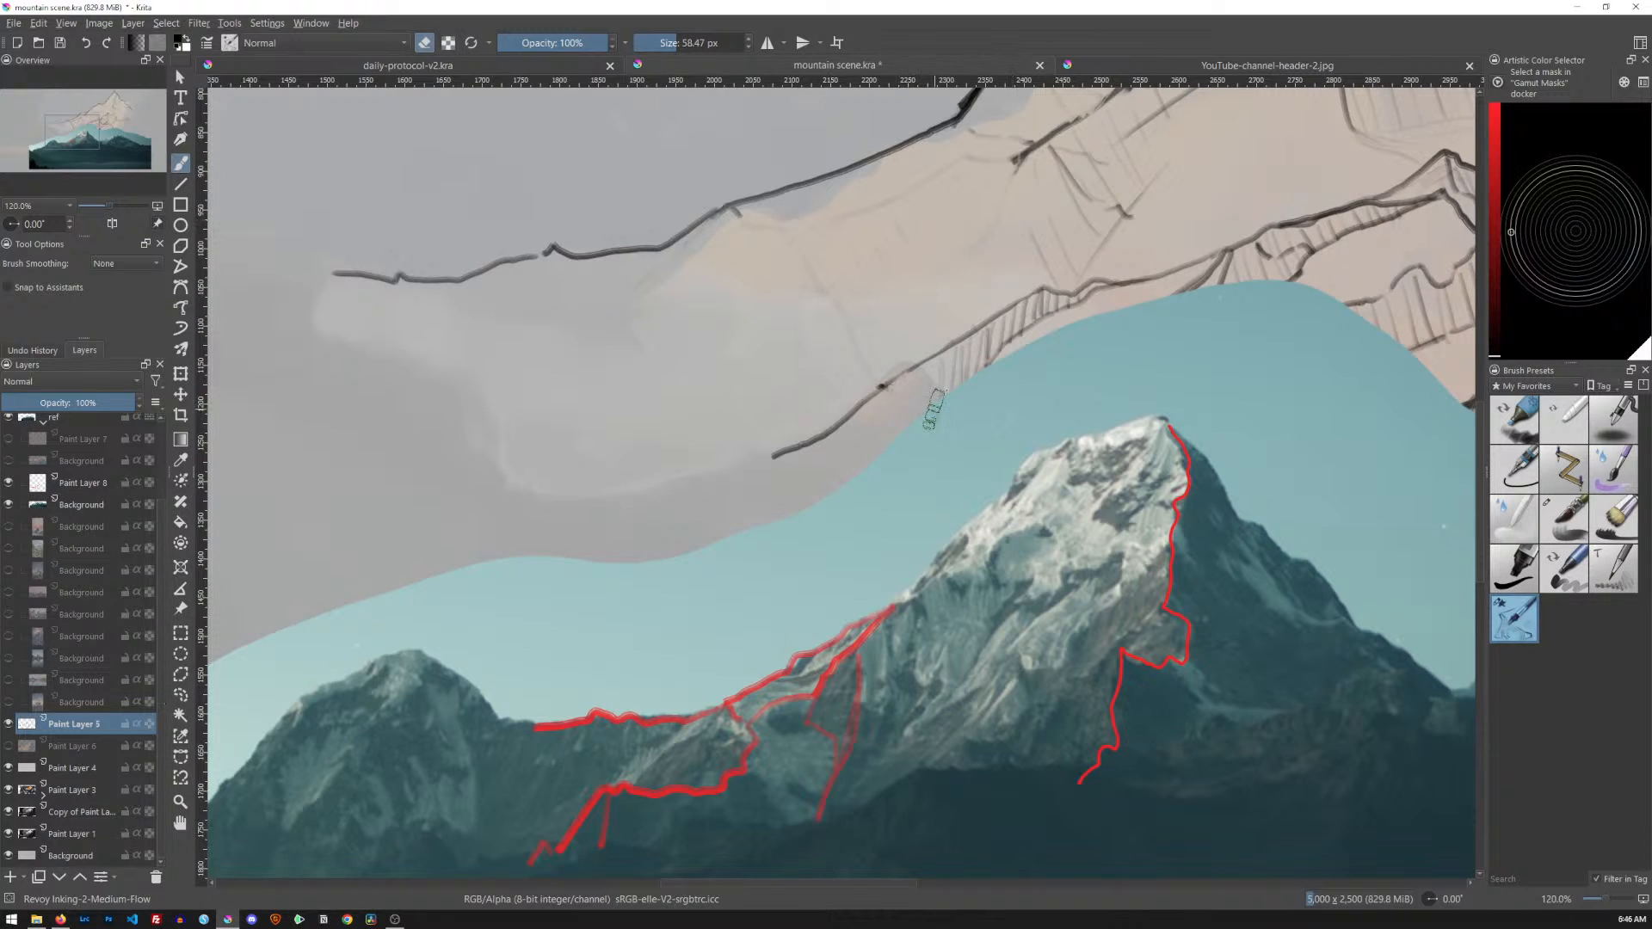
Sketch a short jagged plane edge down from the notch on the sketched mountain's left ridge with the 13 px inking brush
{"action": "key", "text": "e"}
{"action": "left_click_drag", "start_coordinate": [728, 207], "coordinate": [752, 229]}
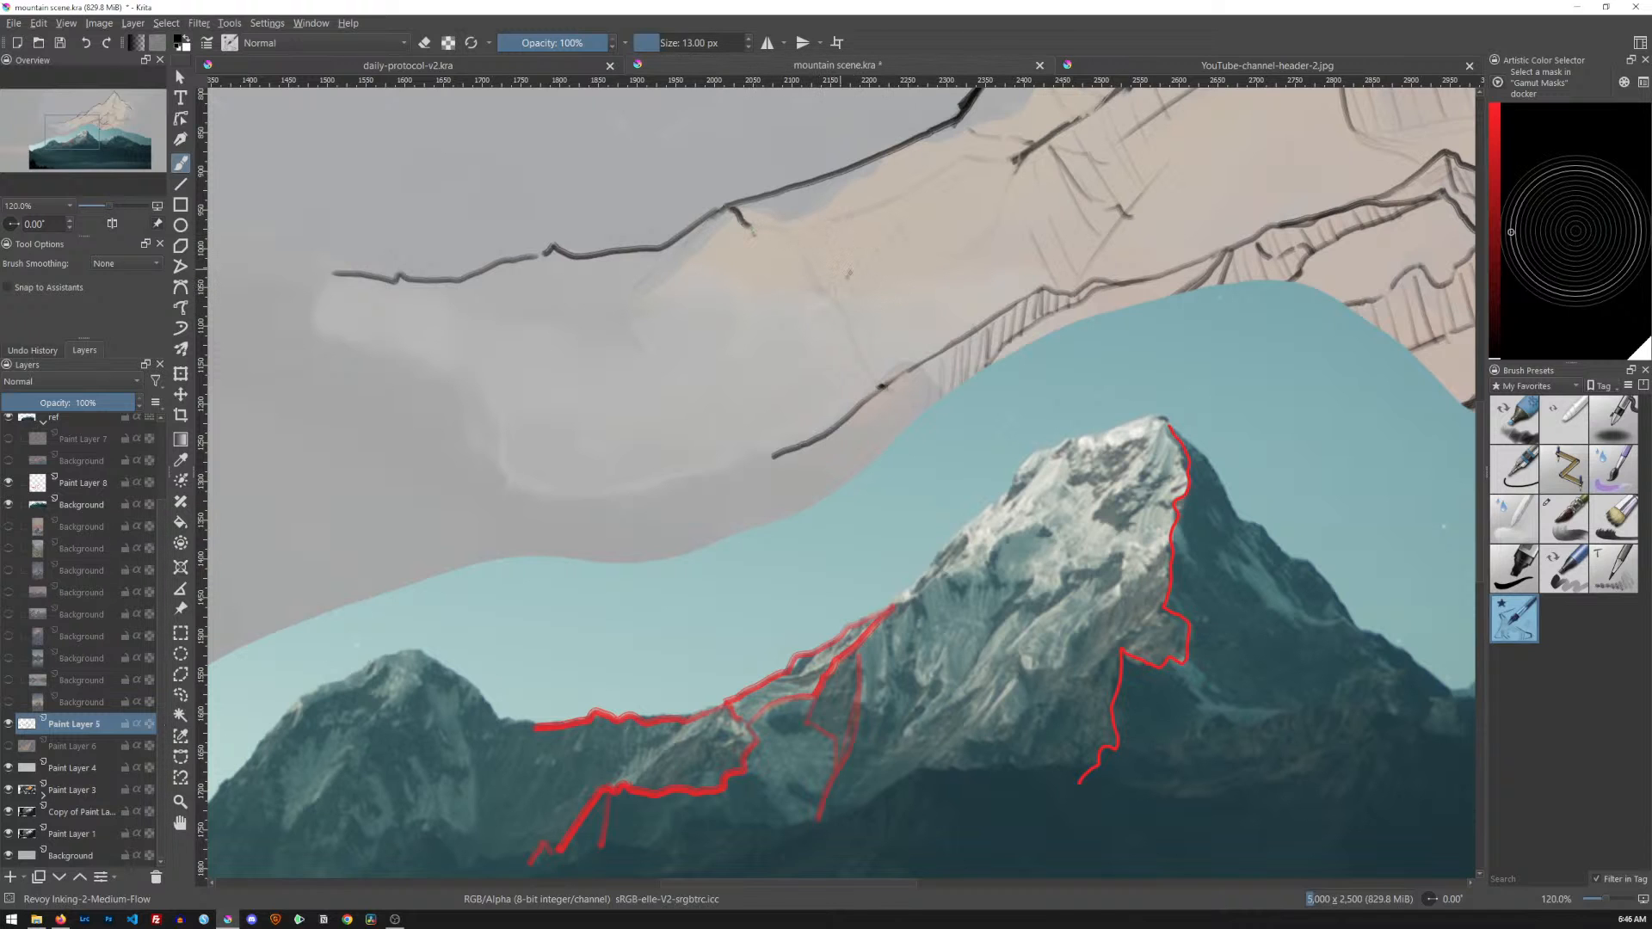
{"action": "scroll", "coordinate": [895, 323], "scroll_direction": "down", "scroll_amount": 2}
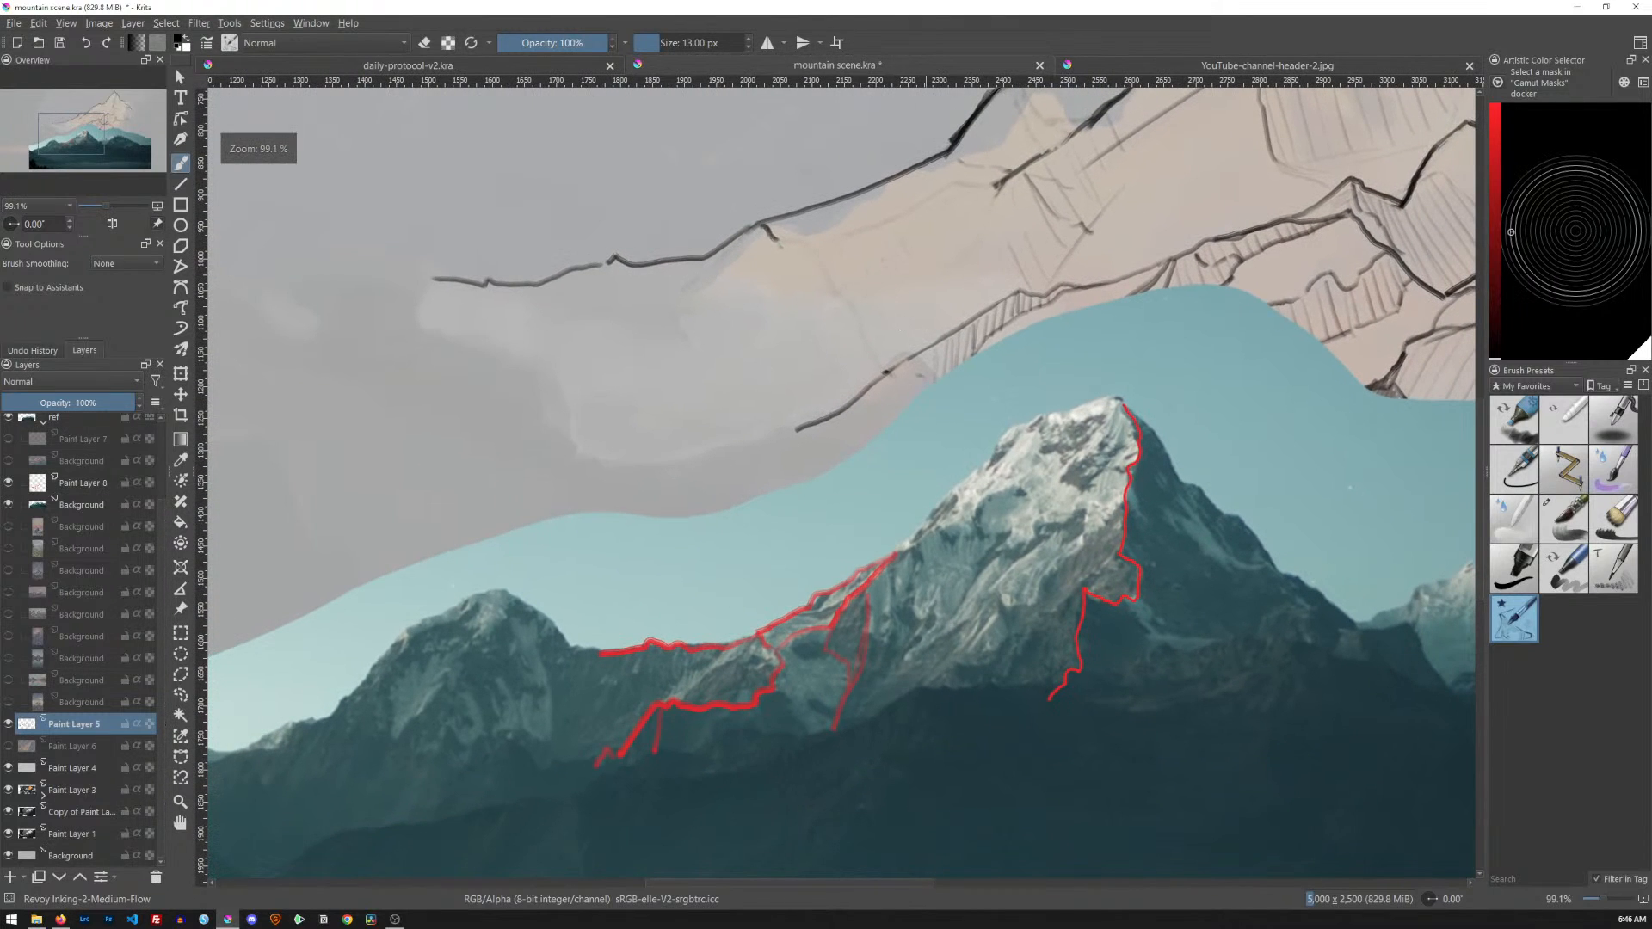
{"action": "left_click_drag", "start_coordinate": [778, 242], "coordinate": [796, 250]}
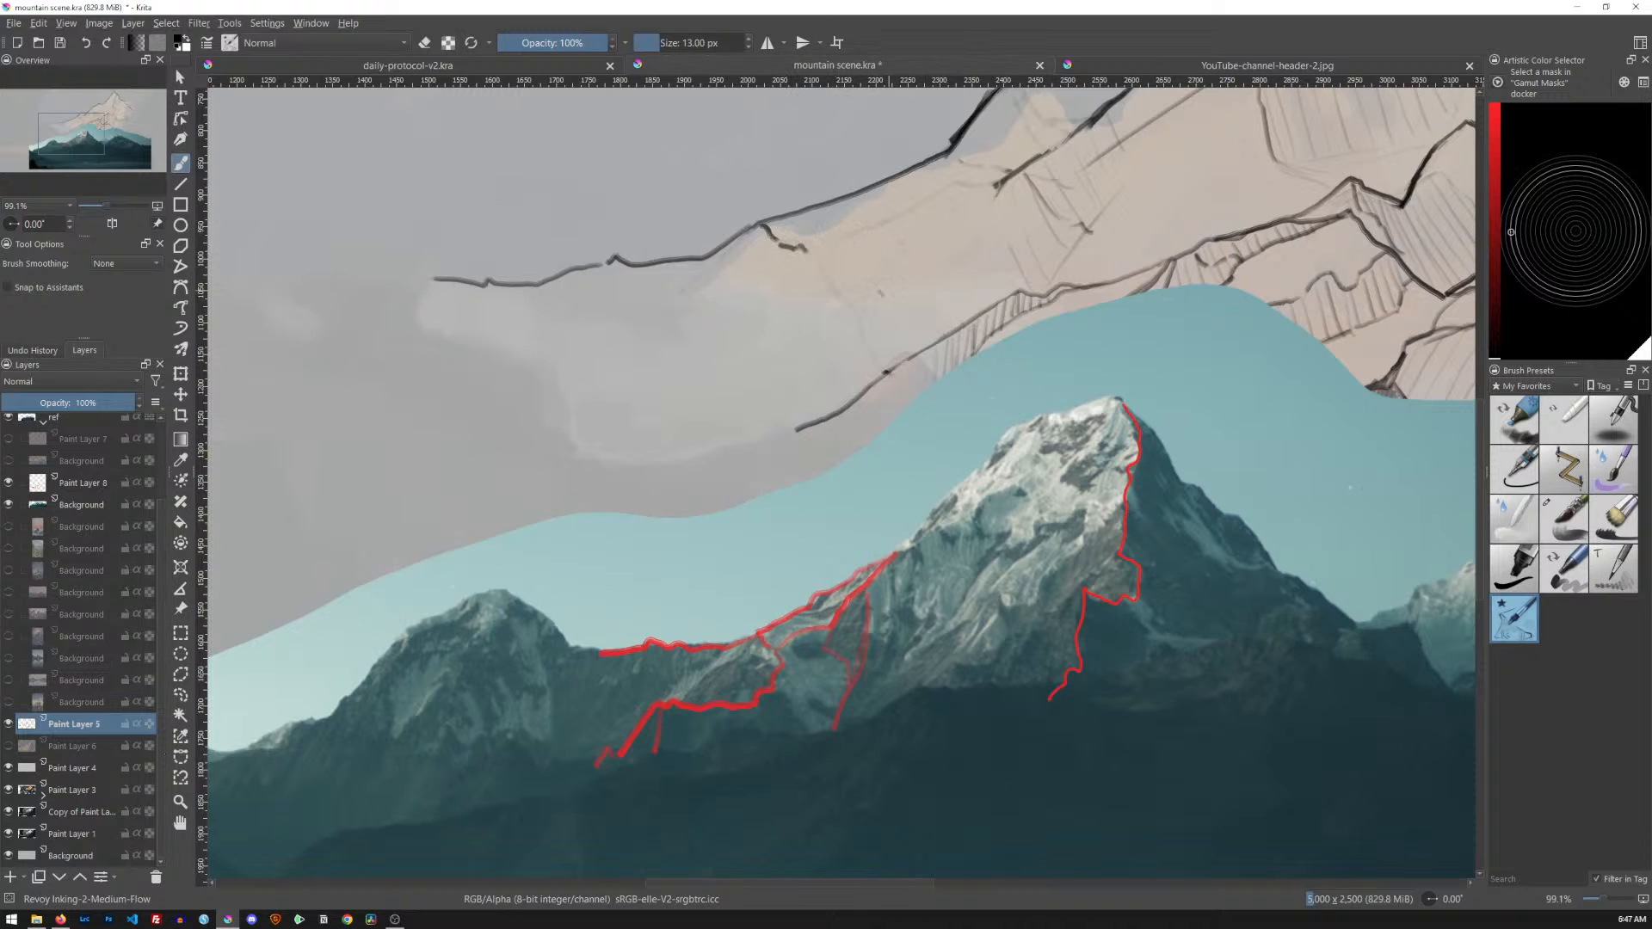
{"action": "left_click_drag", "start_coordinate": [812, 250], "coordinate": [938, 203]}
{"action": "left_click_drag", "start_coordinate": [1077, 243], "coordinate": [1035, 329]}
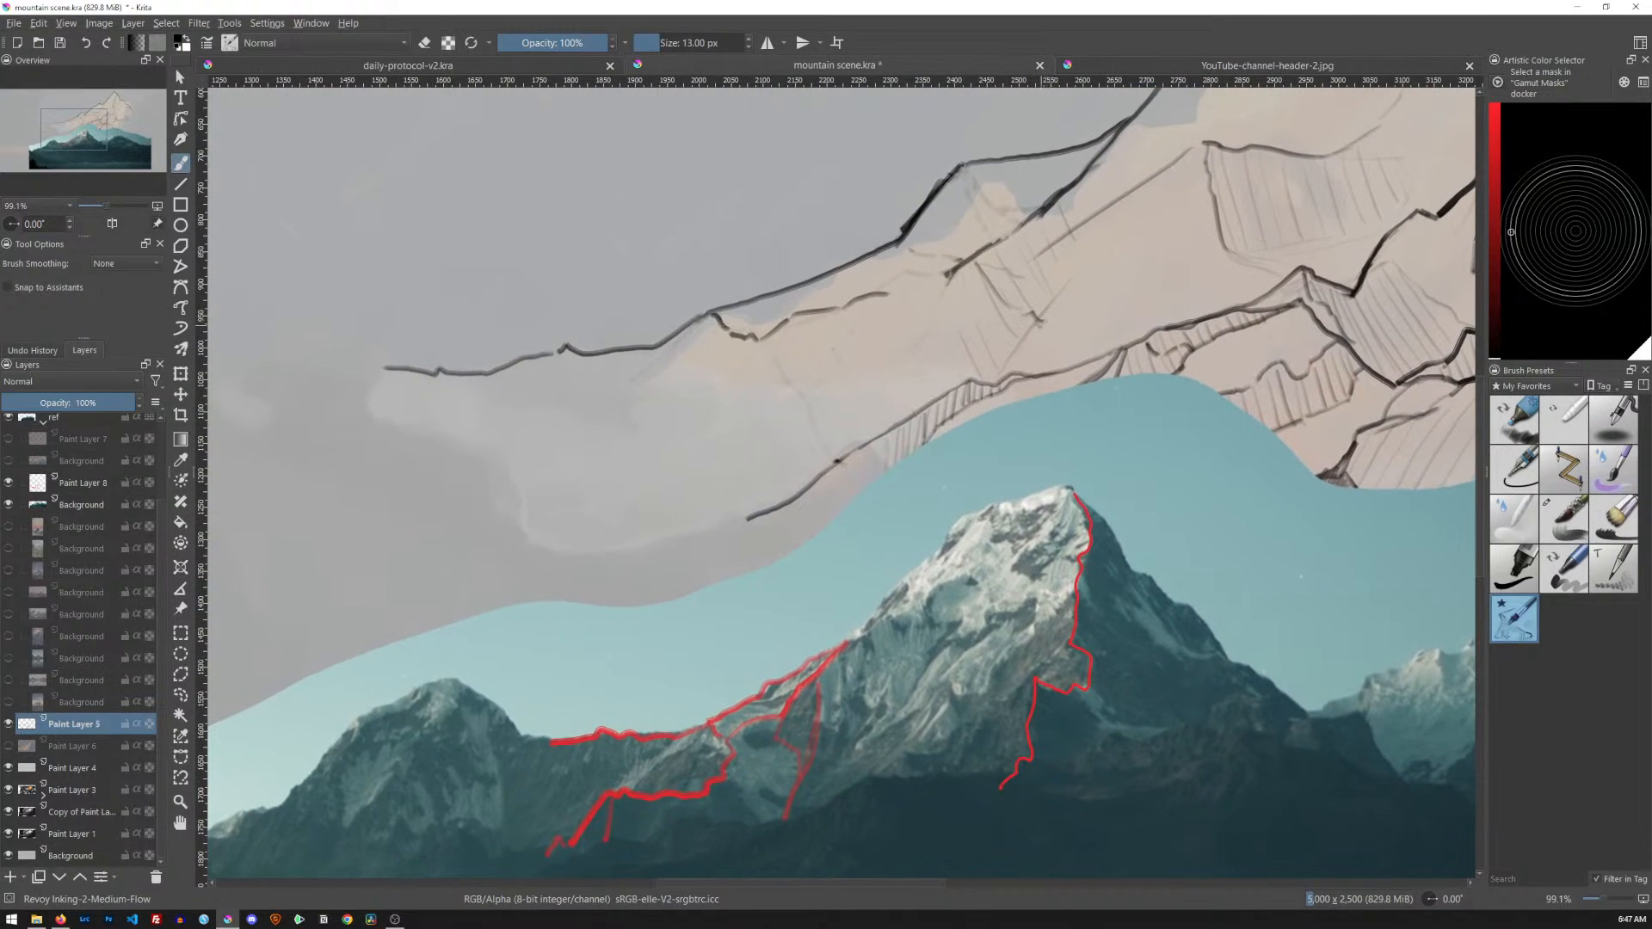
Continue the jagged edge up the slope to join the existing ridge corner and darken the whole line
{"action": "mouse_move", "coordinate": [889, 291]}
{"action": "left_mouse_down"}
{"action": "mouse_move", "coordinate": [924, 270]}
{"action": "mouse_move", "coordinate": [849, 298]}
{"action": "left_mouse_up"}
{"action": "key", "text": "e"}
{"action": "mouse_move", "coordinate": [947, 273]}
{"action": "left_mouse_down"}
{"action": "mouse_move", "coordinate": [852, 296]}
{"action": "mouse_move", "coordinate": [871, 295]}
{"action": "left_mouse_up"}
{"action": "key", "text": "e"}
{"action": "left_click_drag", "start_coordinate": [949, 272], "coordinate": [779, 331]}
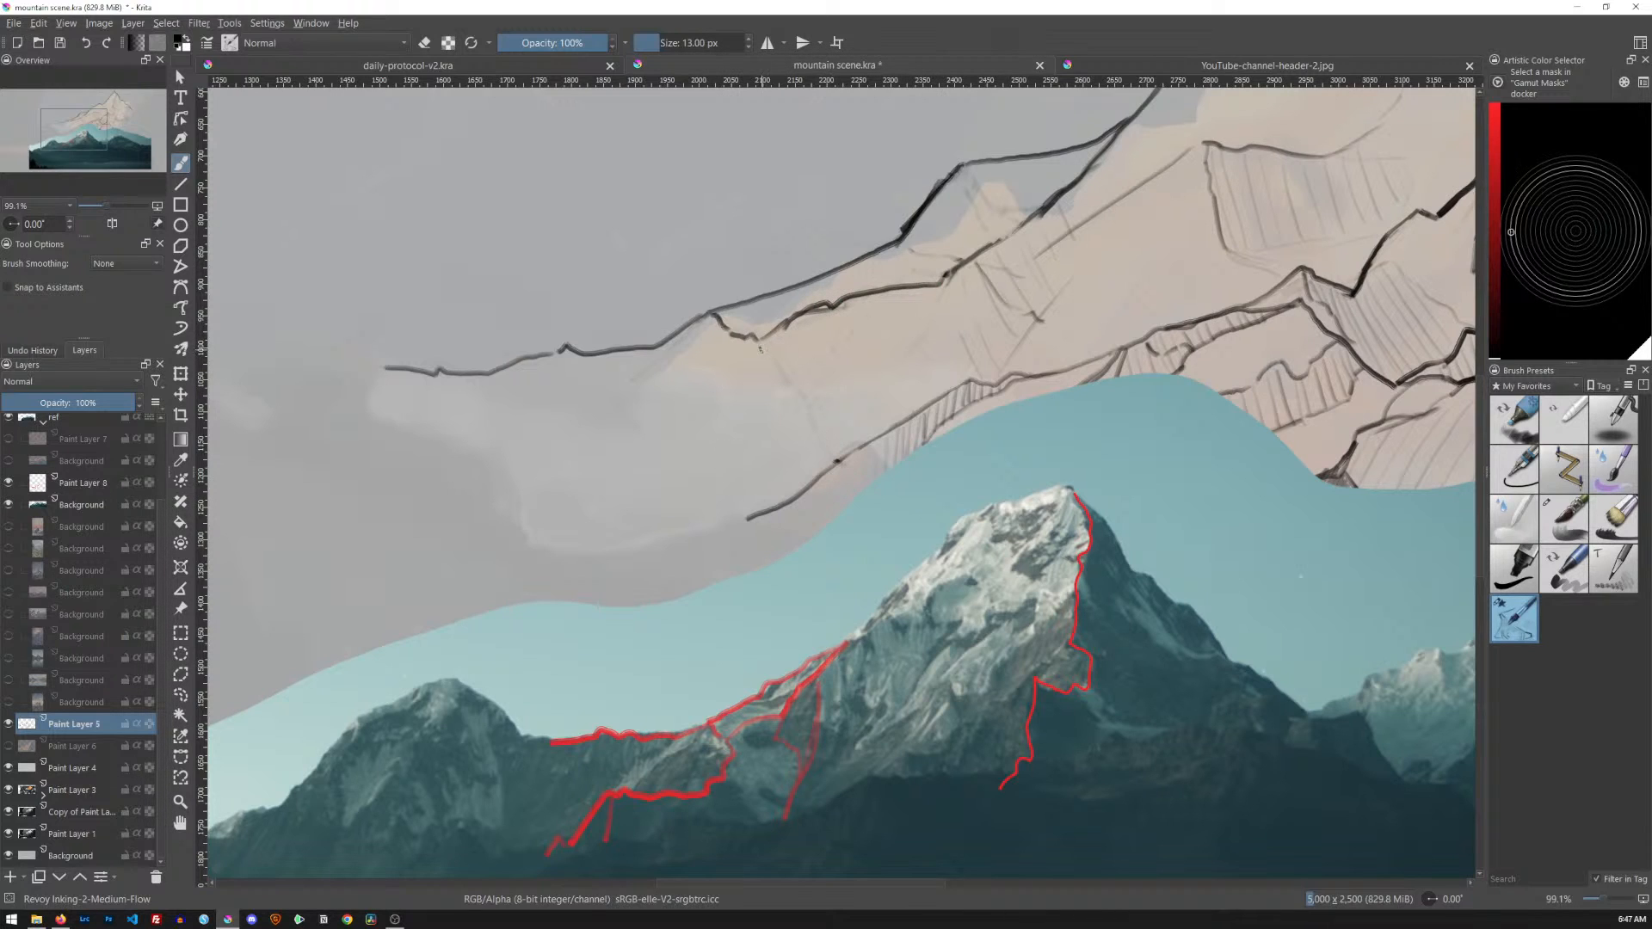
Draw a zigzag ridge from the jagged edge down to the lower left foot, with a second branch, and clean up the fork
{"action": "mouse_move", "coordinate": [753, 341]}
{"action": "left_mouse_down"}
{"action": "mouse_move", "coordinate": [744, 409]}
{"action": "mouse_move", "coordinate": [677, 452]}
{"action": "mouse_move", "coordinate": [564, 466]}
{"action": "mouse_move", "coordinate": [481, 535]}
{"action": "left_mouse_up"}
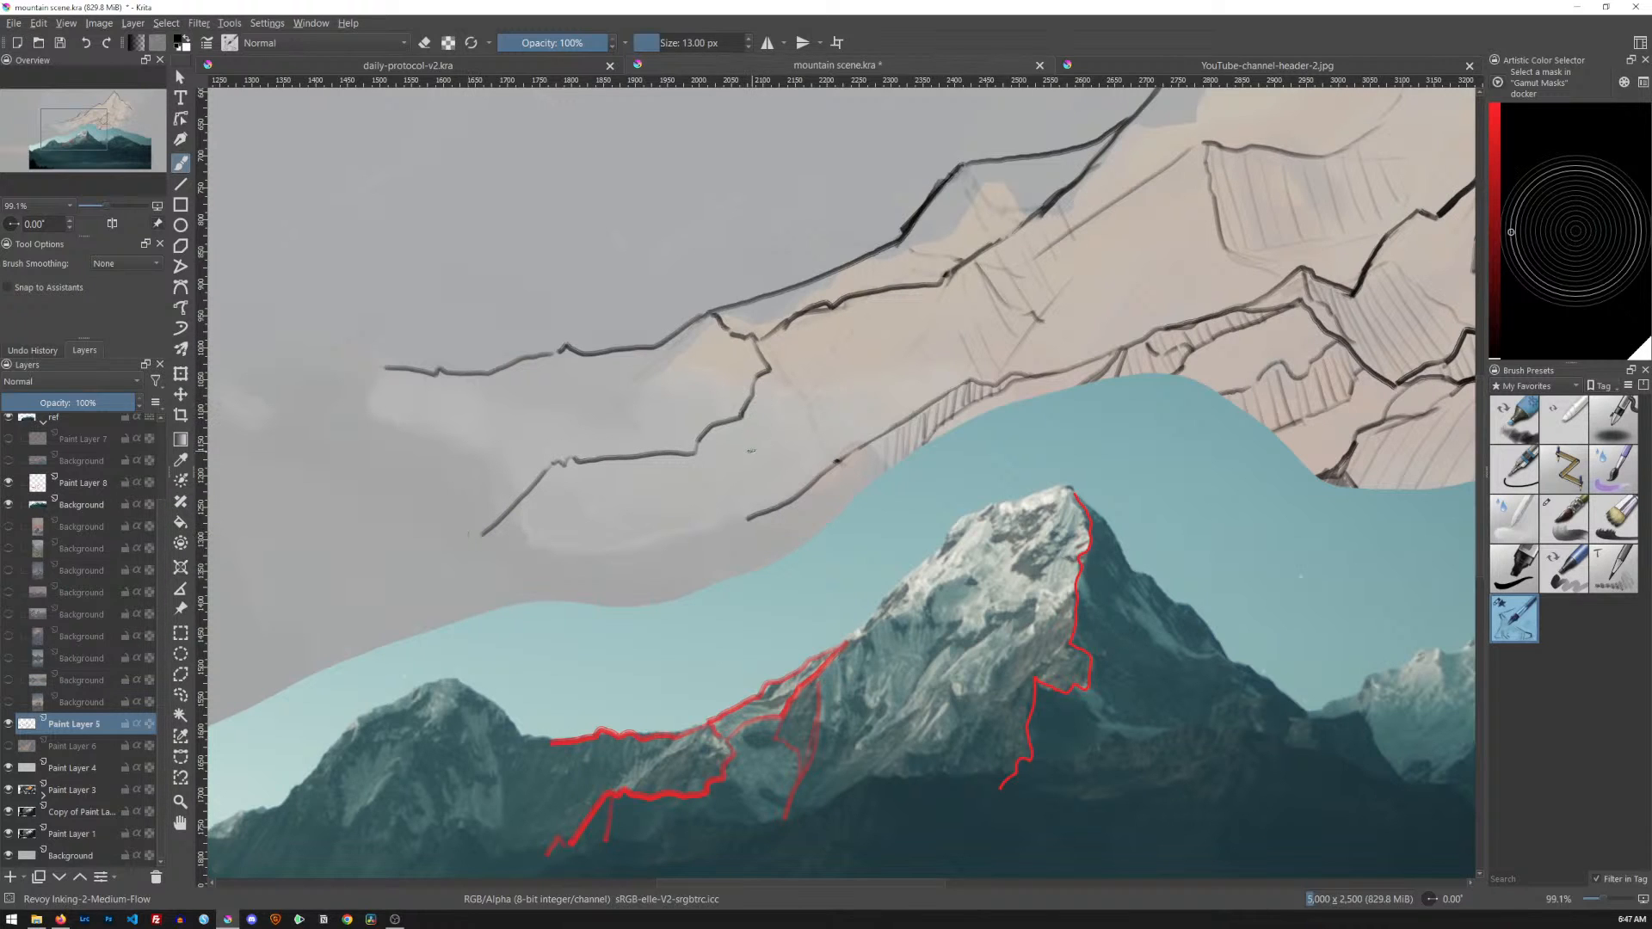
{"action": "left_click_drag", "start_coordinate": [699, 455], "coordinate": [727, 519]}
{"action": "mouse_move", "coordinate": [693, 465]}
{"action": "left_mouse_down"}
{"action": "mouse_move", "coordinate": [632, 494]}
{"action": "mouse_move", "coordinate": [591, 556]}
{"action": "left_mouse_up"}
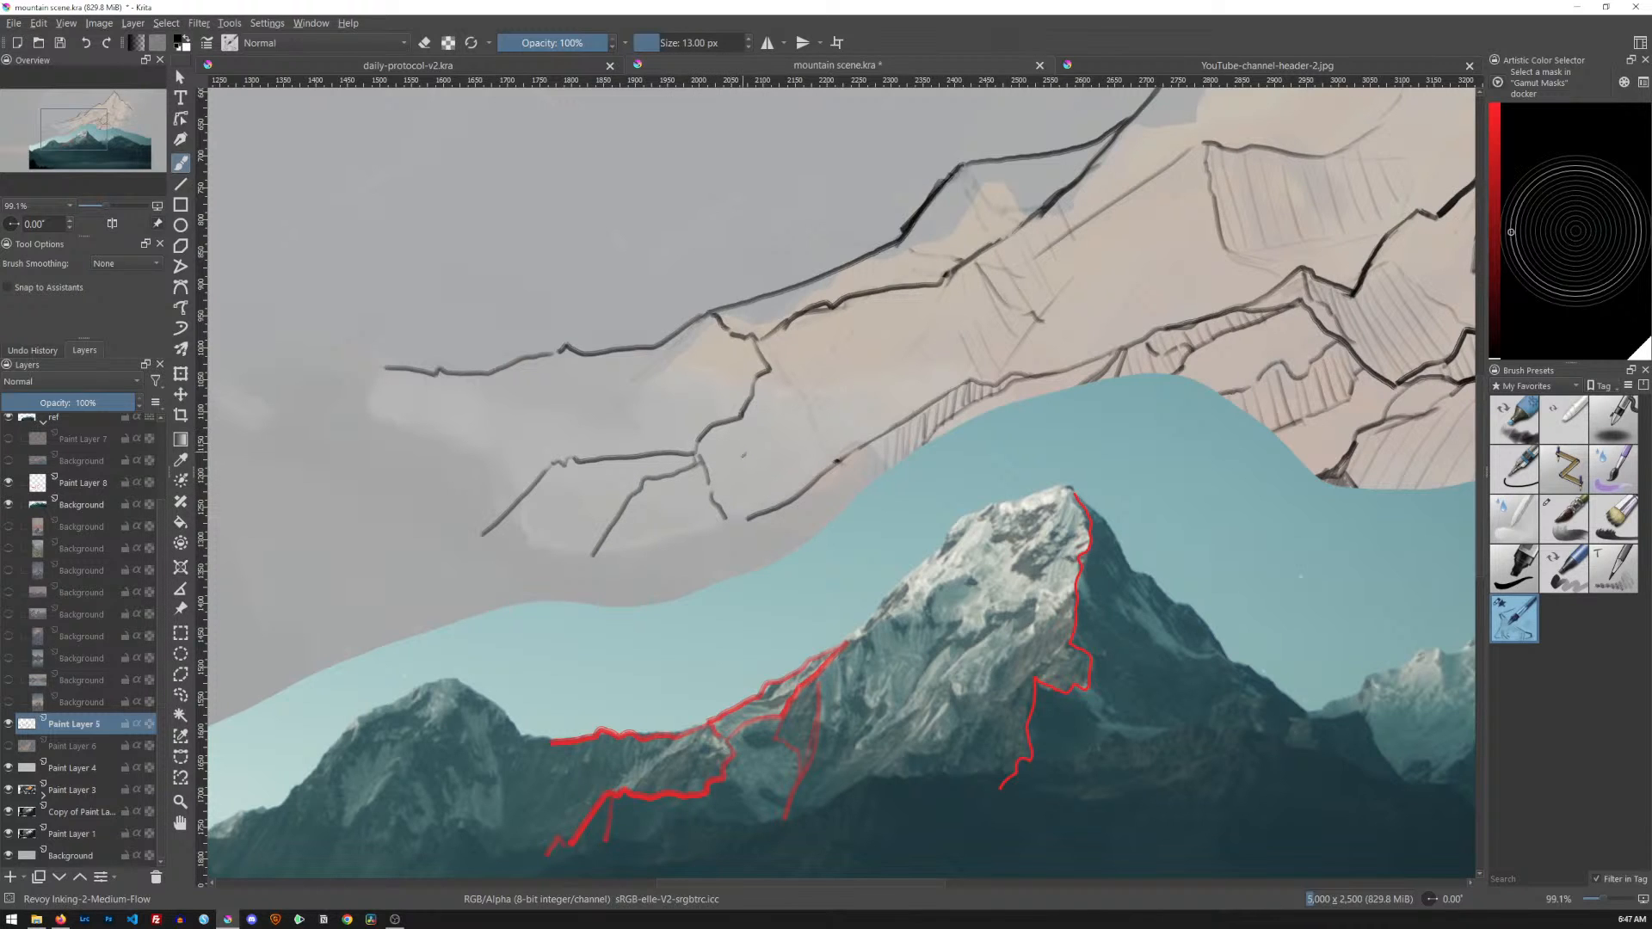
{"action": "mouse_move", "coordinate": [648, 478]}
{"action": "left_mouse_down"}
{"action": "mouse_move", "coordinate": [710, 434]}
{"action": "mouse_move", "coordinate": [674, 476]}
{"action": "mouse_move", "coordinate": [710, 486]}
{"action": "mouse_move", "coordinate": [725, 518]}
{"action": "left_mouse_up"}
{"action": "key", "text": "e"}
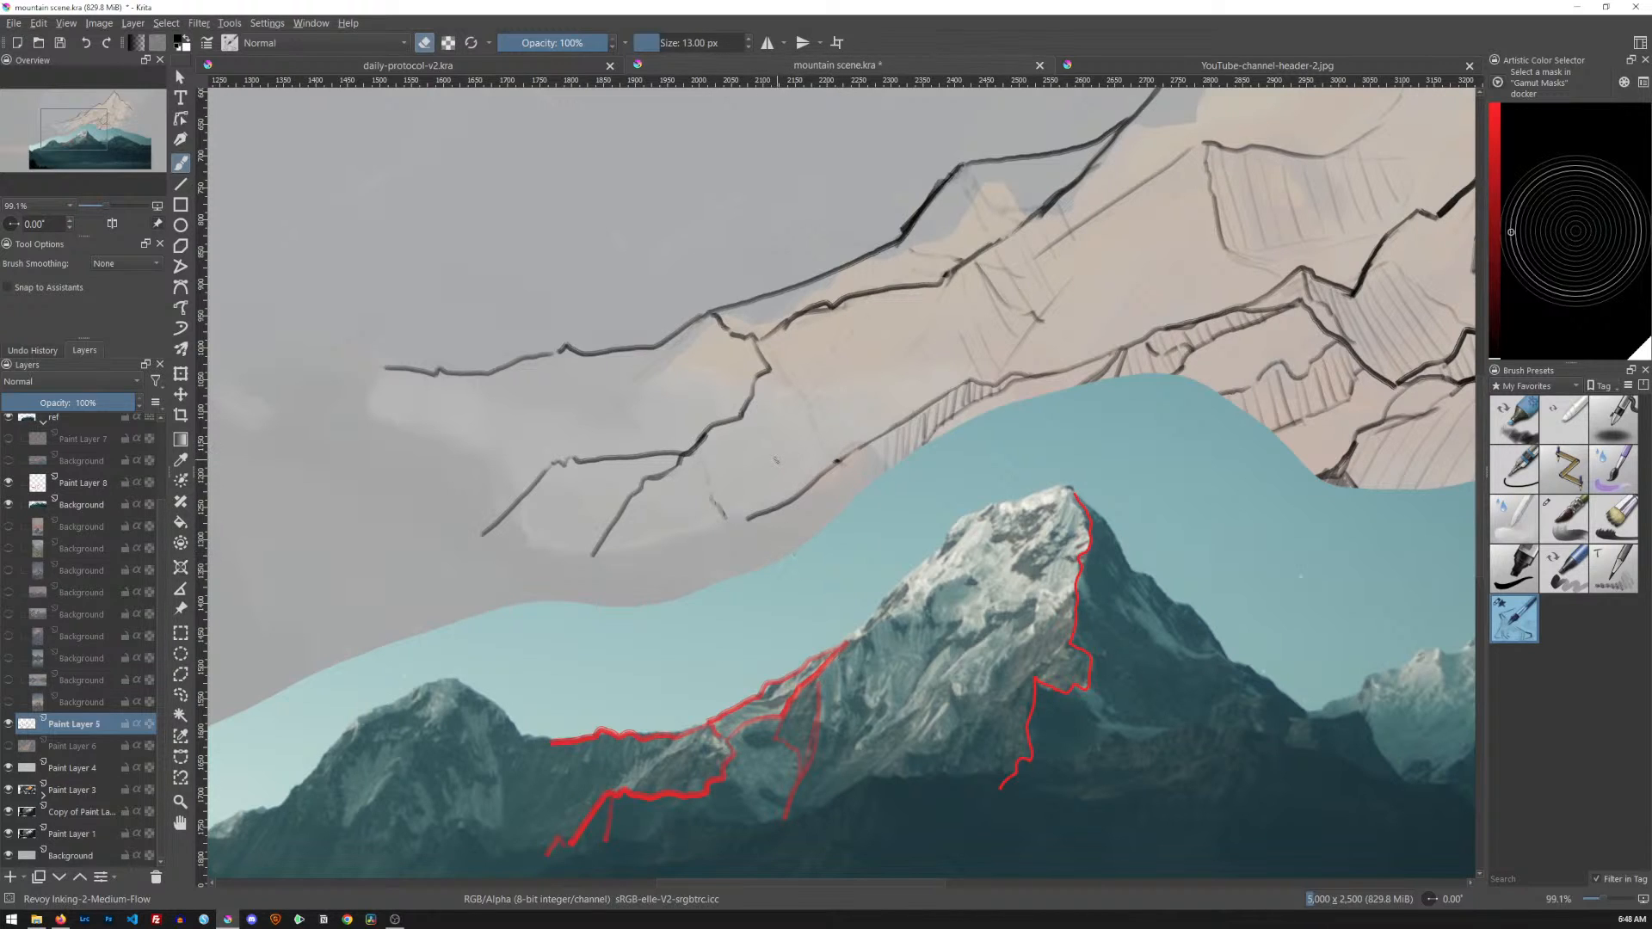
{"action": "key", "text": "e"}
Draw an inner plane edge from the middle ridge down to the end of the lower slope line
{"action": "left_click_drag", "start_coordinate": [841, 304], "coordinate": [827, 338]}
{"action": "key", "text": "ctrl+z"}
{"action": "left_click_drag", "start_coordinate": [826, 318], "coordinate": [804, 345]}
{"action": "left_click_drag", "start_coordinate": [841, 411], "coordinate": [763, 516]}
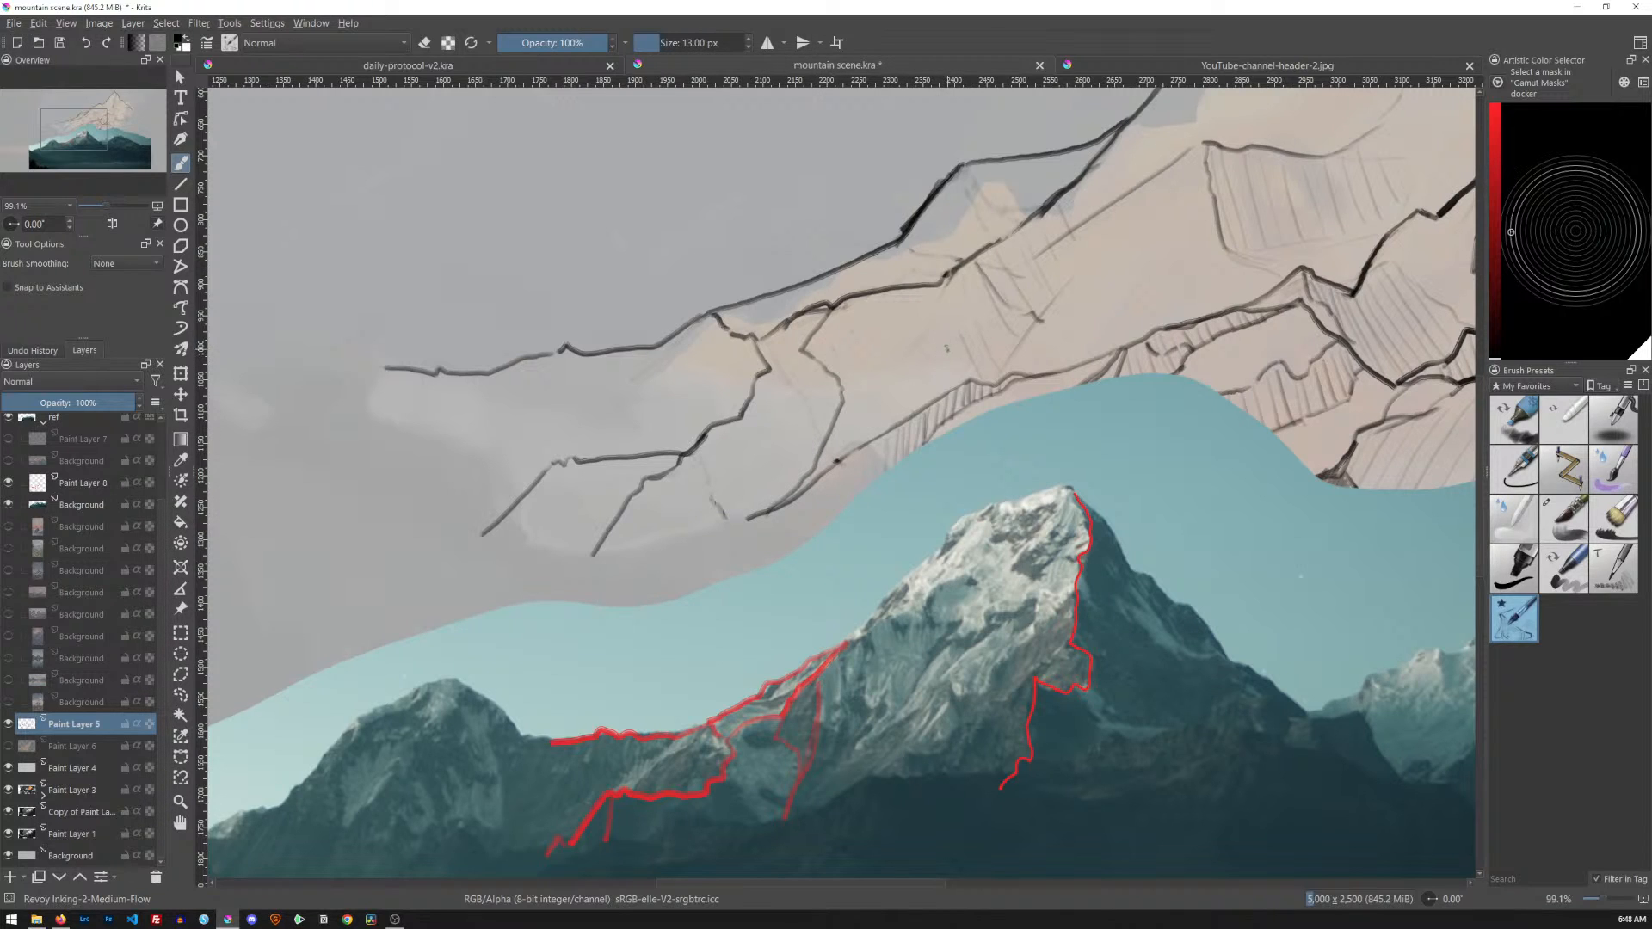
Try to outline and hatch the plane between the inner edge and the ridge corner
{"action": "left_click_drag", "start_coordinate": [940, 284], "coordinate": [808, 481]}
{"action": "mouse_move", "coordinate": [842, 312]}
{"action": "left_mouse_down"}
{"action": "mouse_move", "coordinate": [813, 353]}
{"action": "mouse_move", "coordinate": [852, 395]}
{"action": "left_mouse_up"}
{"action": "mouse_move", "coordinate": [904, 317]}
{"action": "left_mouse_down"}
{"action": "mouse_move", "coordinate": [842, 418]}
{"action": "mouse_move", "coordinate": [894, 356]}
{"action": "left_mouse_up"}
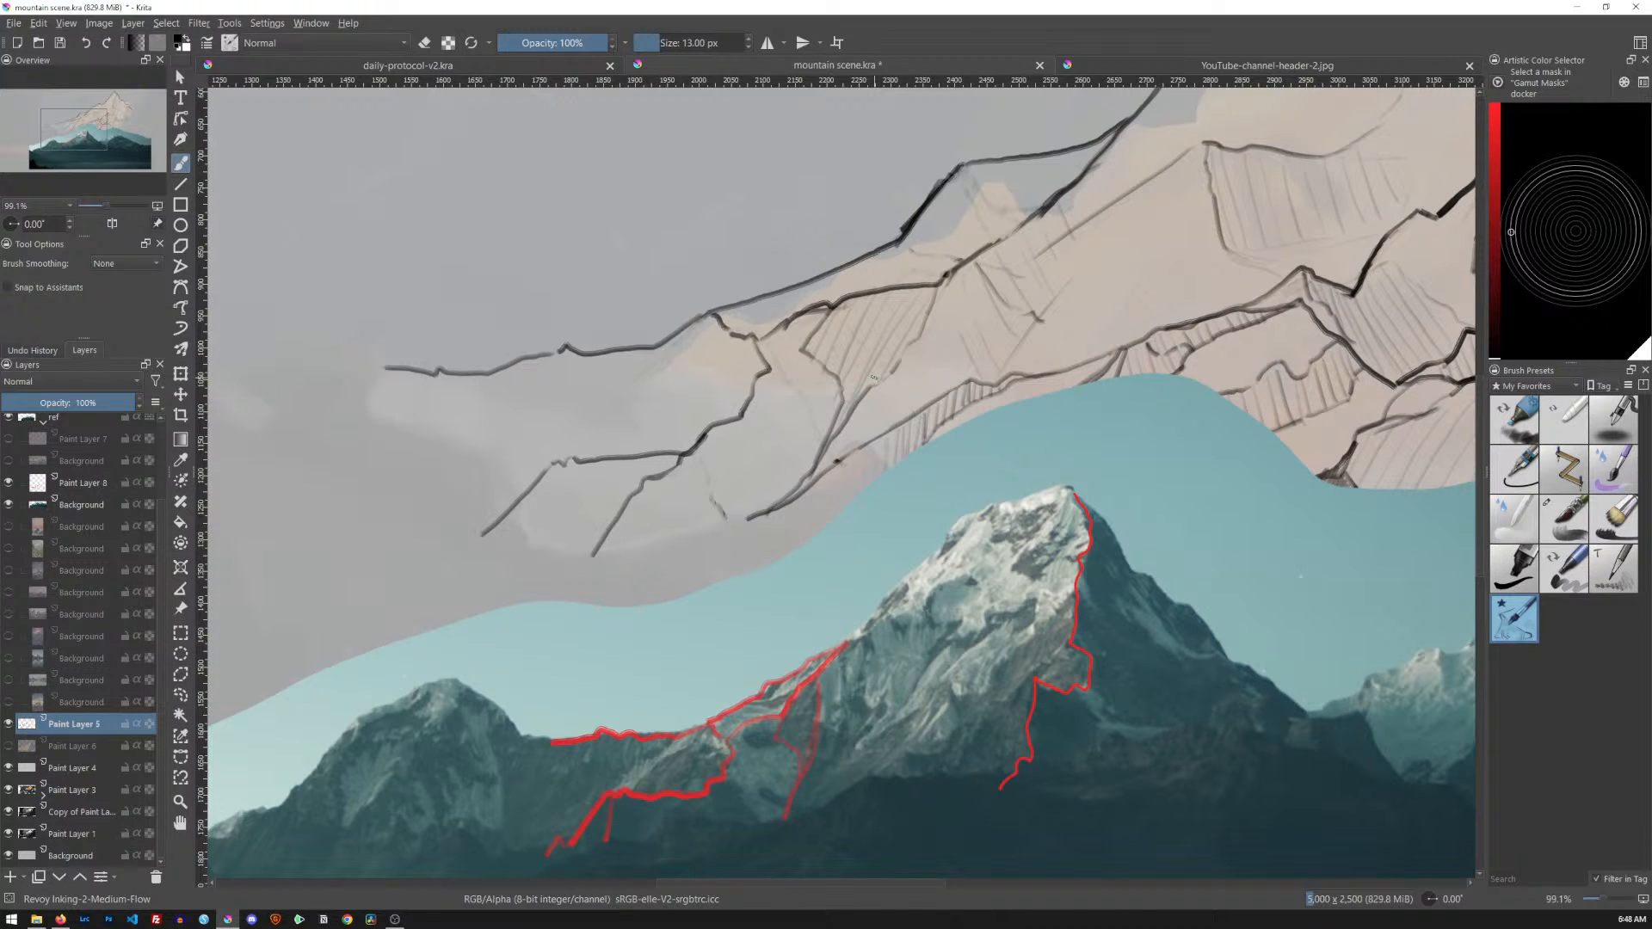
{"action": "key", "text": "ctrl+z"}
{"action": "key", "text": "ctrl+z"}
{"action": "key", "text": "ctrl+z"}
{"action": "key", "text": "ctrl+z"}
Erase the old cross-hatching and loose guide lines on the slope below the ridge corner with a 74.27 px eraser
{"action": "key", "text": "e"}
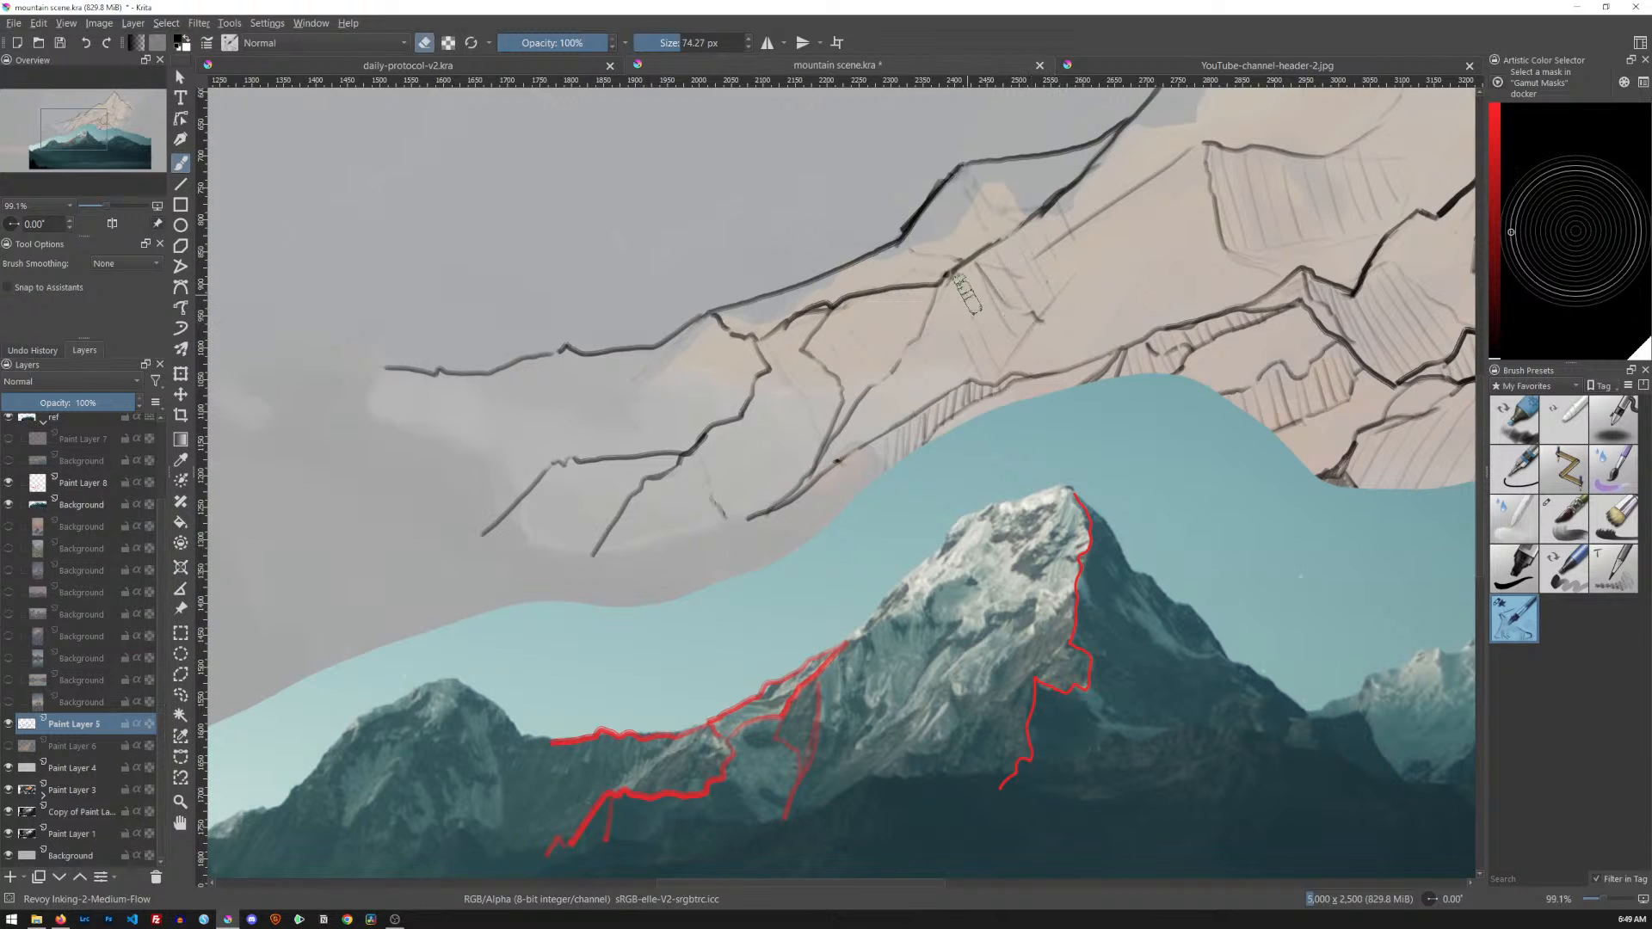
{"action": "mouse_move", "coordinate": [988, 282]}
{"action": "left_mouse_down"}
{"action": "mouse_move", "coordinate": [1041, 261]}
{"action": "mouse_move", "coordinate": [987, 325]}
{"action": "mouse_move", "coordinate": [1034, 306]}
{"action": "mouse_move", "coordinate": [985, 349]}
{"action": "mouse_move", "coordinate": [952, 362]}
{"action": "mouse_move", "coordinate": [927, 312]}
{"action": "mouse_move", "coordinate": [840, 423]}
{"action": "mouse_move", "coordinate": [869, 400]}
{"action": "left_mouse_up"}
{"action": "key", "text": "e"}
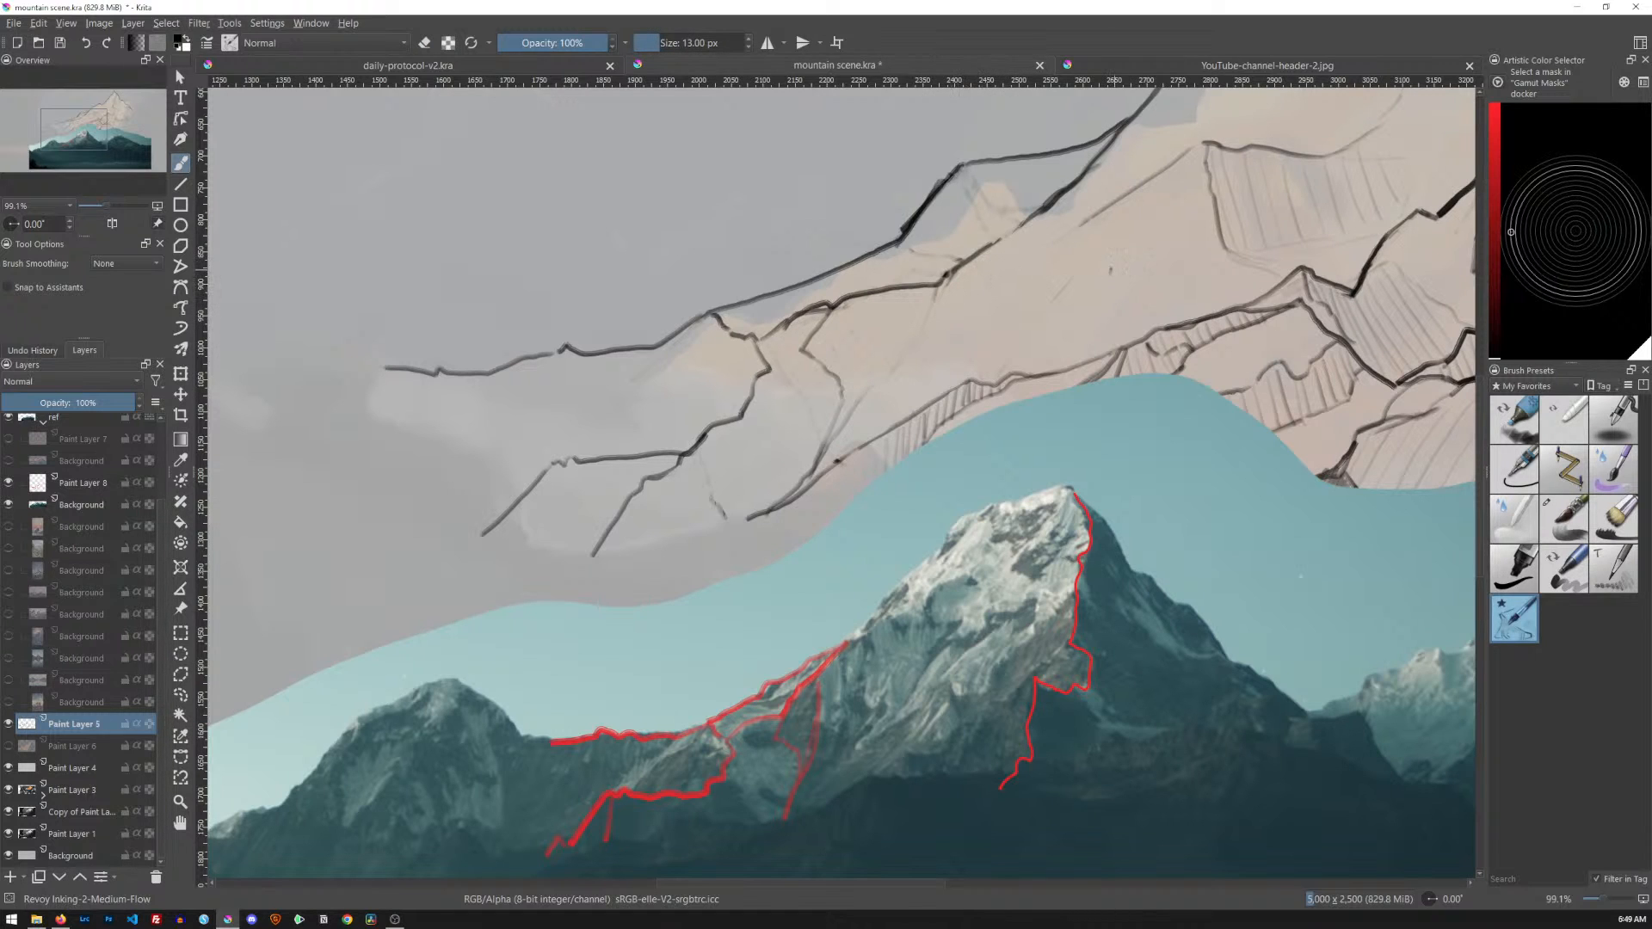
Extend the ridge line above the corner and hatch the cleared slope beneath it with near-vertical strokes
{"action": "left_click_drag", "start_coordinate": [1133, 197], "coordinate": [1069, 234]}
{"action": "left_click_drag", "start_coordinate": [994, 267], "coordinate": [971, 275]}
{"action": "left_click_drag", "start_coordinate": [946, 287], "coordinate": [957, 386]}
{"action": "left_click_drag", "start_coordinate": [991, 265], "coordinate": [1005, 371]}
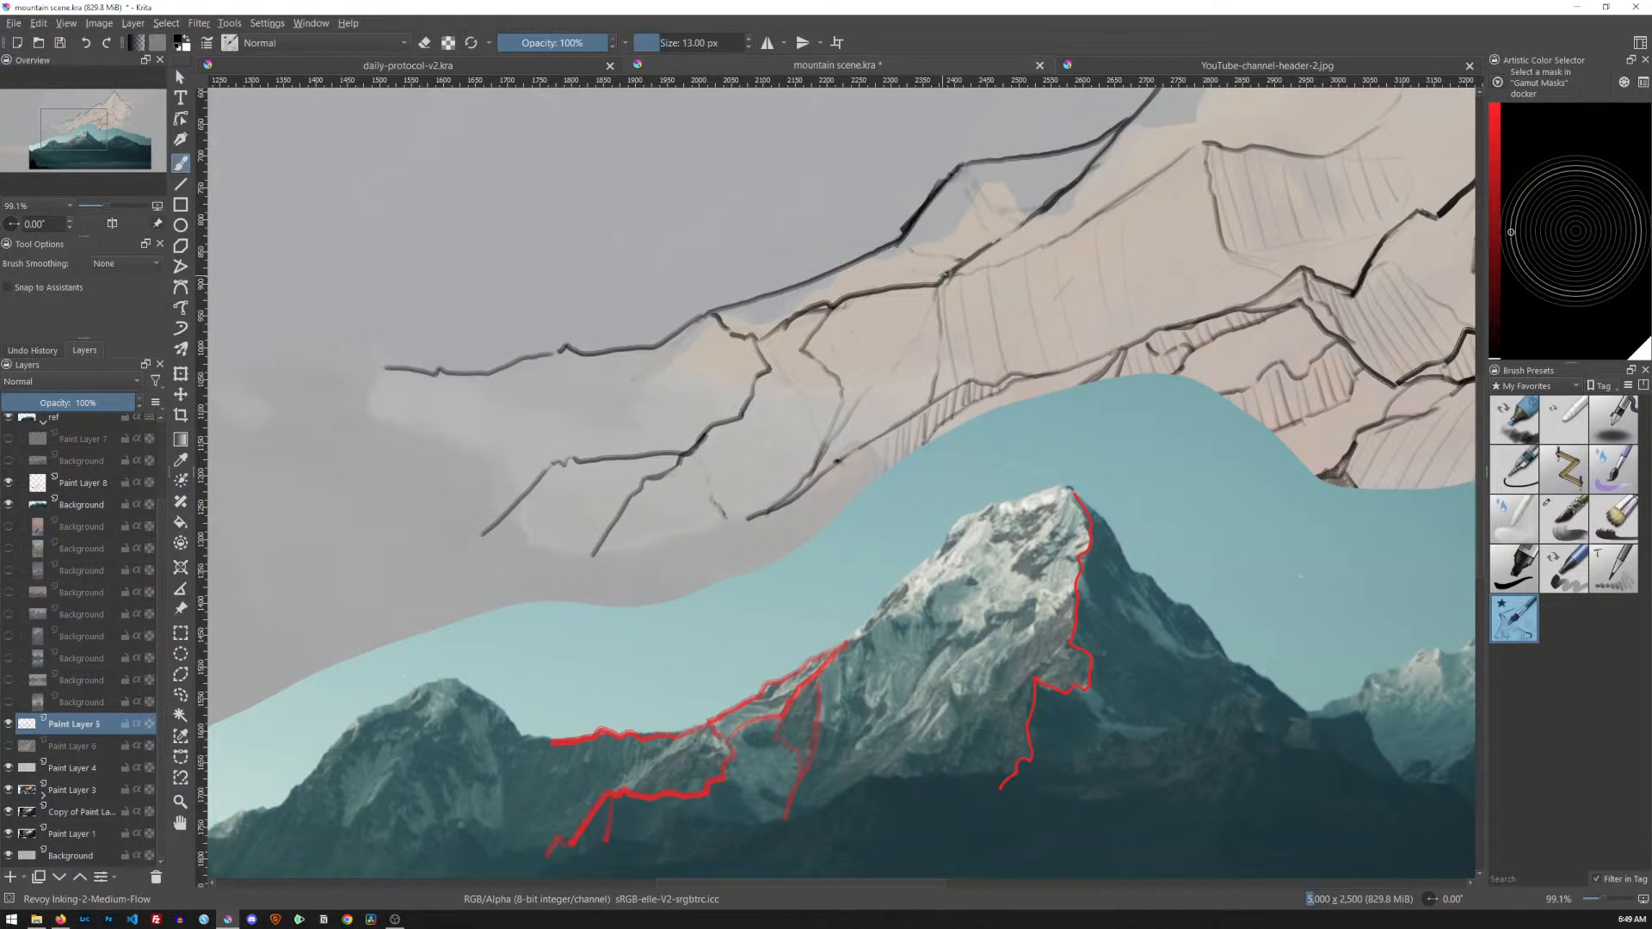
Draw a dark plane edge from the ridge corner straight down to the lower ridge and tidy the line at the corner
{"action": "left_click_drag", "start_coordinate": [944, 271], "coordinate": [929, 396]}
{"action": "left_click_drag", "start_coordinate": [944, 273], "coordinate": [900, 288]}
{"action": "key", "text": "e"}
{"action": "left_click_drag", "start_coordinate": [937, 282], "coordinate": [910, 288]}
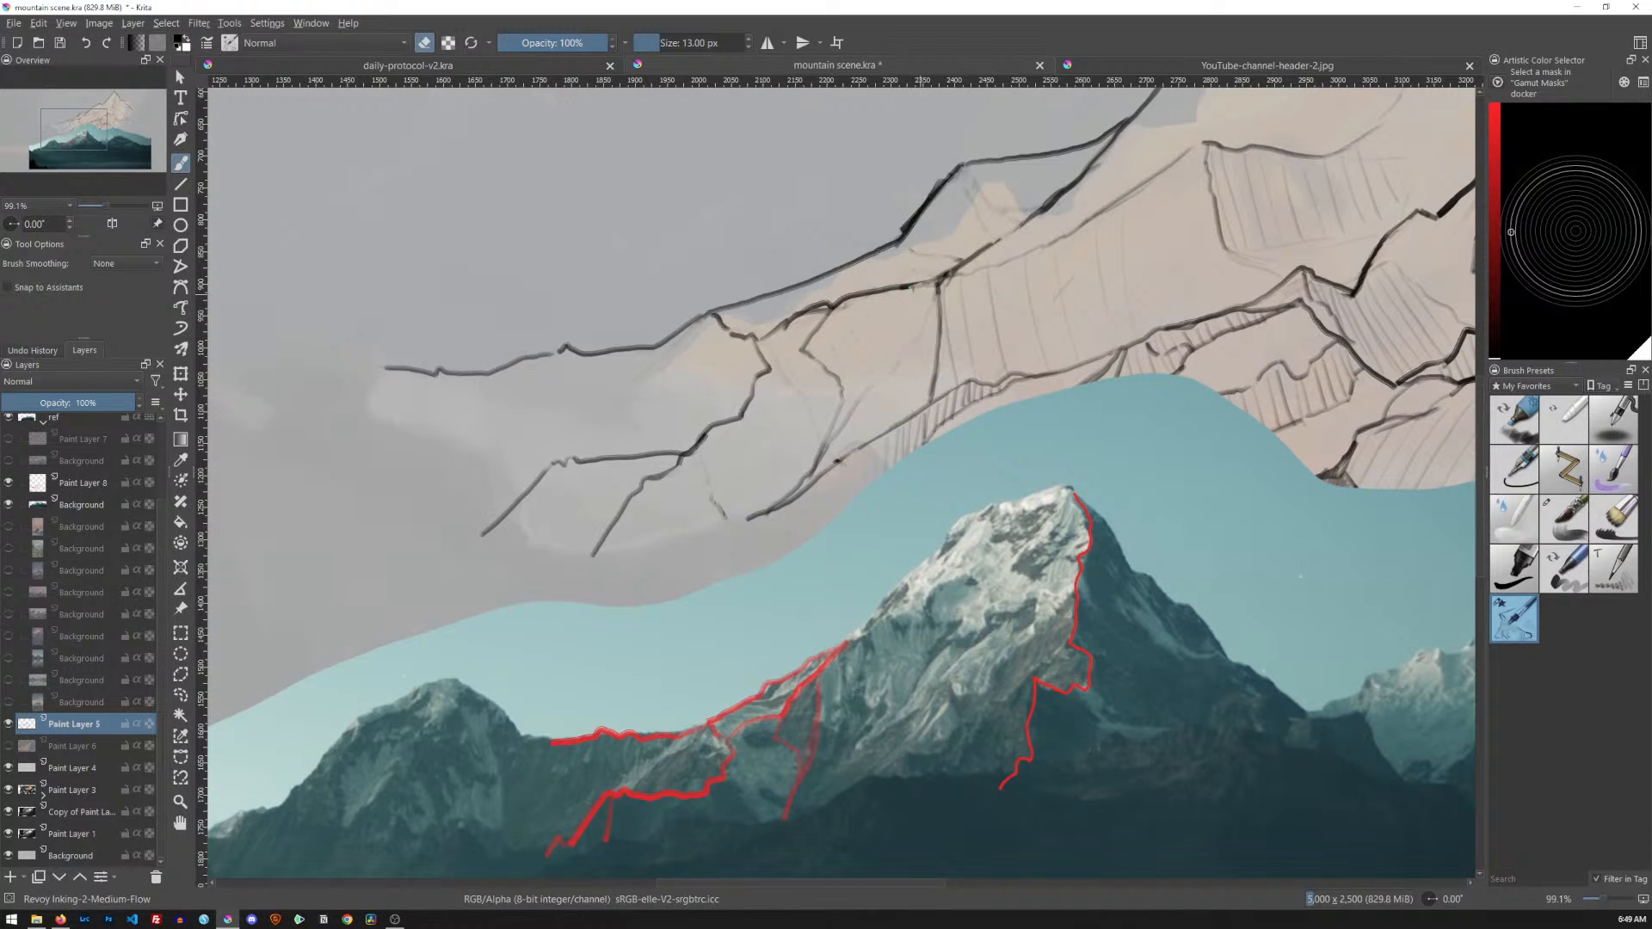
{"action": "key", "text": "e"}
Erase the upper part of the inner plane edge below the middle ridge
{"action": "key", "text": "e"}
{"action": "mouse_move", "coordinate": [830, 310]}
{"action": "left_mouse_down"}
{"action": "mouse_move", "coordinate": [786, 328]}
{"action": "mouse_move", "coordinate": [822, 331]}
{"action": "mouse_move", "coordinate": [839, 389]}
{"action": "left_mouse_up"}
{"action": "key", "text": "e"}
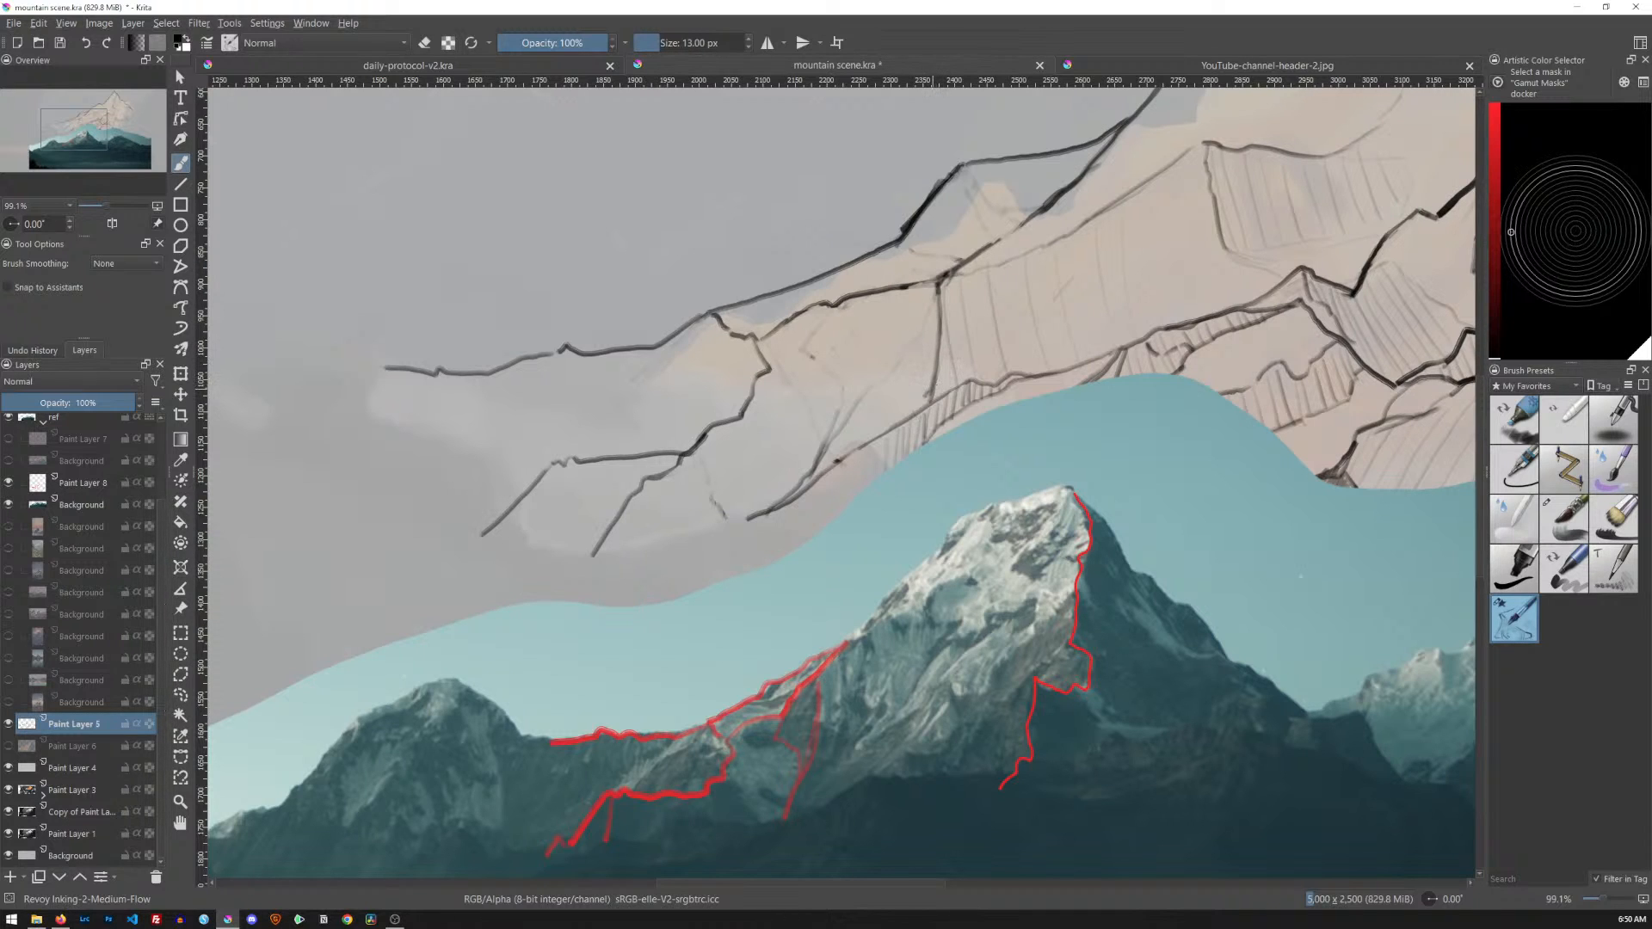
Draw a plane edge from the foot of the vertical edge toward the lower slope line and clean up where they meet
{"action": "left_click_drag", "start_coordinate": [921, 402], "coordinate": [873, 444]}
{"action": "key", "text": "e"}
{"action": "left_click", "coordinate": [933, 395]}
{"action": "key", "text": "e"}
{"action": "key", "text": "e"}
{"action": "key", "text": "e"}
Hatch the large left plane with parallel slanted strokes from the lower left foot up to the vertical edge
{"action": "mouse_move", "coordinate": [614, 526]}
{"action": "left_mouse_down"}
{"action": "mouse_move", "coordinate": [633, 553]}
{"action": "mouse_move", "coordinate": [663, 549]}
{"action": "left_mouse_up"}
{"action": "mouse_move", "coordinate": [654, 481]}
{"action": "left_mouse_down"}
{"action": "mouse_move", "coordinate": [662, 546]}
{"action": "mouse_move", "coordinate": [698, 546]}
{"action": "left_mouse_up"}
{"action": "mouse_move", "coordinate": [689, 464]}
{"action": "left_mouse_down"}
{"action": "mouse_move", "coordinate": [725, 530]}
{"action": "mouse_move", "coordinate": [746, 520]}
{"action": "left_mouse_up"}
{"action": "left_click_drag", "start_coordinate": [728, 433], "coordinate": [762, 502]}
{"action": "left_click_drag", "start_coordinate": [753, 402], "coordinate": [798, 484]}
{"action": "mouse_move", "coordinate": [771, 347]}
{"action": "left_mouse_down"}
{"action": "mouse_move", "coordinate": [821, 444]}
{"action": "mouse_move", "coordinate": [842, 430]}
{"action": "left_mouse_up"}
{"action": "mouse_move", "coordinate": [820, 319]}
{"action": "left_mouse_down"}
{"action": "mouse_move", "coordinate": [866, 401]}
{"action": "mouse_move", "coordinate": [892, 378]}
{"action": "left_mouse_up"}
{"action": "mouse_move", "coordinate": [879, 308]}
{"action": "left_mouse_down"}
{"action": "mouse_move", "coordinate": [909, 362]}
{"action": "mouse_move", "coordinate": [920, 344]}
{"action": "left_mouse_up"}
{"action": "mouse_move", "coordinate": [911, 303]}
{"action": "left_mouse_down"}
{"action": "mouse_move", "coordinate": [925, 337]}
{"action": "mouse_move", "coordinate": [931, 319]}
{"action": "left_mouse_up"}
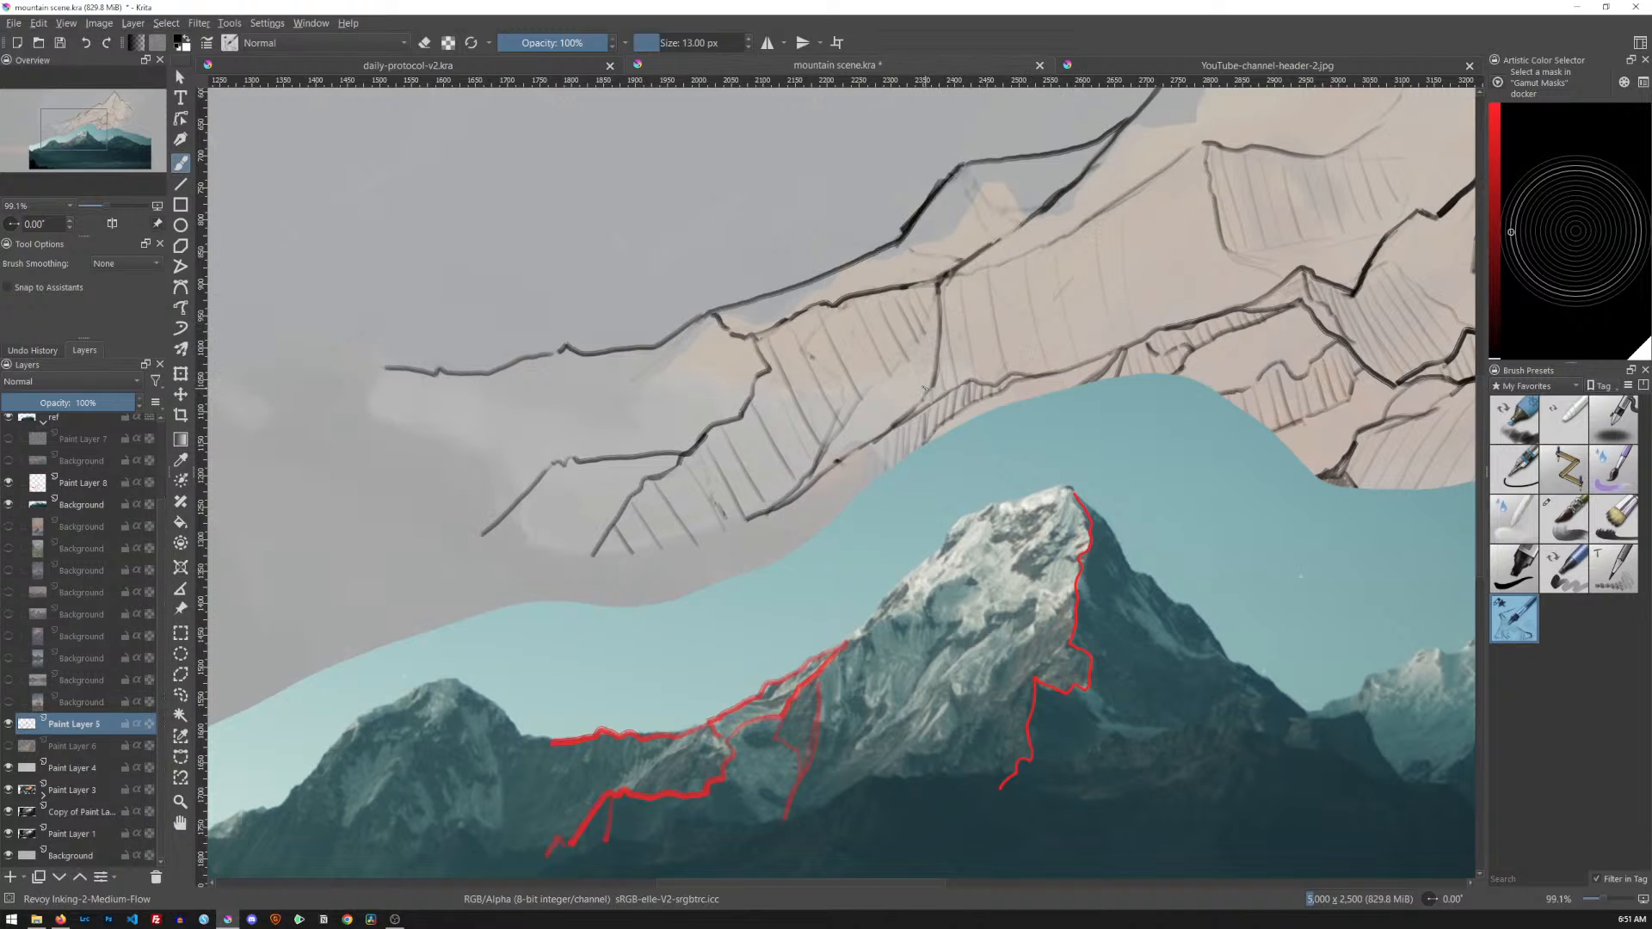
Hatch the narrow wedge along the vertical edge densely, and add strokes below the lower slope line
{"action": "mouse_move", "coordinate": [914, 389]}
{"action": "left_mouse_down"}
{"action": "mouse_move", "coordinate": [867, 389]}
{"action": "mouse_move", "coordinate": [937, 279]}
{"action": "left_mouse_up"}
{"action": "mouse_move", "coordinate": [935, 351]}
{"action": "left_mouse_down"}
{"action": "mouse_move", "coordinate": [895, 371]}
{"action": "mouse_move", "coordinate": [831, 455]}
{"action": "left_mouse_up"}
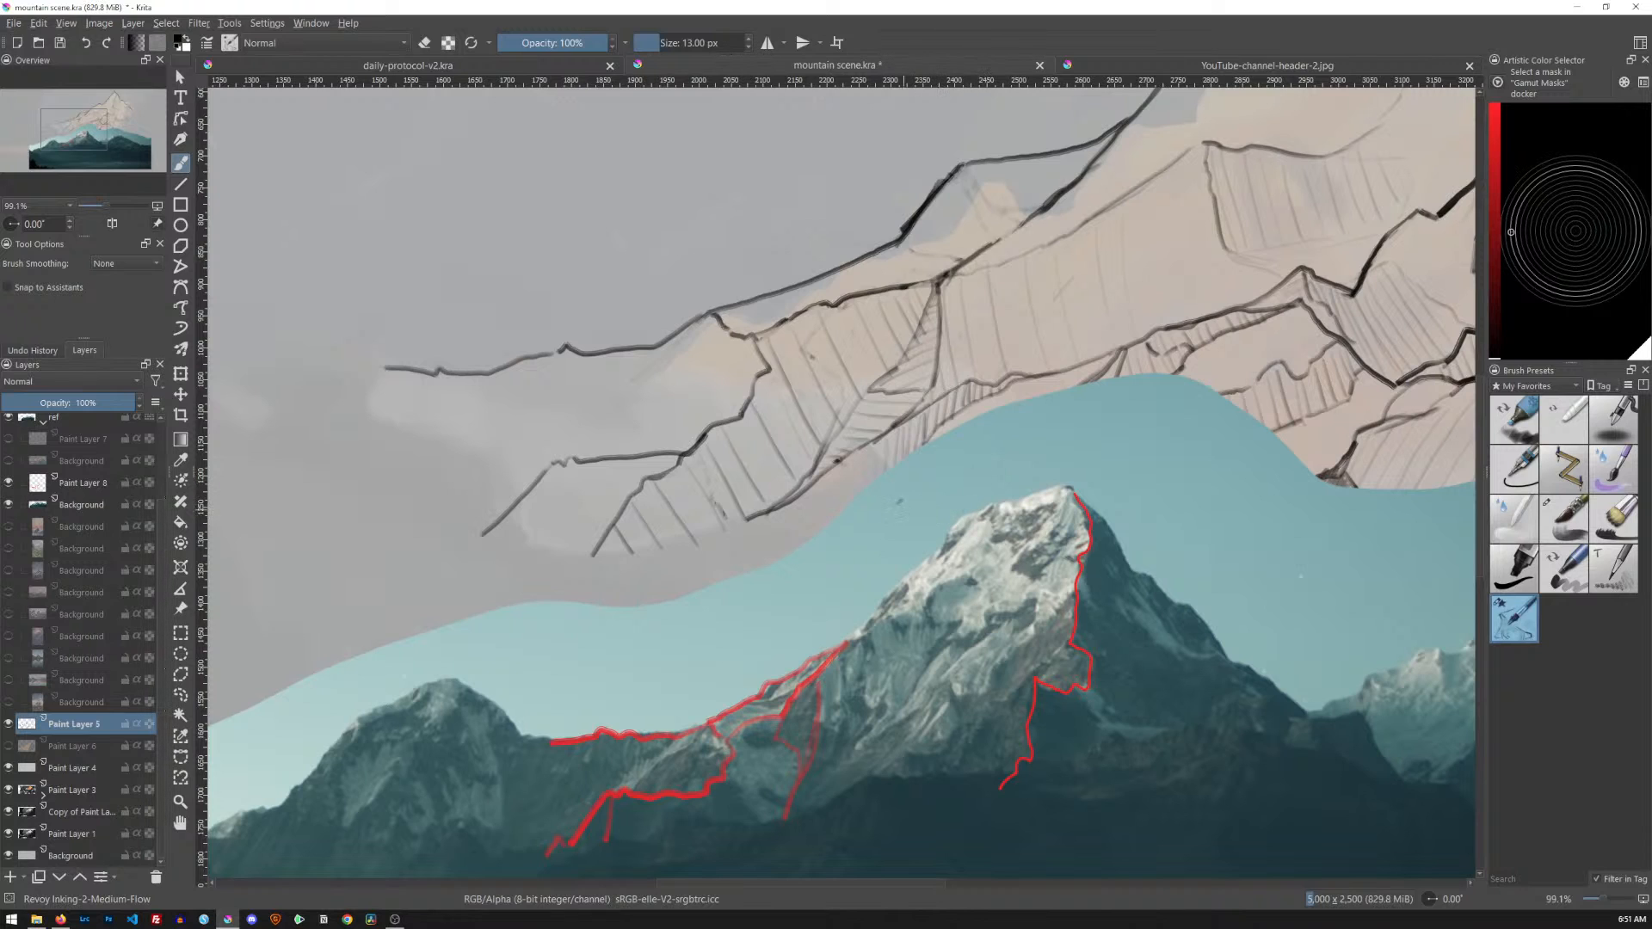
{"action": "left_click_drag", "start_coordinate": [864, 460], "coordinate": [782, 558]}
Extend the lower left branch downward and hatch the planes on both sides of it
{"action": "mouse_move", "coordinate": [576, 580]}
{"action": "left_mouse_down"}
{"action": "mouse_move", "coordinate": [553, 602]}
{"action": "mouse_move", "coordinate": [651, 604]}
{"action": "left_mouse_up"}
{"action": "left_click_drag", "start_coordinate": [638, 493], "coordinate": [566, 598]}
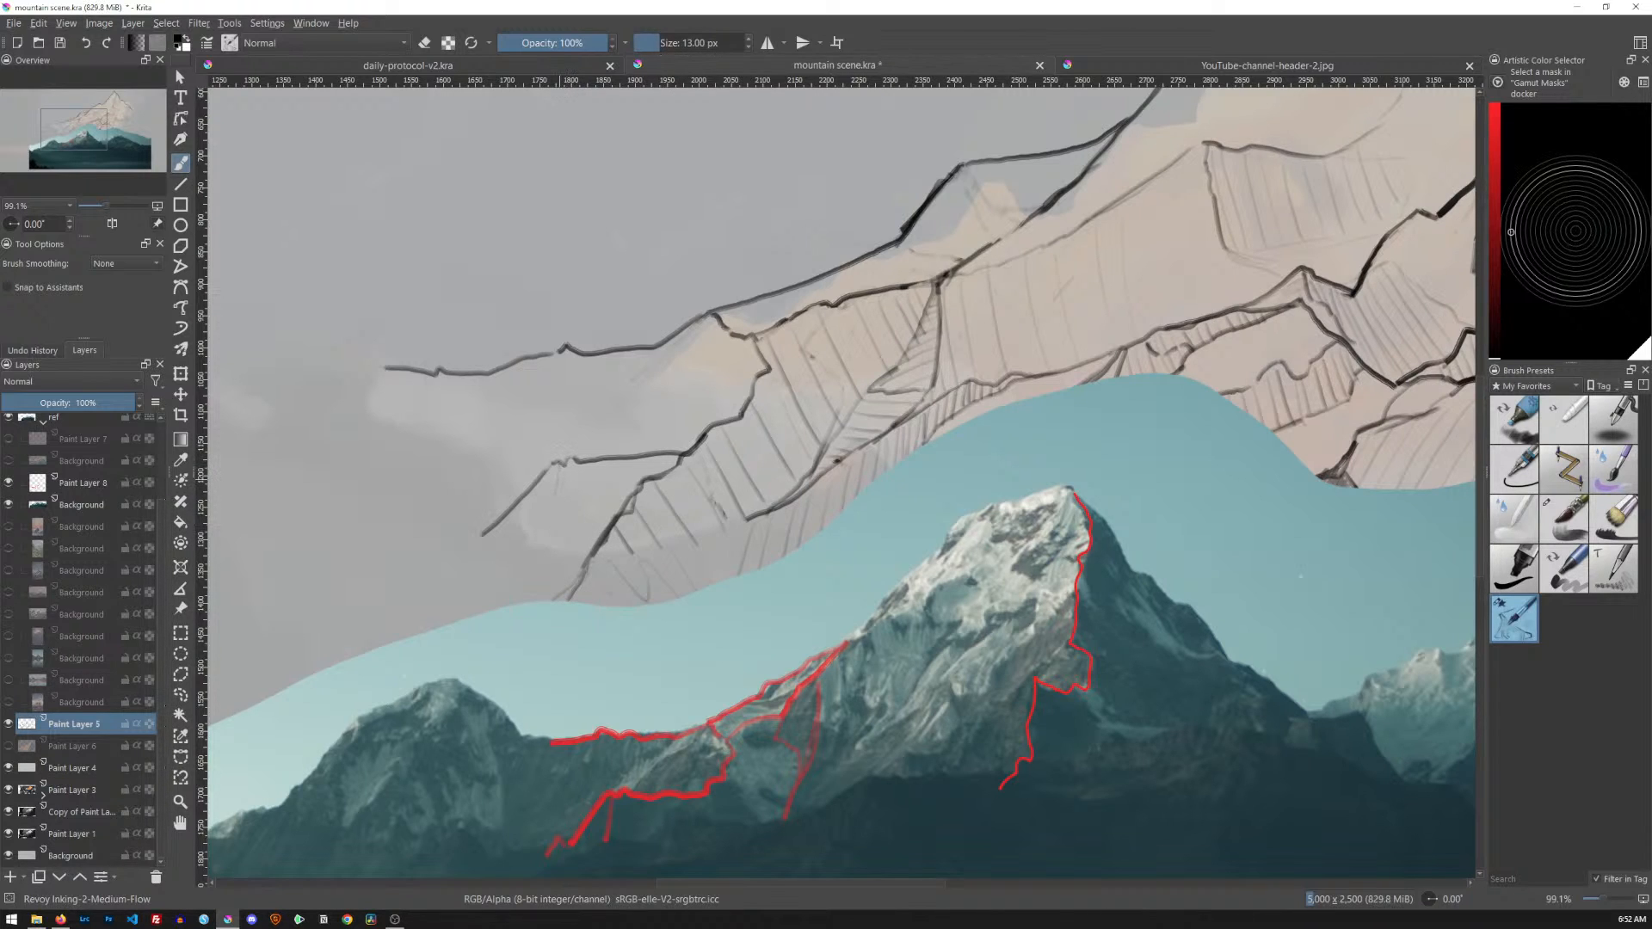
{"action": "left_click_drag", "start_coordinate": [557, 502], "coordinate": [544, 590]}
{"action": "mouse_move", "coordinate": [573, 472]}
{"action": "left_mouse_down"}
{"action": "mouse_move", "coordinate": [573, 567]}
{"action": "mouse_move", "coordinate": [596, 550]}
{"action": "left_mouse_up"}
{"action": "mouse_move", "coordinate": [614, 467]}
{"action": "left_mouse_down"}
{"action": "mouse_move", "coordinate": [610, 524]}
{"action": "mouse_move", "coordinate": [622, 506]}
{"action": "left_mouse_up"}
{"action": "mouse_move", "coordinate": [637, 460]}
{"action": "left_mouse_down"}
{"action": "mouse_move", "coordinate": [633, 491]}
{"action": "mouse_move", "coordinate": [660, 477]}
{"action": "left_mouse_up"}
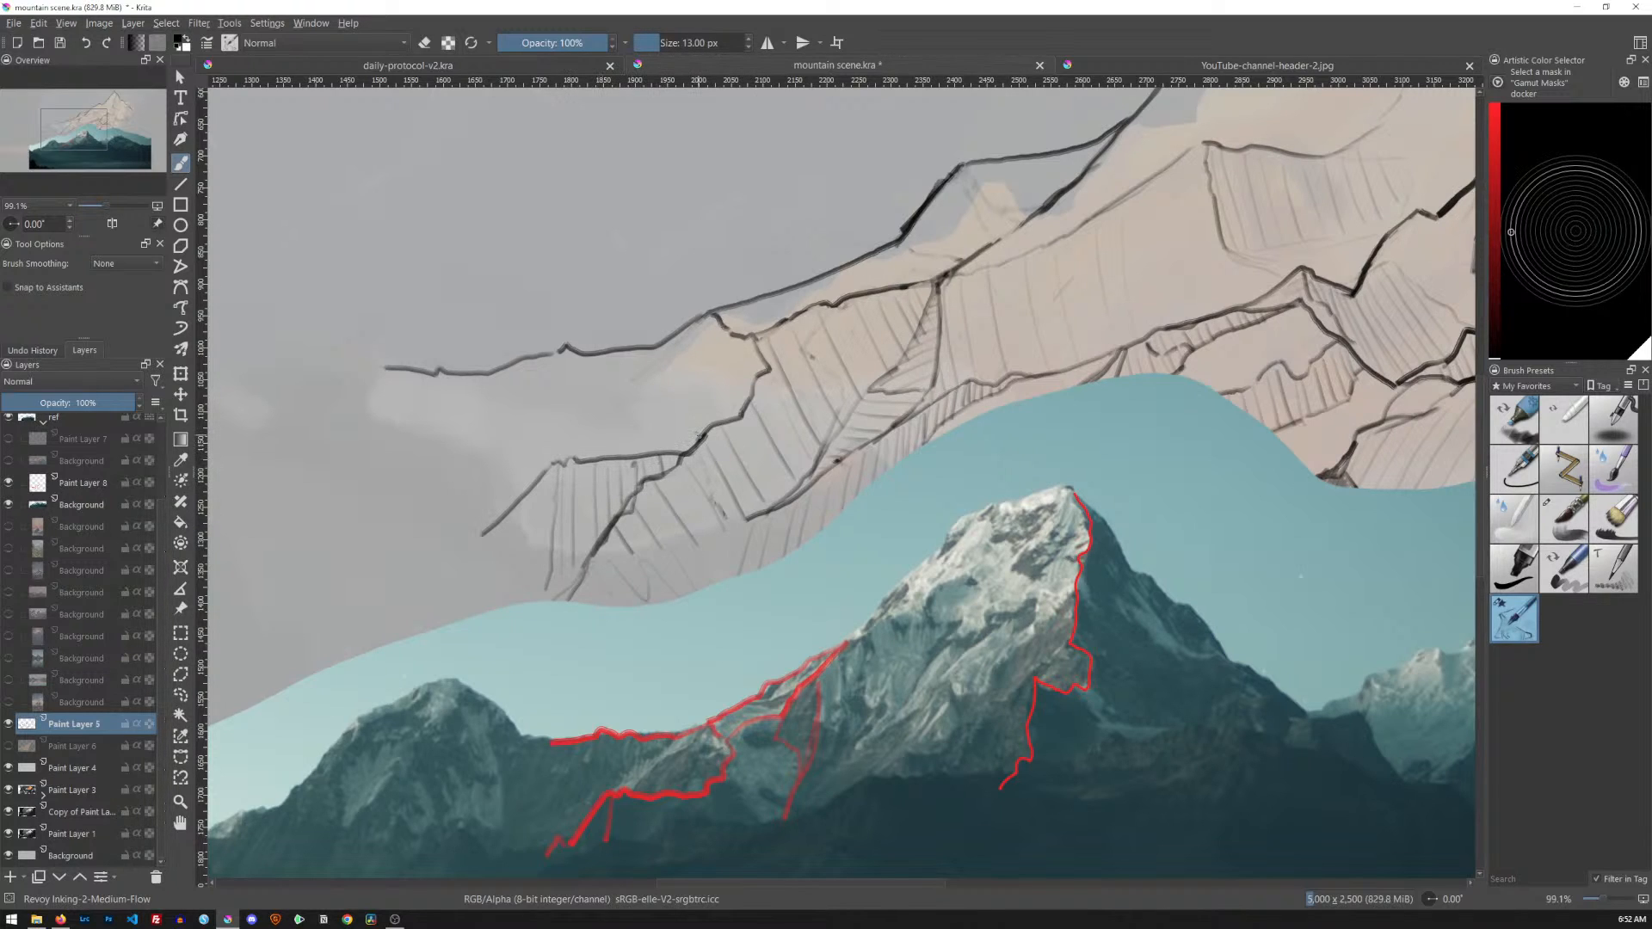
Add light slanted hatching on the outer left slope above the foot and save the document
{"action": "left_click_drag", "start_coordinate": [663, 353], "coordinate": [565, 457]}
{"action": "left_click_drag", "start_coordinate": [655, 397], "coordinate": [604, 464]}
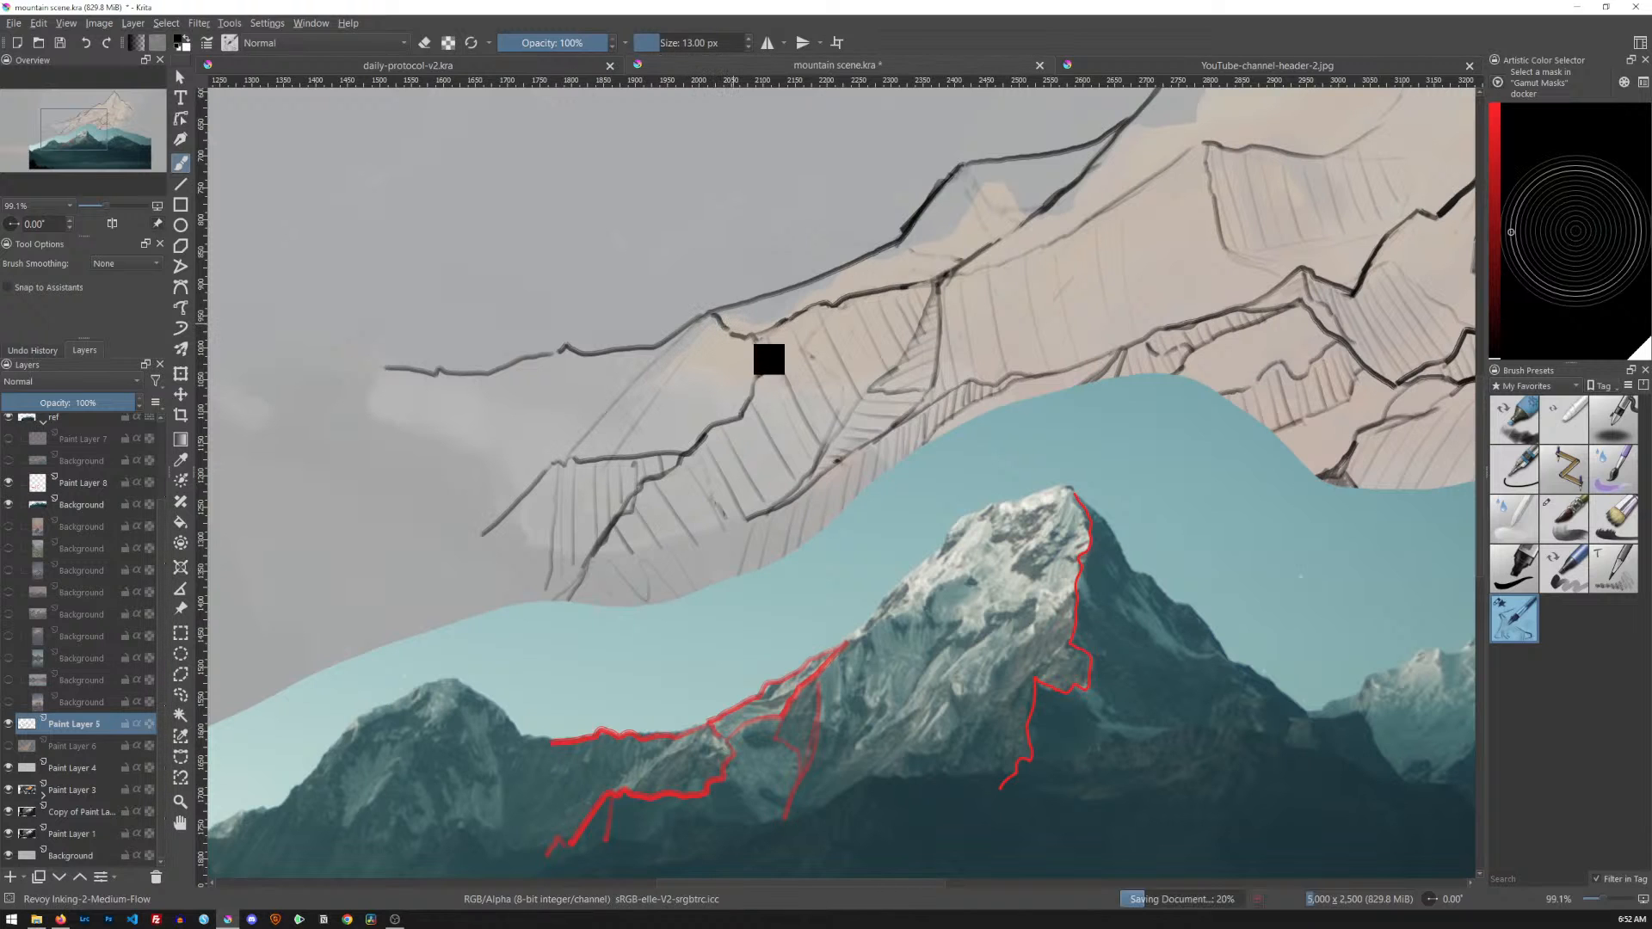
{"action": "key", "text": "ctrl+s"}
{"action": "left_click", "coordinate": [1099, 525]}
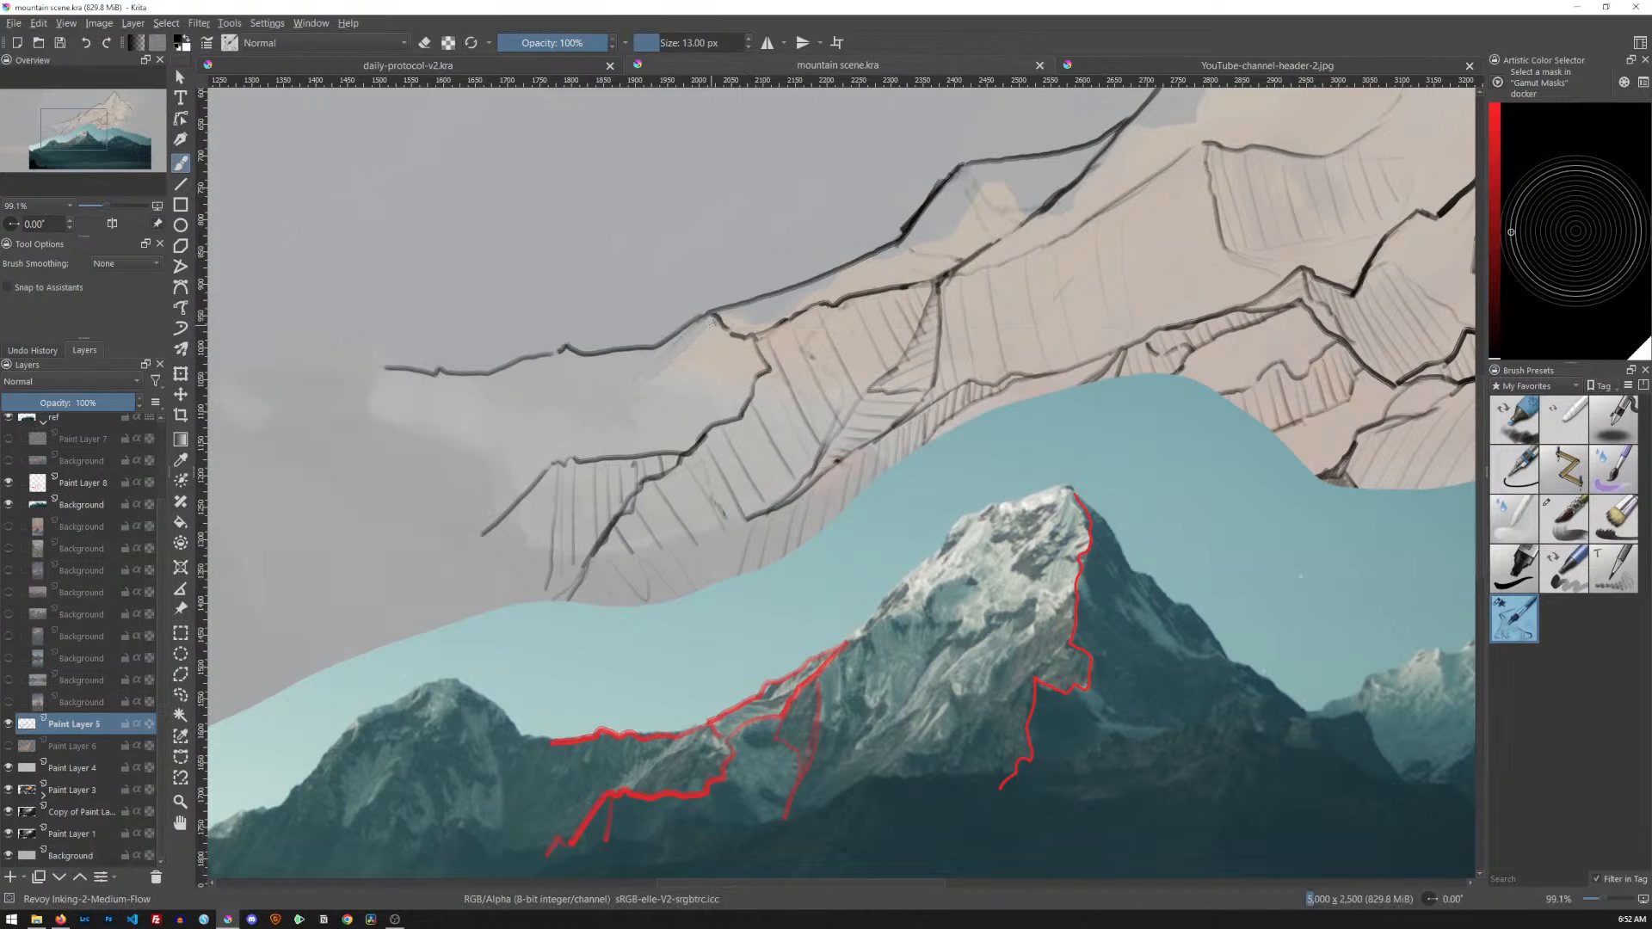
Hatch the outer left slope with long slanted strokes from the ridge notch down toward the foot
{"action": "left_click_drag", "start_coordinate": [715, 320], "coordinate": [717, 325]}
{"action": "left_click_drag", "start_coordinate": [679, 363], "coordinate": [650, 440]}
{"action": "mouse_move", "coordinate": [656, 369]}
{"action": "left_mouse_down"}
{"action": "mouse_move", "coordinate": [643, 400]}
{"action": "mouse_move", "coordinate": [527, 485]}
{"action": "left_mouse_up"}
{"action": "left_click_drag", "start_coordinate": [547, 395], "coordinate": [485, 469]}
{"action": "left_click_drag", "start_coordinate": [730, 380], "coordinate": [718, 419]}
Close the base of the small plane under the upper left ridge step and hatch it
{"action": "left_click_drag", "start_coordinate": [905, 246], "coordinate": [979, 249]}
{"action": "mouse_move", "coordinate": [957, 175]}
{"action": "left_mouse_down"}
{"action": "mouse_move", "coordinate": [911, 247]}
{"action": "mouse_move", "coordinate": [929, 244]}
{"action": "left_mouse_up"}
{"action": "mouse_move", "coordinate": [968, 185]}
{"action": "left_mouse_down"}
{"action": "mouse_move", "coordinate": [943, 250]}
{"action": "mouse_move", "coordinate": [992, 239]}
{"action": "left_mouse_up"}
{"action": "left_click_drag", "start_coordinate": [1024, 184], "coordinate": [1005, 234]}
{"action": "left_click_drag", "start_coordinate": [1039, 182], "coordinate": [1026, 216]}
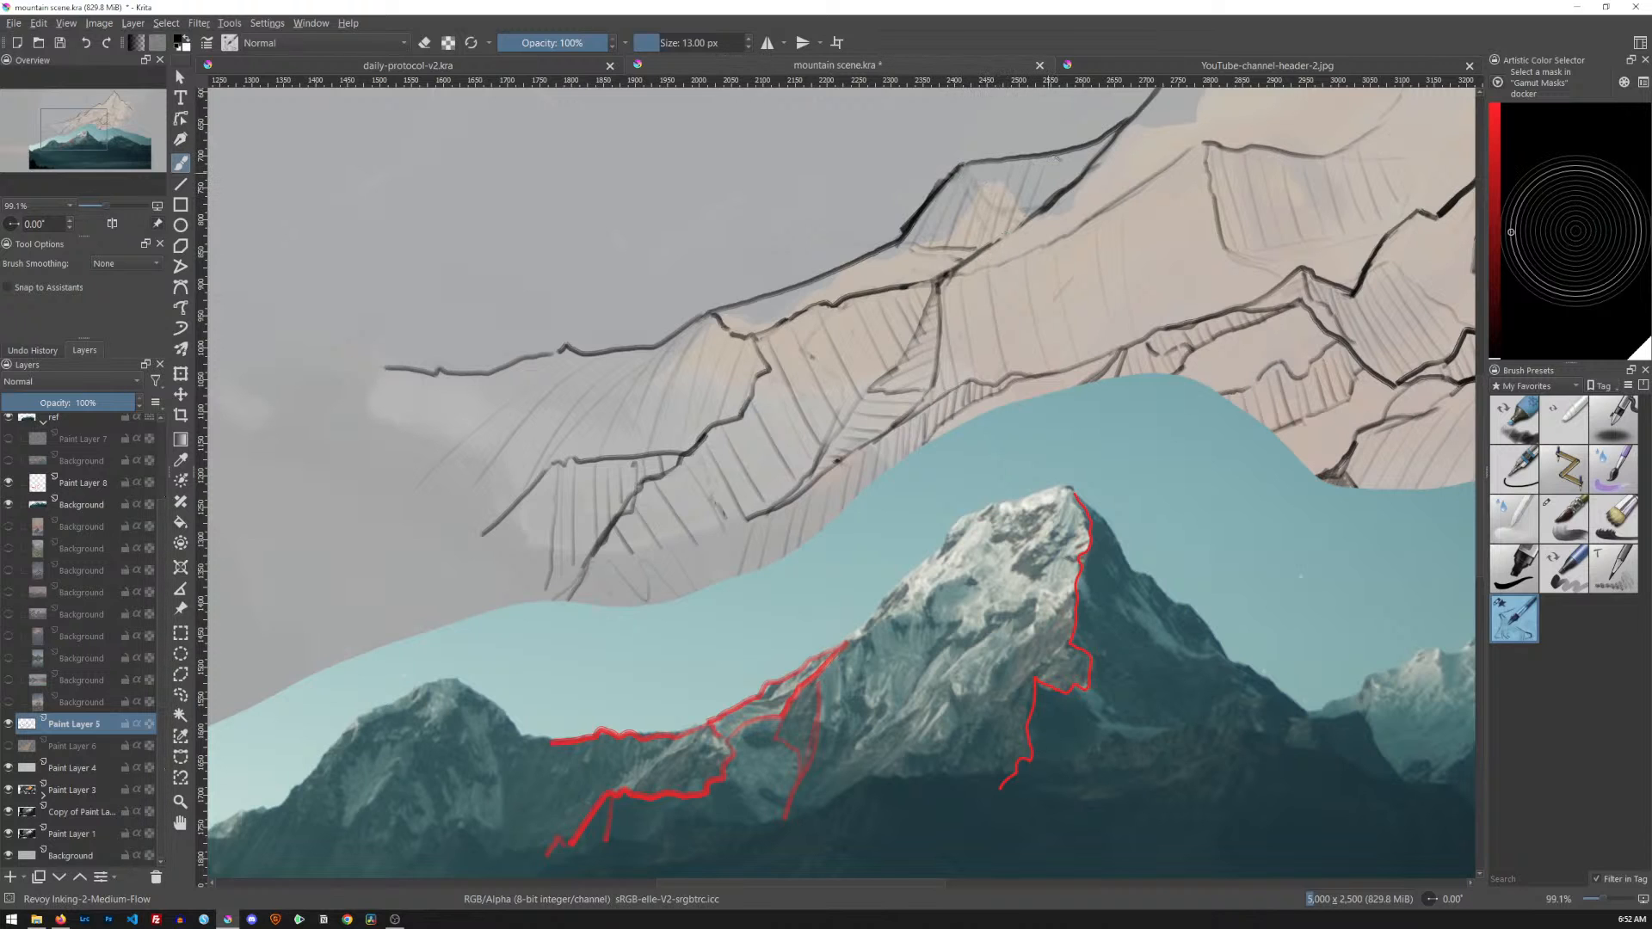
Hide the blue mountain reference photo and its red overlay, and bring the whole canvas into view
{"action": "left_click", "coordinate": [9, 505]}
{"action": "left_click", "coordinate": [9, 482]}
{"action": "left_click_drag", "start_coordinate": [1082, 349], "coordinate": [1002, 469]}
{"action": "left_click_drag", "start_coordinate": [1219, 344], "coordinate": [976, 456]}
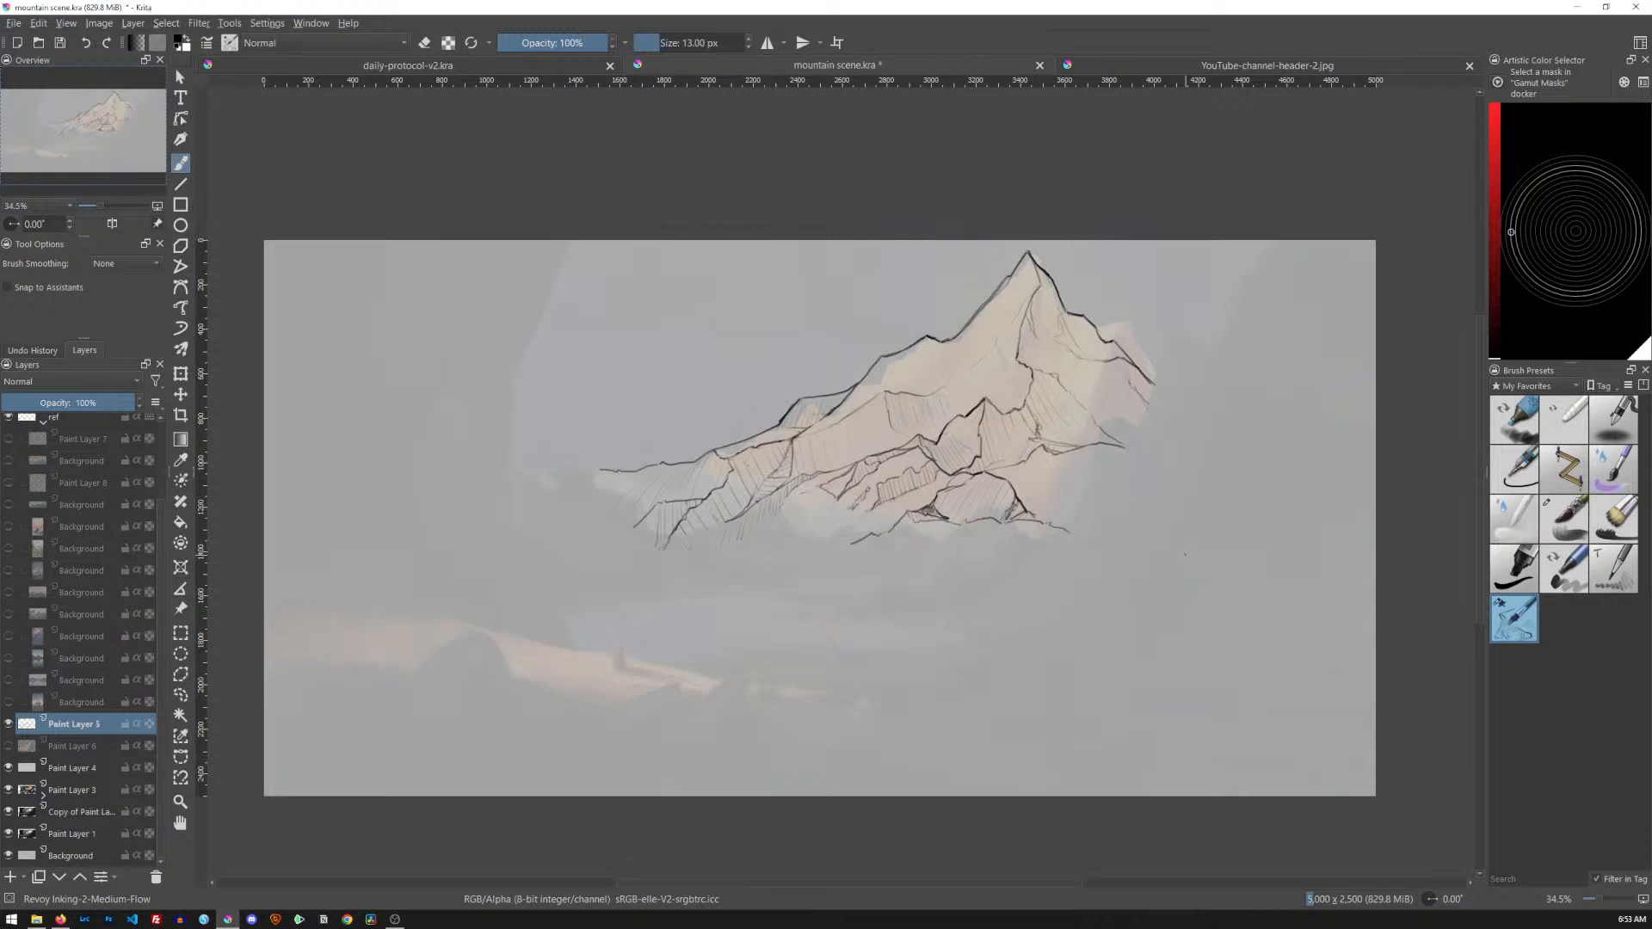
Show Paint Layer 6 and clear its orange and blue color blocking
{"action": "left_click", "coordinate": [8, 746]}
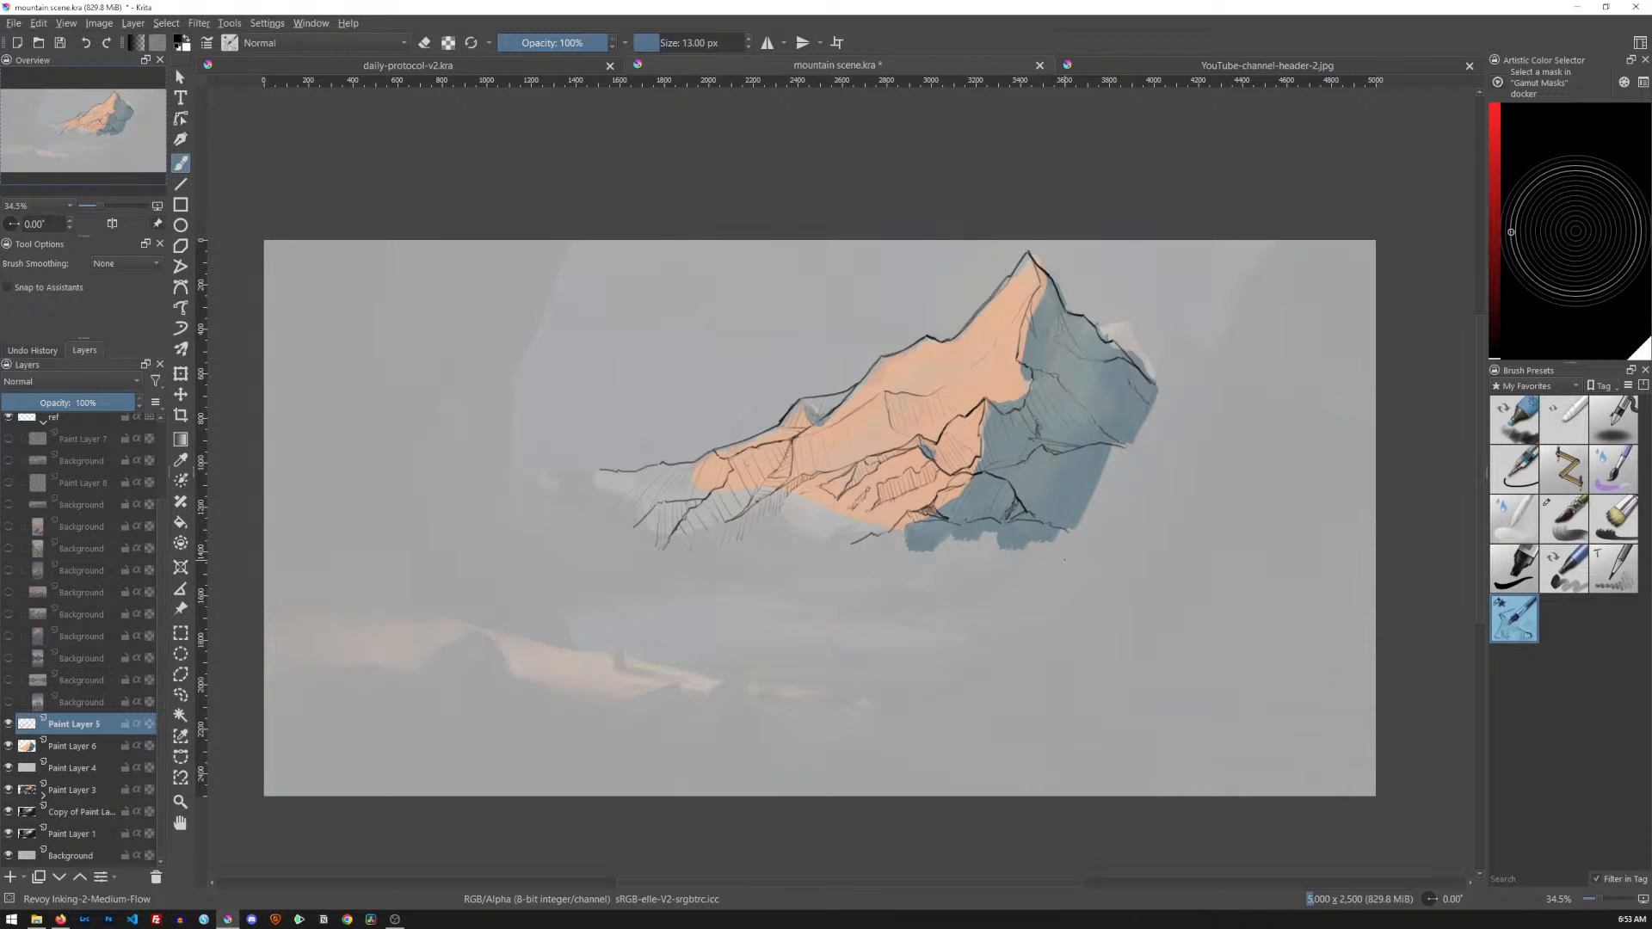
{"action": "left_click", "coordinate": [85, 747]}
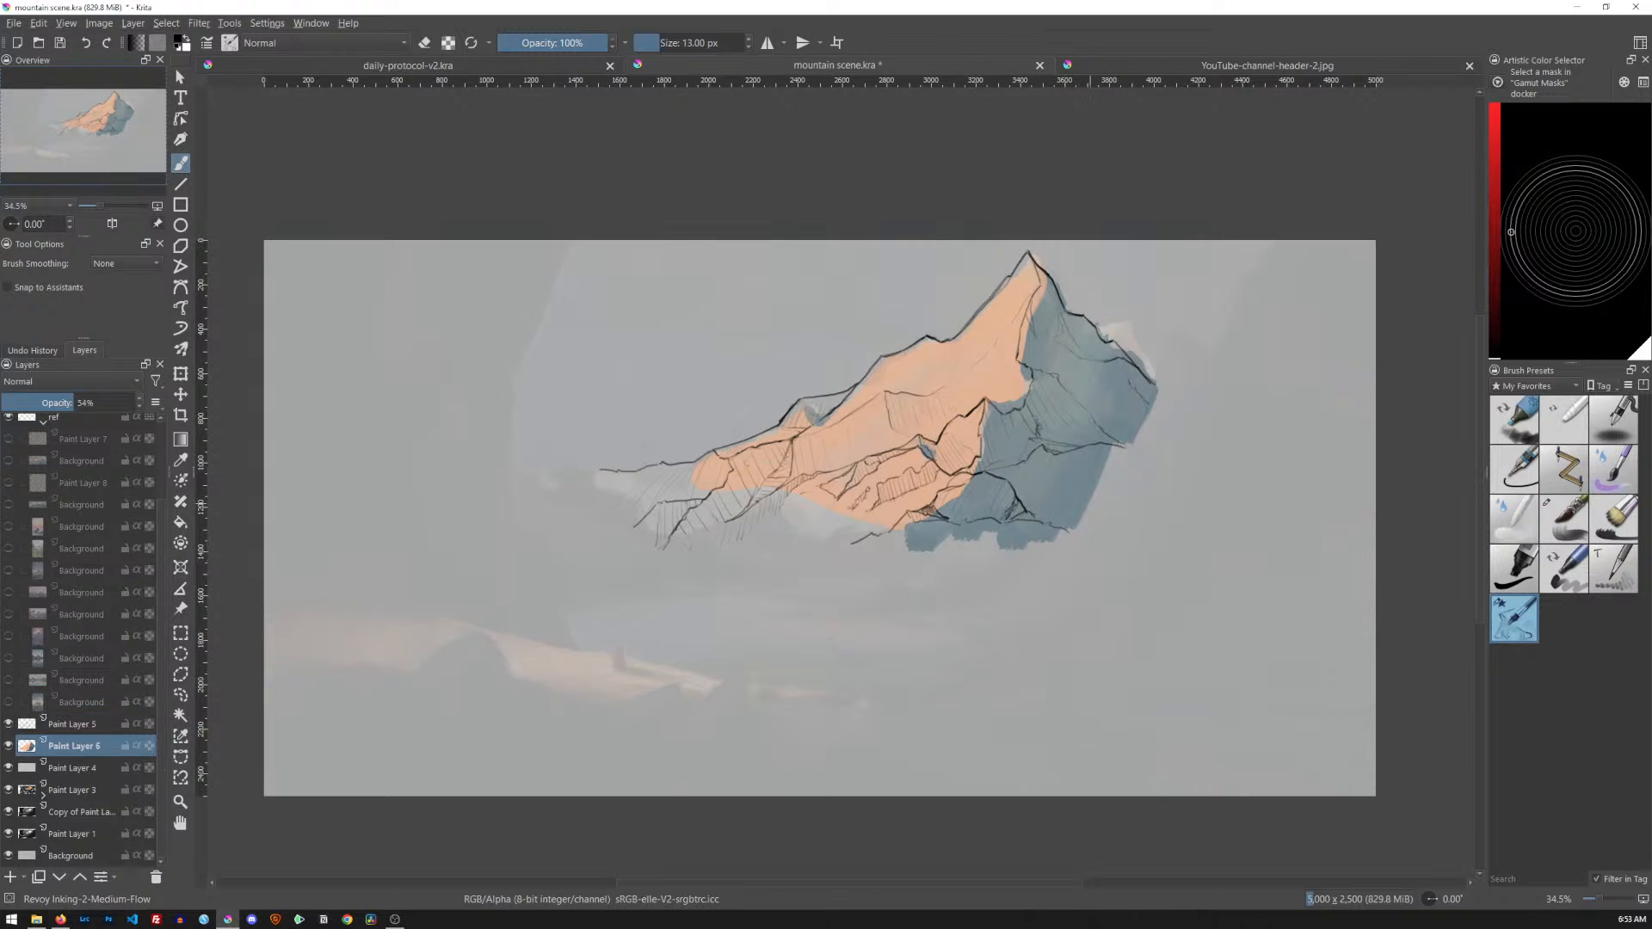
{"action": "key", "text": "Delete"}
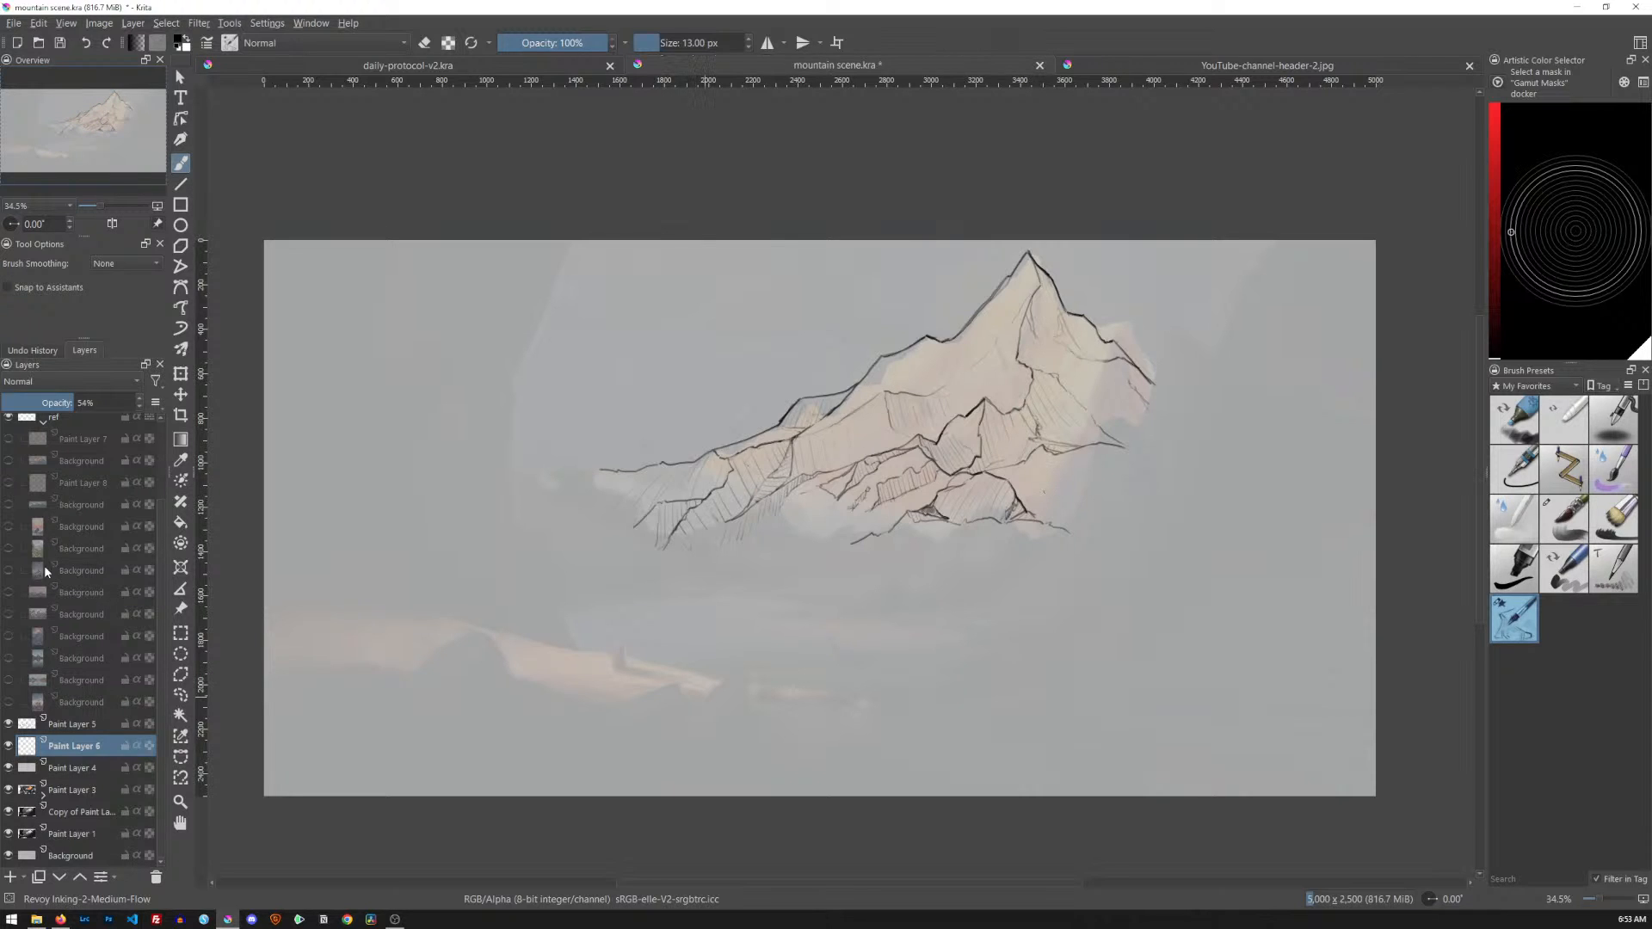
Show the sunset mountain reference and move it together with Paint Layer 7 to the canvas's lower right corner
{"action": "left_click", "coordinate": [8, 462]}
{"action": "left_click", "coordinate": [82, 463]}
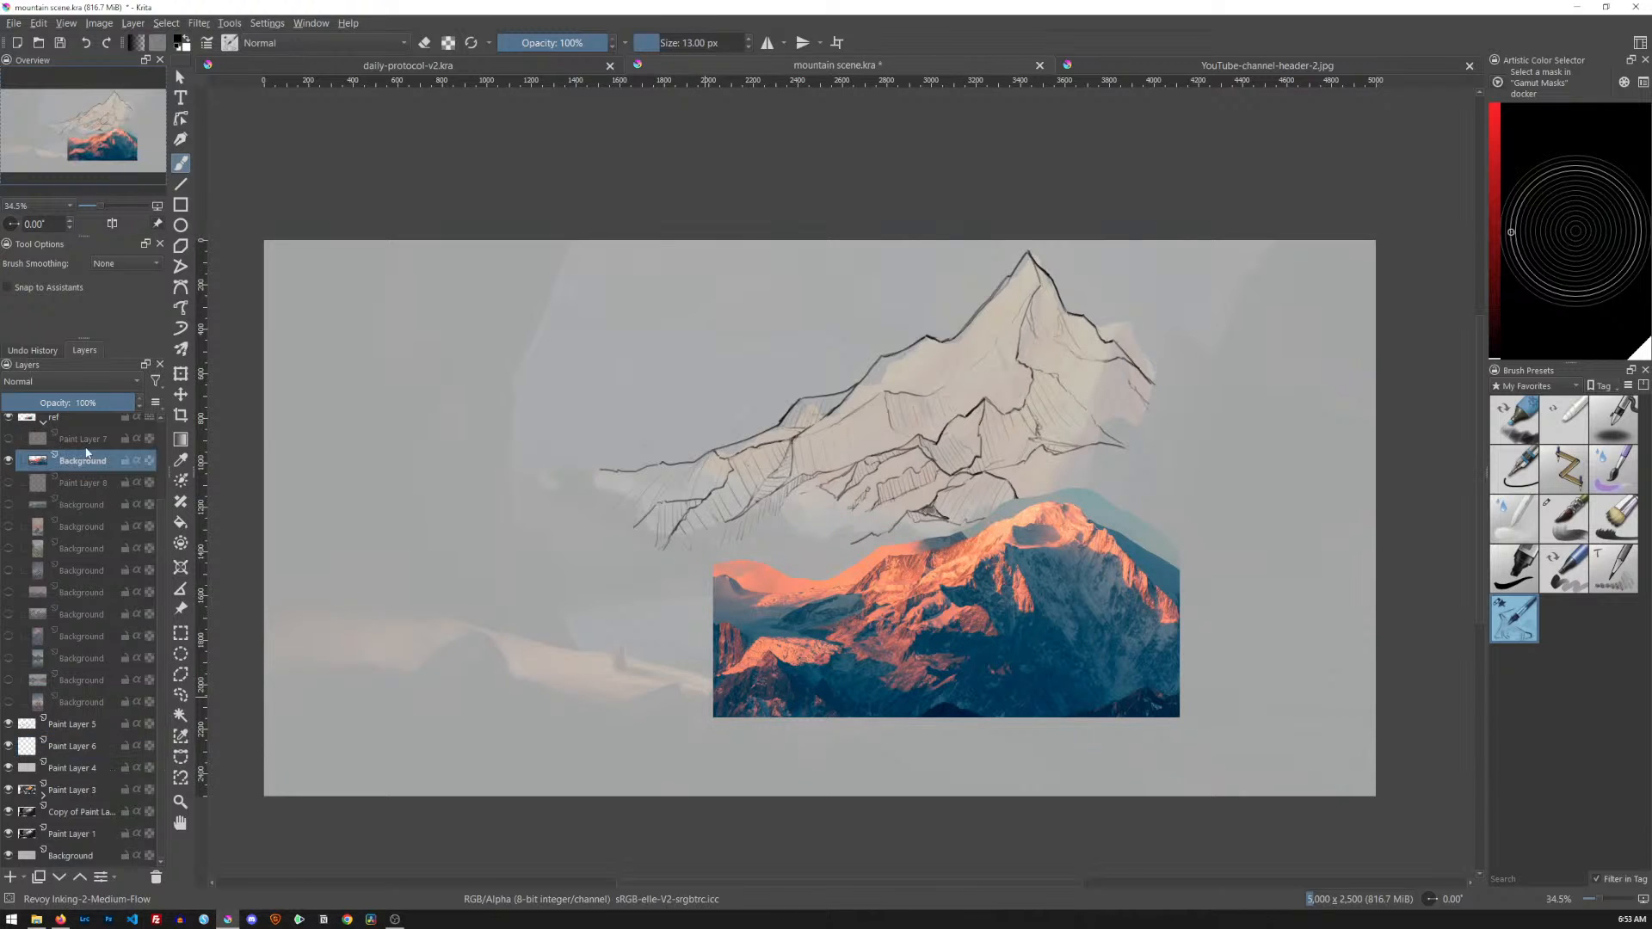
{"action": "left_click", "coordinate": [104, 437], "text": "shift"}
{"action": "key", "text": "m"}
{"action": "mouse_move", "coordinate": [1084, 593]}
{"action": "left_mouse_down"}
{"action": "mouse_move", "coordinate": [1223, 672]}
{"action": "mouse_move", "coordinate": [1243, 660]}
{"action": "left_mouse_up"}
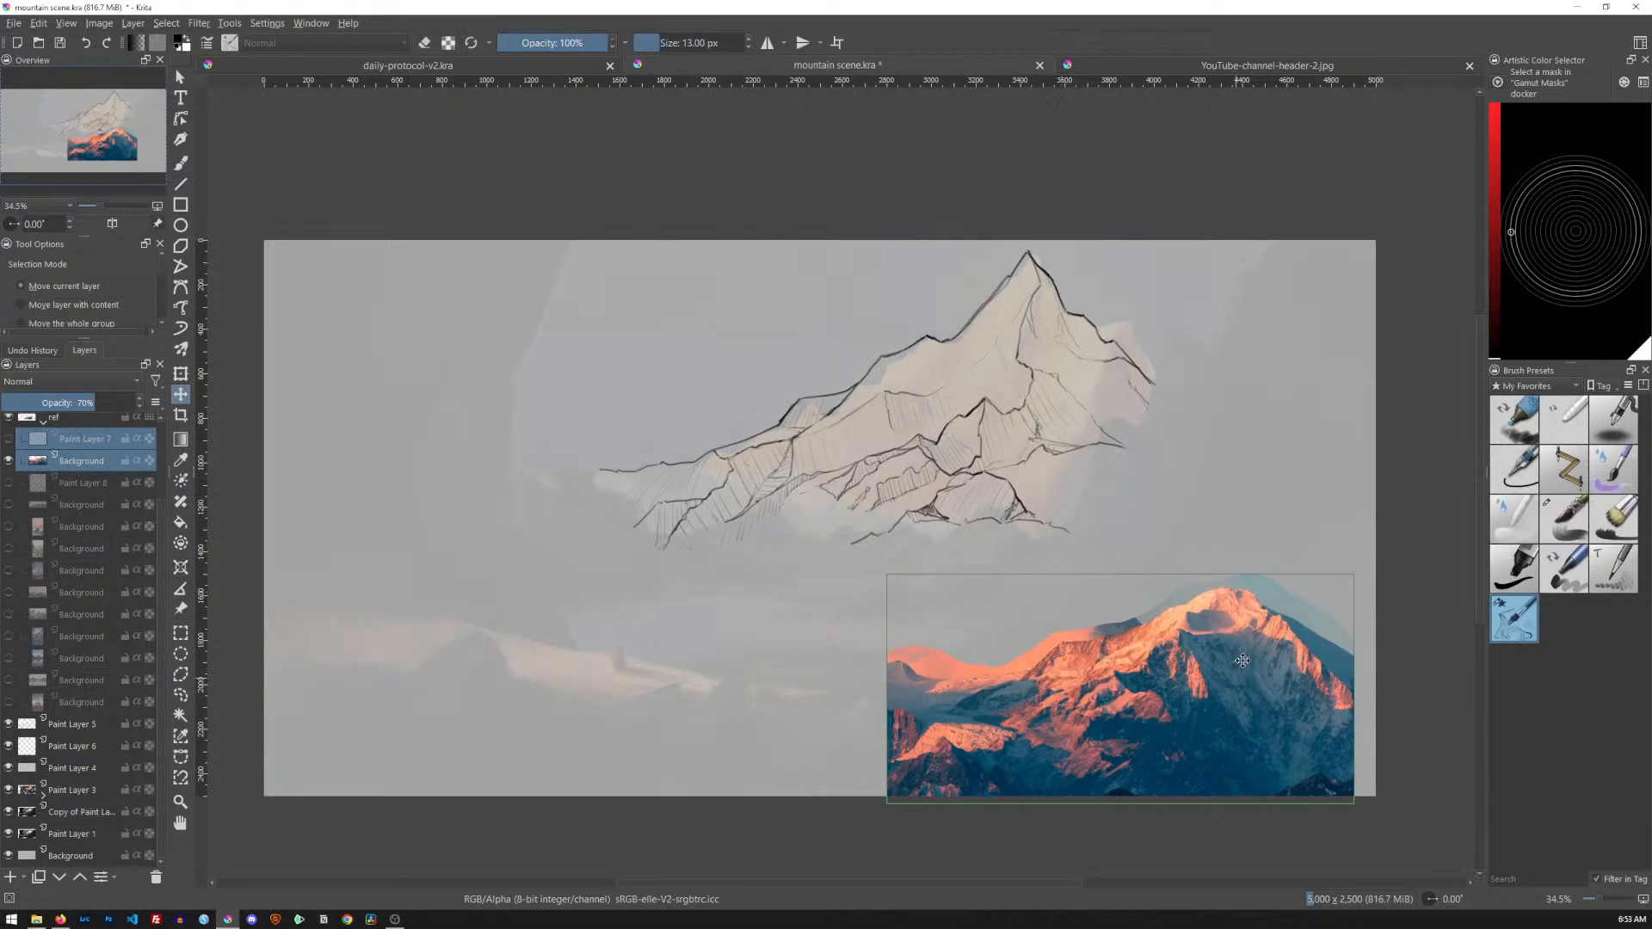
Make Paint Layer 6 active for painting and sample the shadow blue from the sunset reference
{"action": "left_click", "coordinate": [79, 728]}
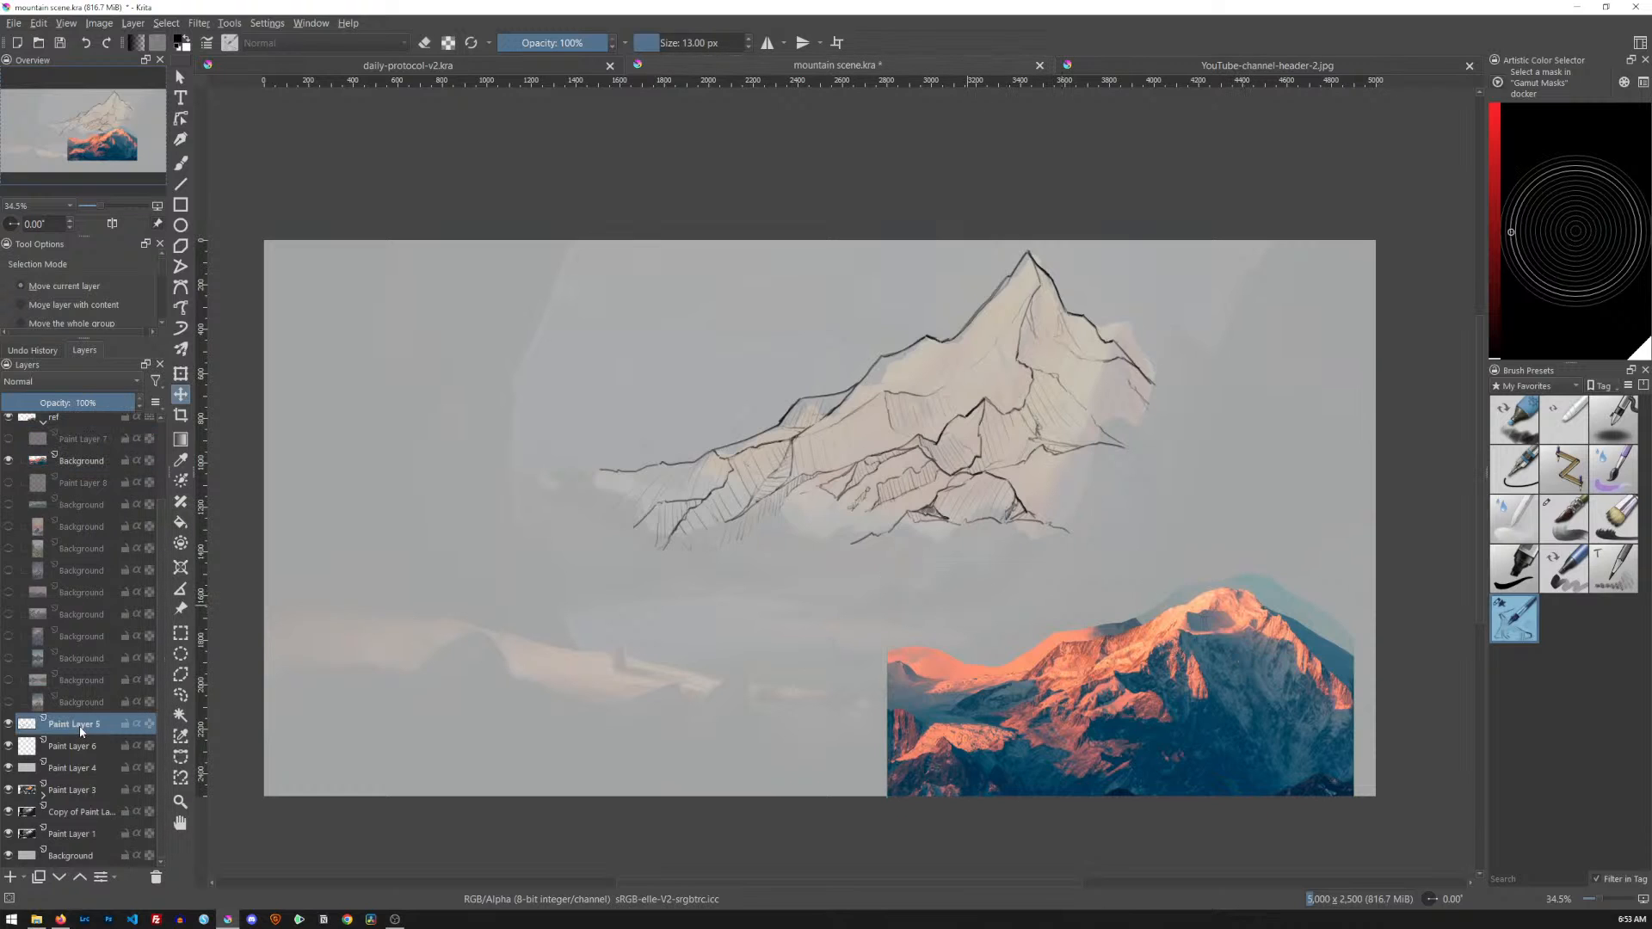
{"action": "left_click", "coordinate": [79, 745]}
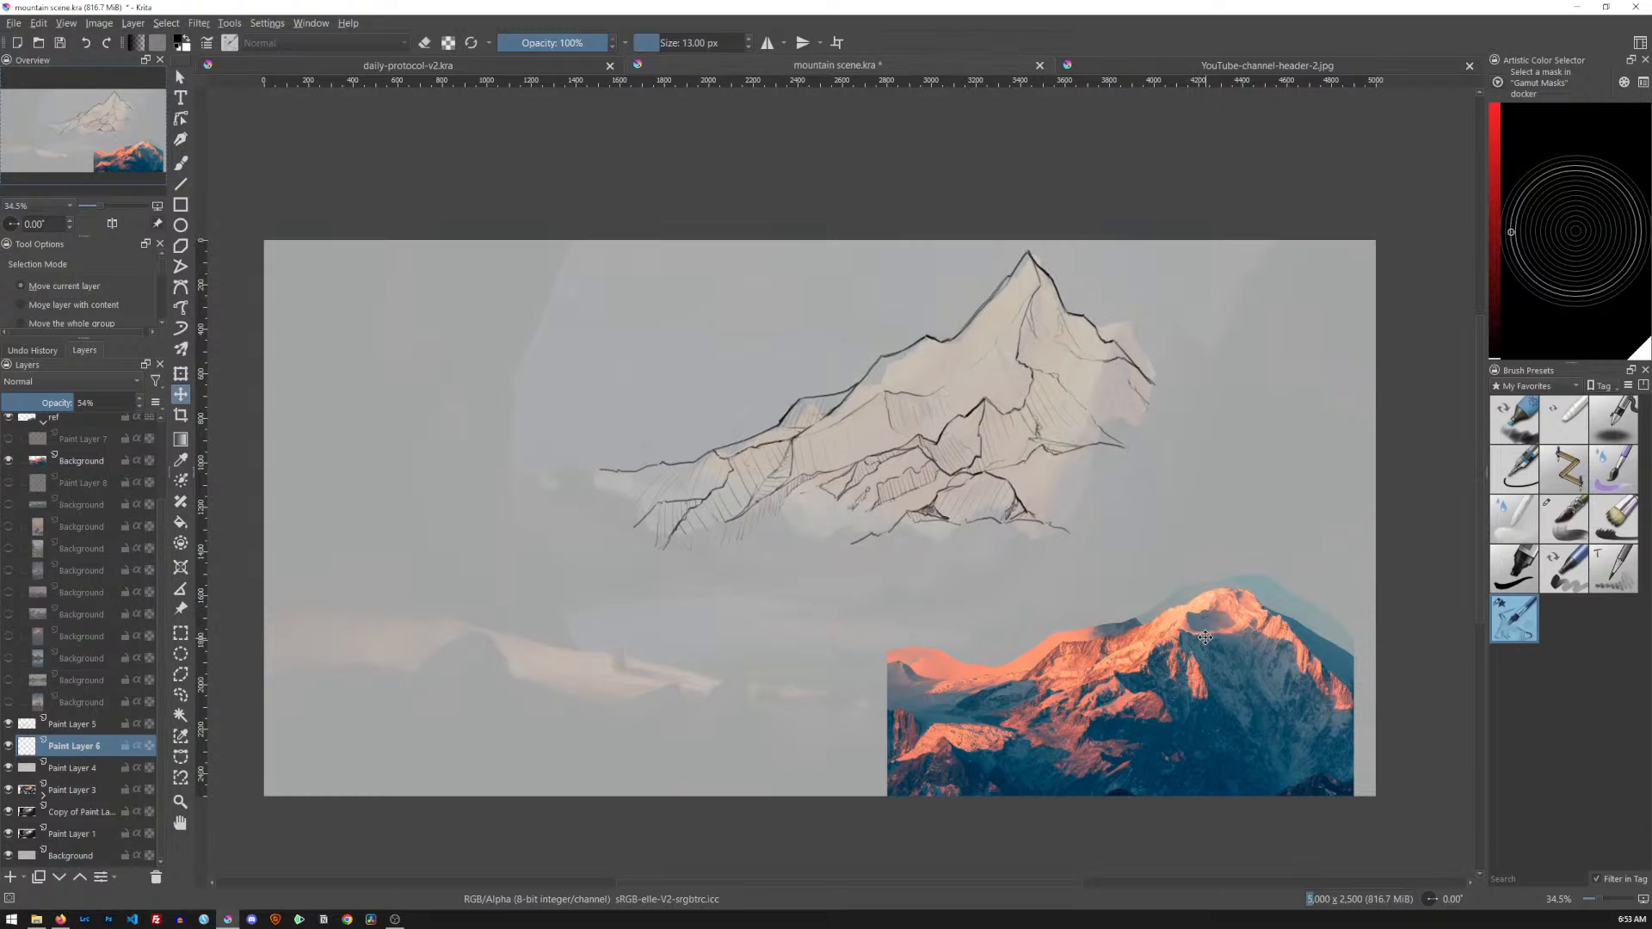
{"action": "key", "text": "b"}
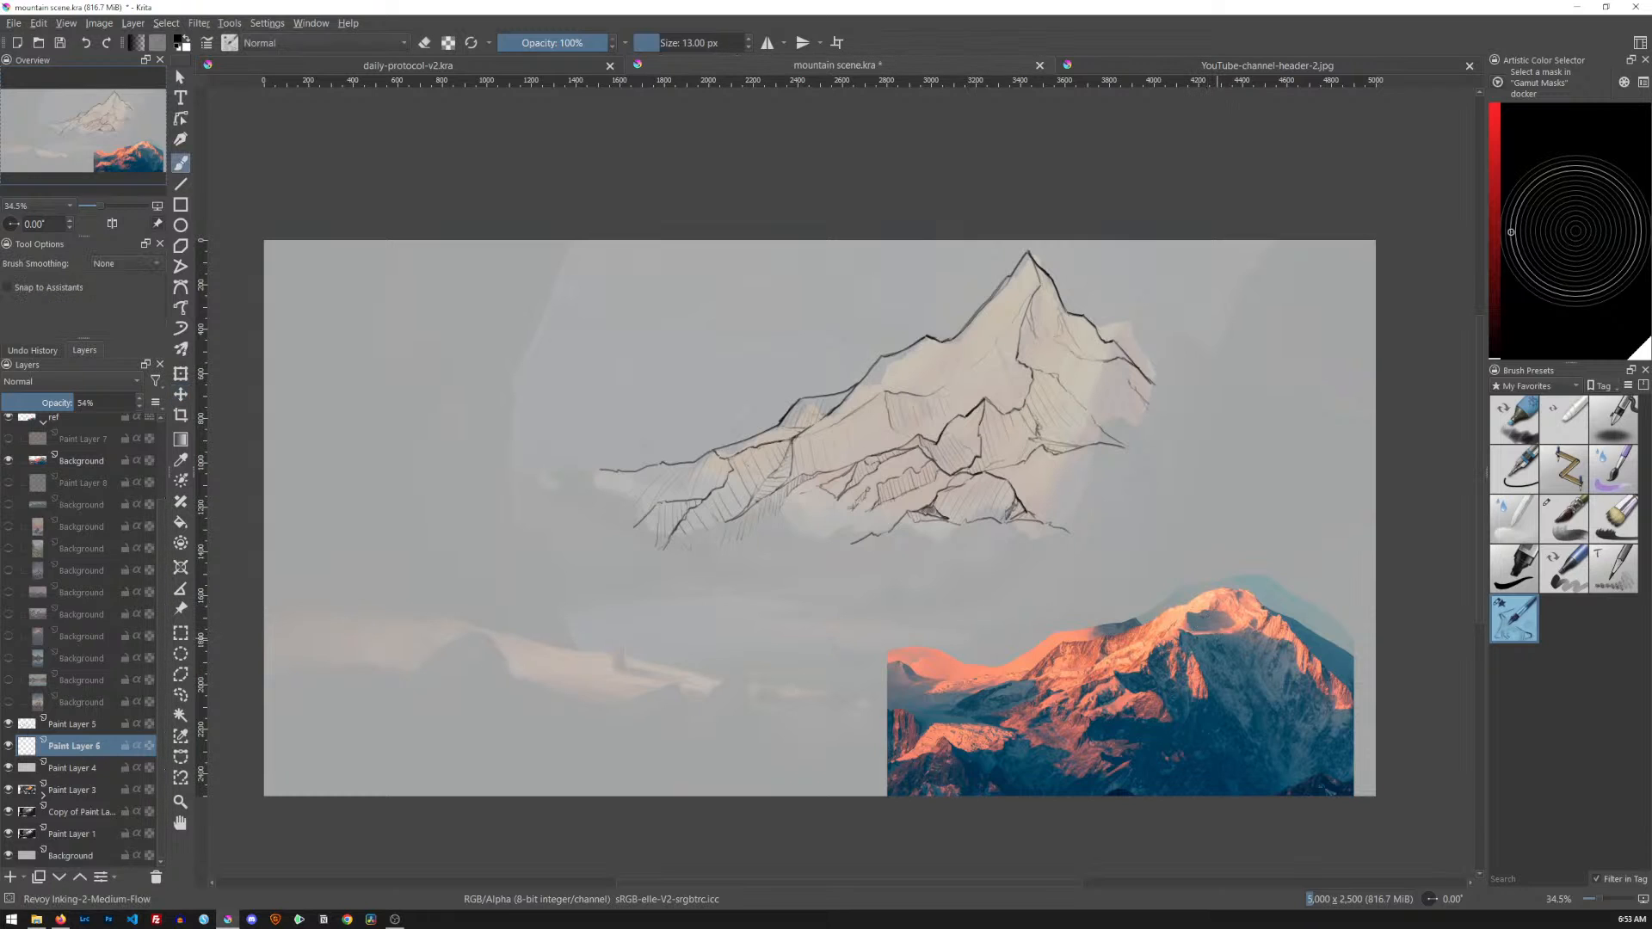
{"action": "left_click", "coordinate": [1232, 679], "text": "ctrl"}
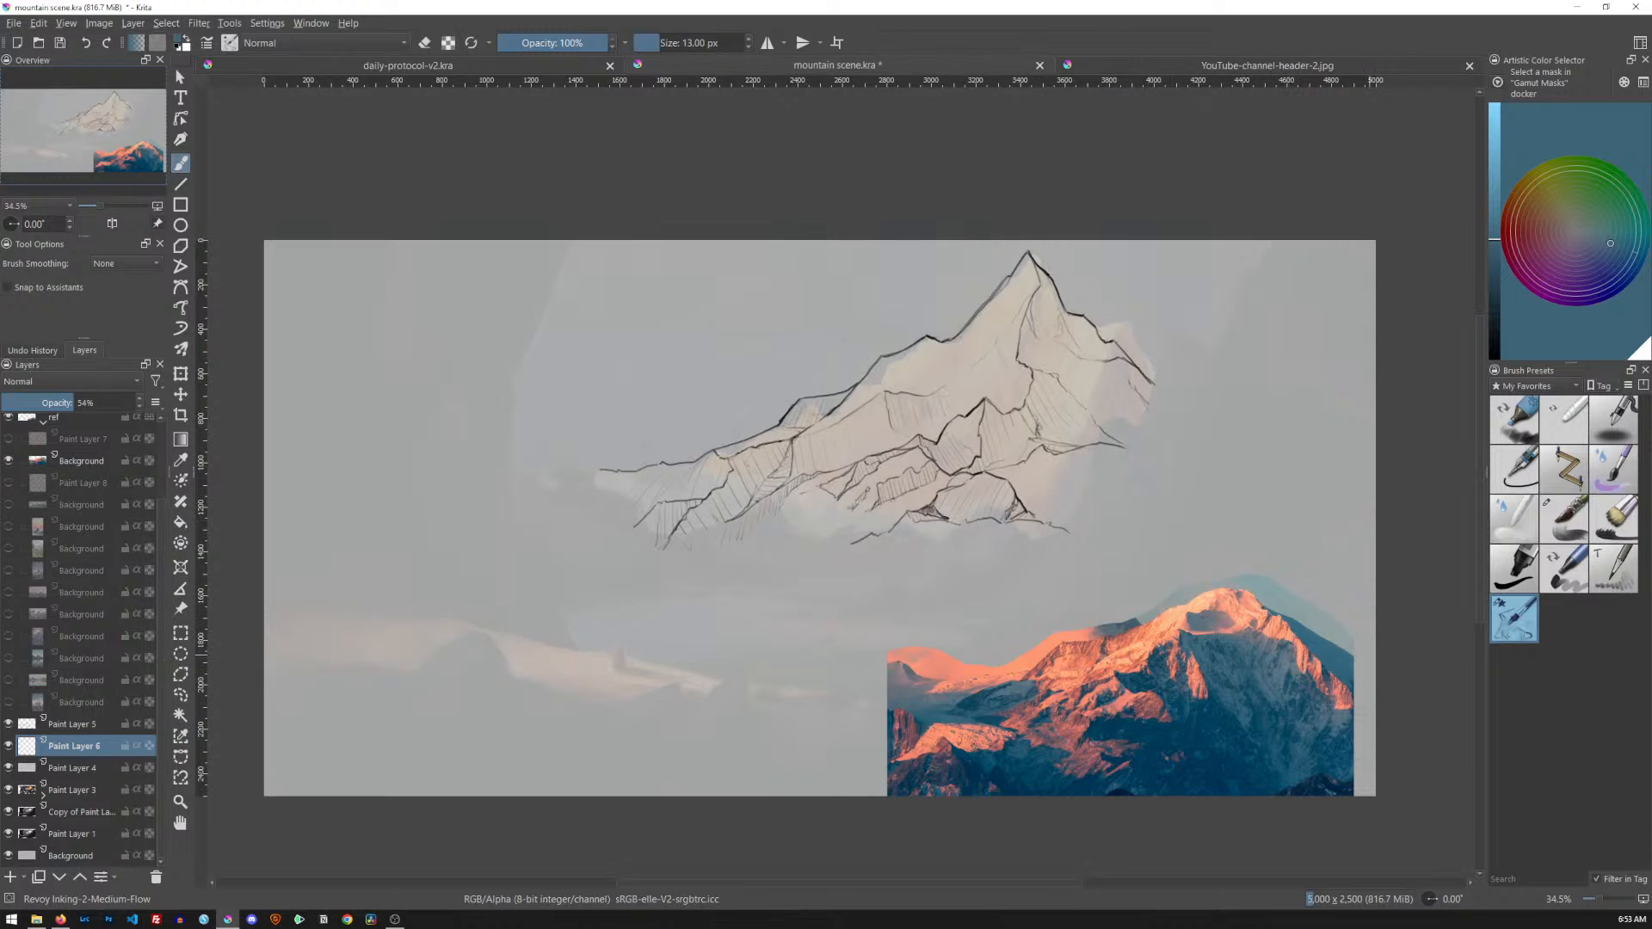
Choose the Bristles-4 Glaze brush and set its size to about 73 px
{"action": "left_click", "coordinate": [1593, 521]}
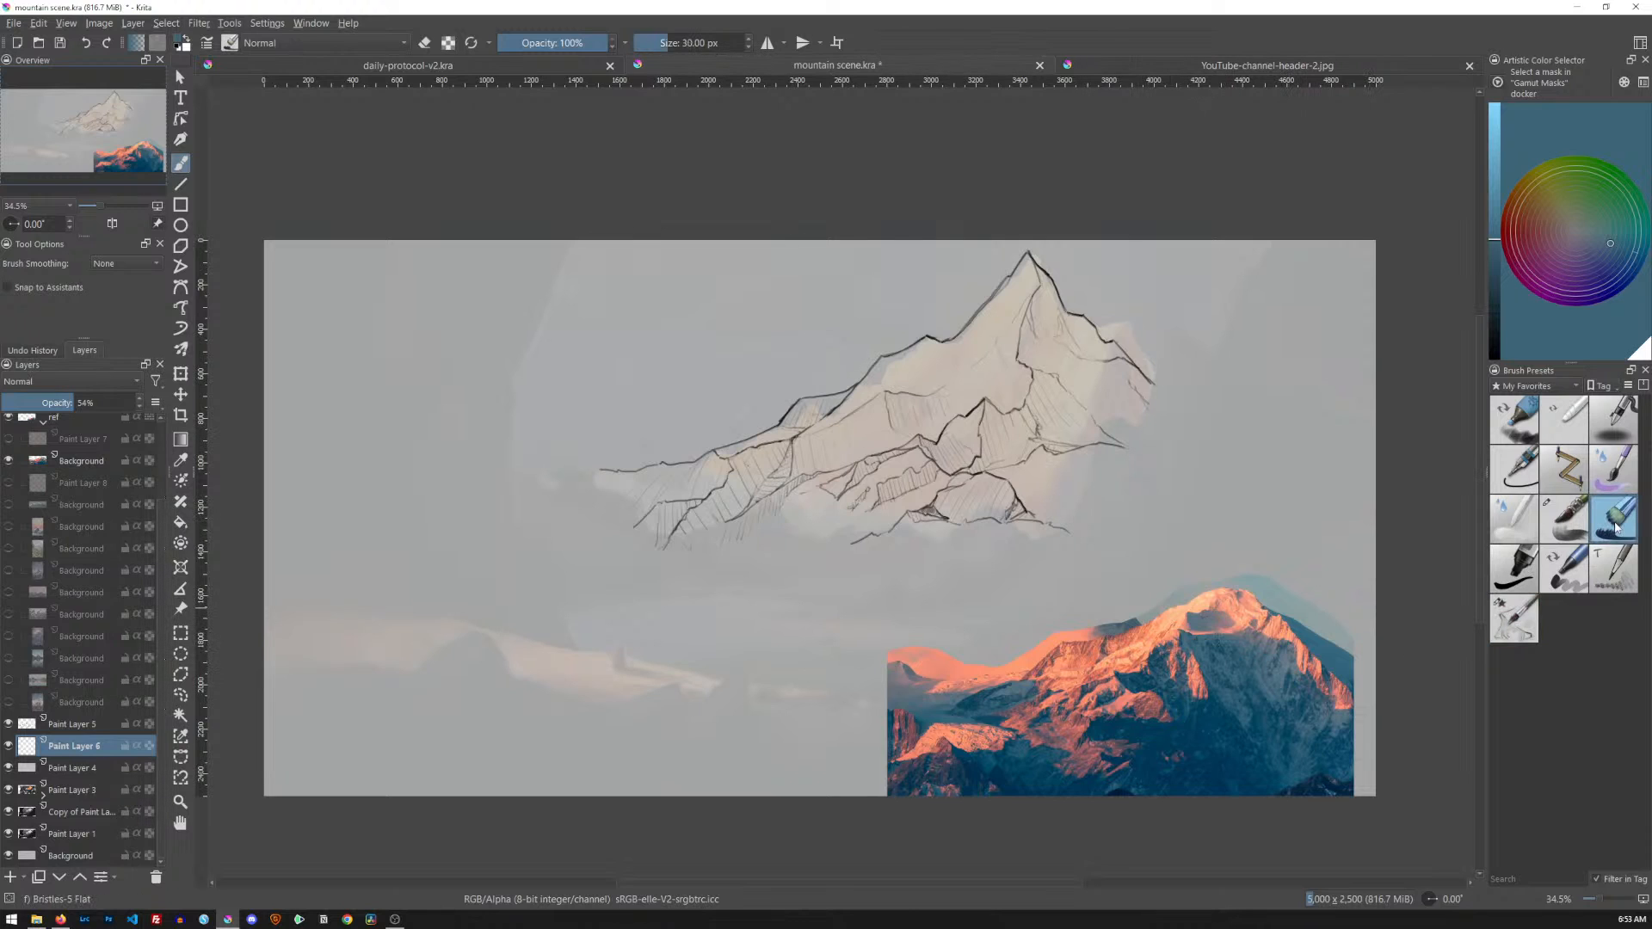
{"action": "left_click", "coordinate": [1575, 521]}
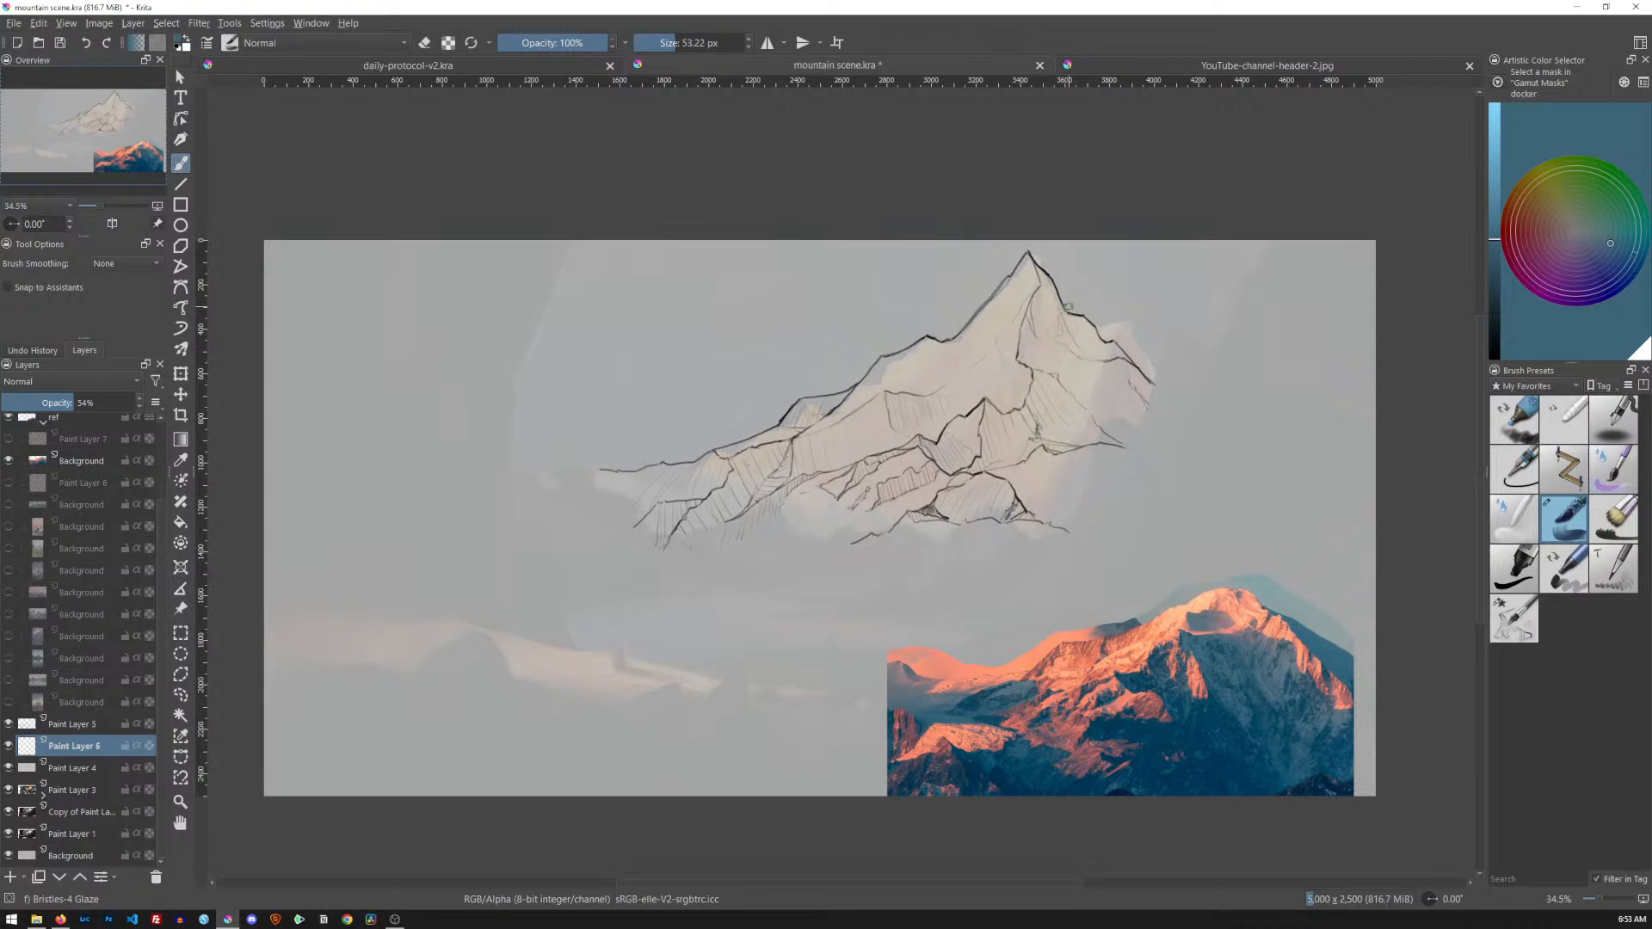
{"action": "left_click_drag", "start_coordinate": [1056, 359], "coordinate": [1072, 360]}
Sample the shadow blue beneath the summit of the sunset reference and enlarge the color selector
{"action": "left_click", "coordinate": [1192, 639], "text": "ctrl"}
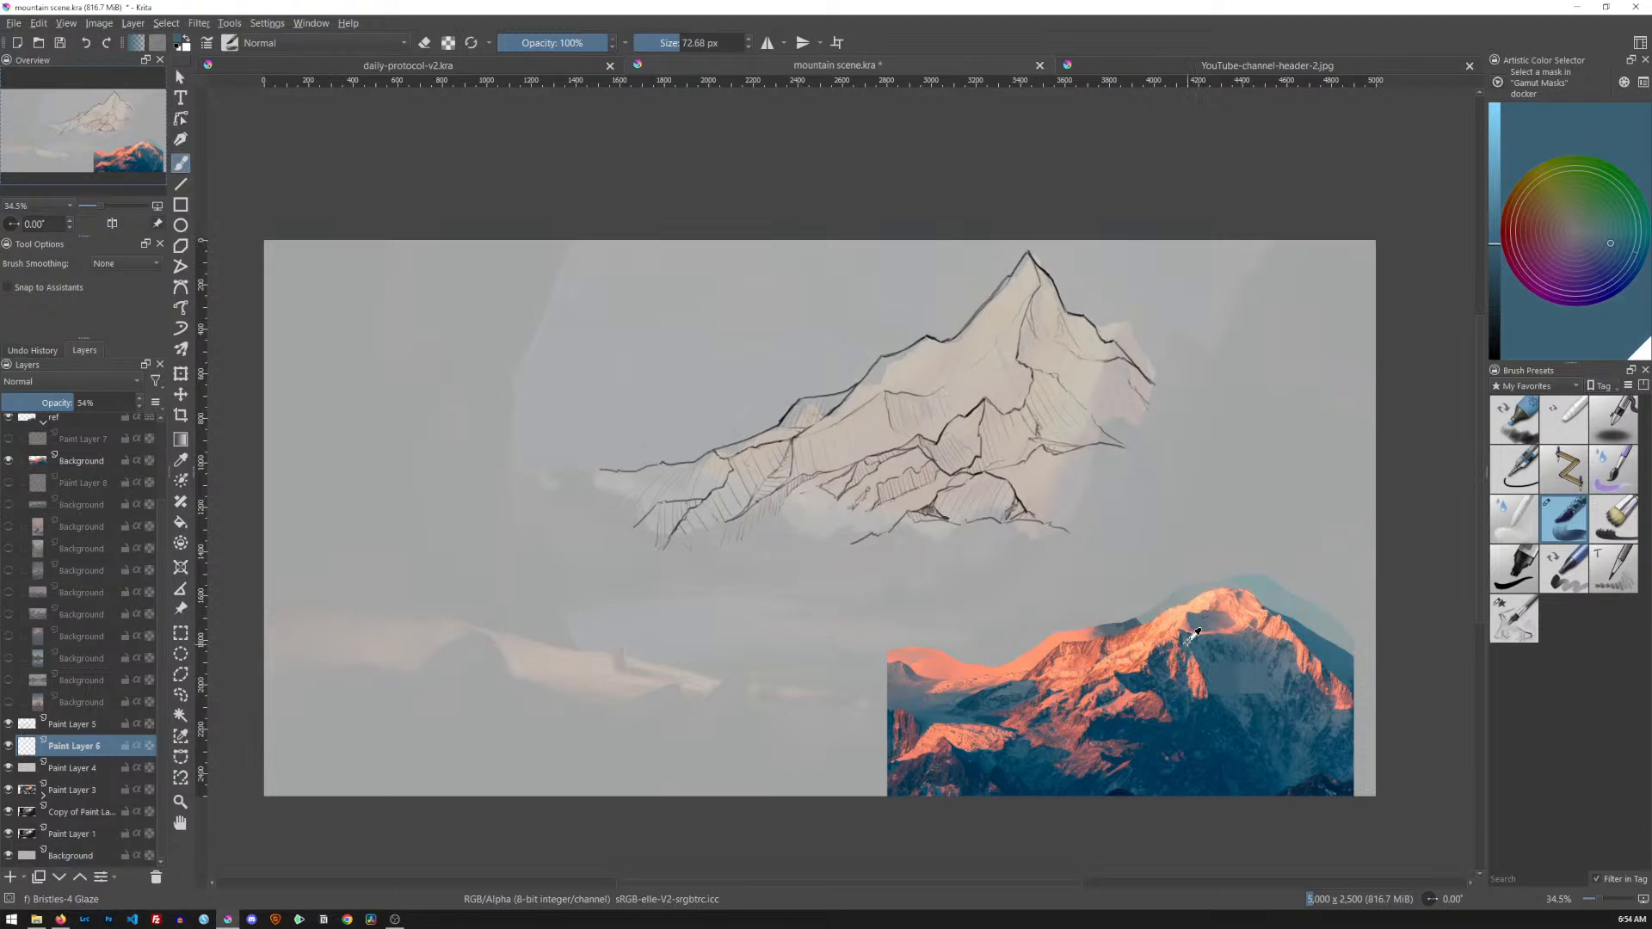
{"action": "left_click", "coordinate": [1188, 642], "text": "ctrl"}
{"action": "left_click", "coordinate": [1198, 650], "text": "ctrl"}
{"action": "left_click", "coordinate": [1197, 650], "text": "ctrl"}
{"action": "left_click_drag", "start_coordinate": [1487, 303], "coordinate": [1407, 323]}
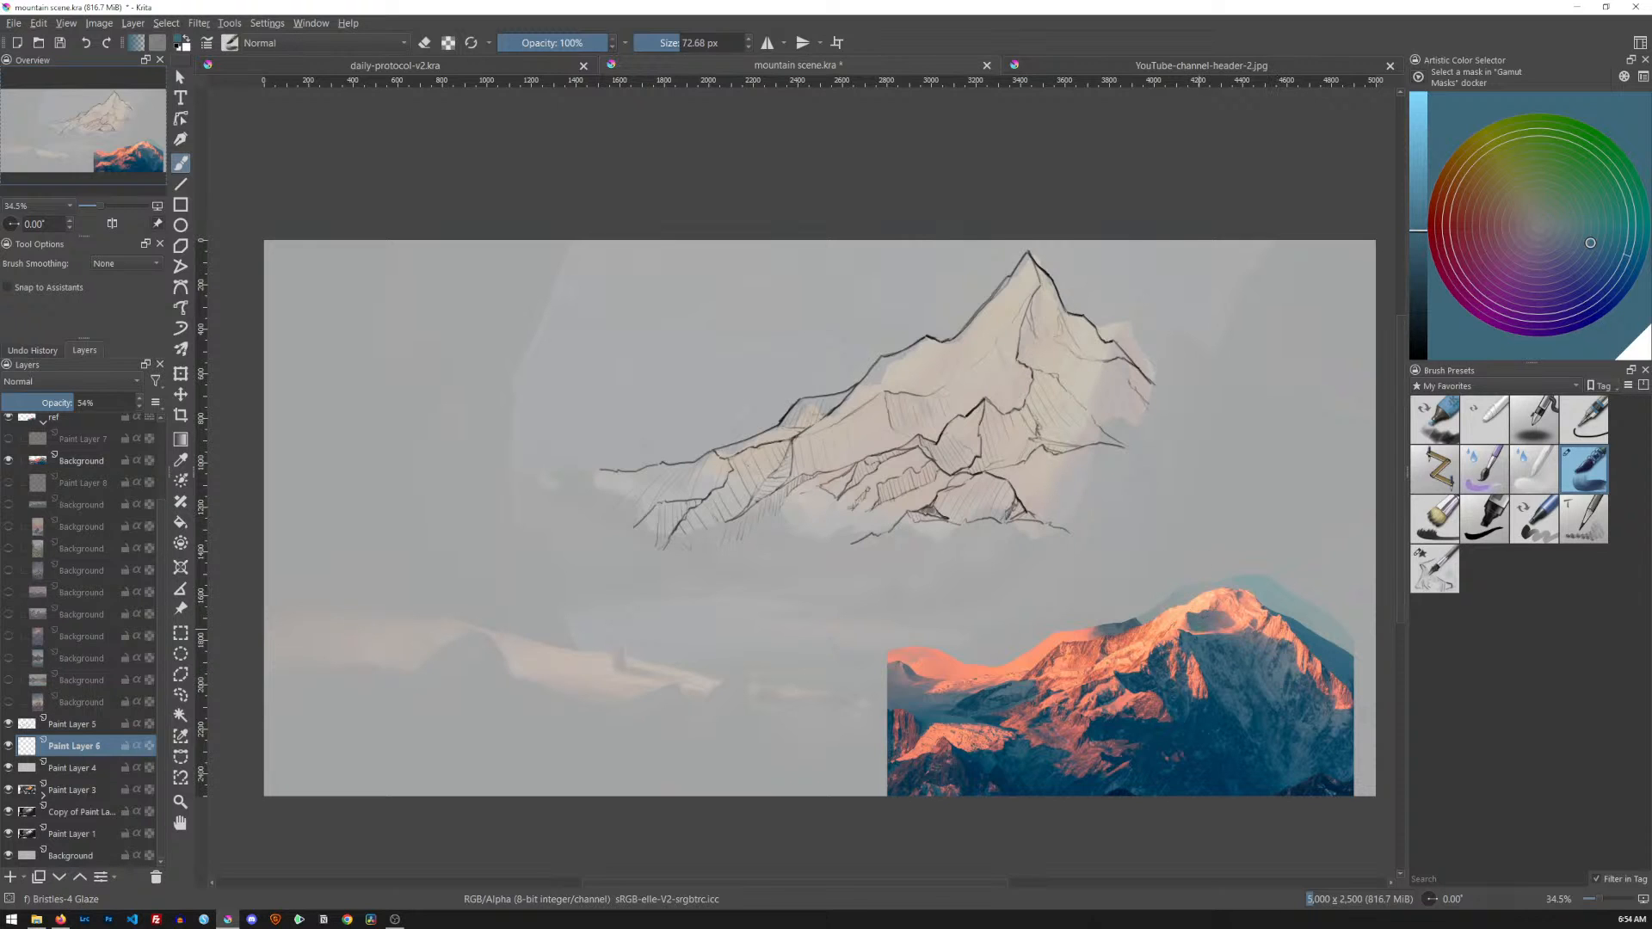
Sample blues beneath the summit, on the shaded slopes and at the dark base of the sunset reference to compare their value and saturation
{"action": "key", "text": "ctrl"}
{"action": "left_click", "coordinate": [1187, 638], "text": "ctrl"}
{"action": "left_click", "coordinate": [1563, 234]}
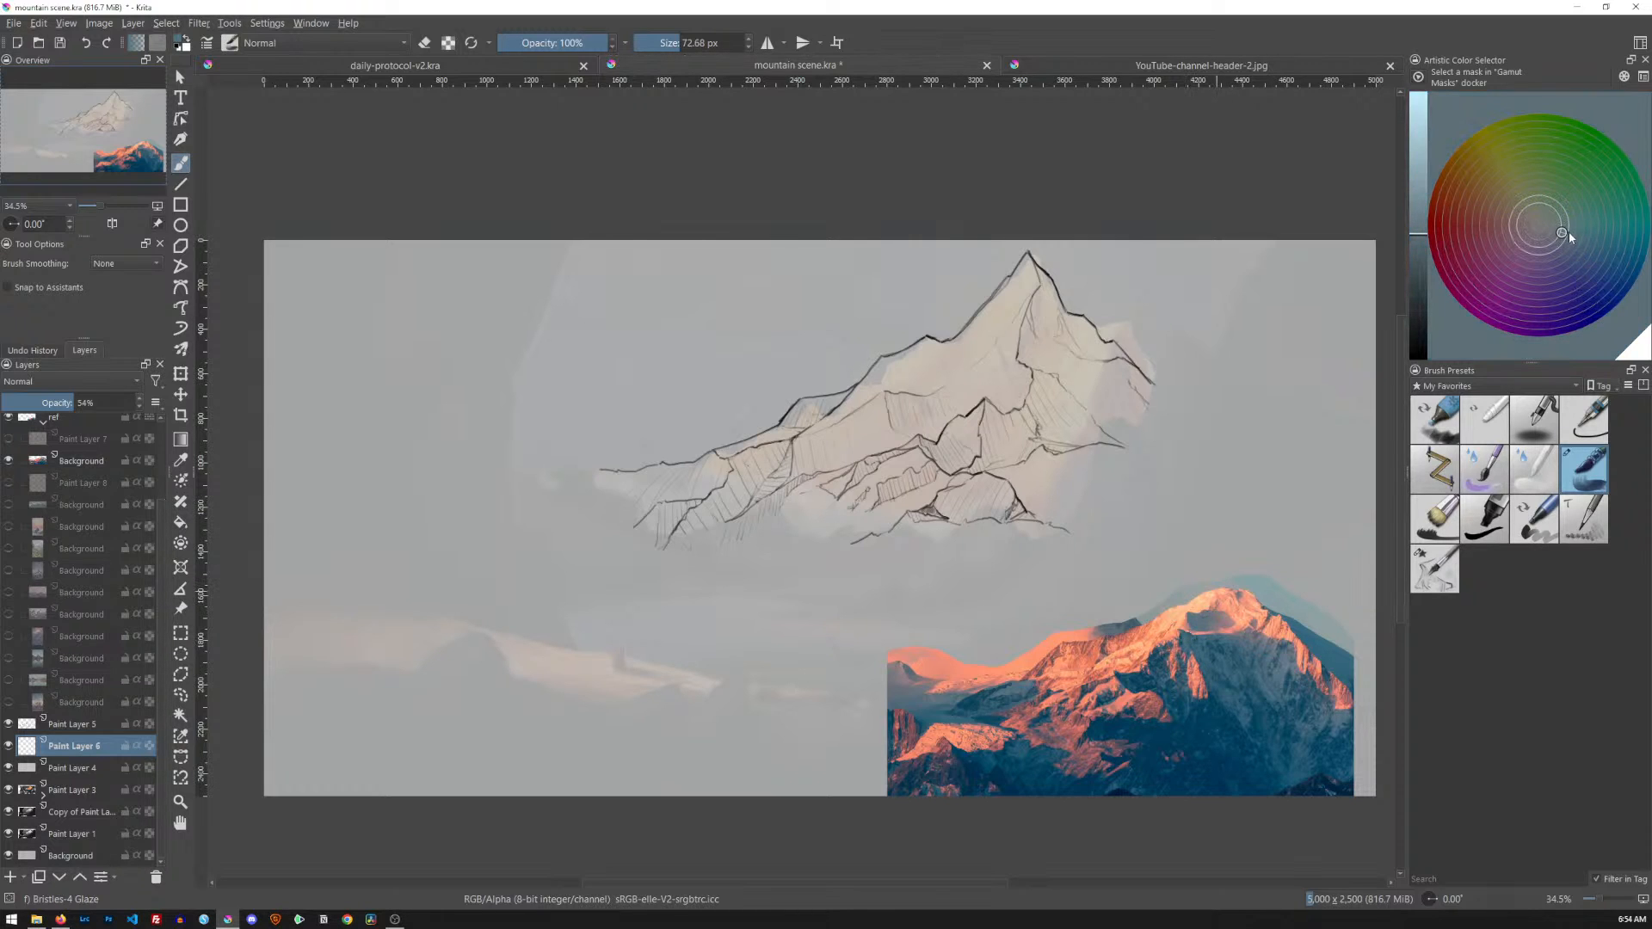
{"action": "left_click", "coordinate": [1205, 644], "text": "ctrl"}
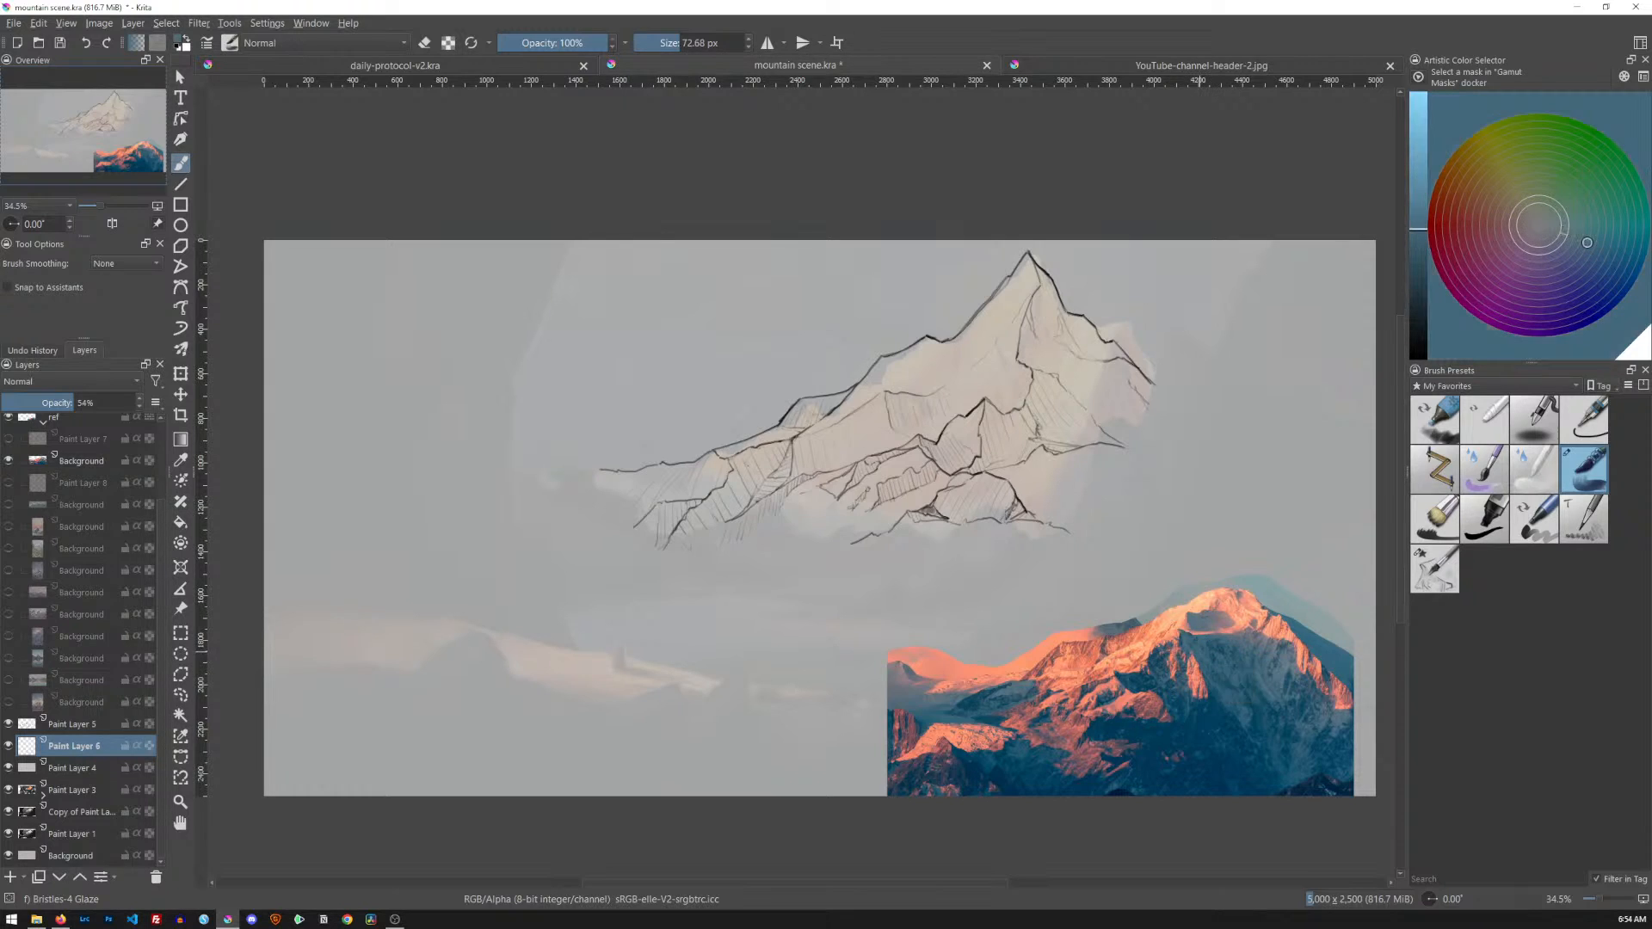
{"action": "left_click", "coordinate": [1205, 647], "text": "ctrl"}
{"action": "left_click", "coordinate": [1201, 654], "text": "ctrl"}
{"action": "left_click", "coordinate": [1203, 657], "text": "ctrl"}
{"action": "left_click", "coordinate": [1235, 719], "text": "ctrl"}
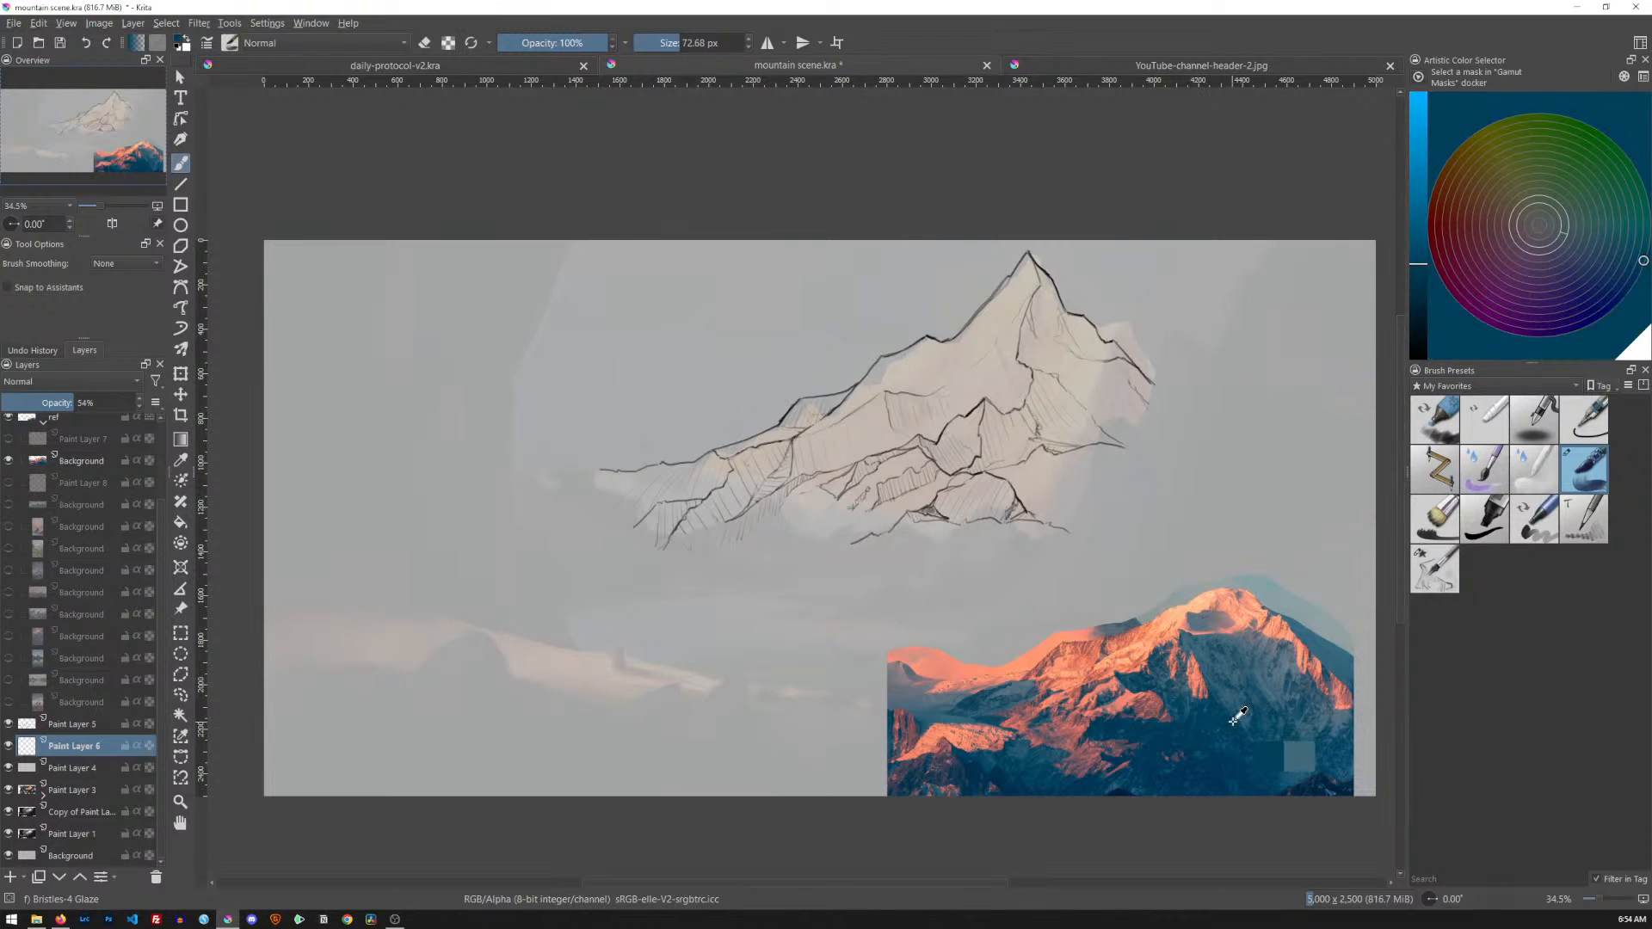
{"action": "left_click", "coordinate": [1228, 720], "text": "ctrl"}
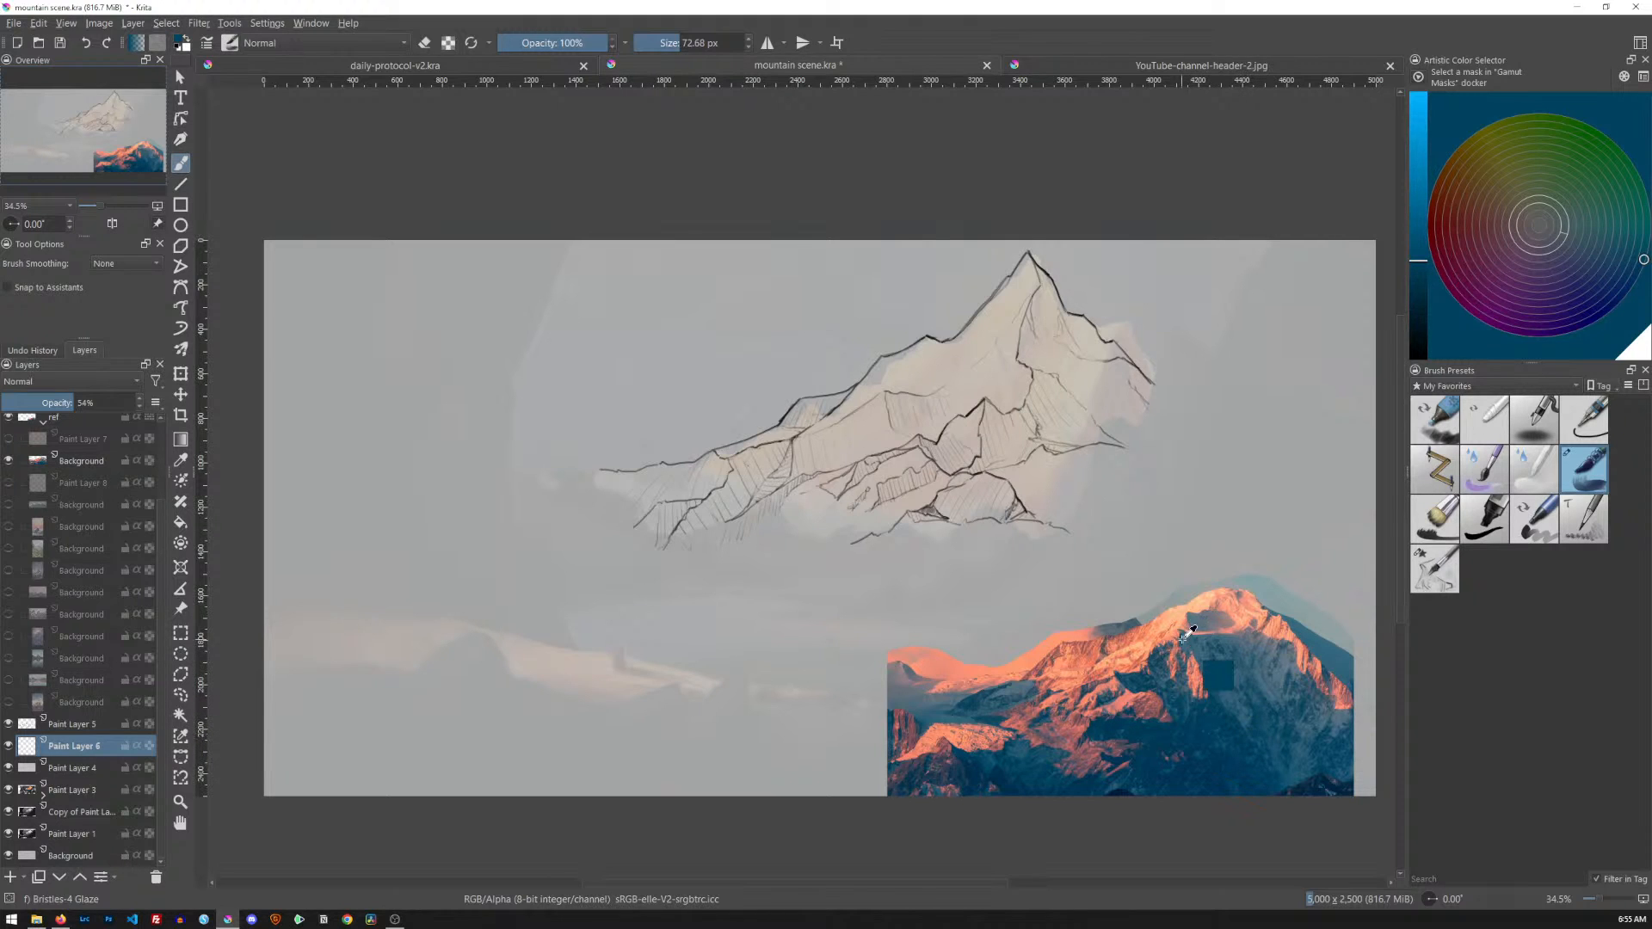
{"action": "left_click", "coordinate": [1222, 678], "text": "ctrl"}
{"action": "left_click", "coordinate": [1189, 644], "text": "ctrl"}
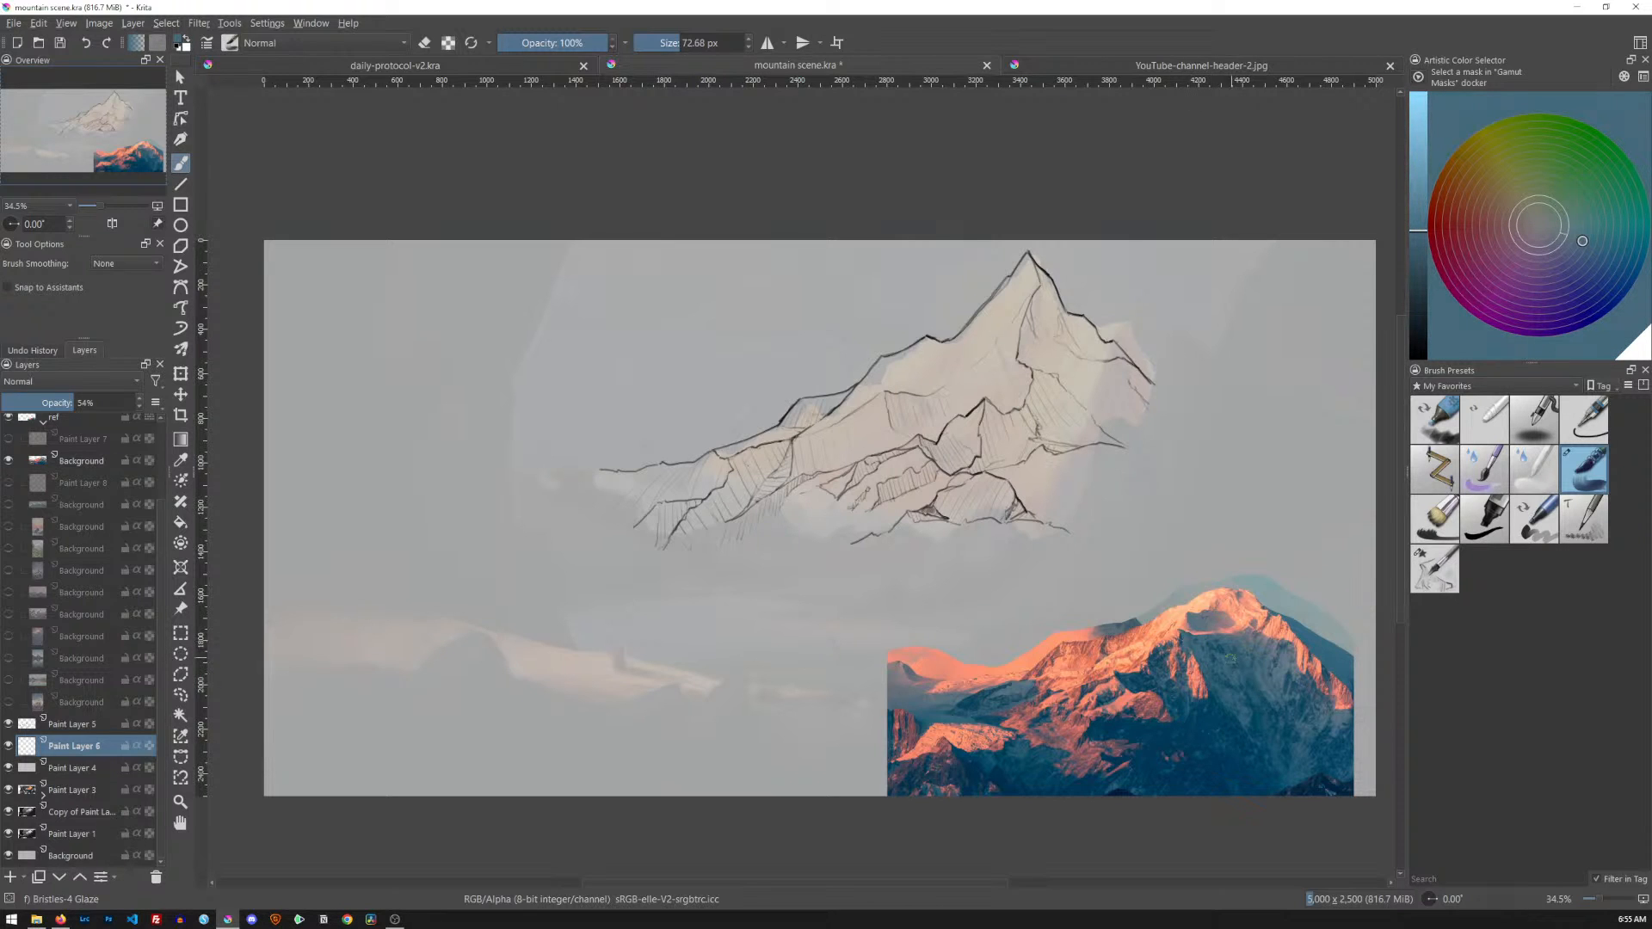
{"action": "left_click", "coordinate": [1204, 645], "text": "ctrl"}
{"action": "left_click", "coordinate": [1318, 643], "text": "ctrl"}
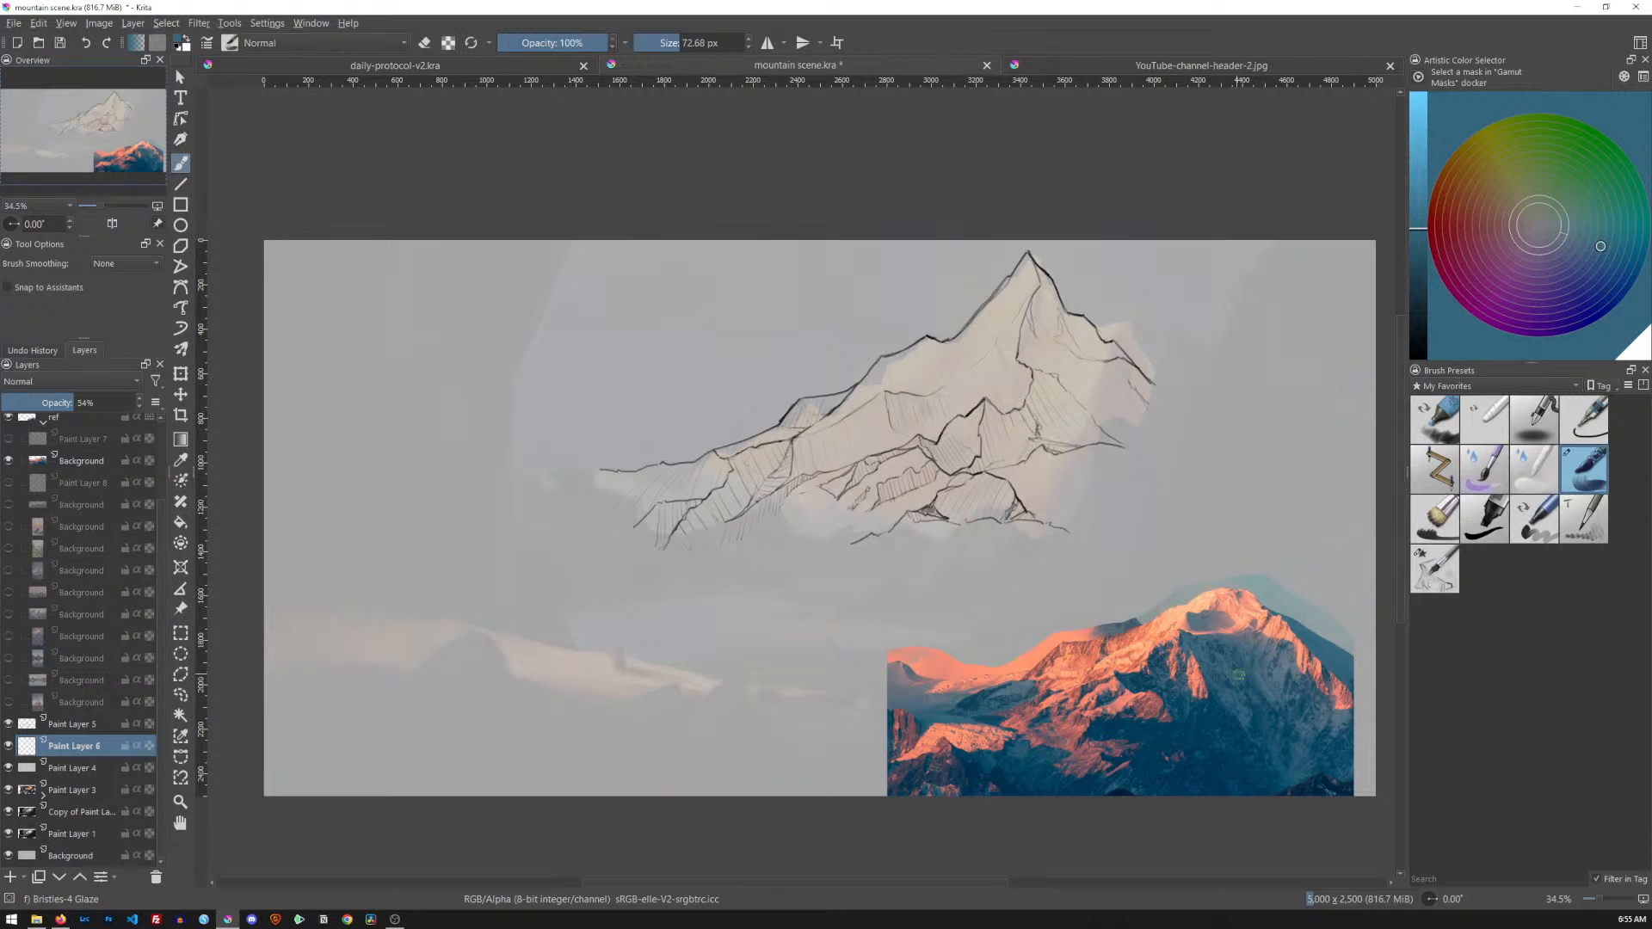
{"action": "left_click", "coordinate": [1207, 729], "text": "ctrl"}
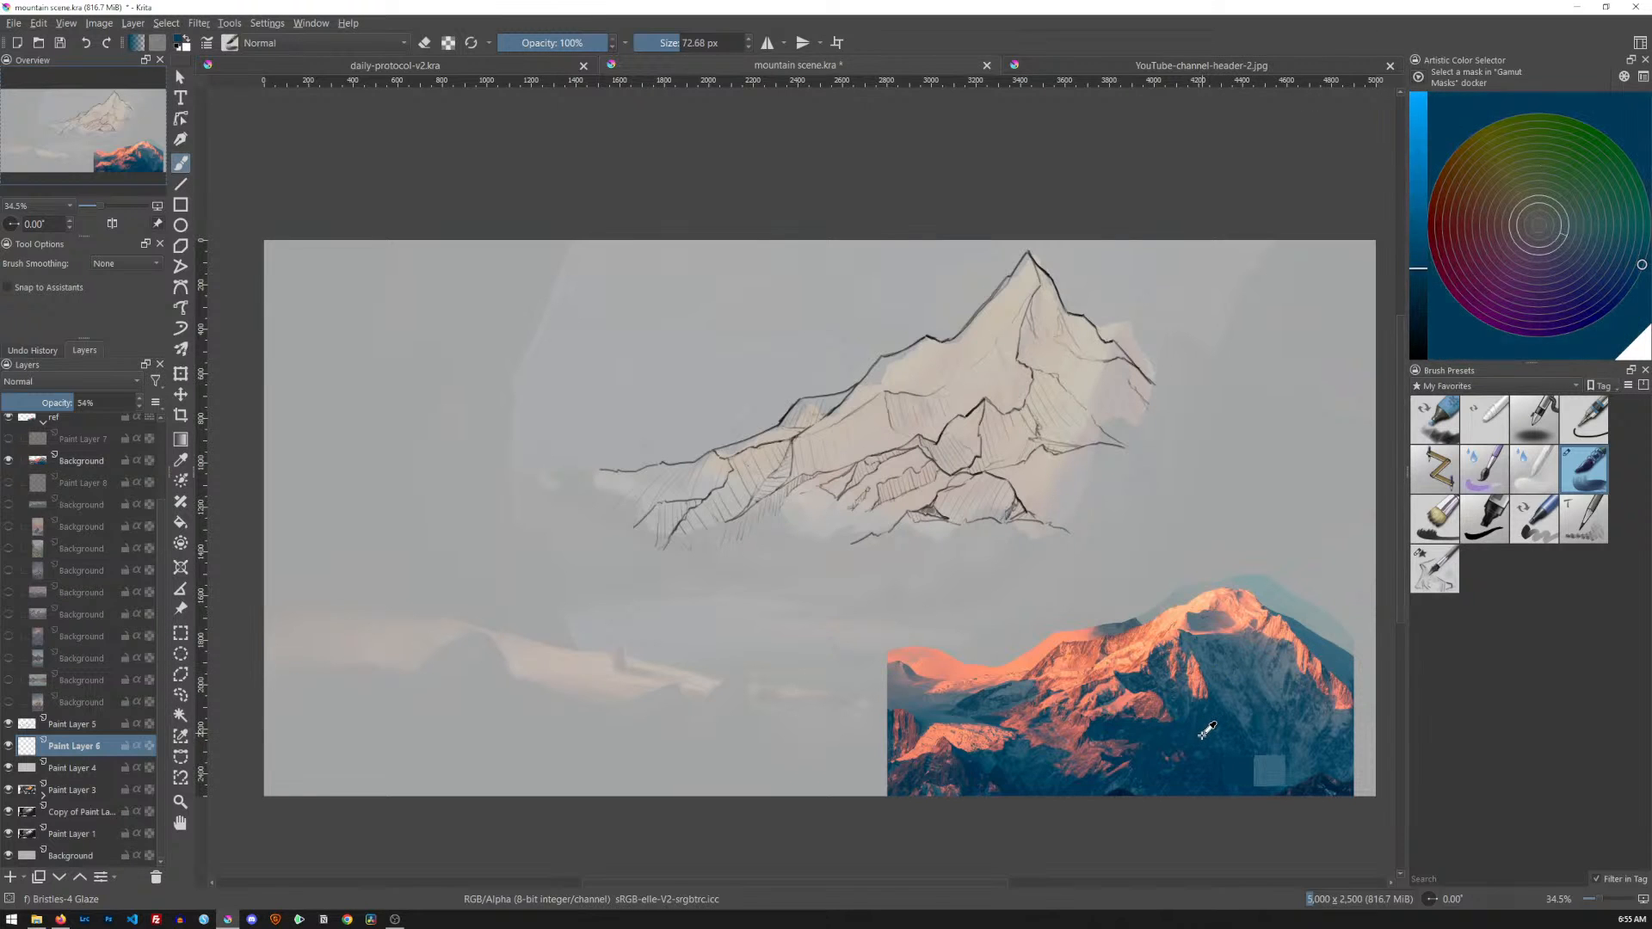
{"action": "left_click", "coordinate": [1208, 728], "text": "ctrl"}
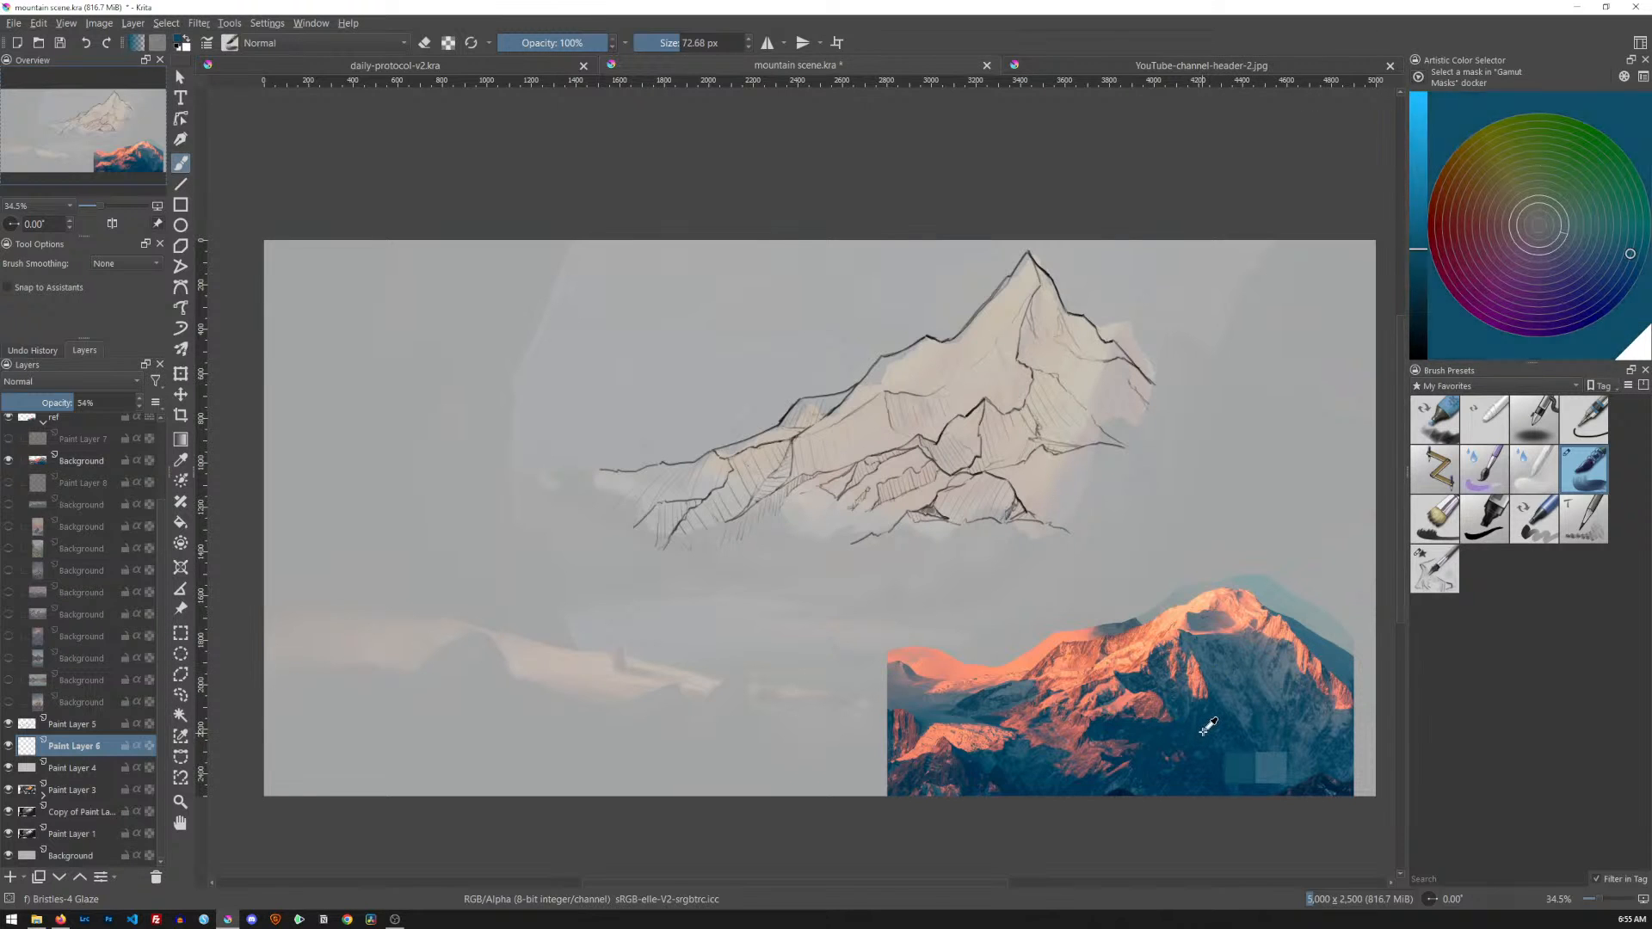
{"action": "left_click", "coordinate": [1226, 659], "text": "ctrl"}
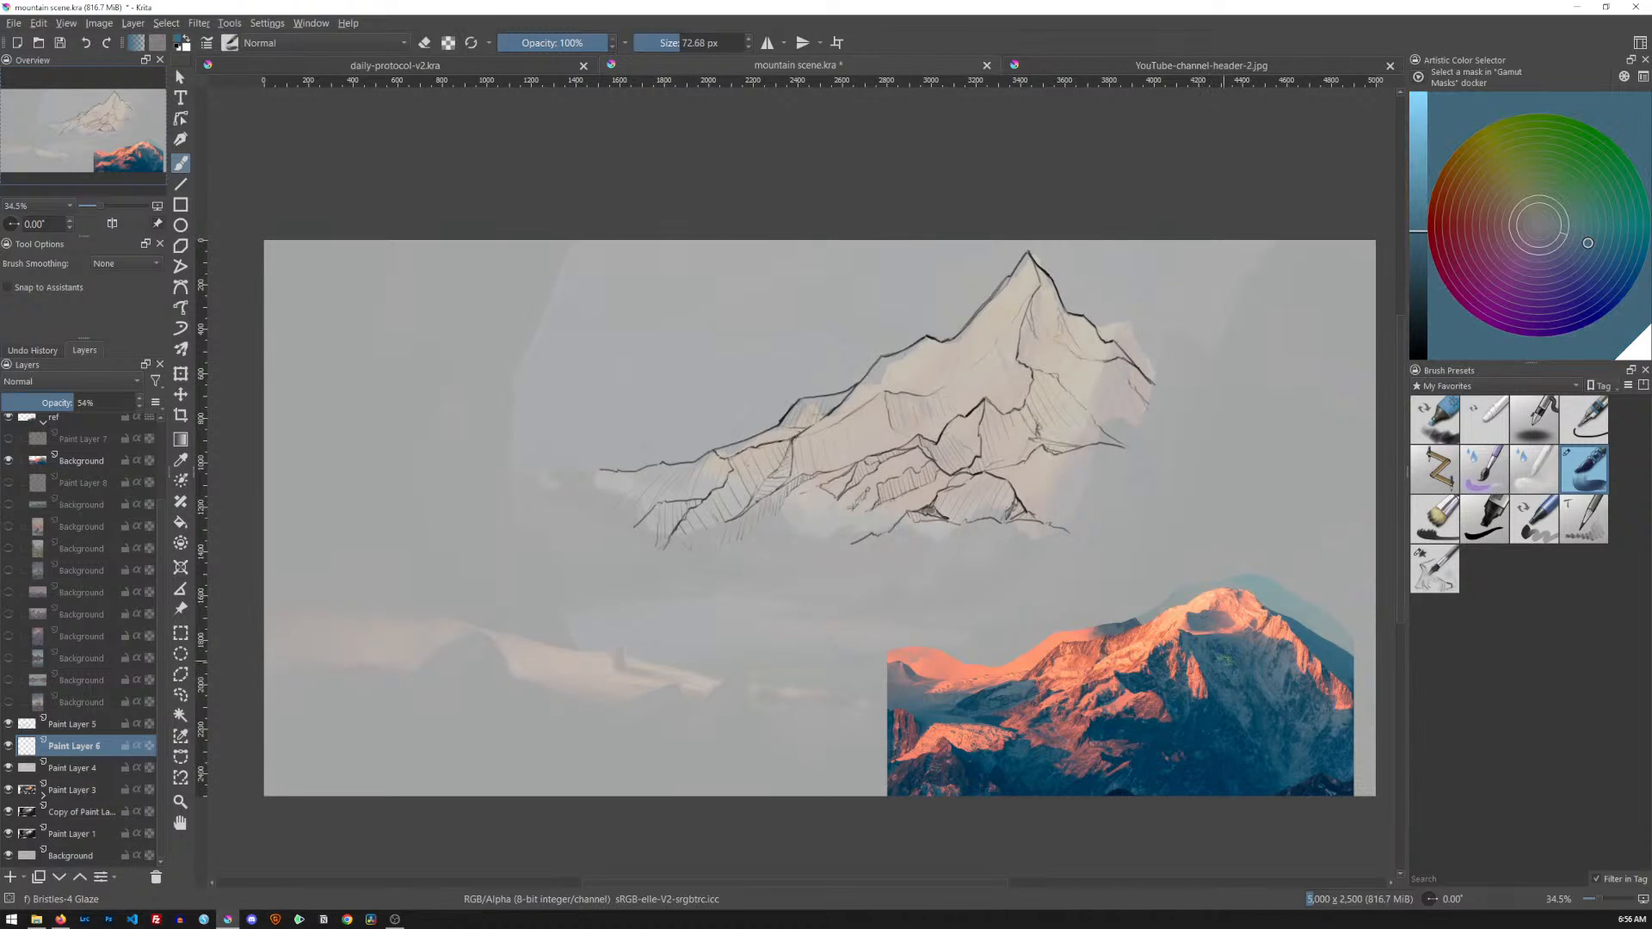
{"action": "left_click", "coordinate": [1264, 693], "text": "ctrl"}
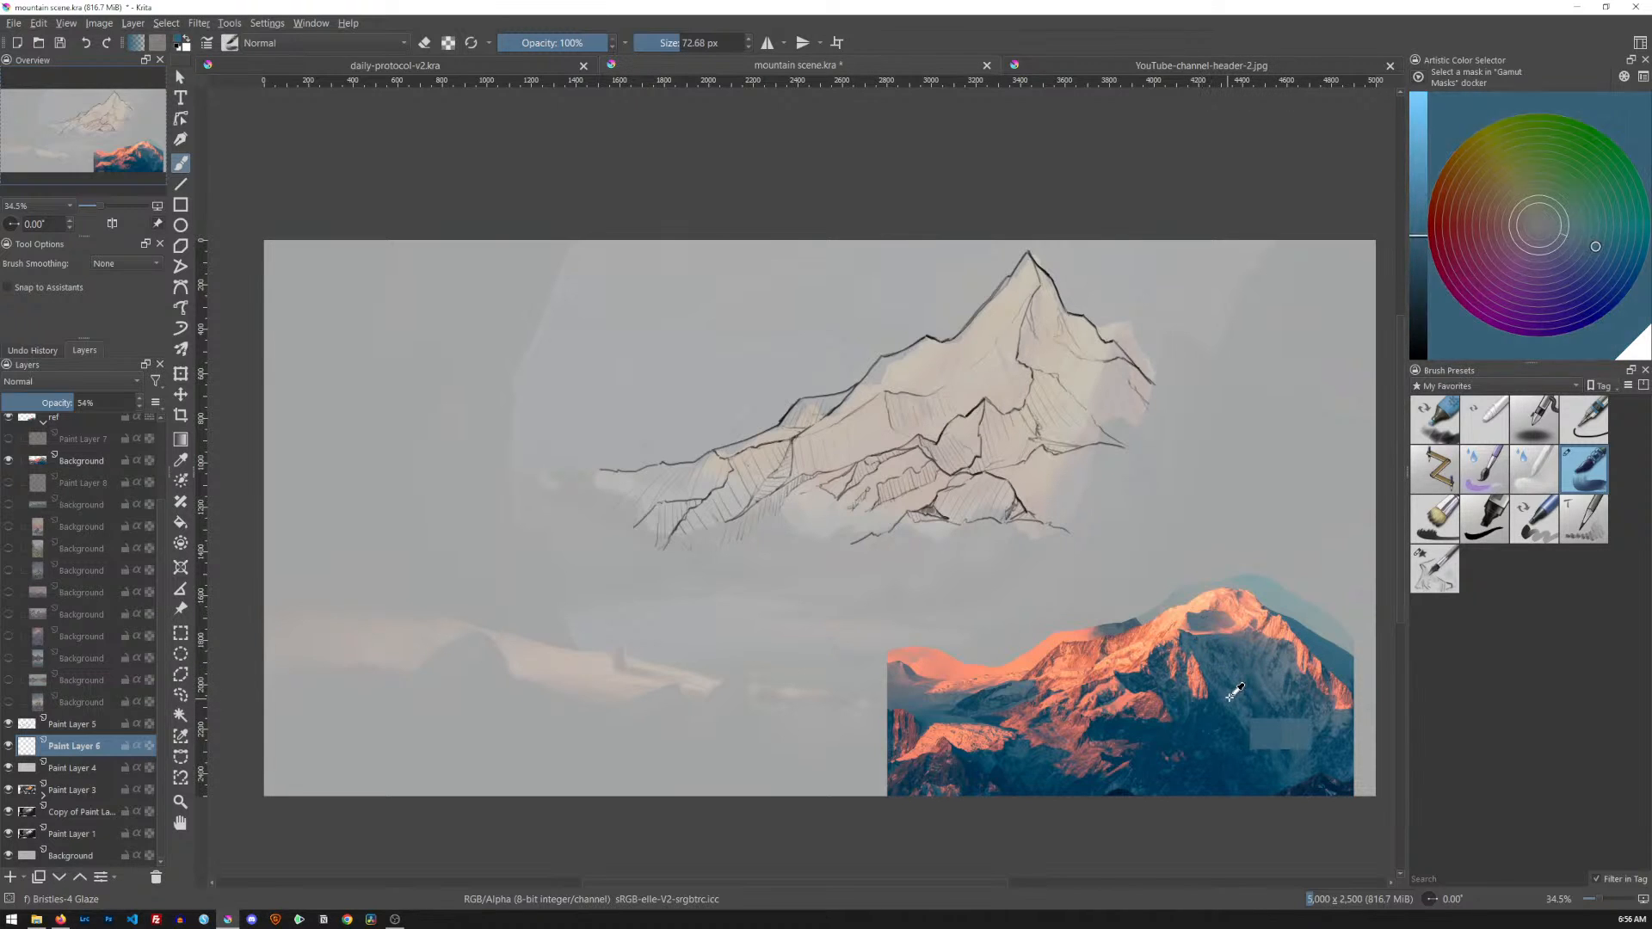
{"action": "left_click", "coordinate": [1278, 680], "text": "ctrl"}
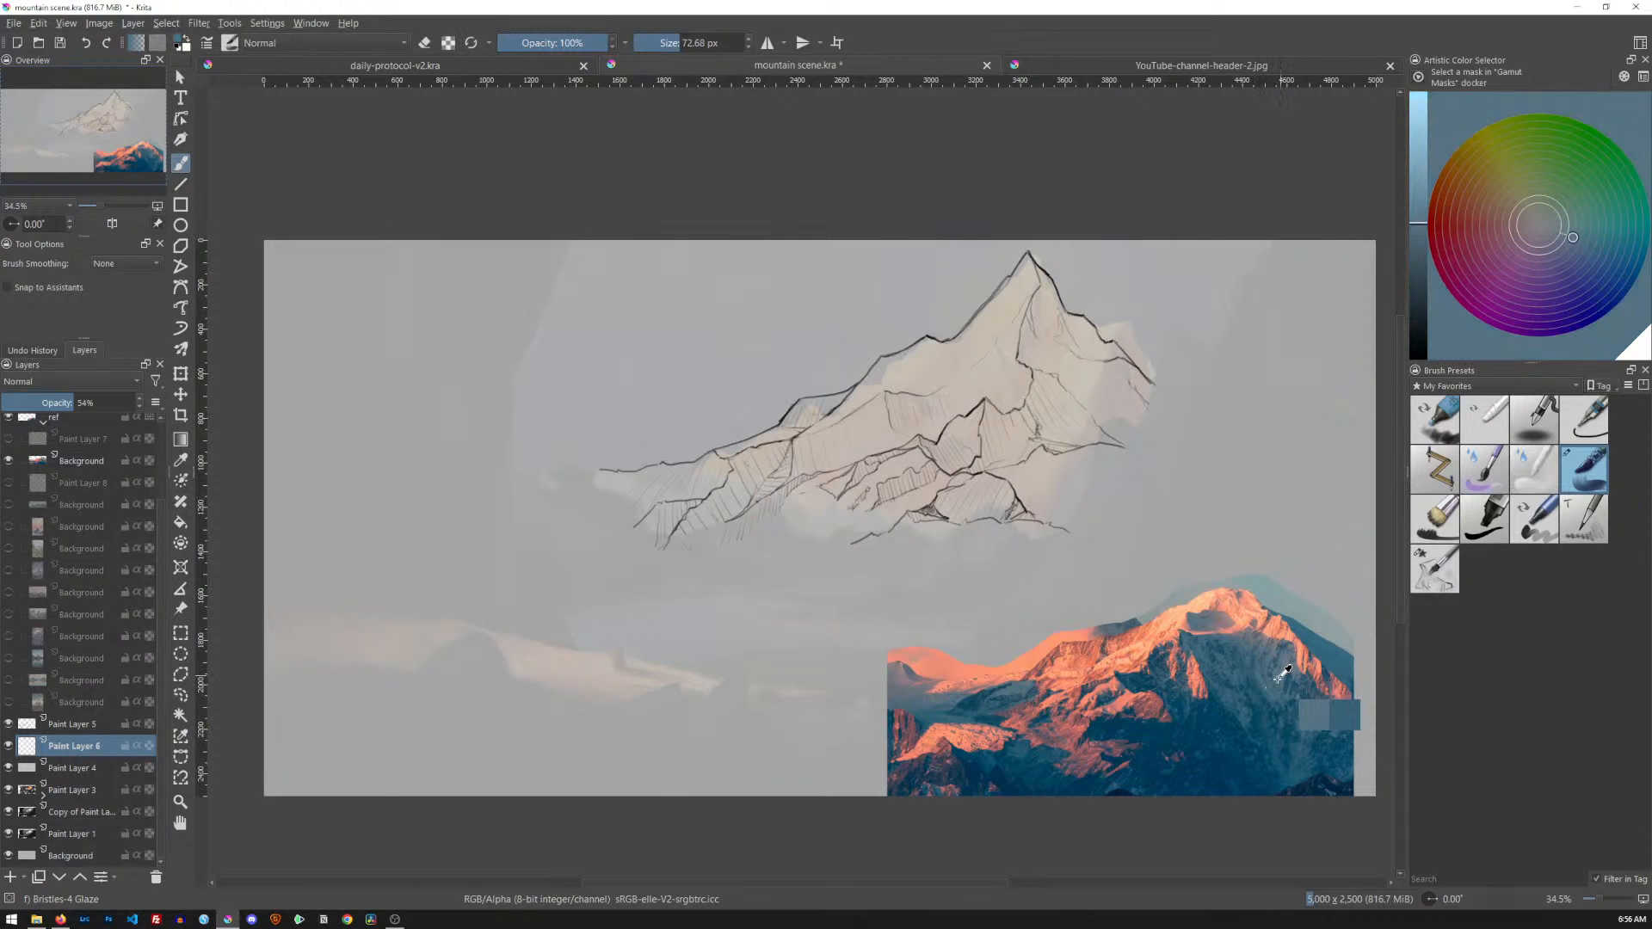
{"action": "left_click", "coordinate": [1202, 646], "text": "ctrl"}
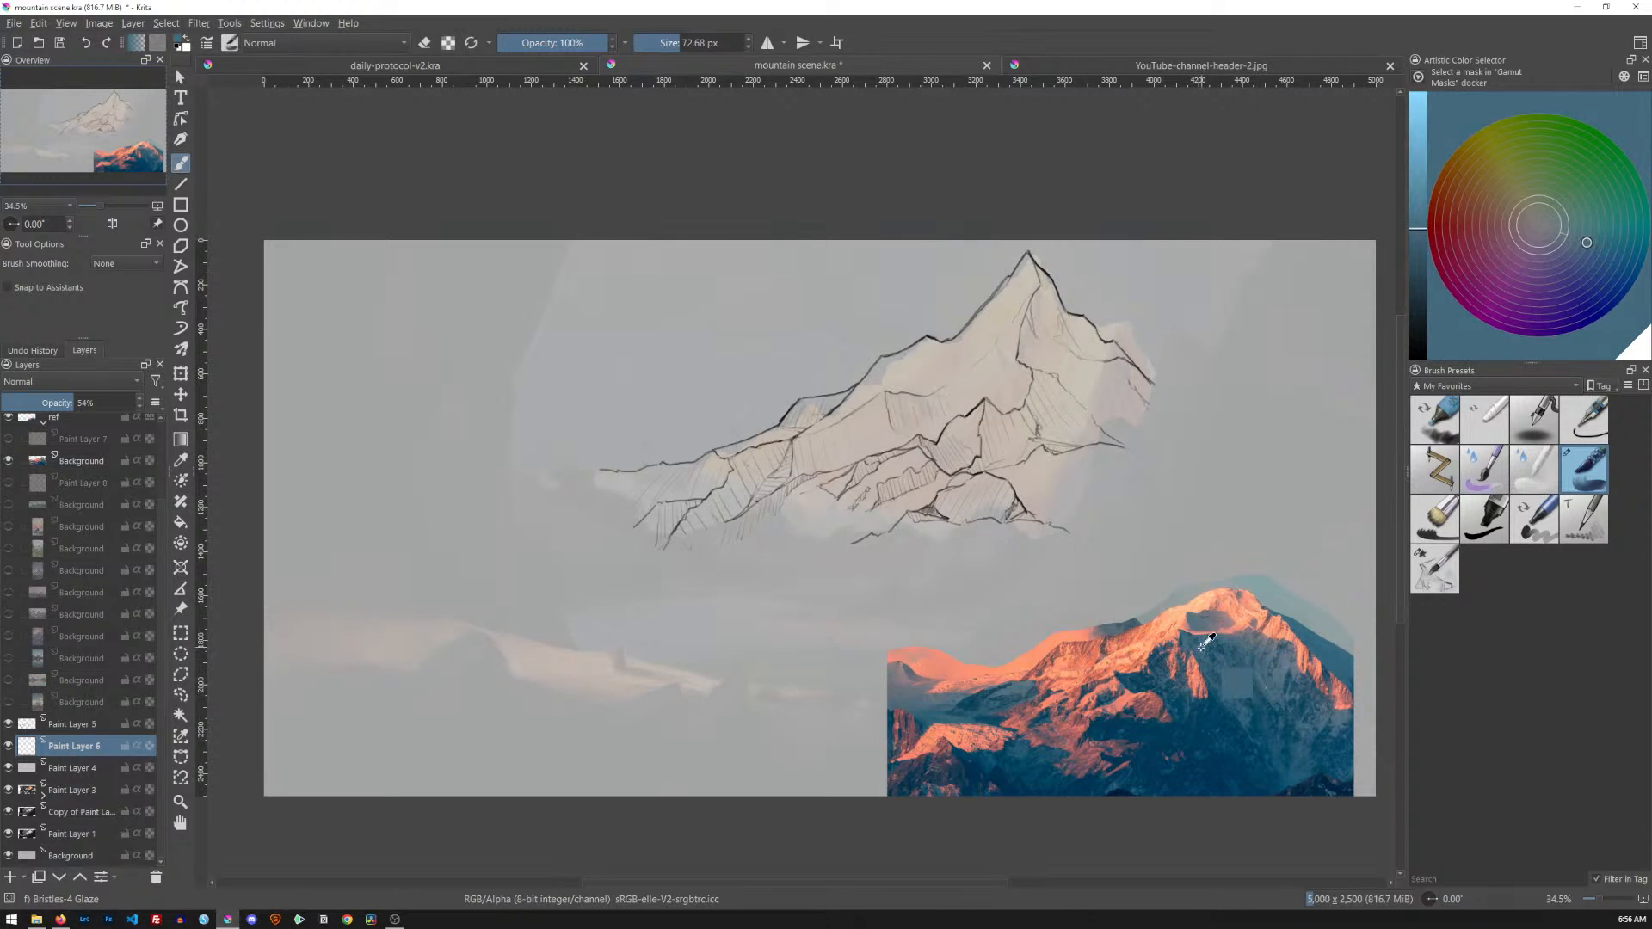
Sample the shadow blue beneath the reference's summit and fill the shaded right face of the sketched mountain with it
{"action": "left_click", "coordinate": [1195, 638], "text": "ctrl"}
{"action": "left_click", "coordinate": [1592, 246]}
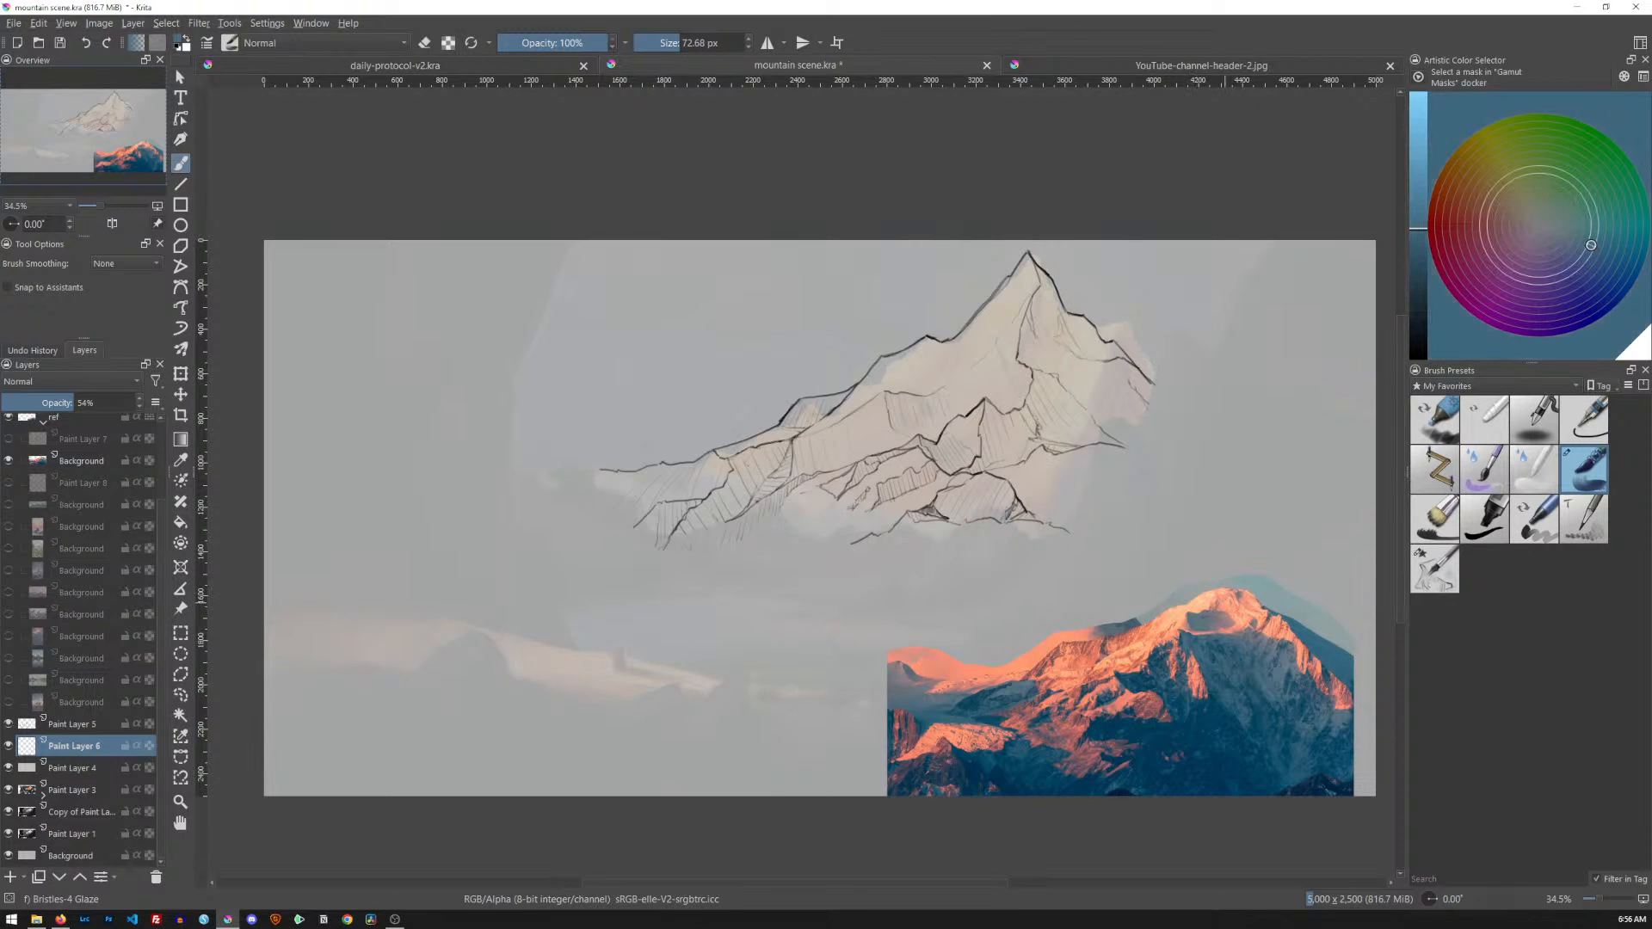
{"action": "left_click", "coordinate": [1205, 645], "text": "ctrl"}
{"action": "mouse_move", "coordinate": [1050, 282]}
{"action": "left_mouse_down"}
{"action": "mouse_move", "coordinate": [1026, 362]}
{"action": "mouse_move", "coordinate": [1041, 304]}
{"action": "mouse_move", "coordinate": [1043, 352]}
{"action": "mouse_move", "coordinate": [1047, 292]}
{"action": "mouse_move", "coordinate": [1069, 330]}
{"action": "mouse_move", "coordinate": [1122, 346]}
{"action": "mouse_move", "coordinate": [1104, 347]}
{"action": "mouse_move", "coordinate": [1142, 368]}
{"action": "left_mouse_up"}
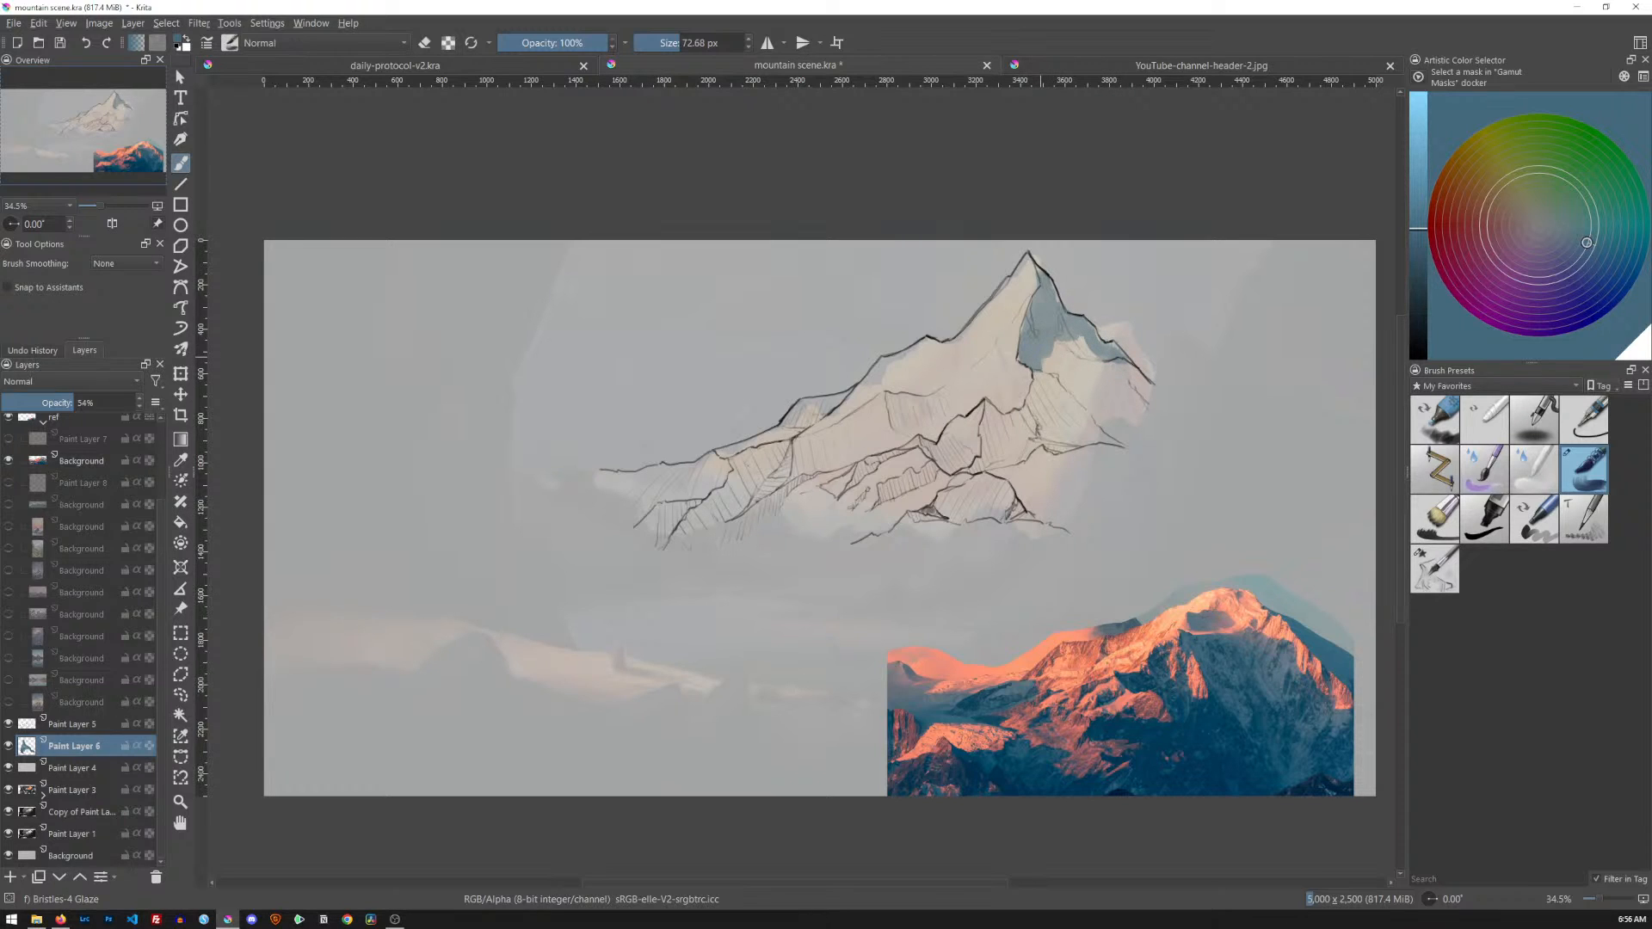
{"action": "left_click_drag", "start_coordinate": [1055, 336], "coordinate": [1063, 371]}
{"action": "mouse_move", "coordinate": [987, 406]}
{"action": "left_mouse_down"}
{"action": "mouse_move", "coordinate": [970, 467]}
{"action": "mouse_move", "coordinate": [1030, 452]}
{"action": "mouse_move", "coordinate": [993, 411]}
{"action": "mouse_move", "coordinate": [1040, 379]}
{"action": "left_mouse_up"}
{"action": "mouse_move", "coordinate": [1114, 369]}
{"action": "left_mouse_down"}
{"action": "mouse_move", "coordinate": [1158, 397]}
{"action": "mouse_move", "coordinate": [1144, 449]}
{"action": "mouse_move", "coordinate": [1043, 446]}
{"action": "mouse_move", "coordinate": [1016, 426]}
{"action": "mouse_move", "coordinate": [1050, 438]}
{"action": "mouse_move", "coordinate": [1092, 361]}
{"action": "mouse_move", "coordinate": [1119, 405]}
{"action": "mouse_move", "coordinate": [1080, 357]}
{"action": "mouse_move", "coordinate": [1119, 392]}
{"action": "mouse_move", "coordinate": [1128, 357]}
{"action": "mouse_move", "coordinate": [1132, 434]}
{"action": "left_mouse_up"}
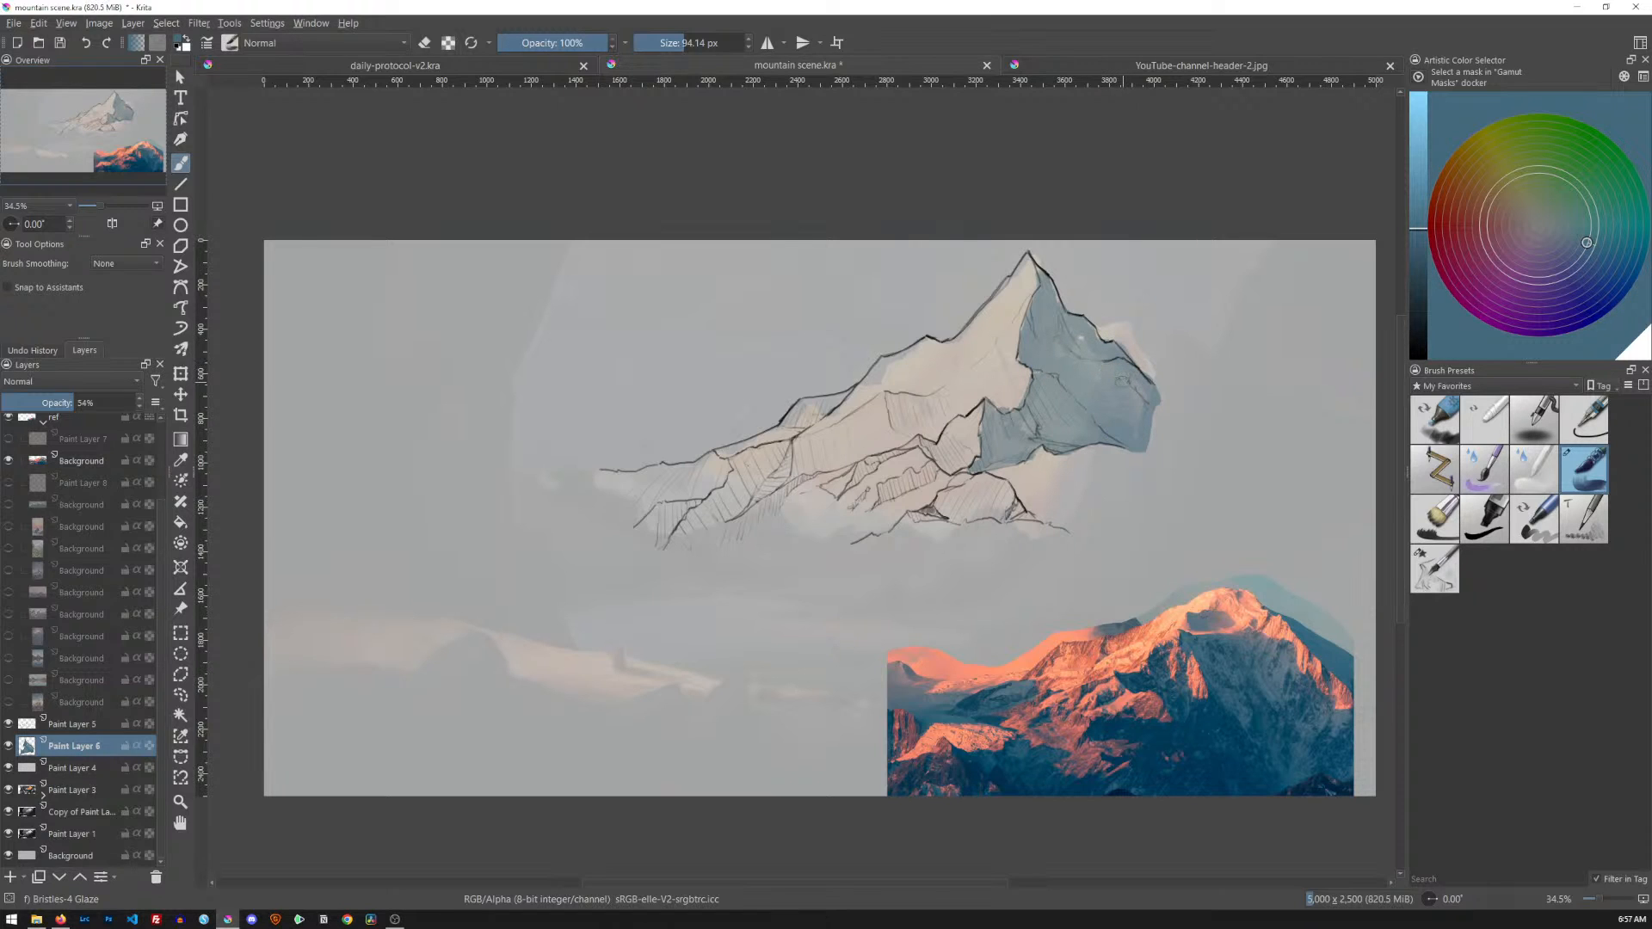
{"action": "mouse_move", "coordinate": [1089, 364]}
{"action": "left_mouse_down"}
{"action": "mouse_move", "coordinate": [1050, 320]}
{"action": "mouse_move", "coordinate": [1058, 361]}
{"action": "mouse_move", "coordinate": [1096, 383]}
{"action": "mouse_move", "coordinate": [1029, 427]}
{"action": "left_mouse_up"}
{"action": "left_click_drag", "start_coordinate": [1121, 383], "coordinate": [1128, 392]}
{"action": "left_click_drag", "start_coordinate": [976, 436], "coordinate": [991, 456]}
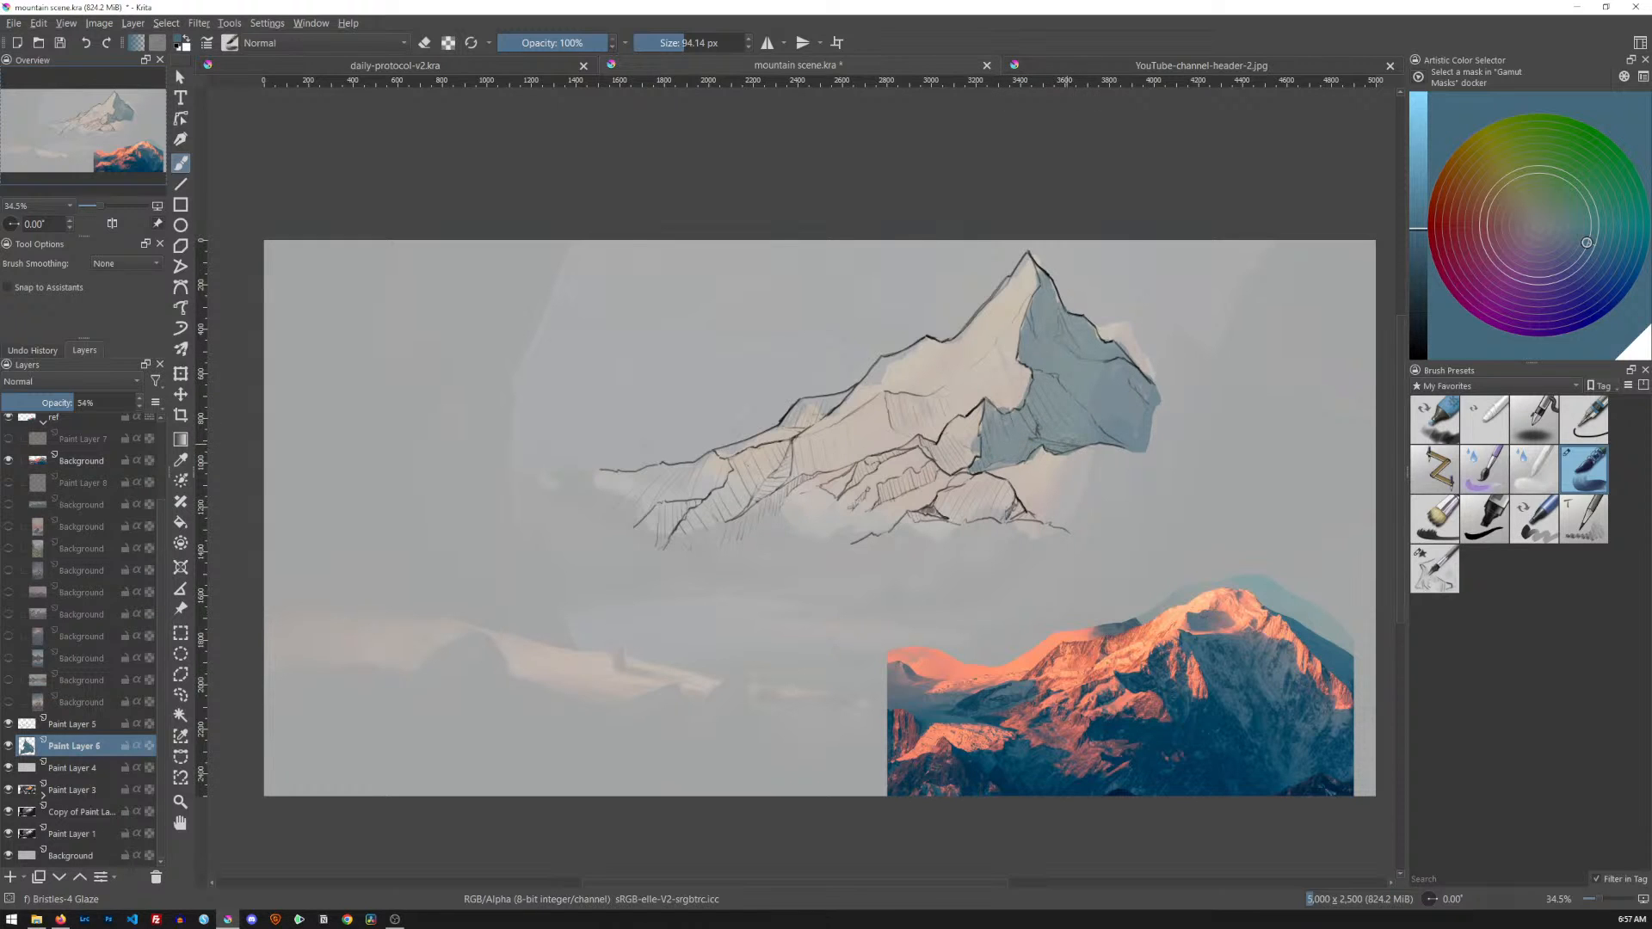
Erase excess blue along the lower edge of the right face's shadow
{"action": "key", "text": "e"}
{"action": "key", "text": "bracketleft"}
{"action": "left_click_drag", "start_coordinate": [1057, 463], "coordinate": [1106, 457]}
{"action": "key", "text": "e"}
{"action": "mouse_move", "coordinate": [1080, 469]}
{"action": "left_mouse_down"}
{"action": "mouse_move", "coordinate": [1029, 489]}
{"action": "mouse_move", "coordinate": [1110, 469]}
{"action": "left_mouse_up"}
{"action": "key", "text": "ctrl+z"}
Reduce the brush to about 49 px and paint the small shadows on both sides of the foreground mound's foot
{"action": "key", "text": "bracketleft"}
{"action": "key", "text": "bracketleft"}
{"action": "key", "text": "bracketleft"}
{"action": "key", "text": "bracketleft"}
{"action": "key", "text": "bracketleft"}
{"action": "left_click_drag", "start_coordinate": [1026, 515], "coordinate": [1040, 522]}
{"action": "left_click_drag", "start_coordinate": [928, 512], "coordinate": [941, 518]}
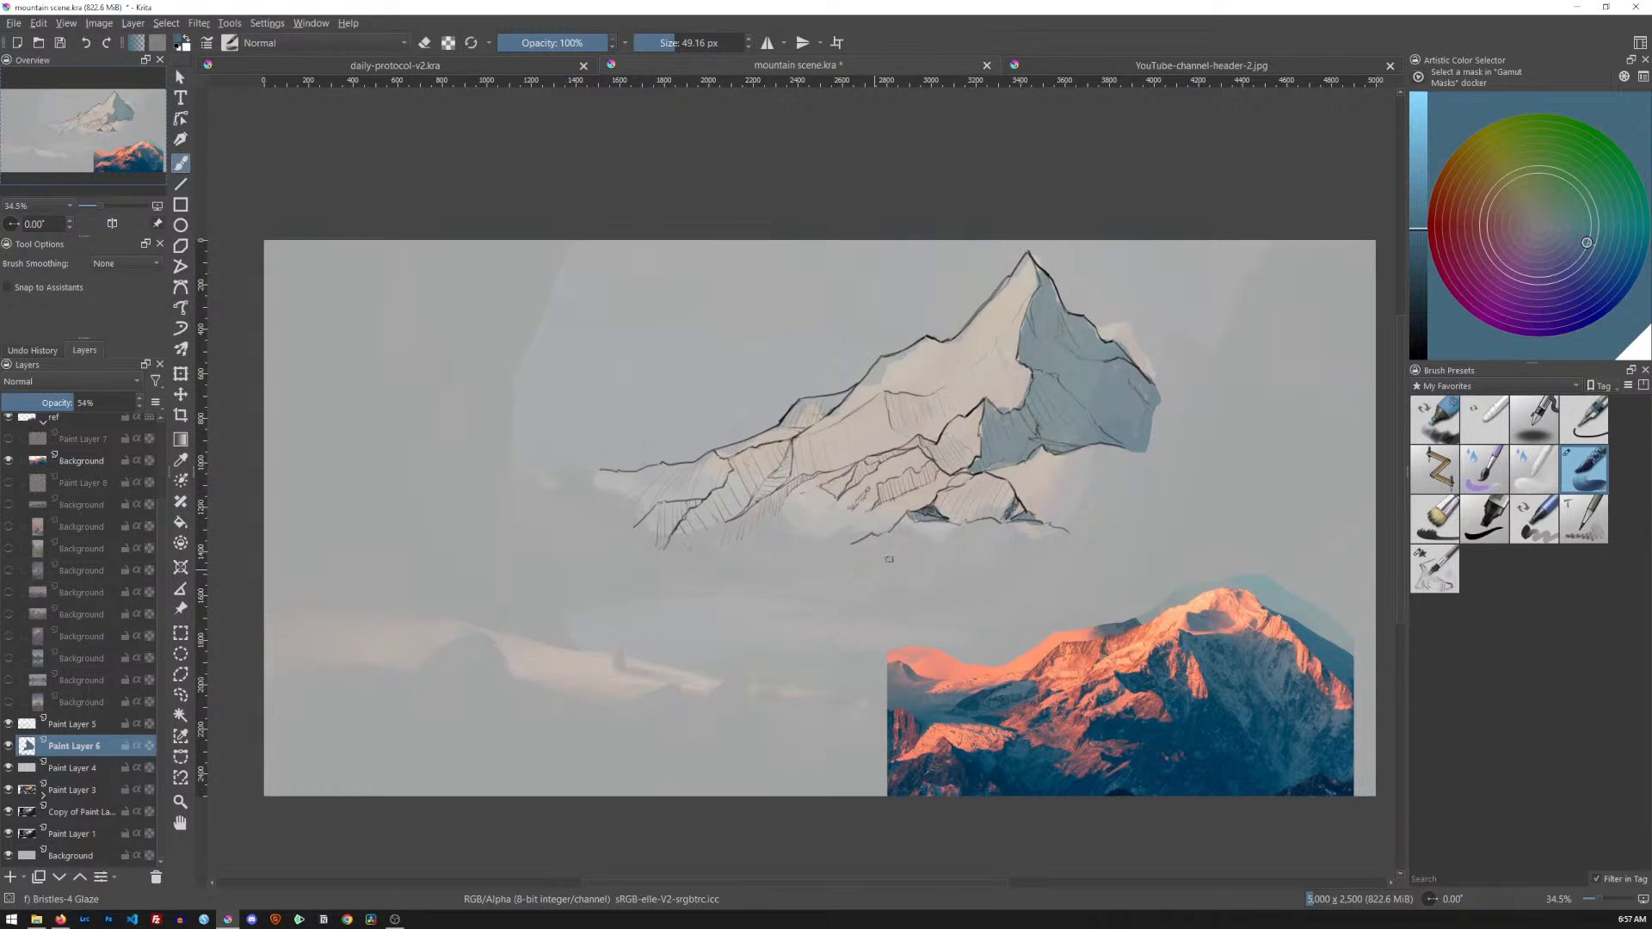
Paint blue shadows on the hatched slanted band and the left side of the small secondary peak
{"action": "left_click_drag", "start_coordinate": [873, 501], "coordinate": [925, 473]}
{"action": "mouse_move", "coordinate": [947, 437]}
{"action": "left_mouse_down"}
{"action": "mouse_move", "coordinate": [966, 469]}
{"action": "mouse_move", "coordinate": [931, 458]}
{"action": "mouse_move", "coordinate": [952, 464]}
{"action": "left_mouse_up"}
{"action": "scroll", "coordinate": [1035, 474], "scroll_direction": "up", "scroll_amount": 4}
{"action": "left_click_drag", "start_coordinate": [1041, 463], "coordinate": [1054, 484]}
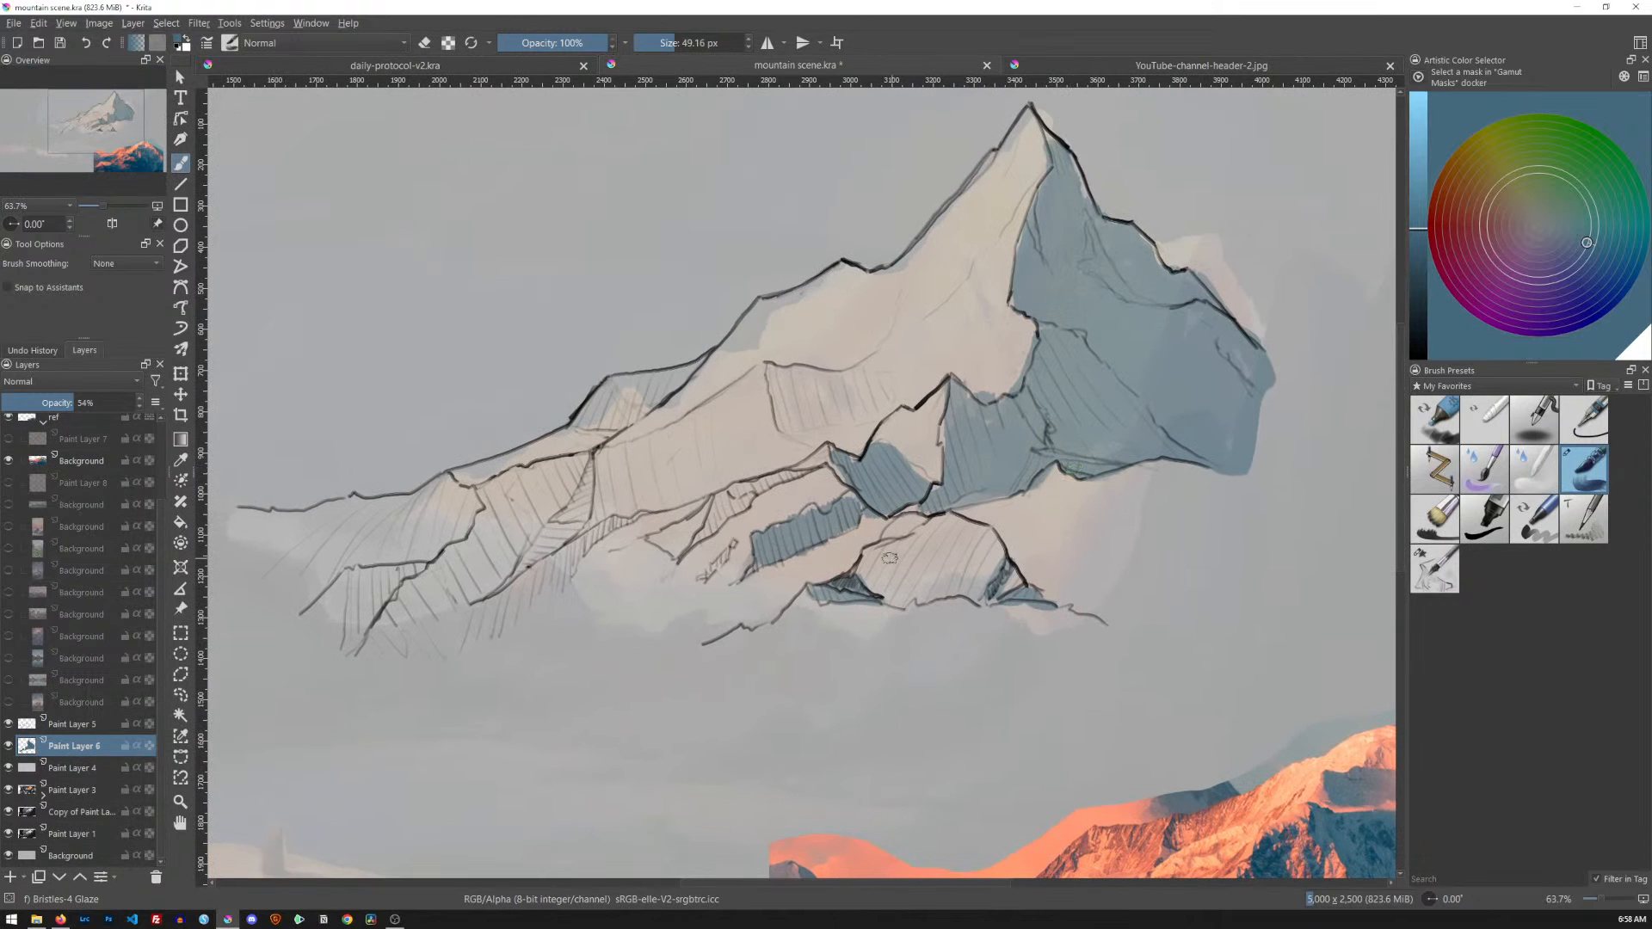
With a brush of about 44 px, fill the narrow slanted ridge shadows and the hatched patch on the mountain's lit face
{"action": "left_click_drag", "start_coordinate": [978, 638], "coordinate": [975, 457]}
{"action": "mouse_move", "coordinate": [744, 347]}
{"action": "left_mouse_down", "text": "shift"}
{"action": "mouse_move", "coordinate": [697, 381]}
{"action": "mouse_move", "coordinate": [736, 340]}
{"action": "mouse_move", "coordinate": [805, 321]}
{"action": "mouse_move", "coordinate": [753, 348]}
{"action": "left_mouse_up", "text": "shift"}
{"action": "mouse_move", "coordinate": [728, 410]}
{"action": "left_mouse_down"}
{"action": "mouse_move", "coordinate": [704, 426]}
{"action": "mouse_move", "coordinate": [732, 397]}
{"action": "left_mouse_up"}
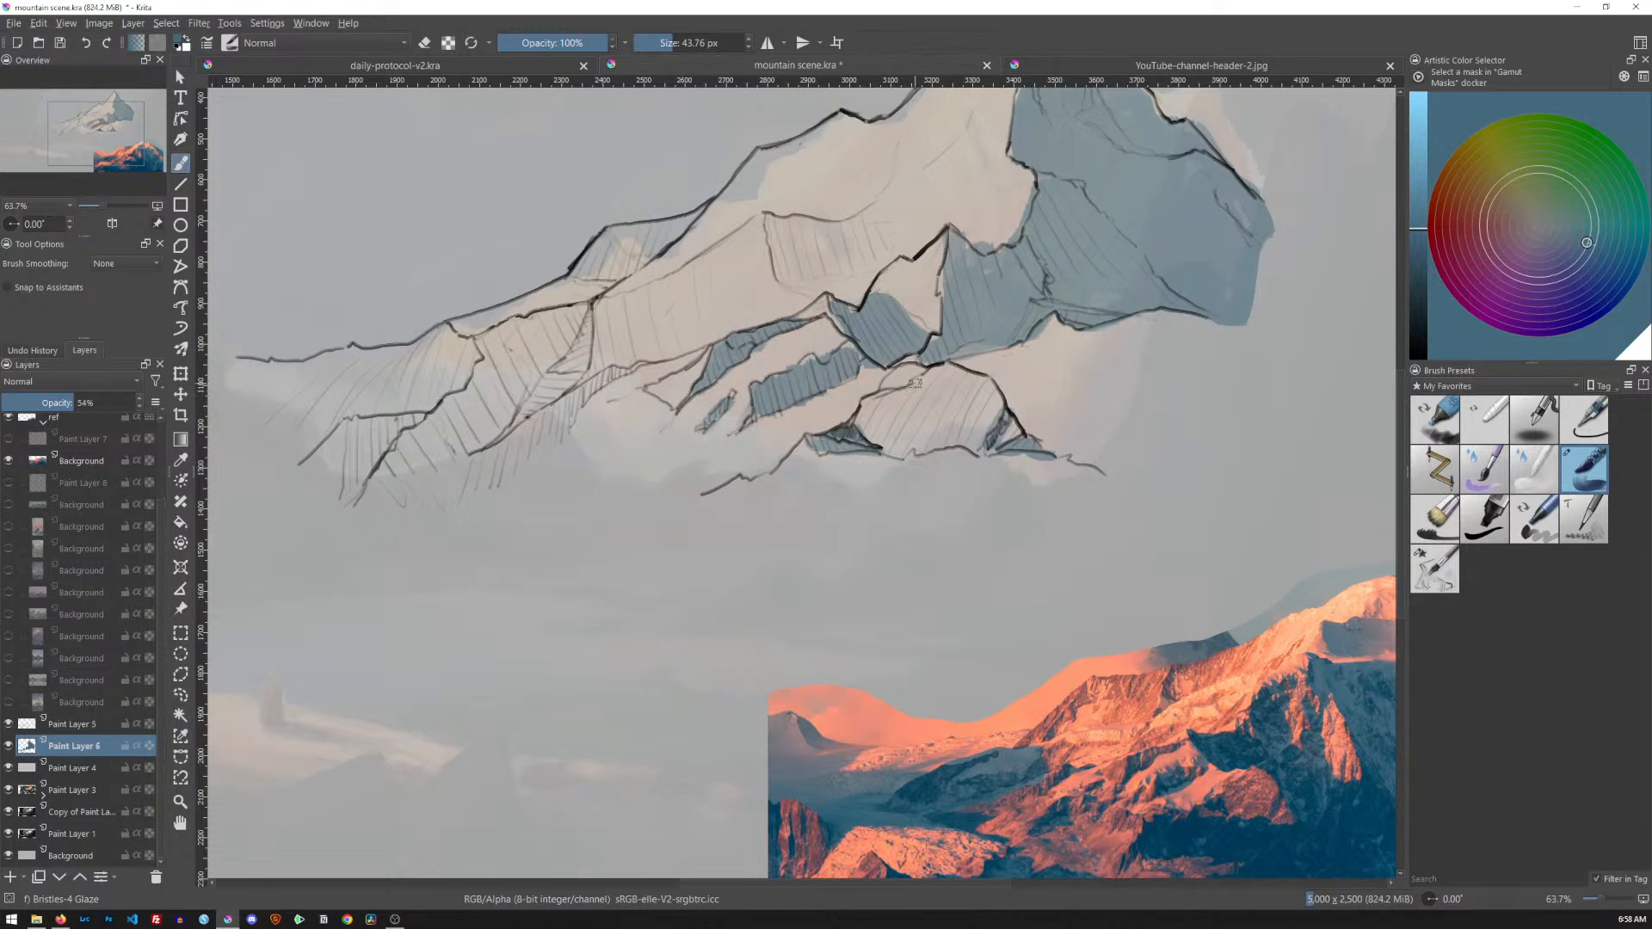
{"action": "mouse_move", "coordinate": [770, 220]}
{"action": "left_mouse_down"}
{"action": "mouse_move", "coordinate": [784, 275]}
{"action": "mouse_move", "coordinate": [787, 226]}
{"action": "mouse_move", "coordinate": [802, 258]}
{"action": "mouse_move", "coordinate": [808, 223]}
{"action": "mouse_move", "coordinate": [858, 219]}
{"action": "mouse_move", "coordinate": [876, 272]}
{"action": "left_mouse_up"}
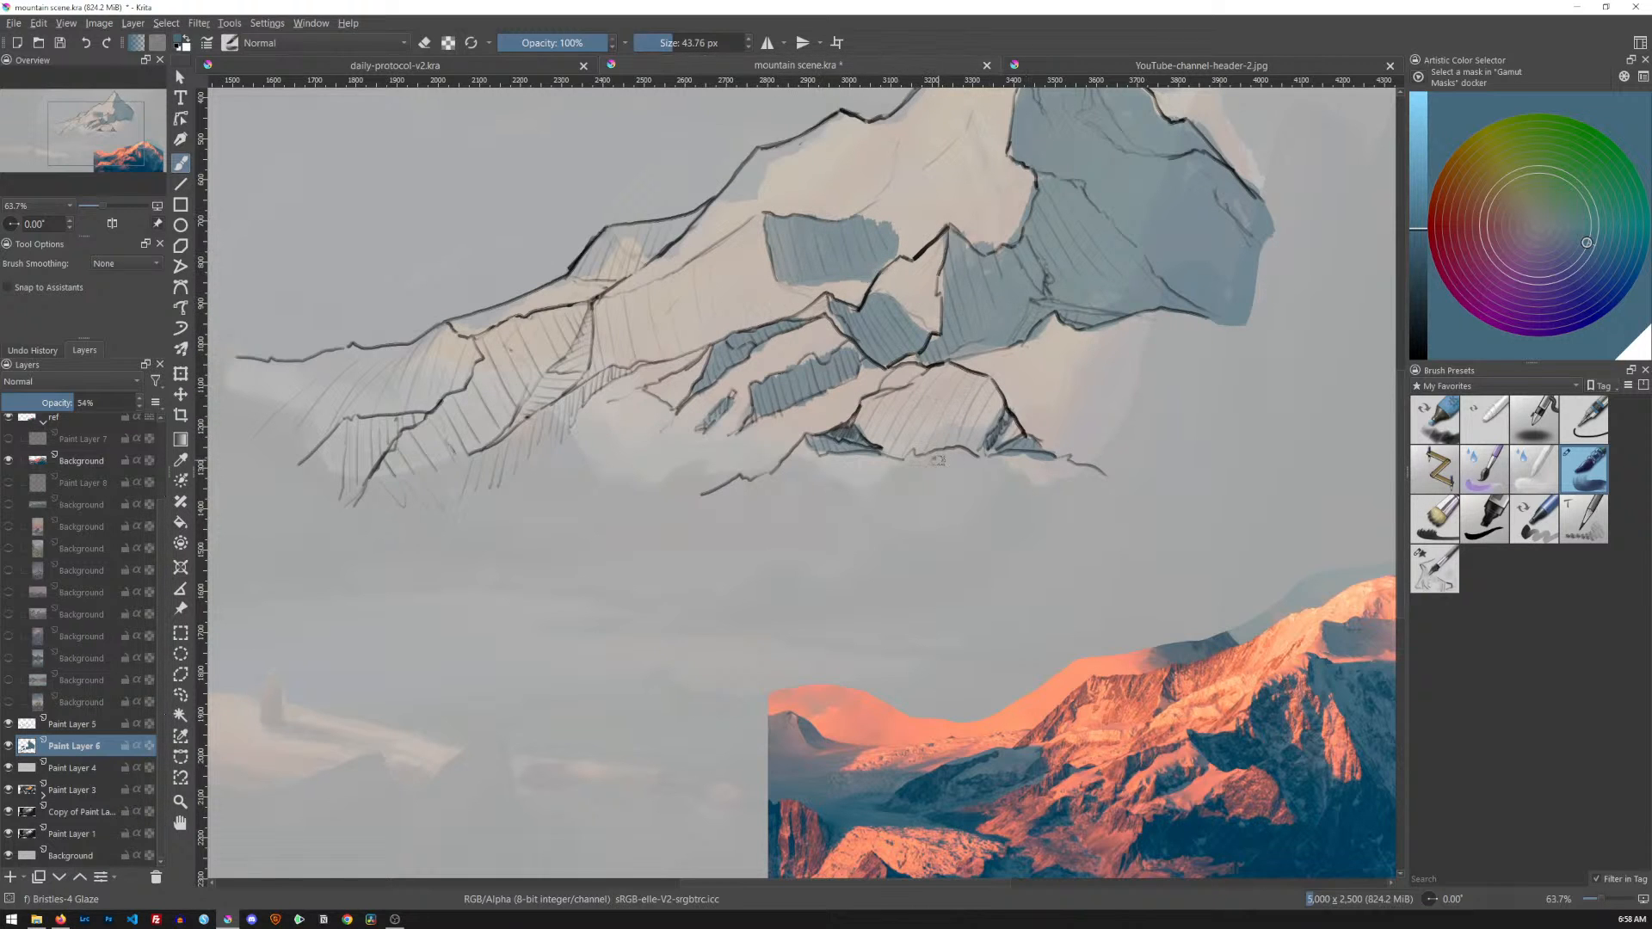
Fill the hatched slopes of the mountain's lower left ridge with the shadow blue down to their base
{"action": "mouse_move", "coordinate": [806, 506]}
{"action": "left_mouse_down"}
{"action": "mouse_move", "coordinate": [847, 551]}
{"action": "mouse_move", "coordinate": [876, 647]}
{"action": "mouse_move", "coordinate": [933, 602]}
{"action": "mouse_move", "coordinate": [896, 528]}
{"action": "mouse_move", "coordinate": [916, 531]}
{"action": "mouse_move", "coordinate": [910, 509]}
{"action": "left_mouse_up"}
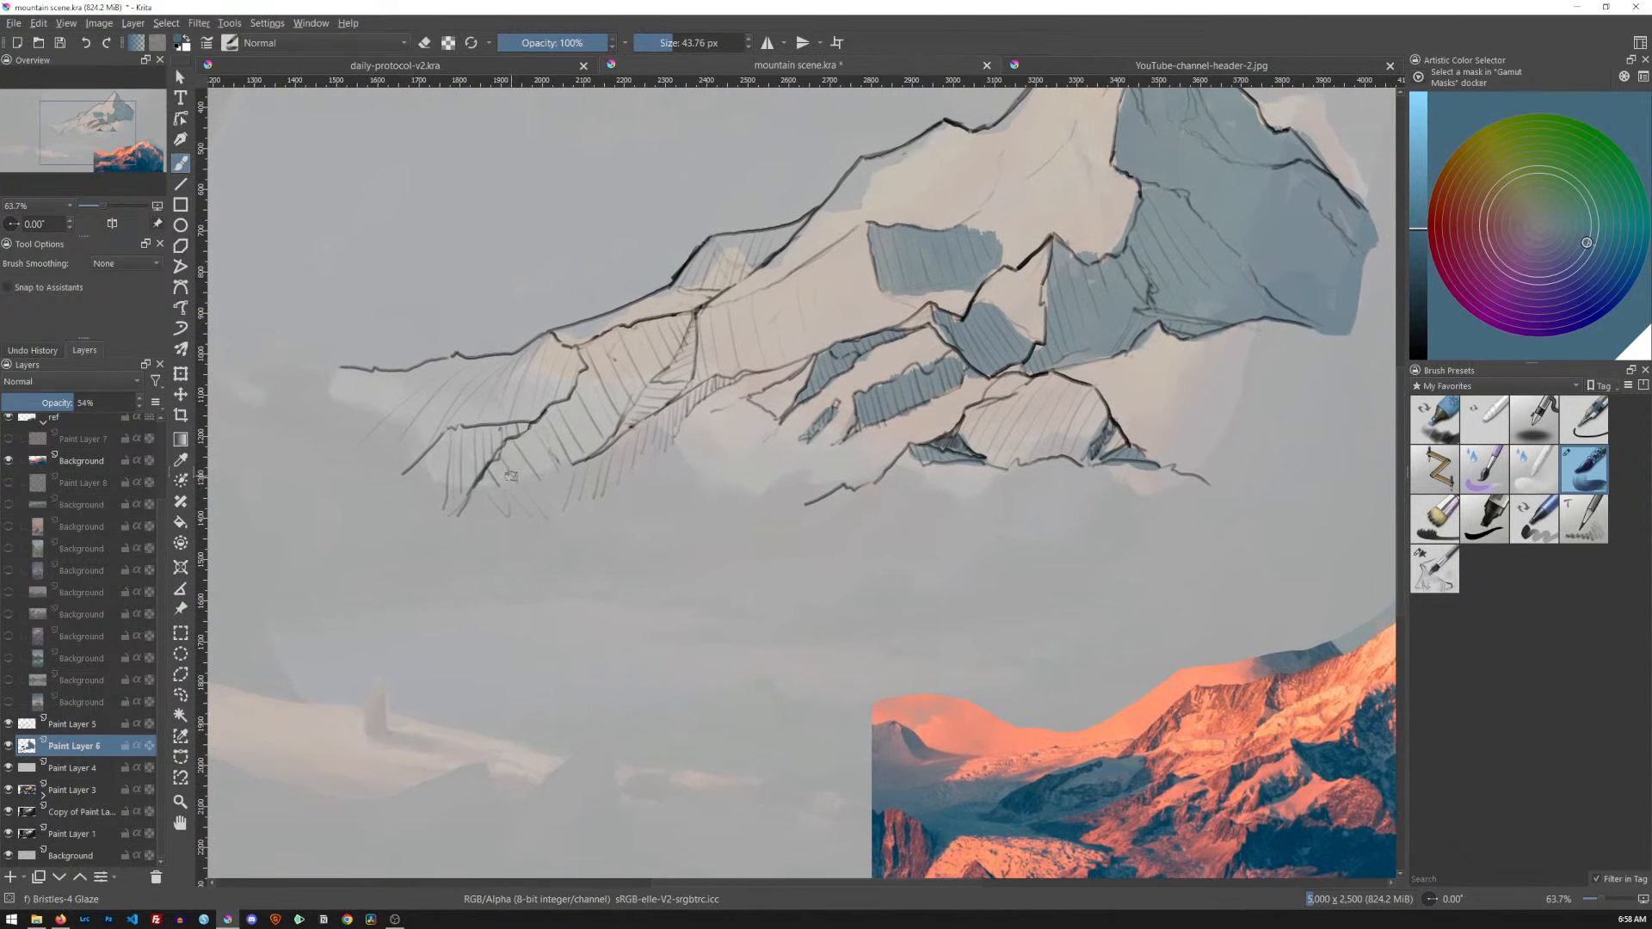
{"action": "mouse_move", "coordinate": [687, 320]}
{"action": "left_mouse_down"}
{"action": "mouse_move", "coordinate": [612, 406]}
{"action": "mouse_move", "coordinate": [662, 322]}
{"action": "mouse_move", "coordinate": [700, 310]}
{"action": "mouse_move", "coordinate": [628, 423]}
{"action": "left_mouse_up"}
{"action": "mouse_move", "coordinate": [695, 350]}
{"action": "left_mouse_down"}
{"action": "mouse_move", "coordinate": [656, 410]}
{"action": "mouse_move", "coordinate": [733, 378]}
{"action": "left_mouse_up"}
{"action": "mouse_move", "coordinate": [686, 408]}
{"action": "left_mouse_down"}
{"action": "mouse_move", "coordinate": [630, 430]}
{"action": "mouse_move", "coordinate": [626, 476]}
{"action": "mouse_move", "coordinate": [599, 465]}
{"action": "mouse_move", "coordinate": [646, 478]}
{"action": "left_mouse_up"}
{"action": "left_click_drag", "start_coordinate": [617, 408], "coordinate": [611, 484]}
{"action": "mouse_move", "coordinate": [607, 398]}
{"action": "left_mouse_down"}
{"action": "mouse_move", "coordinate": [607, 508]}
{"action": "mouse_move", "coordinate": [582, 446]}
{"action": "mouse_move", "coordinate": [563, 506]}
{"action": "mouse_move", "coordinate": [514, 465]}
{"action": "mouse_move", "coordinate": [481, 479]}
{"action": "mouse_move", "coordinate": [525, 430]}
{"action": "mouse_move", "coordinate": [490, 465]}
{"action": "mouse_move", "coordinate": [452, 434]}
{"action": "mouse_move", "coordinate": [431, 458]}
{"action": "mouse_move", "coordinate": [456, 516]}
{"action": "left_mouse_up"}
{"action": "mouse_move", "coordinate": [452, 460]}
{"action": "left_mouse_down"}
{"action": "mouse_move", "coordinate": [430, 514]}
{"action": "mouse_move", "coordinate": [417, 500]}
{"action": "left_mouse_up"}
{"action": "mouse_move", "coordinate": [518, 450]}
{"action": "left_mouse_down"}
{"action": "mouse_move", "coordinate": [574, 398]}
{"action": "mouse_move", "coordinate": [587, 433]}
{"action": "left_mouse_up"}
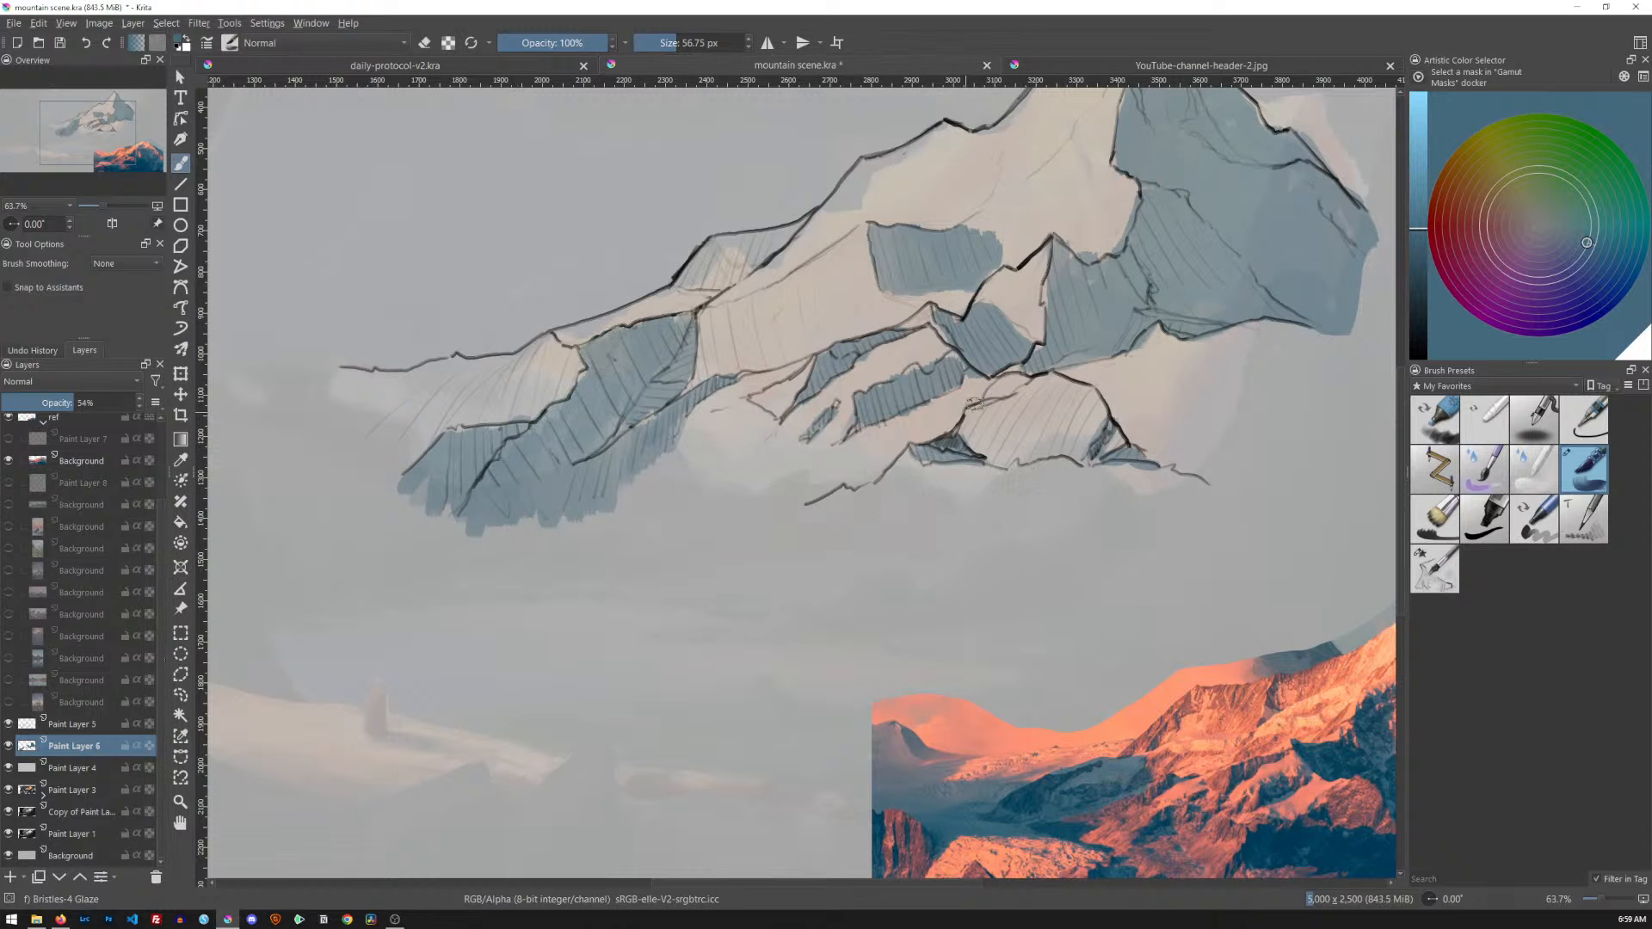
Enlarge the brush to about 158 px and extend the right face's shadow down to the mountain's base
{"action": "mouse_move", "coordinate": [1057, 336]}
{"action": "left_mouse_down"}
{"action": "mouse_move", "coordinate": [1119, 332]}
{"action": "mouse_move", "coordinate": [984, 380]}
{"action": "mouse_move", "coordinate": [1058, 450]}
{"action": "mouse_move", "coordinate": [1023, 485]}
{"action": "left_mouse_up"}
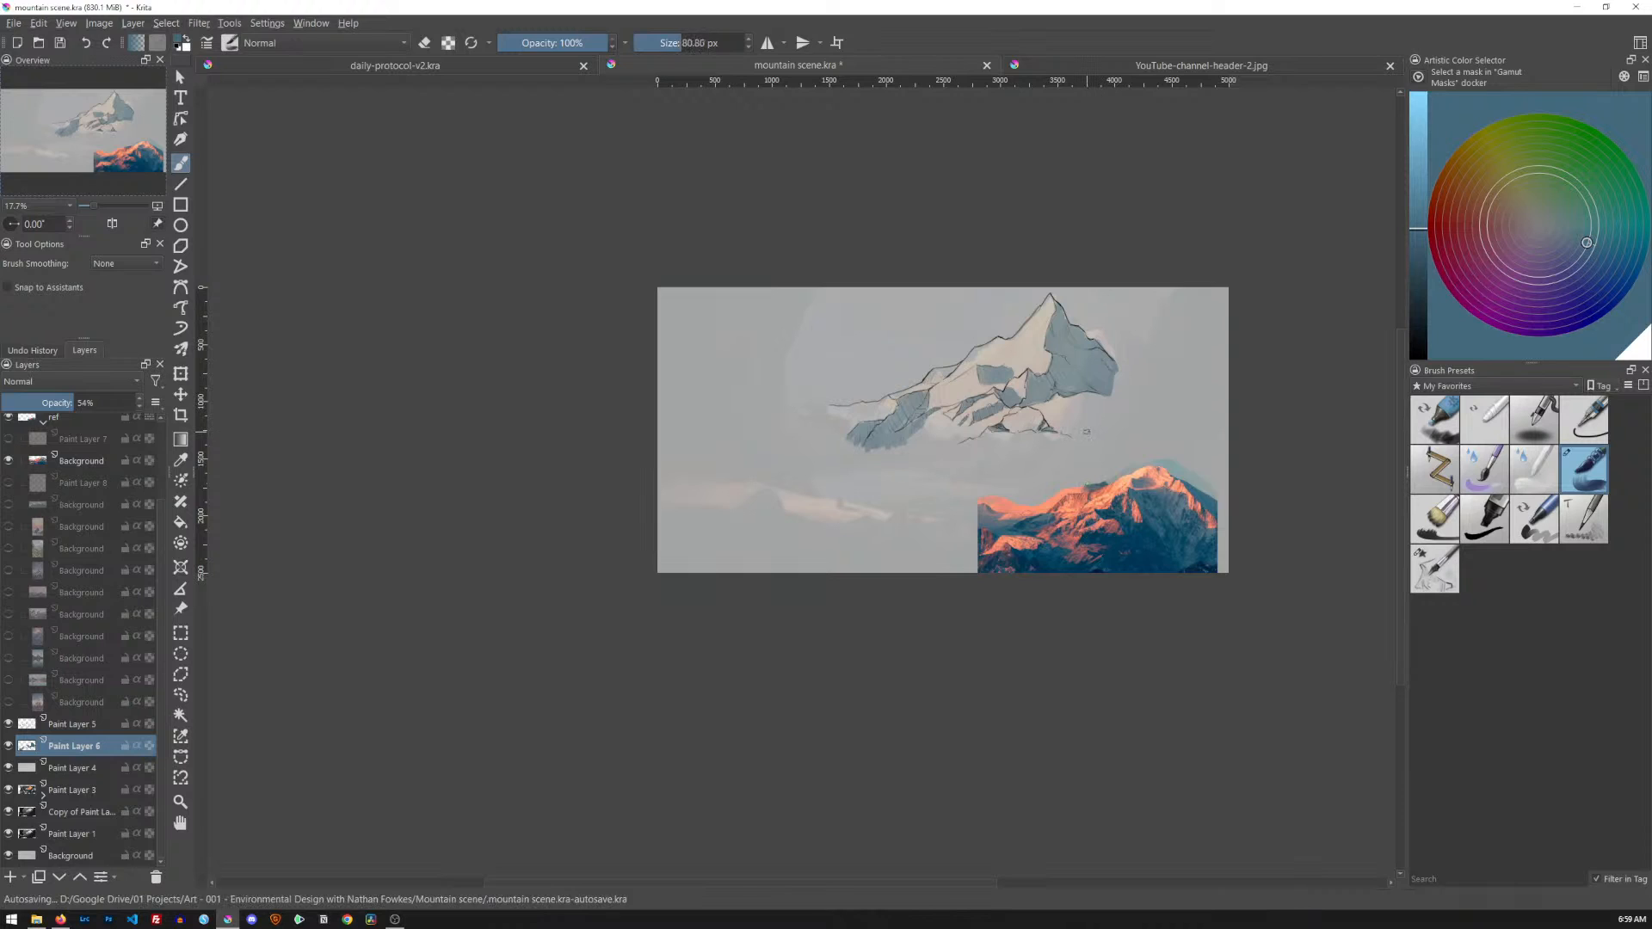
{"action": "left_click_drag", "start_coordinate": [1086, 432], "coordinate": [1155, 432]}
{"action": "mouse_move", "coordinate": [1040, 407]}
{"action": "left_mouse_down"}
{"action": "mouse_move", "coordinate": [1063, 429]}
{"action": "mouse_move", "coordinate": [1104, 426]}
{"action": "left_mouse_up"}
{"action": "left_click_drag", "start_coordinate": [1062, 419], "coordinate": [1104, 436]}
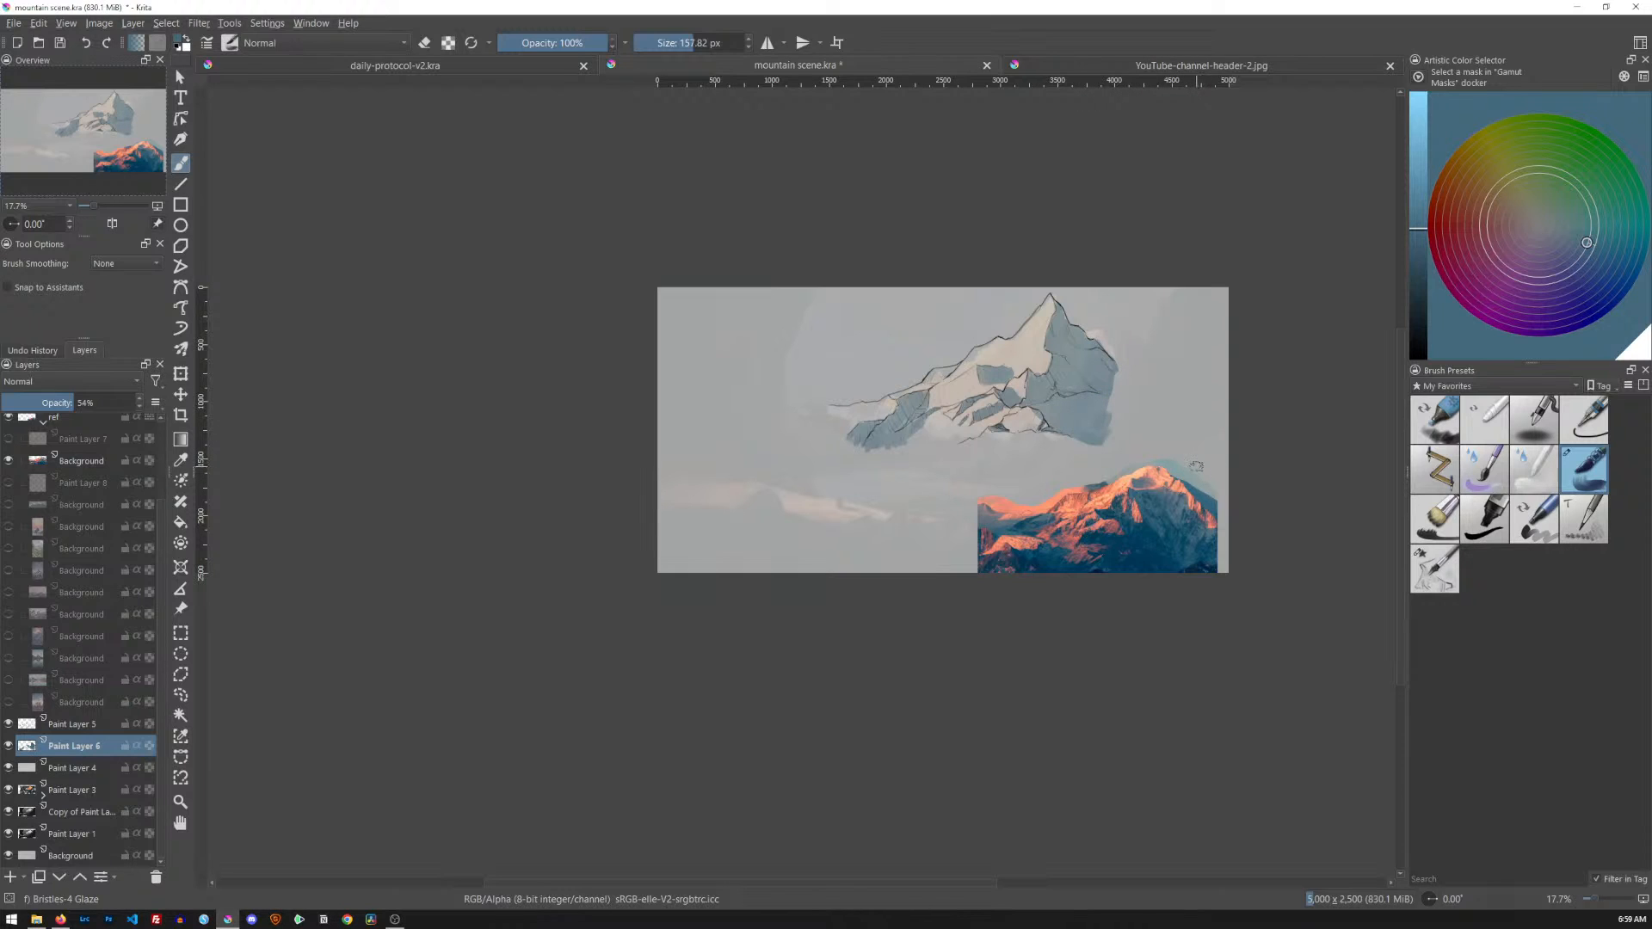
Compare the mountain with and without the right face's downward extension, keep only its first stroke and fill in the lower right edge
{"action": "key", "text": "ctrl+z"}
{"action": "key", "text": "ctrl+z"}
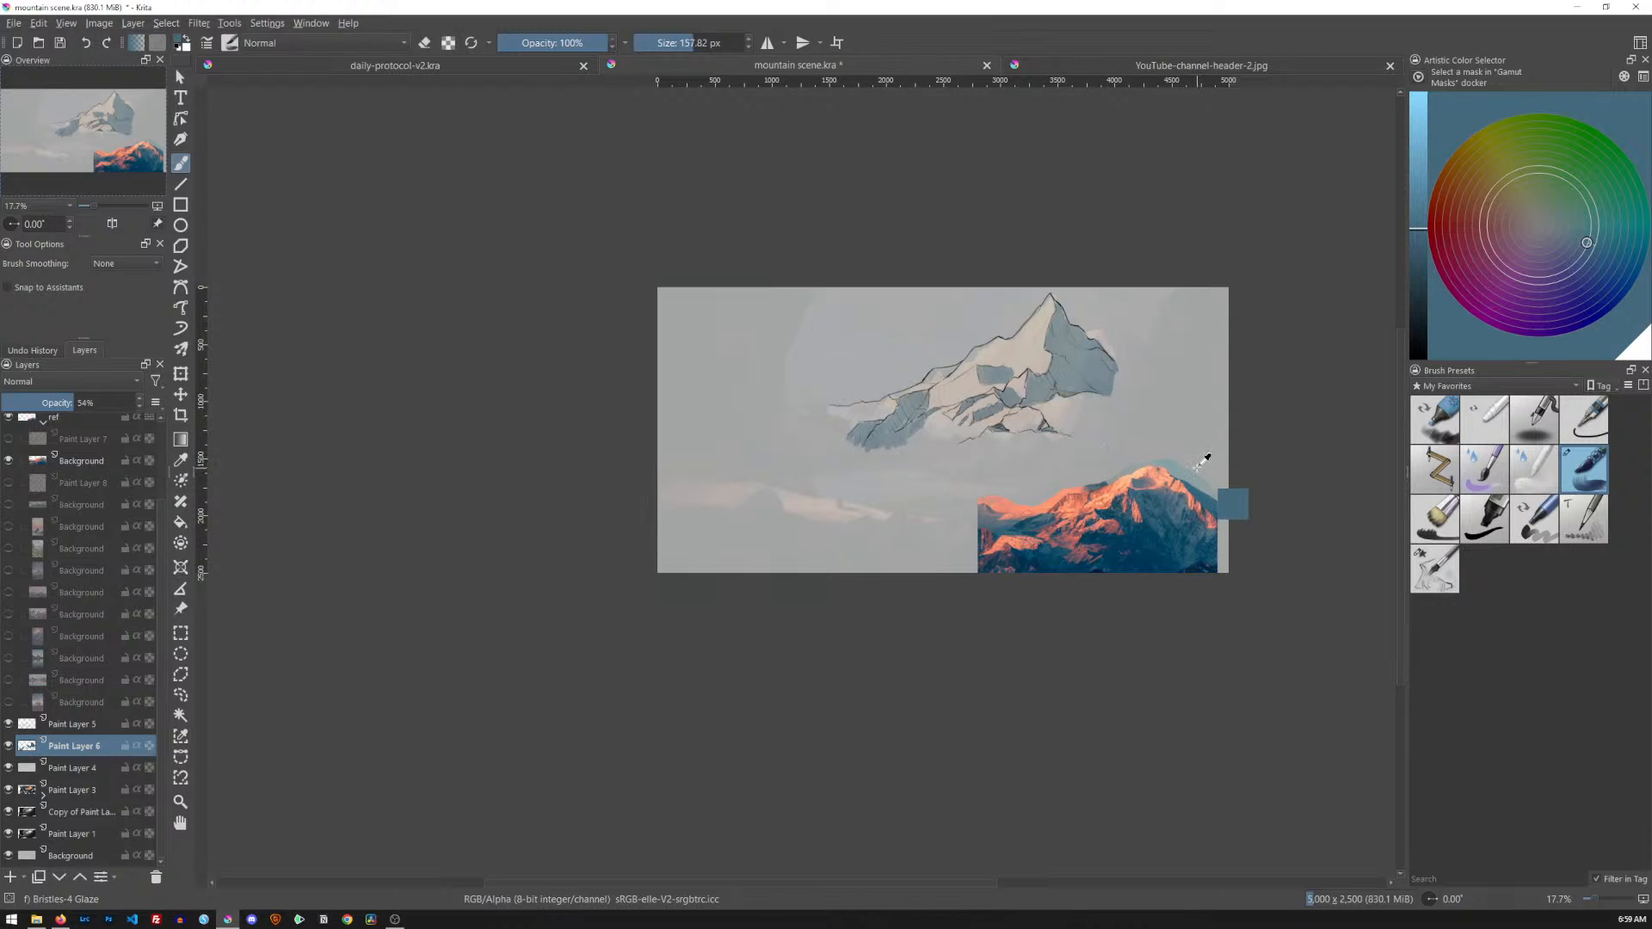
{"action": "key", "text": "ctrl+shift+z"}
{"action": "key", "text": "ctrl+z"}
{"action": "key", "text": "ctrl+shift+z"}
{"action": "key", "text": "ctrl+z"}
{"action": "key", "text": "ctrl+shift+z"}
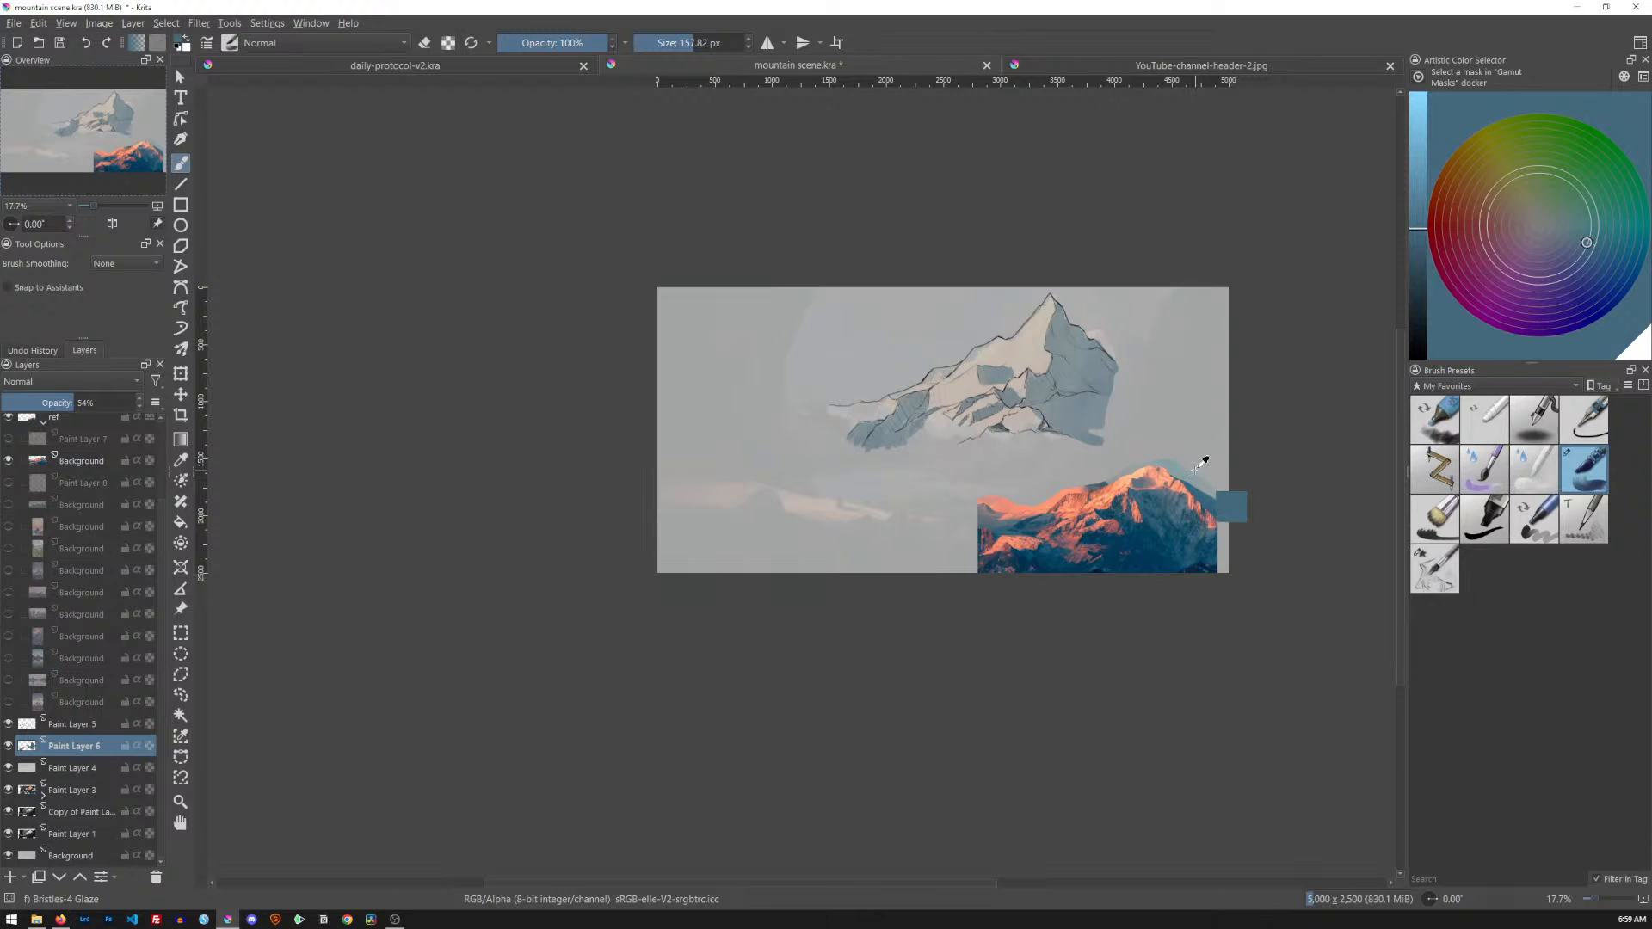
{"action": "key", "text": "ctrl+z"}
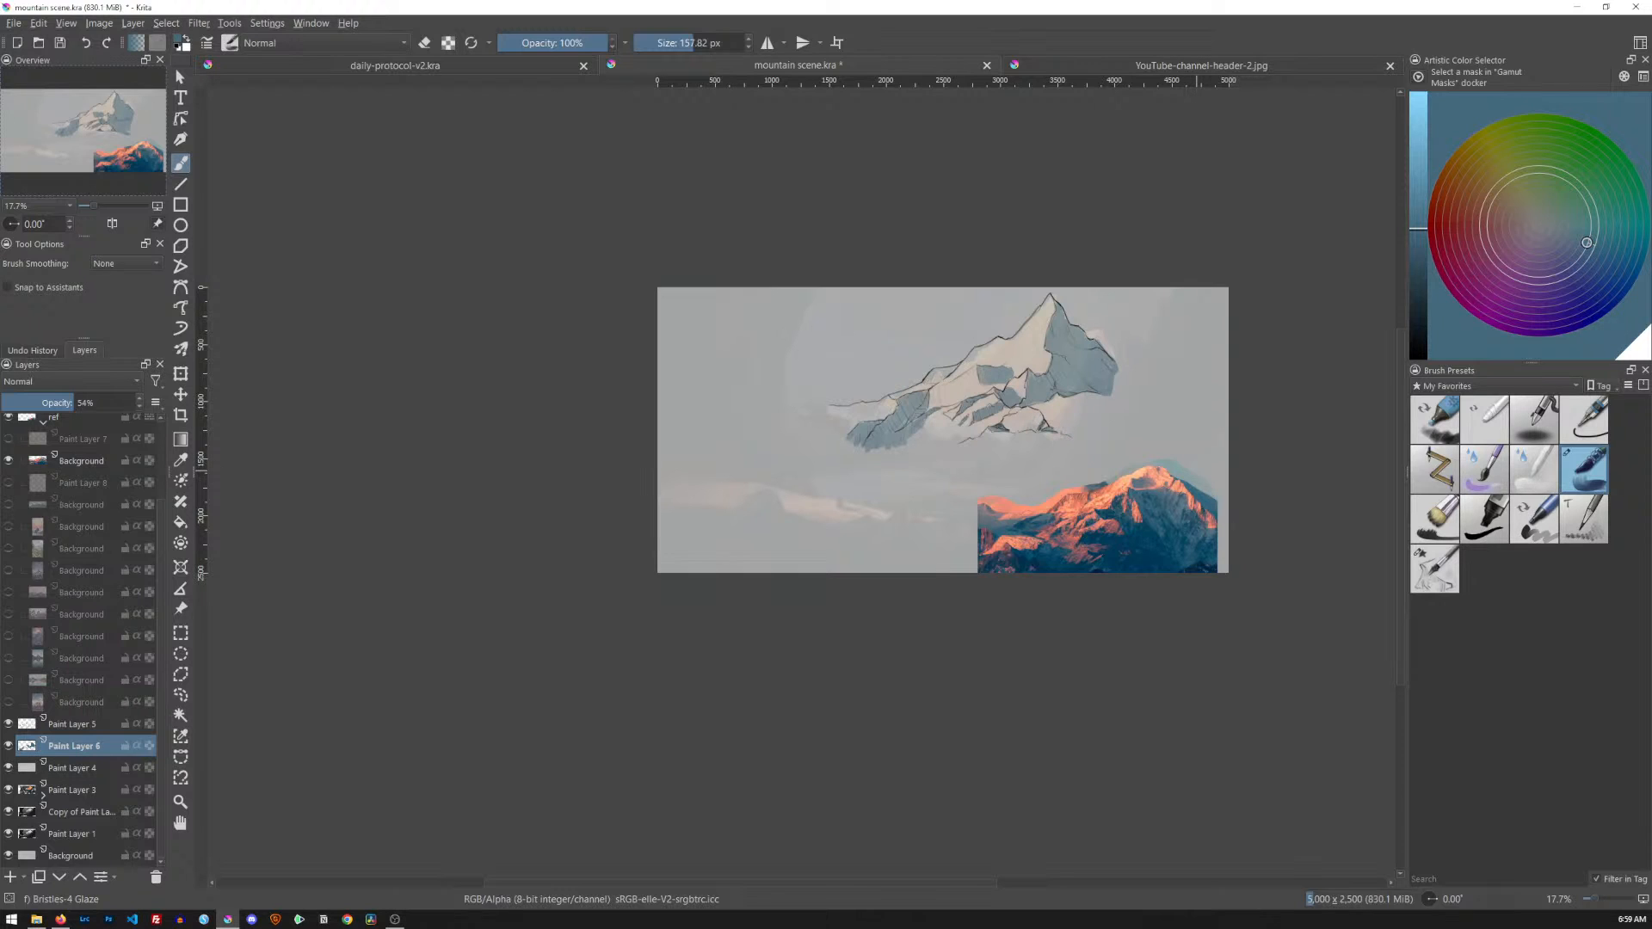
{"action": "key", "text": "ctrl+shift+z"}
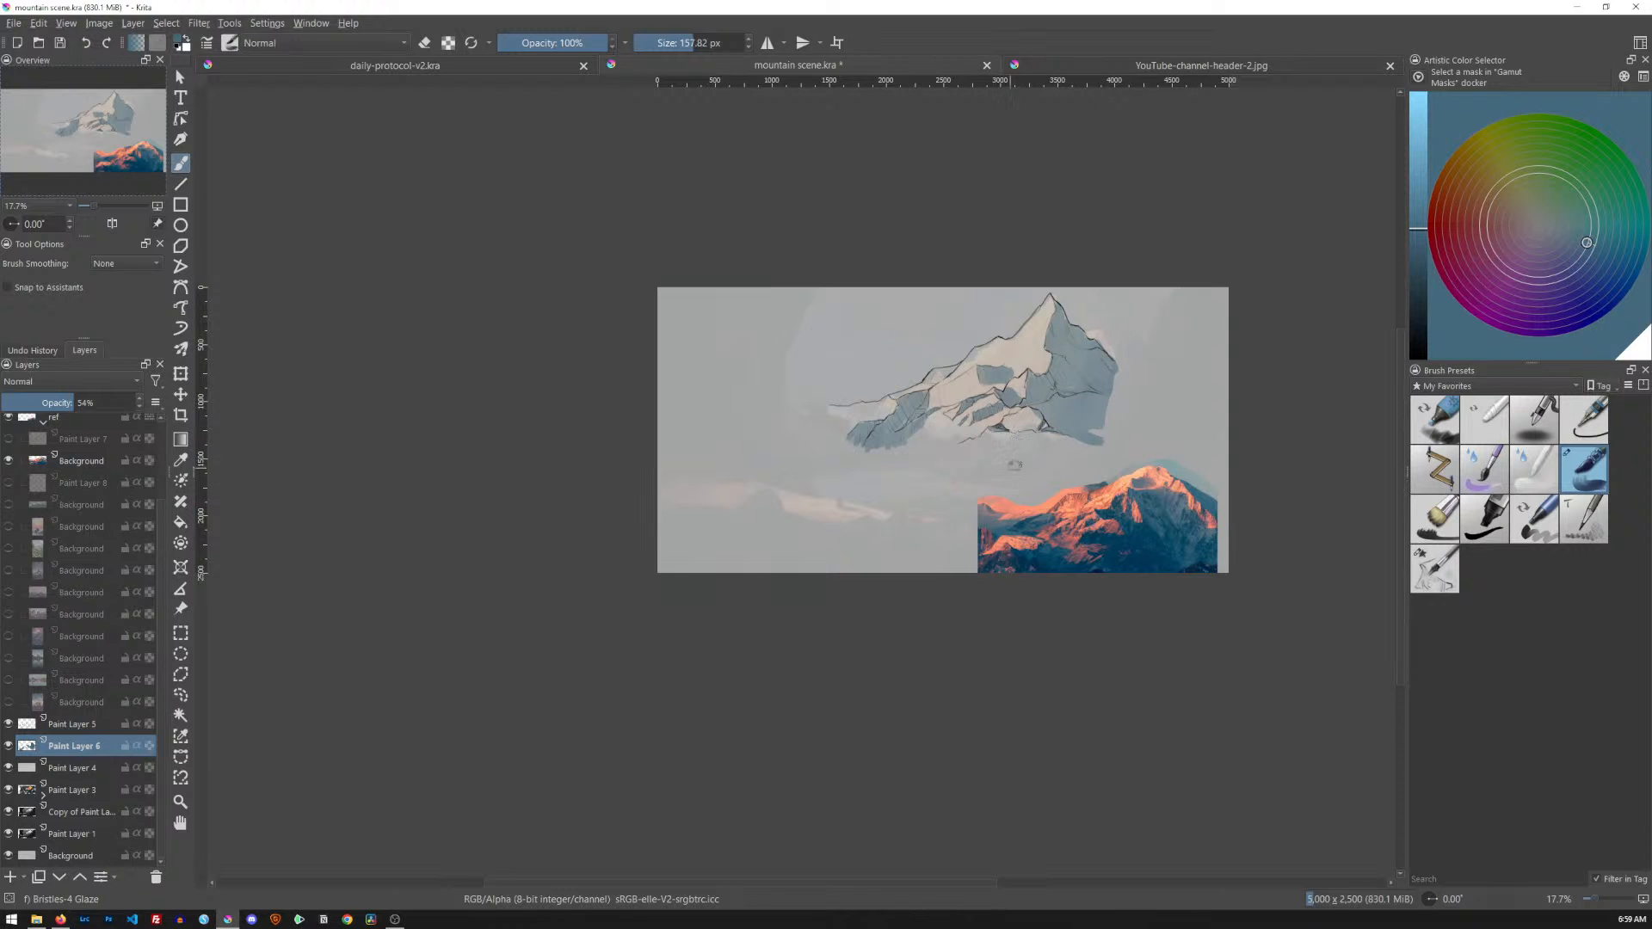
{"action": "mouse_move", "coordinate": [1017, 470]}
{"action": "left_mouse_down"}
{"action": "mouse_move", "coordinate": [1106, 380]}
{"action": "mouse_move", "coordinate": [1052, 472]}
{"action": "left_mouse_up"}
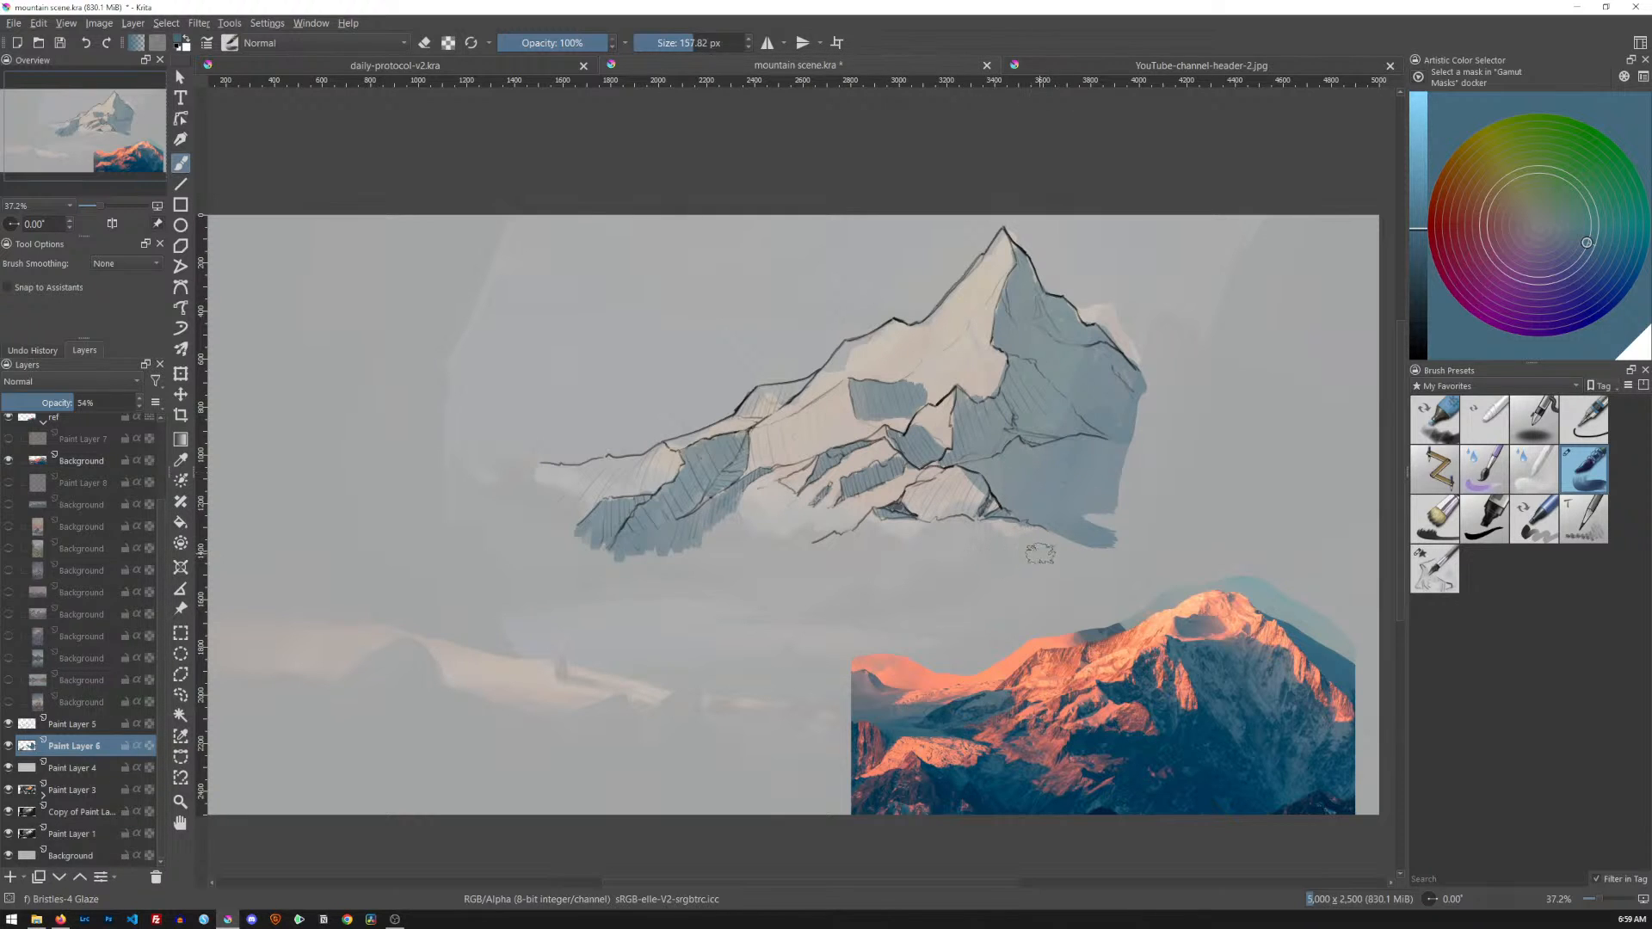
{"action": "left_click_drag", "start_coordinate": [1088, 520], "coordinate": [1115, 539]}
Sample the peach and salmon sunlight colors from the summit of the sunset reference
{"action": "left_click", "coordinate": [1170, 612], "text": "ctrl"}
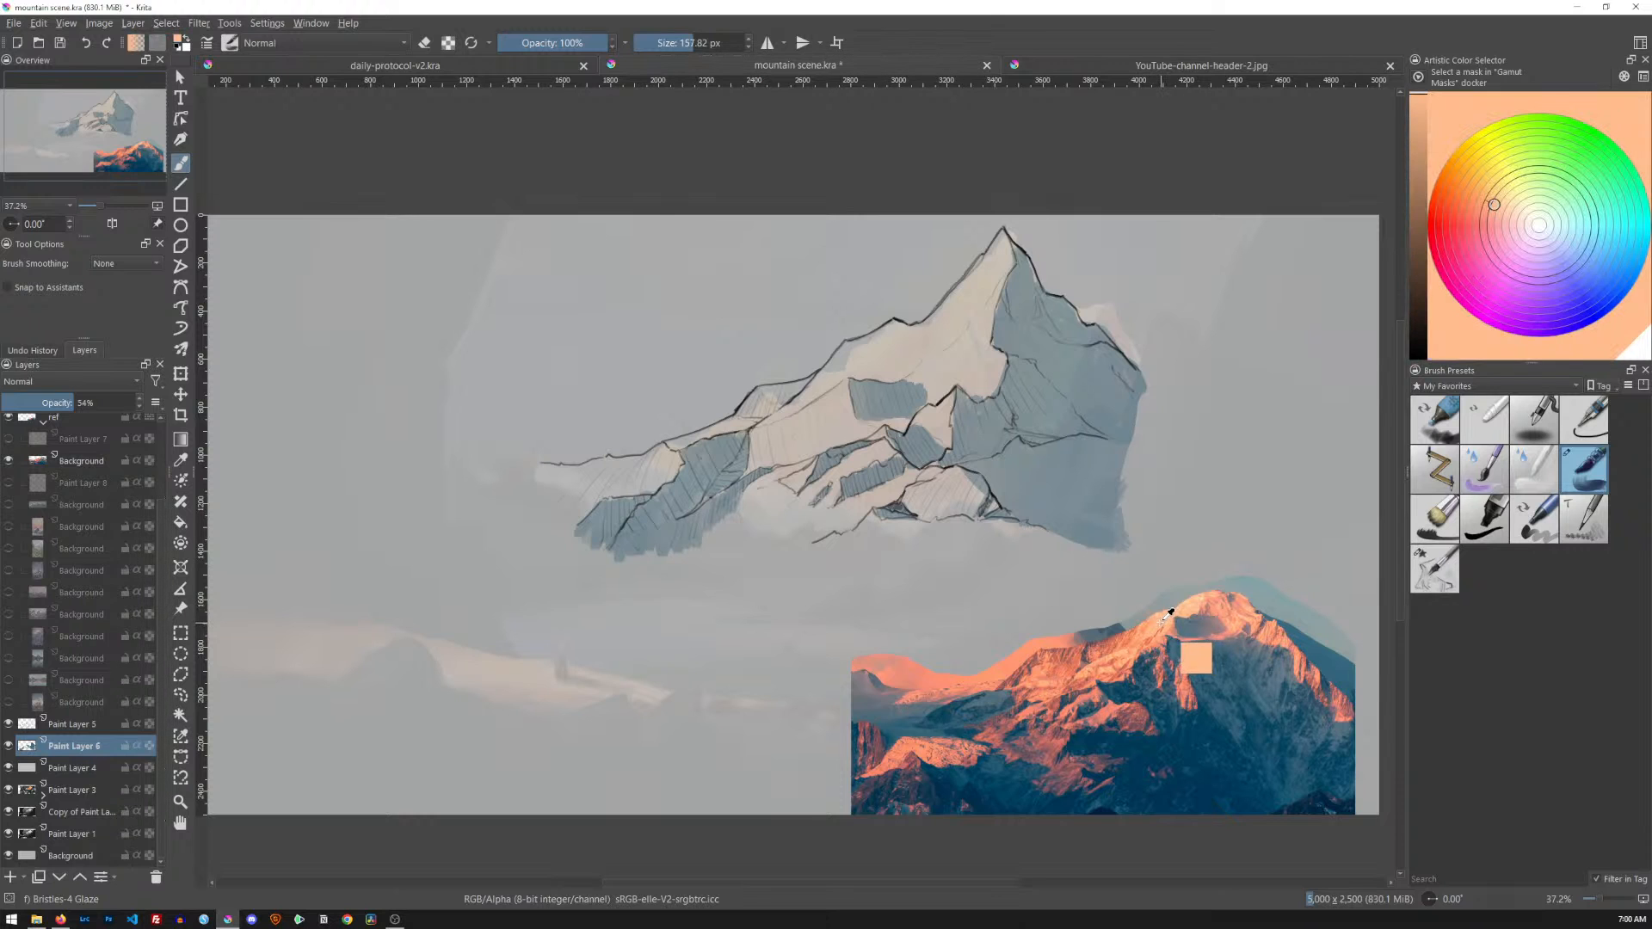
{"action": "left_click", "coordinate": [1225, 594], "text": "ctrl"}
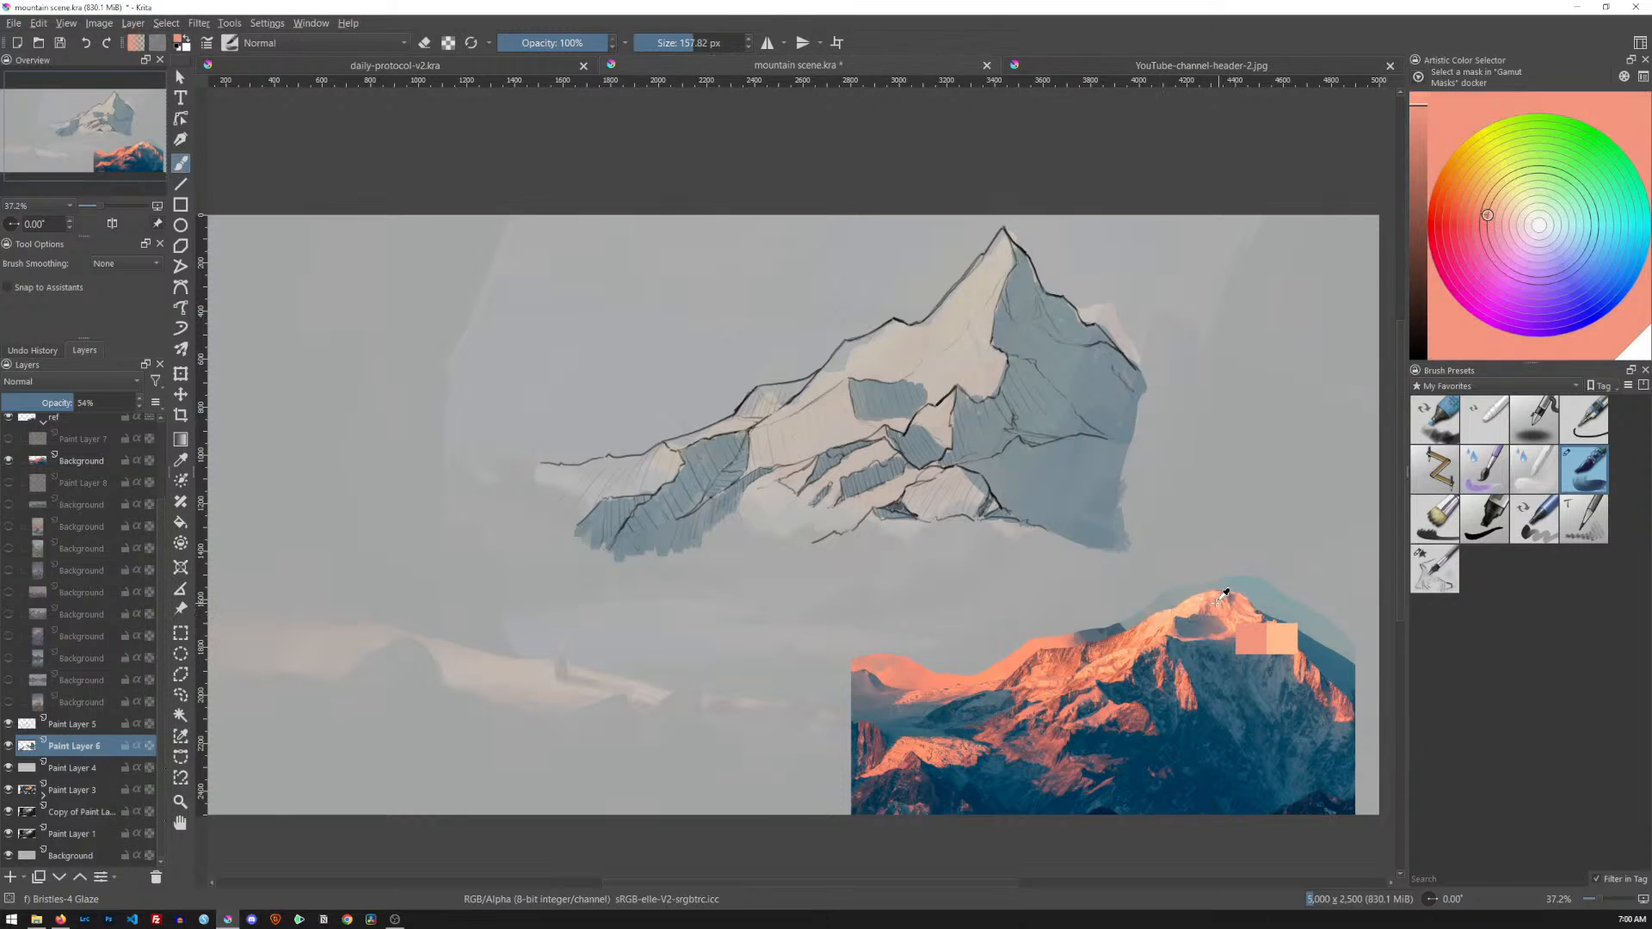
Shift the brush color to light peach-orange and fill the mountain's sunlit face from the summit down to the middle slopes
{"action": "left_click", "coordinate": [1490, 200]}
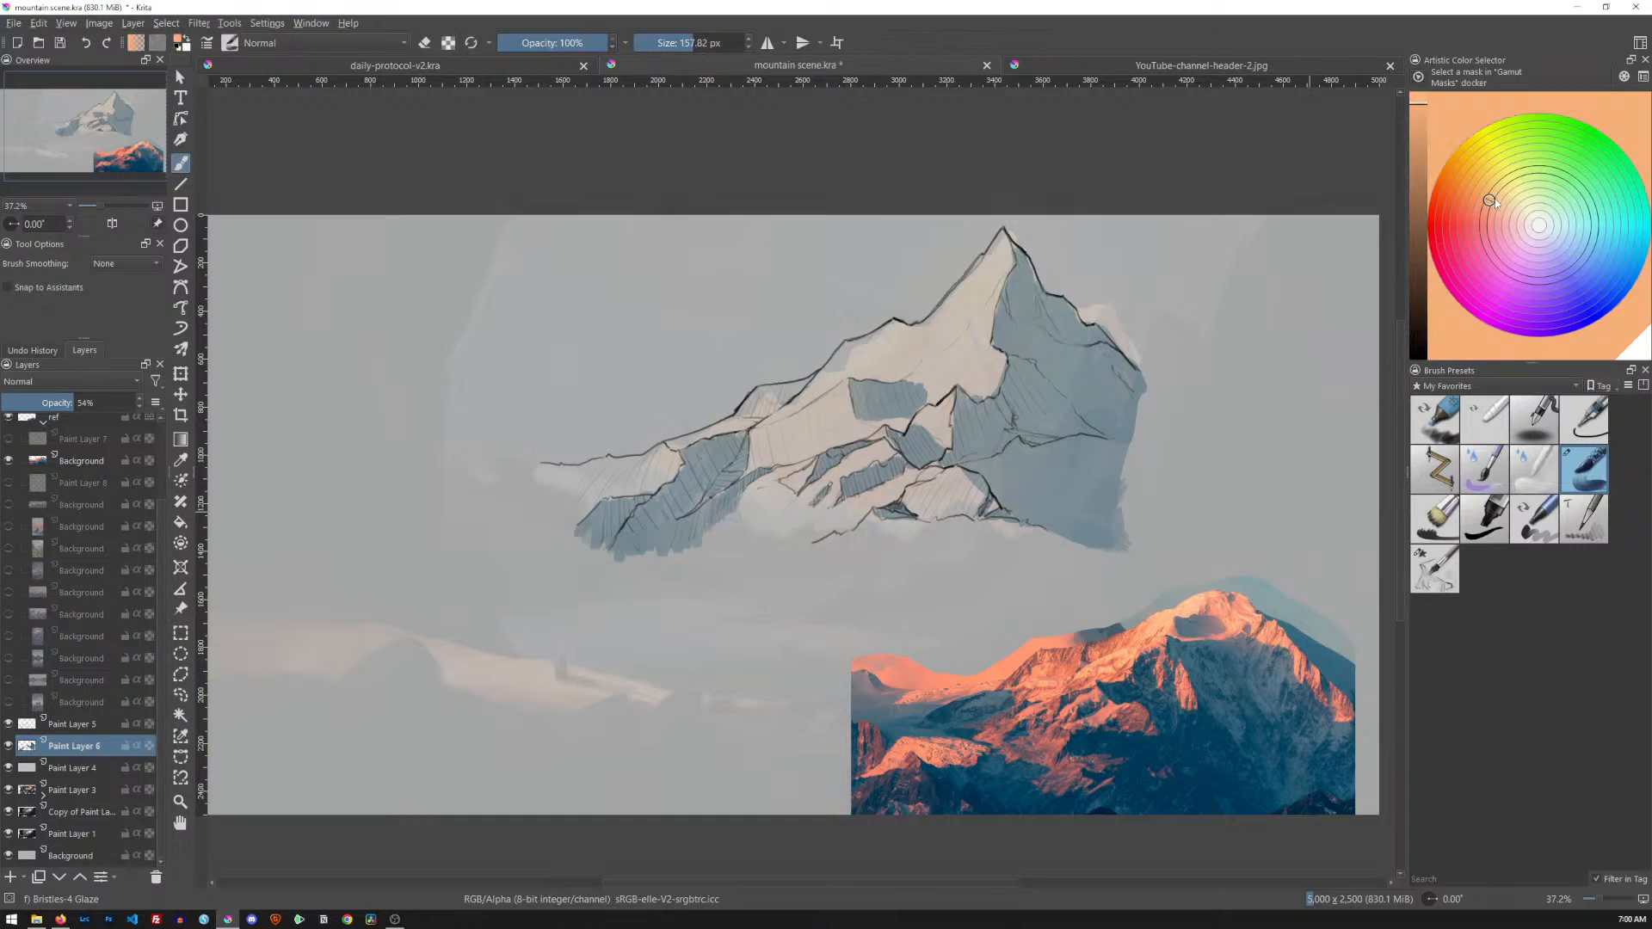
{"action": "left_click_drag", "start_coordinate": [967, 354], "coordinate": [964, 354]}
{"action": "left_click_drag", "start_coordinate": [986, 295], "coordinate": [983, 295]}
{"action": "mouse_move", "coordinate": [1000, 235]}
{"action": "left_mouse_down"}
{"action": "mouse_move", "coordinate": [963, 293]}
{"action": "mouse_move", "coordinate": [997, 276]}
{"action": "mouse_move", "coordinate": [980, 392]}
{"action": "mouse_move", "coordinate": [978, 370]}
{"action": "mouse_move", "coordinate": [934, 398]}
{"action": "mouse_move", "coordinate": [921, 376]}
{"action": "mouse_move", "coordinate": [850, 373]}
{"action": "mouse_move", "coordinate": [850, 346]}
{"action": "mouse_move", "coordinate": [828, 370]}
{"action": "mouse_move", "coordinate": [952, 302]}
{"action": "mouse_move", "coordinate": [859, 364]}
{"action": "mouse_move", "coordinate": [960, 313]}
{"action": "mouse_move", "coordinate": [940, 375]}
{"action": "mouse_move", "coordinate": [973, 338]}
{"action": "mouse_move", "coordinate": [1027, 320]}
{"action": "mouse_move", "coordinate": [943, 321]}
{"action": "mouse_move", "coordinate": [840, 362]}
{"action": "mouse_move", "coordinate": [780, 417]}
{"action": "mouse_move", "coordinate": [816, 393]}
{"action": "mouse_move", "coordinate": [743, 415]}
{"action": "mouse_move", "coordinate": [822, 368]}
{"action": "mouse_move", "coordinate": [700, 434]}
{"action": "left_mouse_up"}
{"action": "mouse_move", "coordinate": [844, 393]}
{"action": "left_mouse_down"}
{"action": "mouse_move", "coordinate": [829, 432]}
{"action": "mouse_move", "coordinate": [822, 413]}
{"action": "mouse_move", "coordinate": [802, 441]}
{"action": "mouse_move", "coordinate": [796, 421]}
{"action": "mouse_move", "coordinate": [765, 452]}
{"action": "mouse_move", "coordinate": [766, 428]}
{"action": "mouse_move", "coordinate": [758, 460]}
{"action": "mouse_move", "coordinate": [878, 424]}
{"action": "left_mouse_up"}
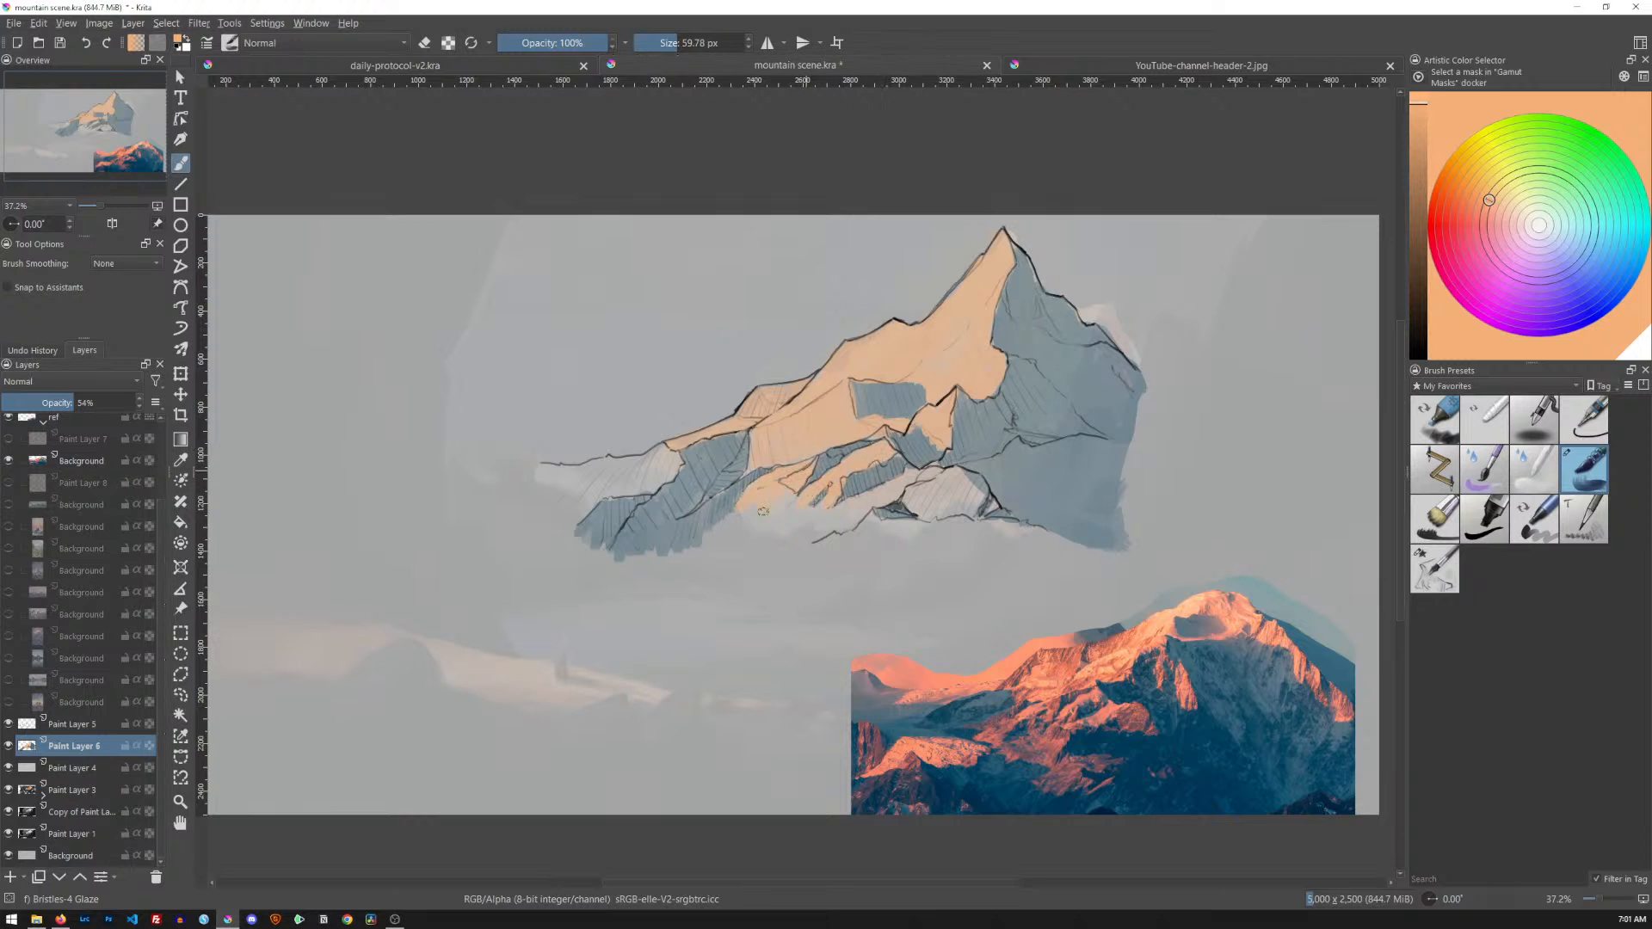
Fill the lower slopes, small foreground peak and left ridge with the peach, keeping the strip beneath the foreground peak unpainted
{"action": "mouse_move", "coordinate": [795, 508]}
{"action": "left_mouse_down"}
{"action": "mouse_move", "coordinate": [817, 513]}
{"action": "mouse_move", "coordinate": [755, 512]}
{"action": "left_mouse_up"}
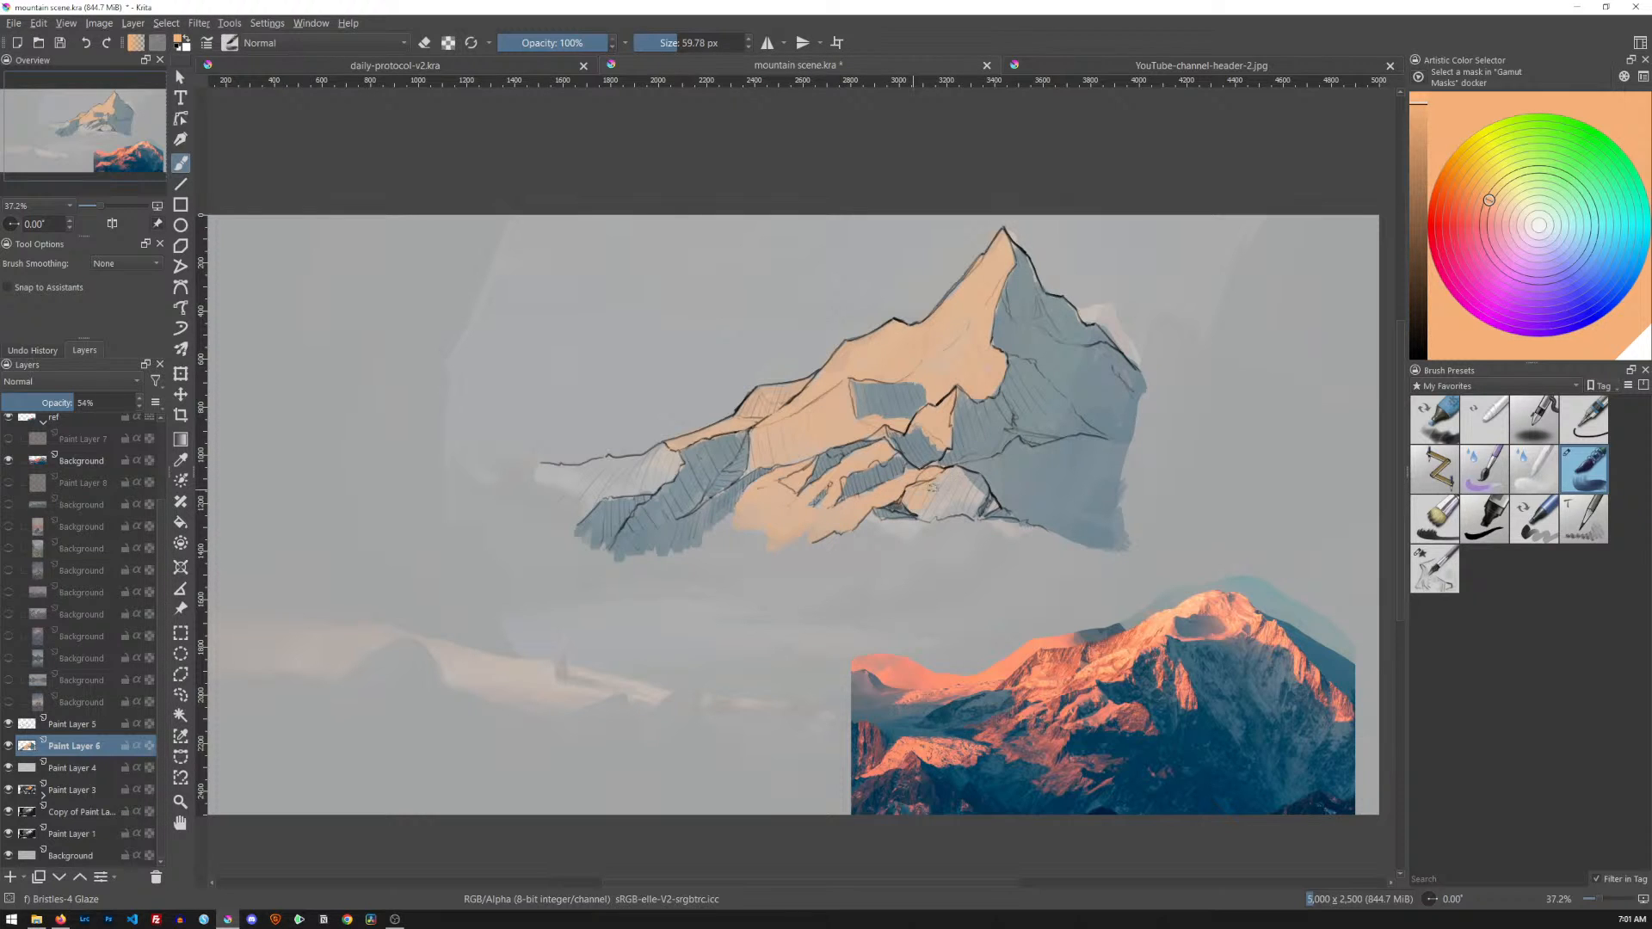
{"action": "left_click_drag", "start_coordinate": [946, 488], "coordinate": [970, 519]}
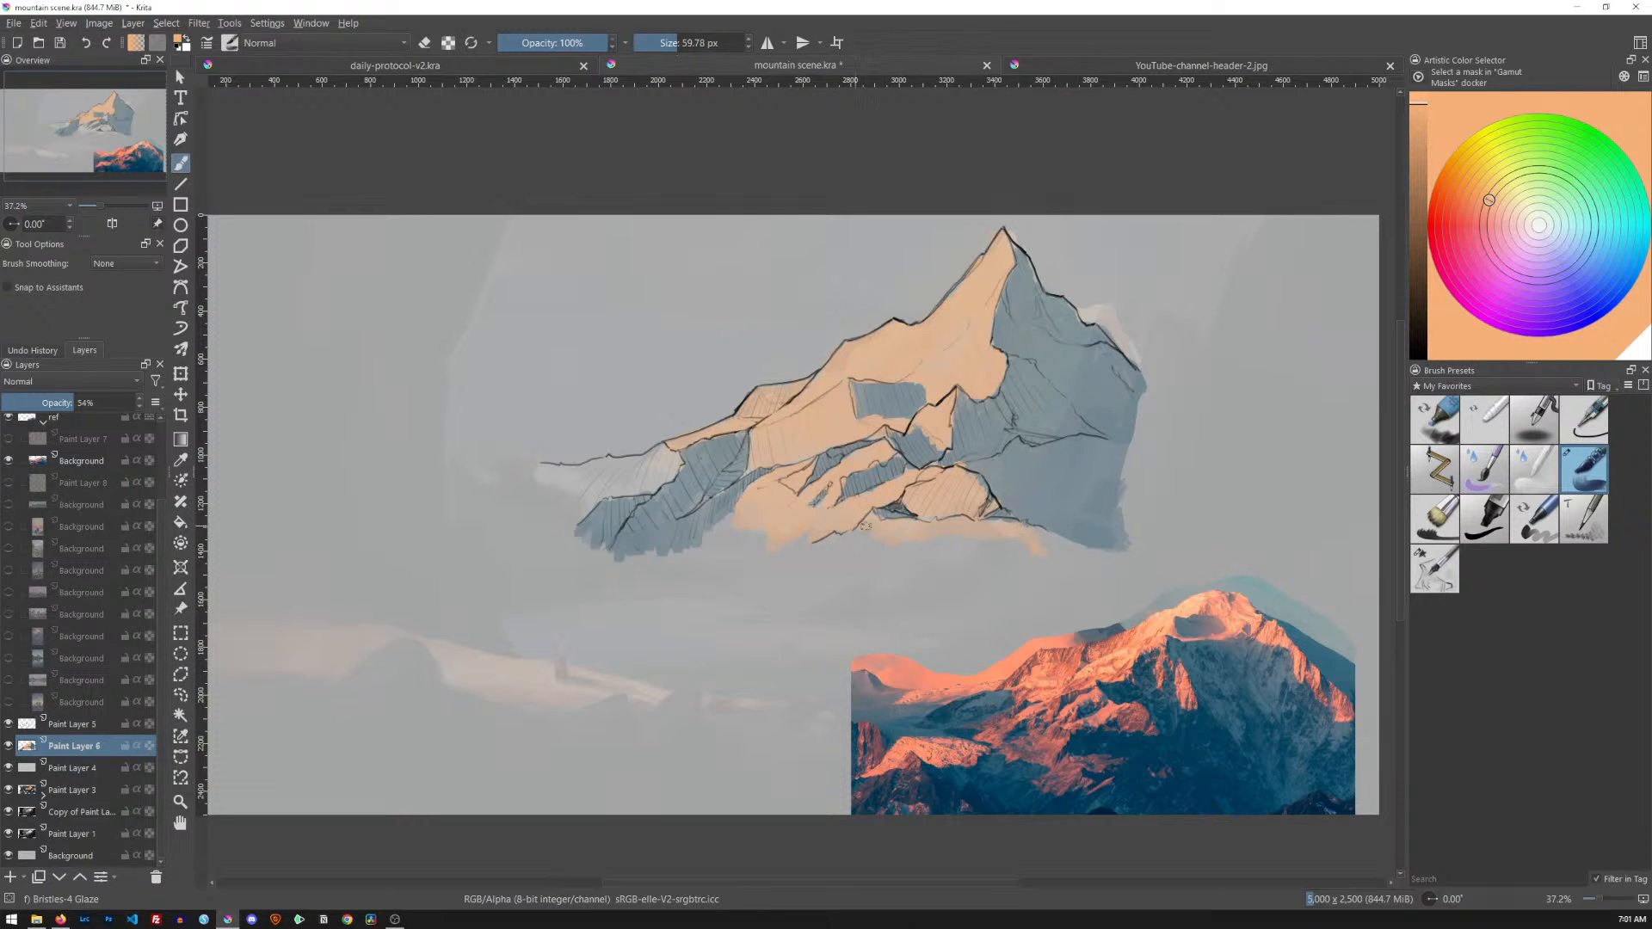
{"action": "left_click_drag", "start_coordinate": [812, 495], "coordinate": [1046, 494], "text": "shift"}
{"action": "mouse_move", "coordinate": [928, 511]}
{"action": "left_mouse_down"}
{"action": "mouse_move", "coordinate": [818, 527]}
{"action": "mouse_move", "coordinate": [908, 535]}
{"action": "mouse_move", "coordinate": [1067, 502]}
{"action": "left_mouse_up"}
{"action": "mouse_move", "coordinate": [913, 443]}
{"action": "left_mouse_down"}
{"action": "mouse_move", "coordinate": [884, 462]}
{"action": "mouse_move", "coordinate": [873, 443]}
{"action": "mouse_move", "coordinate": [785, 456]}
{"action": "mouse_move", "coordinate": [837, 465]}
{"action": "mouse_move", "coordinate": [821, 483]}
{"action": "left_mouse_up"}
{"action": "left_click_drag", "start_coordinate": [1143, 405], "coordinate": [1046, 429]}
{"action": "key", "text": "ctrl+z"}
{"action": "key", "text": "["}
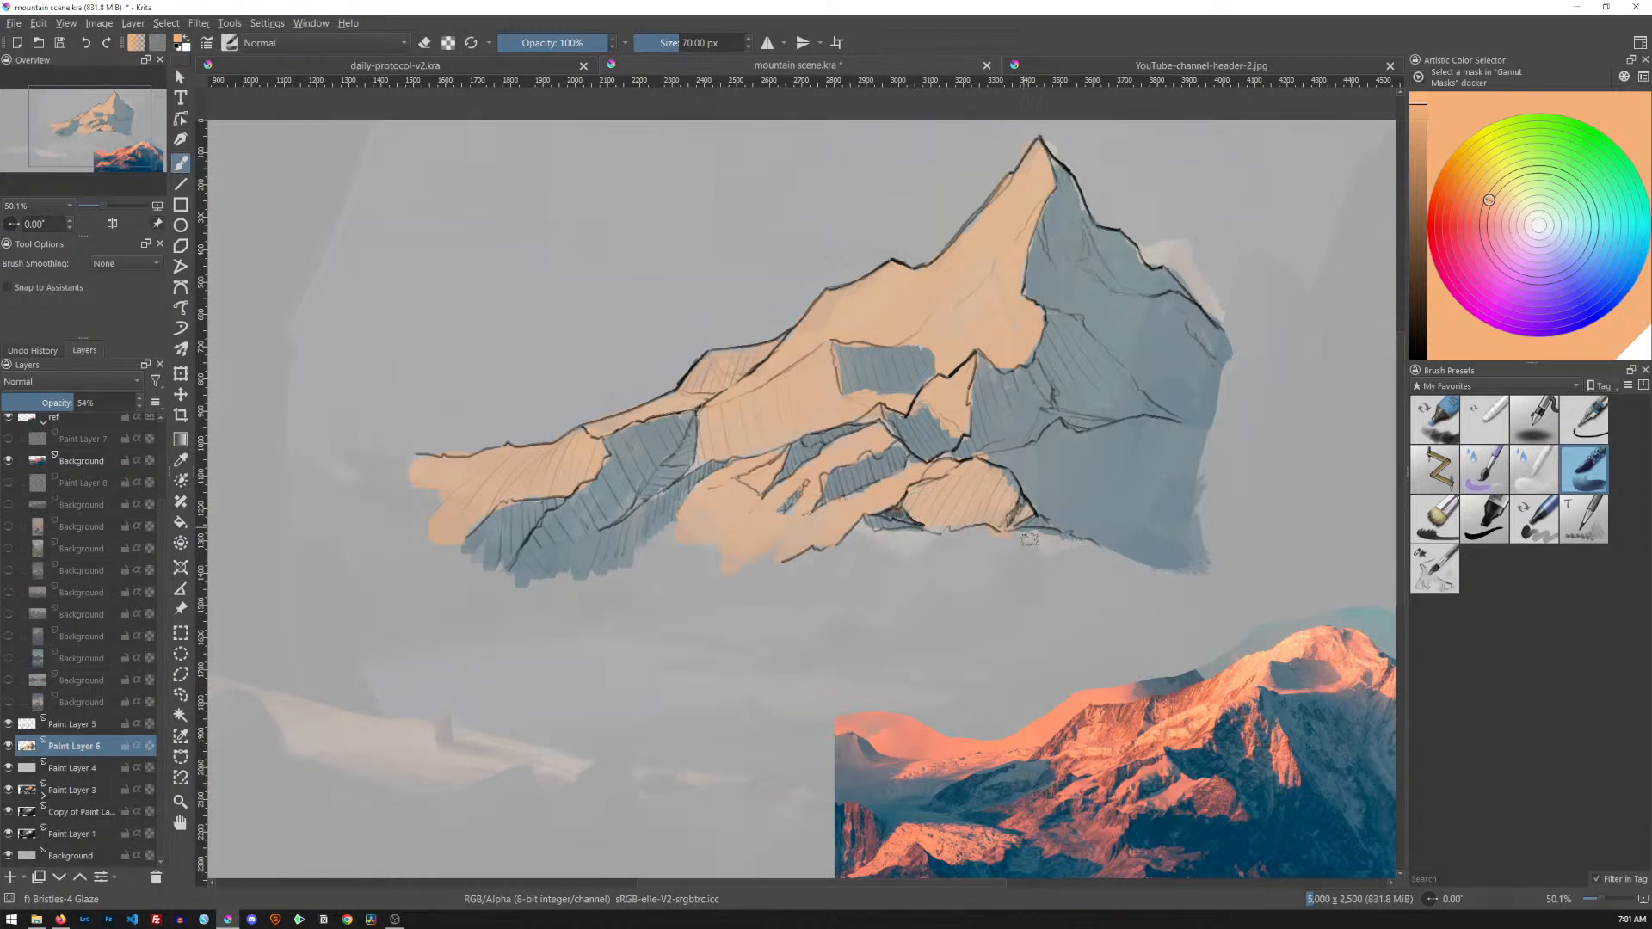
Examine up close how sunlight and shadow fall across the slopes of the sunset mountain photo
{"action": "left_click_drag", "start_coordinate": [1168, 685], "coordinate": [934, 451]}
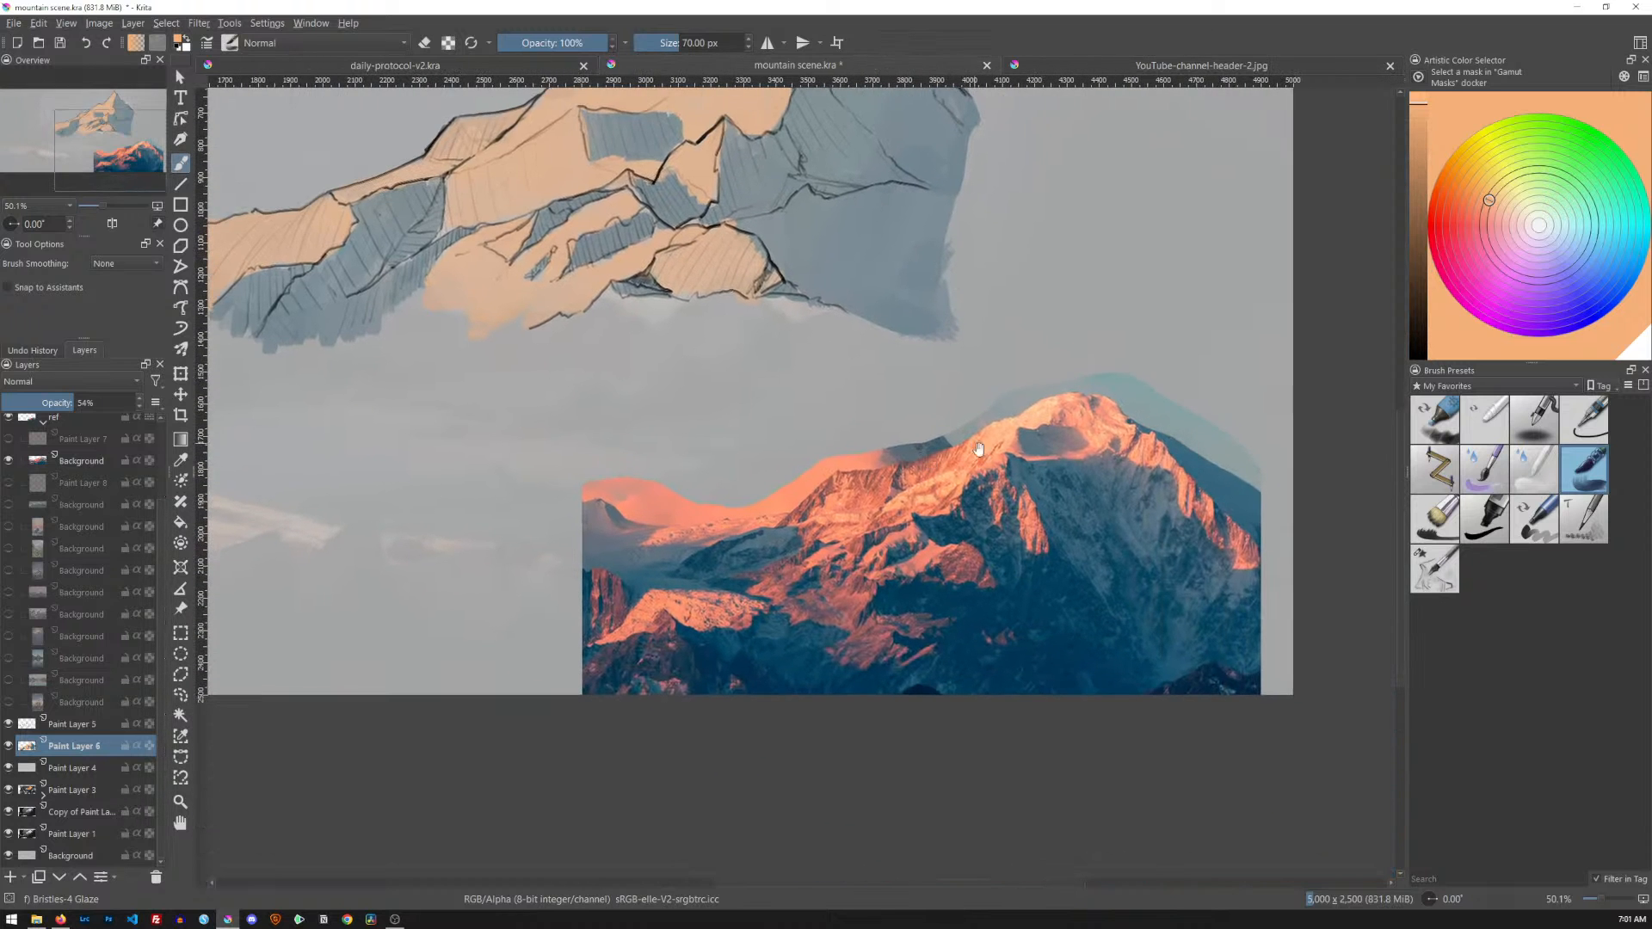
{"action": "left_click_drag", "start_coordinate": [944, 530], "coordinate": [1092, 444], "text": "ctrl"}
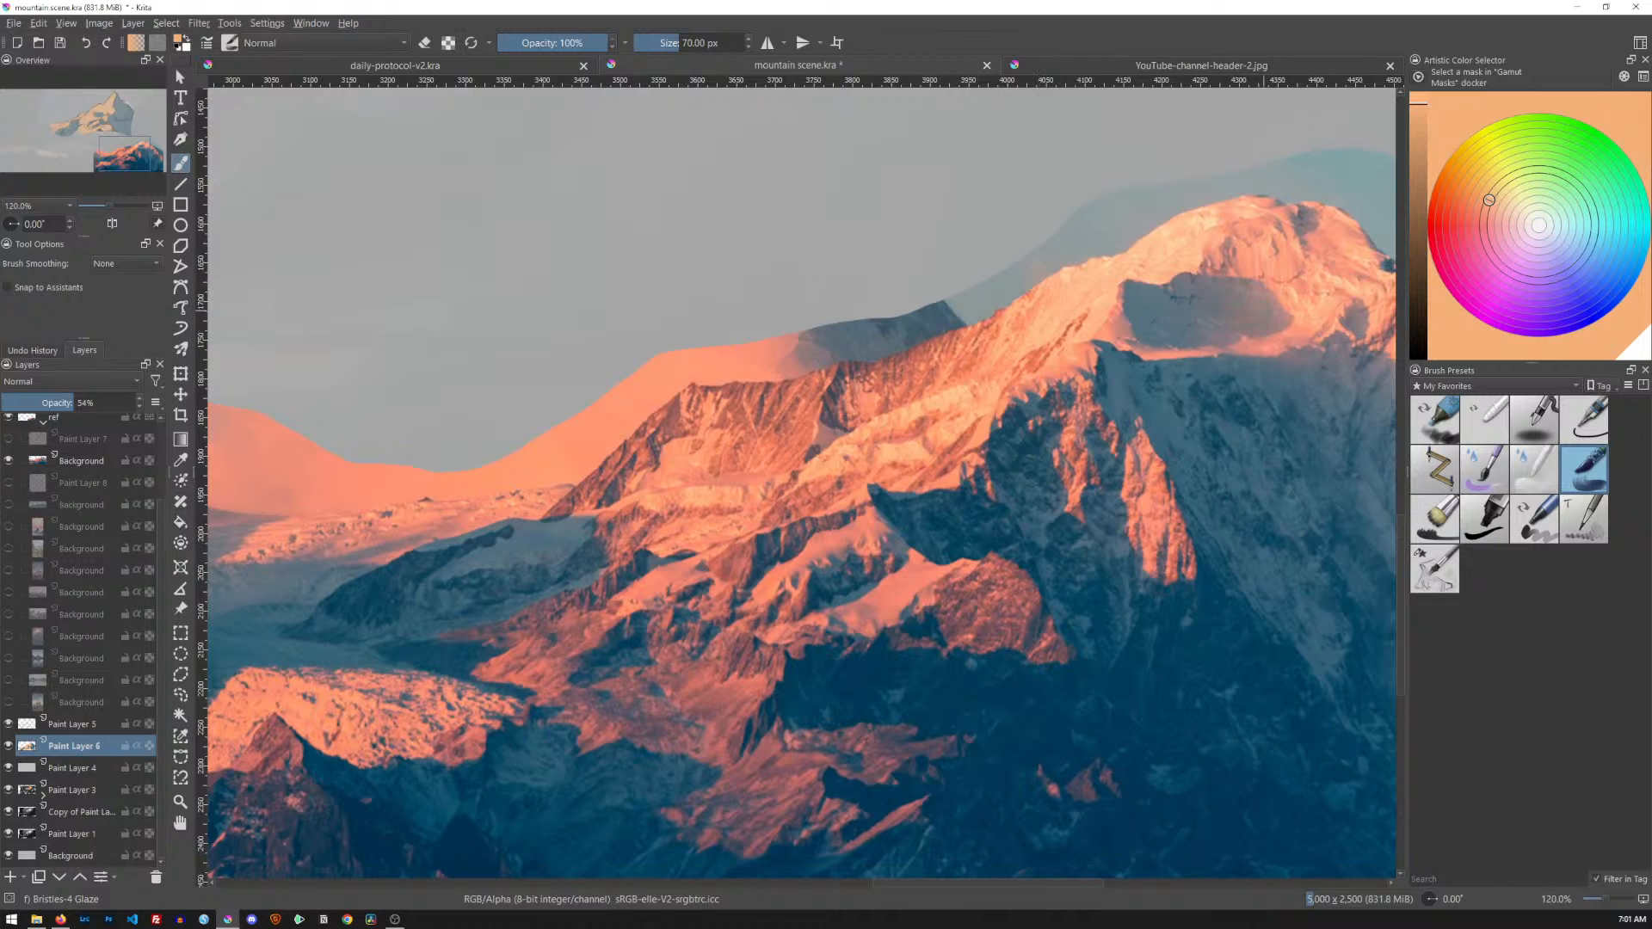
{"action": "key", "text": "t"}
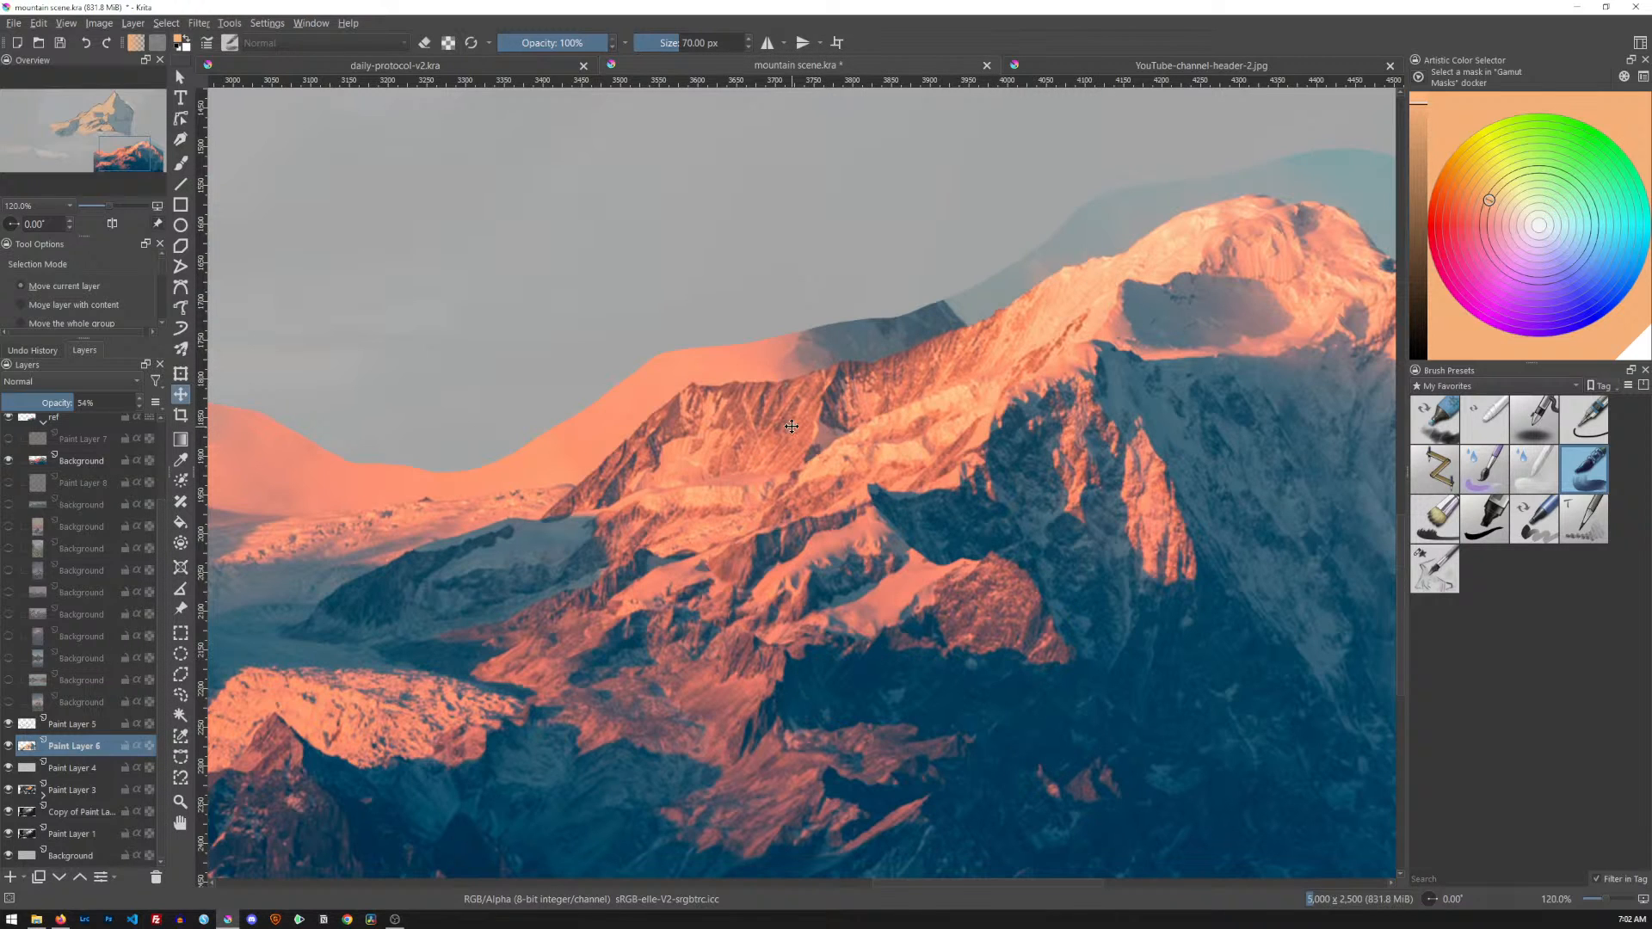
{"action": "left_click_drag", "start_coordinate": [959, 328], "coordinate": [965, 406]}
{"action": "left_click_drag", "start_coordinate": [893, 310], "coordinate": [1033, 578]}
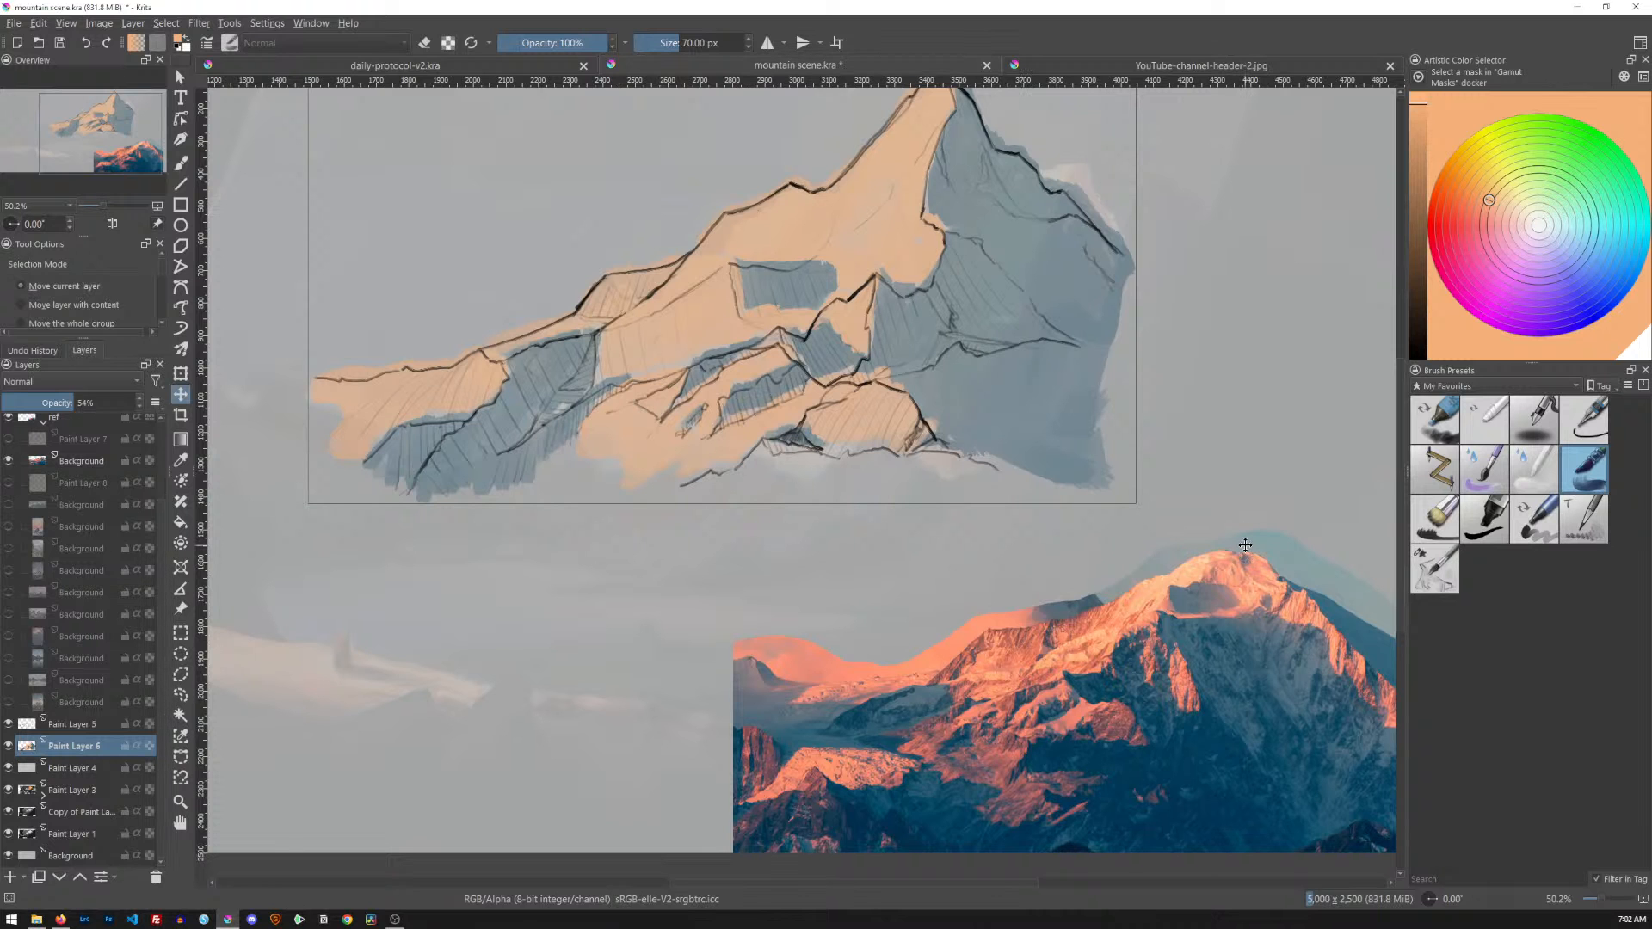
Show the golden-peak reference painting and move it down and left, clear of most of the sketched mountain
{"action": "mouse_move", "coordinate": [931, 354]}
{"action": "left_mouse_down"}
{"action": "mouse_move", "coordinate": [976, 358]}
{"action": "mouse_move", "coordinate": [919, 299]}
{"action": "mouse_move", "coordinate": [942, 344]}
{"action": "mouse_move", "coordinate": [1055, 399]}
{"action": "mouse_move", "coordinate": [1082, 451]}
{"action": "left_mouse_up"}
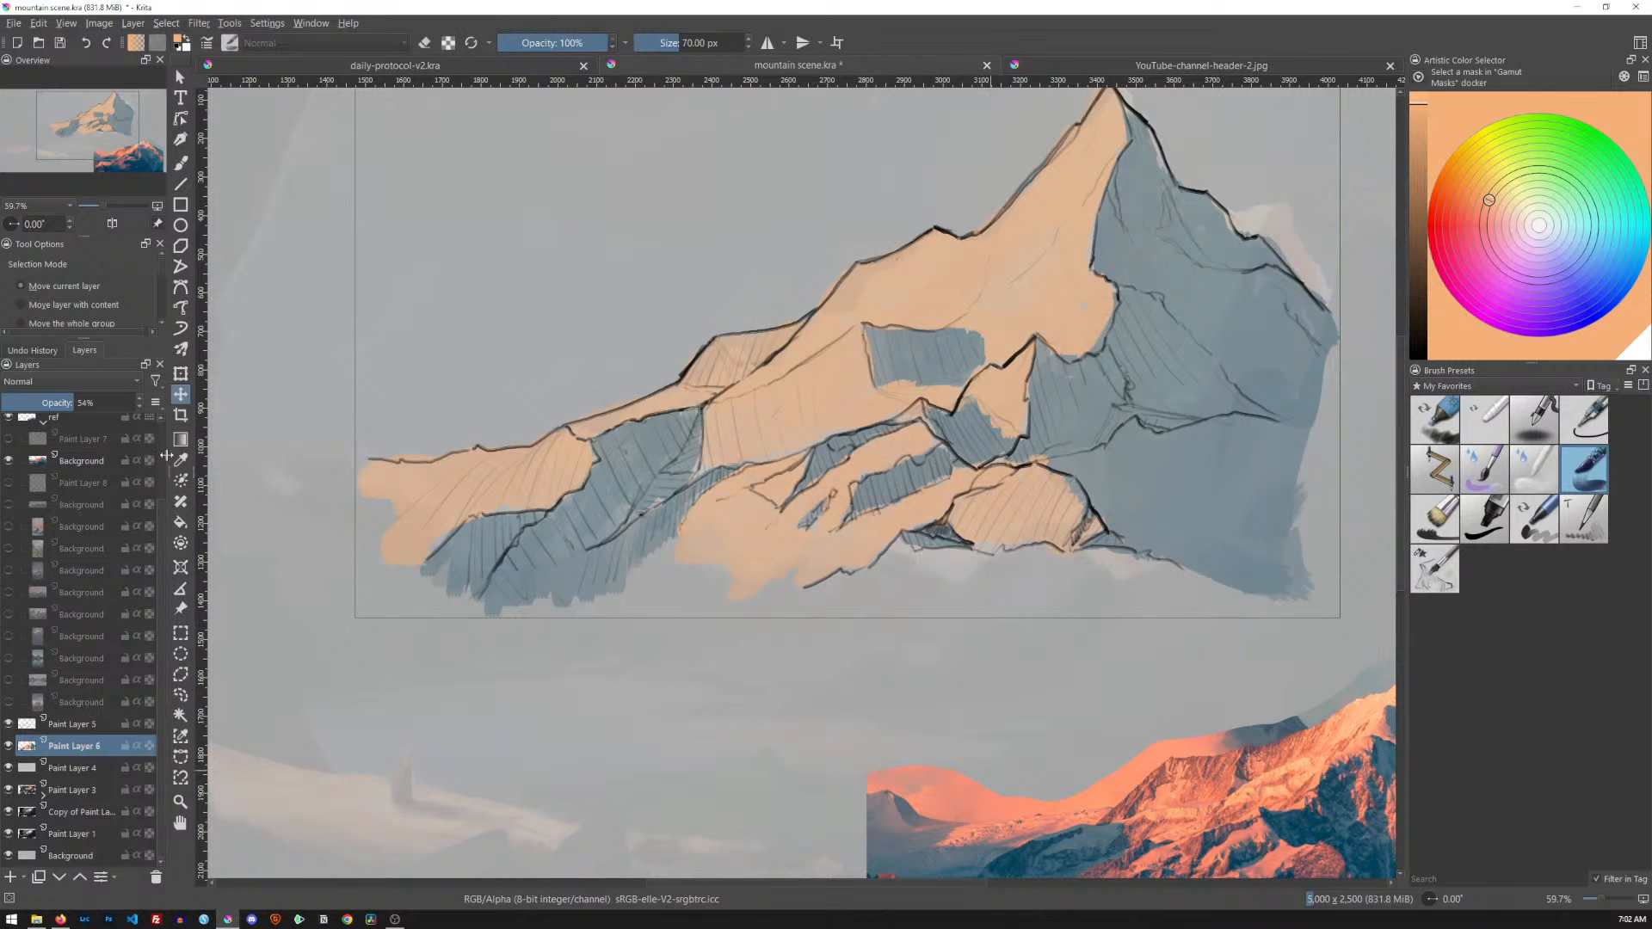
{"action": "left_click_drag", "start_coordinate": [158, 508], "coordinate": [161, 481]}
{"action": "left_click", "coordinate": [8, 437]}
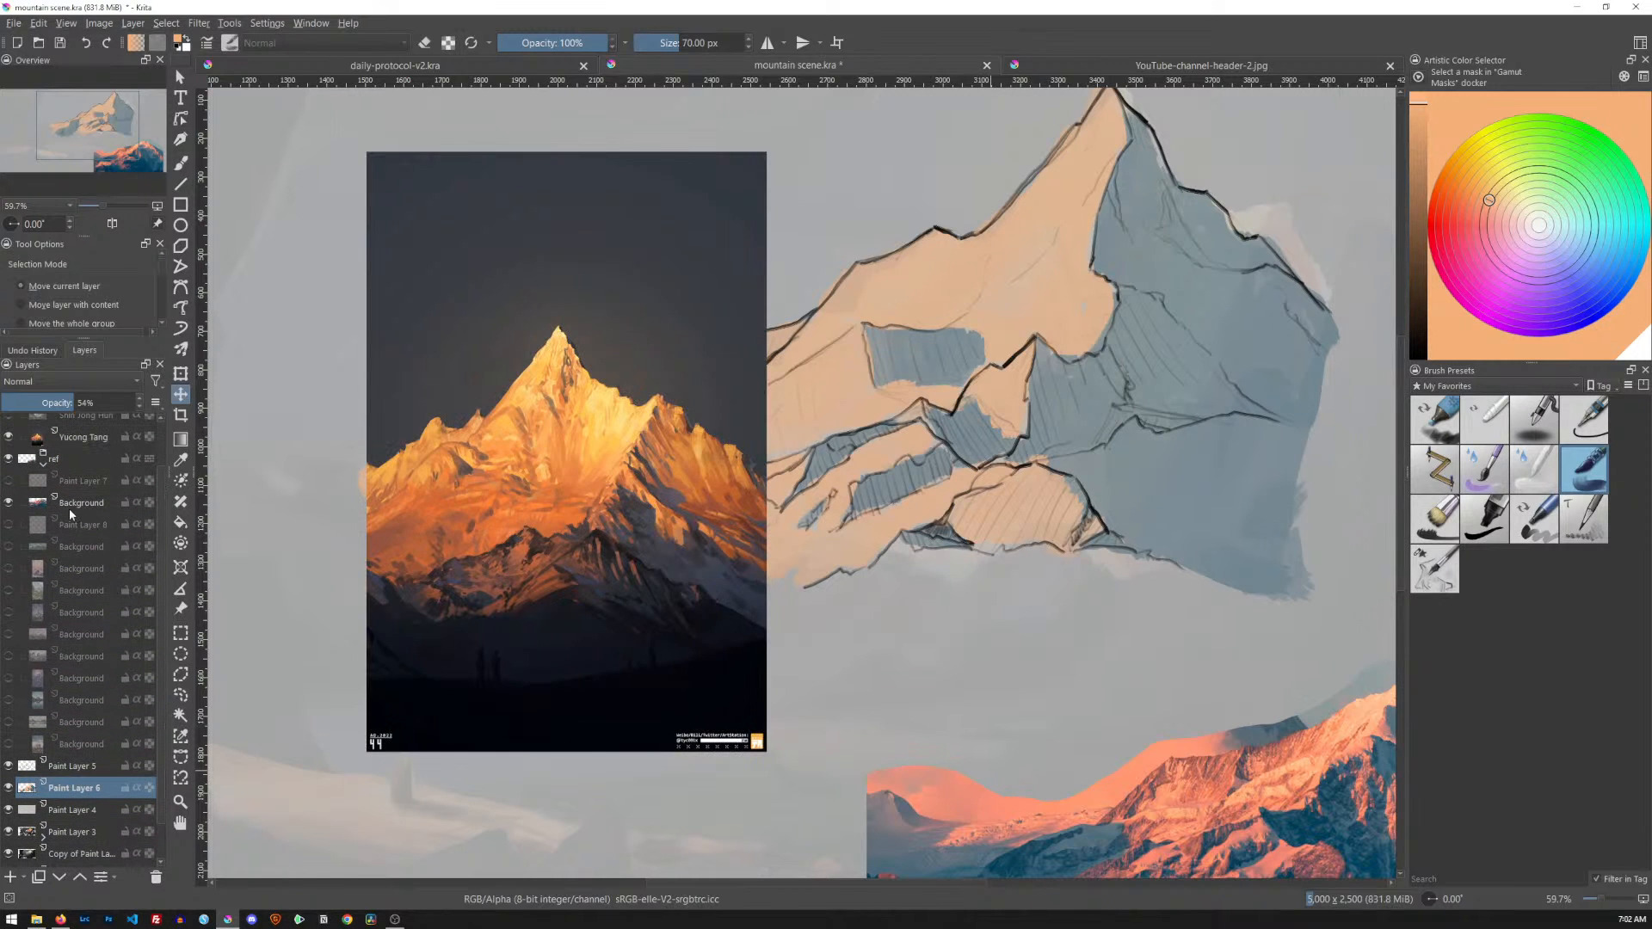
{"action": "left_click", "coordinate": [90, 436]}
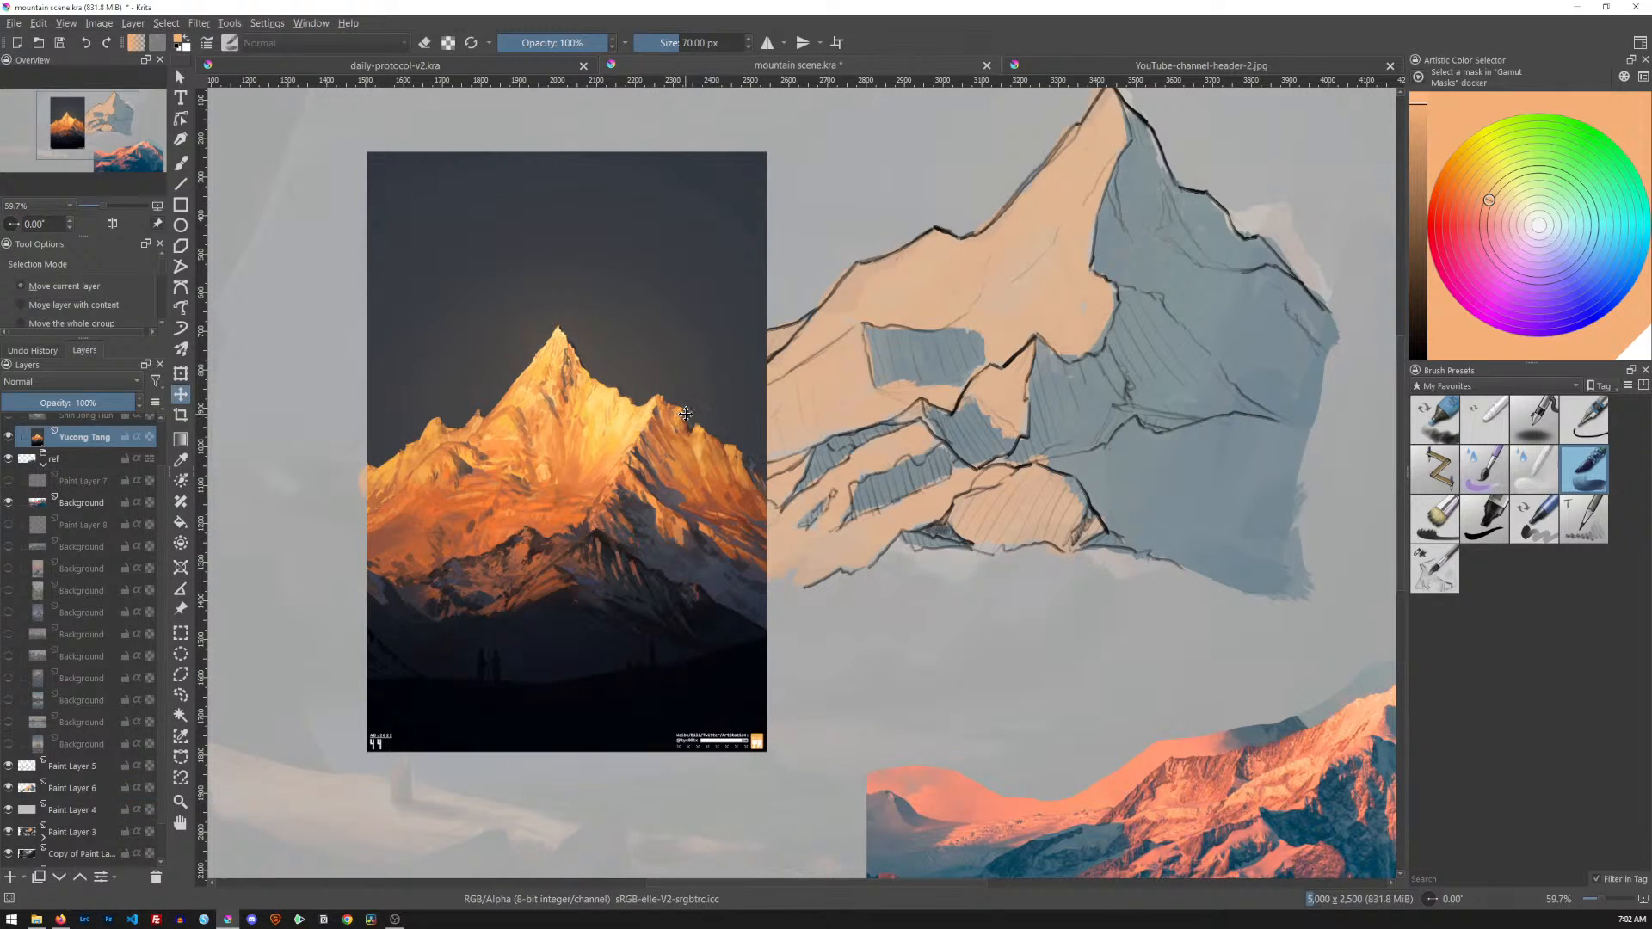
{"action": "left_click_drag", "start_coordinate": [681, 383], "coordinate": [524, 481]}
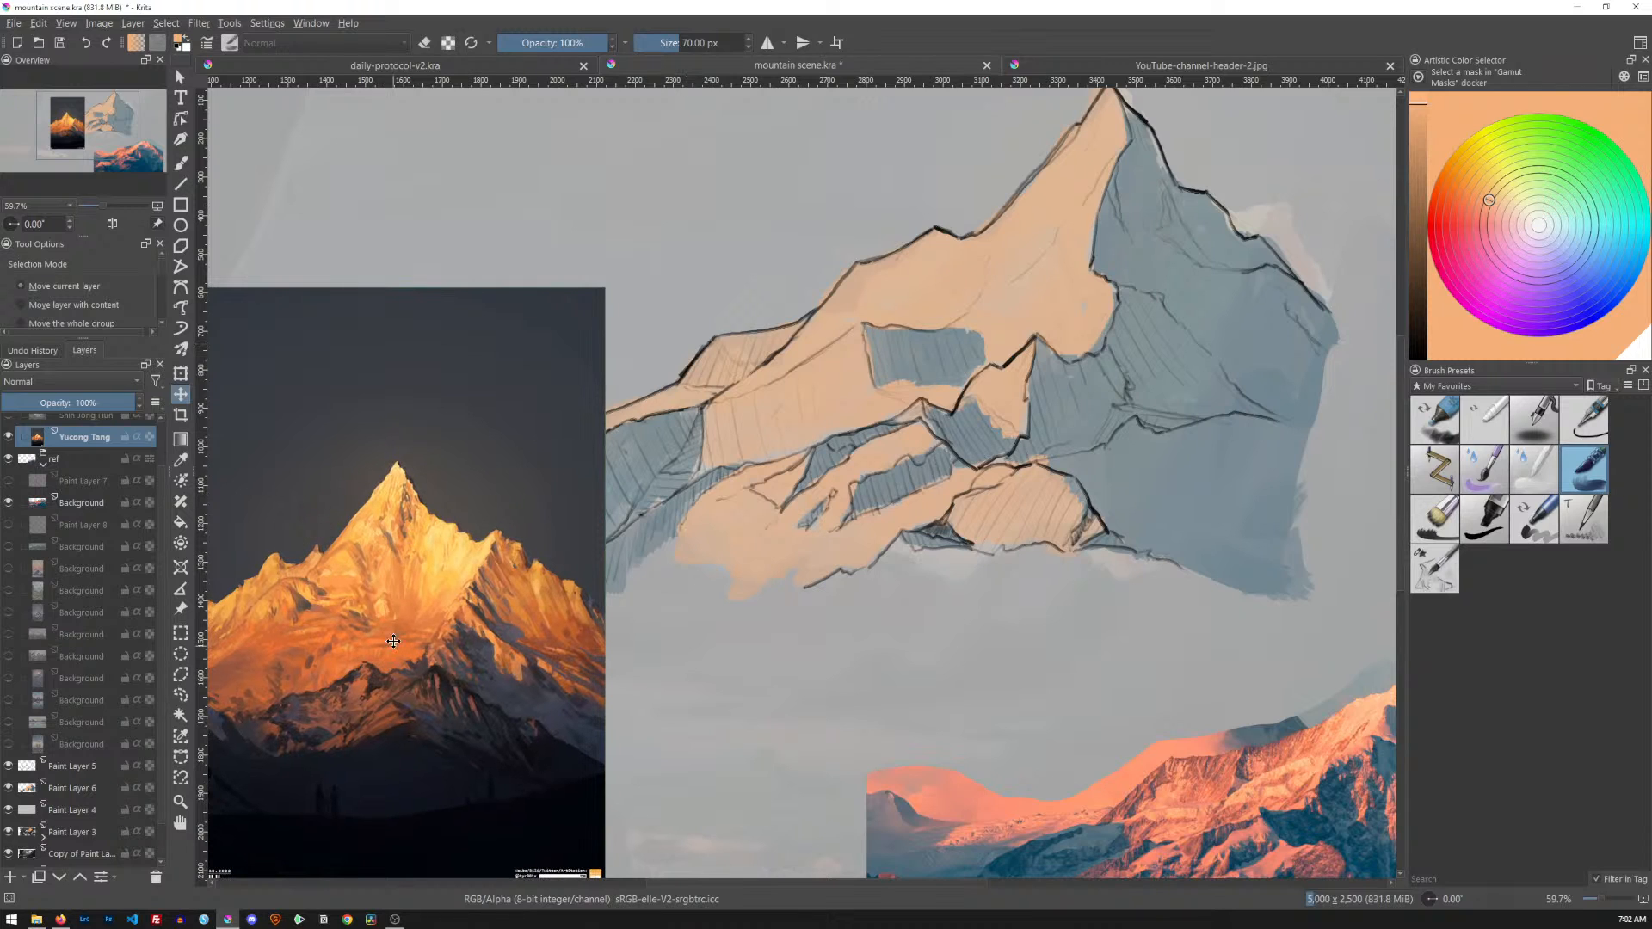
Add a paint layer above Paint Layer 6 and paint the summit's sunlit face in yellows sampled from the golden-peak reference
{"action": "left_click", "coordinate": [86, 787]}
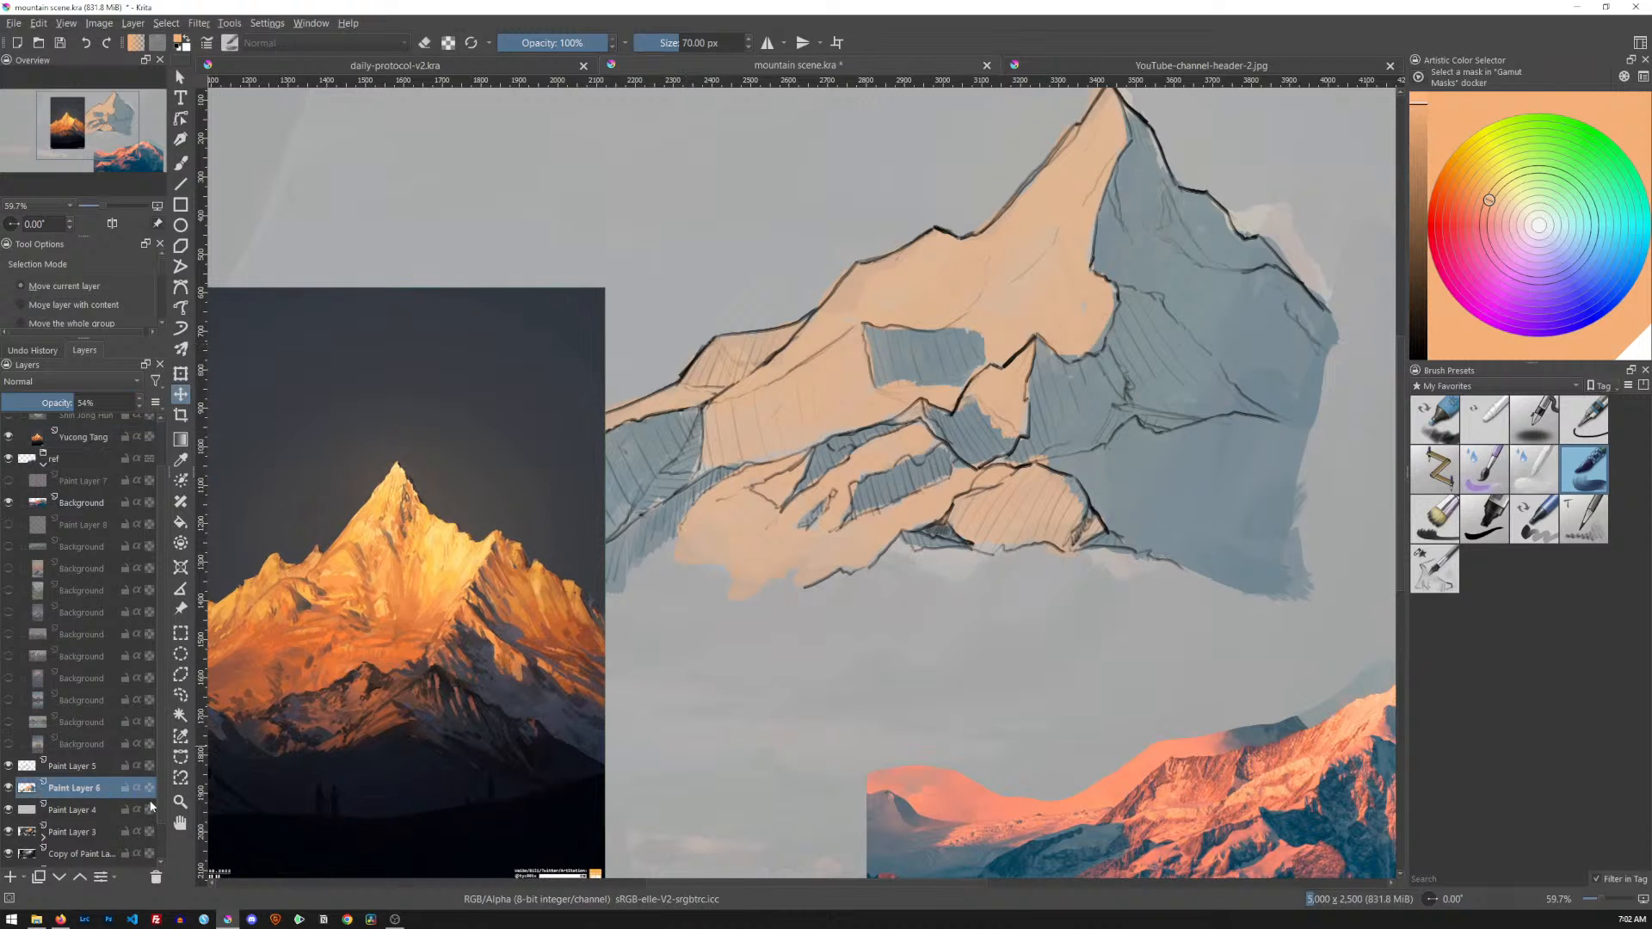
{"action": "key", "text": "b"}
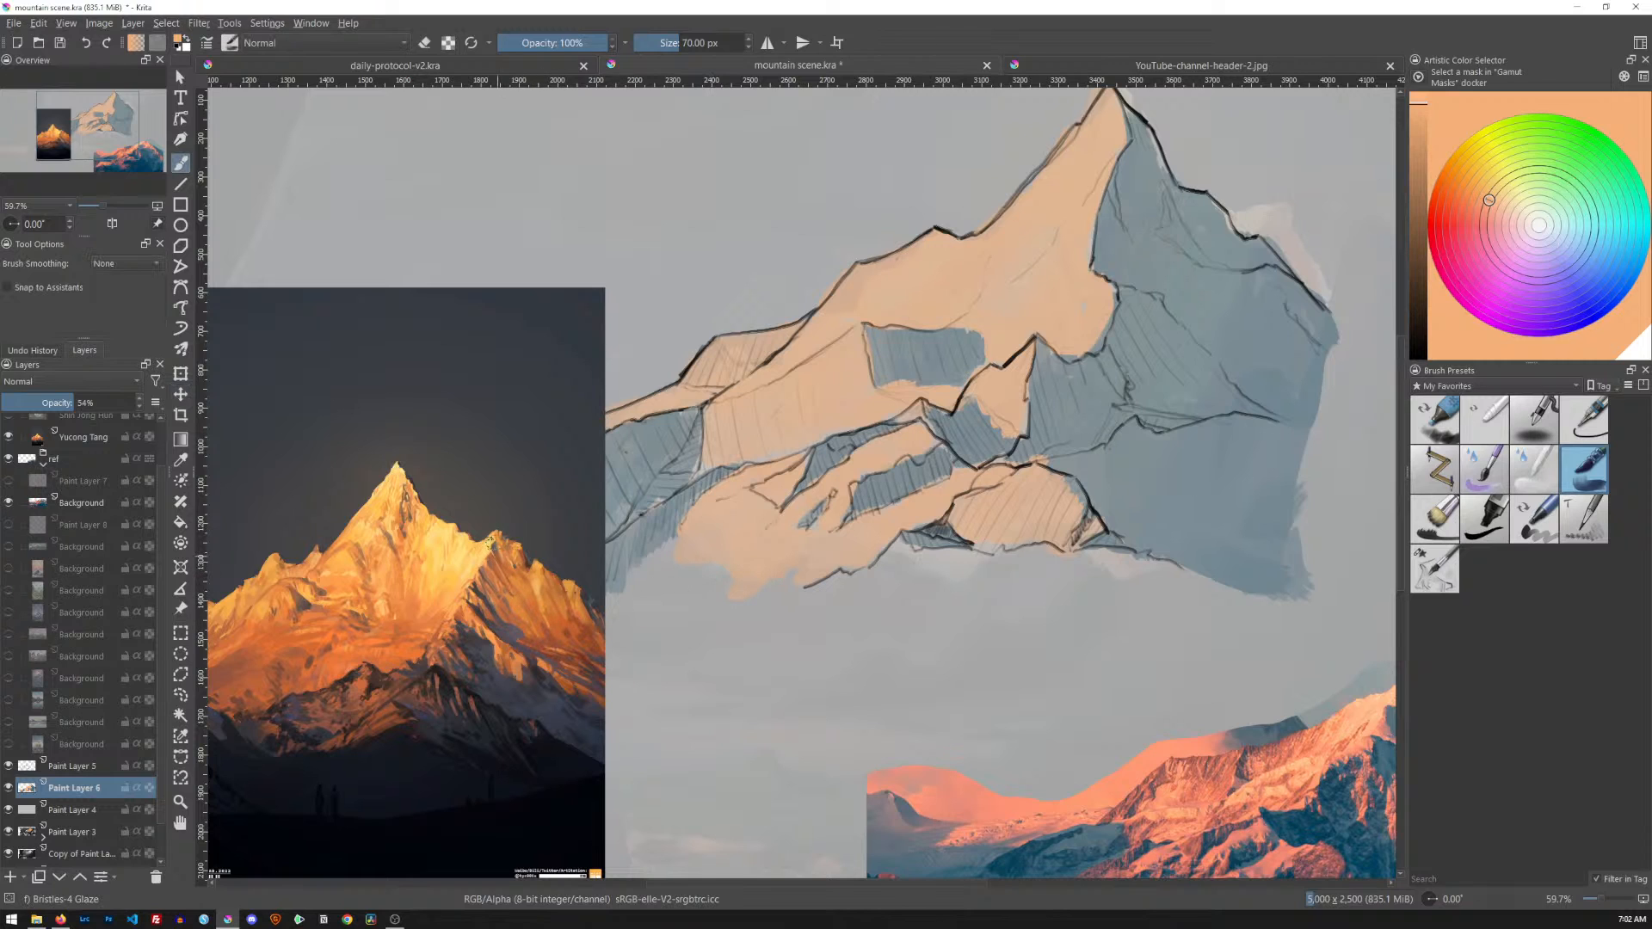
{"action": "left_click", "coordinate": [444, 527], "text": "ctrl"}
{"action": "left_click", "coordinate": [445, 522], "text": "ctrl"}
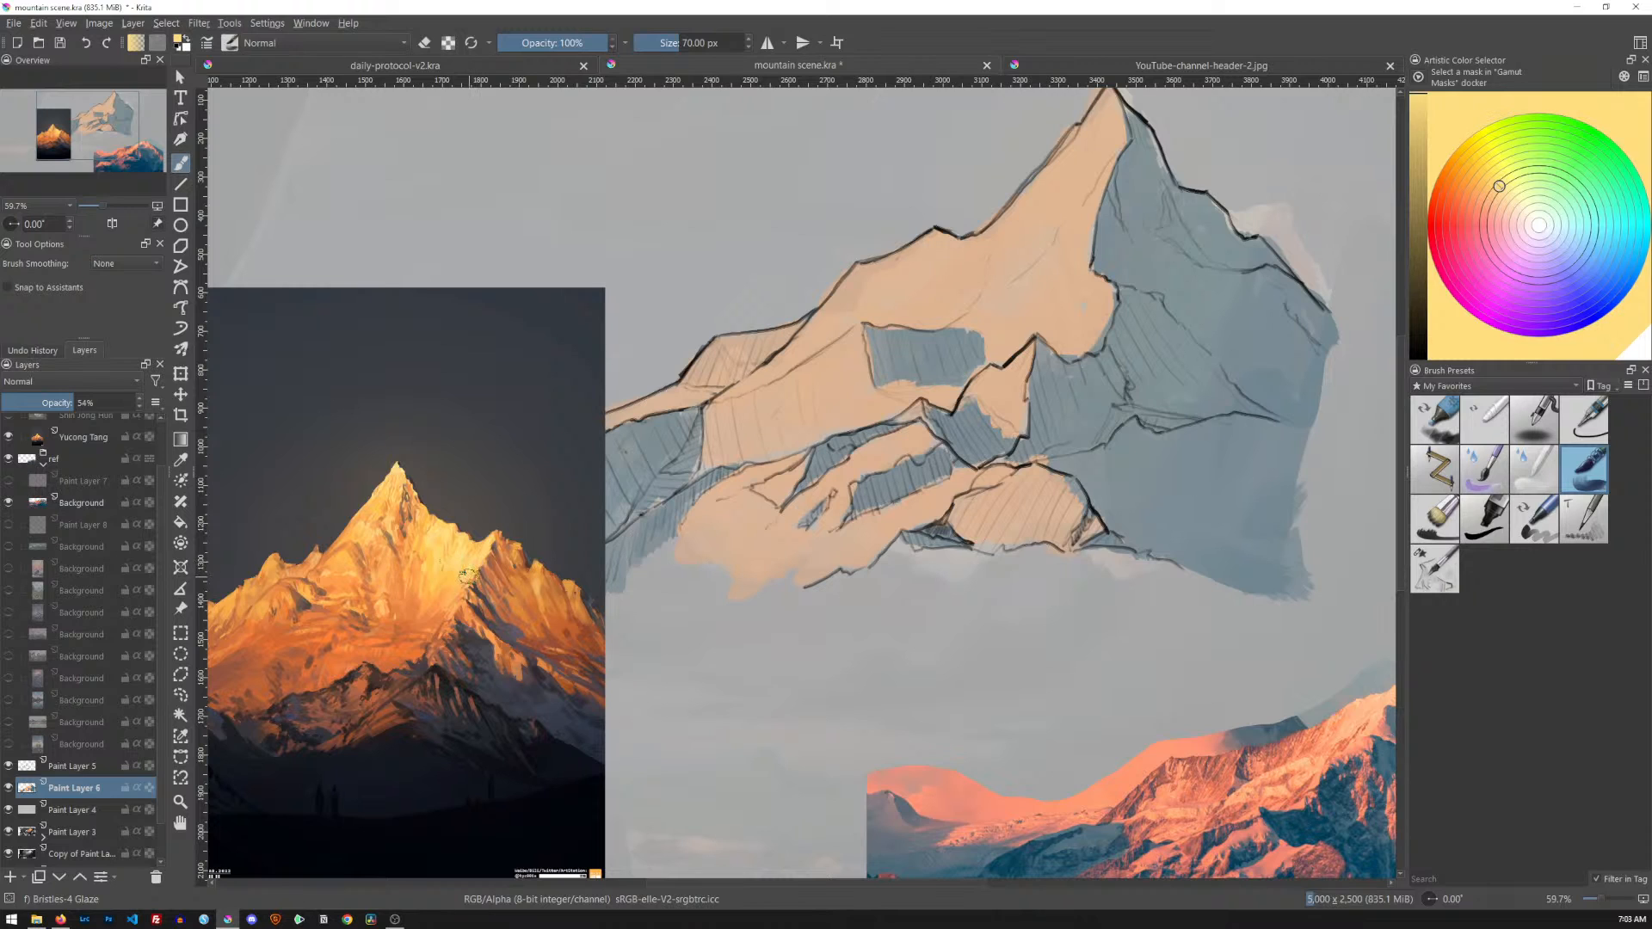
{"action": "key", "text": "Insert"}
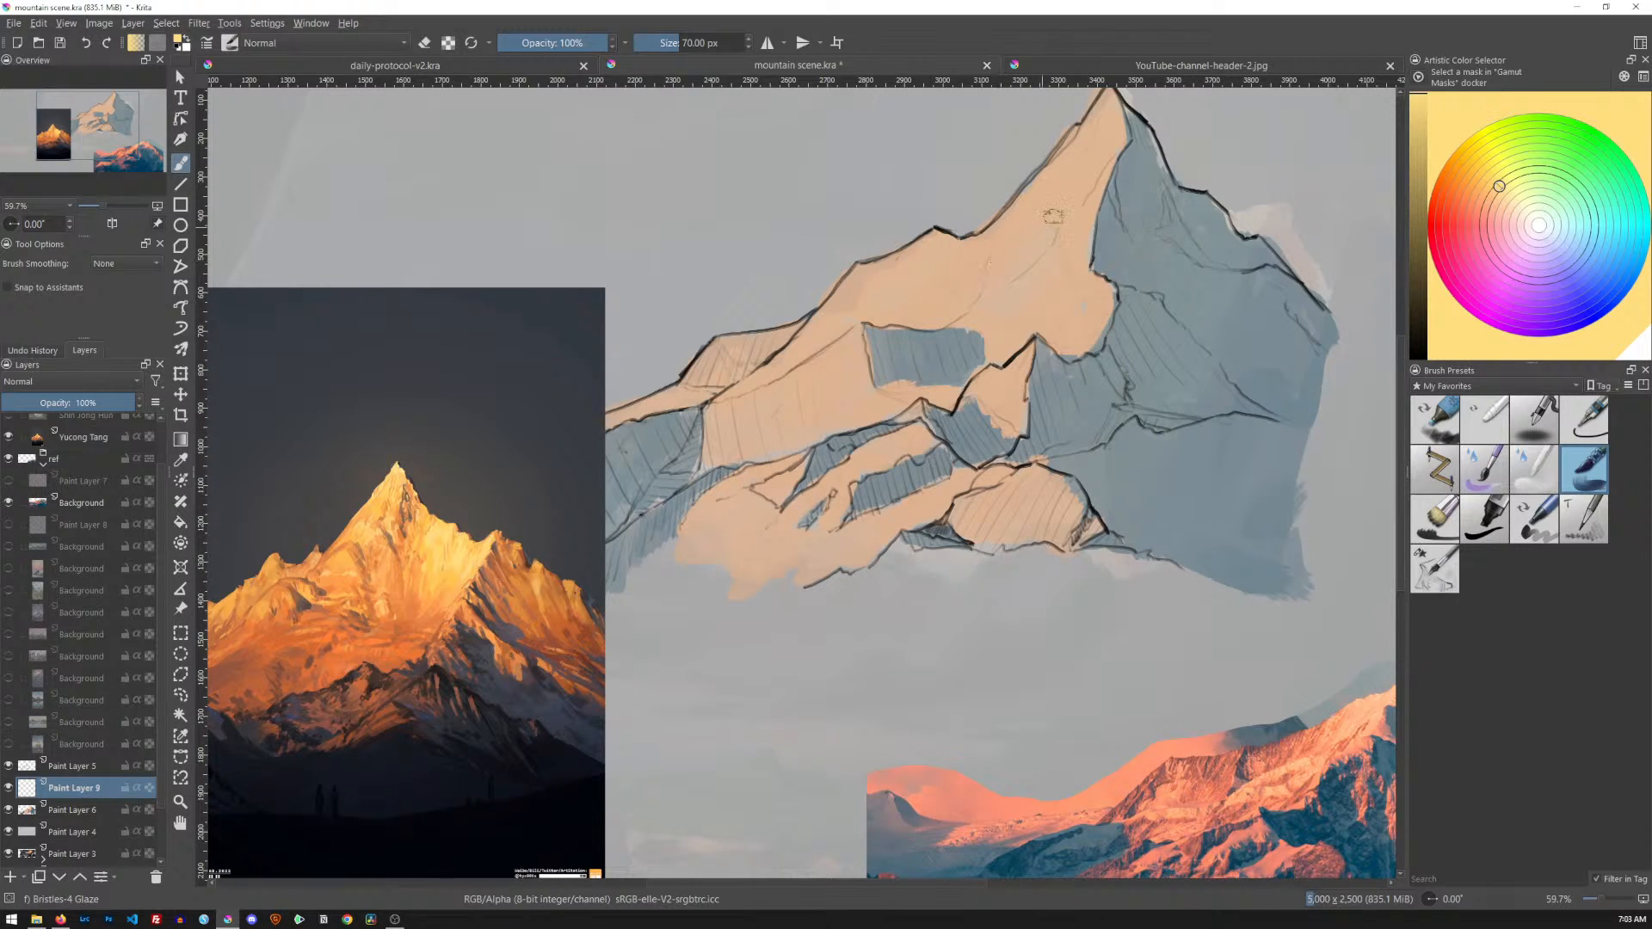
{"action": "mouse_move", "coordinate": [1105, 101]}
{"action": "left_mouse_down"}
{"action": "mouse_move", "coordinate": [1054, 175]}
{"action": "mouse_move", "coordinate": [1117, 127]}
{"action": "left_mouse_up"}
{"action": "left_click", "coordinate": [440, 526], "text": "ctrl"}
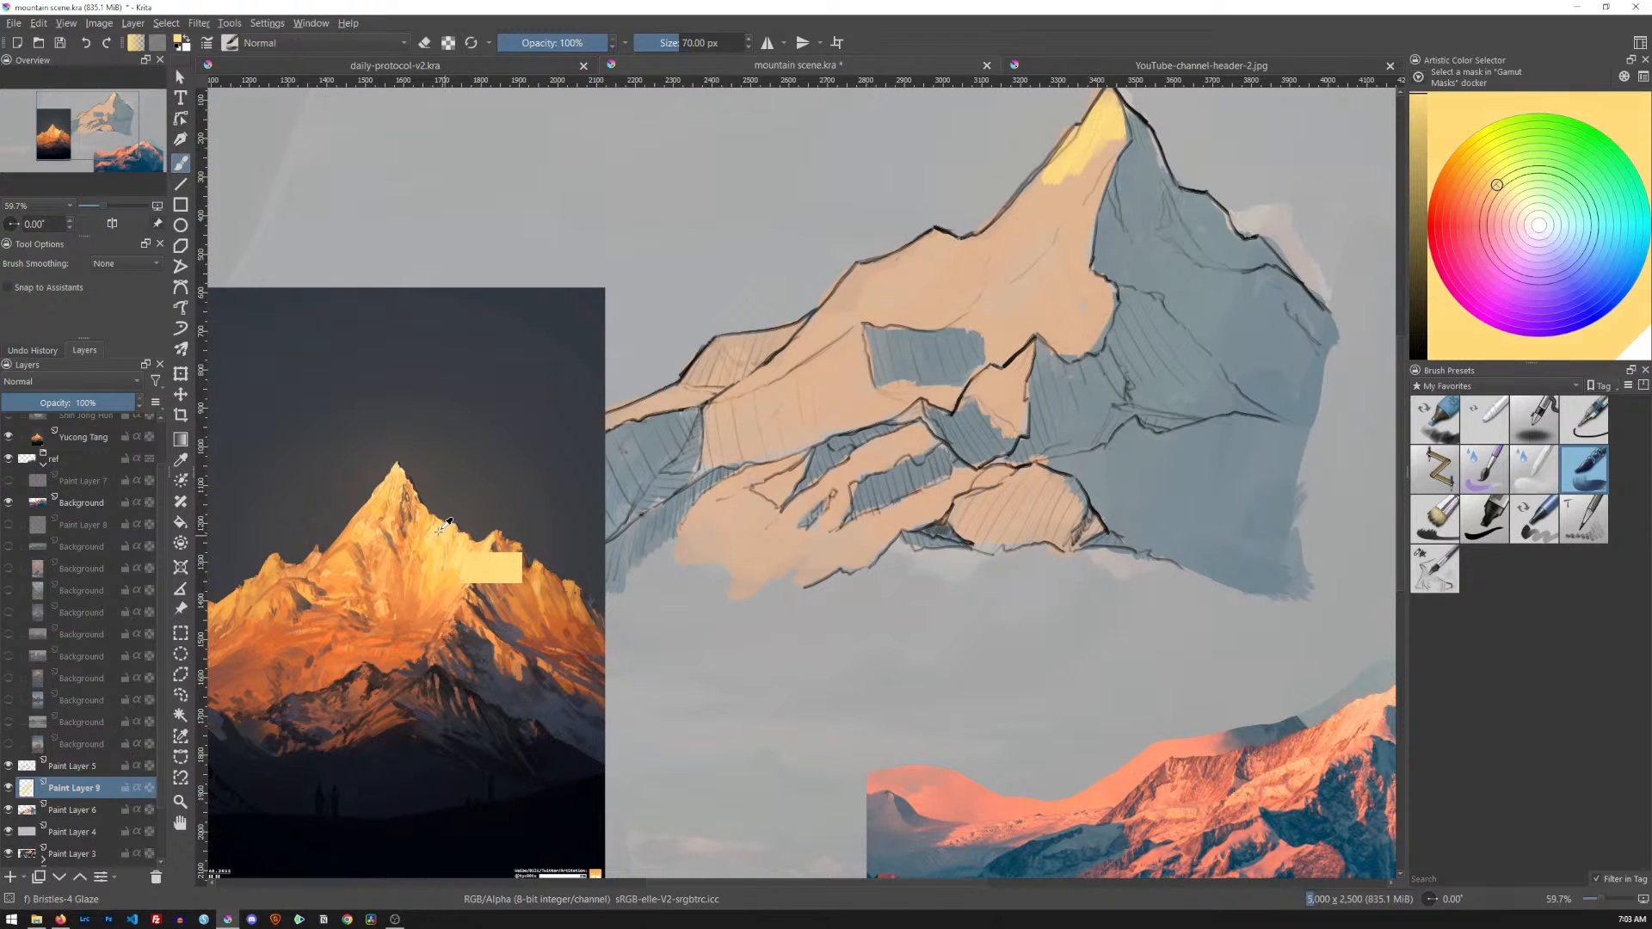
{"action": "mouse_move", "coordinate": [1116, 134]}
{"action": "left_mouse_down"}
{"action": "mouse_move", "coordinate": [1061, 192]}
{"action": "mouse_move", "coordinate": [1079, 146]}
{"action": "mouse_move", "coordinate": [1034, 191]}
{"action": "mouse_move", "coordinate": [1072, 164]}
{"action": "mouse_move", "coordinate": [1056, 199]}
{"action": "mouse_move", "coordinate": [1101, 179]}
{"action": "mouse_move", "coordinate": [1079, 198]}
{"action": "mouse_move", "coordinate": [1097, 170]}
{"action": "mouse_move", "coordinate": [1063, 176]}
{"action": "mouse_move", "coordinate": [1009, 225]}
{"action": "mouse_move", "coordinate": [1053, 198]}
{"action": "mouse_move", "coordinate": [1064, 235]}
{"action": "mouse_move", "coordinate": [1099, 203]}
{"action": "mouse_move", "coordinate": [1079, 268]}
{"action": "mouse_move", "coordinate": [1059, 219]}
{"action": "mouse_move", "coordinate": [983, 248]}
{"action": "left_mouse_up"}
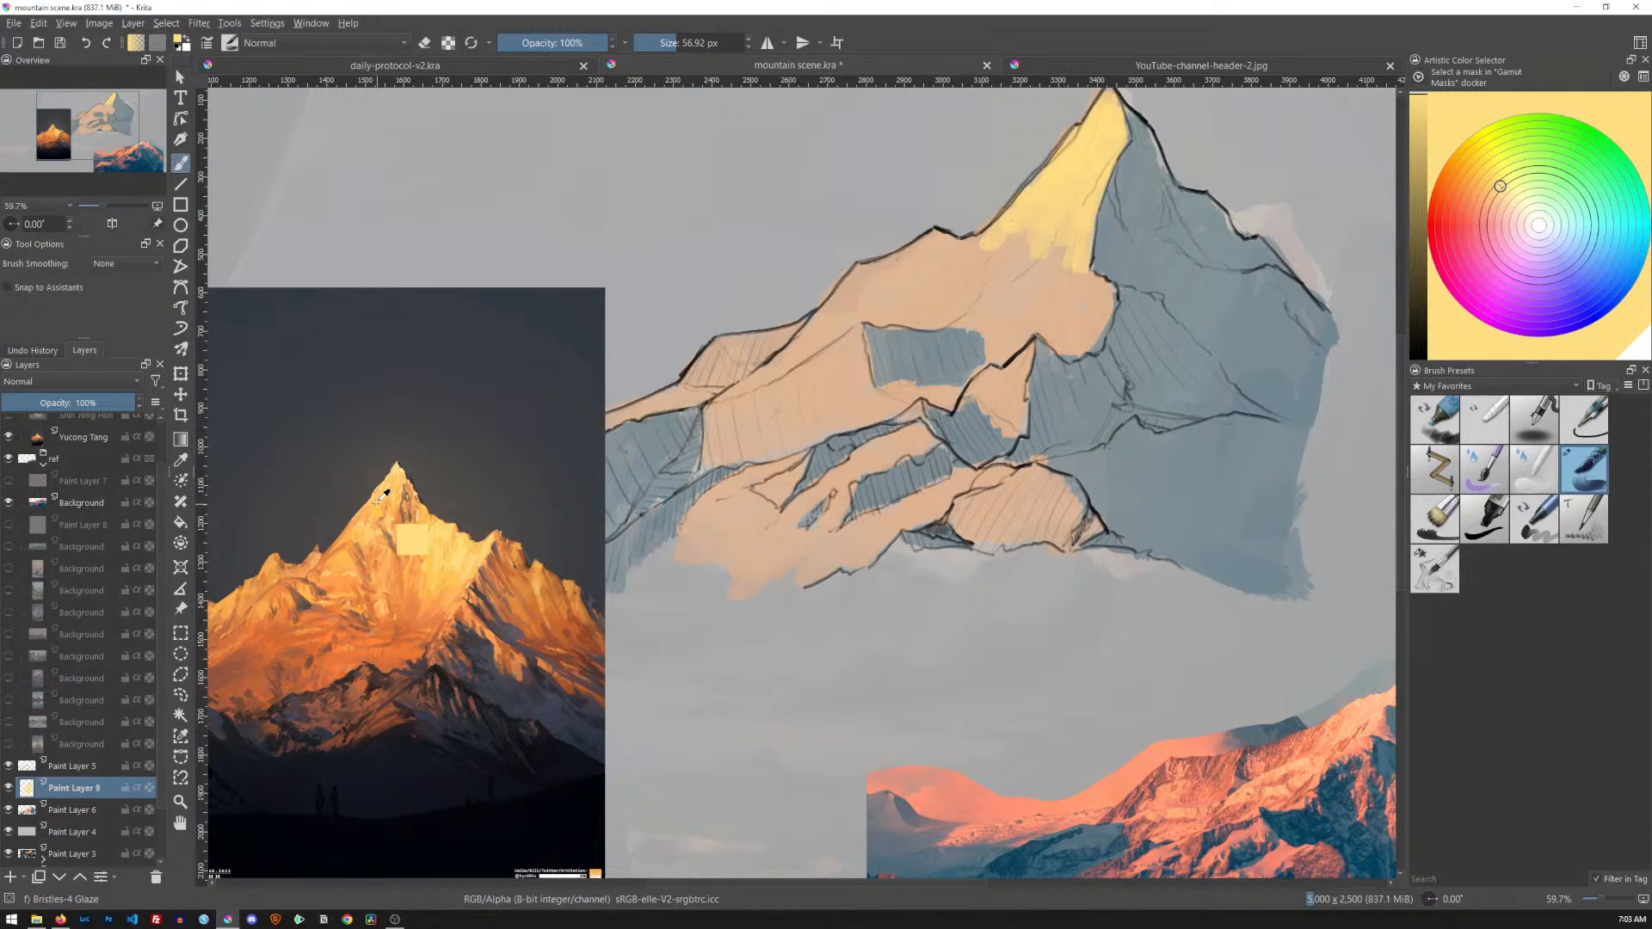
{"action": "left_click", "coordinate": [409, 538], "text": "ctrl"}
{"action": "mouse_move", "coordinate": [960, 253]}
{"action": "left_mouse_down"}
{"action": "mouse_move", "coordinate": [1012, 213]}
{"action": "mouse_move", "coordinate": [972, 255]}
{"action": "mouse_move", "coordinate": [1034, 220]}
{"action": "mouse_move", "coordinate": [1024, 257]}
{"action": "left_mouse_up"}
Paint orange sampled from the golden peak beneath the central shadow patch and on the small foreground peak
{"action": "left_click", "coordinate": [423, 595], "text": "ctrl"}
{"action": "left_click", "coordinate": [435, 588], "text": "ctrl"}
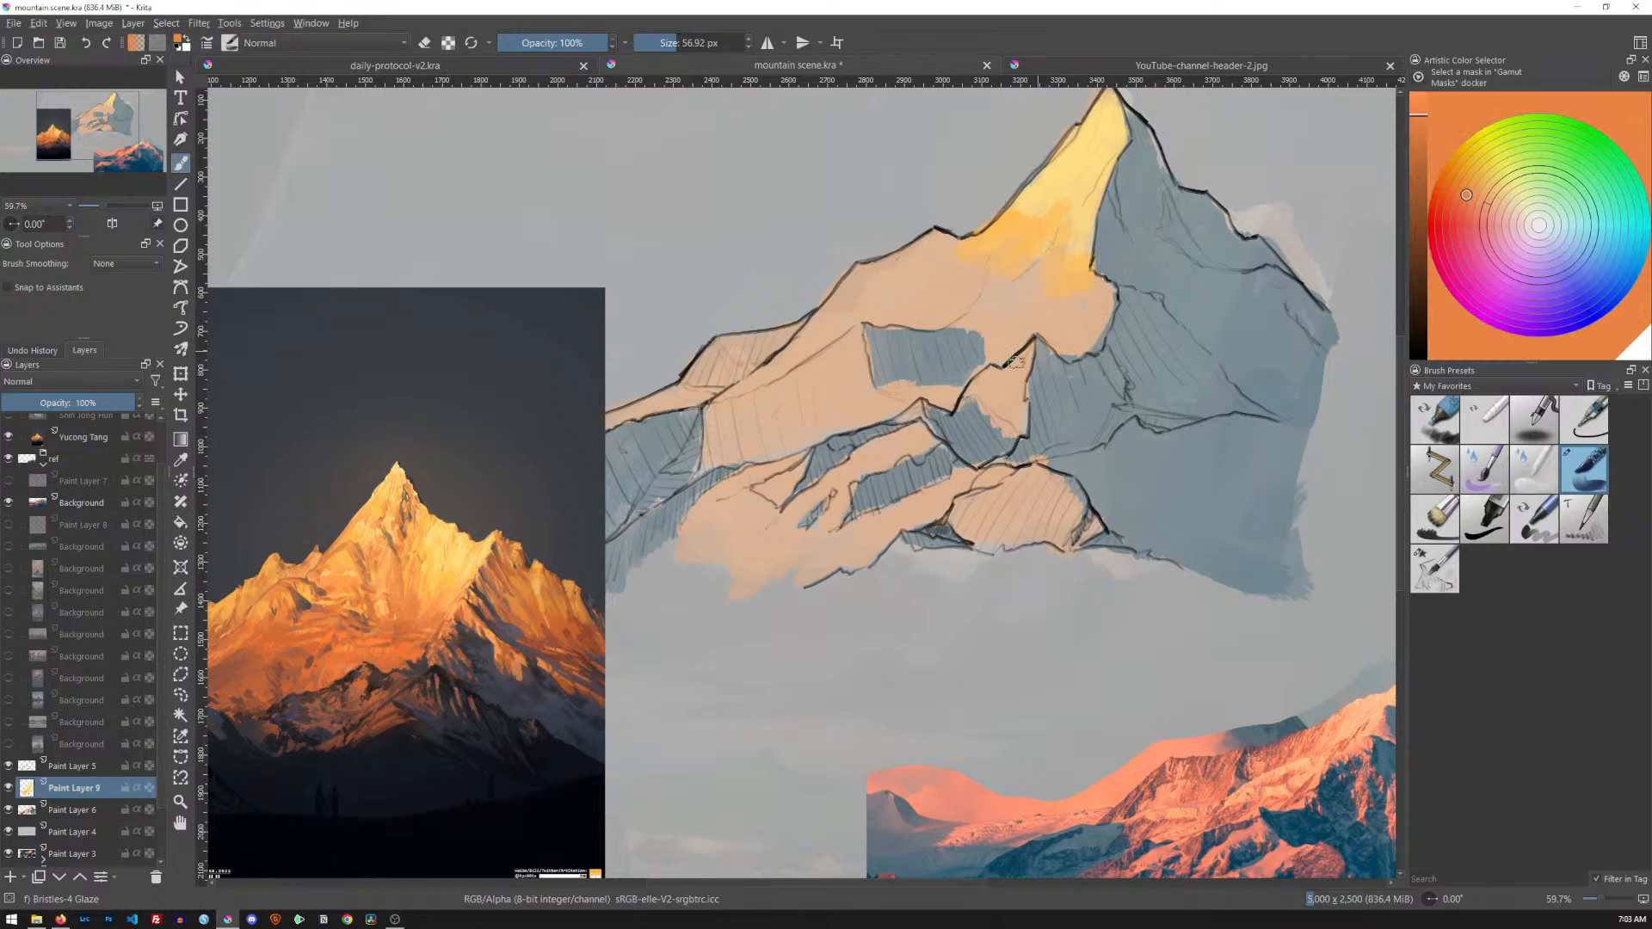
{"action": "left_click_drag", "start_coordinate": [897, 389], "coordinate": [940, 394]}
{"action": "mouse_move", "coordinate": [974, 506]}
{"action": "left_mouse_down"}
{"action": "mouse_move", "coordinate": [967, 529]}
{"action": "mouse_move", "coordinate": [984, 537]}
{"action": "left_mouse_up"}
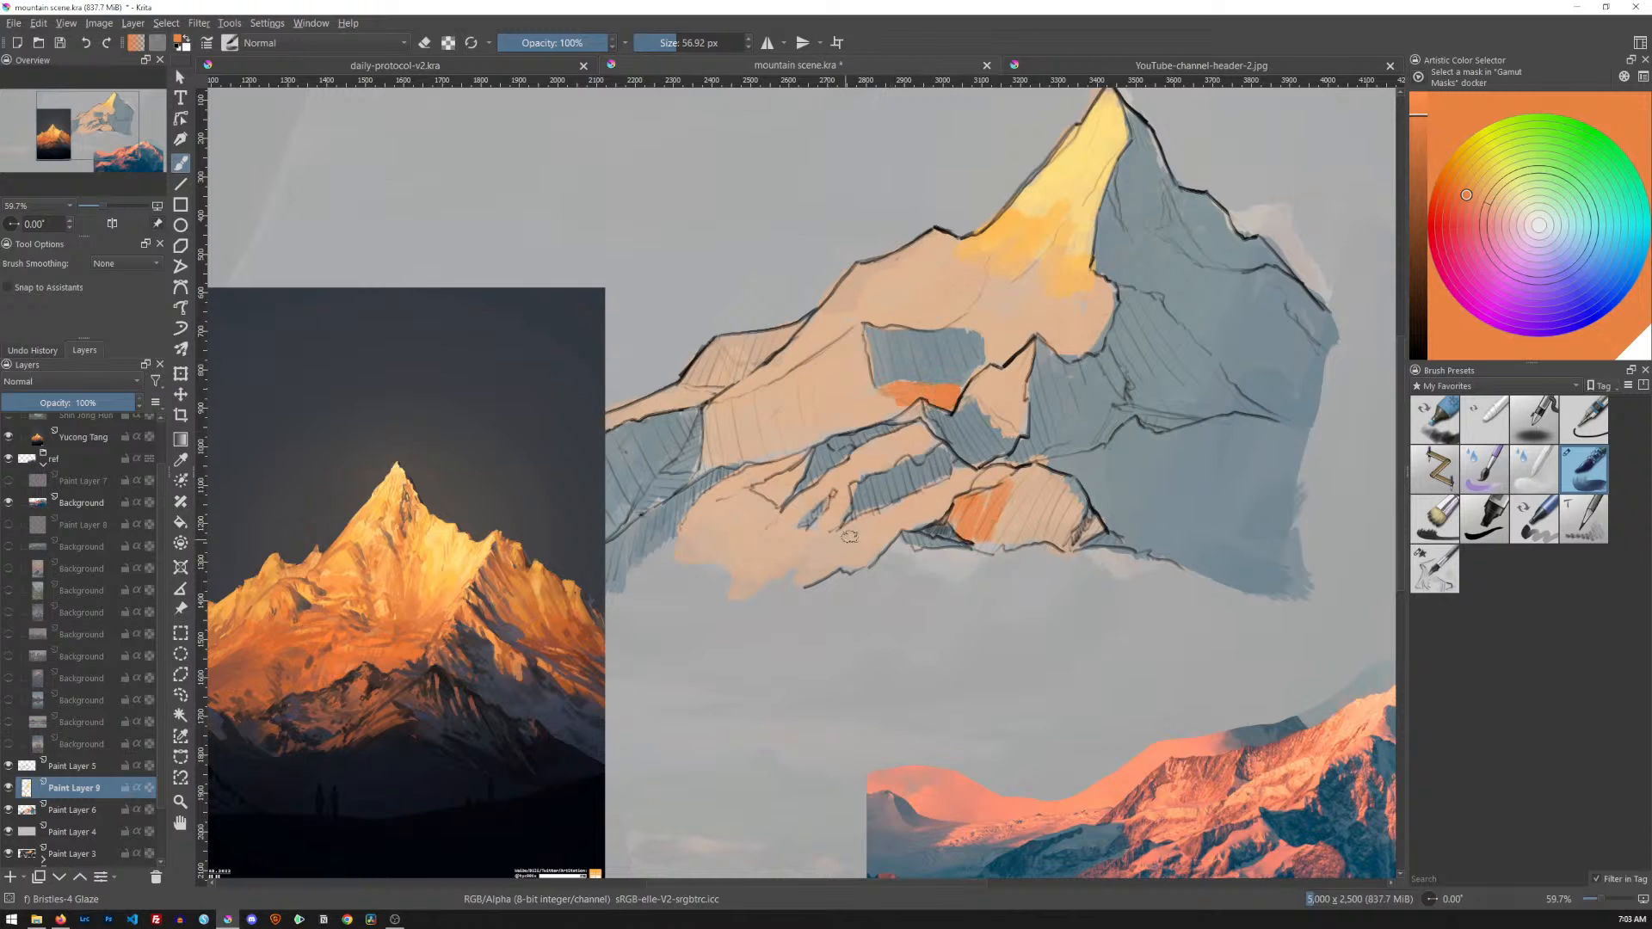
Fill the small foreground peak with brown-orange and tint it with muted red sampled from the sunset photo
{"action": "left_click", "coordinate": [448, 616], "text": "ctrl"}
{"action": "mouse_move", "coordinate": [1018, 482]}
{"action": "left_mouse_down"}
{"action": "mouse_move", "coordinate": [1064, 486]}
{"action": "mouse_move", "coordinate": [1072, 507]}
{"action": "mouse_move", "coordinate": [1062, 485]}
{"action": "mouse_move", "coordinate": [1037, 500]}
{"action": "mouse_move", "coordinate": [1049, 496]}
{"action": "mouse_move", "coordinate": [1028, 485]}
{"action": "mouse_move", "coordinate": [965, 506]}
{"action": "left_mouse_up"}
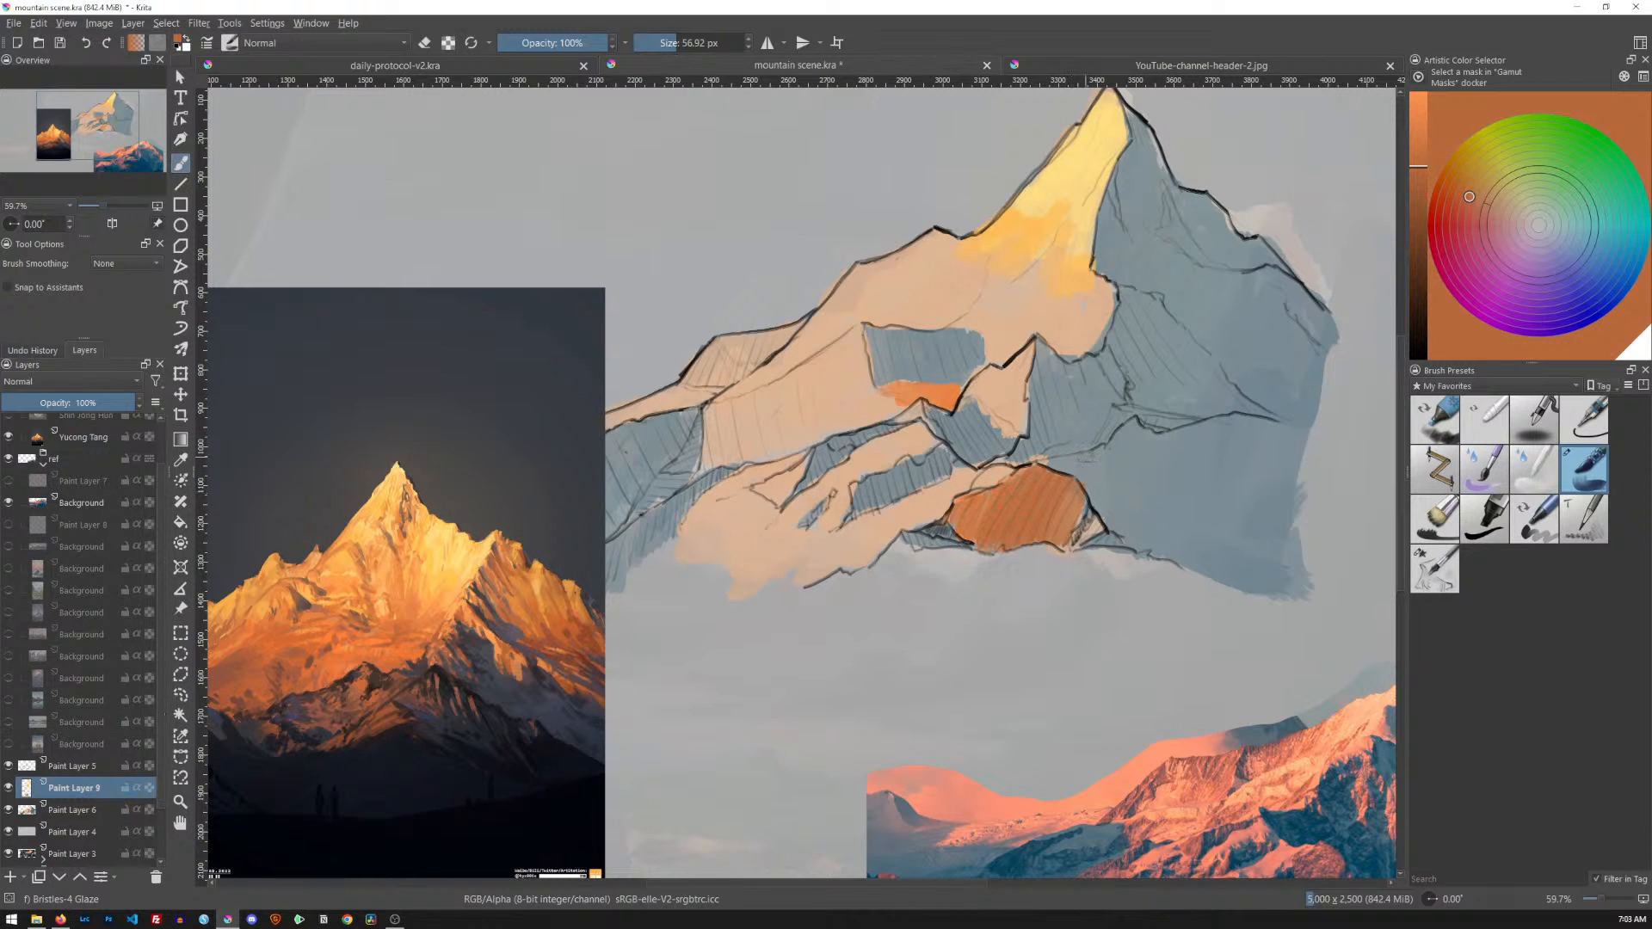
{"action": "left_click", "coordinate": [1196, 759], "text": "ctrl"}
{"action": "mouse_move", "coordinate": [1000, 533]}
{"action": "left_mouse_down"}
{"action": "mouse_move", "coordinate": [1032, 521]}
{"action": "mouse_move", "coordinate": [1071, 538]}
{"action": "mouse_move", "coordinate": [1006, 501]}
{"action": "mouse_move", "coordinate": [983, 521]}
{"action": "mouse_move", "coordinate": [1023, 479]}
{"action": "left_mouse_up"}
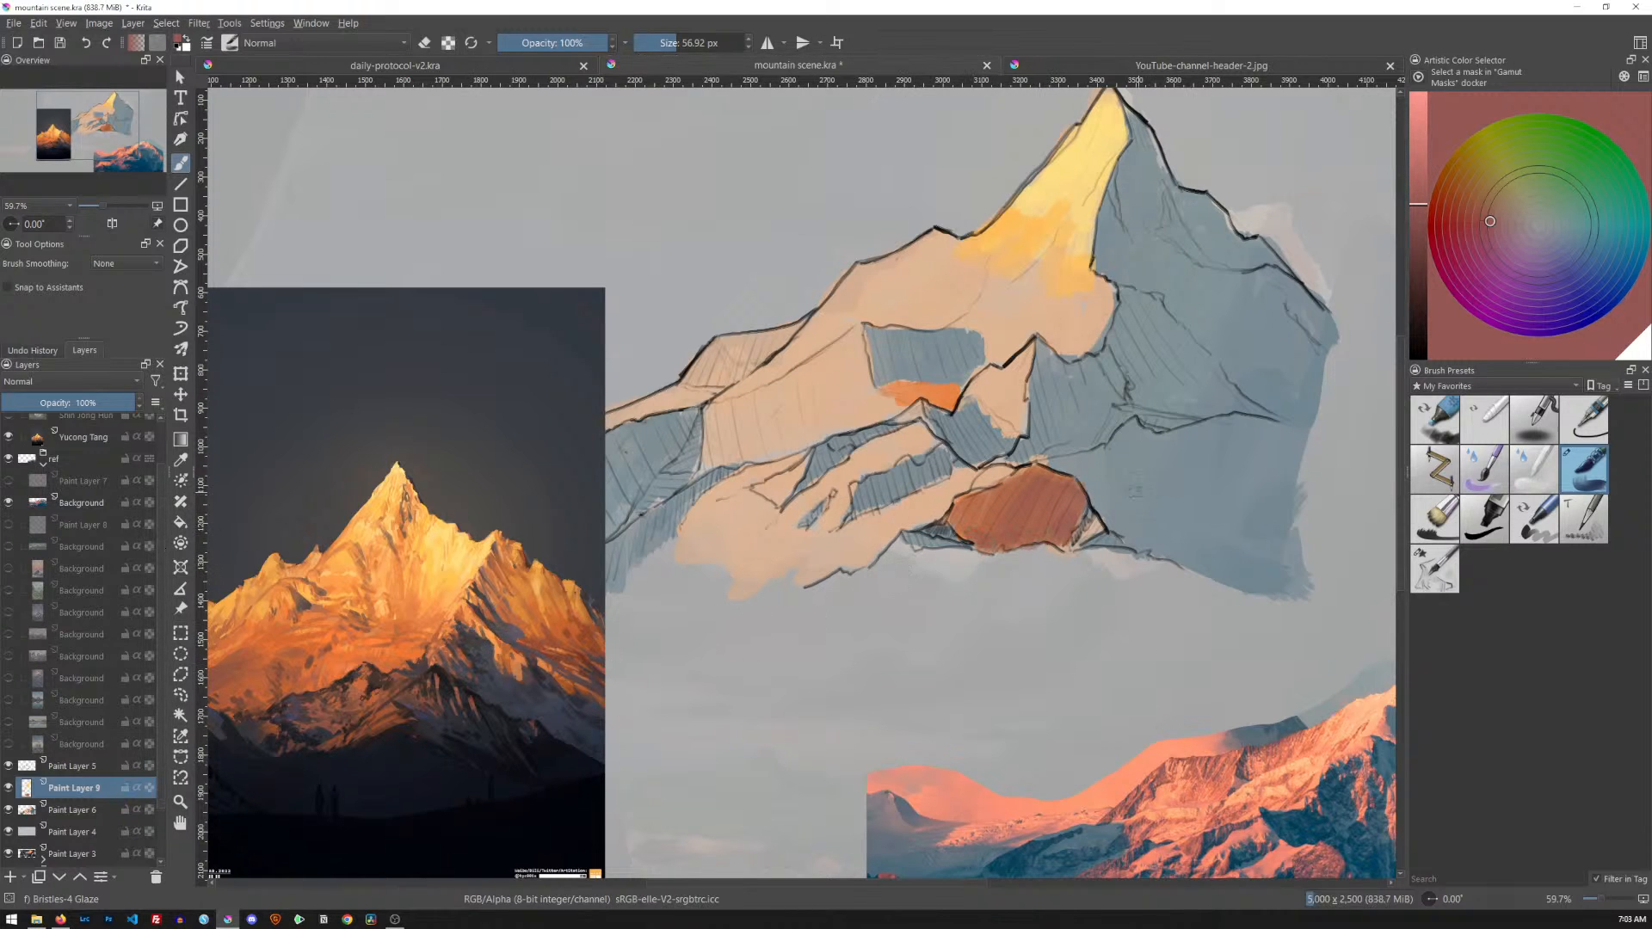
Paint sampled orange on the small central peak and blend golden yellow into the summit's sunlit face
{"action": "left_click", "coordinate": [493, 610], "text": "ctrl"}
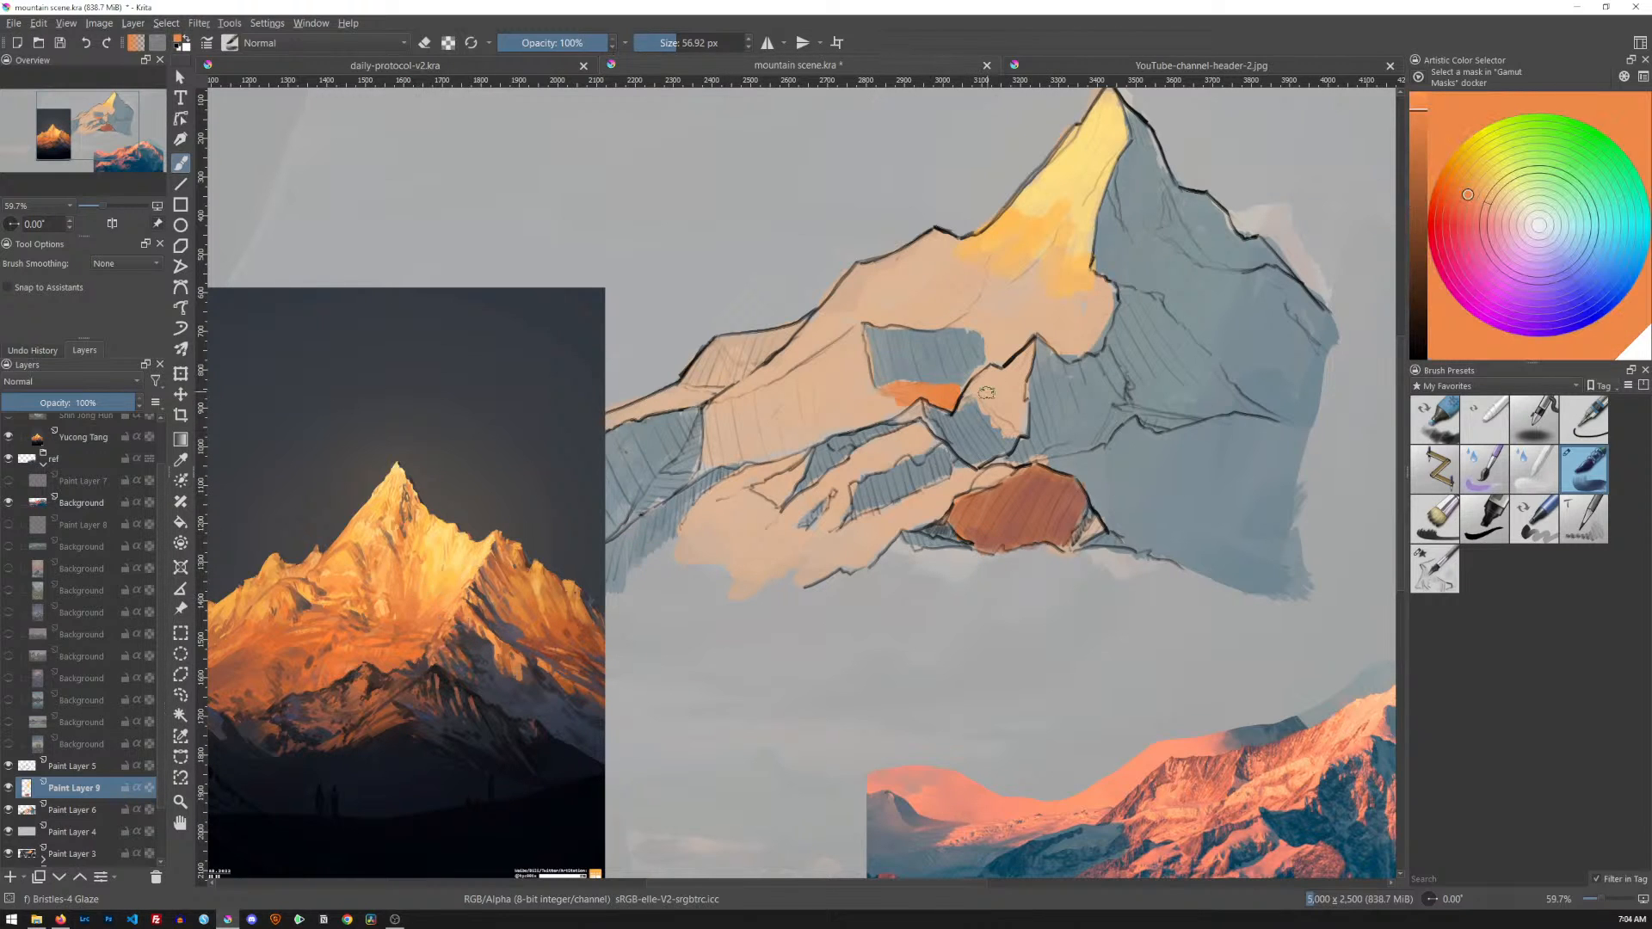
{"action": "mouse_move", "coordinate": [986, 377]}
{"action": "left_mouse_down"}
{"action": "mouse_move", "coordinate": [991, 397]}
{"action": "mouse_move", "coordinate": [1009, 365]}
{"action": "left_mouse_up"}
{"action": "left_click", "coordinate": [469, 563], "text": "ctrl"}
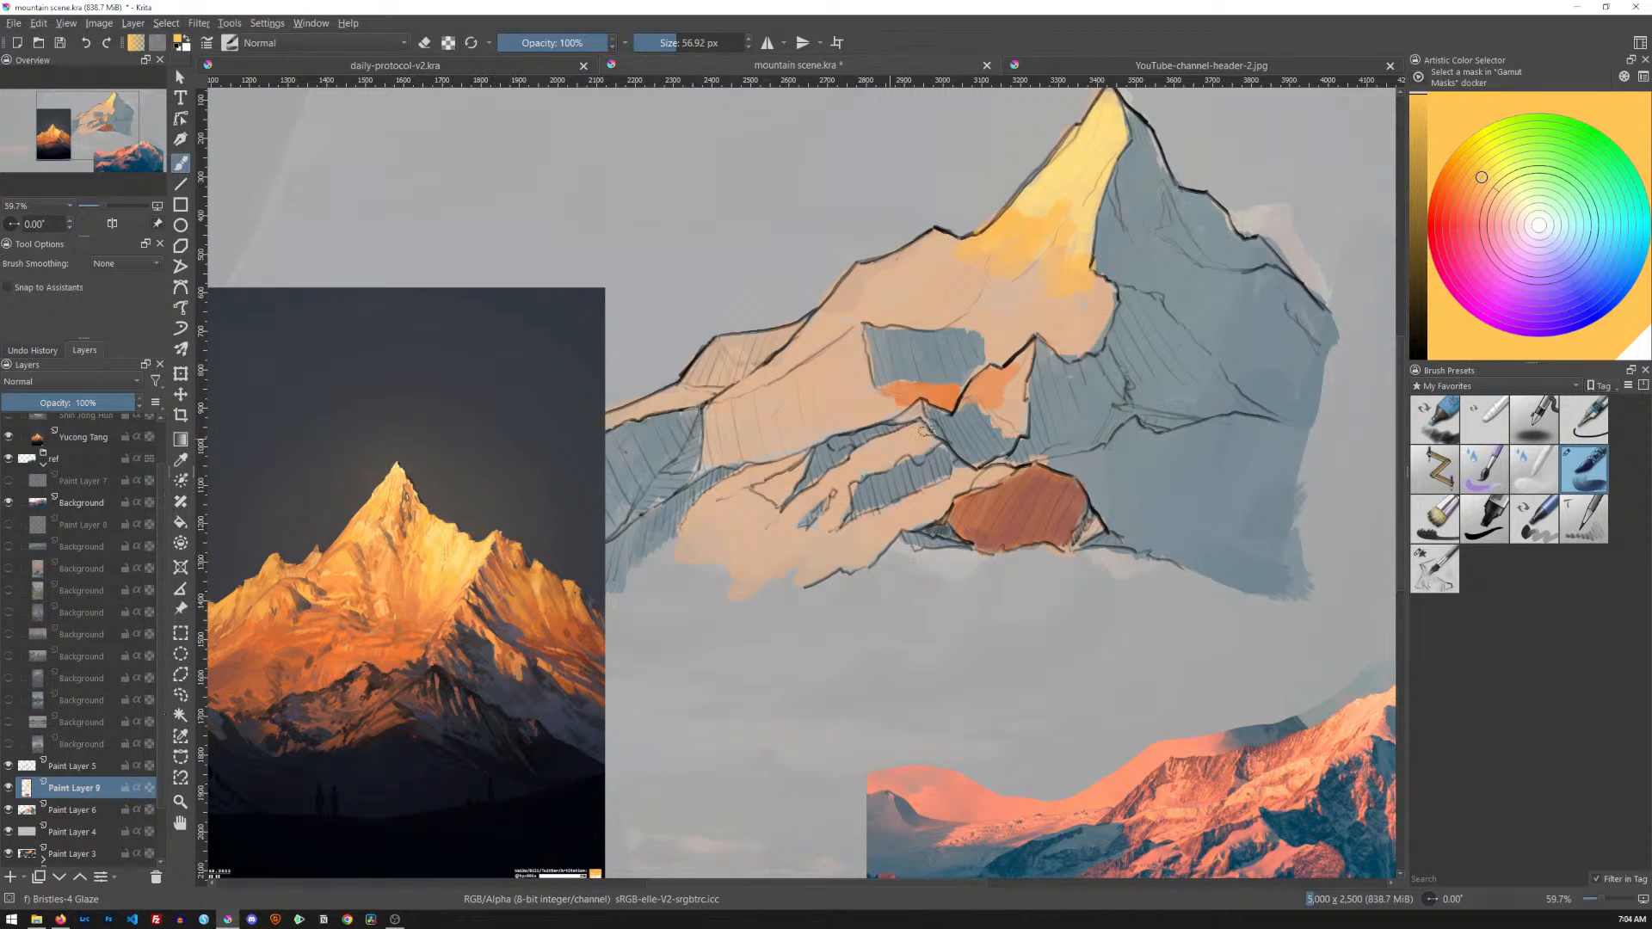
{"action": "key", "text": "ctrl"}
{"action": "left_click", "coordinate": [453, 544], "text": "ctrl"}
{"action": "mouse_move", "coordinate": [1088, 179]}
{"action": "left_mouse_down"}
{"action": "mouse_move", "coordinate": [1045, 198]}
{"action": "mouse_move", "coordinate": [1089, 225]}
{"action": "left_mouse_up"}
Paint light orange below the summit's yellow and deeper orange strokes across the middle of the sunlit face
{"action": "left_click", "coordinate": [453, 620], "text": "ctrl"}
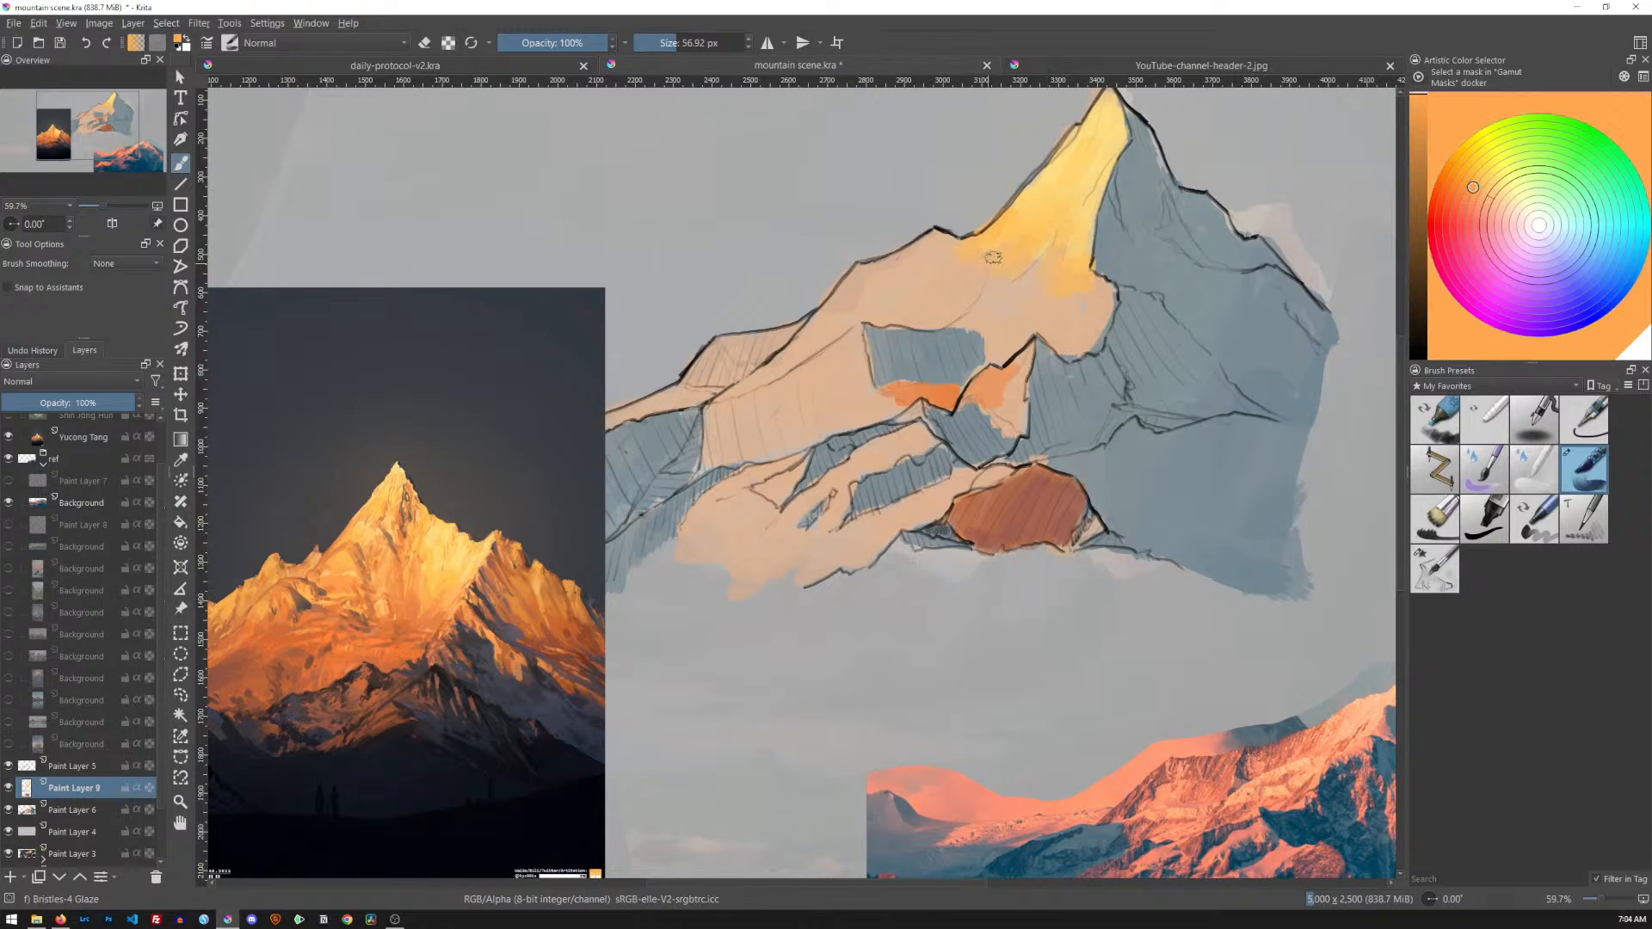
{"action": "mouse_move", "coordinate": [972, 246]}
{"action": "left_mouse_down"}
{"action": "mouse_move", "coordinate": [959, 268]}
{"action": "mouse_move", "coordinate": [982, 305]}
{"action": "mouse_move", "coordinate": [1086, 273]}
{"action": "mouse_move", "coordinate": [1103, 303]}
{"action": "mouse_move", "coordinate": [1075, 350]}
{"action": "left_mouse_up"}
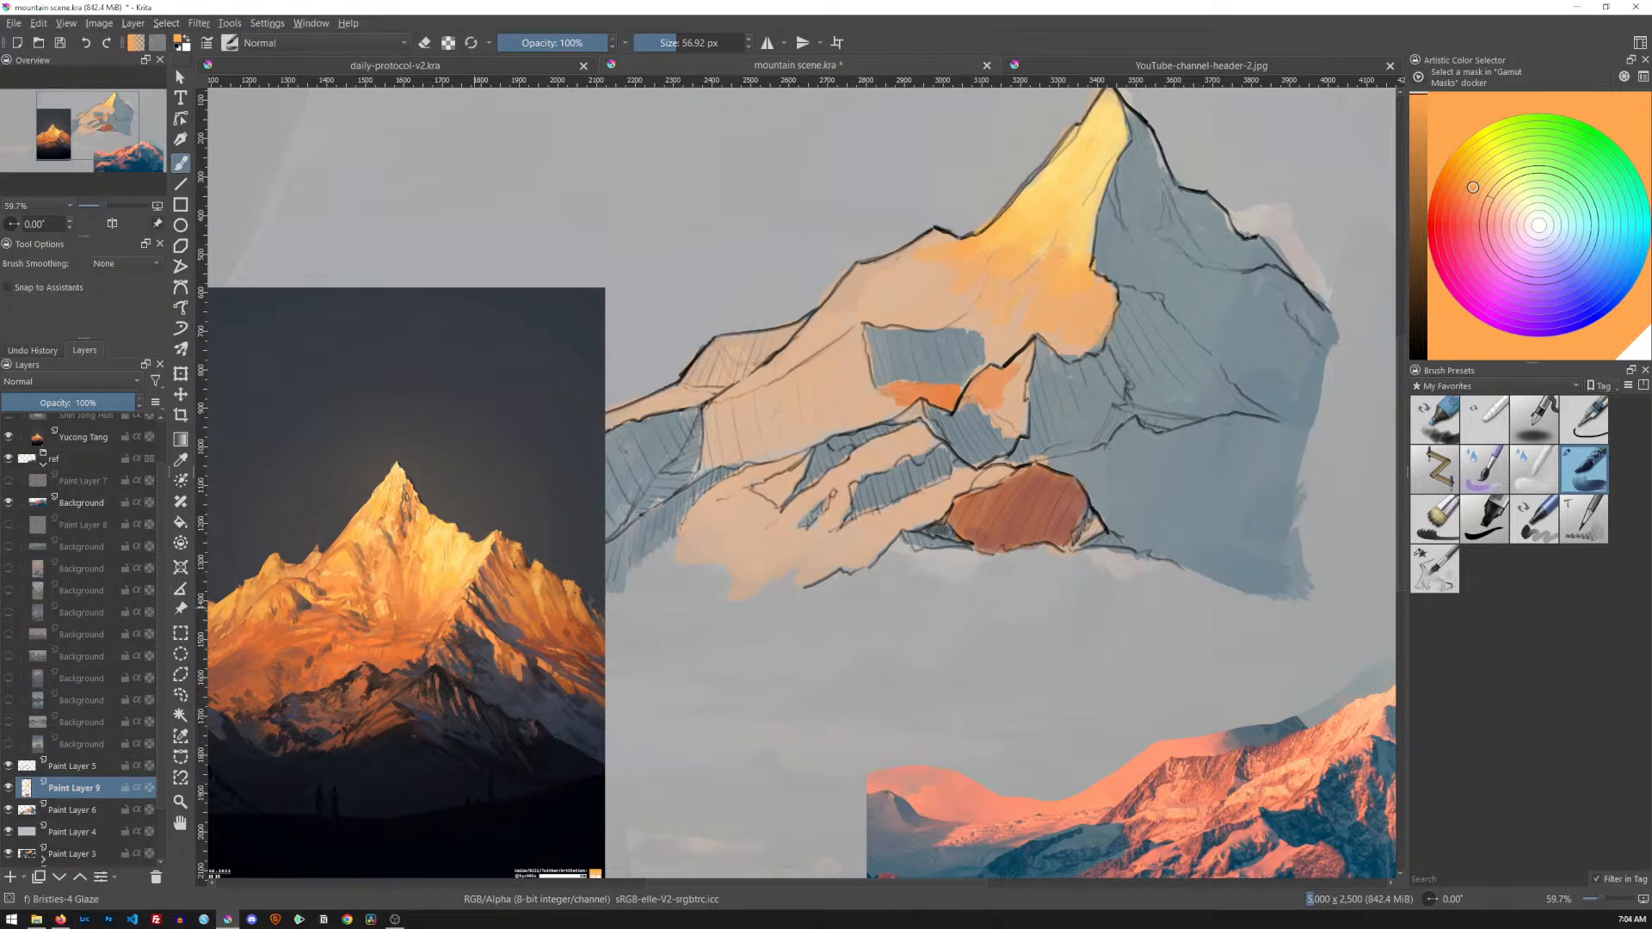
{"action": "left_click", "coordinate": [446, 652], "text": "ctrl"}
{"action": "mouse_move", "coordinate": [897, 260]}
{"action": "left_mouse_down"}
{"action": "mouse_move", "coordinate": [935, 265]}
{"action": "mouse_move", "coordinate": [973, 318]}
{"action": "mouse_move", "coordinate": [1046, 334]}
{"action": "left_mouse_up"}
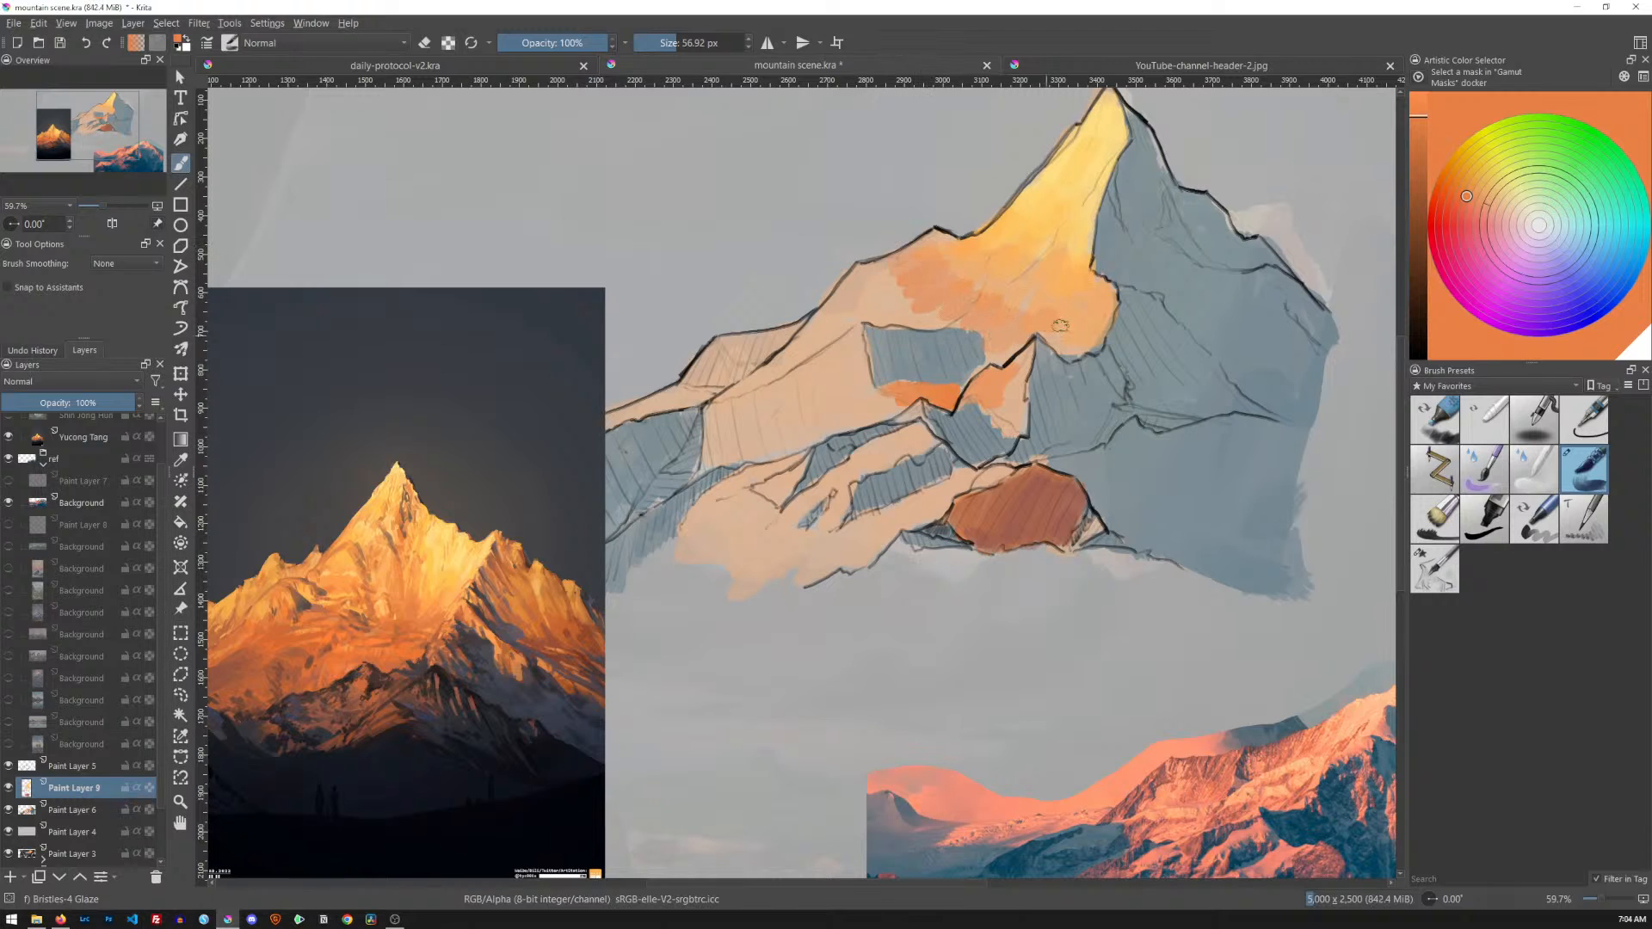
Block in the lower left sunlit slopes down to the base with saturated orange sampled from the golden peak
{"action": "left_click", "coordinate": [440, 685], "text": "ctrl"}
{"action": "left_click", "coordinate": [404, 658], "text": "ctrl"}
{"action": "mouse_move", "coordinate": [714, 418]}
{"action": "left_mouse_down"}
{"action": "mouse_move", "coordinate": [747, 411]}
{"action": "mouse_move", "coordinate": [749, 441]}
{"action": "mouse_move", "coordinate": [755, 421]}
{"action": "mouse_move", "coordinate": [725, 420]}
{"action": "mouse_move", "coordinate": [729, 457]}
{"action": "mouse_move", "coordinate": [775, 411]}
{"action": "mouse_move", "coordinate": [777, 446]}
{"action": "mouse_move", "coordinate": [879, 416]}
{"action": "left_mouse_up"}
{"action": "mouse_move", "coordinate": [753, 472]}
{"action": "left_mouse_down"}
{"action": "mouse_move", "coordinate": [706, 542]}
{"action": "mouse_move", "coordinate": [777, 582]}
{"action": "mouse_move", "coordinate": [940, 510]}
{"action": "mouse_move", "coordinate": [683, 548]}
{"action": "mouse_move", "coordinate": [745, 575]}
{"action": "left_mouse_up"}
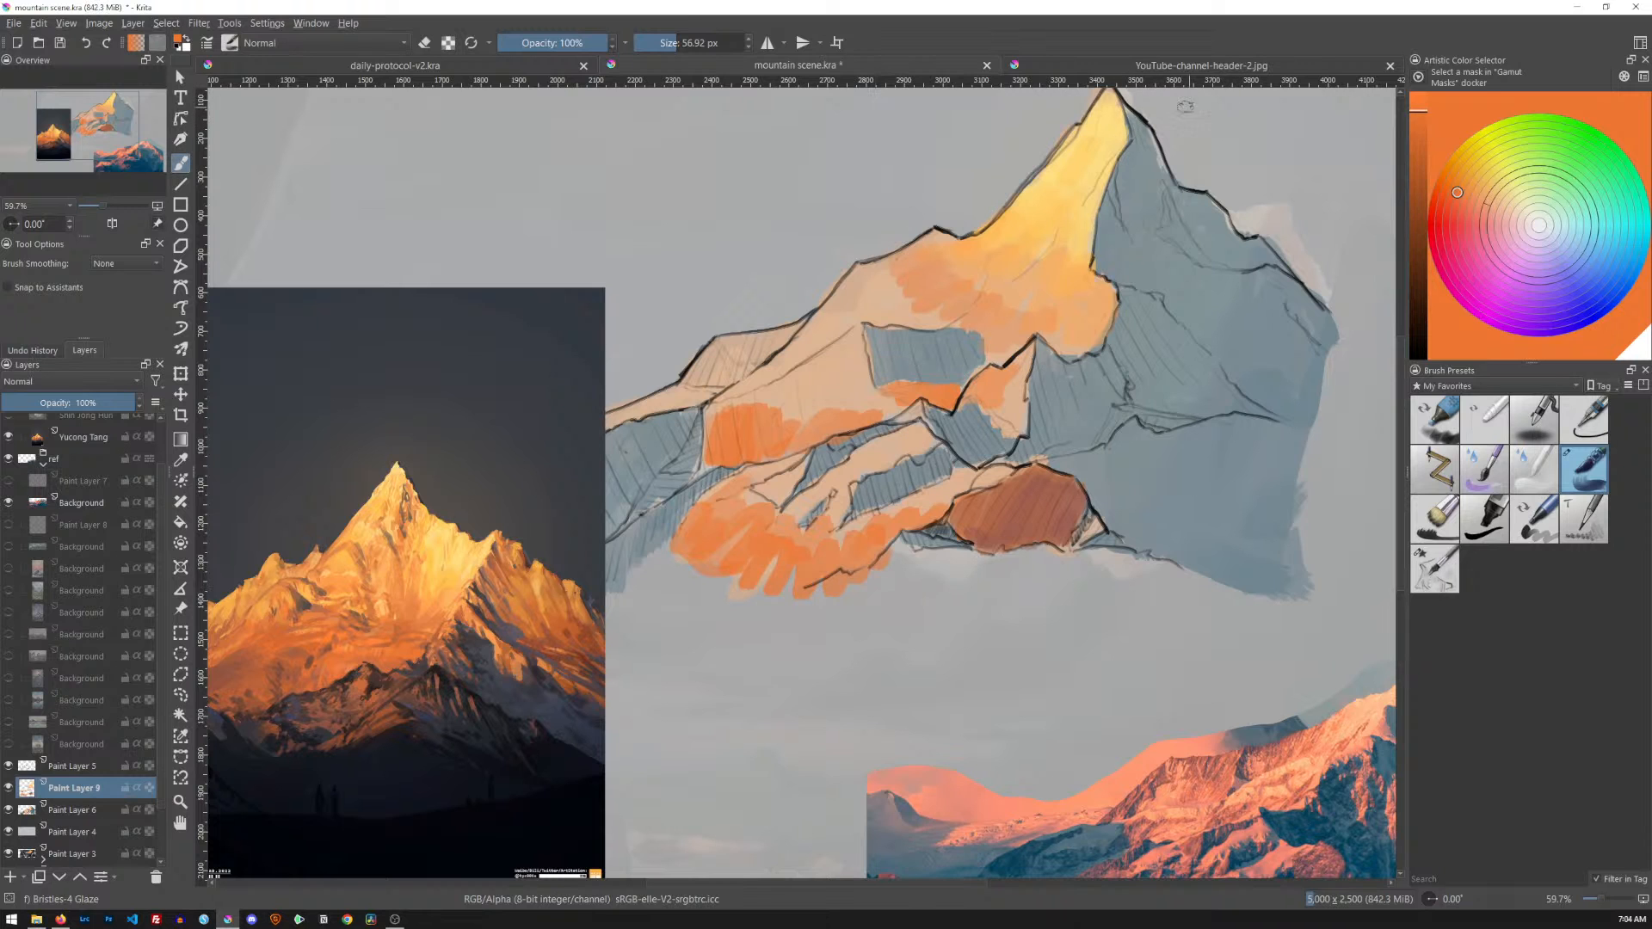
{"action": "left_click_drag", "start_coordinate": [1124, 197], "coordinate": [1121, 212]}
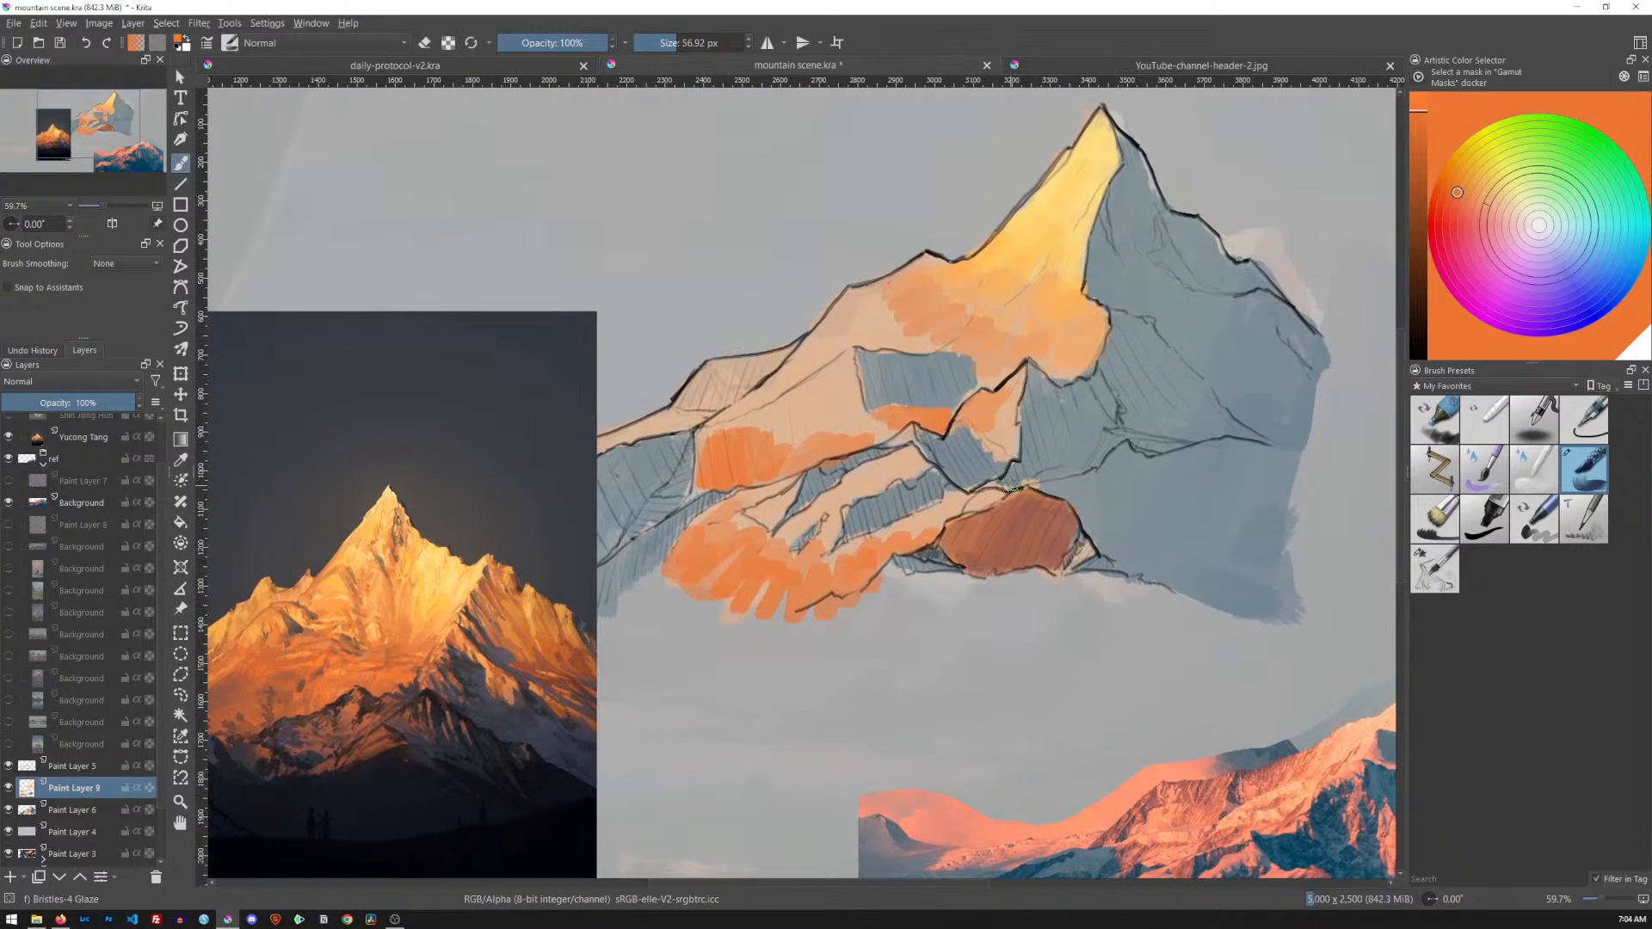
{"action": "mouse_move", "coordinate": [1071, 125]}
{"action": "left_mouse_down"}
{"action": "mouse_move", "coordinate": [1137, 99]}
{"action": "mouse_move", "coordinate": [1150, 123]}
{"action": "left_mouse_up"}
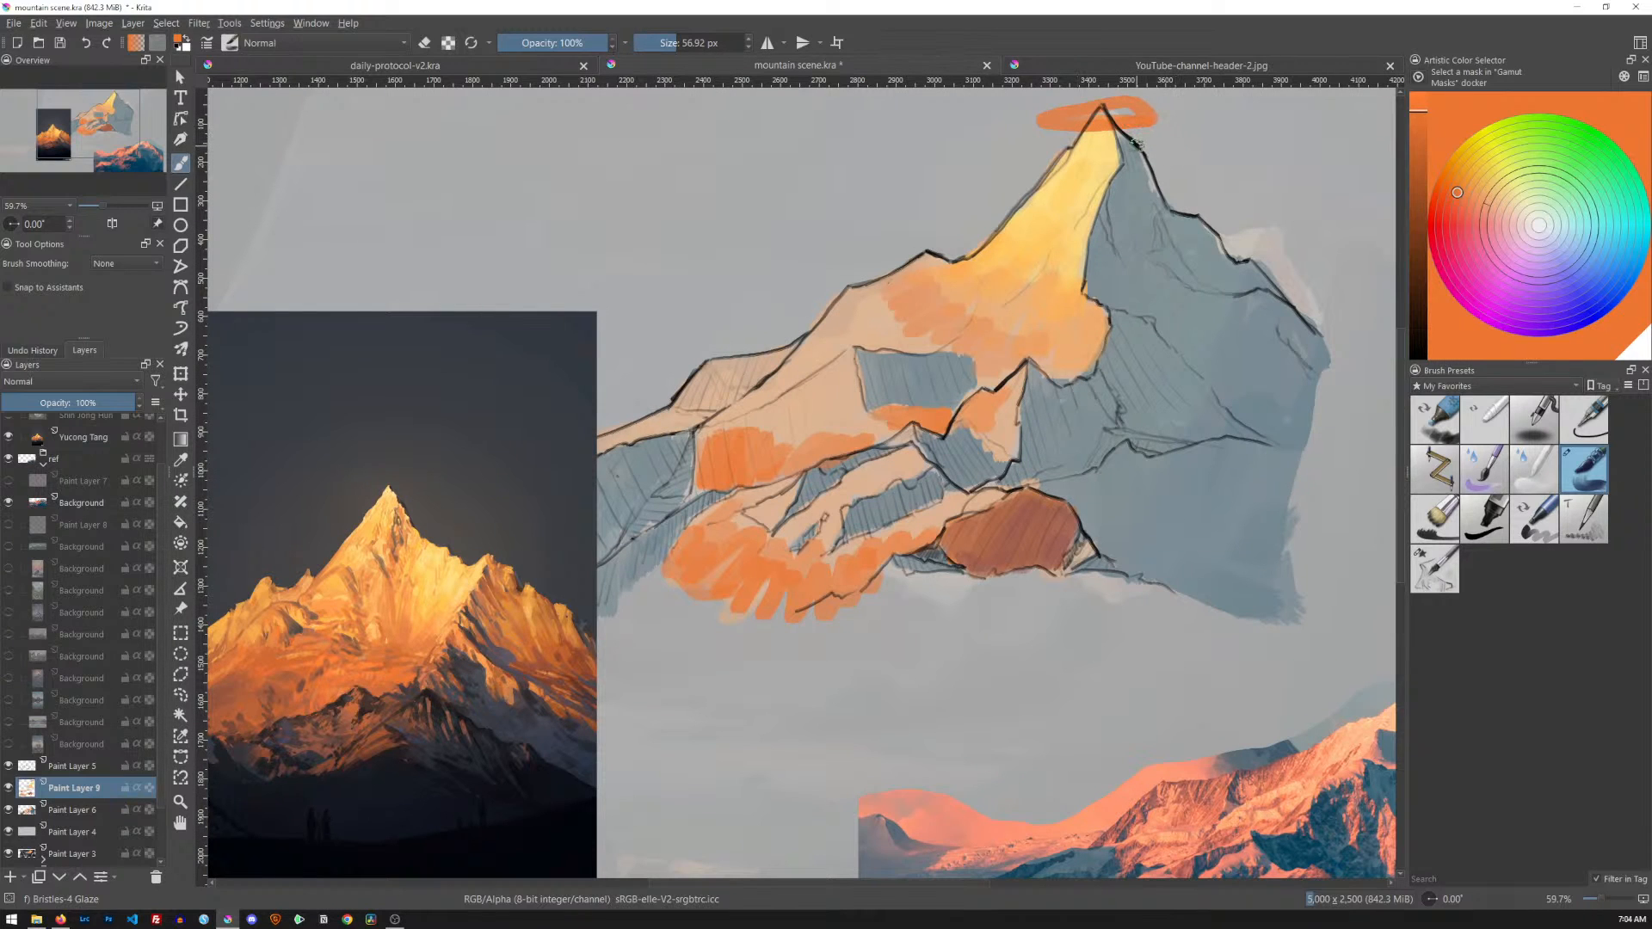
{"action": "key", "text": "ctrl+z"}
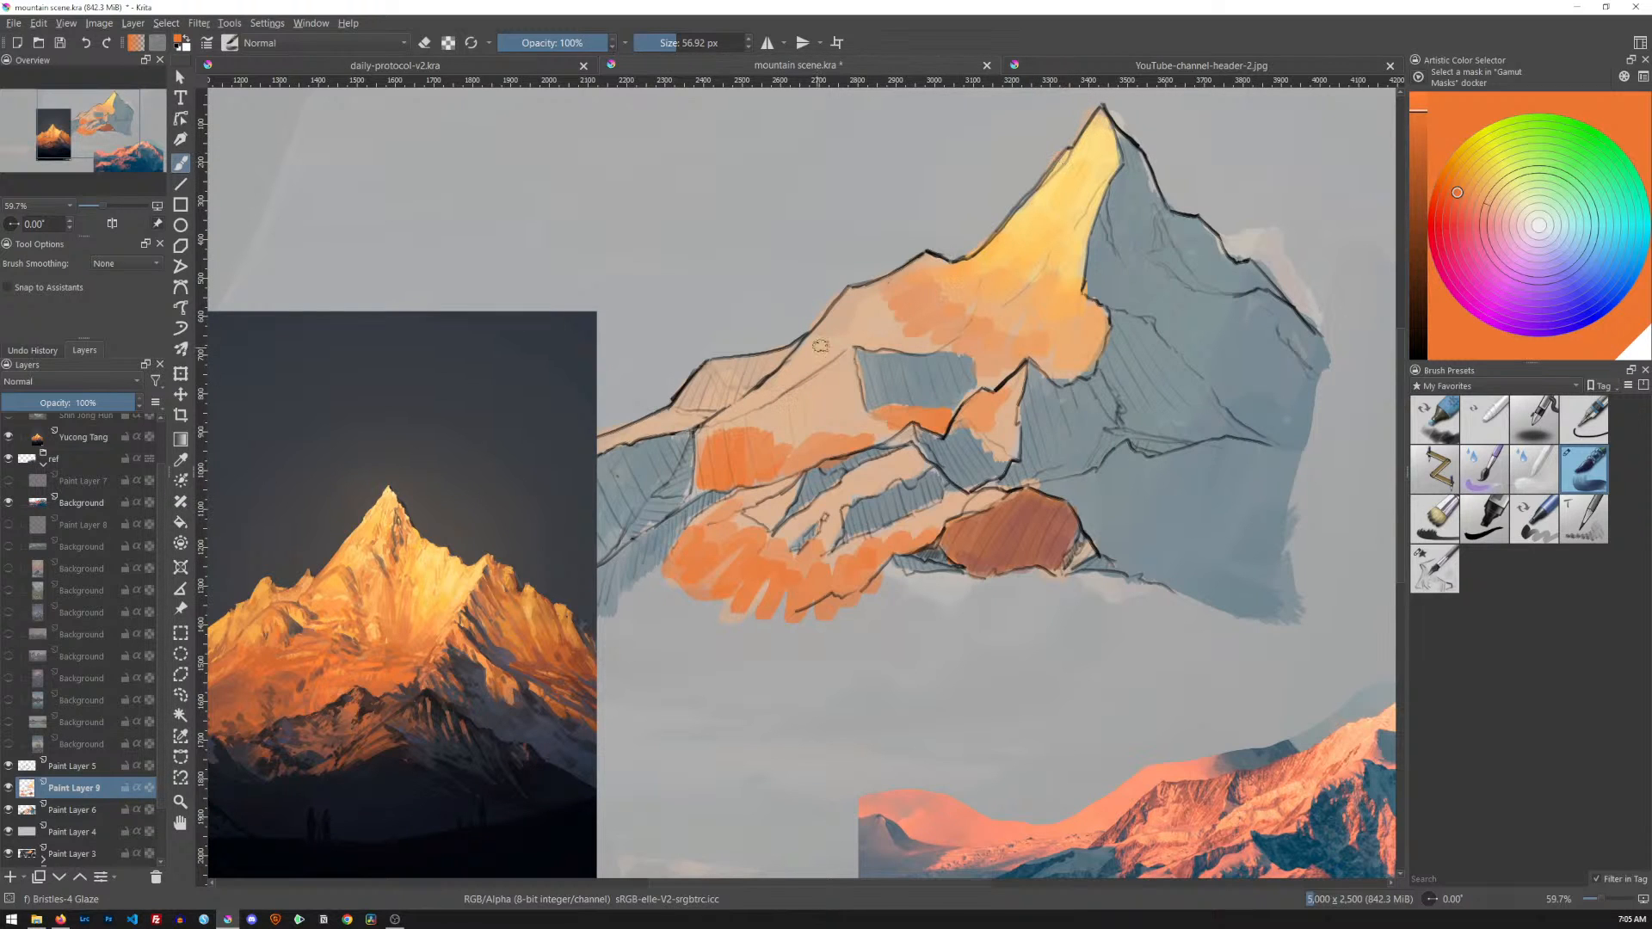
Paint golden orange over the upper left slopes and deeper orange on the small central peak, sampling the golden-peak reference
{"action": "left_click", "coordinate": [266, 586], "text": "ctrl"}
{"action": "left_click", "coordinate": [291, 579], "text": "ctrl"}
{"action": "mouse_move", "coordinate": [809, 339]}
{"action": "left_mouse_down"}
{"action": "mouse_move", "coordinate": [919, 270]}
{"action": "mouse_move", "coordinate": [873, 305]}
{"action": "mouse_move", "coordinate": [918, 311]}
{"action": "mouse_move", "coordinate": [923, 348]}
{"action": "mouse_move", "coordinate": [870, 335]}
{"action": "mouse_move", "coordinate": [771, 381]}
{"action": "mouse_move", "coordinate": [829, 387]}
{"action": "mouse_move", "coordinate": [838, 430]}
{"action": "mouse_move", "coordinate": [857, 415]}
{"action": "mouse_move", "coordinate": [799, 400]}
{"action": "mouse_move", "coordinate": [806, 440]}
{"action": "mouse_move", "coordinate": [769, 411]}
{"action": "mouse_move", "coordinate": [791, 417]}
{"action": "mouse_move", "coordinate": [785, 456]}
{"action": "mouse_move", "coordinate": [846, 443]}
{"action": "mouse_move", "coordinate": [847, 416]}
{"action": "mouse_move", "coordinate": [785, 381]}
{"action": "mouse_move", "coordinate": [722, 426]}
{"action": "mouse_move", "coordinate": [790, 383]}
{"action": "mouse_move", "coordinate": [695, 419]}
{"action": "left_mouse_up"}
{"action": "left_click", "coordinate": [430, 665], "text": "ctrl"}
{"action": "mouse_move", "coordinate": [982, 427]}
{"action": "left_mouse_down"}
{"action": "mouse_move", "coordinate": [1016, 383]}
{"action": "mouse_move", "coordinate": [996, 405]}
{"action": "mouse_move", "coordinate": [1010, 461]}
{"action": "mouse_move", "coordinate": [978, 407]}
{"action": "mouse_move", "coordinate": [1004, 450]}
{"action": "mouse_move", "coordinate": [1015, 374]}
{"action": "mouse_move", "coordinate": [1009, 452]}
{"action": "left_mouse_up"}
Sample further oranges from the golden peak and touch up the middle face and the slope above the central shadow patch
{"action": "left_click", "coordinate": [540, 616], "text": "ctrl"}
{"action": "left_click", "coordinate": [466, 669], "text": "ctrl"}
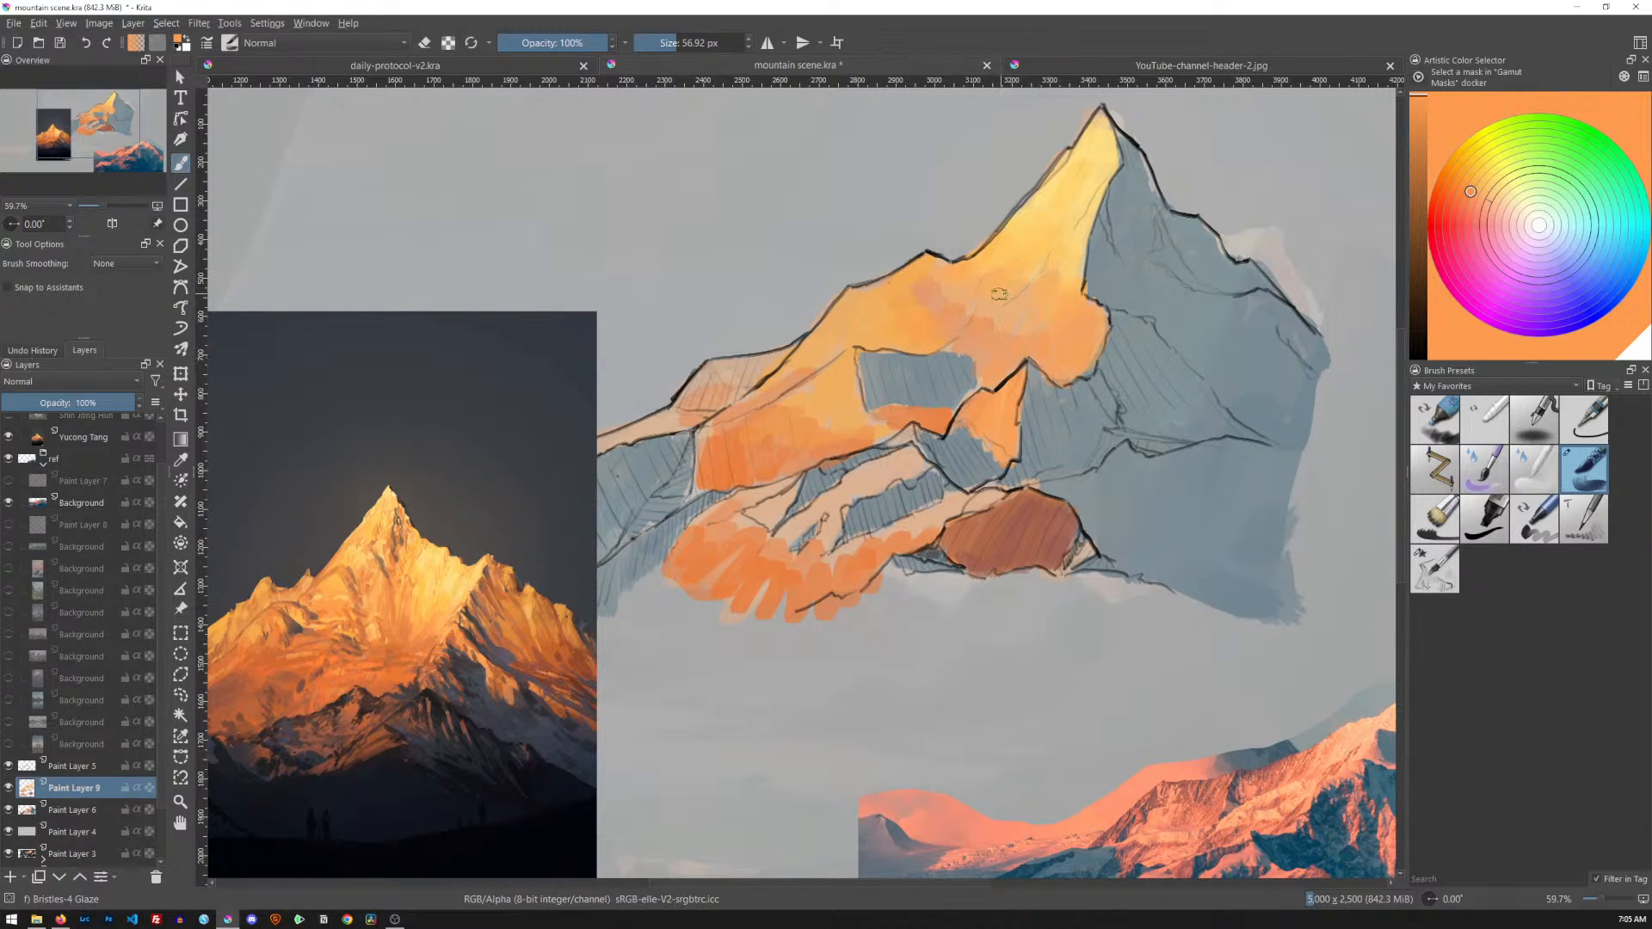
{"action": "left_click", "coordinate": [356, 605], "text": "ctrl"}
{"action": "mouse_move", "coordinate": [851, 342]}
{"action": "left_mouse_down"}
{"action": "mouse_move", "coordinate": [807, 362]}
{"action": "mouse_move", "coordinate": [817, 341]}
{"action": "left_mouse_up"}
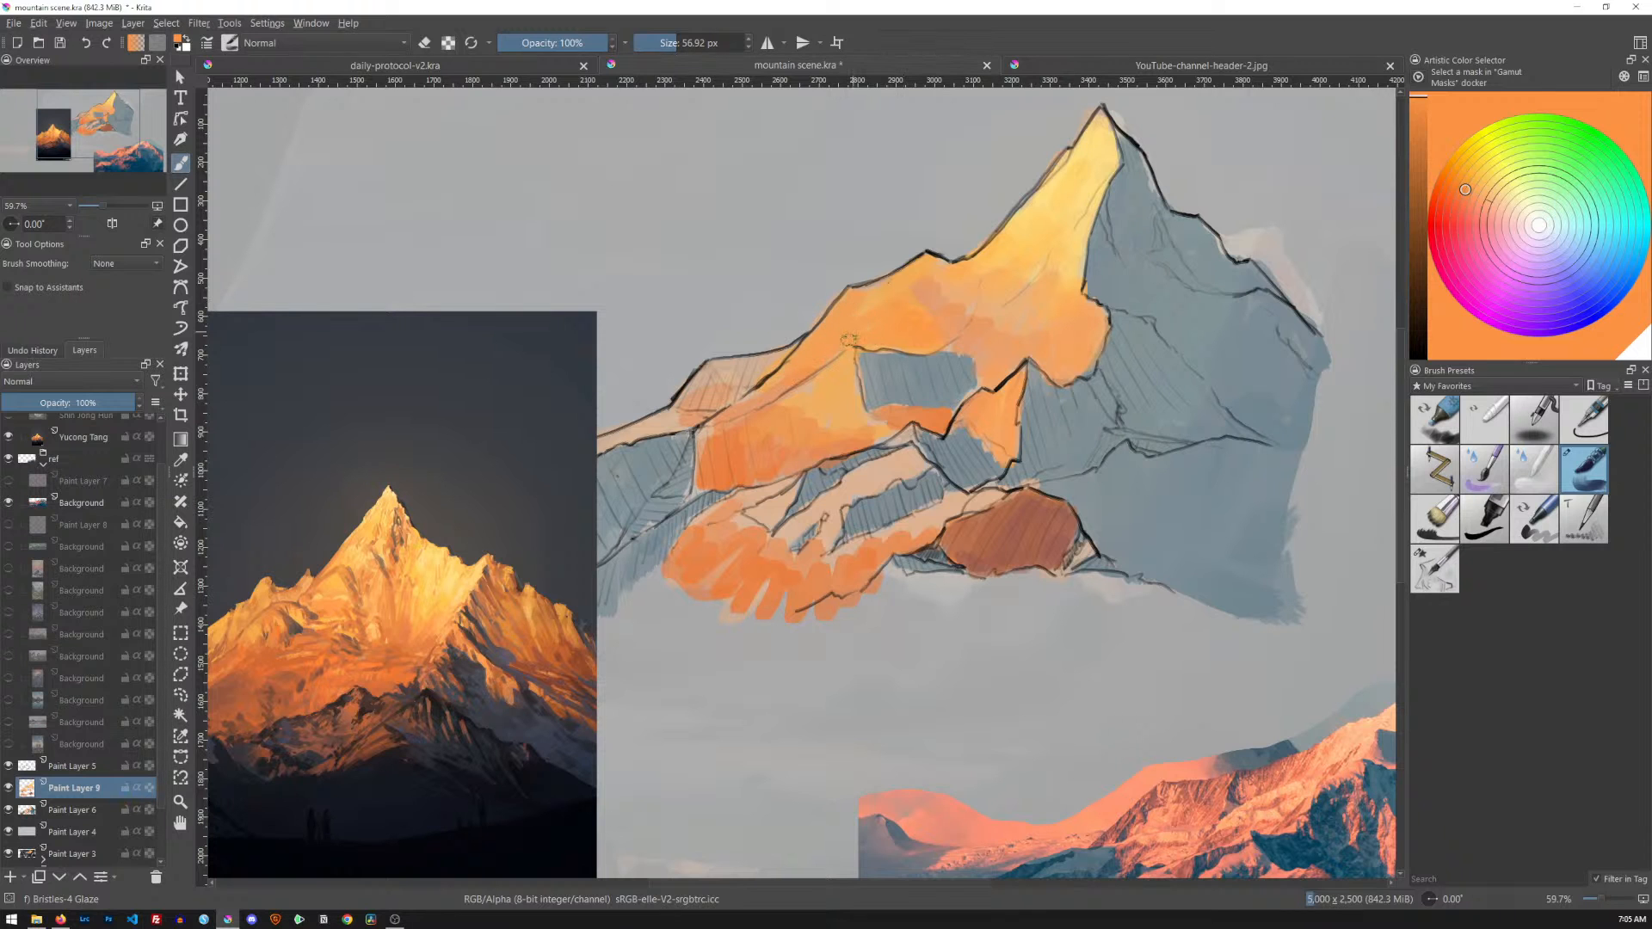
{"action": "left_click_drag", "start_coordinate": [1056, 414], "coordinate": [1067, 463]}
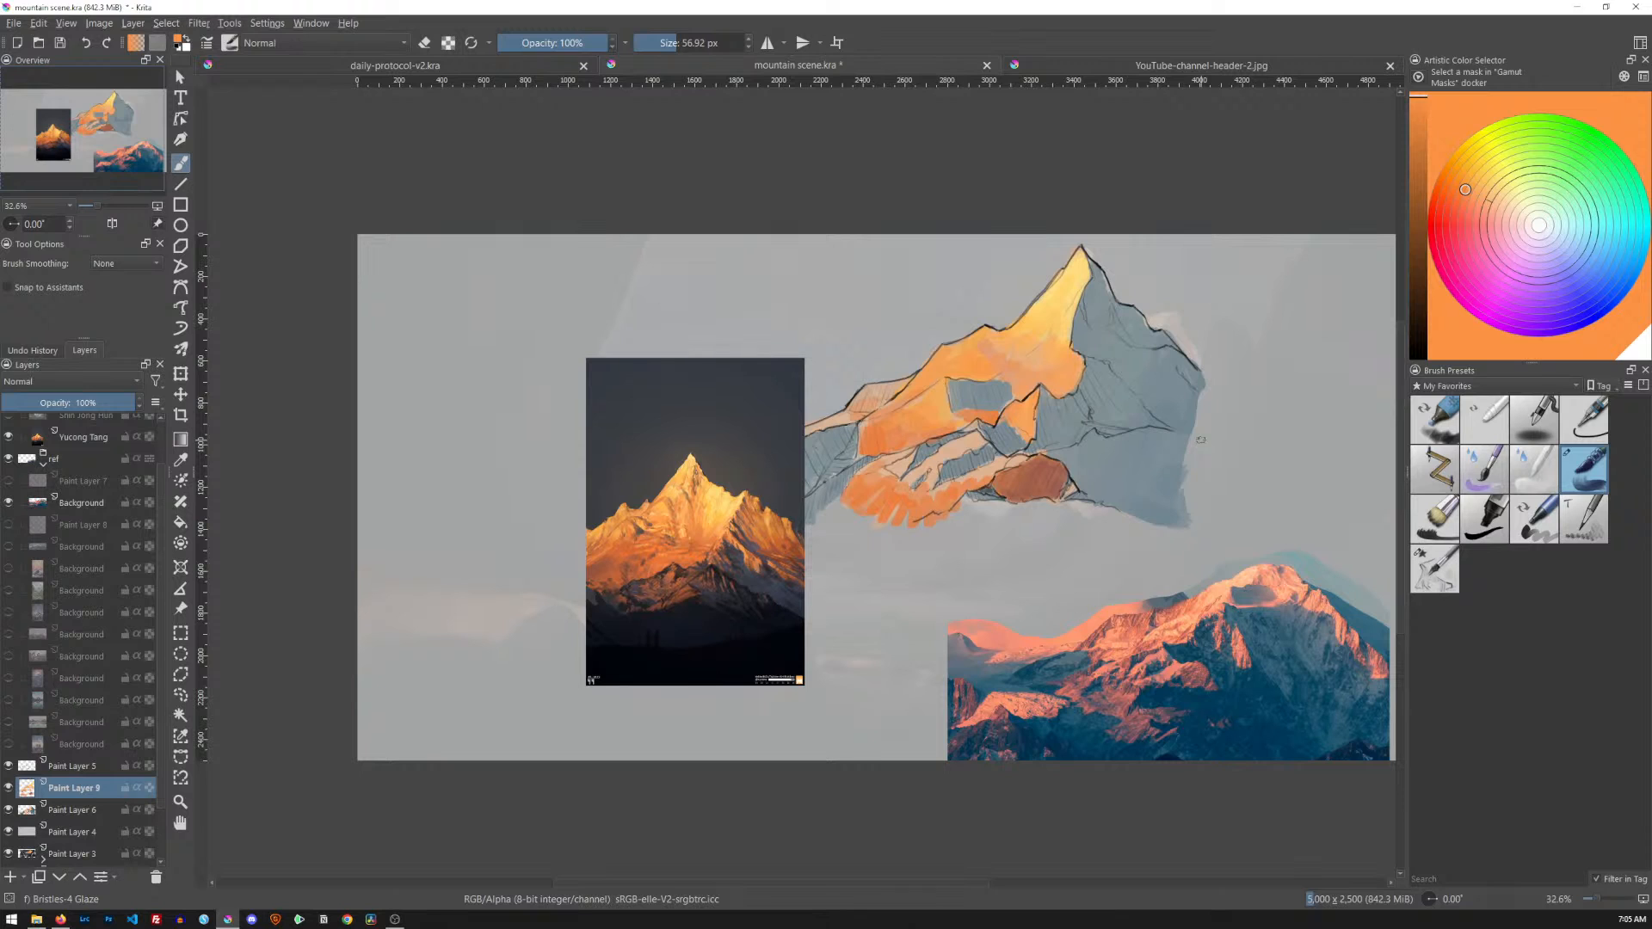
Sample the reddish brown of the lower rock mound and paint it on the lower slopes and the notch along the left shoulder
{"action": "left_click", "coordinate": [1032, 478], "text": "ctrl"}
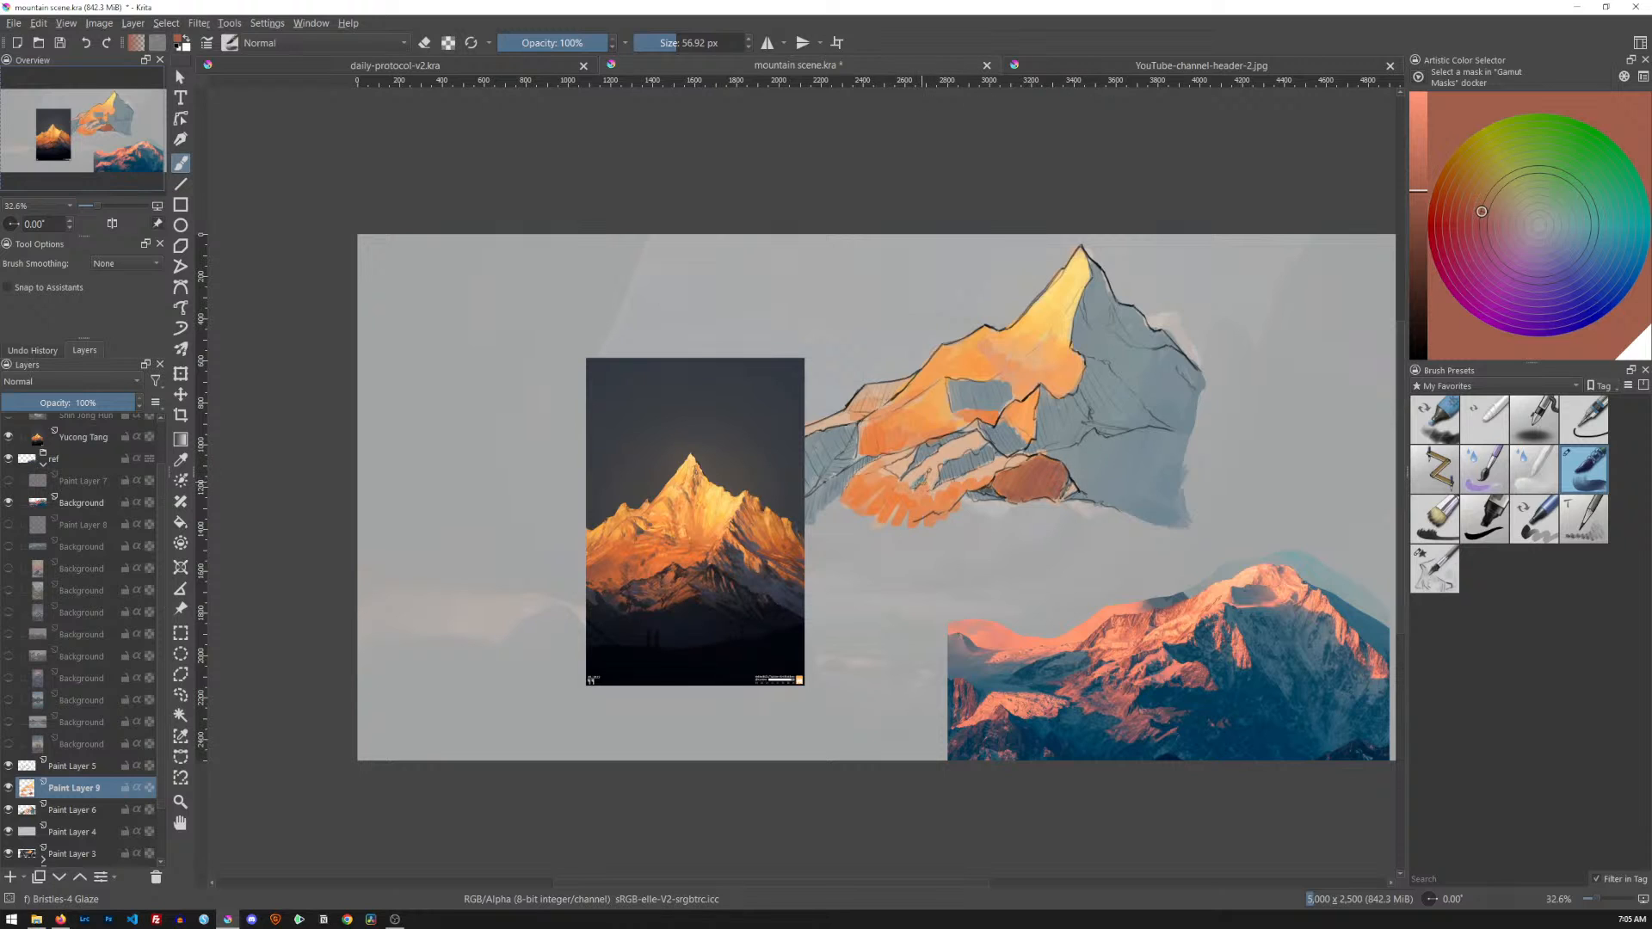
{"action": "left_click_drag", "start_coordinate": [926, 468], "coordinate": [912, 484]}
{"action": "mouse_move", "coordinate": [909, 463]}
{"action": "left_mouse_down"}
{"action": "mouse_move", "coordinate": [891, 476]}
{"action": "mouse_move", "coordinate": [907, 489]}
{"action": "left_mouse_up"}
{"action": "left_click_drag", "start_coordinate": [858, 404], "coordinate": [890, 389]}
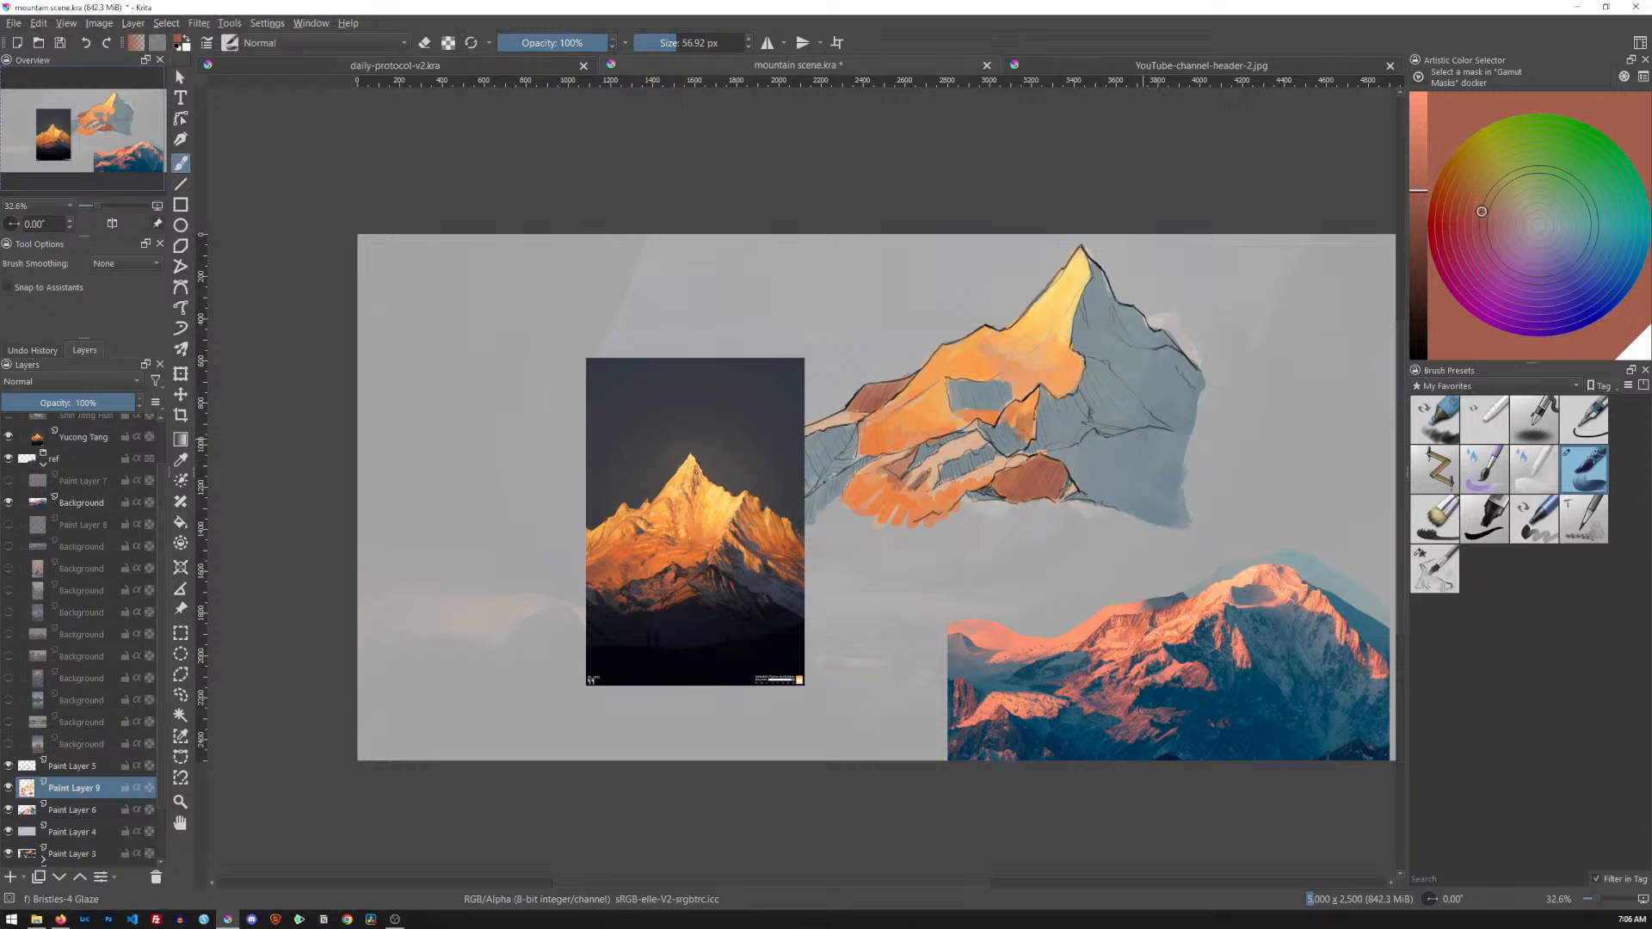
Sample oranges and yellow from the golden-peak painting and brighten the sunlit strips of the lower middle slope
{"action": "left_click", "coordinate": [731, 559], "text": "ctrl"}
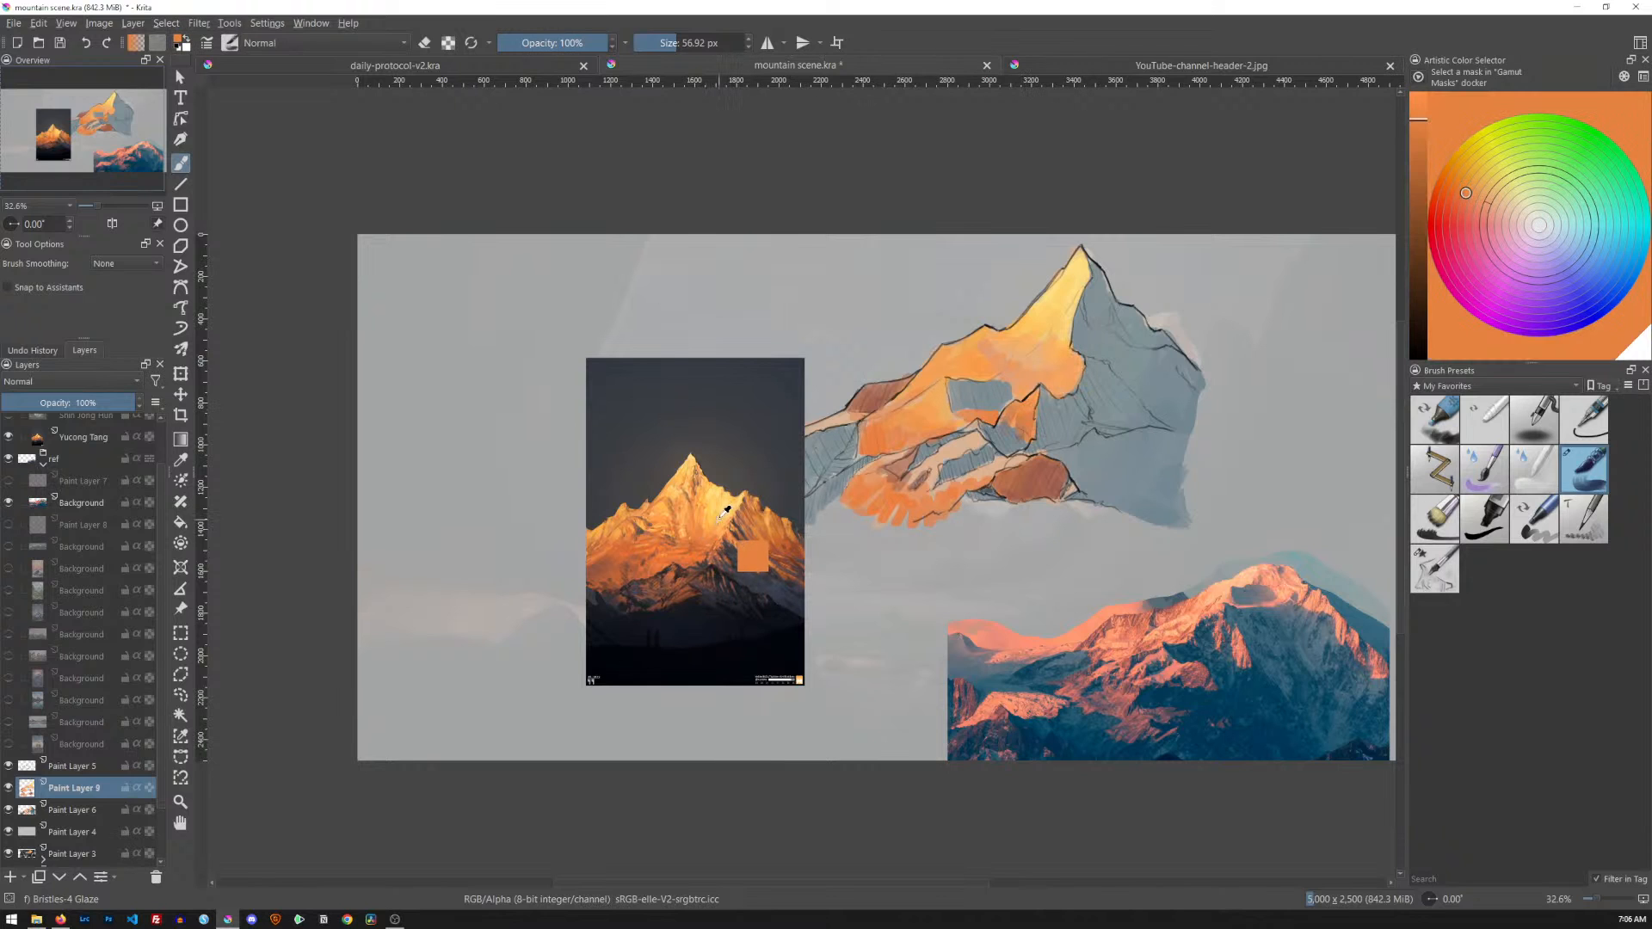
{"action": "left_click", "coordinate": [755, 556], "text": "ctrl"}
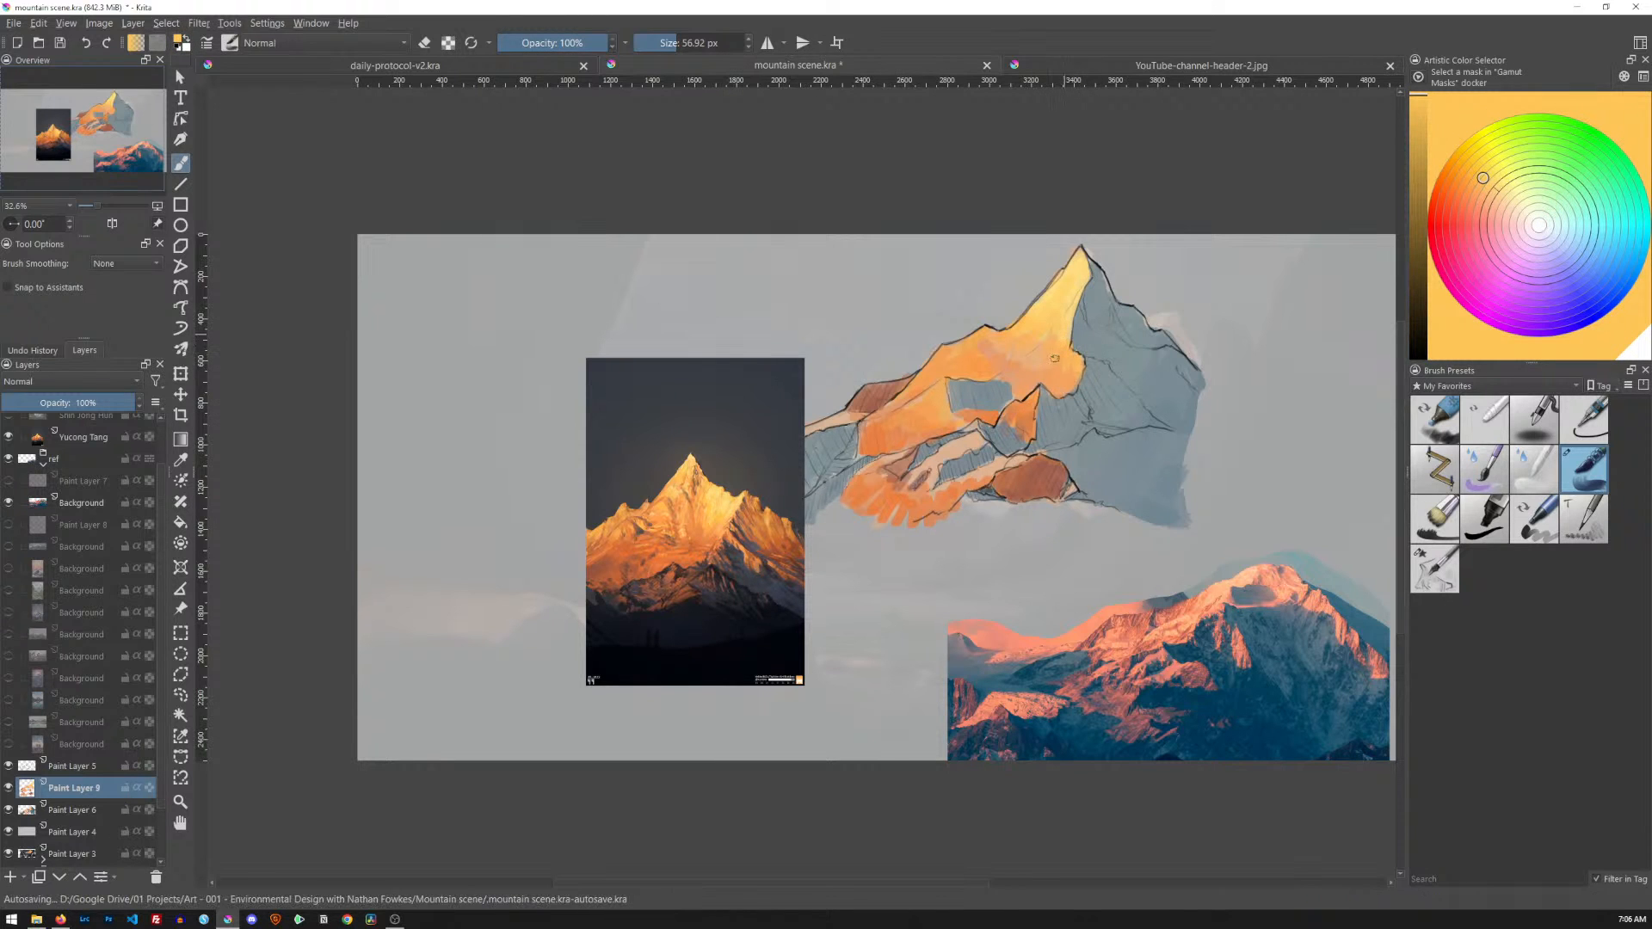
{"action": "left_click", "coordinate": [748, 551], "text": "ctrl"}
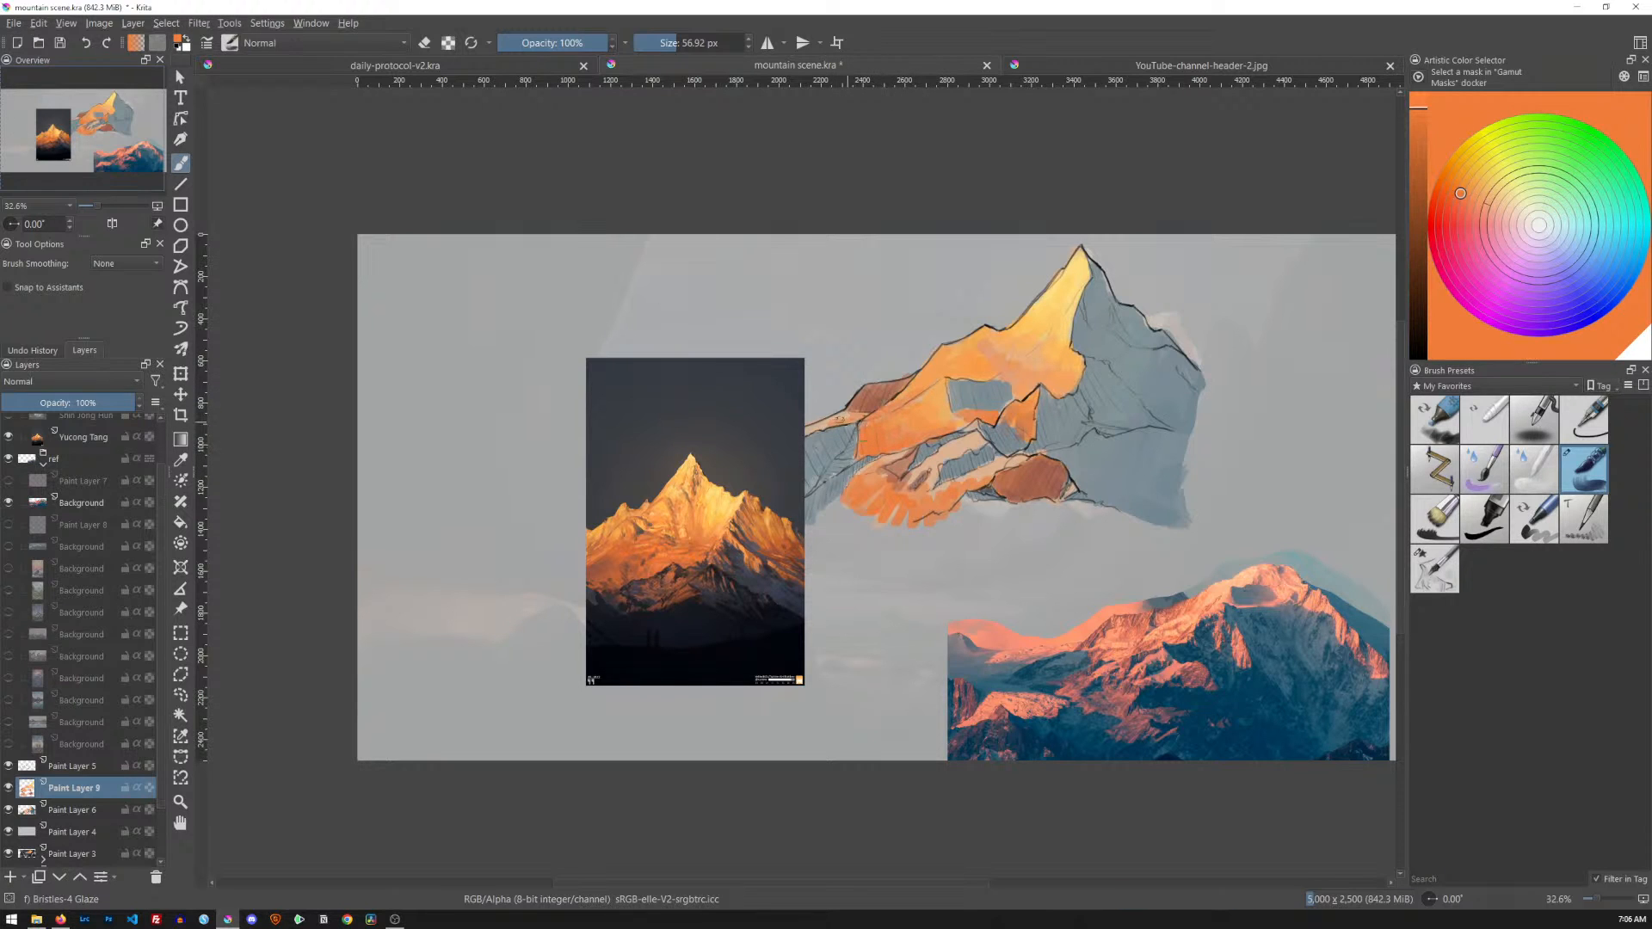
{"action": "left_click", "coordinate": [726, 505], "text": "ctrl"}
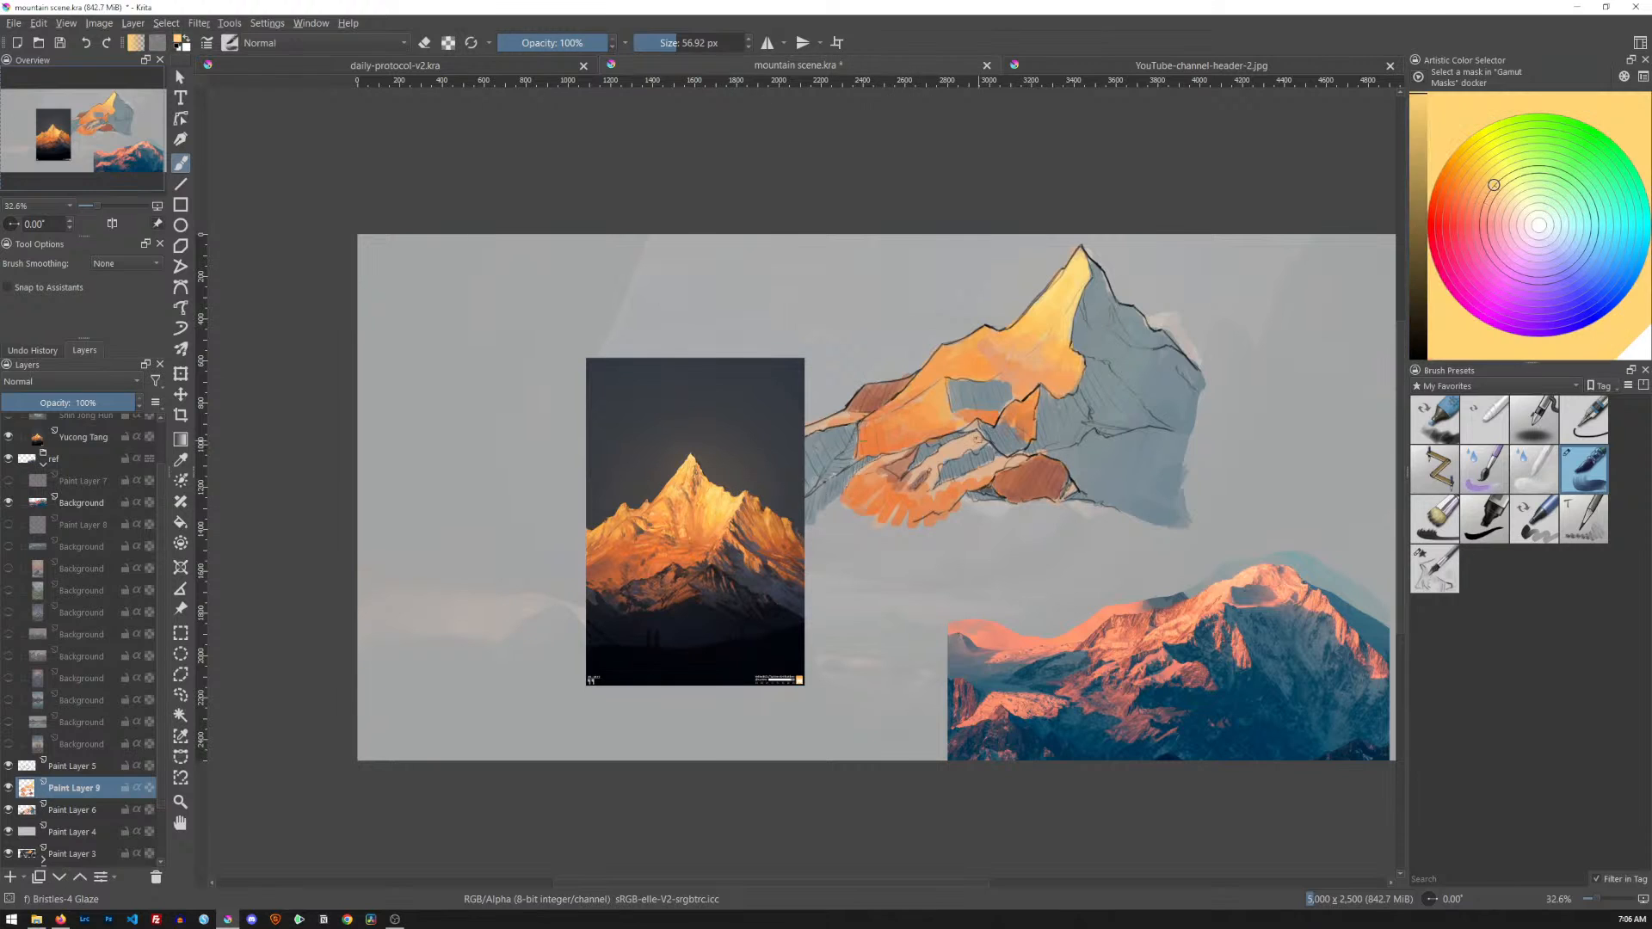
{"action": "mouse_move", "coordinate": [974, 426]}
{"action": "left_mouse_down"}
{"action": "mouse_move", "coordinate": [699, 528]}
{"action": "mouse_move", "coordinate": [966, 448]}
{"action": "mouse_move", "coordinate": [921, 471]}
{"action": "left_mouse_up"}
{"action": "left_click", "coordinate": [911, 495], "text": "ctrl"}
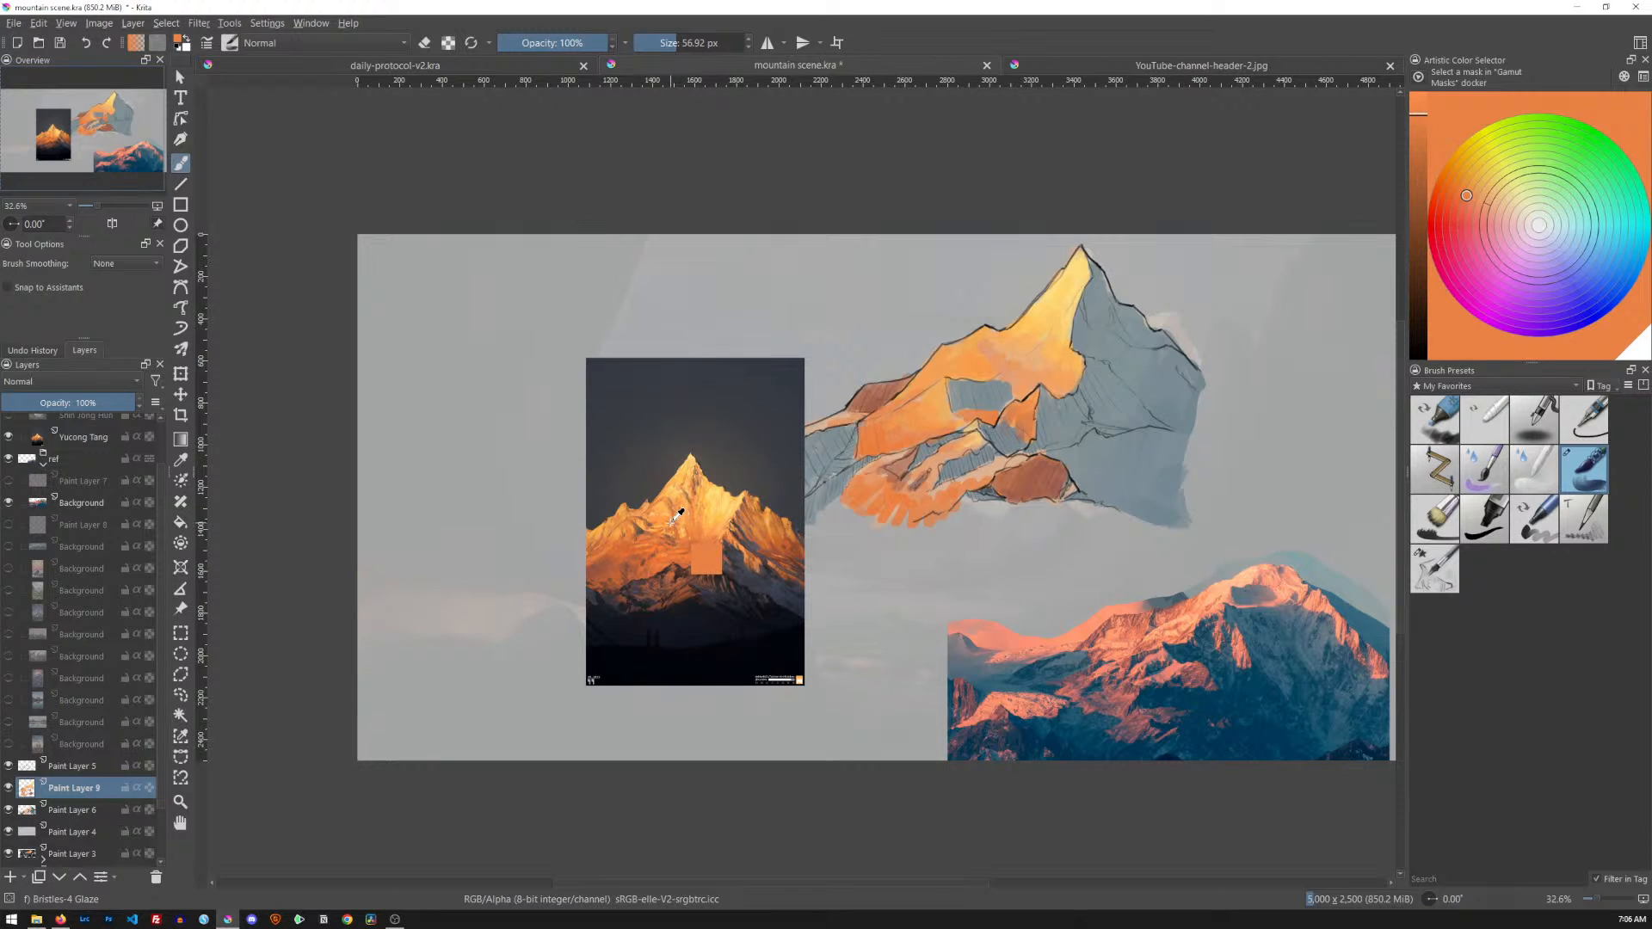
{"action": "left_click", "coordinate": [698, 554], "text": "ctrl"}
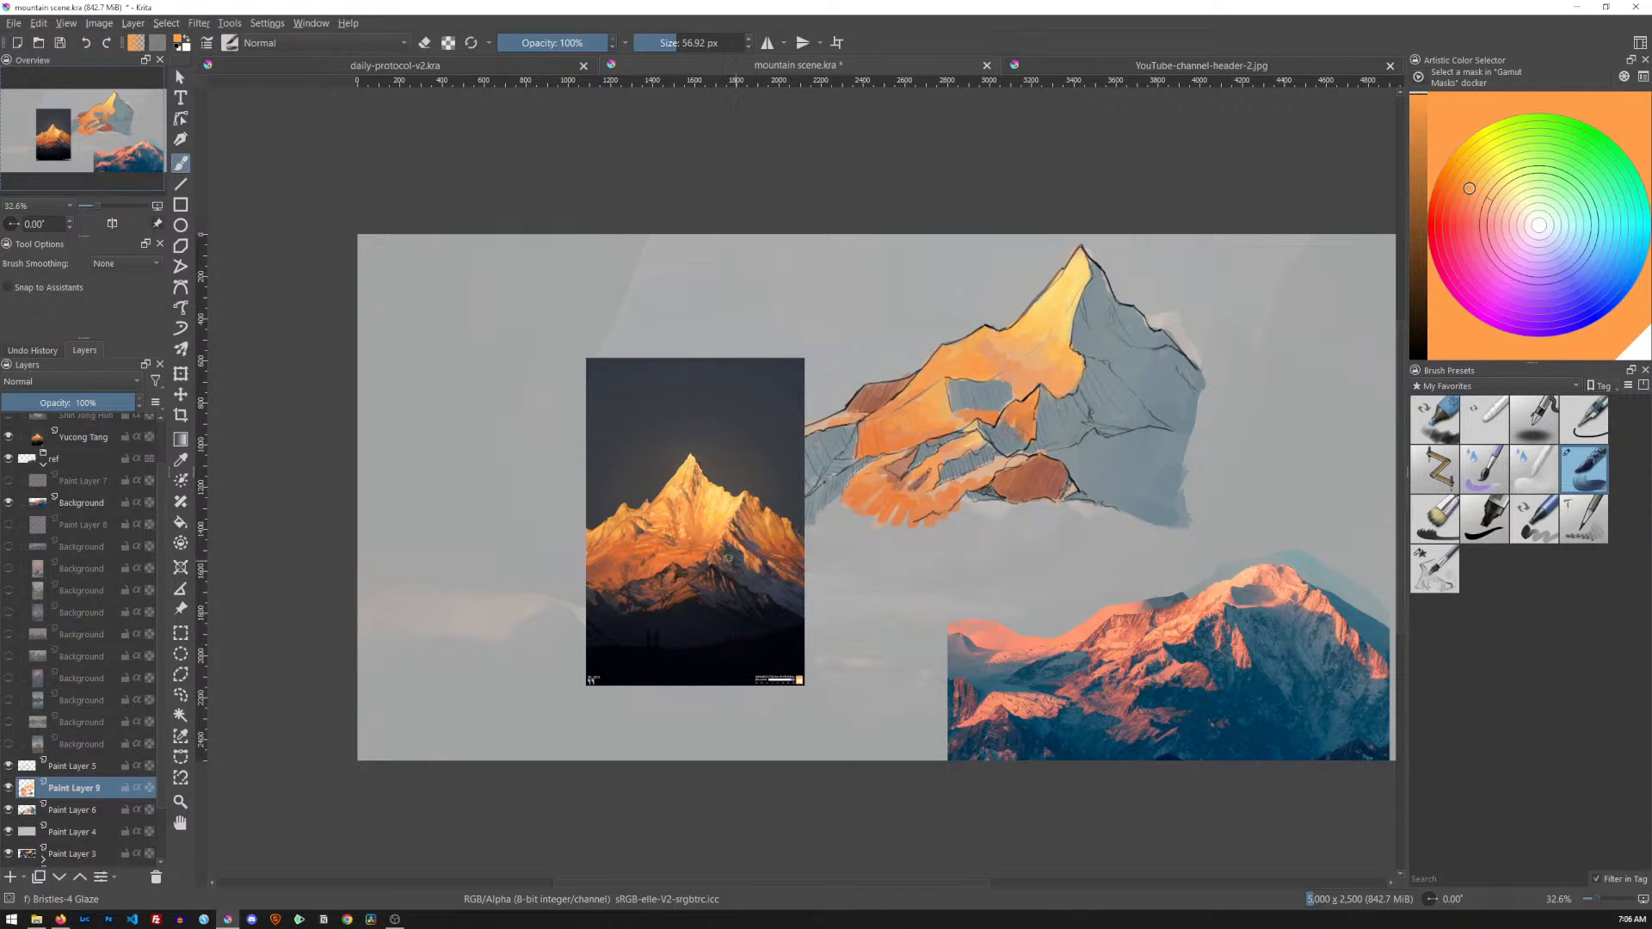
Sample reddish brown, move the golden-peak reference left until it clears the mountain, and return to the brush on the mountain's color layer
{"action": "left_click", "coordinate": [613, 559], "text": "ctrl"}
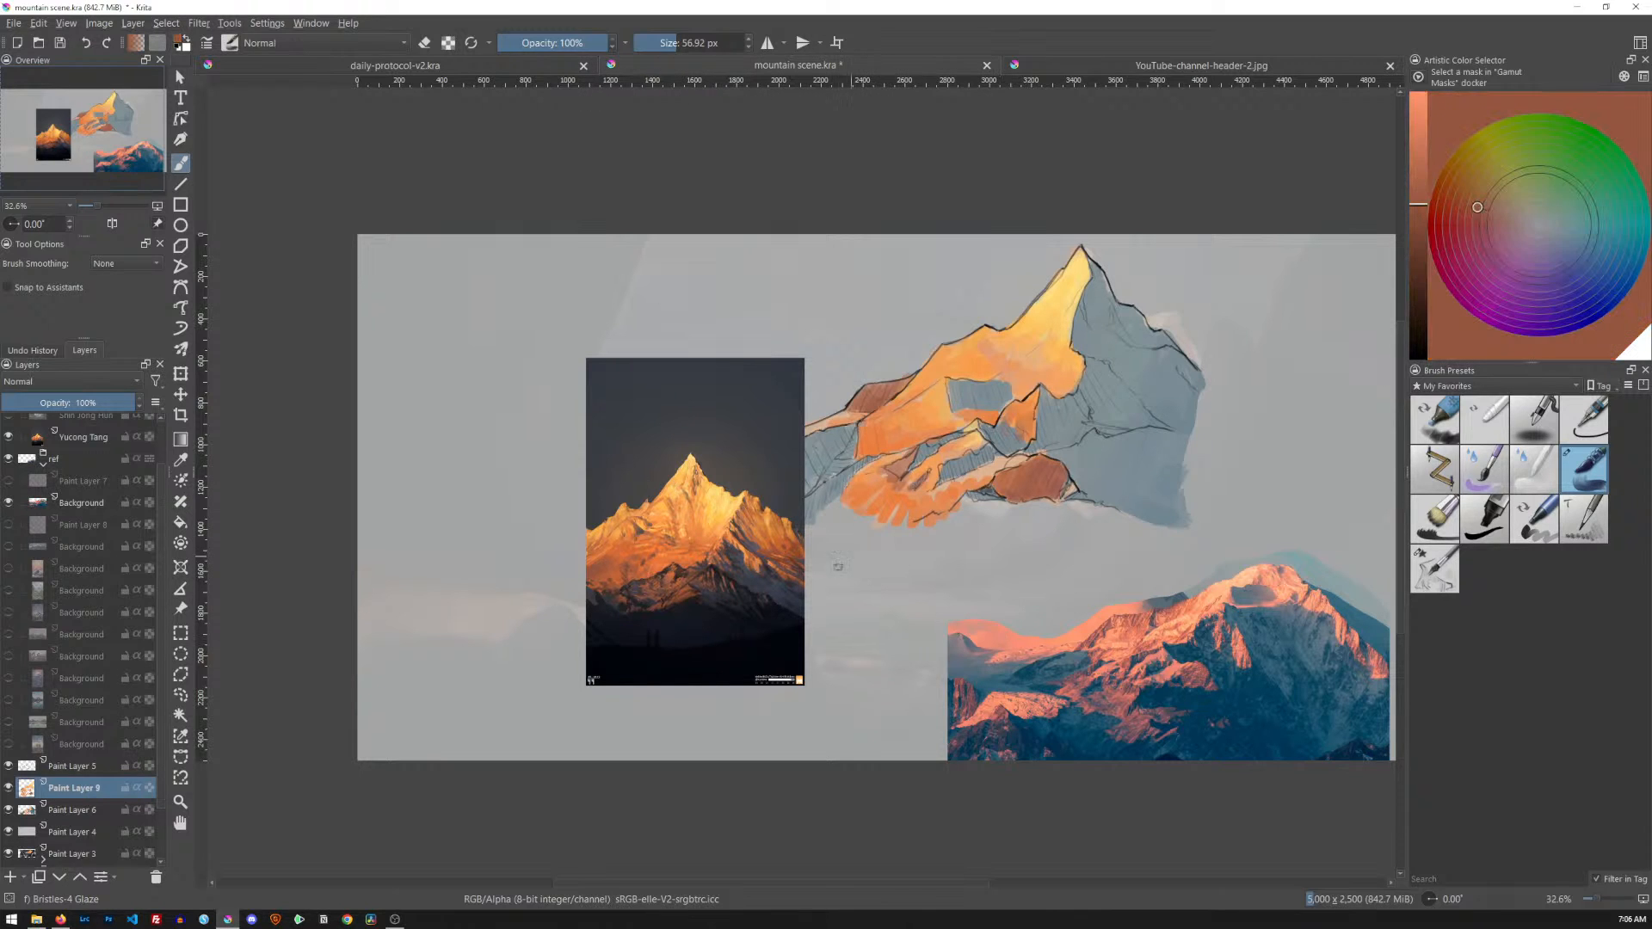
{"action": "left_click", "coordinate": [126, 431]}
{"action": "key", "text": "t"}
{"action": "left_click_drag", "start_coordinate": [798, 524], "coordinate": [633, 530]}
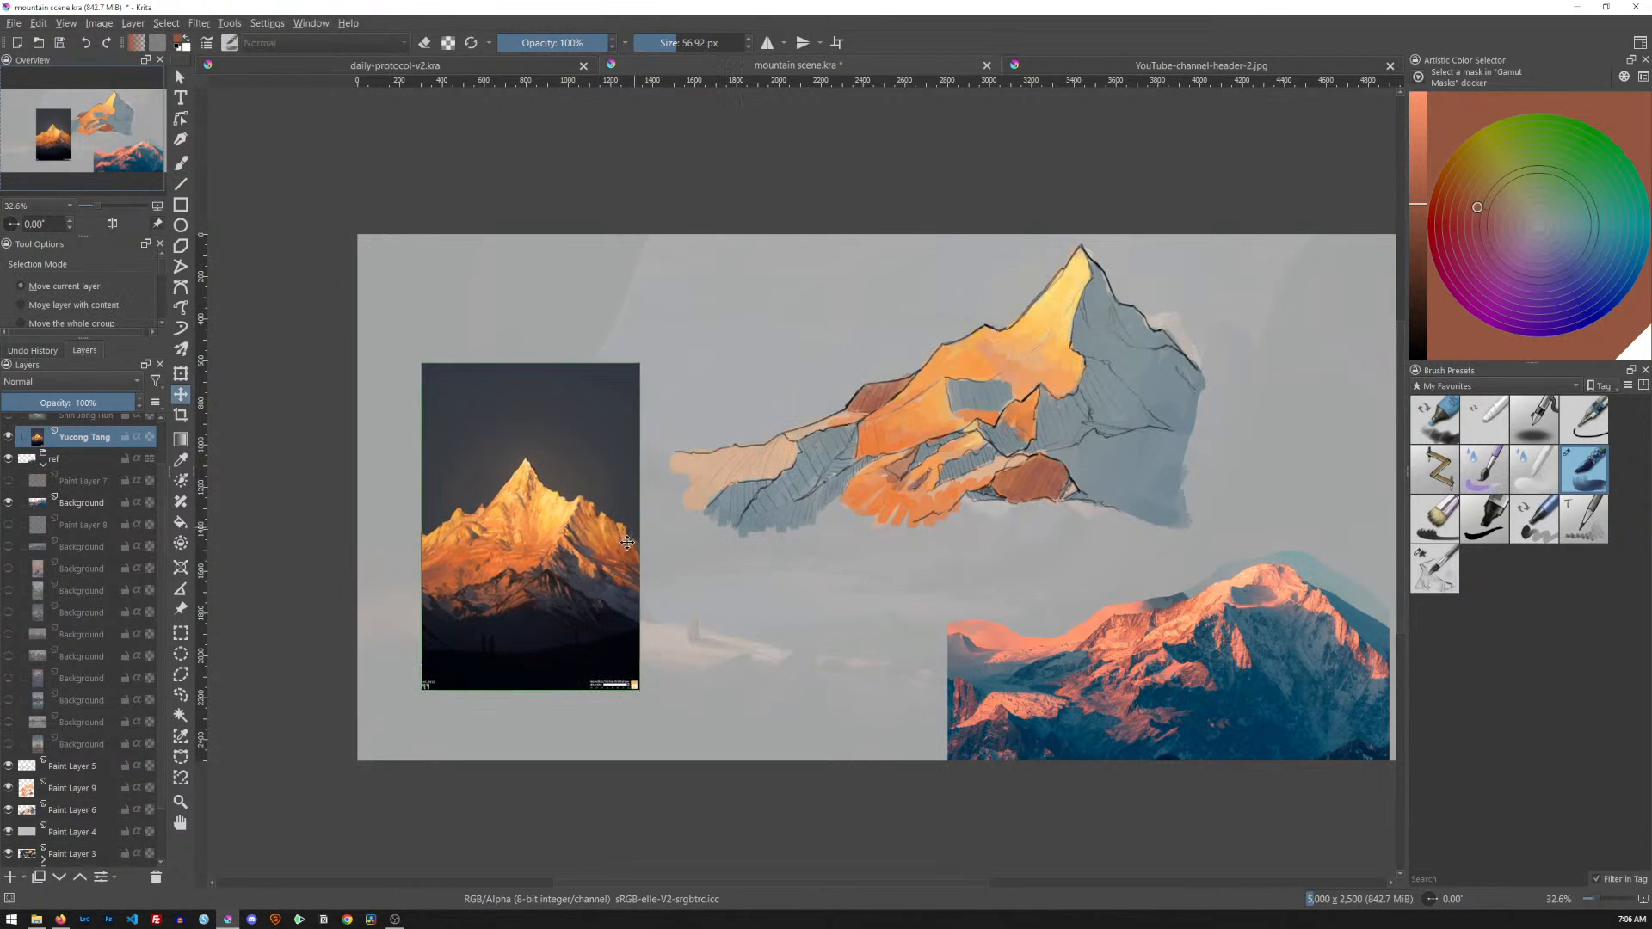
{"action": "left_click", "coordinate": [79, 788]}
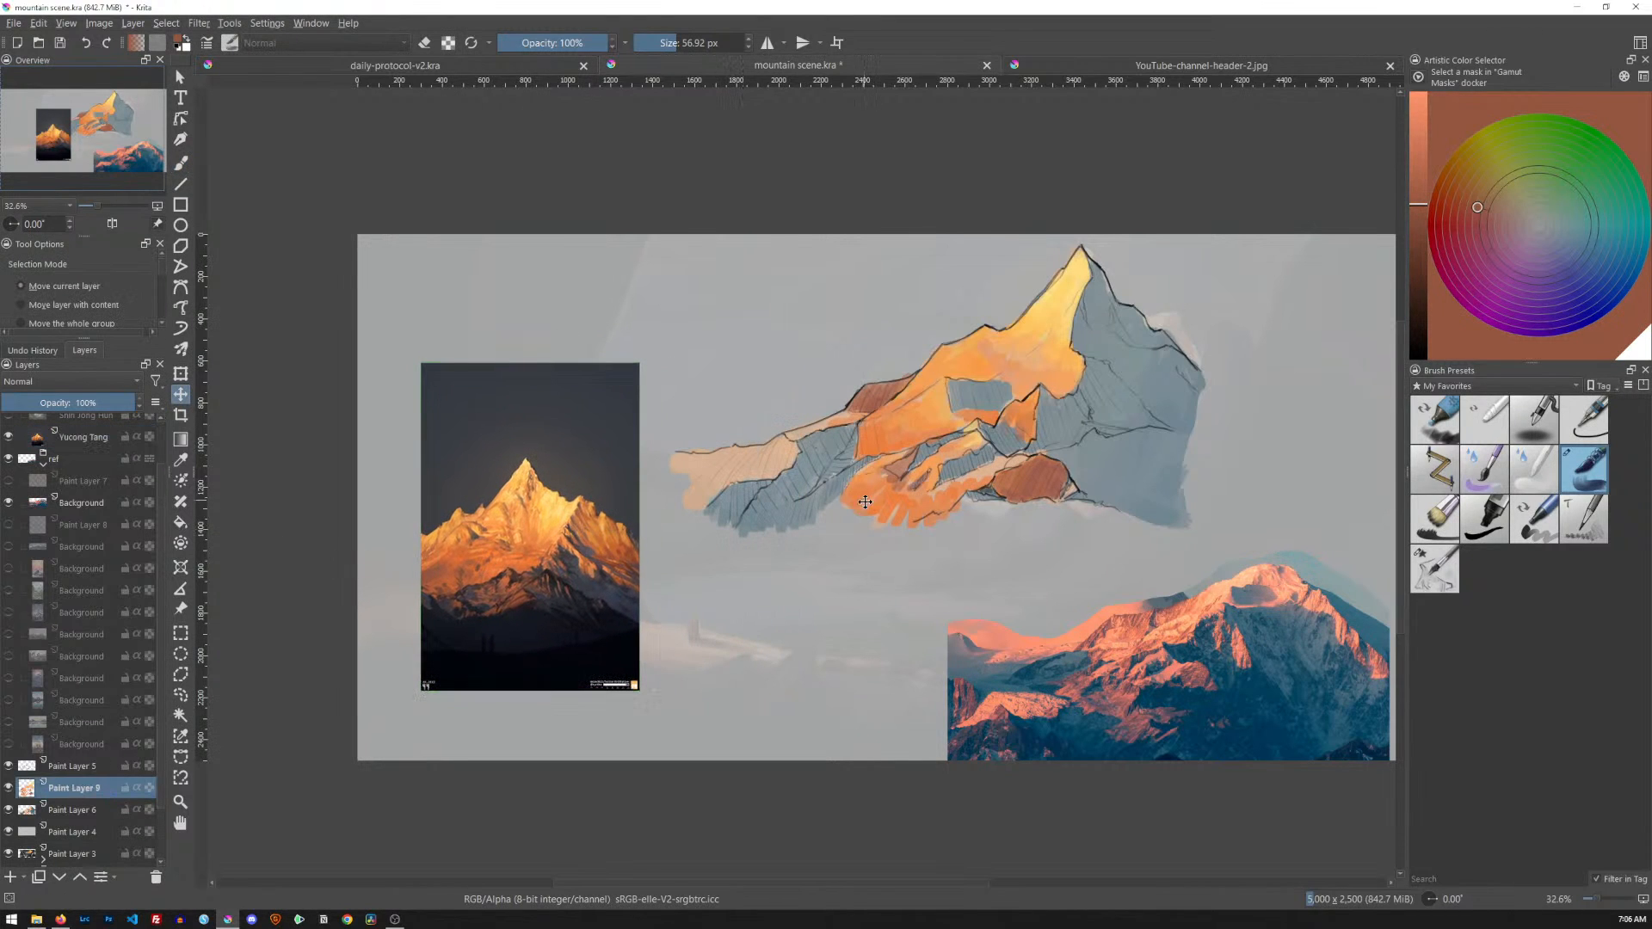
{"action": "key", "text": "b"}
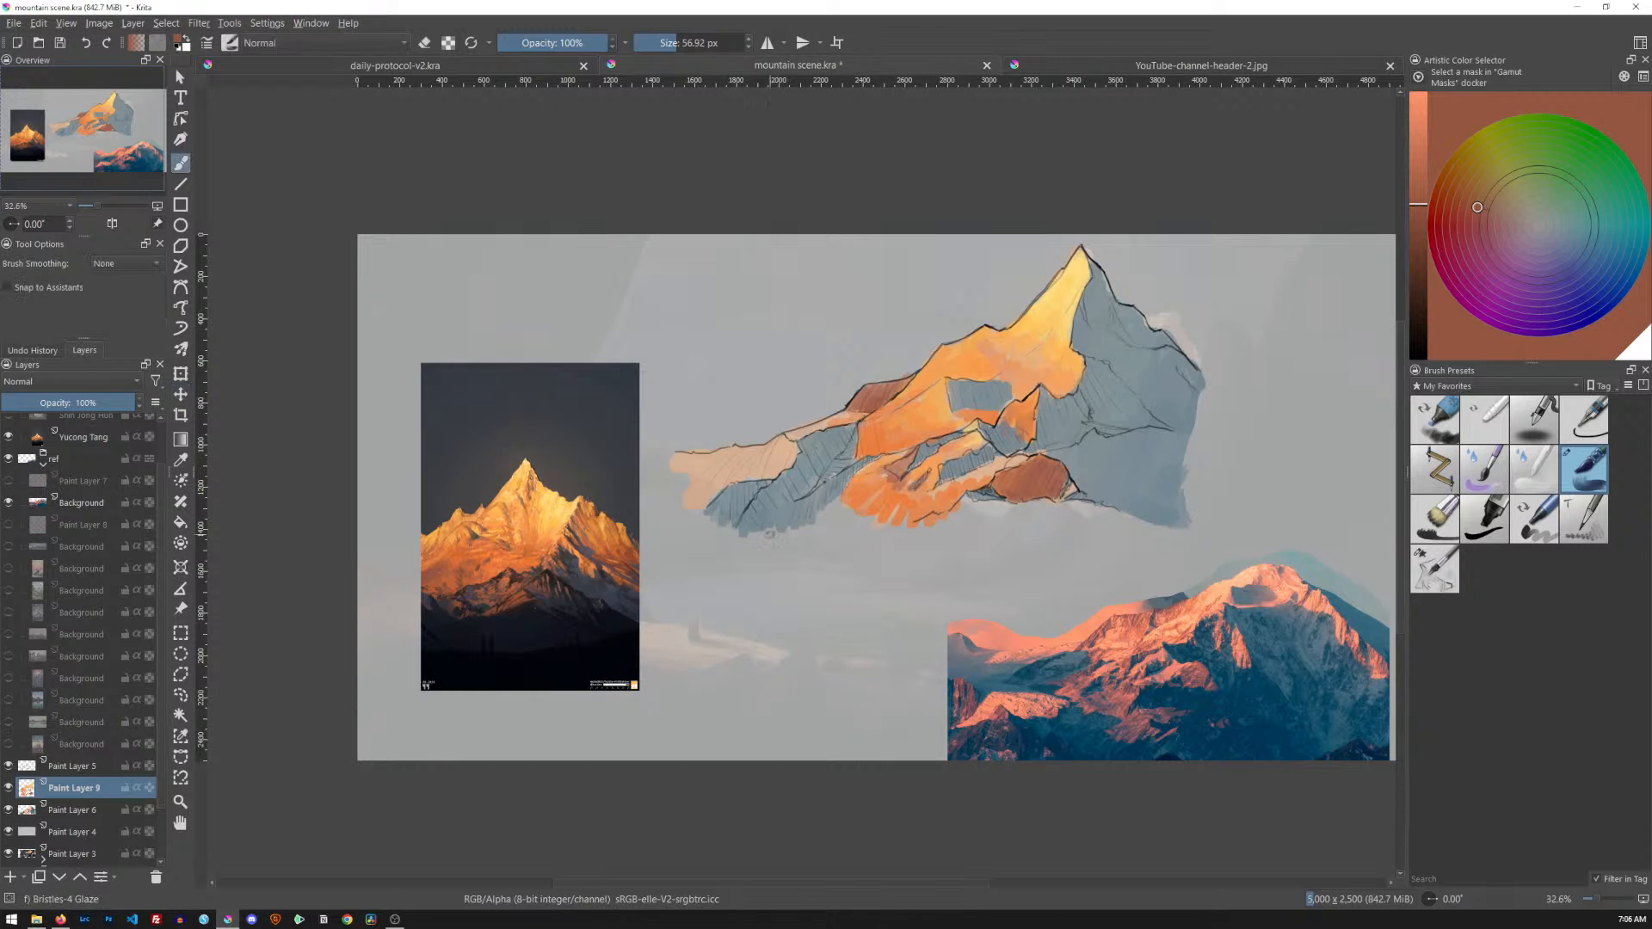
Enlarge the brush to about 118 px and extend the lower left sunlit base outward with reddish brown and sampled orange
{"action": "mouse_move", "coordinate": [836, 515]}
{"action": "left_mouse_down", "text": "shift"}
{"action": "mouse_move", "coordinate": [886, 516]}
{"action": "mouse_move", "coordinate": [820, 526]}
{"action": "mouse_move", "coordinate": [858, 517]}
{"action": "left_mouse_up", "text": "shift"}
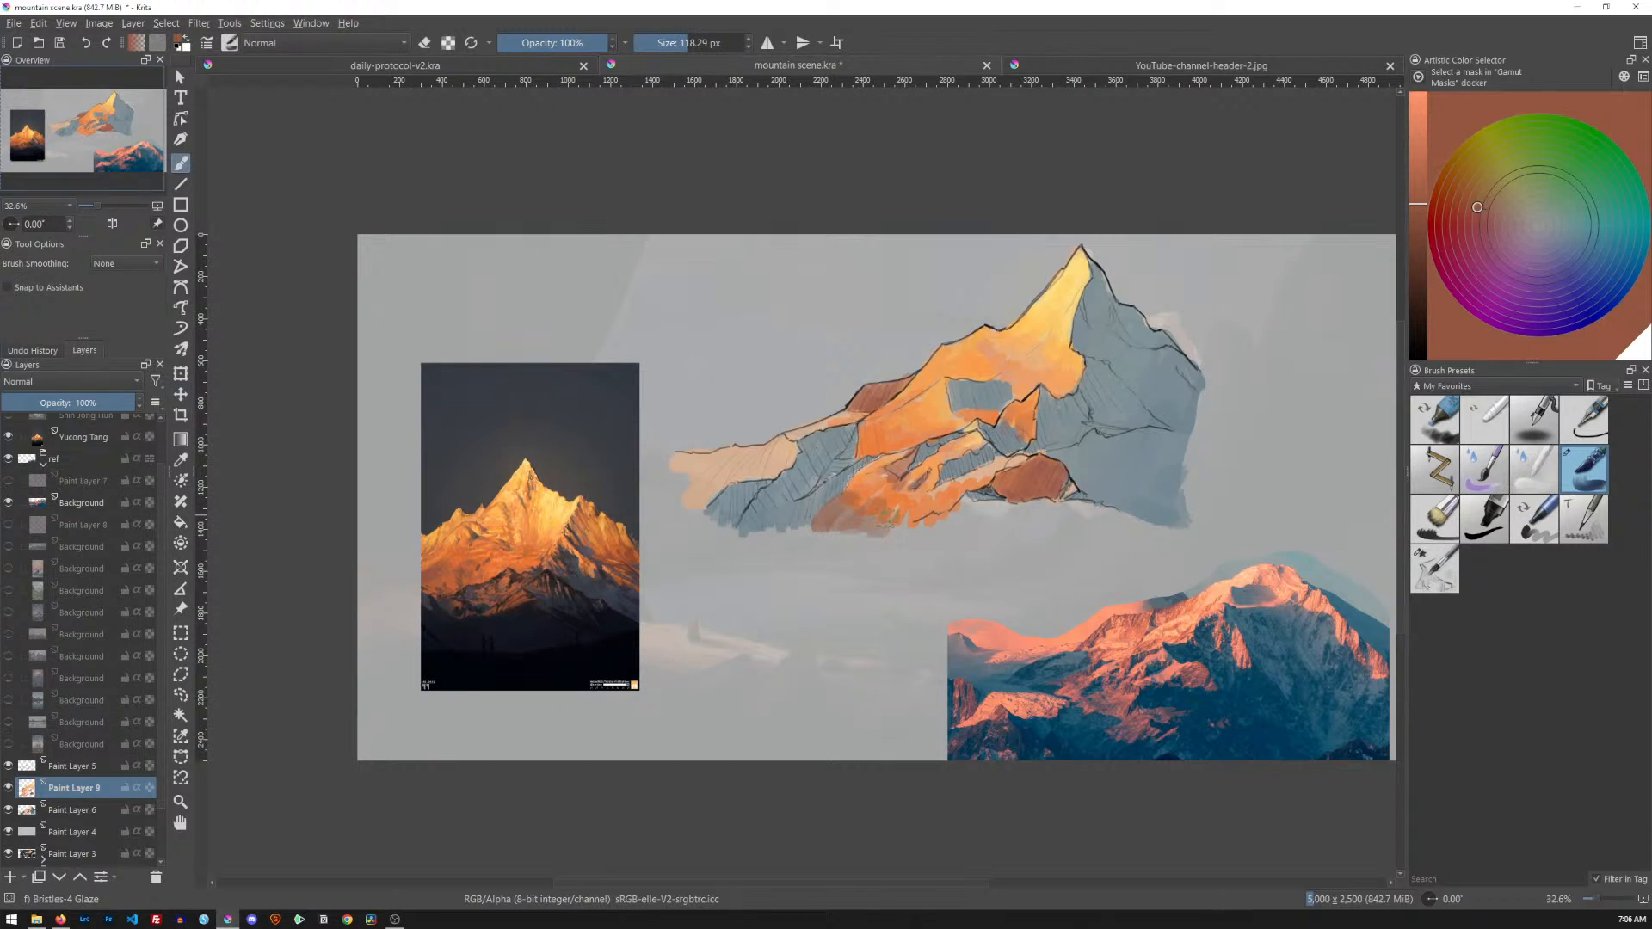
{"action": "left_click", "coordinate": [447, 551], "text": "ctrl"}
{"action": "left_click", "coordinate": [448, 548], "text": "ctrl"}
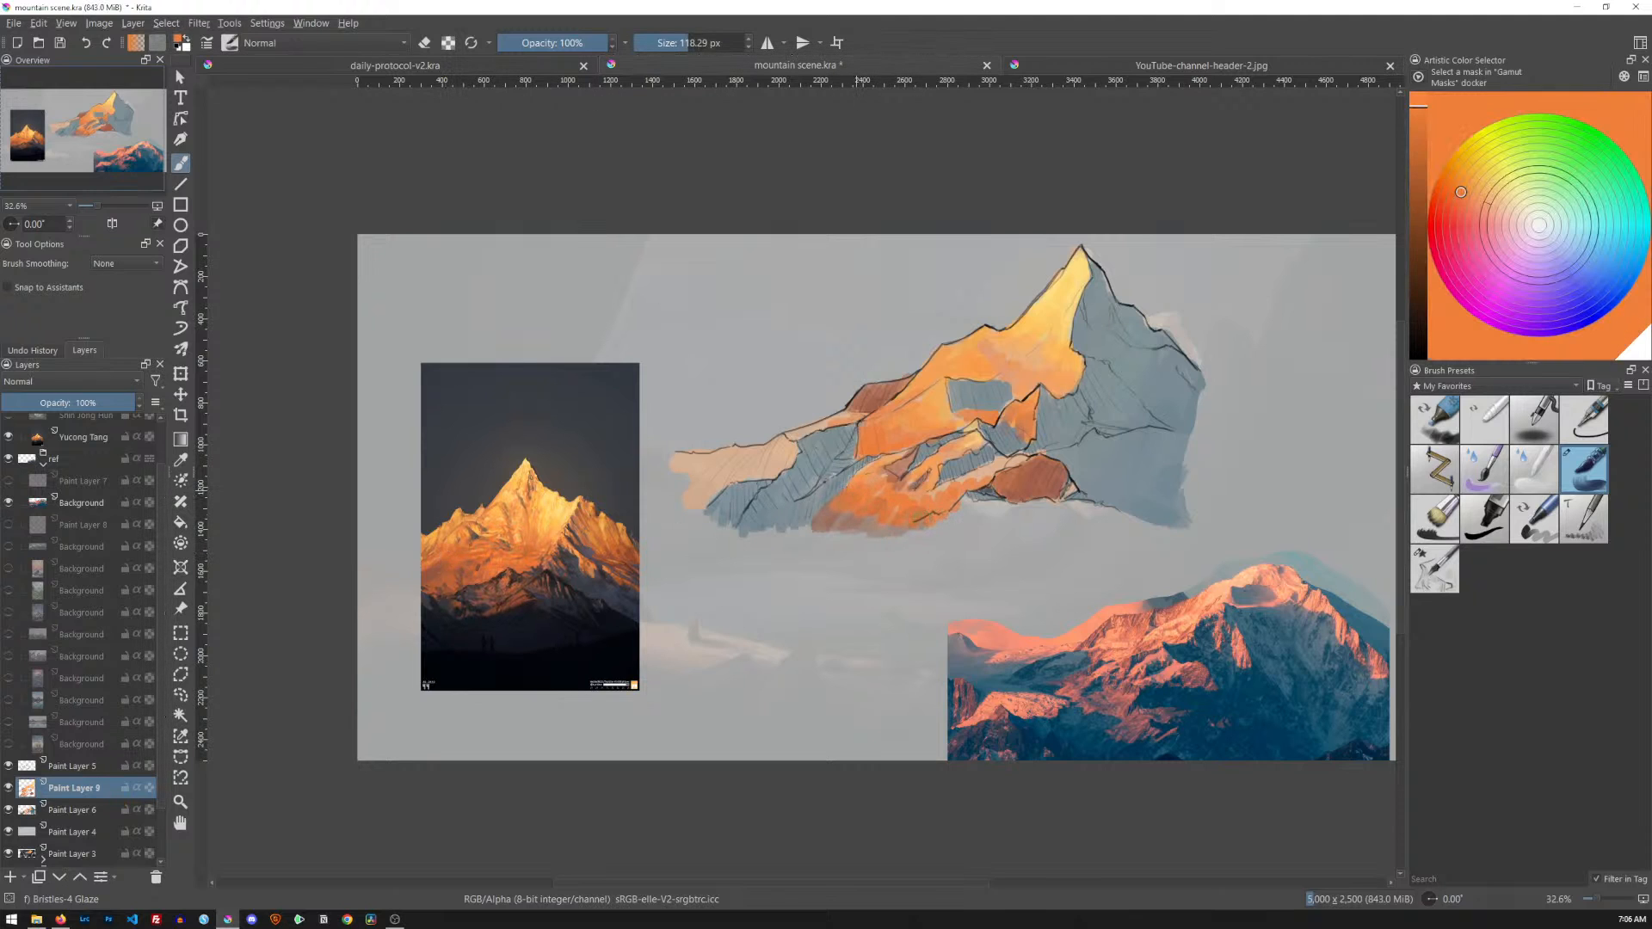
{"action": "left_click_drag", "start_coordinate": [818, 525], "coordinate": [839, 515]}
Paint sampled deep orange beside the brown mound and golden orange beneath it, reducing the brush to about 93 px
{"action": "left_click", "coordinate": [538, 555], "text": "ctrl"}
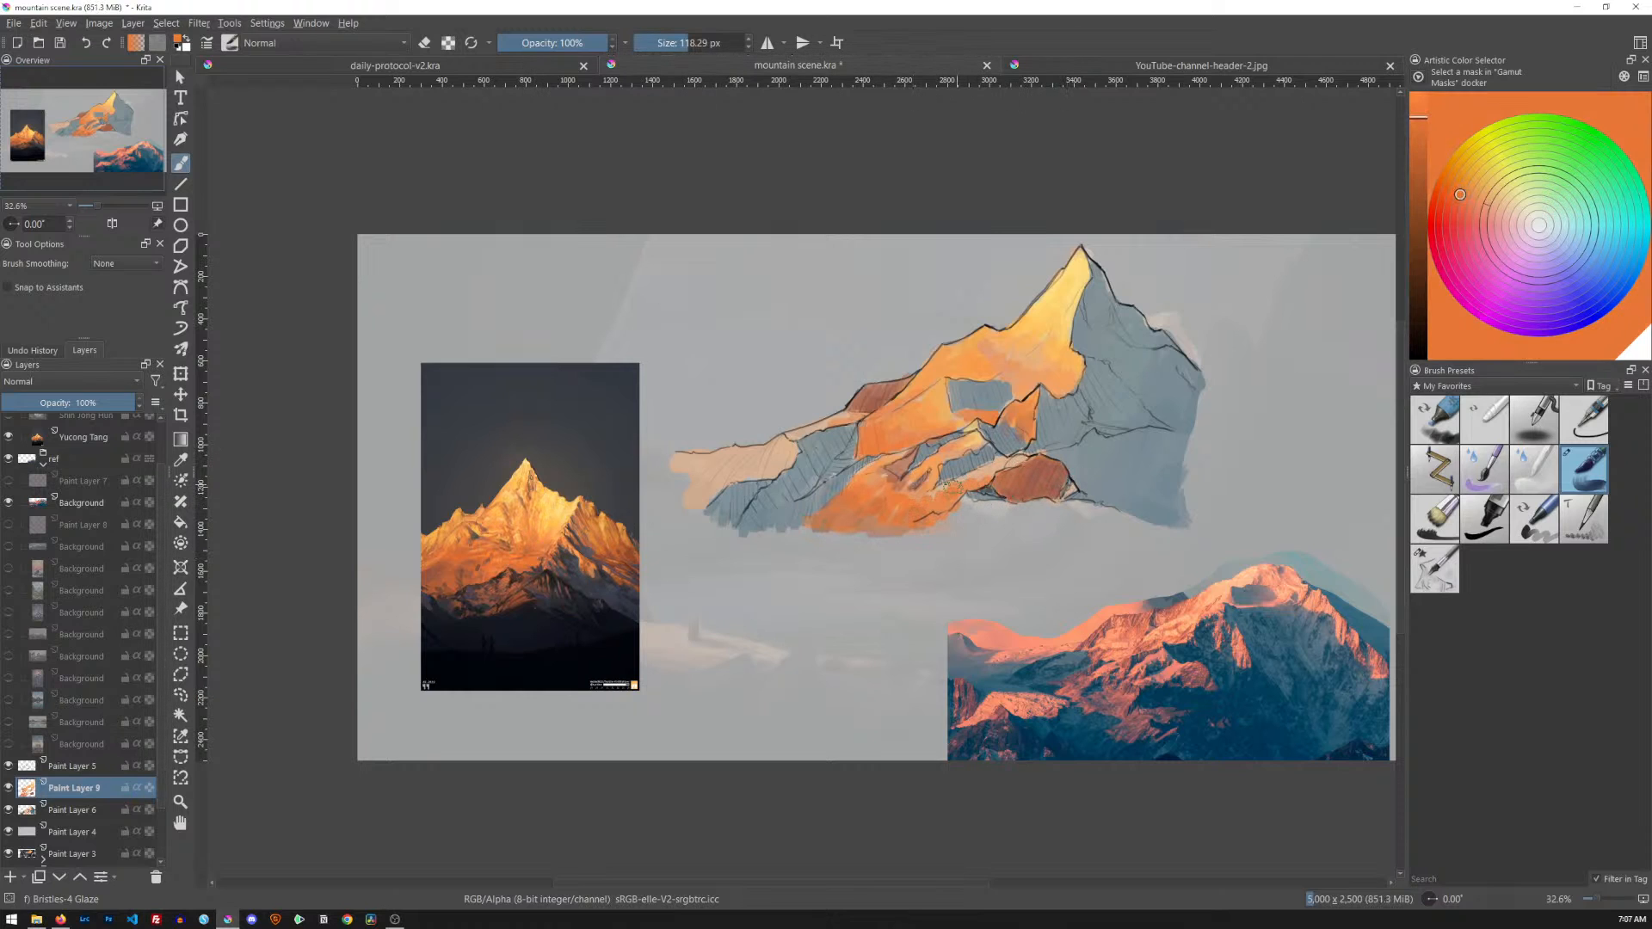
{"action": "left_click_drag", "start_coordinate": [1004, 463], "coordinate": [927, 494]}
{"action": "left_click", "coordinate": [489, 577], "text": "ctrl"}
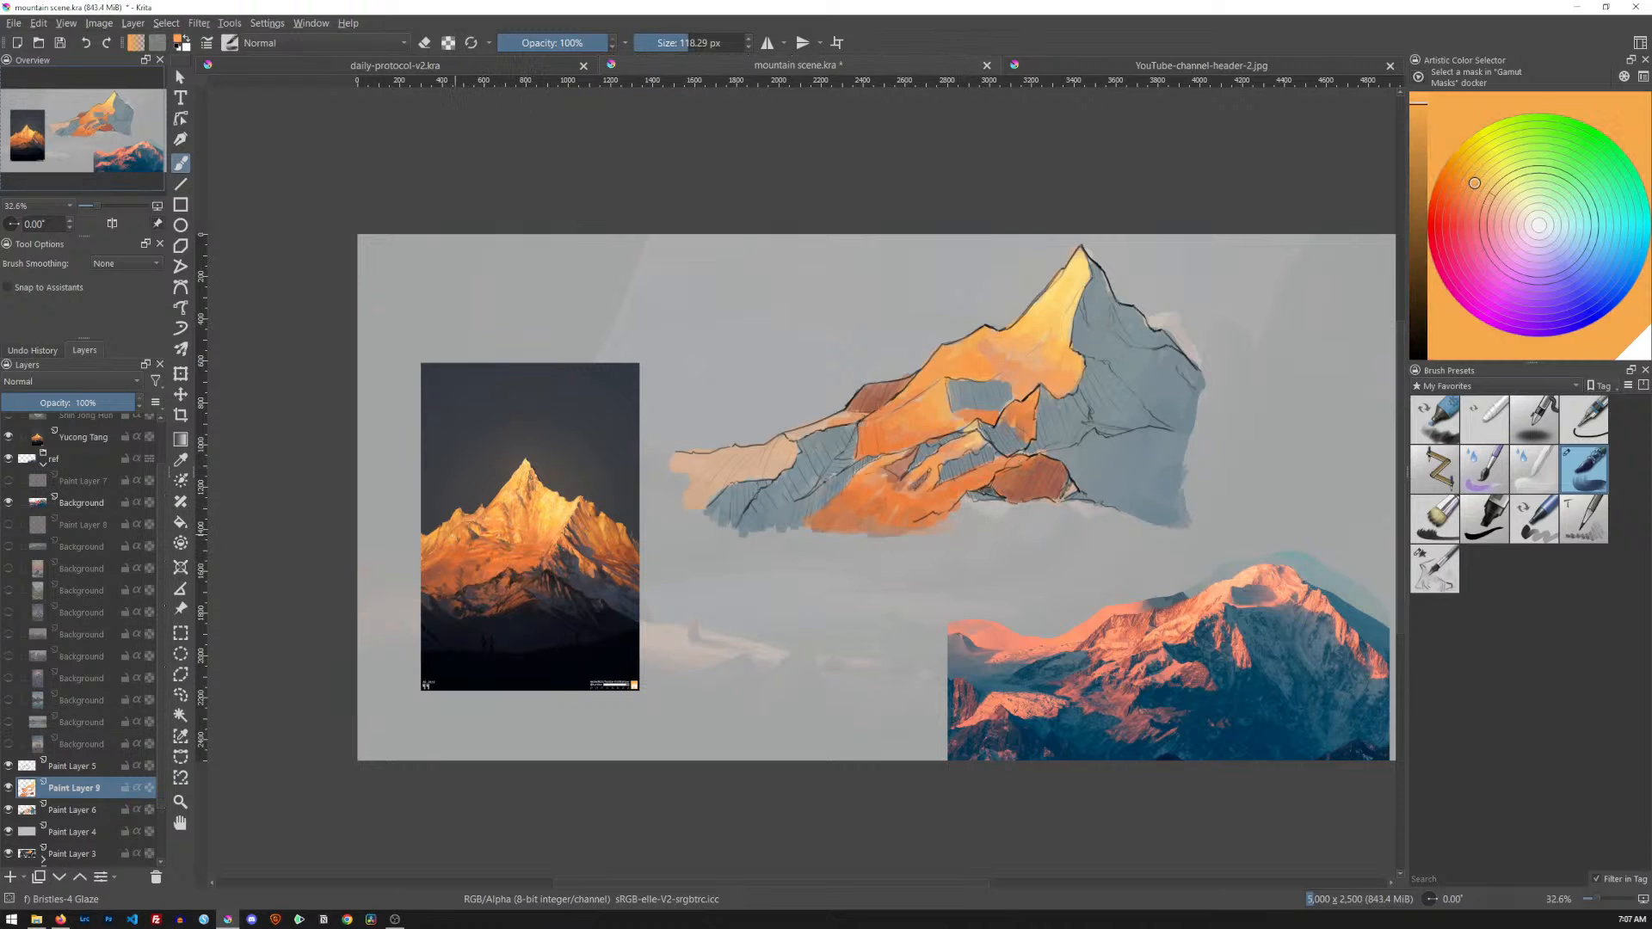
{"action": "mouse_move", "coordinate": [979, 506]}
{"action": "left_mouse_down", "text": "shift"}
{"action": "mouse_move", "coordinate": [957, 506]}
{"action": "mouse_move", "coordinate": [1061, 500]}
{"action": "left_mouse_up", "text": "shift"}
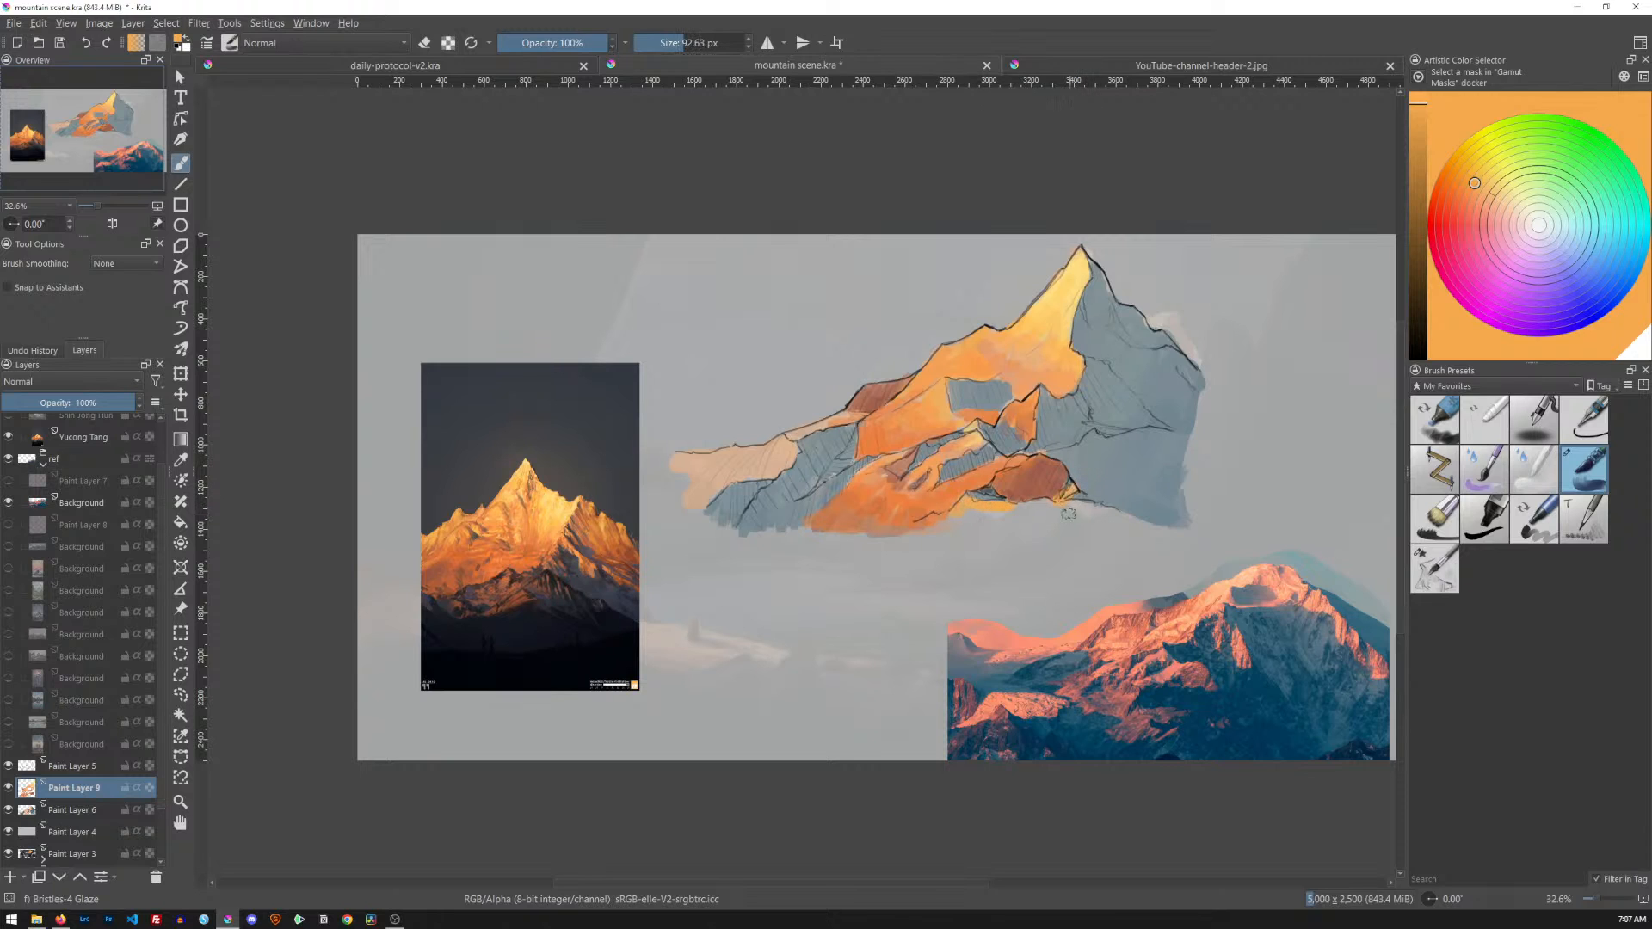
Sample saturated orange from the golden peak's left slope and paint it along the mountain's base toward the right
{"action": "left_click", "coordinate": [1049, 476], "text": "ctrl"}
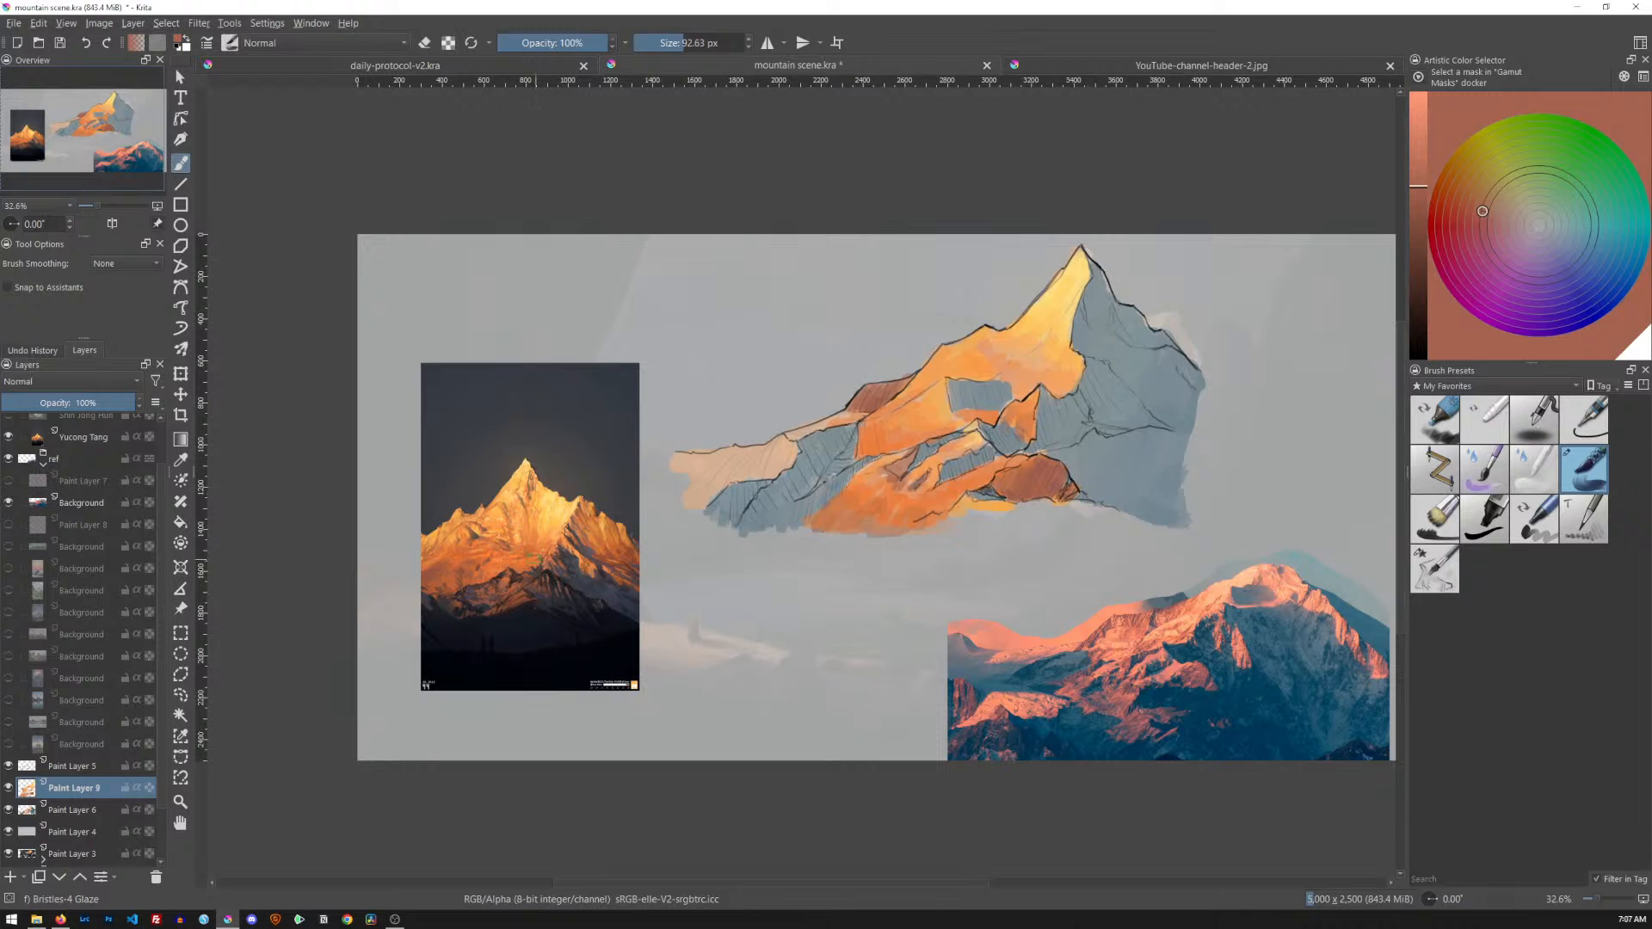
{"action": "left_click", "coordinate": [600, 570], "text": "ctrl"}
{"action": "mouse_move", "coordinate": [975, 516]}
{"action": "left_mouse_down"}
{"action": "mouse_move", "coordinate": [1060, 498]}
{"action": "mouse_move", "coordinate": [1119, 525]}
{"action": "left_mouse_up"}
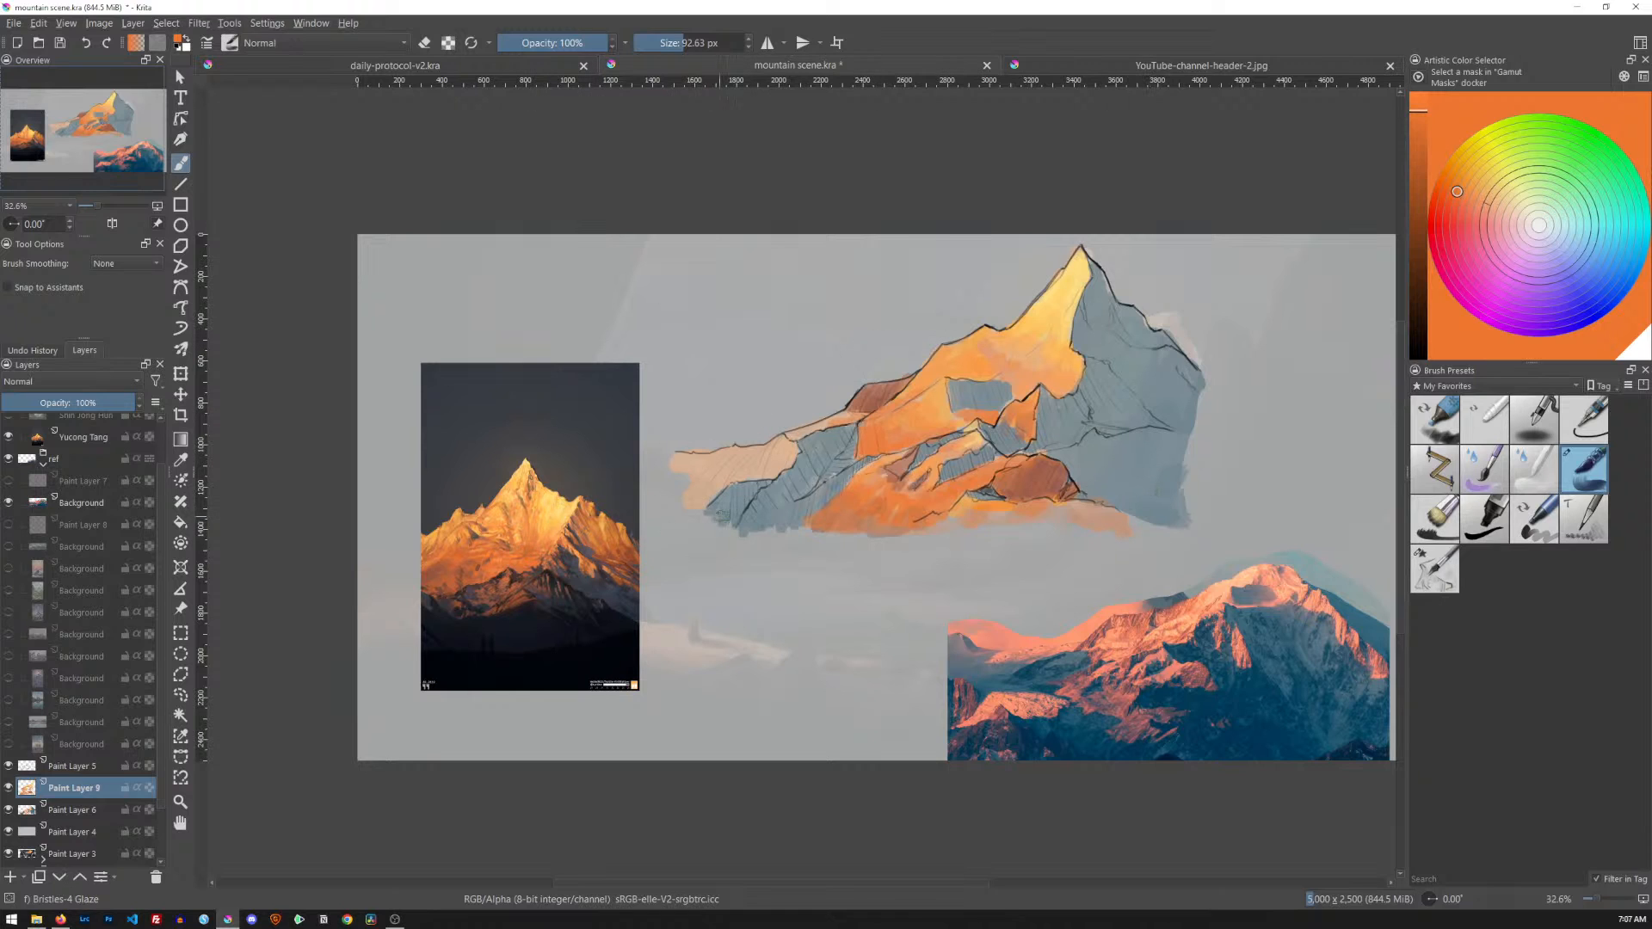
Paint sampled deep orange across the middle face above the central shadow patch and lighter golden orange on the slope above it
{"action": "left_click", "coordinate": [534, 547], "text": "ctrl"}
{"action": "left_click", "coordinate": [522, 549], "text": "ctrl"}
{"action": "mouse_move", "coordinate": [1002, 374]}
{"action": "left_mouse_down"}
{"action": "mouse_move", "coordinate": [1021, 368]}
{"action": "mouse_move", "coordinate": [1020, 397]}
{"action": "mouse_move", "coordinate": [1072, 376]}
{"action": "left_mouse_up"}
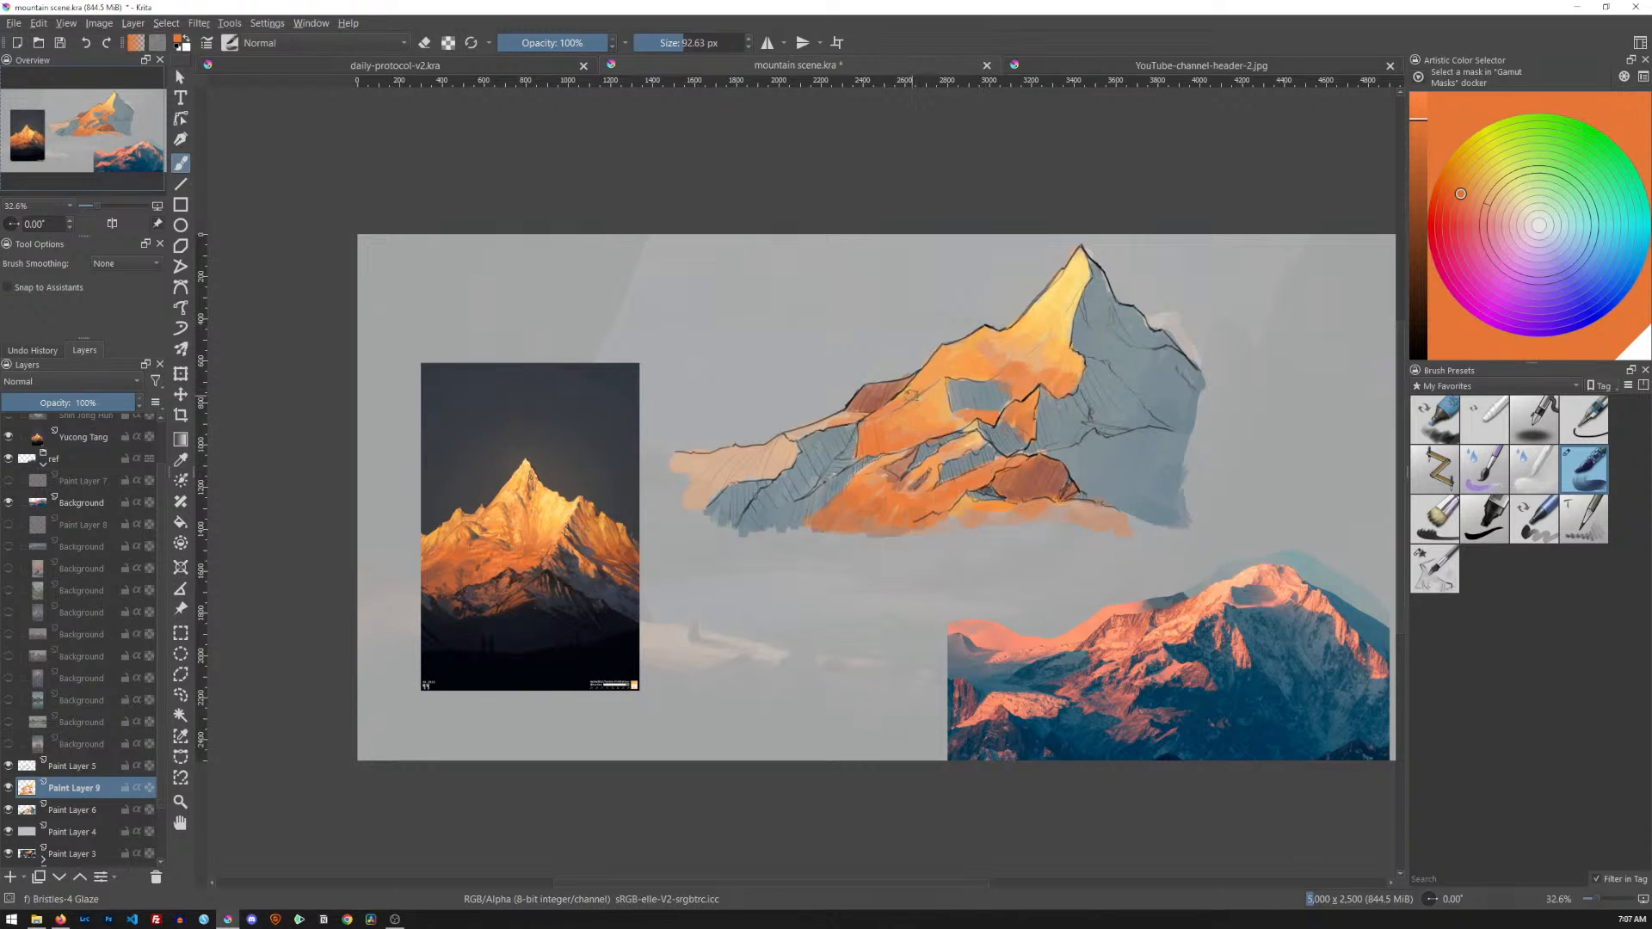
{"action": "left_click_drag", "start_coordinate": [970, 375], "coordinate": [895, 402]}
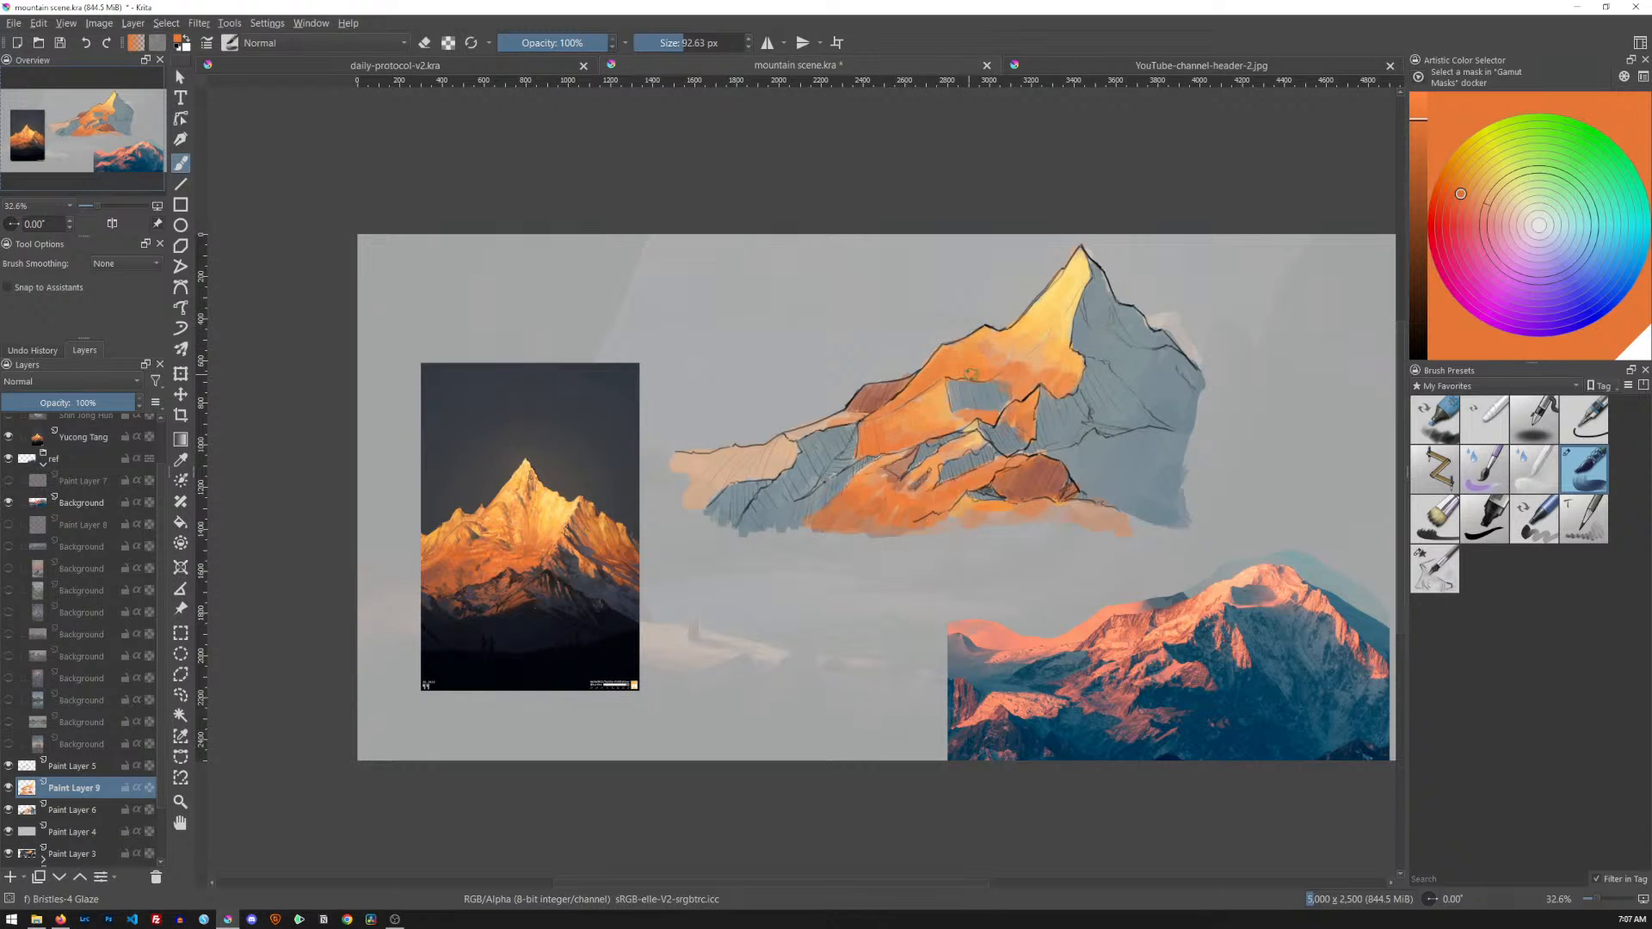
{"action": "left_click", "coordinate": [571, 511], "text": "ctrl"}
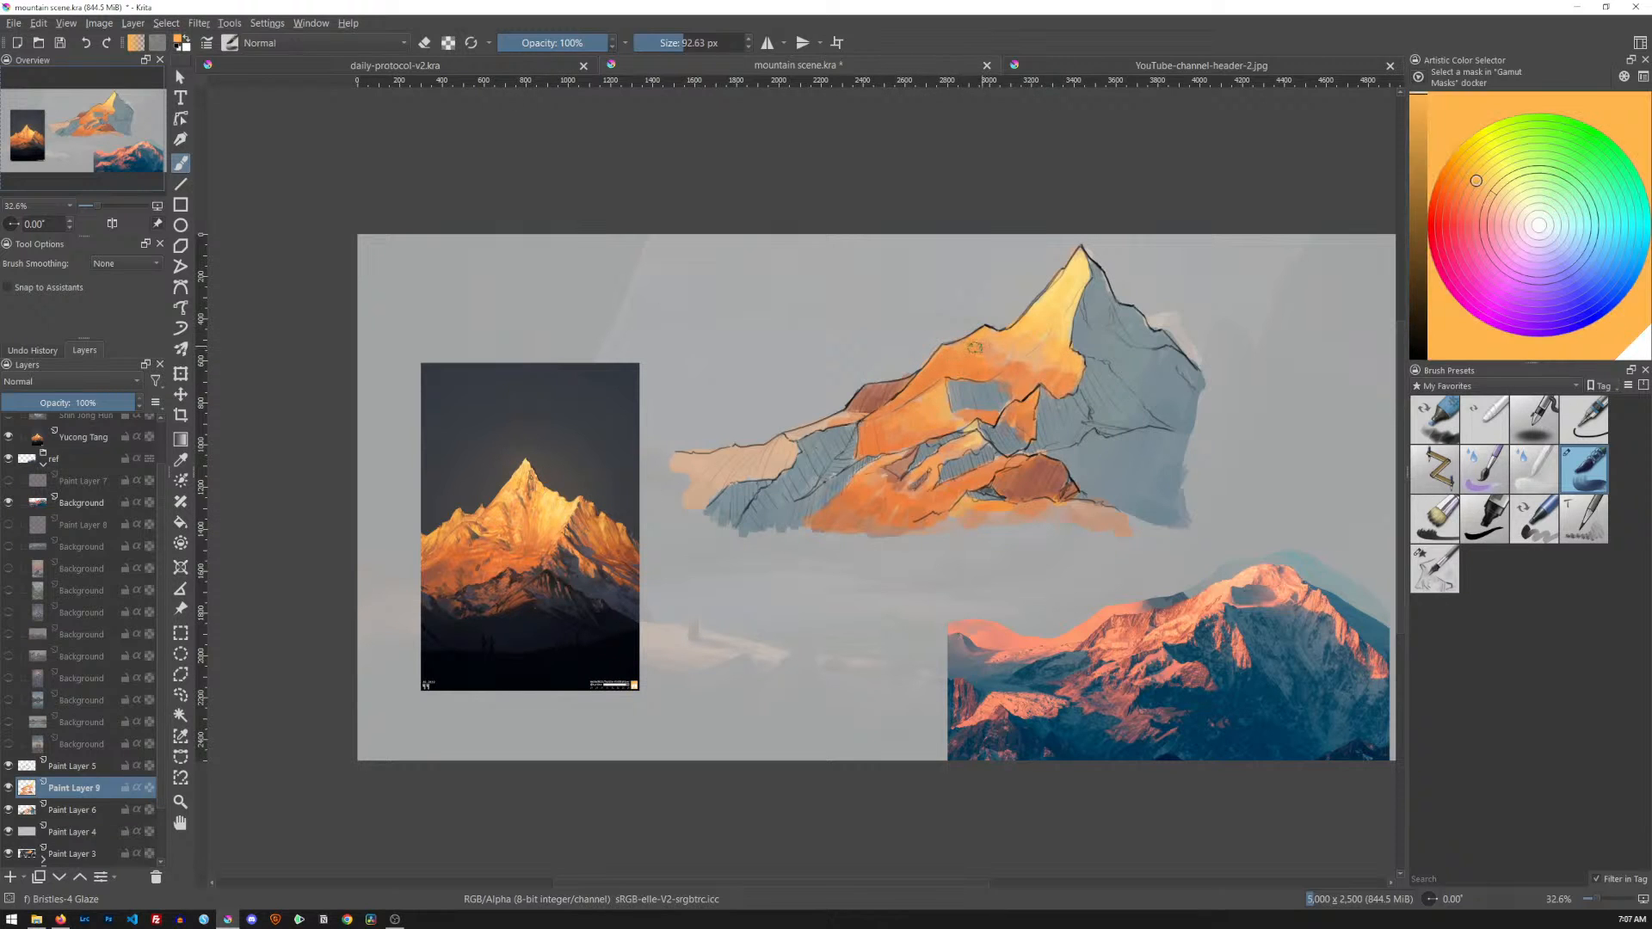
{"action": "left_click_drag", "start_coordinate": [990, 345], "coordinate": [1043, 361]}
Paint golden orange along the left ridge and deeper orange where it rises toward the shoulder, sampling the golden-peak reference
{"action": "left_click", "coordinate": [469, 561], "text": "ctrl"}
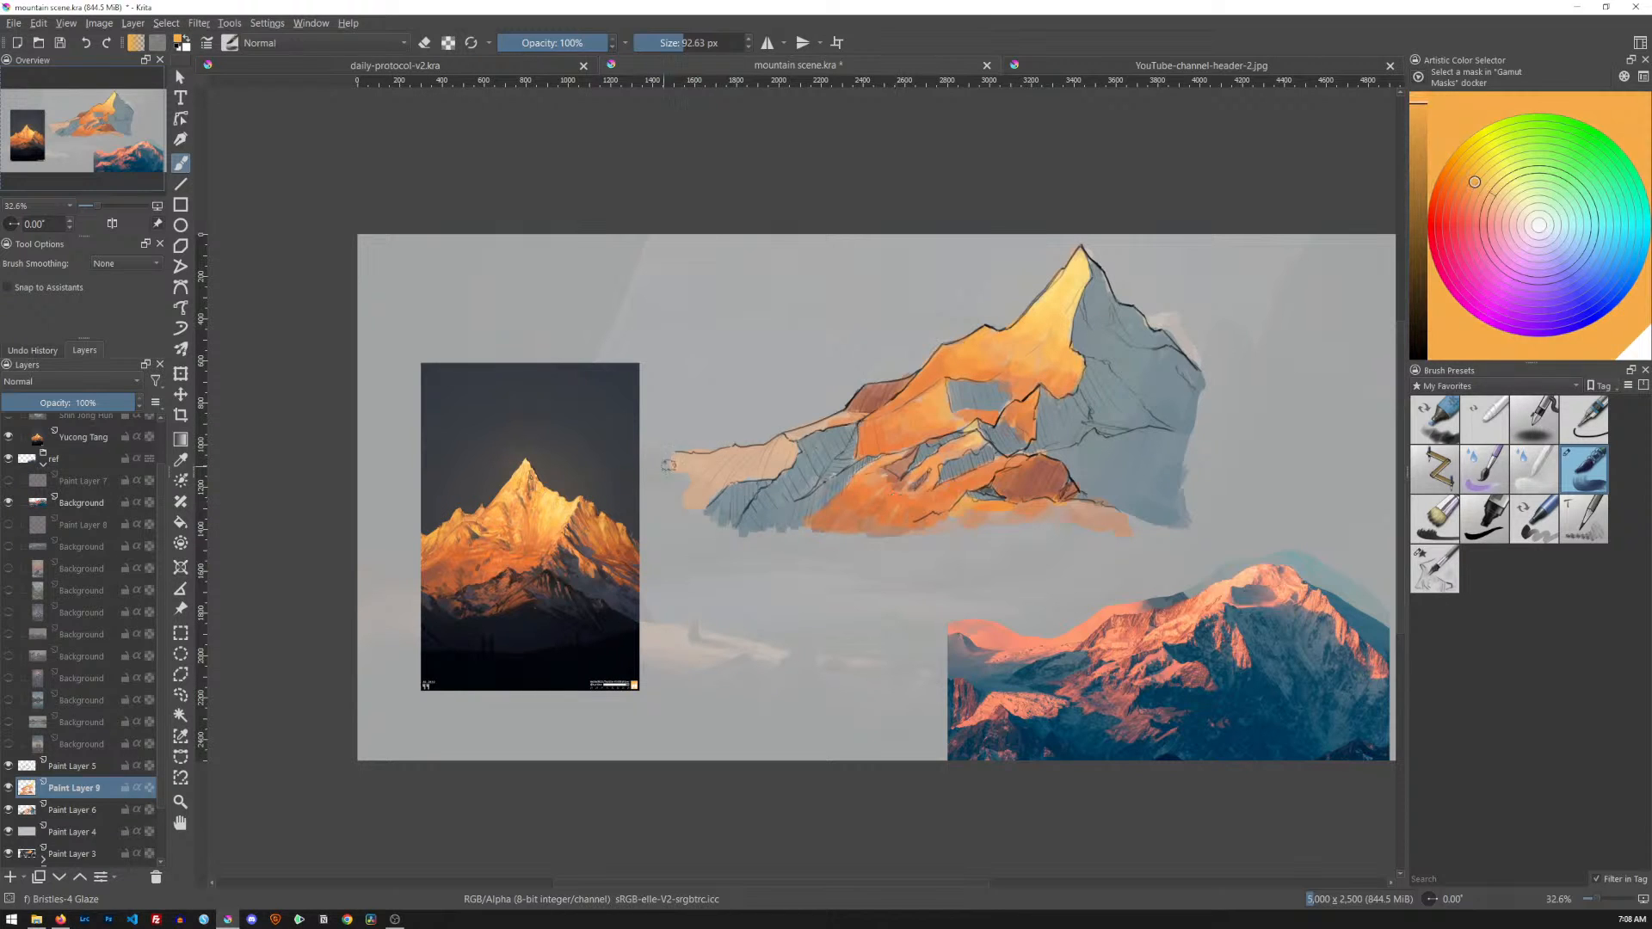
{"action": "left_click_drag", "start_coordinate": [787, 444], "coordinate": [733, 453]}
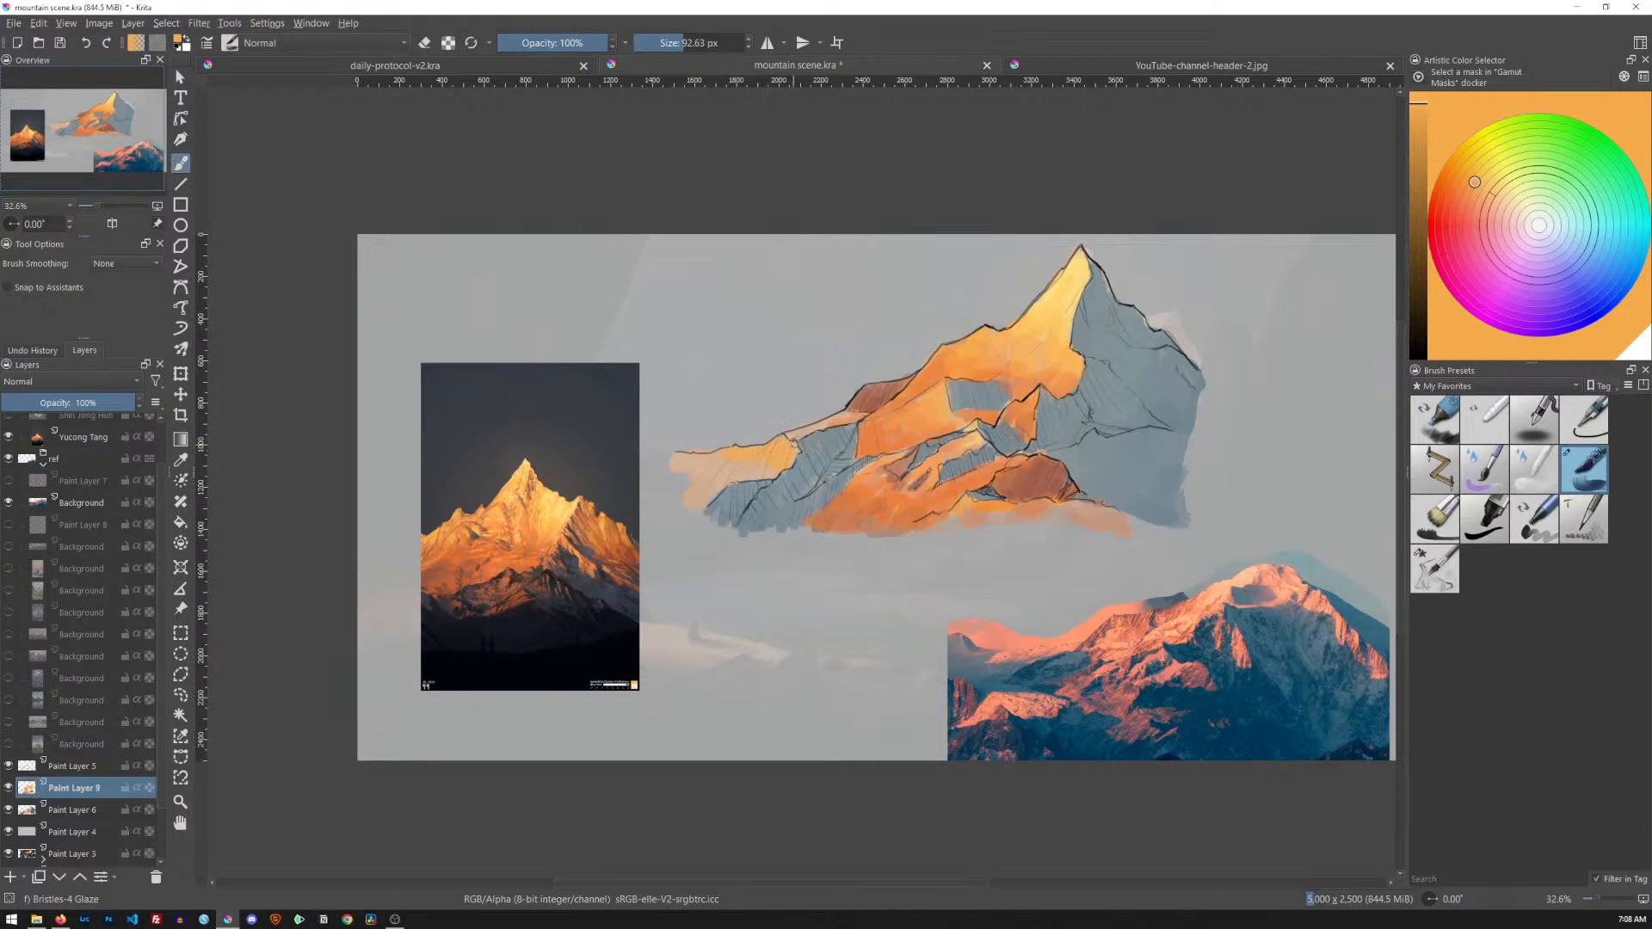
{"action": "left_click", "coordinate": [442, 559], "text": "ctrl"}
{"action": "mouse_move", "coordinate": [828, 425]}
{"action": "left_mouse_down"}
{"action": "mouse_move", "coordinate": [796, 434]}
{"action": "mouse_move", "coordinate": [848, 415]}
{"action": "left_mouse_up"}
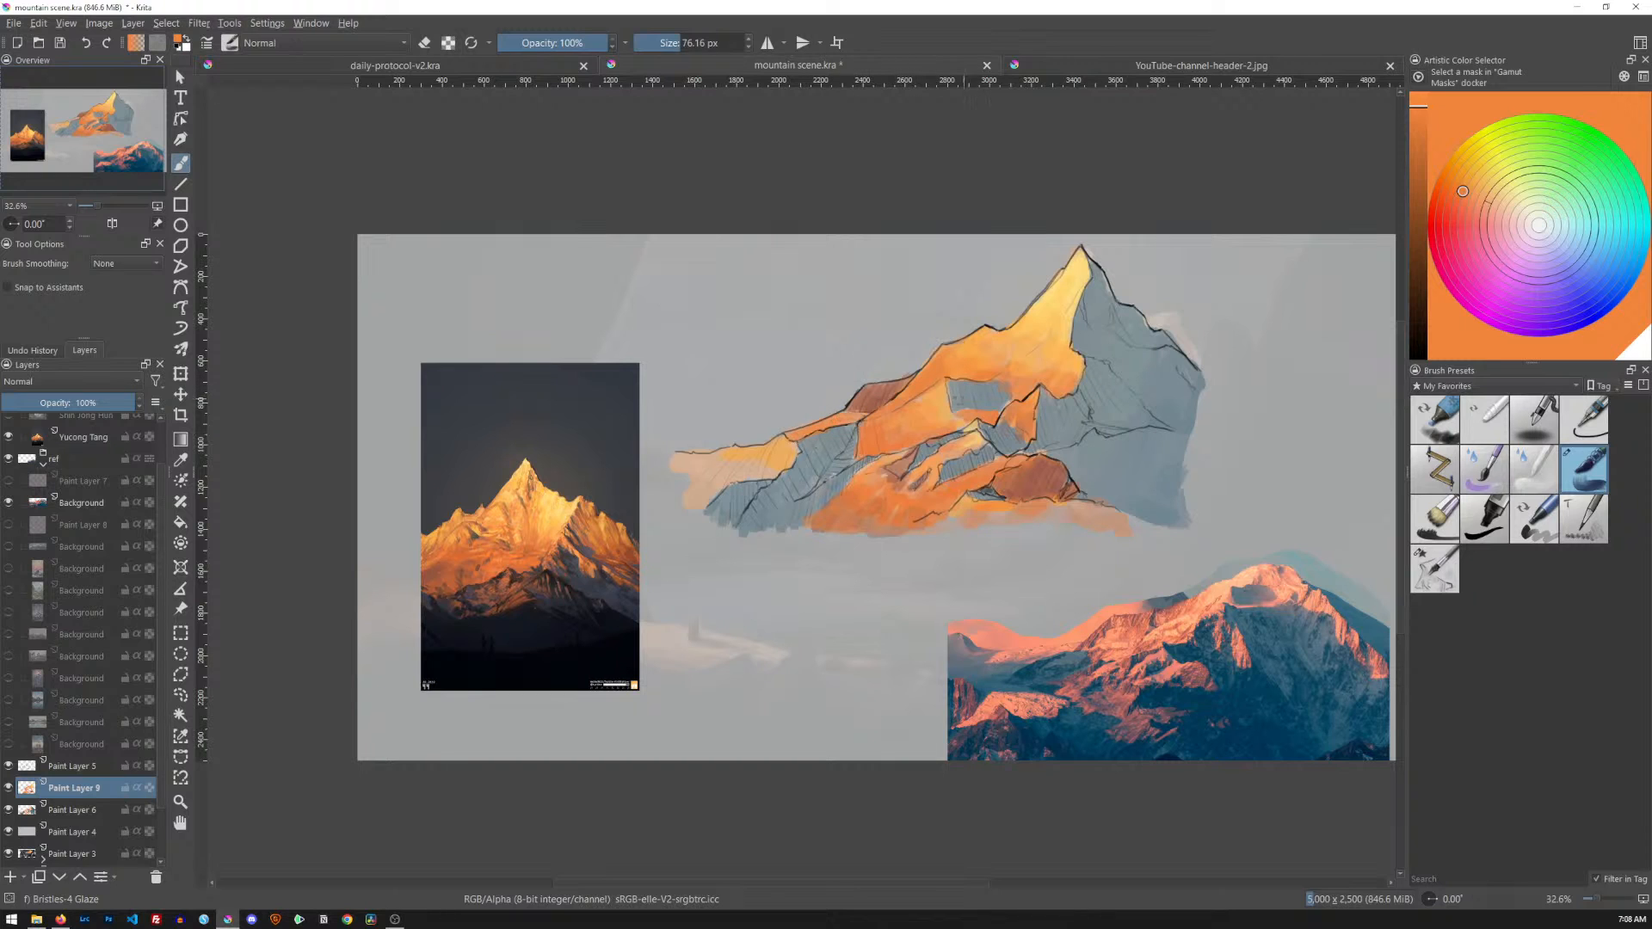
Enlarge the brush to about 110 px and color the far left end of the ridge with sampled reddish brown and oranges
{"action": "left_click", "coordinate": [441, 570], "text": "ctrl"}
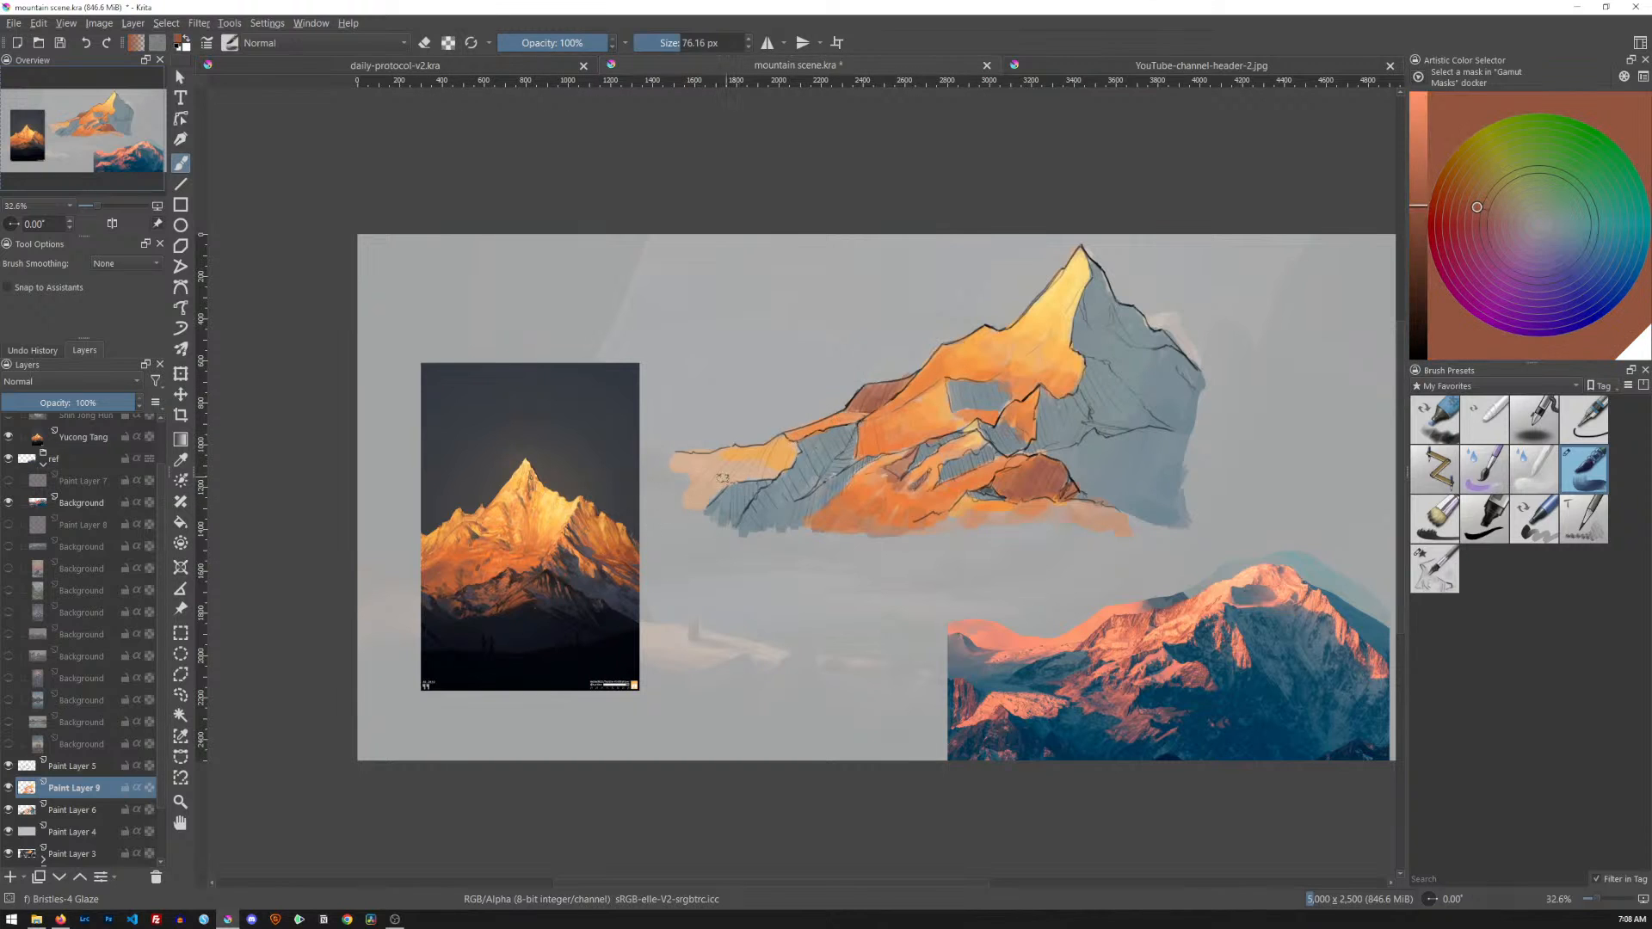
{"action": "mouse_move", "coordinate": [691, 480]}
{"action": "left_mouse_down", "text": "shift"}
{"action": "mouse_move", "coordinate": [720, 480]}
{"action": "mouse_move", "coordinate": [667, 478]}
{"action": "mouse_move", "coordinate": [697, 503]}
{"action": "mouse_move", "coordinate": [727, 476]}
{"action": "mouse_move", "coordinate": [681, 471]}
{"action": "left_mouse_up", "text": "shift"}
{"action": "left_click", "coordinate": [458, 556], "text": "ctrl"}
{"action": "left_click", "coordinate": [465, 550], "text": "ctrl"}
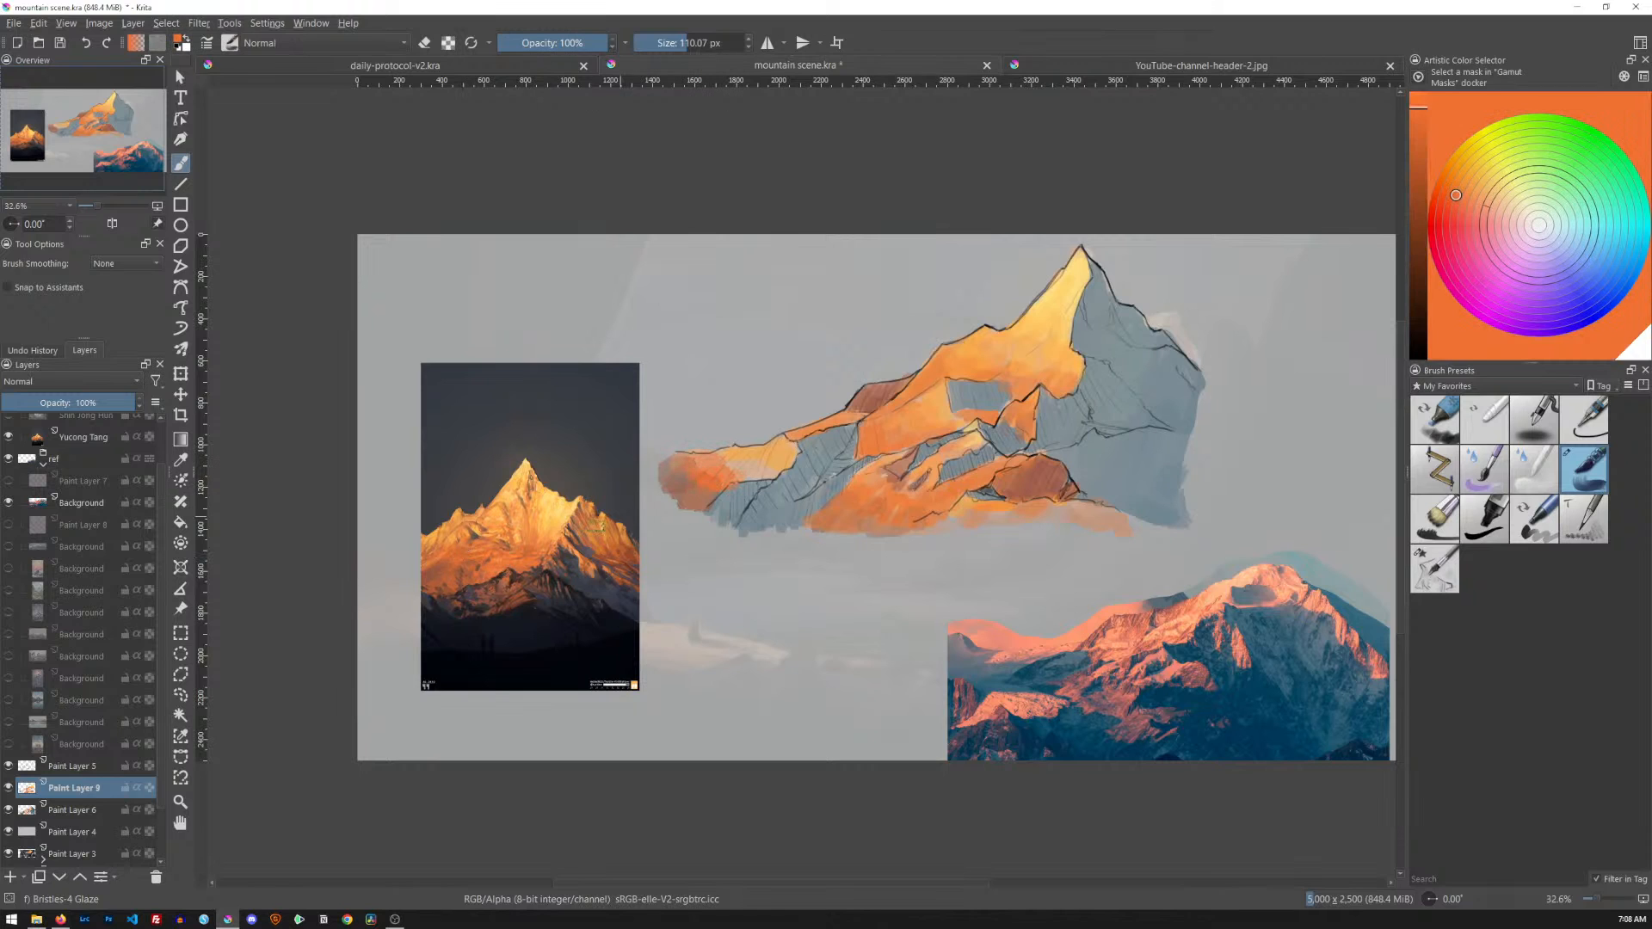
{"action": "left_click", "coordinate": [451, 578], "text": "ctrl"}
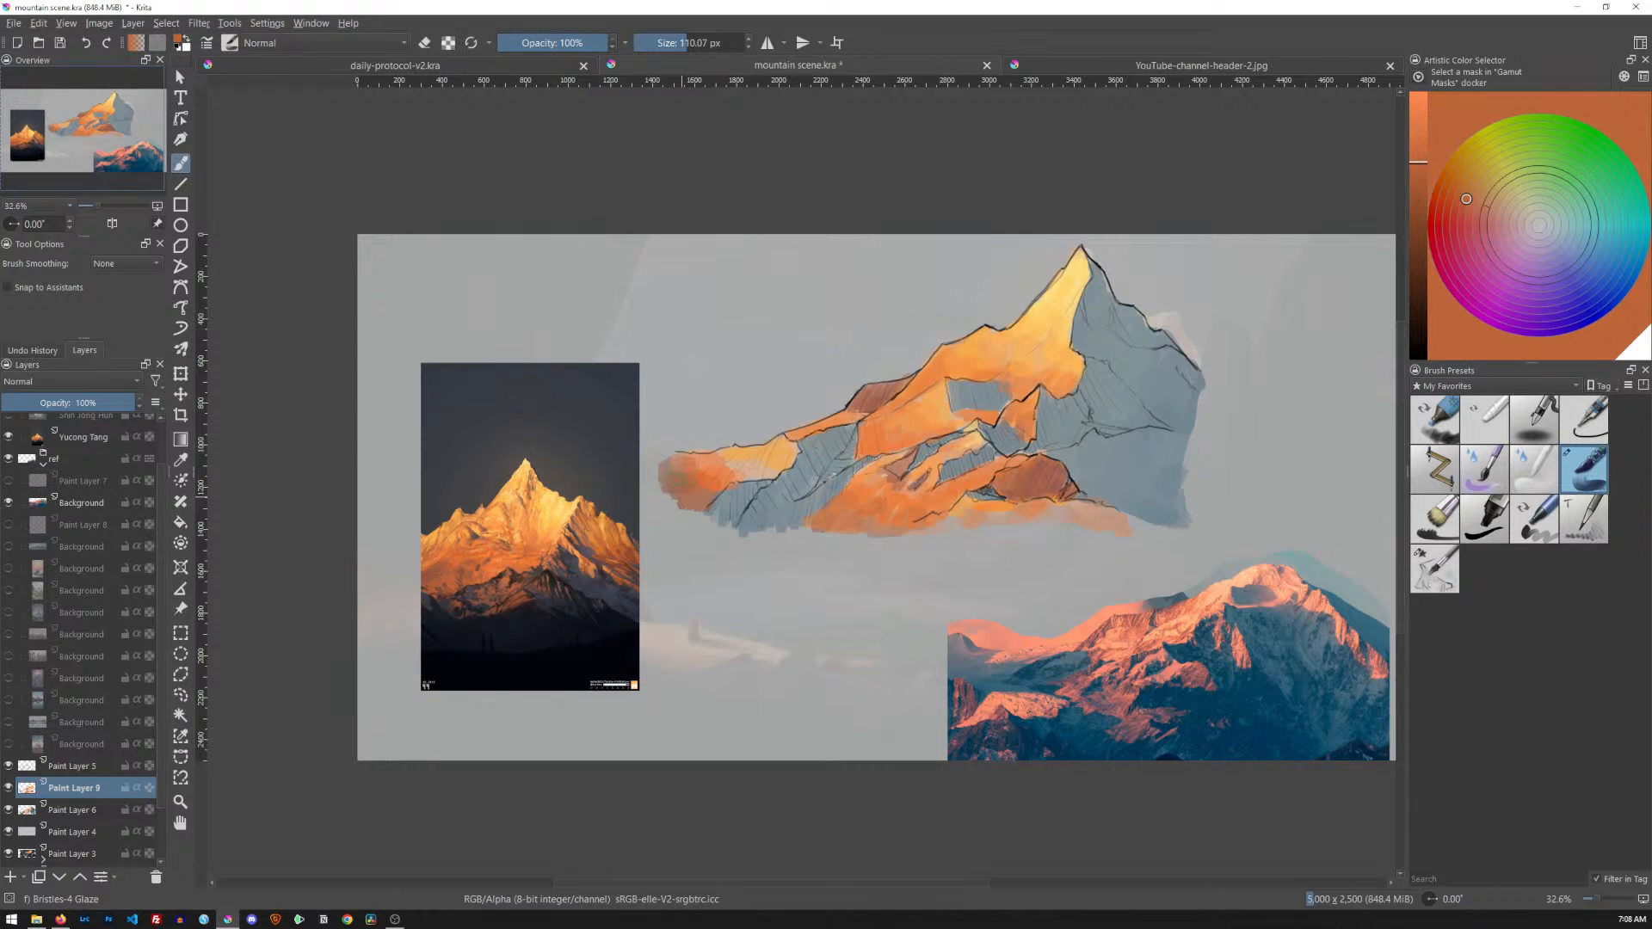
{"action": "left_click", "coordinate": [465, 547], "text": "ctrl"}
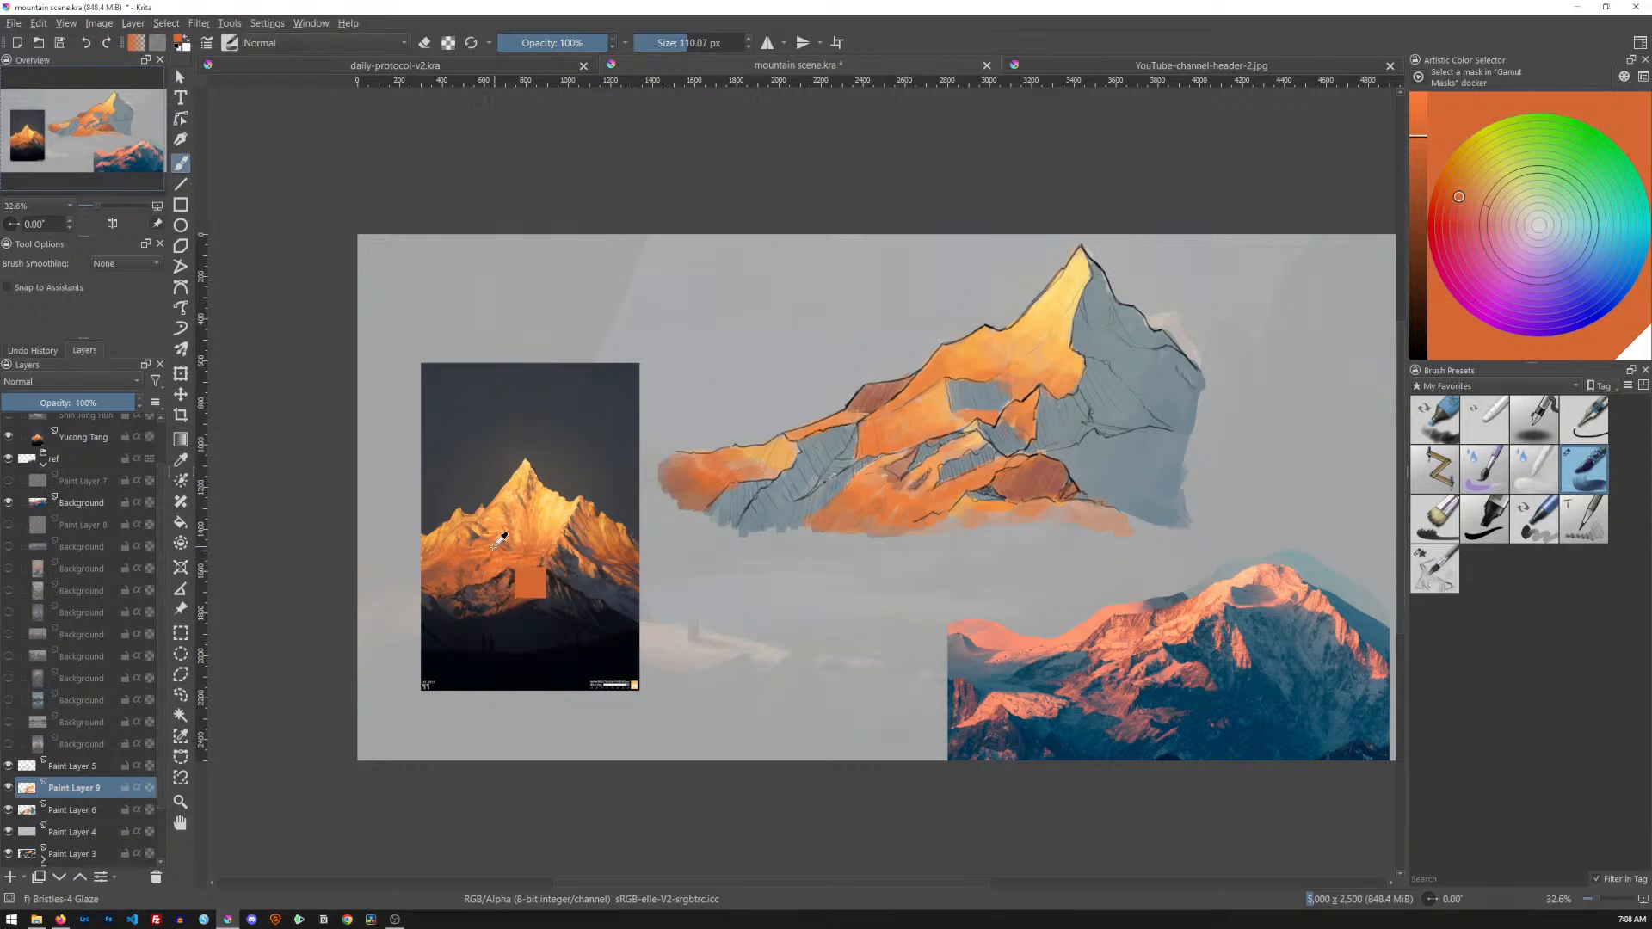
Reduce the brush to about 69 px and paint an orange stroke down the summit's sunlit face using colors from the golden peak
{"action": "left_click", "coordinate": [464, 533], "text": "ctrl"}
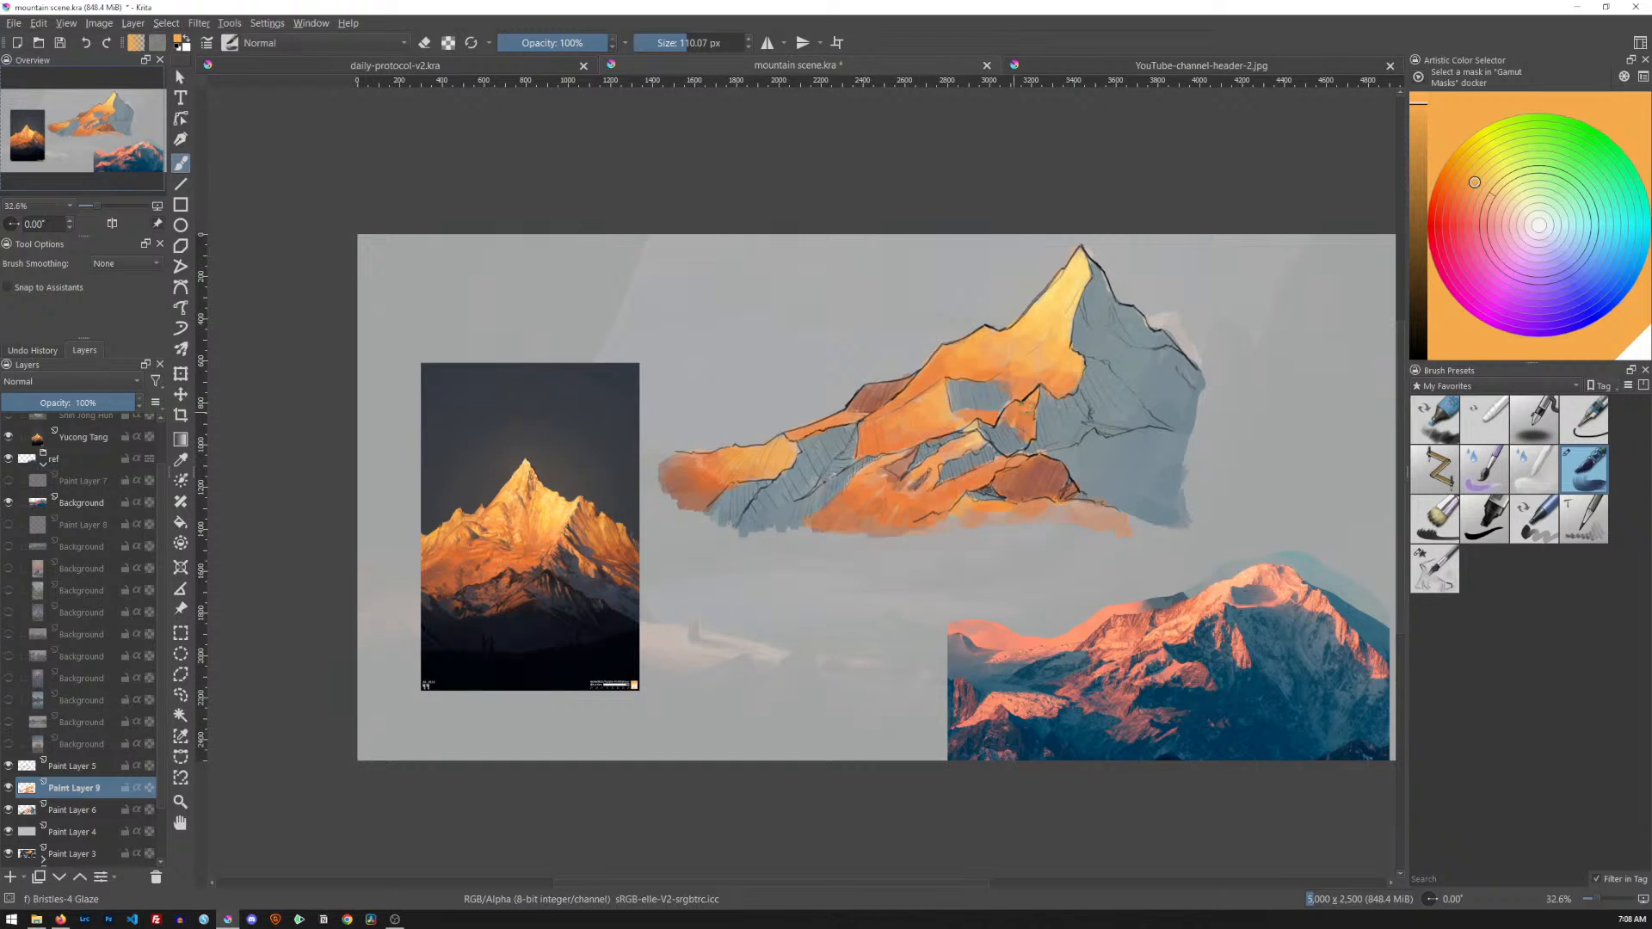
{"action": "key", "text": "bracketleft"}
{"action": "key", "text": "bracketleft"}
{"action": "key", "text": "bracketleft"}
{"action": "left_click", "coordinate": [535, 499], "text": "ctrl"}
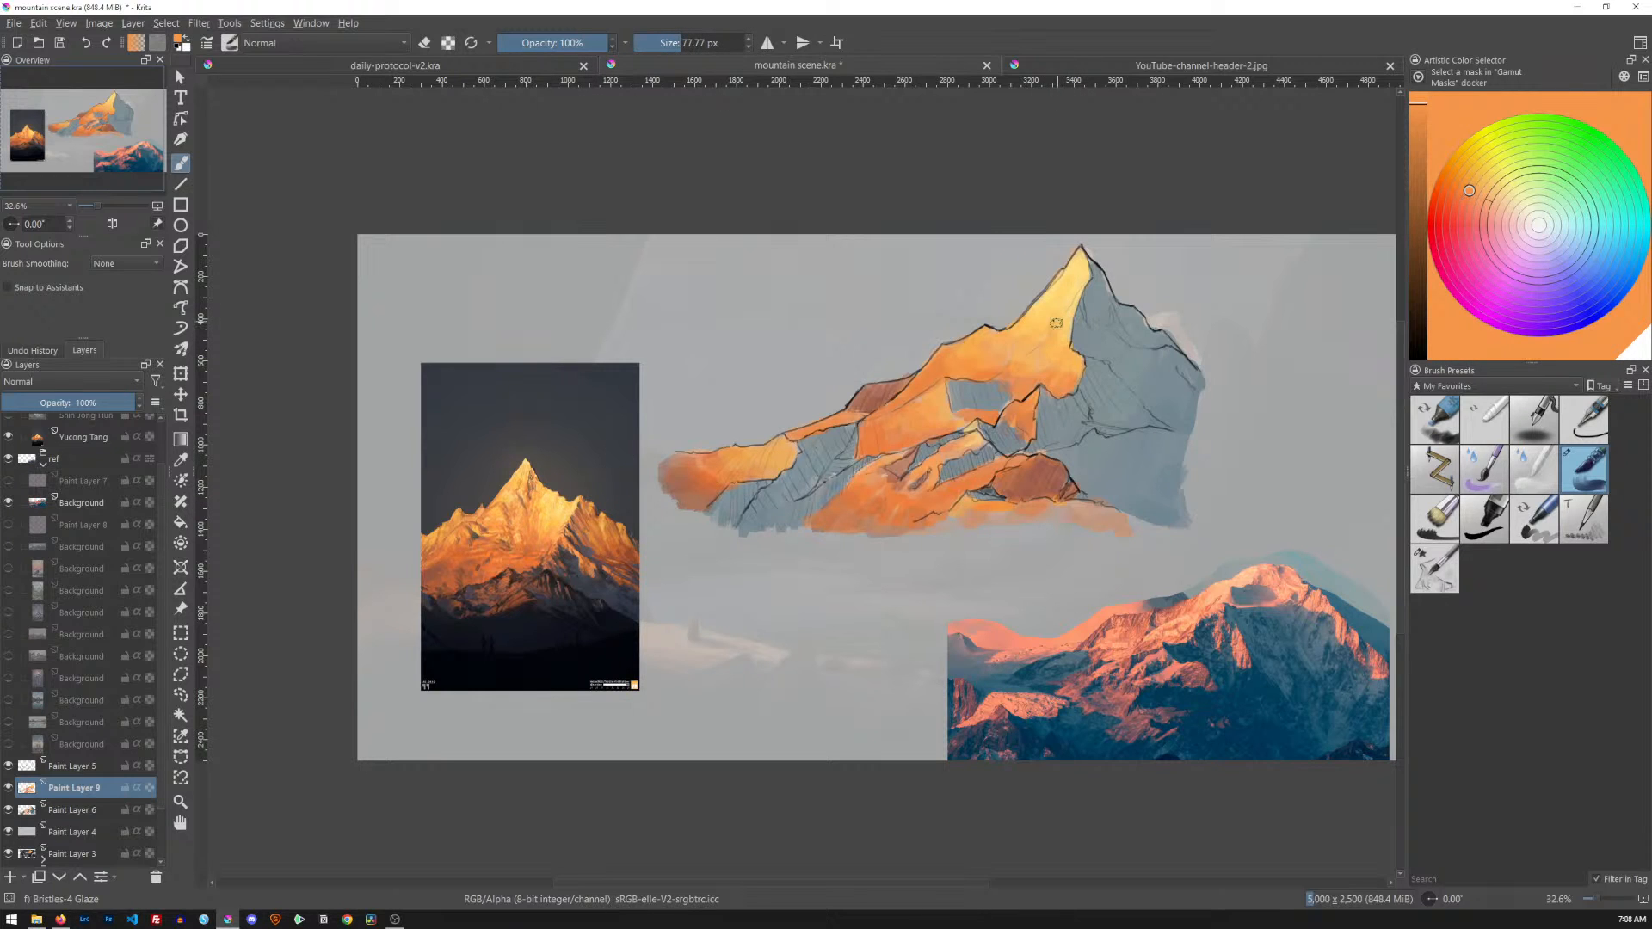
{"action": "left_click", "coordinate": [565, 555], "text": "ctrl"}
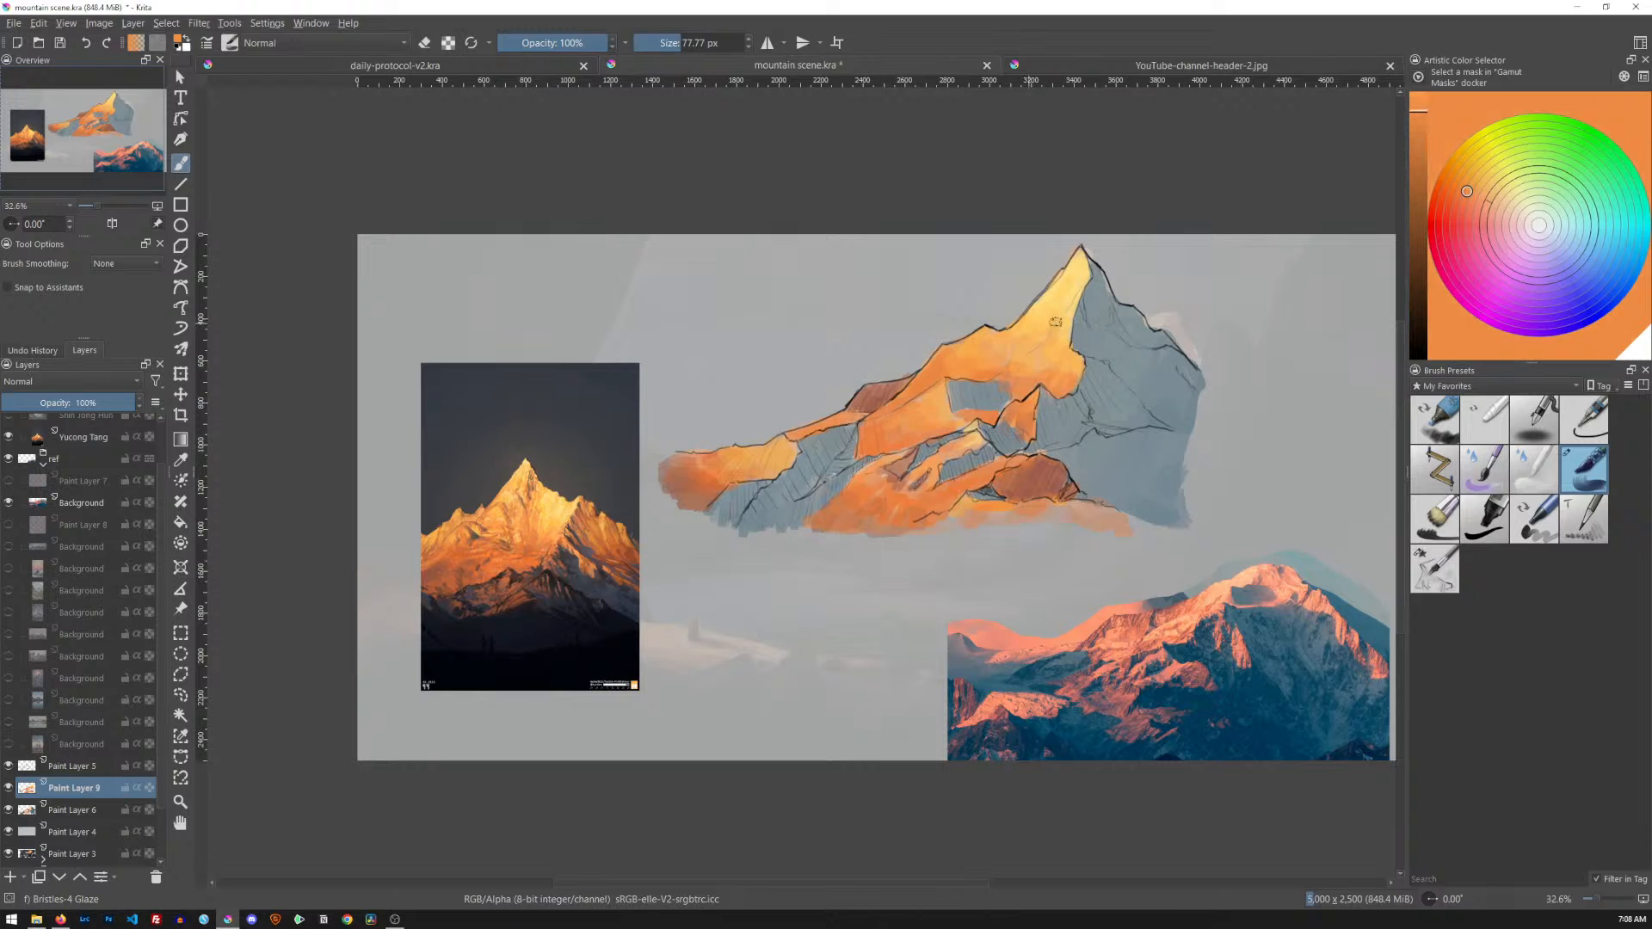
{"action": "key", "text": "bracketleft"}
{"action": "left_click_drag", "start_coordinate": [1060, 313], "coordinate": [1081, 286]}
Soften the summit's orange stroke with light orange and yellow sampled from the upper part of the golden peak
{"action": "left_click", "coordinate": [561, 512], "text": "ctrl"}
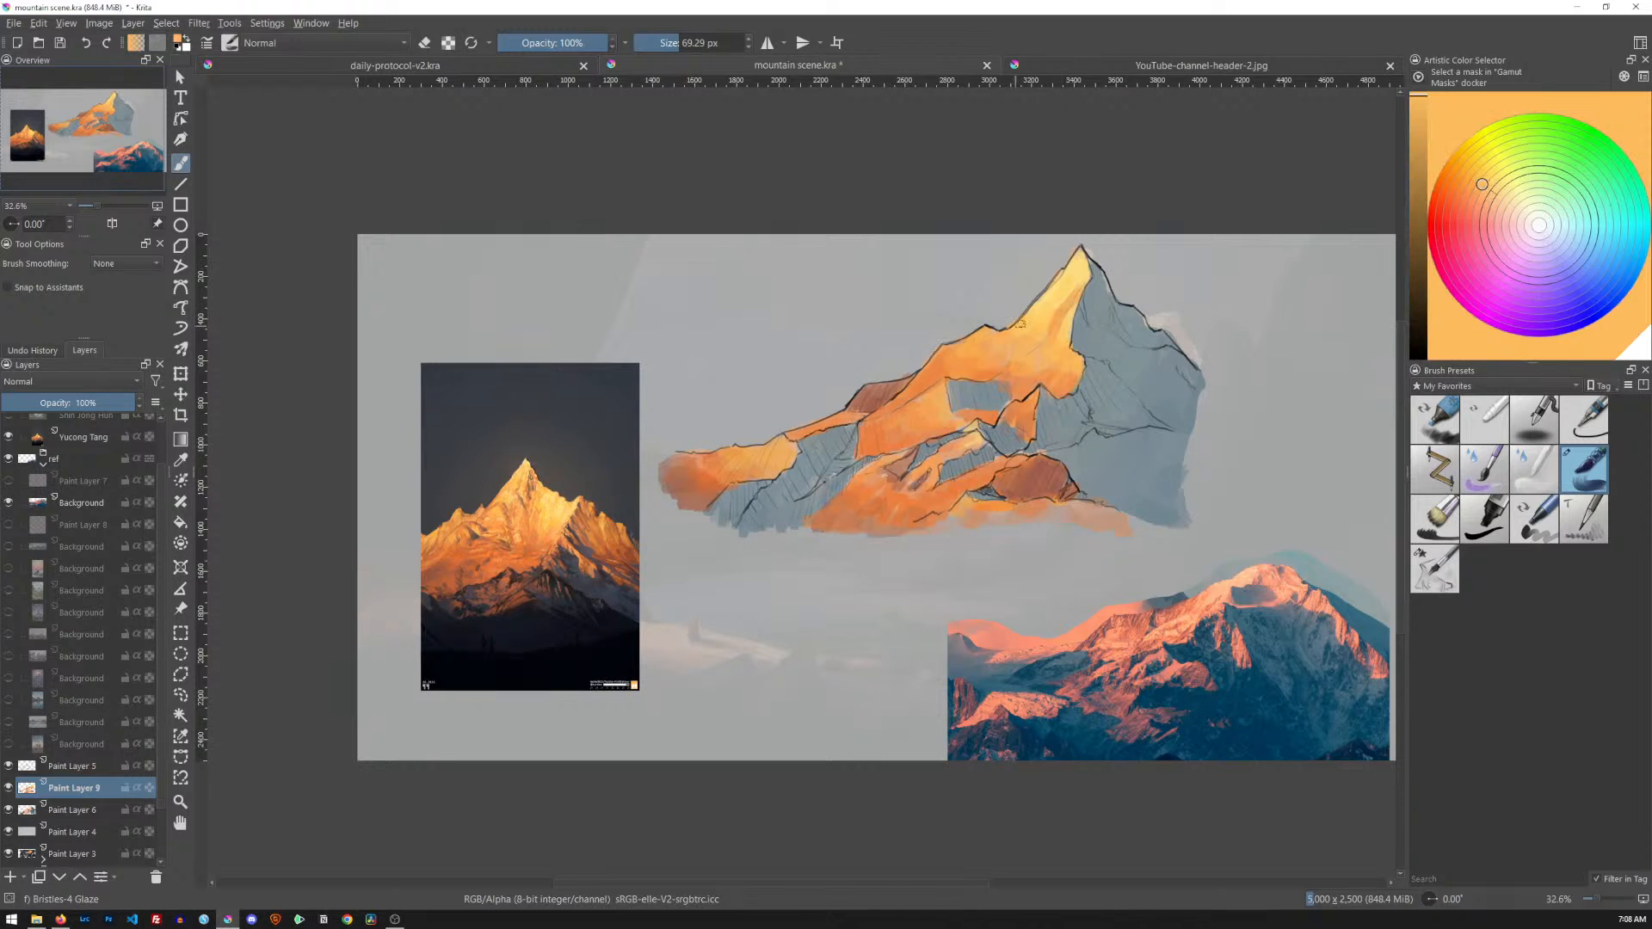
{"action": "mouse_move", "coordinate": [1067, 300]}
{"action": "left_mouse_down"}
{"action": "mouse_move", "coordinate": [1067, 325]}
{"action": "mouse_move", "coordinate": [1036, 336]}
{"action": "left_mouse_up"}
{"action": "left_click", "coordinate": [555, 495], "text": "ctrl"}
{"action": "left_click", "coordinate": [555, 492], "text": "ctrl"}
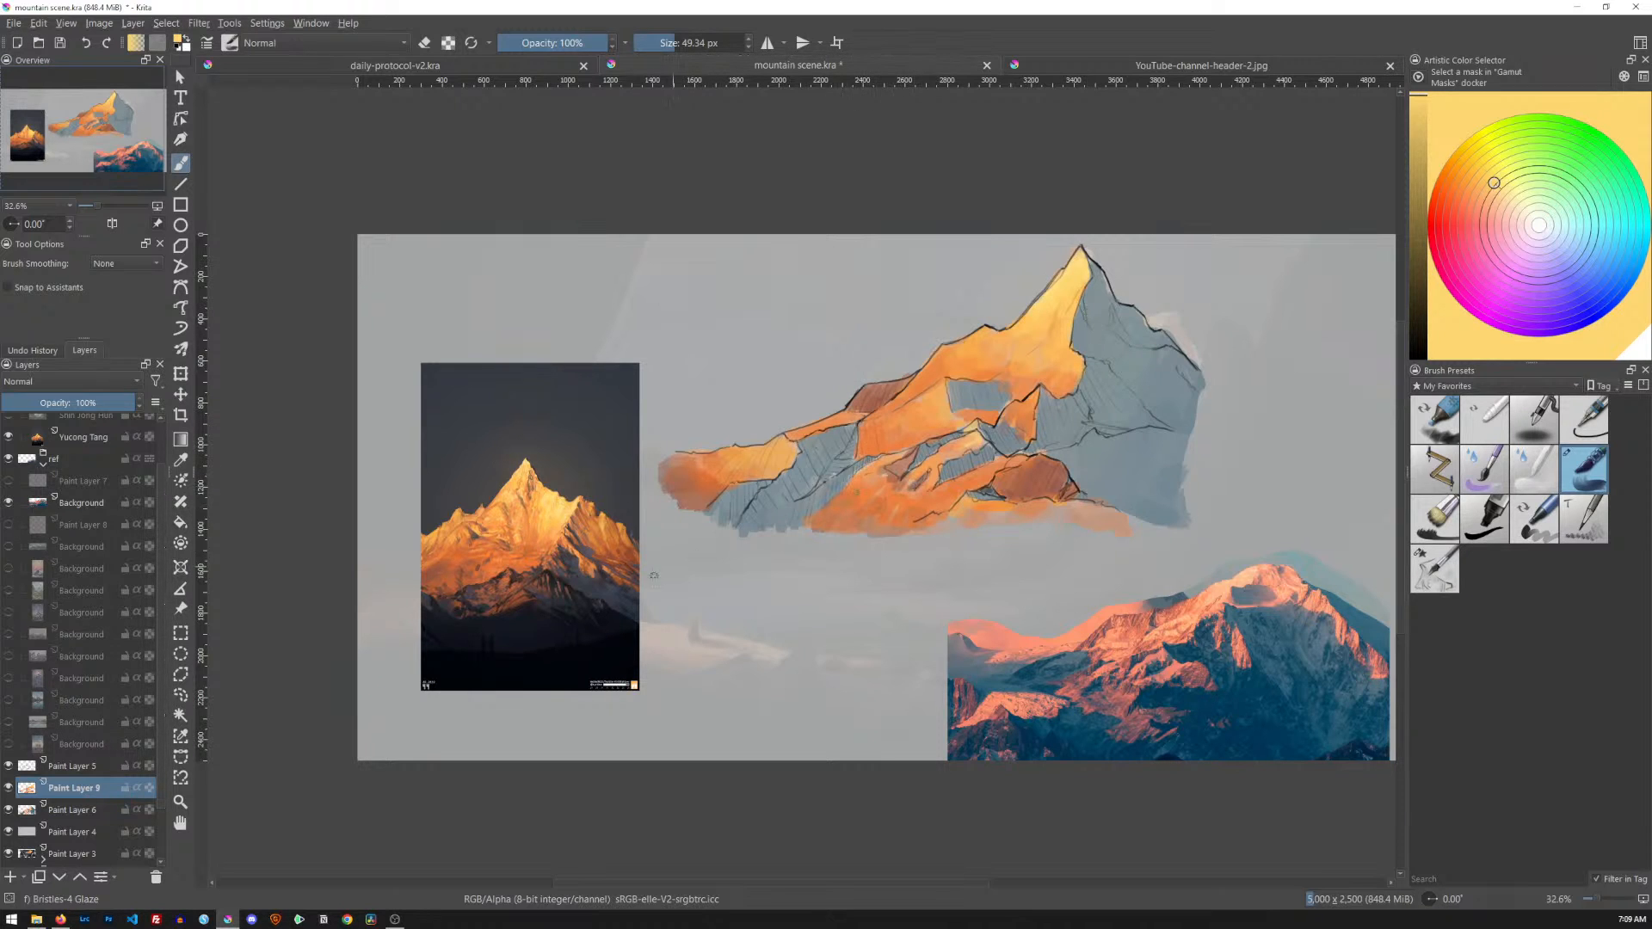
Sample reddish brown from the golden peak's lower slope and paint it along the underside of the mountain's base
{"action": "left_click", "coordinate": [607, 581], "text": "ctrl"}
{"action": "mouse_move", "coordinate": [866, 514]}
{"action": "left_mouse_down"}
{"action": "mouse_move", "coordinate": [891, 513]}
{"action": "mouse_move", "coordinate": [817, 526]}
{"action": "mouse_move", "coordinate": [921, 535]}
{"action": "mouse_move", "coordinate": [1060, 506]}
{"action": "left_mouse_up"}
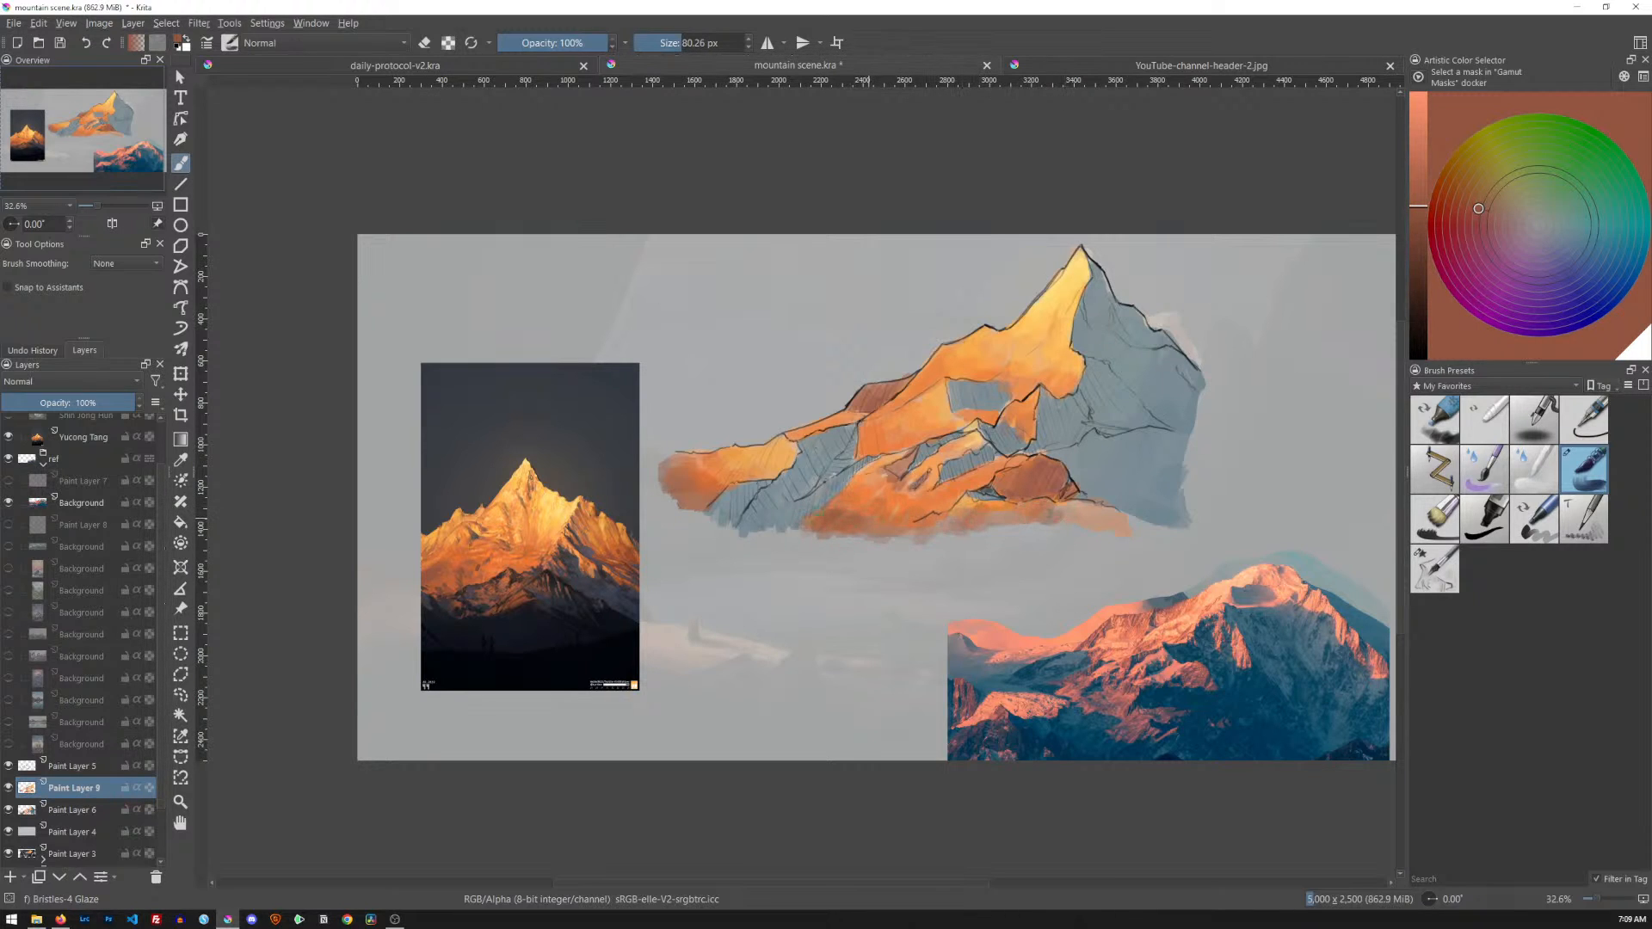
Paint the ridge's far left end and the underside of the mountain's base with reddish browns and an orange sampled from the golden peak
{"action": "mouse_move", "coordinate": [672, 484]}
{"action": "left_mouse_down"}
{"action": "mouse_move", "coordinate": [664, 498]}
{"action": "mouse_move", "coordinate": [662, 461]}
{"action": "left_mouse_up"}
{"action": "mouse_move", "coordinate": [1055, 514]}
{"action": "left_mouse_down"}
{"action": "mouse_move", "coordinate": [1126, 529]}
{"action": "mouse_move", "coordinate": [1107, 511]}
{"action": "left_mouse_up"}
{"action": "left_click", "coordinate": [520, 551], "text": "ctrl"}
{"action": "left_click", "coordinate": [516, 553], "text": "ctrl"}
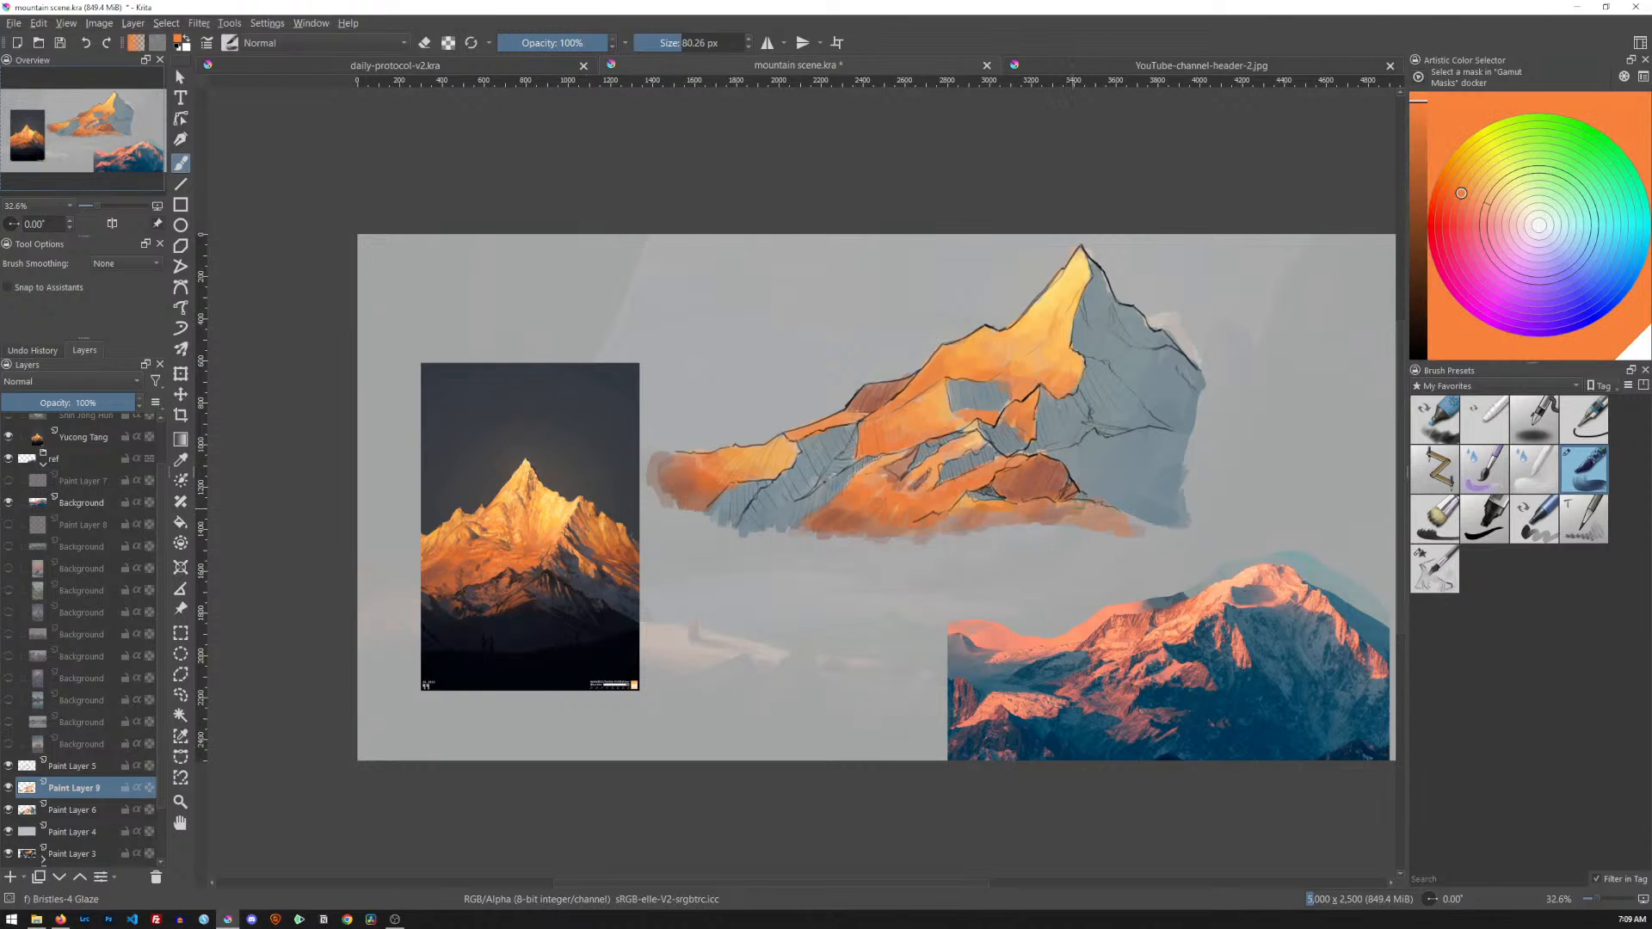
{"action": "left_click_drag", "start_coordinate": [1112, 516], "coordinate": [1160, 530]}
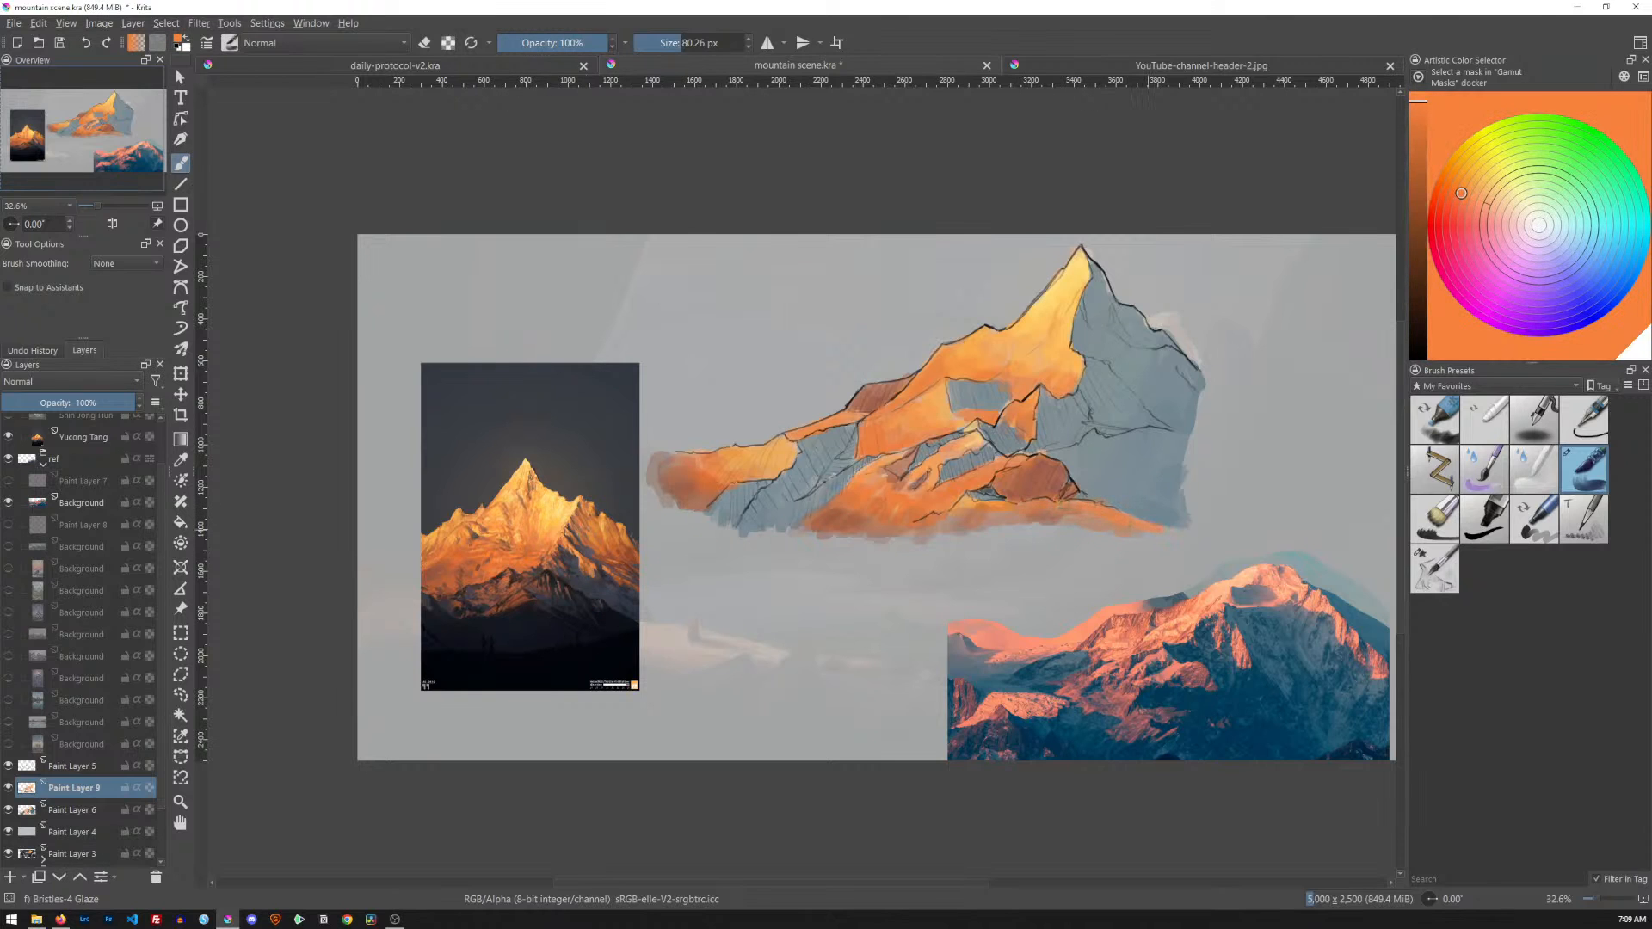
{"action": "left_click", "coordinate": [490, 568], "text": "ctrl"}
{"action": "mouse_move", "coordinate": [1087, 511]}
{"action": "left_mouse_down"}
{"action": "mouse_move", "coordinate": [1146, 528]}
{"action": "mouse_move", "coordinate": [1015, 527]}
{"action": "mouse_move", "coordinate": [1166, 532]}
{"action": "left_mouse_up"}
{"action": "left_click_drag", "start_coordinate": [946, 526], "coordinate": [1037, 529]}
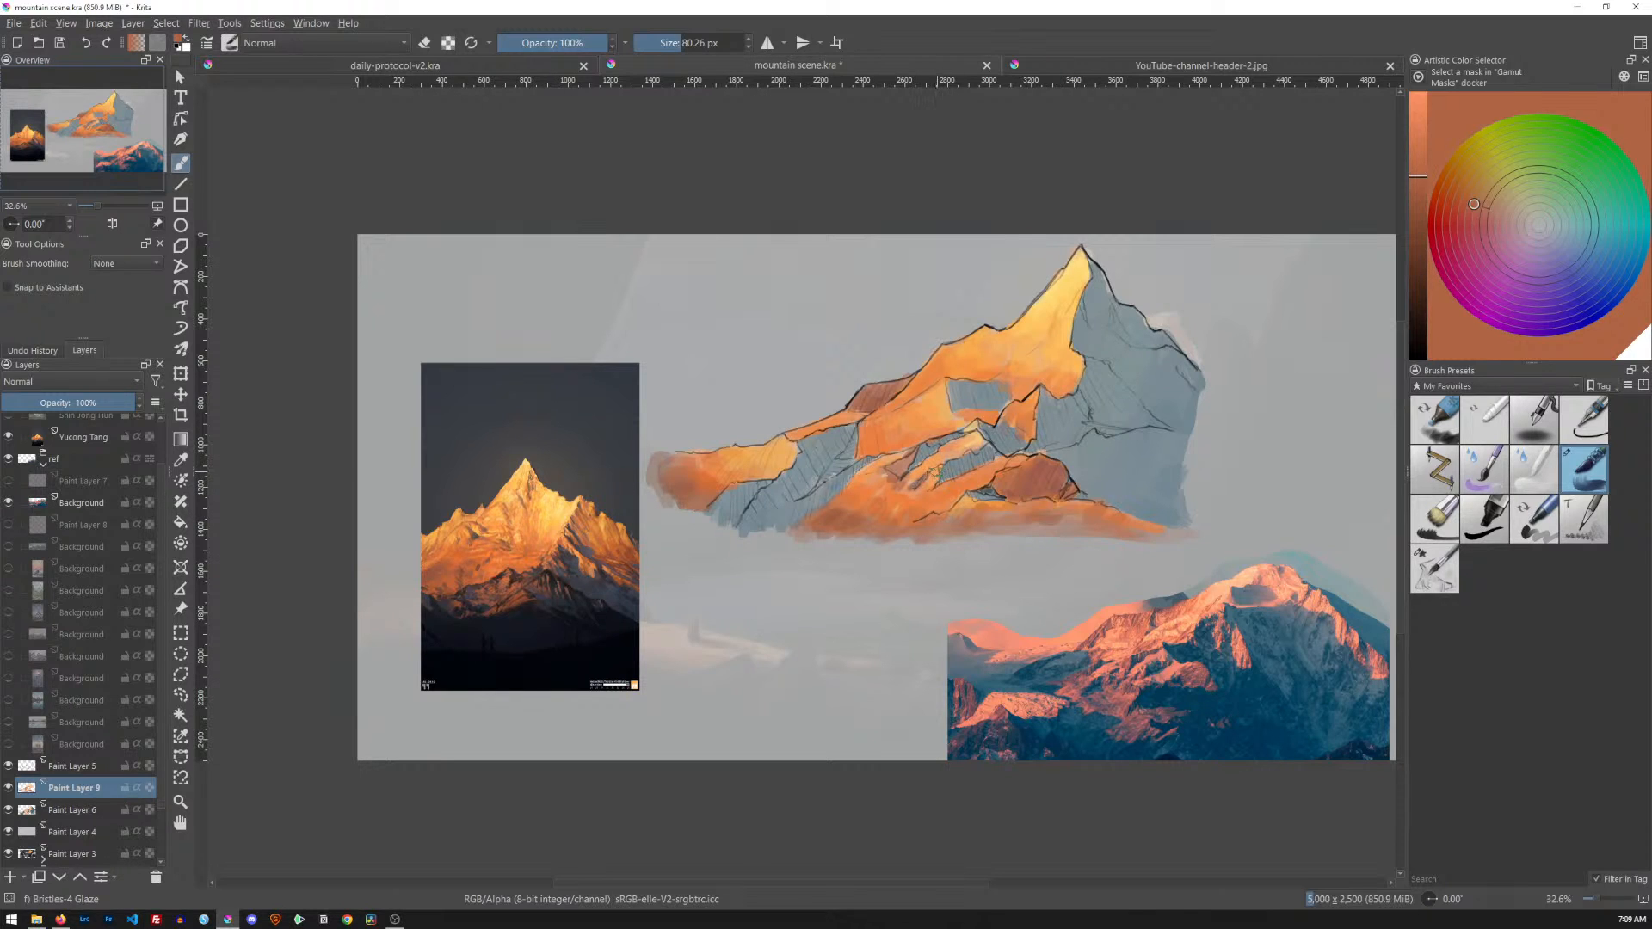
Reduce the brush to about 73 px and paint the rectangular shadow patch on the upper slope with dark mauve sampled from the golden peak
{"action": "key", "text": "bracketleft"}
{"action": "left_click_drag", "start_coordinate": [1029, 459], "coordinate": [1280, 422]}
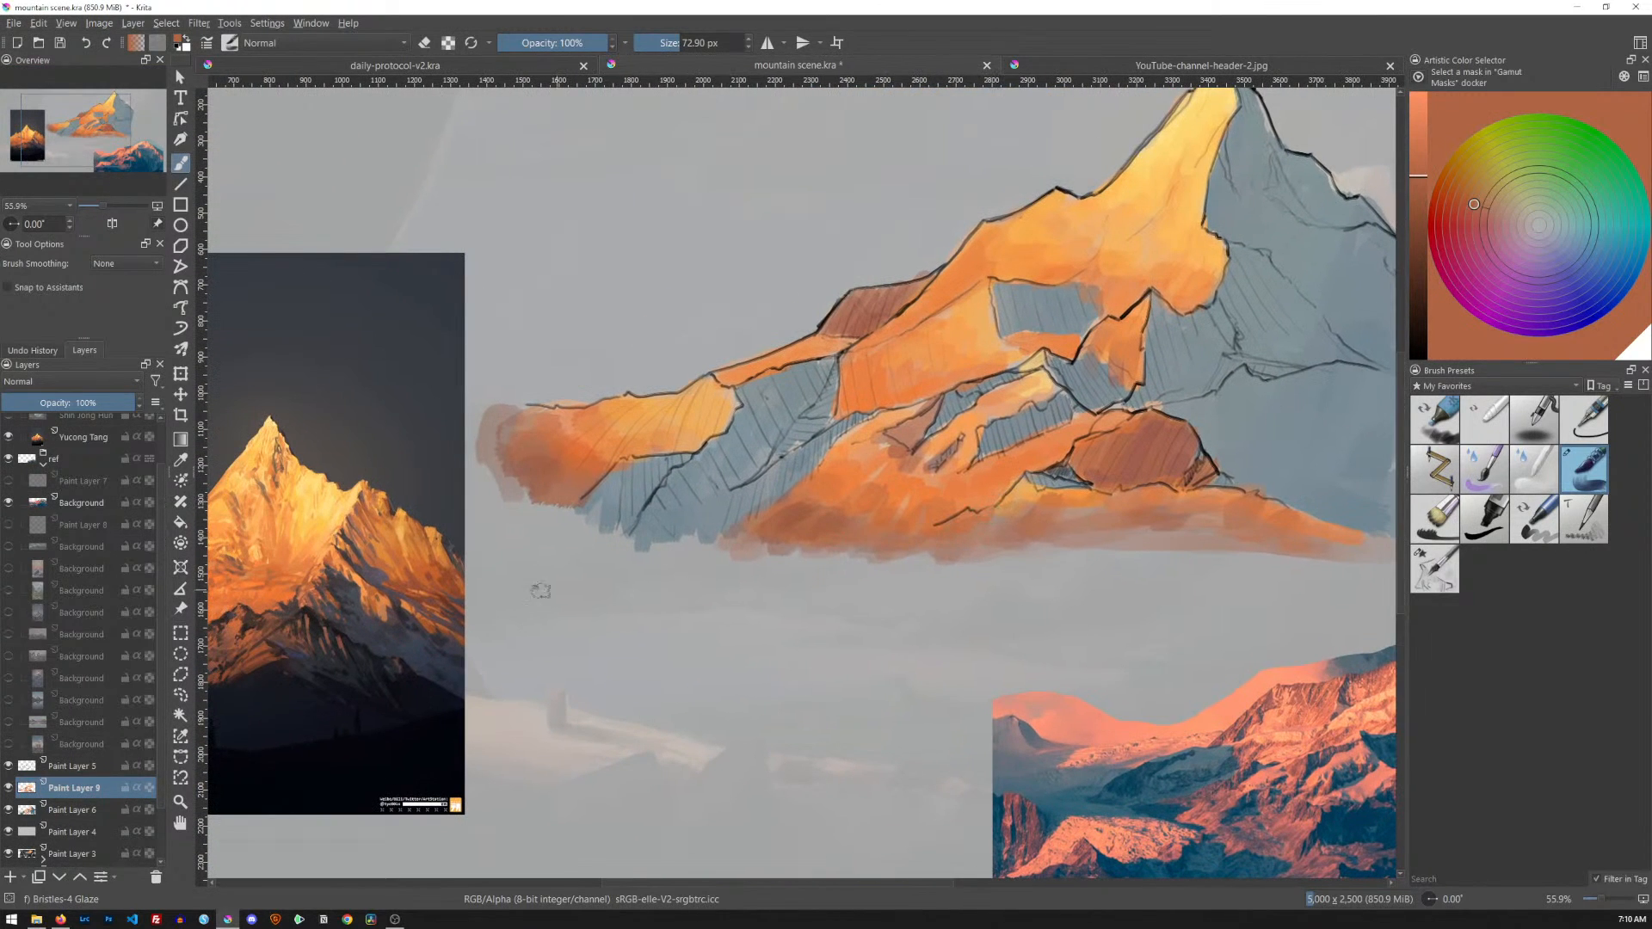
{"action": "left_click", "coordinate": [381, 571], "text": "ctrl"}
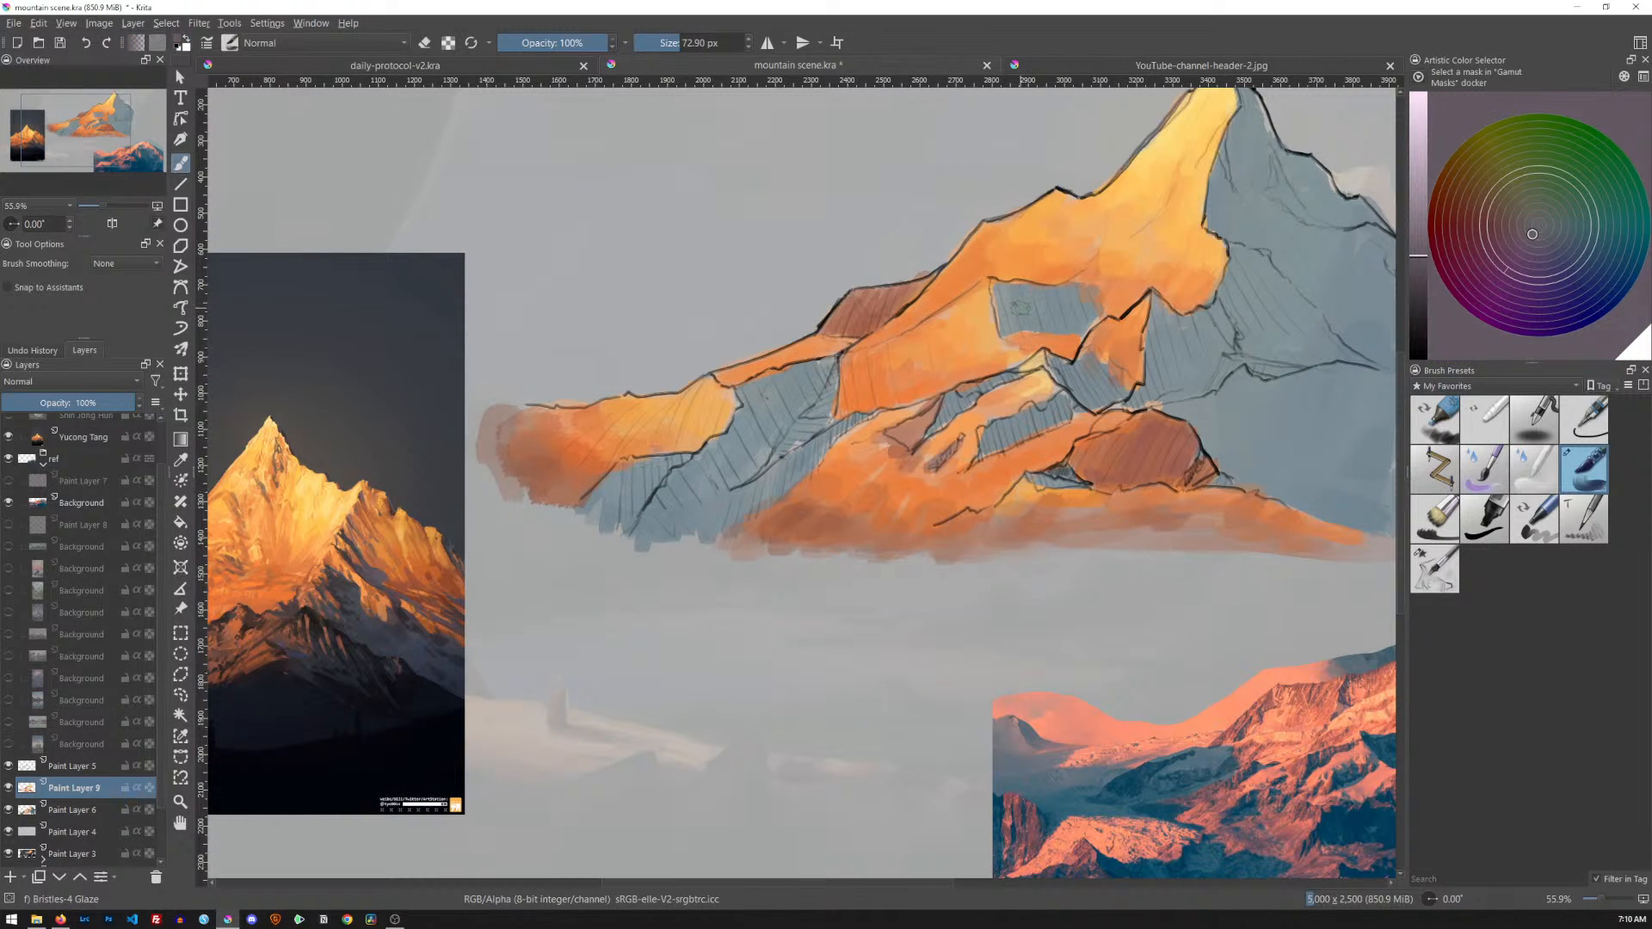
{"action": "mouse_move", "coordinate": [999, 301]}
{"action": "left_mouse_down"}
{"action": "mouse_move", "coordinate": [1038, 305]}
{"action": "mouse_move", "coordinate": [1043, 320]}
{"action": "mouse_move", "coordinate": [1014, 310]}
{"action": "mouse_move", "coordinate": [1072, 269]}
{"action": "mouse_move", "coordinate": [1089, 323]}
{"action": "left_mouse_up"}
Sample slate blue from the sunset photo's shaded slope and paint it over the outer left part of the rectangular shadow patch
{"action": "left_click", "coordinate": [387, 571], "text": "ctrl"}
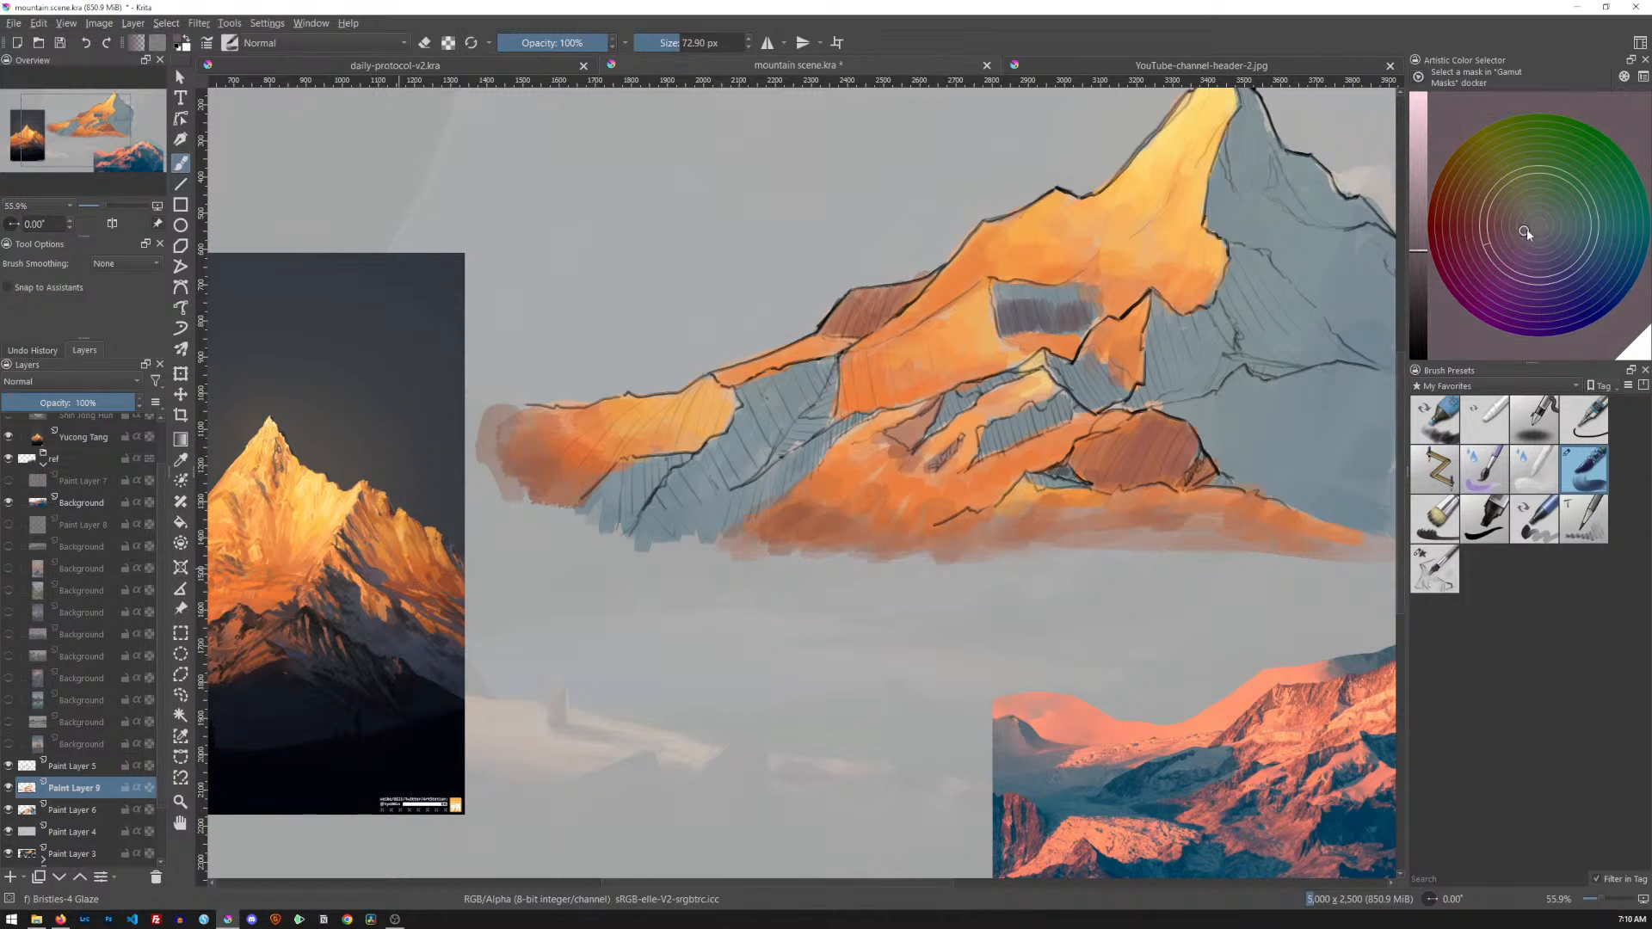
{"action": "left_click", "coordinate": [1206, 755], "text": "ctrl"}
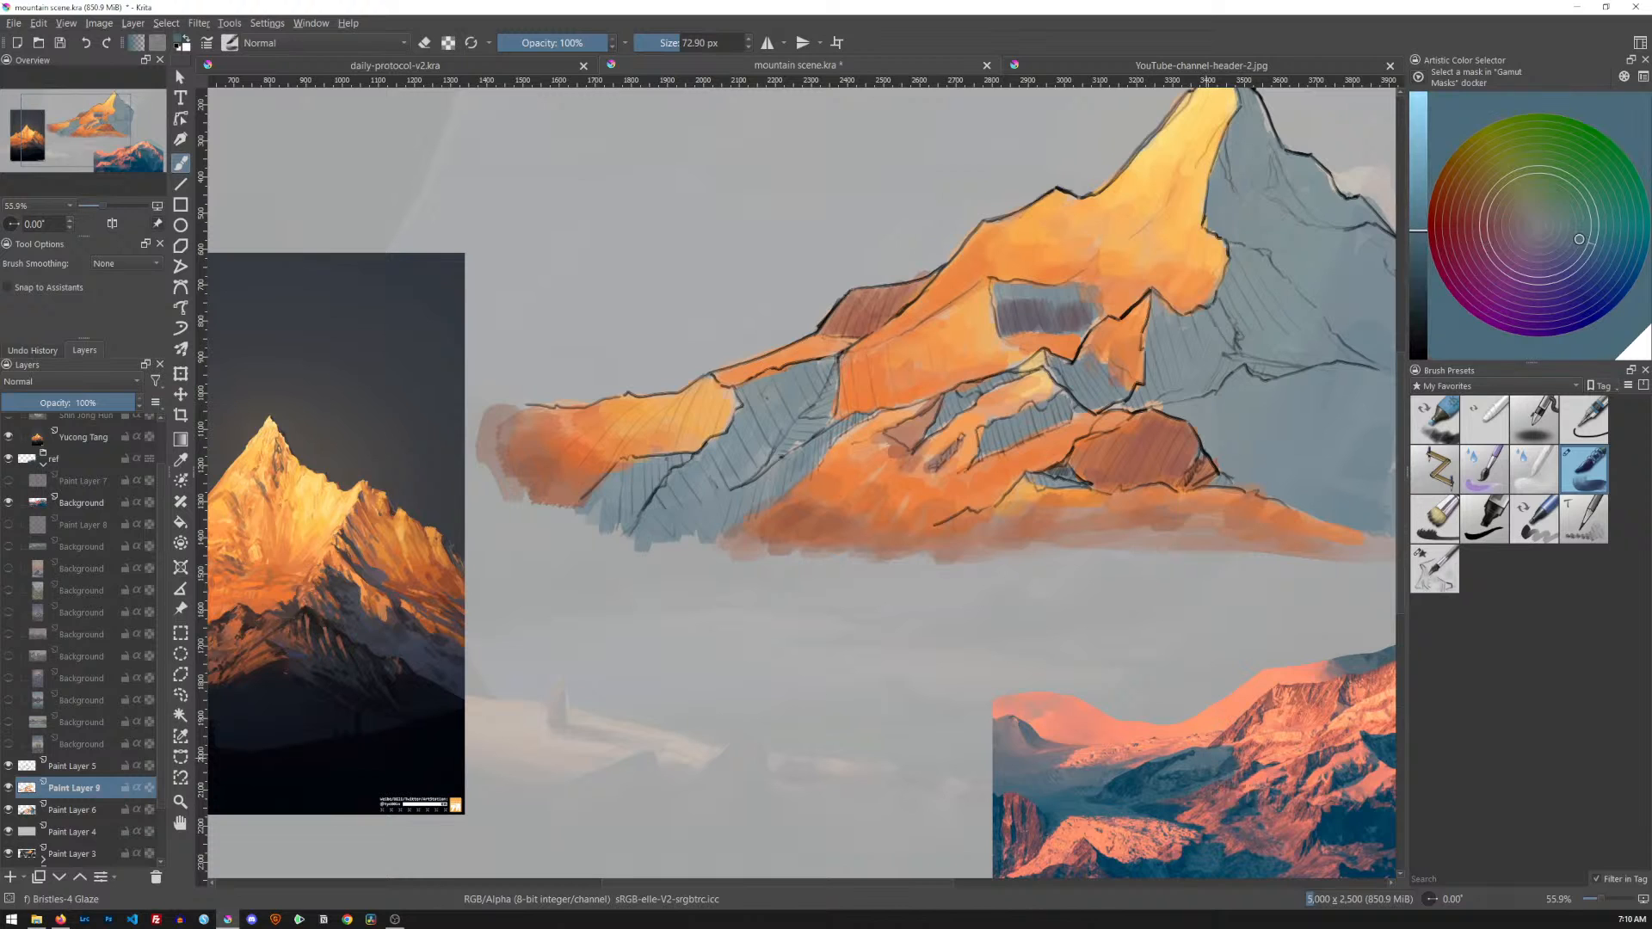
{"action": "left_click", "coordinate": [381, 572], "text": "ctrl"}
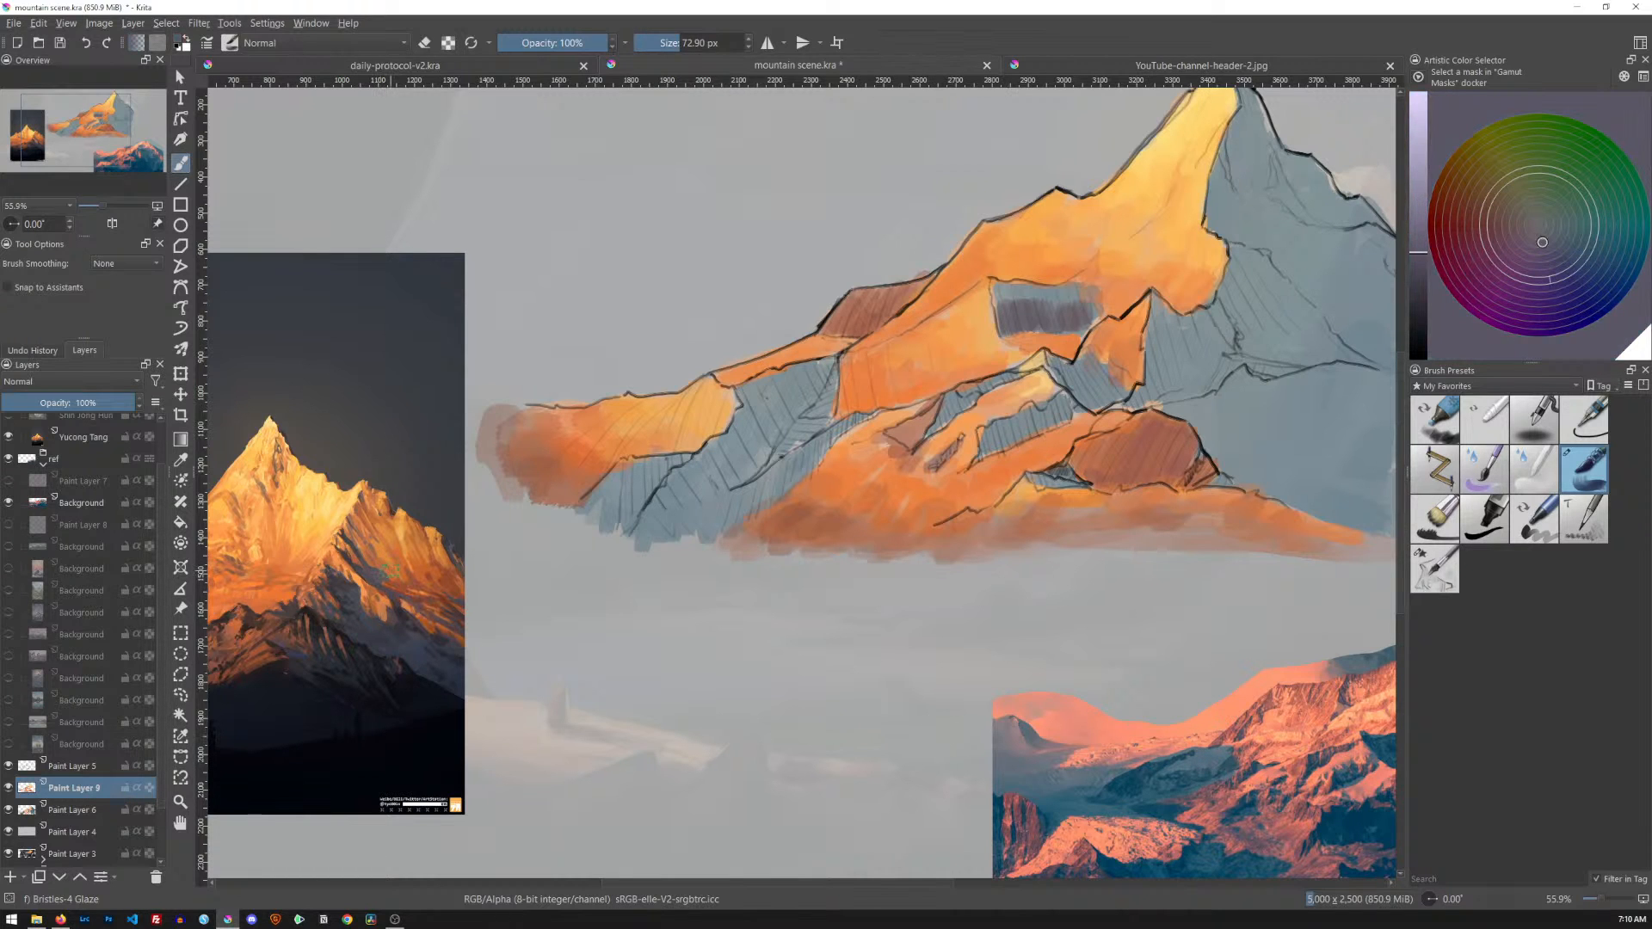
{"action": "left_click", "coordinate": [1208, 754], "text": "ctrl"}
{"action": "left_click", "coordinate": [1009, 301]}
{"action": "mouse_move", "coordinate": [995, 287]}
{"action": "left_mouse_down"}
{"action": "mouse_move", "coordinate": [1000, 313]}
{"action": "mouse_move", "coordinate": [1018, 289]}
{"action": "left_mouse_up"}
Reduce the brush to about 52 px, refine the shadow patch's left edge with blue from the sunset photo, and sample its pinkish gray
{"action": "key", "text": "bracketleft"}
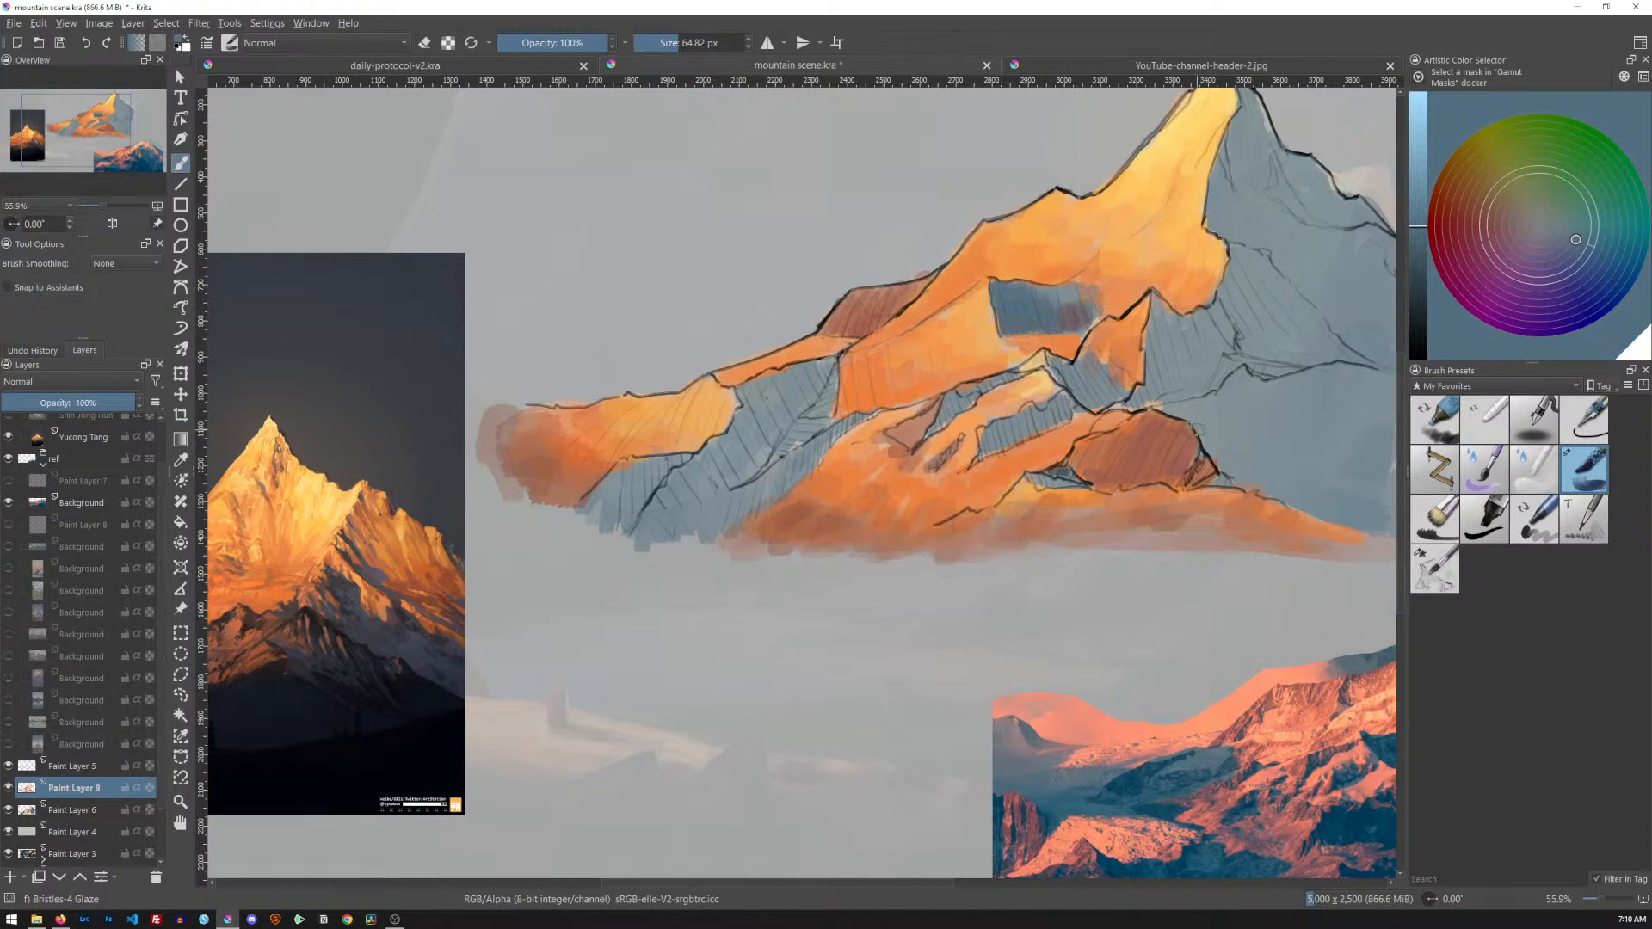
{"action": "left_click_drag", "start_coordinate": [1253, 664], "coordinate": [919, 603]}
{"action": "key", "text": "t"}
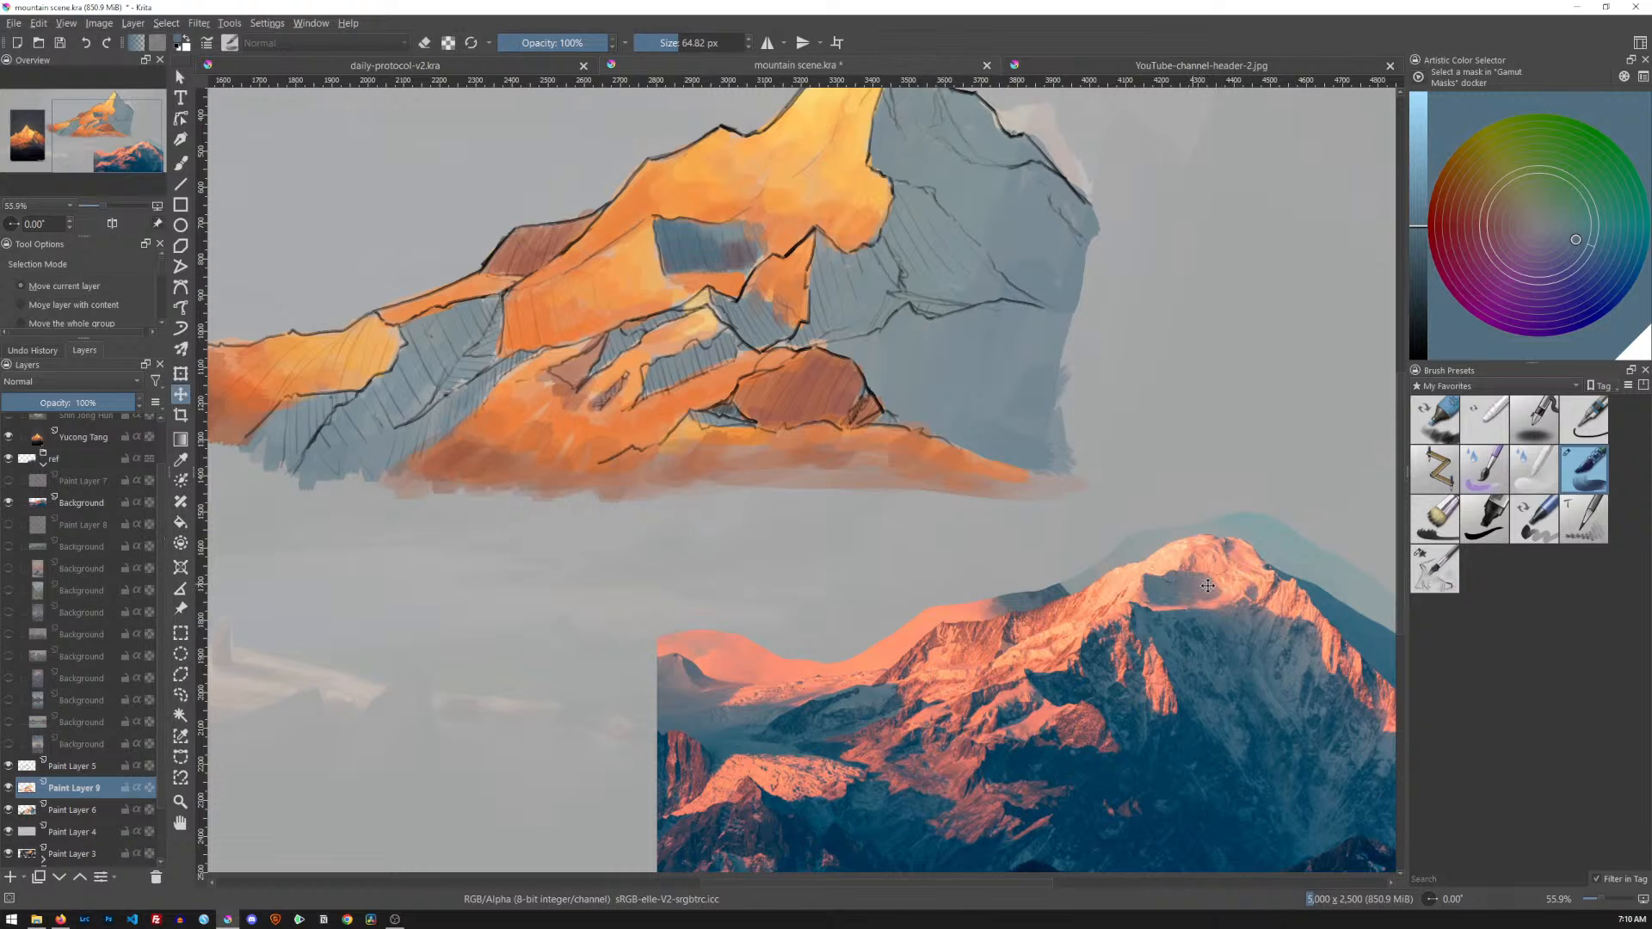
{"action": "key", "text": "b"}
{"action": "left_click", "coordinate": [1150, 582], "text": "ctrl"}
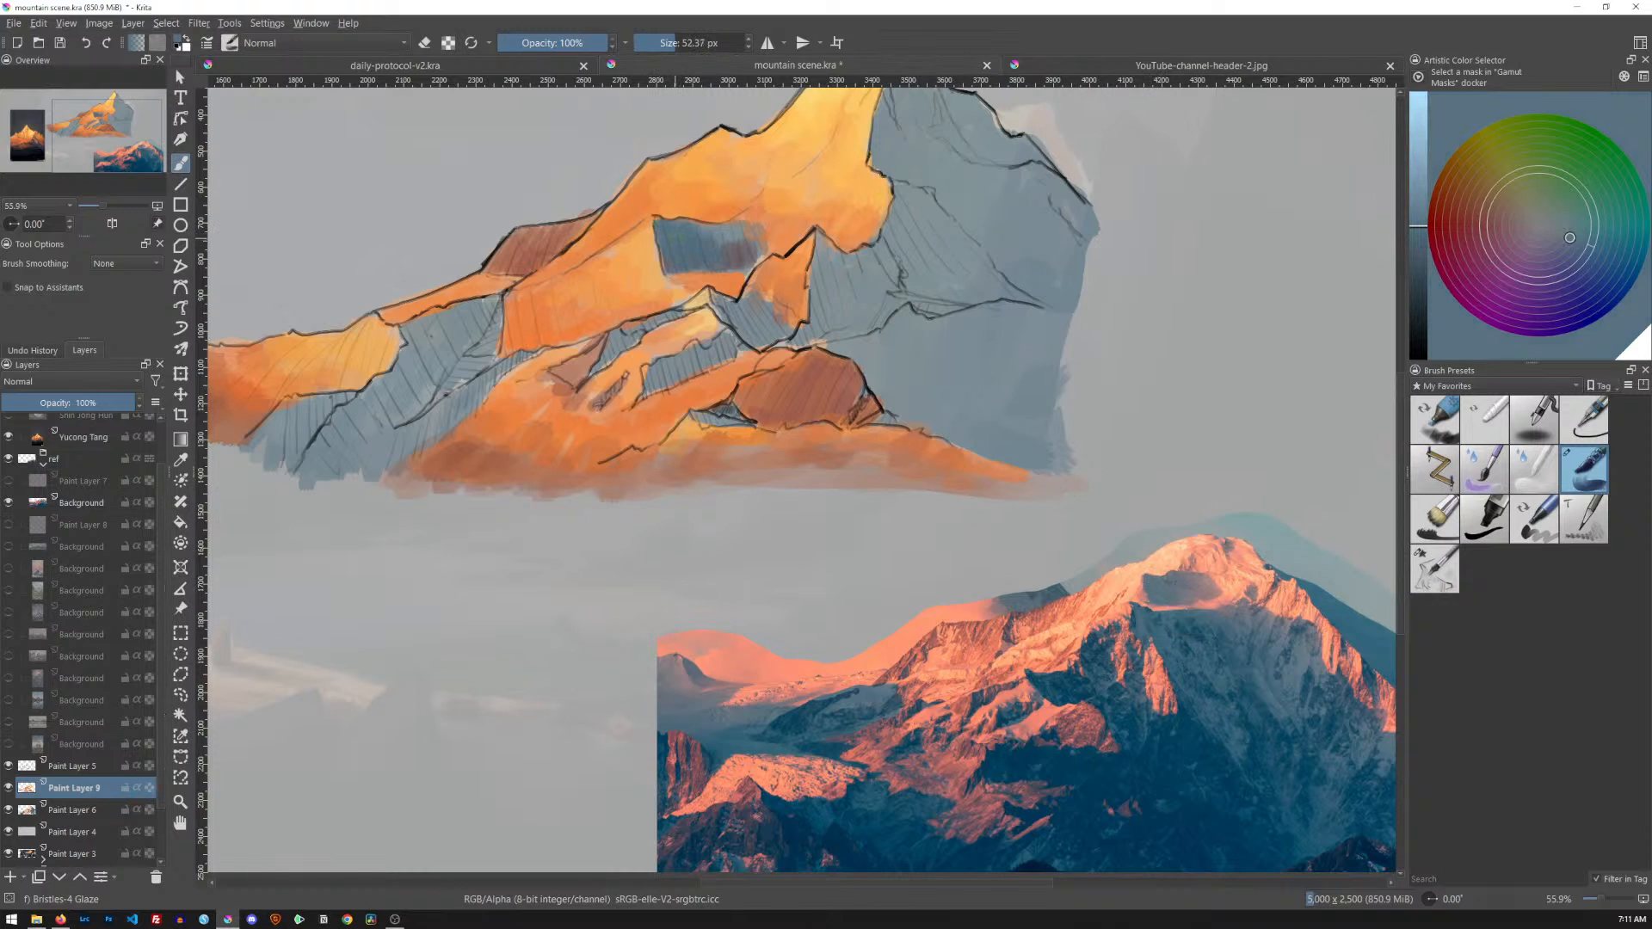
{"action": "left_click_drag", "start_coordinate": [655, 225], "coordinate": [660, 246]}
{"action": "left_click", "coordinate": [1209, 586], "text": "ctrl"}
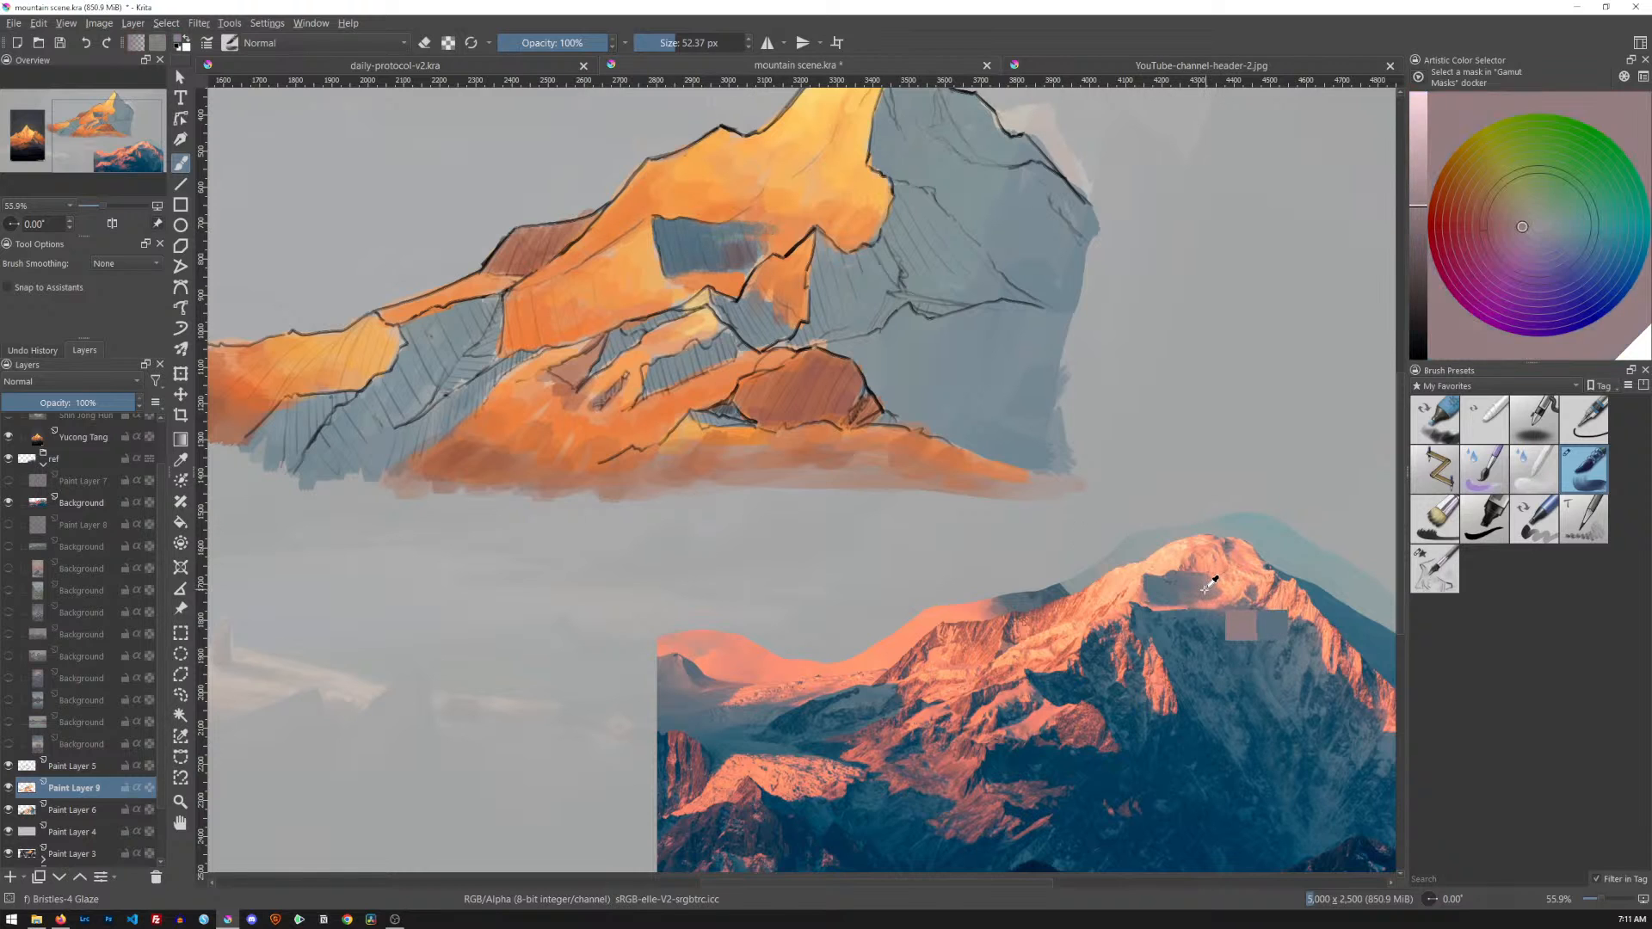
{"action": "left_click_drag", "start_coordinate": [1203, 591], "coordinate": [1204, 582]}
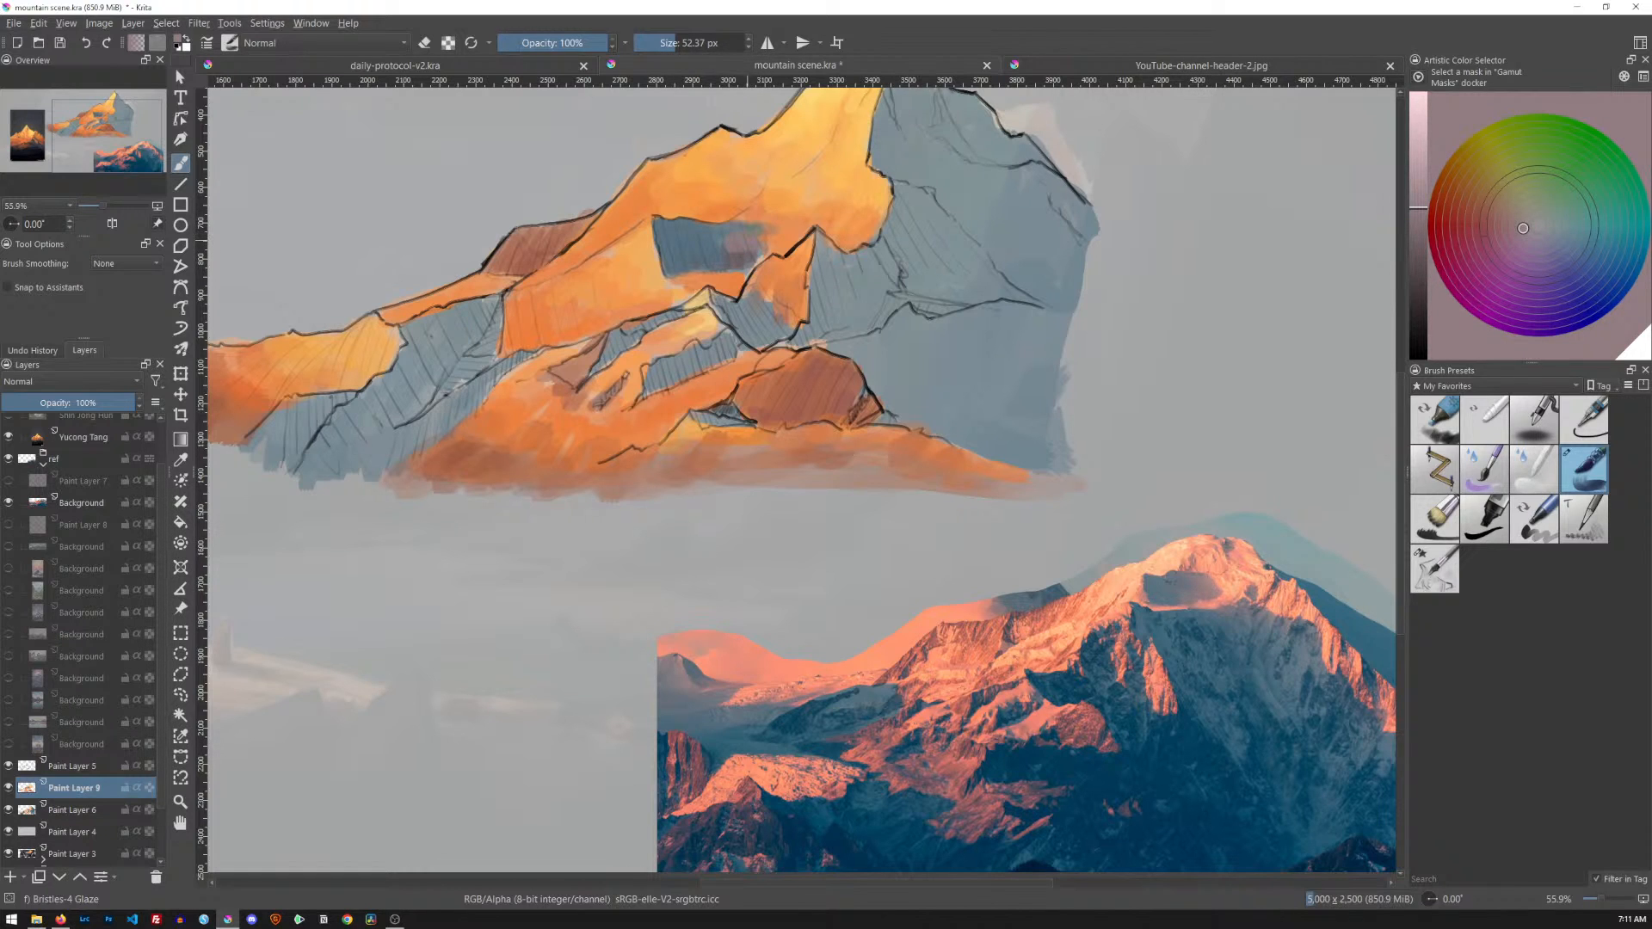
Lower the opacity of the sketch lines on Paint Layer 5 to 63% and return to the mountain's color layer
{"action": "left_click", "coordinate": [82, 766]}
{"action": "left_click_drag", "start_coordinate": [119, 409], "coordinate": [93, 404]}
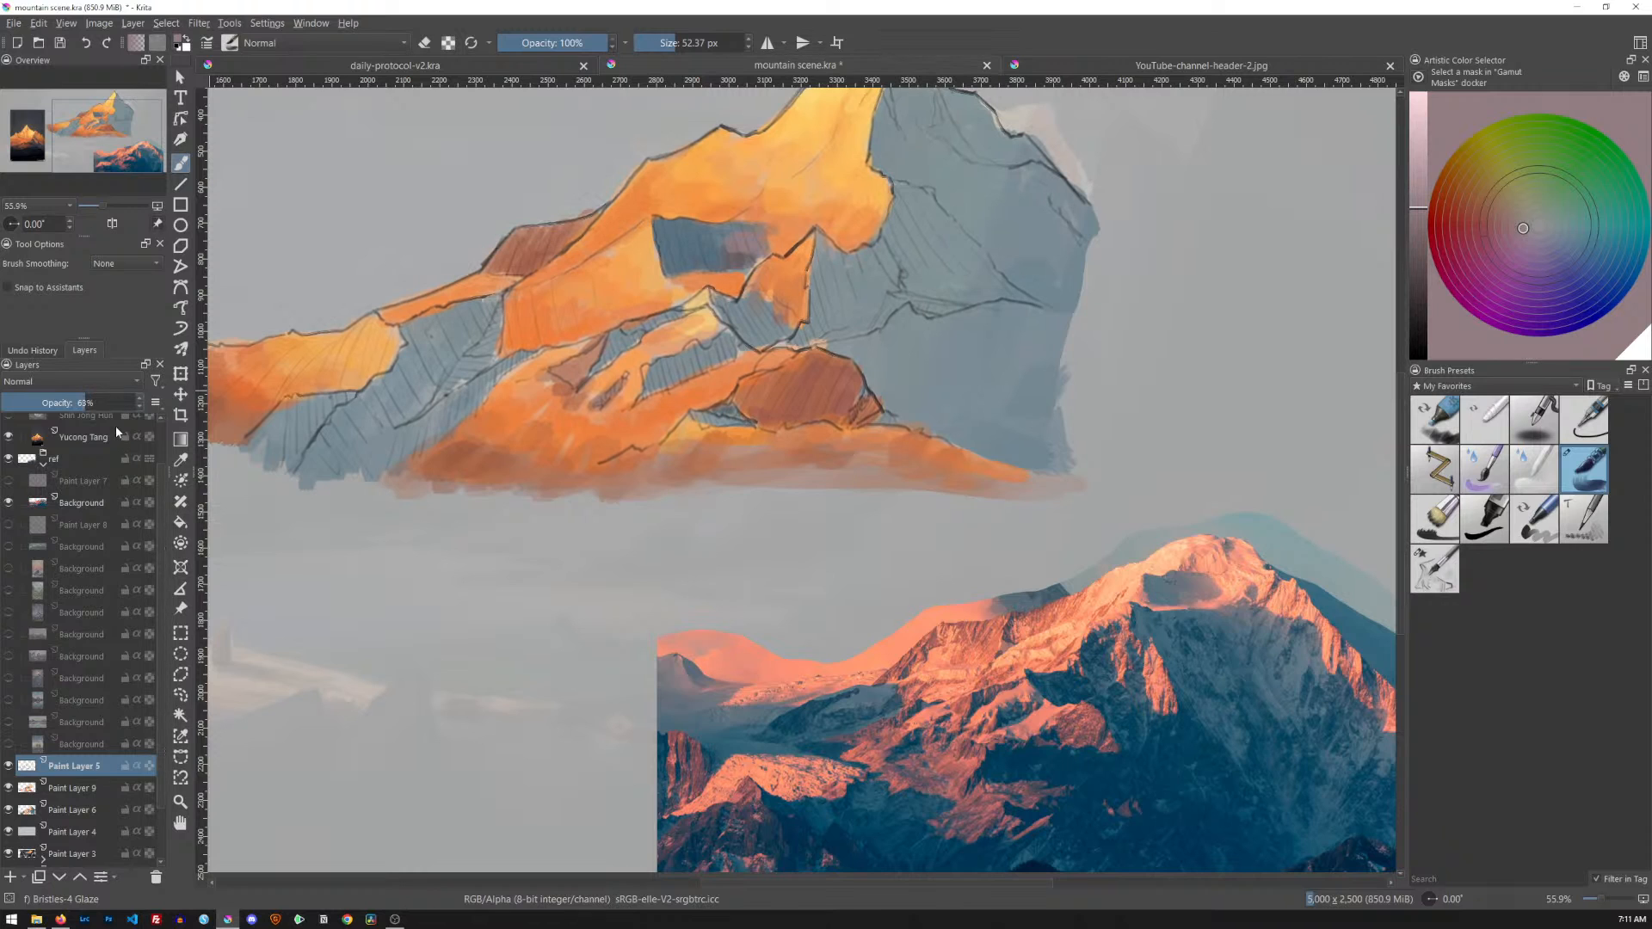
{"action": "left_click", "coordinate": [103, 788]}
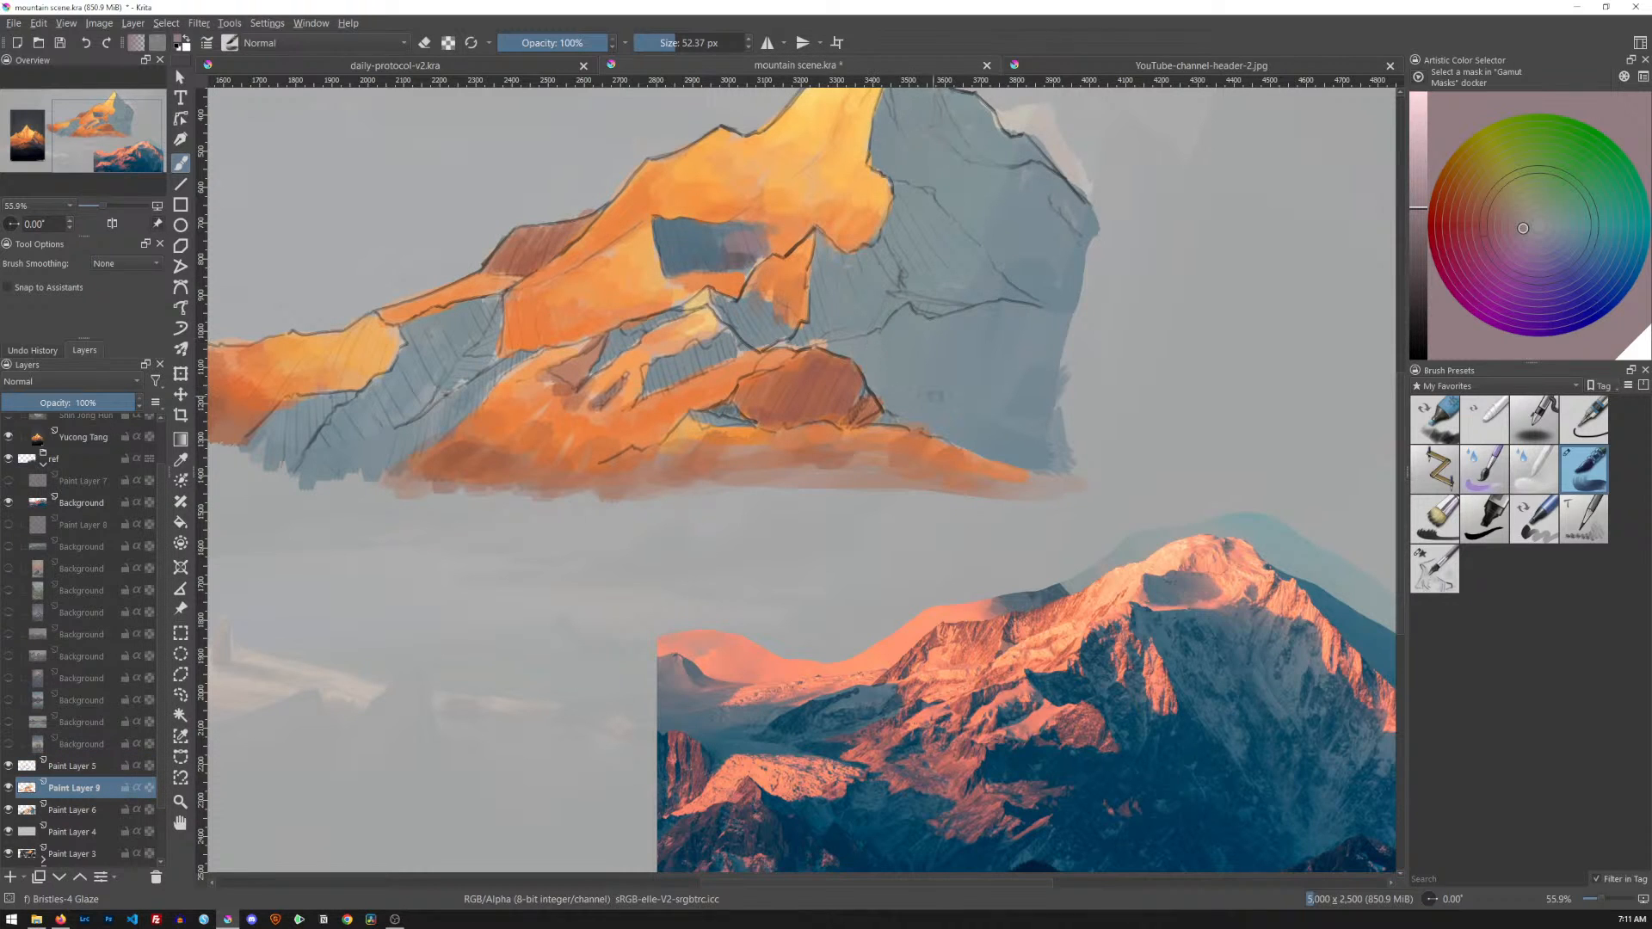
Blend the shadow patch's right part with pinkish gray and pink sampled from the sunset photo's summit, reducing the brush to about 37 px
{"action": "left_click", "coordinate": [1209, 589], "text": "ctrl"}
{"action": "mouse_move", "coordinate": [752, 257]}
{"action": "left_mouse_down"}
{"action": "mouse_move", "coordinate": [732, 259]}
{"action": "mouse_move", "coordinate": [751, 265]}
{"action": "left_mouse_up"}
{"action": "left_click", "coordinate": [1252, 637], "text": "ctrl"}
{"action": "left_click_drag", "start_coordinate": [941, 331], "coordinate": [928, 329], "text": "shift"}
{"action": "left_click_drag", "start_coordinate": [745, 270], "coordinate": [761, 262]}
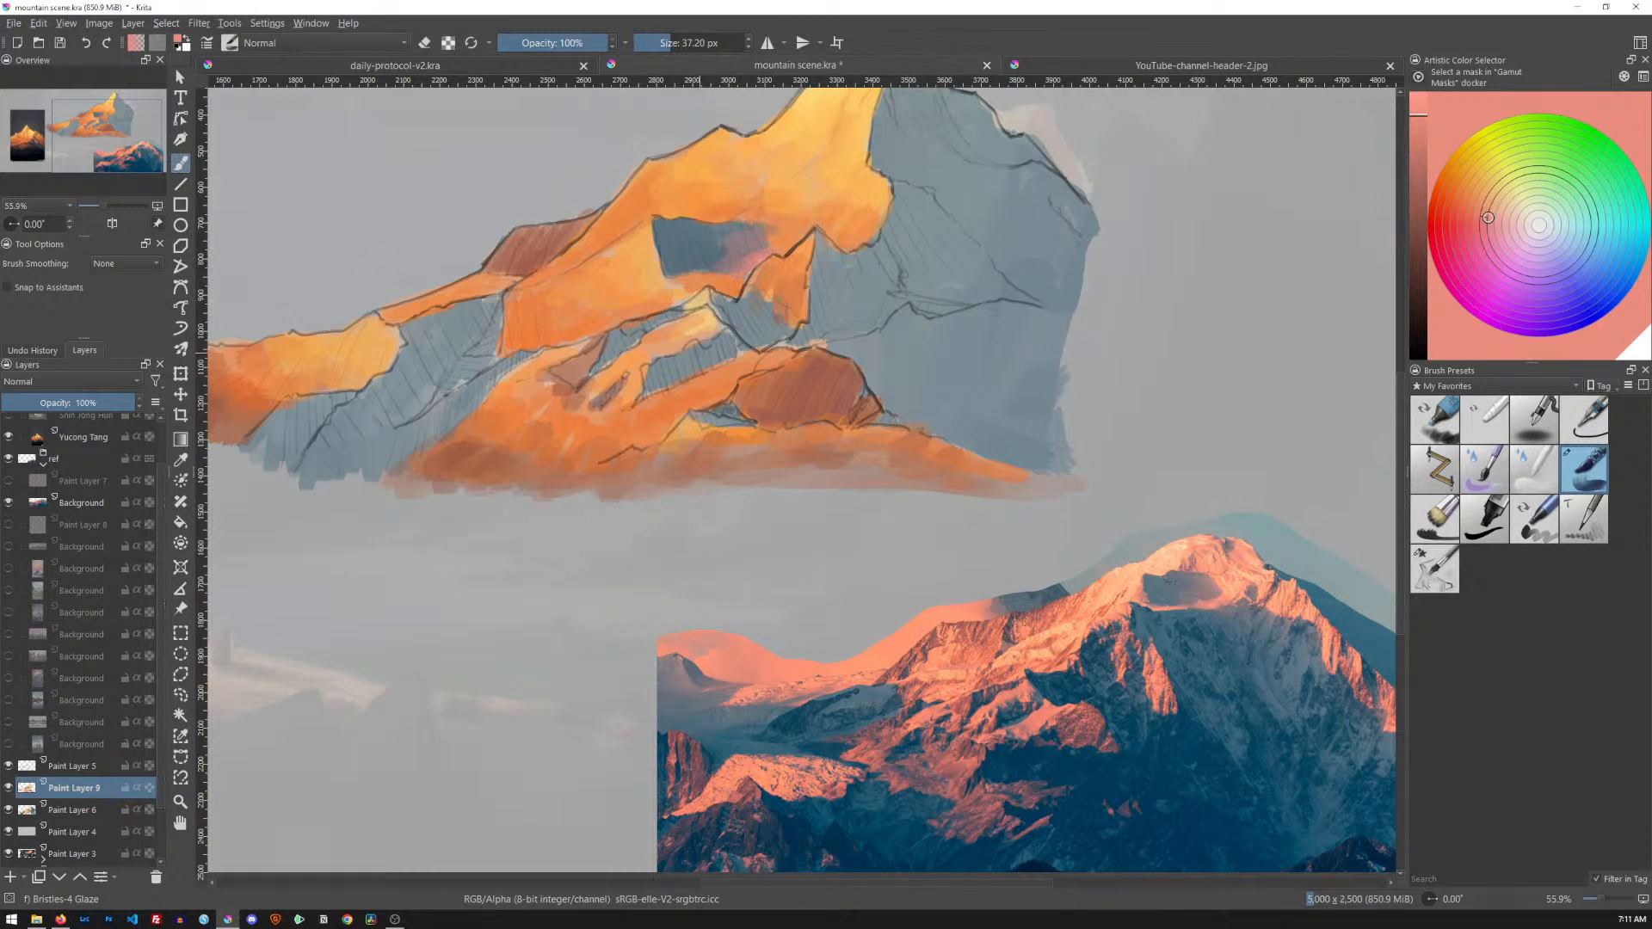
Sample peach and salmon pink from the sunset photo's lit summit and warm the right end of the shadow patch with them
{"action": "left_click", "coordinate": [1212, 594], "text": "ctrl"}
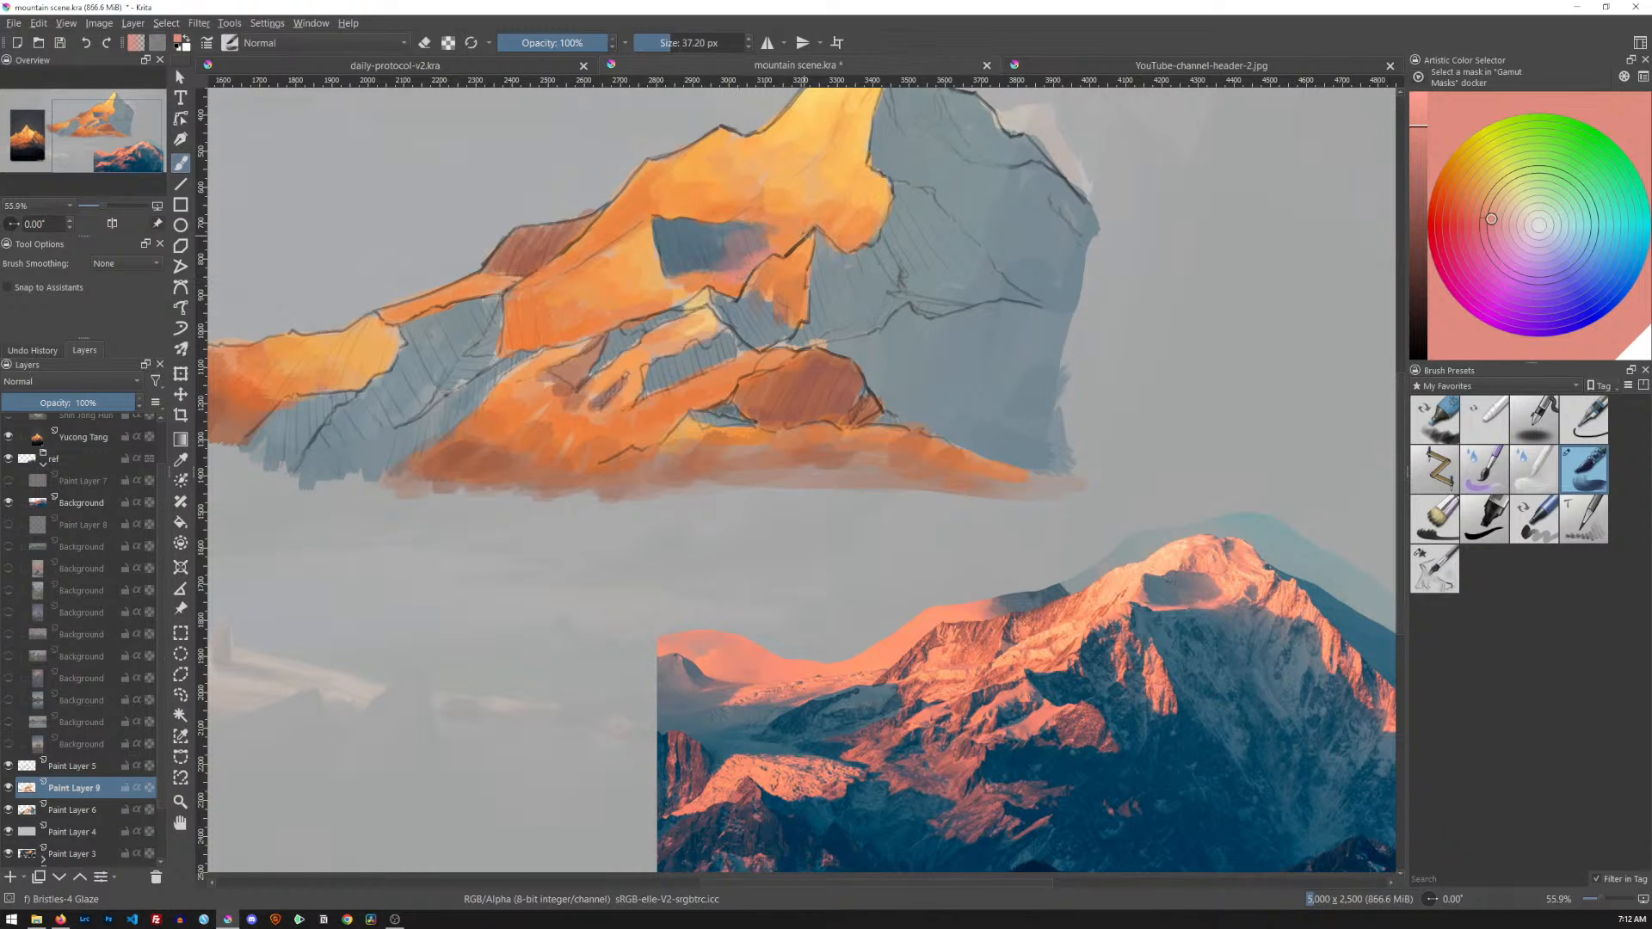
{"action": "left_click", "coordinate": [1241, 588], "text": "ctrl"}
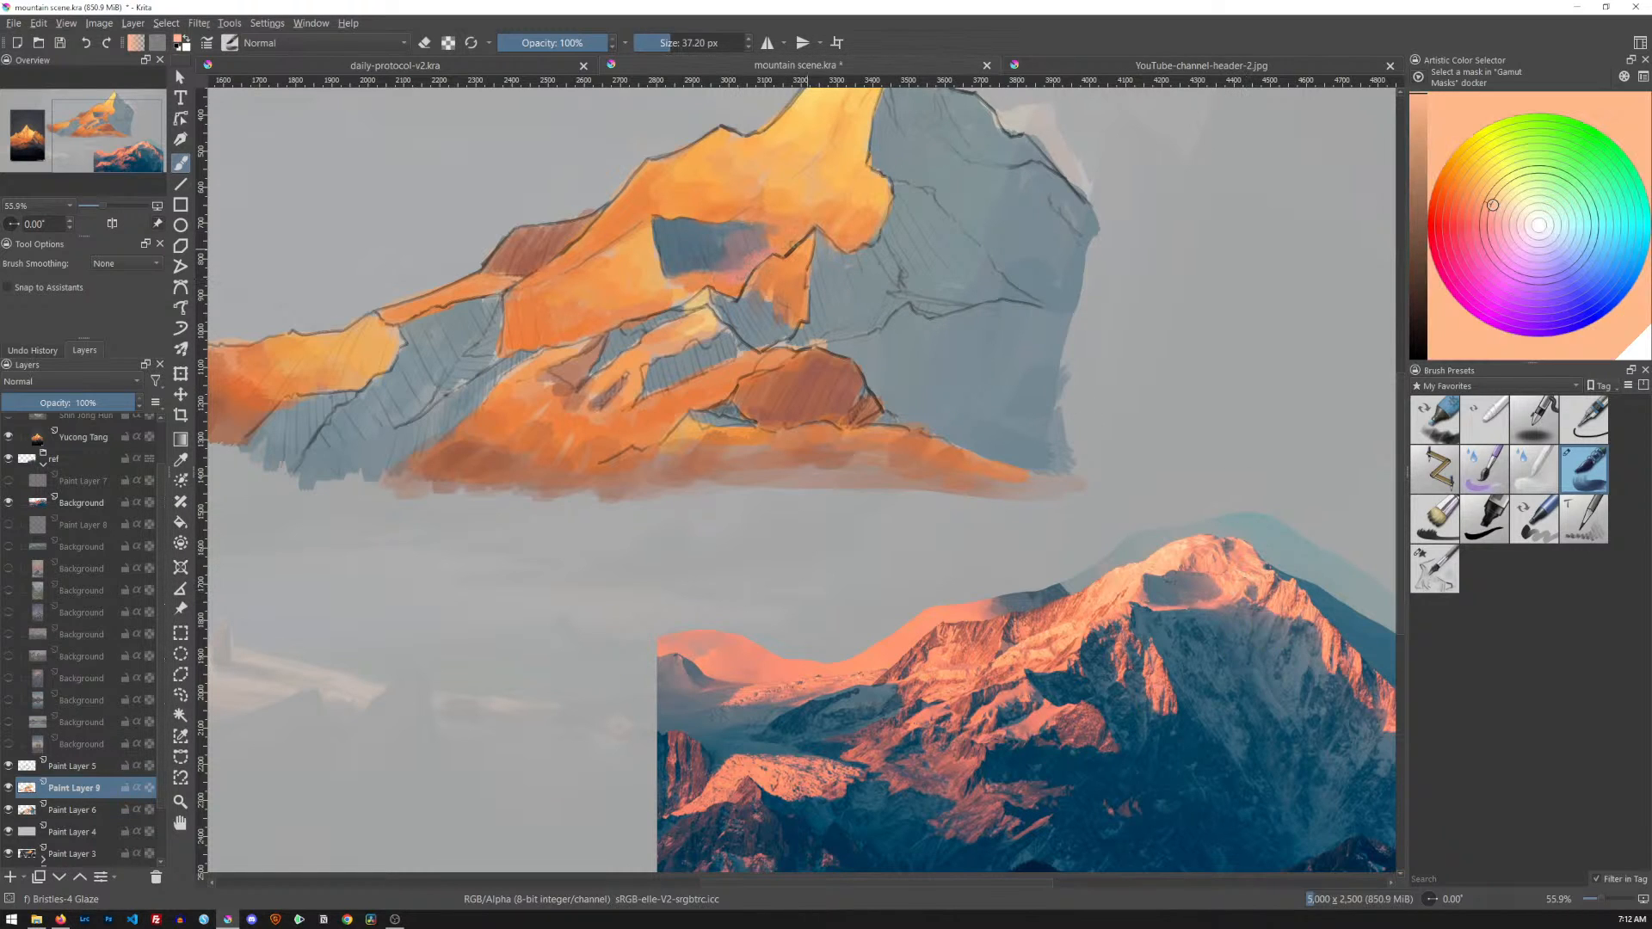
{"action": "left_click", "coordinate": [1242, 584], "text": "ctrl"}
{"action": "left_click", "coordinate": [1239, 589], "text": "ctrl"}
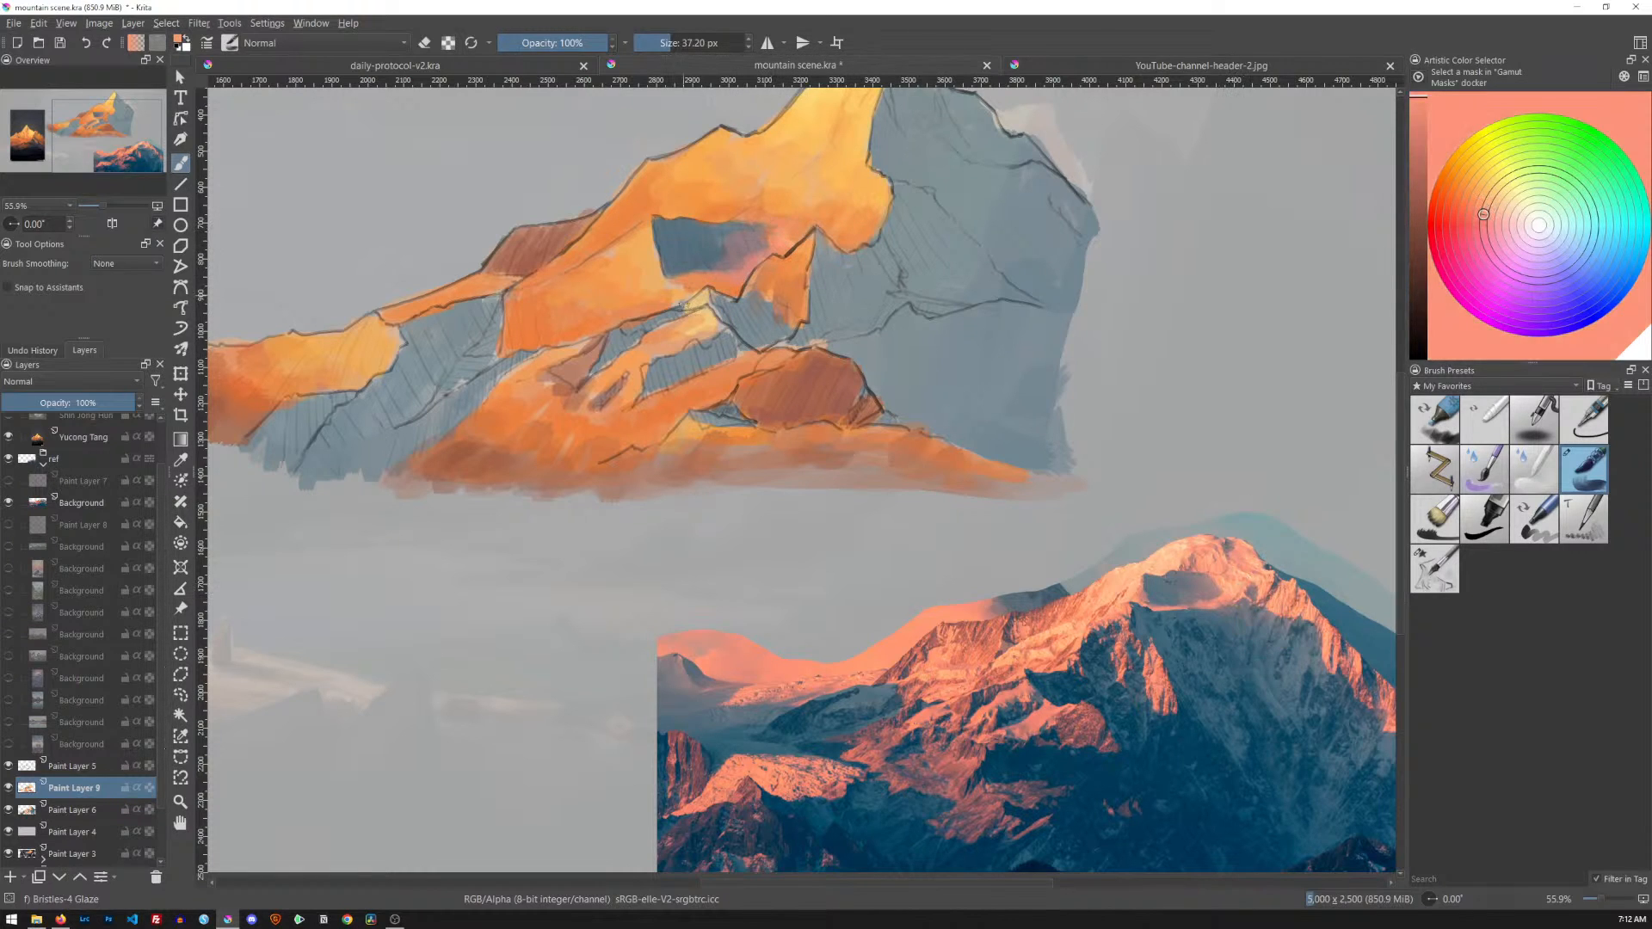
Sample grays, blue, reddish brown and salmon pink from the sunset photo and the mountain, and color the small orange peak below the shadow patch pink
{"action": "left_click", "coordinate": [1226, 606], "text": "ctrl"}
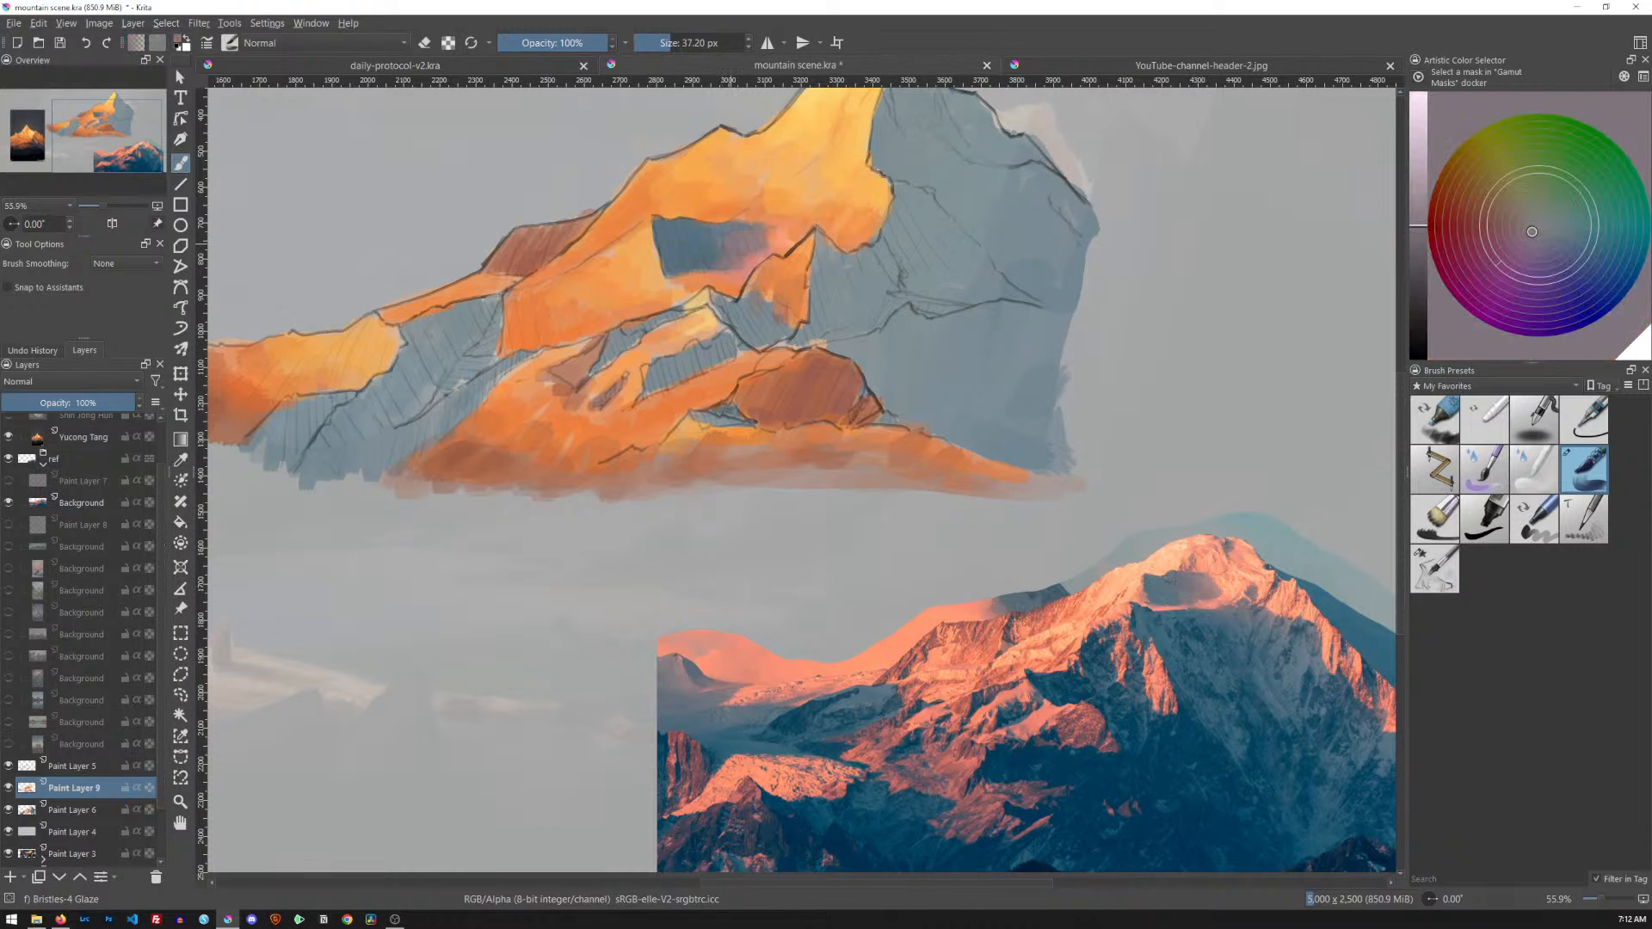
{"action": "left_click", "coordinate": [1235, 628], "text": "ctrl"}
{"action": "left_click", "coordinate": [897, 367], "text": "ctrl"}
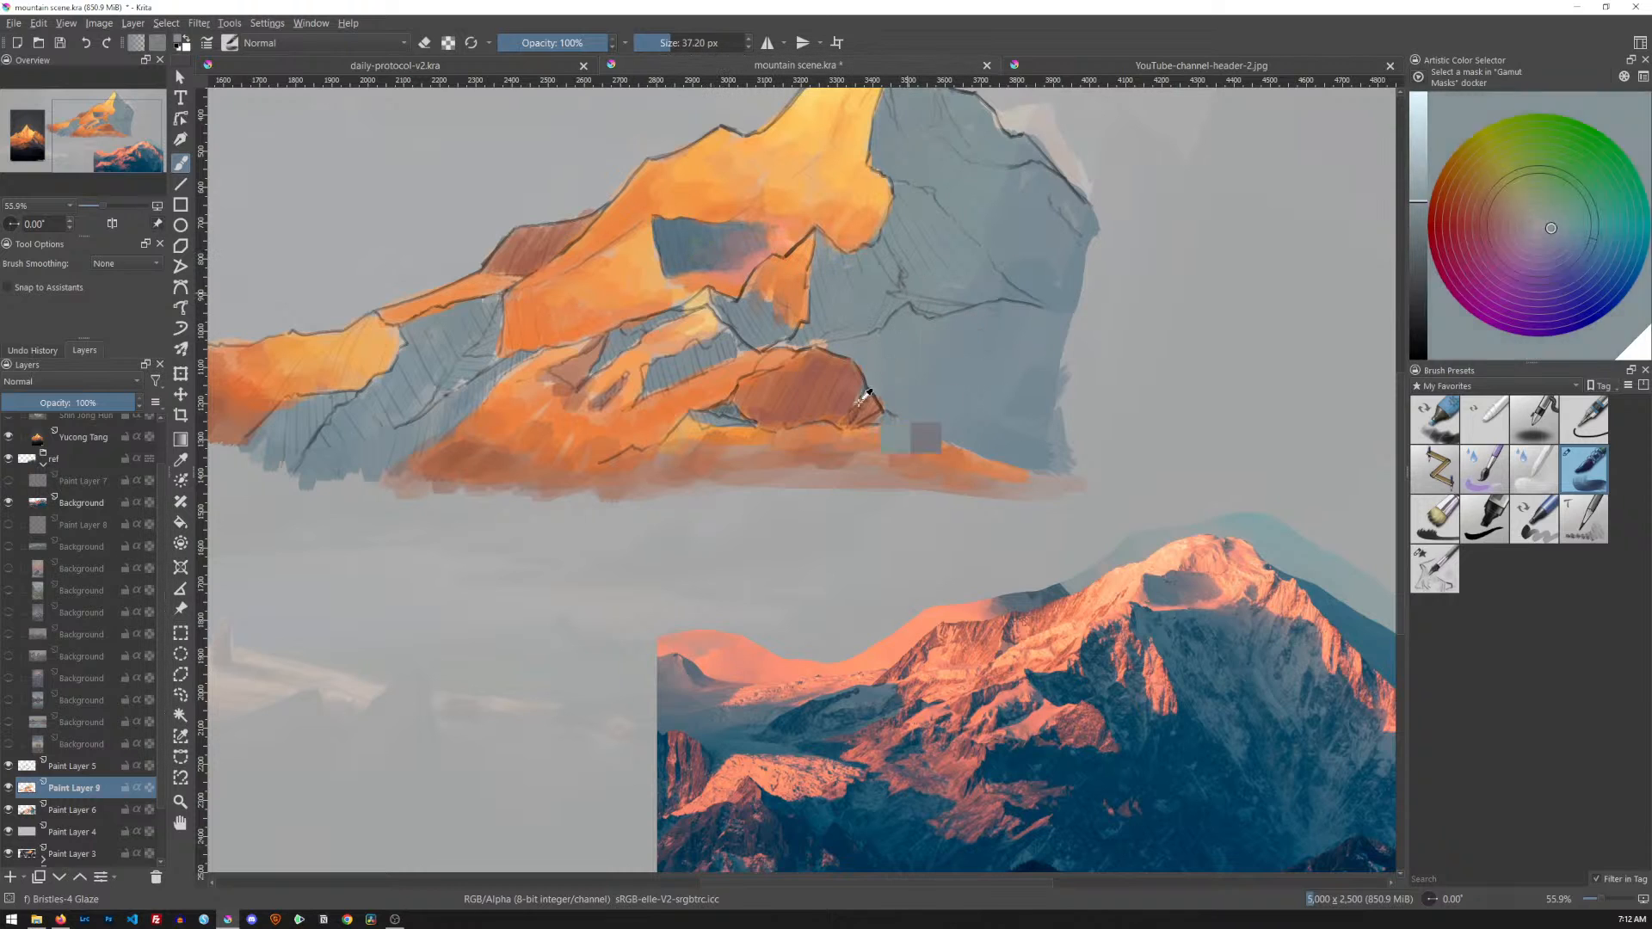
{"action": "mouse_move", "coordinate": [913, 365]}
{"action": "left_mouse_down"}
{"action": "mouse_move", "coordinate": [865, 458]}
{"action": "mouse_move", "coordinate": [942, 355]}
{"action": "left_mouse_up"}
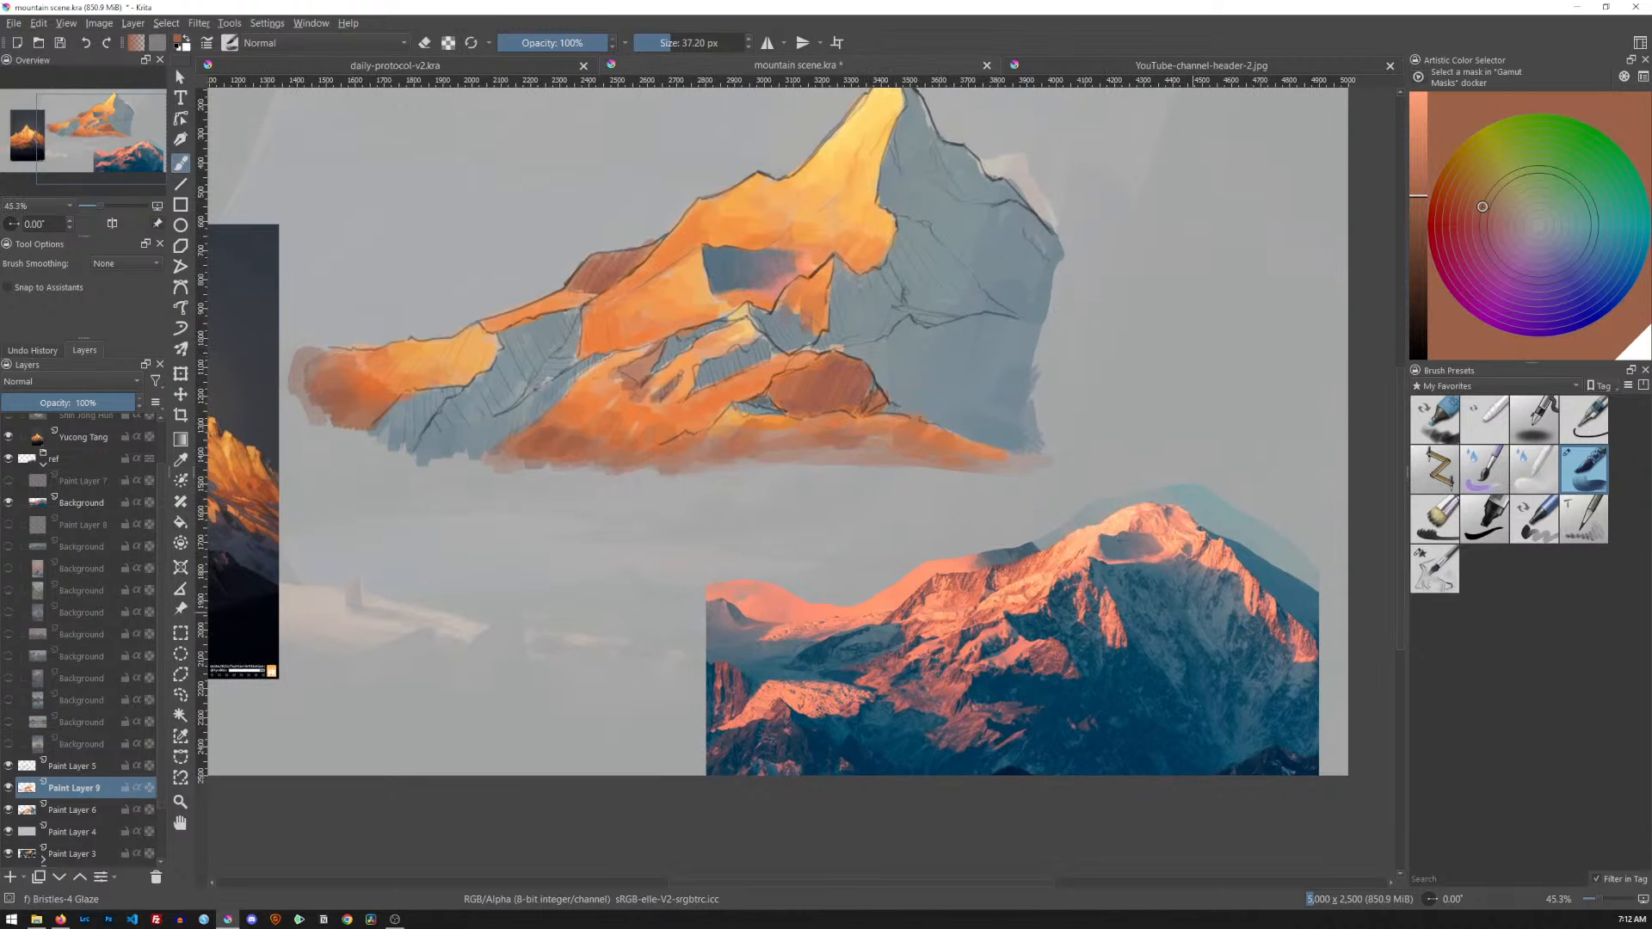
{"action": "left_click", "coordinate": [1098, 534], "text": "ctrl"}
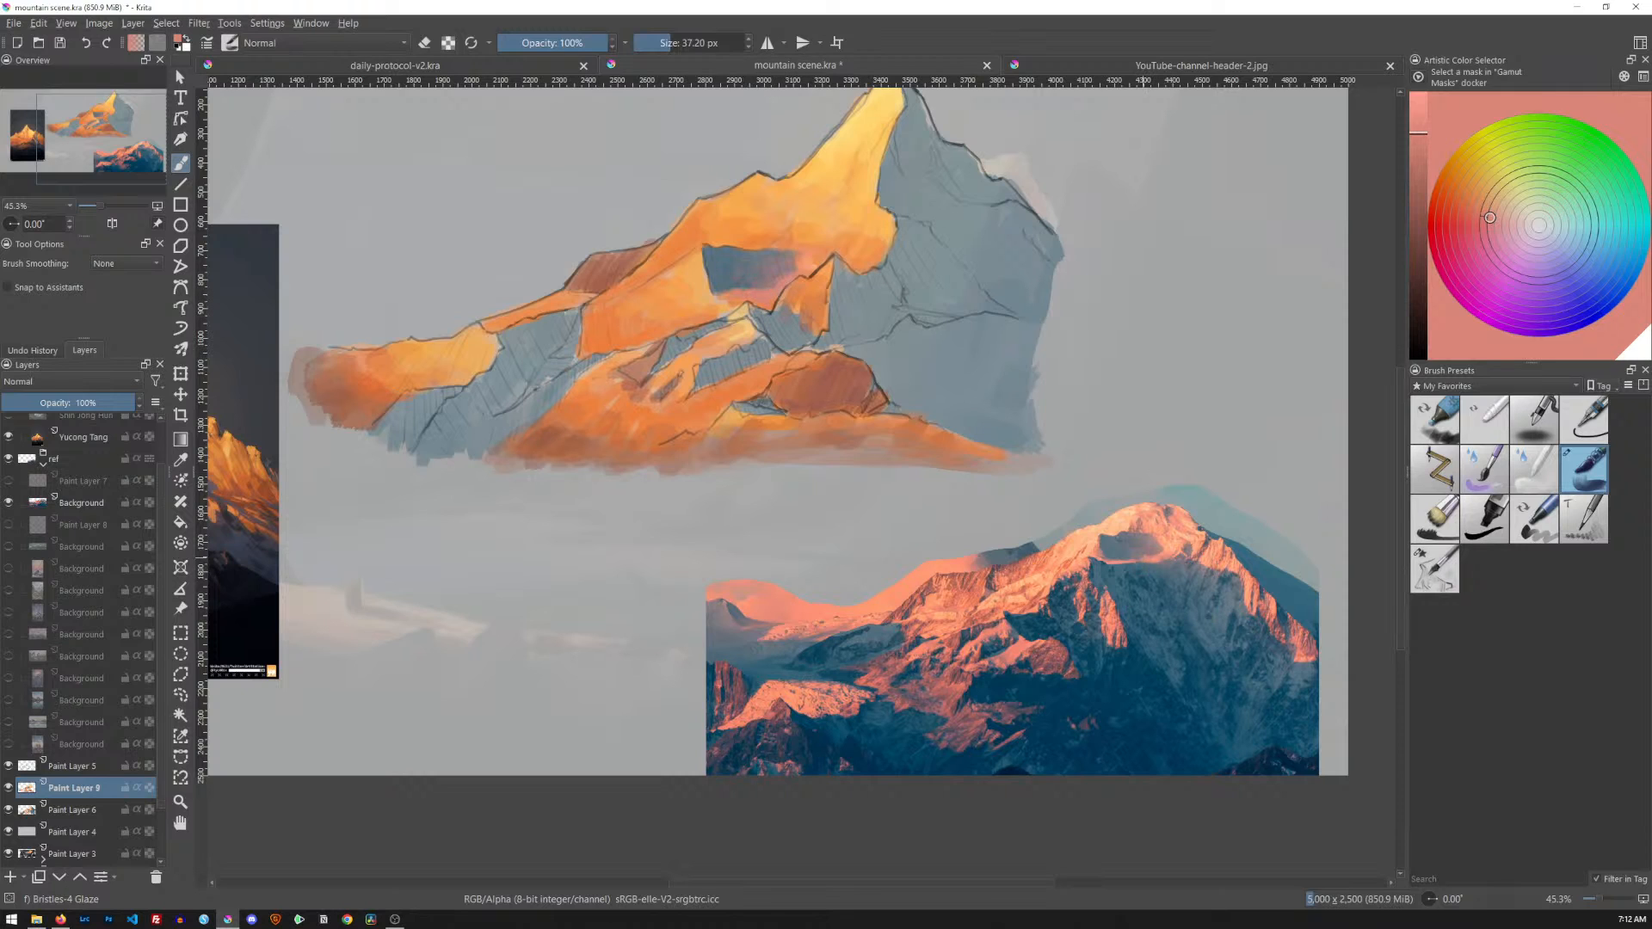
{"action": "left_click", "coordinate": [1123, 550], "text": "ctrl"}
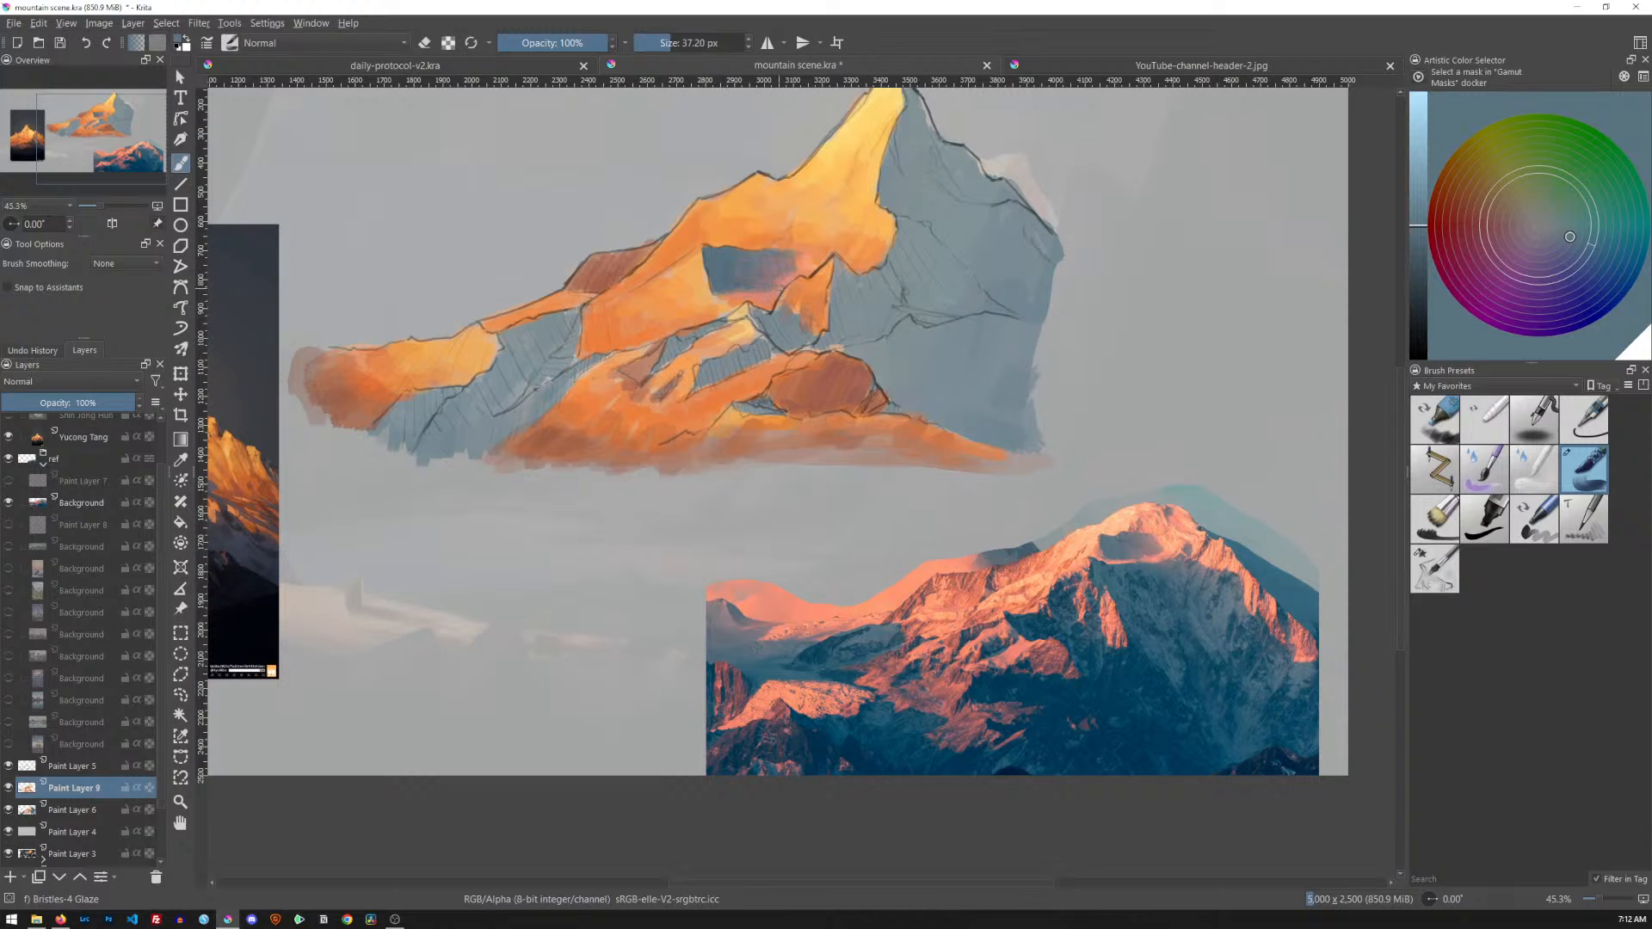
{"action": "left_click", "coordinate": [1201, 592], "text": "ctrl"}
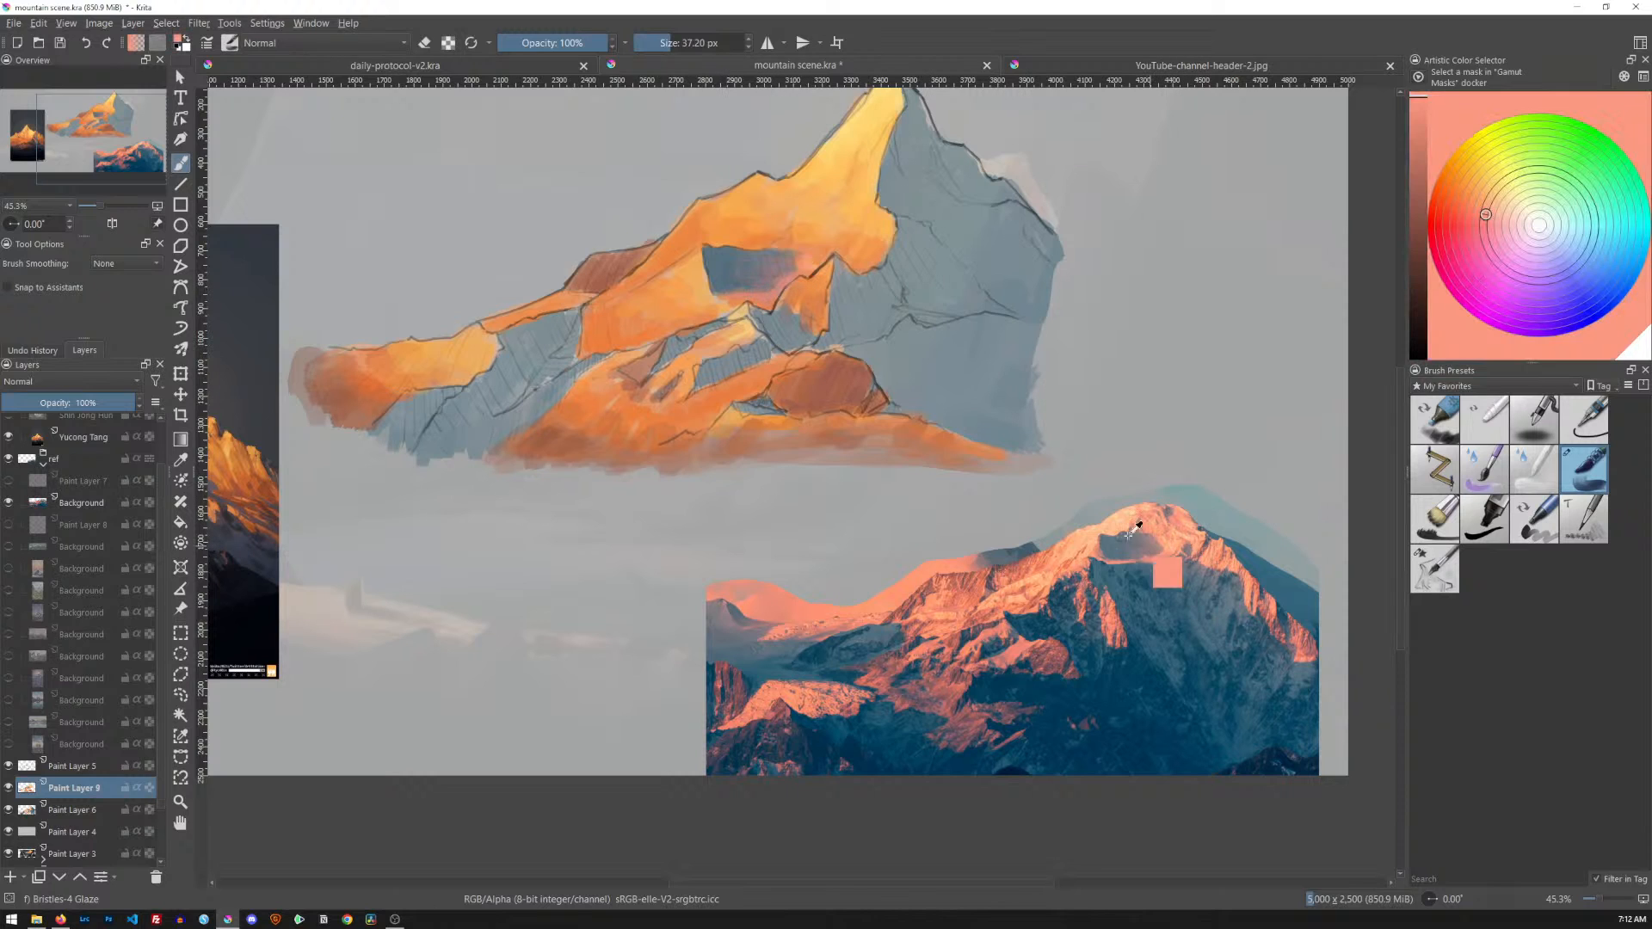
{"action": "mouse_move", "coordinate": [782, 294]}
{"action": "left_mouse_down"}
{"action": "mouse_move", "coordinate": [821, 317]}
{"action": "mouse_move", "coordinate": [806, 289]}
{"action": "left_mouse_up"}
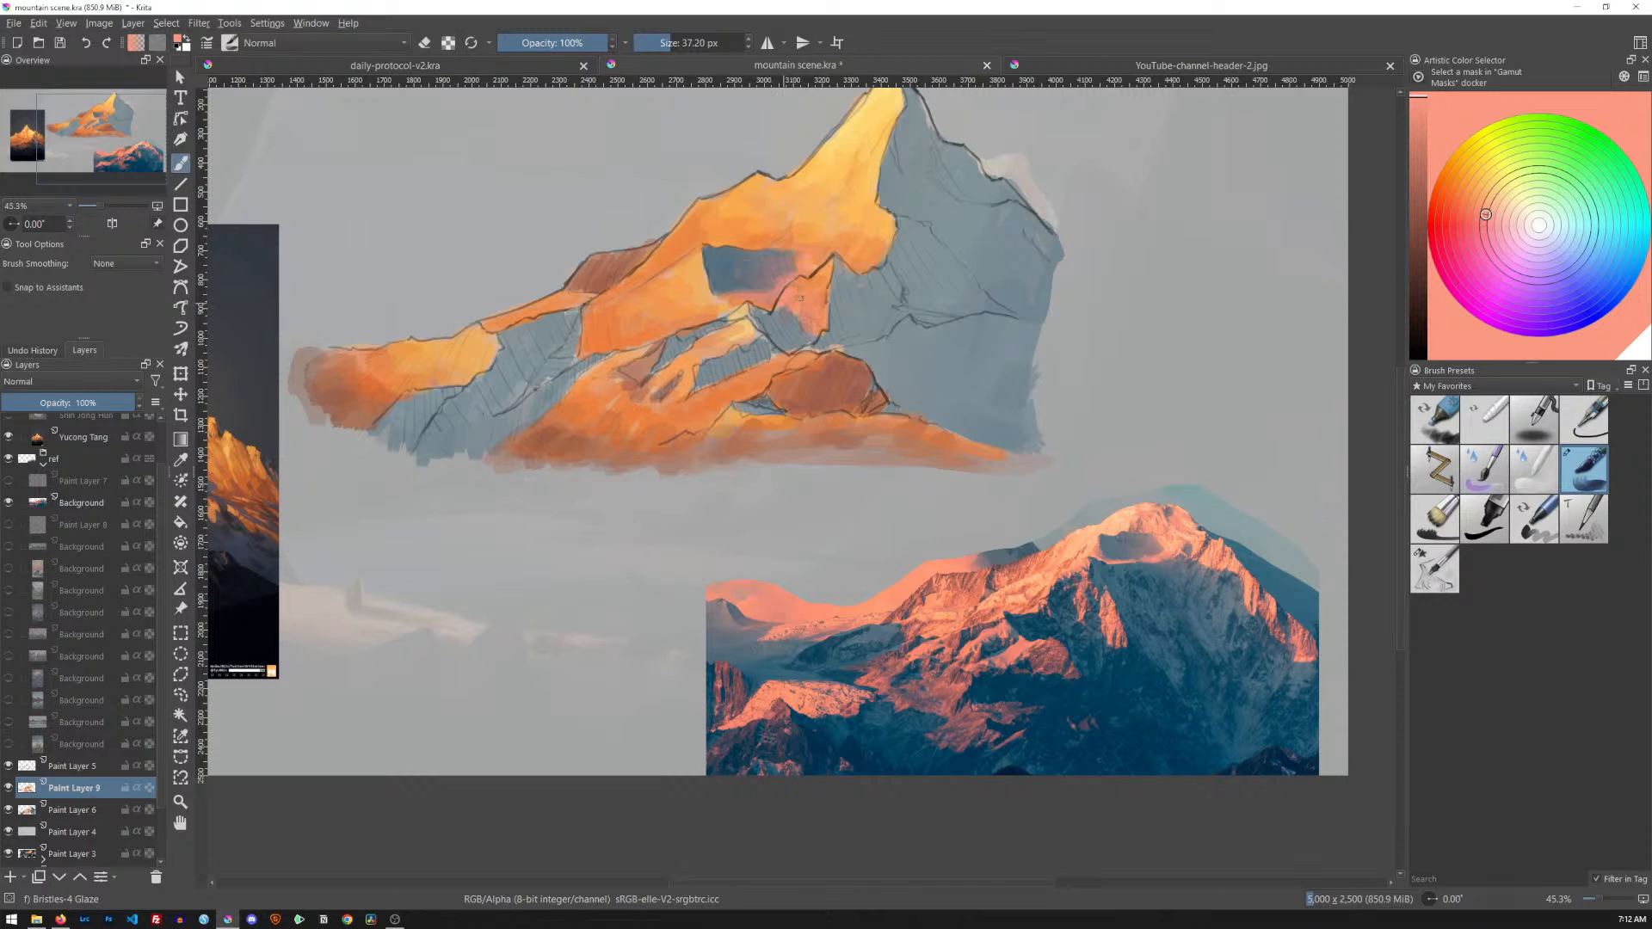
Sample a brighter salmon and a light peach from the sunset photo's summit and add them to the small pink peak
{"action": "left_click", "coordinate": [1114, 585], "text": "ctrl"}
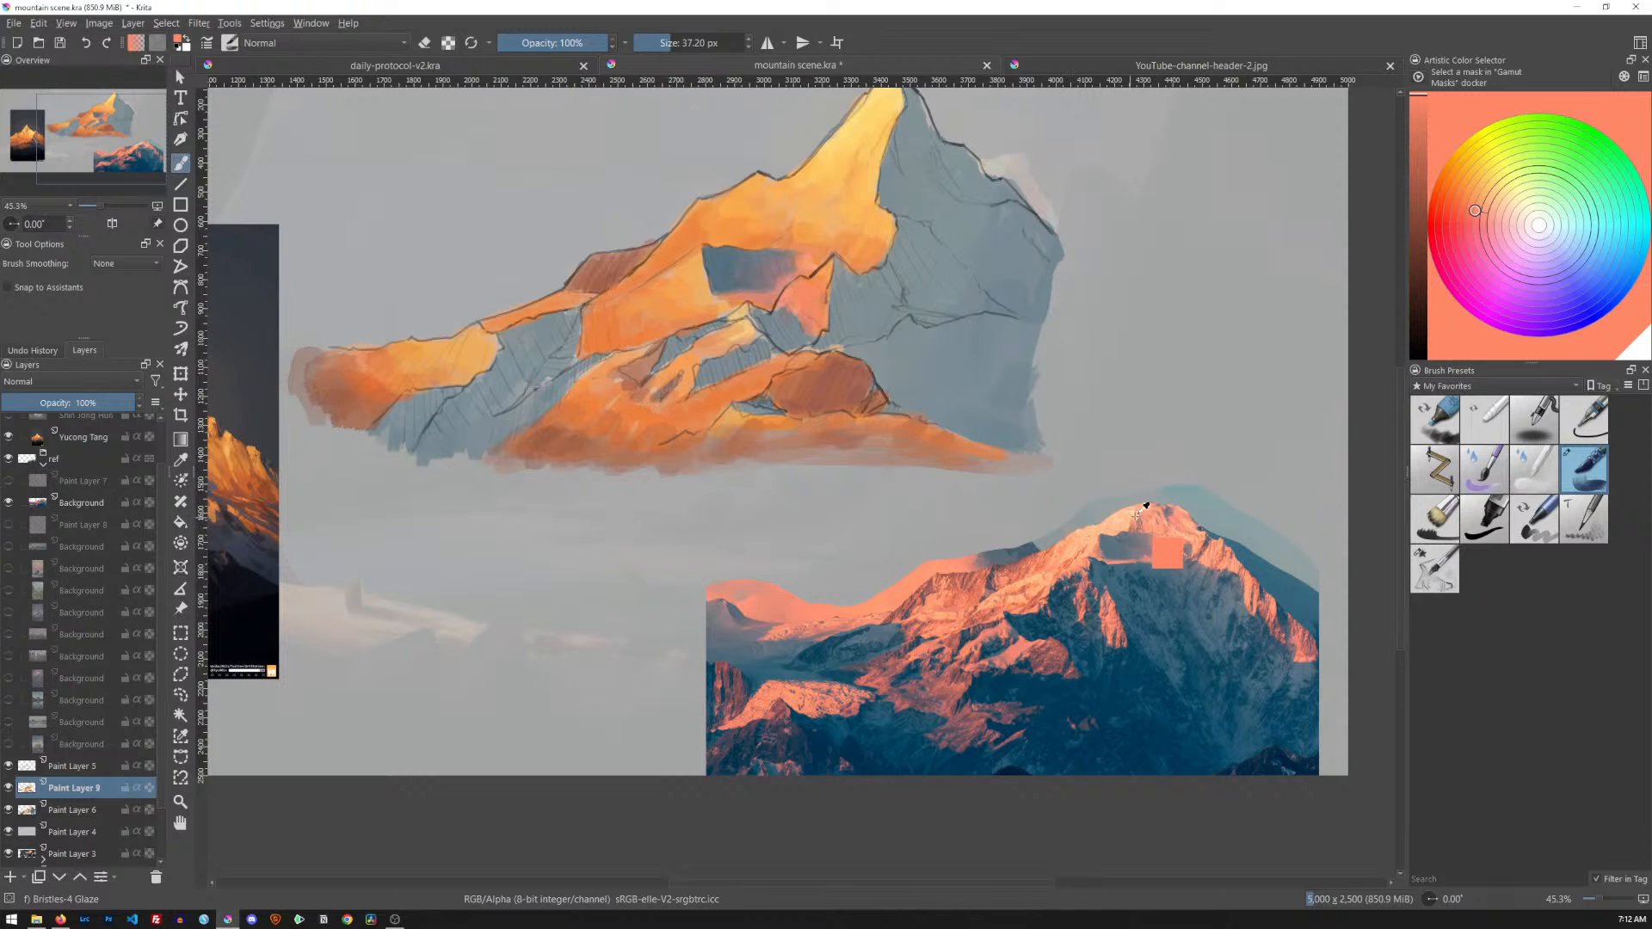
{"action": "left_click", "coordinate": [1206, 582], "text": "ctrl"}
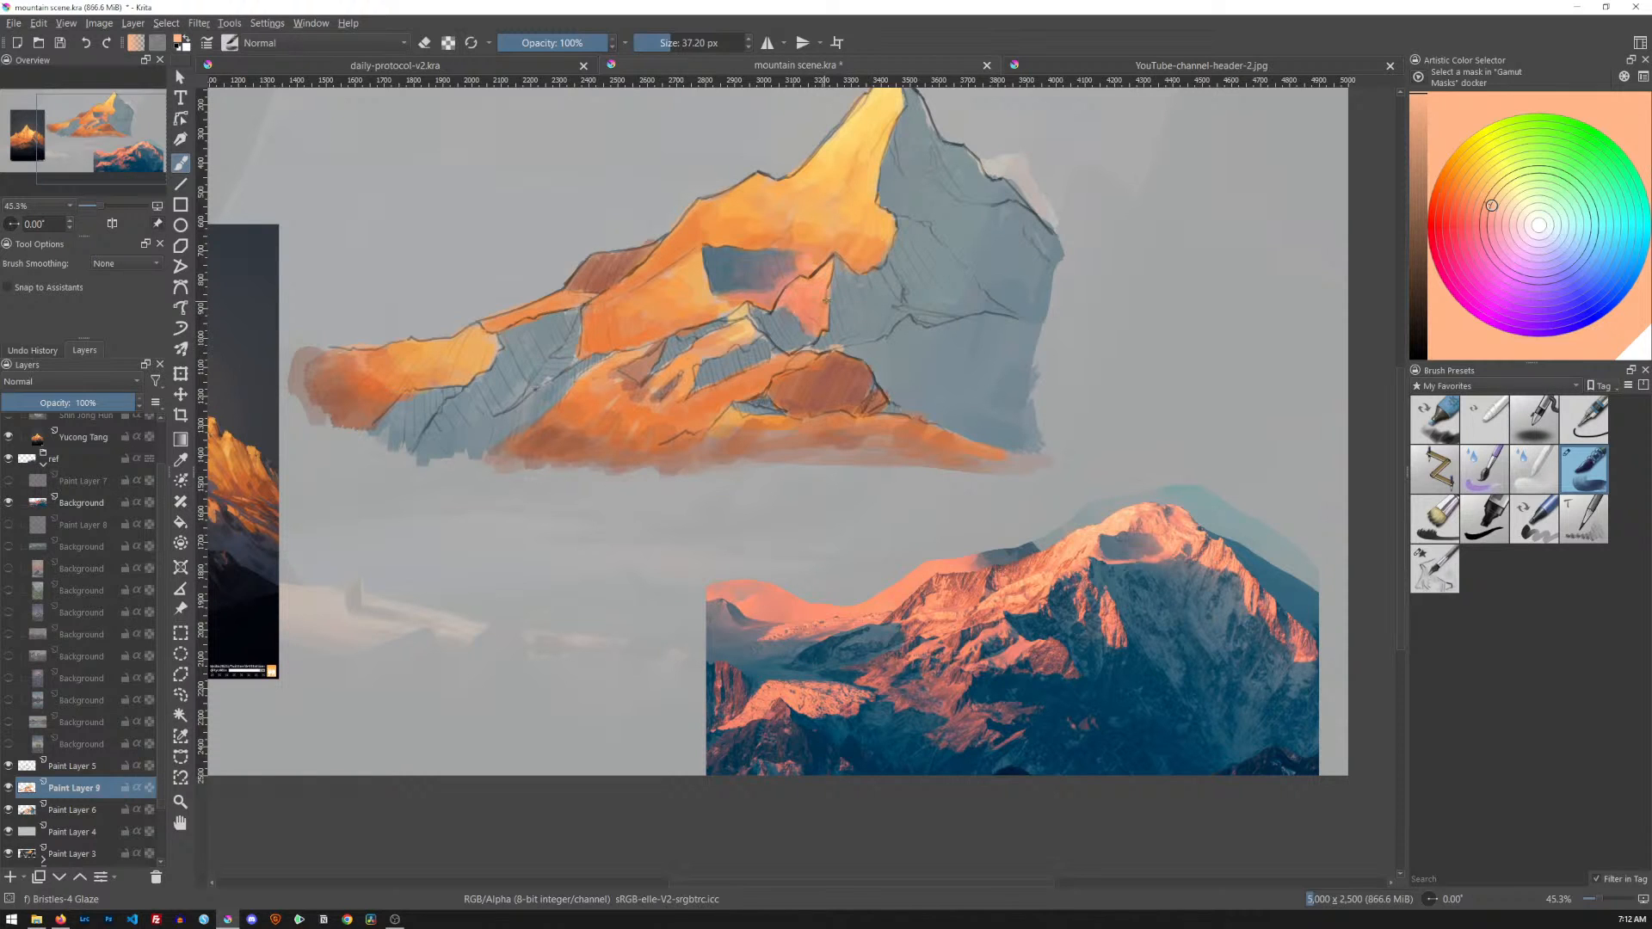
{"action": "mouse_move", "coordinate": [1028, 323]}
{"action": "left_mouse_down"}
{"action": "mouse_move", "coordinate": [992, 398]}
{"action": "mouse_move", "coordinate": [1056, 335]}
{"action": "left_mouse_up"}
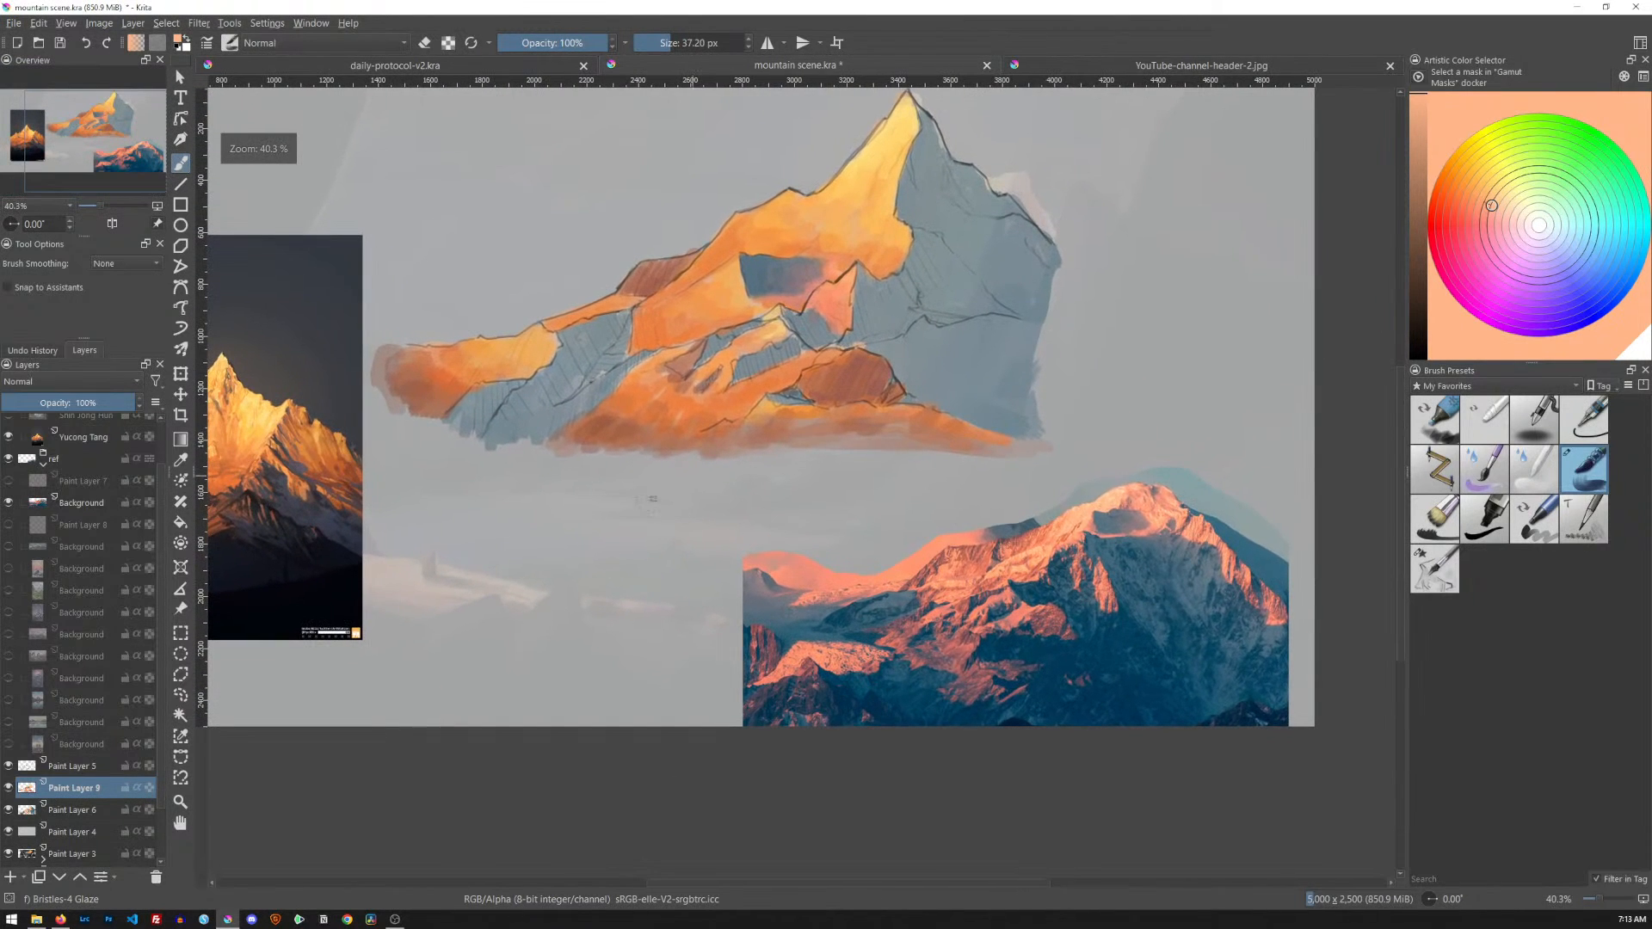
Reduce the sketch lines on Paint Layer 5 further to 31% opacity and reselect the mountain's color layer
{"action": "left_click", "coordinate": [102, 767]}
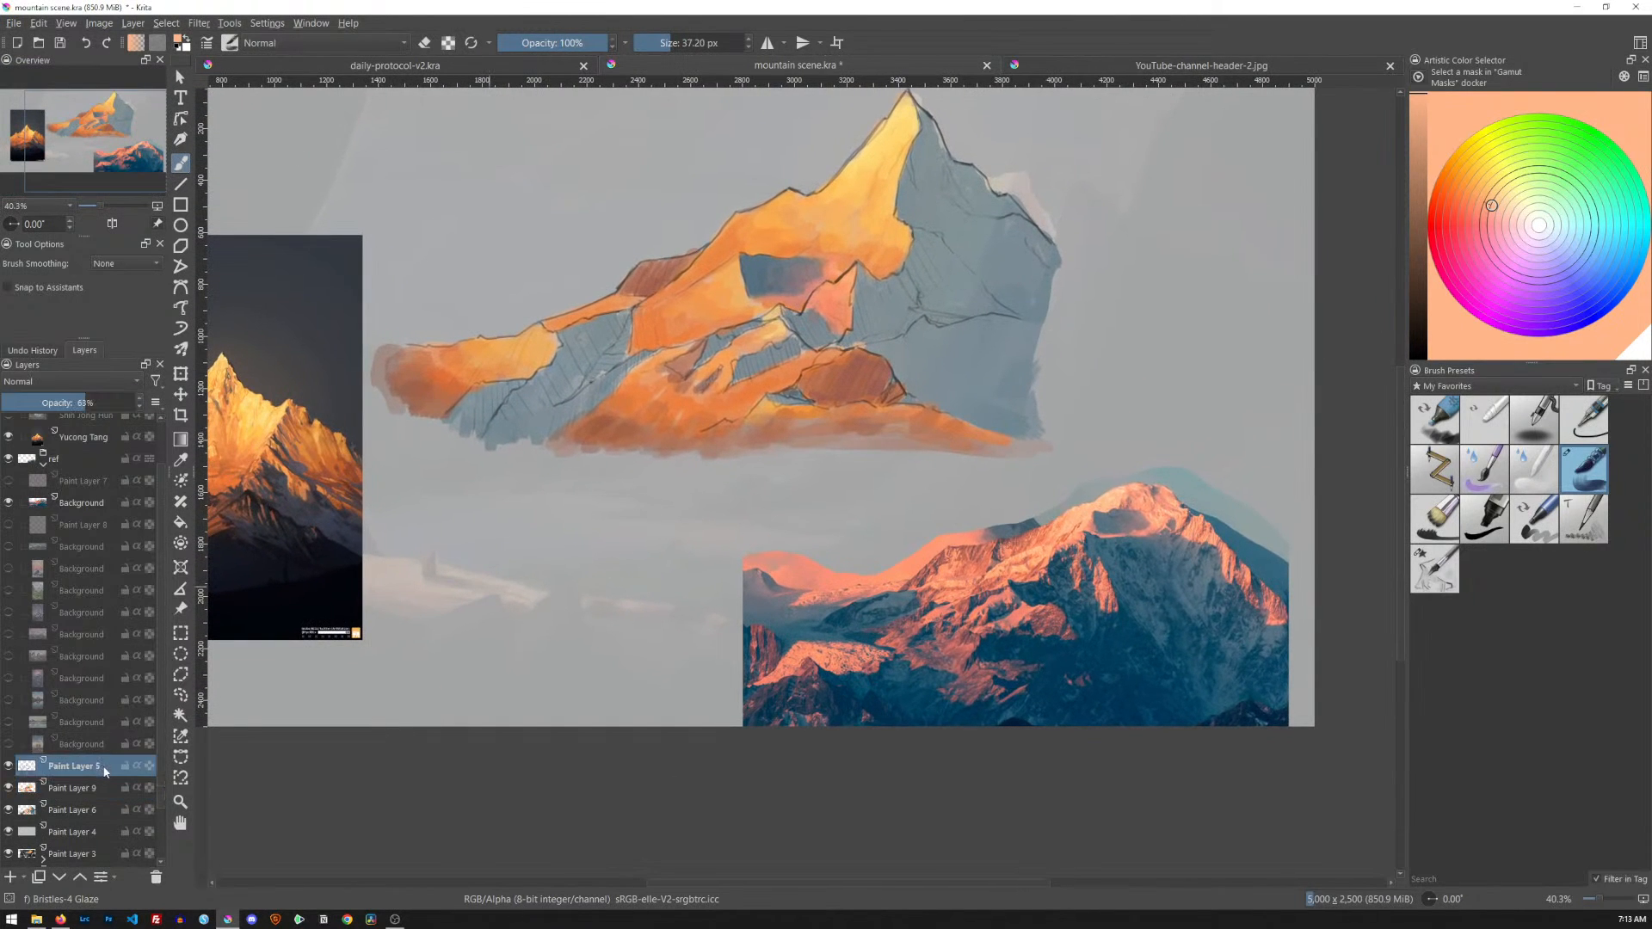
{"action": "left_click_drag", "start_coordinate": [90, 403], "coordinate": [40, 404]}
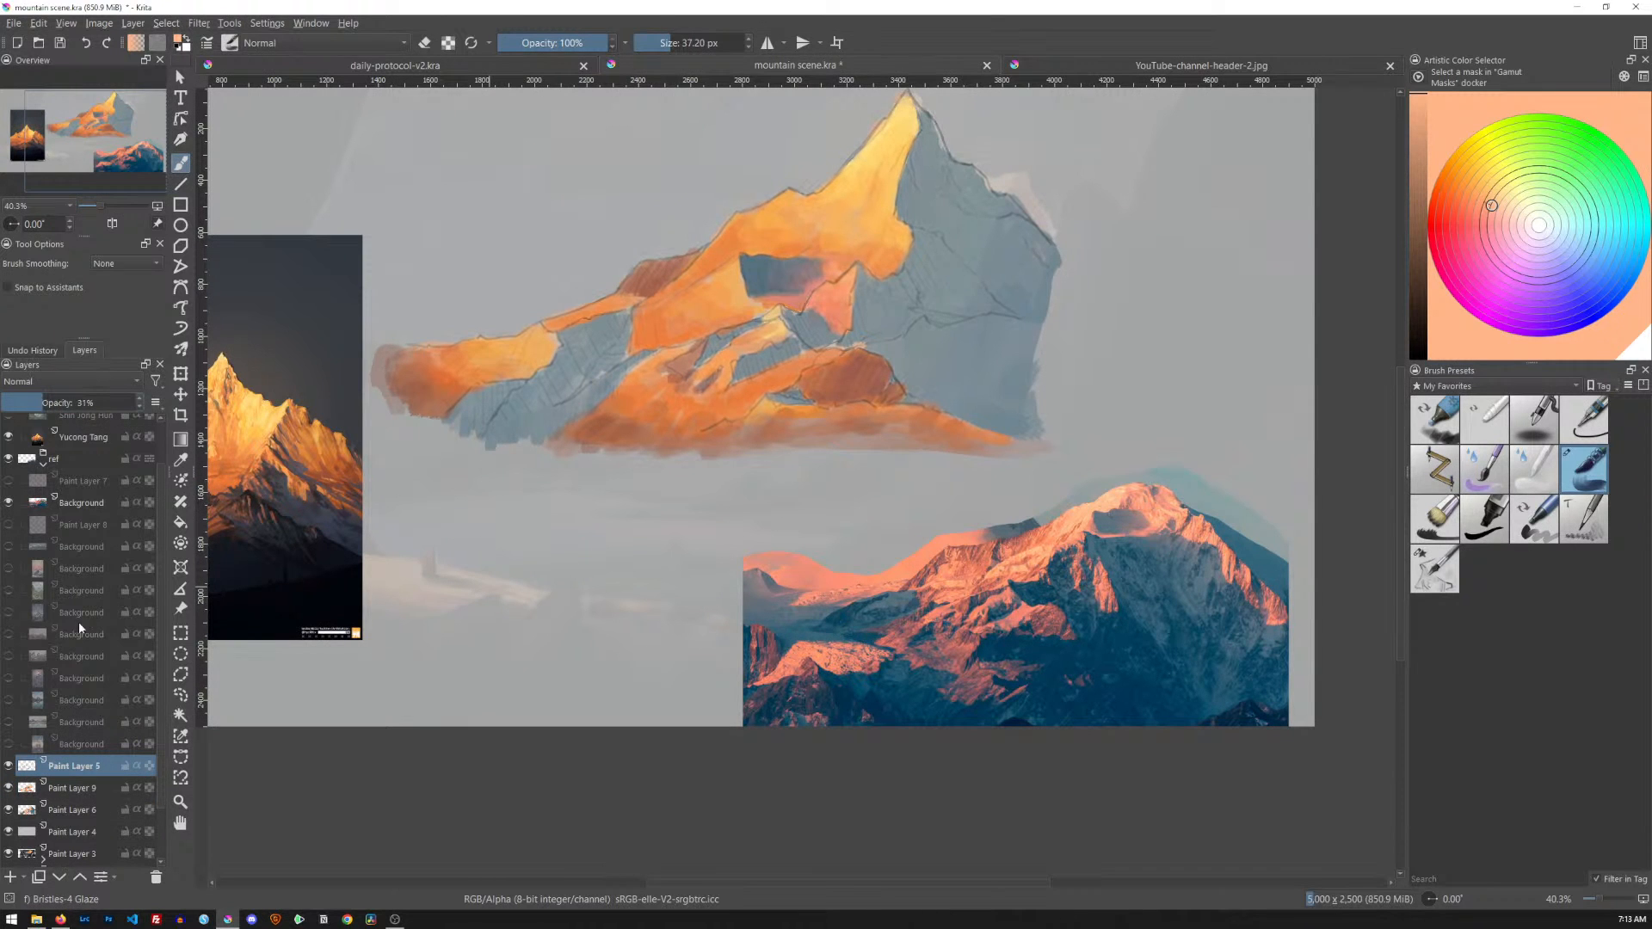
{"action": "left_click", "coordinate": [68, 787]}
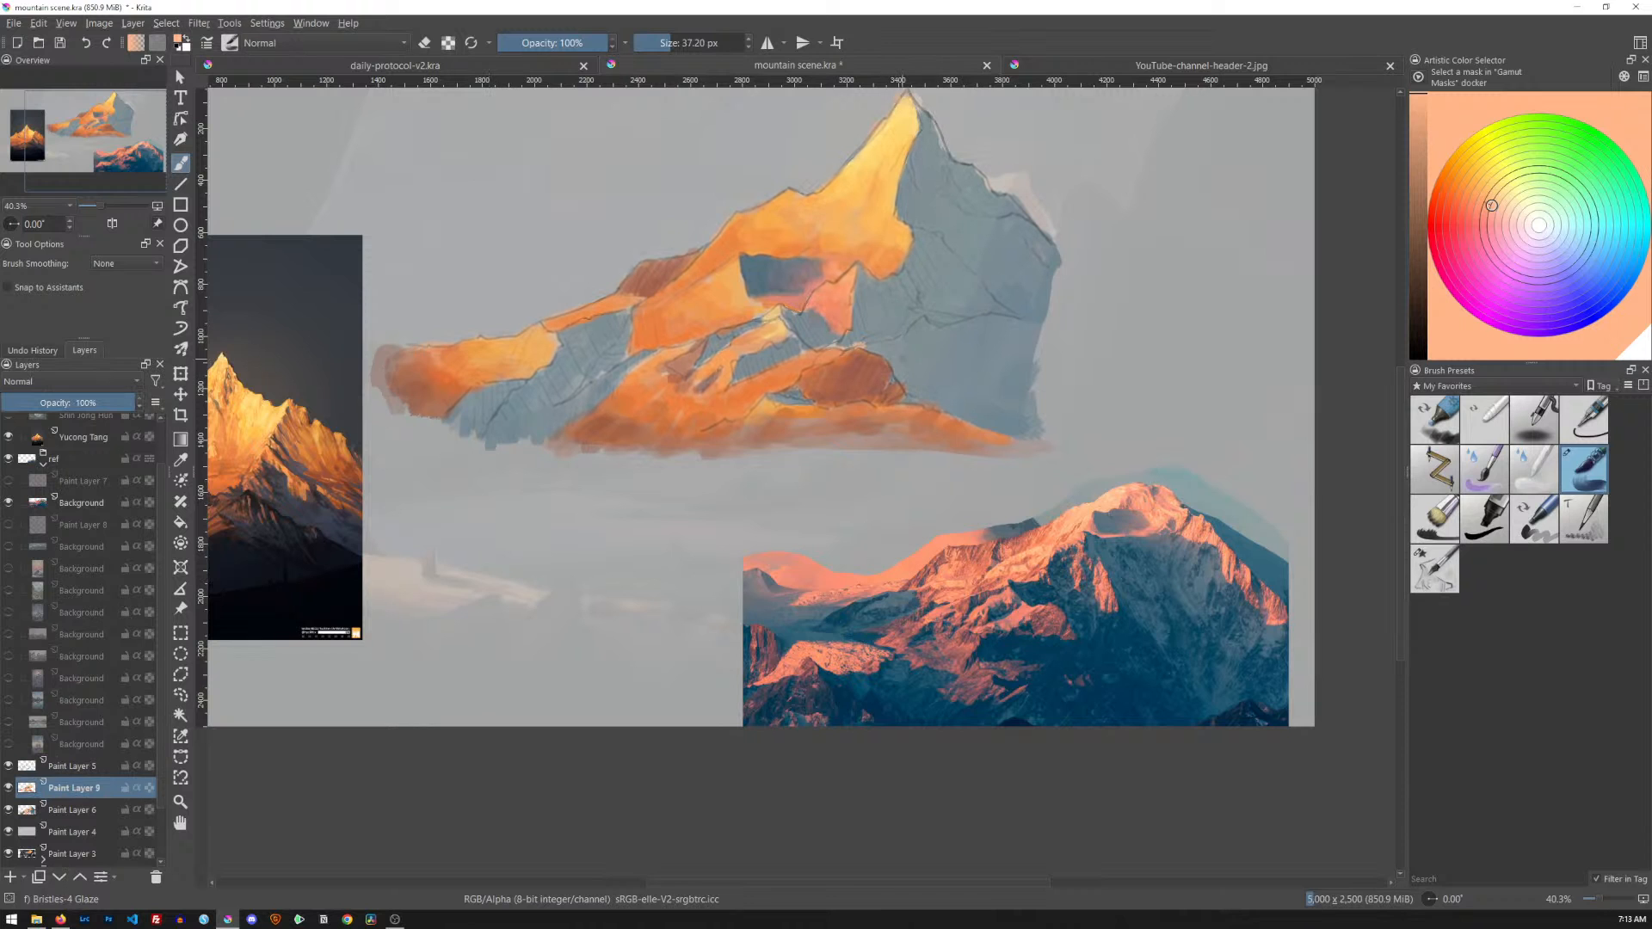
Save the painting and sample a deep blue from the shaded slope of the sunset photo
{"action": "left_click_drag", "start_coordinate": [922, 358], "coordinate": [1022, 379]}
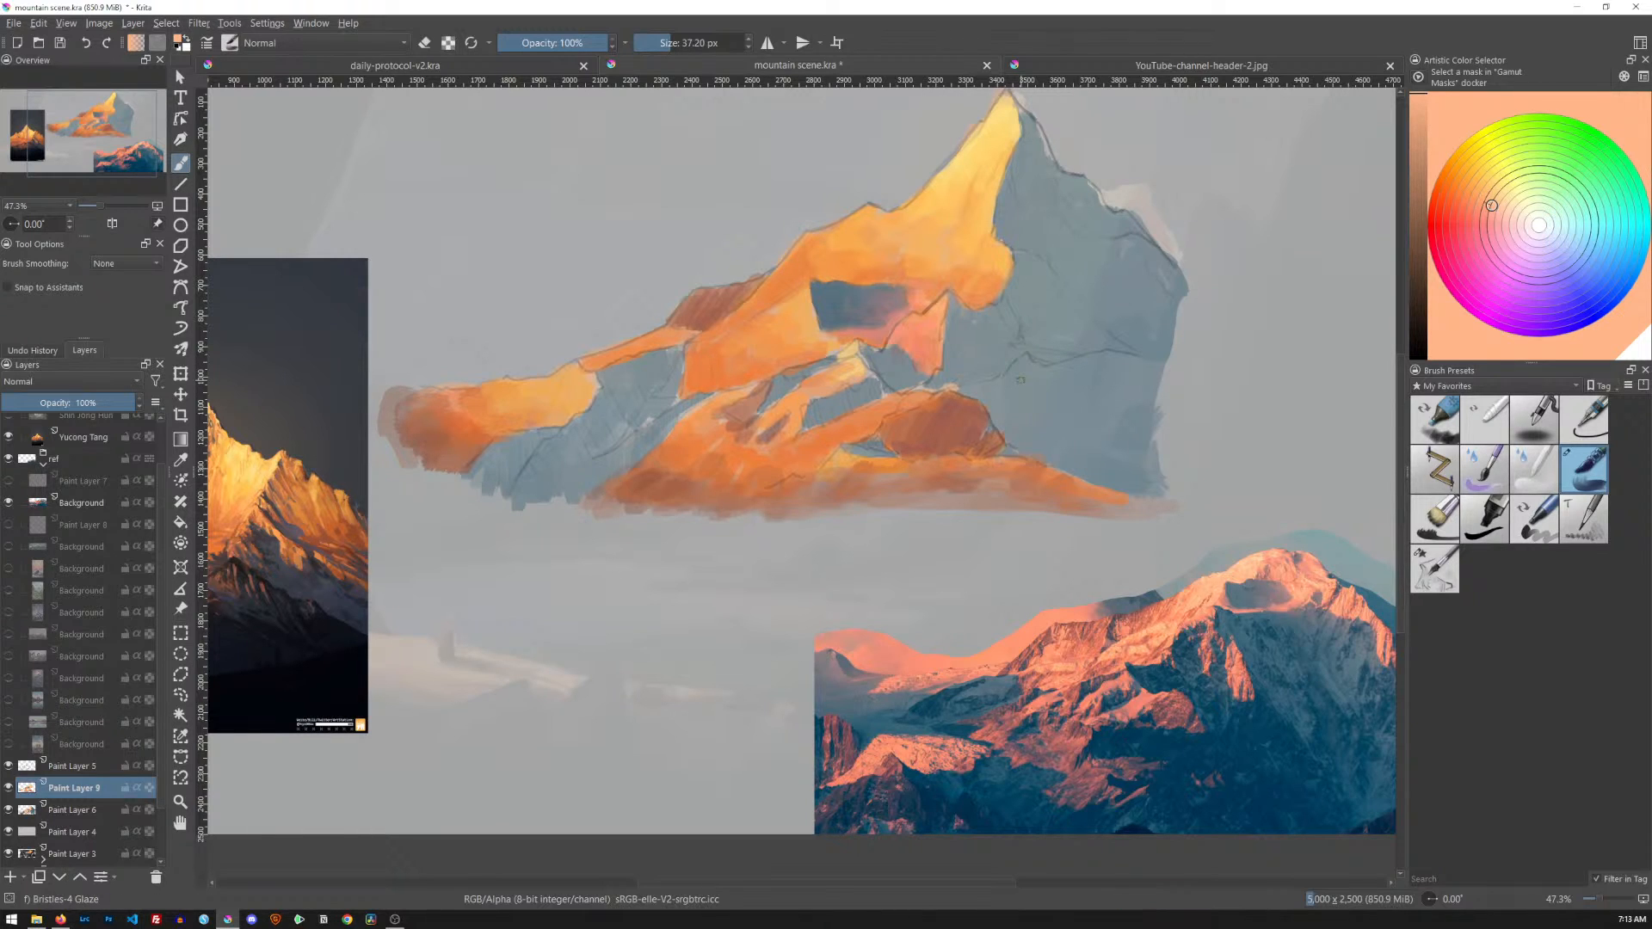
{"action": "key", "text": "ctrl+s"}
{"action": "key", "text": "ctrl"}
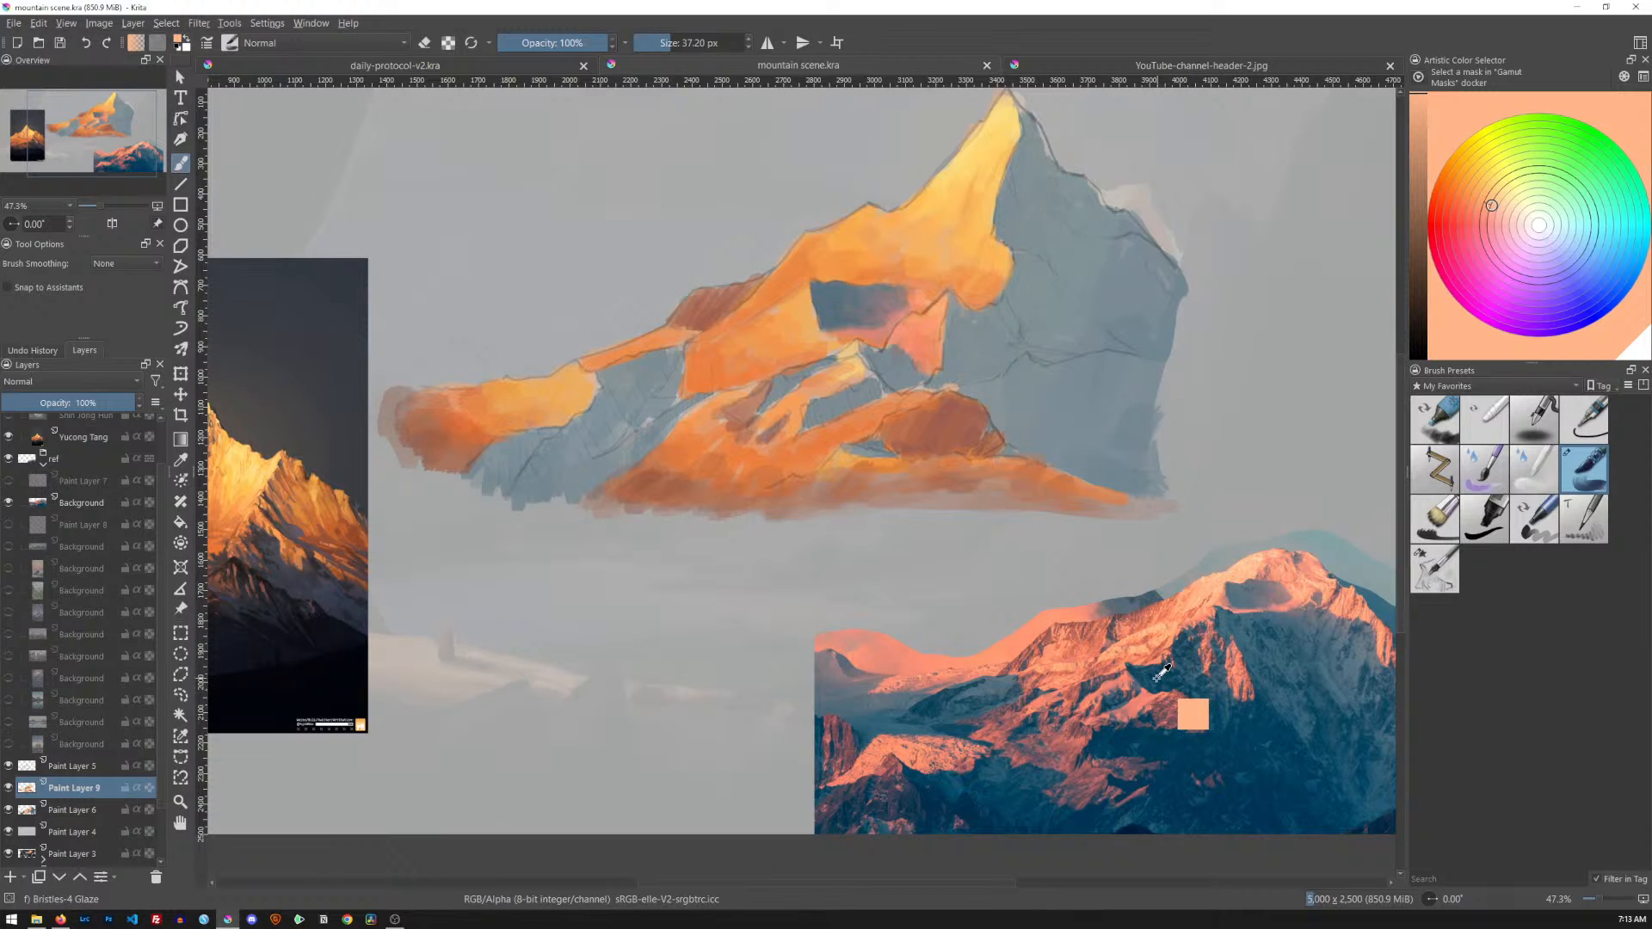
{"action": "left_click", "coordinate": [1163, 682], "text": "ctrl"}
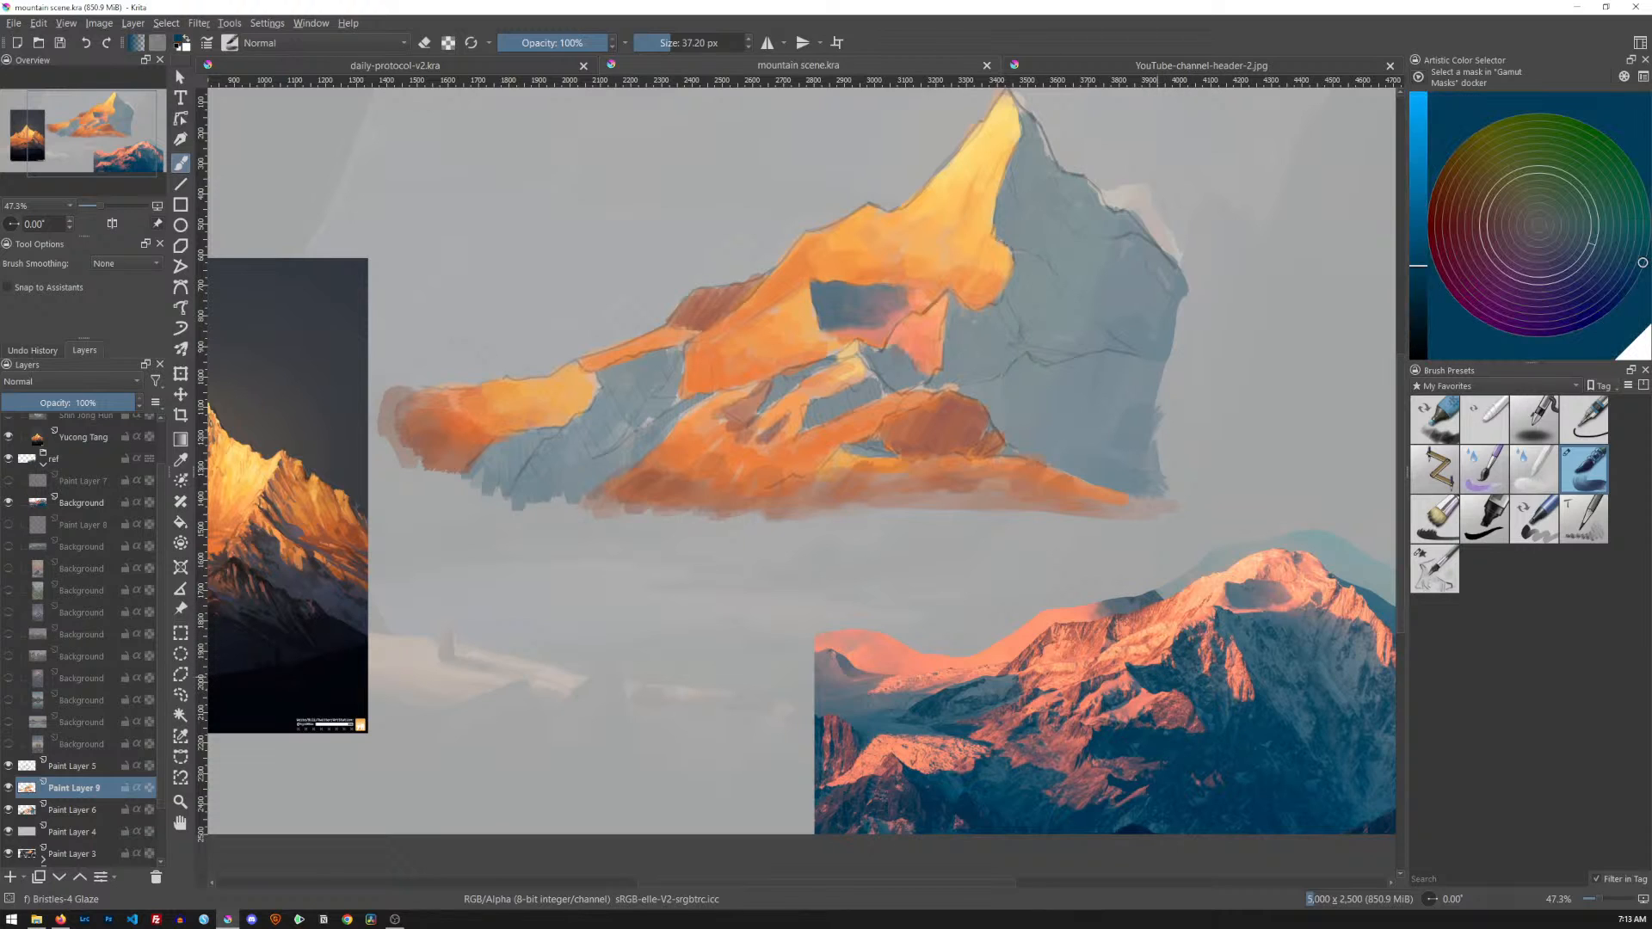
Try a deep blue sampled from the sunset photo's shaded slope on the small shadow patch below the pink peak
{"action": "left_click", "coordinate": [1165, 680], "text": "ctrl"}
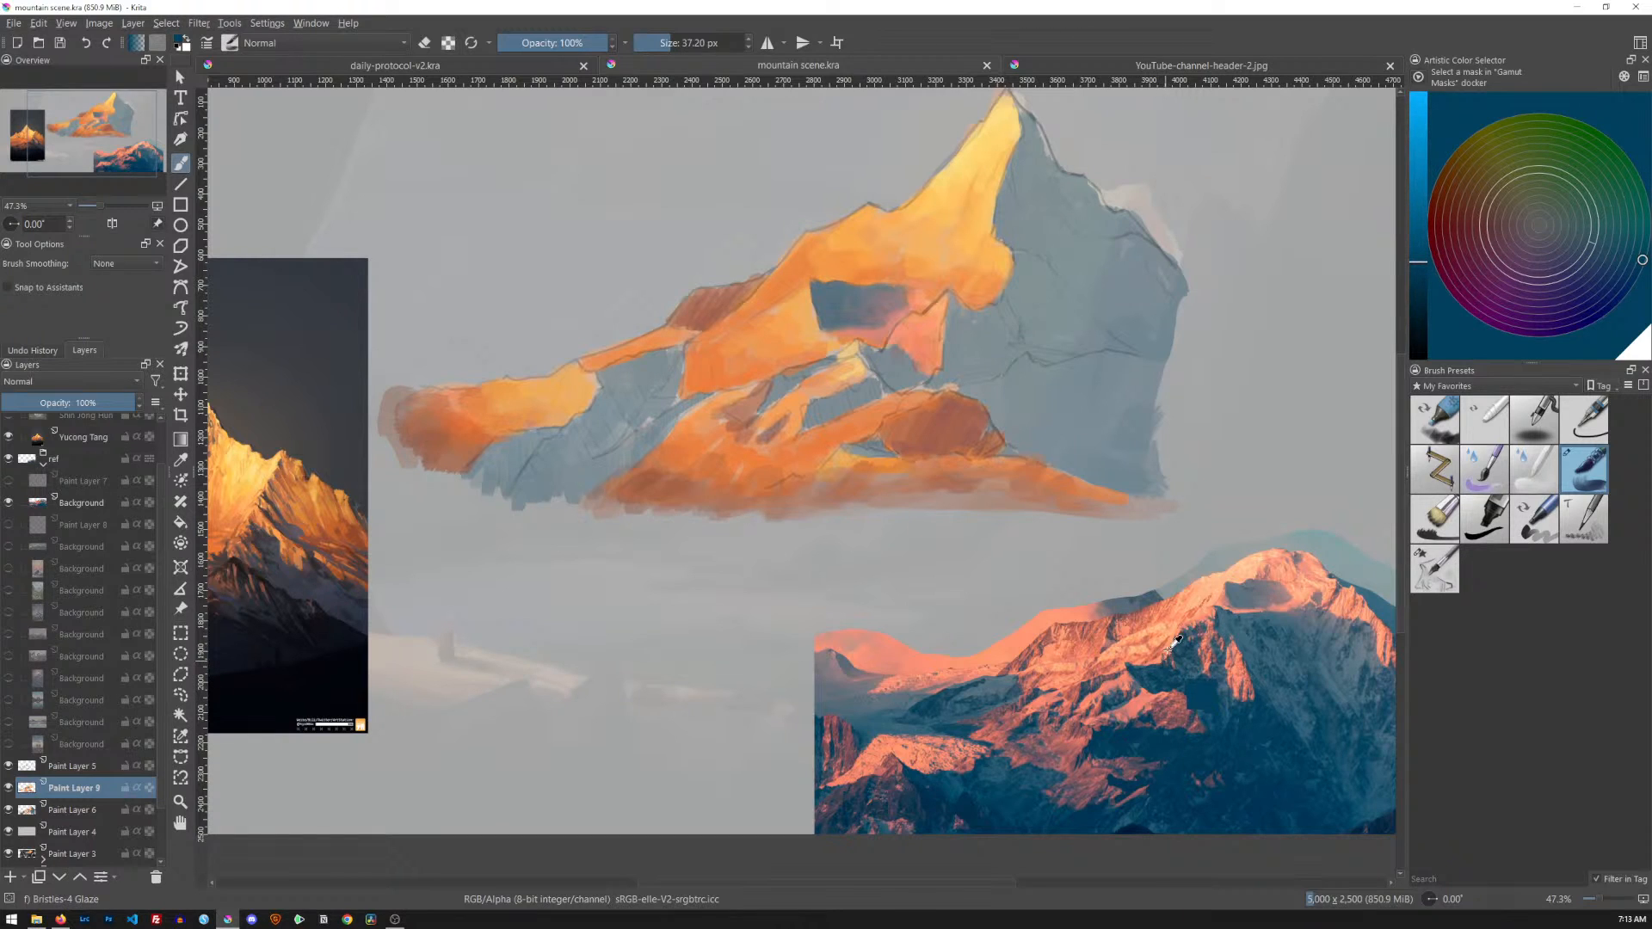
{"action": "left_click_drag", "start_coordinate": [1159, 421], "coordinate": [989, 416]}
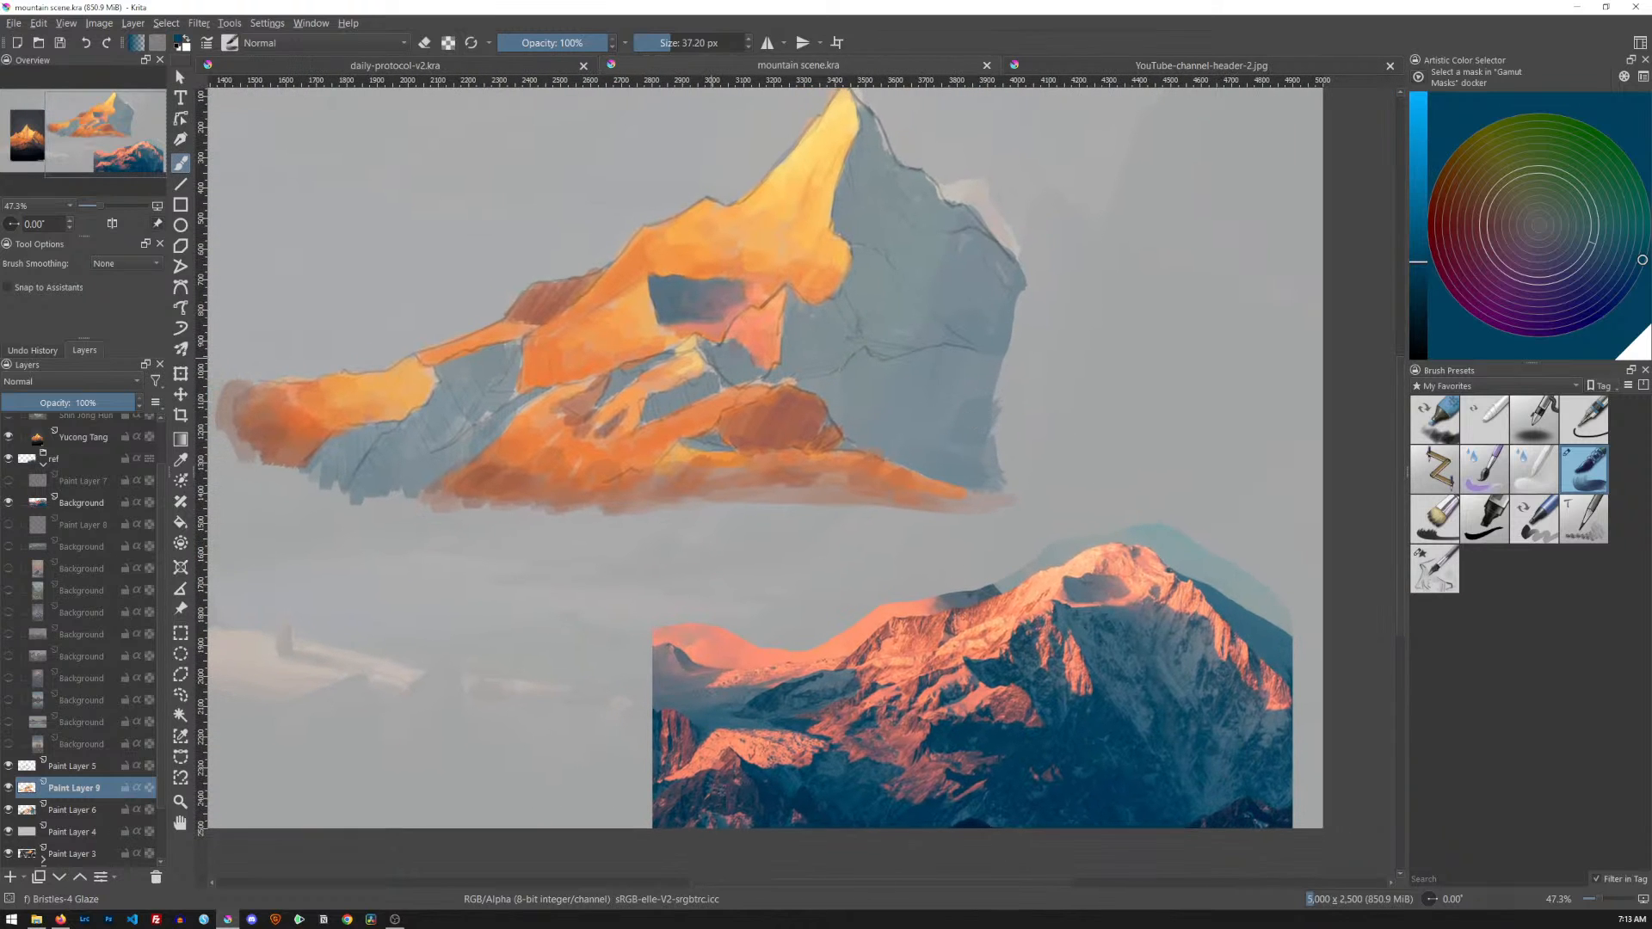
{"action": "mouse_move", "coordinate": [699, 341]}
{"action": "left_mouse_down"}
{"action": "mouse_move", "coordinate": [719, 366]}
{"action": "mouse_move", "coordinate": [701, 339]}
{"action": "left_mouse_up"}
{"action": "mouse_move", "coordinate": [737, 347]}
{"action": "left_mouse_down"}
{"action": "mouse_move", "coordinate": [756, 380]}
{"action": "mouse_move", "coordinate": [739, 387]}
{"action": "mouse_move", "coordinate": [713, 357]}
{"action": "mouse_move", "coordinate": [747, 370]}
{"action": "mouse_move", "coordinate": [733, 367]}
{"action": "left_mouse_up"}
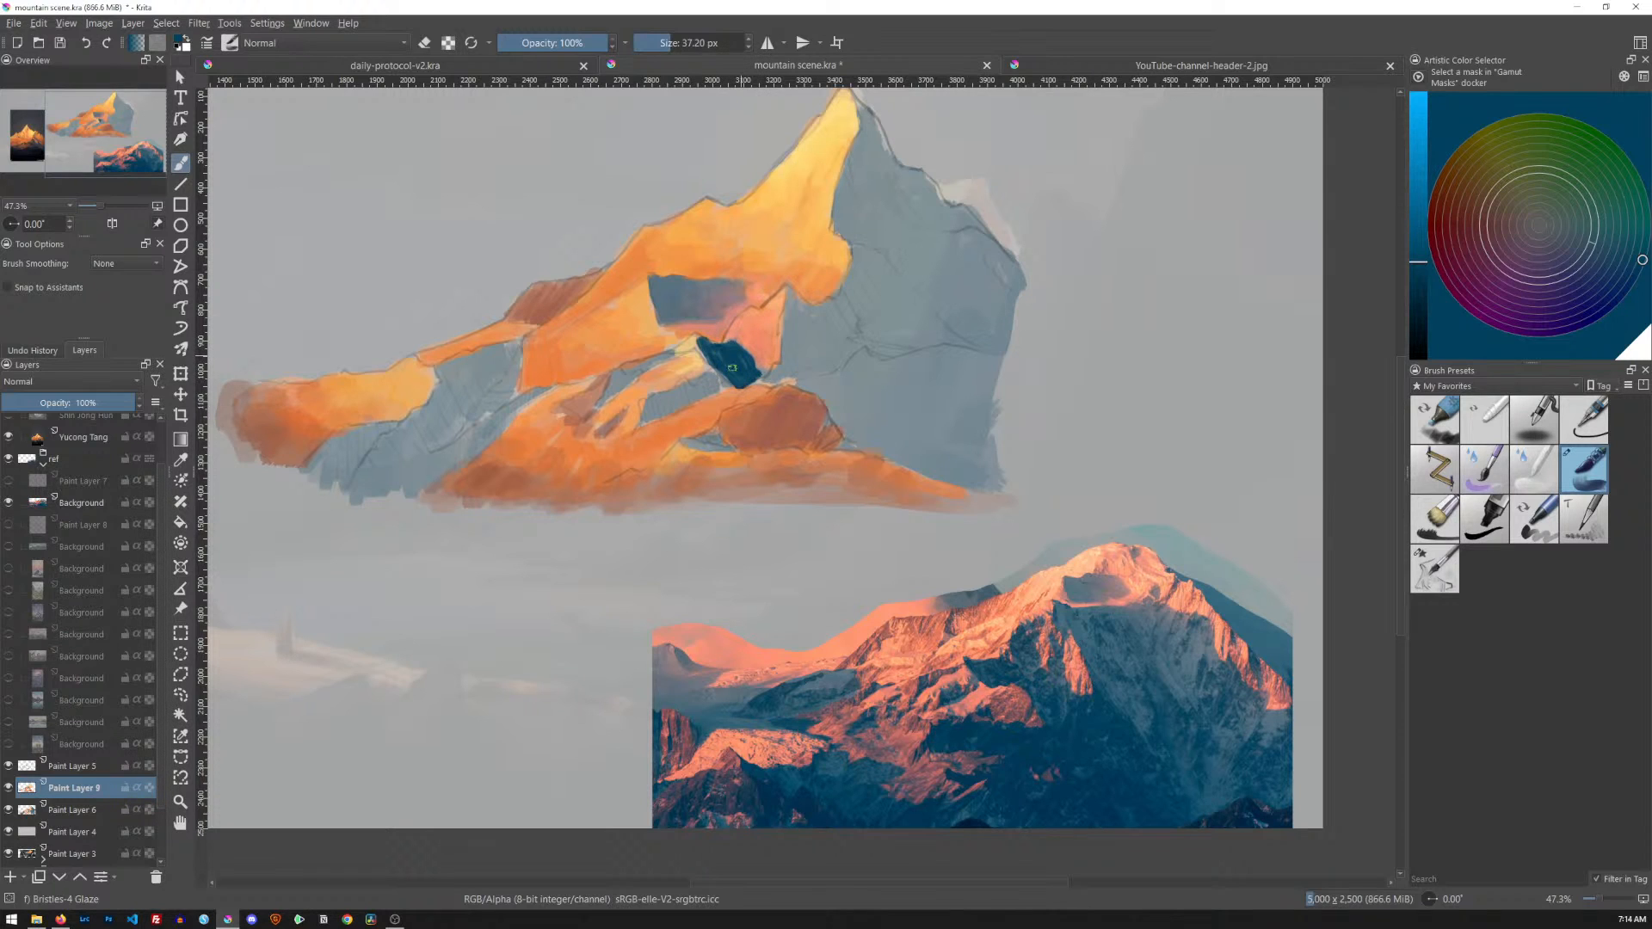
Reduce the brush size to 26.49 px and check the whole painting in a mirrored view
{"action": "key", "text": "bracketleft"}
{"action": "key", "text": "bracketleft"}
{"action": "left_click_drag", "start_coordinate": [1087, 436], "coordinate": [1085, 479]}
{"action": "key", "text": "m"}
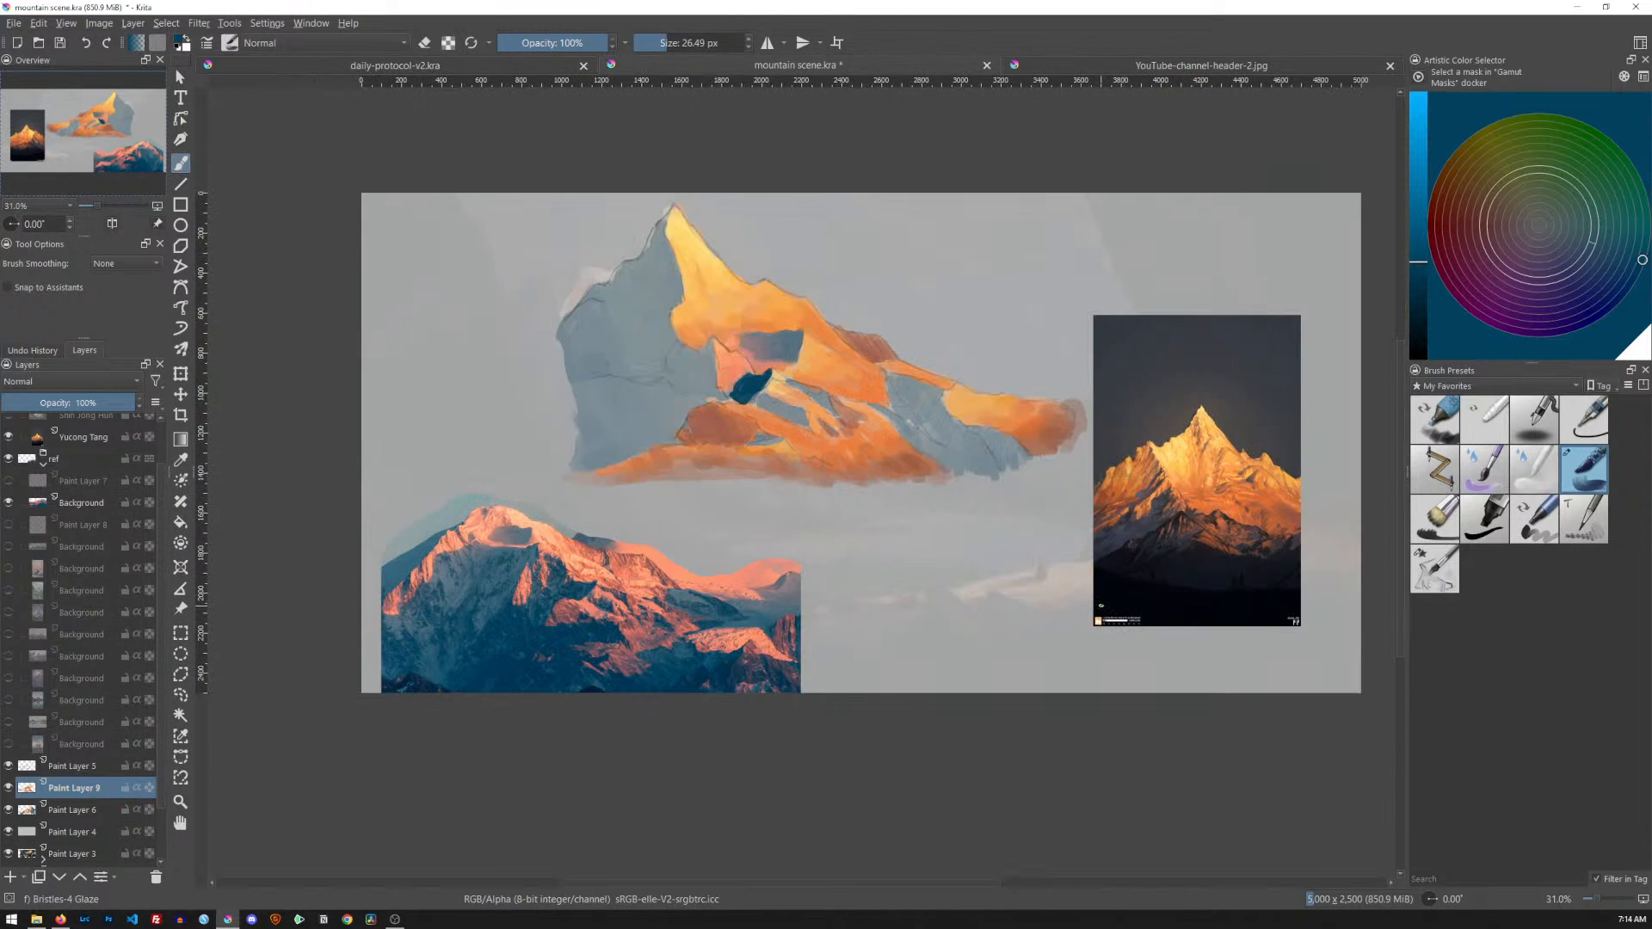
{"action": "key", "text": "m"}
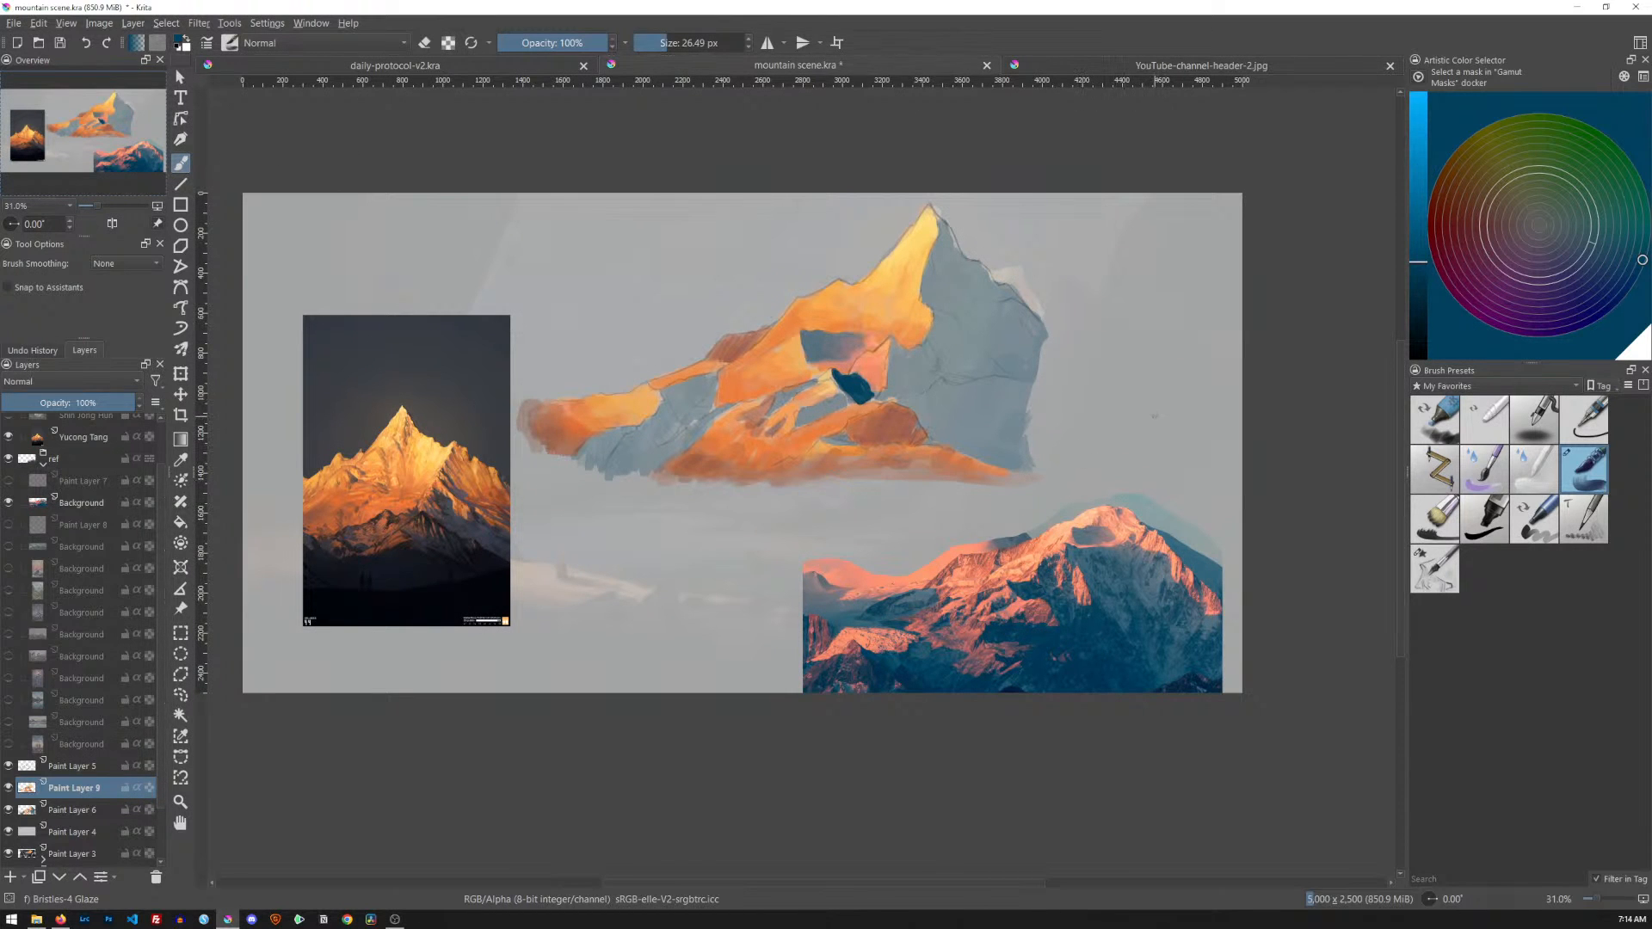
Sample a muted blue from the sunset photo's shaded ridge and undo the deep blue patch below the pink peak
{"action": "left_click", "coordinate": [1024, 588], "text": "ctrl"}
{"action": "left_click", "coordinate": [1057, 586], "text": "ctrl"}
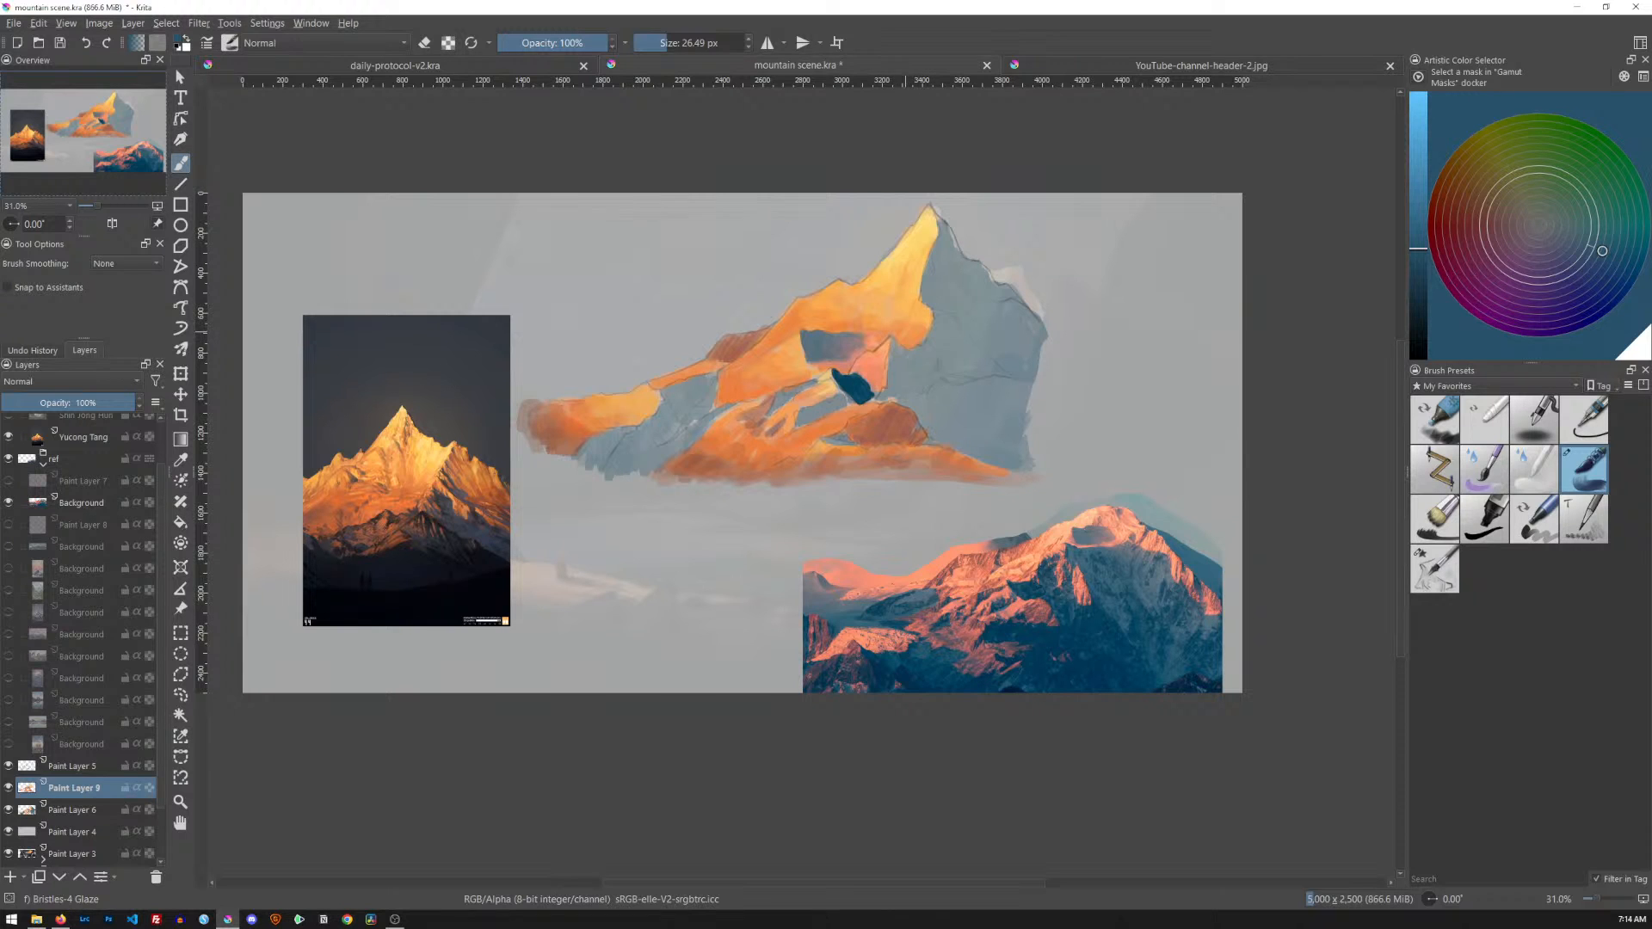
{"action": "key", "text": "ctrl+z"}
{"action": "key", "text": "ctrl+z"}
{"action": "key", "text": "ctrl+z"}
{"action": "key", "text": "ctrl+z"}
{"action": "key", "text": "ctrl+z"}
{"action": "key", "text": "ctrl+z"}
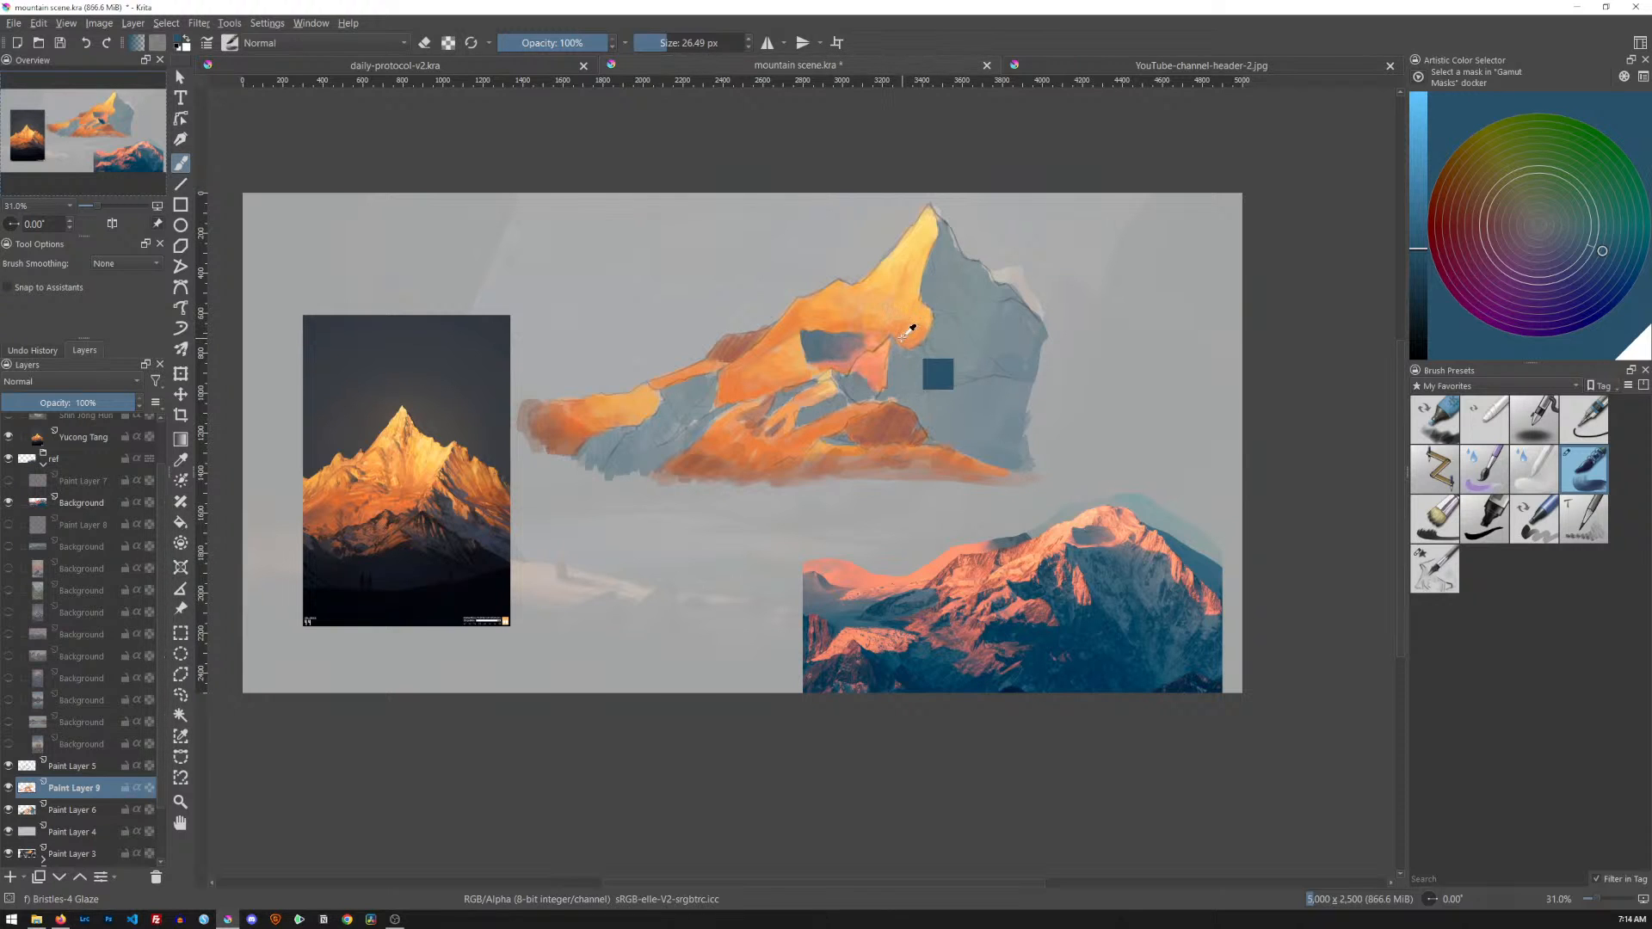
Save the painting and paint the shadow patch below the pink peak and the reddish rock's far edge muted blue
{"action": "key", "text": "ctrl+s"}
{"action": "left_click_drag", "start_coordinate": [832, 370], "coordinate": [864, 392]}
{"action": "left_click_drag", "start_coordinate": [856, 375], "coordinate": [869, 397]}
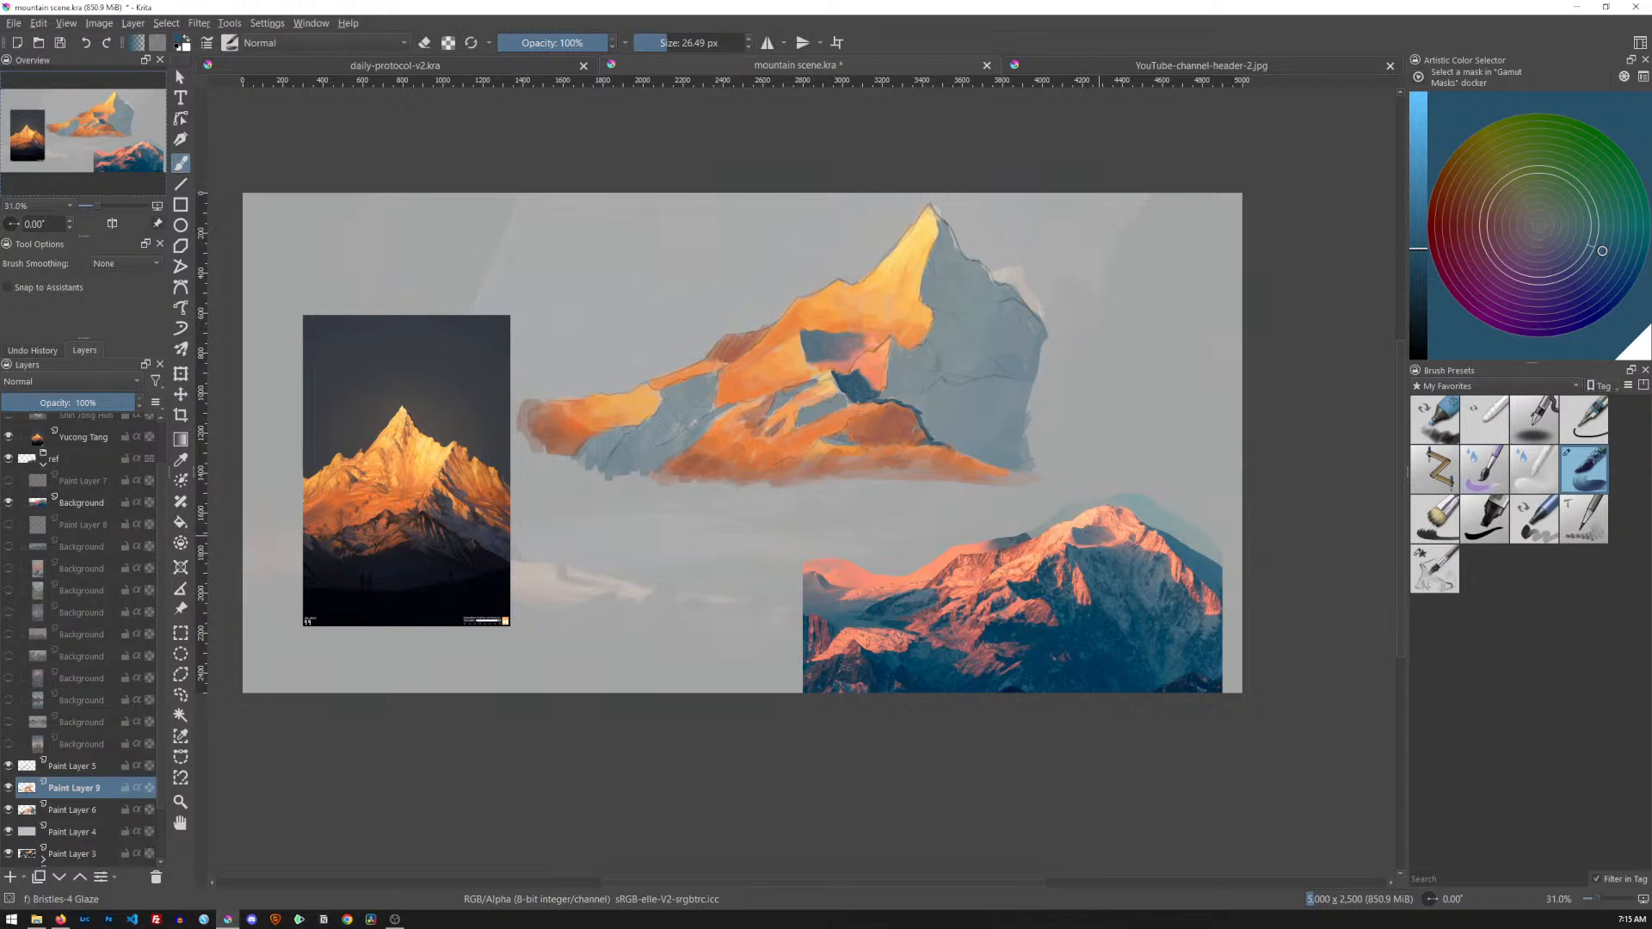
Show the red outlines on Paint Layer 7 and move them onto the matching ridges of the sunset photo
{"action": "left_click_drag", "start_coordinate": [1084, 635], "coordinate": [1155, 566]}
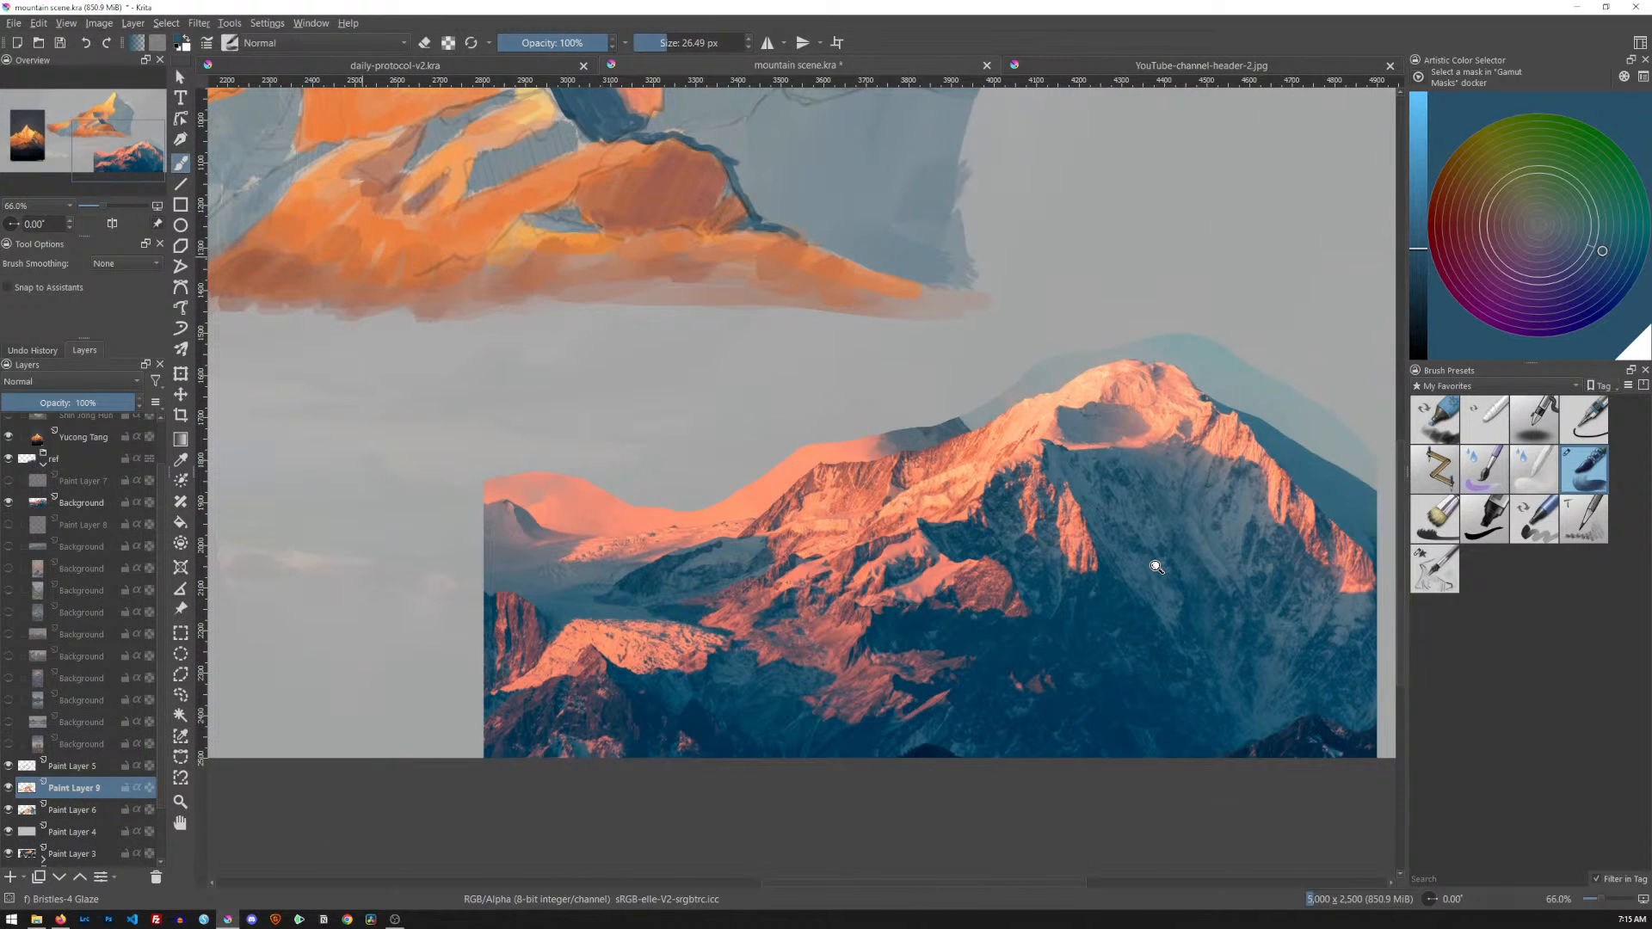
{"action": "left_click", "coordinate": [9, 481]}
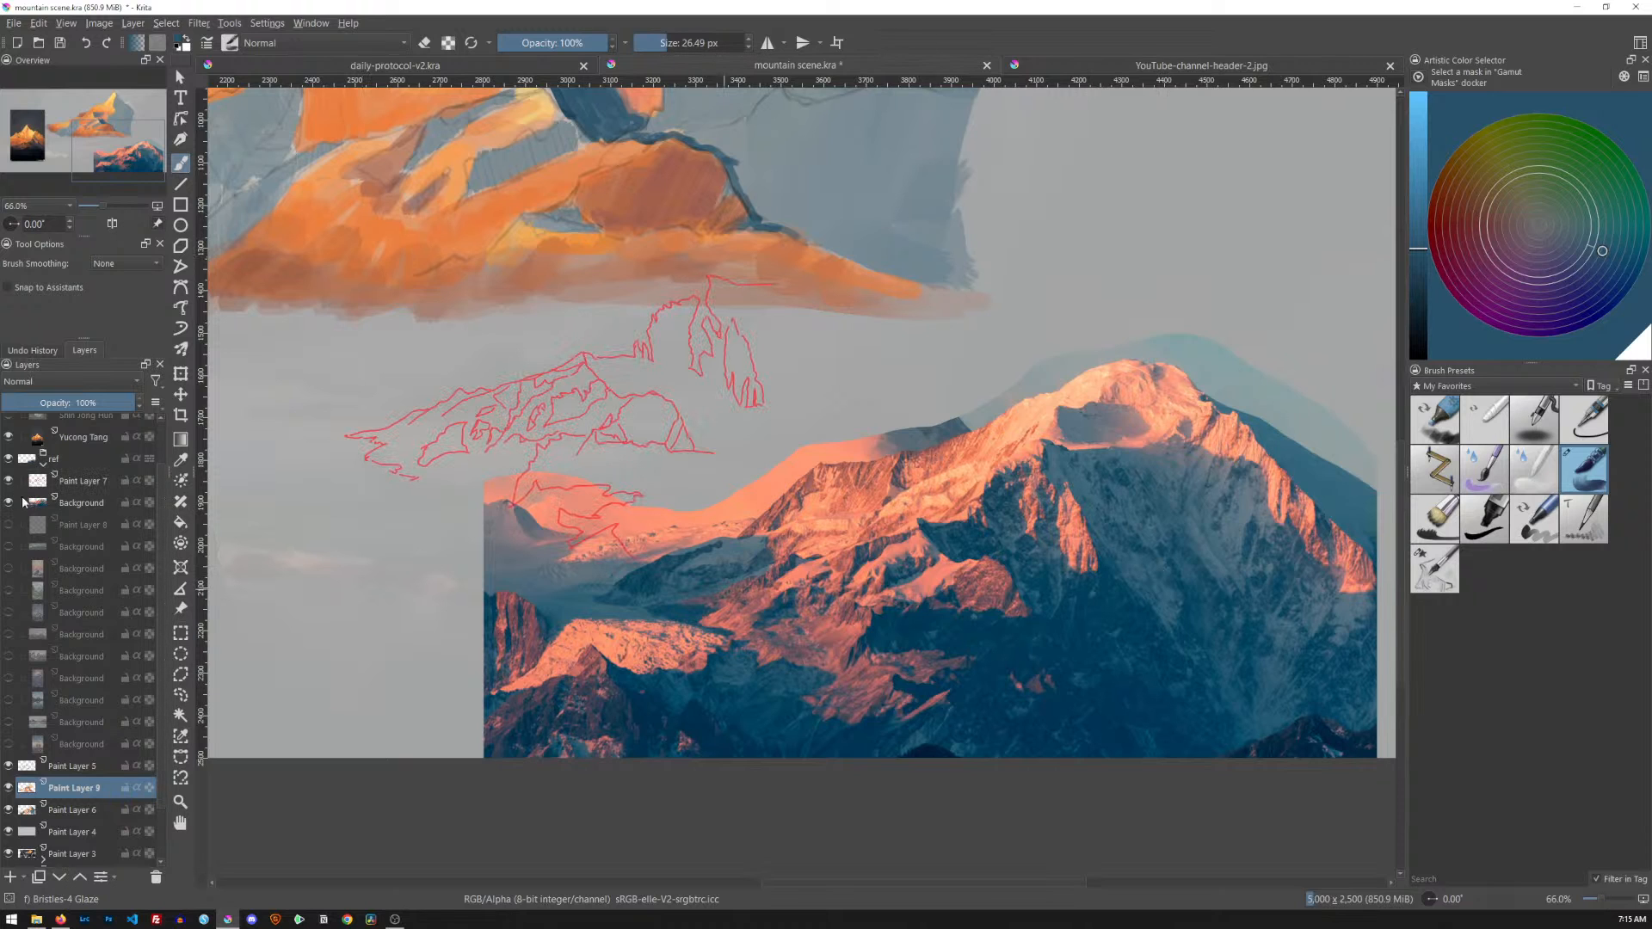
{"action": "left_click", "coordinate": [110, 481]}
{"action": "key", "text": "t"}
{"action": "mouse_move", "coordinate": [606, 413]}
{"action": "left_mouse_down"}
{"action": "mouse_move", "coordinate": [945, 507]}
{"action": "mouse_move", "coordinate": [1025, 569]}
{"action": "mouse_move", "coordinate": [943, 578]}
{"action": "left_mouse_up"}
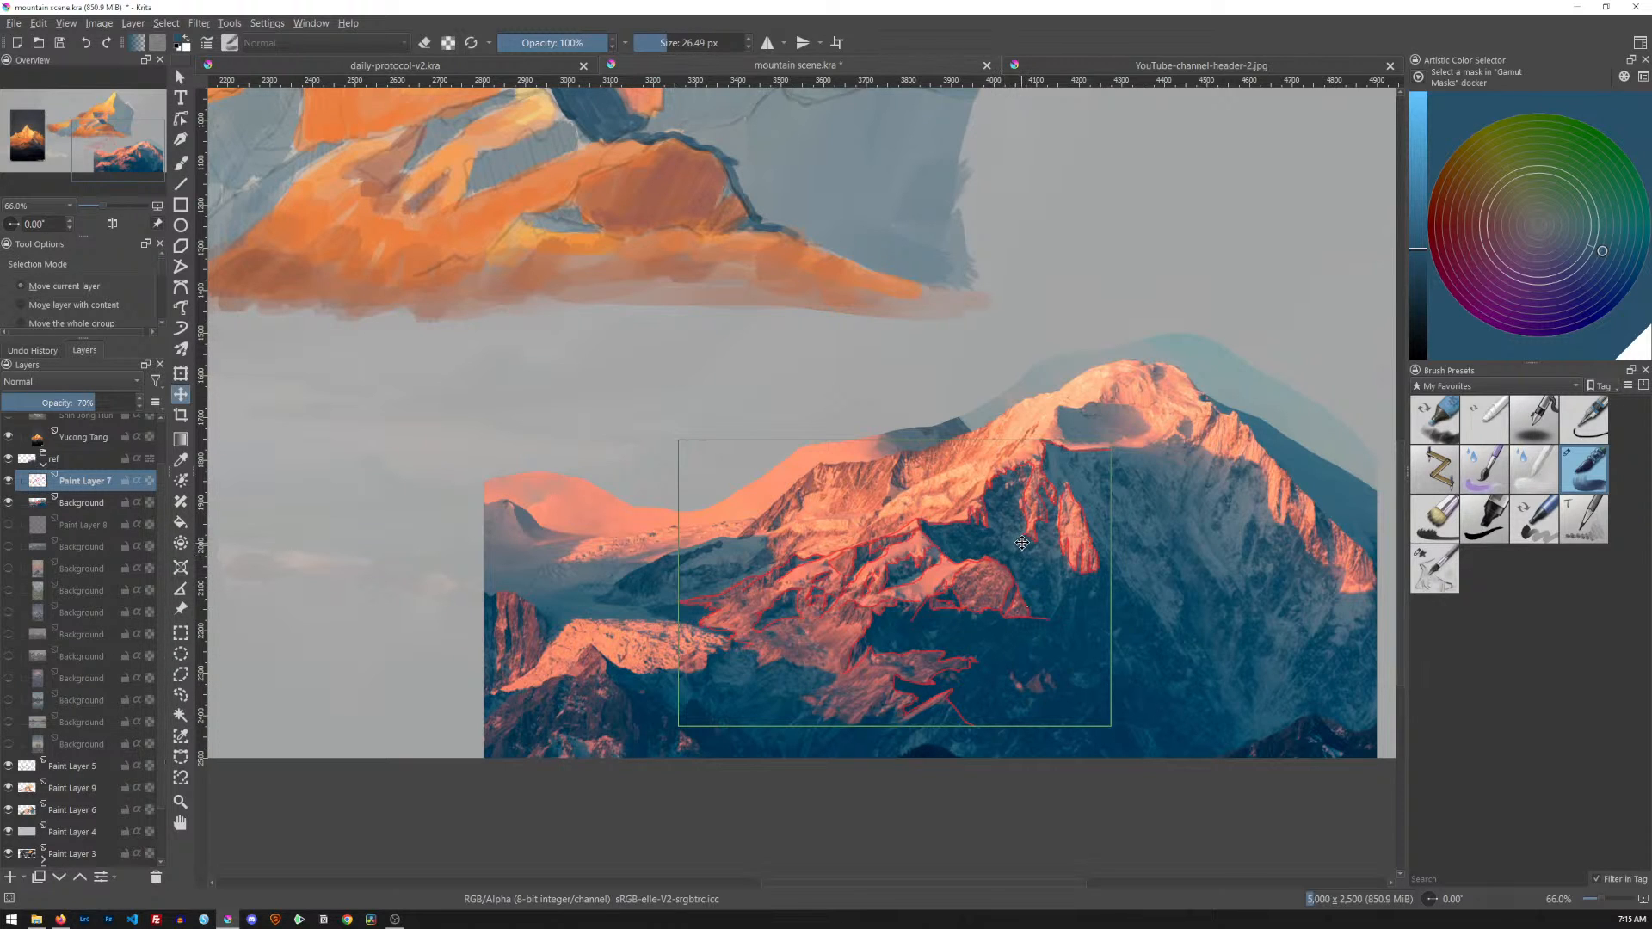
Show the teal mountain reference photo together with its red outlines on Paint Layer 8
{"action": "scroll", "coordinate": [1073, 503], "scroll_direction": "down", "scroll_amount": 2}
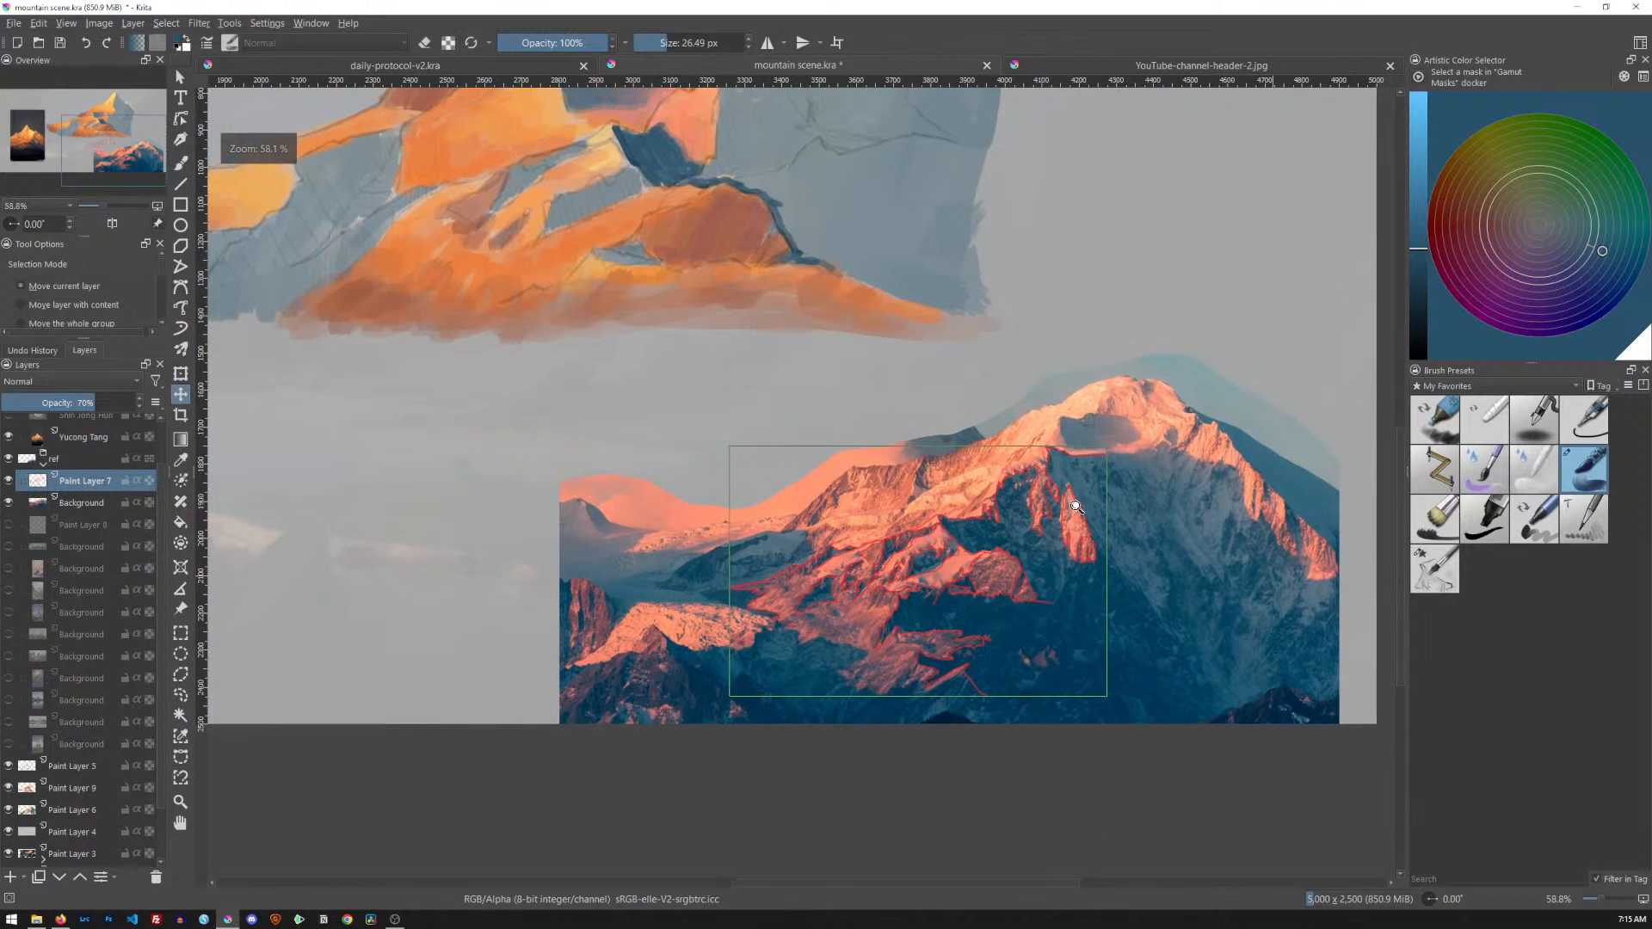
{"action": "left_click_drag", "start_coordinate": [1113, 465], "coordinate": [1203, 526]}
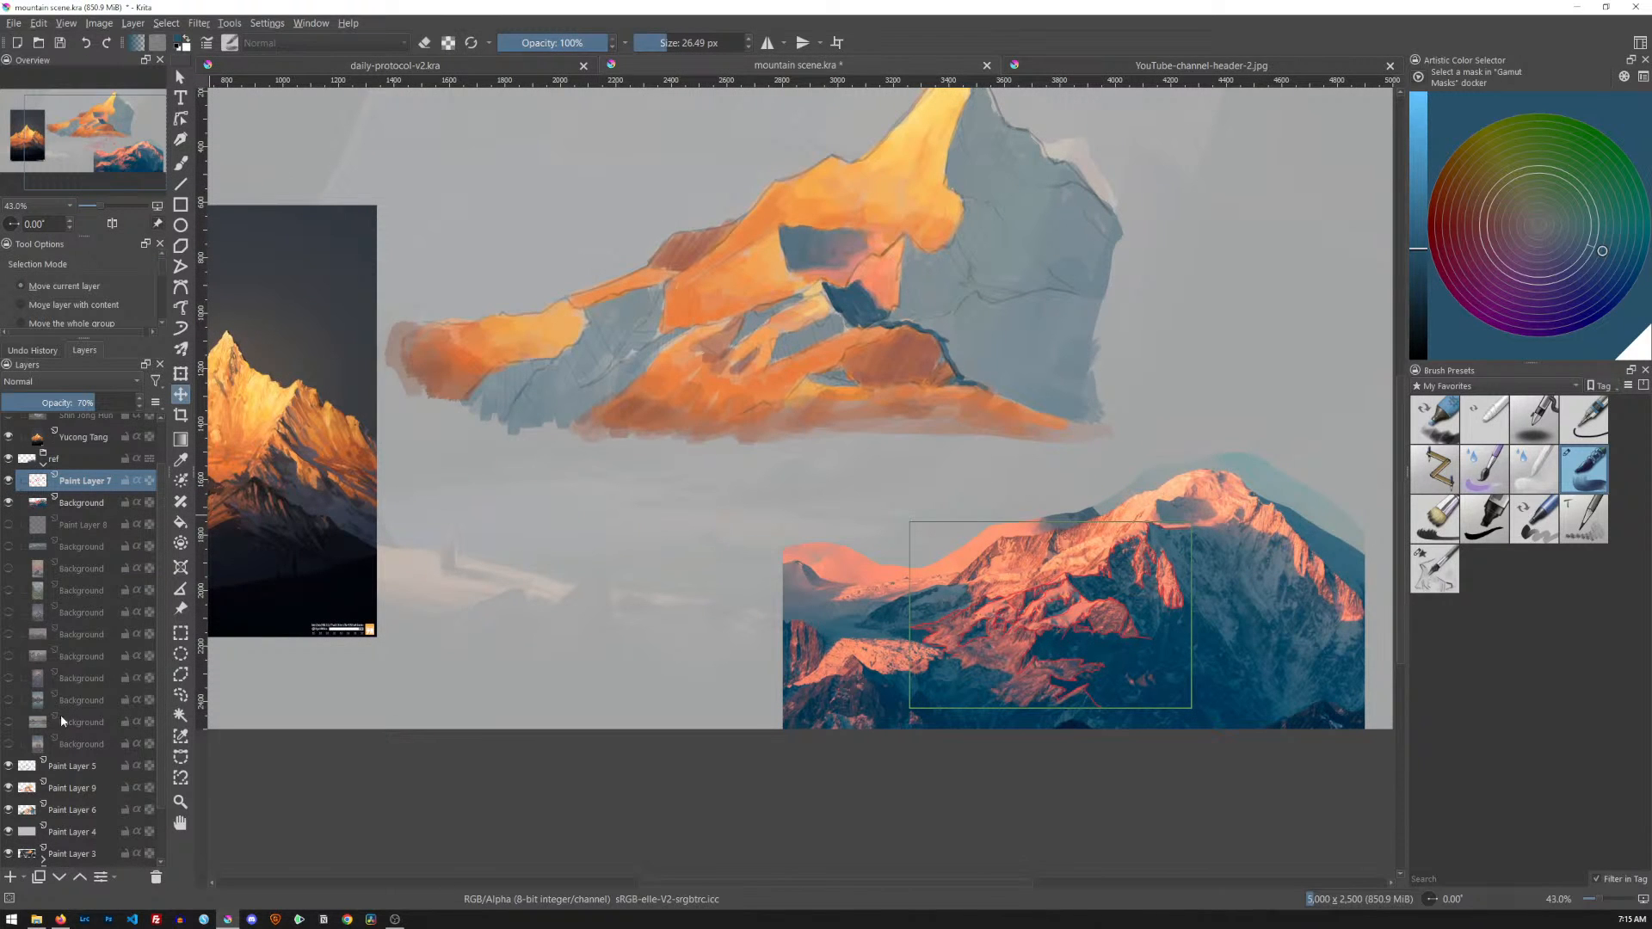
{"action": "left_click", "coordinate": [10, 547]}
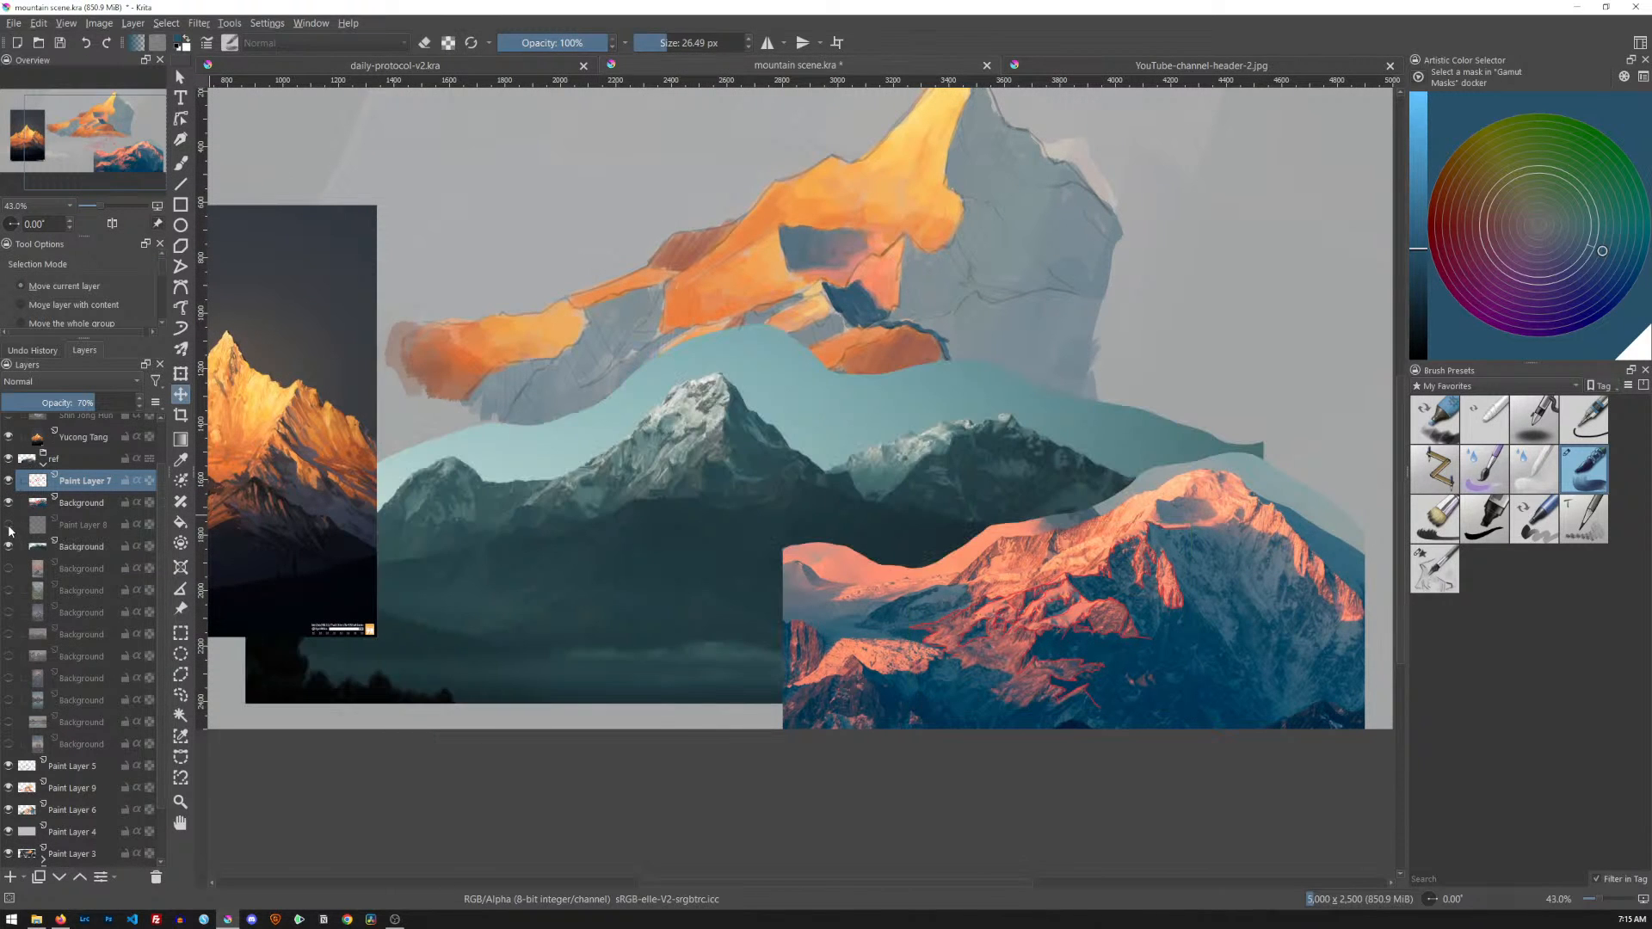
{"action": "left_click", "coordinate": [9, 526]}
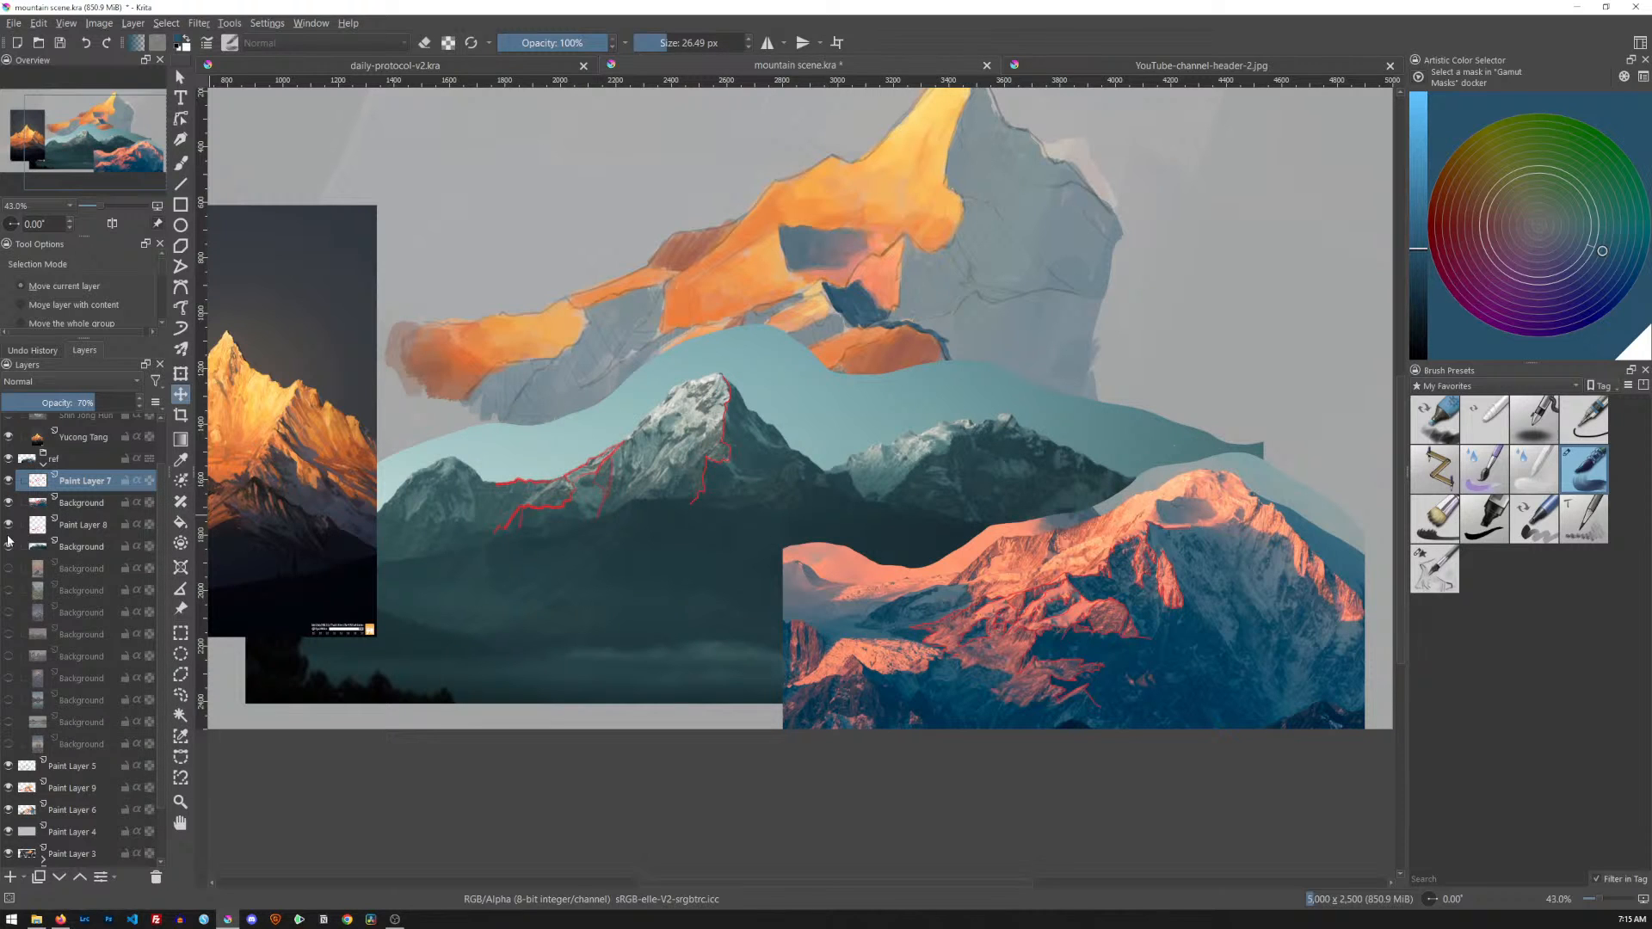
{"action": "mouse_move", "coordinate": [10, 538]}
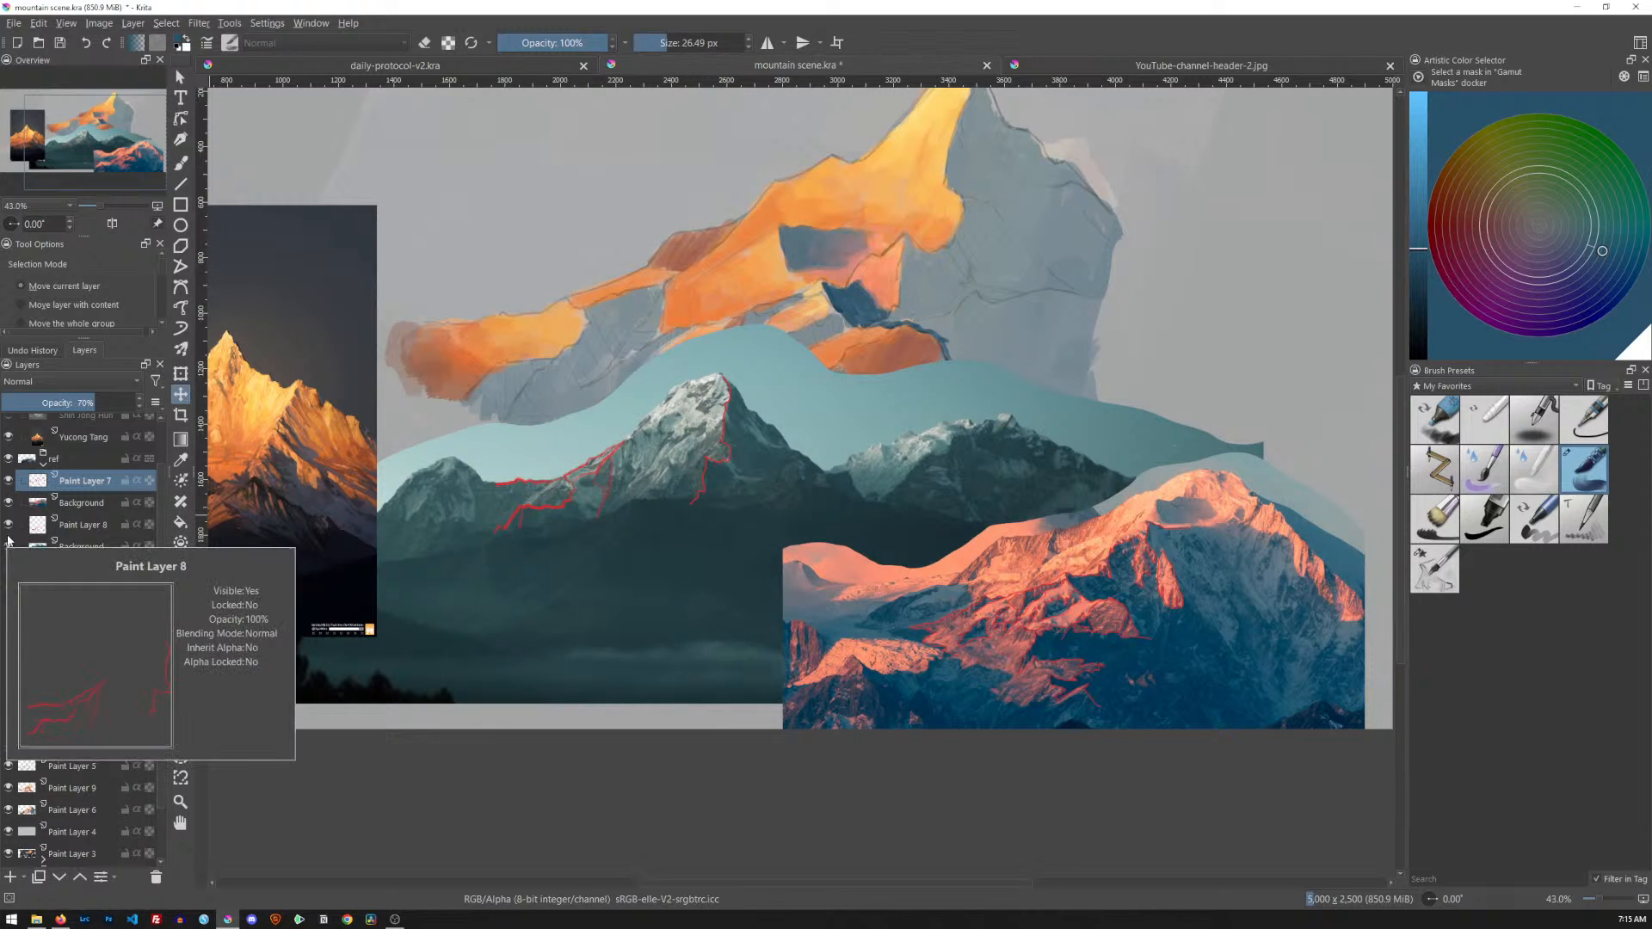
On Paint Layer 8, trace the lower ridge of the teal photo's shaded slope in red with the 5 px Chris Writing brush
{"action": "left_click", "coordinate": [94, 526]}
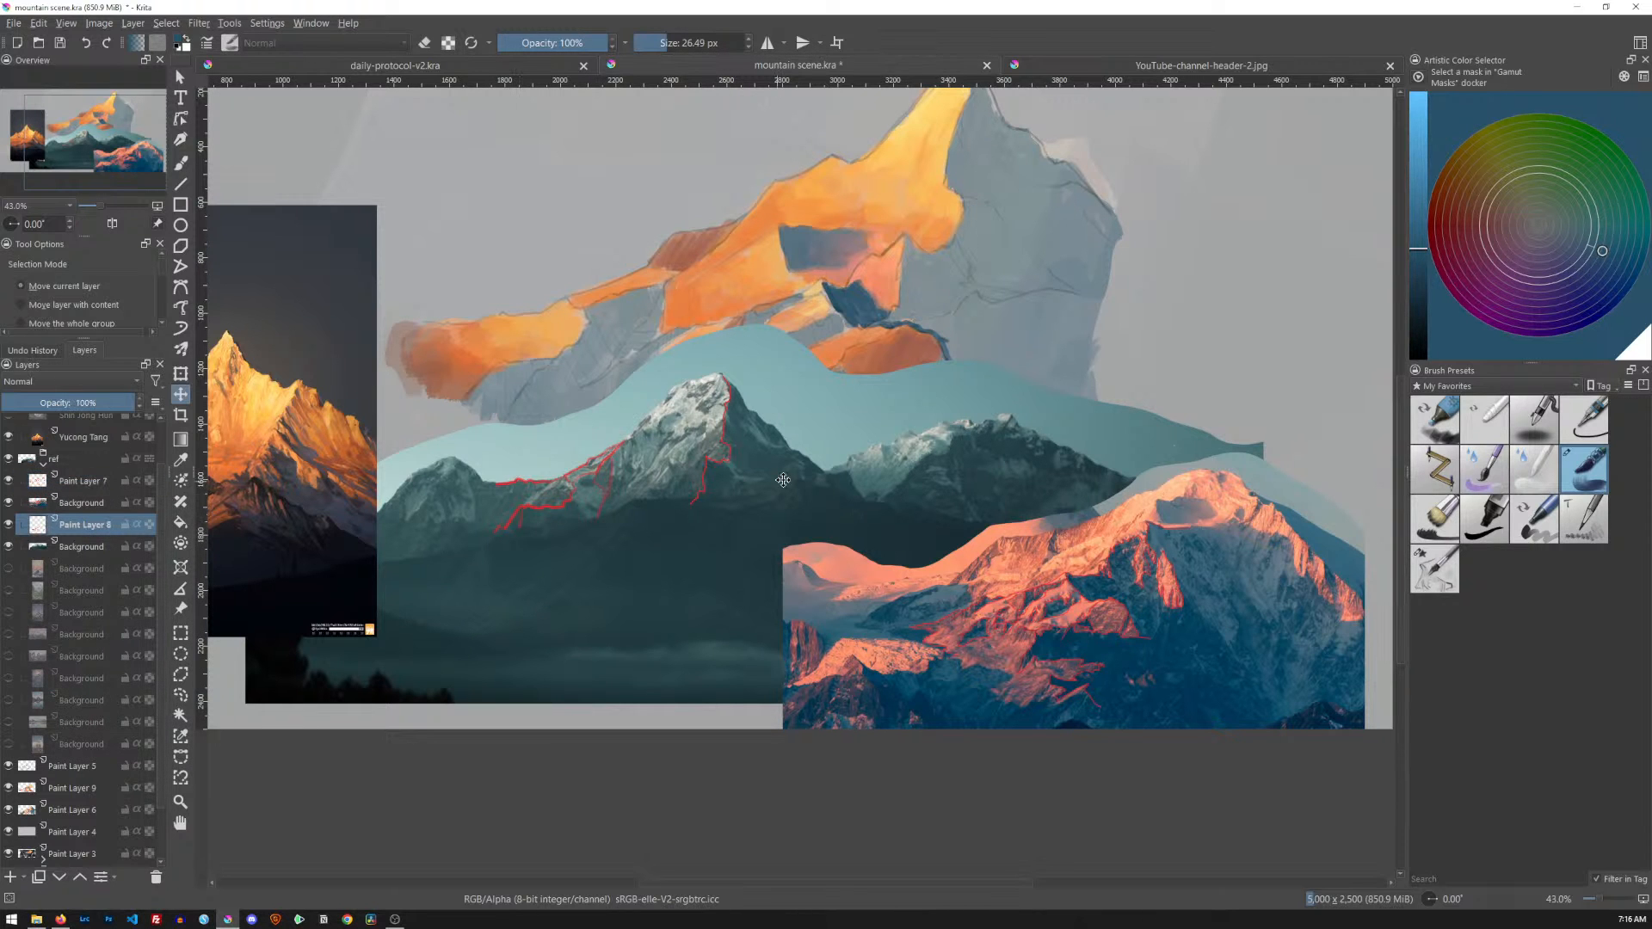
{"action": "scroll", "coordinate": [762, 508], "scroll_direction": "up", "scroll_amount": 6}
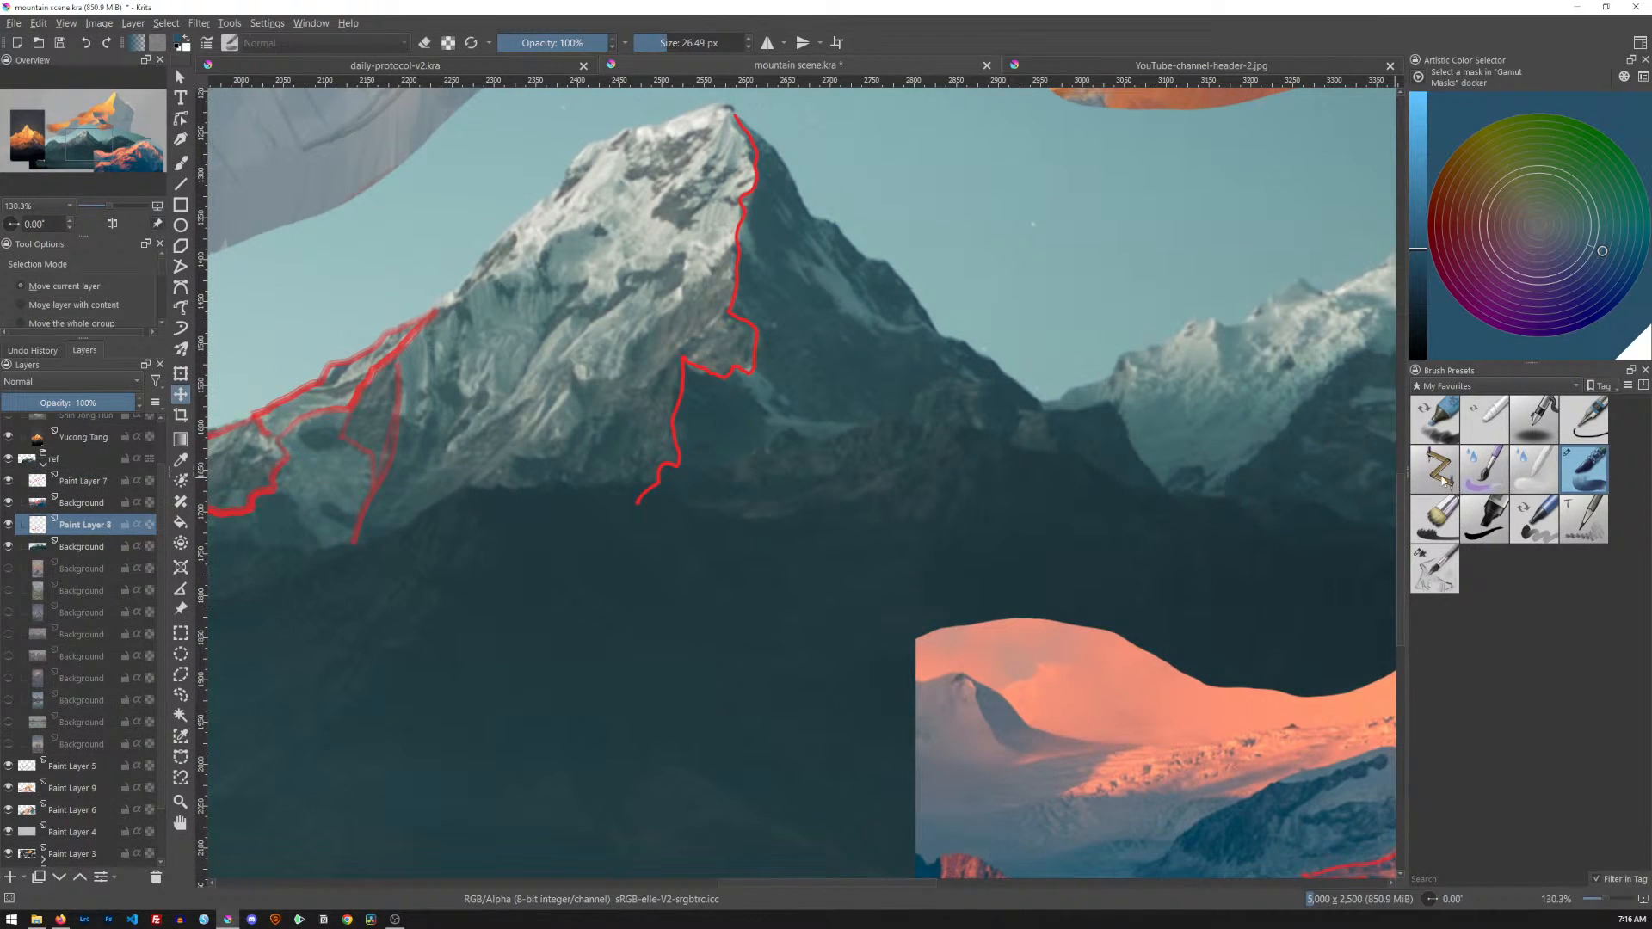
{"action": "left_click", "coordinate": [1586, 421]}
{"action": "mouse_move", "coordinate": [1408, 370]}
{"action": "left_mouse_down"}
{"action": "mouse_move", "coordinate": [1512, 370]}
{"action": "mouse_move", "coordinate": [1455, 366]}
{"action": "left_mouse_up"}
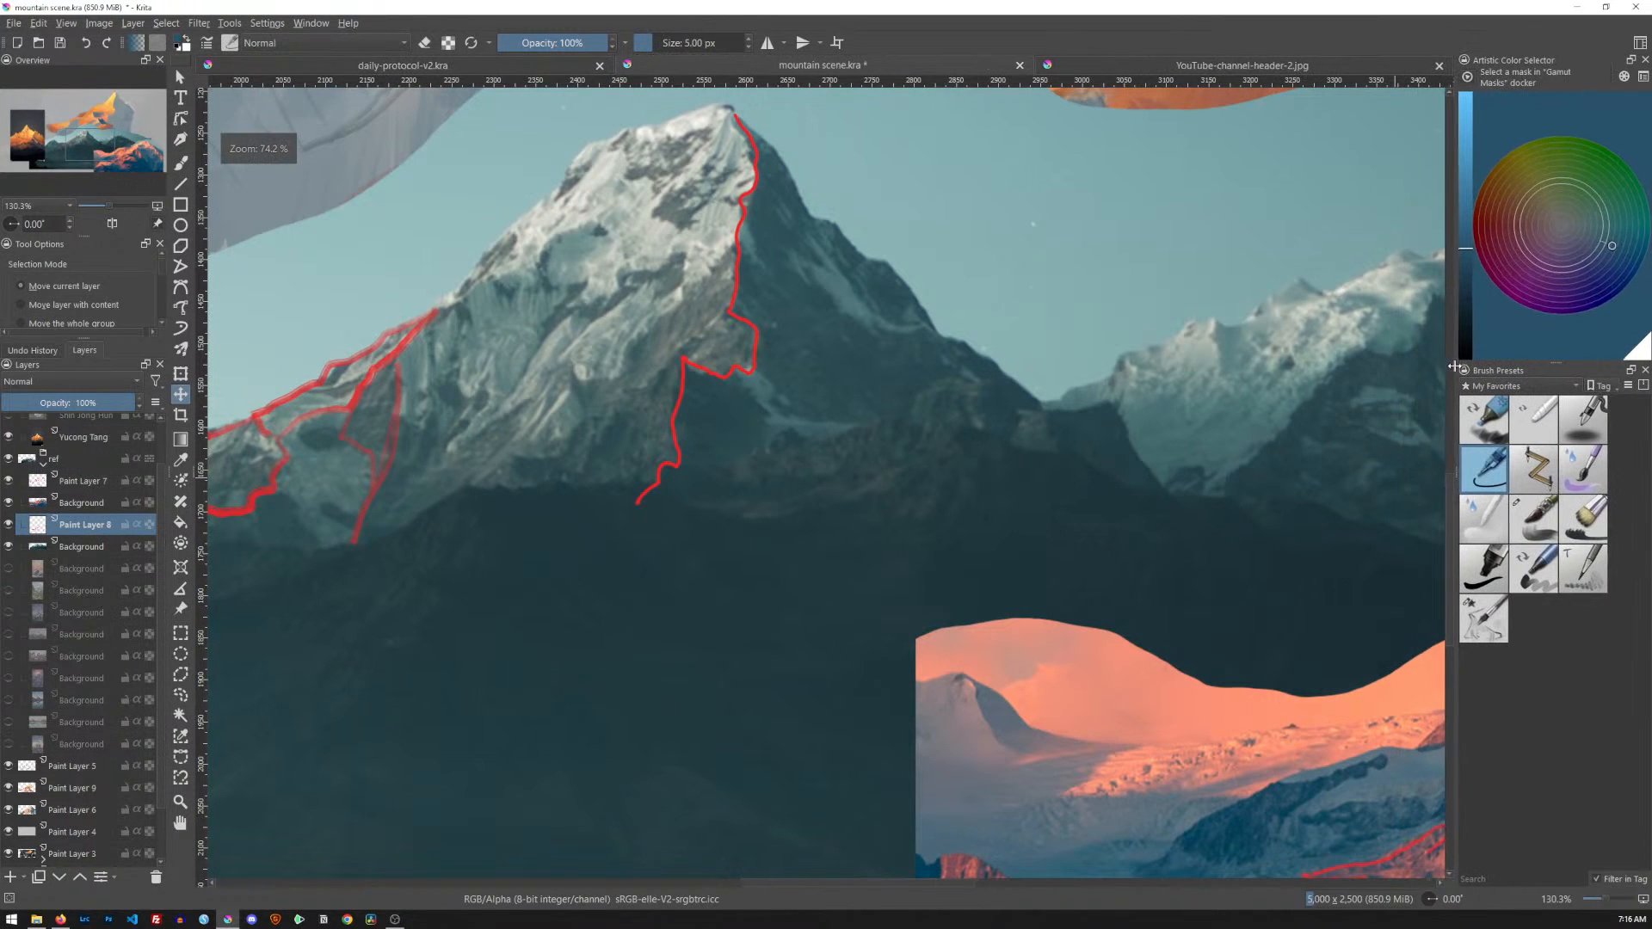
{"action": "left_click", "coordinate": [1475, 232]}
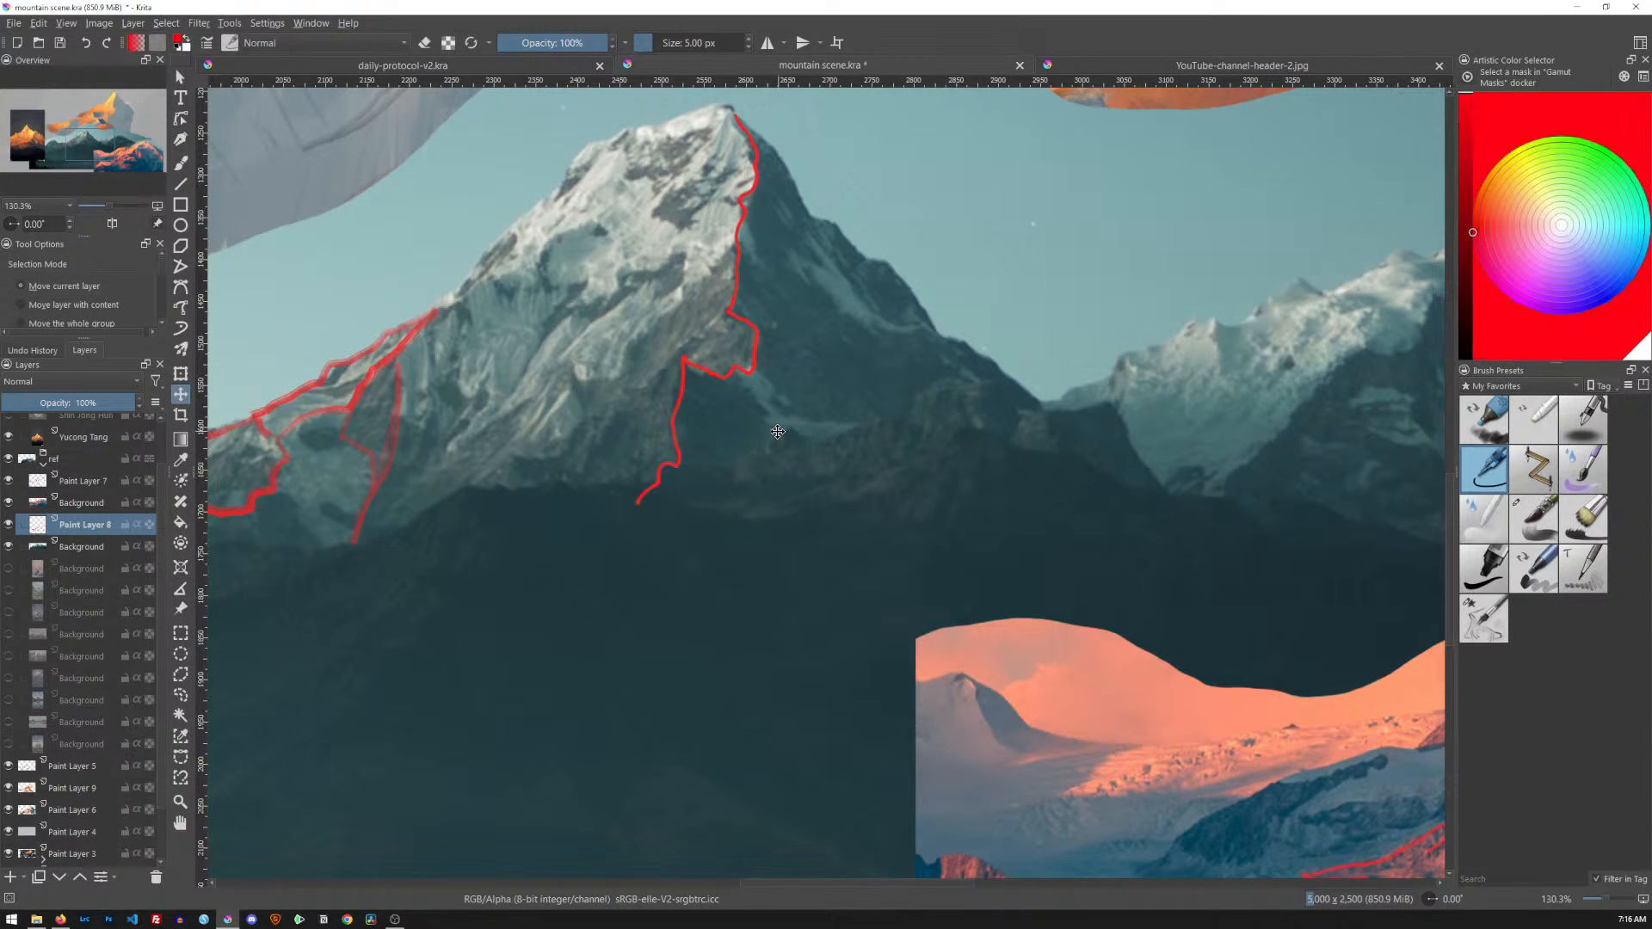
{"action": "key", "text": "b"}
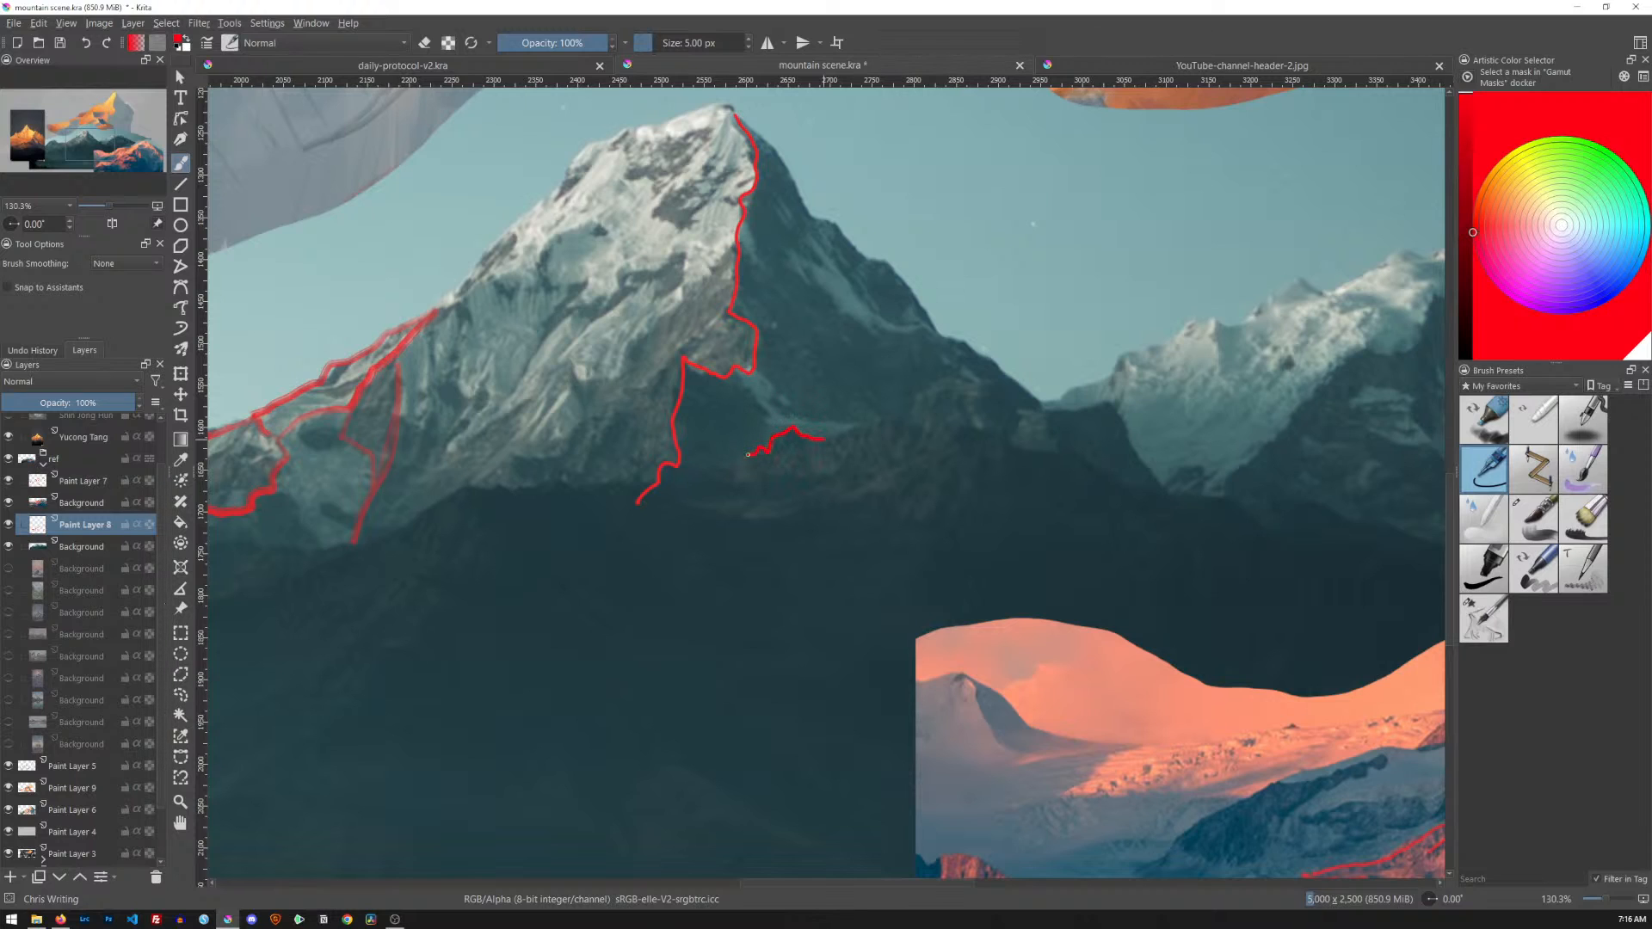
{"action": "left_click_drag", "start_coordinate": [750, 451], "coordinate": [749, 473]}
{"action": "key", "text": "ctrl+z"}
{"action": "key", "text": "ctrl+z"}
{"action": "key", "text": "ctrl+z"}
{"action": "mouse_move", "coordinate": [820, 439]}
{"action": "left_mouse_down"}
{"action": "mouse_move", "coordinate": [872, 421]}
{"action": "mouse_move", "coordinate": [800, 423]}
{"action": "mouse_move", "coordinate": [871, 422]}
{"action": "left_mouse_up"}
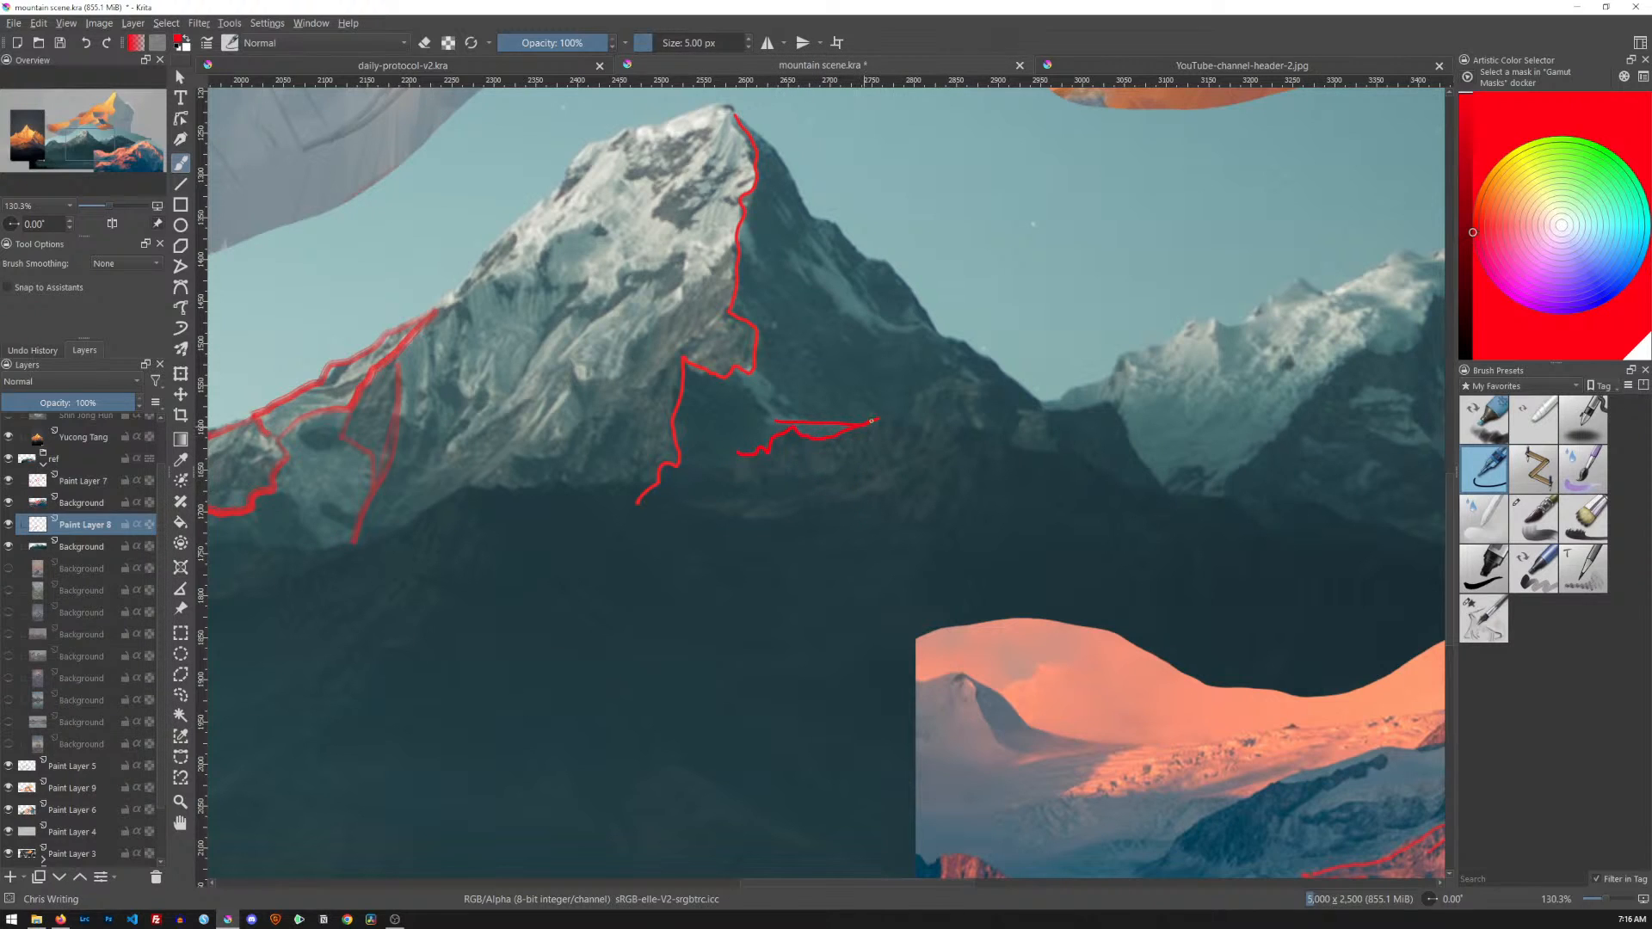
Move the teal mountain photo and its Paint Layer 8 outlines down together to uncover the painted mountain's base
{"action": "scroll", "coordinate": [1076, 448], "scroll_direction": "down", "scroll_amount": 5}
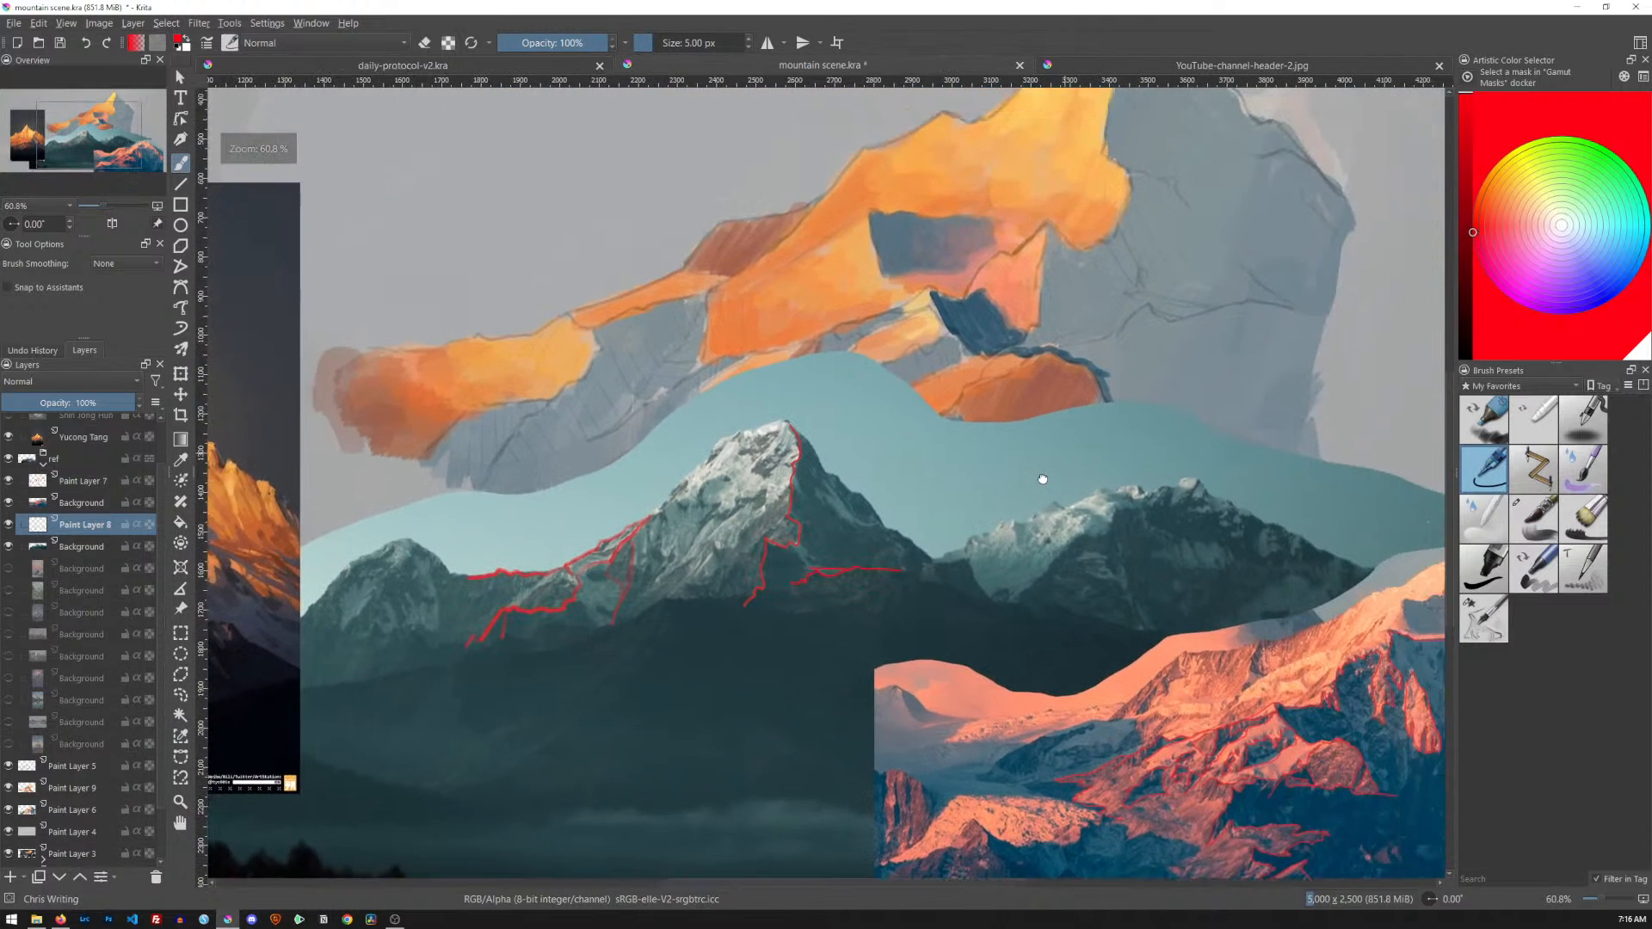
{"action": "left_click_drag", "start_coordinate": [1042, 480], "coordinate": [1016, 505]}
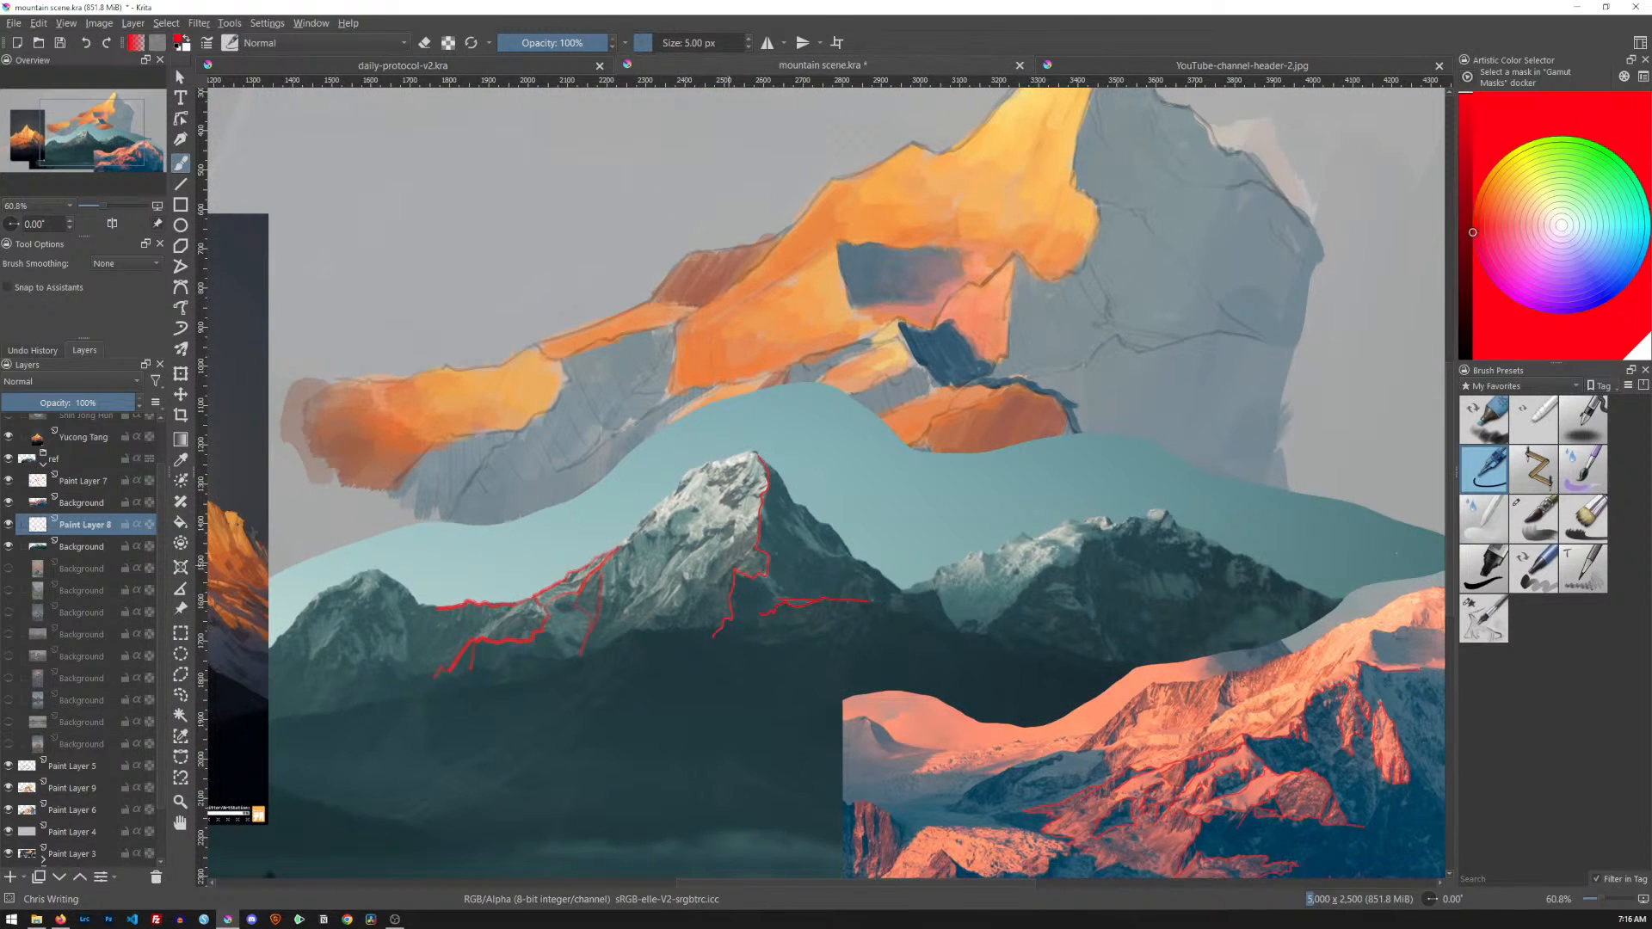
{"action": "left_click", "coordinate": [90, 544], "text": "ctrl"}
{"action": "key", "text": "t"}
{"action": "mouse_move", "coordinate": [924, 559]}
{"action": "left_mouse_down"}
{"action": "mouse_move", "coordinate": [906, 646]}
{"action": "mouse_move", "coordinate": [902, 630]}
{"action": "left_mouse_up"}
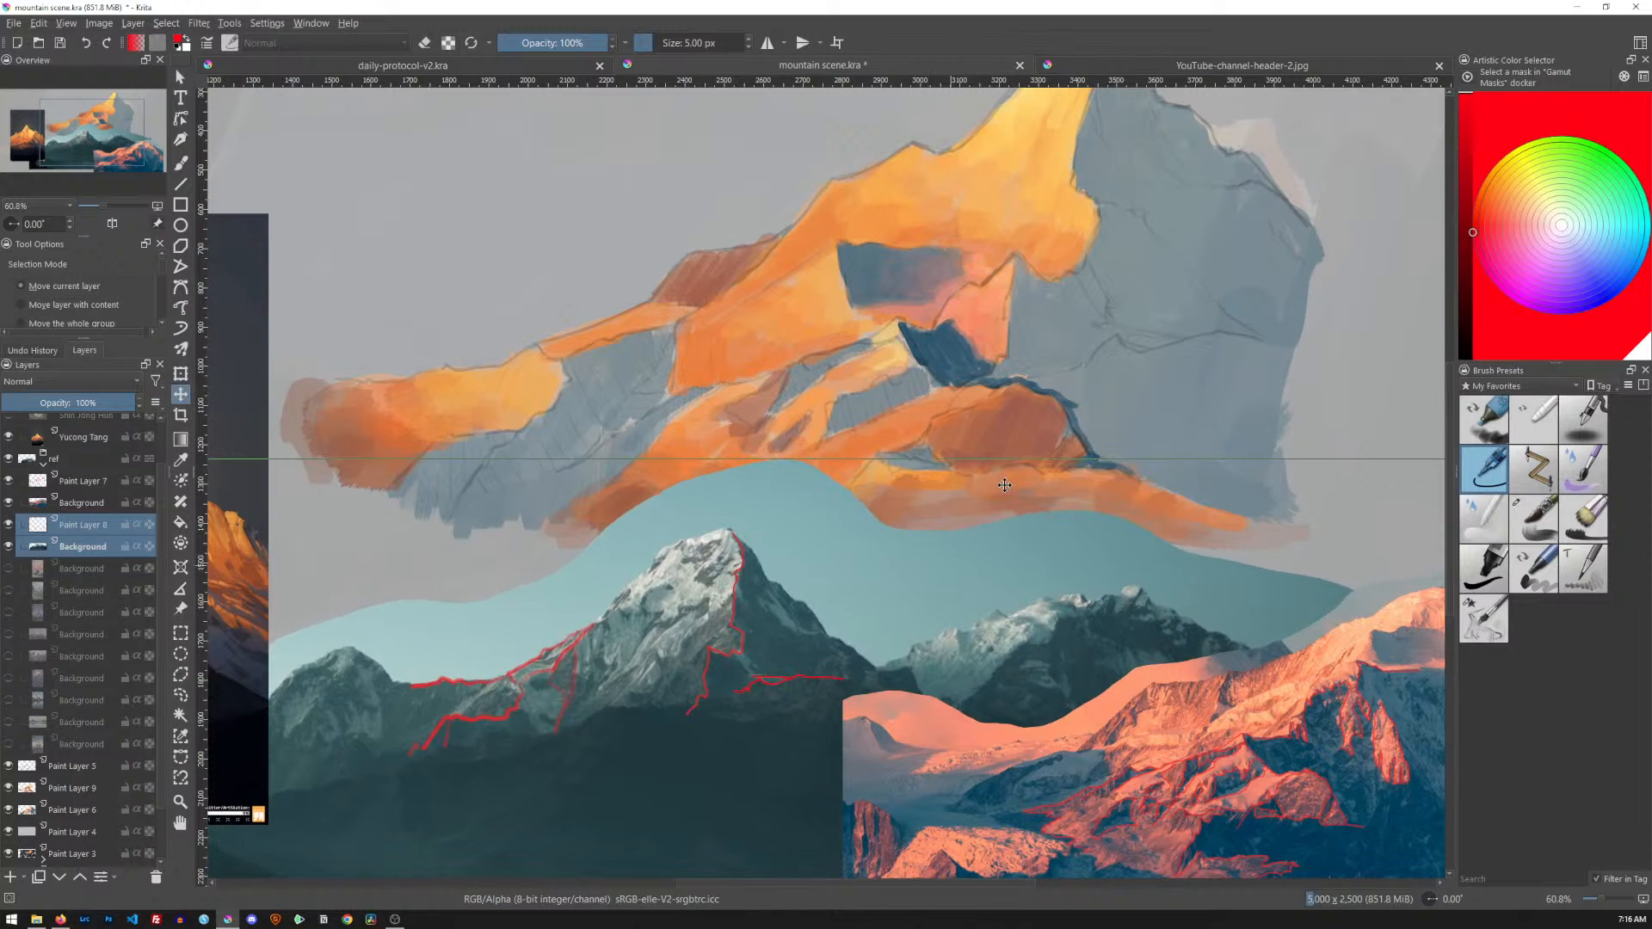
On the mountain's color layer, paint over the dark blue edge beside the reddish rock with sampled slate gray, using the Bristles-4 Glaze brush
{"action": "key", "text": "d"}
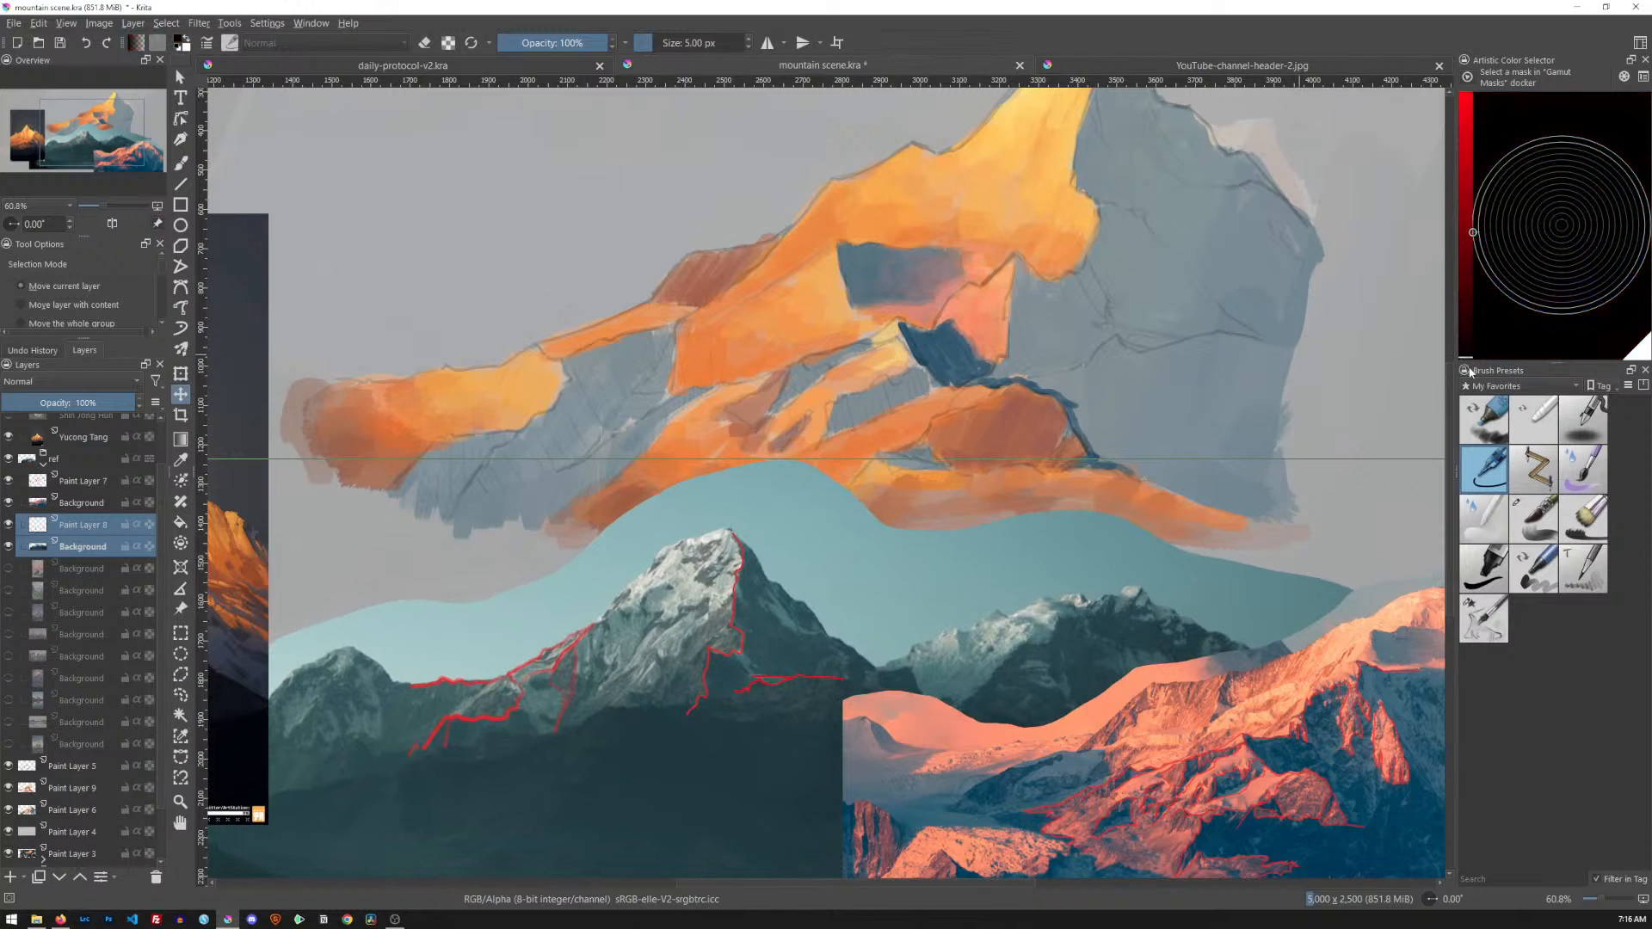
{"action": "left_click", "coordinate": [89, 790]}
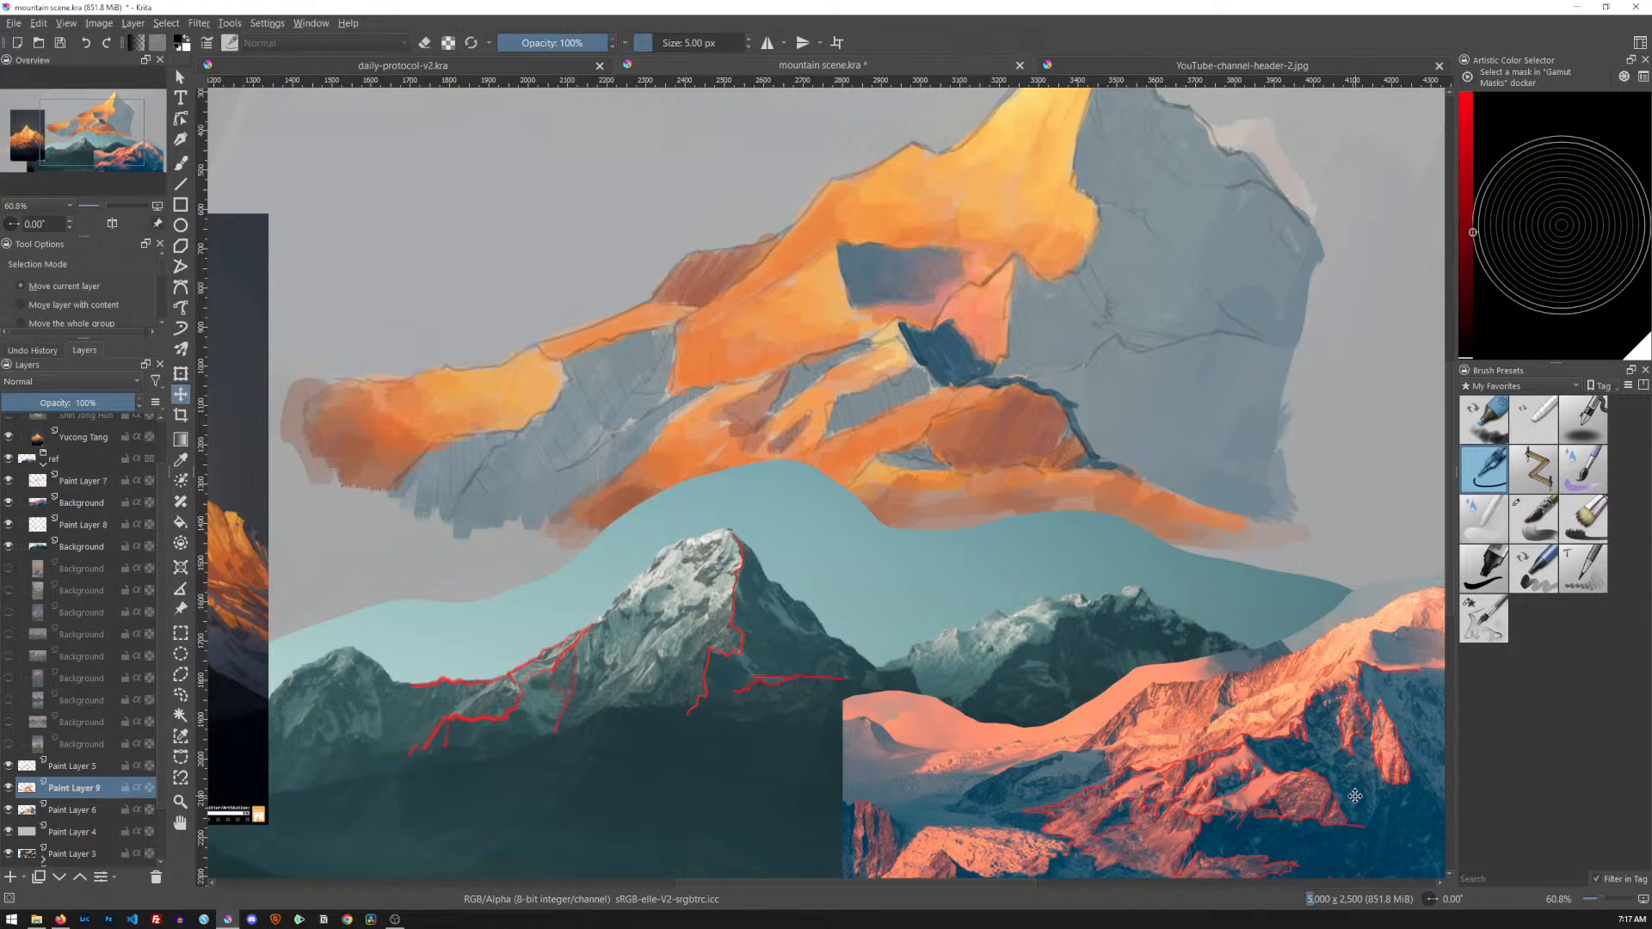
{"action": "key", "text": "b"}
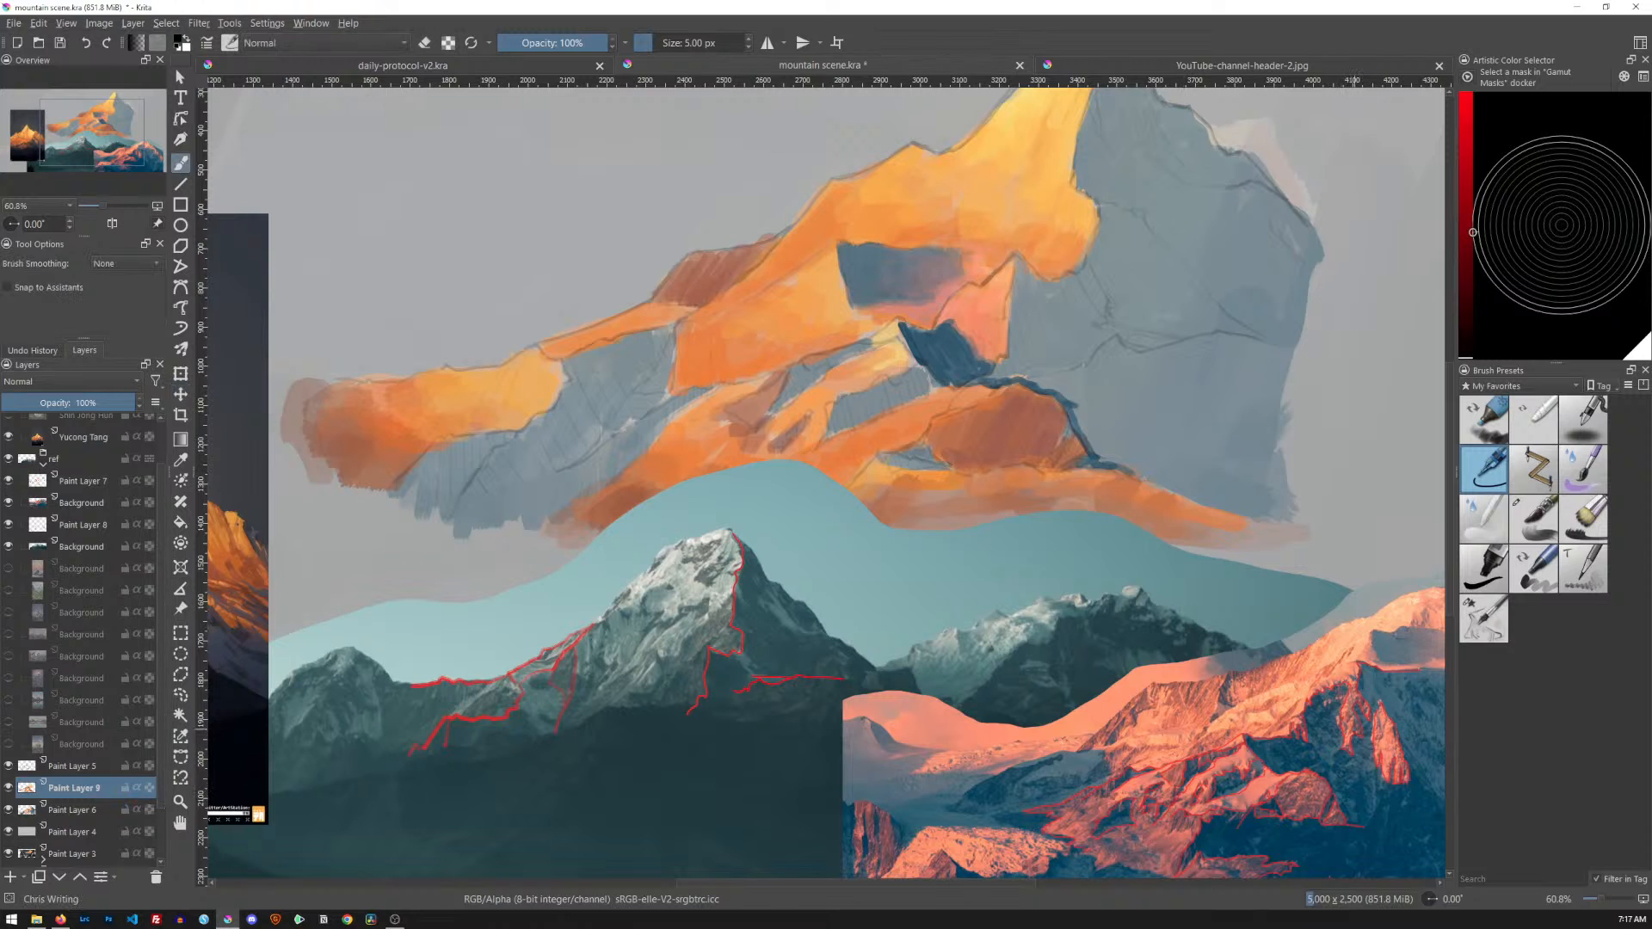
{"action": "left_click", "coordinate": [1534, 518]}
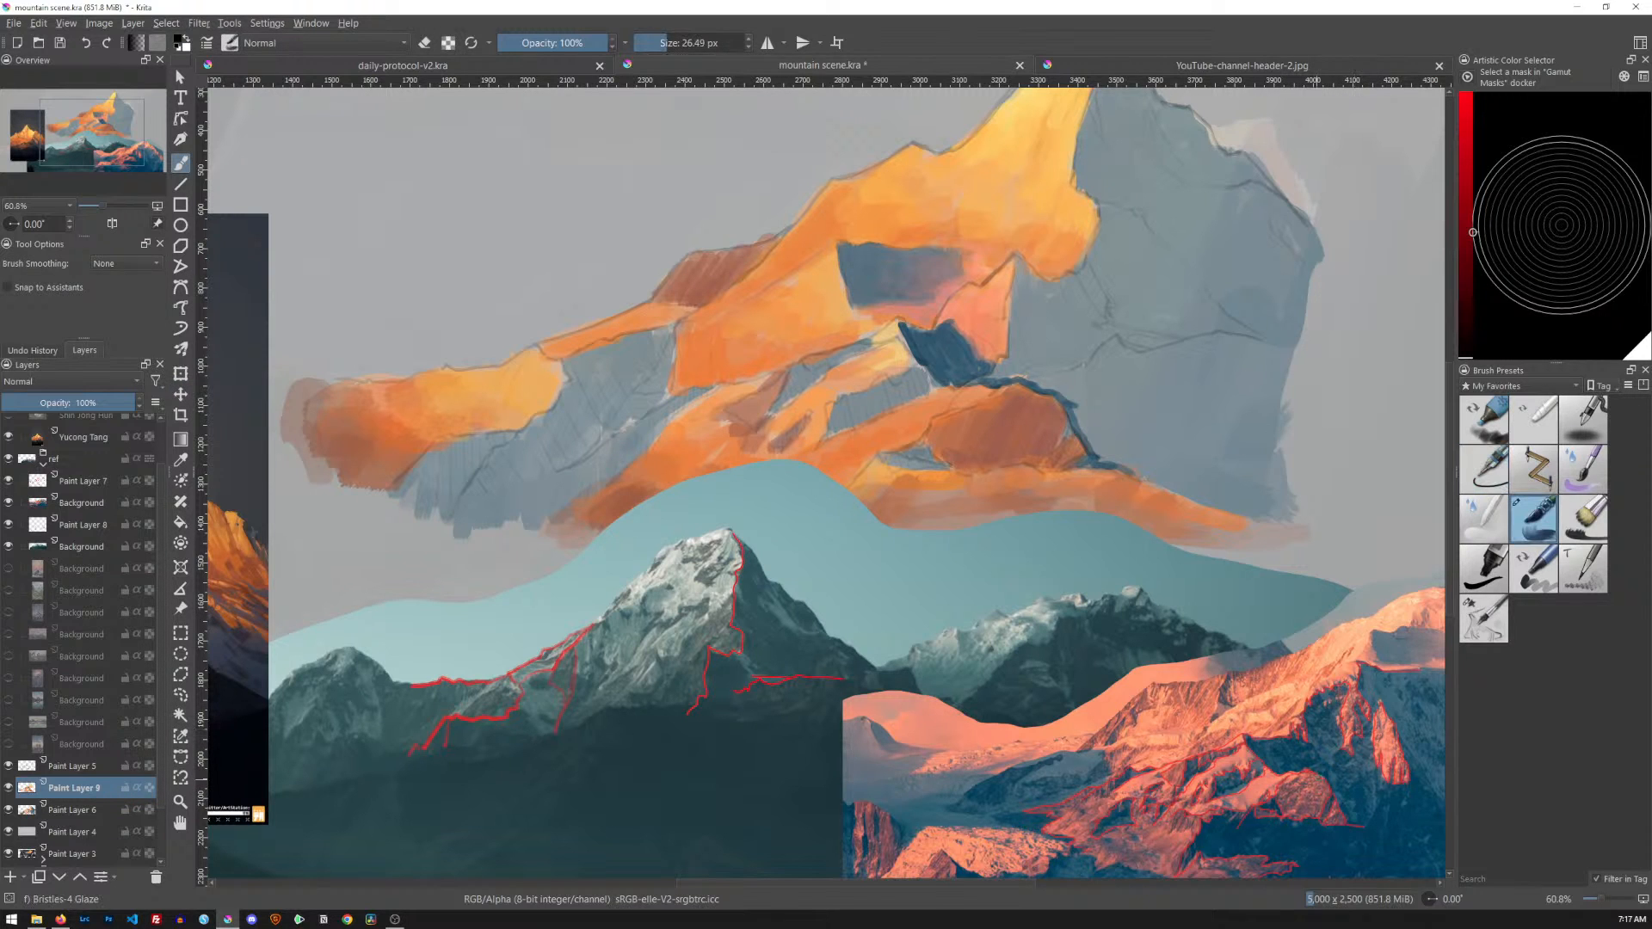
{"action": "left_click", "coordinate": [1338, 770], "text": "ctrl"}
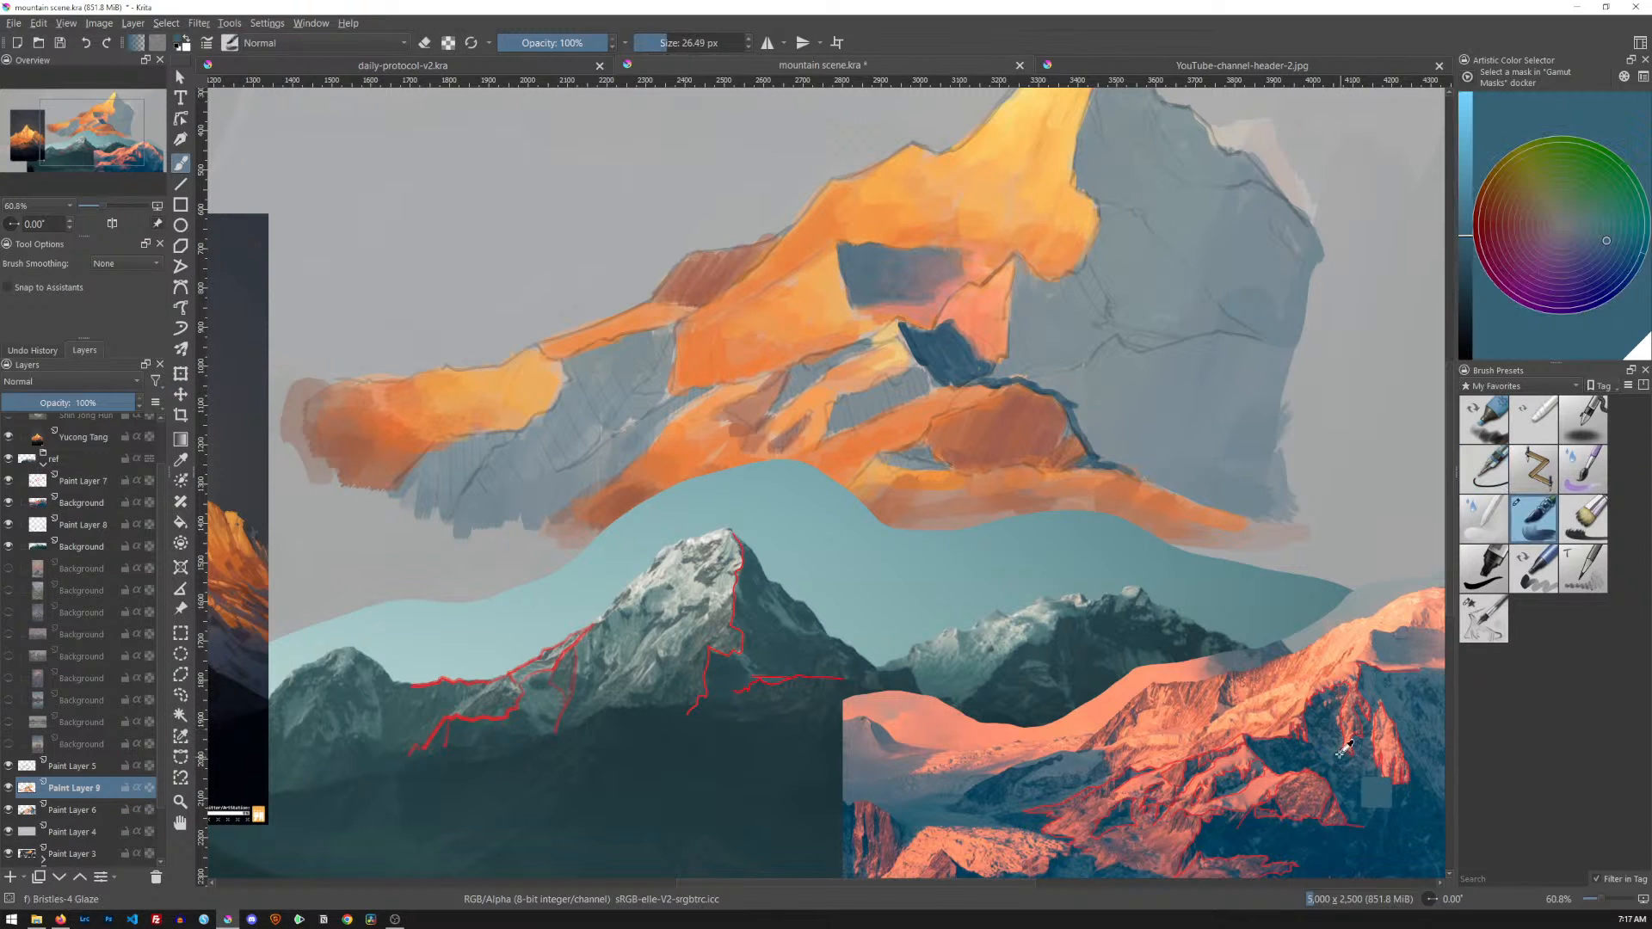
{"action": "left_click", "coordinate": [1083, 409], "text": "ctrl"}
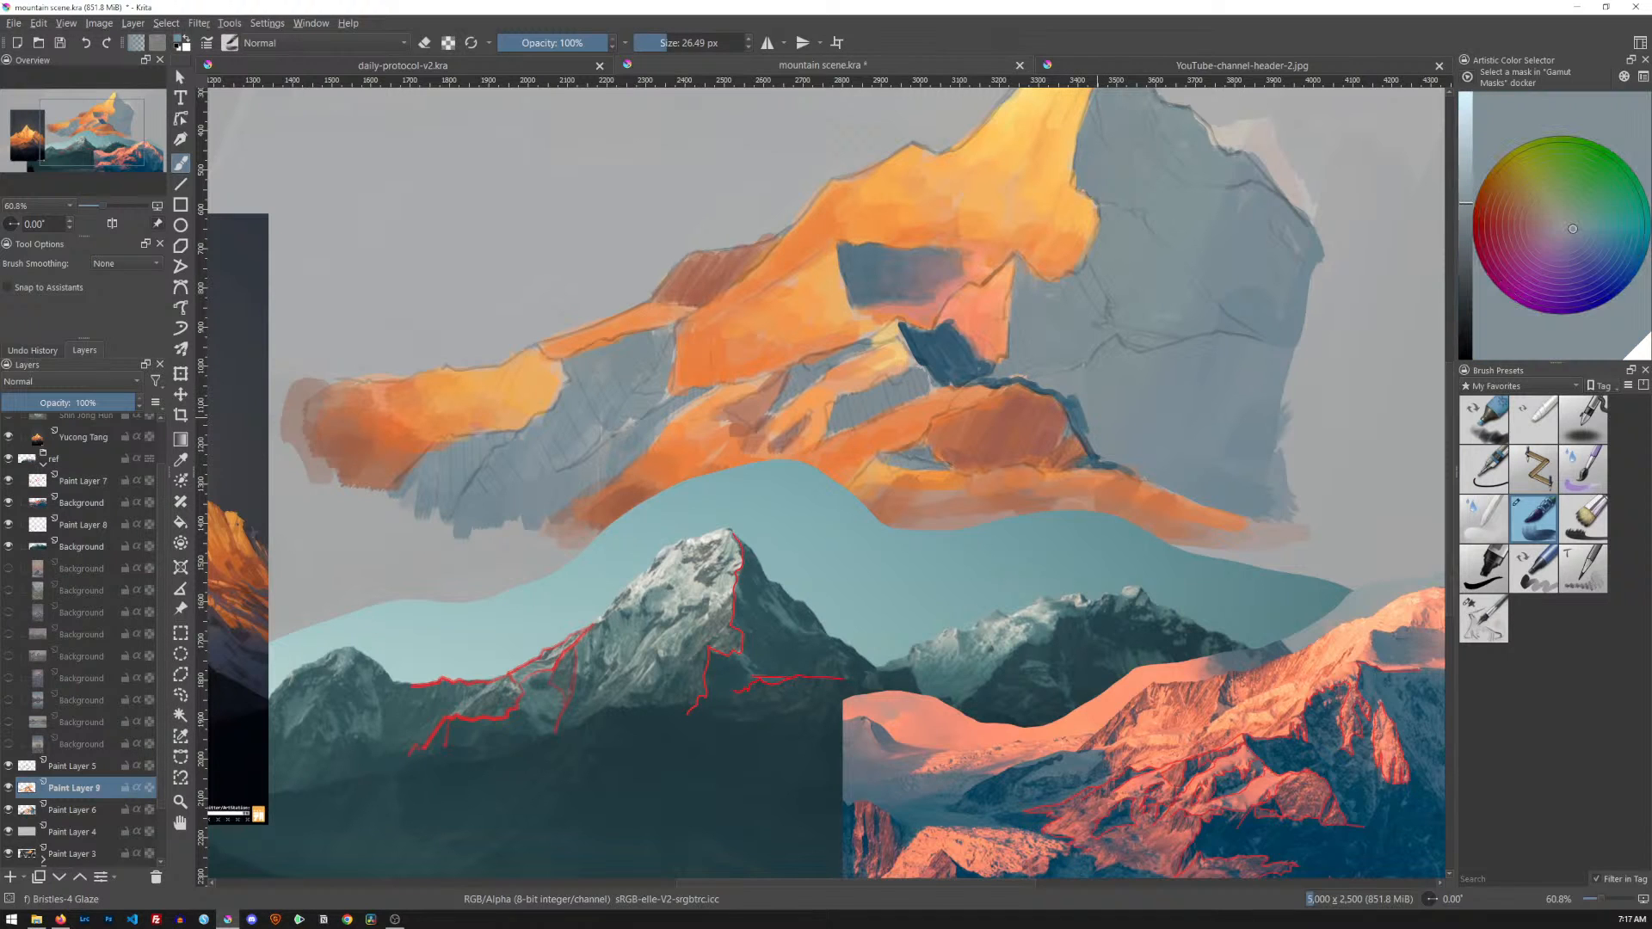
{"action": "left_click_drag", "start_coordinate": [1071, 399], "coordinate": [1092, 456]}
{"action": "mouse_move", "coordinate": [1049, 387]}
{"action": "left_mouse_down"}
{"action": "mouse_move", "coordinate": [1064, 396]}
{"action": "mouse_move", "coordinate": [1040, 387]}
{"action": "left_mouse_up"}
{"action": "left_click_drag", "start_coordinate": [1005, 378], "coordinate": [1019, 384]}
{"action": "key", "text": "t"}
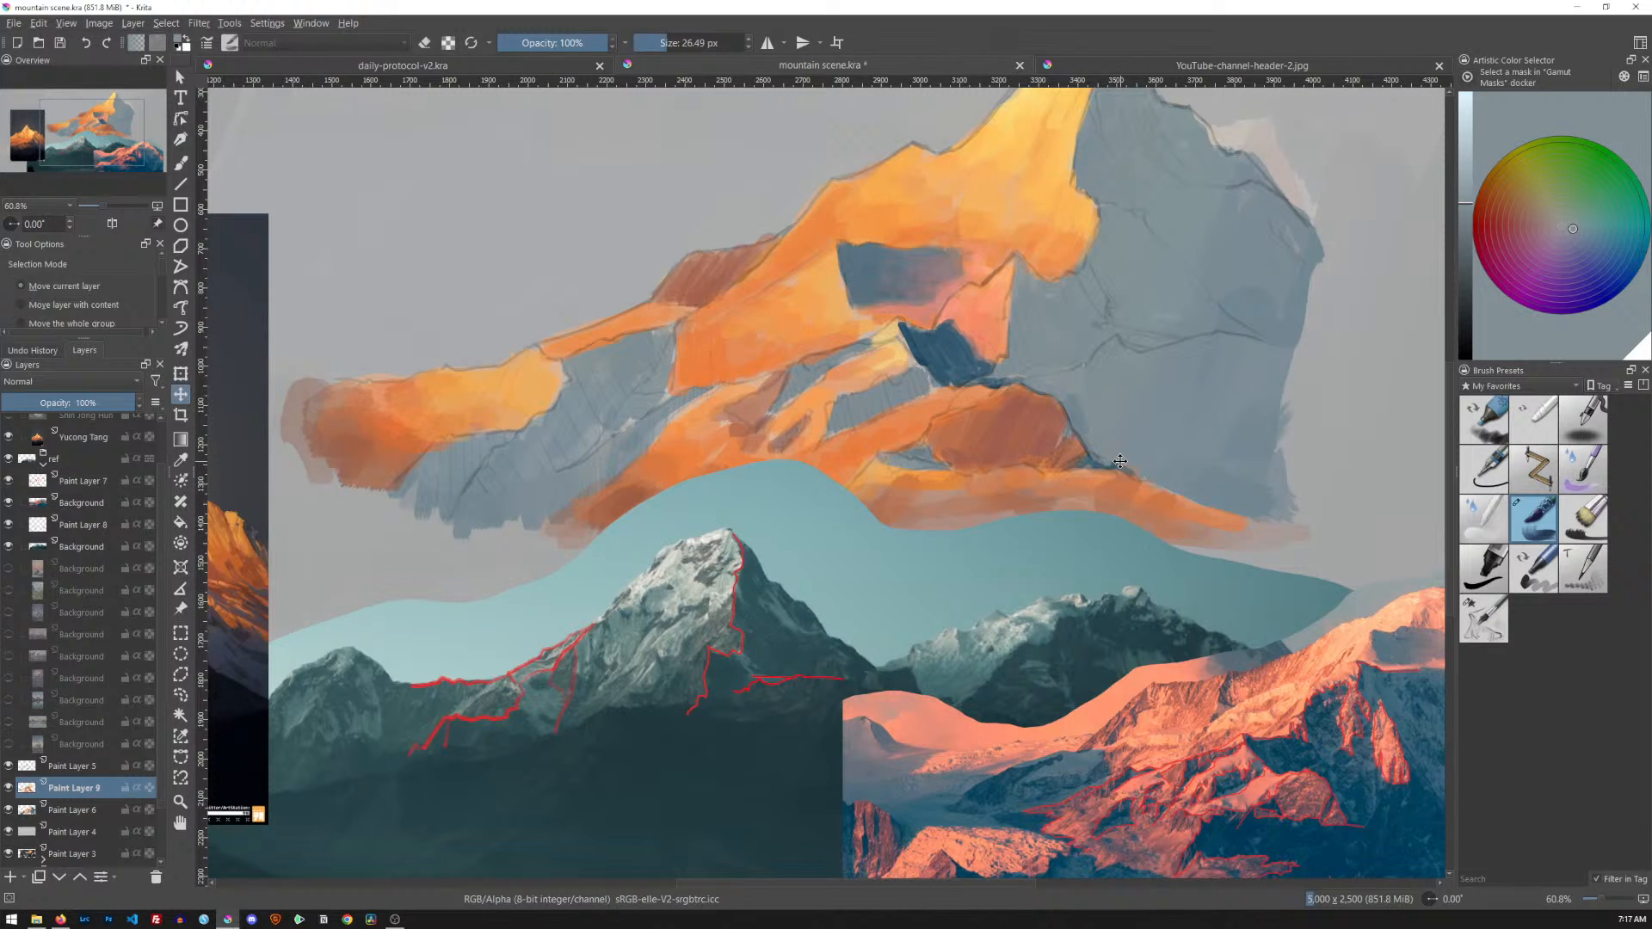
{"action": "key", "text": "b"}
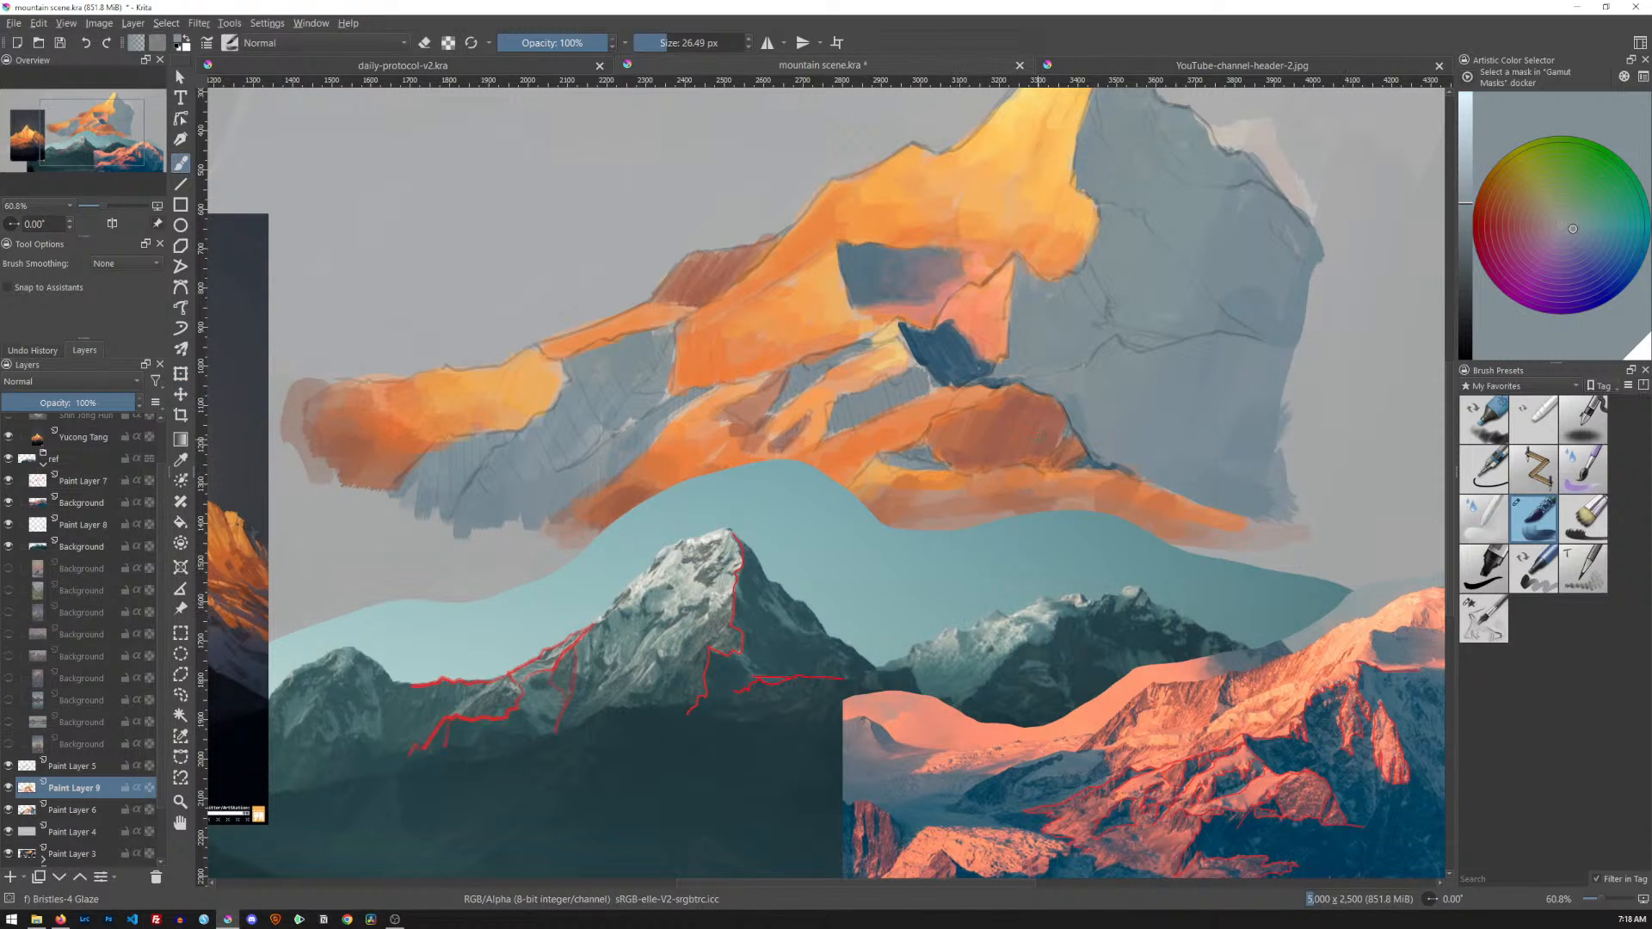
Sample the rounded rock's reddish brown and paint a band along the sketched ridge across the shaded face with a 65.32 px brush
{"action": "left_click", "coordinate": [1067, 443], "text": "ctrl"}
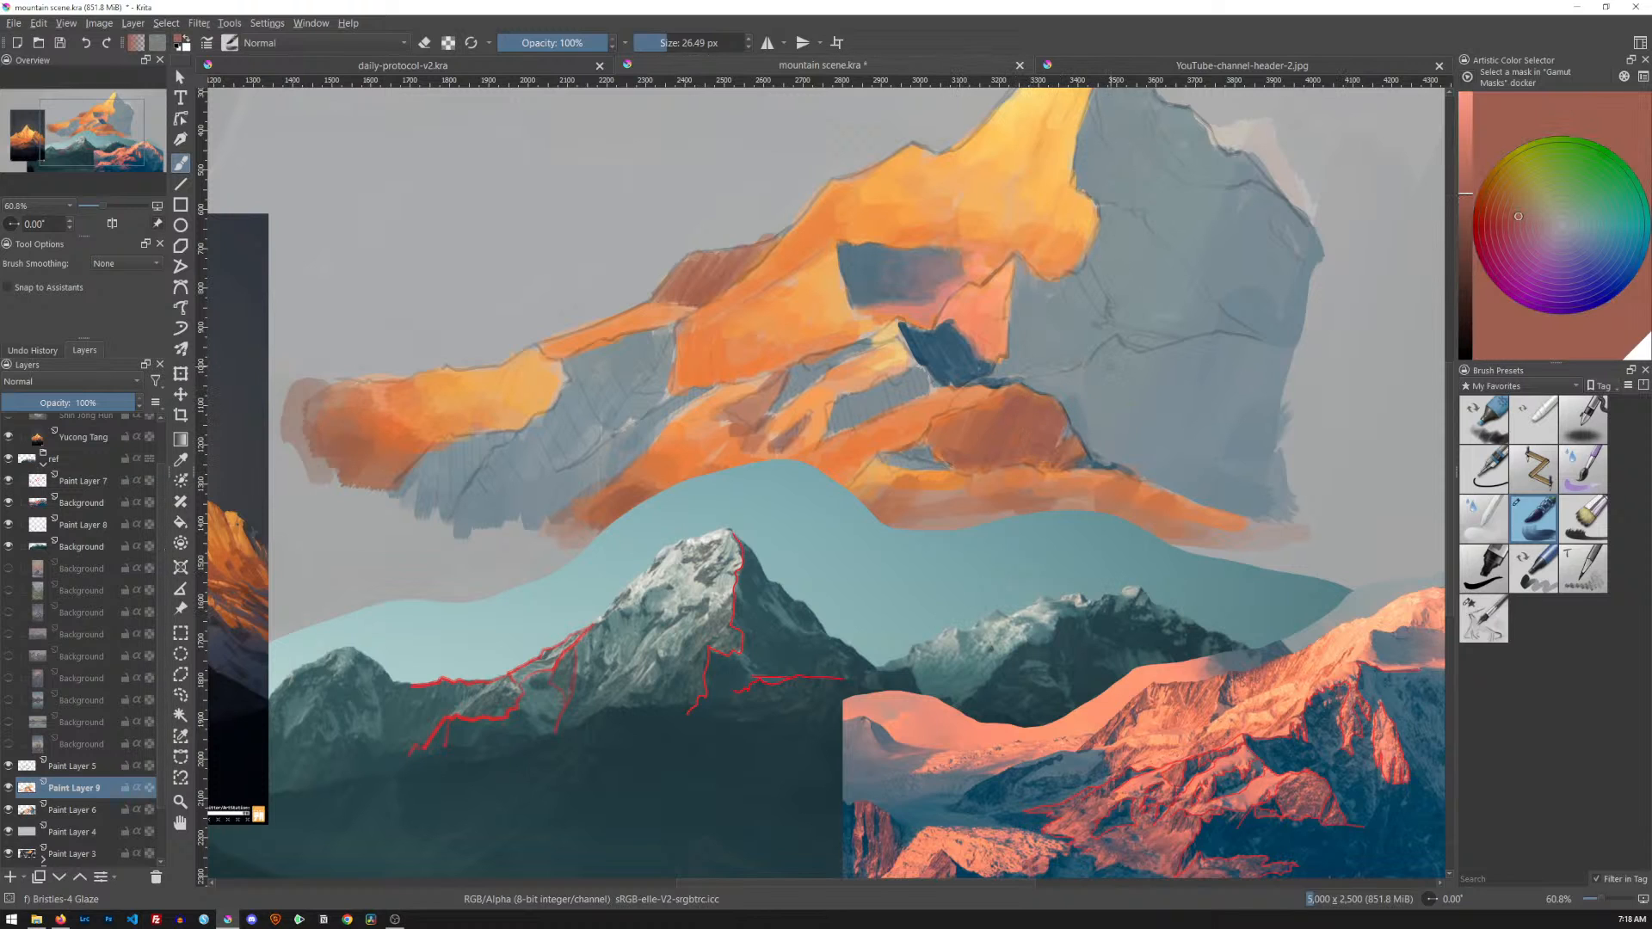
{"action": "left_click_drag", "start_coordinate": [1114, 352], "coordinate": [1146, 352], "text": "shift"}
{"action": "mouse_move", "coordinate": [1089, 368]}
{"action": "left_mouse_down"}
{"action": "mouse_move", "coordinate": [1232, 339]}
{"action": "mouse_move", "coordinate": [1273, 365]}
{"action": "mouse_move", "coordinate": [1226, 355]}
{"action": "mouse_move", "coordinate": [1025, 388]}
{"action": "mouse_move", "coordinate": [1205, 372]}
{"action": "left_mouse_up"}
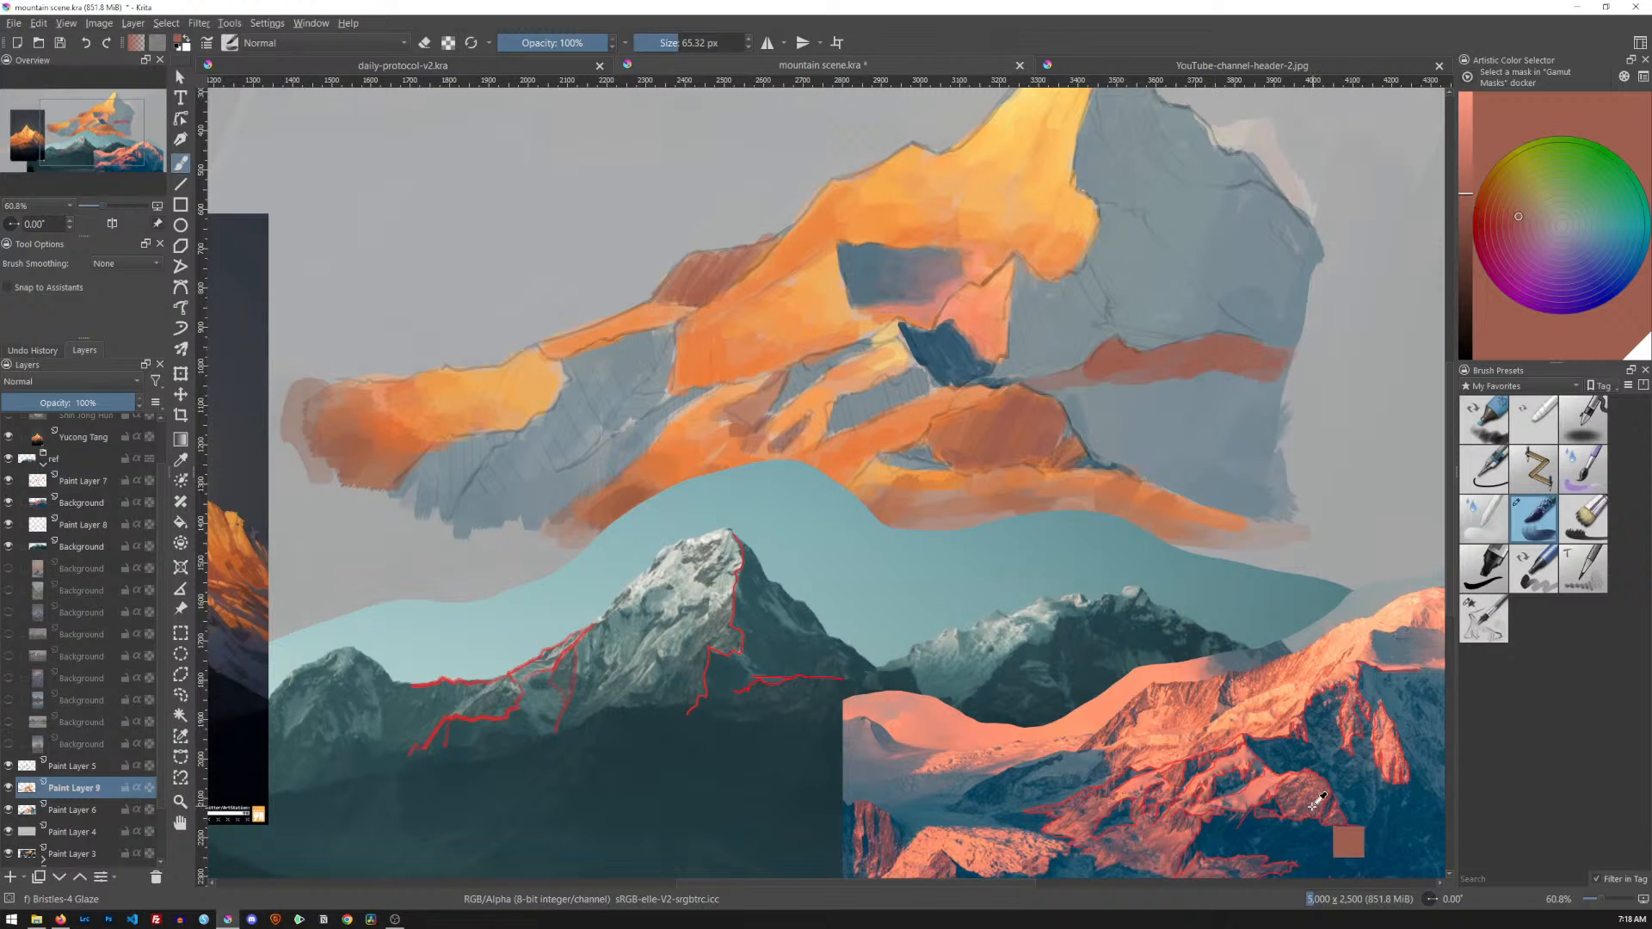
Sample dark muted purple from the sunset photo and glaze it over the reddish band across the shaded face
{"action": "left_click", "coordinate": [1347, 845], "text": "ctrl"}
{"action": "mouse_move", "coordinate": [1106, 359]}
{"action": "left_mouse_down"}
{"action": "mouse_move", "coordinate": [1179, 361]}
{"action": "mouse_move", "coordinate": [1212, 342]}
{"action": "mouse_move", "coordinate": [1282, 370]}
{"action": "mouse_move", "coordinate": [1272, 391]}
{"action": "left_mouse_up"}
{"action": "left_click_drag", "start_coordinate": [1192, 352], "coordinate": [1037, 389]}
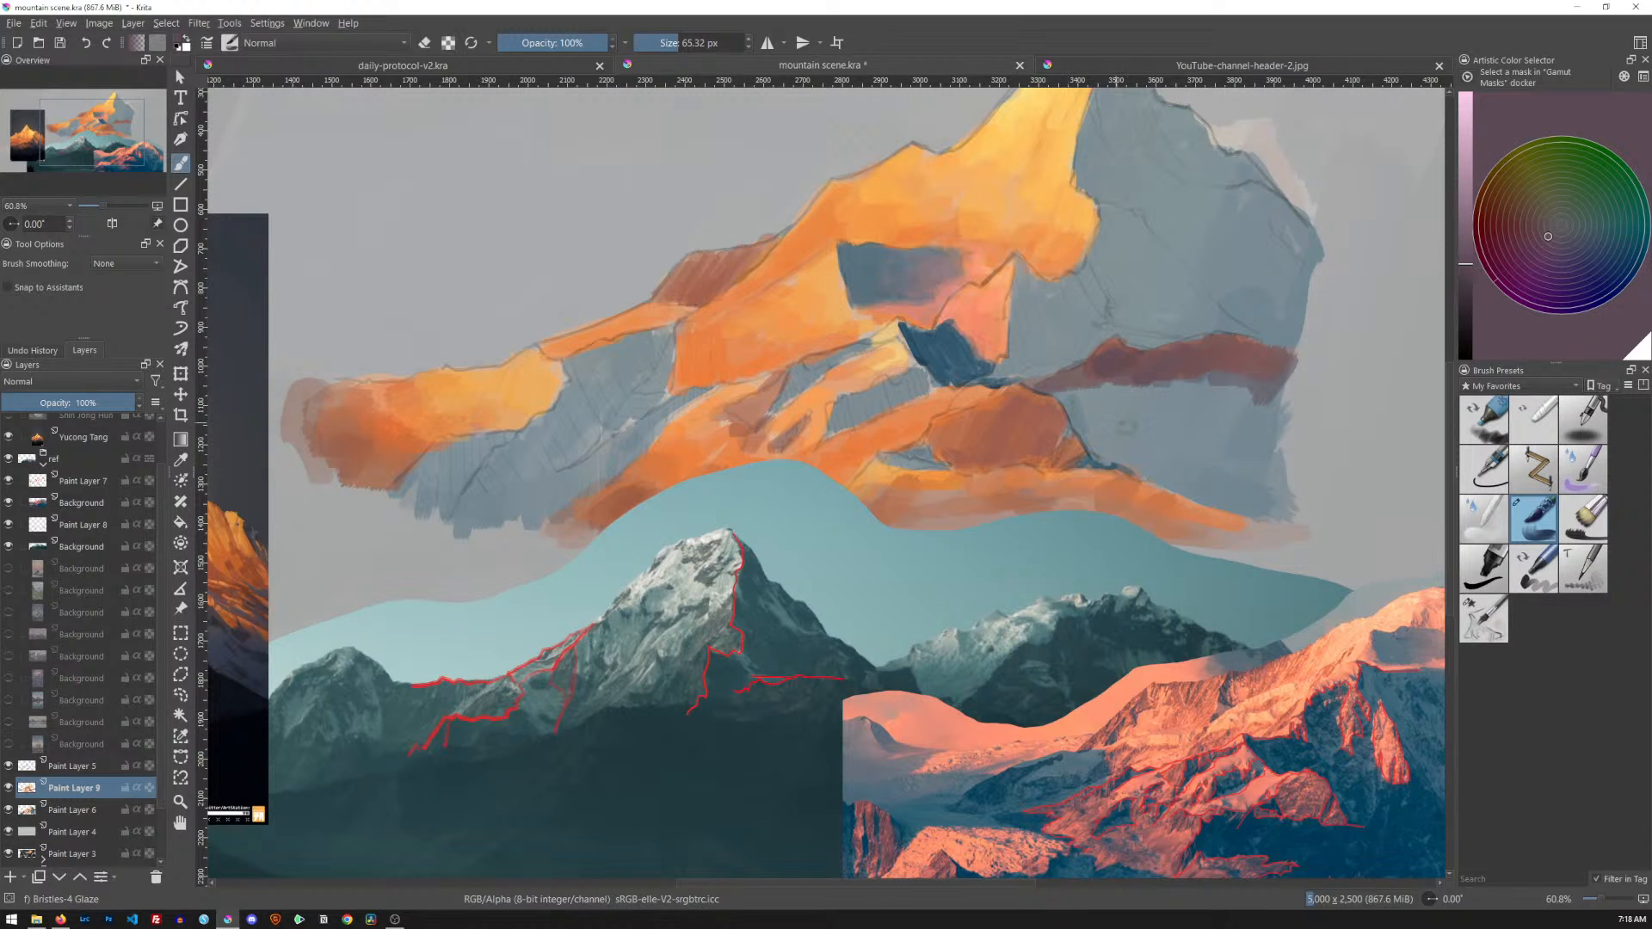
Sample muted rose red from the sunset photo's lit rock and repaint the band across the shaded face with it
{"action": "left_click", "coordinate": [1310, 812], "text": "ctrl"}
{"action": "left_click", "coordinate": [1313, 807], "text": "ctrl"}
{"action": "left_click", "coordinate": [1313, 807], "text": "ctrl"}
{"action": "left_click", "coordinate": [1315, 803], "text": "ctrl"}
{"action": "left_click", "coordinate": [1314, 803], "text": "ctrl"}
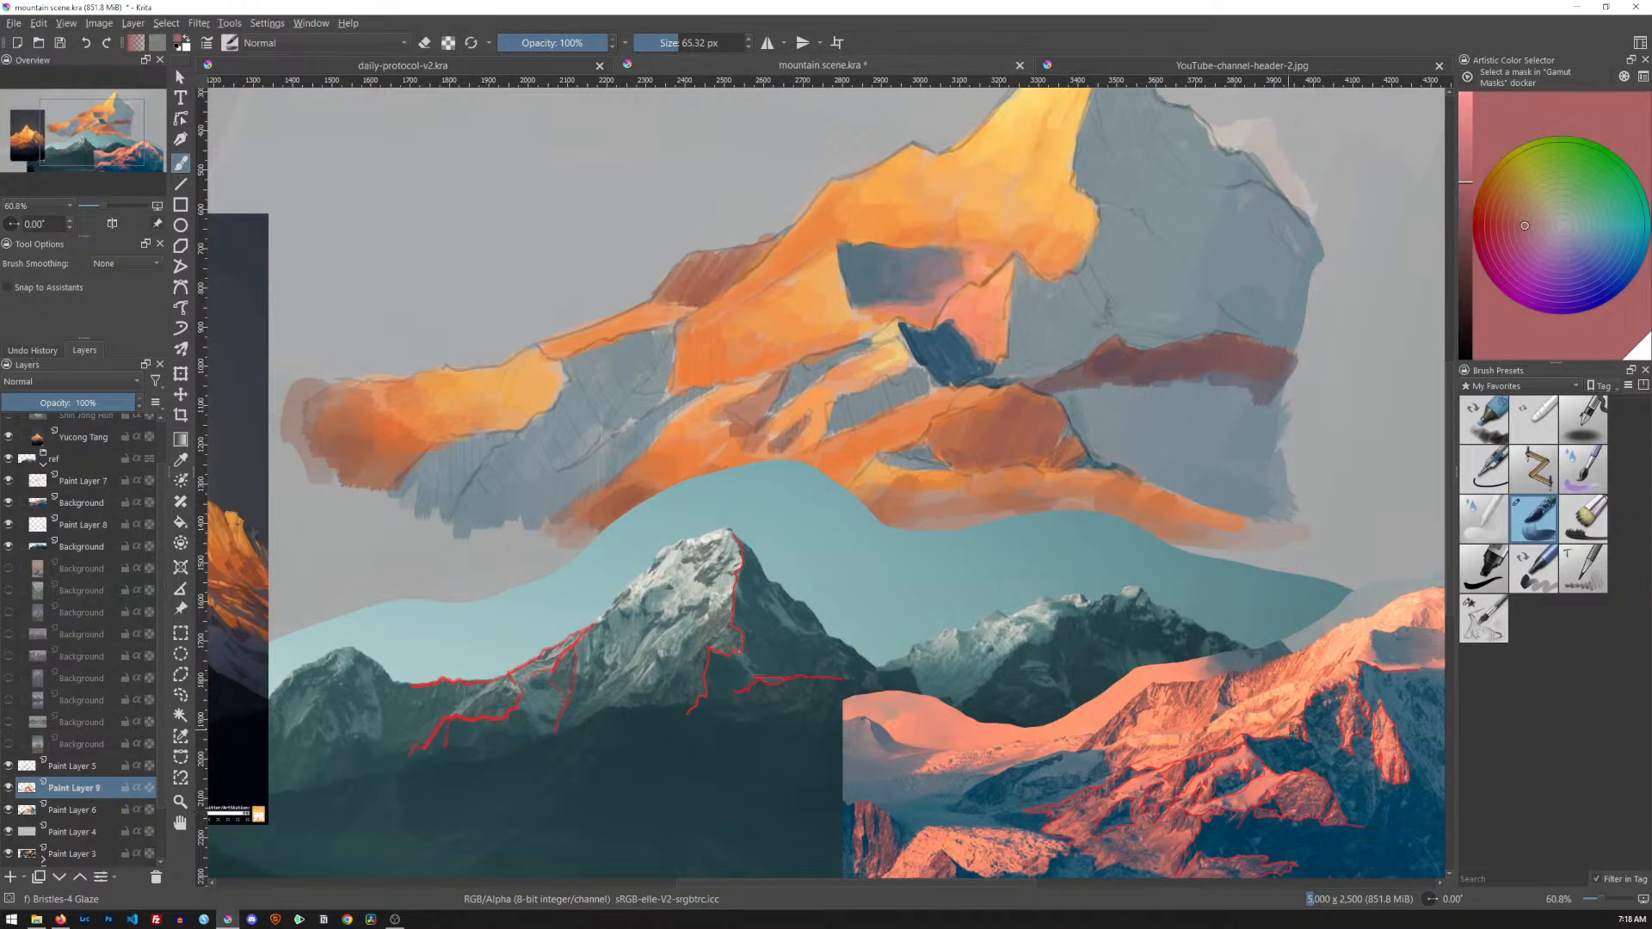
{"action": "mouse_move", "coordinate": [1123, 360]}
{"action": "left_mouse_down"}
{"action": "mouse_move", "coordinate": [1180, 372]}
{"action": "mouse_move", "coordinate": [1280, 349]}
{"action": "left_mouse_up"}
{"action": "left_click_drag", "start_coordinate": [1132, 370], "coordinate": [1067, 379]}
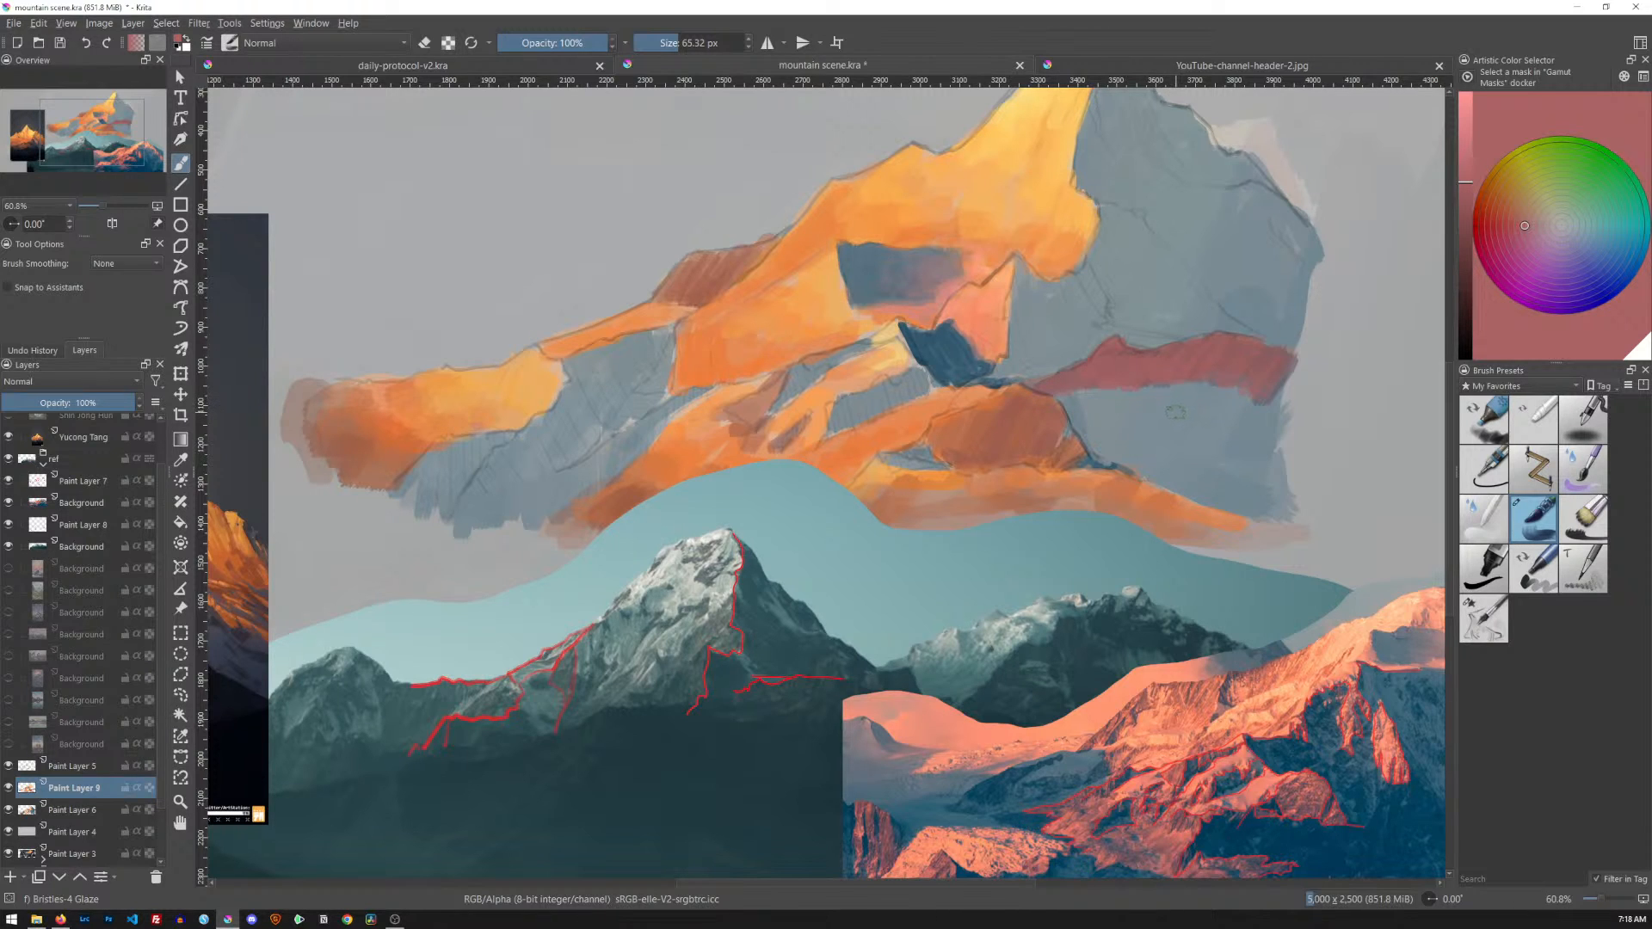
On Paint Layer 5, sketch black contour lines down the rock face below the band and its base edge with the Revoy Inking-2-Medium-Flow brush
{"action": "left_click", "coordinate": [1499, 619]}
{"action": "left_click_drag", "start_coordinate": [1462, 226], "coordinate": [1460, 357]}
{"action": "left_click", "coordinate": [105, 765]}
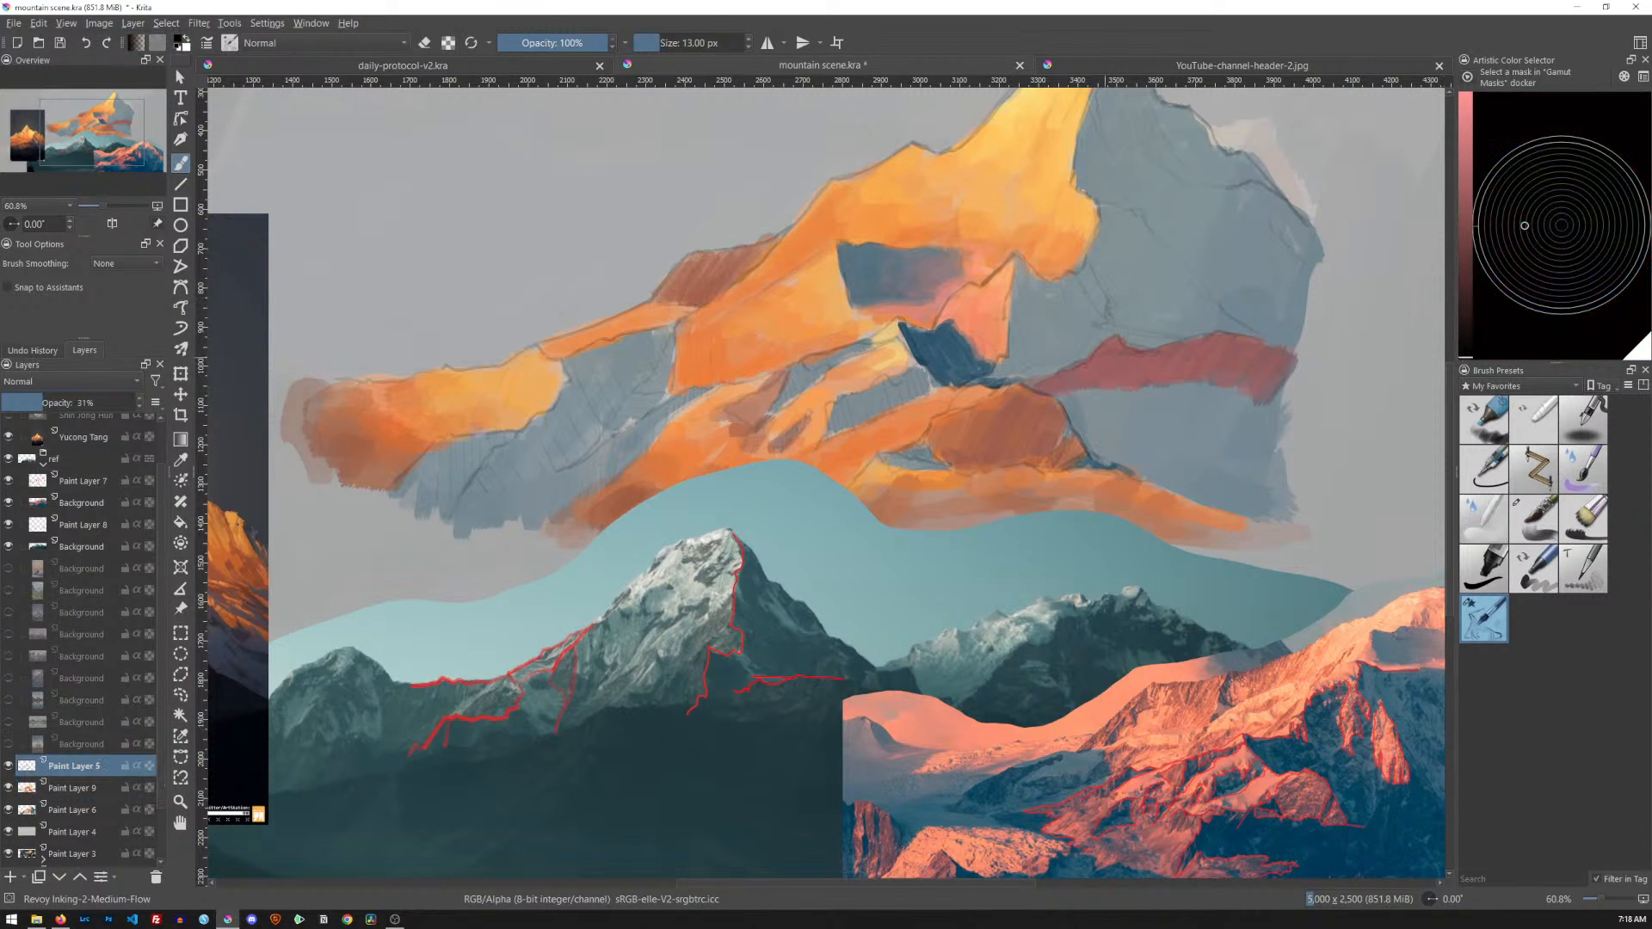
{"action": "left_click_drag", "start_coordinate": [1086, 387], "coordinate": [1090, 405]}
{"action": "left_click_drag", "start_coordinate": [1044, 377], "coordinate": [1075, 369]}
{"action": "left_click_drag", "start_coordinate": [1115, 410], "coordinate": [1104, 443]}
{"action": "left_click_drag", "start_coordinate": [1156, 389], "coordinate": [1123, 470]}
{"action": "mouse_move", "coordinate": [1201, 371]}
{"action": "left_mouse_down"}
{"action": "mouse_move", "coordinate": [1146, 488]}
{"action": "mouse_move", "coordinate": [1174, 496]}
{"action": "left_mouse_up"}
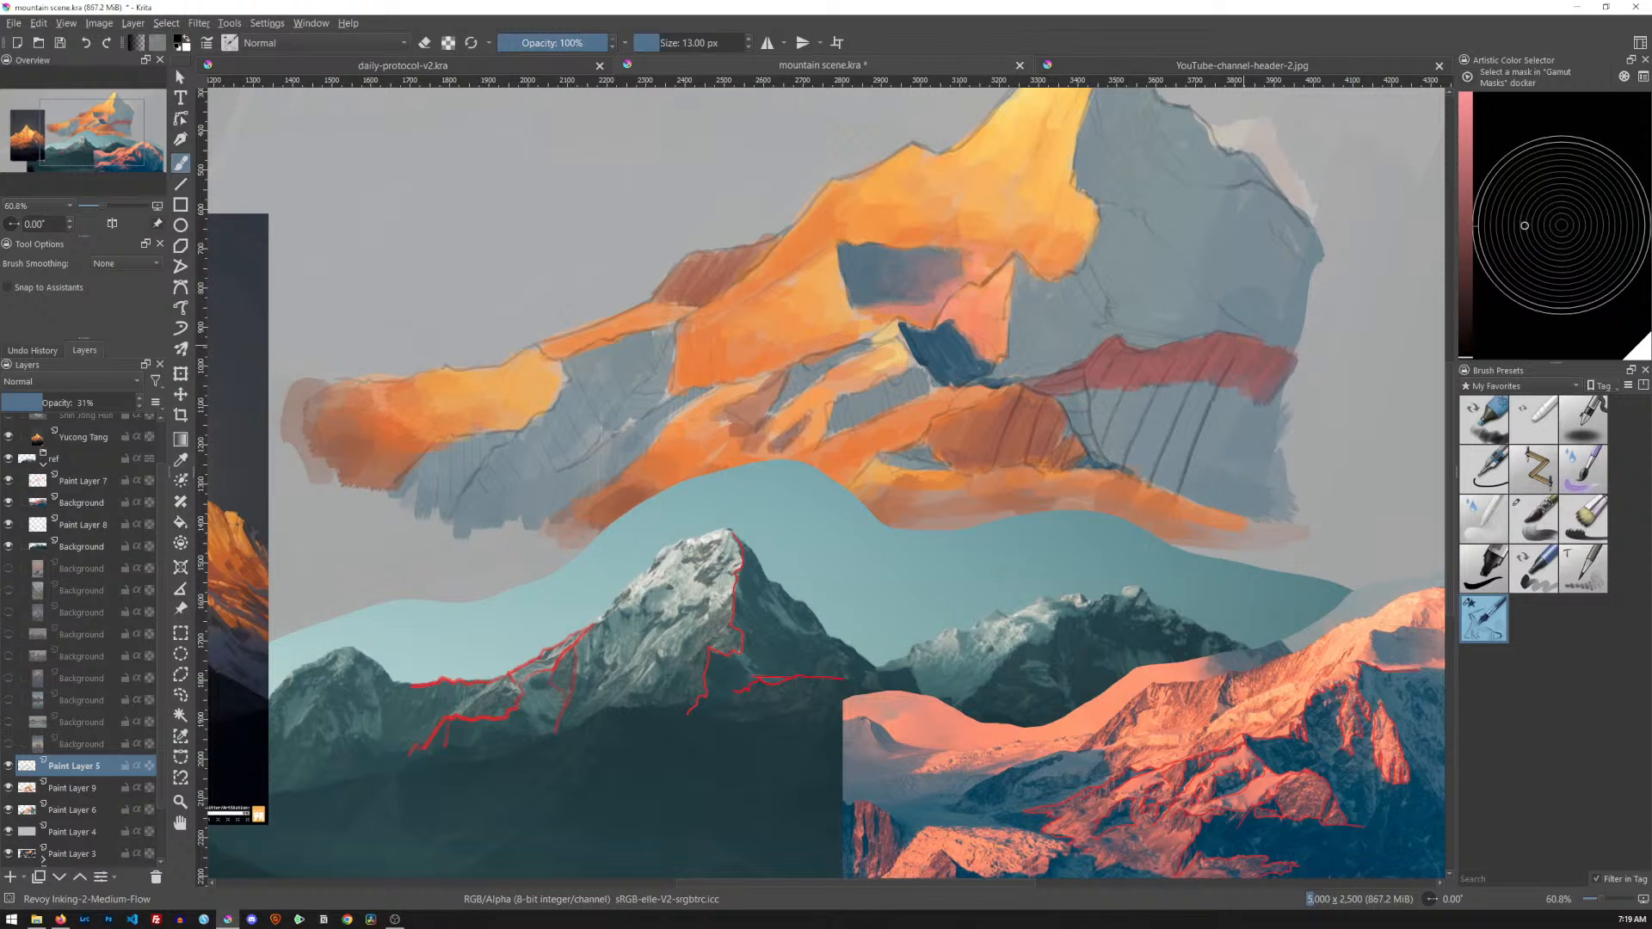
{"action": "mouse_move", "coordinate": [1261, 364]}
{"action": "left_mouse_down"}
{"action": "mouse_move", "coordinate": [1204, 514]}
{"action": "mouse_move", "coordinate": [1265, 409]}
{"action": "mouse_move", "coordinate": [1240, 502]}
{"action": "left_mouse_up"}
{"action": "left_click_drag", "start_coordinate": [1275, 443], "coordinate": [1252, 522]}
{"action": "left_click_drag", "start_coordinate": [1123, 465], "coordinate": [1304, 534]}
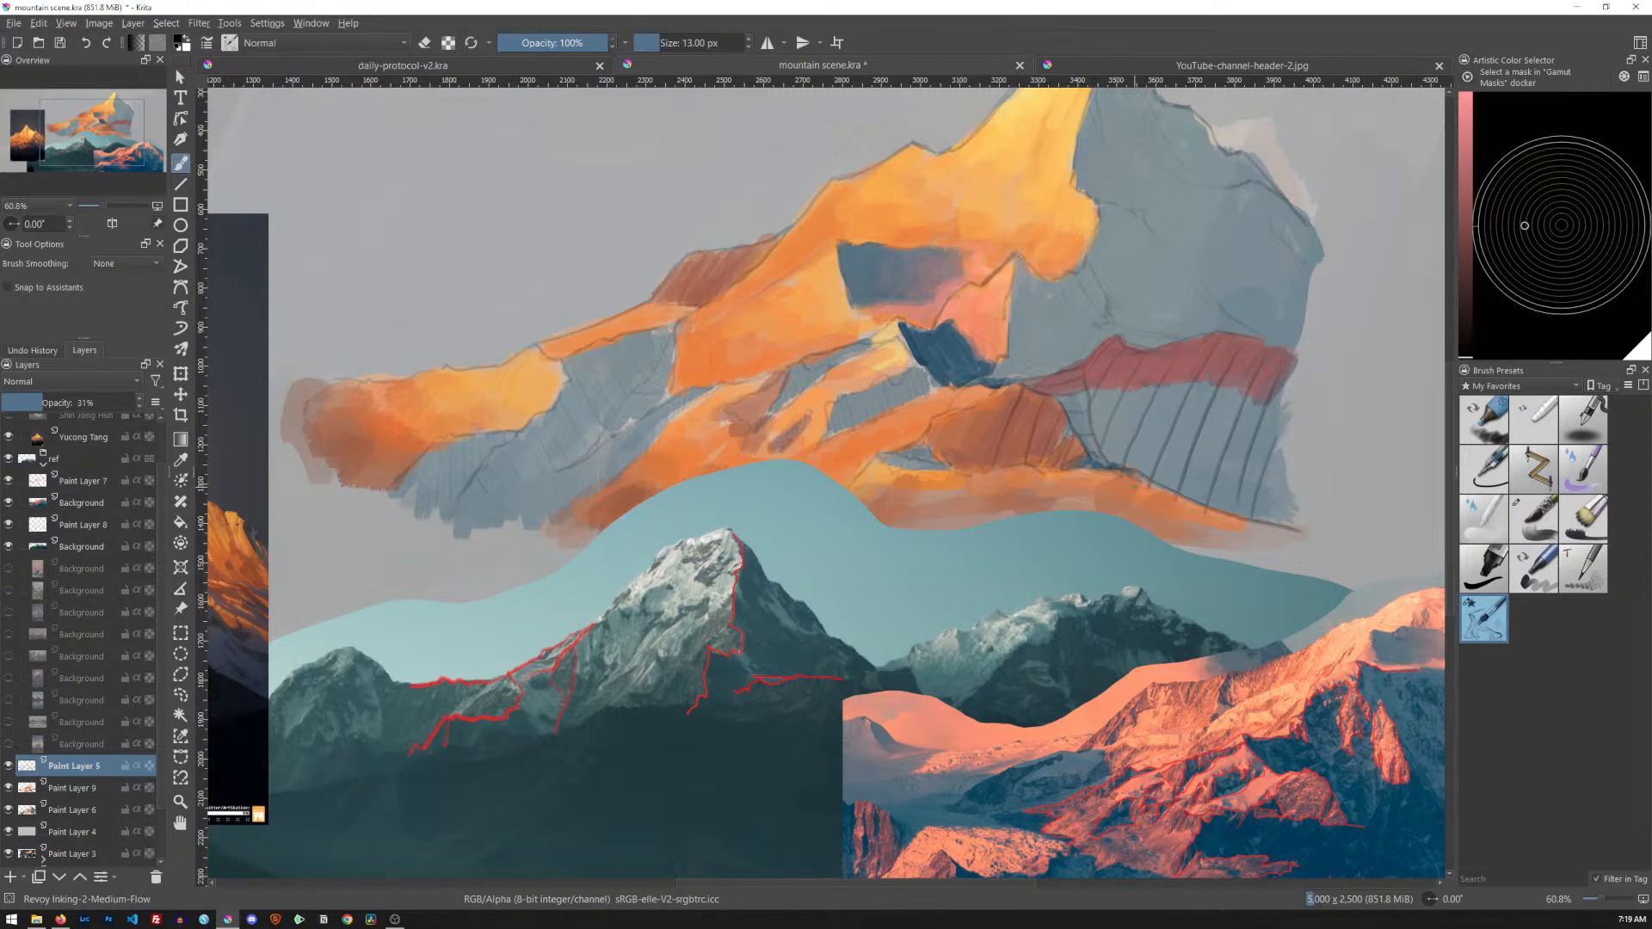
On the mountain's color layer, repaint the band orange with colors sampled from the rounded rock, using the Bristles-4 Glaze brush
{"action": "left_click", "coordinate": [105, 794]}
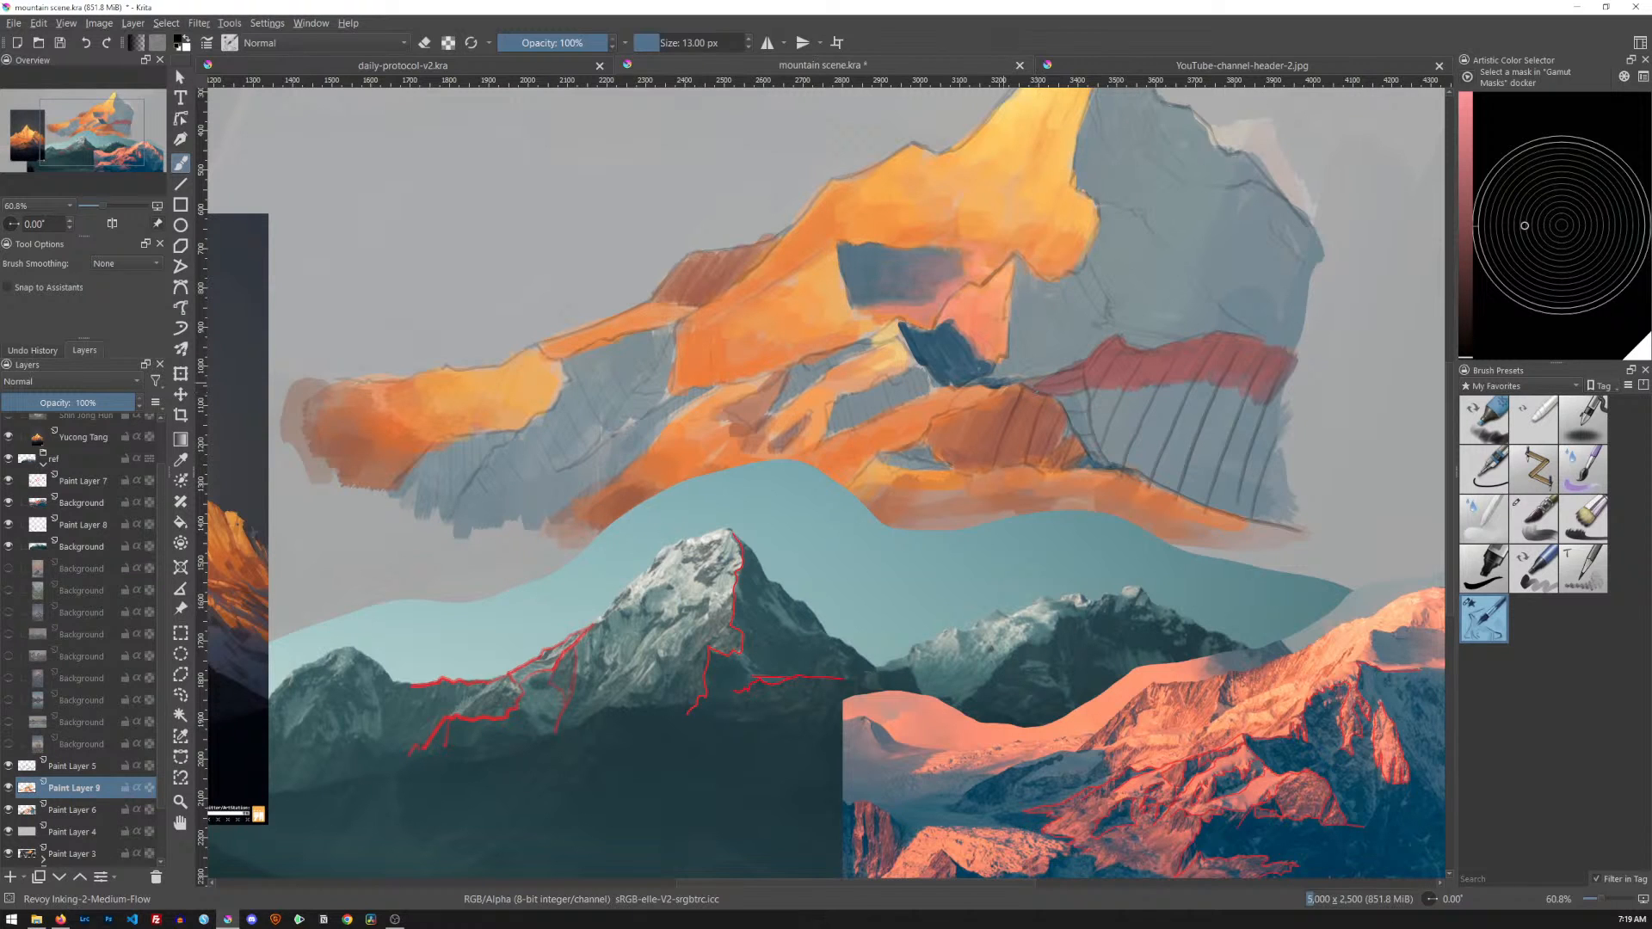
{"action": "left_click", "coordinate": [1534, 518]}
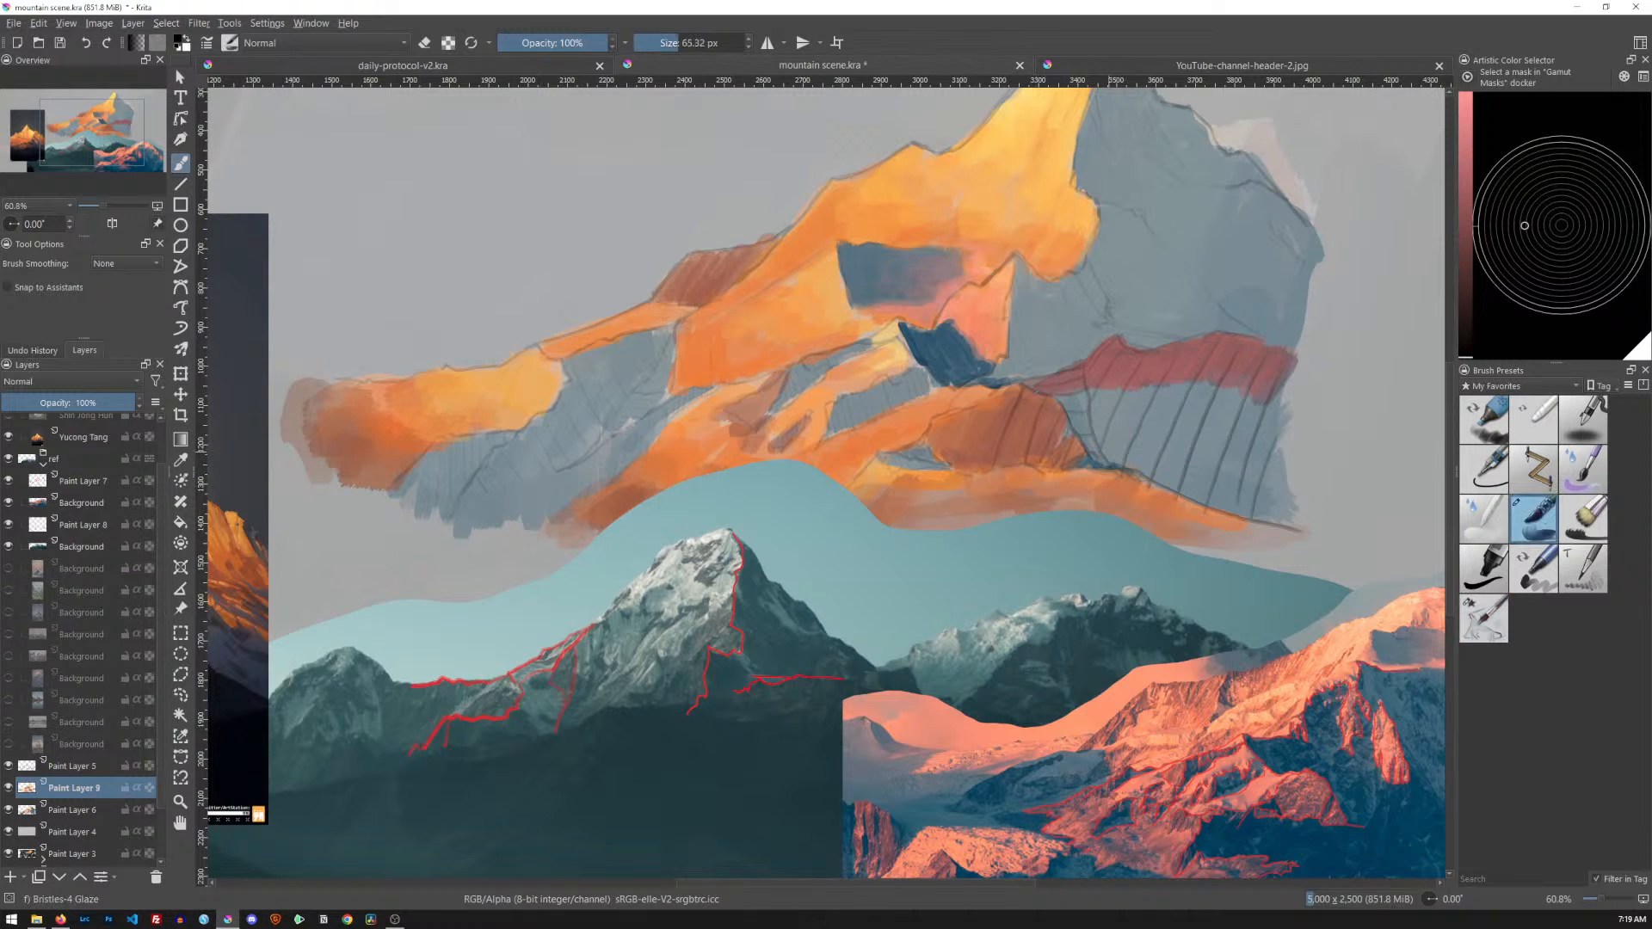
{"action": "left_click", "coordinate": [1055, 451], "text": "ctrl"}
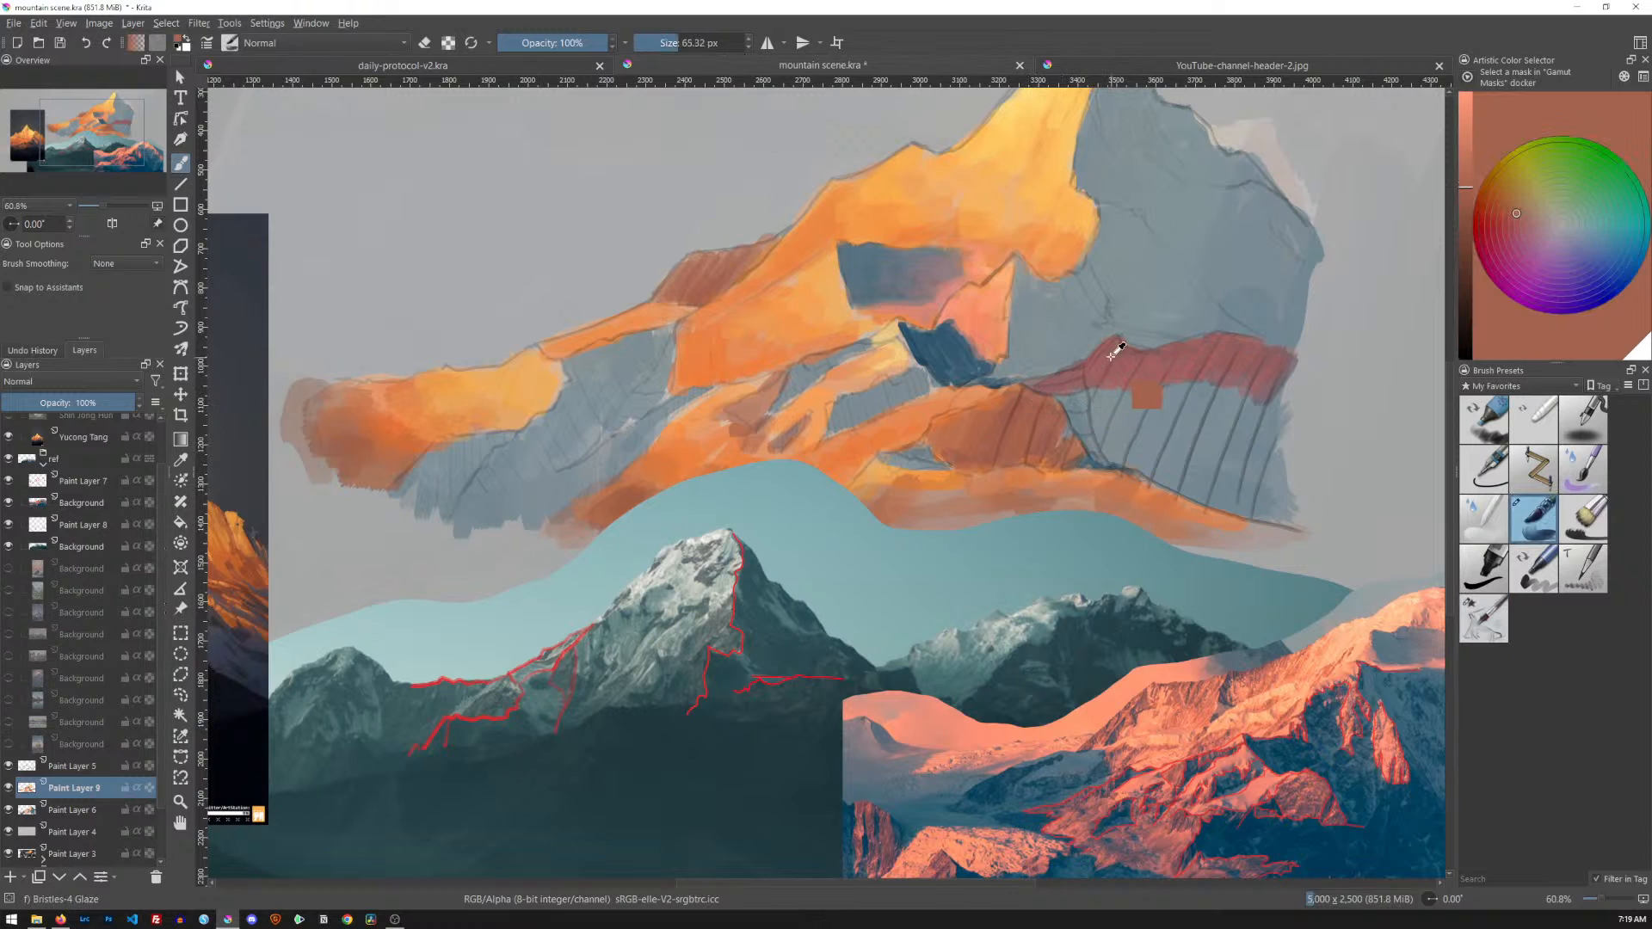
{"action": "mouse_move", "coordinate": [1141, 351]}
{"action": "left_mouse_down"}
{"action": "mouse_move", "coordinate": [1126, 351]}
{"action": "mouse_move", "coordinate": [1149, 355]}
{"action": "left_mouse_up"}
{"action": "left_click", "coordinate": [1030, 439], "text": "ctrl"}
{"action": "mouse_move", "coordinate": [1121, 348]}
{"action": "left_mouse_down"}
{"action": "mouse_move", "coordinate": [1209, 340]}
{"action": "mouse_move", "coordinate": [1140, 352]}
{"action": "mouse_move", "coordinate": [1183, 349]}
{"action": "left_mouse_up"}
{"action": "left_click", "coordinate": [1013, 420], "text": "ctrl"}
{"action": "left_click", "coordinate": [976, 395], "text": "ctrl"}
{"action": "mouse_move", "coordinate": [1092, 351]}
{"action": "left_mouse_down"}
{"action": "mouse_move", "coordinate": [1190, 348]}
{"action": "mouse_move", "coordinate": [1278, 378]}
{"action": "left_mouse_up"}
{"action": "mouse_move", "coordinate": [1102, 378]}
{"action": "left_mouse_down"}
{"action": "mouse_move", "coordinate": [1087, 373]}
{"action": "mouse_move", "coordinate": [1260, 384]}
{"action": "left_mouse_up"}
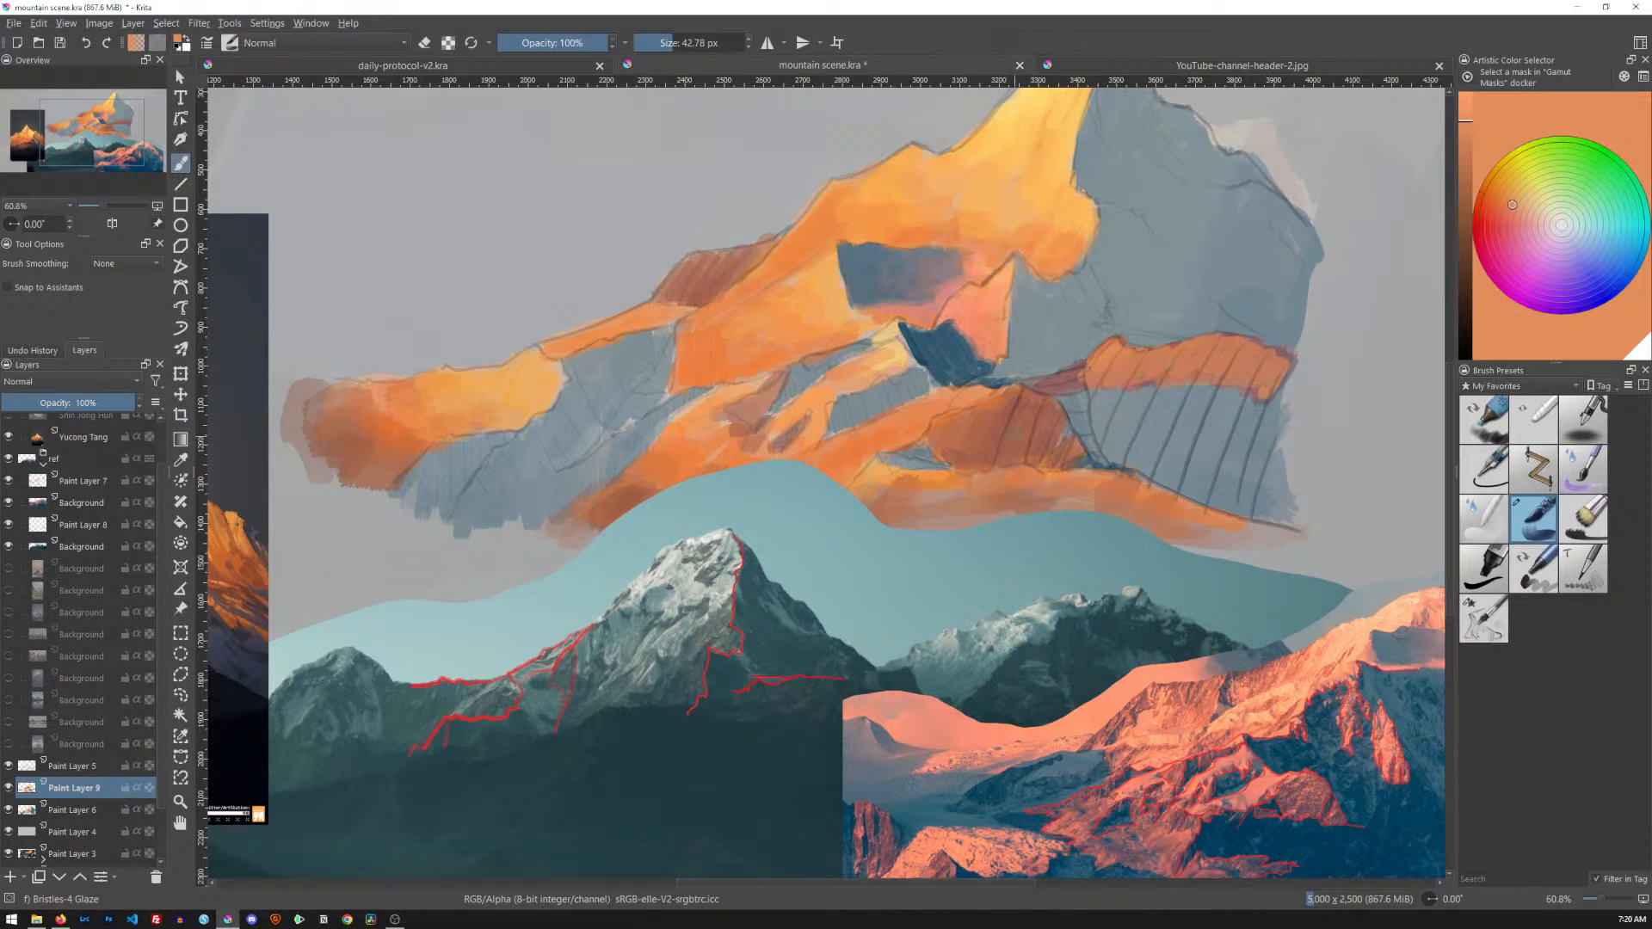
{"action": "left_click_drag", "start_coordinate": [1118, 383], "coordinate": [1008, 420]}
Sample the rounded rock's reddish brown and paint vertical strokes down the orange band with a 42.78 px brush
{"action": "left_click", "coordinate": [1003, 426], "text": "ctrl"}
{"action": "mouse_move", "coordinate": [1112, 348]}
{"action": "left_mouse_down"}
{"action": "mouse_move", "coordinate": [1105, 379]}
{"action": "mouse_move", "coordinate": [1131, 381]}
{"action": "left_mouse_up"}
{"action": "left_click_drag", "start_coordinate": [1163, 352], "coordinate": [1148, 379]}
{"action": "mouse_move", "coordinate": [1173, 354]}
{"action": "left_mouse_down"}
{"action": "mouse_move", "coordinate": [1161, 376]}
{"action": "mouse_move", "coordinate": [1184, 383]}
{"action": "left_mouse_up"}
{"action": "mouse_move", "coordinate": [1222, 340]}
{"action": "left_mouse_down"}
{"action": "mouse_move", "coordinate": [1198, 379]}
{"action": "mouse_move", "coordinate": [1217, 384]}
{"action": "left_mouse_up"}
{"action": "left_click_drag", "start_coordinate": [1259, 344], "coordinate": [1245, 389]}
{"action": "mouse_move", "coordinate": [1288, 354]}
{"action": "left_mouse_down"}
{"action": "mouse_move", "coordinate": [1258, 392]}
{"action": "mouse_move", "coordinate": [1273, 392]}
{"action": "left_mouse_up"}
{"action": "left_click_drag", "start_coordinate": [1308, 354], "coordinate": [1286, 402]}
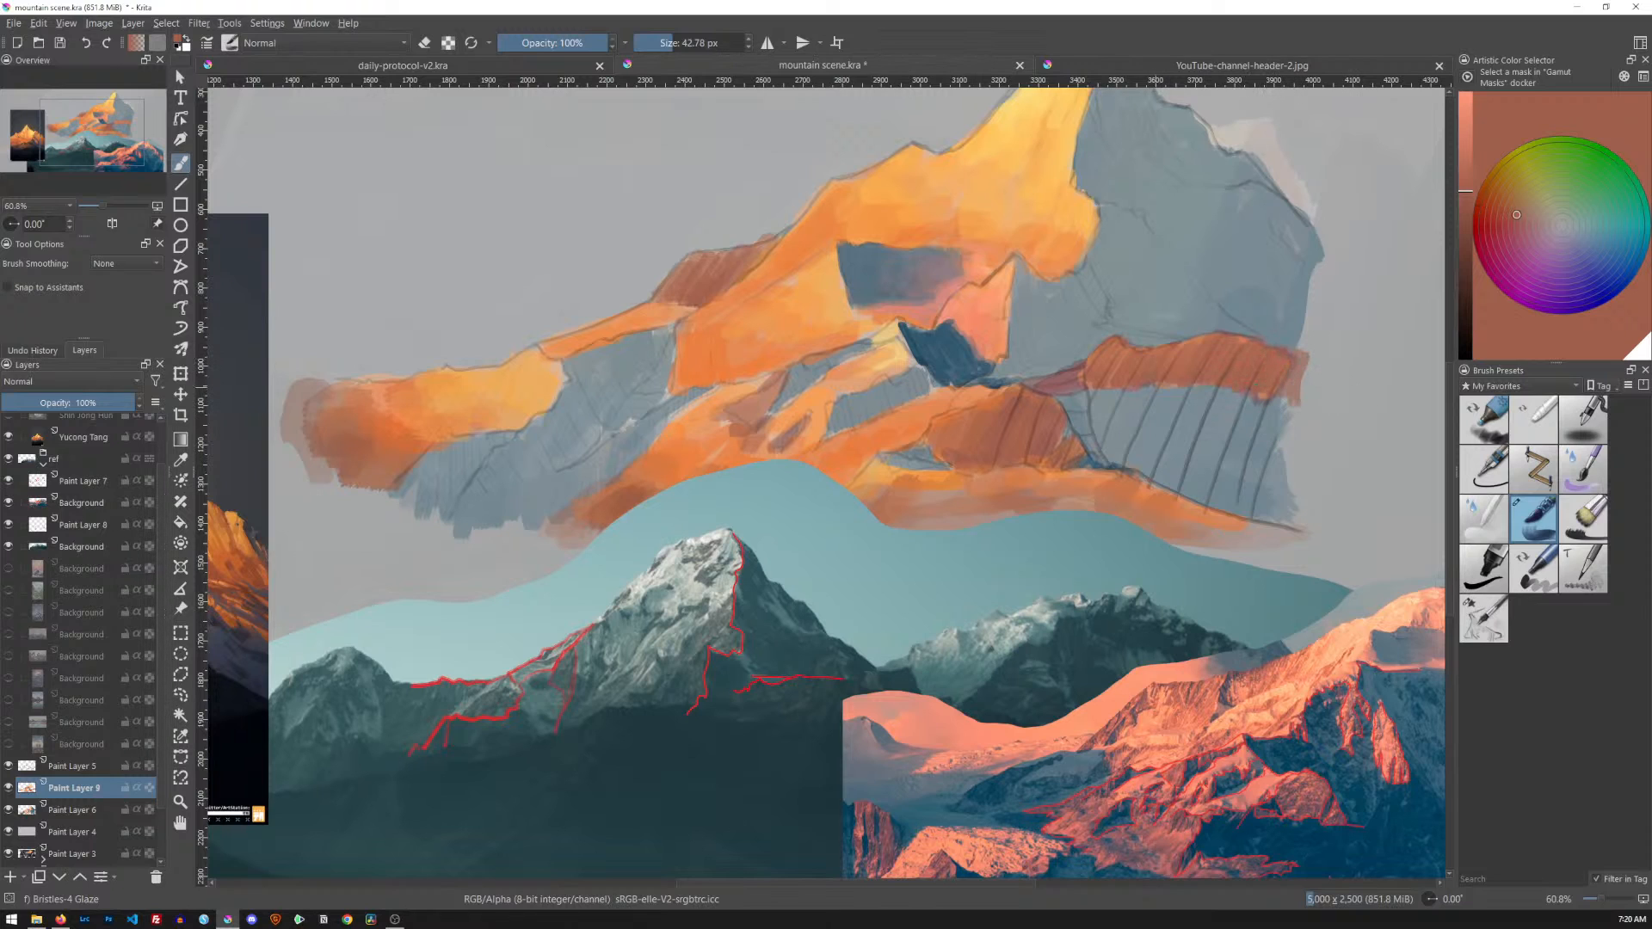
{"action": "left_click_drag", "start_coordinate": [1108, 363], "coordinate": [1091, 377]}
Paint the gap between the rounded rock and the band with sampled muted purple and dark blue
{"action": "left_click", "coordinate": [1139, 850], "text": "ctrl"}
{"action": "mouse_move", "coordinate": [1079, 374]}
{"action": "left_mouse_down"}
{"action": "mouse_move", "coordinate": [1036, 381]}
{"action": "mouse_move", "coordinate": [1079, 404]}
{"action": "left_mouse_up"}
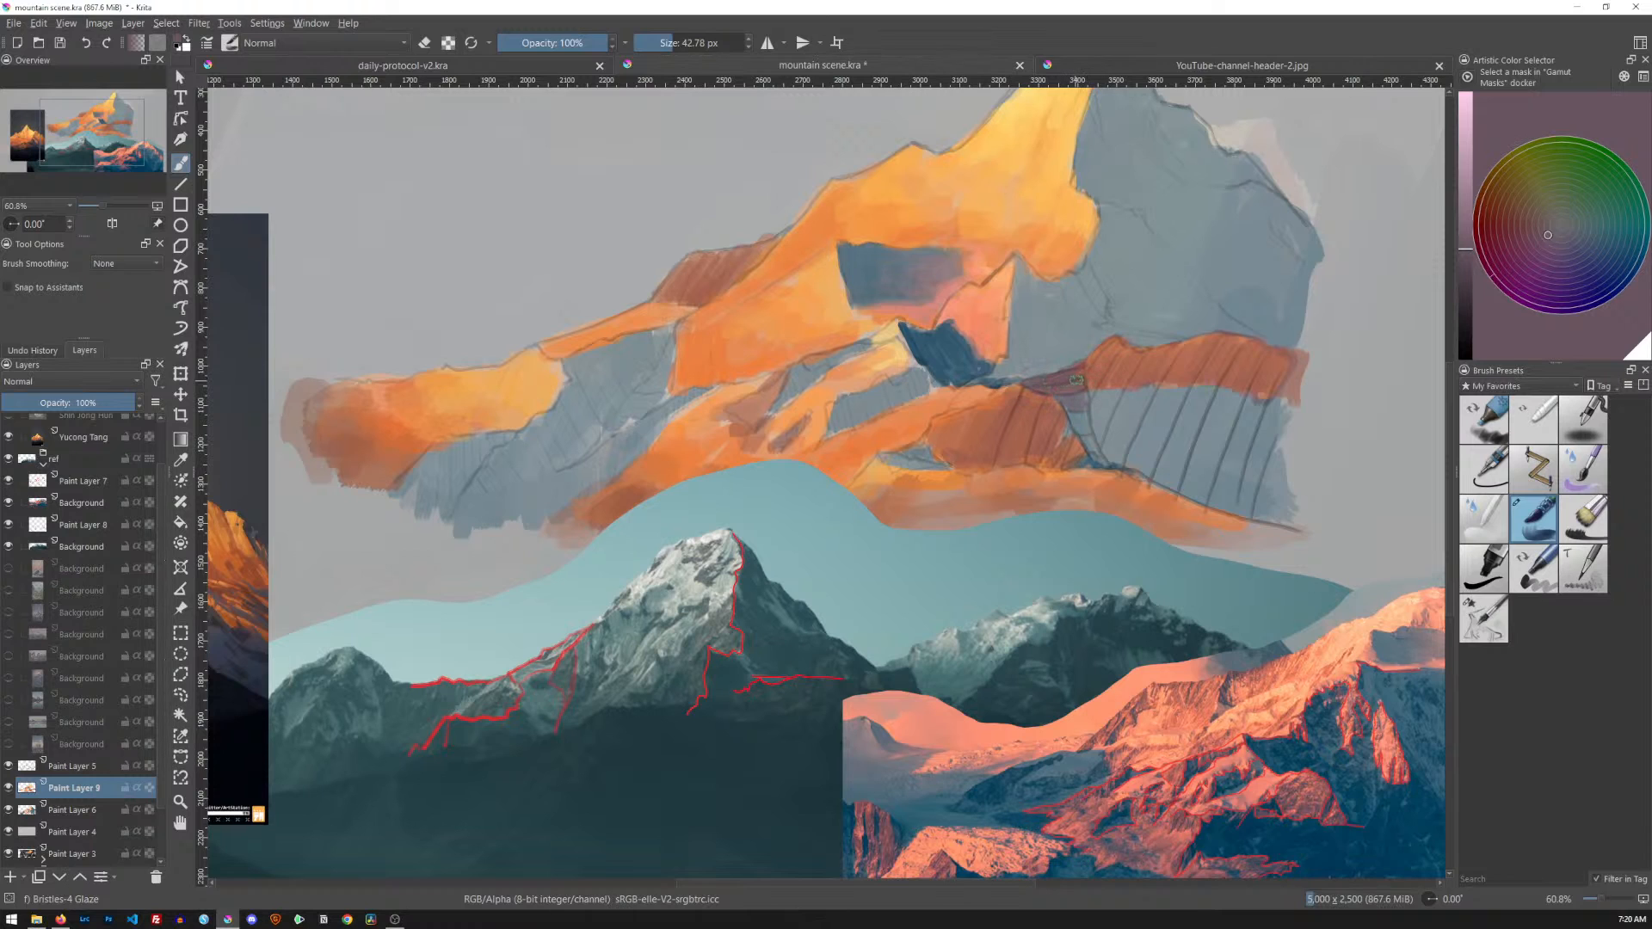
{"action": "left_click", "coordinate": [985, 383], "text": "ctrl"}
{"action": "left_click_drag", "start_coordinate": [1069, 397], "coordinate": [1093, 450]}
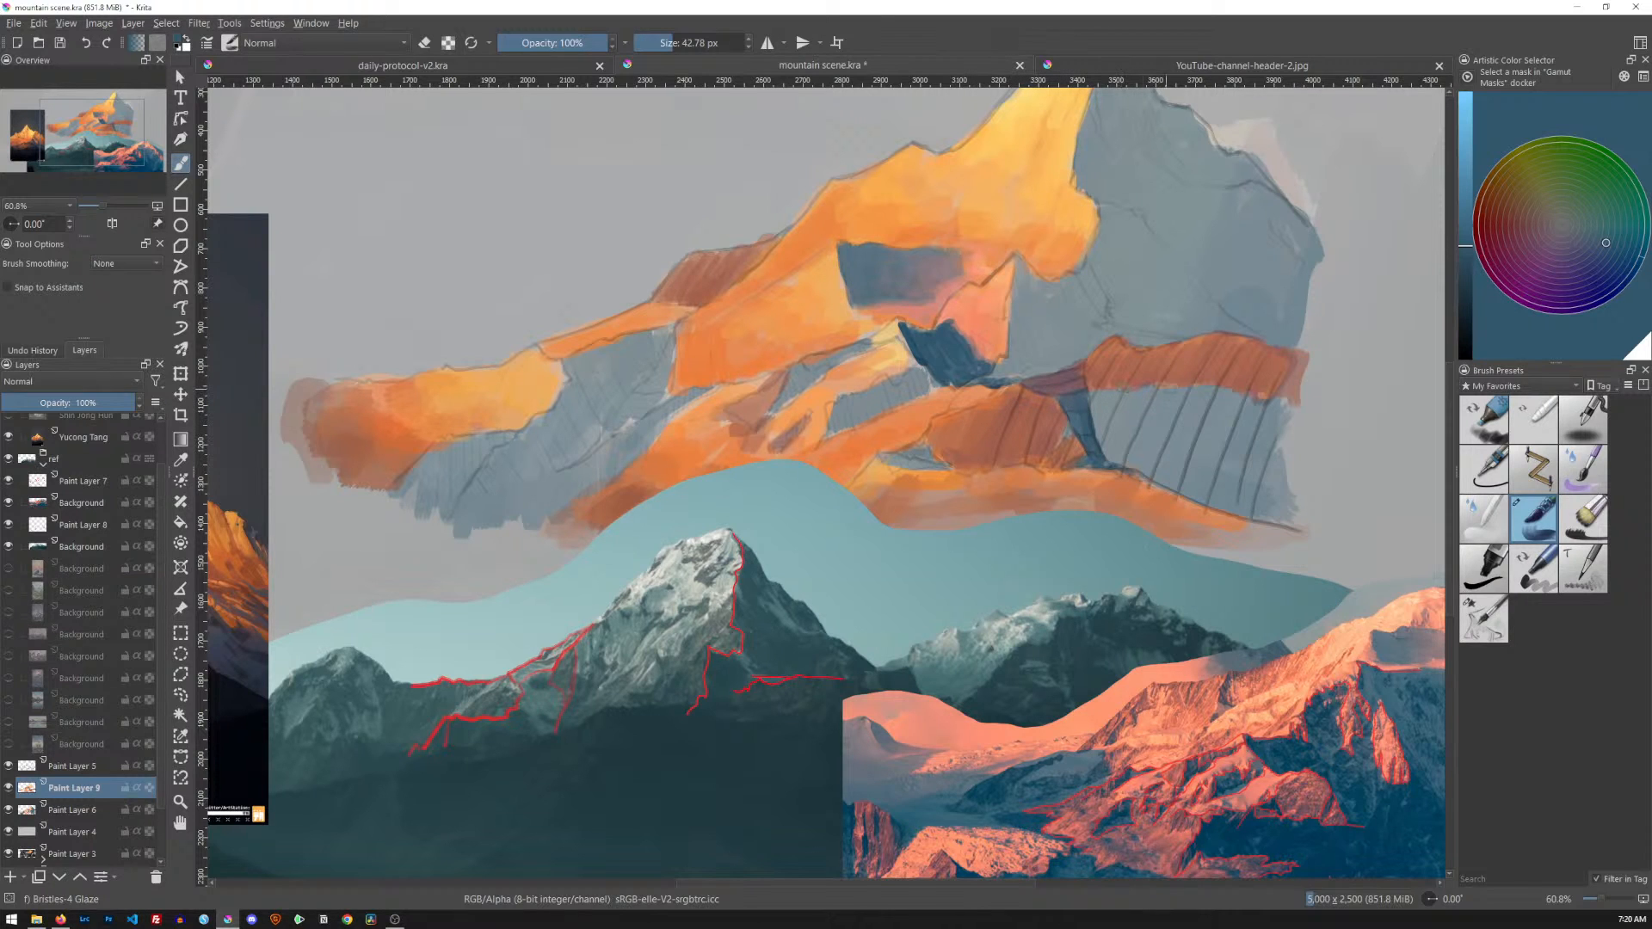
Fill the rock face below the band with sampled muted purple, and its base with dark blue gray
{"action": "left_click_drag", "start_coordinate": [1086, 391], "coordinate": [1321, 392]}
{"action": "key", "text": "ctrl+z"}
{"action": "left_click", "coordinate": [1066, 379], "text": "ctrl"}
{"action": "left_click_drag", "start_coordinate": [1110, 392], "coordinate": [1300, 399]}
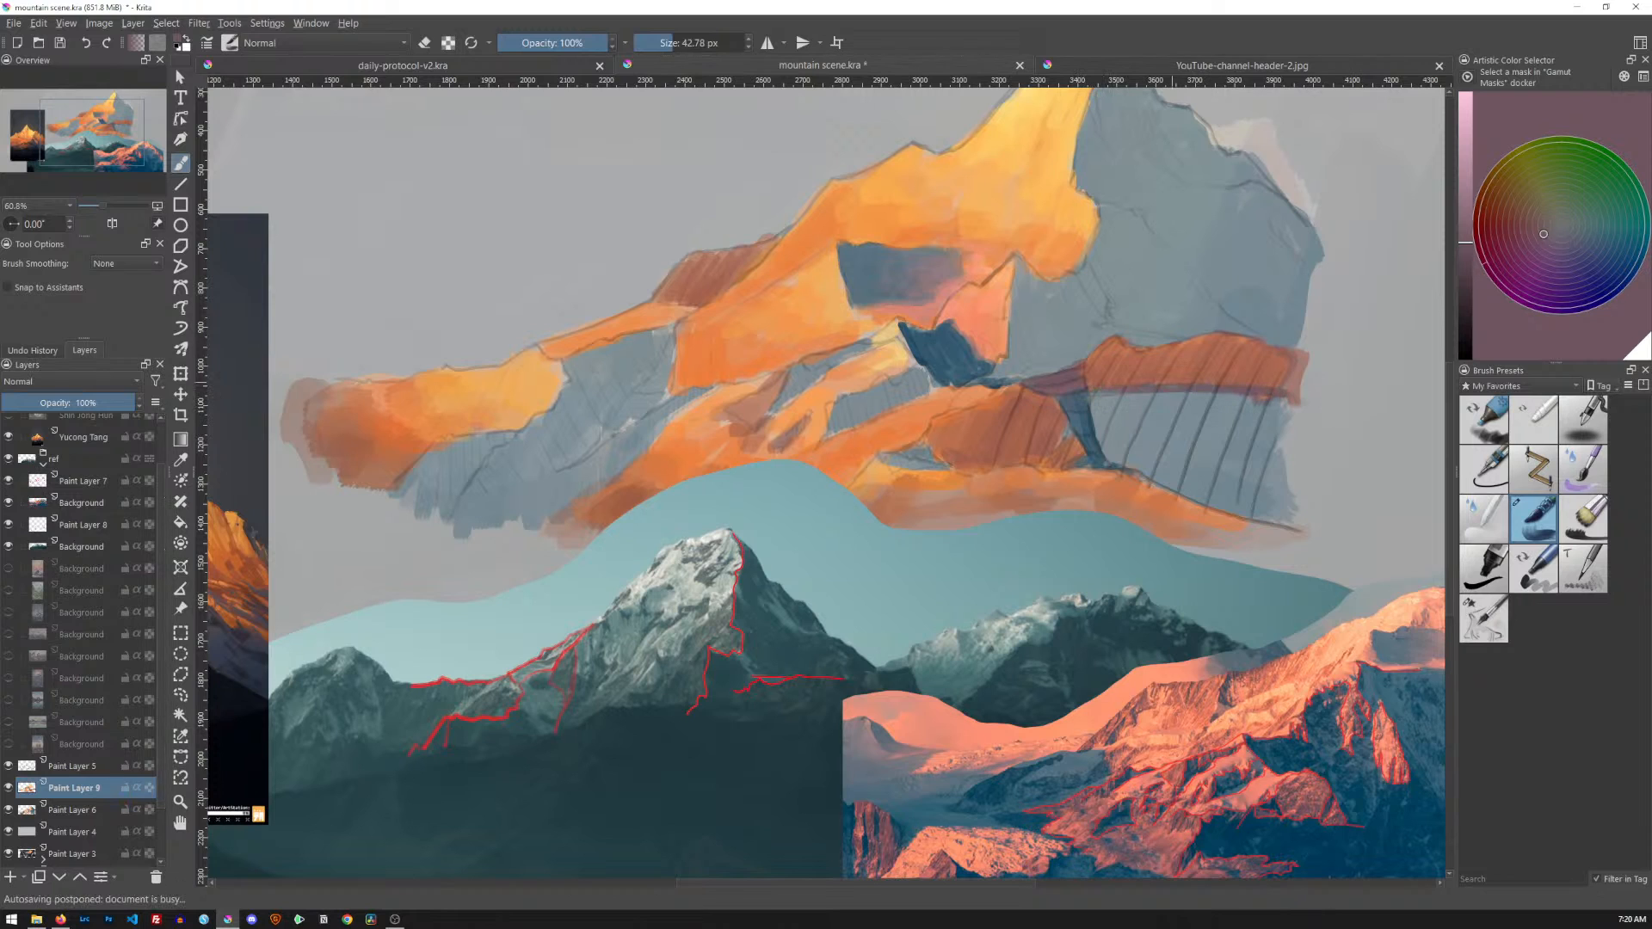
{"action": "left_click_drag", "start_coordinate": [1153, 394], "coordinate": [1300, 419]}
{"action": "mouse_move", "coordinate": [1108, 412]}
{"action": "left_mouse_down"}
{"action": "mouse_move", "coordinate": [1121, 457]}
{"action": "mouse_move", "coordinate": [1198, 474]}
{"action": "mouse_move", "coordinate": [1284, 399]}
{"action": "mouse_move", "coordinate": [1345, 494]}
{"action": "left_mouse_up"}
{"action": "left_click", "coordinate": [1110, 463], "text": "ctrl"}
{"action": "mouse_move", "coordinate": [1100, 432]}
{"action": "left_mouse_down"}
{"action": "mouse_move", "coordinate": [1139, 437]}
{"action": "mouse_move", "coordinate": [1191, 471]}
{"action": "mouse_move", "coordinate": [1234, 454]}
{"action": "mouse_move", "coordinate": [1274, 511]}
{"action": "mouse_move", "coordinate": [1347, 518]}
{"action": "left_mouse_up"}
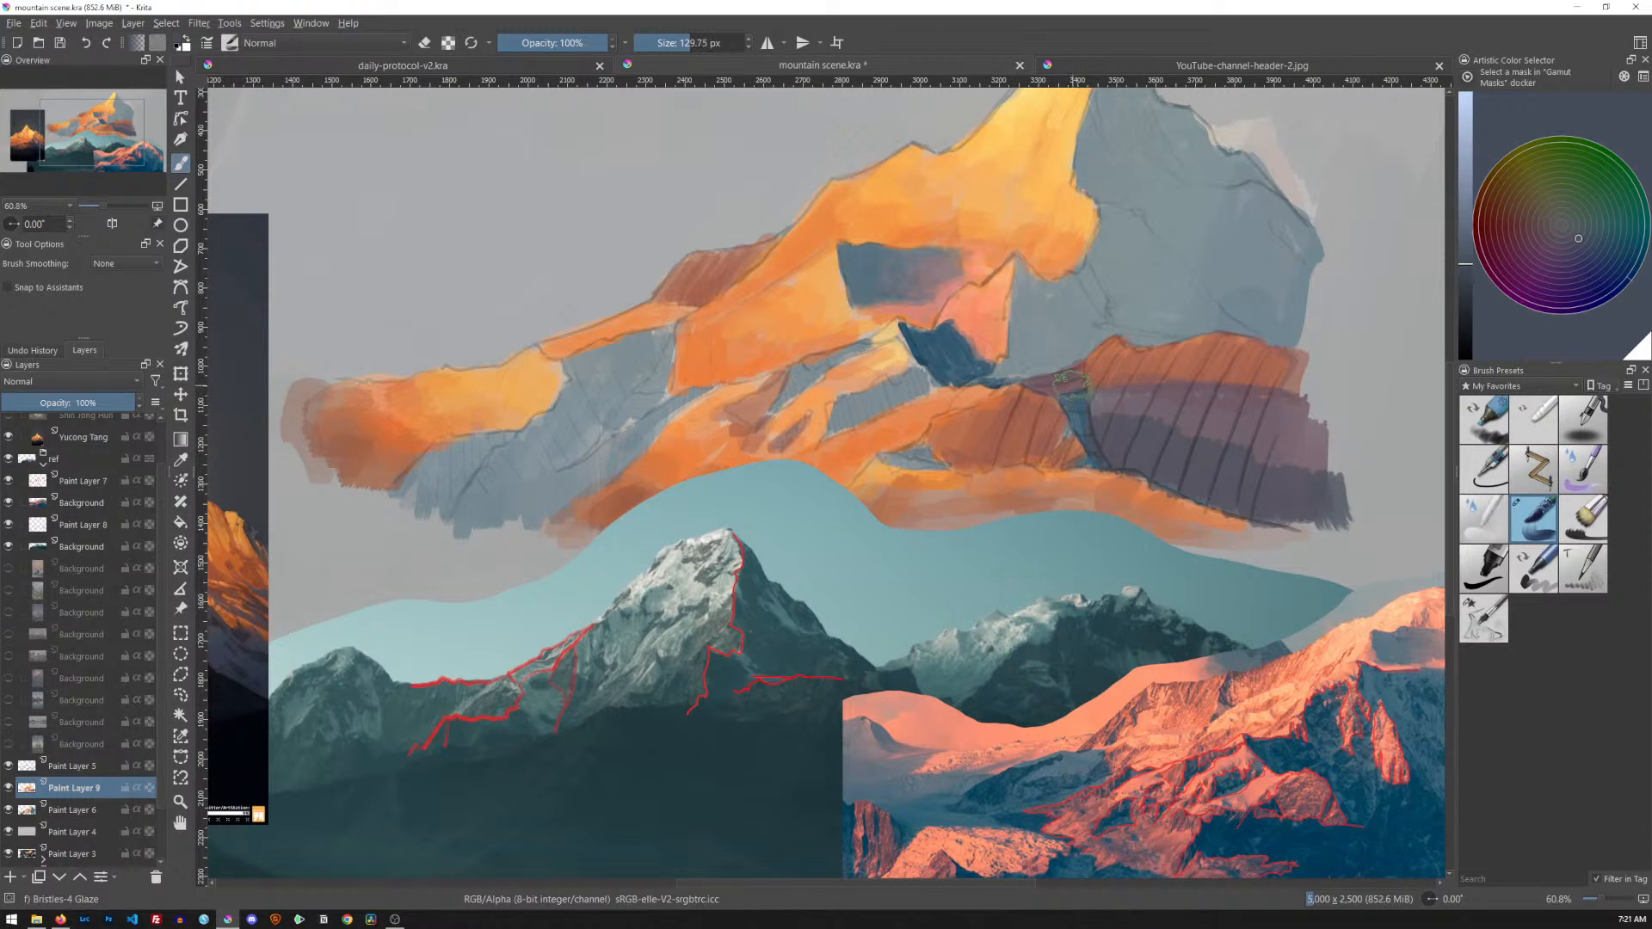
Blend the orange band into the purple rock face with sampled reddish brown and mauve, using a 130.47 px brush
{"action": "left_click", "coordinate": [1074, 378], "text": "ctrl"}
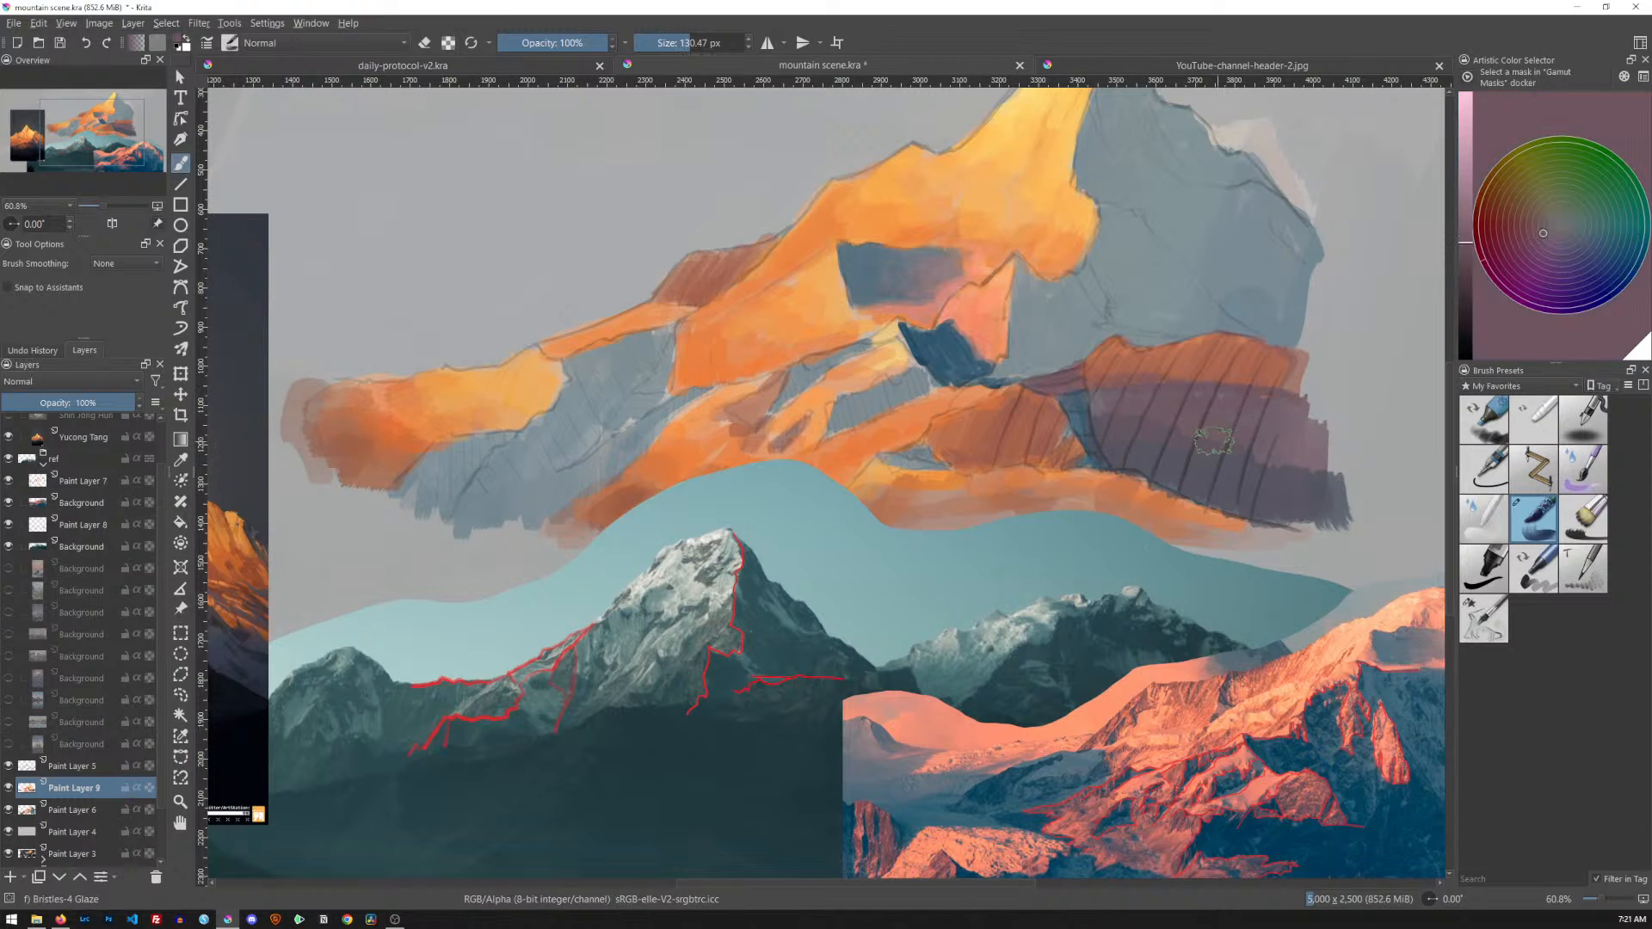
{"action": "left_click", "coordinate": [1184, 366], "text": "ctrl"}
{"action": "mouse_move", "coordinate": [1130, 385]}
{"action": "left_mouse_down"}
{"action": "mouse_move", "coordinate": [1220, 374]}
{"action": "mouse_move", "coordinate": [1256, 399]}
{"action": "left_mouse_up"}
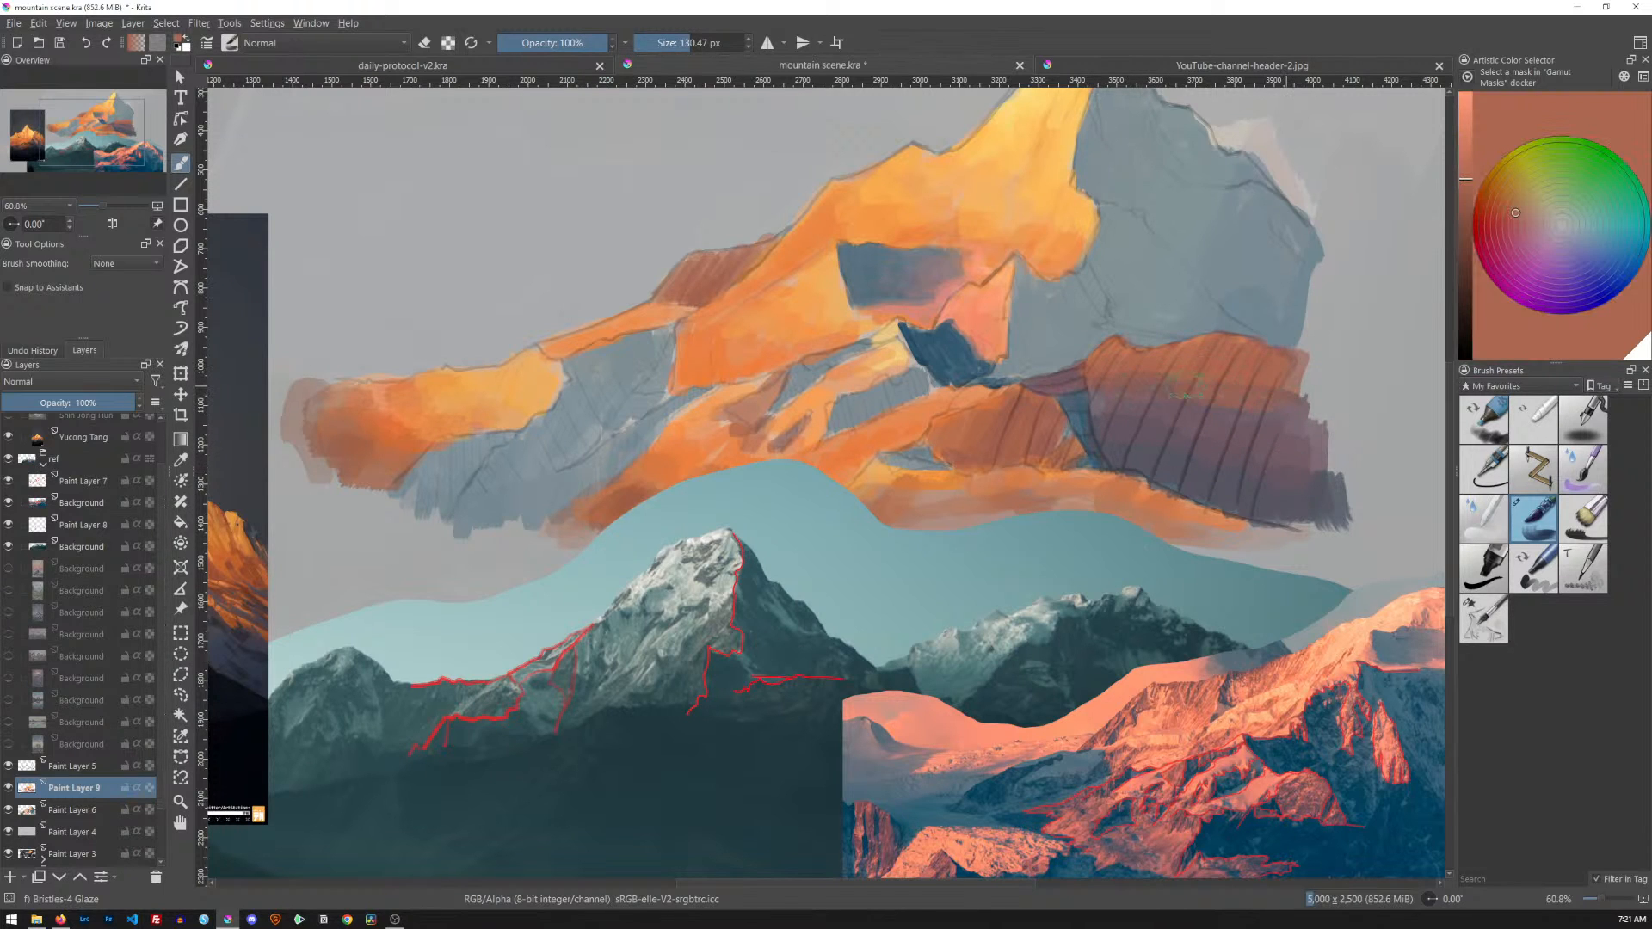
{"action": "left_click", "coordinate": [1181, 441], "text": "ctrl"}
{"action": "mouse_move", "coordinate": [1121, 395]}
{"action": "left_mouse_down"}
{"action": "mouse_move", "coordinate": [1149, 426]}
{"action": "mouse_move", "coordinate": [1183, 402]}
{"action": "mouse_move", "coordinate": [1201, 436]}
{"action": "mouse_move", "coordinate": [1255, 415]}
{"action": "mouse_move", "coordinate": [1280, 454]}
{"action": "mouse_move", "coordinate": [1204, 446]}
{"action": "left_mouse_up"}
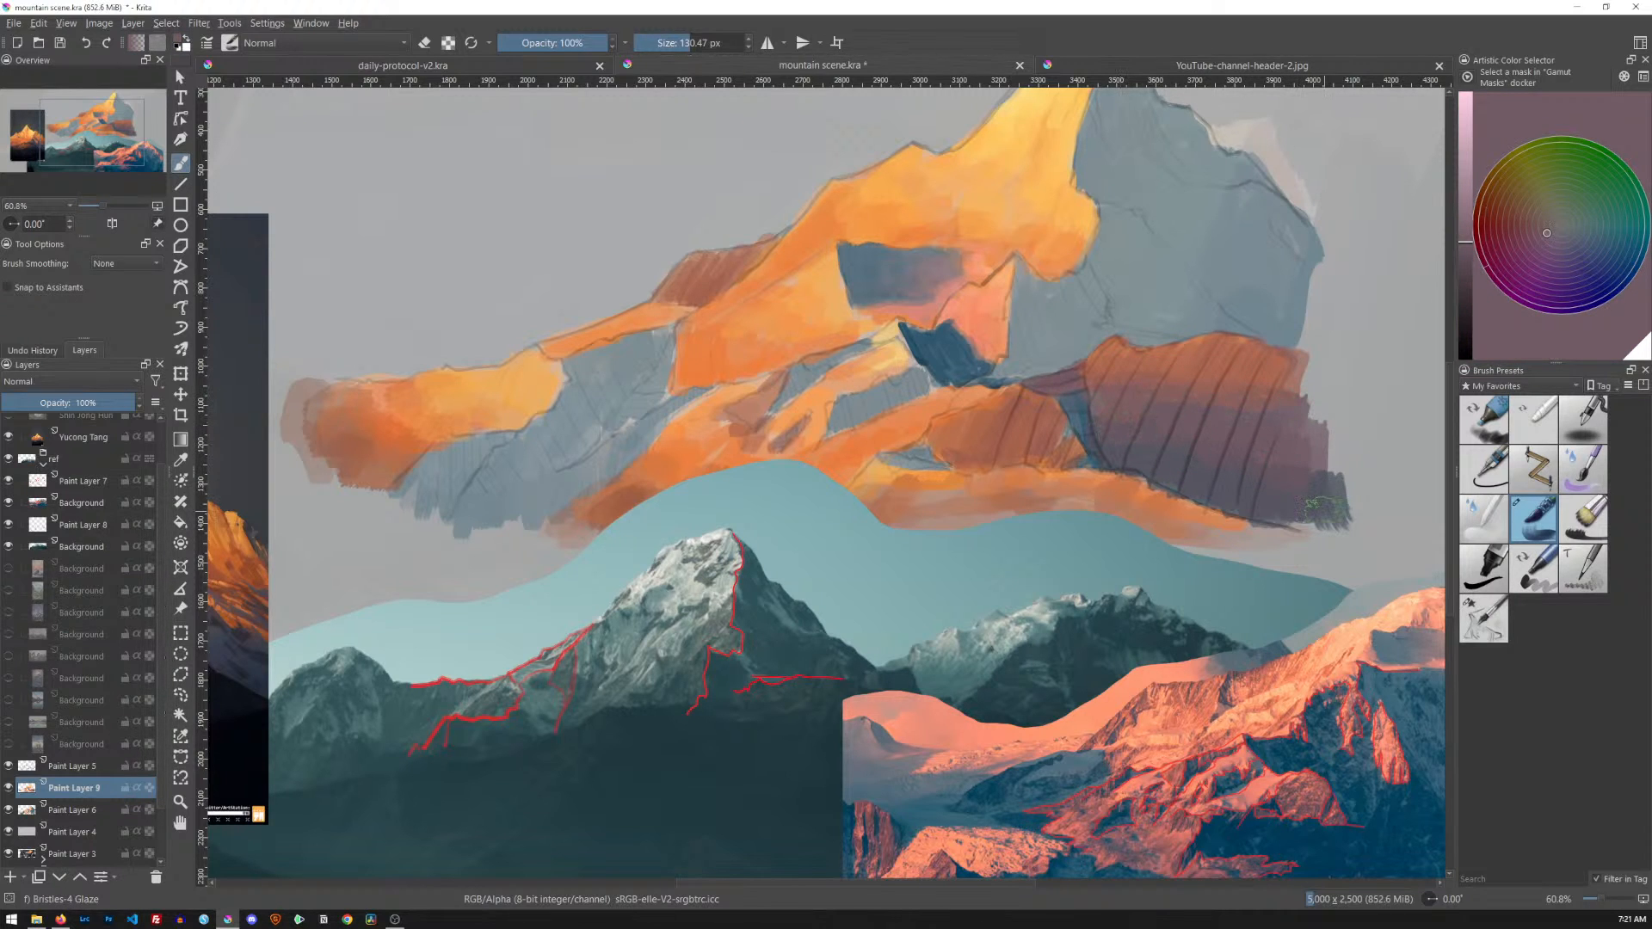
{"action": "left_click_drag", "start_coordinate": [1289, 407], "coordinate": [1169, 505]}
{"action": "left_click_drag", "start_coordinate": [1270, 450], "coordinate": [1036, 472]}
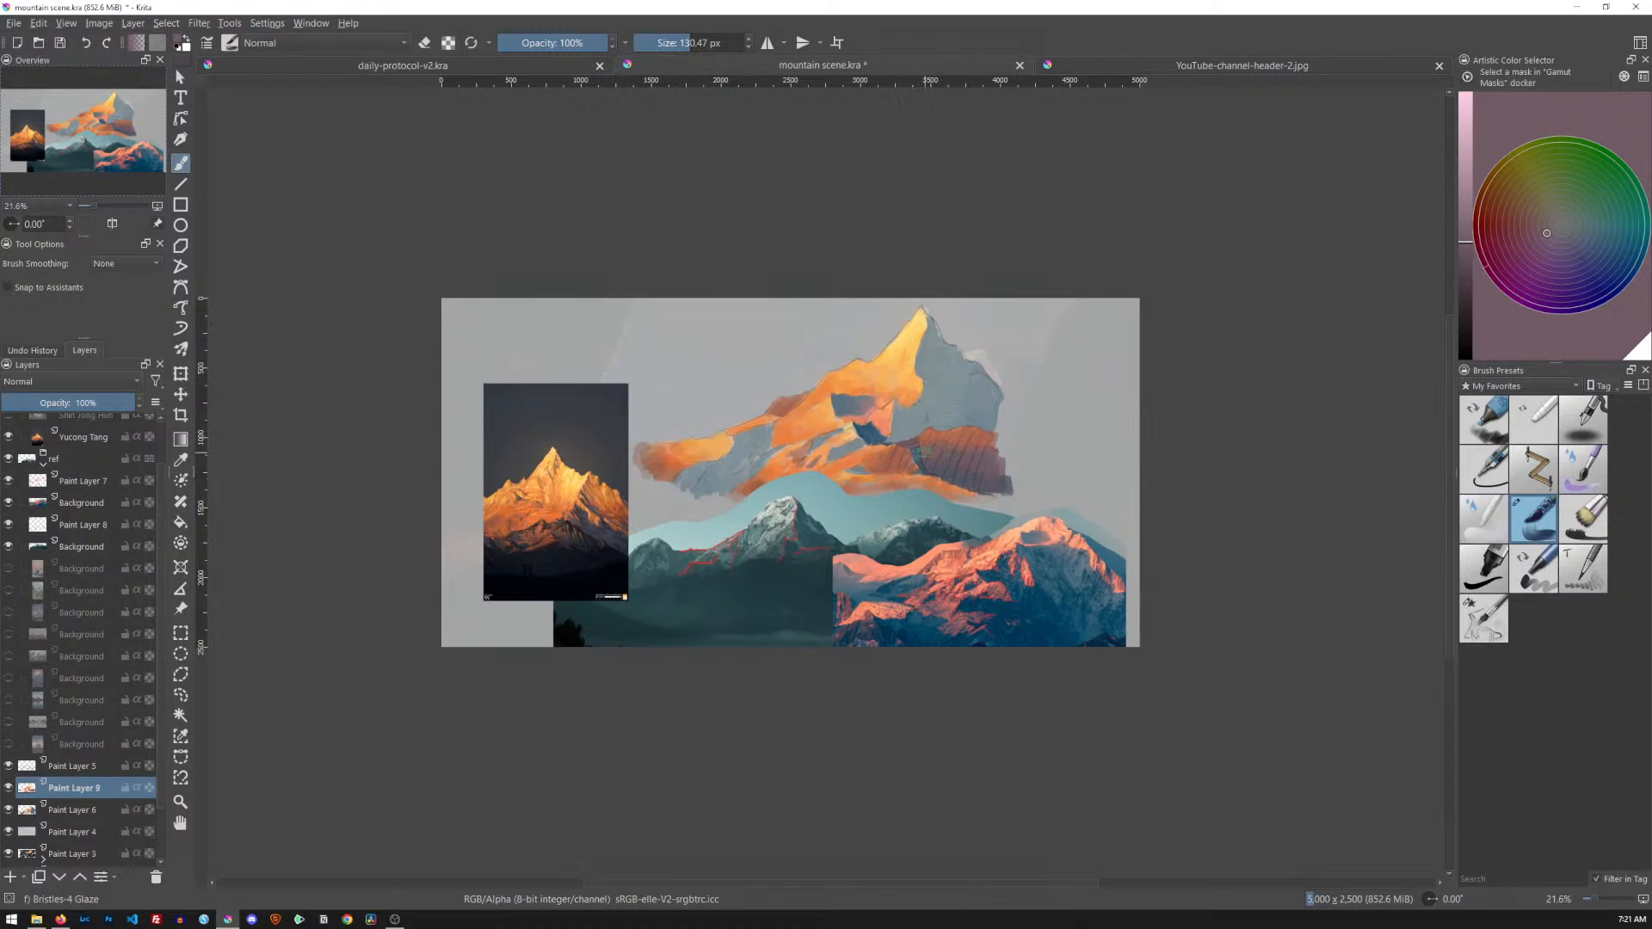
Warm the purple rock face below the band with reddish brown and orange sampled from the painted mountain
{"action": "left_click", "coordinate": [975, 460], "text": "ctrl"}
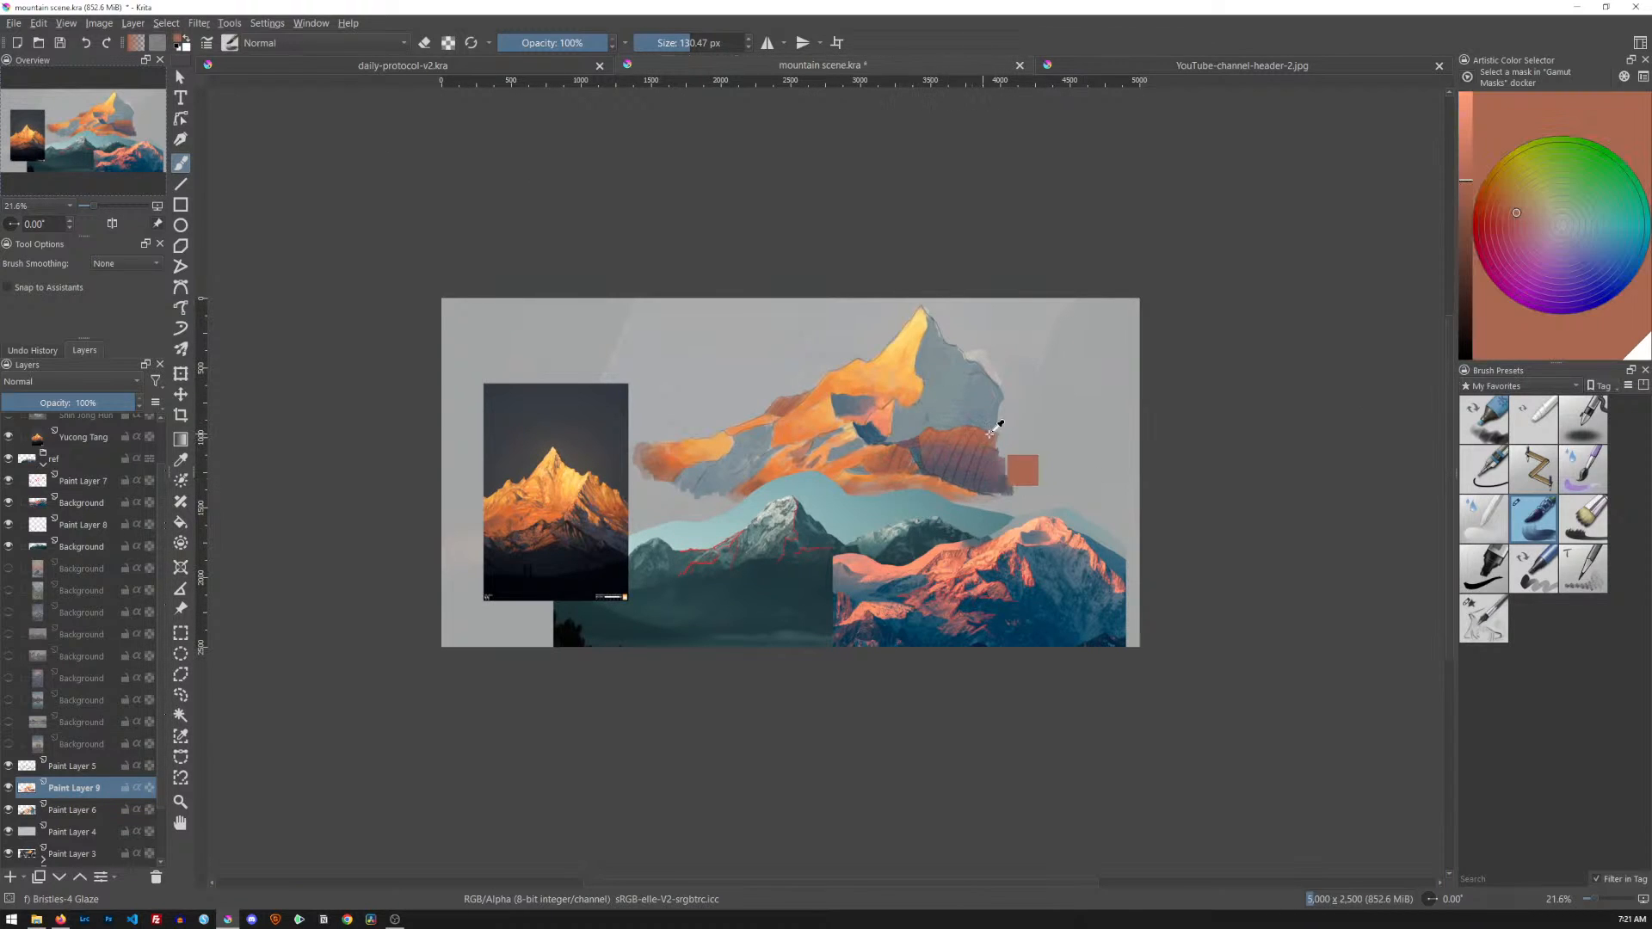
{"action": "left_click_drag", "start_coordinate": [963, 456], "coordinate": [1000, 483]}
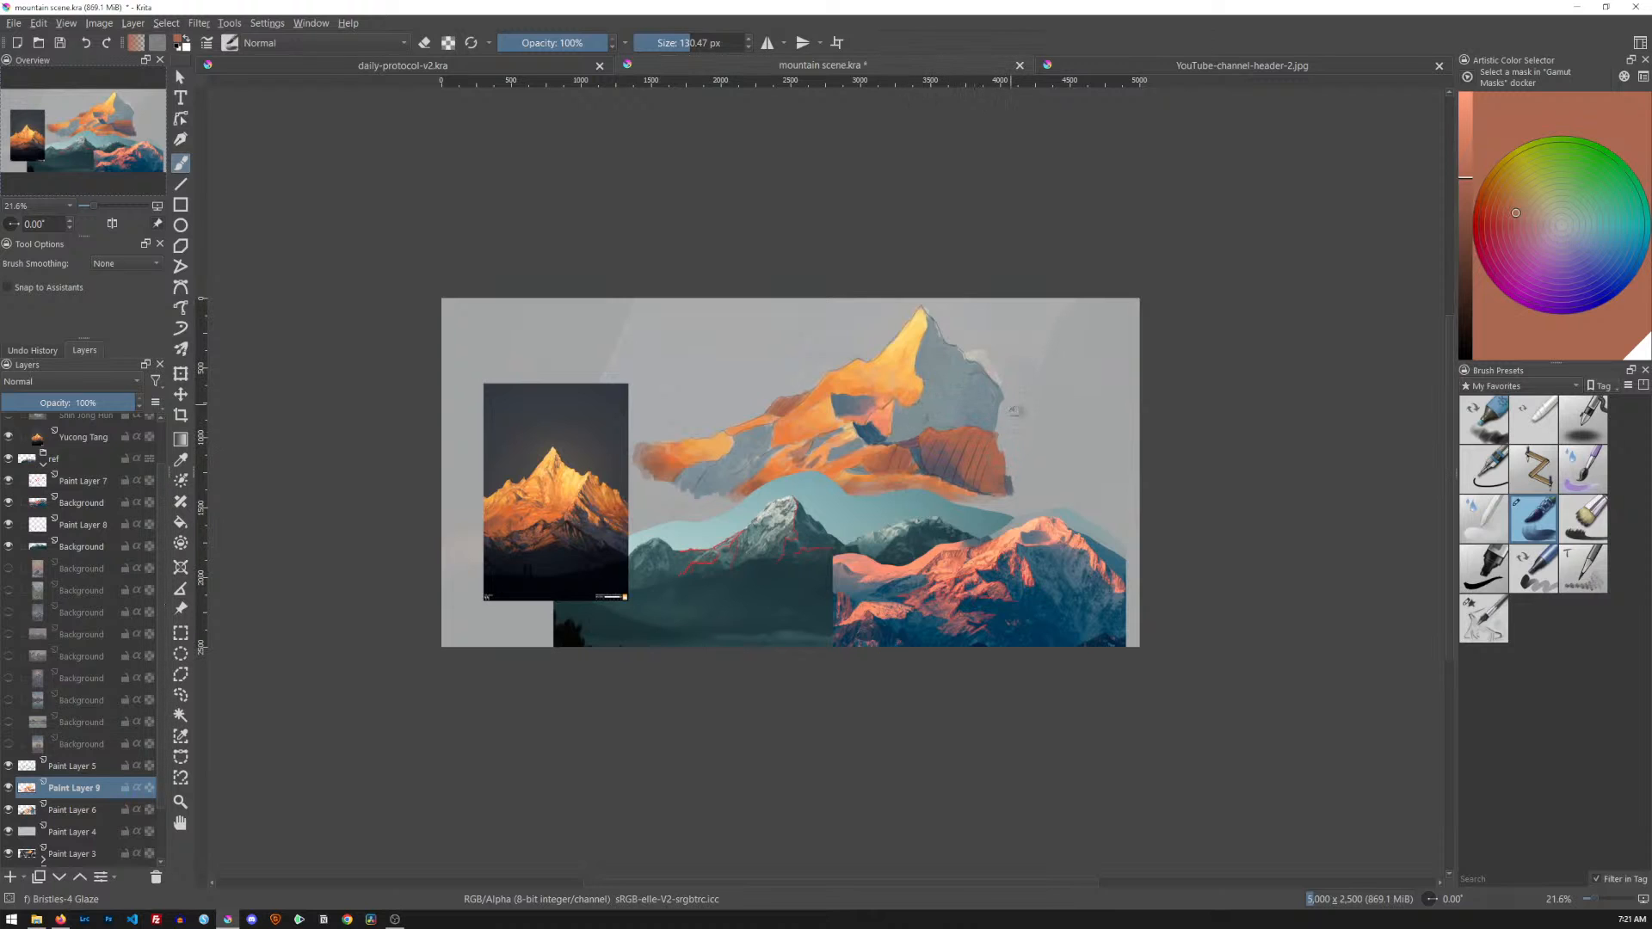
{"action": "key", "text": "ctrl"}
{"action": "left_click", "coordinate": [863, 449], "text": "ctrl"}
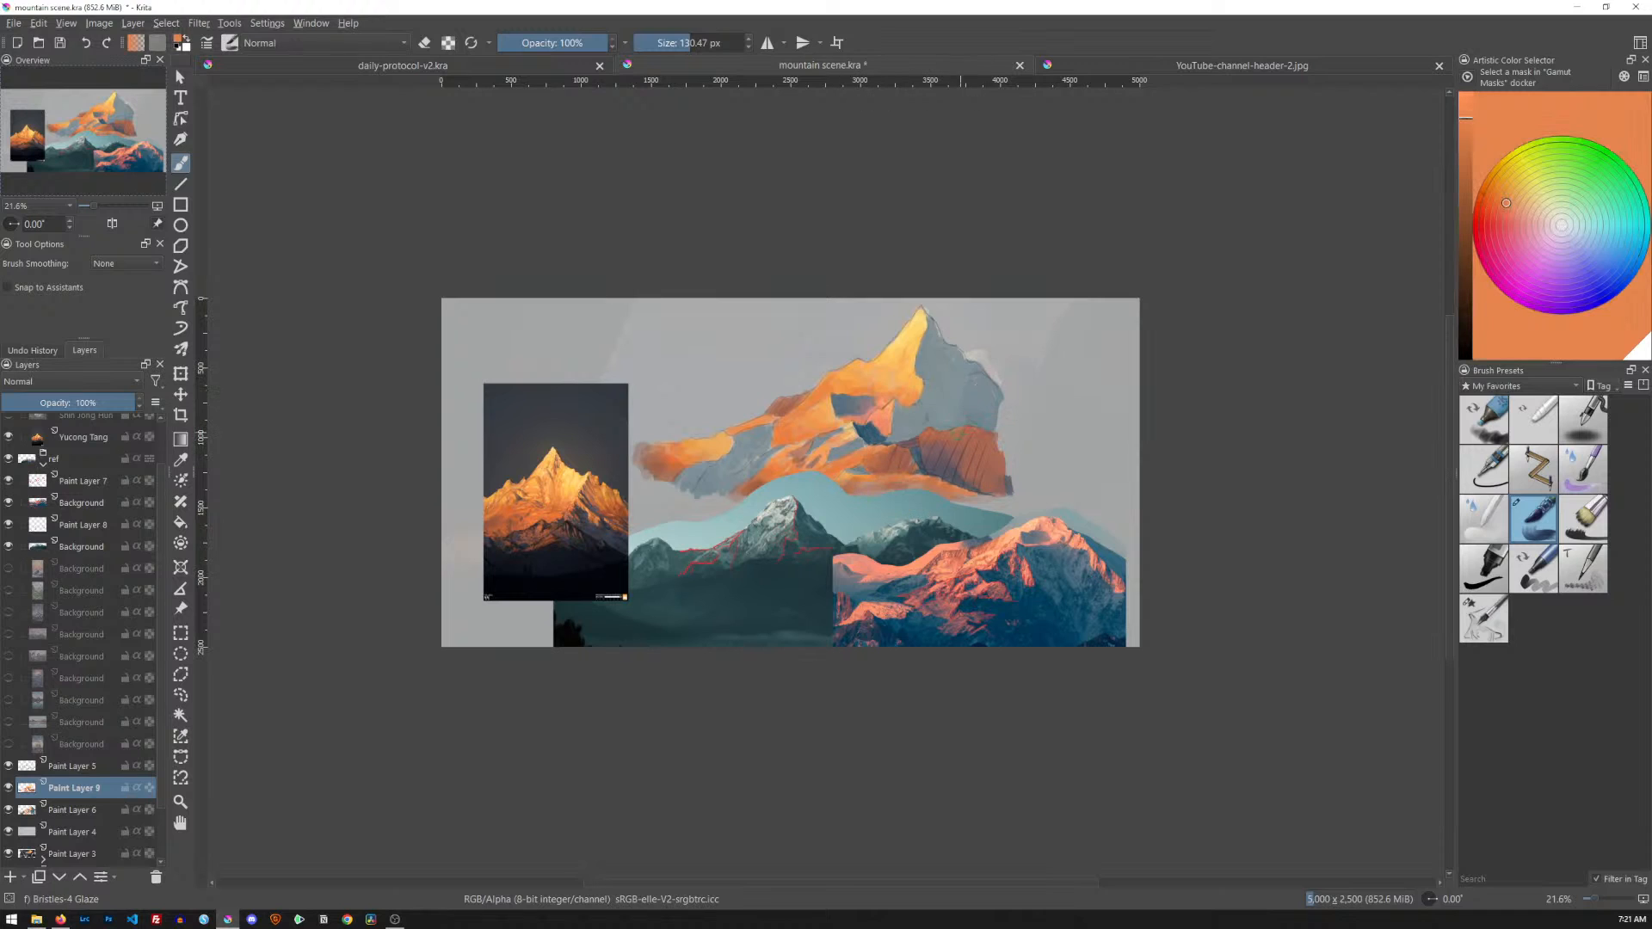
{"action": "left_click", "coordinate": [1006, 437], "text": "ctrl"}
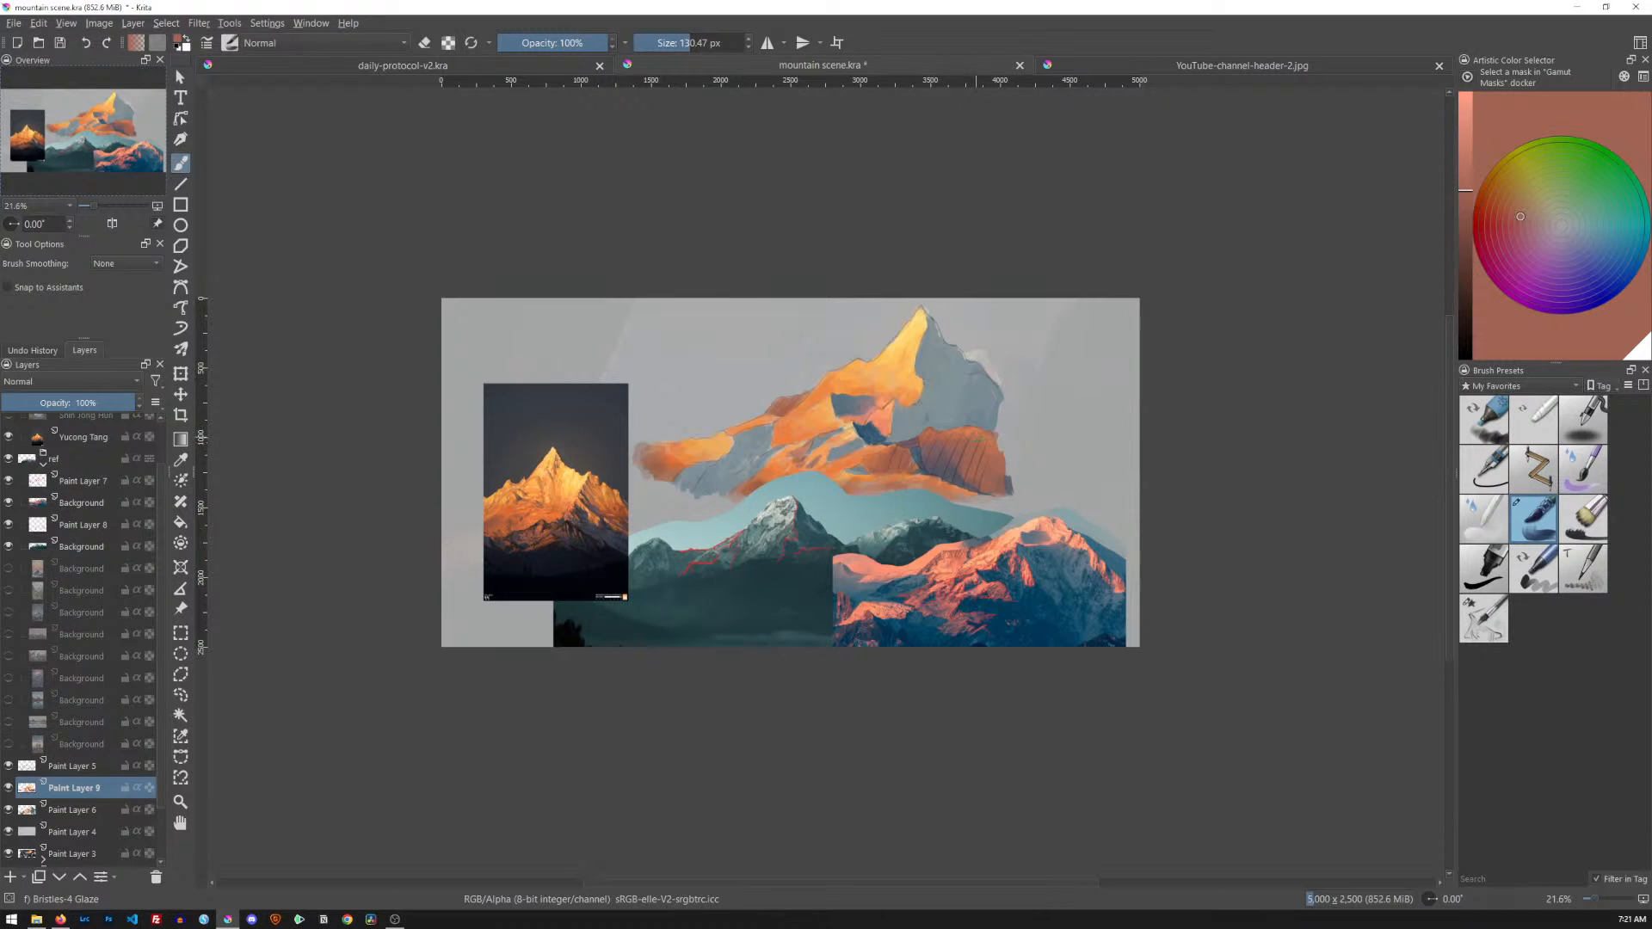
{"action": "key", "text": "bracketleft"}
{"action": "key", "text": "bracketleft"}
{"action": "left_click", "coordinate": [897, 442], "text": "ctrl"}
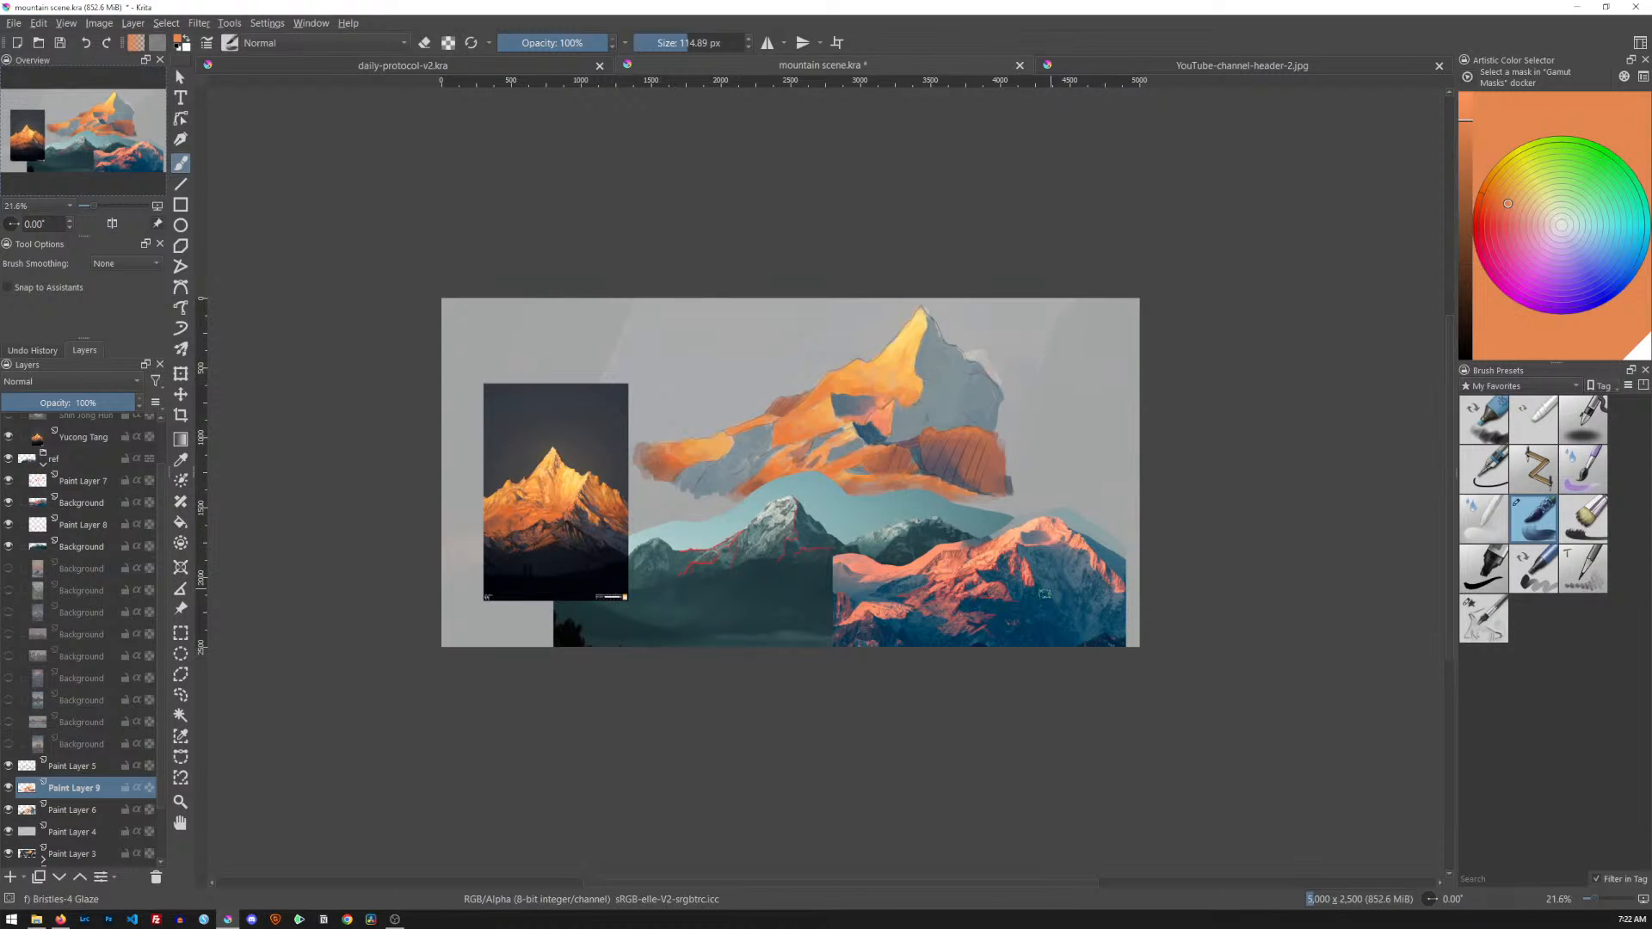
Sample the sunset photo's dark blue and paint downward shadow strokes beside the pink rock and on the shaded face, using a 53.53 px brush
{"action": "scroll", "coordinate": [1061, 575], "scroll_direction": "up", "scroll_amount": 5}
{"action": "left_click_drag", "start_coordinate": [1067, 624], "coordinate": [1110, 764]}
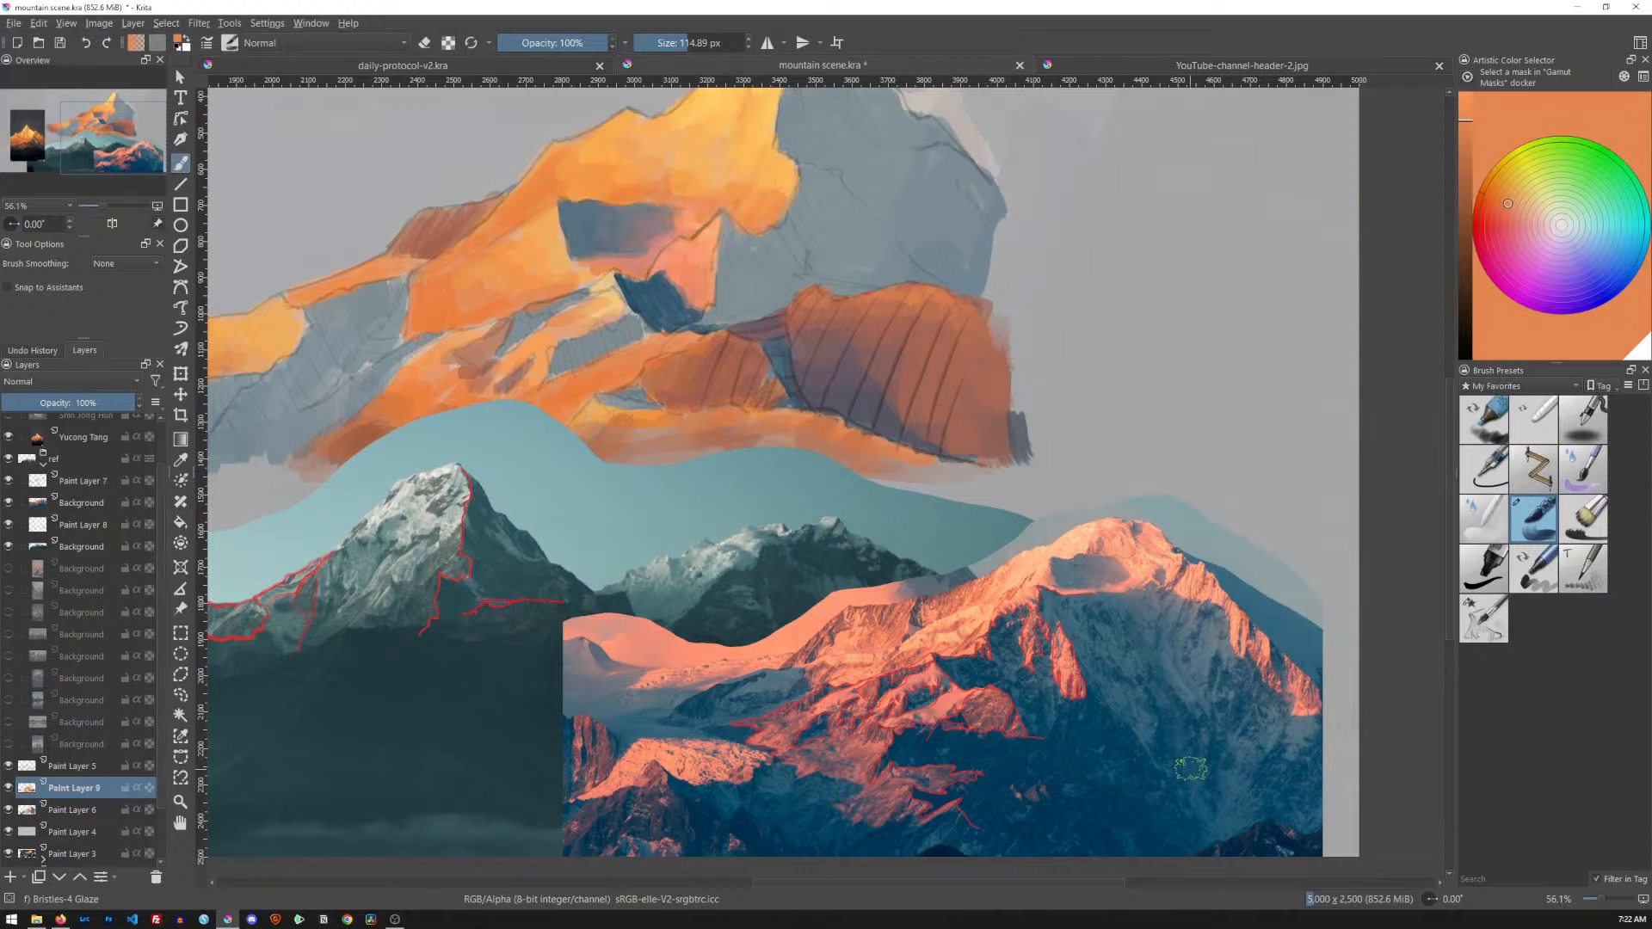
{"action": "key", "text": "ctrl"}
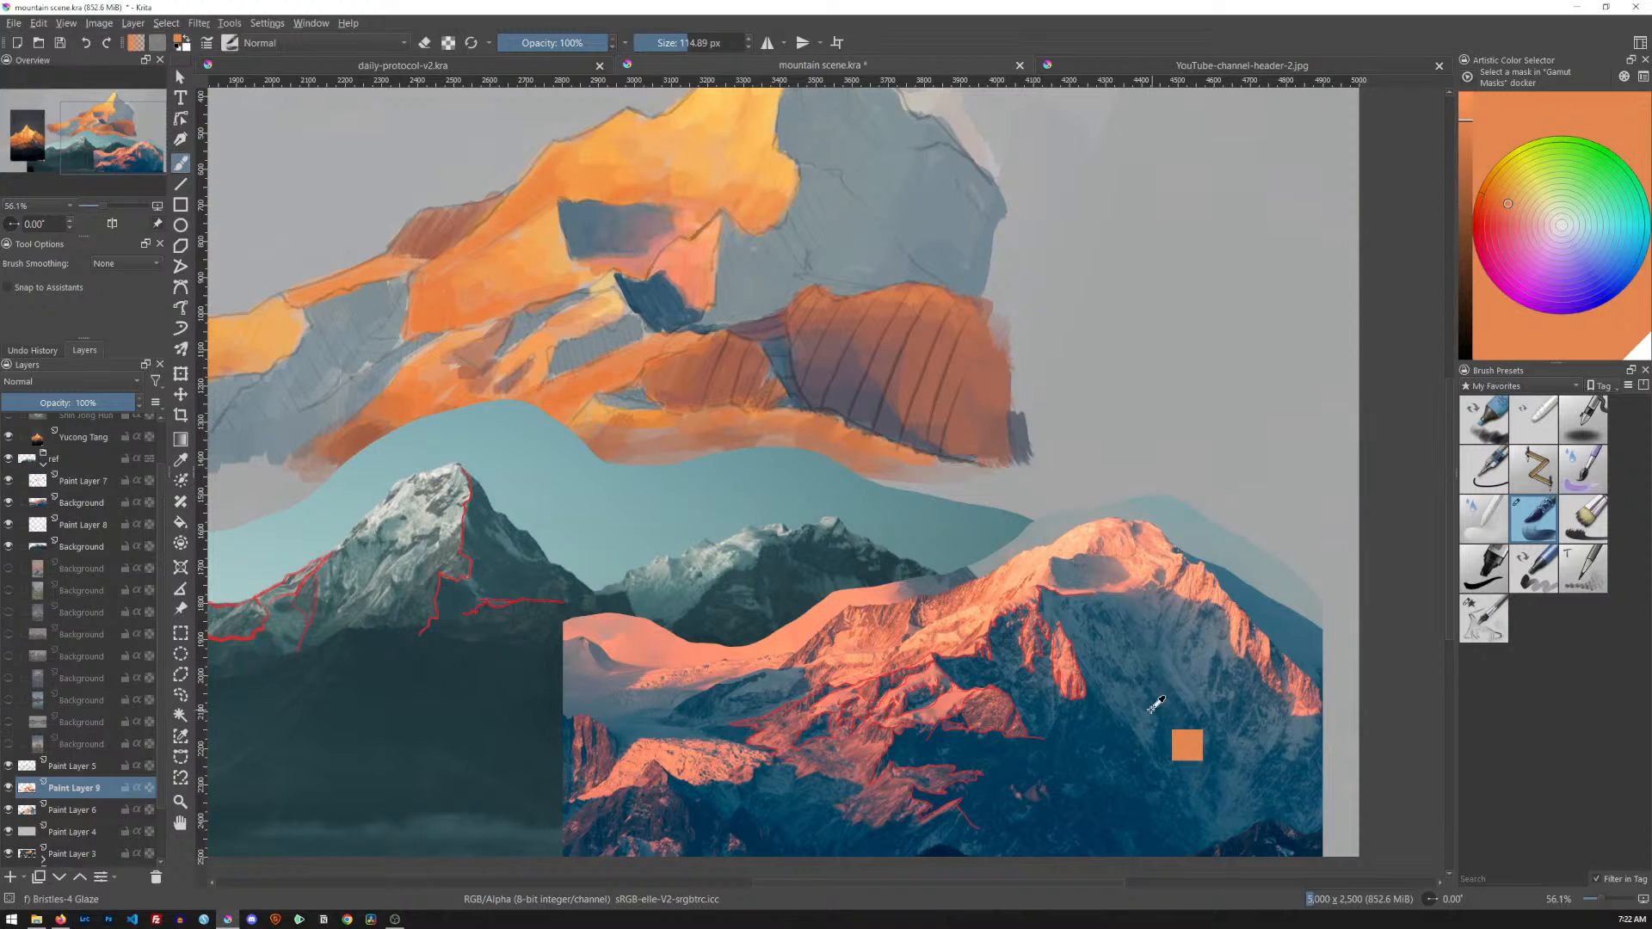
{"action": "left_click", "coordinate": [1167, 654], "text": "ctrl"}
{"action": "mouse_move", "coordinate": [791, 261]}
{"action": "left_mouse_down"}
{"action": "mouse_move", "coordinate": [729, 226]}
{"action": "mouse_move", "coordinate": [739, 294]}
{"action": "left_mouse_up"}
{"action": "left_click_drag", "start_coordinate": [771, 234], "coordinate": [798, 284]}
{"action": "key", "text": "ctrl+z"}
{"action": "mouse_move", "coordinate": [790, 270]}
{"action": "left_mouse_down"}
{"action": "mouse_move", "coordinate": [755, 309]}
{"action": "mouse_move", "coordinate": [707, 326]}
{"action": "mouse_move", "coordinate": [728, 245]}
{"action": "mouse_move", "coordinate": [767, 265]}
{"action": "mouse_move", "coordinate": [745, 301]}
{"action": "mouse_move", "coordinate": [739, 250]}
{"action": "mouse_move", "coordinate": [721, 319]}
{"action": "mouse_move", "coordinate": [765, 258]}
{"action": "mouse_move", "coordinate": [785, 297]}
{"action": "mouse_move", "coordinate": [718, 317]}
{"action": "mouse_move", "coordinate": [761, 246]}
{"action": "mouse_move", "coordinate": [790, 258]}
{"action": "mouse_move", "coordinate": [770, 231]}
{"action": "mouse_move", "coordinate": [769, 273]}
{"action": "left_mouse_up"}
{"action": "key", "text": "bracketleft"}
{"action": "key", "text": "ctrl+z"}
{"action": "mouse_move", "coordinate": [799, 217]}
{"action": "left_mouse_down"}
{"action": "mouse_move", "coordinate": [818, 264]}
{"action": "mouse_move", "coordinate": [821, 246]}
{"action": "mouse_move", "coordinate": [876, 281]}
{"action": "mouse_move", "coordinate": [827, 258]}
{"action": "mouse_move", "coordinate": [817, 216]}
{"action": "mouse_move", "coordinate": [844, 267]}
{"action": "left_mouse_up"}
{"action": "left_click_drag", "start_coordinate": [815, 177], "coordinate": [852, 268]}
{"action": "left_click_drag", "start_coordinate": [827, 189], "coordinate": [876, 282]}
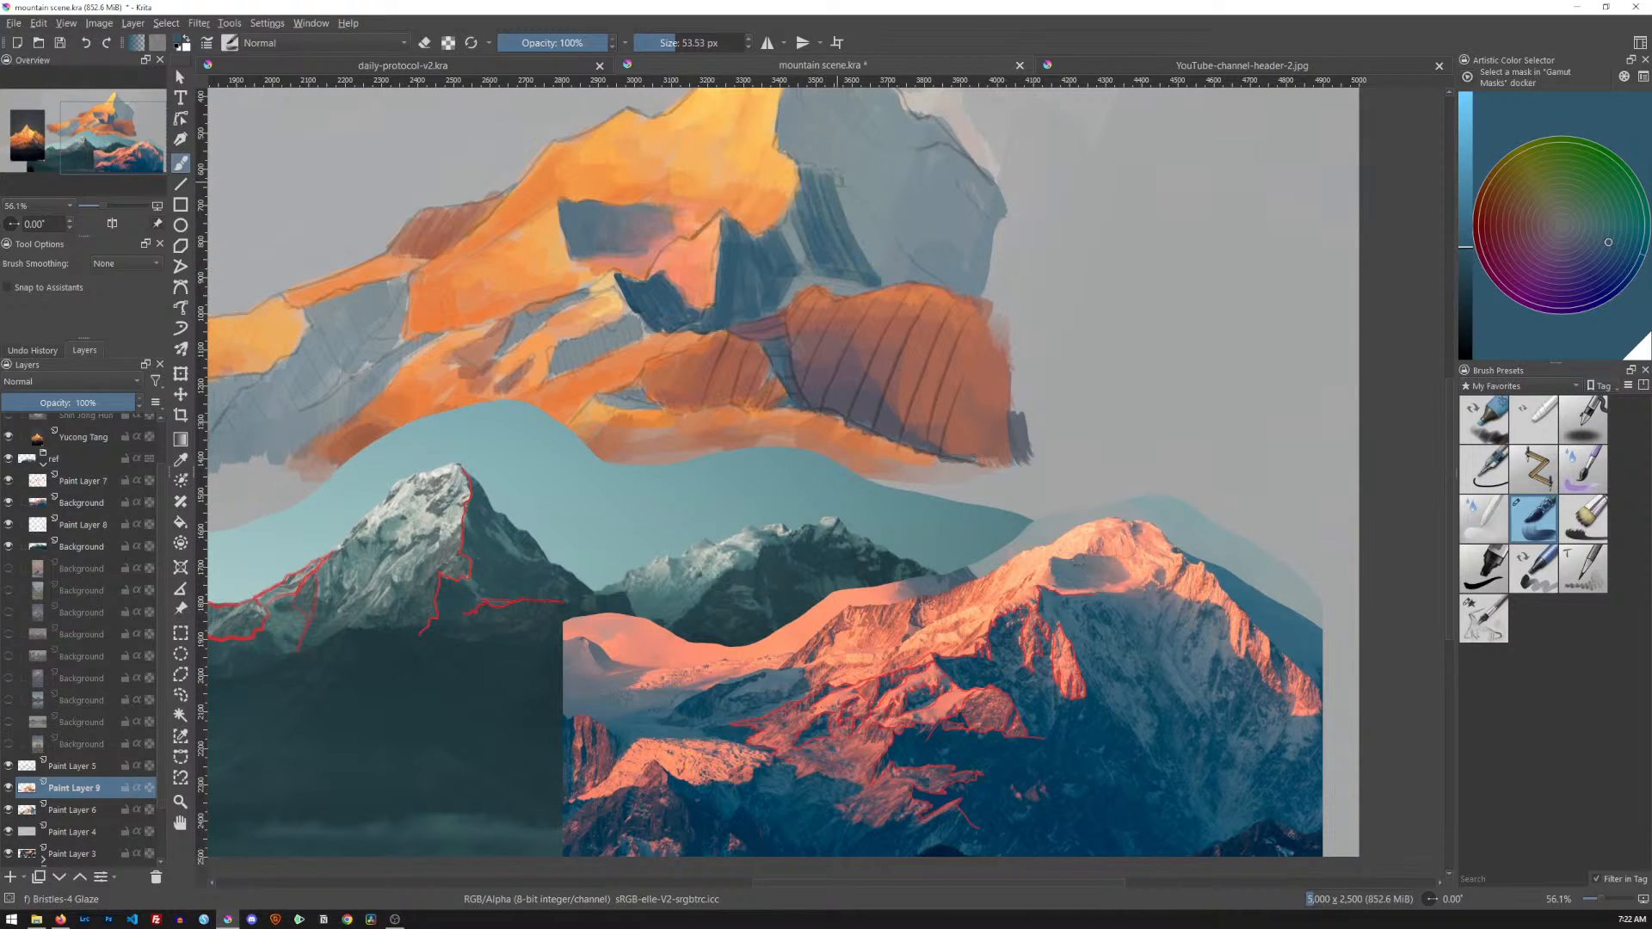
Try slanted dark blue strokes that cut across the shaded face and continue down over the lower rock
{"action": "left_click_drag", "start_coordinate": [851, 176], "coordinate": [804, 239]}
{"action": "left_click_drag", "start_coordinate": [886, 198], "coordinate": [830, 310]}
{"action": "left_click_drag", "start_coordinate": [946, 249], "coordinate": [861, 349]}
{"action": "left_click_drag", "start_coordinate": [1007, 301], "coordinate": [935, 436]}
{"action": "left_click_drag", "start_coordinate": [1043, 346], "coordinate": [960, 466]}
{"action": "left_click_drag", "start_coordinate": [1081, 380], "coordinate": [995, 485]}
{"action": "left_click_drag", "start_coordinate": [1111, 409], "coordinate": [1031, 516]}
{"action": "key", "text": "ctrl+z"}
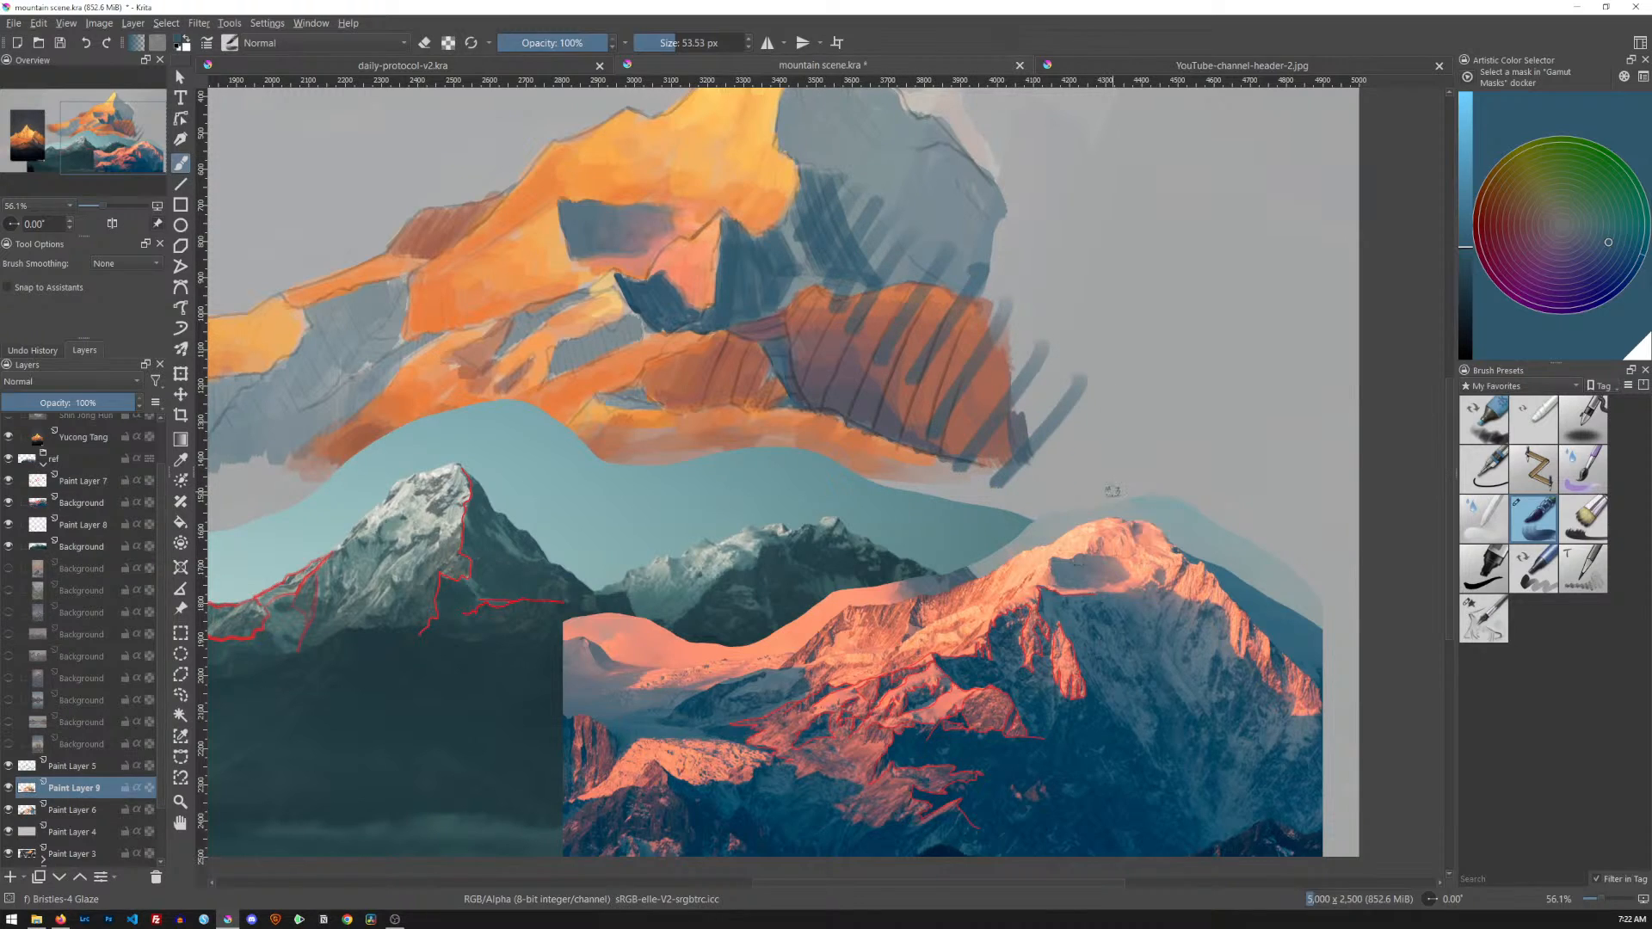
{"action": "key", "text": "ctrl+z"}
{"action": "key", "text": "ctrl+z"}
{"action": "key", "text": "ctrl+z"}
{"action": "key", "text": "ctrl+z"}
{"action": "key", "text": "ctrl+z"}
{"action": "key", "text": "ctrl+z"}
{"action": "key", "text": "ctrl+z"}
{"action": "key", "text": "ctrl+z"}
{"action": "key", "text": "ctrl+z"}
{"action": "key", "text": "ctrl+z"}
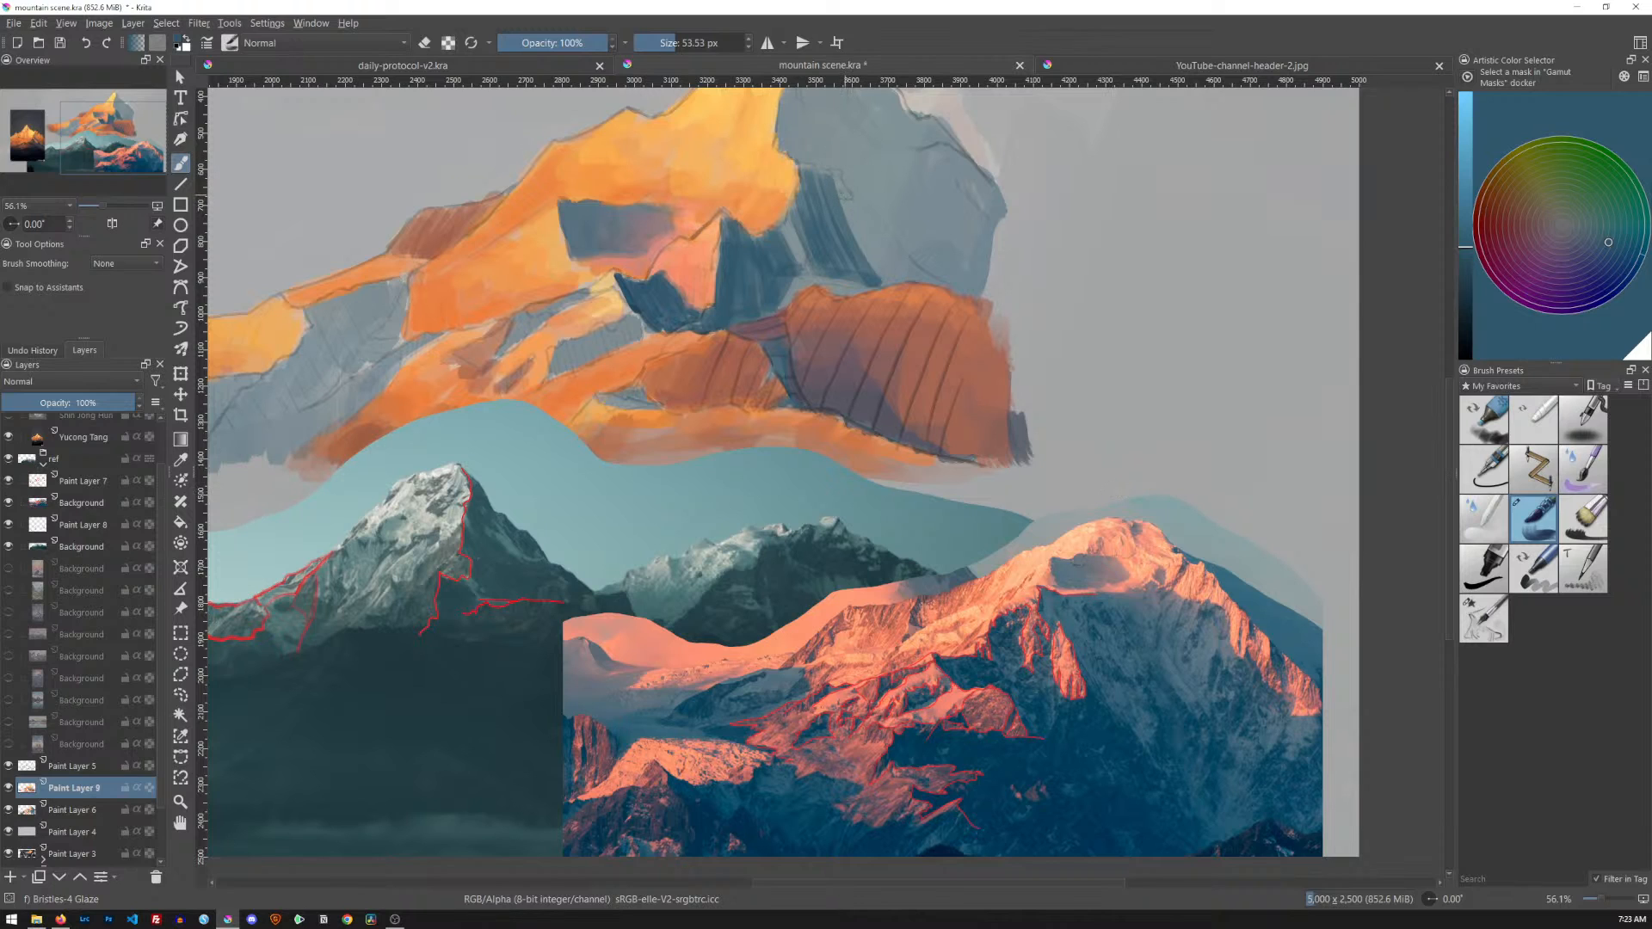
Extend the dark blue shadow across the shaded face with strokes following the slope down toward the orange rock
{"action": "left_click_drag", "start_coordinate": [835, 183], "coordinate": [888, 279]}
{"action": "mouse_move", "coordinate": [864, 218]}
{"action": "left_mouse_down"}
{"action": "mouse_move", "coordinate": [899, 281]}
{"action": "mouse_move", "coordinate": [941, 288]}
{"action": "mouse_move", "coordinate": [908, 284]}
{"action": "left_mouse_up"}
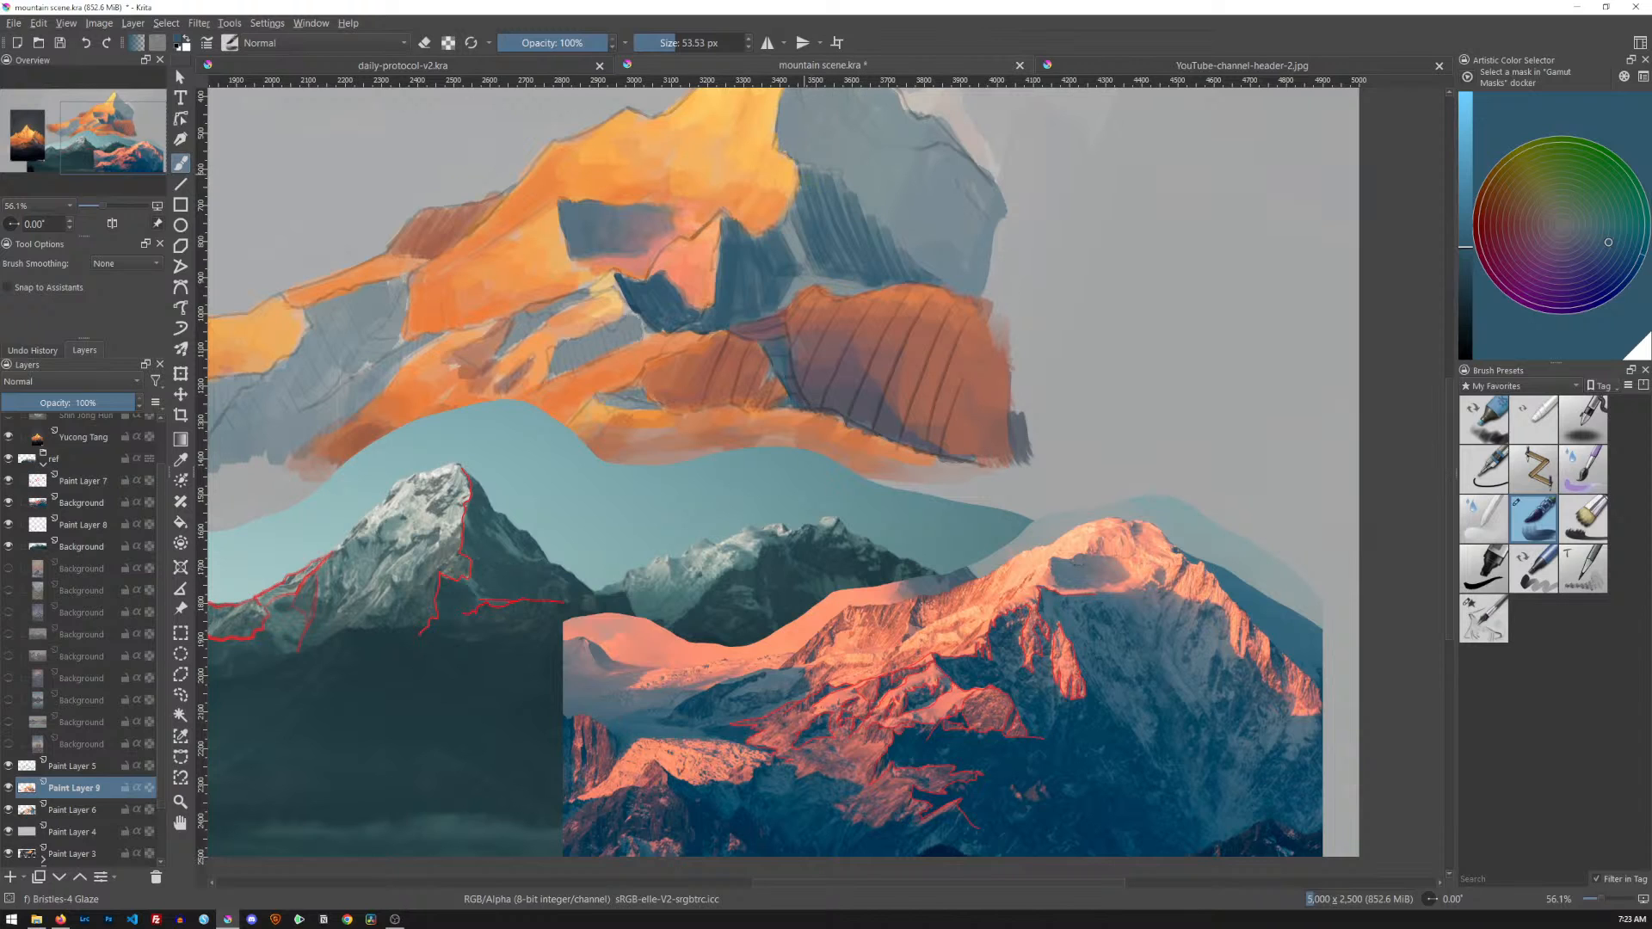
{"action": "left_click_drag", "start_coordinate": [800, 214], "coordinate": [807, 170]}
Draw a tilted cylinder in the empty area beside the mountain with the 5 px Chris Writing brush
{"action": "left_click", "coordinate": [1486, 466]}
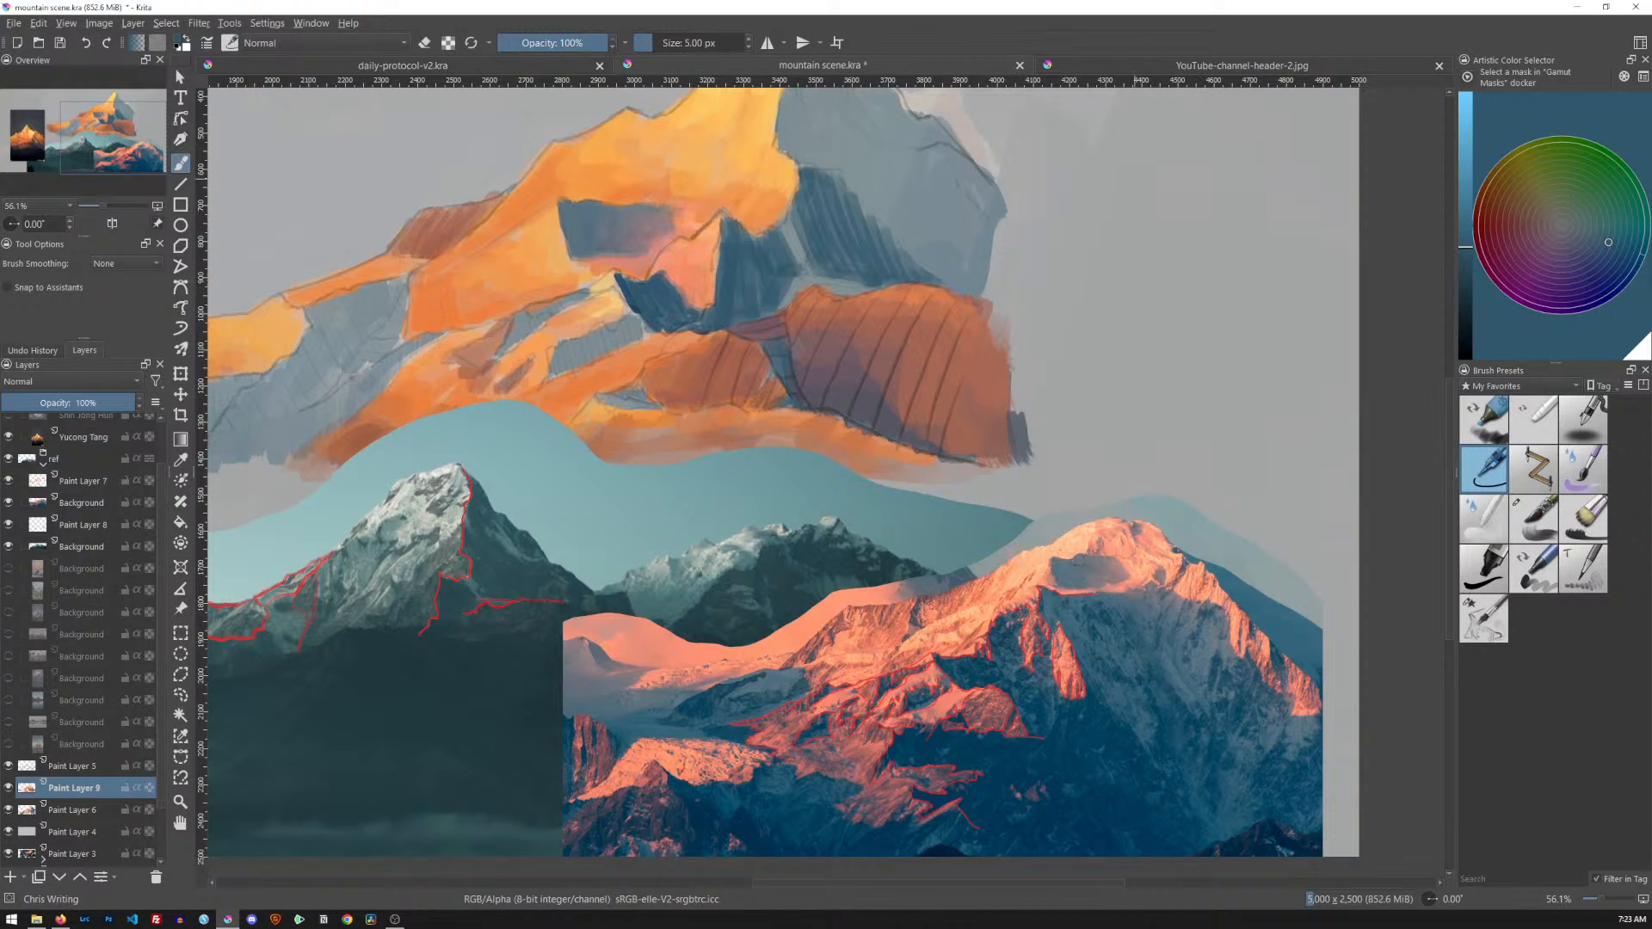
{"action": "mouse_move", "coordinate": [1080, 191]}
{"action": "left_mouse_down"}
{"action": "mouse_move", "coordinate": [1088, 163]}
{"action": "mouse_move", "coordinate": [1072, 188]}
{"action": "left_mouse_up"}
{"action": "key", "text": "ctrl+z"}
{"action": "mouse_move", "coordinate": [1119, 186]}
{"action": "left_mouse_down"}
{"action": "mouse_move", "coordinate": [1192, 194]}
{"action": "mouse_move", "coordinate": [1110, 189]}
{"action": "left_mouse_up"}
{"action": "left_click_drag", "start_coordinate": [1099, 209], "coordinate": [1136, 383]}
{"action": "left_click_drag", "start_coordinate": [1196, 187], "coordinate": [1222, 303]}
{"action": "left_click_drag", "start_coordinate": [1198, 191], "coordinate": [1244, 419]}
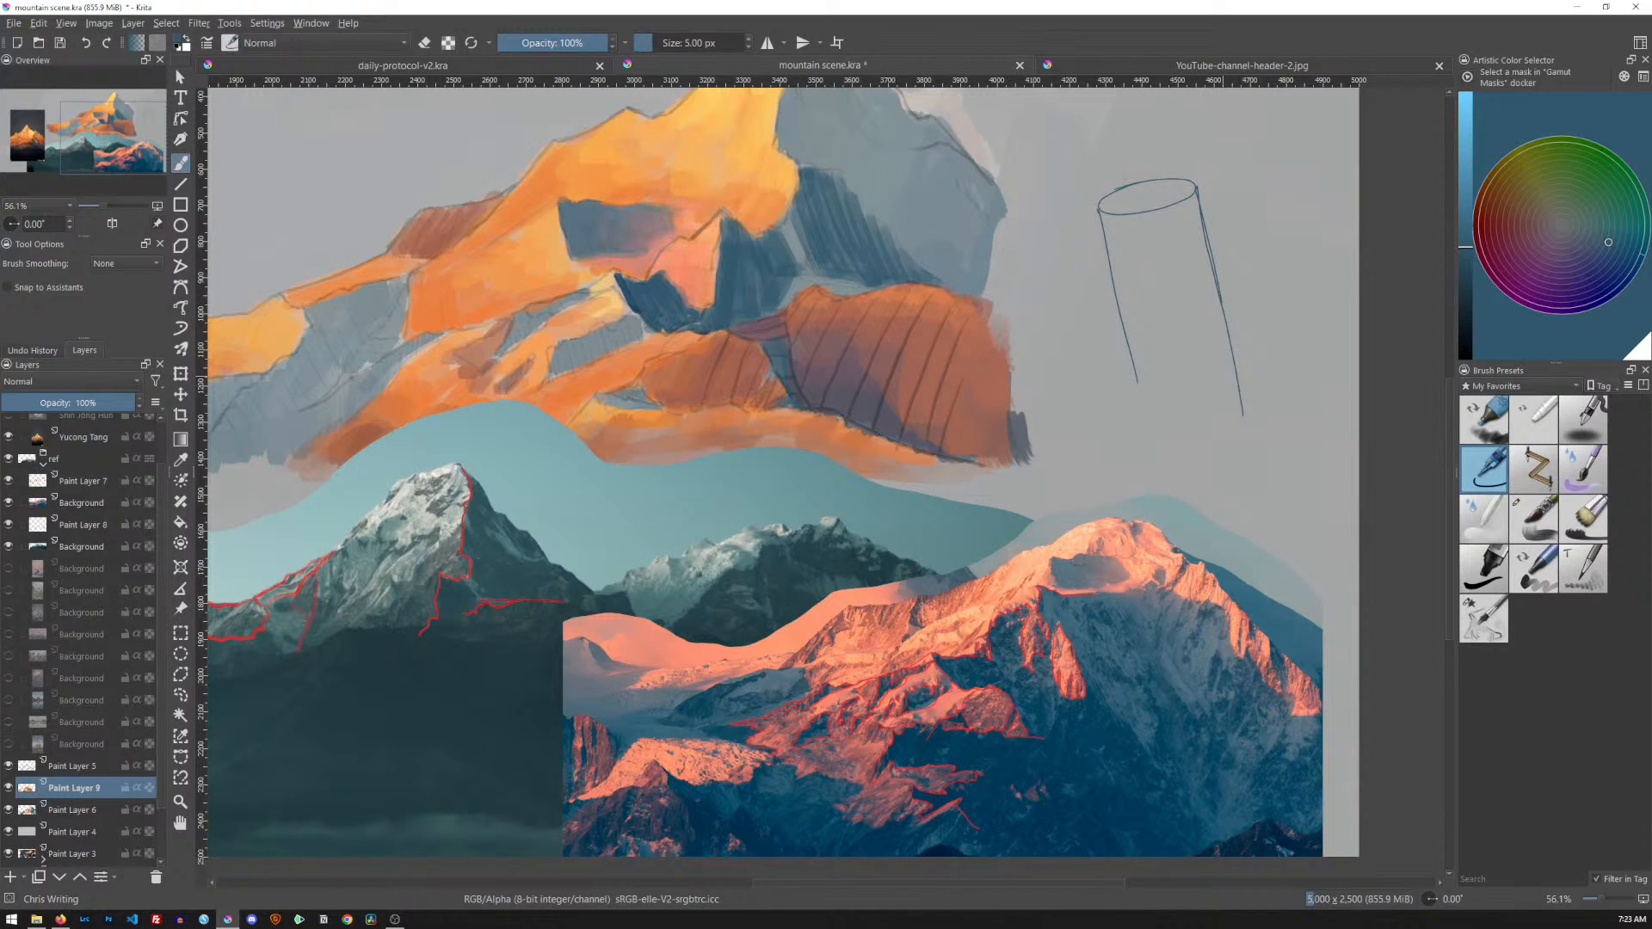
{"action": "left_click_drag", "start_coordinate": [1138, 382], "coordinate": [1242, 369]}
{"action": "key", "text": "ctrl+z"}
{"action": "key", "text": "ctrl+z"}
{"action": "key", "text": "ctrl+z"}
{"action": "key", "text": "ctrl+z"}
{"action": "key", "text": "ctrl+z"}
{"action": "mouse_move", "coordinate": [1136, 378]}
{"action": "left_mouse_down"}
{"action": "mouse_move", "coordinate": [1181, 392]}
{"action": "mouse_move", "coordinate": [1234, 363]}
{"action": "left_mouse_up"}
Draw the cylinder's lengthwise center axis and the cross axes through its top and bottom ellipses
{"action": "left_click_drag", "start_coordinate": [1130, 147], "coordinate": [1215, 449]}
{"action": "key", "text": "ctrl+z"}
{"action": "left_click_drag", "start_coordinate": [1134, 156], "coordinate": [1203, 425]}
{"action": "left_click_drag", "start_coordinate": [1079, 211], "coordinate": [1239, 177]}
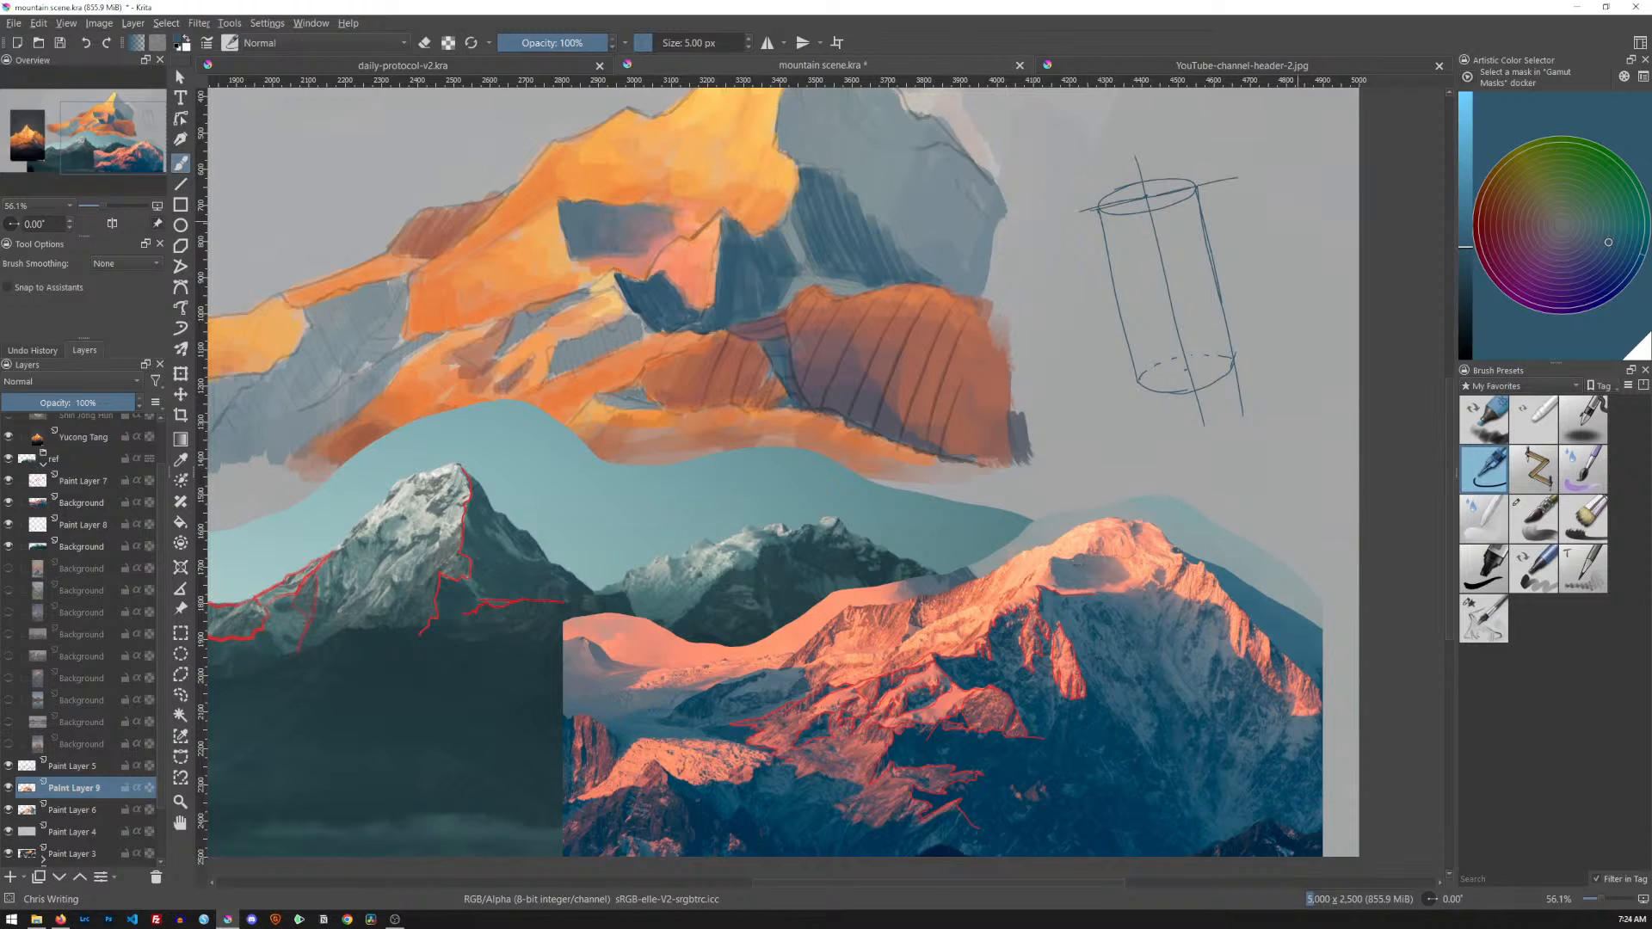
{"action": "left_click_drag", "start_coordinate": [1128, 387], "coordinate": [1265, 359]}
{"action": "left_click_drag", "start_coordinate": [1110, 395], "coordinate": [1165, 380]}
Draw parallel contour lines down the length of the cylinder's surface
{"action": "left_click_drag", "start_coordinate": [1112, 214], "coordinate": [1153, 381]}
{"action": "left_click_drag", "start_coordinate": [1131, 219], "coordinate": [1177, 398]}
{"action": "left_click_drag", "start_coordinate": [1160, 209], "coordinate": [1210, 399]}
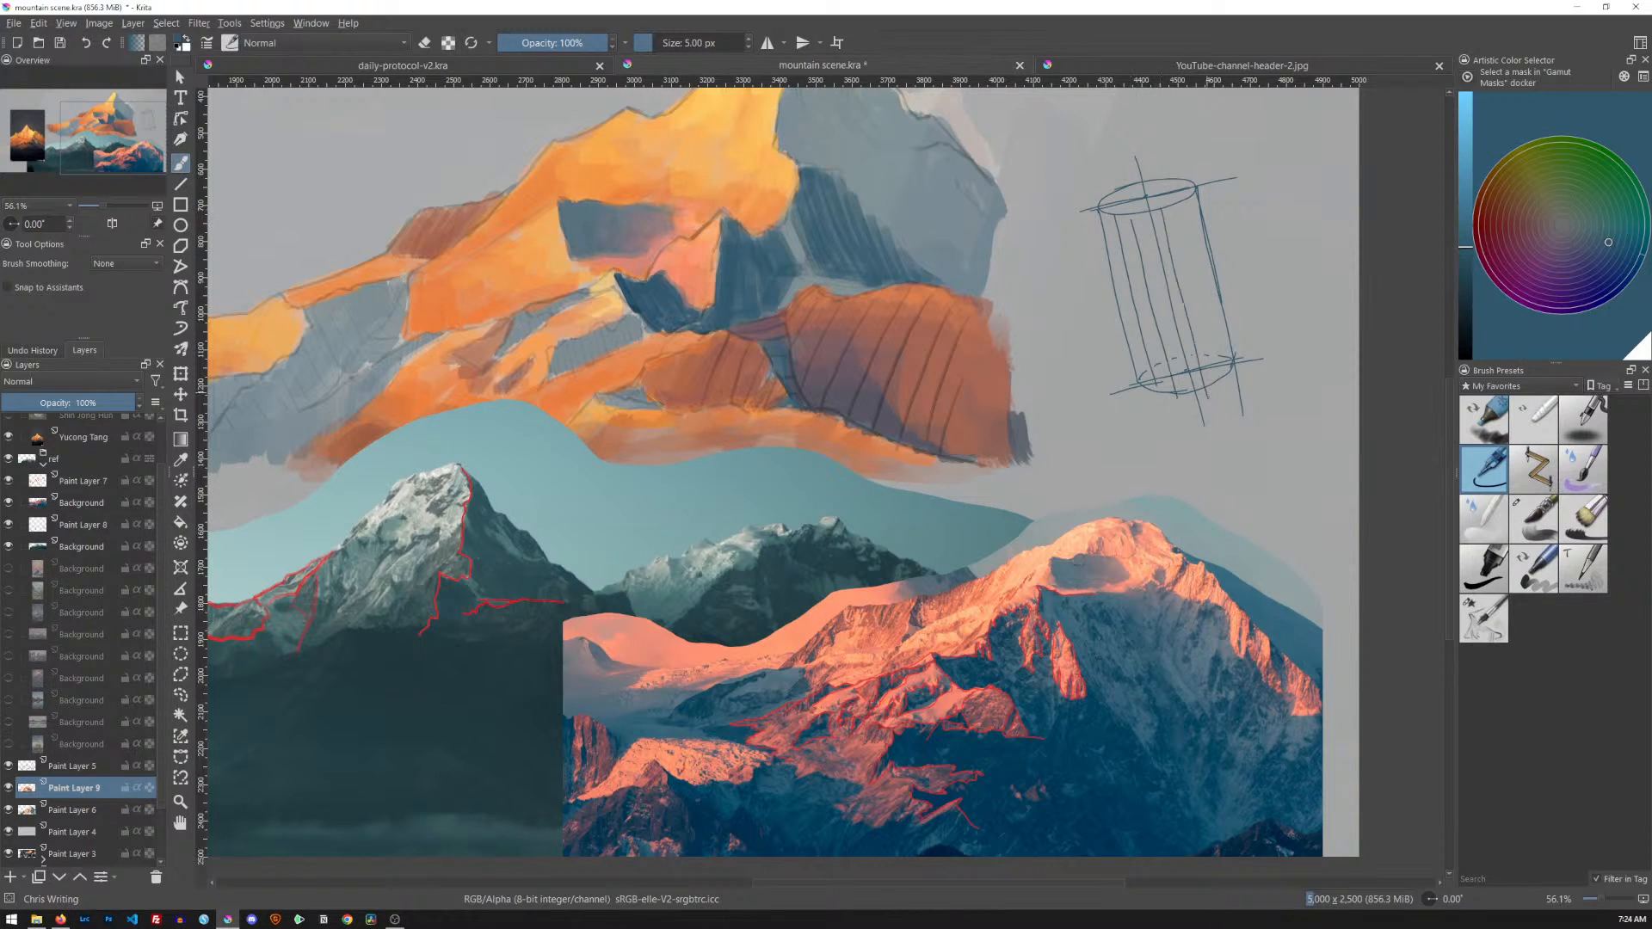
{"action": "left_click_drag", "start_coordinate": [1180, 209], "coordinate": [1233, 378]}
Sketch a small hatched slope shape beside the cylinder, with an arrow pointing to the blue shadow on the shaded face
{"action": "mouse_move", "coordinate": [1019, 231]}
{"action": "left_mouse_down"}
{"action": "mouse_move", "coordinate": [1075, 273]}
{"action": "mouse_move", "coordinate": [988, 273]}
{"action": "mouse_move", "coordinate": [1074, 317]}
{"action": "left_mouse_up"}
{"action": "left_click_drag", "start_coordinate": [1001, 267], "coordinate": [1031, 321]}
{"action": "mouse_move", "coordinate": [1021, 229]}
{"action": "left_mouse_down"}
{"action": "mouse_move", "coordinate": [1042, 311]}
{"action": "mouse_move", "coordinate": [1075, 321]}
{"action": "left_mouse_up"}
{"action": "left_click_drag", "start_coordinate": [1060, 270], "coordinate": [1080, 315]}
{"action": "left_click_drag", "start_coordinate": [1010, 260], "coordinate": [891, 225]}
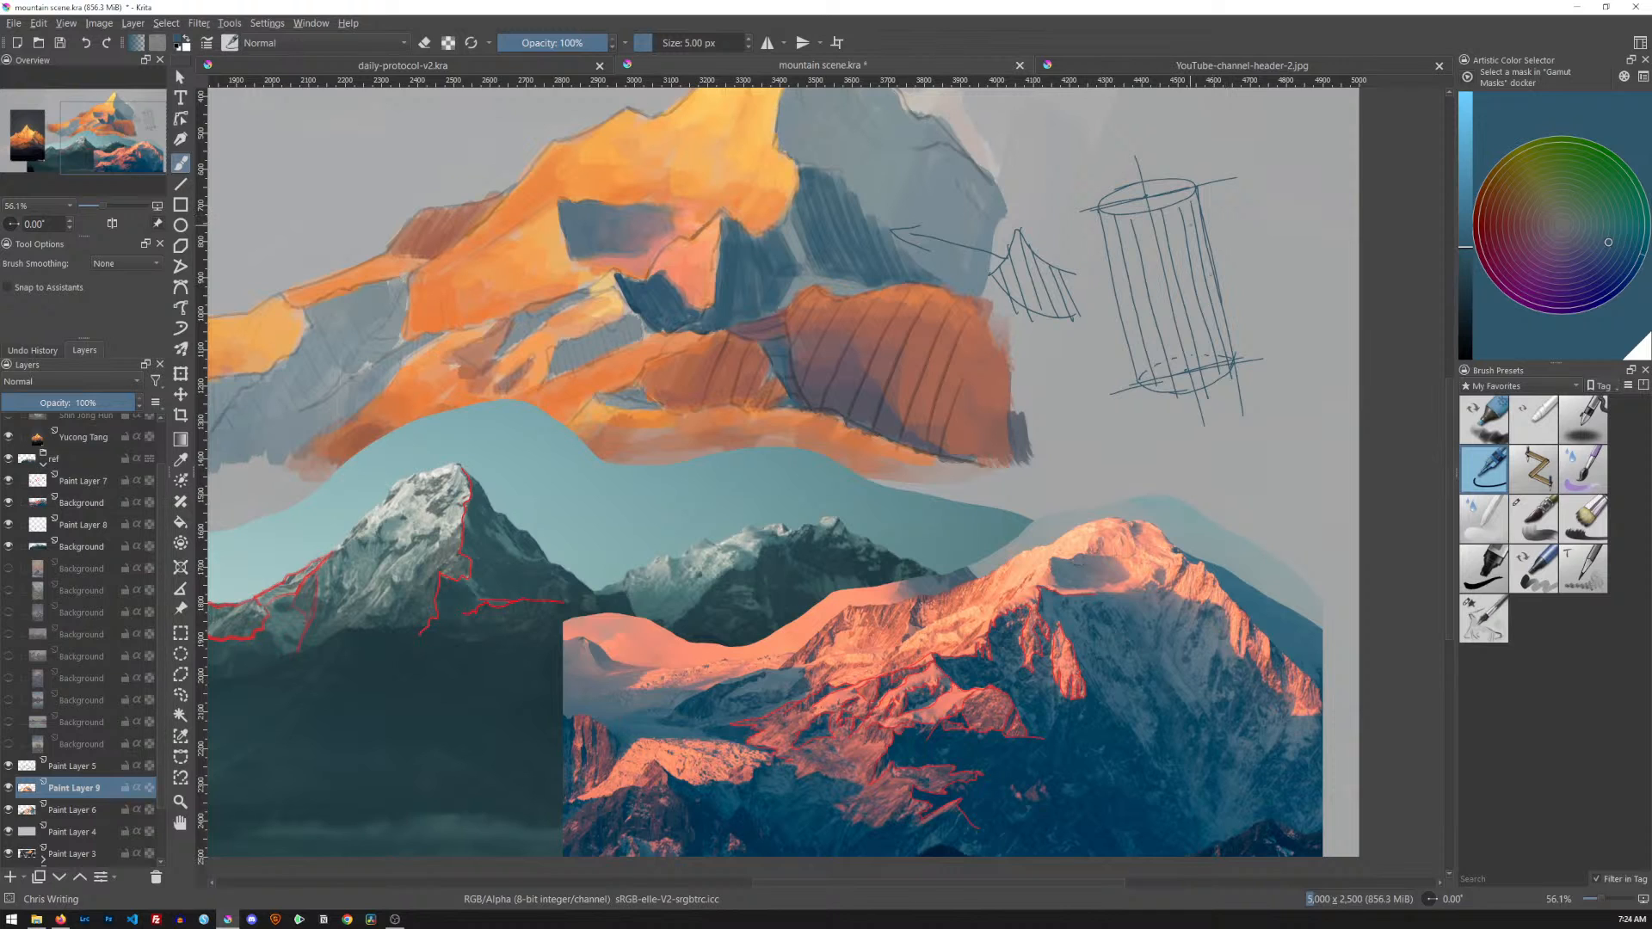
Draw curved cross-contour lines wrapping around the cylinder's body at several heights
{"action": "mouse_move", "coordinate": [1103, 232]}
{"action": "left_mouse_down"}
{"action": "mouse_move", "coordinate": [1208, 214]}
{"action": "mouse_move", "coordinate": [1113, 258]}
{"action": "mouse_move", "coordinate": [1209, 251]}
{"action": "left_mouse_up"}
{"action": "mouse_move", "coordinate": [1111, 277]}
{"action": "left_mouse_down"}
{"action": "mouse_move", "coordinate": [1140, 290]}
{"action": "mouse_move", "coordinate": [1211, 270]}
{"action": "mouse_move", "coordinate": [1200, 212]}
{"action": "mouse_move", "coordinate": [1179, 221]}
{"action": "left_mouse_up"}
{"action": "mouse_move", "coordinate": [1160, 241]}
{"action": "left_mouse_down"}
{"action": "mouse_move", "coordinate": [1180, 233]}
{"action": "mouse_move", "coordinate": [1154, 230]}
{"action": "mouse_move", "coordinate": [1232, 320]}
{"action": "left_mouse_up"}
{"action": "left_click_drag", "start_coordinate": [1167, 339], "coordinate": [1234, 332]}
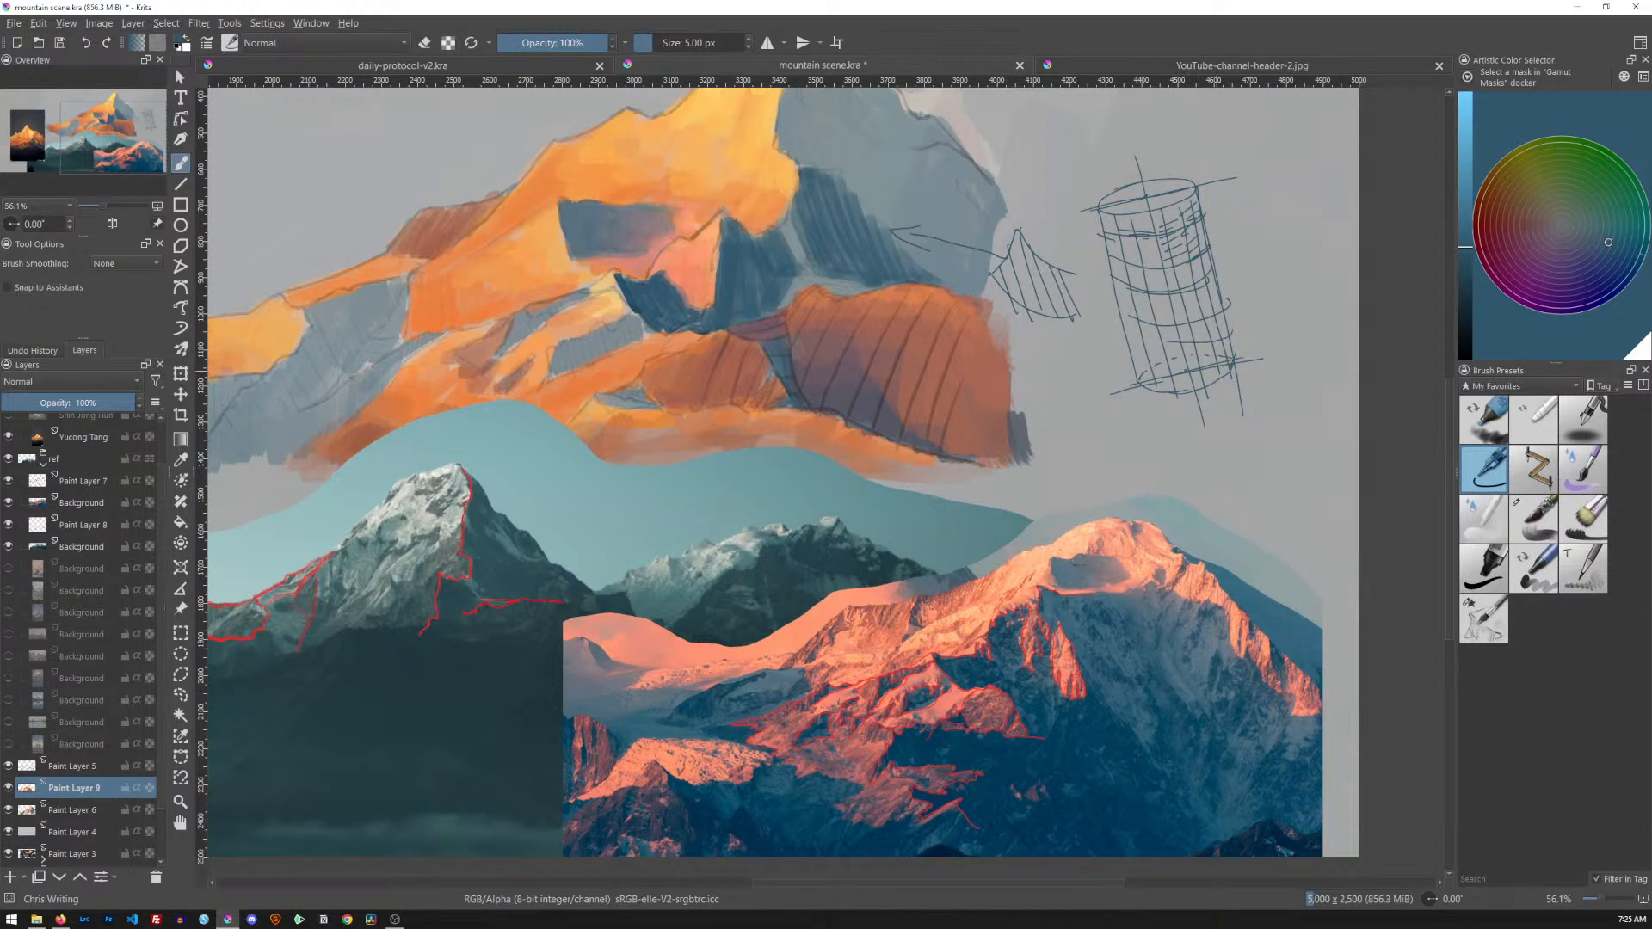
Undo all the strokes of the cylinder, the hatched slope shape and the arrow beside the mountain
{"action": "key", "text": "ctrl+z"}
{"action": "key", "text": "ctrl+z"}
{"action": "key", "text": "ctrl+z"}
{"action": "key", "text": "ctrl+z"}
{"action": "key", "text": "ctrl+z"}
{"action": "key", "text": "ctrl+z"}
{"action": "key", "text": "ctrl+z"}
{"action": "key", "text": "ctrl+z"}
{"action": "key", "text": "ctrl+z"}
{"action": "key", "text": "ctrl+z"}
{"action": "key", "text": "ctrl+z"}
{"action": "key", "text": "ctrl+z"}
{"action": "key", "text": "ctrl+z"}
{"action": "key", "text": "ctrl+z"}
{"action": "key", "text": "ctrl+z"}
{"action": "key", "text": "ctrl+z"}
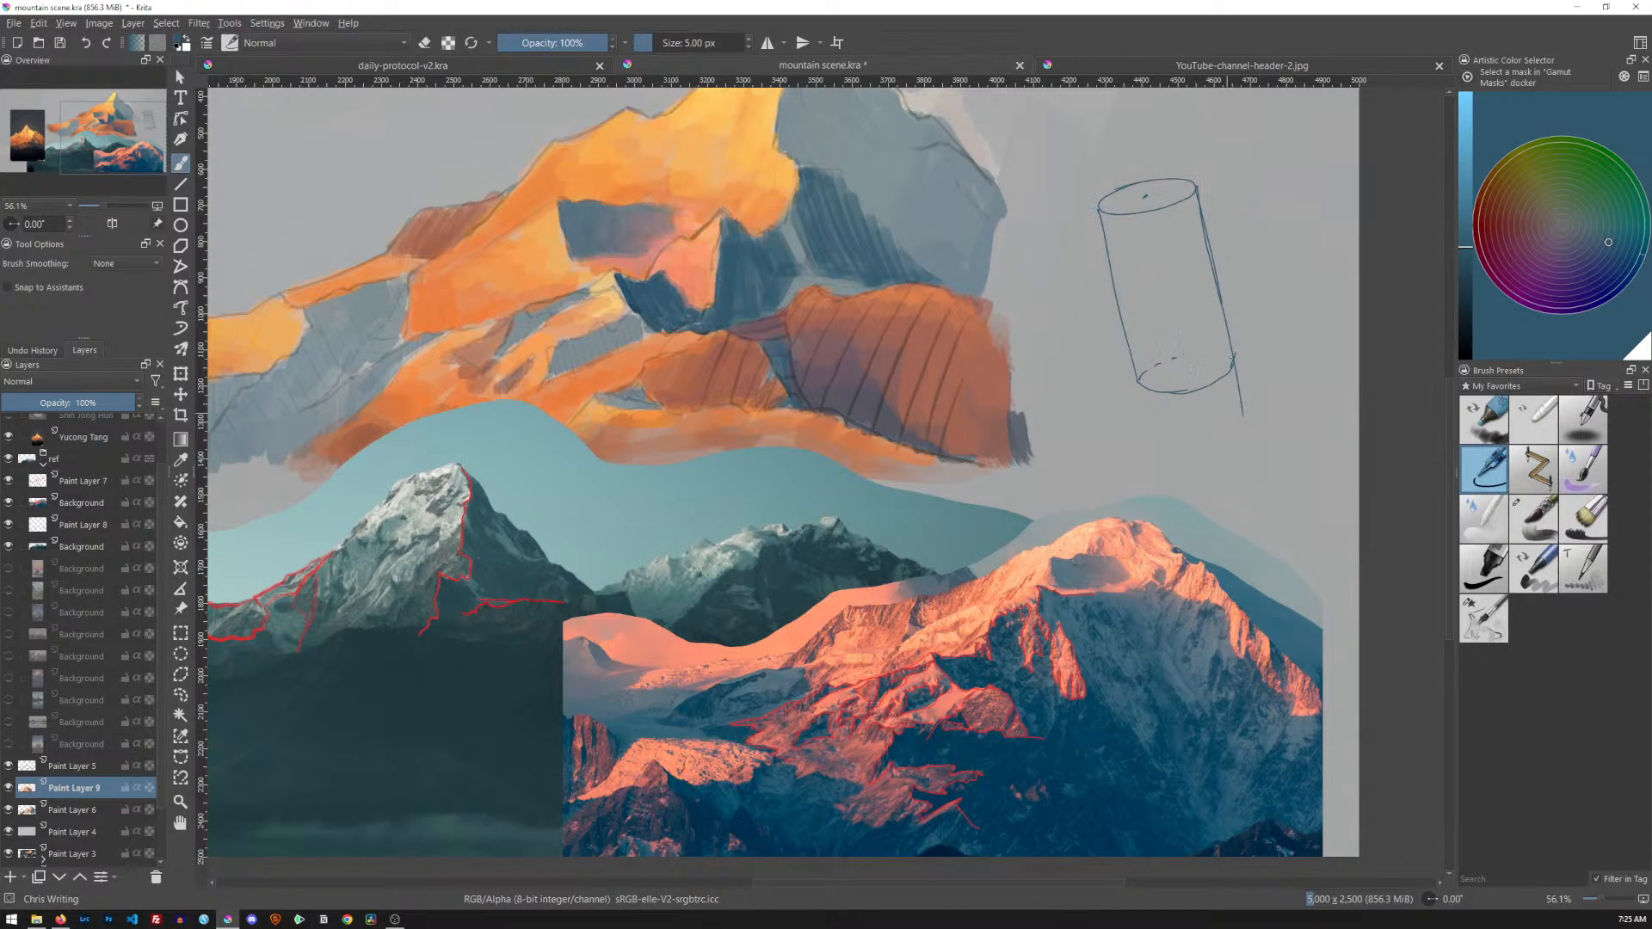
{"action": "key", "text": "ctrl+z"}
{"action": "key", "text": "ctrl+z"}
{"action": "key", "text": "ctrl+z"}
{"action": "key", "text": "ctrl+z"}
{"action": "key", "text": "ctrl+z"}
{"action": "key", "text": "ctrl+z"}
{"action": "key", "text": "ctrl+z"}
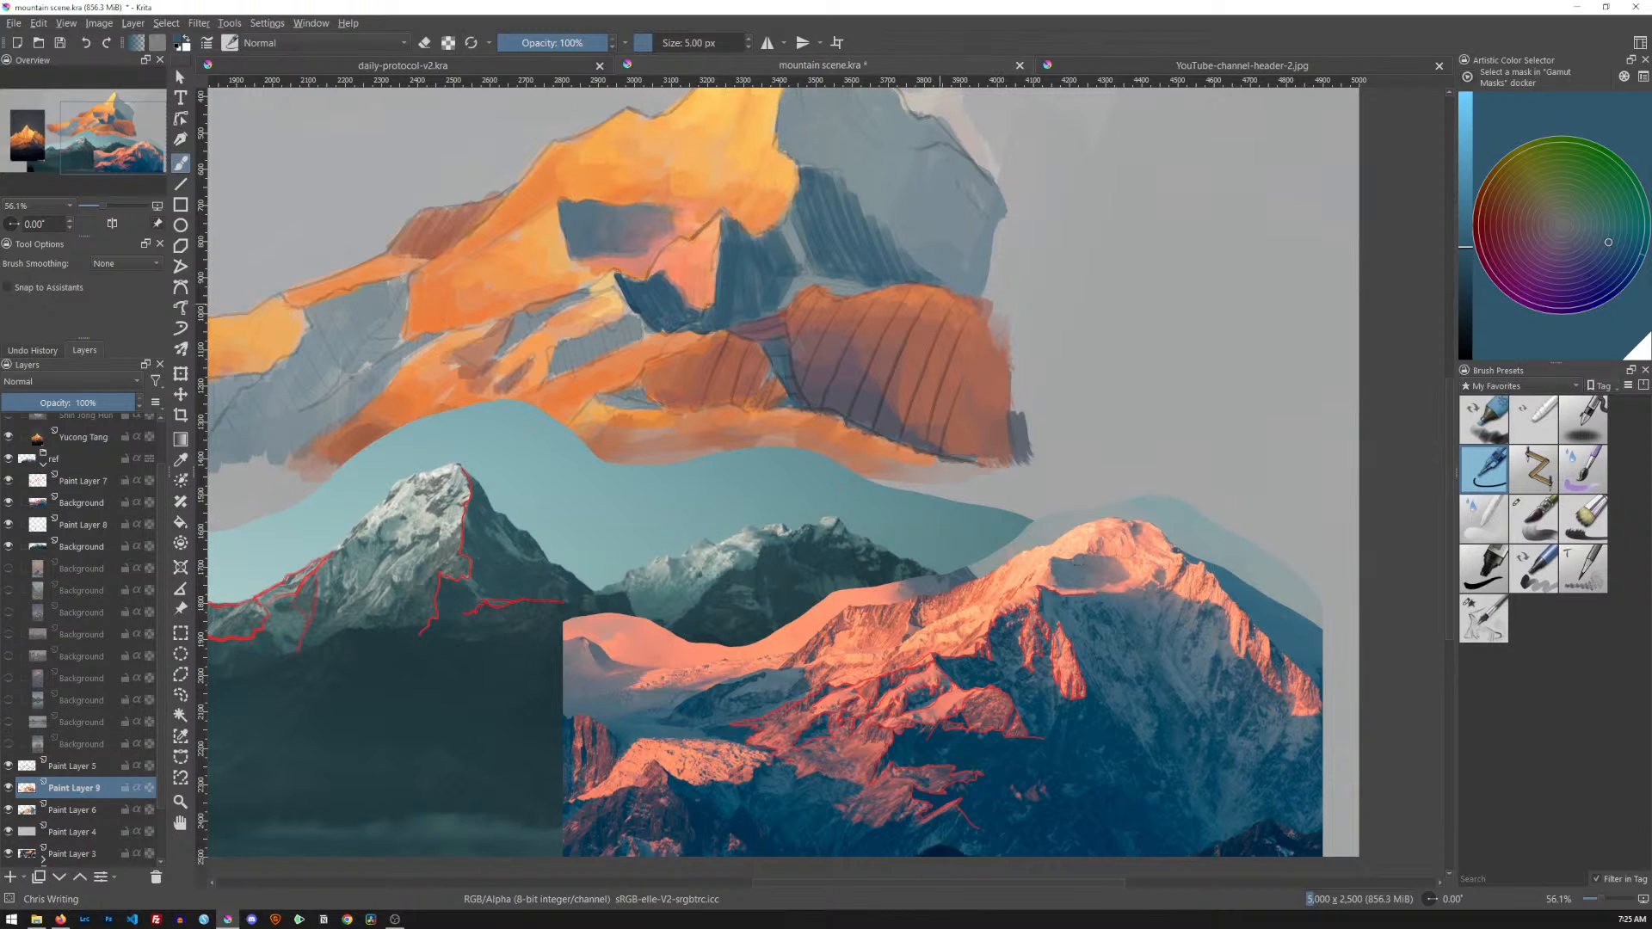
Paint form-following blue strokes down the peak's shaded face with the Bristles-4 Glaze brush at 80.62 px
{"action": "left_click", "coordinate": [1533, 518]}
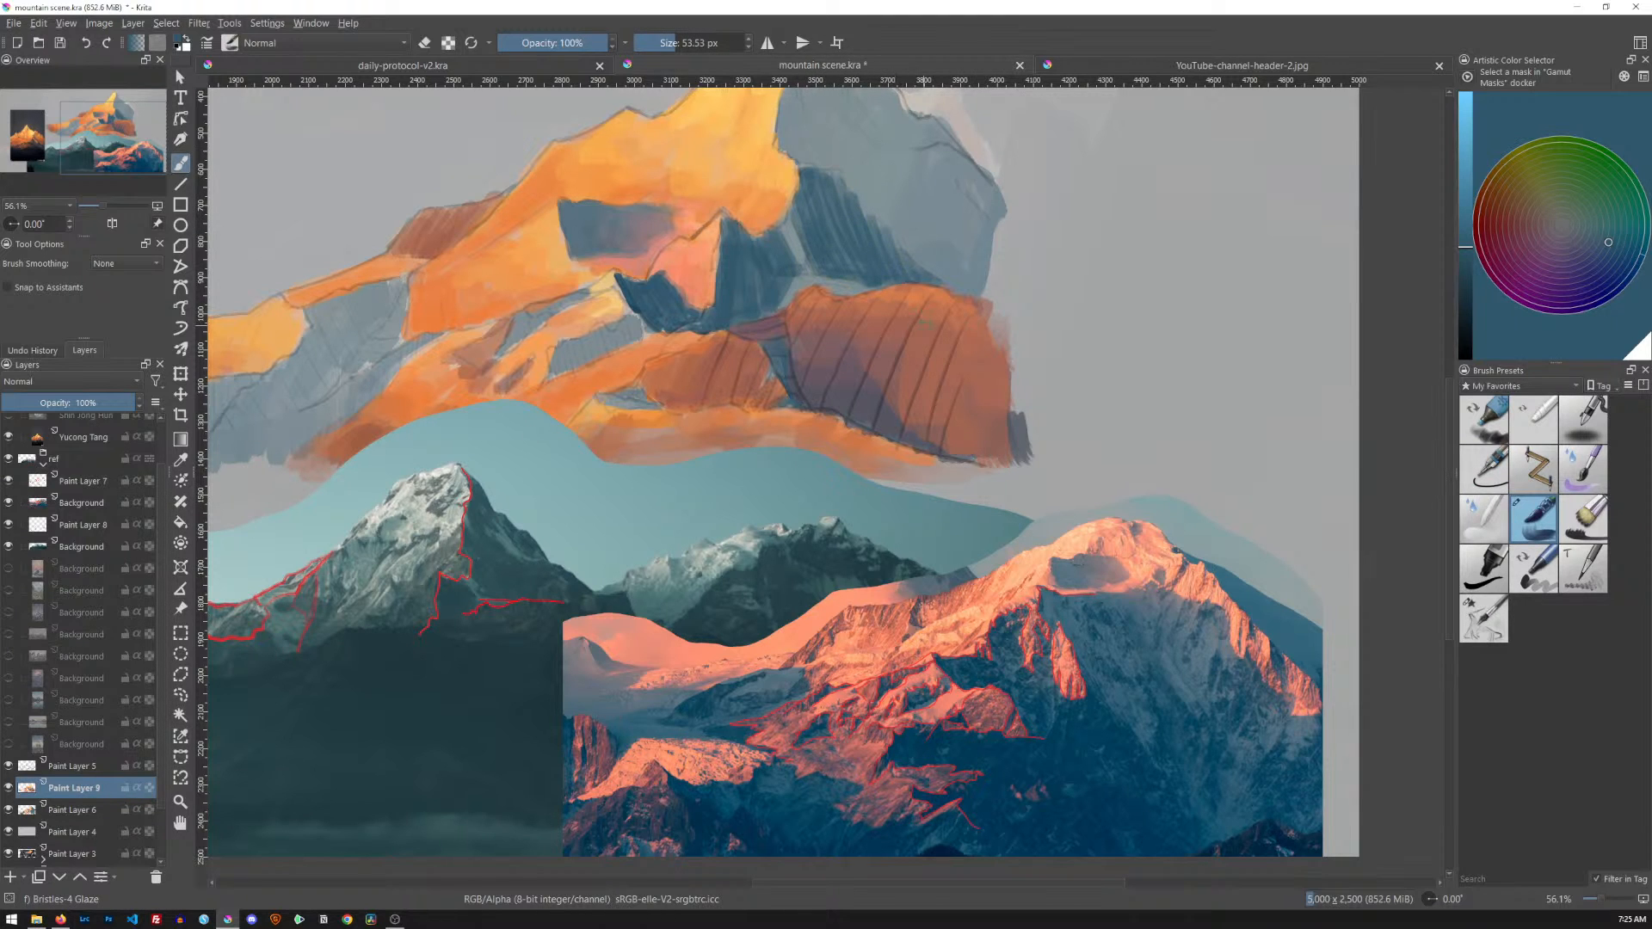
{"action": "left_click_drag", "start_coordinate": [1070, 320], "coordinate": [1144, 350]}
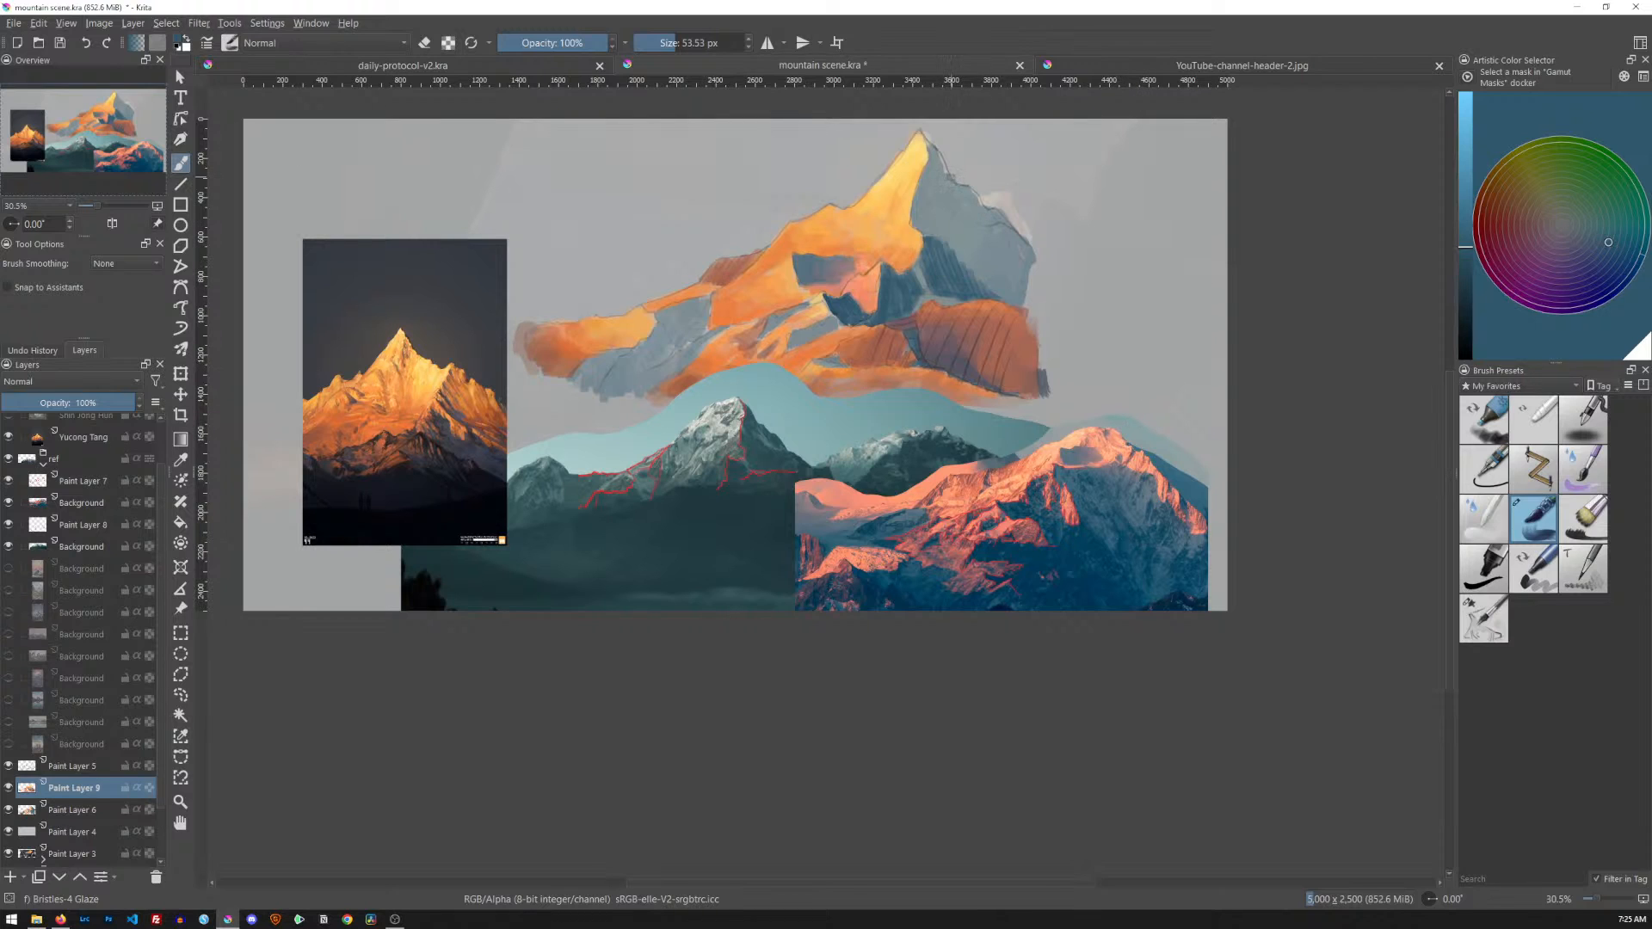
{"action": "mouse_move", "coordinate": [927, 148]}
{"action": "left_mouse_down"}
{"action": "mouse_move", "coordinate": [953, 205]}
{"action": "mouse_move", "coordinate": [924, 181]}
{"action": "mouse_move", "coordinate": [914, 226]}
{"action": "mouse_move", "coordinate": [969, 225]}
{"action": "mouse_move", "coordinate": [924, 212]}
{"action": "mouse_move", "coordinate": [1019, 304]}
{"action": "left_mouse_up"}
{"action": "mouse_move", "coordinate": [939, 168]}
{"action": "left_mouse_down"}
{"action": "mouse_move", "coordinate": [967, 199]}
{"action": "mouse_move", "coordinate": [935, 229]}
{"action": "left_mouse_up"}
{"action": "left_click_drag", "start_coordinate": [942, 181], "coordinate": [949, 238]}
{"action": "left_click_drag", "start_coordinate": [950, 201], "coordinate": [966, 260]}
{"action": "mouse_move", "coordinate": [968, 198]}
{"action": "left_mouse_down"}
{"action": "mouse_move", "coordinate": [980, 263]}
{"action": "mouse_move", "coordinate": [1006, 292]}
{"action": "left_mouse_up"}
{"action": "mouse_move", "coordinate": [991, 205]}
{"action": "left_mouse_down"}
{"action": "mouse_move", "coordinate": [1015, 301]}
{"action": "mouse_move", "coordinate": [1031, 285]}
{"action": "left_mouse_up"}
{"action": "left_click_drag", "start_coordinate": [1016, 241], "coordinate": [1034, 277]}
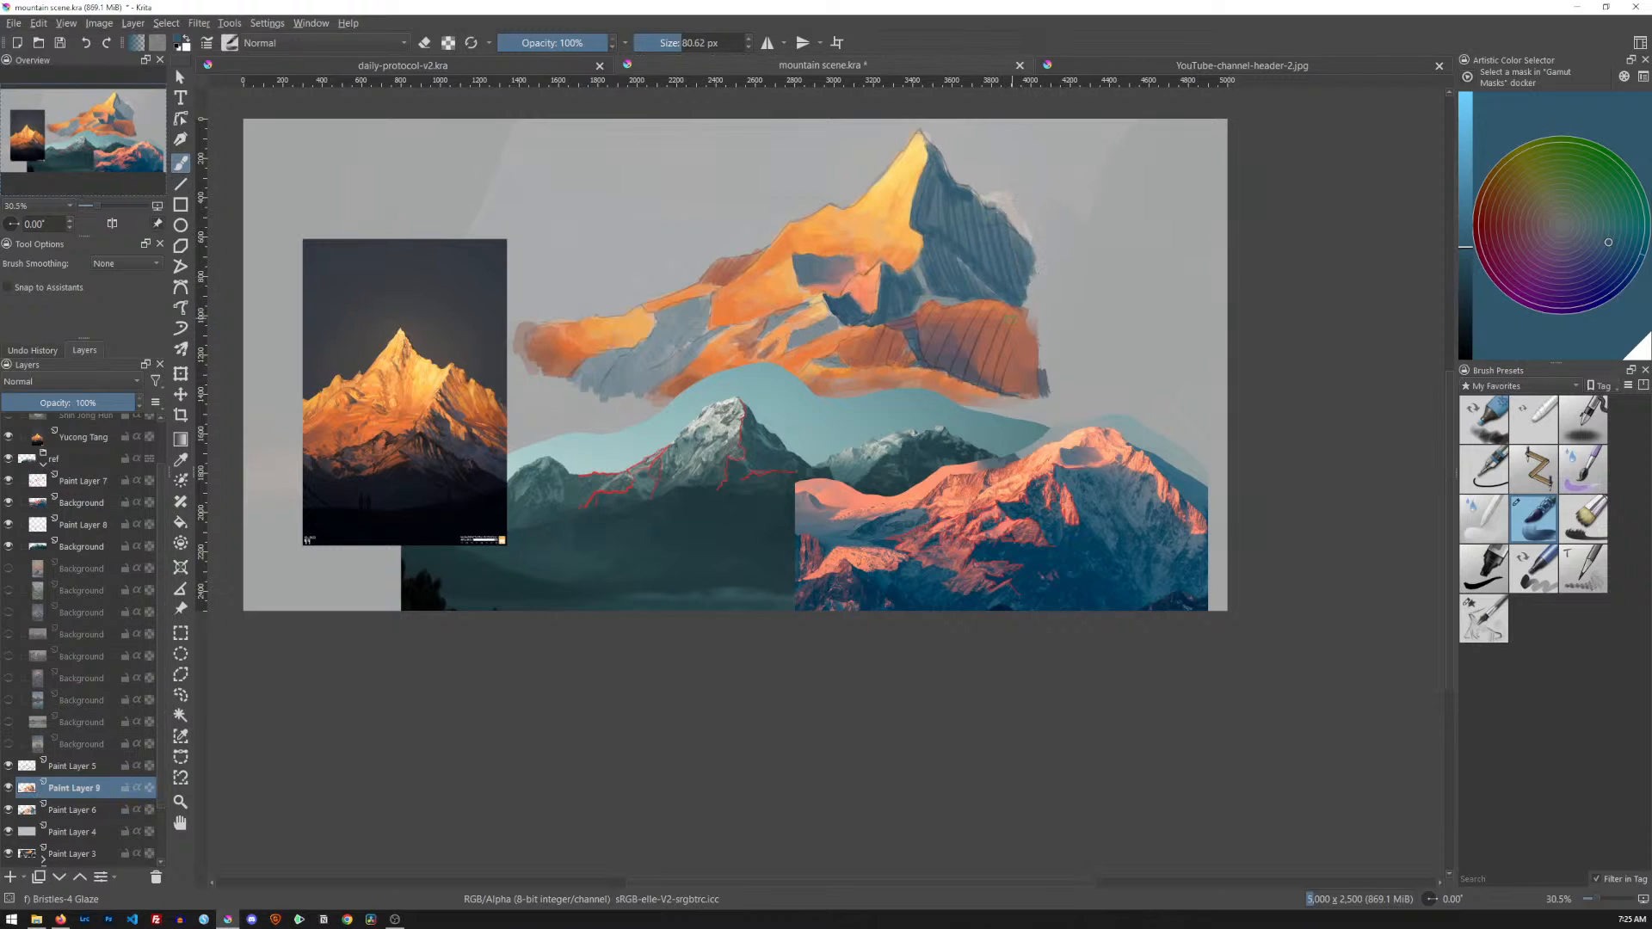
{"action": "mouse_move", "coordinate": [938, 172]}
{"action": "left_mouse_down"}
{"action": "mouse_move", "coordinate": [941, 240]}
{"action": "mouse_move", "coordinate": [945, 184]}
{"action": "mouse_move", "coordinate": [983, 199]}
{"action": "mouse_move", "coordinate": [983, 265]}
{"action": "left_mouse_up"}
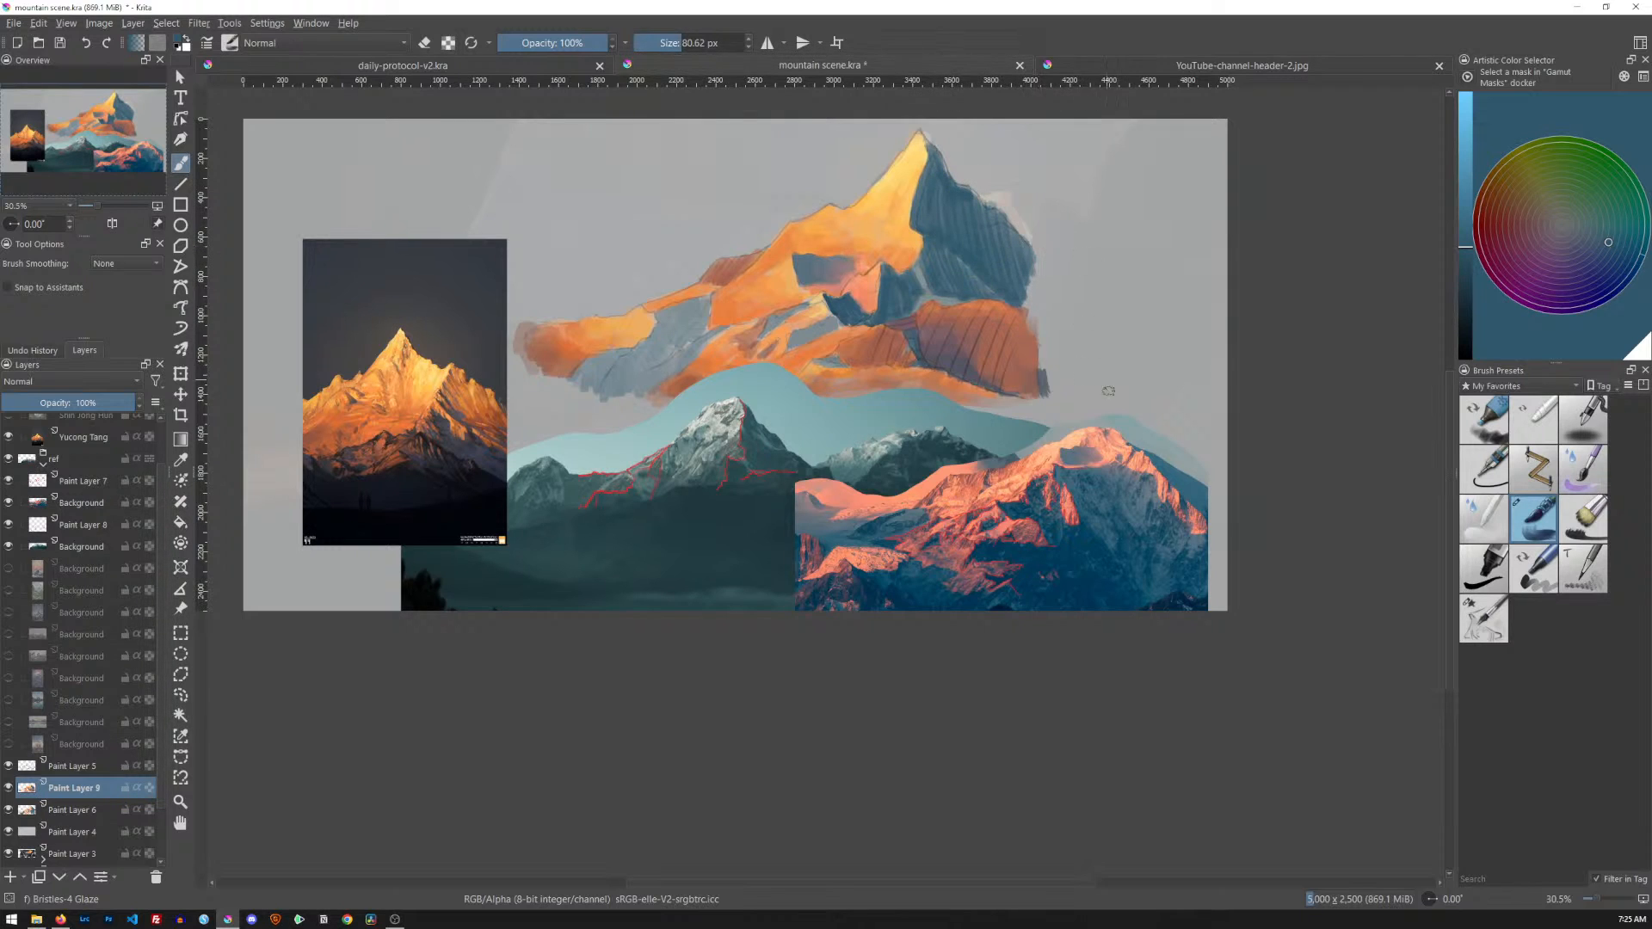
Hide the mountain reference photos, their paint layers and the framed golden mountain reference
{"action": "left_click_drag", "start_coordinate": [1098, 349], "coordinate": [968, 466]}
{"action": "left_click_drag", "start_coordinate": [1051, 367], "coordinate": [1107, 476]}
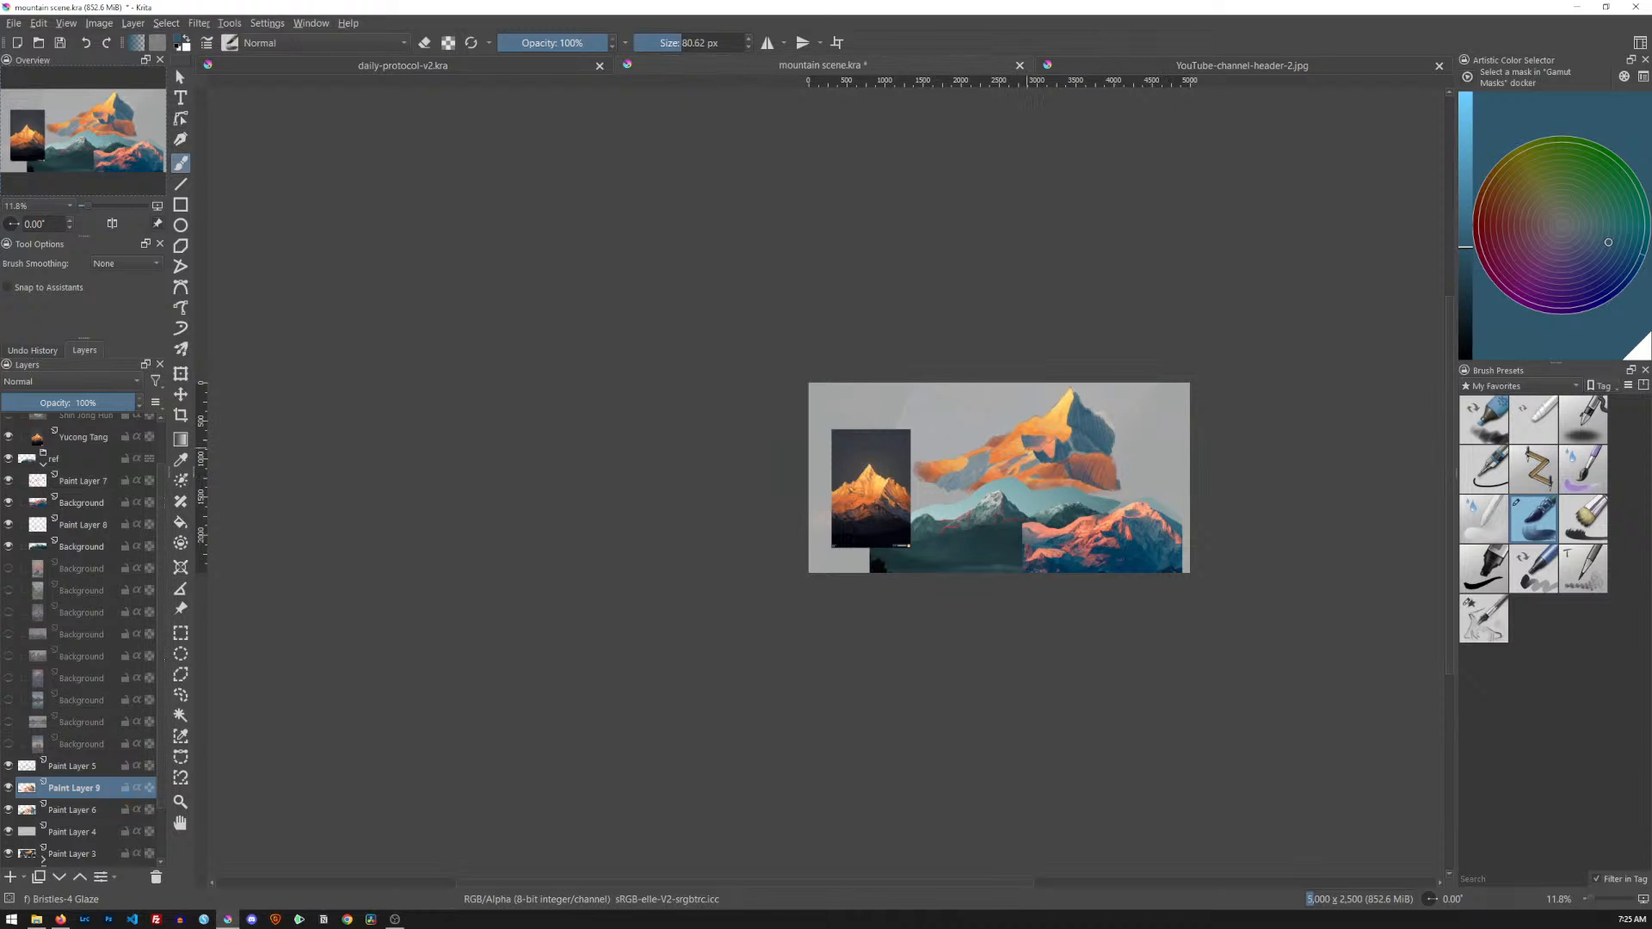
{"action": "left_click_drag", "start_coordinate": [1014, 516], "coordinate": [1184, 384]}
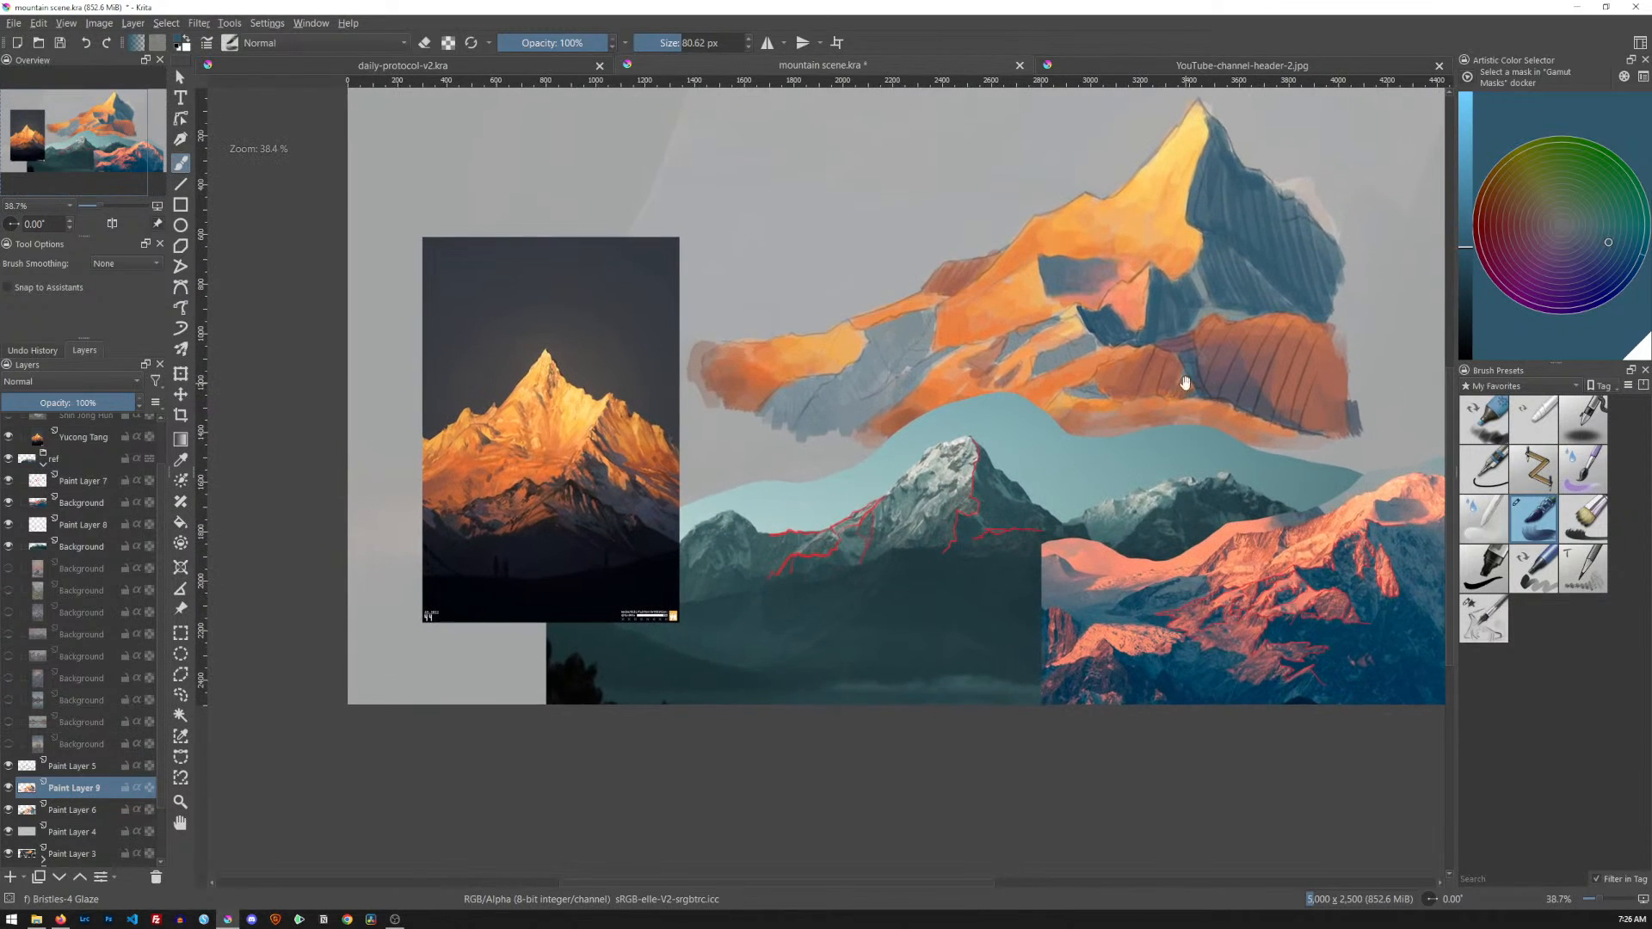
{"action": "left_click", "coordinate": [9, 547]}
{"action": "left_click", "coordinate": [9, 524]}
{"action": "left_click", "coordinate": [9, 502]}
{"action": "left_click", "coordinate": [9, 481]}
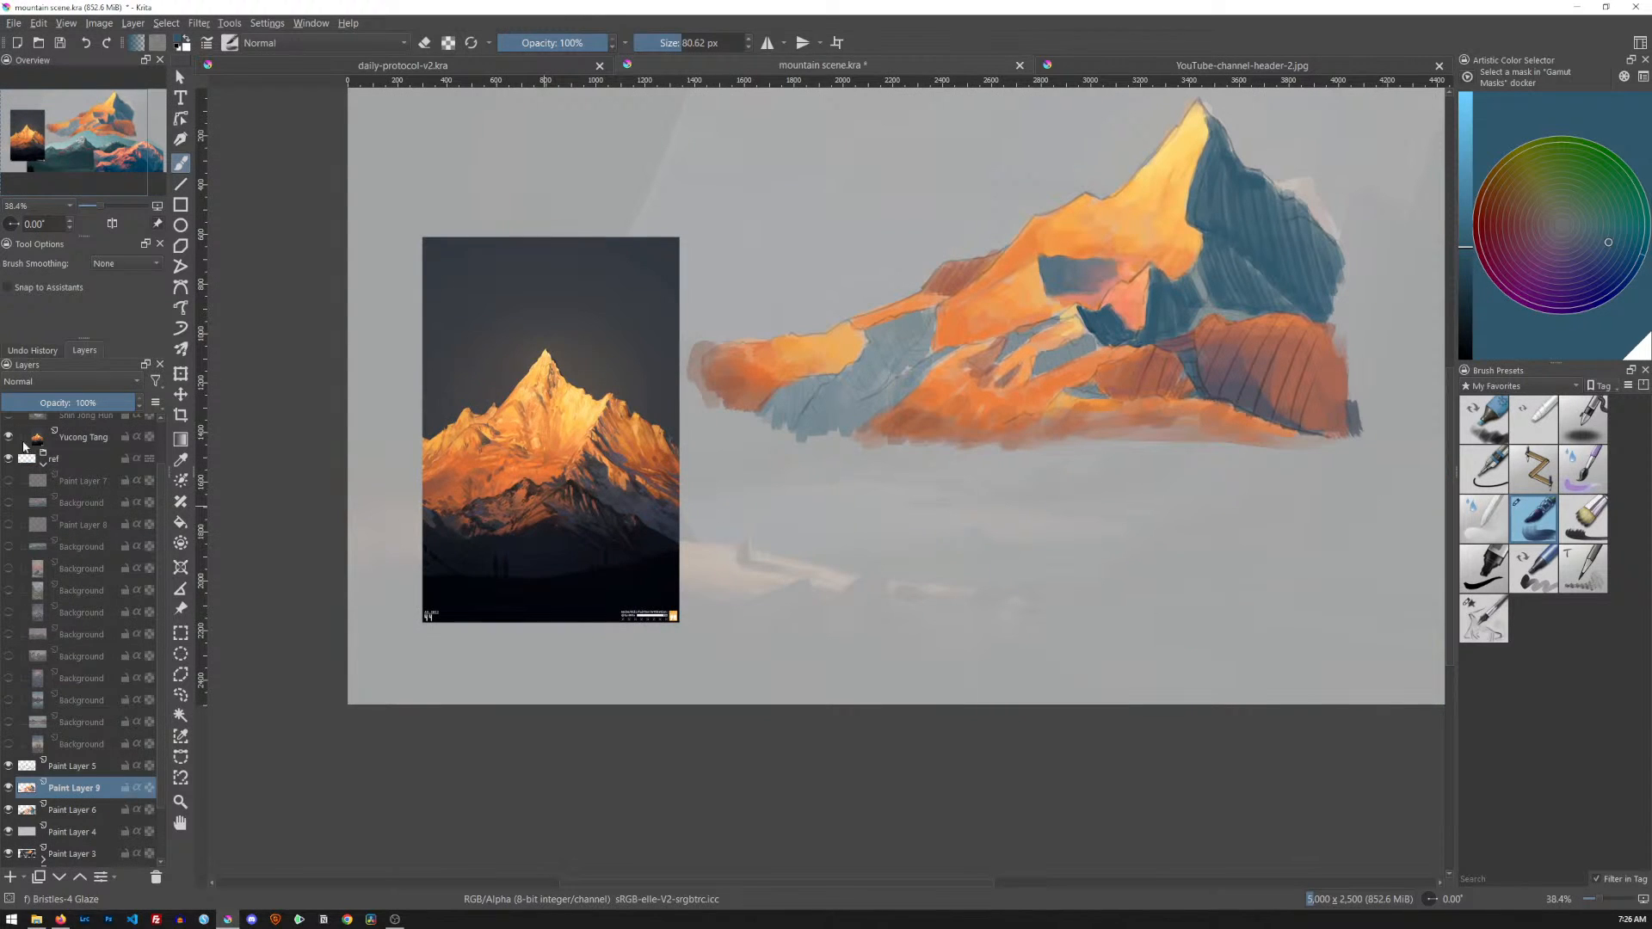
{"action": "left_click", "coordinate": [9, 437]}
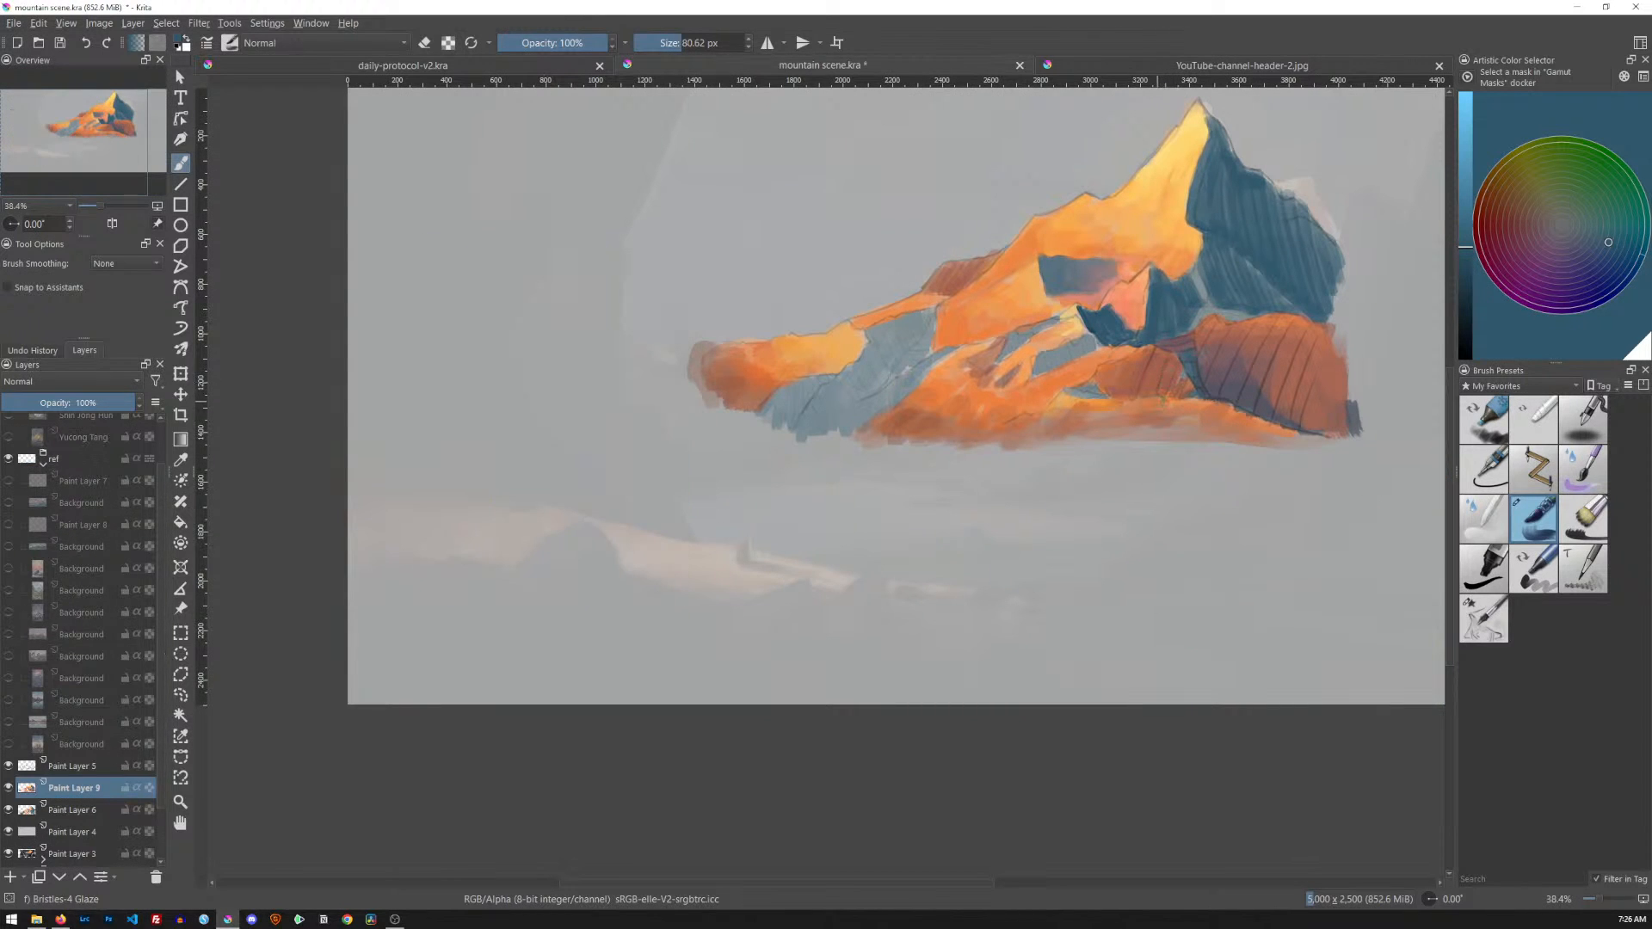
Sample muted purple from the large reddish rock and paint it over the small shadow patches on the middle slope
{"action": "left_click_drag", "start_coordinate": [1204, 324], "coordinate": [960, 551]}
{"action": "left_click", "coordinate": [983, 463], "text": "ctrl"}
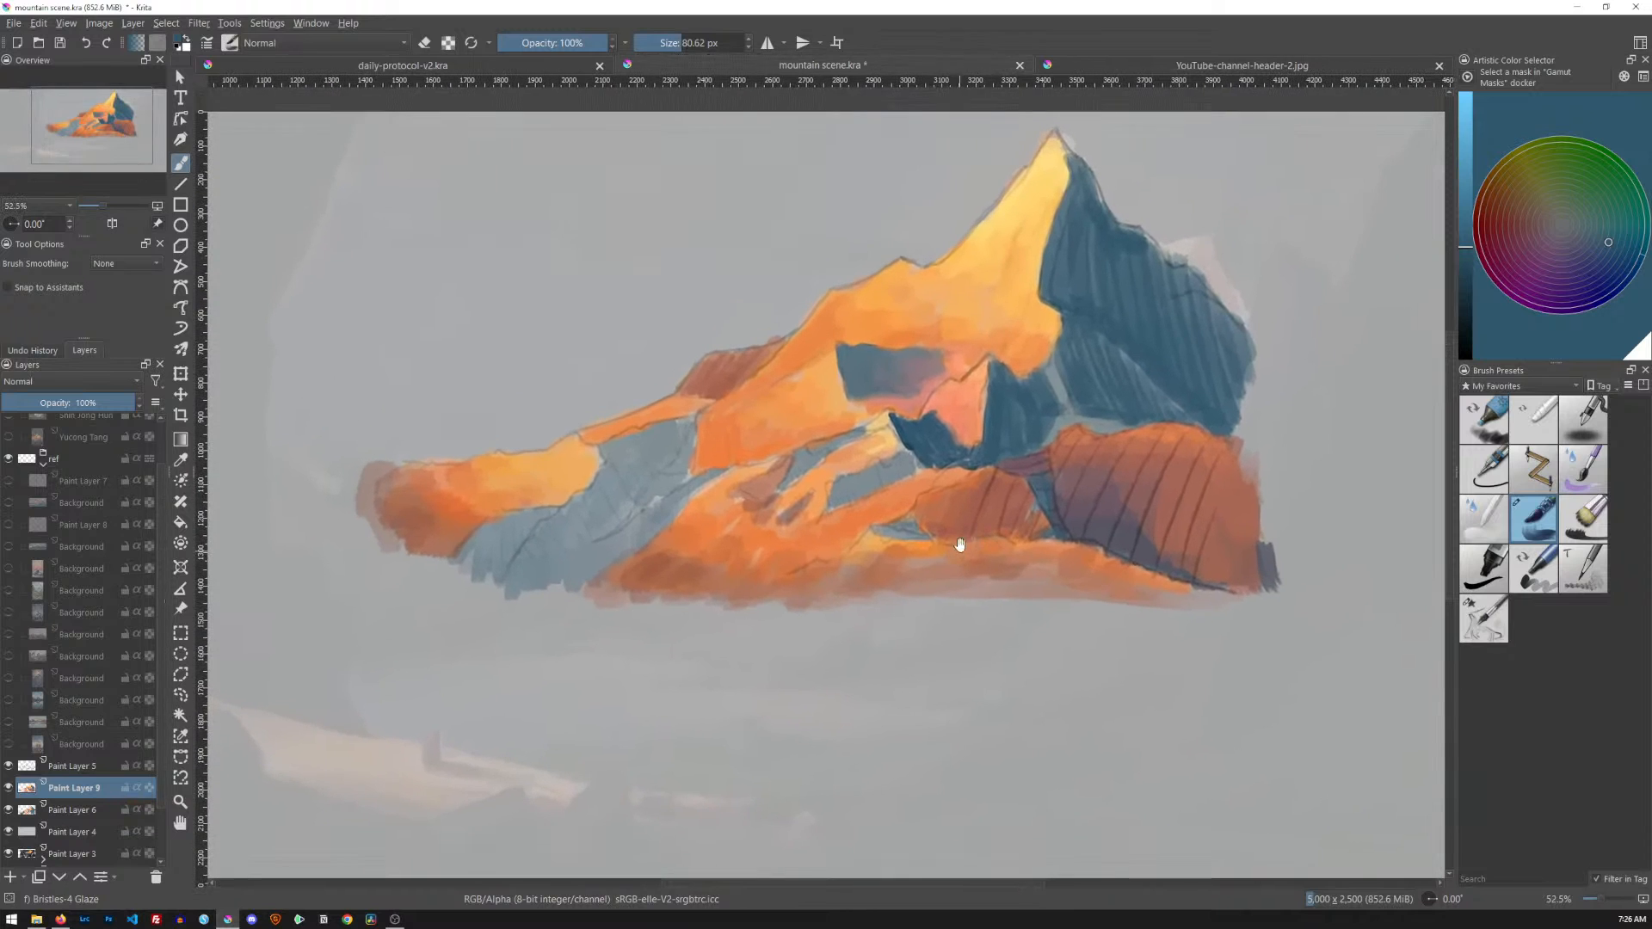
{"action": "left_click", "coordinate": [1127, 558], "text": "ctrl"}
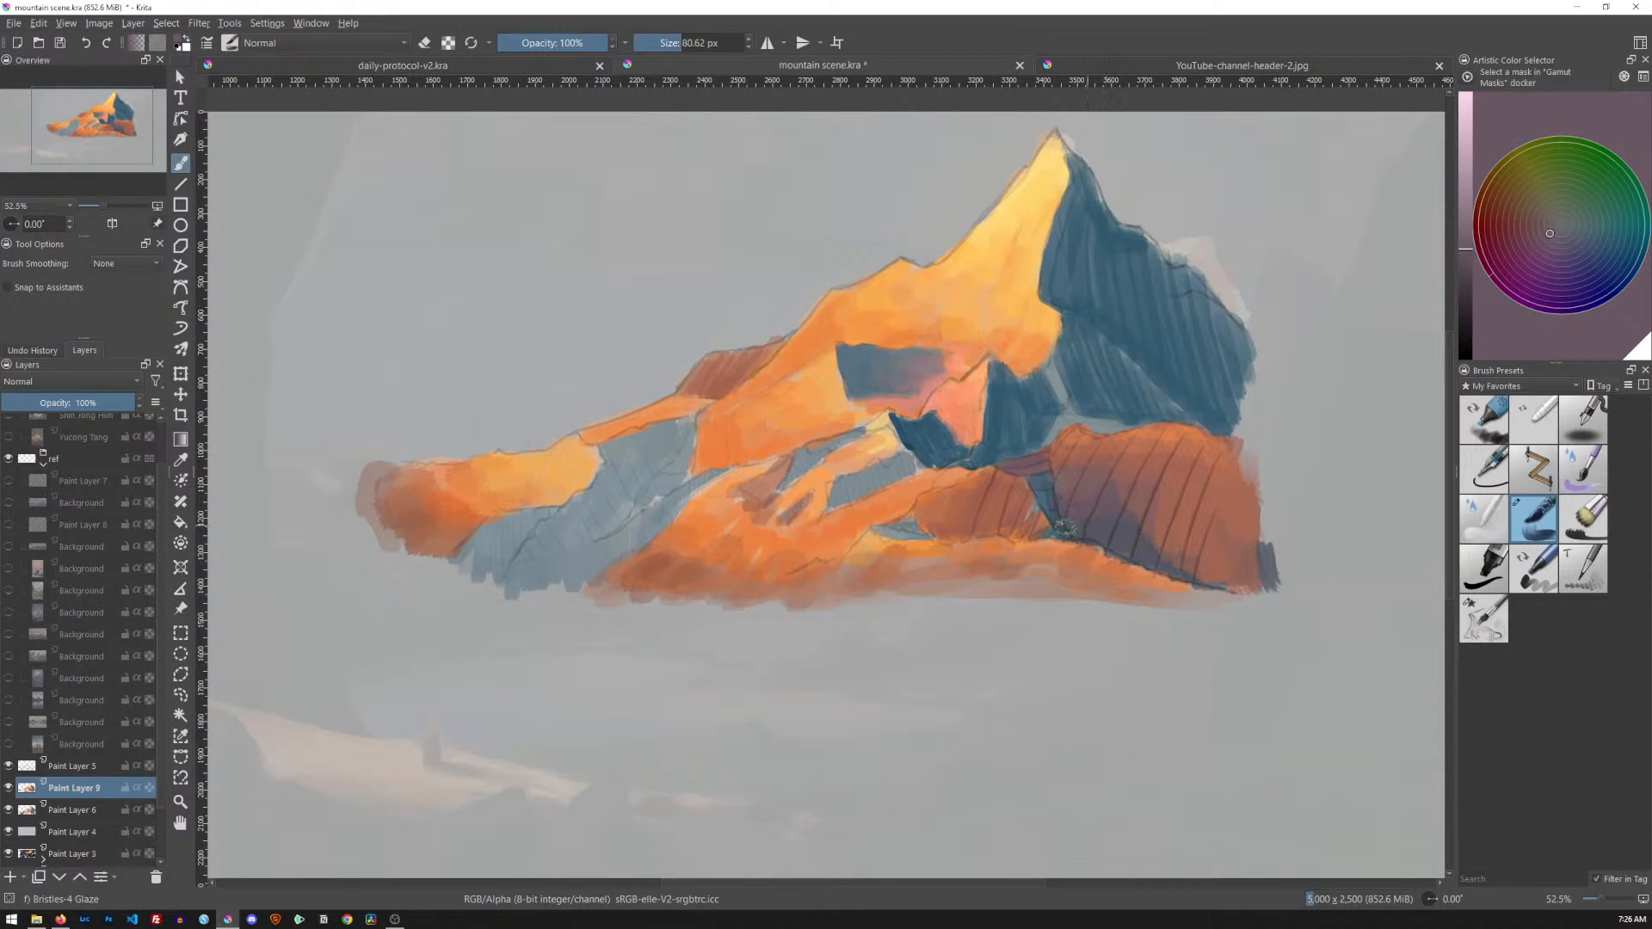
{"action": "left_click_drag", "start_coordinate": [1127, 558], "coordinate": [944, 509]}
{"action": "left_click", "coordinate": [1038, 499], "text": "ctrl"}
{"action": "left_click_drag", "start_coordinate": [873, 531], "coordinate": [916, 537]}
{"action": "left_click", "coordinate": [1067, 497], "text": "ctrl"}
{"action": "mouse_move", "coordinate": [827, 490]}
{"action": "left_mouse_down"}
{"action": "mouse_move", "coordinate": [847, 503]}
{"action": "mouse_move", "coordinate": [858, 475]}
{"action": "mouse_move", "coordinate": [877, 488]}
{"action": "mouse_move", "coordinate": [902, 472]}
{"action": "mouse_move", "coordinate": [888, 462]}
{"action": "left_mouse_up"}
{"action": "mouse_move", "coordinate": [785, 484]}
{"action": "left_mouse_down"}
{"action": "mouse_move", "coordinate": [805, 452]}
{"action": "mouse_move", "coordinate": [860, 434]}
{"action": "mouse_move", "coordinate": [814, 445]}
{"action": "mouse_move", "coordinate": [777, 489]}
{"action": "left_mouse_up"}
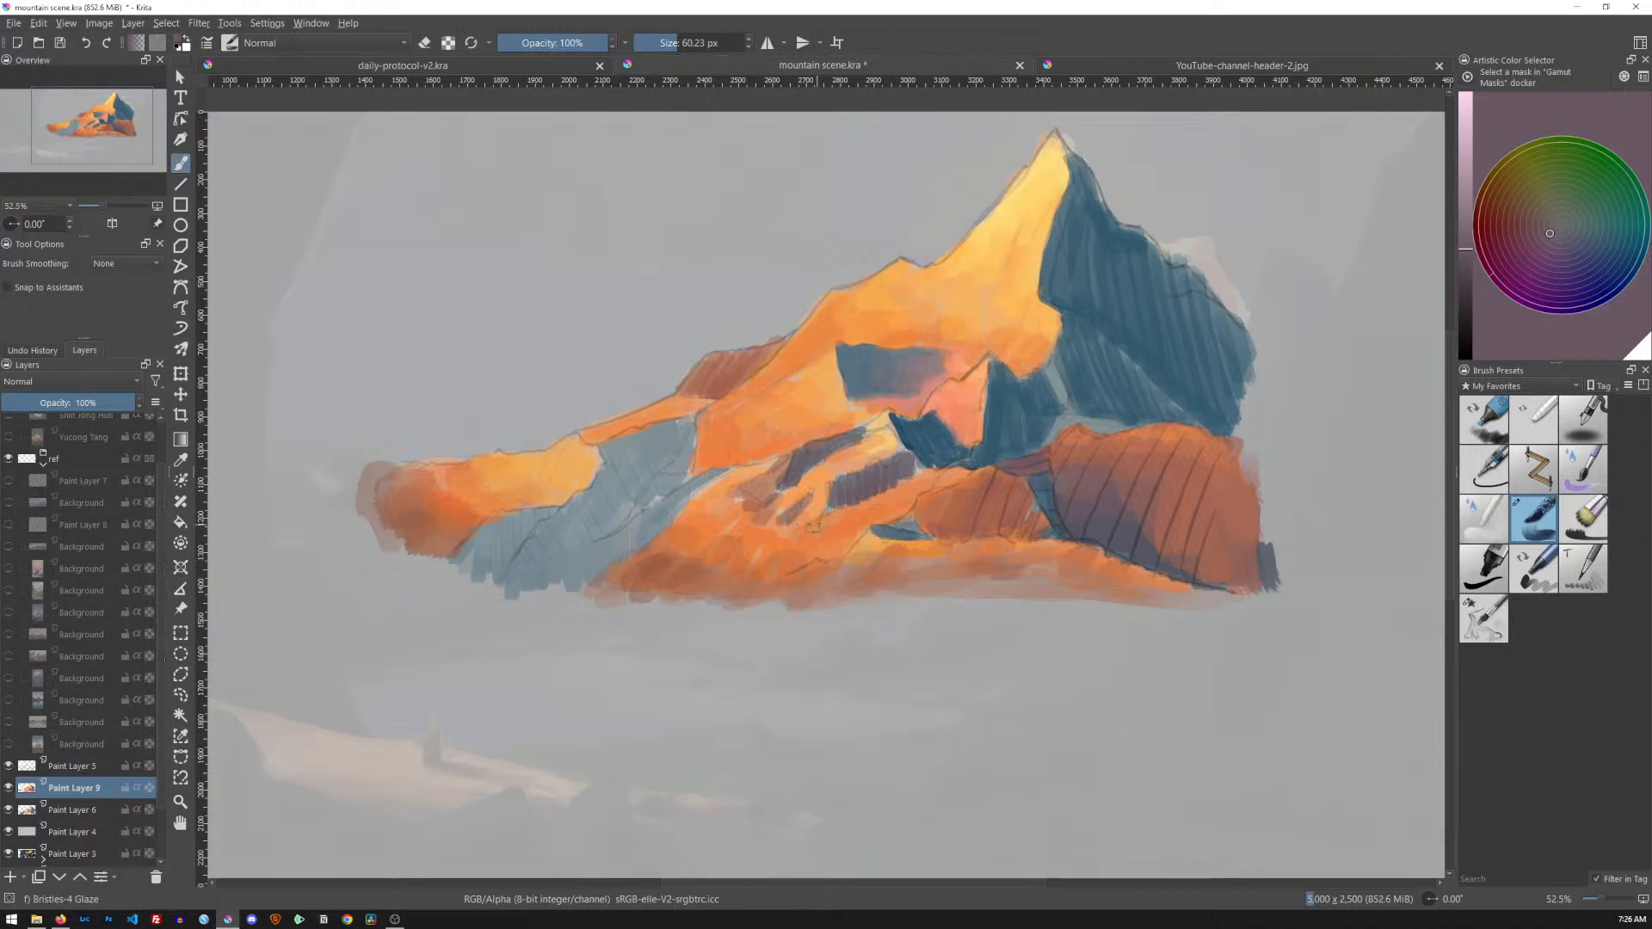
Sample shadow colors from the painting and cover the left slope's main shadow with diagonal grey-purple strokes at 60.23 px
{"action": "left_click_drag", "start_coordinate": [835, 540], "coordinate": [985, 513]}
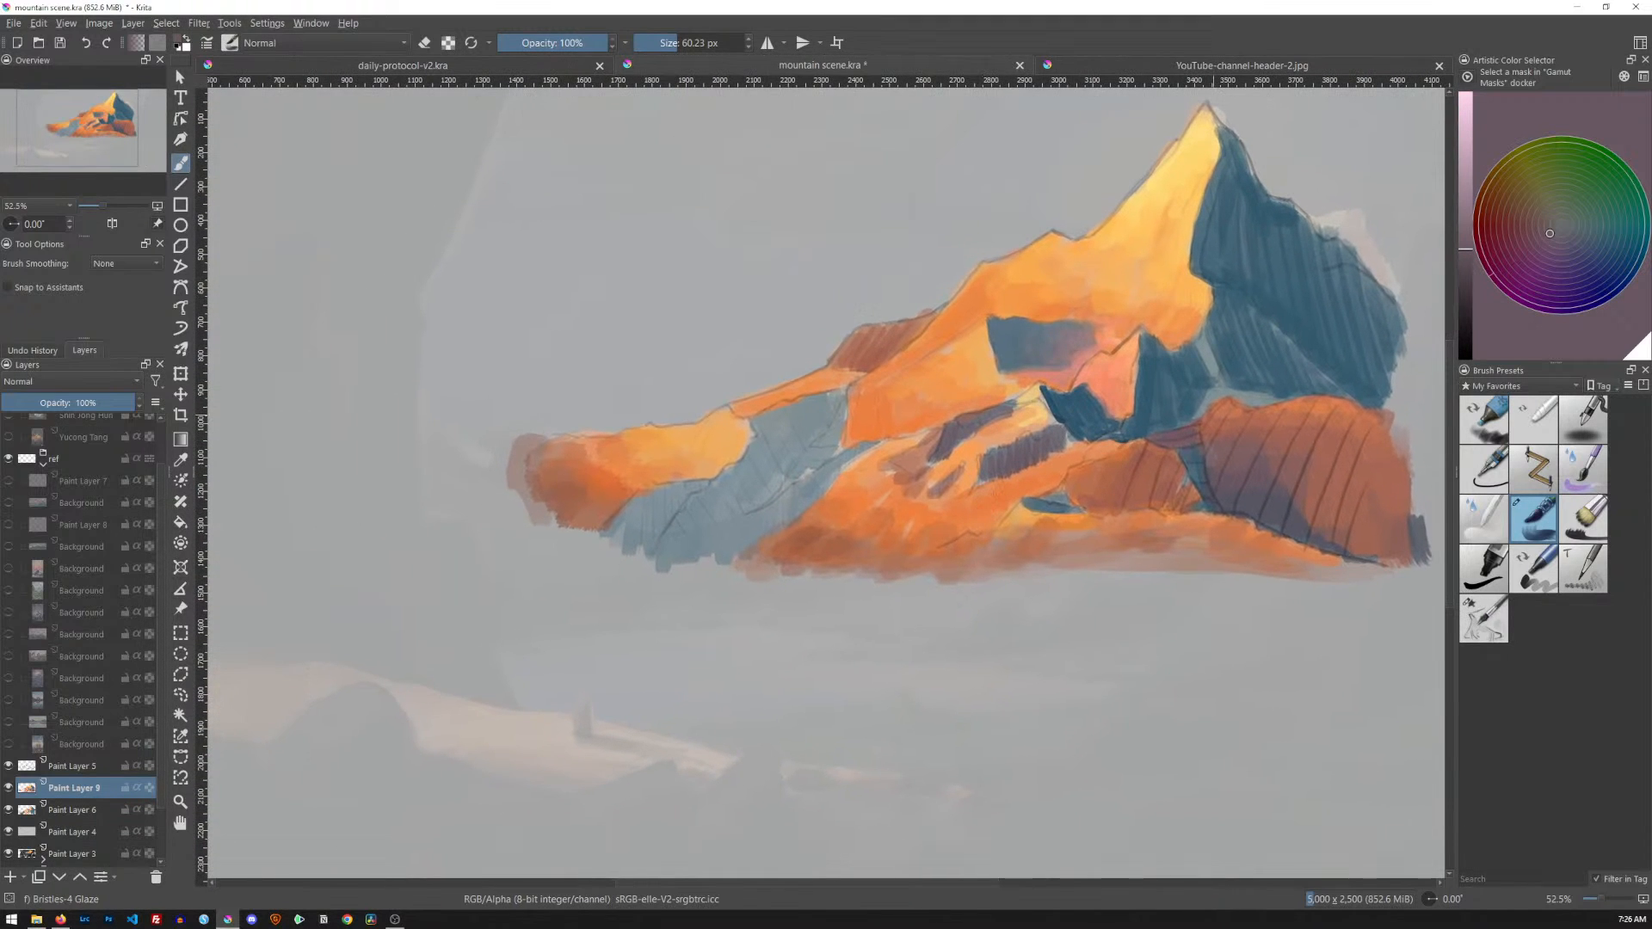
{"action": "left_click", "coordinate": [1230, 382], "text": "ctrl"}
{"action": "left_click_drag", "start_coordinate": [1240, 400], "coordinate": [1259, 403]}
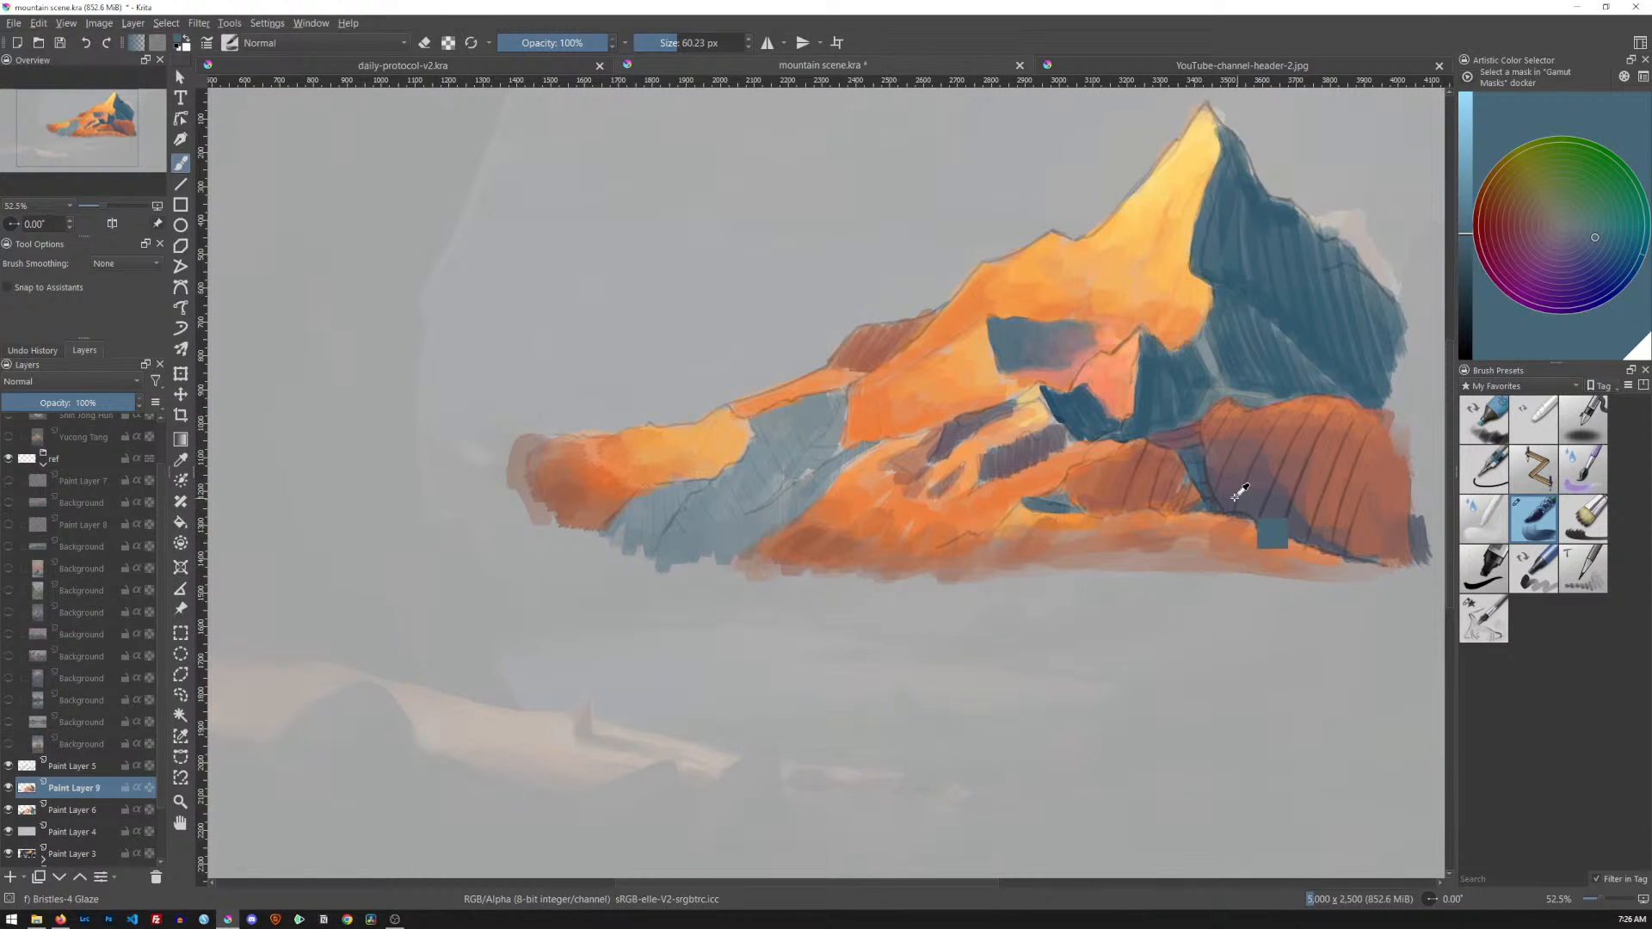
{"action": "left_click", "coordinate": [1183, 464], "text": "ctrl"}
{"action": "mouse_move", "coordinate": [773, 420]}
{"action": "left_mouse_down"}
{"action": "mouse_move", "coordinate": [761, 478]}
{"action": "mouse_move", "coordinate": [802, 409]}
{"action": "mouse_move", "coordinate": [819, 429]}
{"action": "mouse_move", "coordinate": [762, 456]}
{"action": "mouse_move", "coordinate": [745, 510]}
{"action": "mouse_move", "coordinate": [659, 574]}
{"action": "left_mouse_up"}
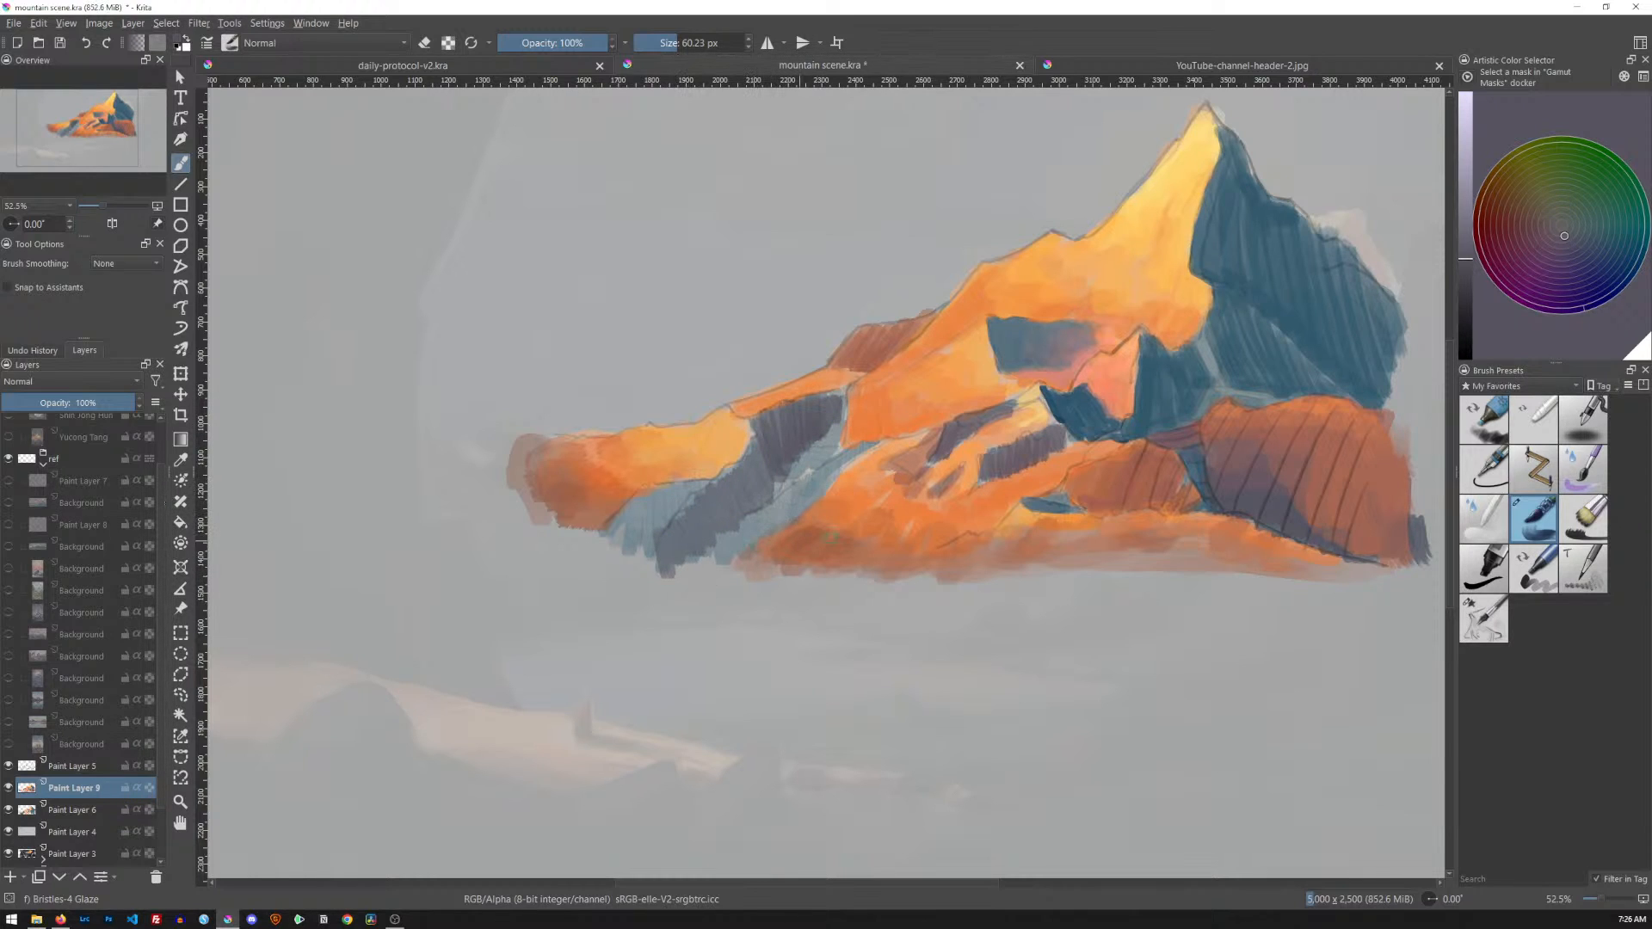
Blend the edges and lower end of the left slope's shadow with sampled reddish brown, grey-purple and dull mauve
{"action": "left_click", "coordinate": [1173, 517], "text": "ctrl"}
{"action": "mouse_move", "coordinate": [727, 555]}
{"action": "left_mouse_down"}
{"action": "mouse_move", "coordinate": [860, 448]}
{"action": "mouse_move", "coordinate": [805, 469]}
{"action": "mouse_move", "coordinate": [842, 426]}
{"action": "left_mouse_up"}
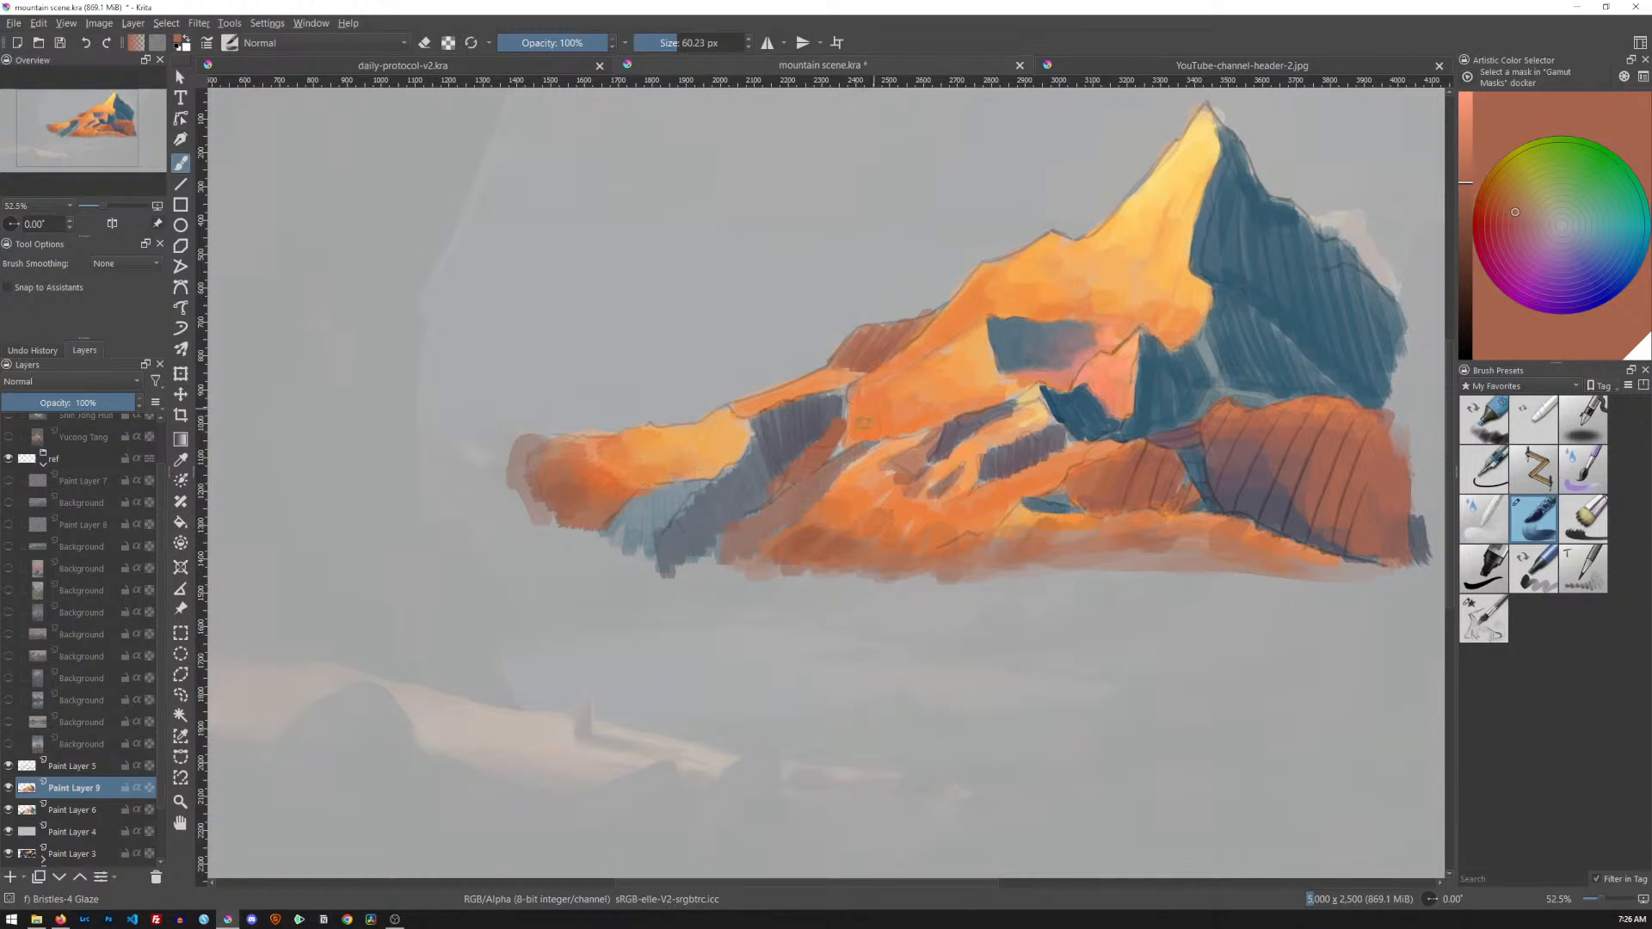
{"action": "left_click", "coordinate": [839, 482], "text": "ctrl"}
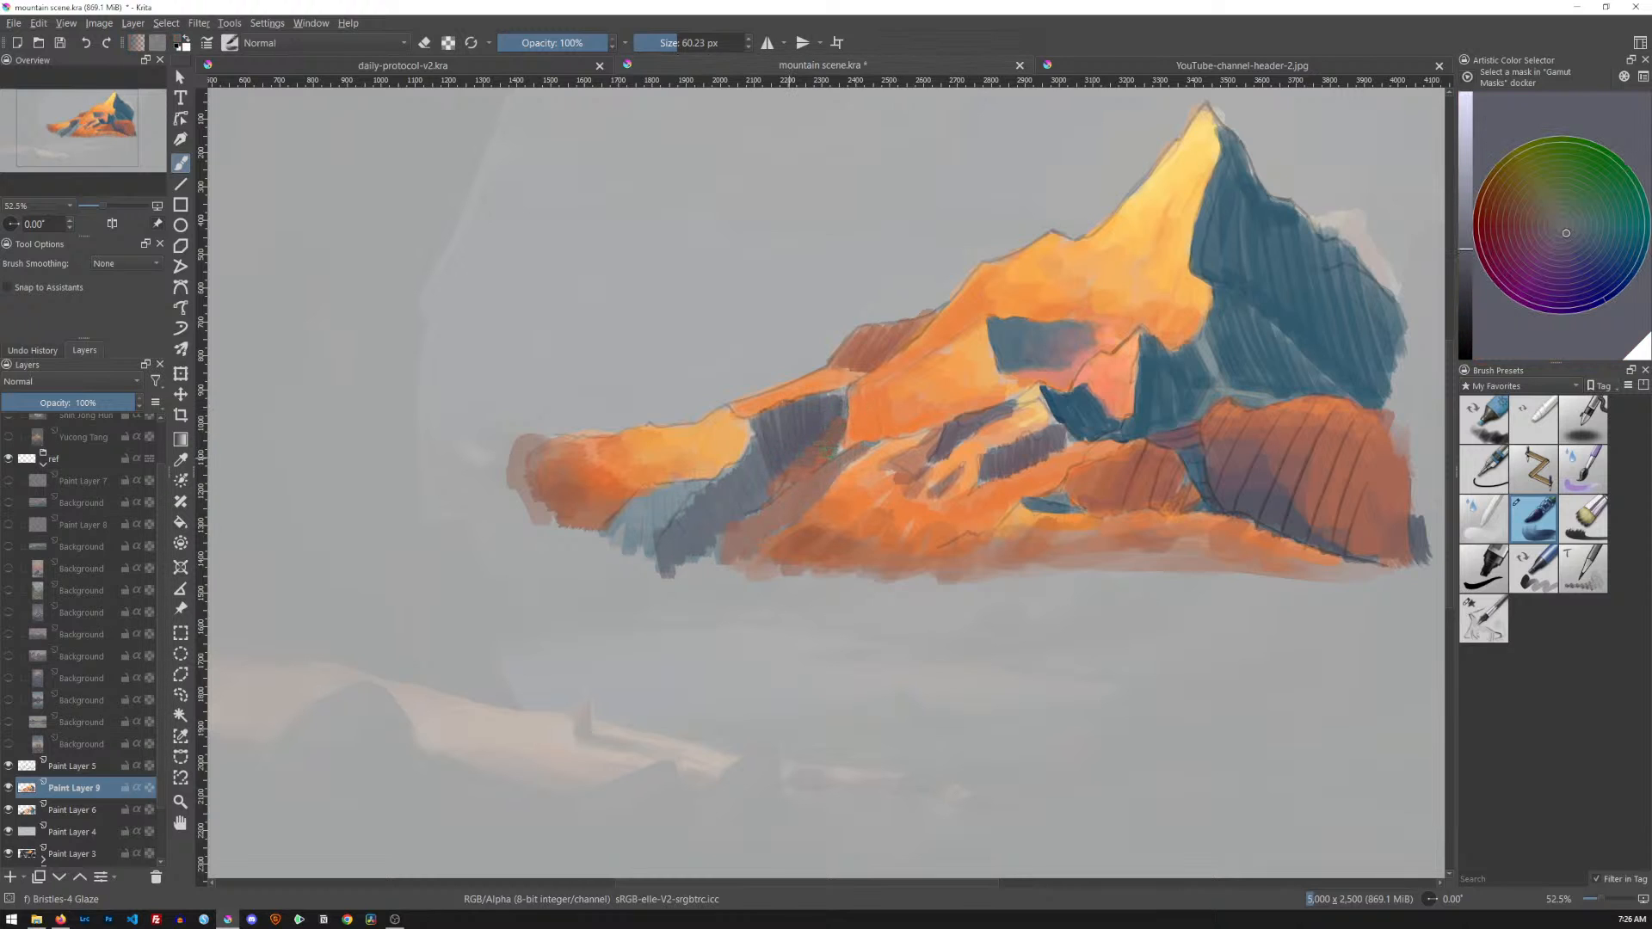
{"action": "mouse_move", "coordinate": [643, 519]}
{"action": "left_mouse_down"}
{"action": "mouse_move", "coordinate": [647, 490]}
{"action": "mouse_move", "coordinate": [637, 547]}
{"action": "left_mouse_up"}
{"action": "left_click", "coordinate": [1050, 473], "text": "ctrl"}
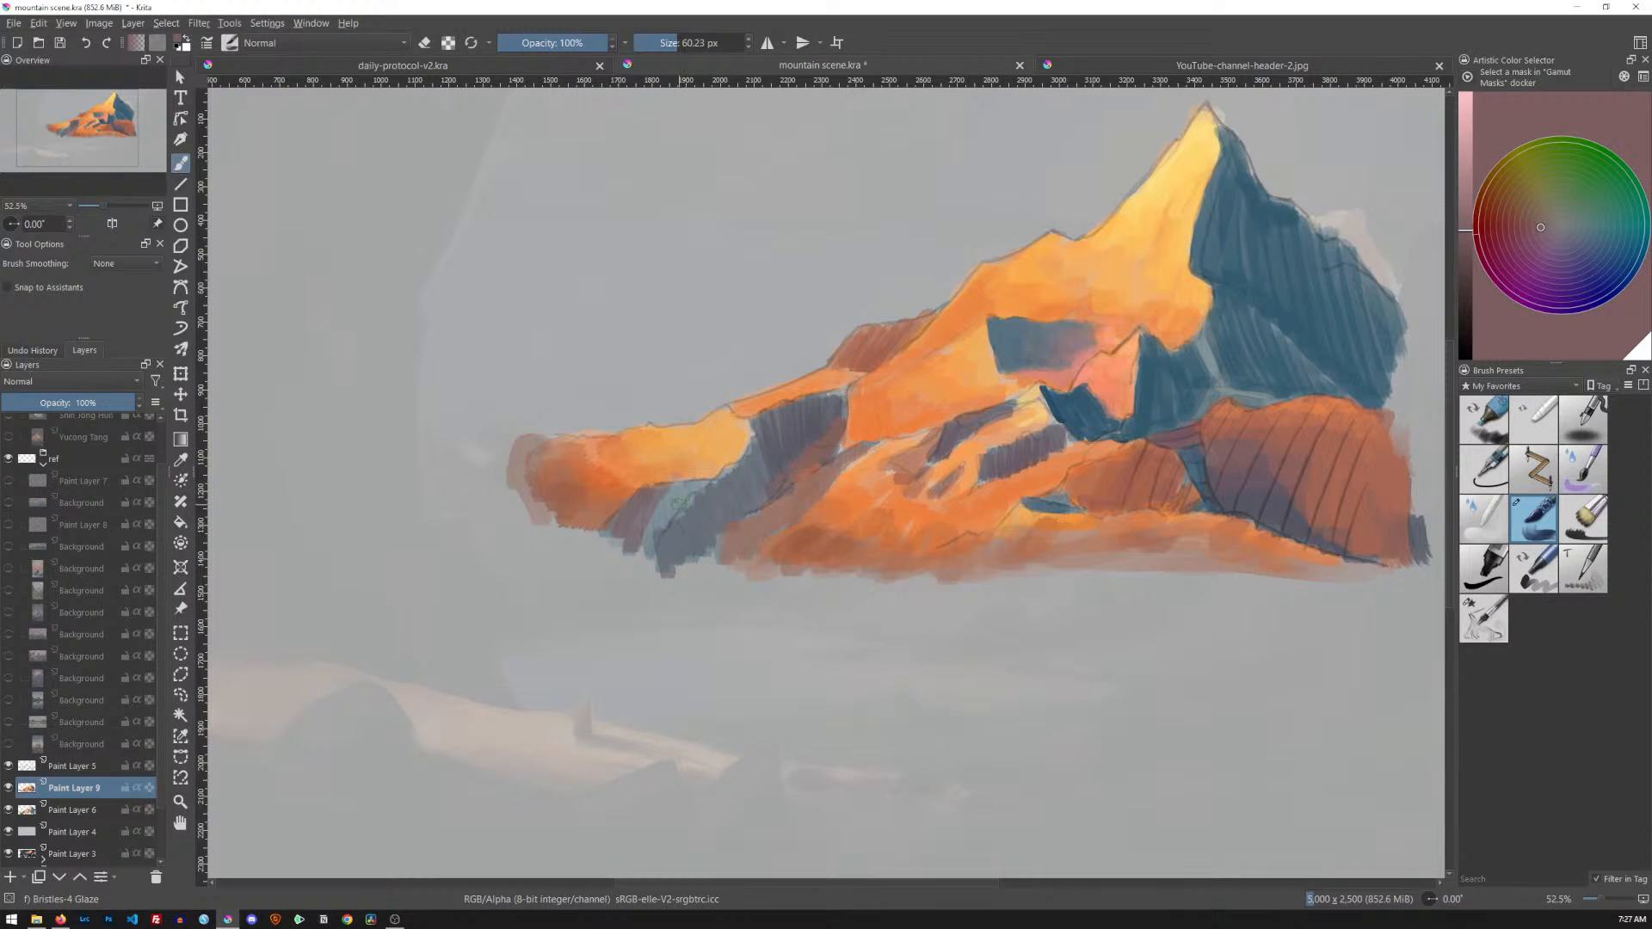
{"action": "mouse_move", "coordinate": [667, 493]}
{"action": "left_mouse_down"}
{"action": "mouse_move", "coordinate": [652, 540]}
{"action": "mouse_move", "coordinate": [727, 471]}
{"action": "left_mouse_up"}
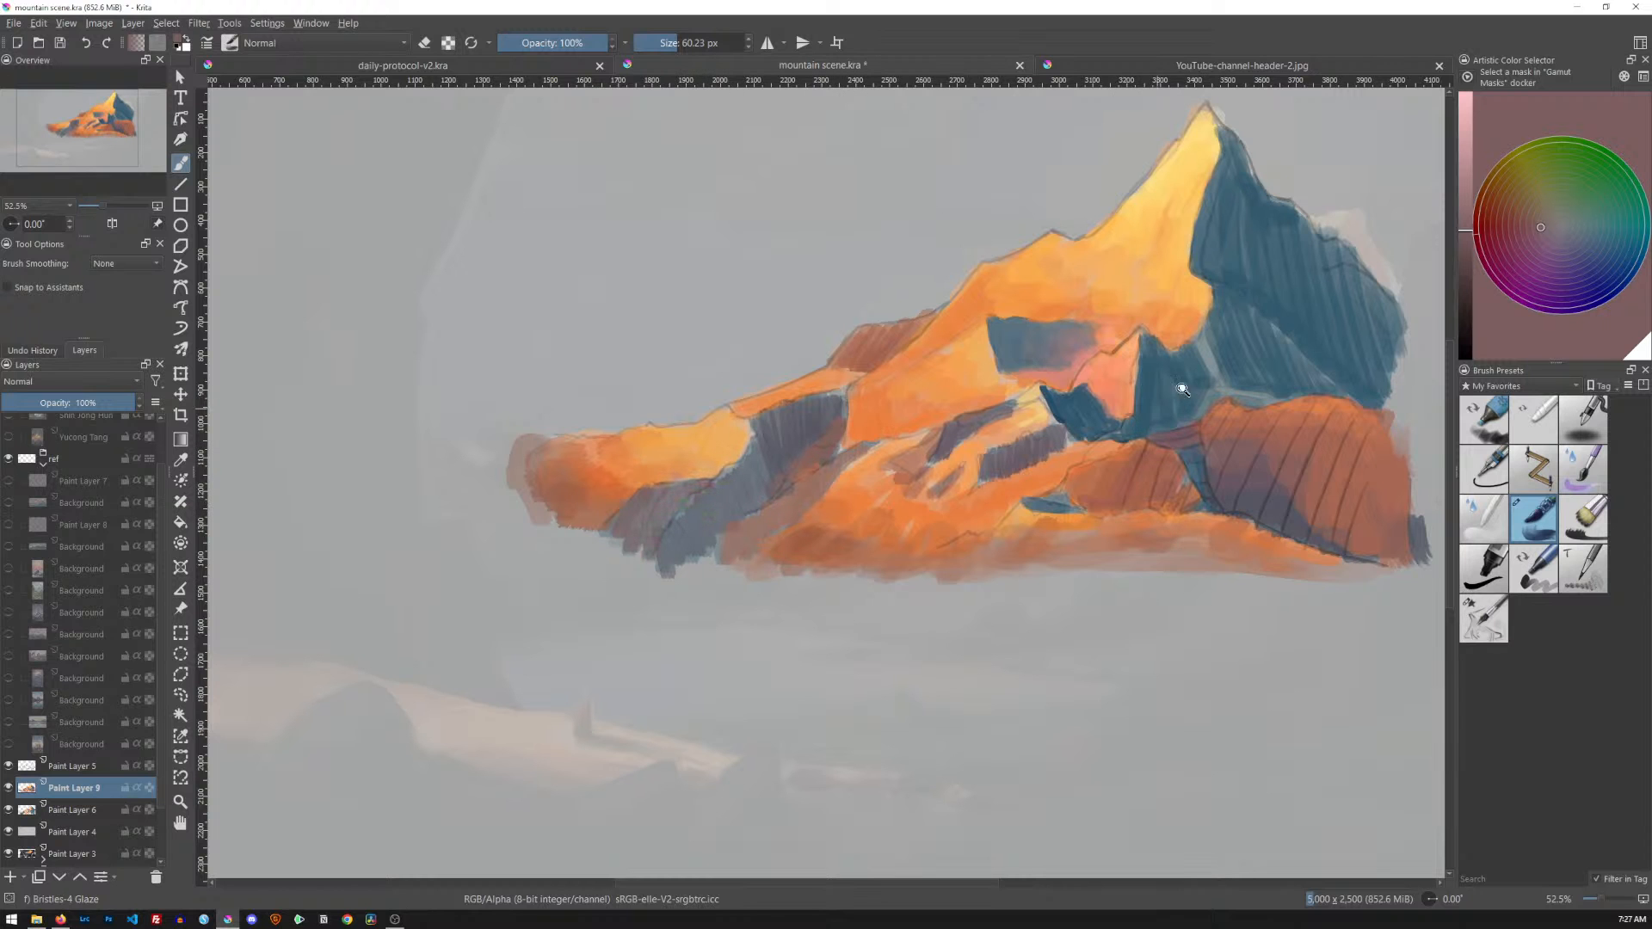
Add dull mauve strokes at 38.72 px beside the middle slope's shadow patches and at the left shadow's lower edge
{"action": "scroll", "coordinate": [1055, 480], "scroll_direction": "down", "scroll_amount": 5}
{"action": "scroll", "coordinate": [1173, 435], "scroll_direction": "up", "scroll_amount": 4}
{"action": "mouse_move", "coordinate": [1192, 428]}
{"action": "left_mouse_down"}
{"action": "mouse_move", "coordinate": [1025, 459]}
{"action": "mouse_move", "coordinate": [1044, 476]}
{"action": "left_mouse_up"}
{"action": "left_click", "coordinate": [1044, 479], "text": "ctrl"}
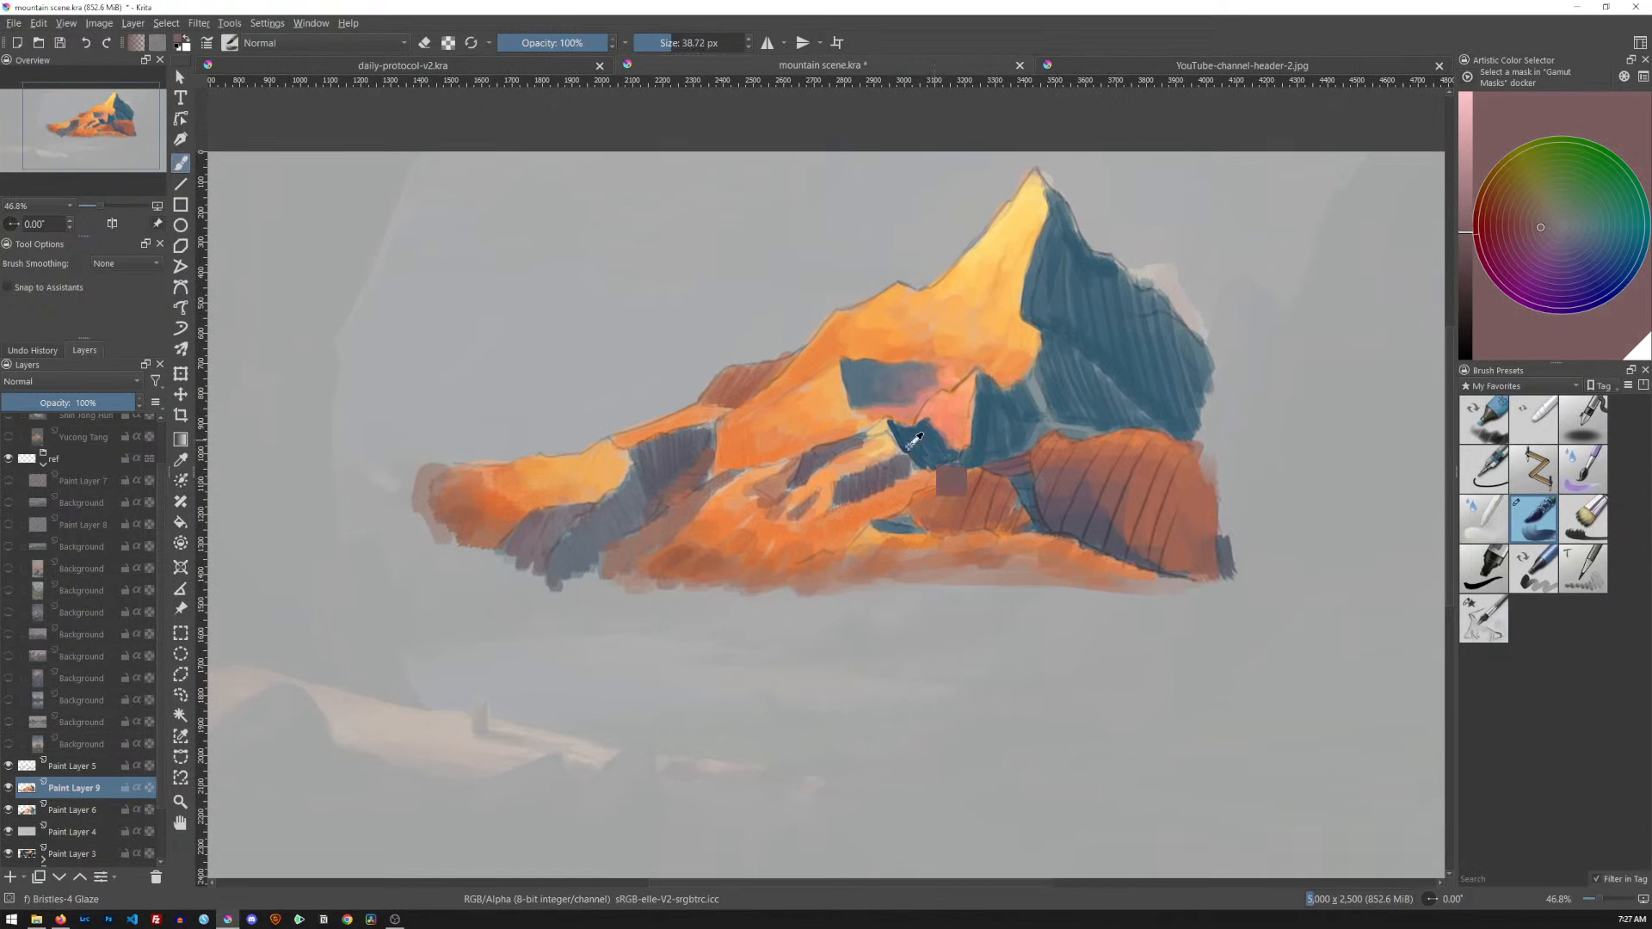
{"action": "left_click_drag", "start_coordinate": [908, 454], "coordinate": [915, 473]}
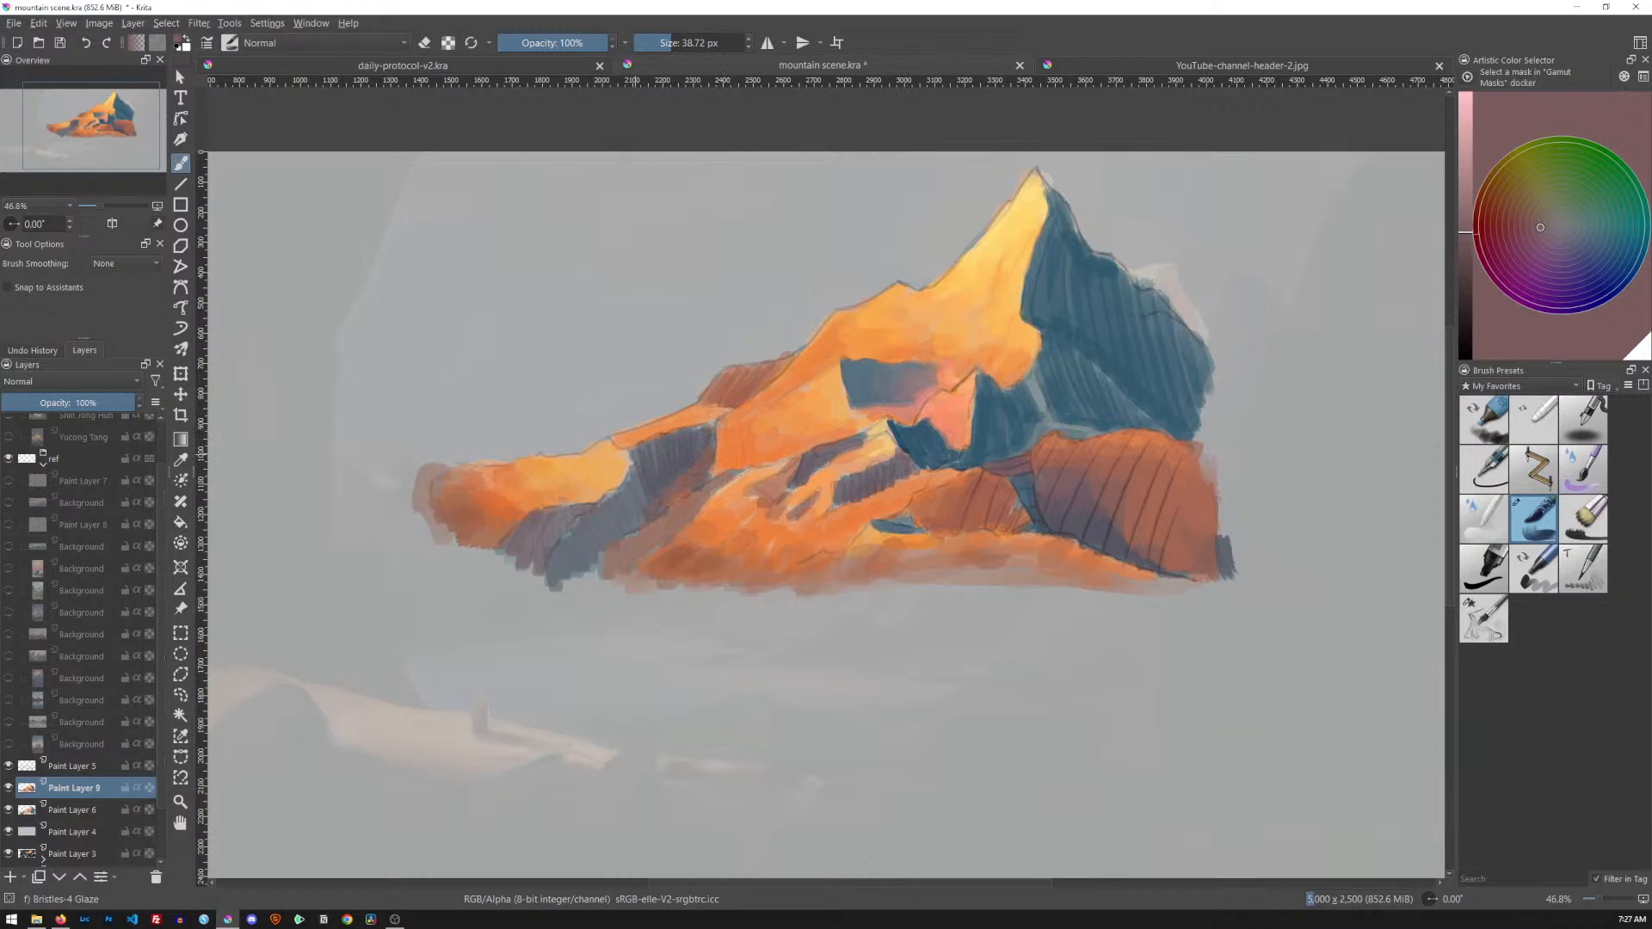
{"action": "left_click_drag", "start_coordinate": [592, 555], "coordinate": [603, 580]}
Group the four layers from Paint Layer 5 down to Paint Layer 4 and collapse the new group
{"action": "left_click_drag", "start_coordinate": [1114, 441], "coordinate": [1142, 495]}
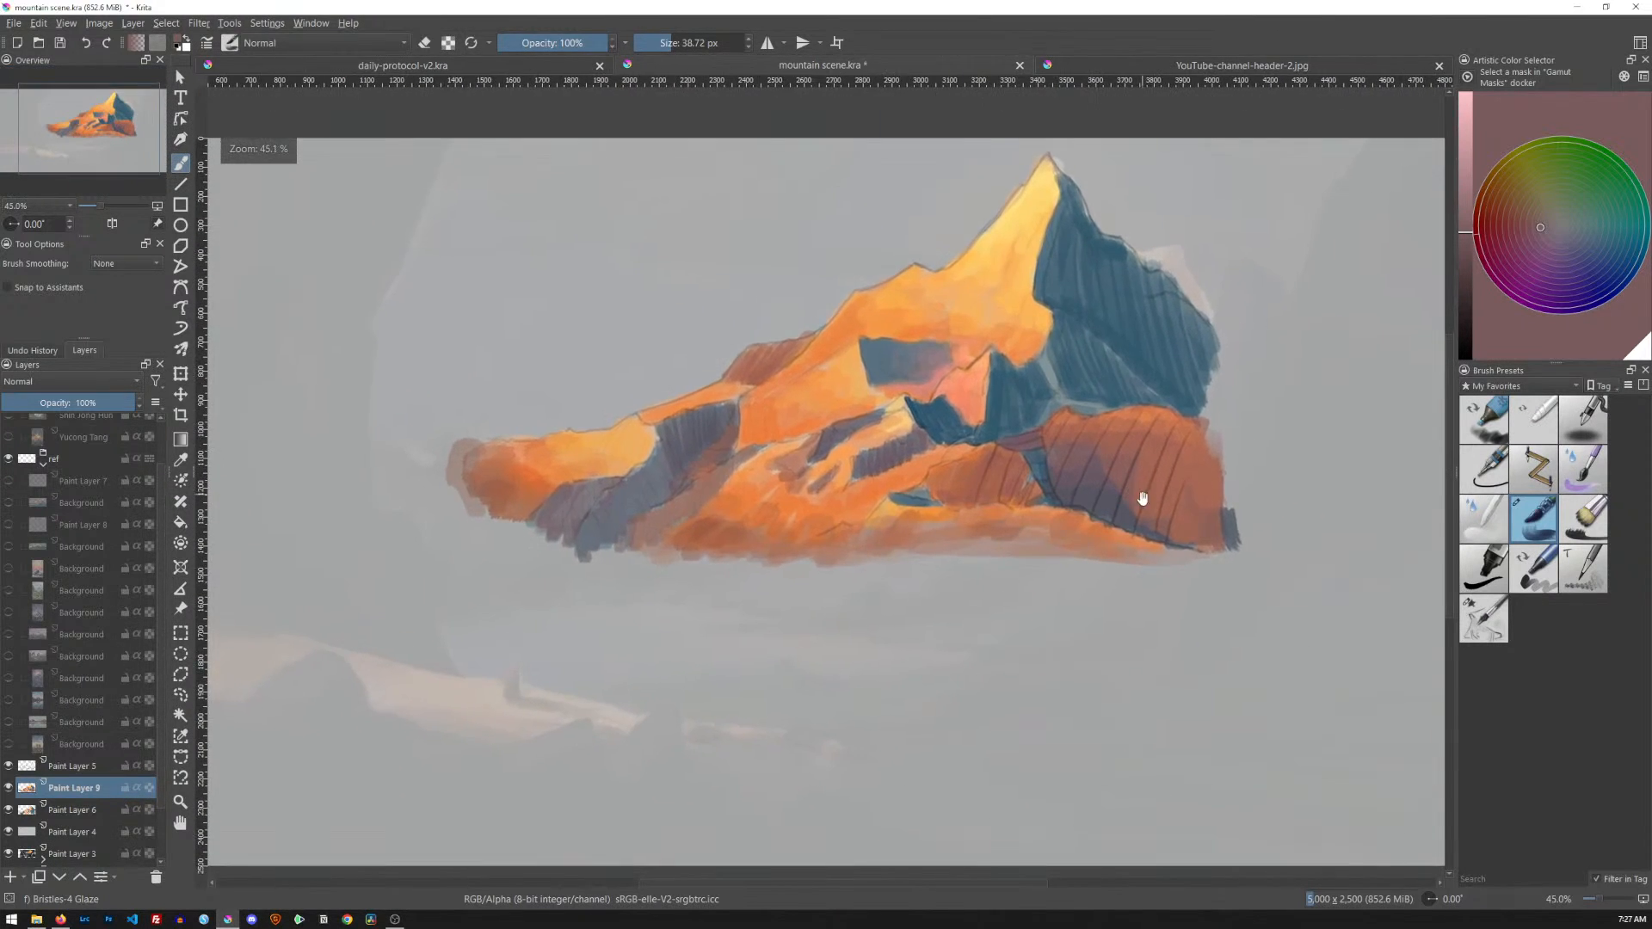
{"action": "left_click_drag", "start_coordinate": [1173, 435], "coordinate": [1121, 435]}
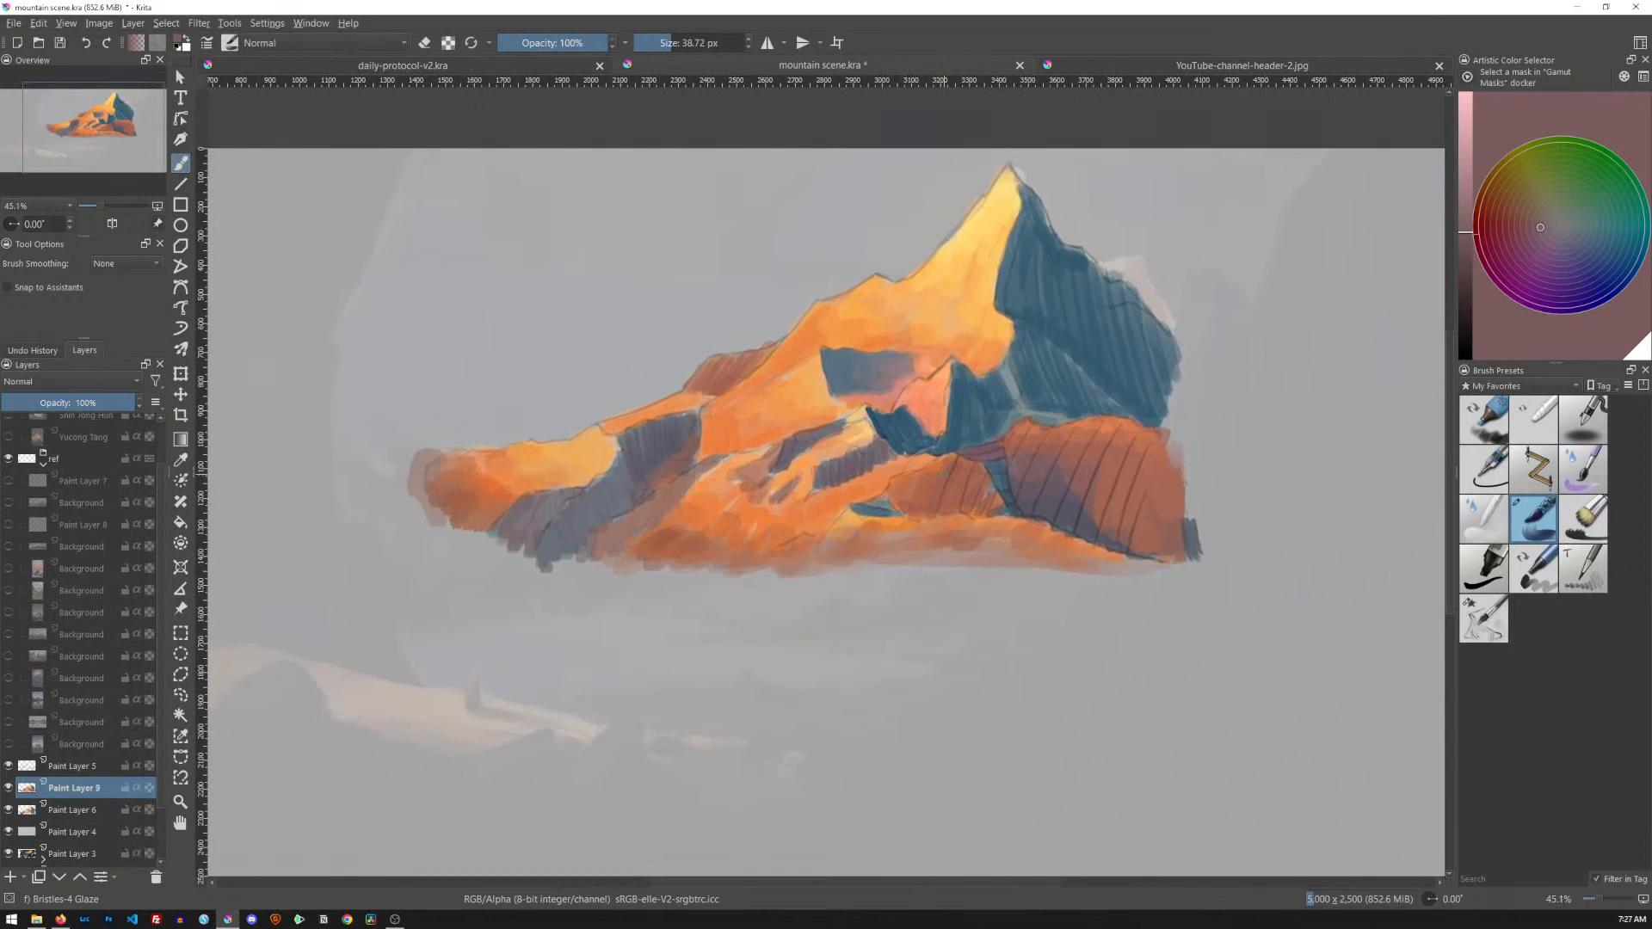
{"action": "scroll", "coordinate": [161, 678], "scroll_direction": "down", "scroll_amount": 3}
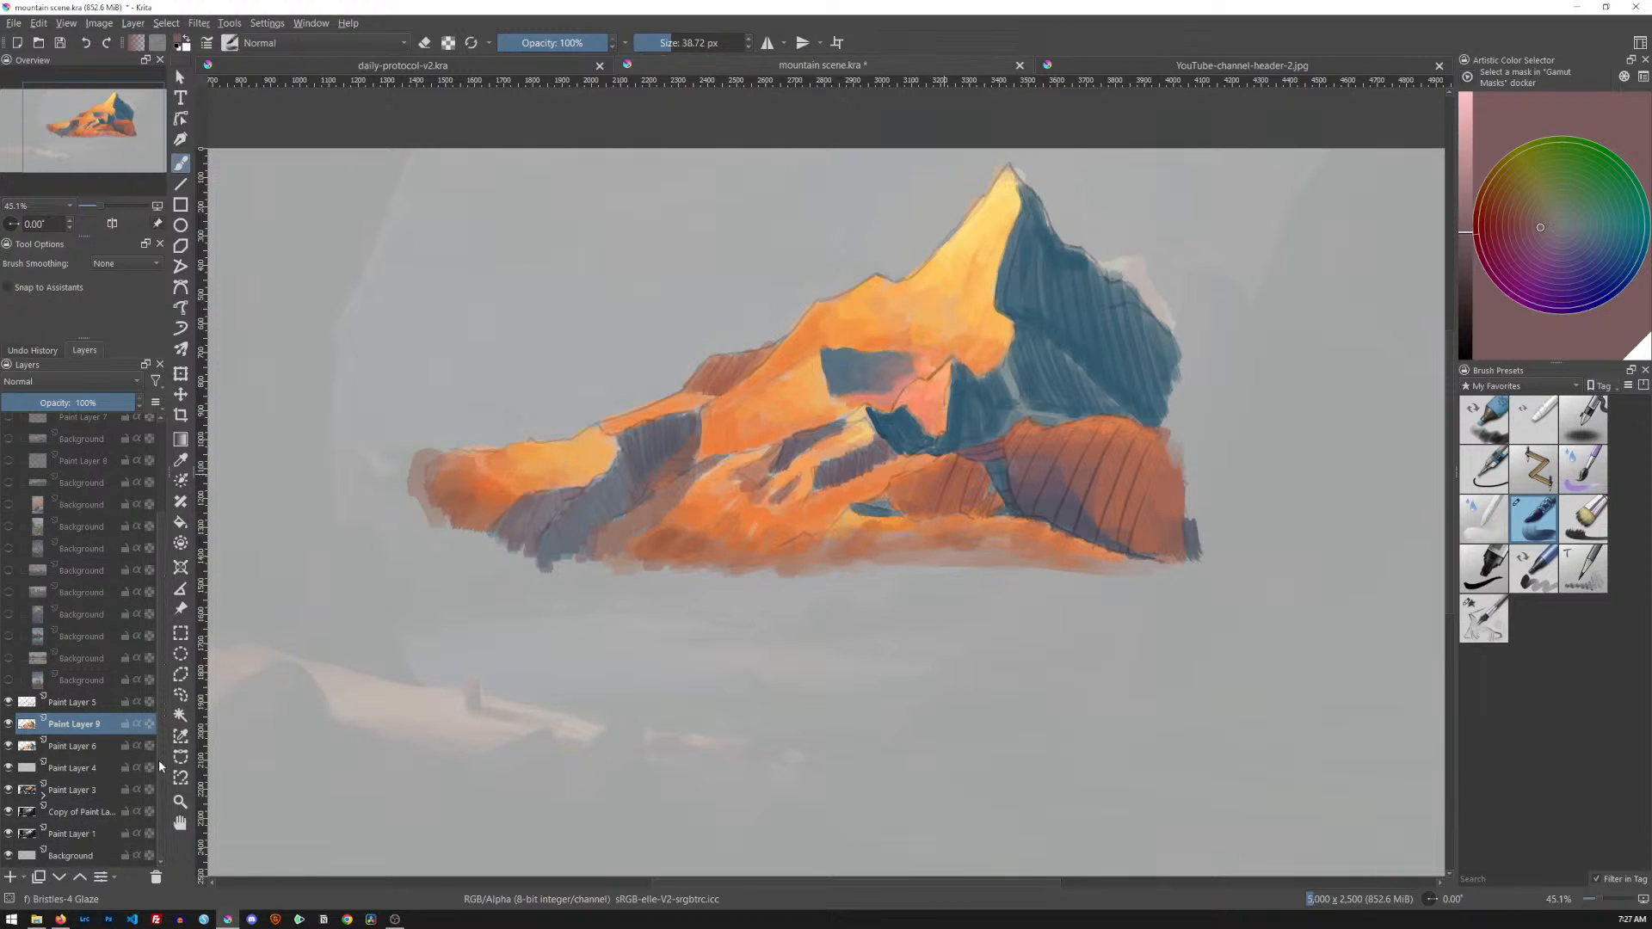
{"action": "left_click_drag", "start_coordinate": [982, 482], "coordinate": [1078, 397]}
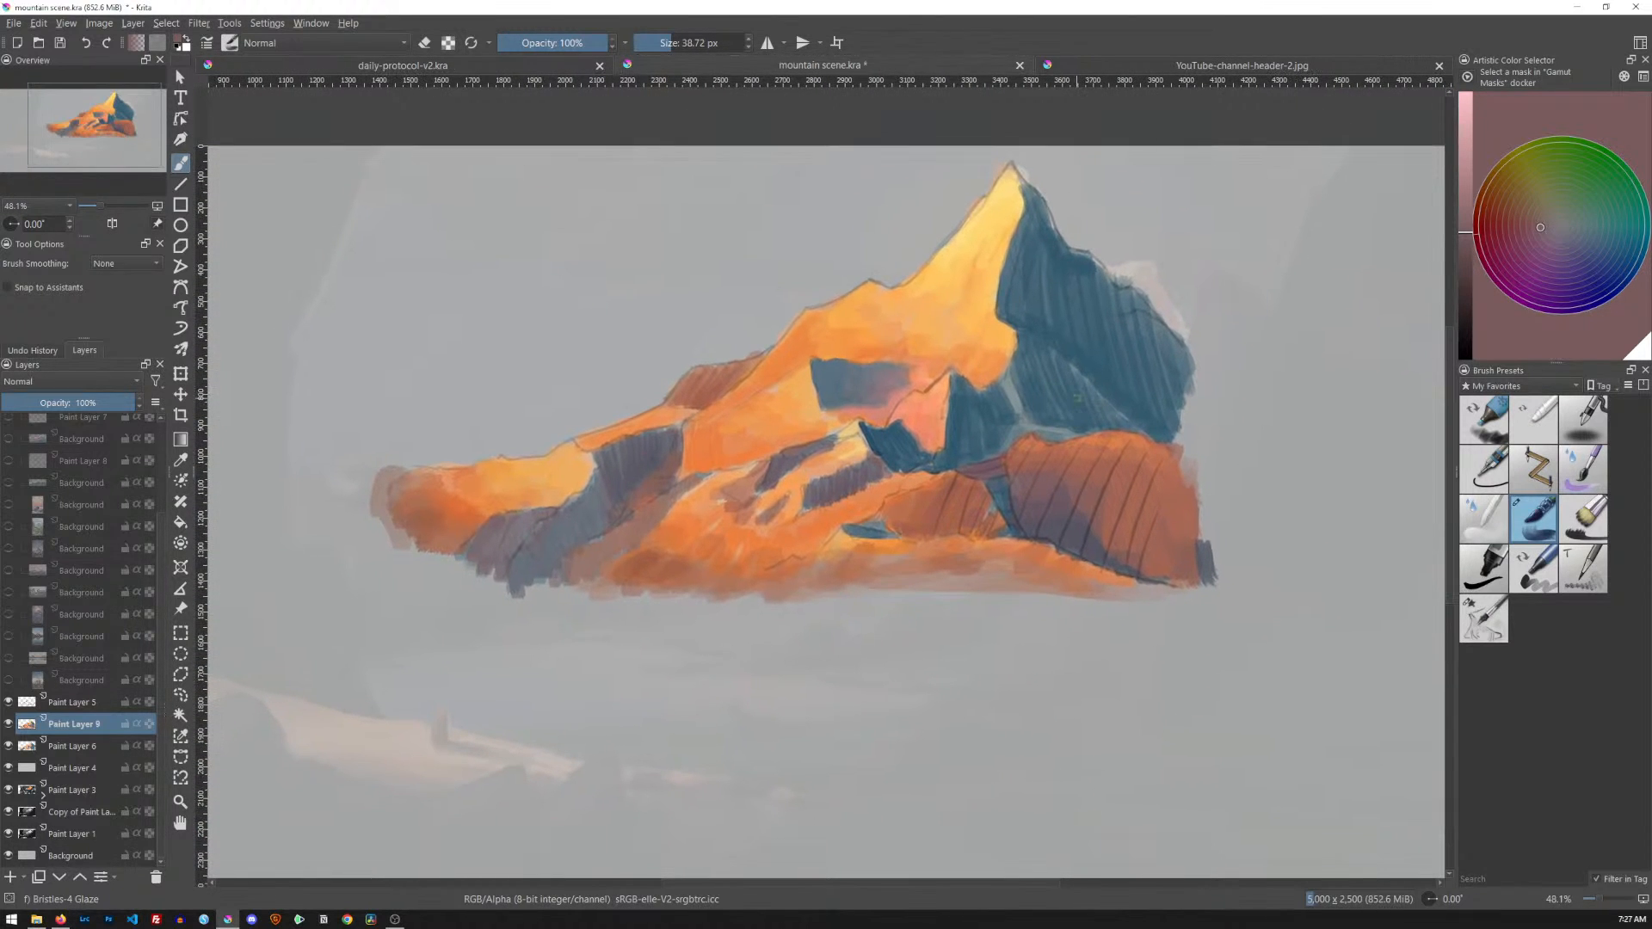
{"action": "left_click", "coordinate": [92, 704]}
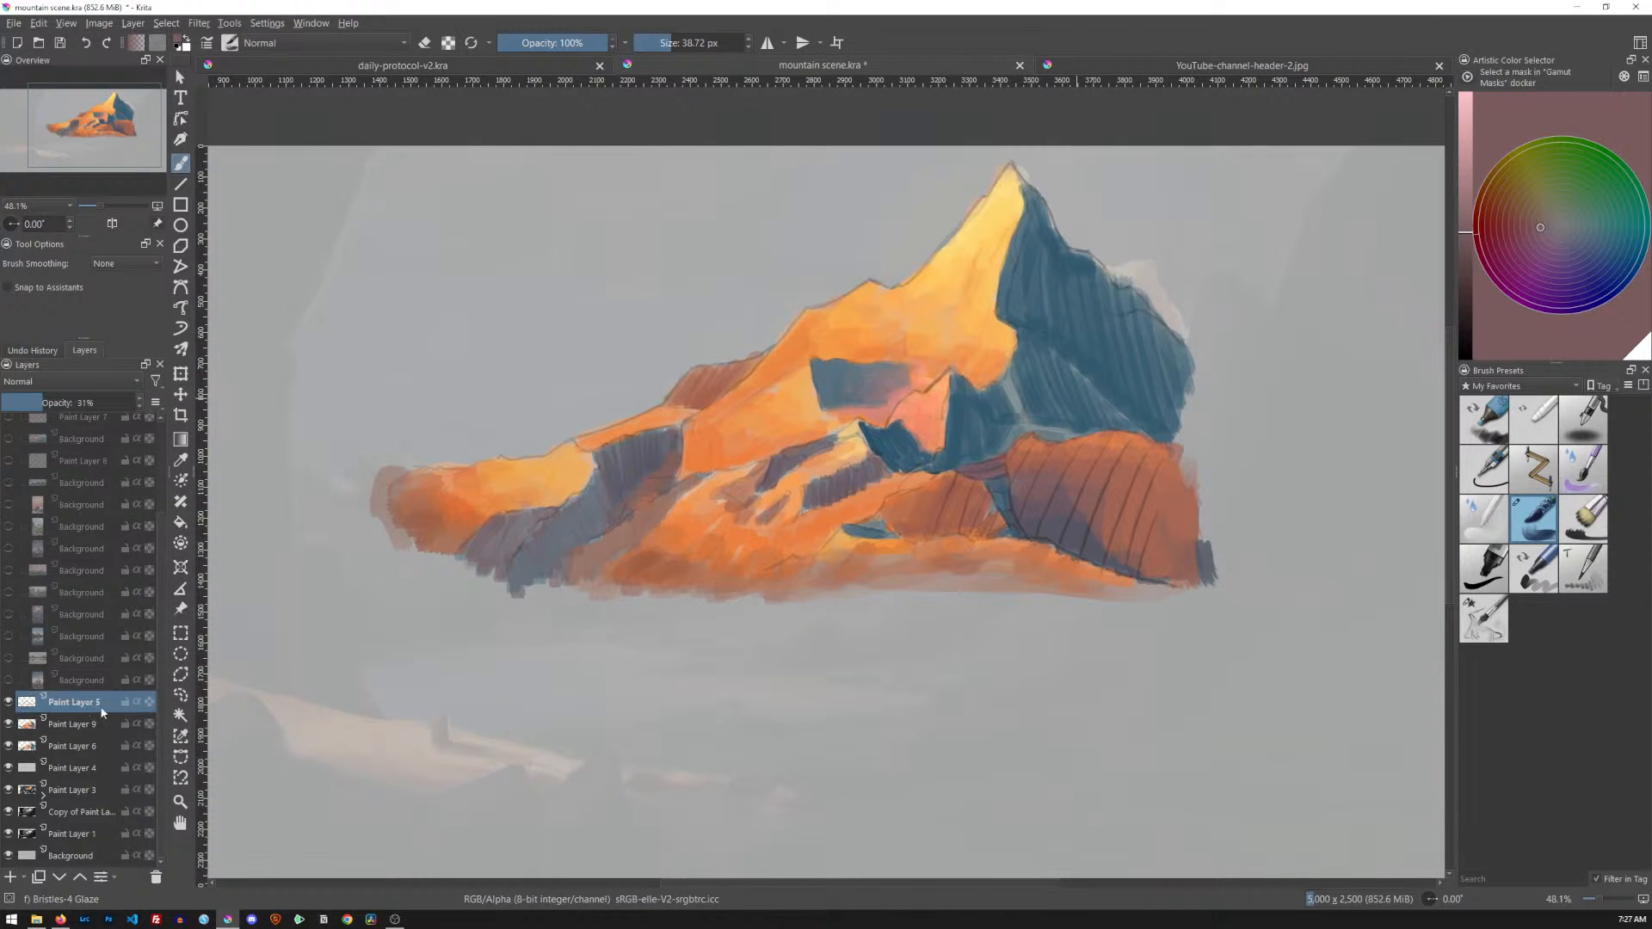
{"action": "left_click", "coordinate": [147, 764], "text": "shift"}
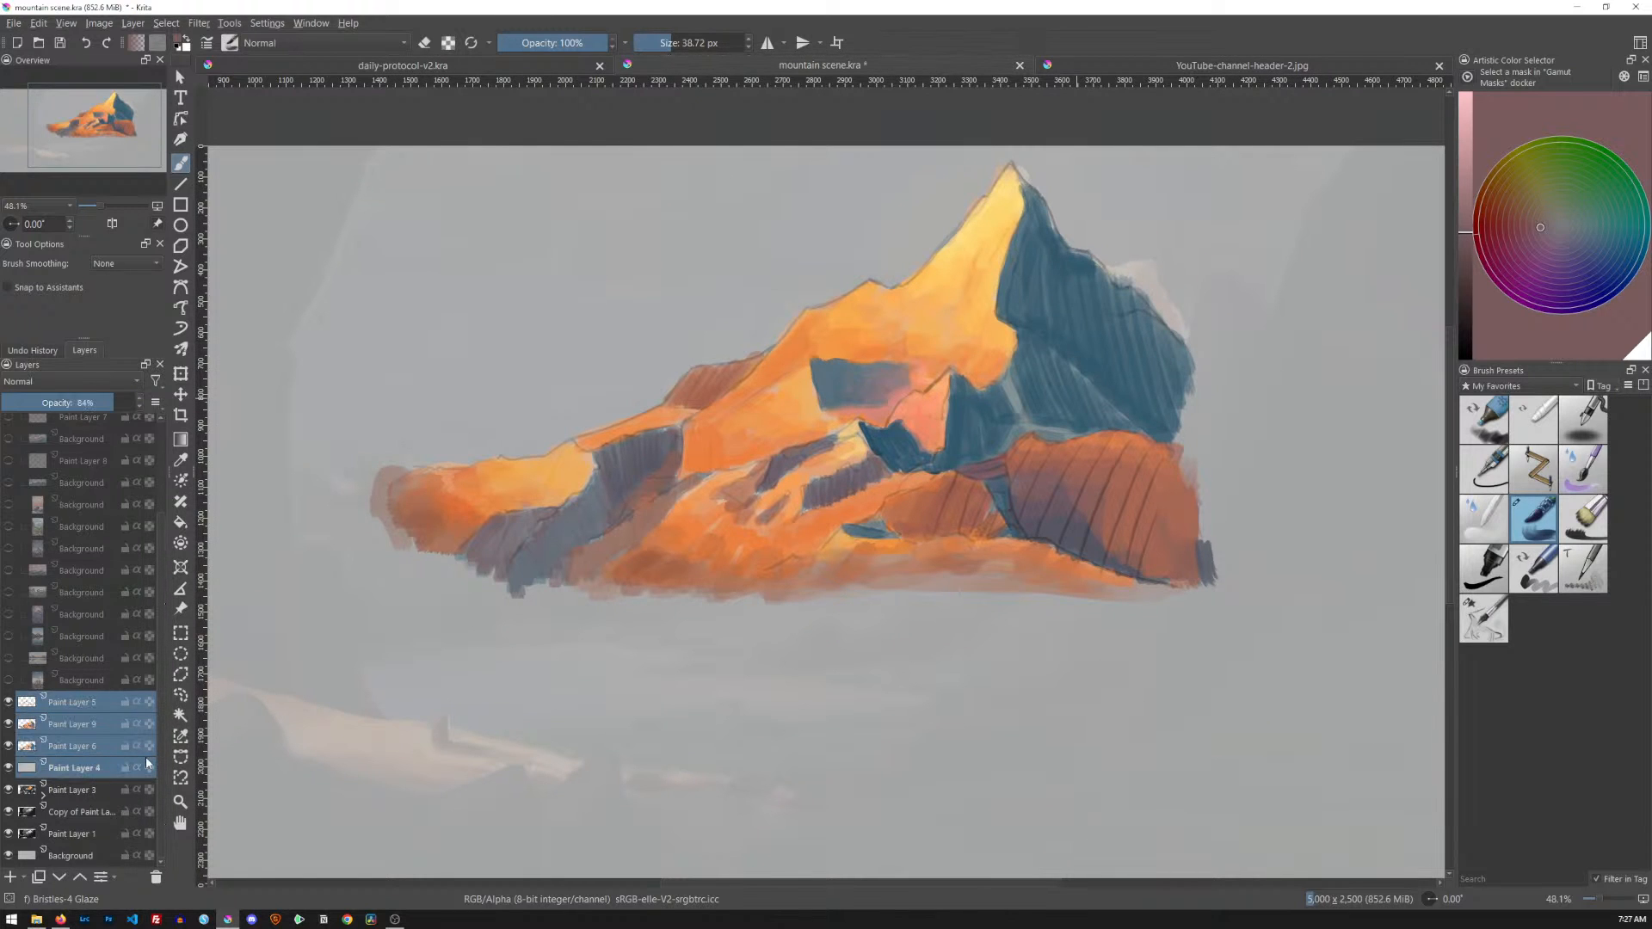
{"action": "key", "text": "ctrl+g"}
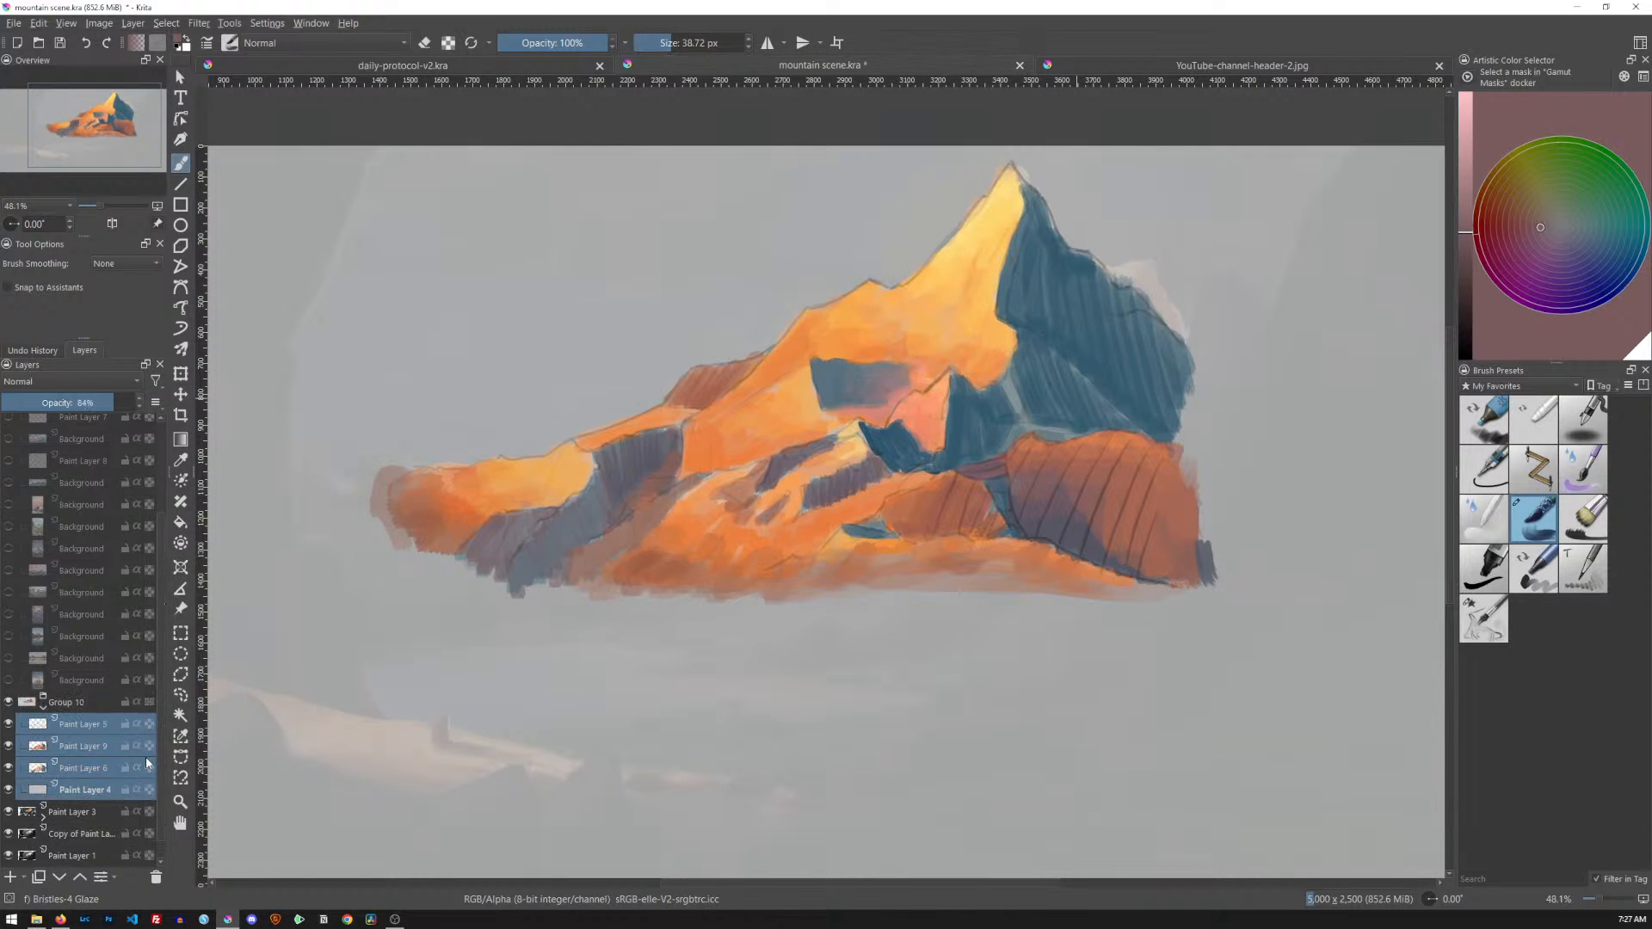
{"action": "left_click", "coordinate": [45, 710]}
Hide and show the grouped color study to compare it with the original mountain painting underneath
{"action": "left_click", "coordinate": [9, 772]}
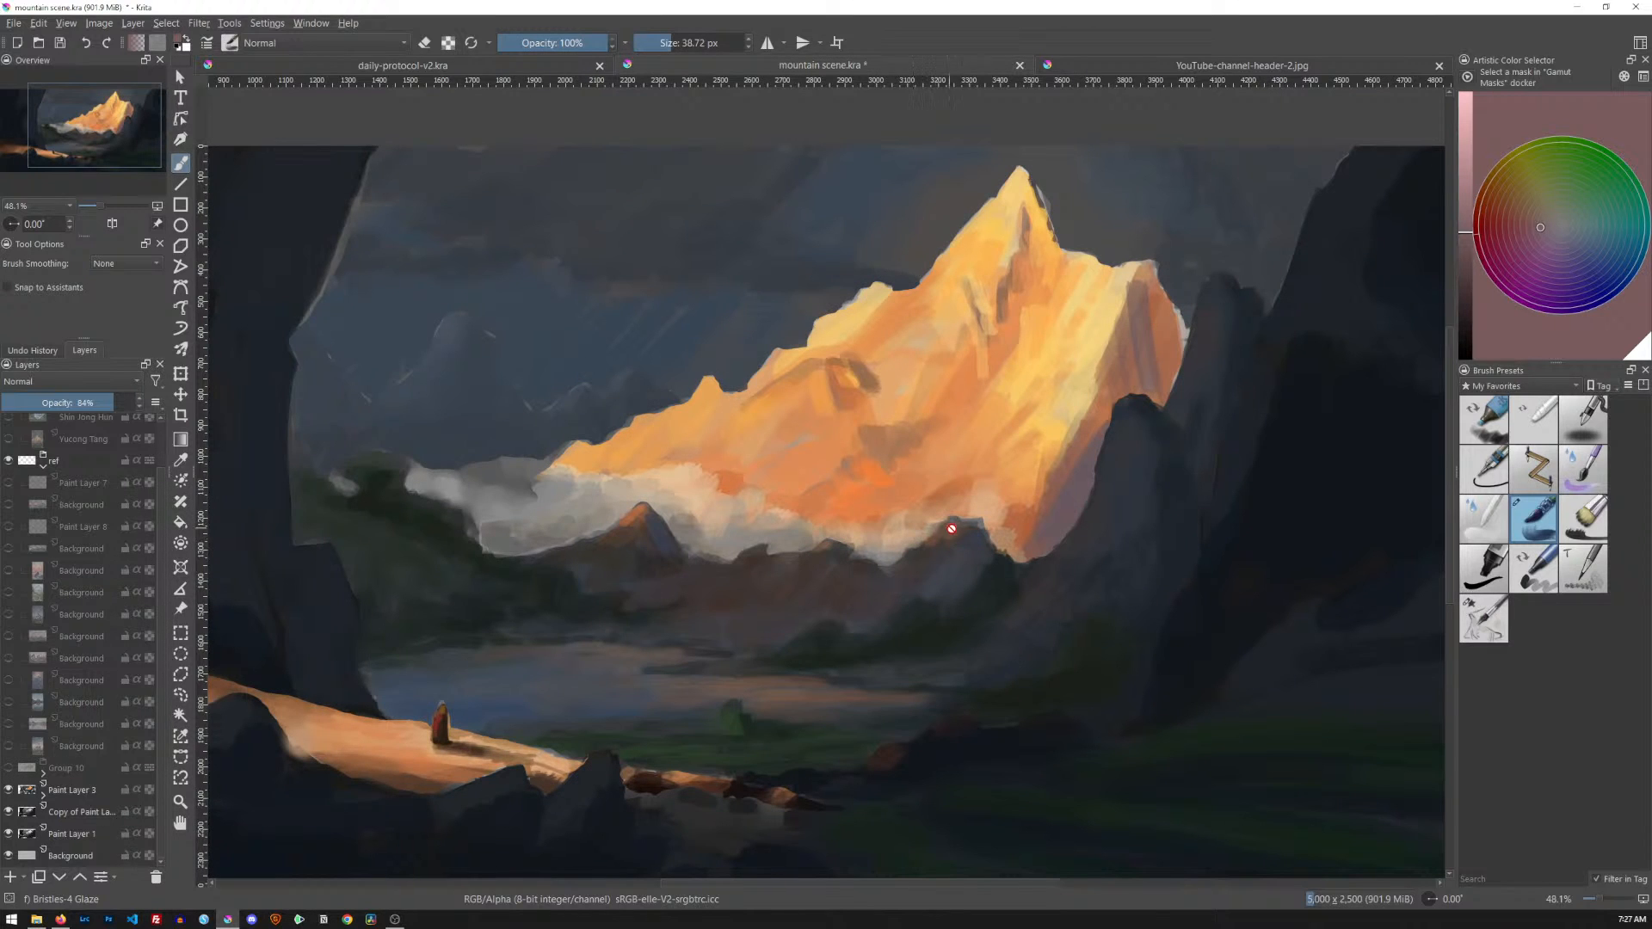
{"action": "key", "text": "t"}
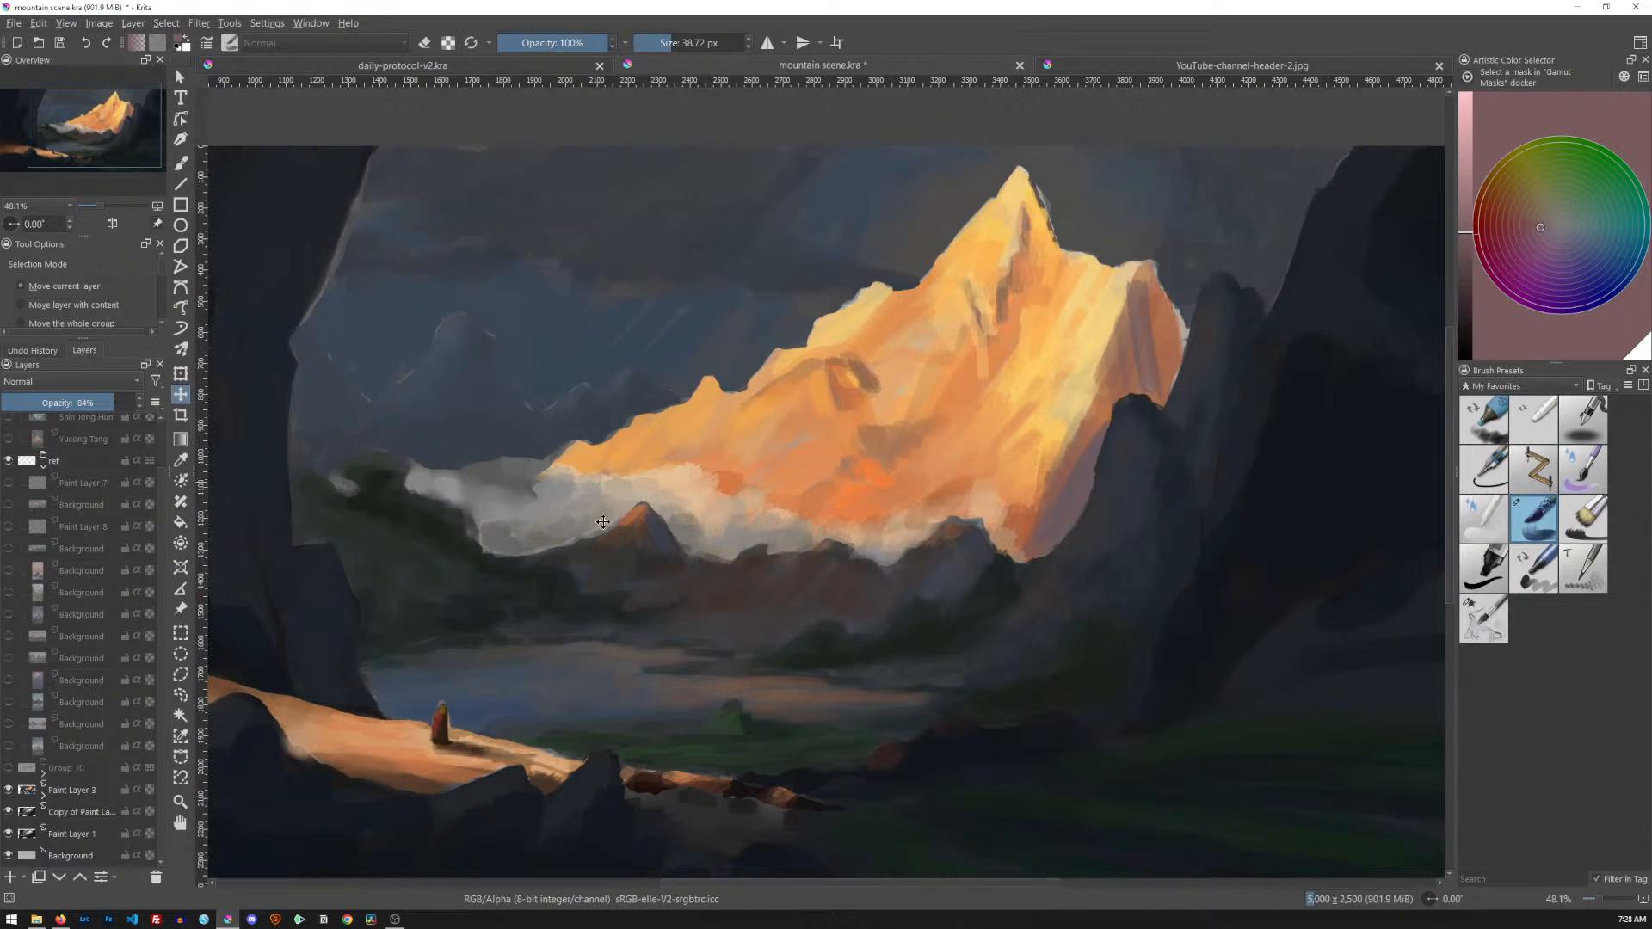
{"action": "left_click", "coordinate": [9, 770]}
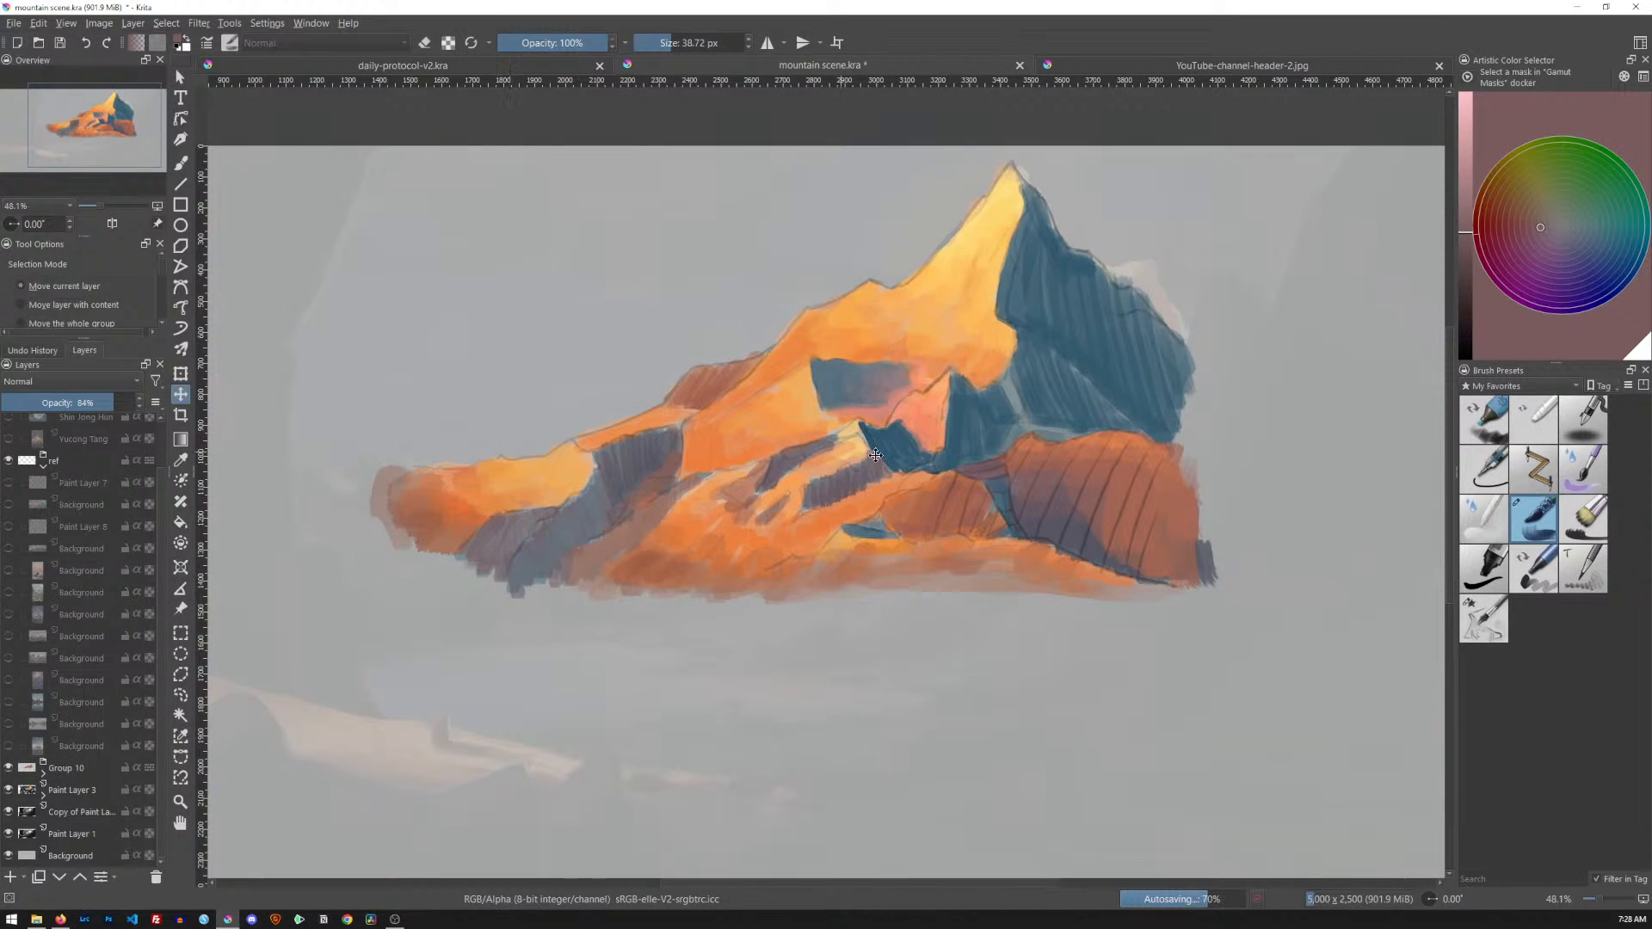